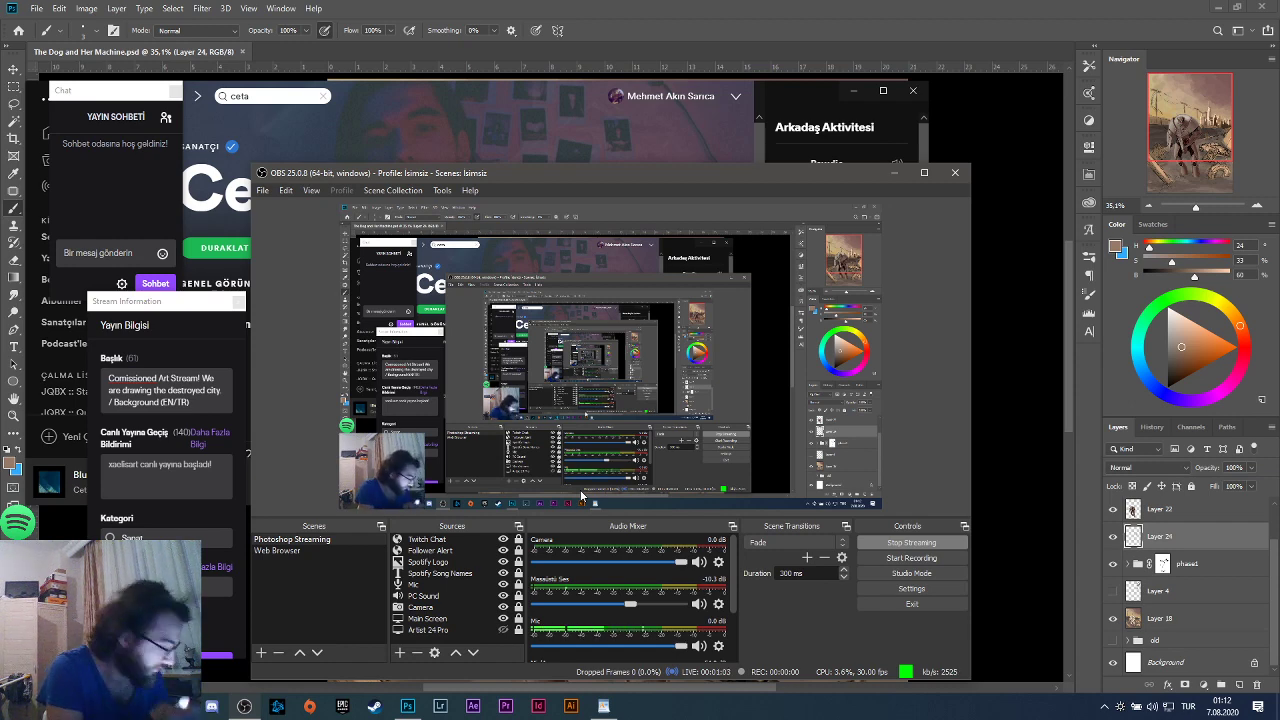
Set the desktop audio level to -8.6 dB in the OBS mixer and minimise the windows covering the Photoshop painting.
click(635, 603)
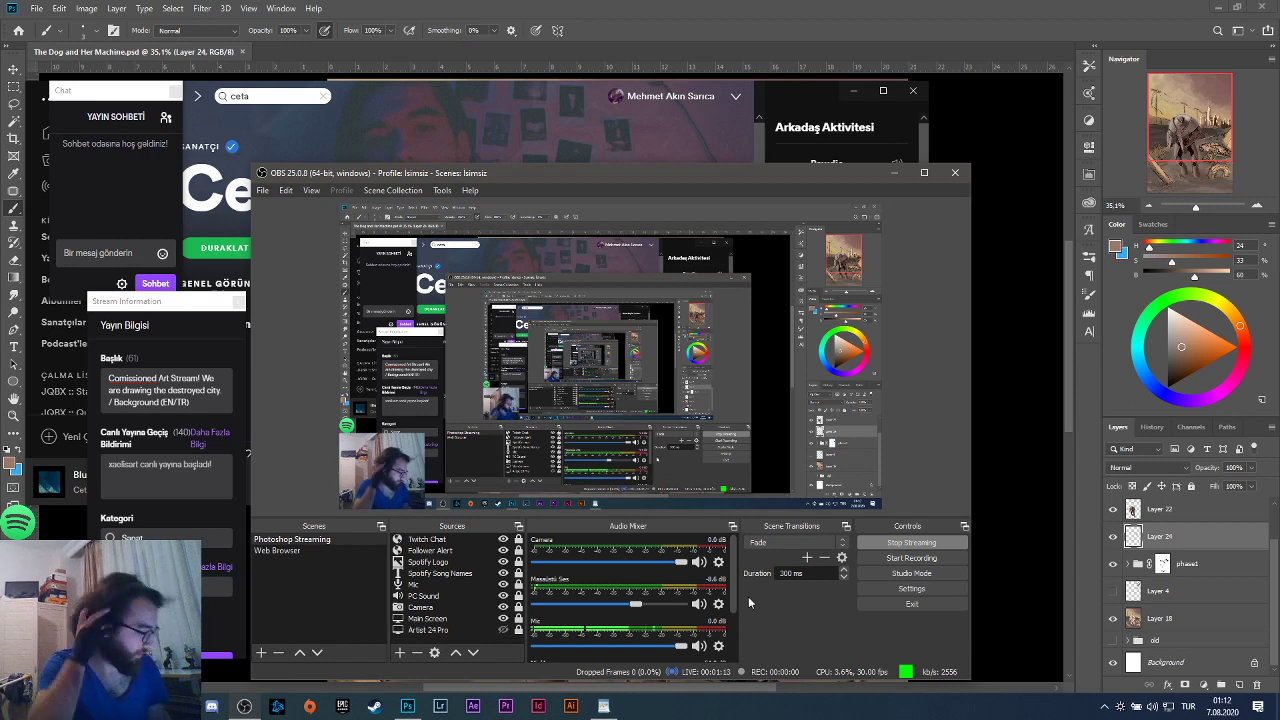
click(893, 172)
click(853, 90)
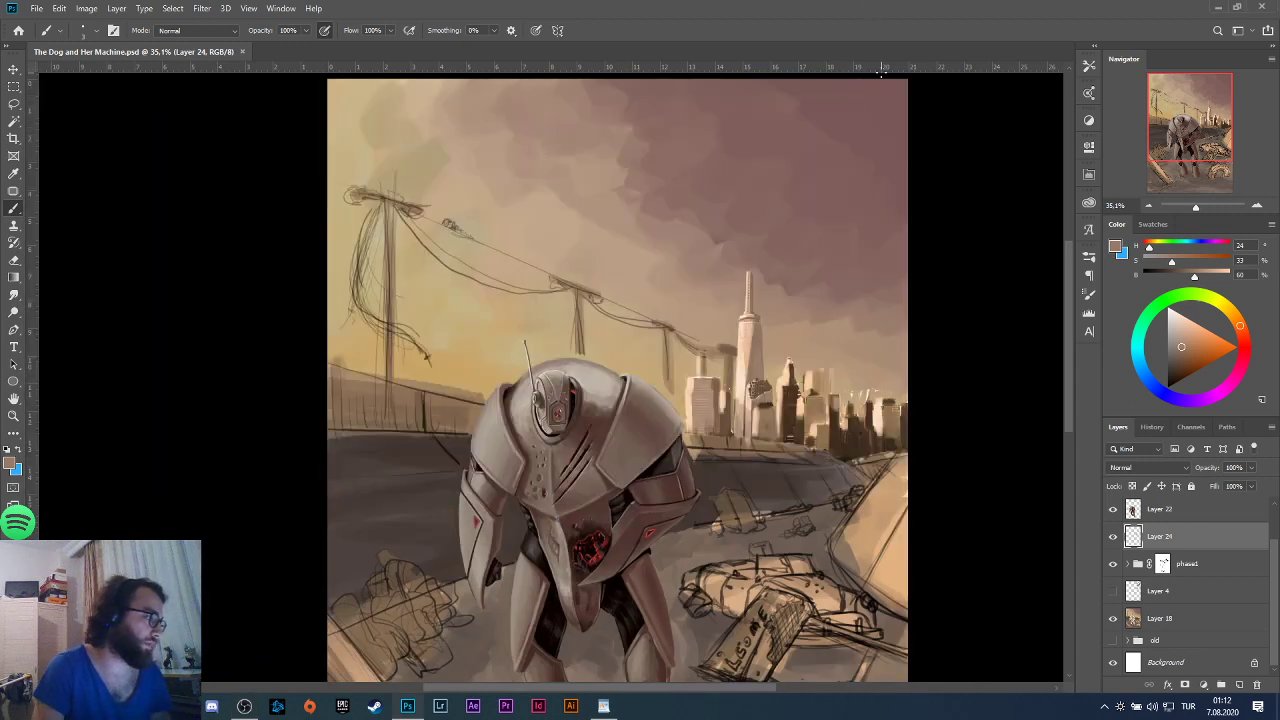
scroll(843, 394, down, 3)
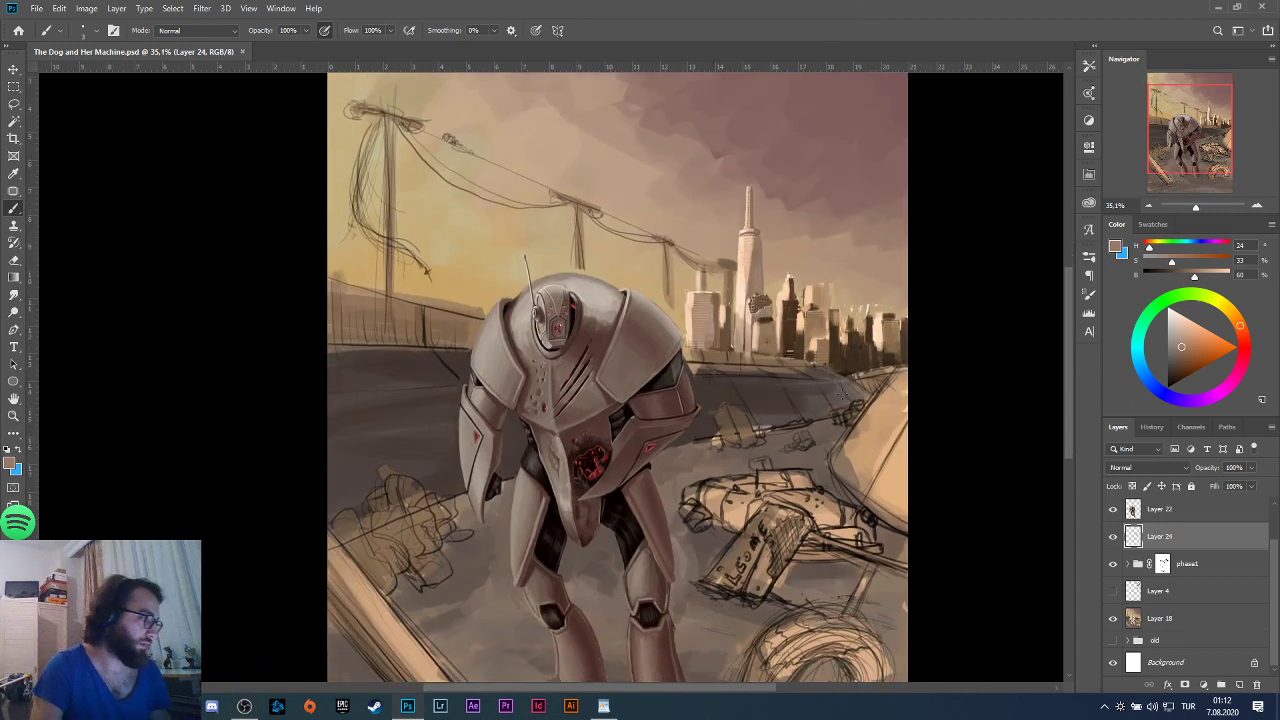
Switch to File Explorer, look into the 02.Old folder of robot designs, and return to the 01.The Dog and Her Machine folder.
key(alt+Tab)
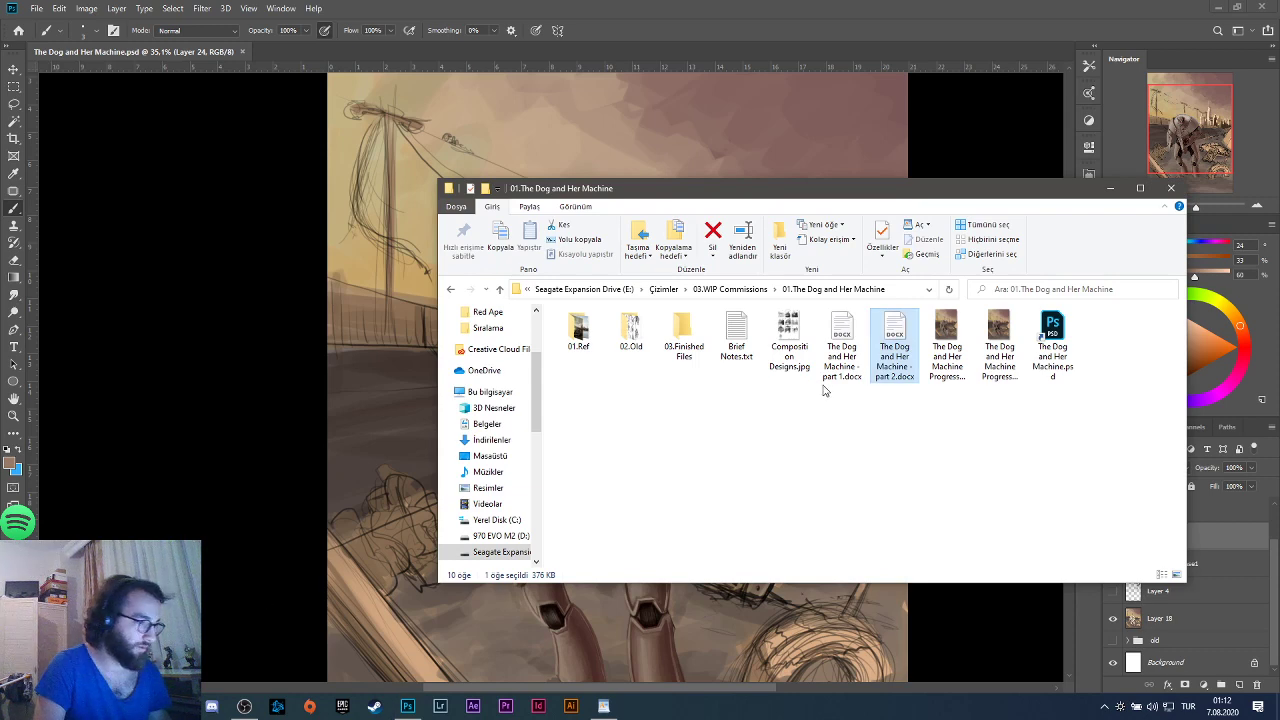
double_click(630, 330)
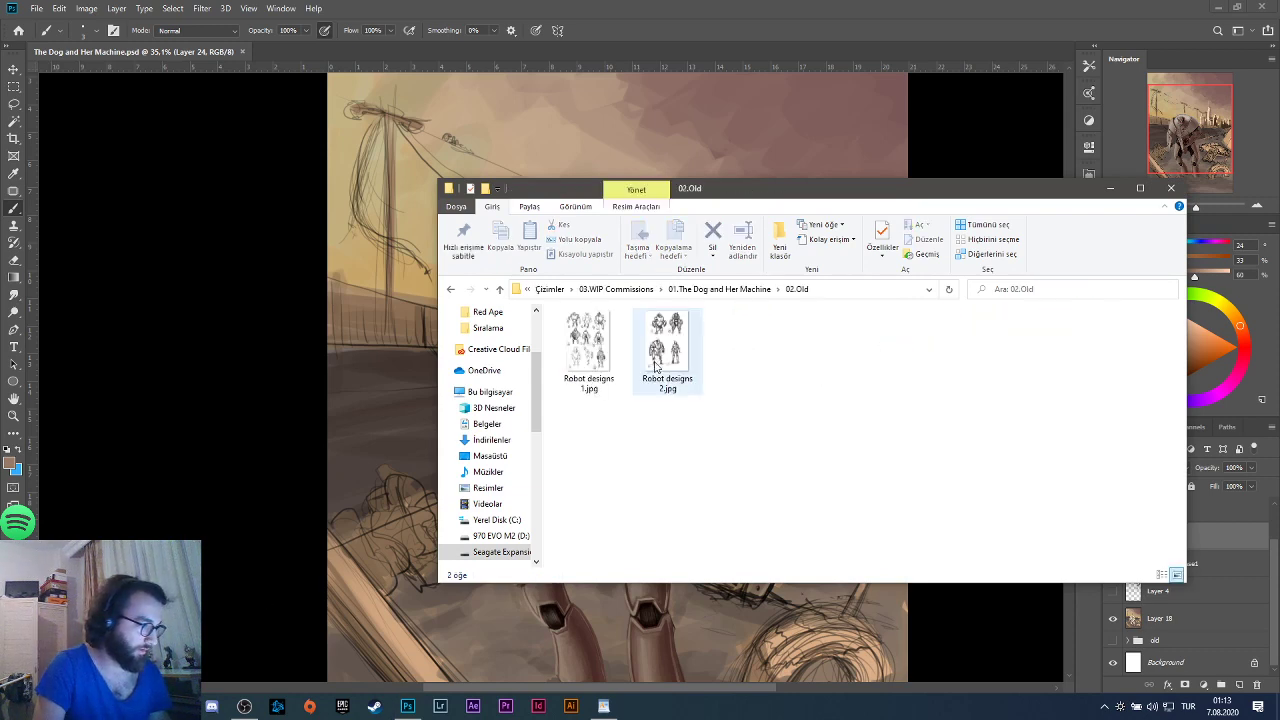
click(452, 289)
click(452, 289)
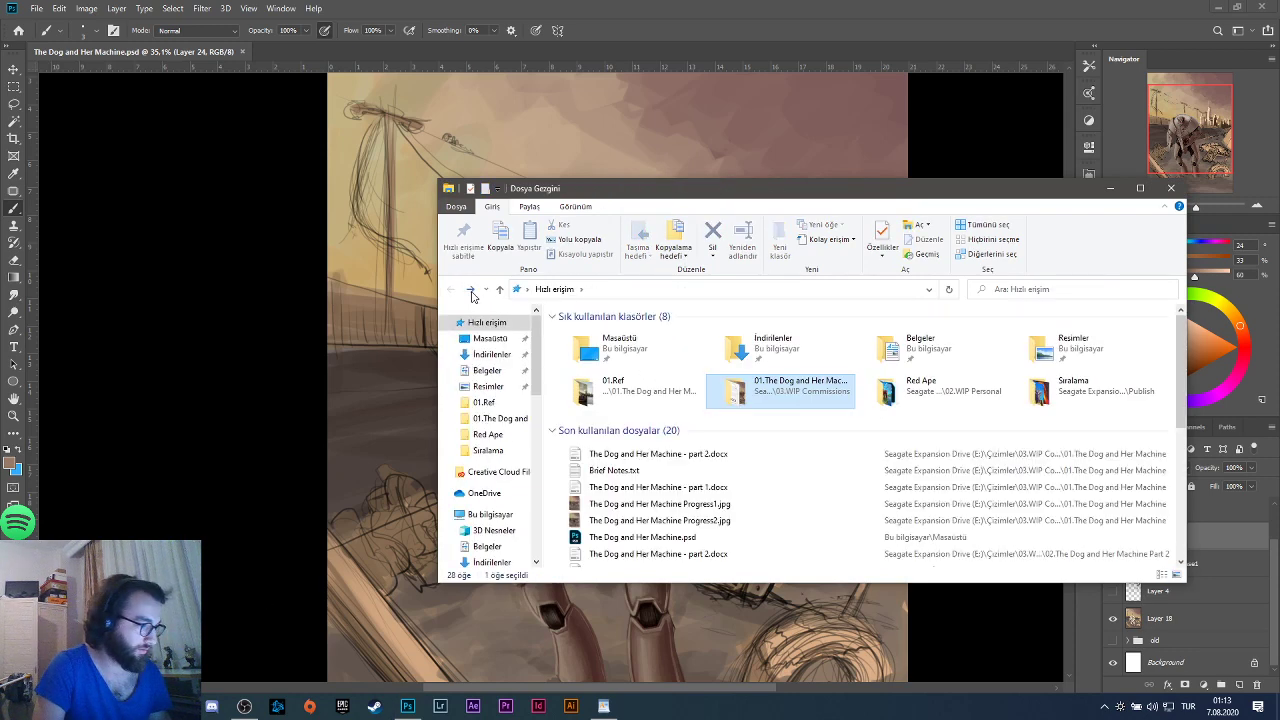
click(470, 289)
Open the first The Dog and Her Machine progress image from the project folder and close its viewer.
click(952, 340)
double_click(952, 340)
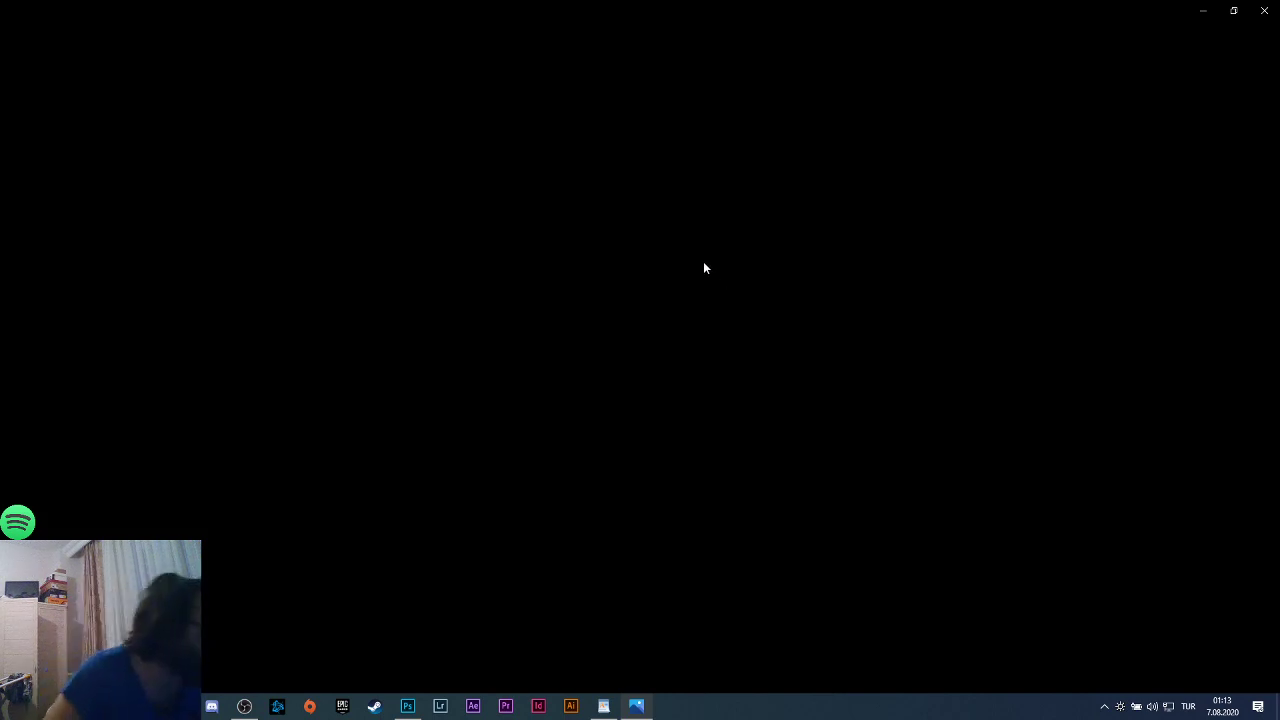
click(1233, 10)
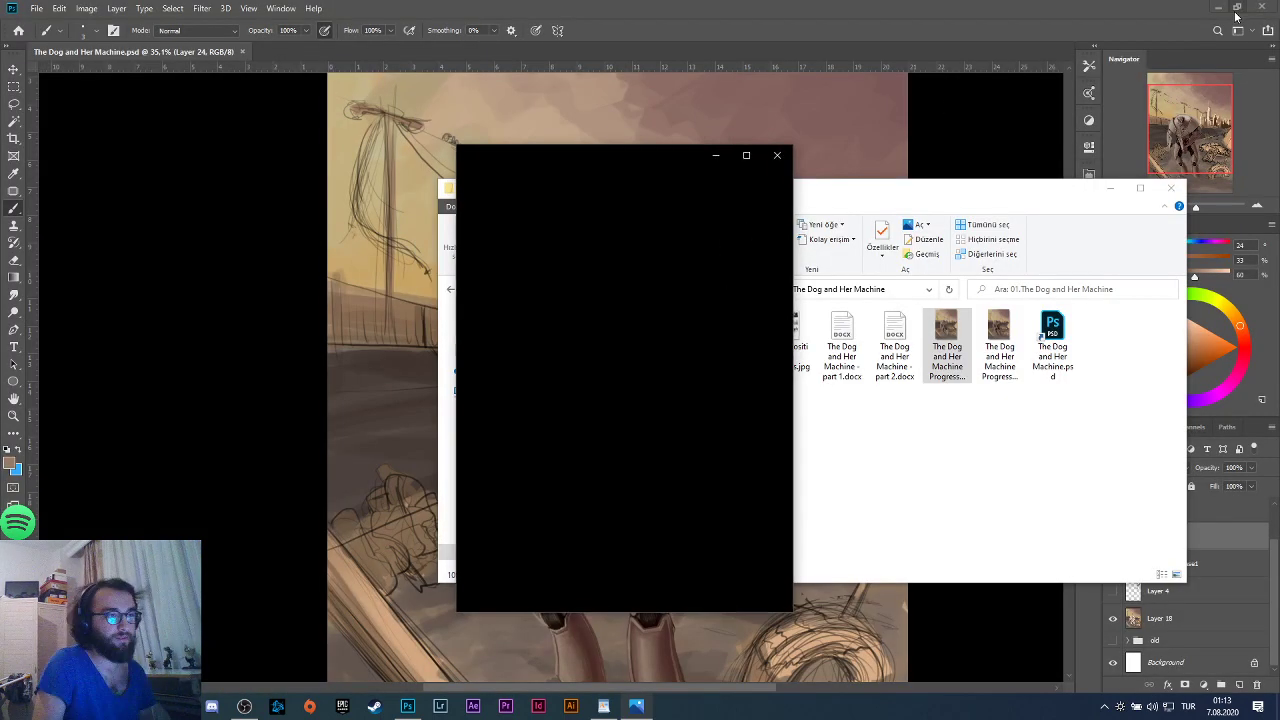
click(778, 157)
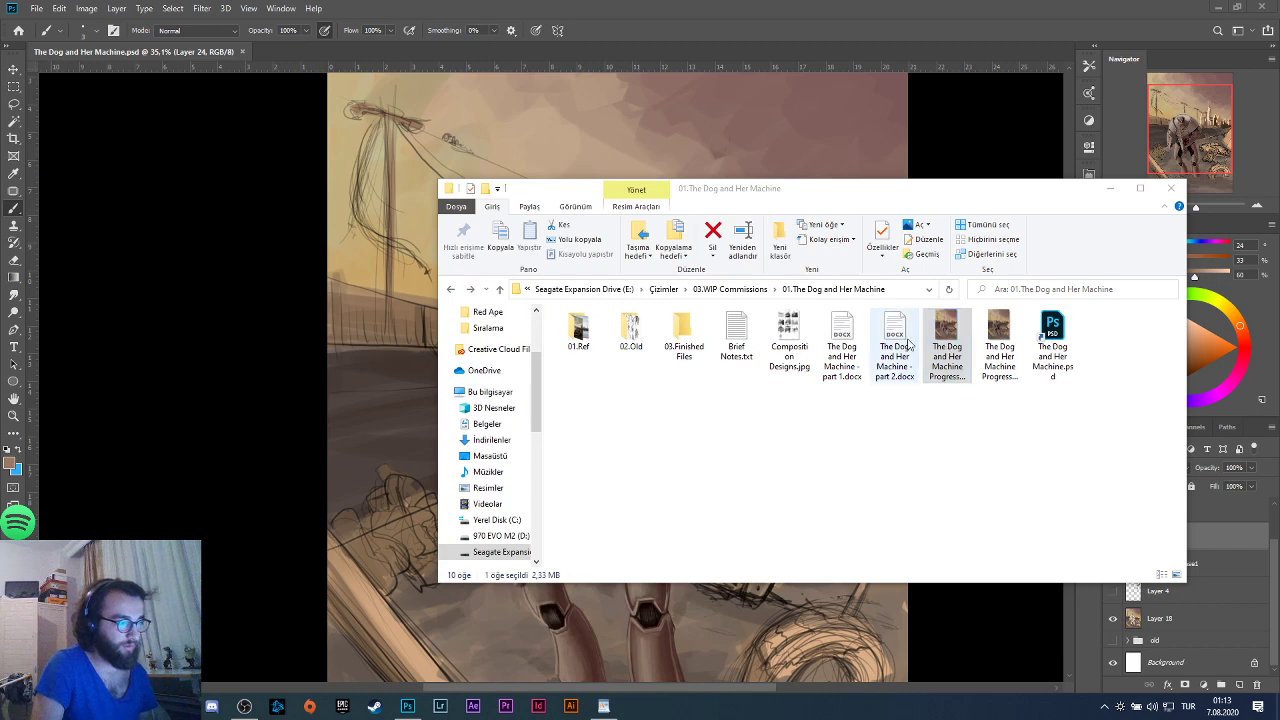
Open Composition Designs.jpg, and minimise the image viewer and the folder window to return to the Photoshop painting.
double_click(782, 360)
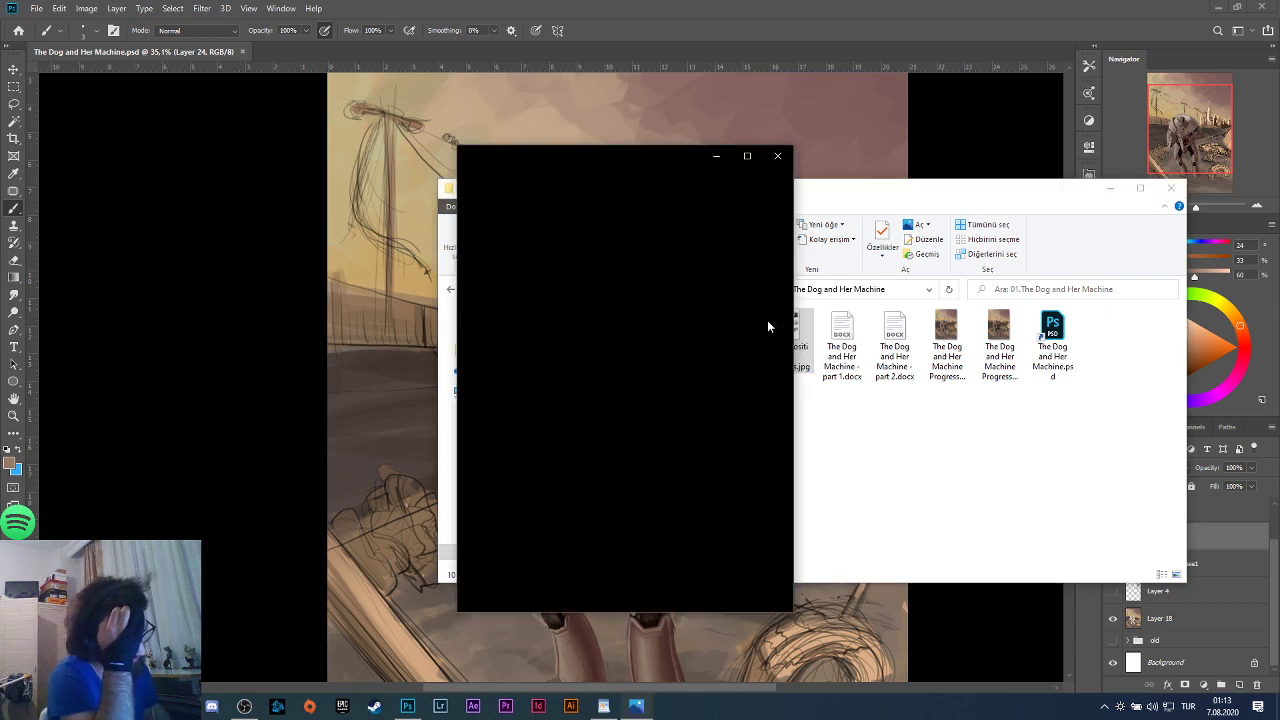
click(716, 157)
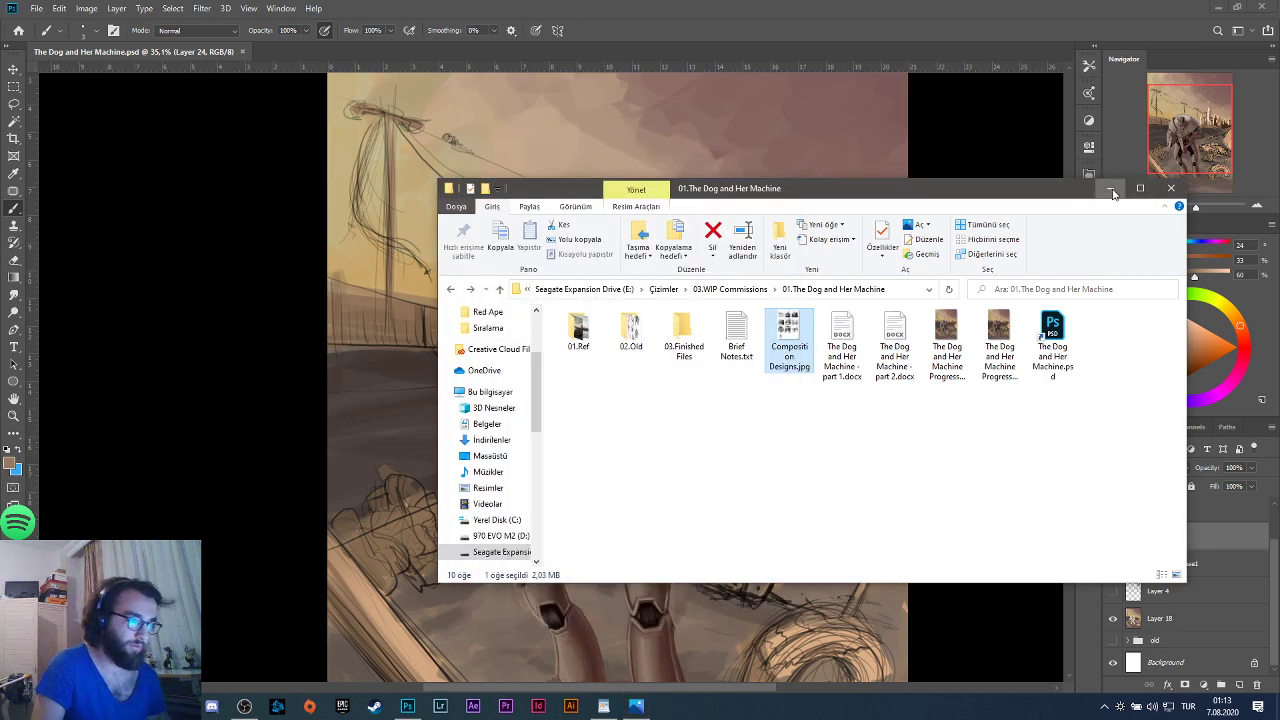
click(1111, 190)
Examine the painting's sky, power lines, city skyline, robot figure and sketched foreground debris.
scroll(812, 297, down, 2)
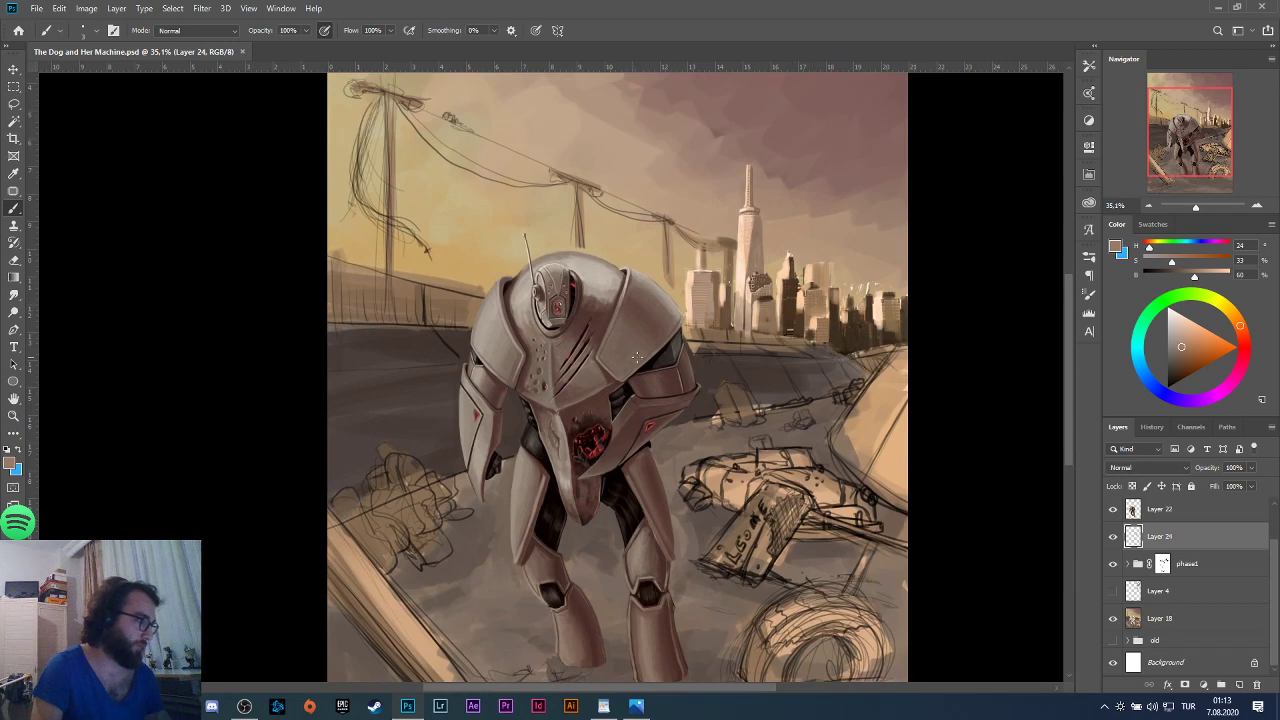
scroll(637, 357, down, 3)
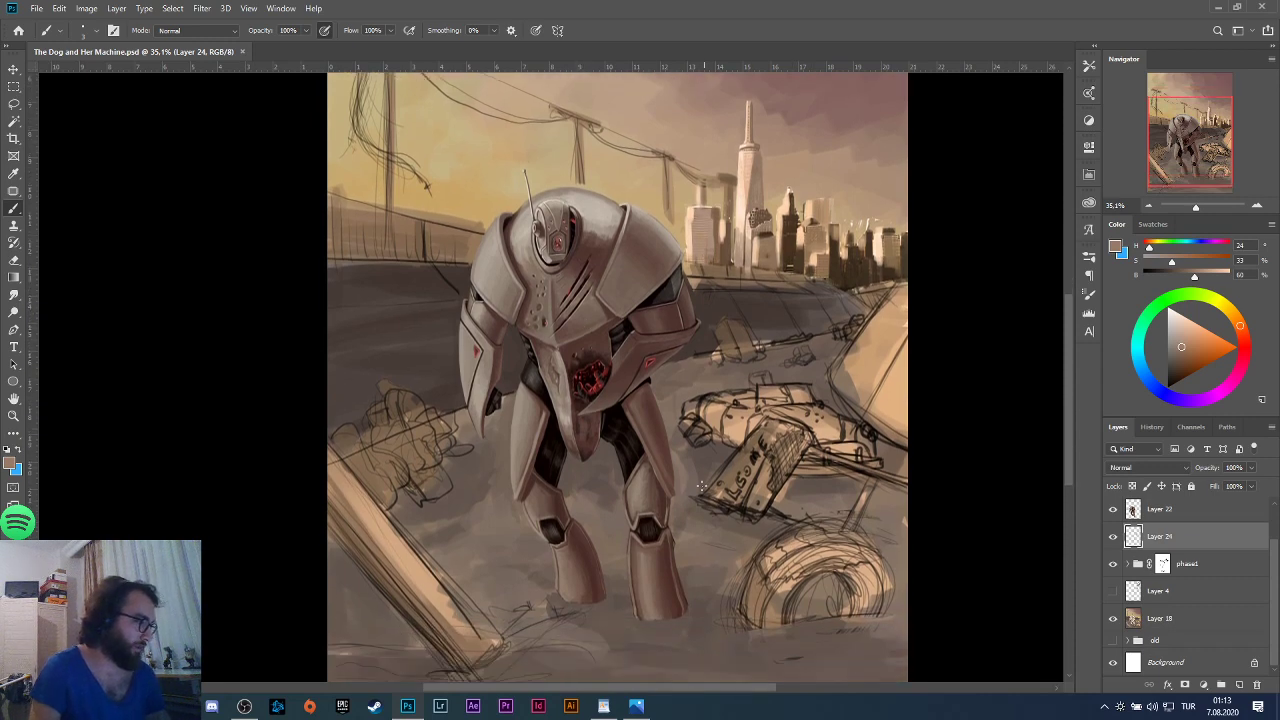
scroll(613, 286, up, 3)
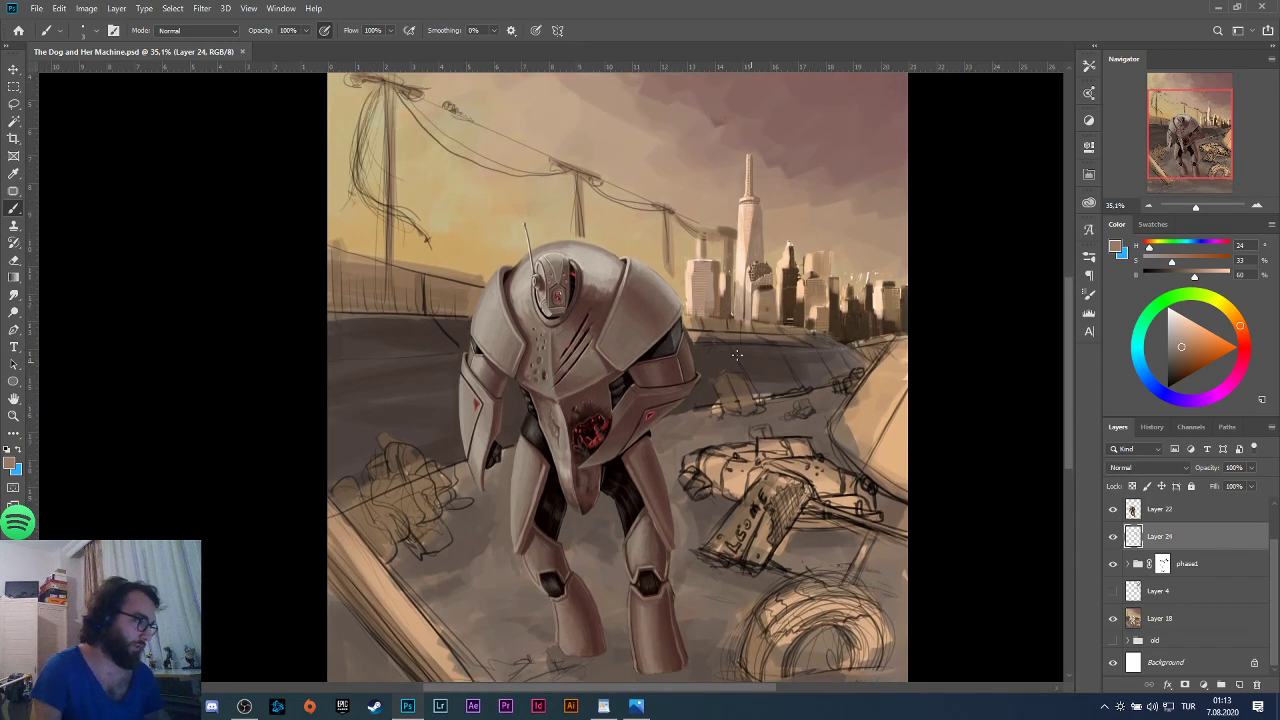
scroll(762, 318, up, 2)
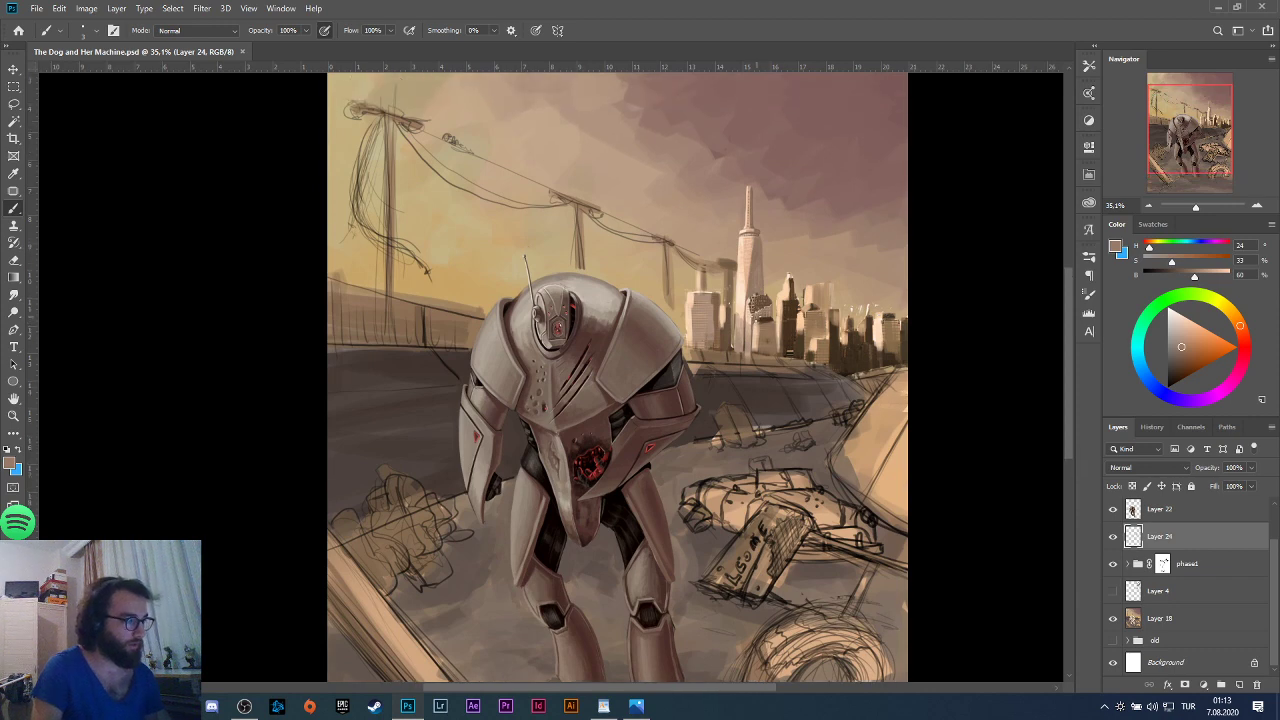
scroll(601, 272, up, 2)
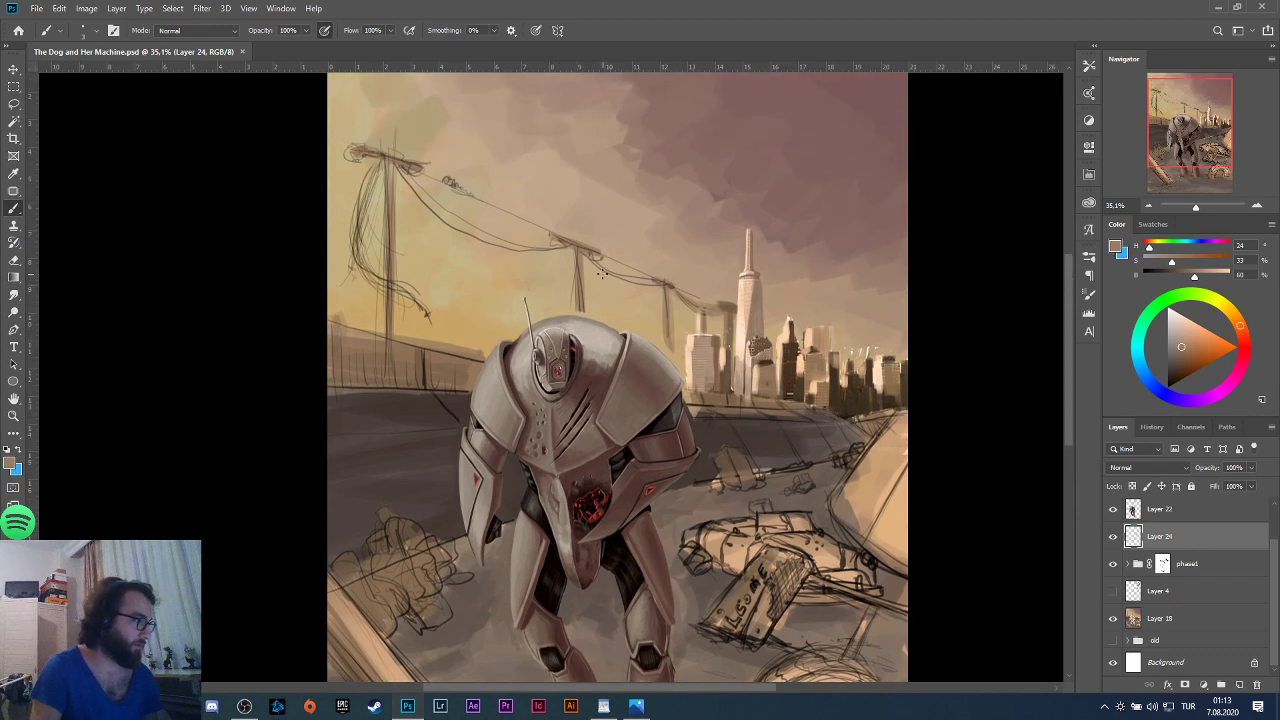
scroll(733, 312, up, 2)
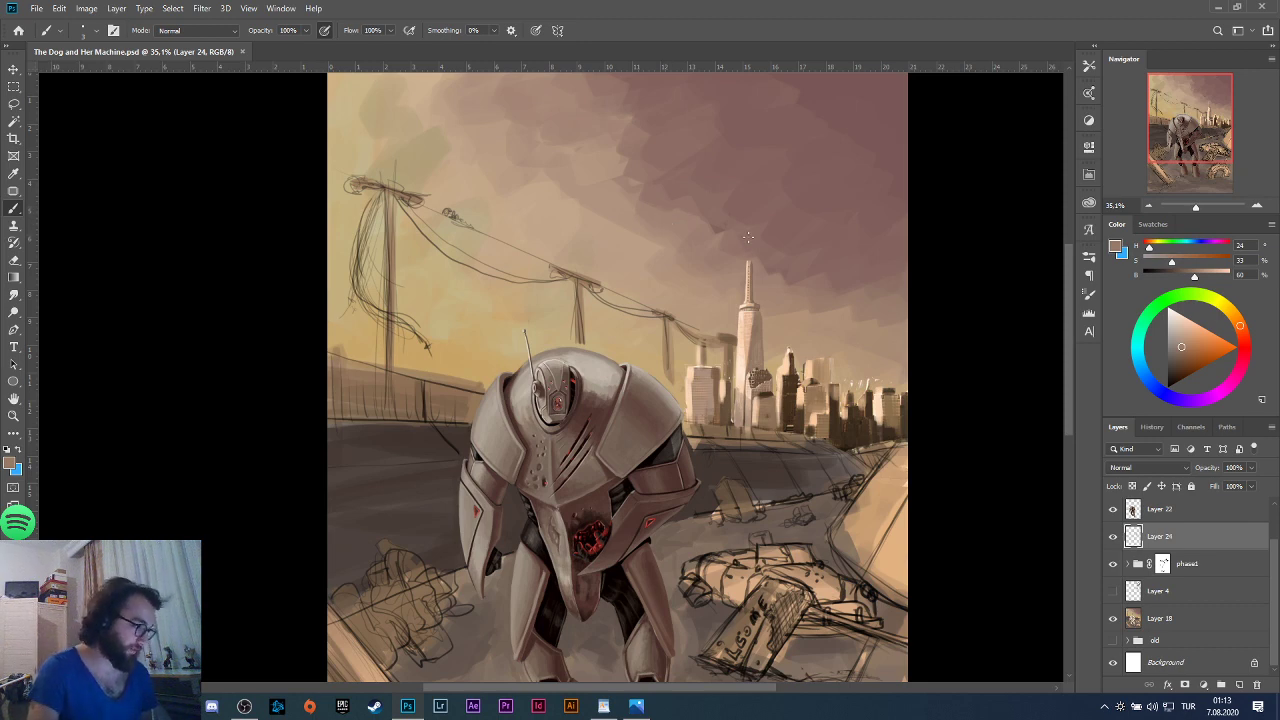
scroll(709, 320, down, 3)
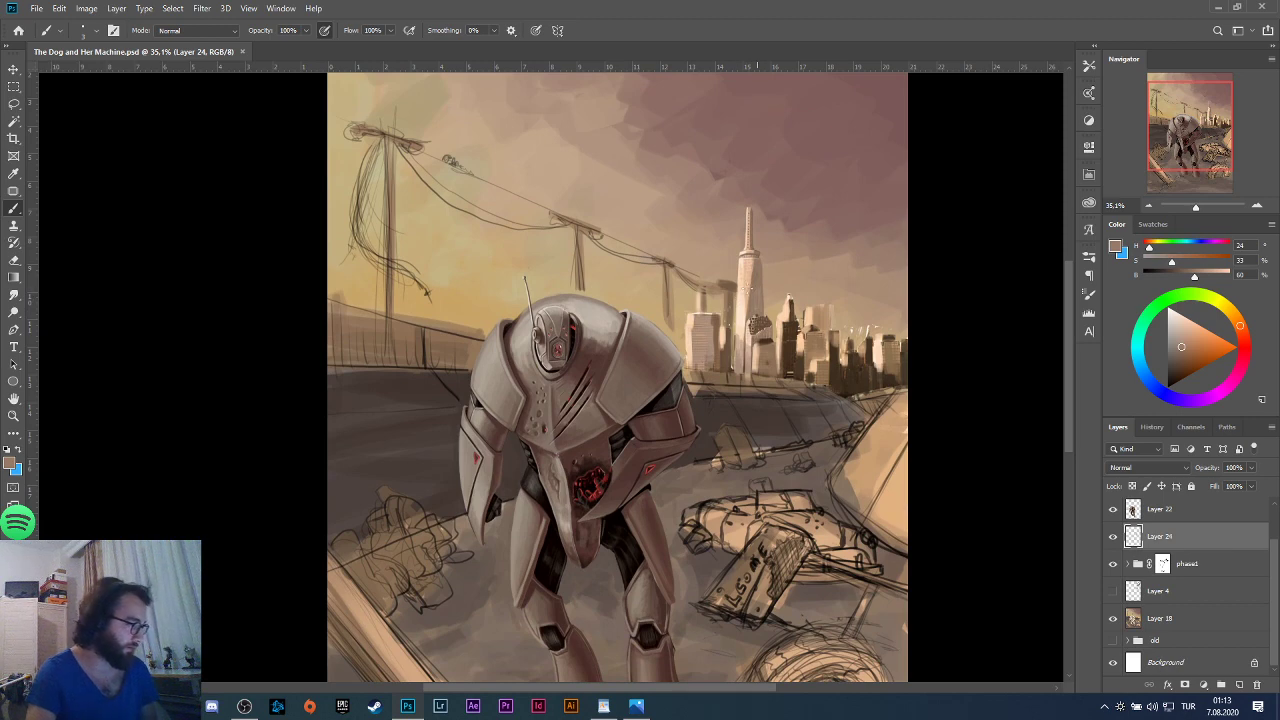
scroll(757, 233, up, 2)
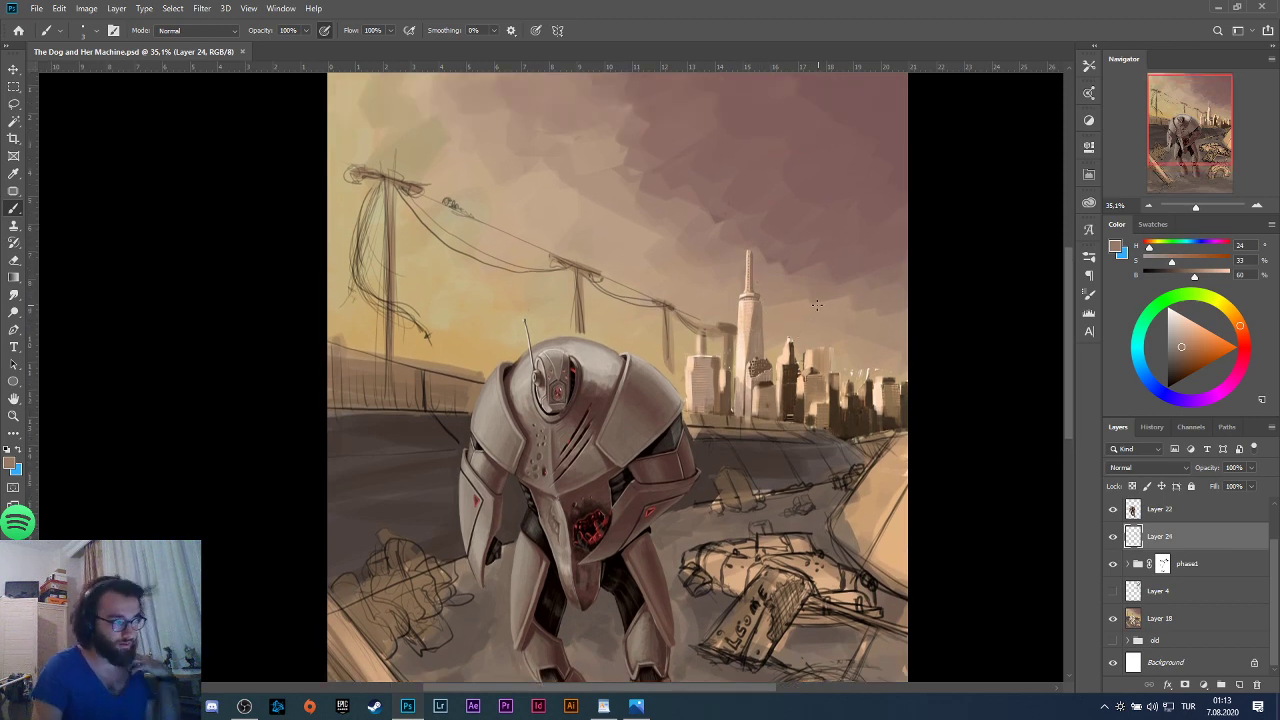
scroll(813, 304, up, 1)
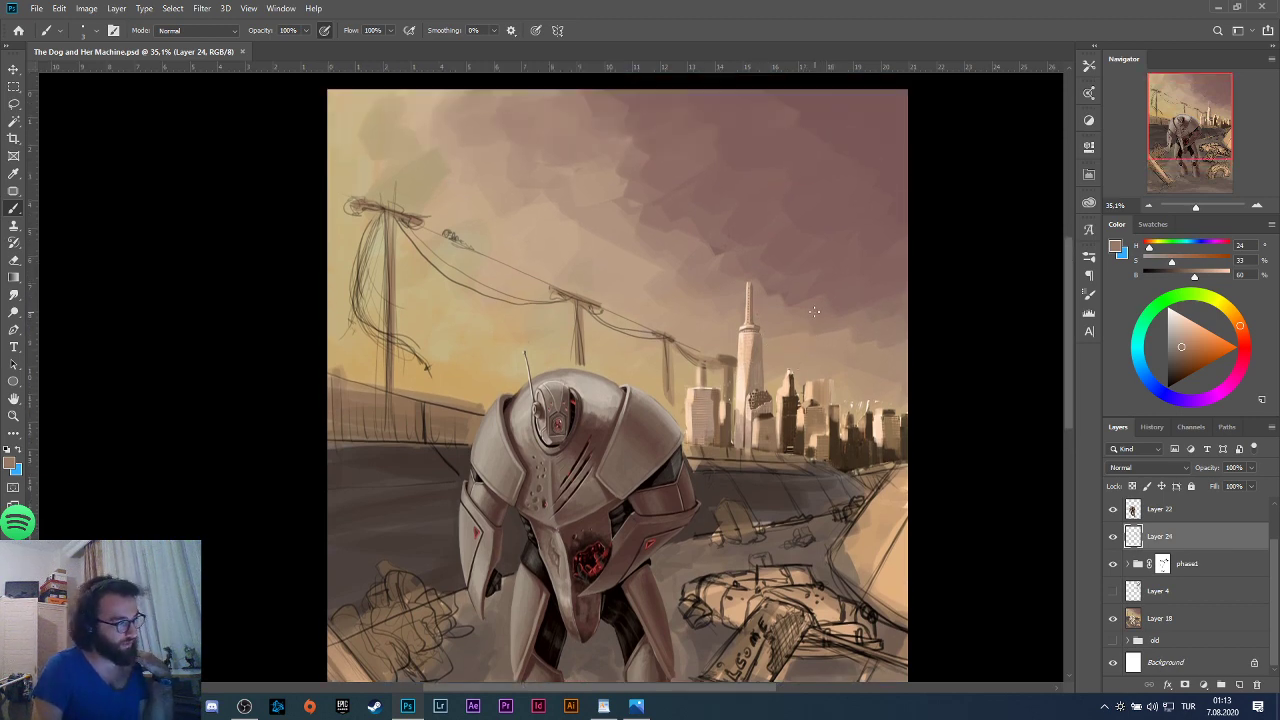
scroll(788, 329, down, 2)
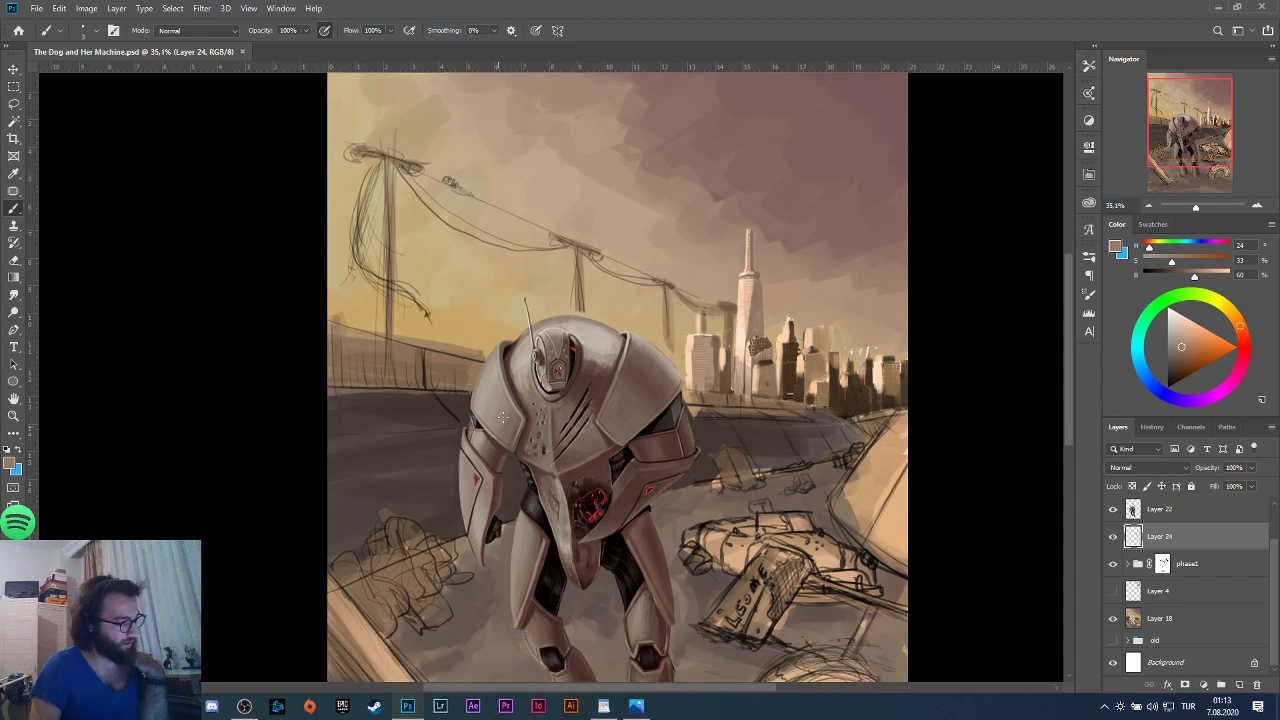
scroll(567, 350, down, 2)
scroll(584, 348, down, 2)
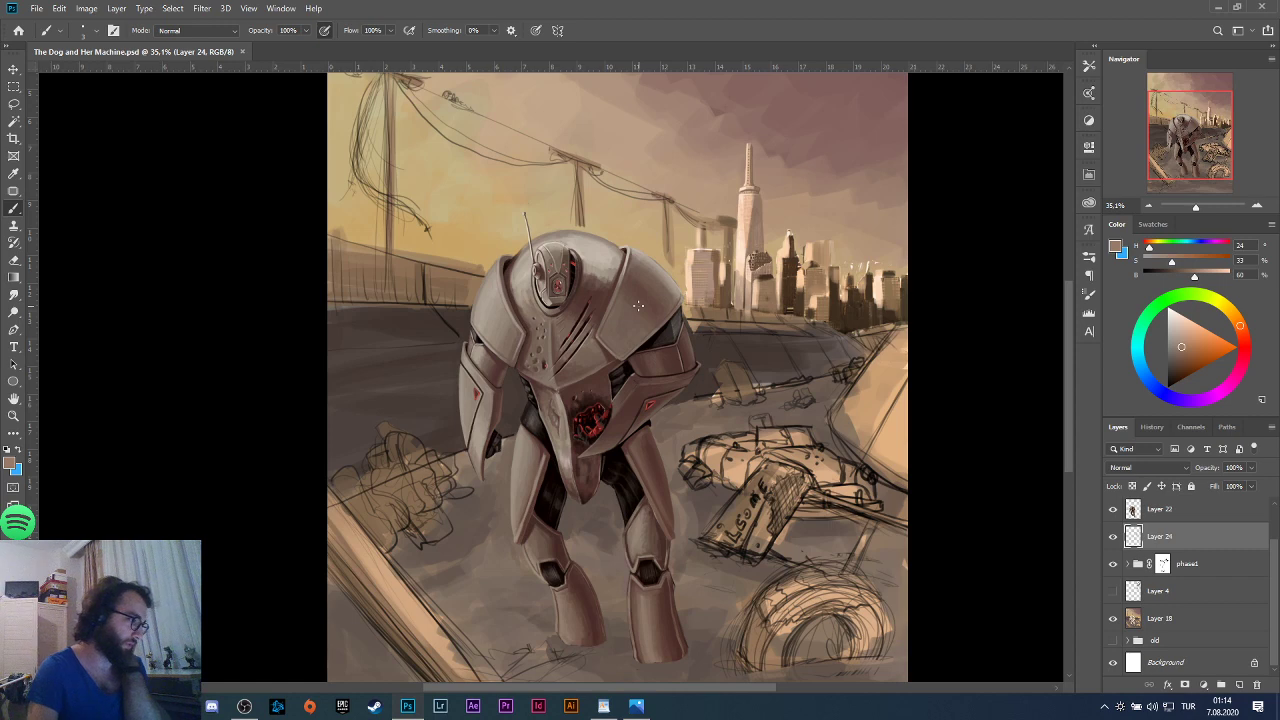
scroll(637, 305, up, 1)
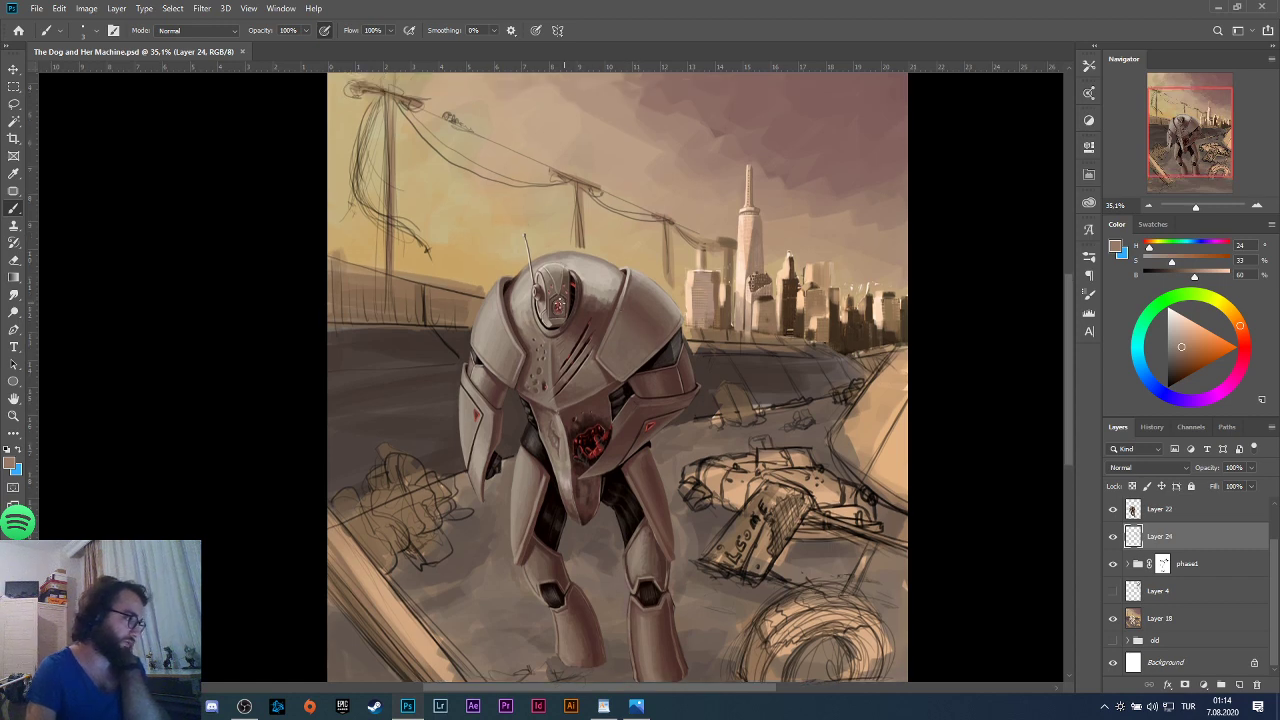
scroll(488, 438, down, 1)
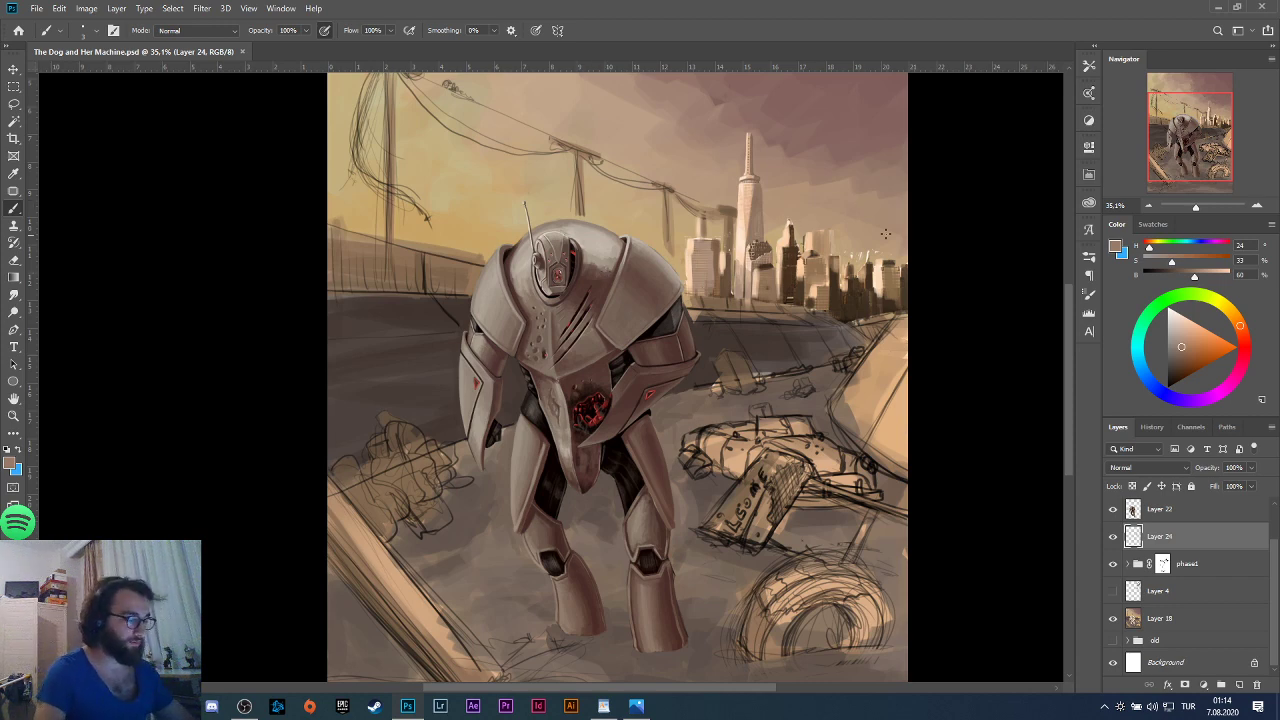
scroll(860, 219, up, 3)
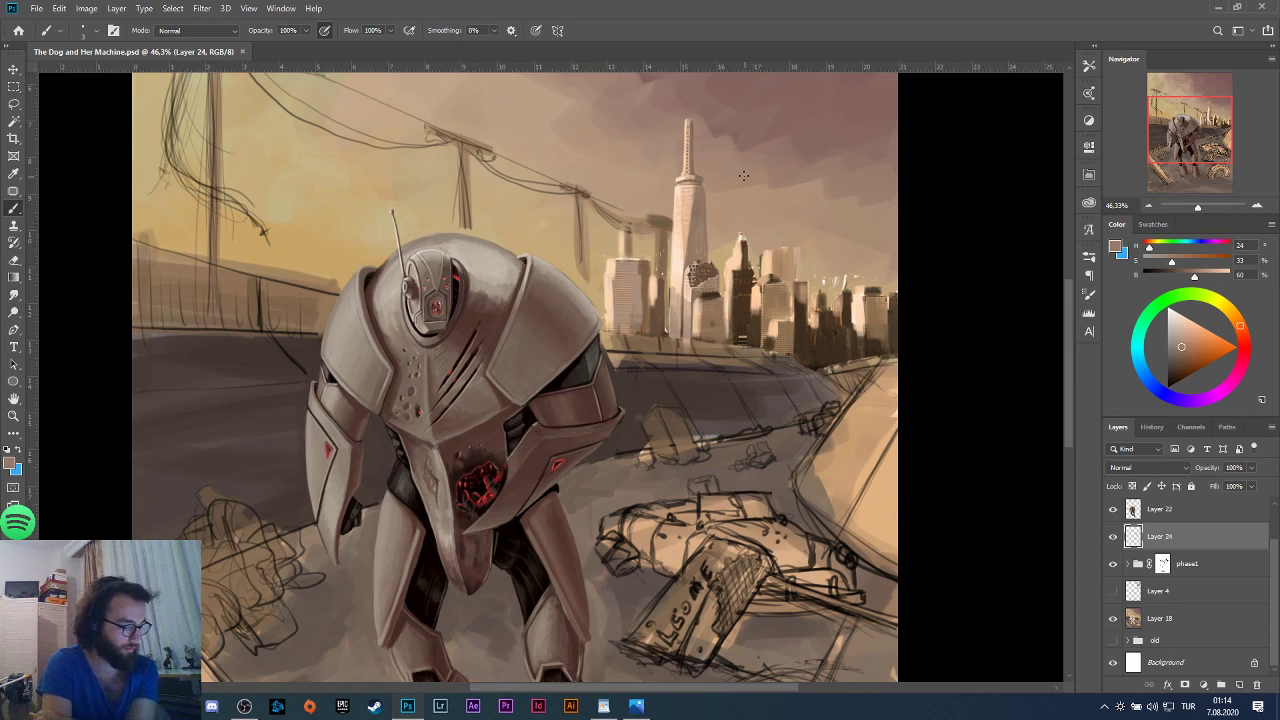
scroll(763, 198, up, 2)
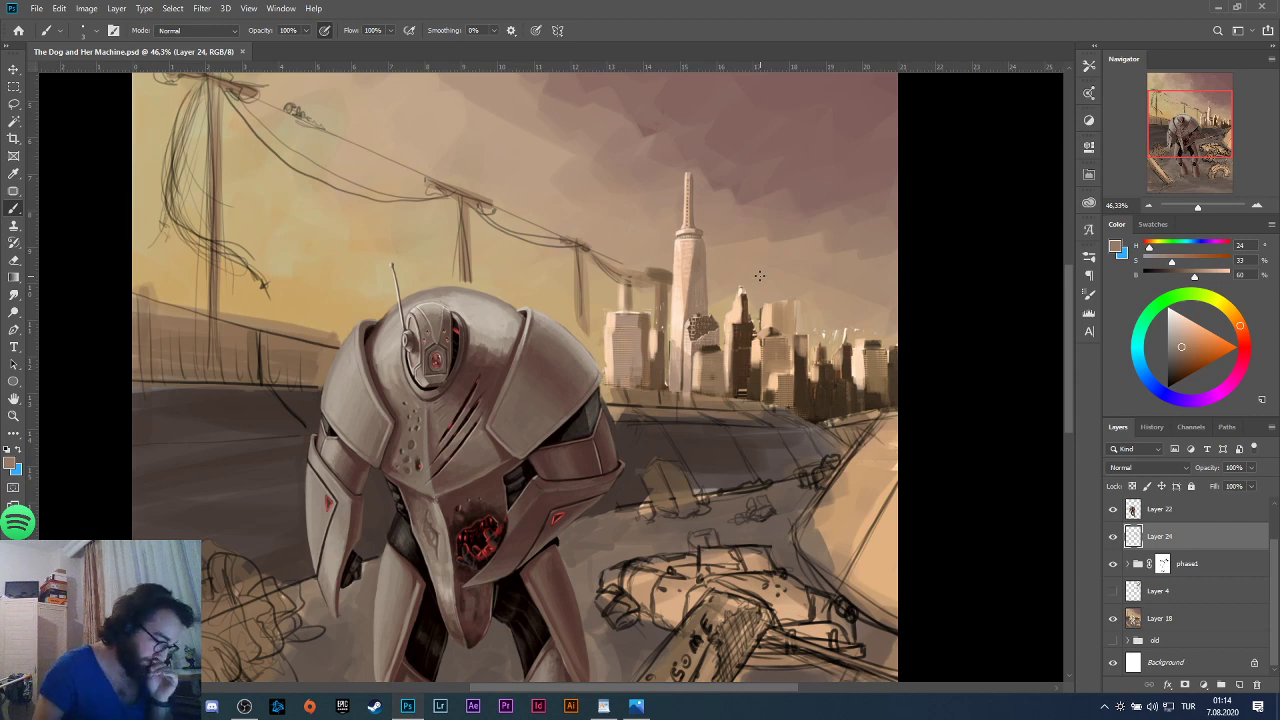
Sample a light peach paint colour from the sunlit buildings in the skyline beside the robot.
scroll(825, 287, up, 3)
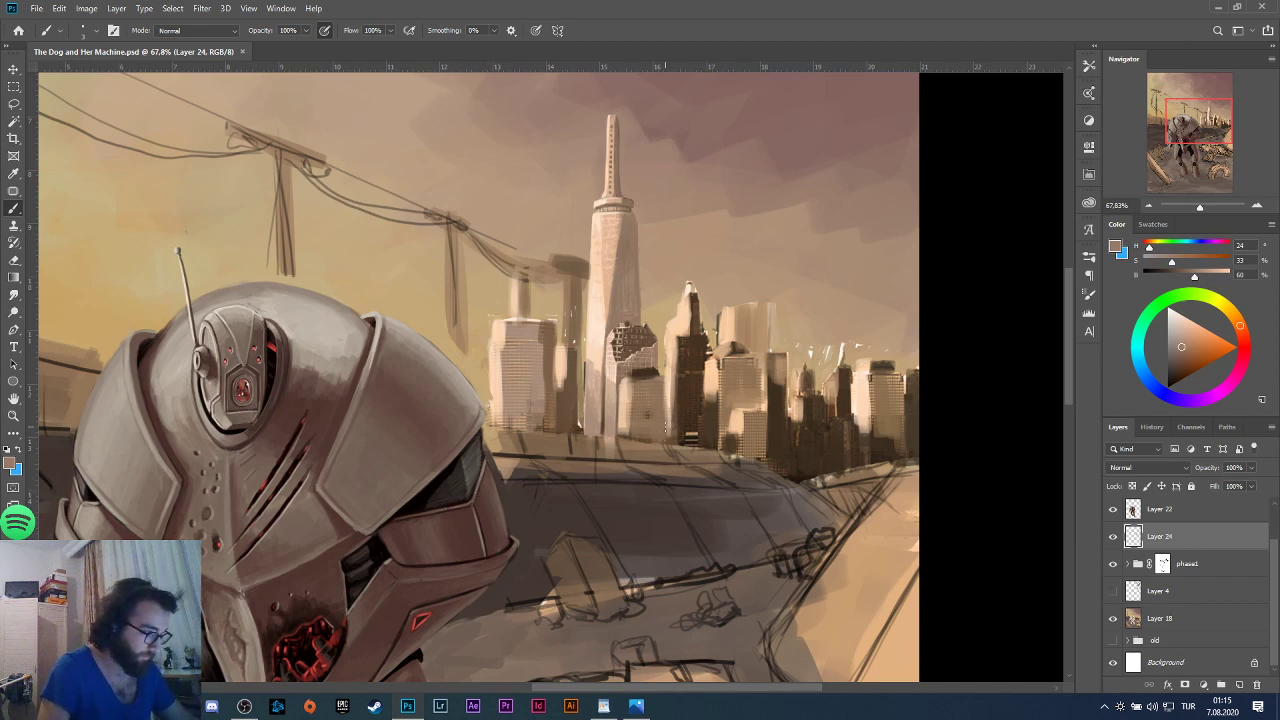
scroll(644, 273, up, 5)
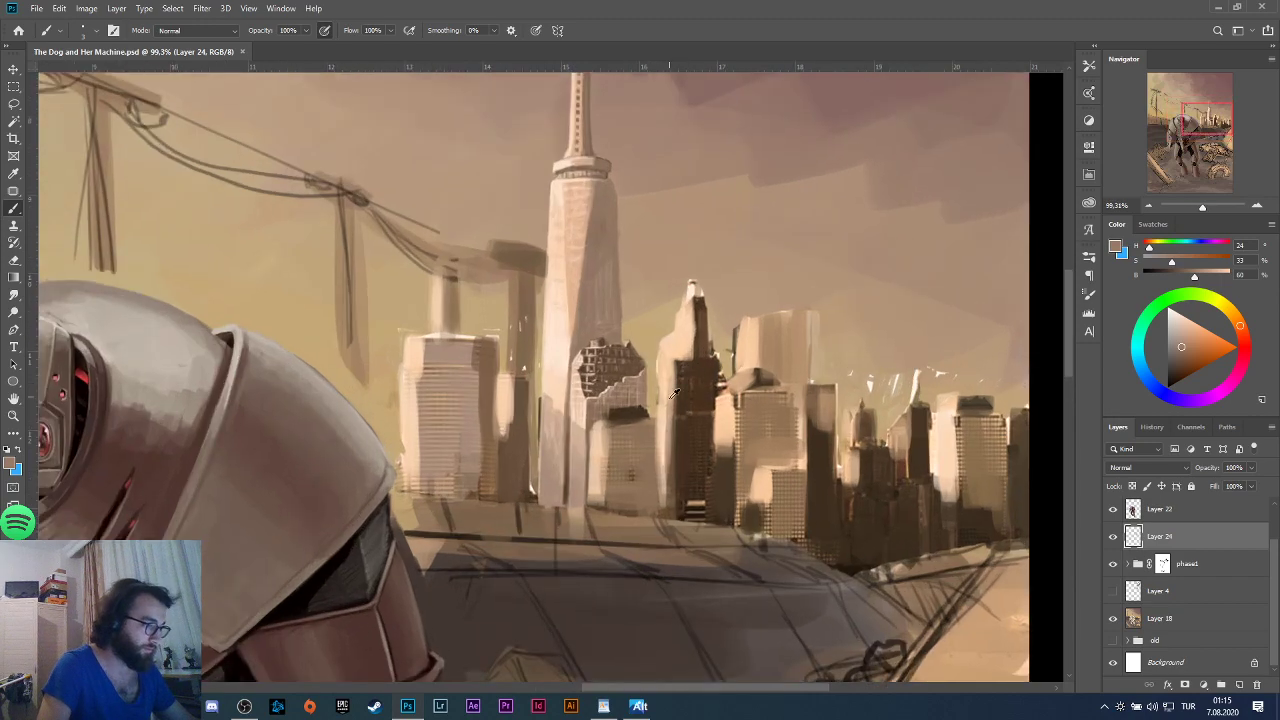
scroll(669, 461, up, 5)
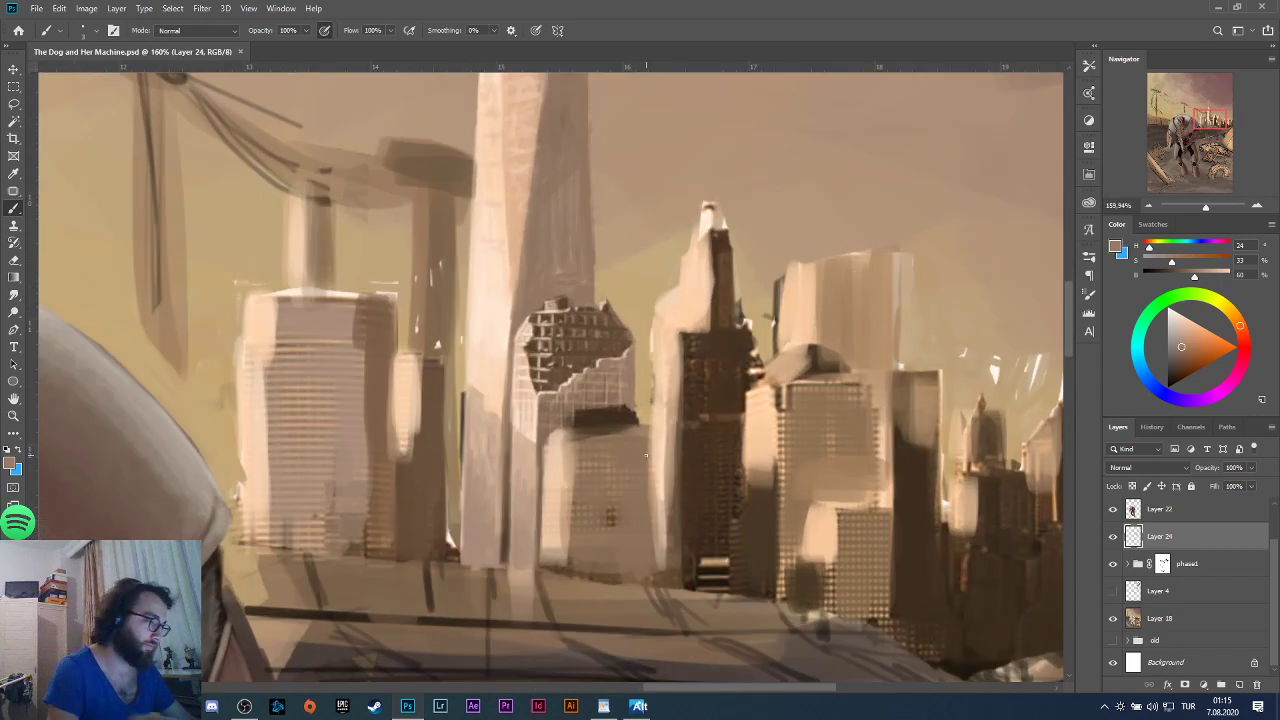
scroll(645, 455, down, 1)
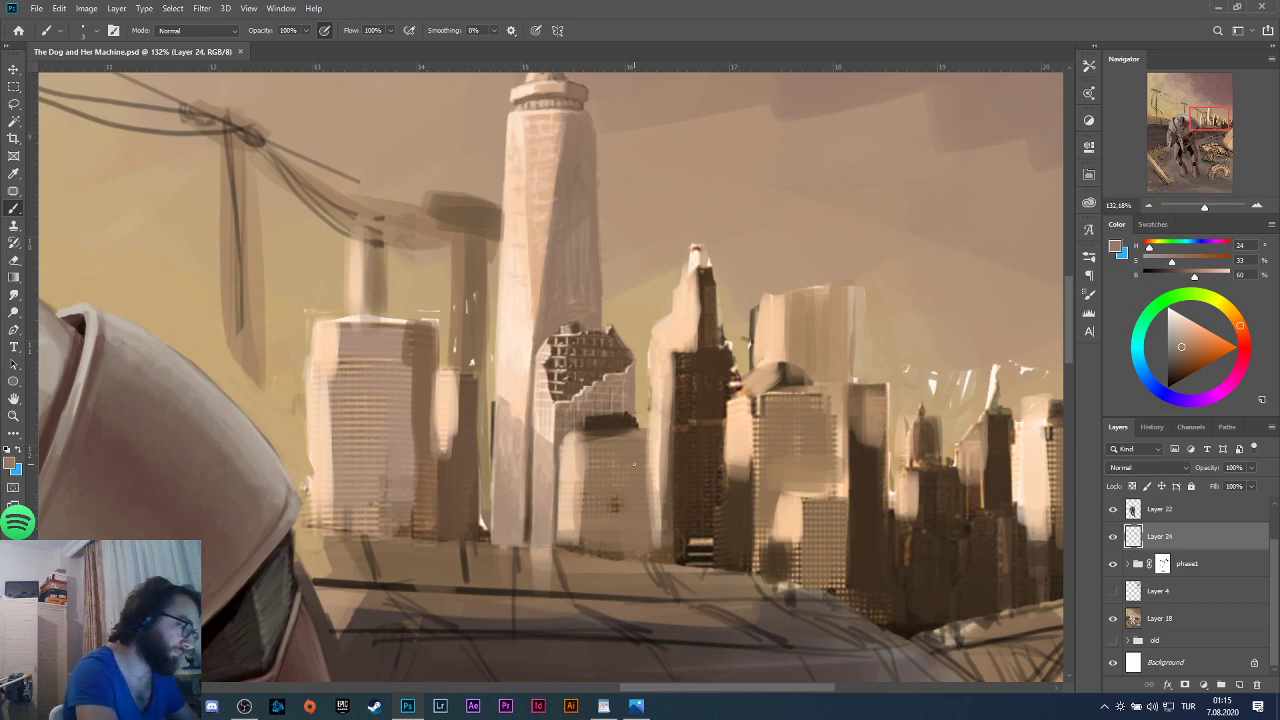
key(alt)
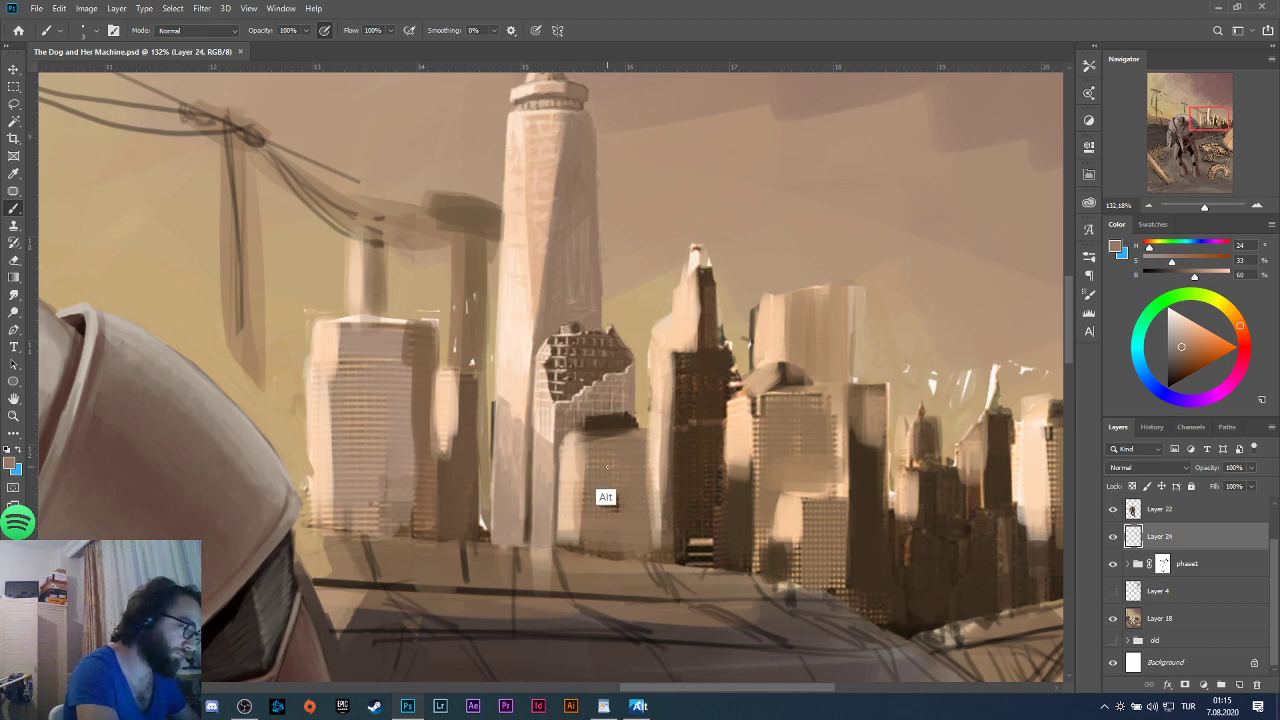
alt+click(632, 373)
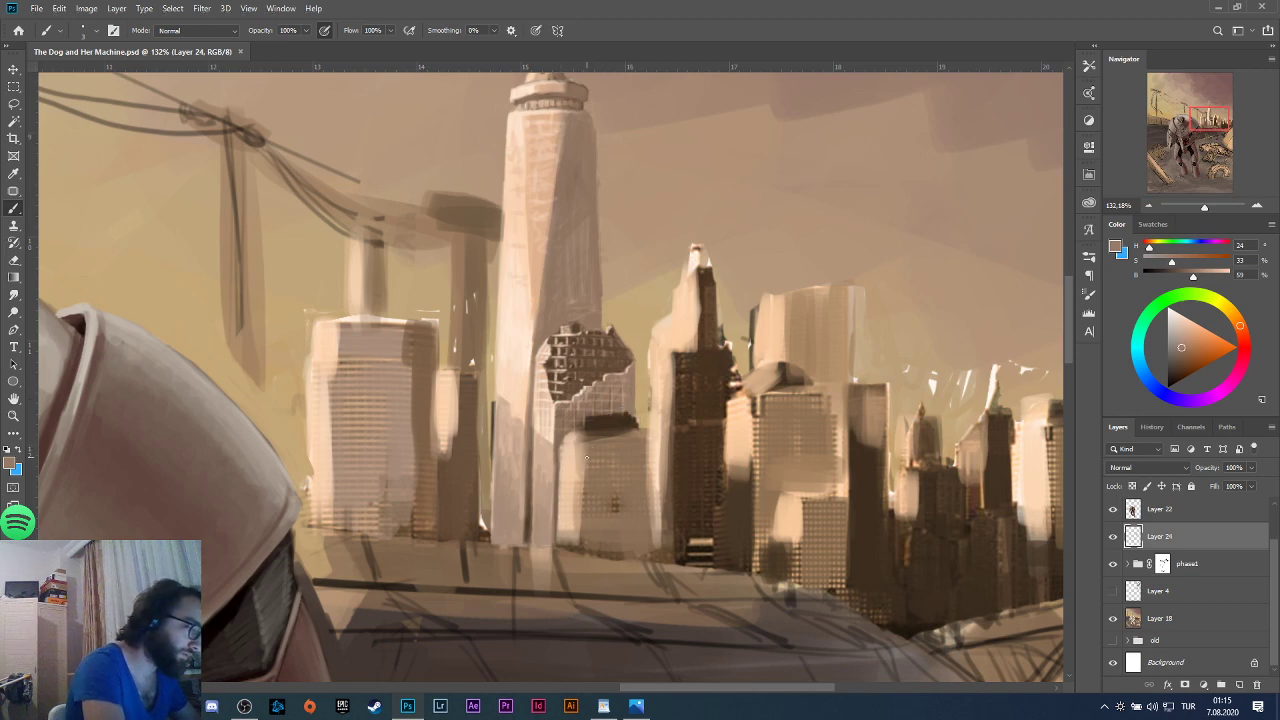
alt+click(570, 488)
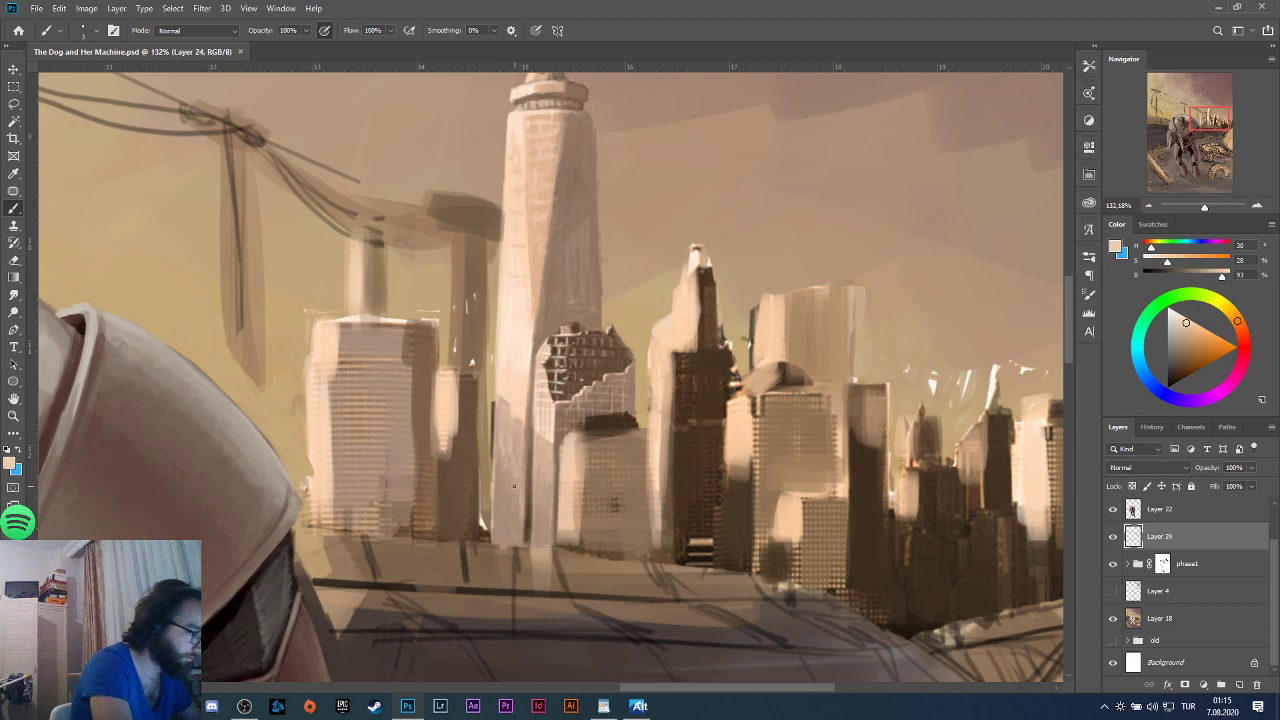
Reduce the MB Square brush to 12 px and paint light peach strokes over the base of the tallest tower.
click(96, 32)
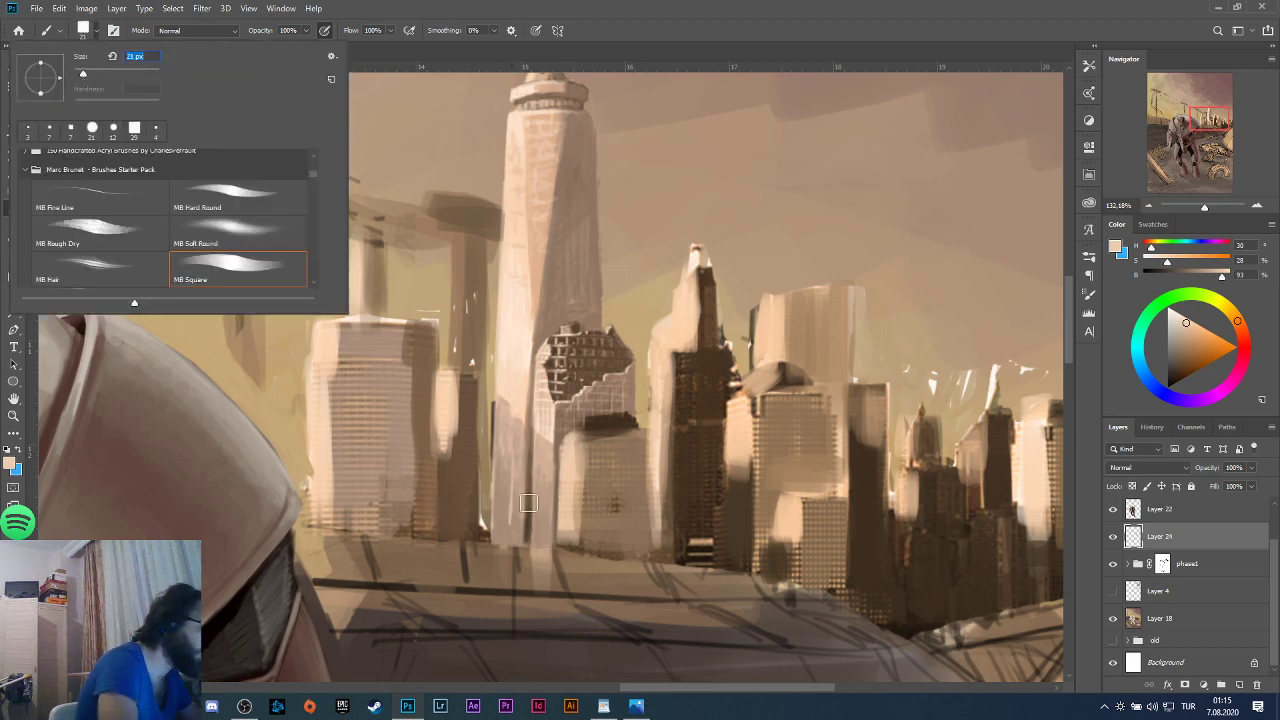
drag(83, 75, 80, 83)
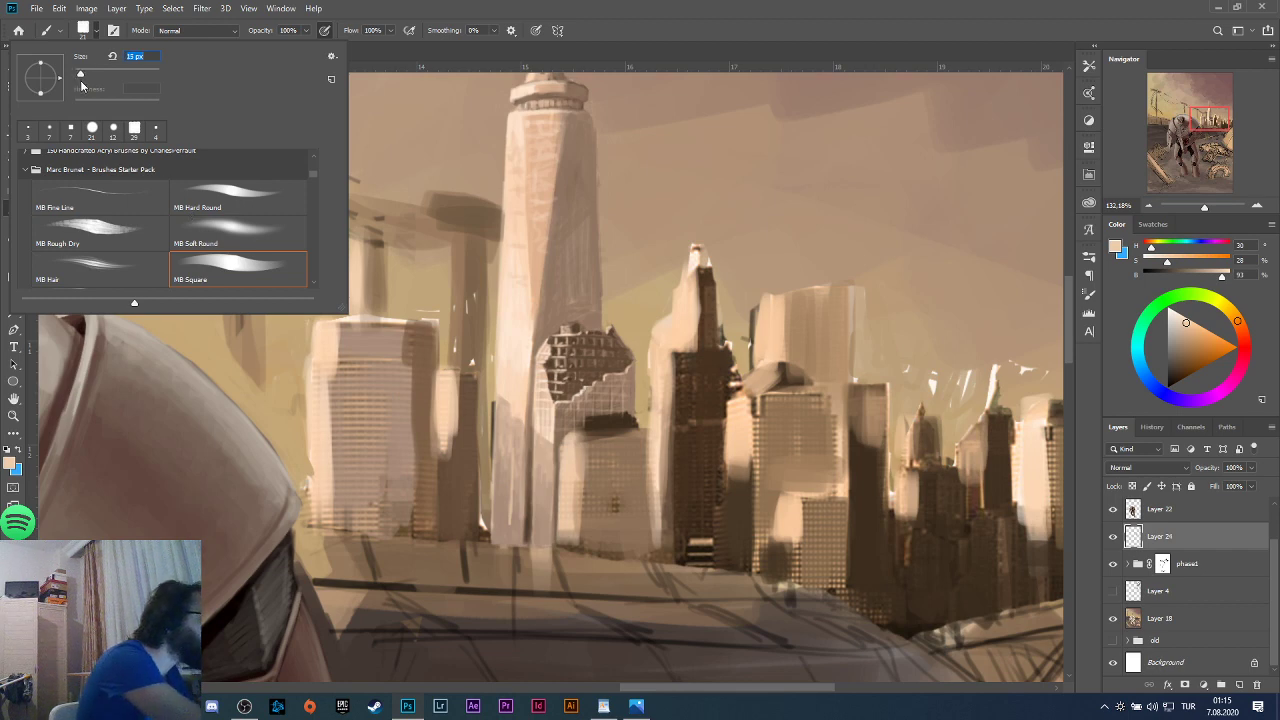
click(516, 462)
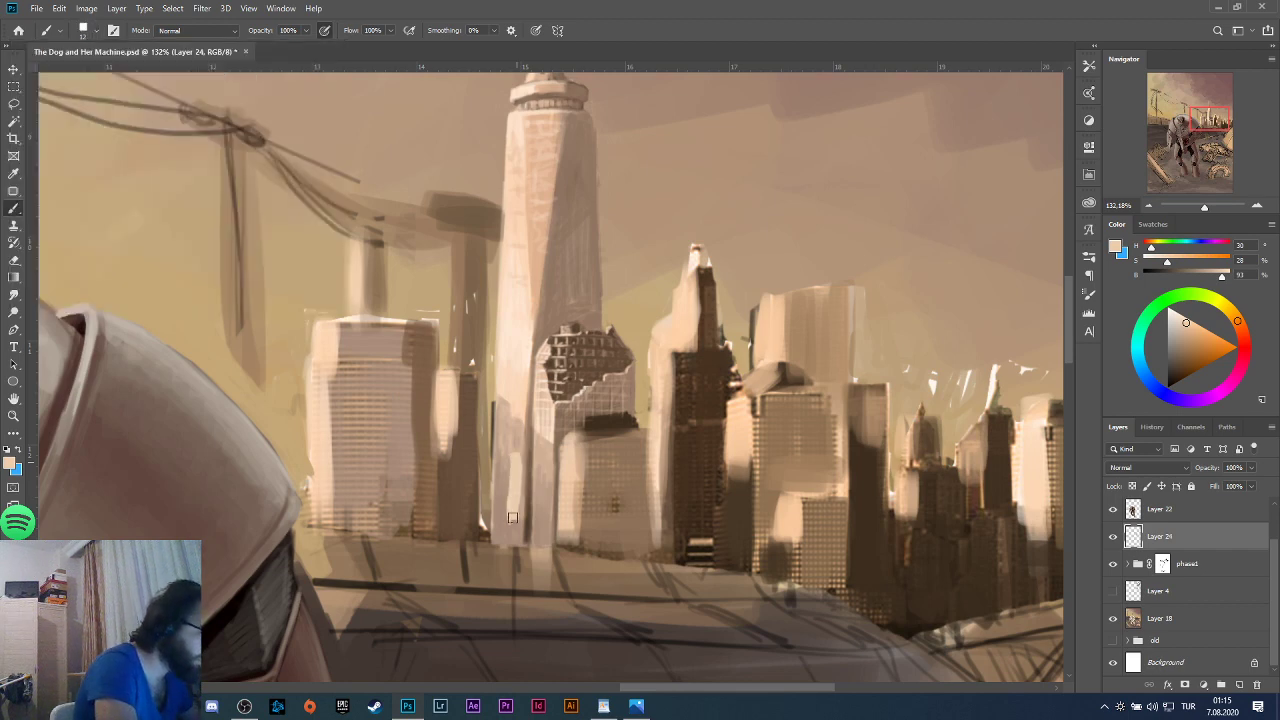
key(ctrl+z)
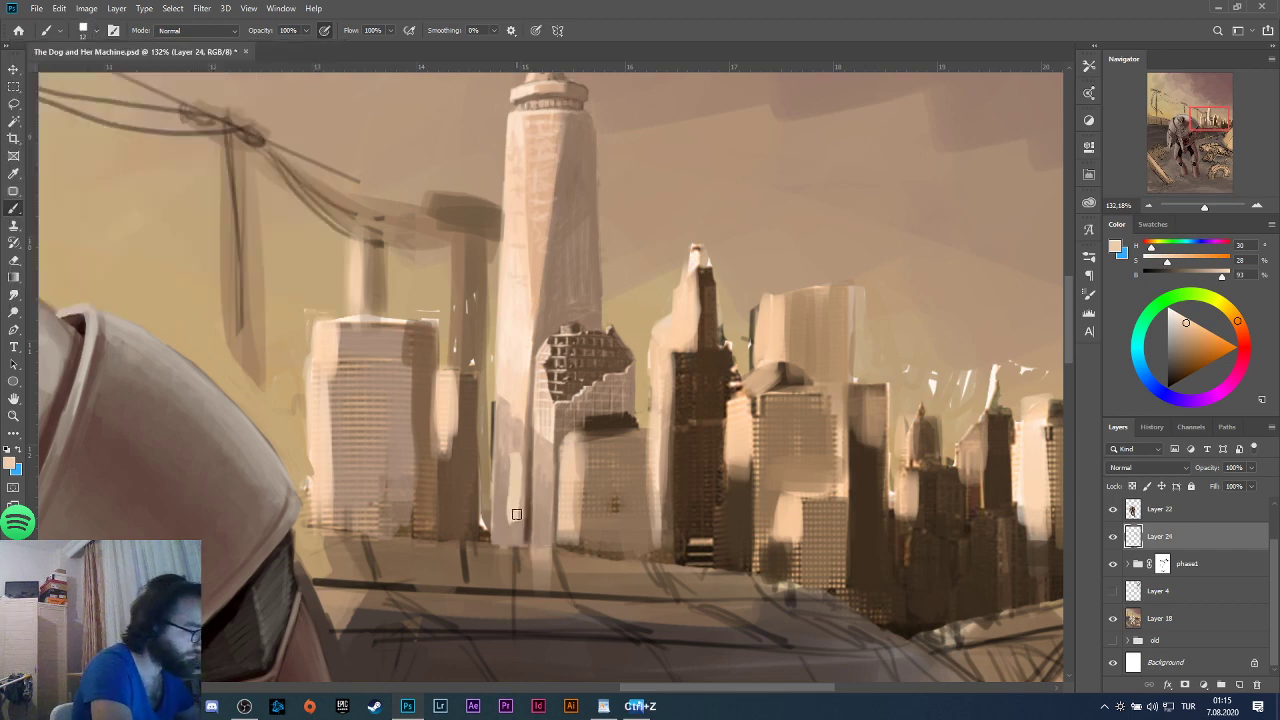
mouse_move(516, 455)
mouse_down()
mouse_move(512, 540)
mouse_move(511, 525)
mouse_up()
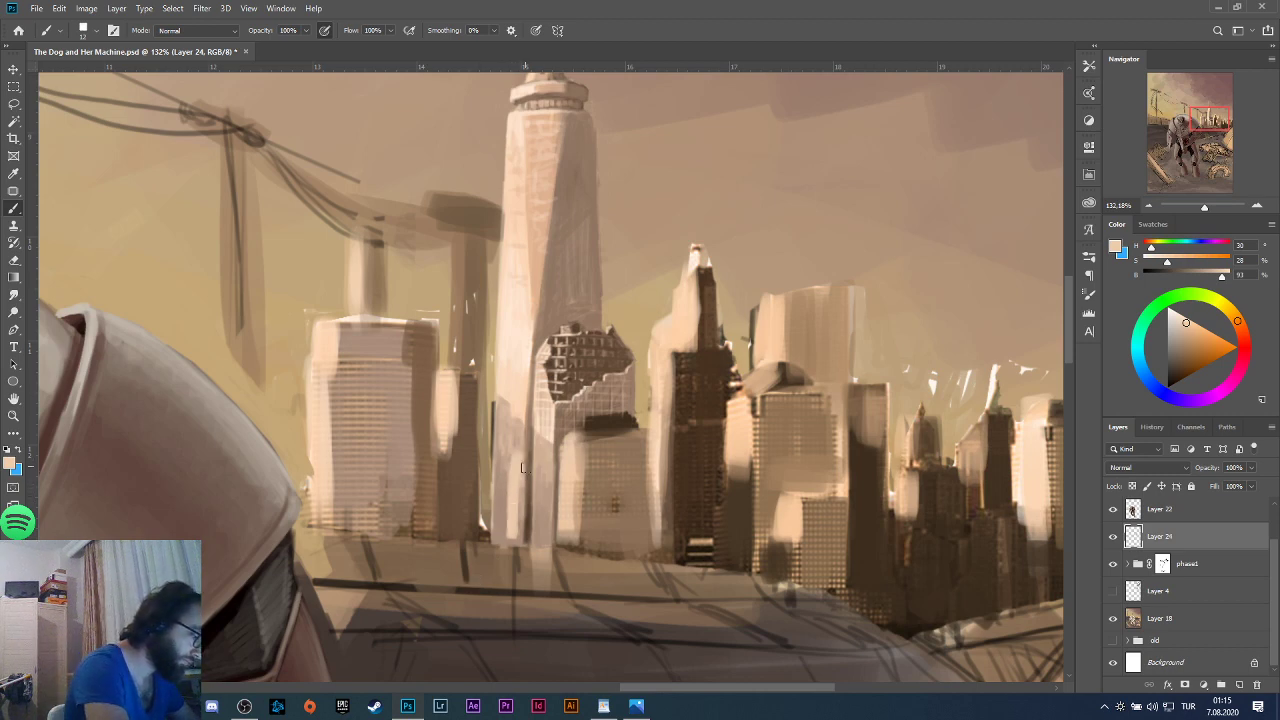
drag(522, 462, 518, 528)
mouse_move(516, 470)
mouse_down()
mouse_move(526, 542)
mouse_move(519, 464)
mouse_up()
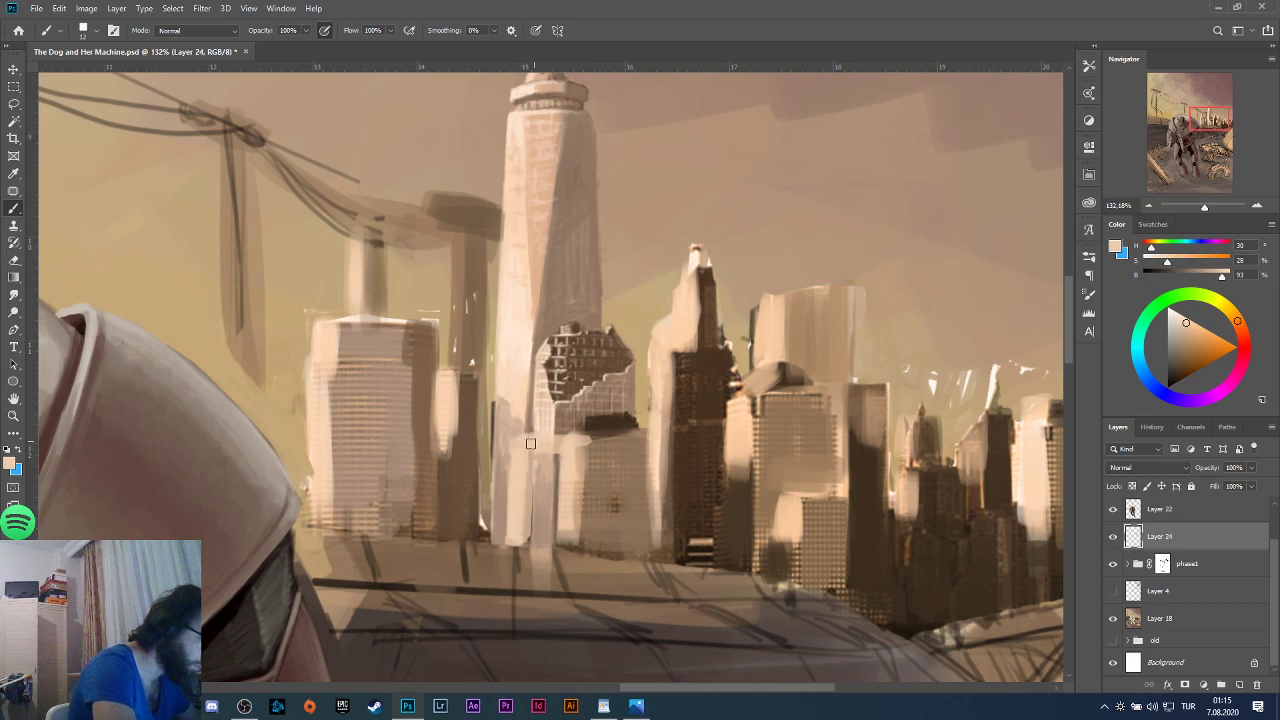
Sample a paler peach from the tallest tower and fill the sunlit face of the low block in front of it.
alt+click(520, 382)
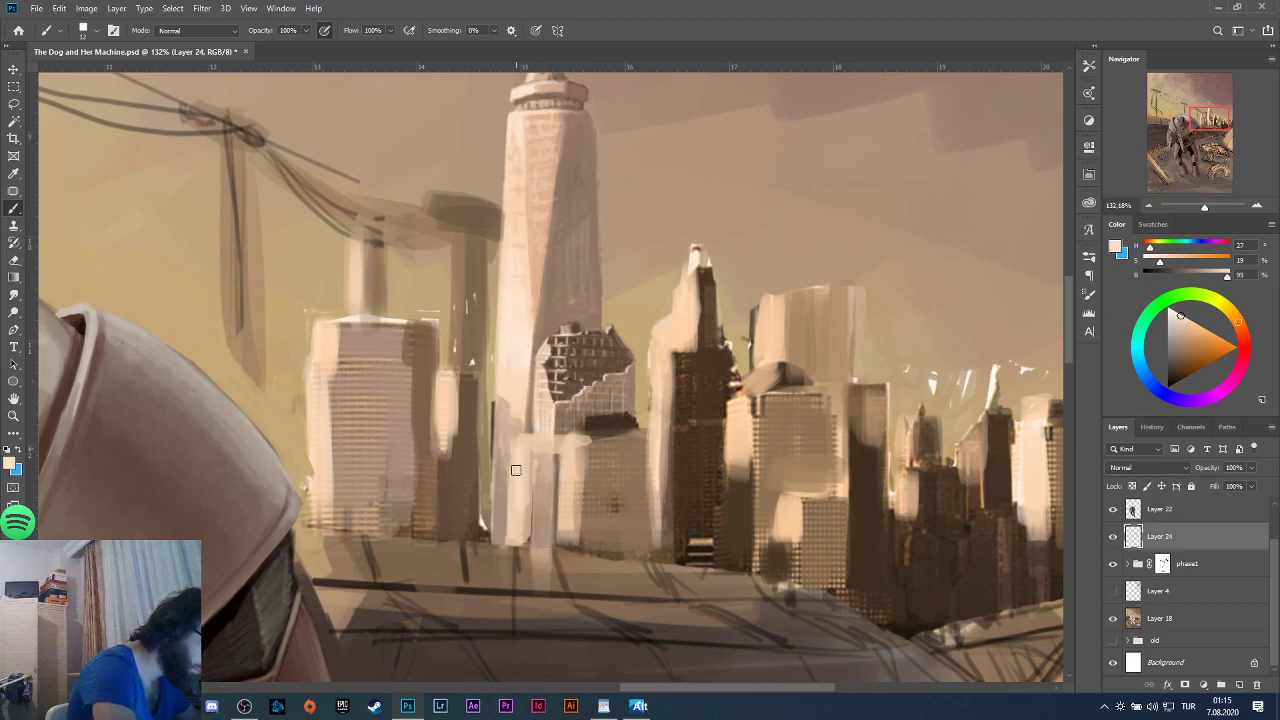
mouse_move(516, 470)
mouse_down()
mouse_move(550, 531)
mouse_move(569, 453)
mouse_move(566, 536)
mouse_move(501, 472)
mouse_move(520, 538)
mouse_move(566, 546)
mouse_move(529, 531)
mouse_up()
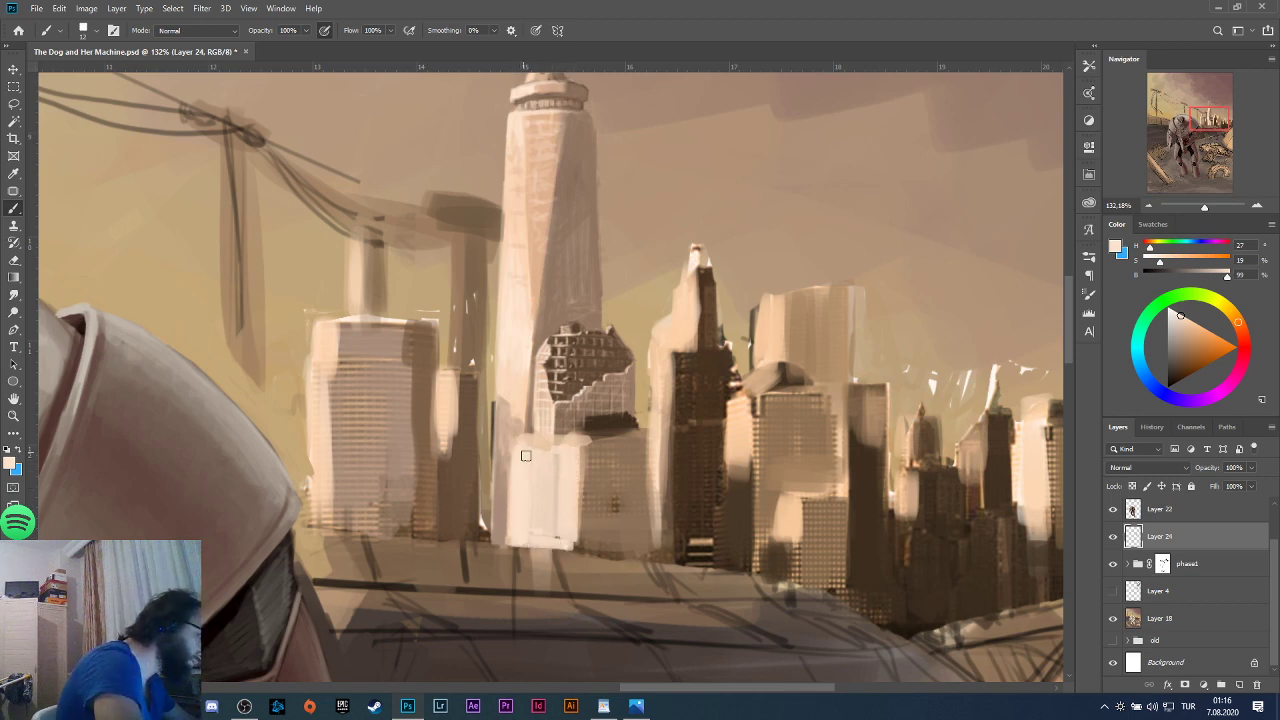
mouse_move(525, 455)
mouse_down()
mouse_move(565, 444)
mouse_move(568, 473)
mouse_move(558, 461)
mouse_move(538, 515)
mouse_up()
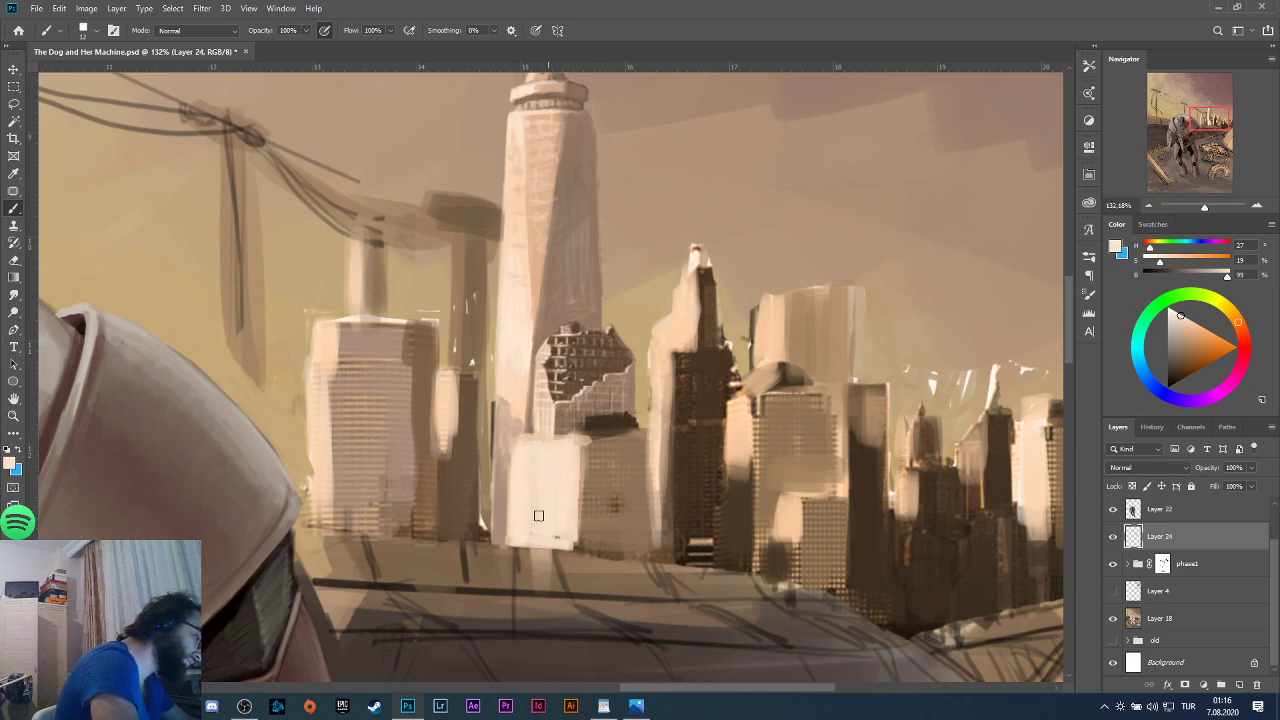
Sample the block's mid brown and paint its shaded face as a flat plane over the window grid.
key(alt)
alt+click(640, 457)
drag(587, 442, 583, 525)
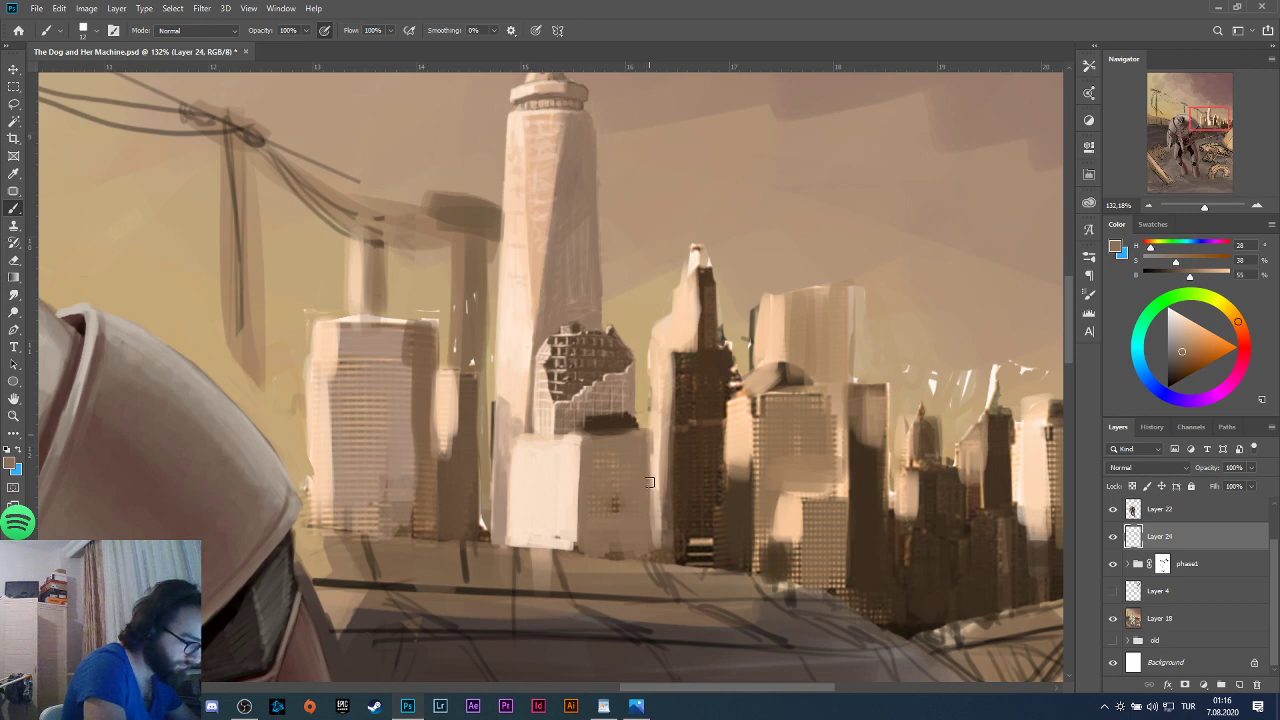
mouse_move(644, 435)
mouse_down()
mouse_move(653, 487)
mouse_move(655, 443)
mouse_up()
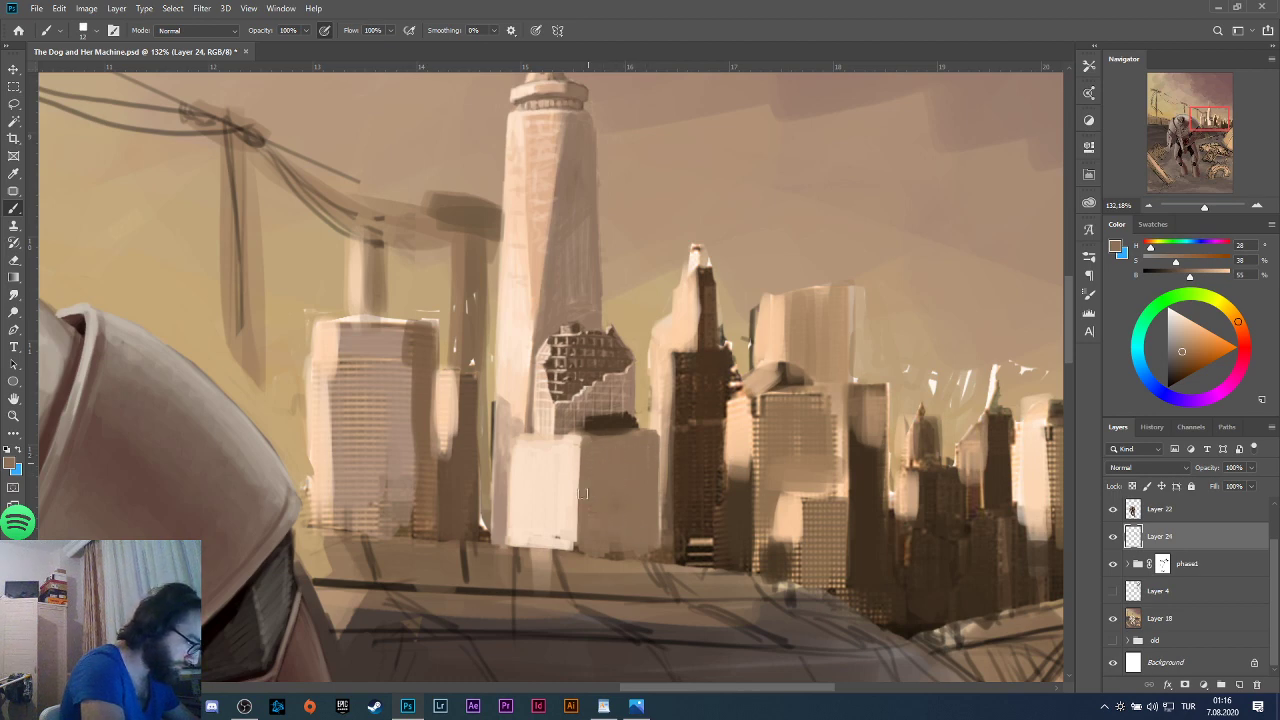
drag(582, 493, 585, 441)
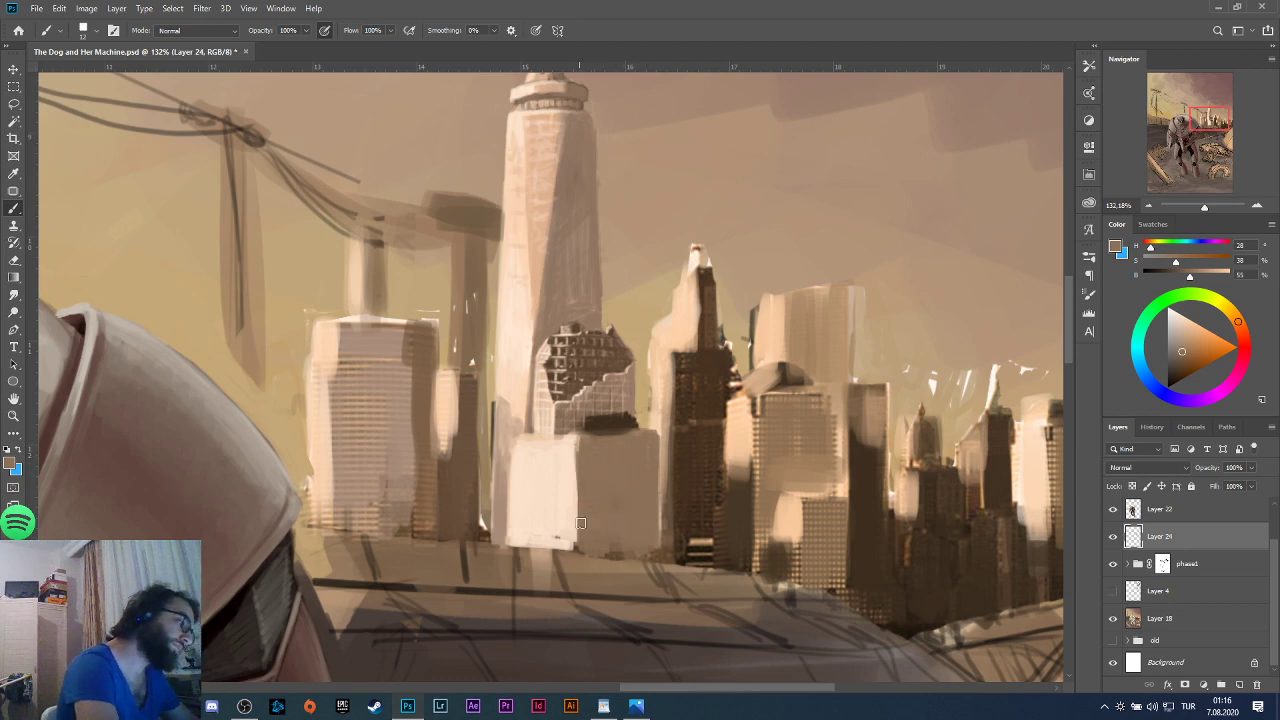
Straighten the vertical edge between the block's sunlit and shaded faces, alternating sampled pale peach and brown.
alt+click(520, 496)
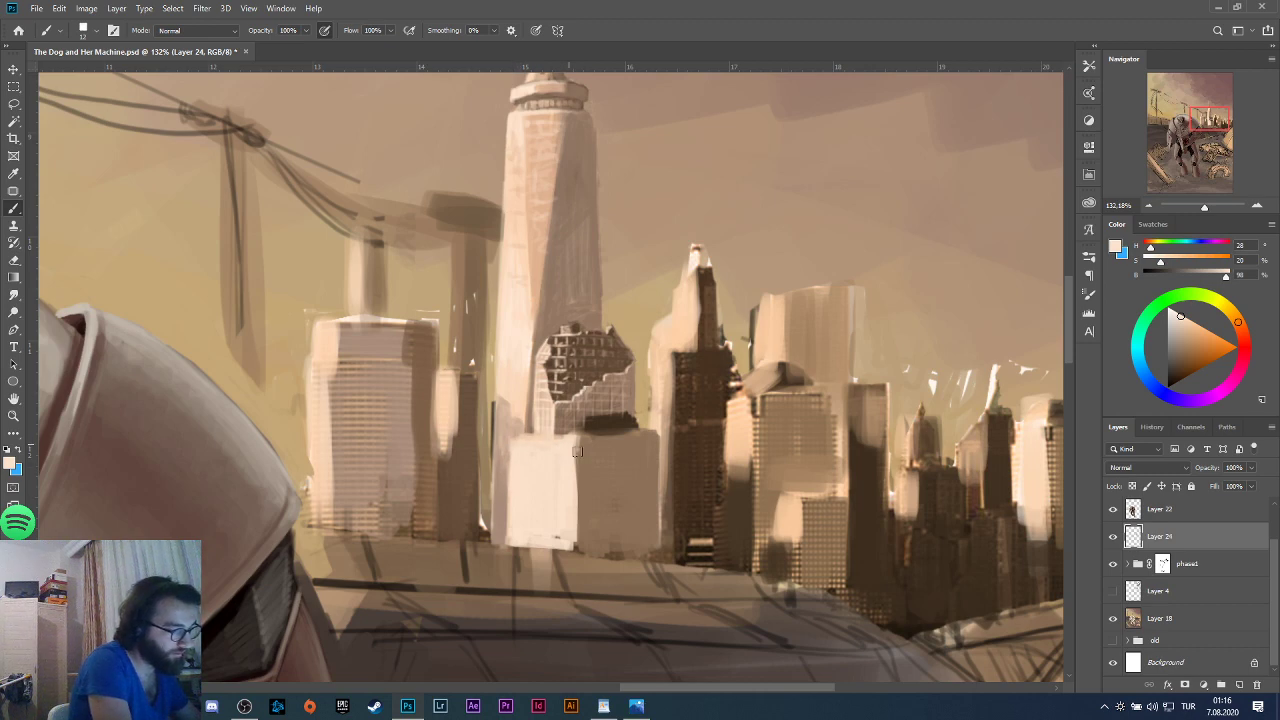
drag(574, 438, 578, 550)
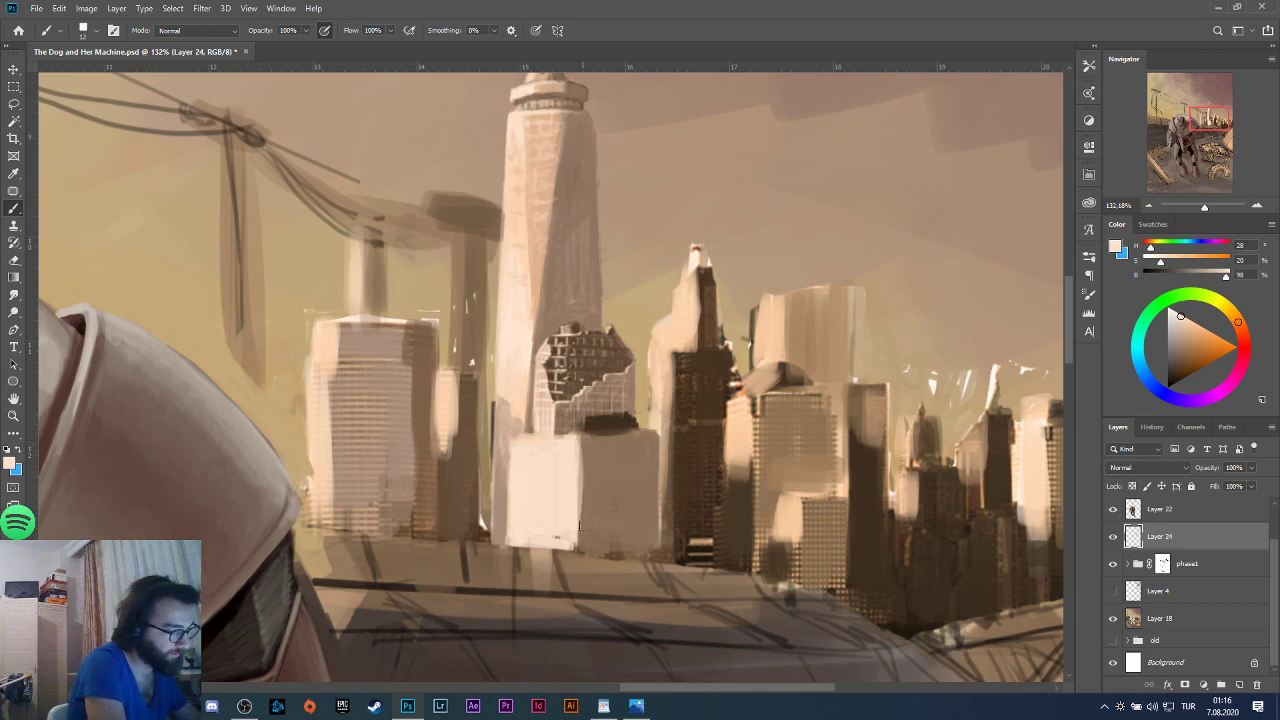
alt+click(598, 452)
drag(587, 449, 582, 551)
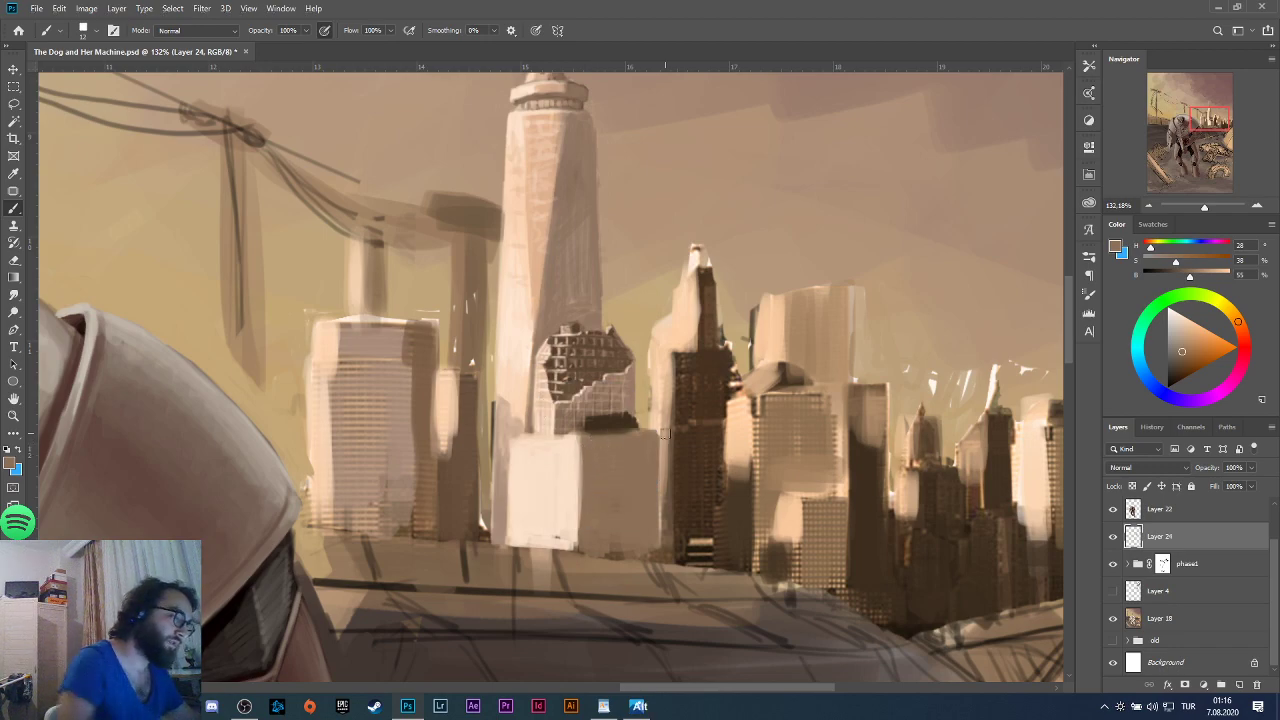
scroll(637, 355, down, 10)
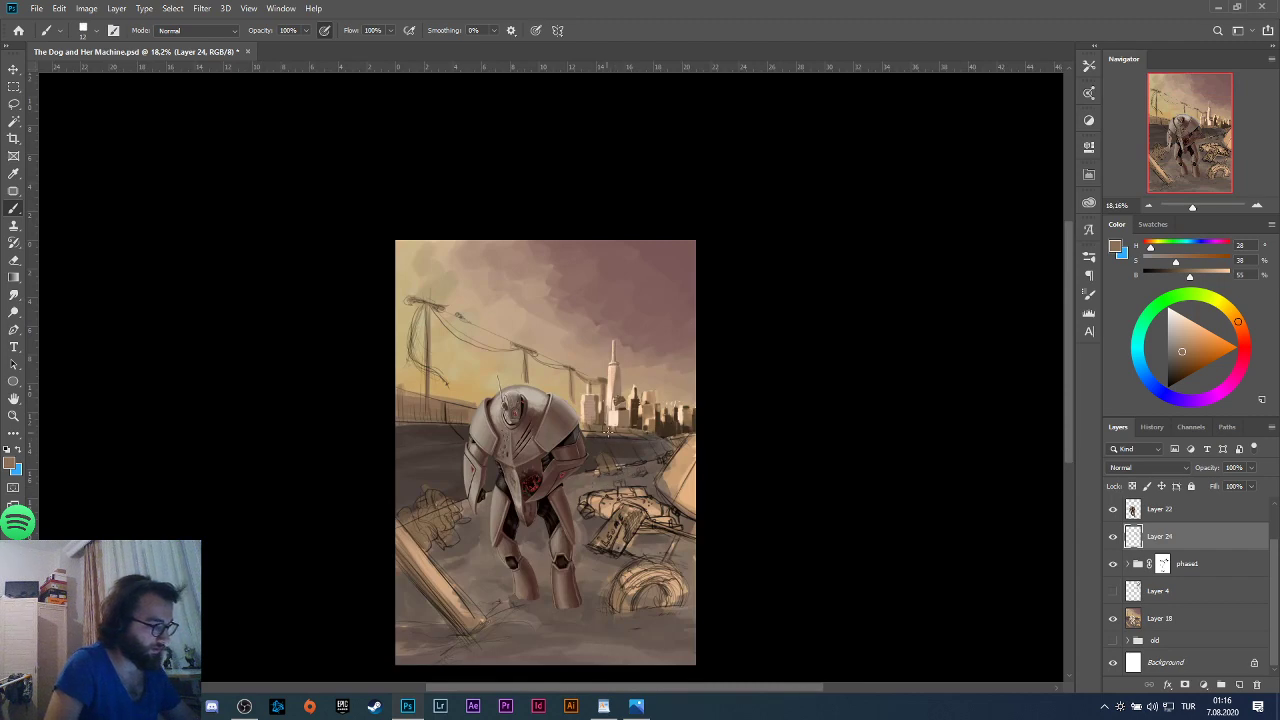
scroll(607, 432, up, 12)
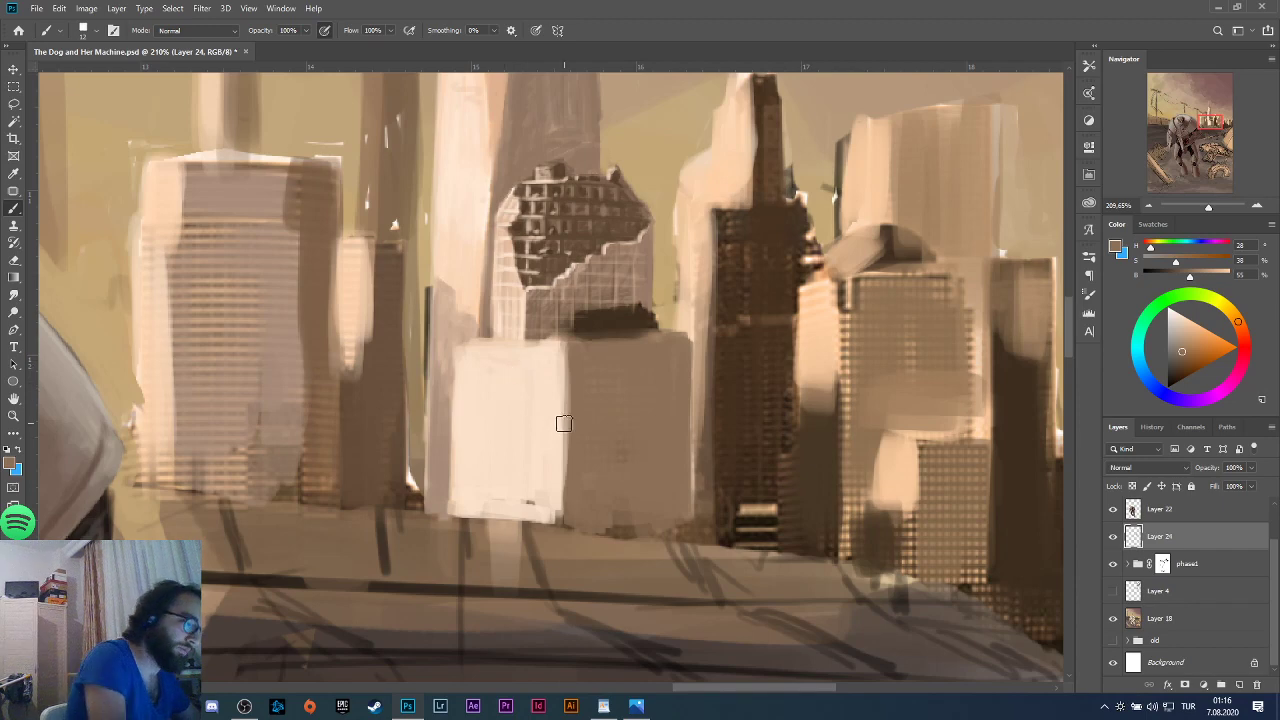
alt+click(472, 366)
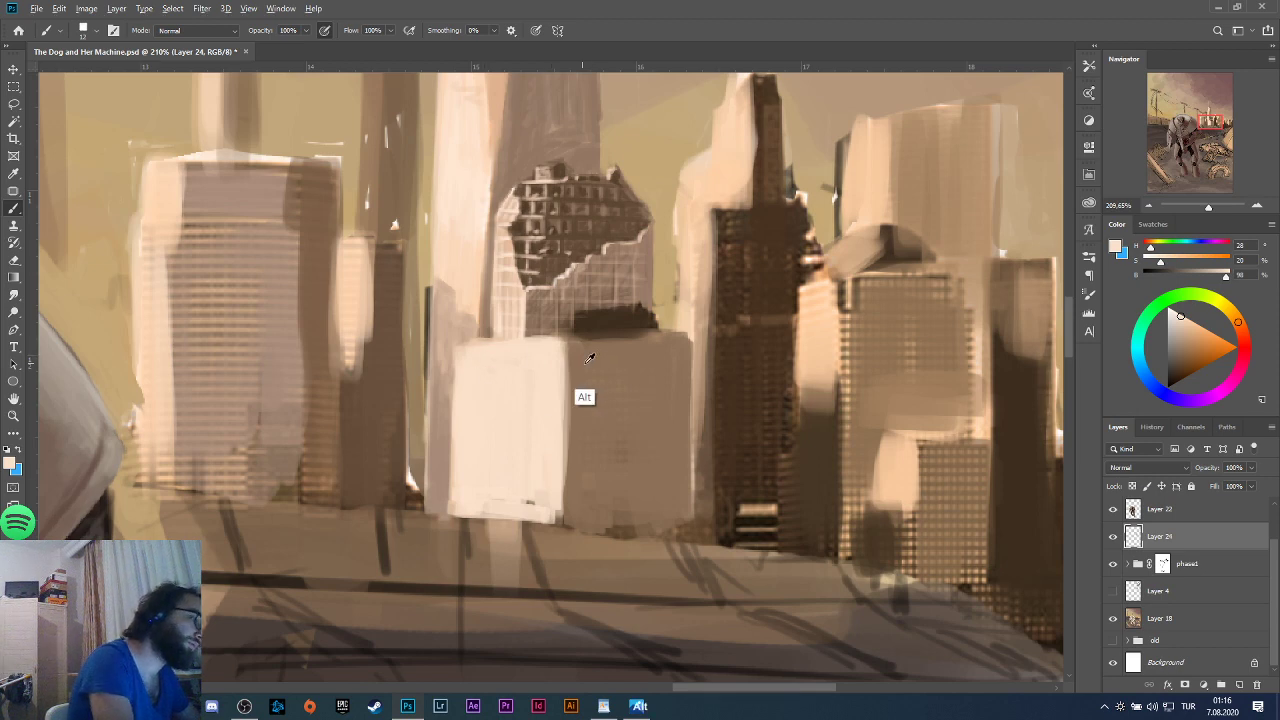
alt+click(655, 347)
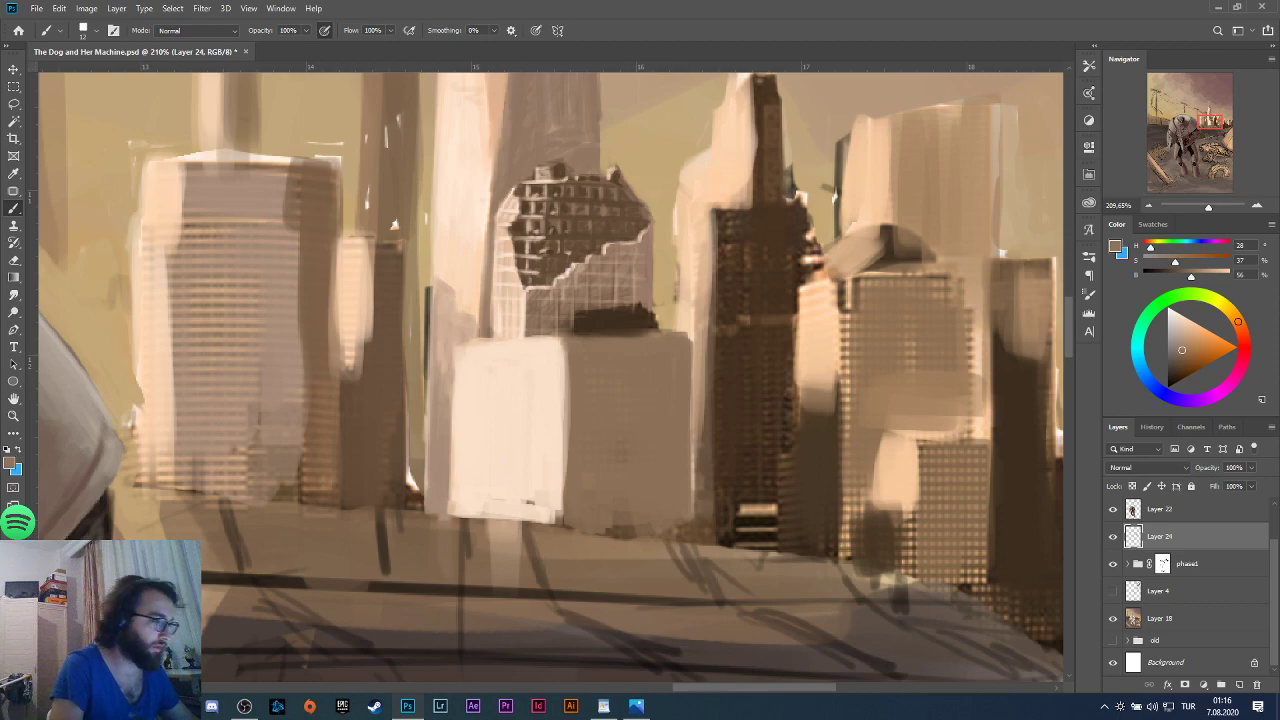
Extend the dark brown patch at the ruined building's base down to the block's roof, and erase the roof's shaded edge to a clean slope.
scroll(652, 432, down, 5)
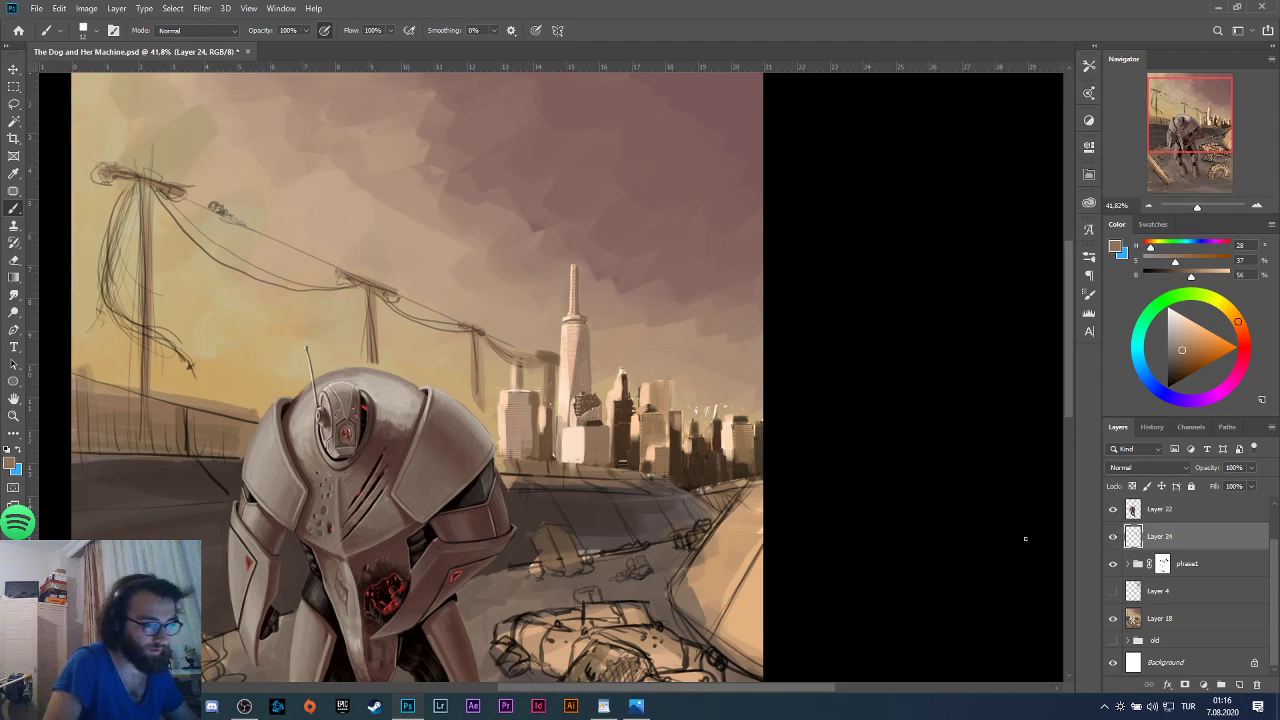
scroll(641, 436, up, 6)
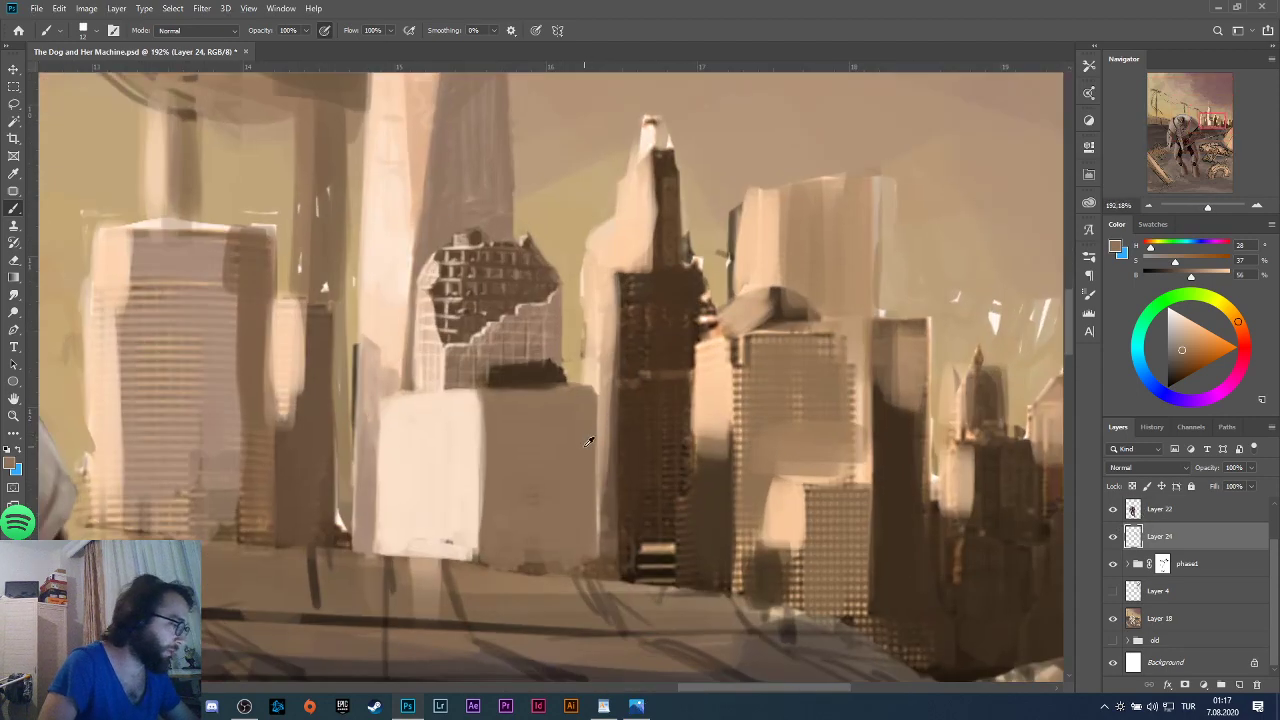
scroll(616, 425, down, 8)
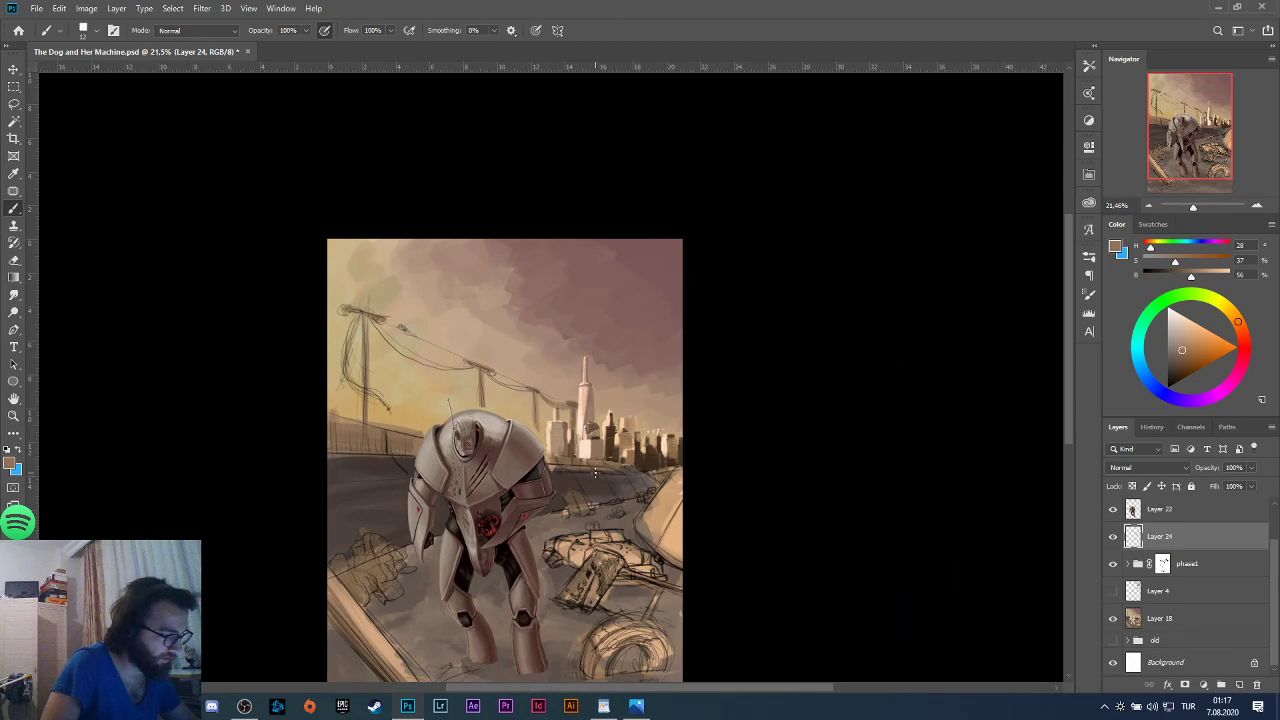
scroll(616, 459, up, 4)
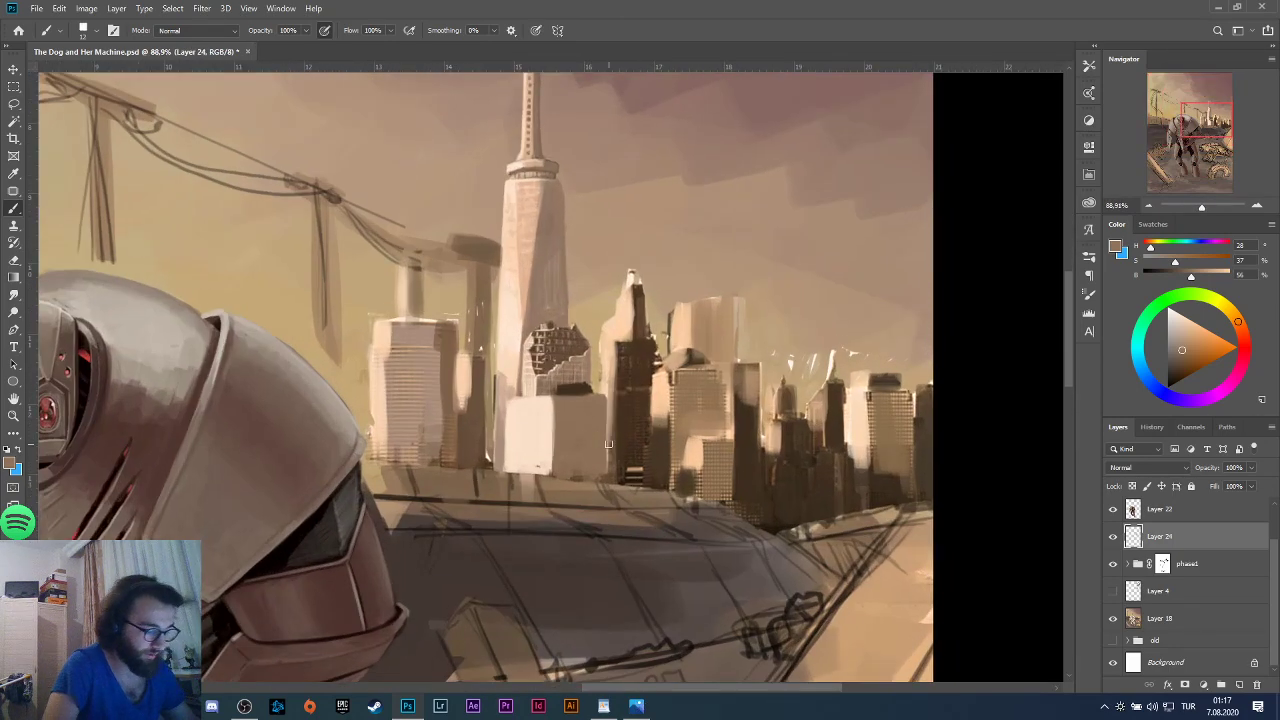
scroll(608, 444, up, 5)
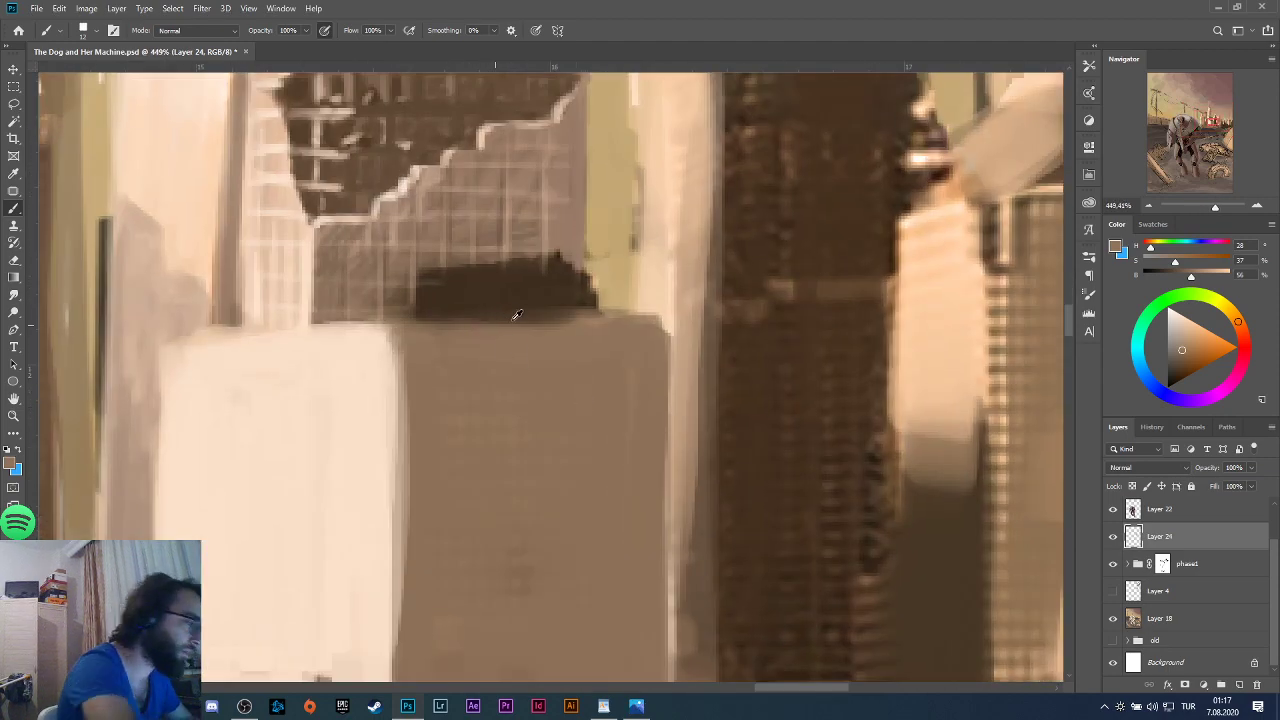
alt+click(480, 303)
mouse_move(431, 309)
mouse_down()
mouse_move(480, 318)
mouse_move(467, 307)
mouse_move(502, 304)
mouse_up()
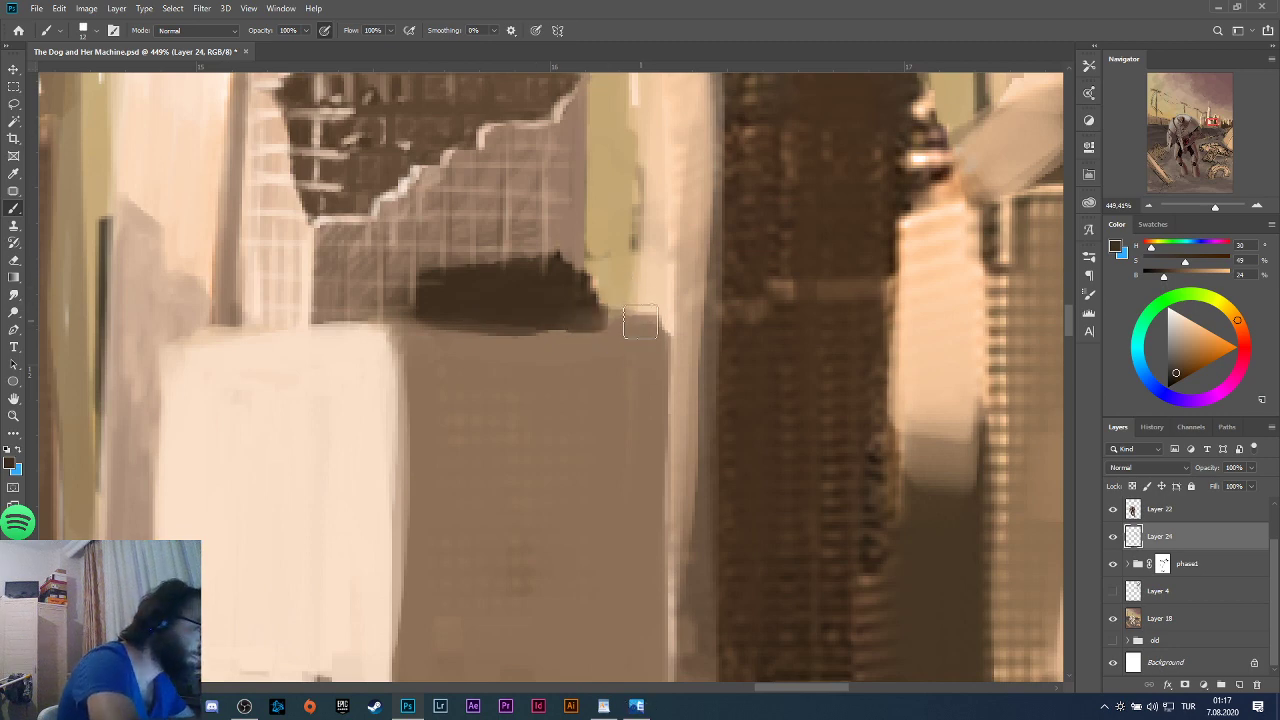
key(e)
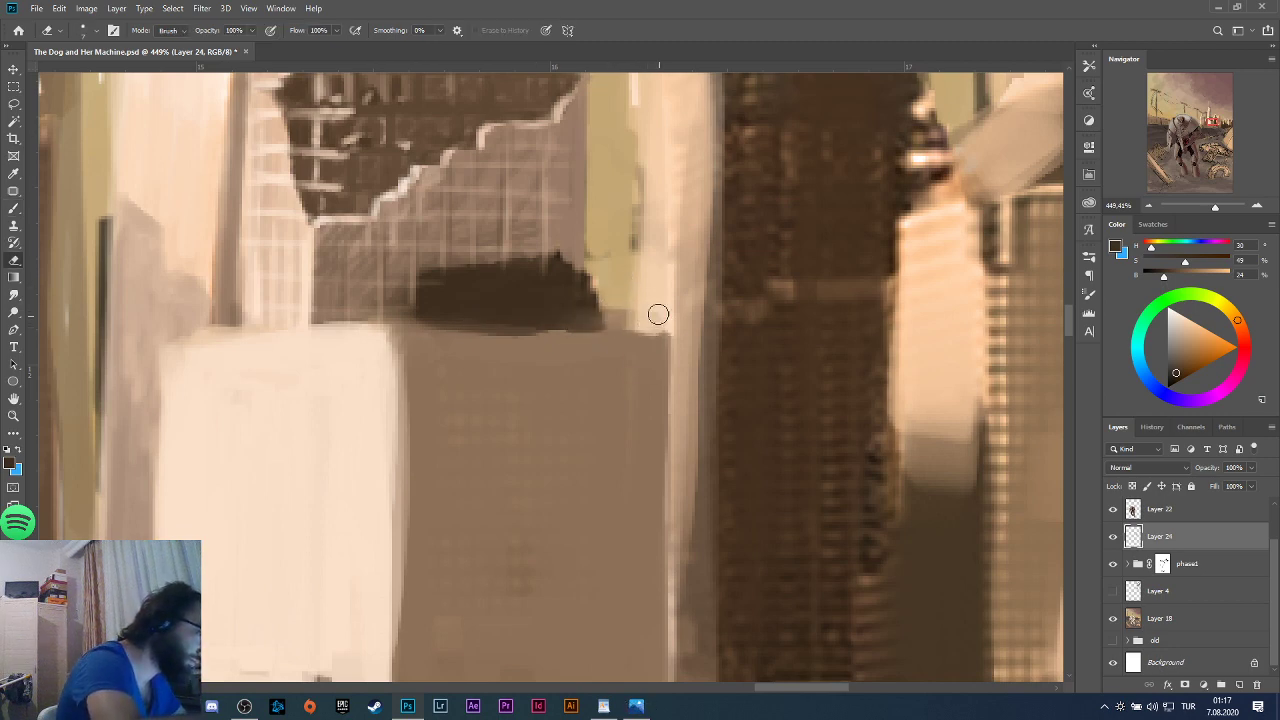
mouse_move(658, 315)
mouse_down()
mouse_move(615, 322)
mouse_move(630, 325)
mouse_up()
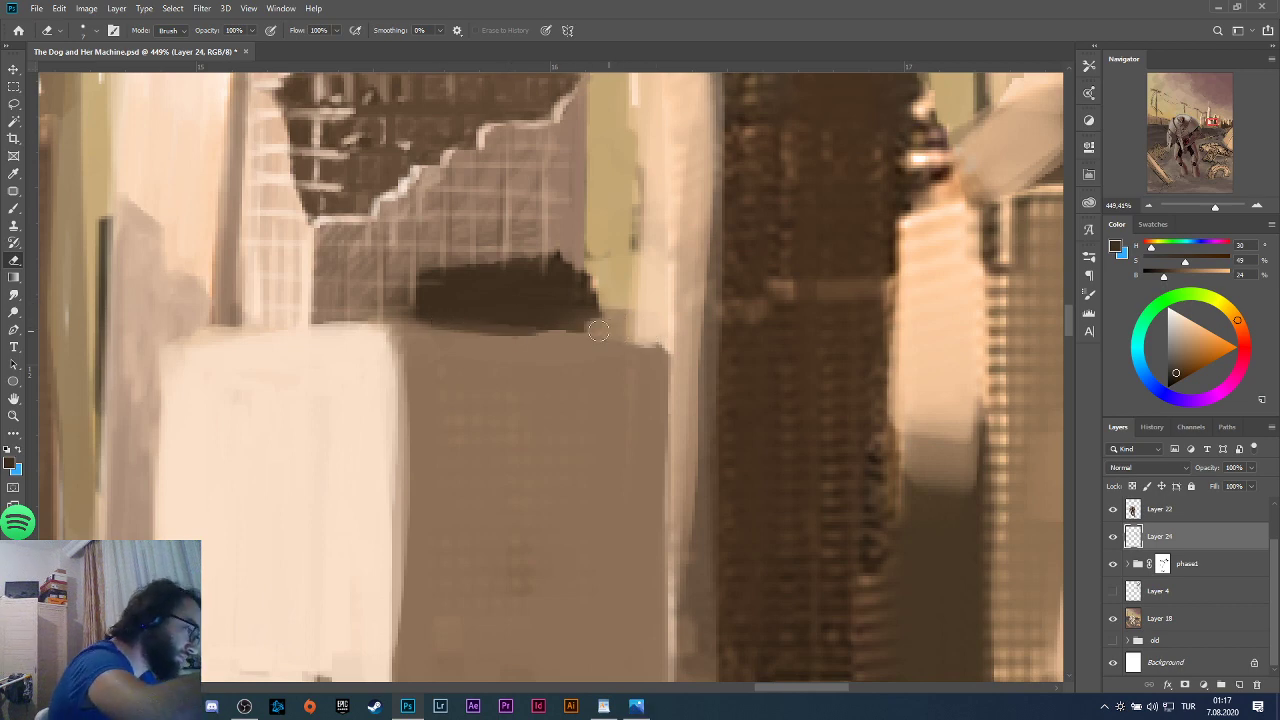
Blend a warmer sampled peach into the lower part of the block's sunlit face and clean its edge against the brown shaded face.
scroll(665, 382, down, 6)
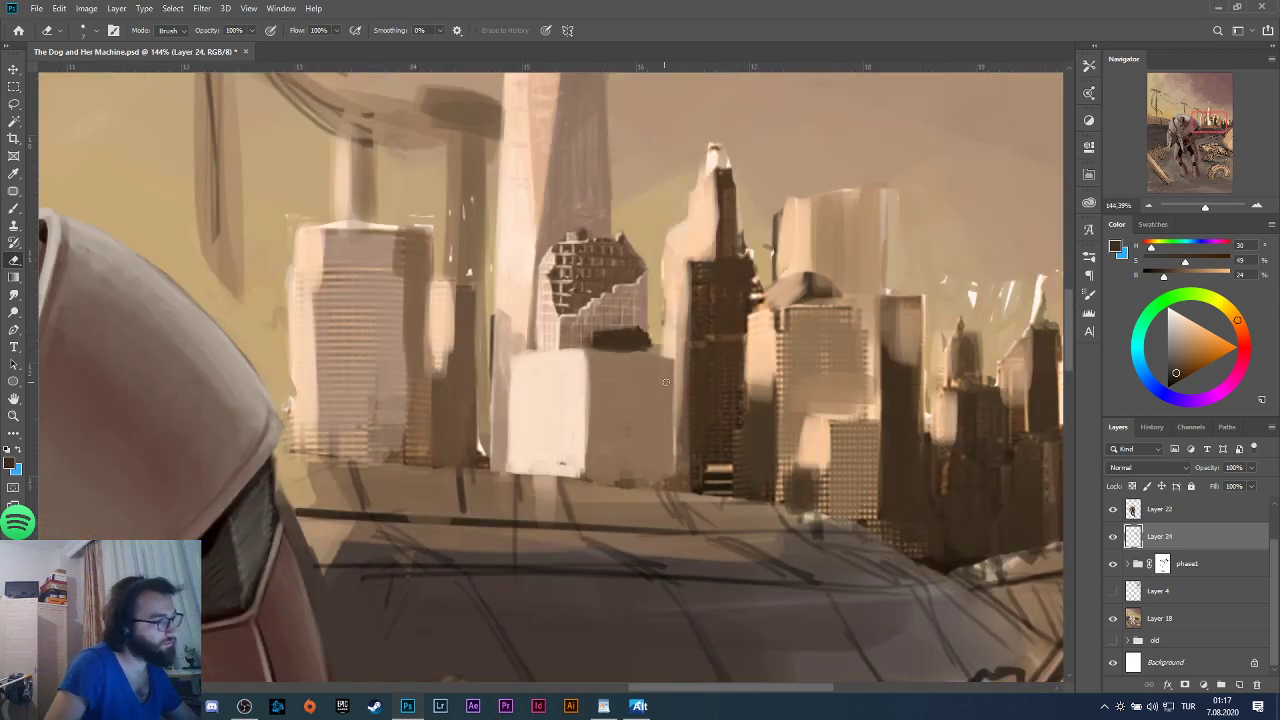
scroll(665, 382, down, 2)
scroll(660, 378, up, 4)
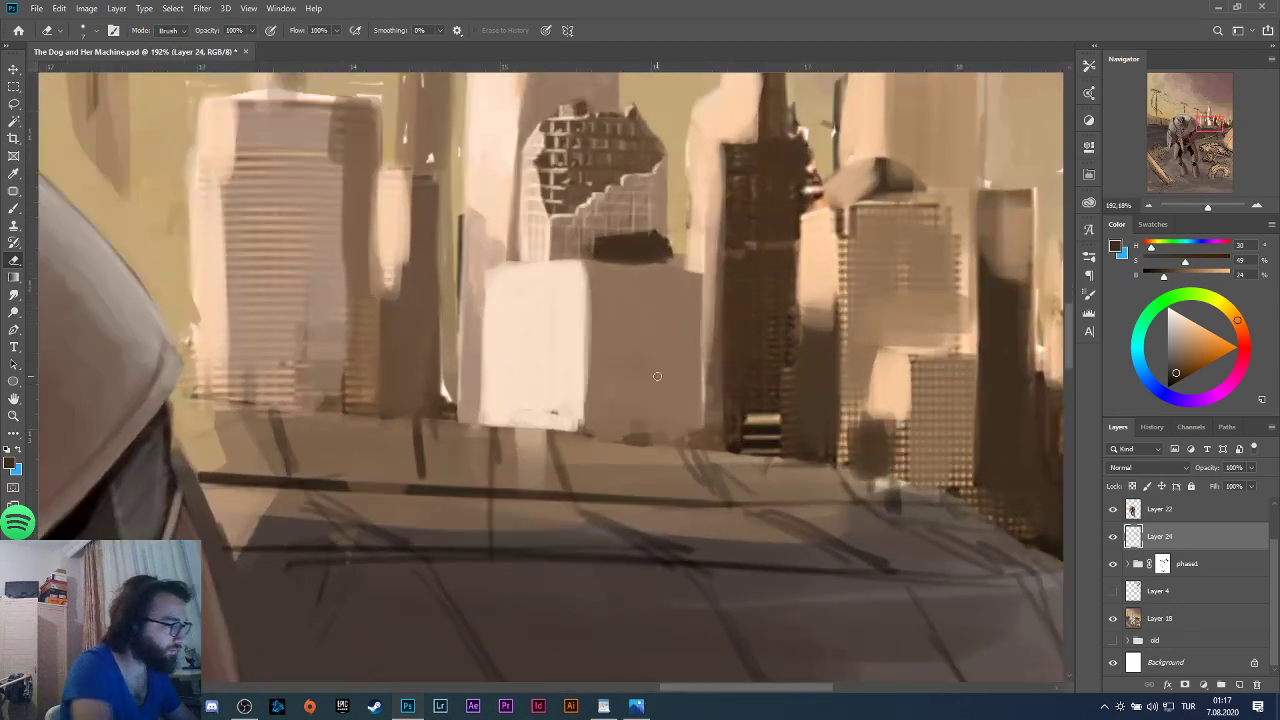
key(b)
alt+click(572, 312)
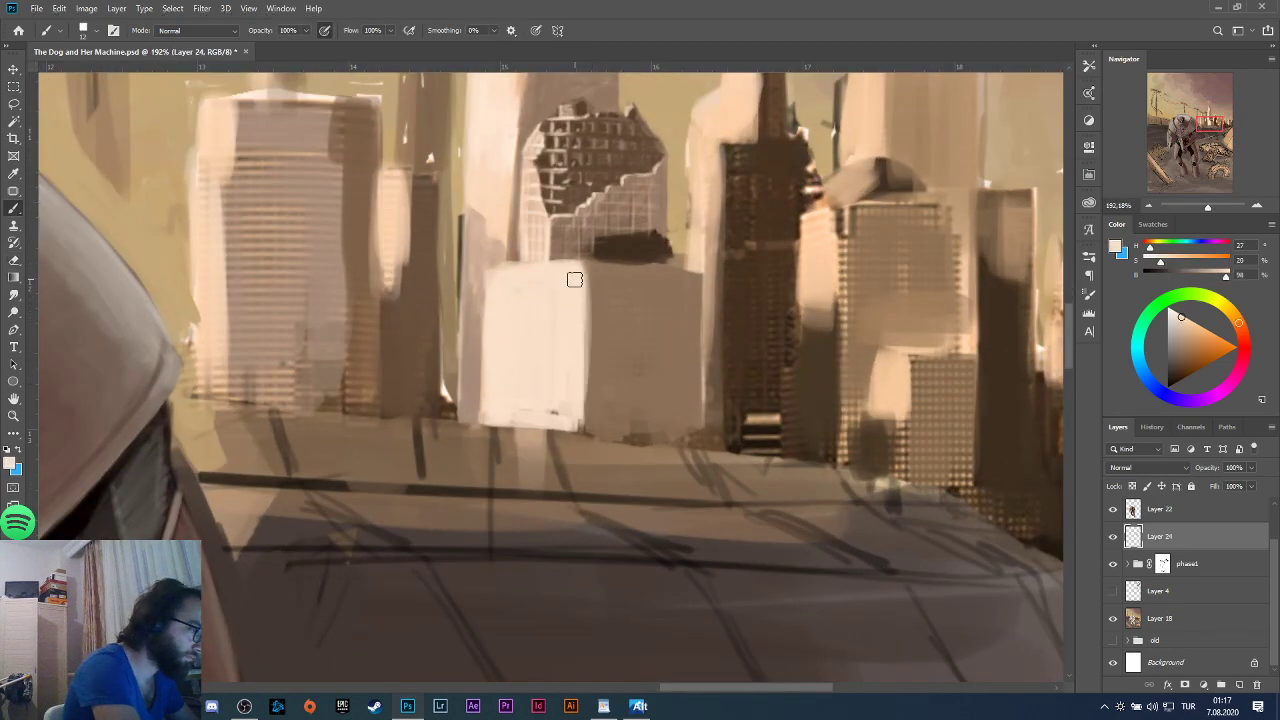
alt+click(488, 240)
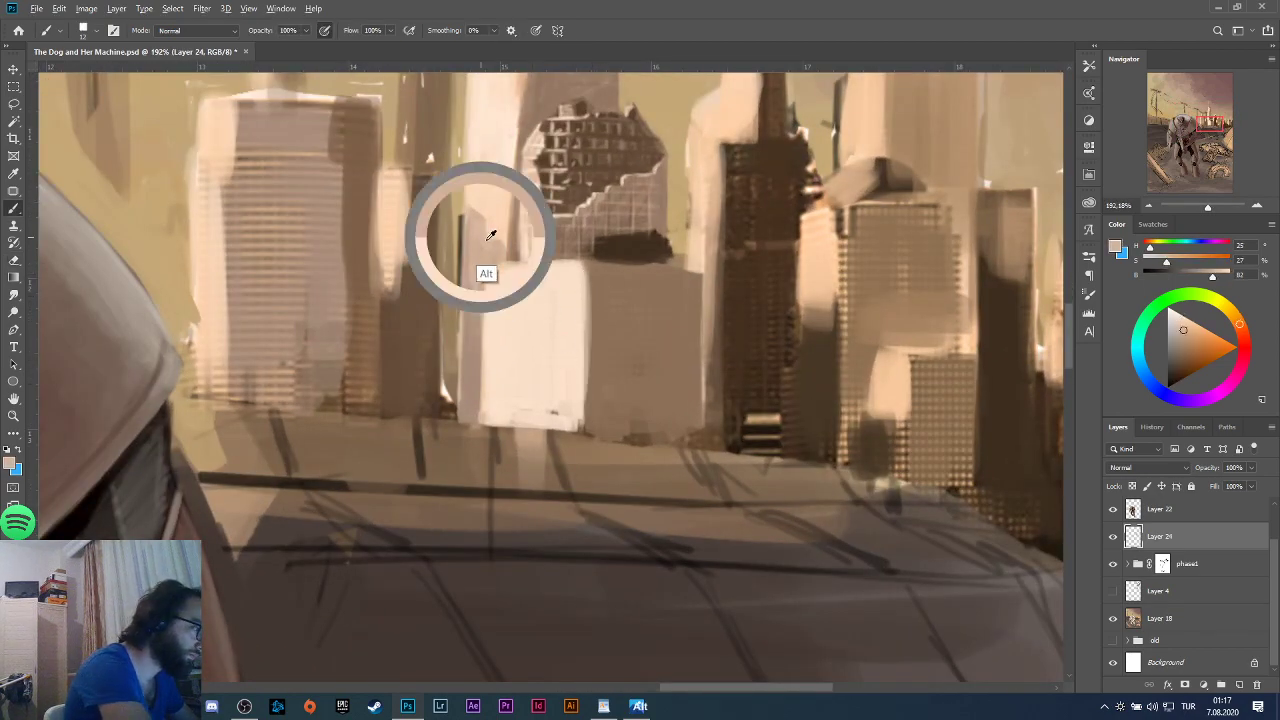
alt+click(543, 286)
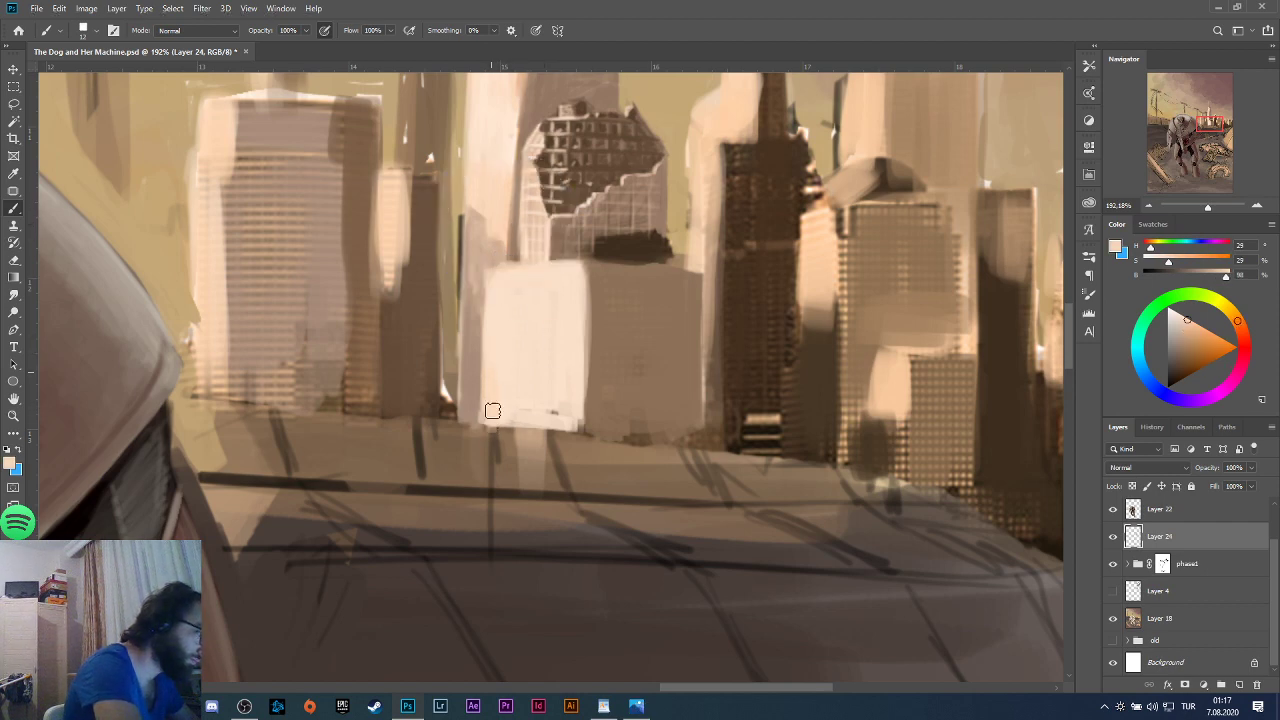
mouse_move(492, 415)
mouse_down()
mouse_move(545, 420)
mouse_move(518, 402)
mouse_move(576, 379)
mouse_move(576, 407)
mouse_move(561, 417)
mouse_move(545, 370)
mouse_up()
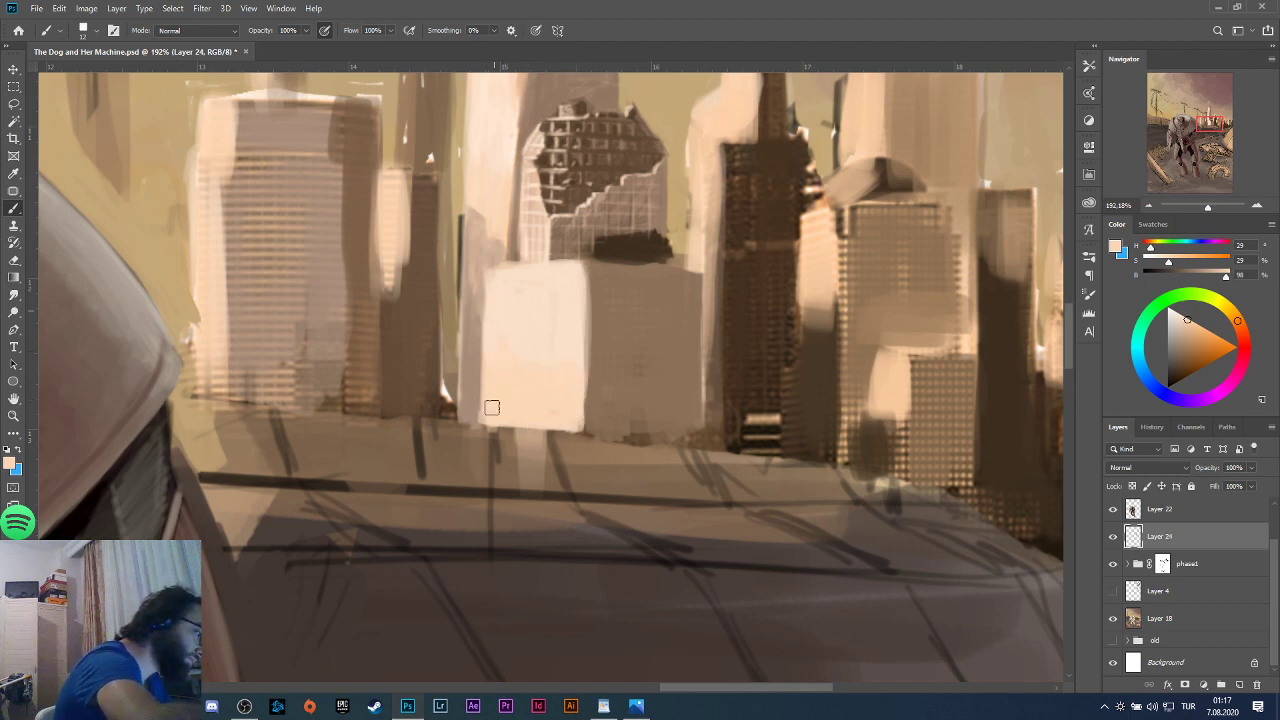
alt+click(534, 349)
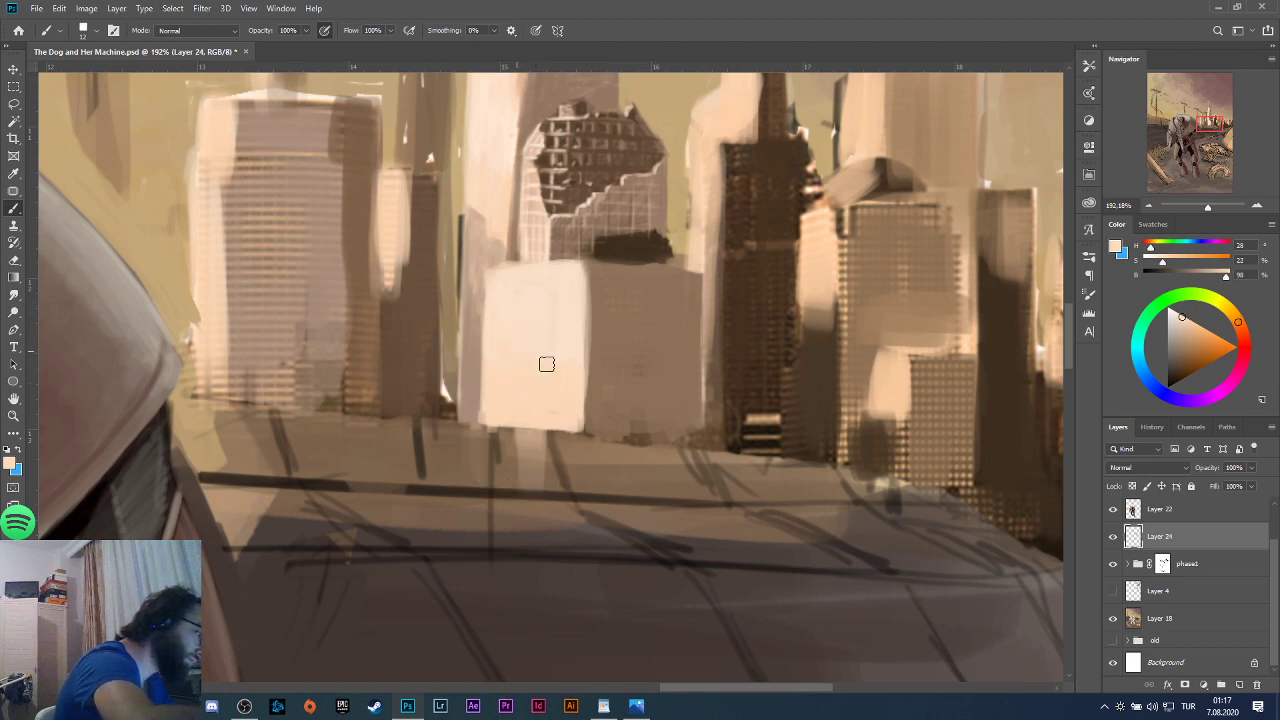
alt+click(604, 362)
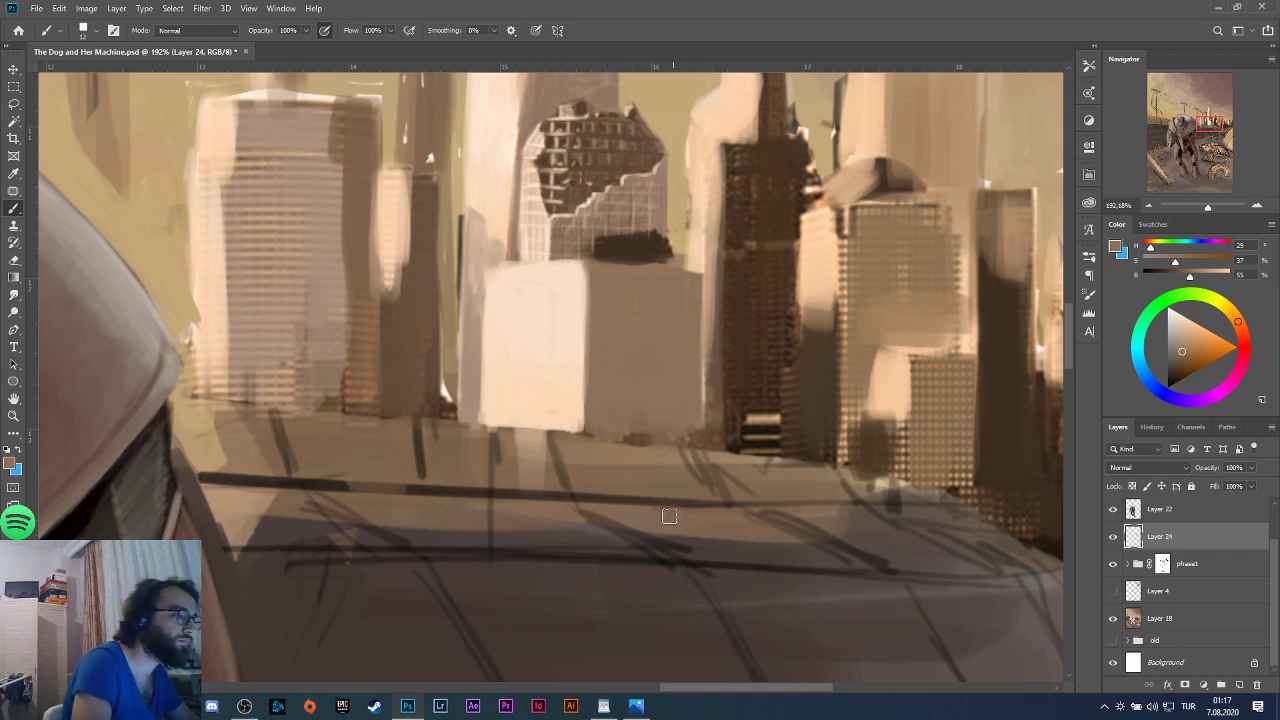
Sample the ruined building's lighter wall brown and blend it into the upper part of the block's shaded face.
key(alt)
alt+click(652, 210)
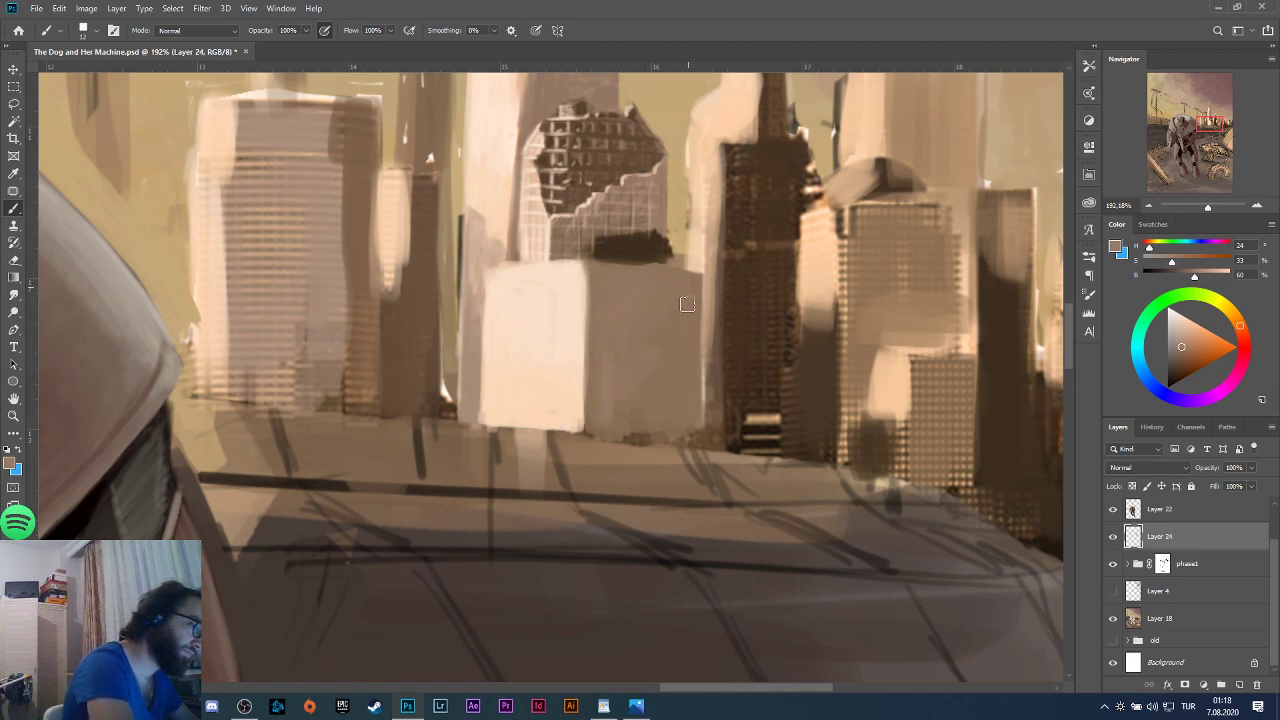
scroll(604, 289, down, 5)
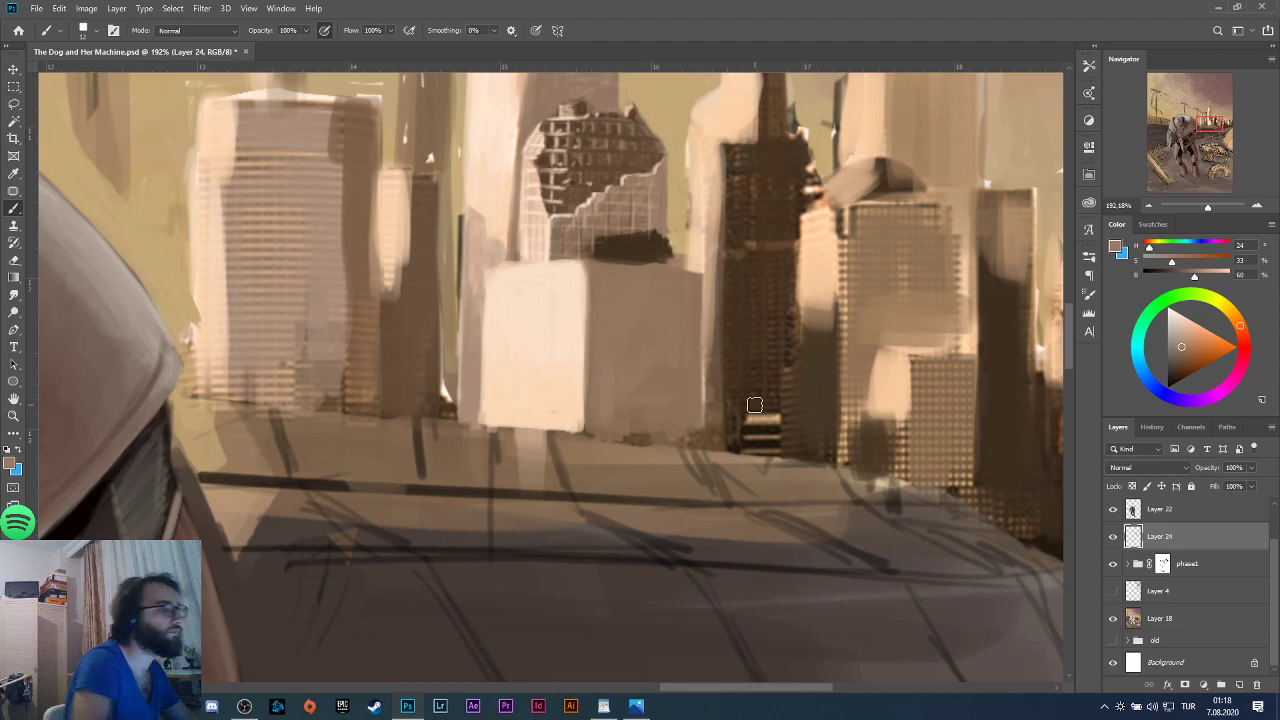
scroll(670, 392, down, 4)
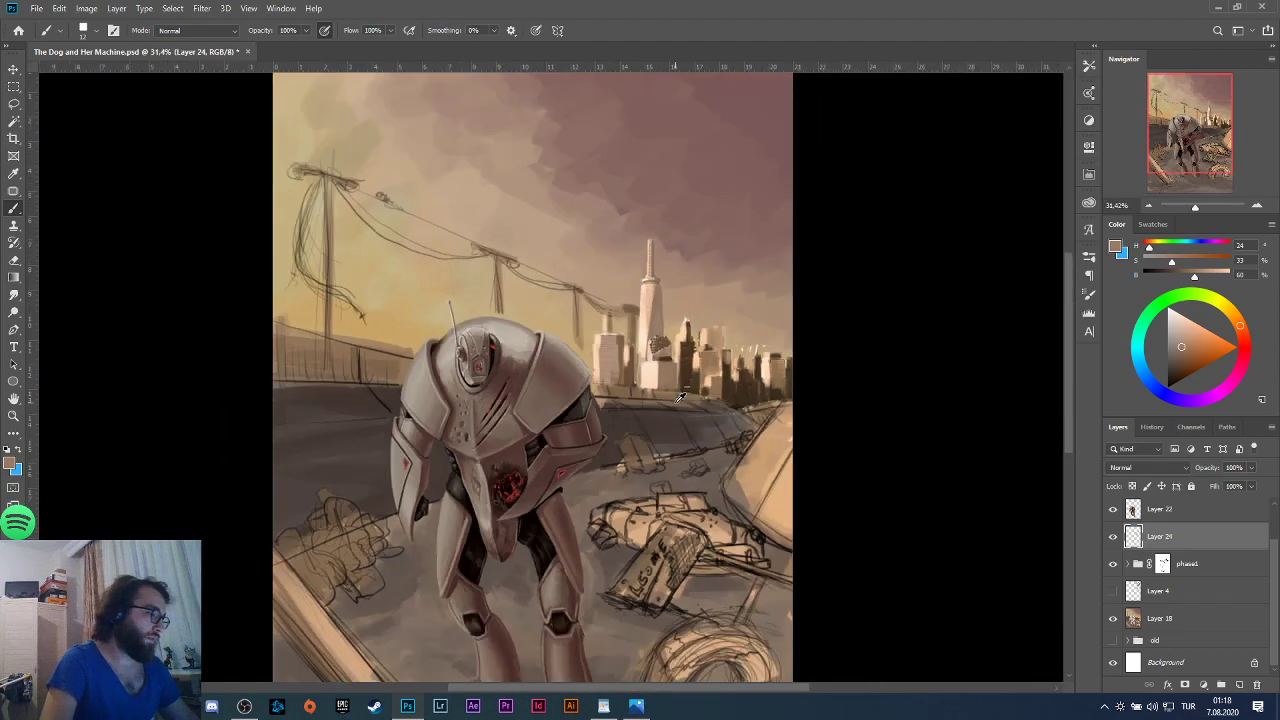
scroll(655, 319, up, 5)
scroll(655, 319, up, 2)
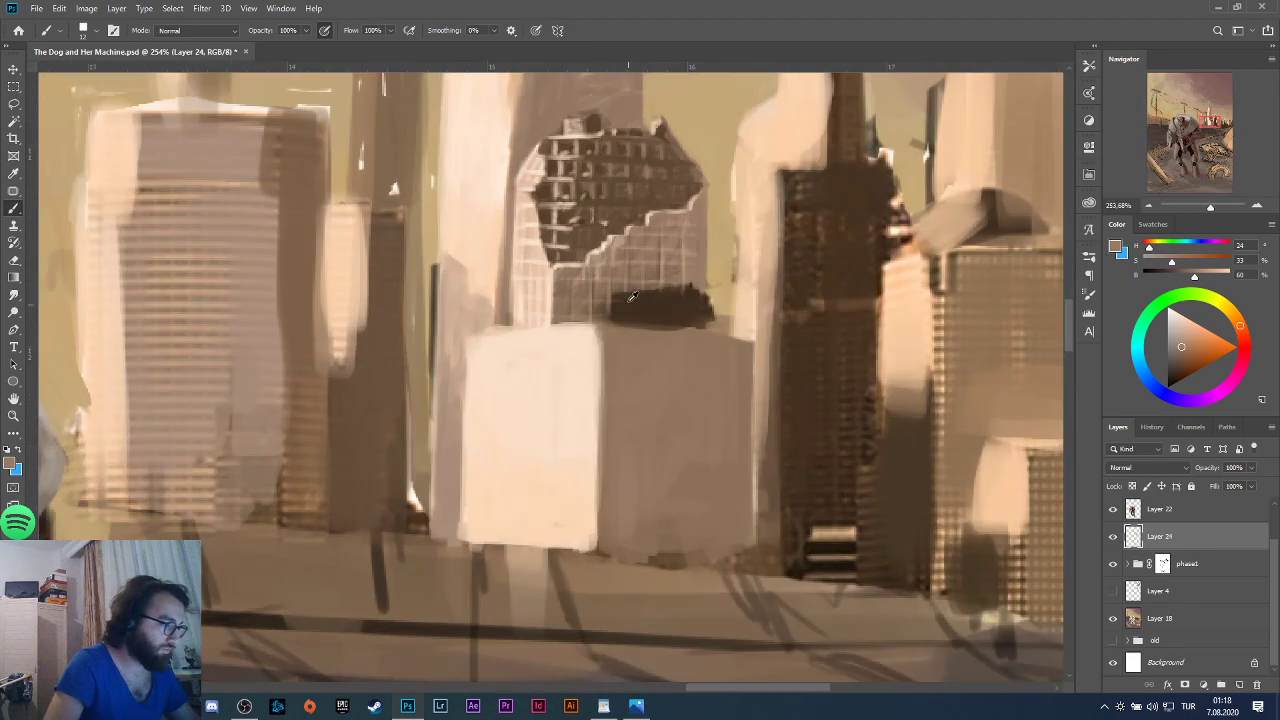
Set the square brush to 7 px and widen the dark brown patch at the ruined building's base with sampled dark brown.
scroll(648, 300, up, 2)
alt+click(645, 295)
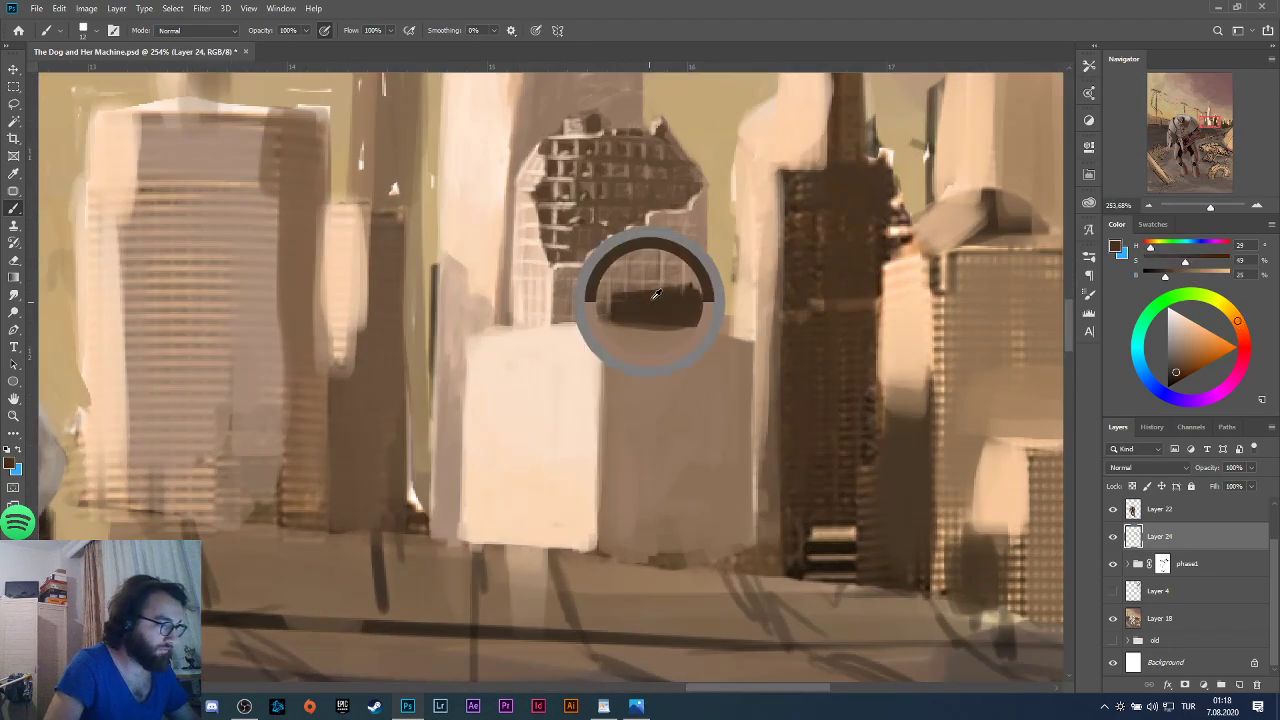
click(97, 34)
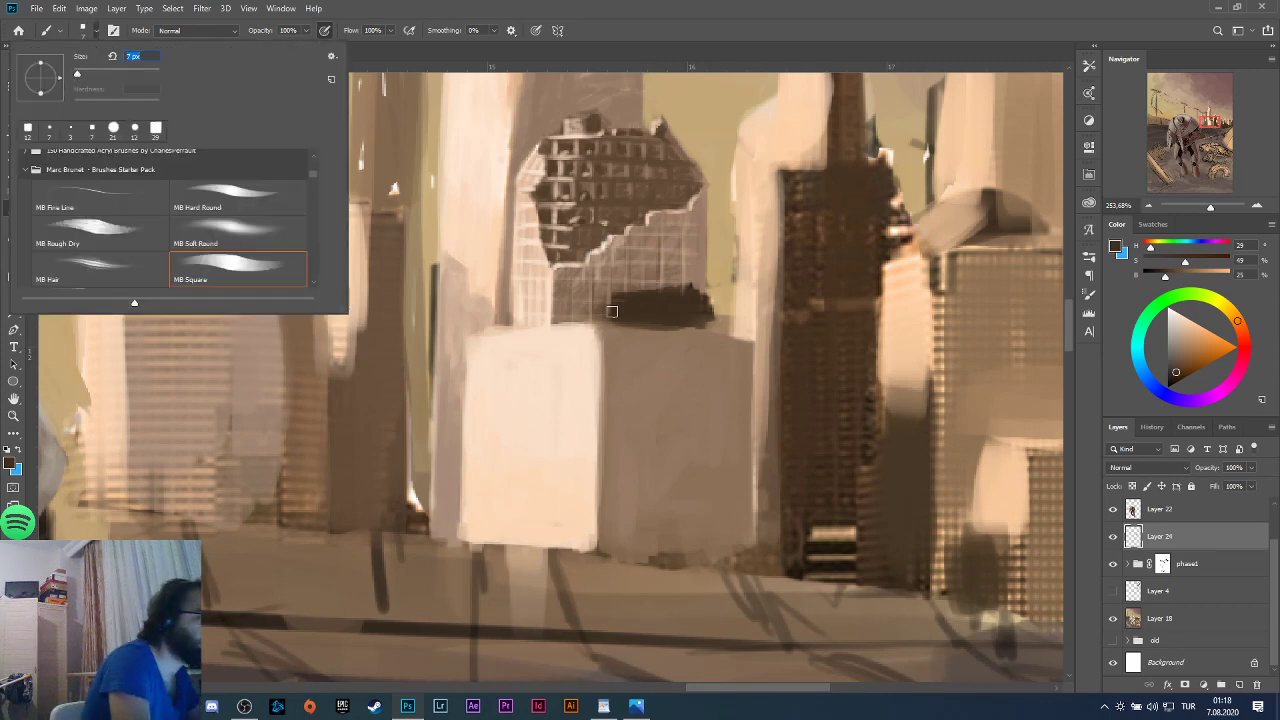
click(581, 322)
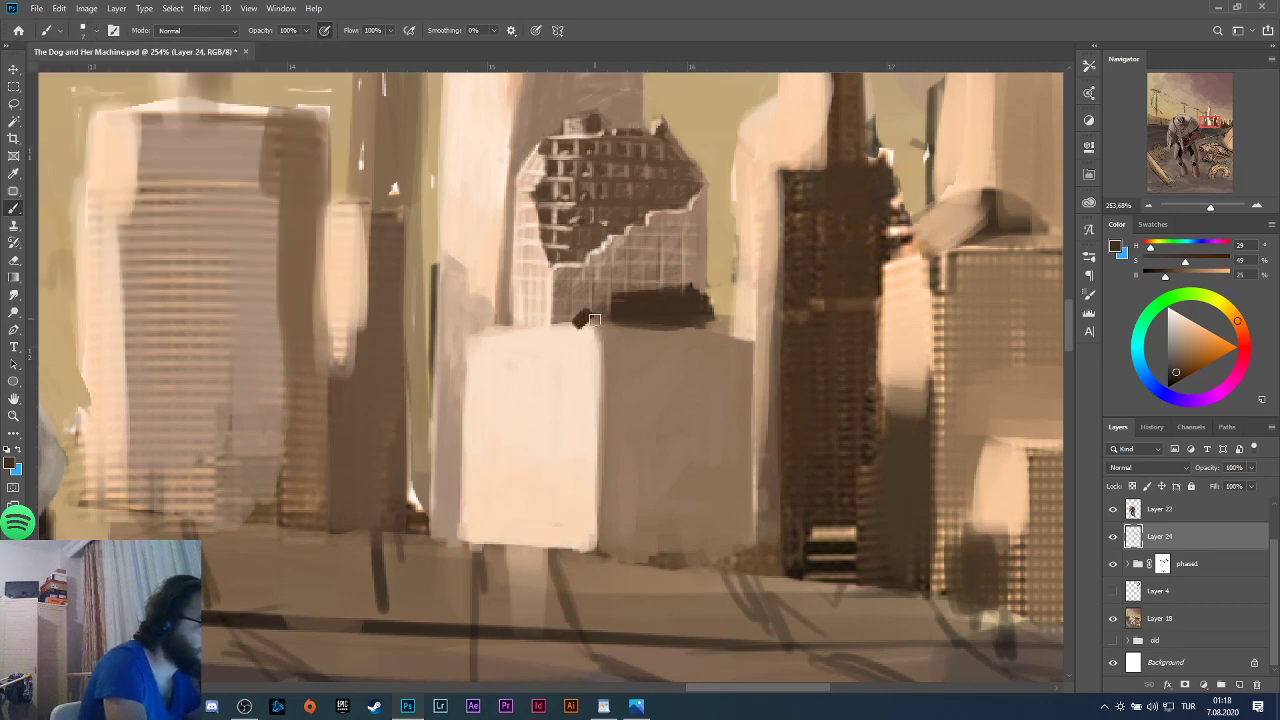
key(ctrl+z)
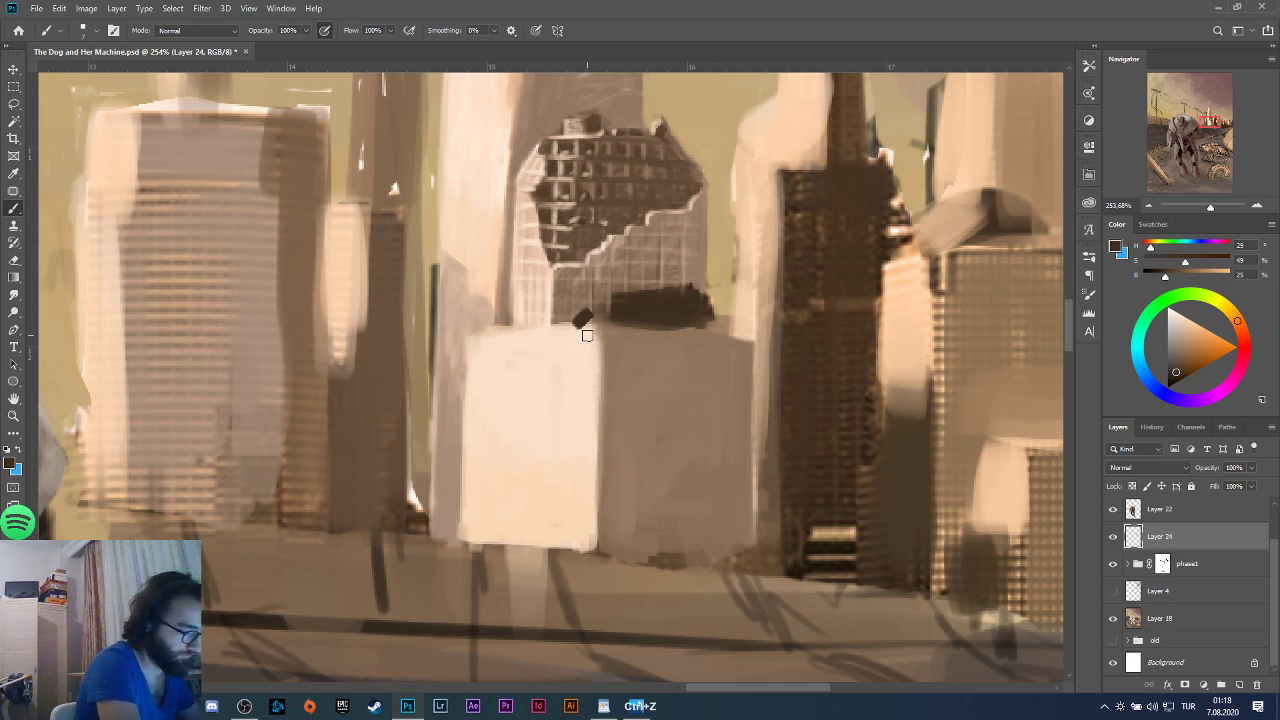
key(ctrl+z)
drag(587, 314, 602, 314)
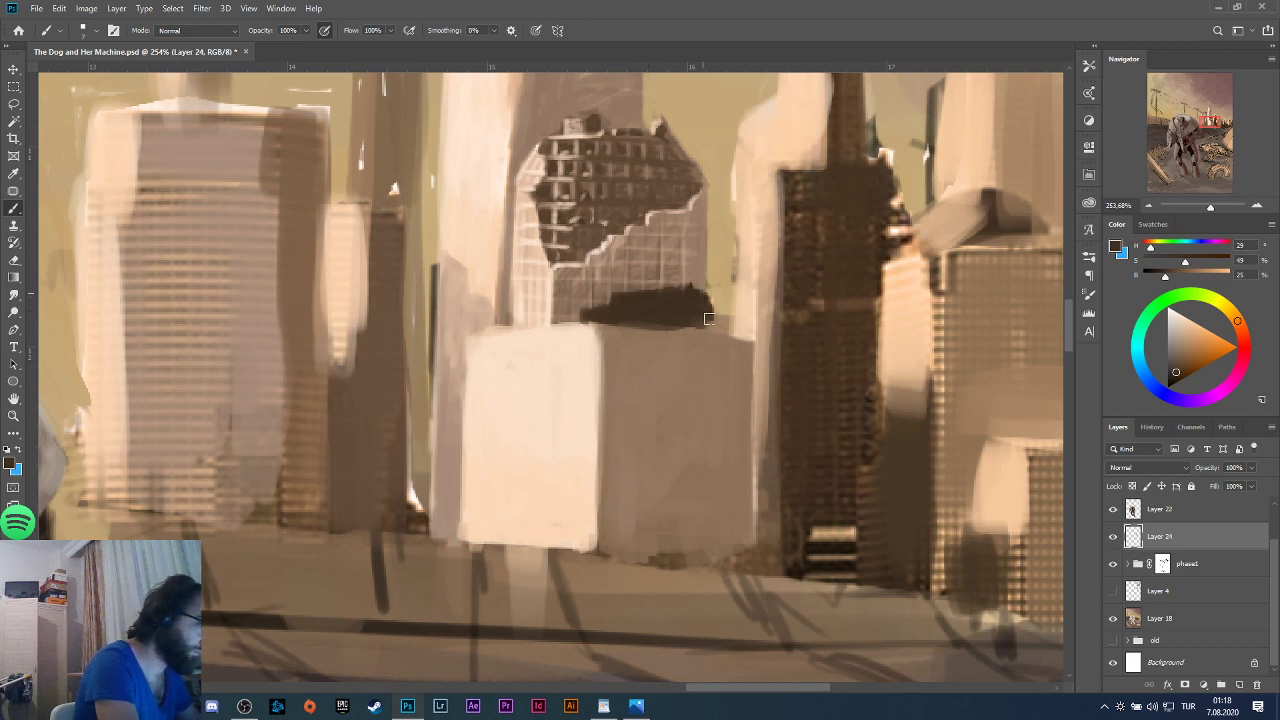
mouse_move(709, 318)
mouse_down()
mouse_move(604, 325)
mouse_move(715, 336)
mouse_up()
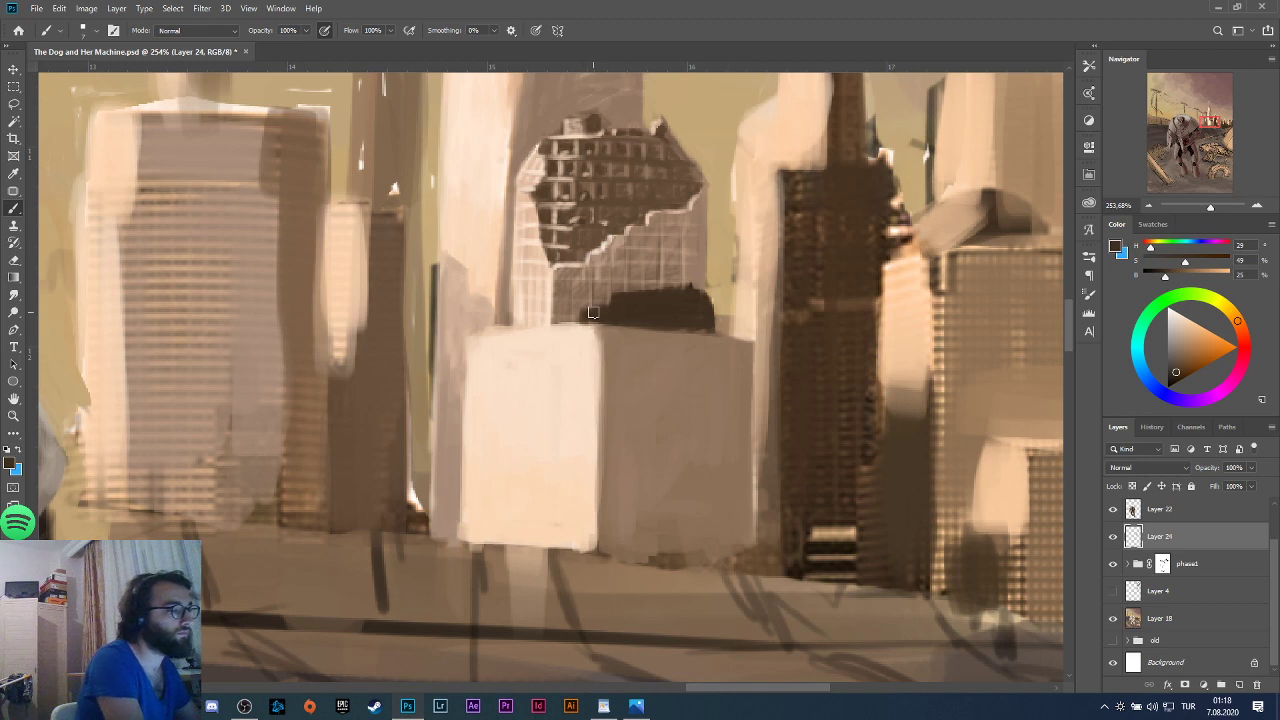
mouse_move(633, 306)
mouse_down()
mouse_move(646, 320)
mouse_move(694, 308)
mouse_up()
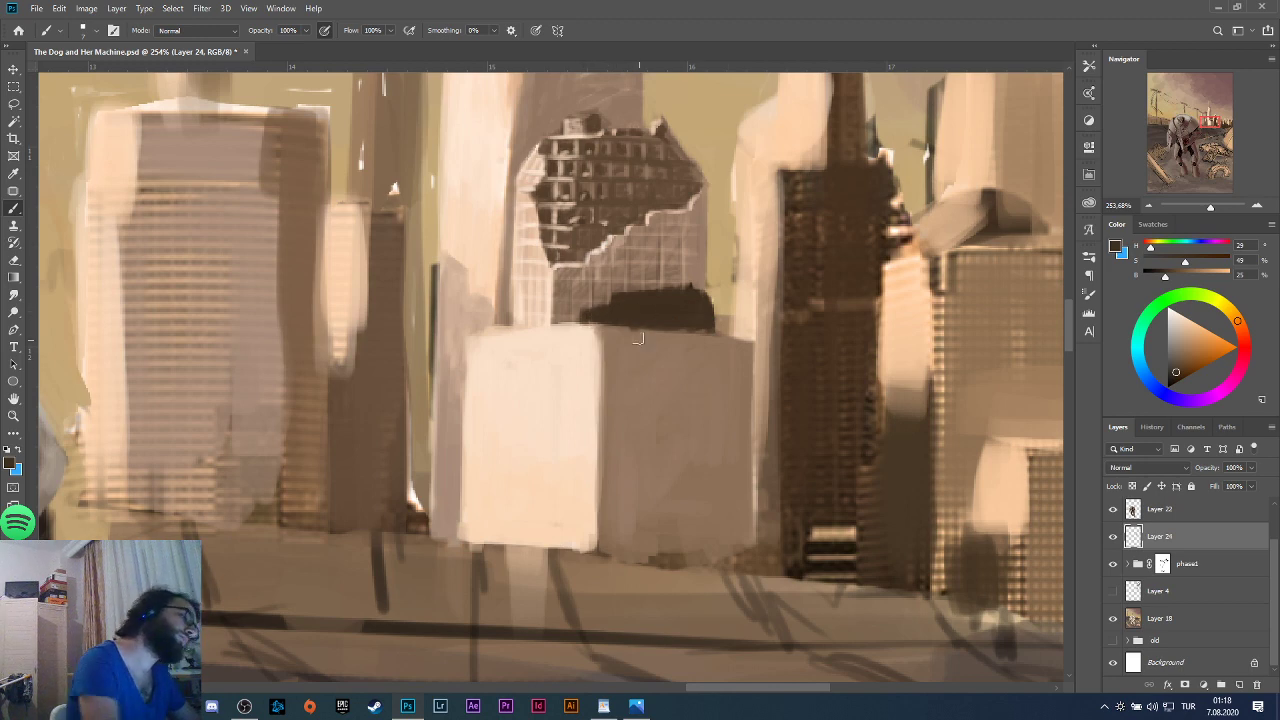
Clean the block's roofline against the dark patch, alternating sampled pale peach, mid brown and dark brown.
alt+click(565, 377)
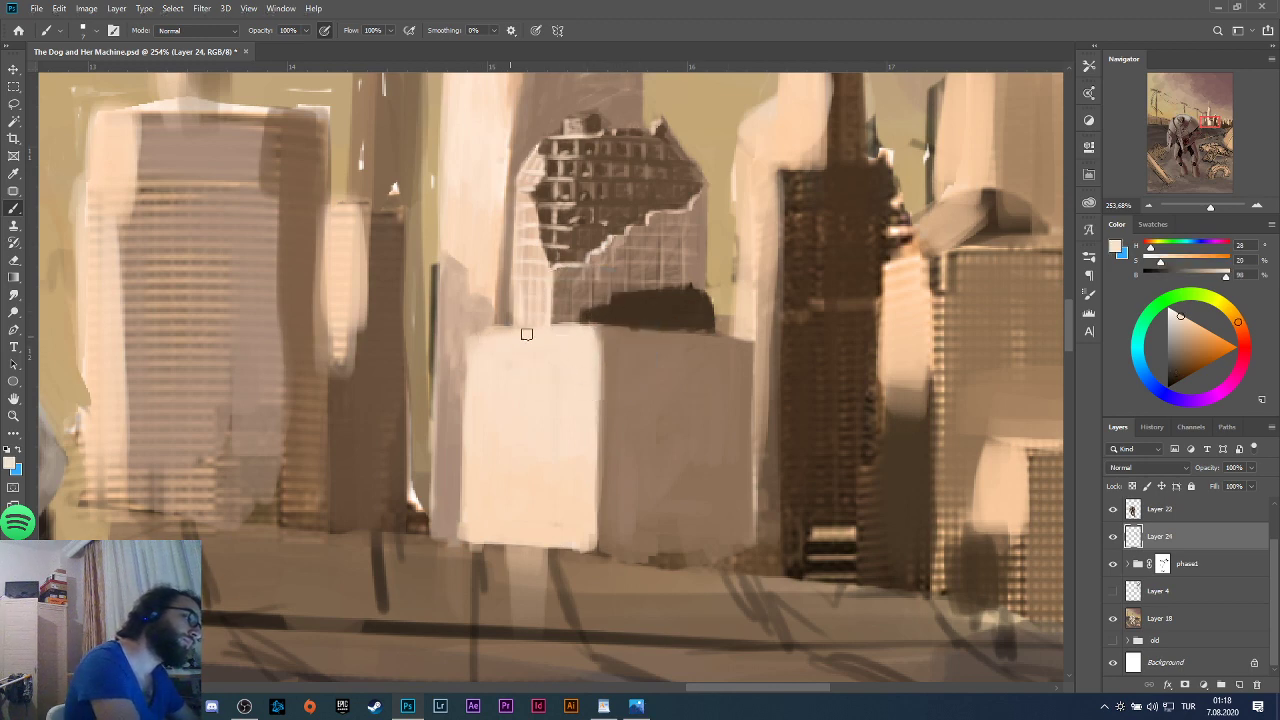
key(alt)
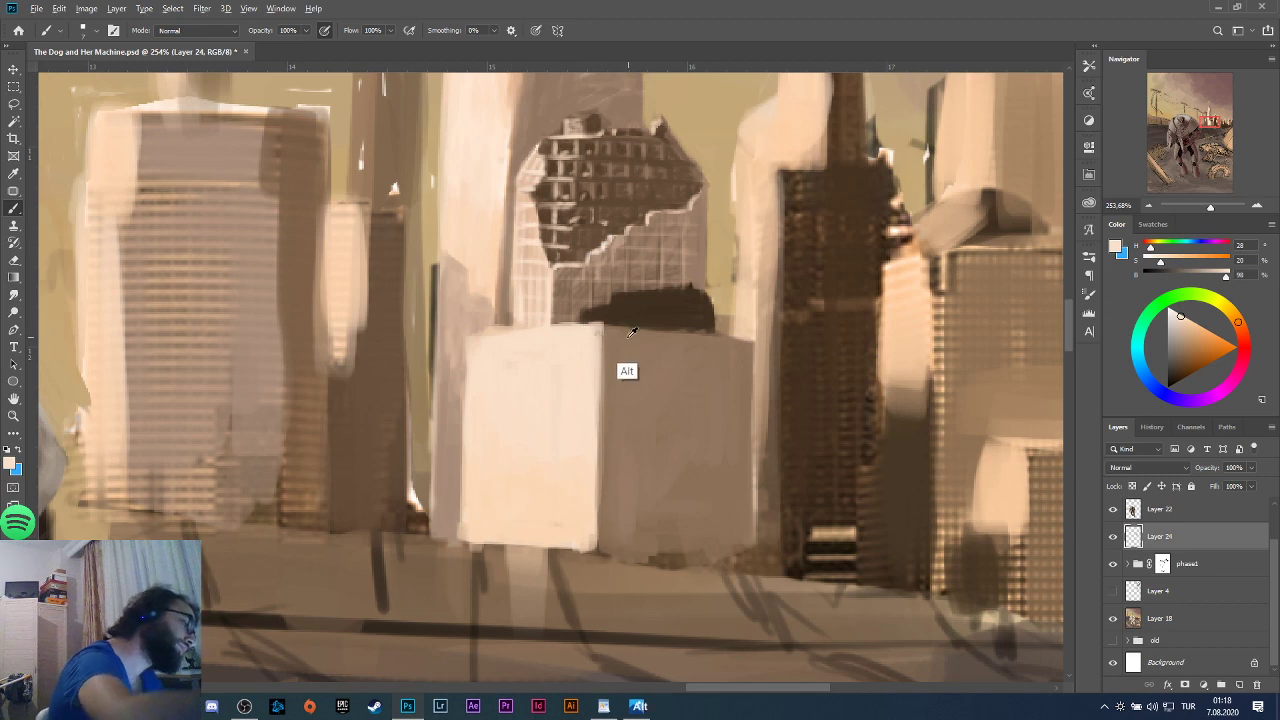
alt+click(631, 332)
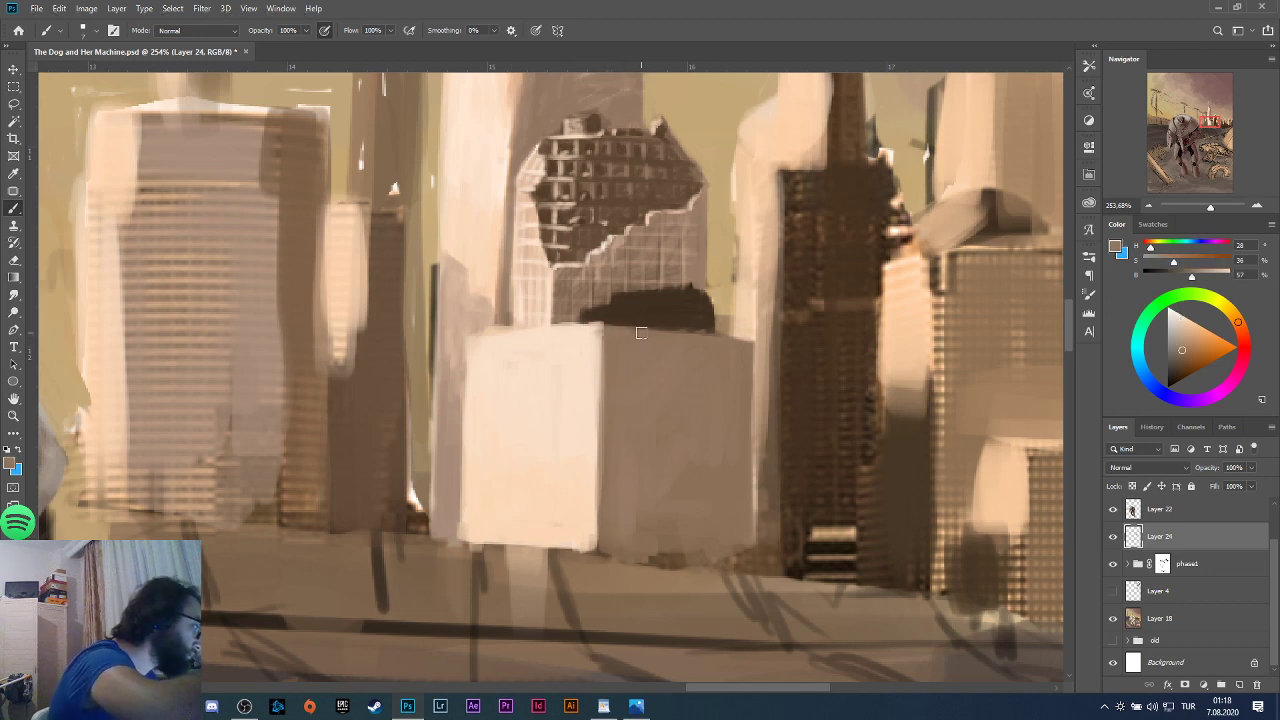
key(ctrl+z)
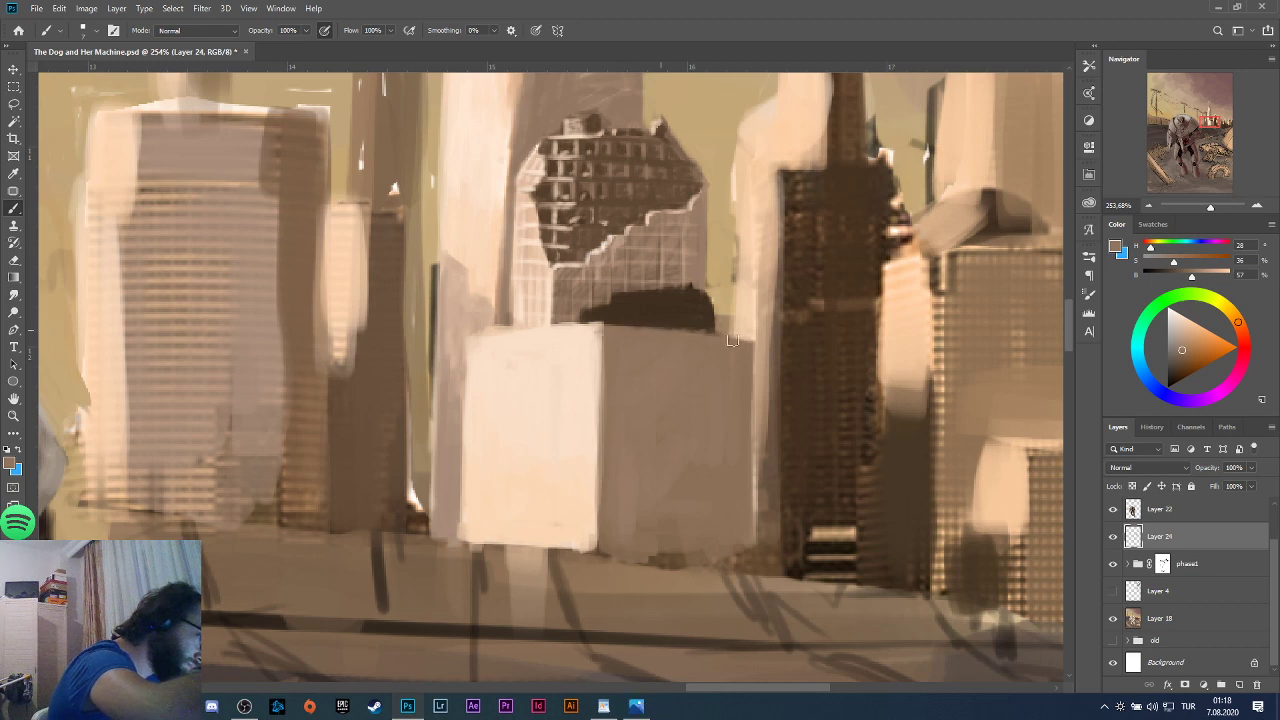
alt+click(625, 320)
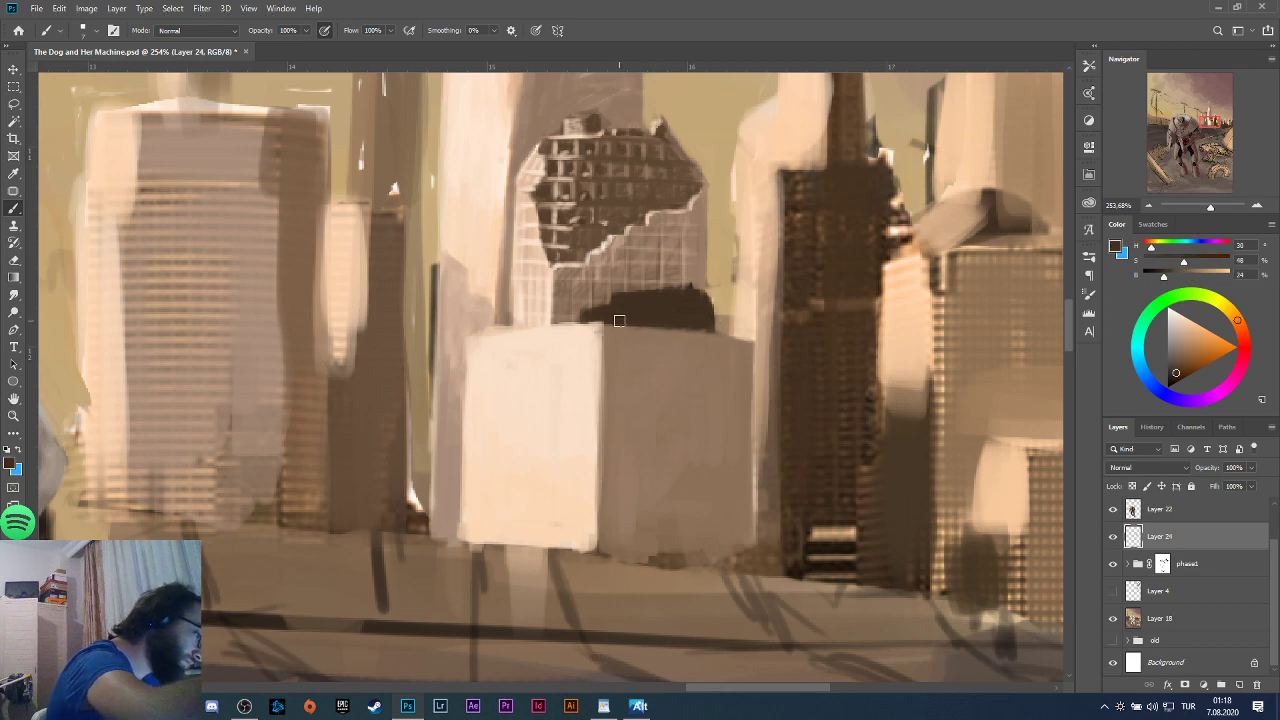
drag(704, 329, 658, 325)
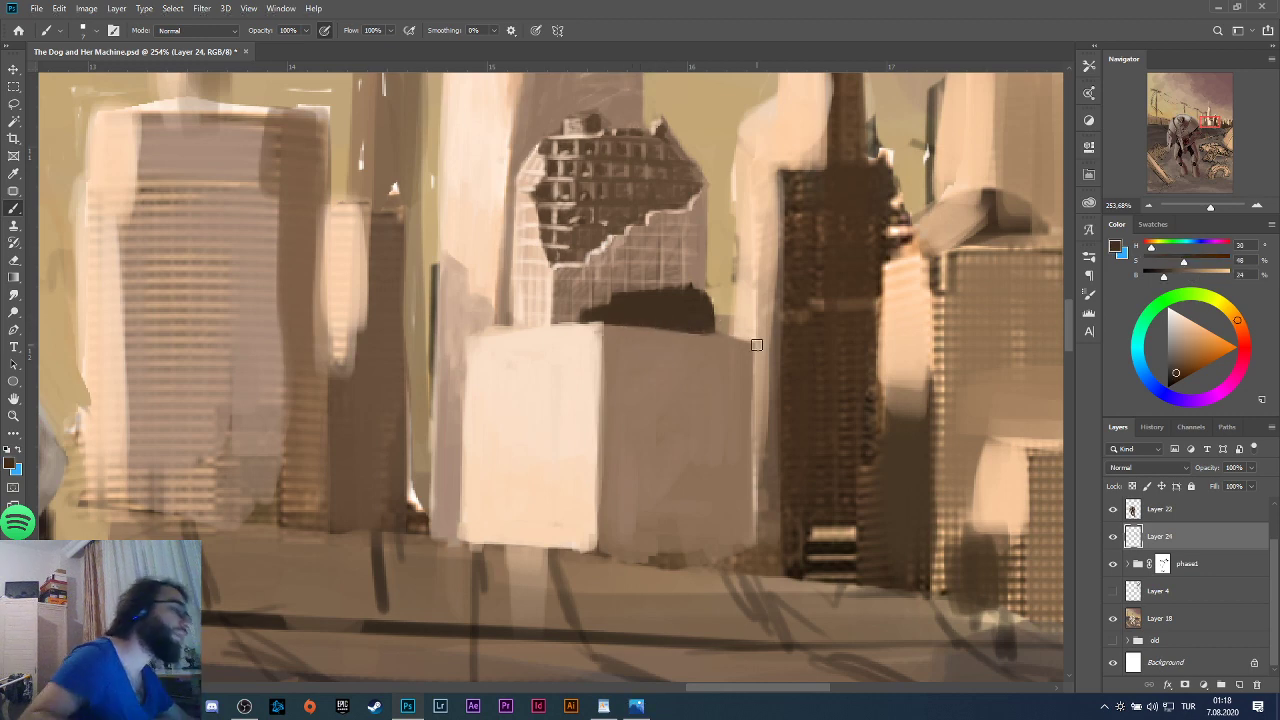
Sample the block's pale peach and paint short horizontal highlights across the dark patch at the ruined building's base.
alt+click(585, 376)
drag(586, 316, 626, 318)
drag(612, 296, 660, 296)
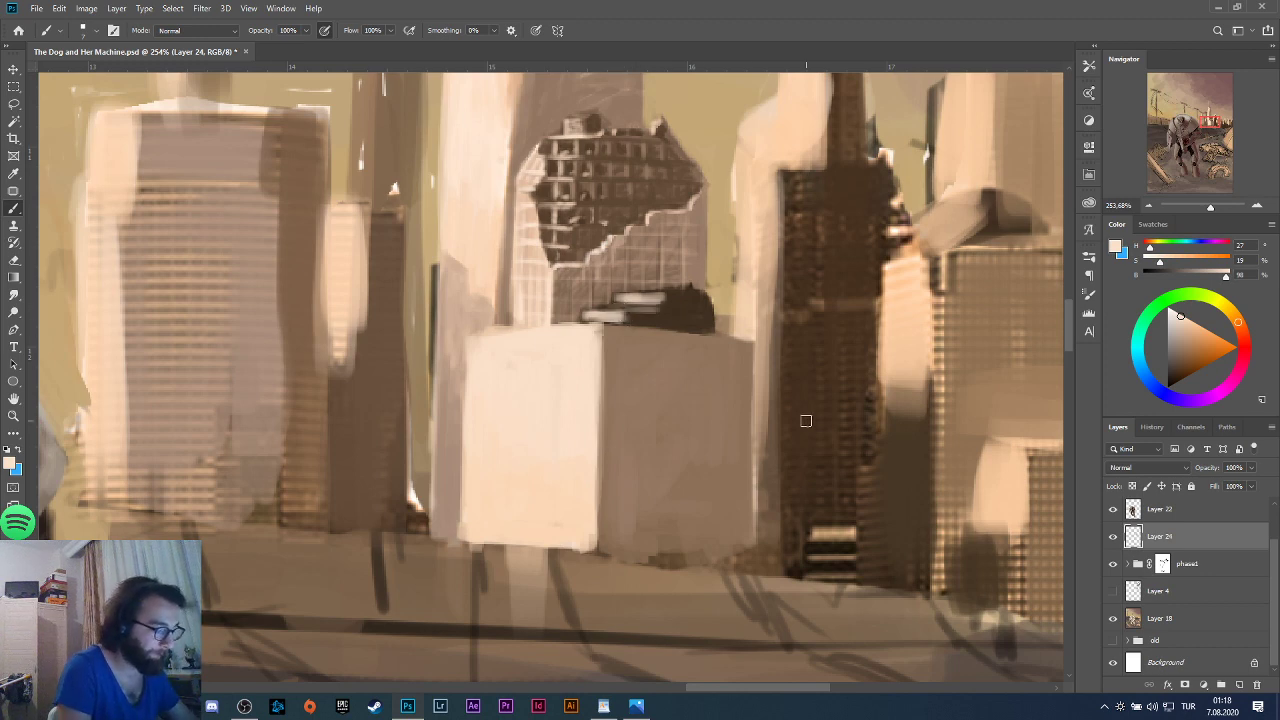
drag(648, 293, 706, 298)
key(ctrl+0)
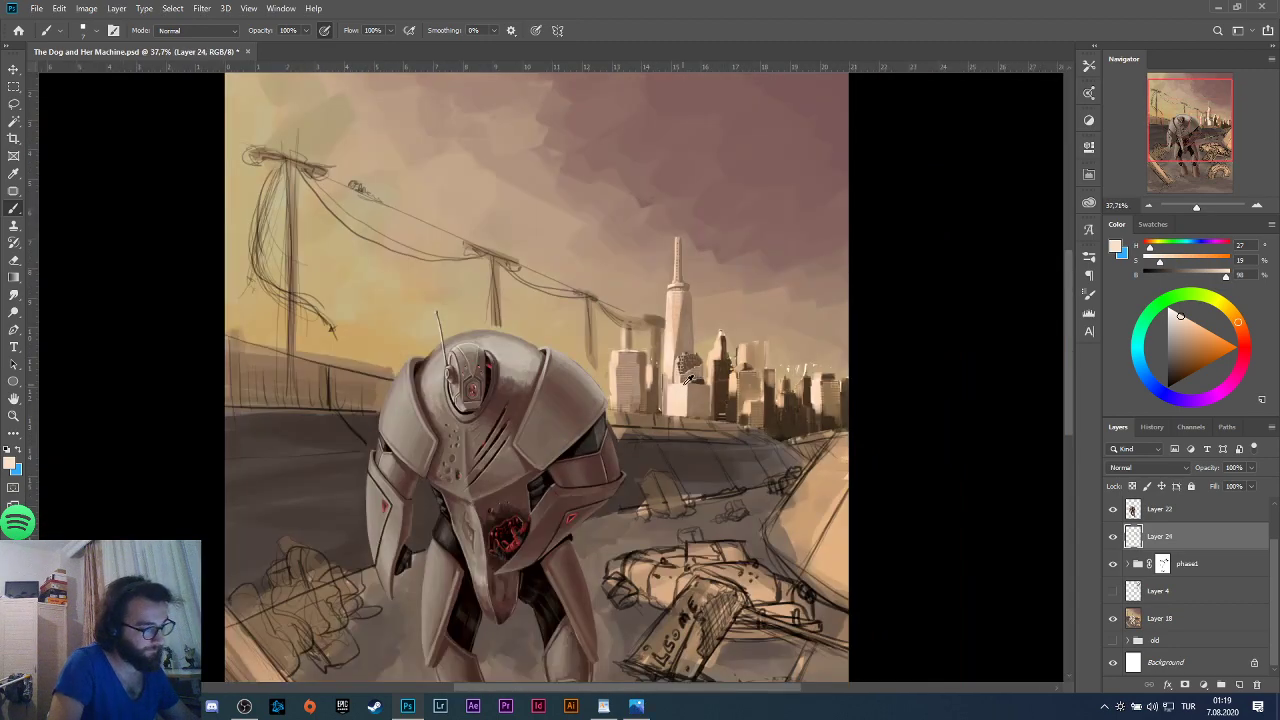
Sample the ruined building's light wall brown and extend its shaded outer edge down over the dark patch to the block's roof.
scroll(688, 379, up, 10)
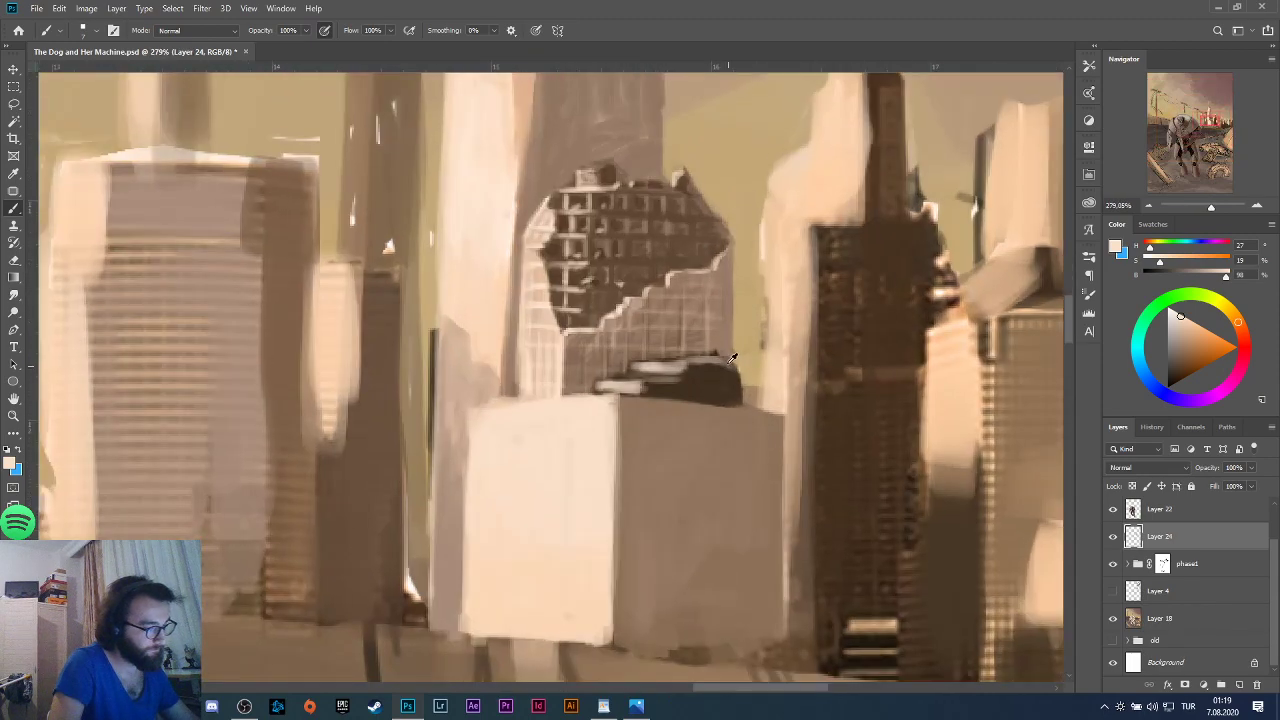
scroll(732, 357, up, 1)
key(alt)
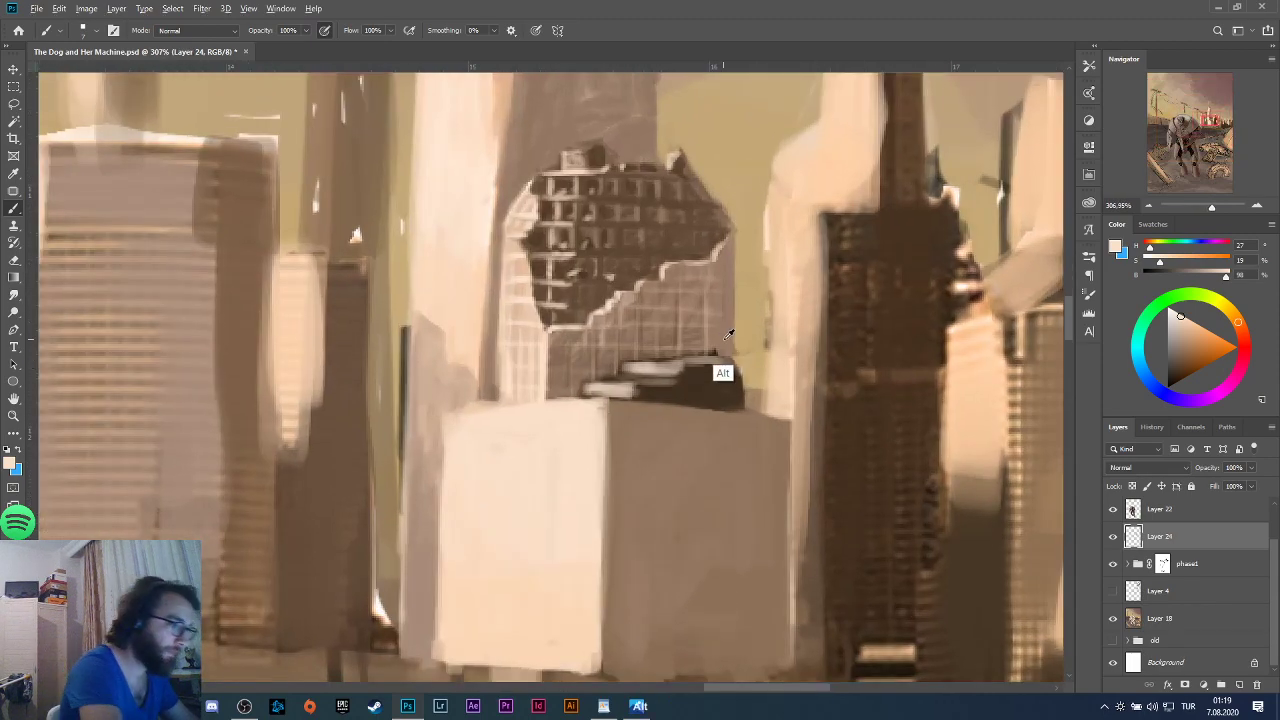
alt+click(729, 335)
mouse_move(720, 350)
mouse_down()
mouse_move(725, 400)
mouse_move(740, 399)
mouse_up()
key(e)
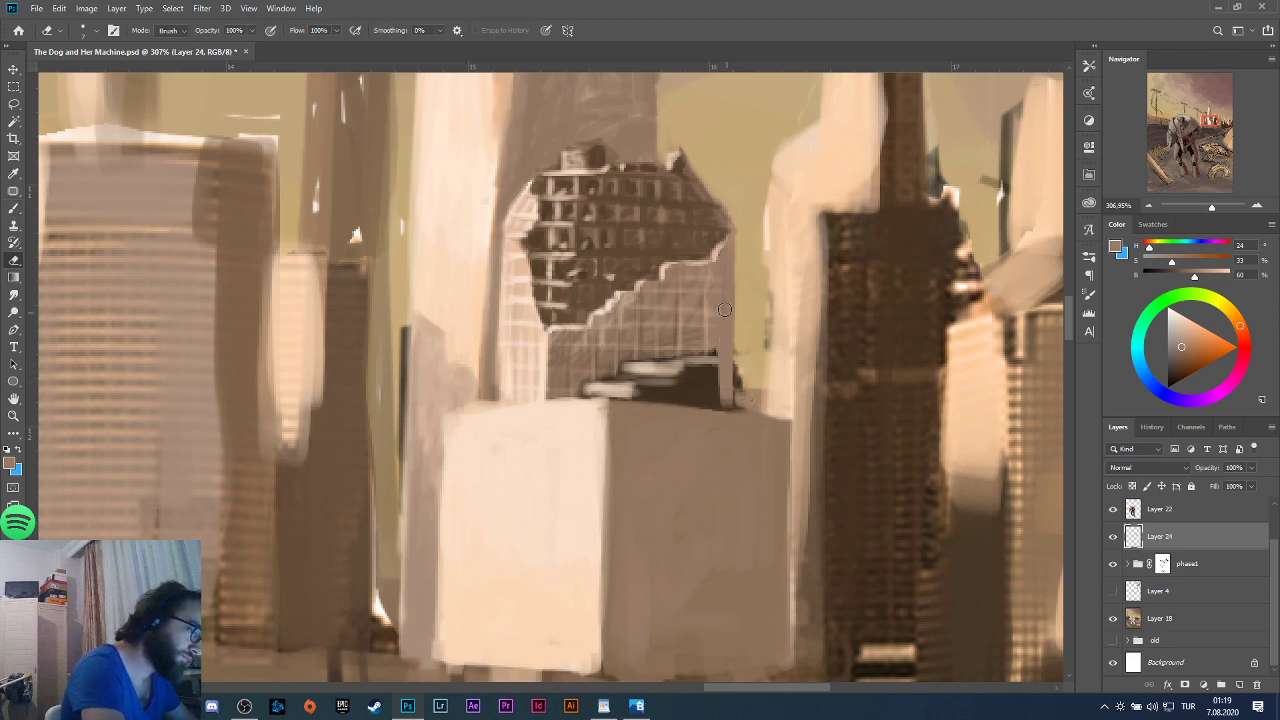
key(b)
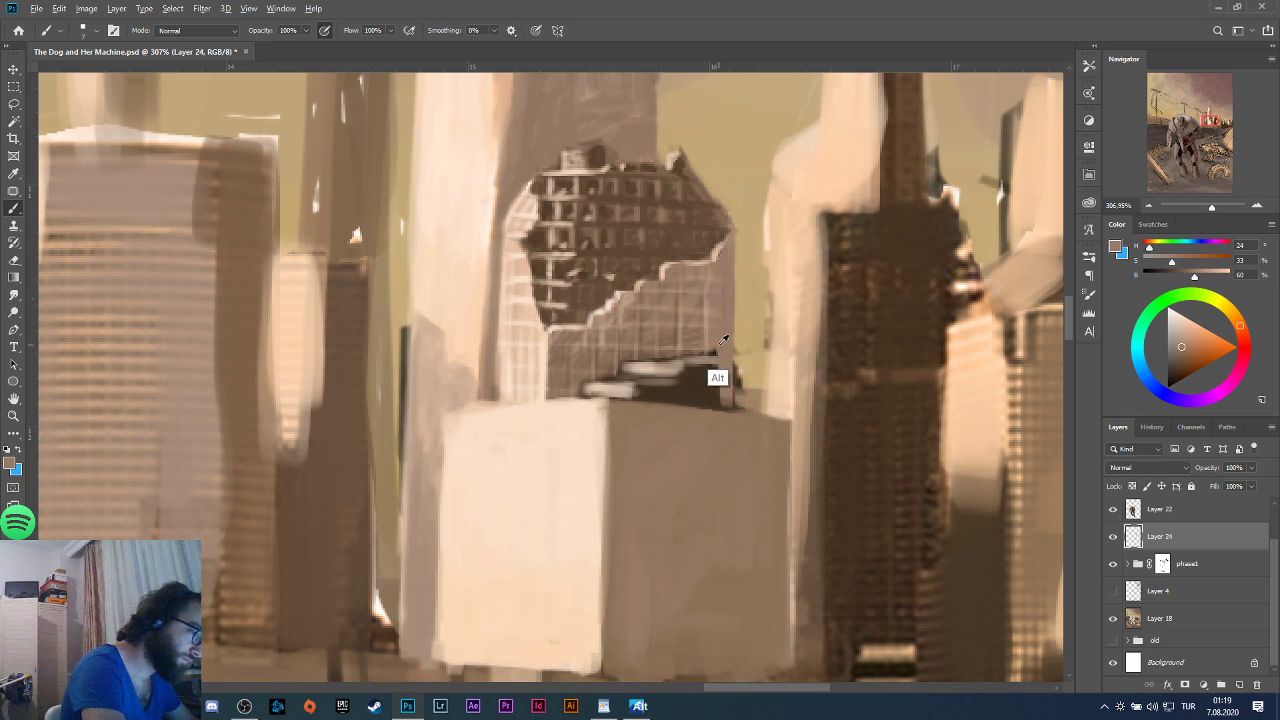
Paint over the rest of the dark patch and its highlights with sampled wall browns, forming a smooth lower wall above the block.
key(alt)
alt+click(704, 327)
mouse_move(700, 362)
mouse_down()
mouse_move(687, 357)
mouse_move(698, 348)
mouse_move(703, 397)
mouse_move(691, 367)
mouse_move(689, 393)
mouse_move(710, 349)
mouse_move(713, 359)
mouse_move(705, 347)
mouse_move(687, 394)
mouse_move(688, 373)
mouse_move(627, 391)
mouse_move(676, 393)
mouse_move(605, 379)
mouse_move(672, 380)
mouse_move(632, 370)
mouse_up()
alt+click(645, 388)
alt+click(583, 376)
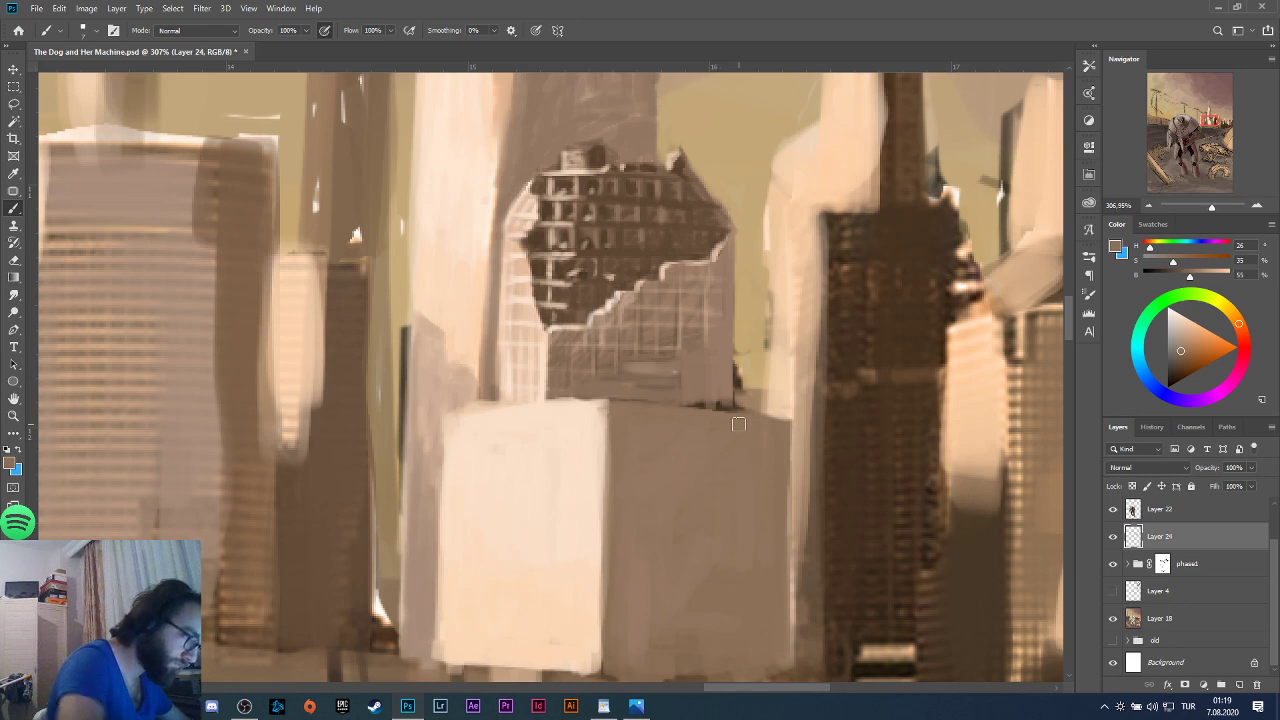
alt+click(630, 365)
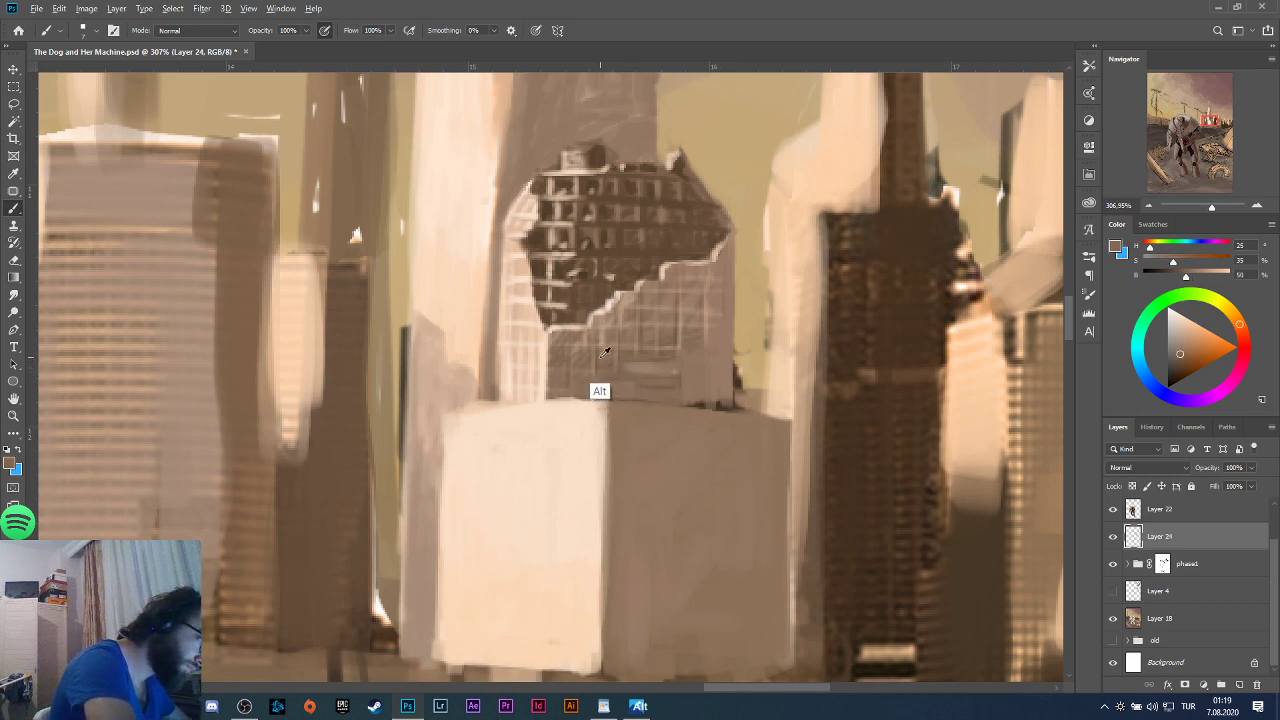
alt+click(627, 371)
mouse_move(627, 371)
mouse_down()
mouse_move(651, 394)
mouse_move(668, 362)
mouse_move(676, 400)
mouse_up()
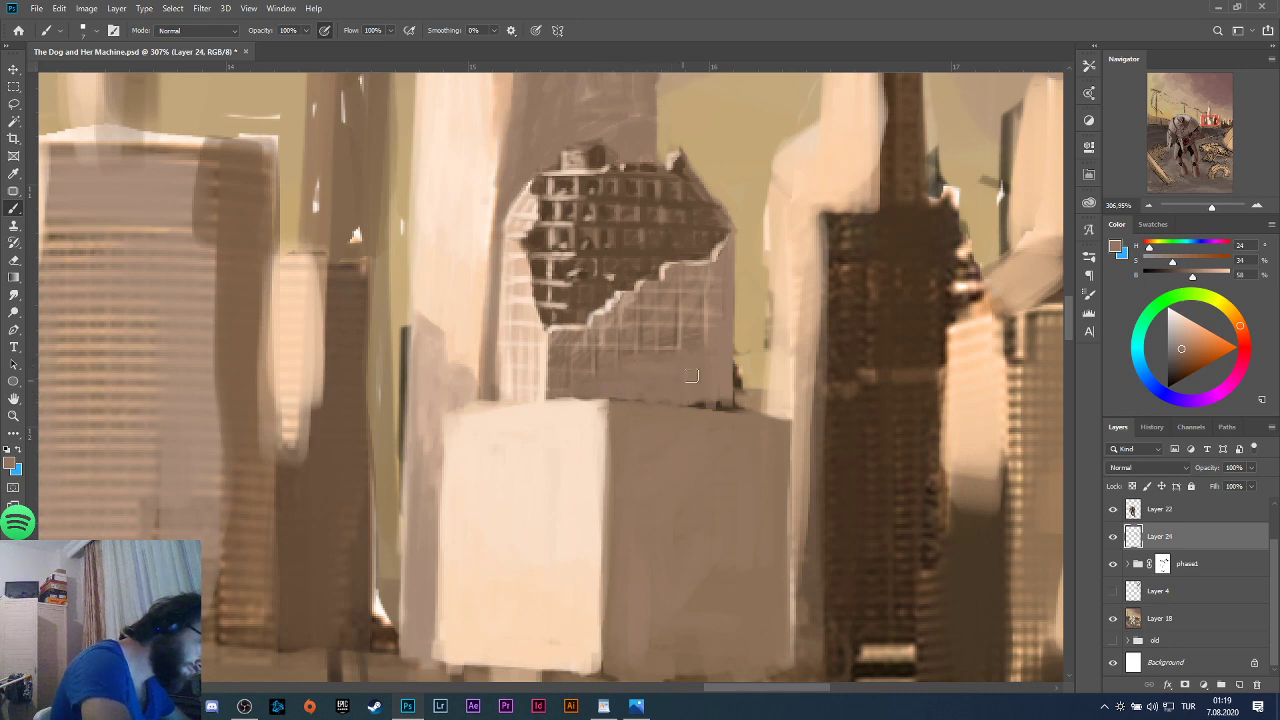
alt+click(725, 348)
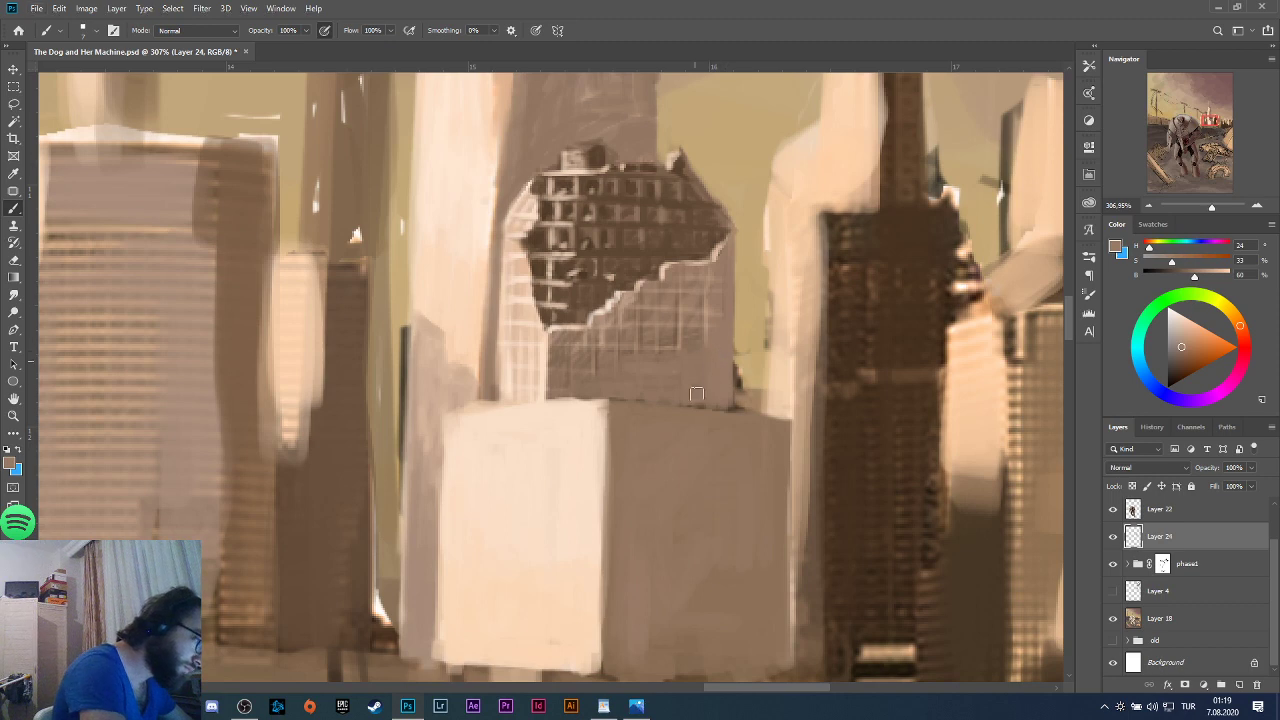
Reduce the brush to 4 px and paint fine window-grid lines across the ruined building's lower wall in sampled darker and lighter browns.
alt+click(680, 330)
alt+click(680, 330)
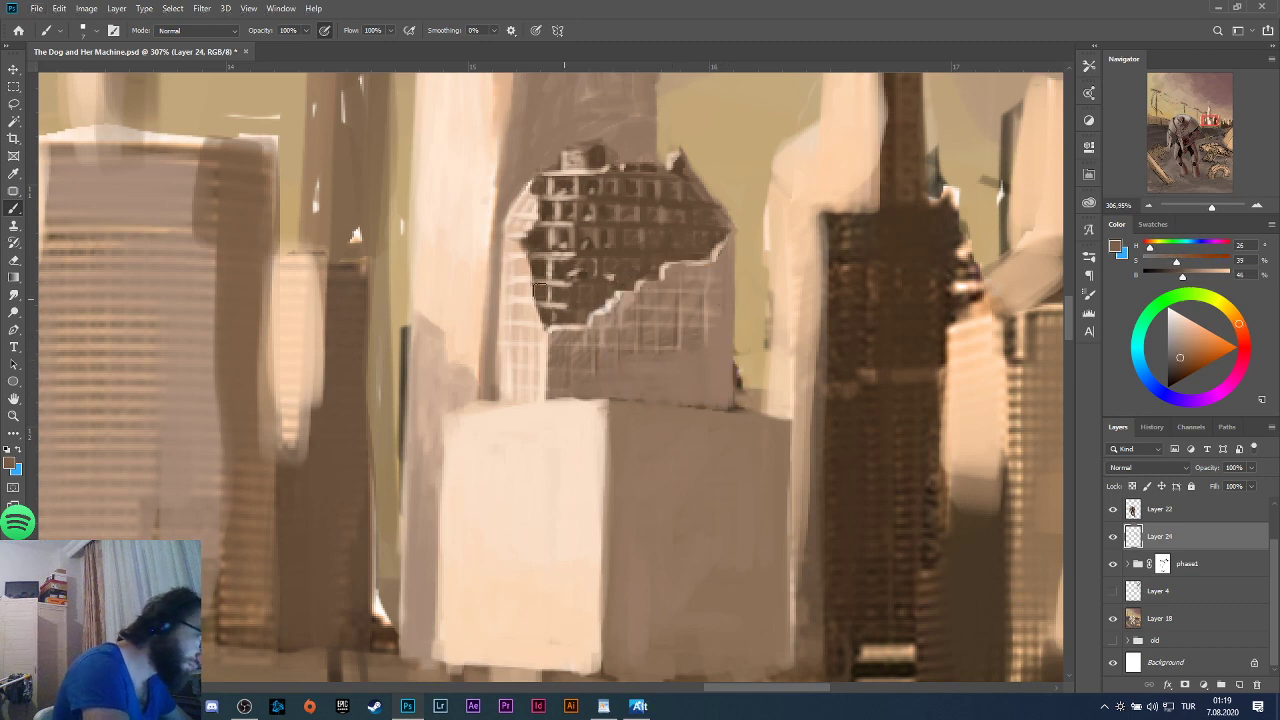
click(83, 30)
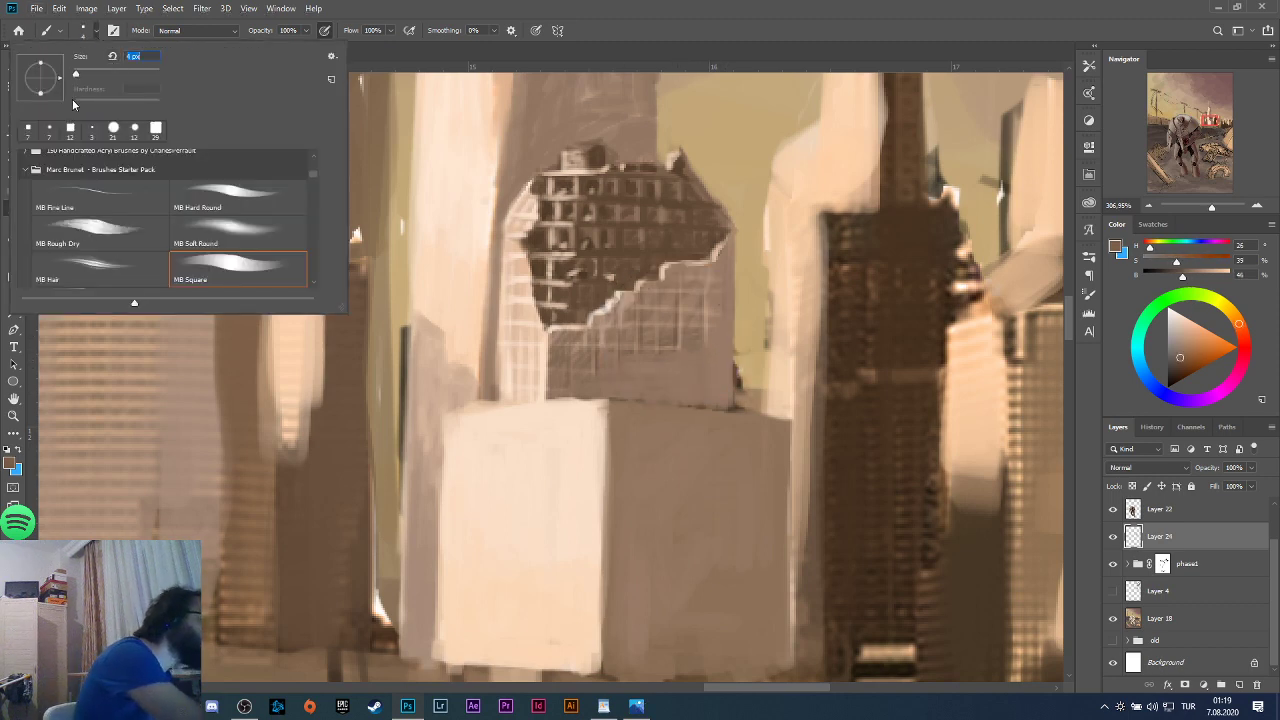
key(Return)
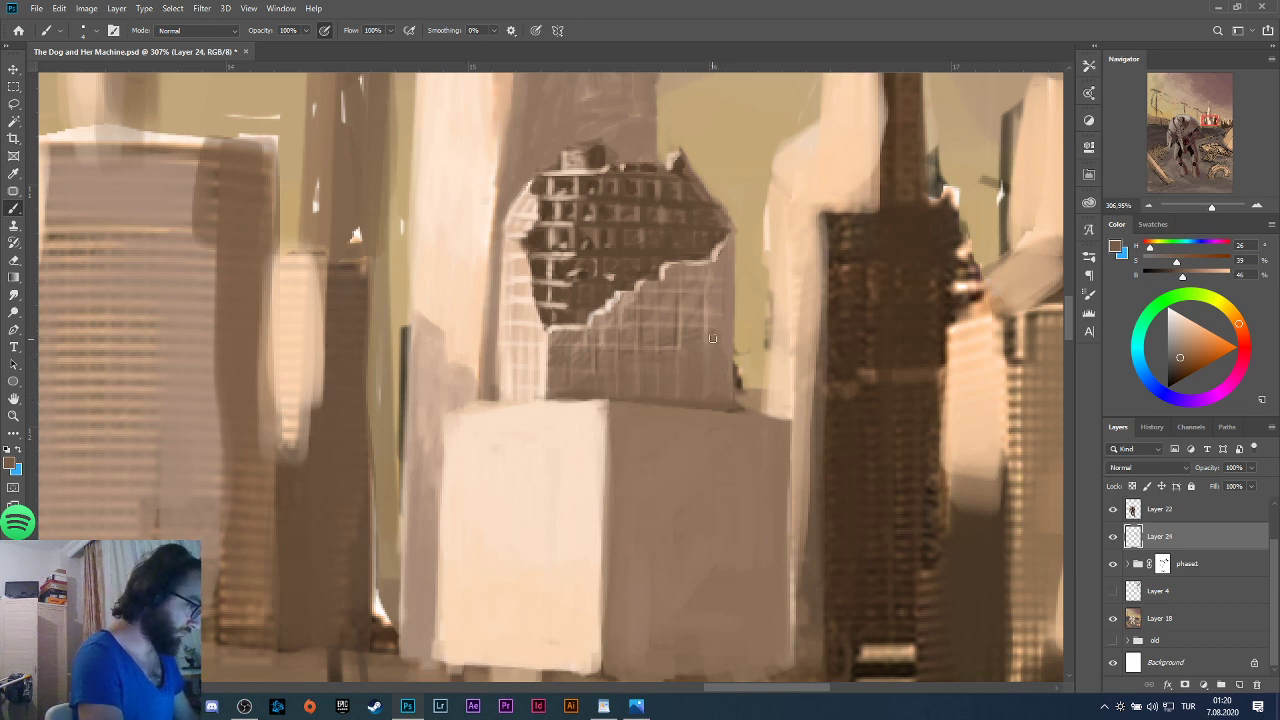
alt+click(684, 368)
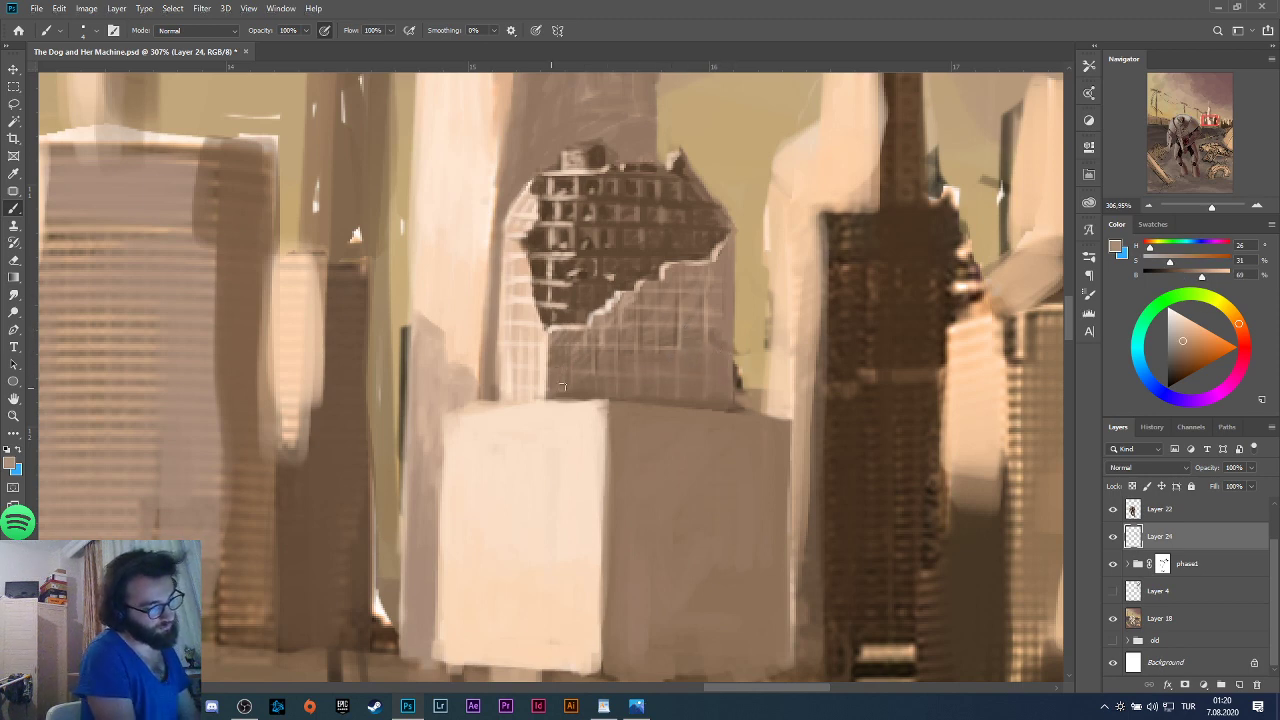
scroll(780, 438, down, 6)
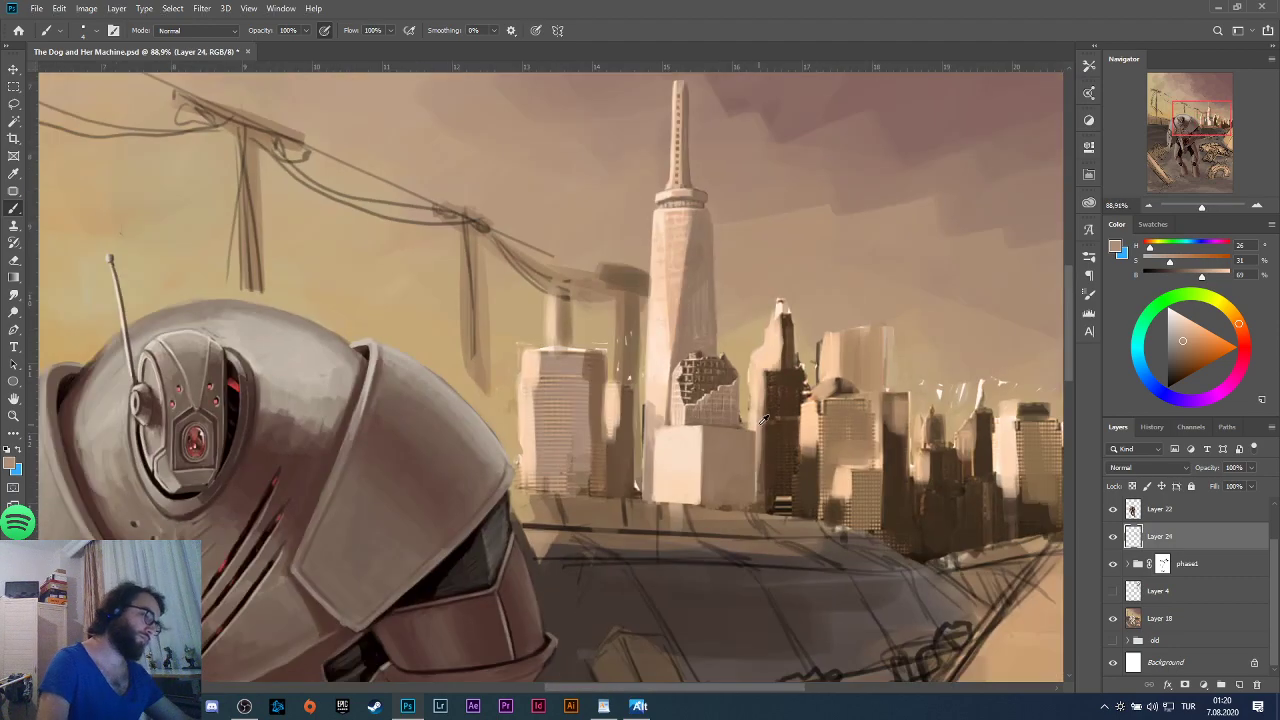
scroll(780, 438, down, 2)
scroll(783, 481, down, 1)
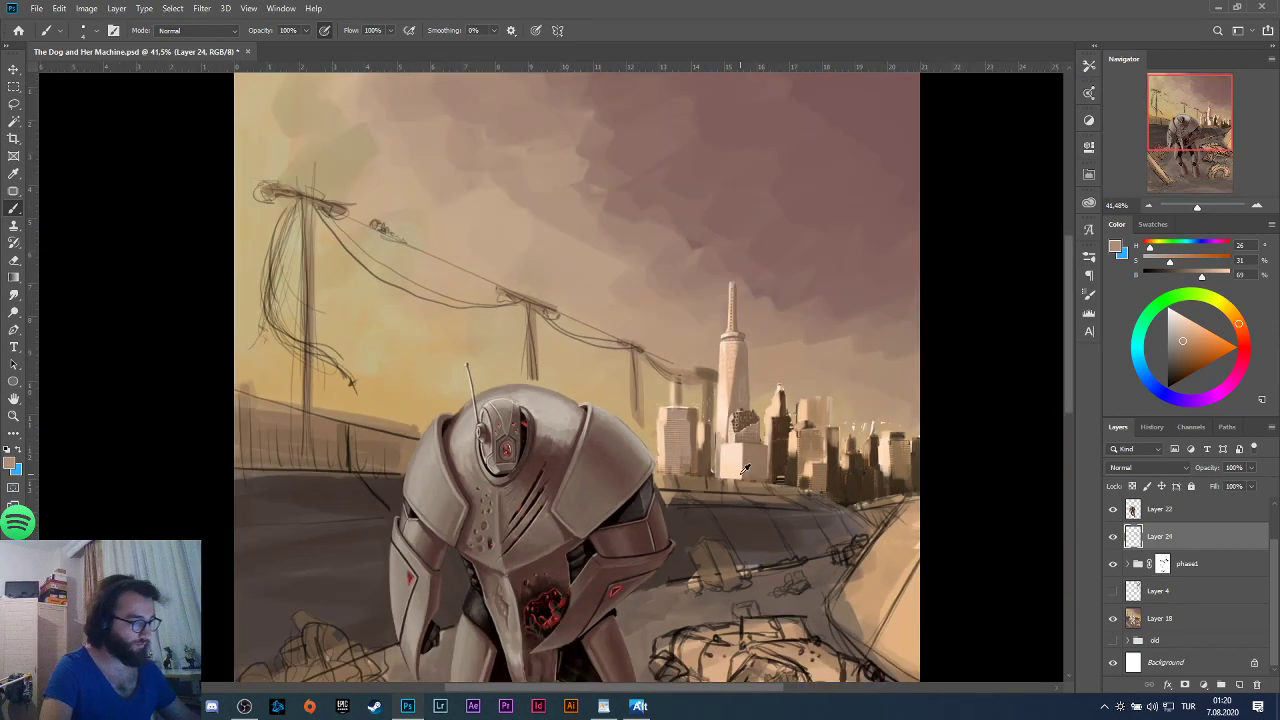
scroll(760, 480, up, 7)
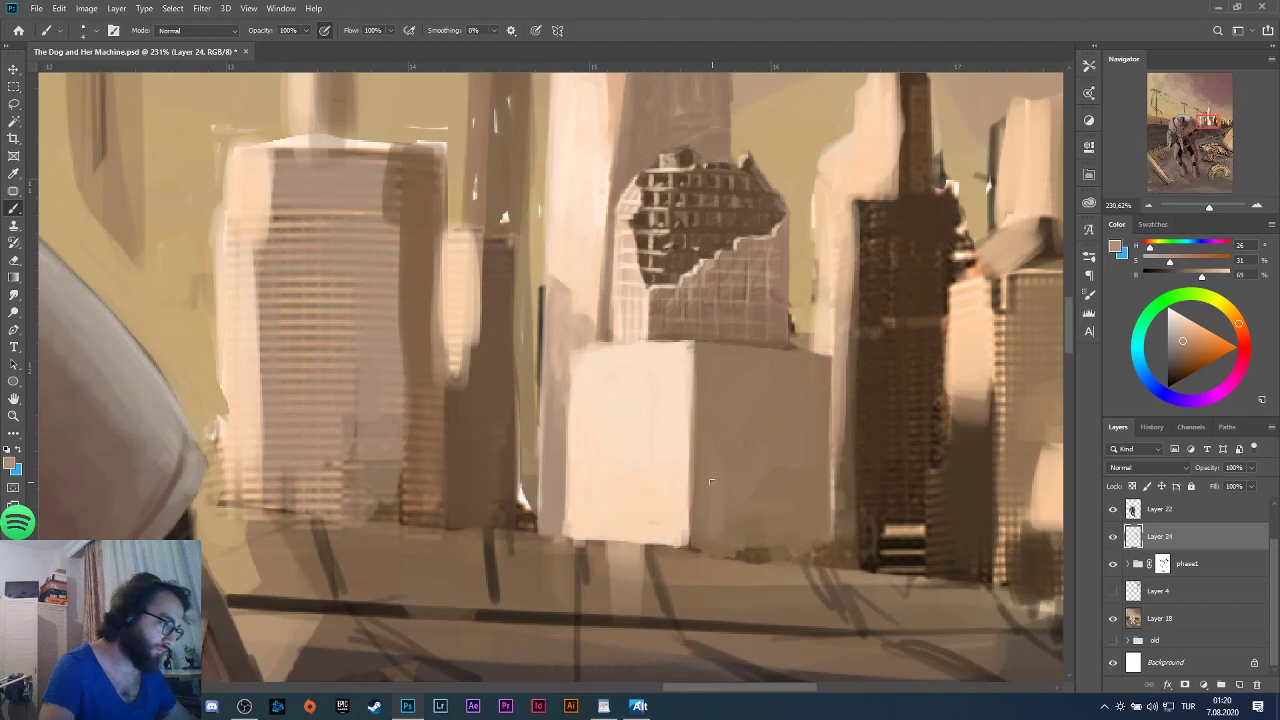
key(alt)
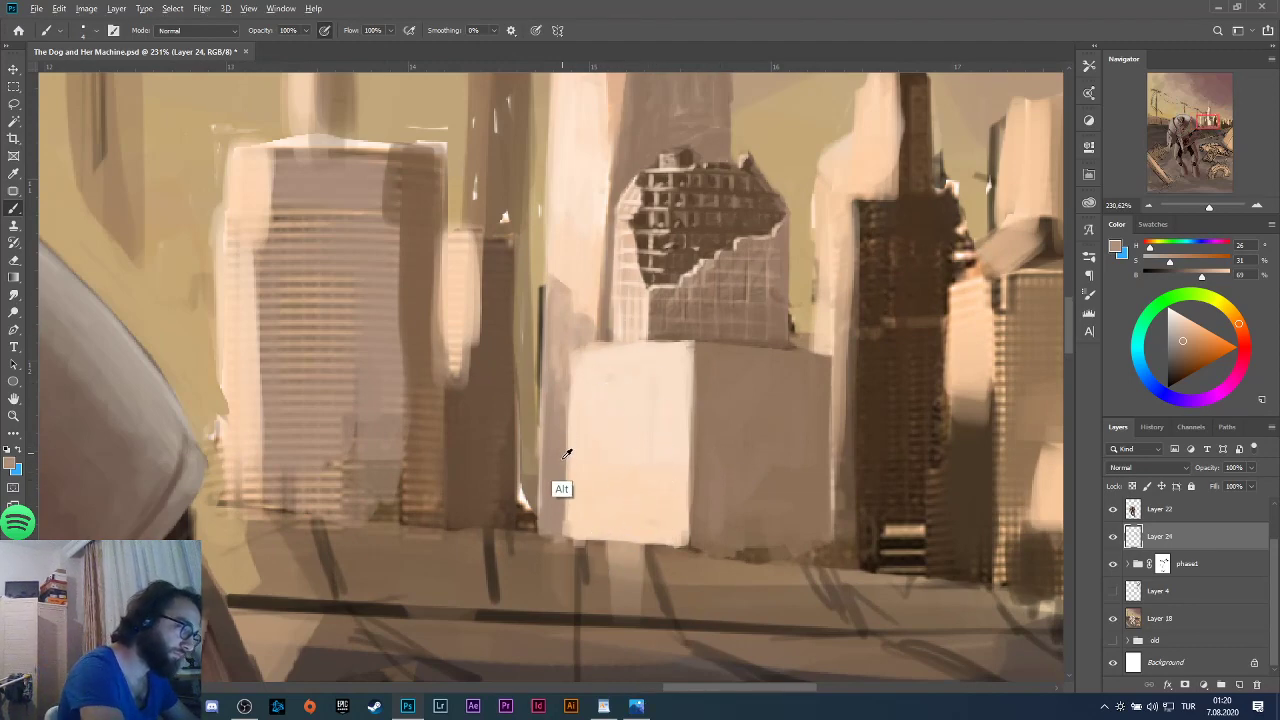
Sample tan and brown tones from the skyline and shade the lower edge and lower part of the block's light face.
alt+click(552, 500)
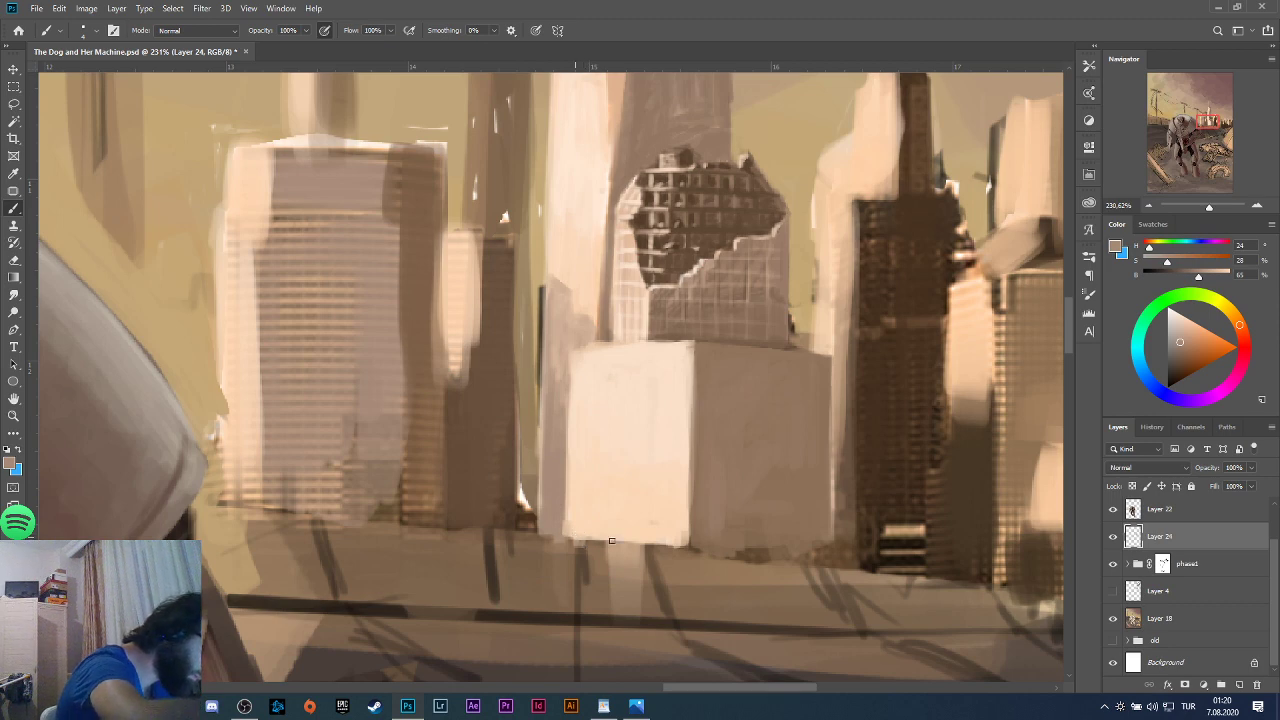
drag(572, 540, 689, 546)
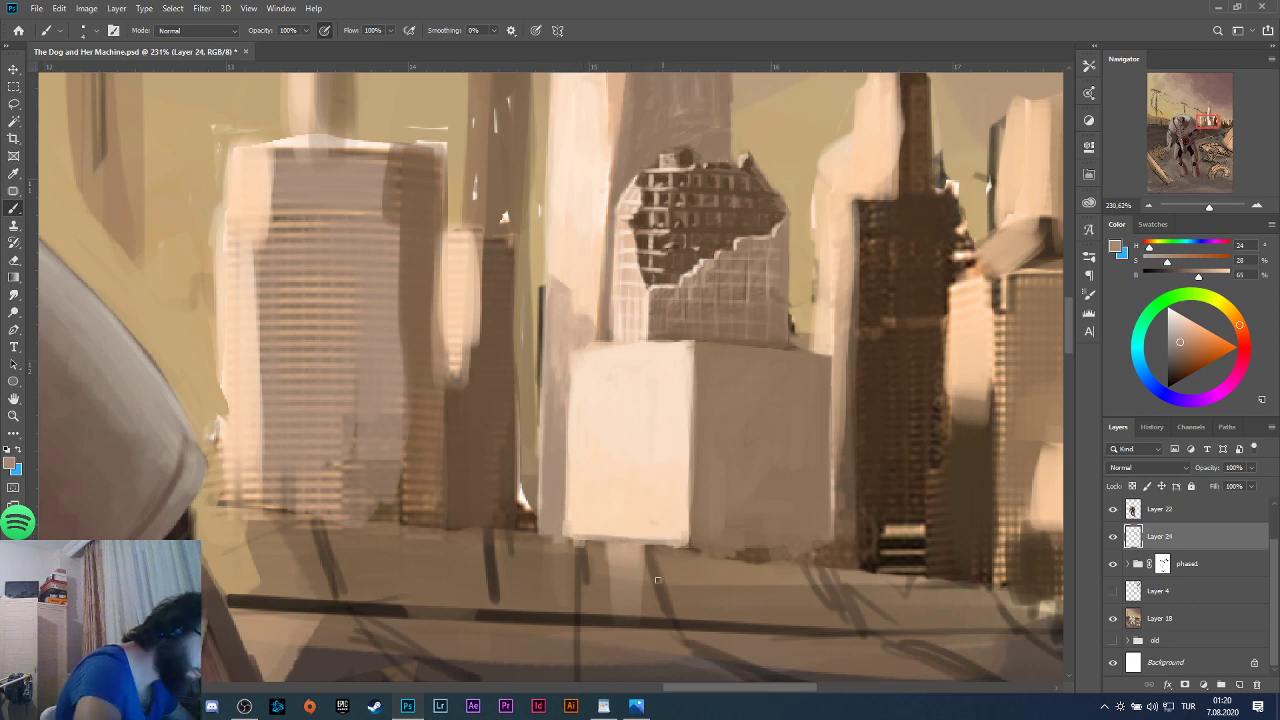
alt+click(280, 210)
drag(575, 531, 569, 532)
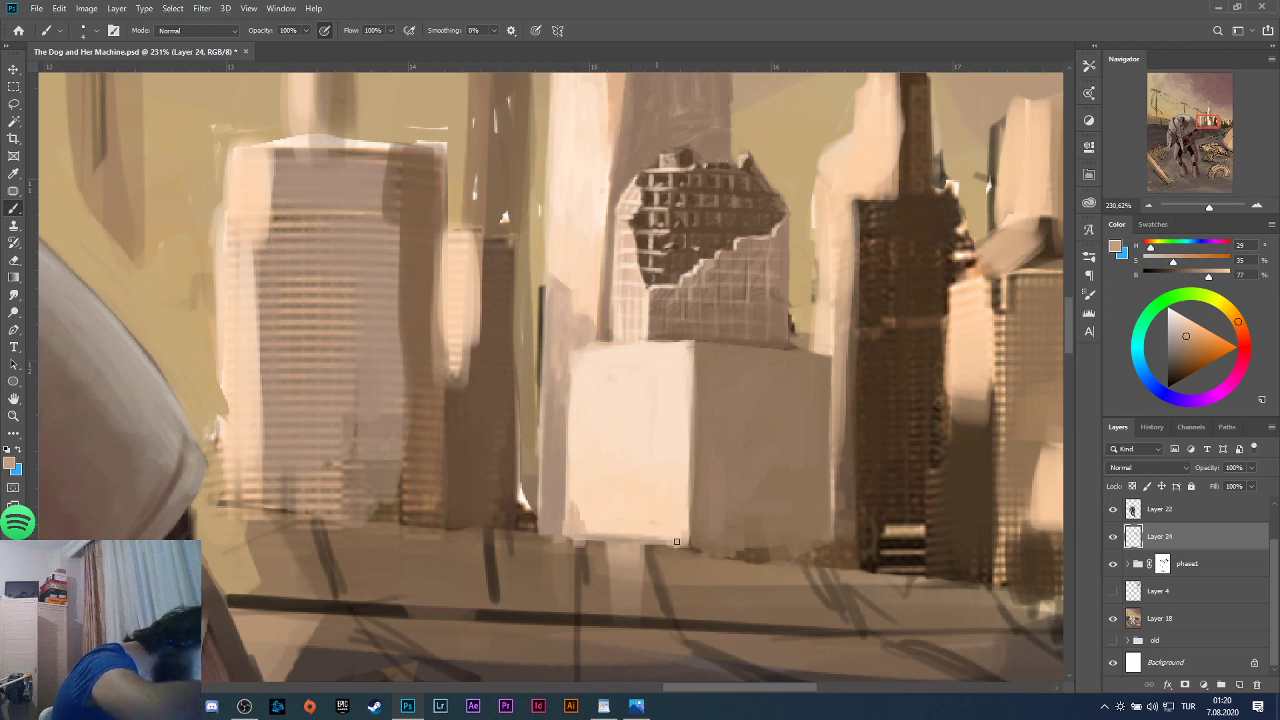
mouse_move(676, 542)
mouse_down()
mouse_move(590, 533)
mouse_move(672, 534)
mouse_up()
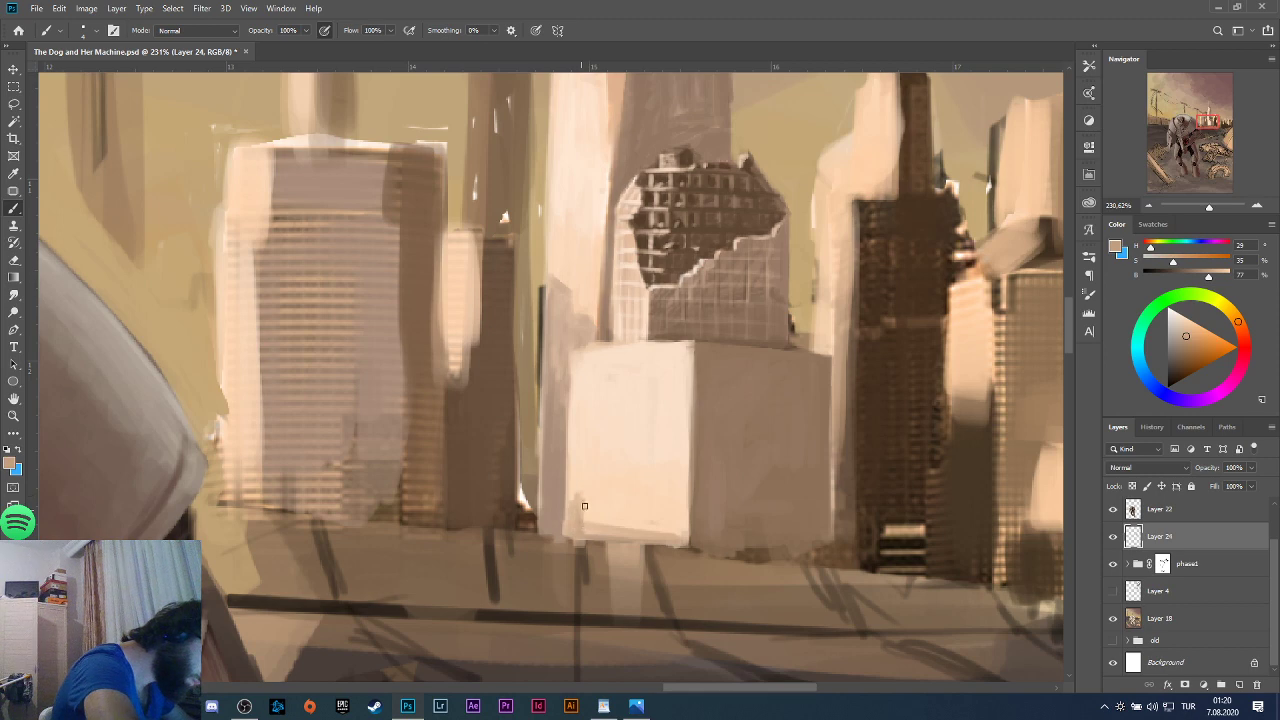
mouse_move(585, 506)
mouse_down()
mouse_move(623, 514)
mouse_move(643, 545)
mouse_move(681, 549)
mouse_move(622, 516)
mouse_move(662, 507)
mouse_move(585, 487)
mouse_move(676, 490)
mouse_up()
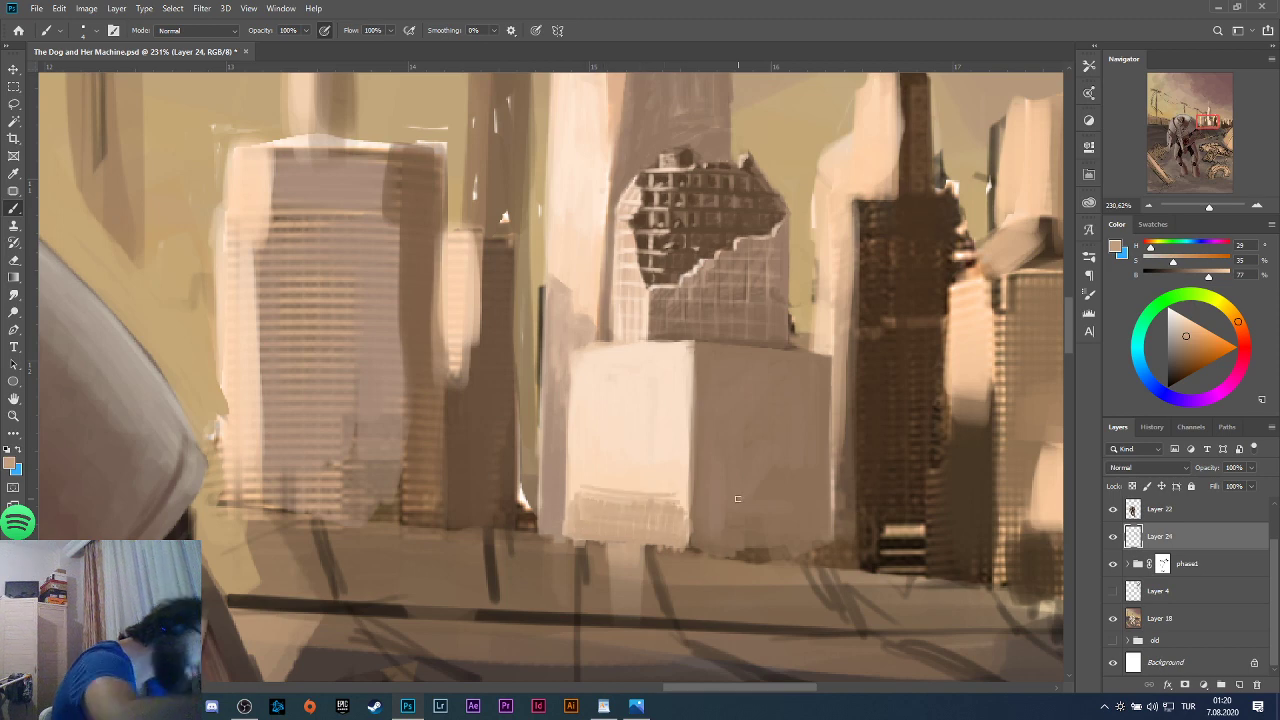
Set the brush to 12 px and blend the lower shading of the block's light face into a soft gradient with sampled peach tones.
click(84, 31)
drag(79, 78, 84, 78)
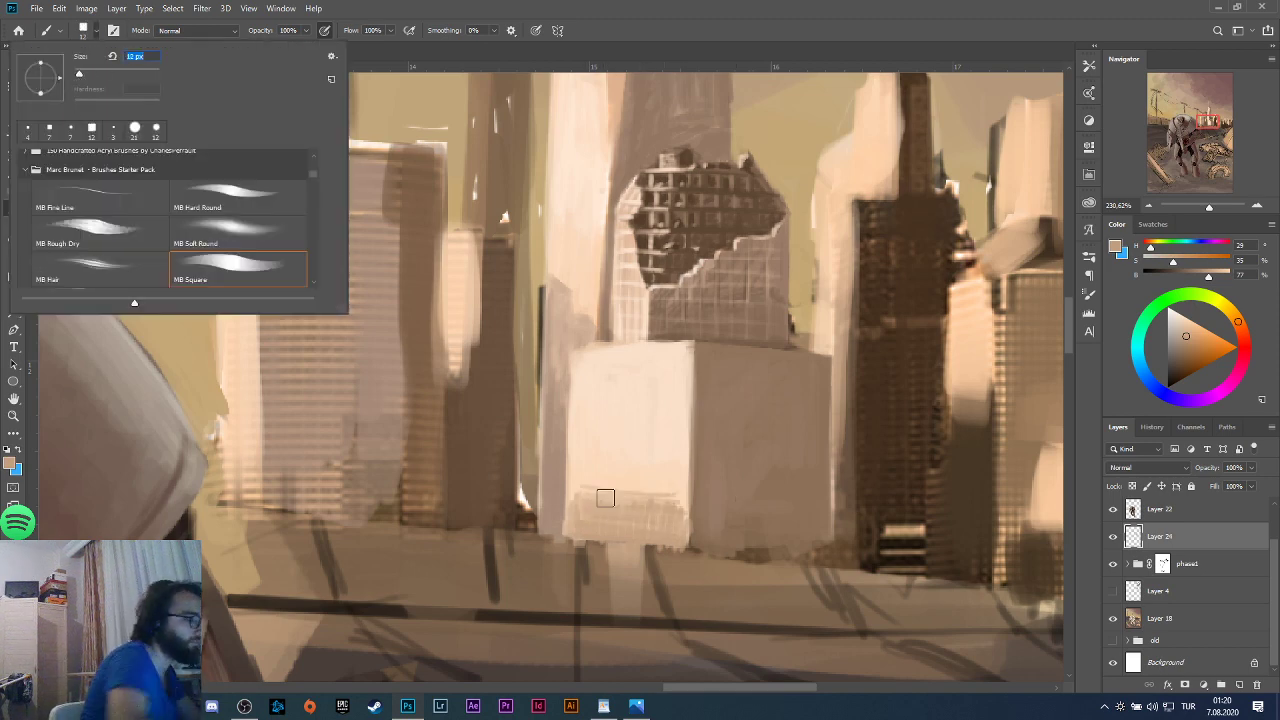
click(590, 510)
alt+click(580, 514)
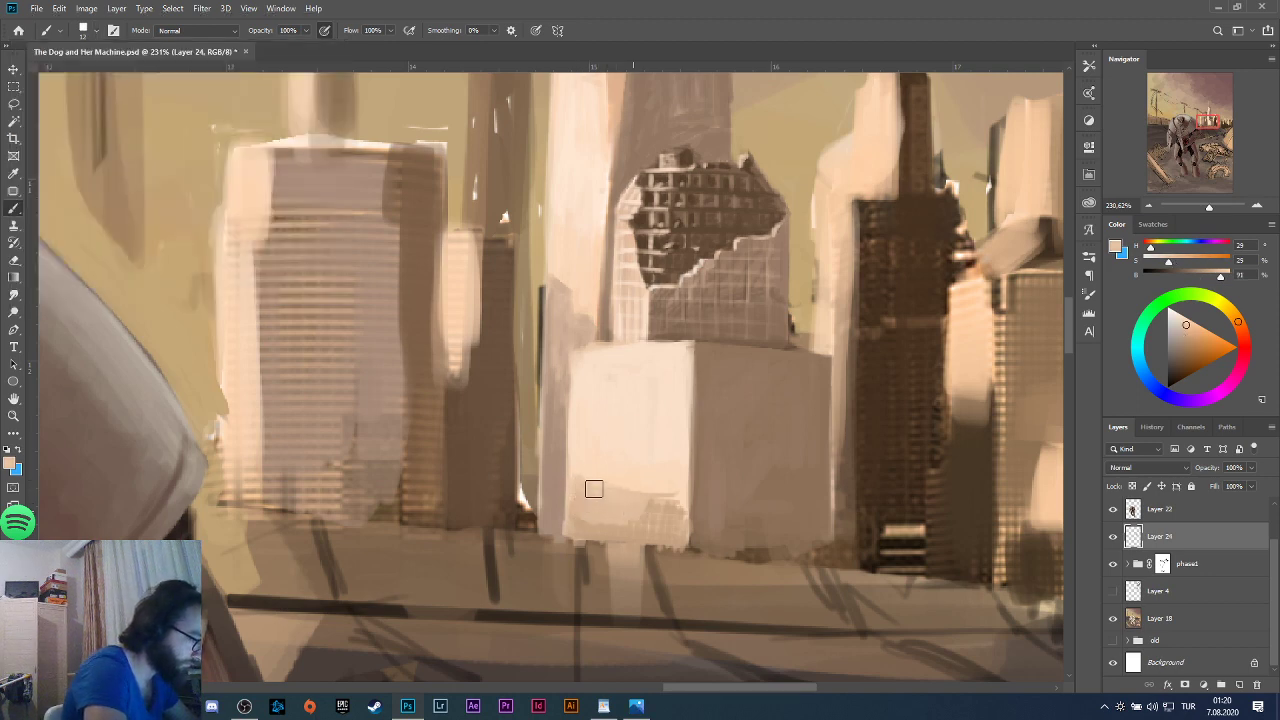
alt+click(578, 560)
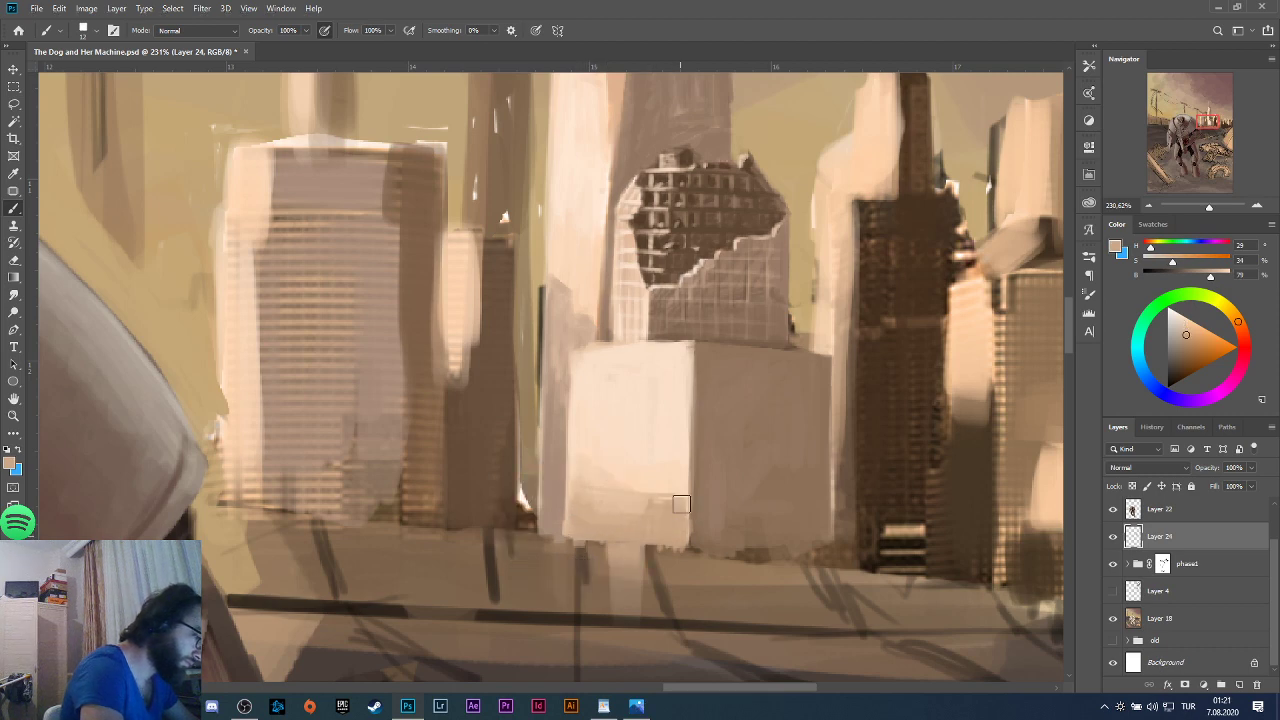
alt+click(616, 500)
drag(616, 500, 608, 514)
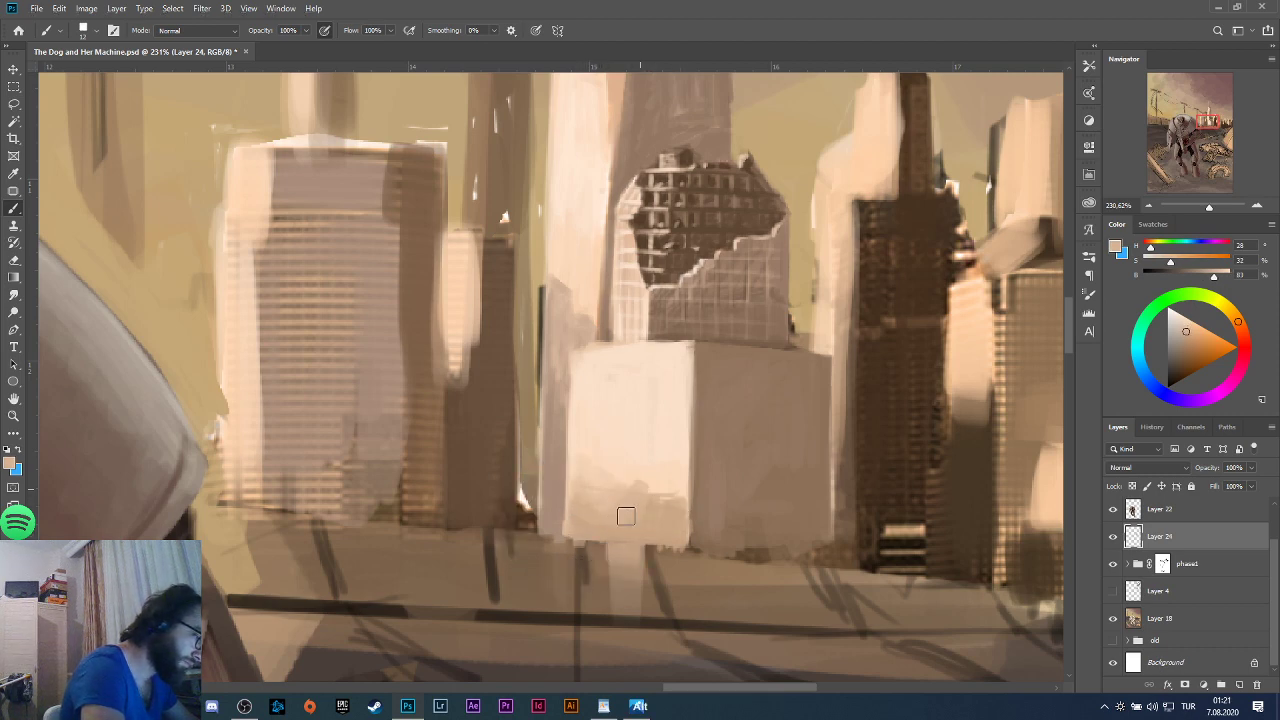
alt+click(673, 492)
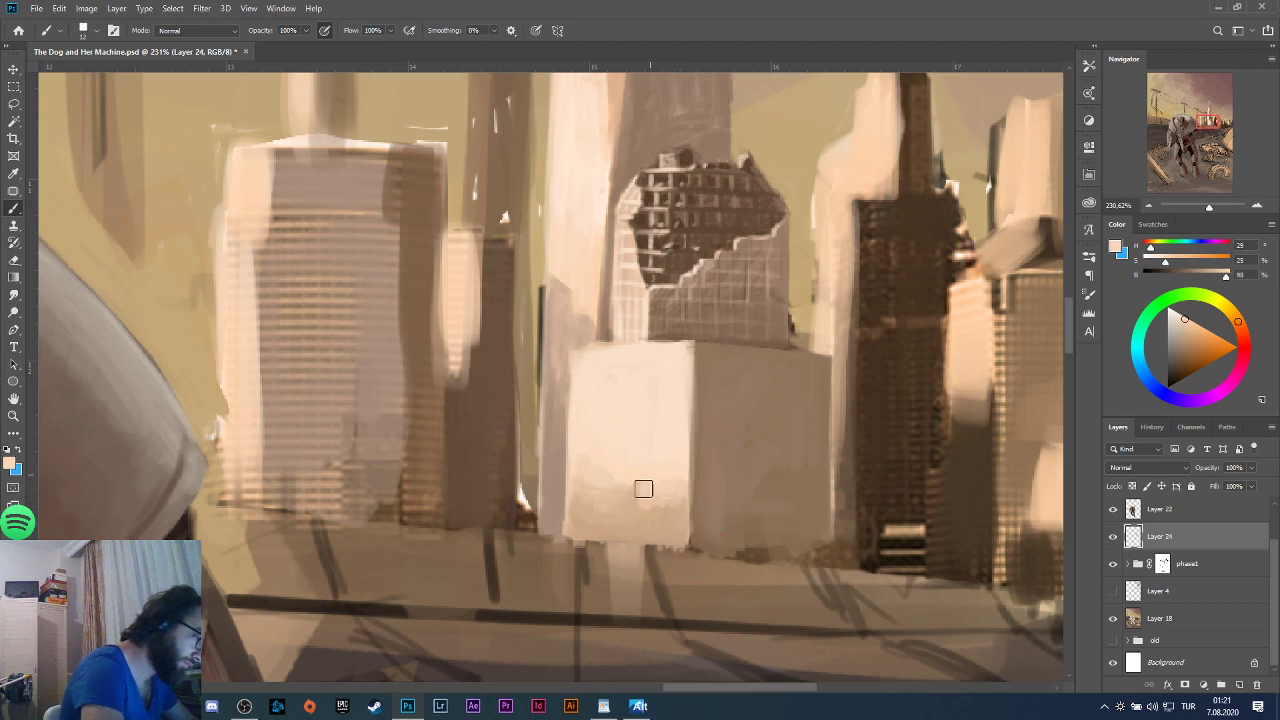
alt+click(586, 512)
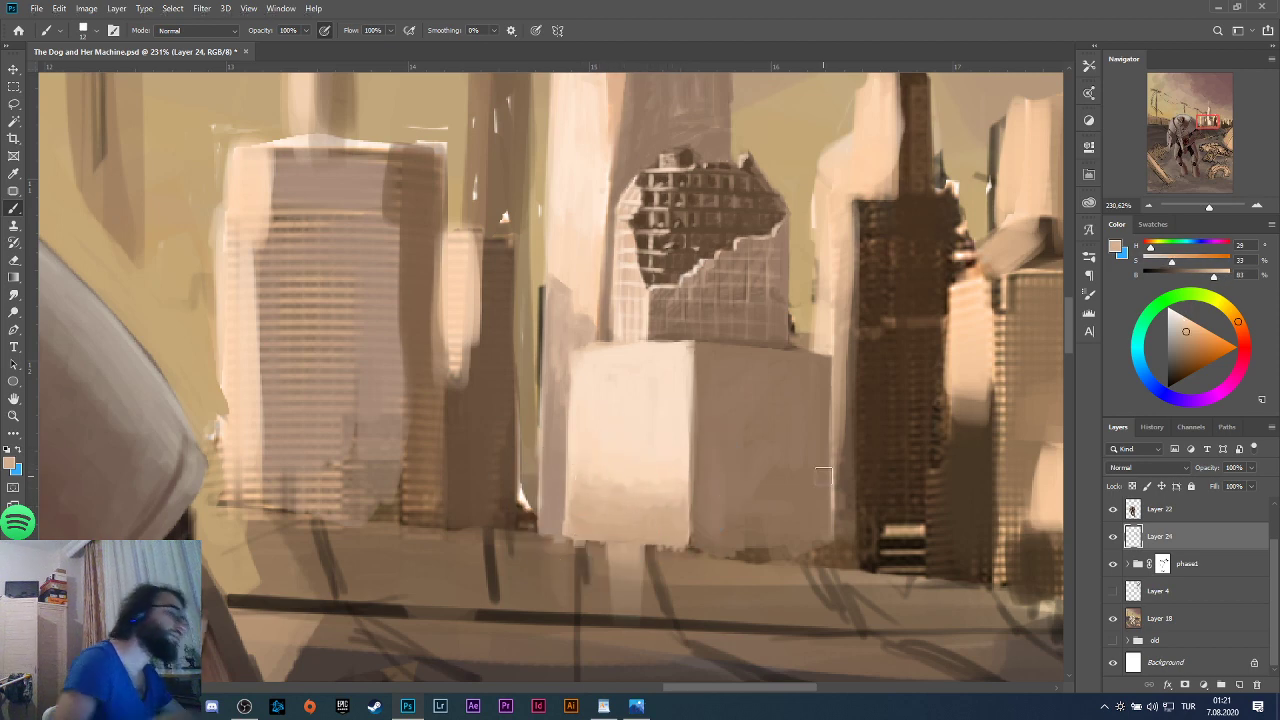
Reduce the brush to 4 px and paint thin, evenly spaced vertical tan lines down the block's light face.
scroll(752, 510, down, 5)
scroll(752, 510, down, 2)
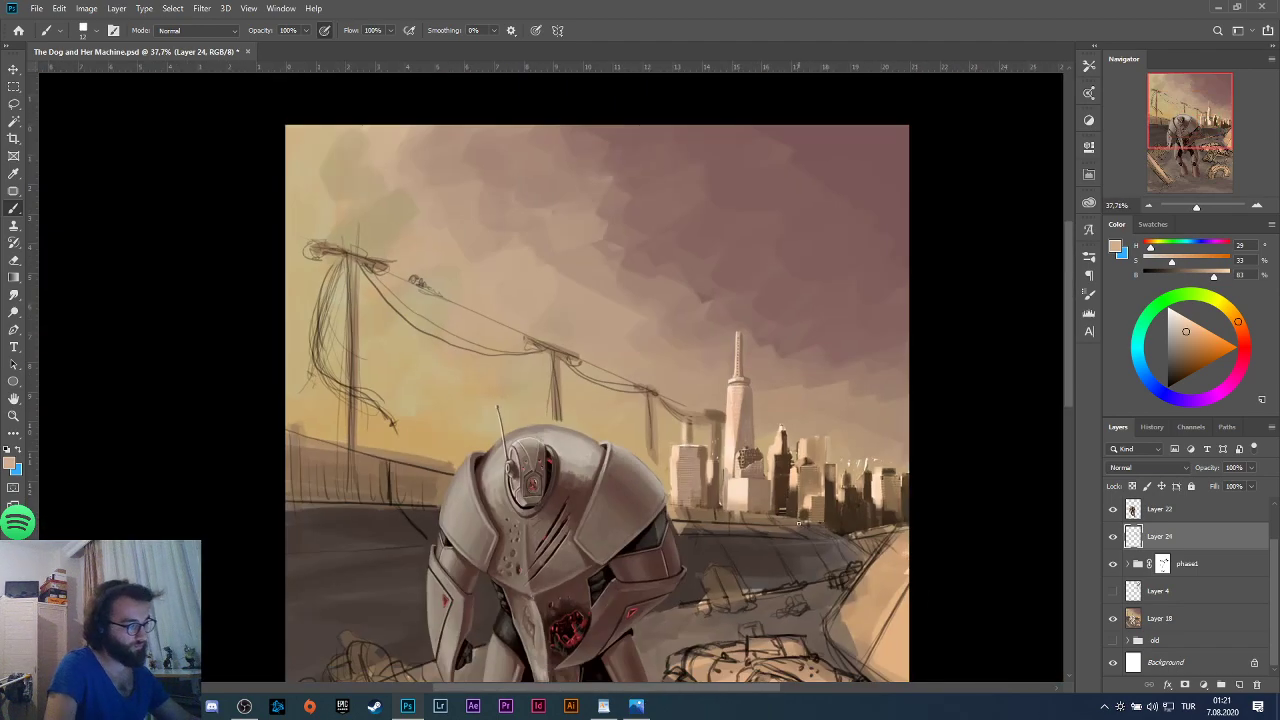
scroll(764, 532, up, 6)
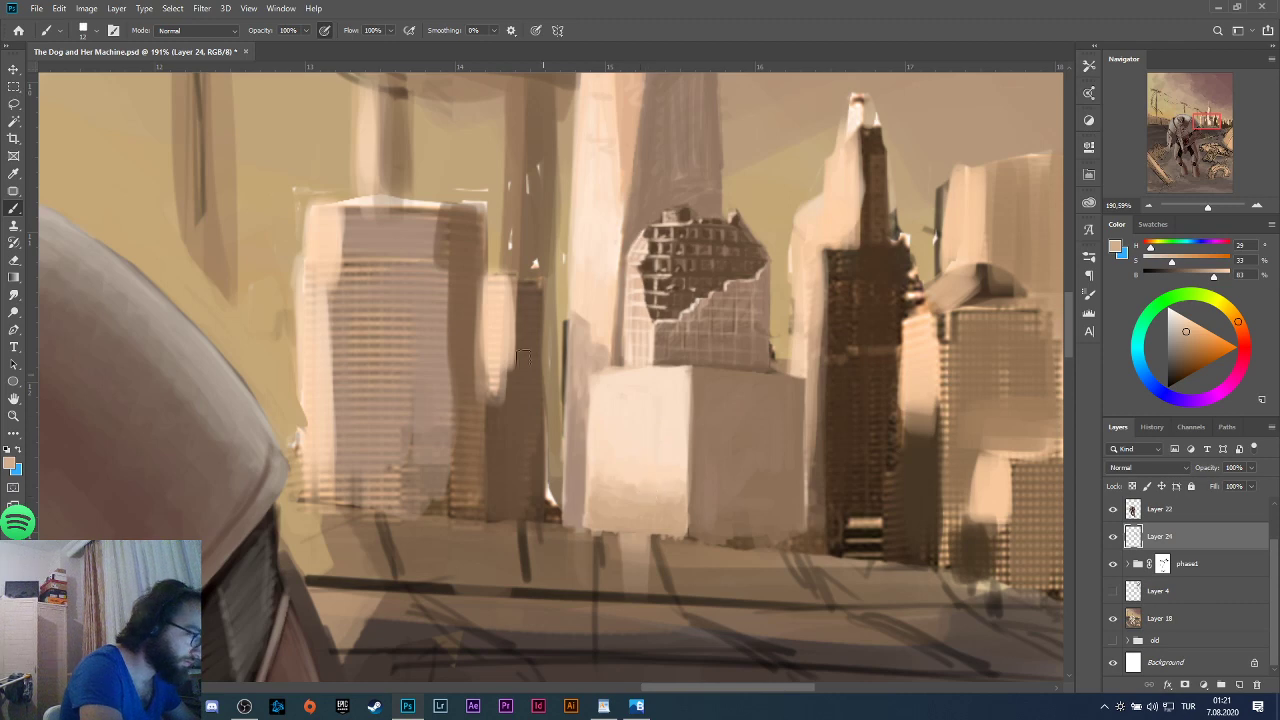
click(97, 32)
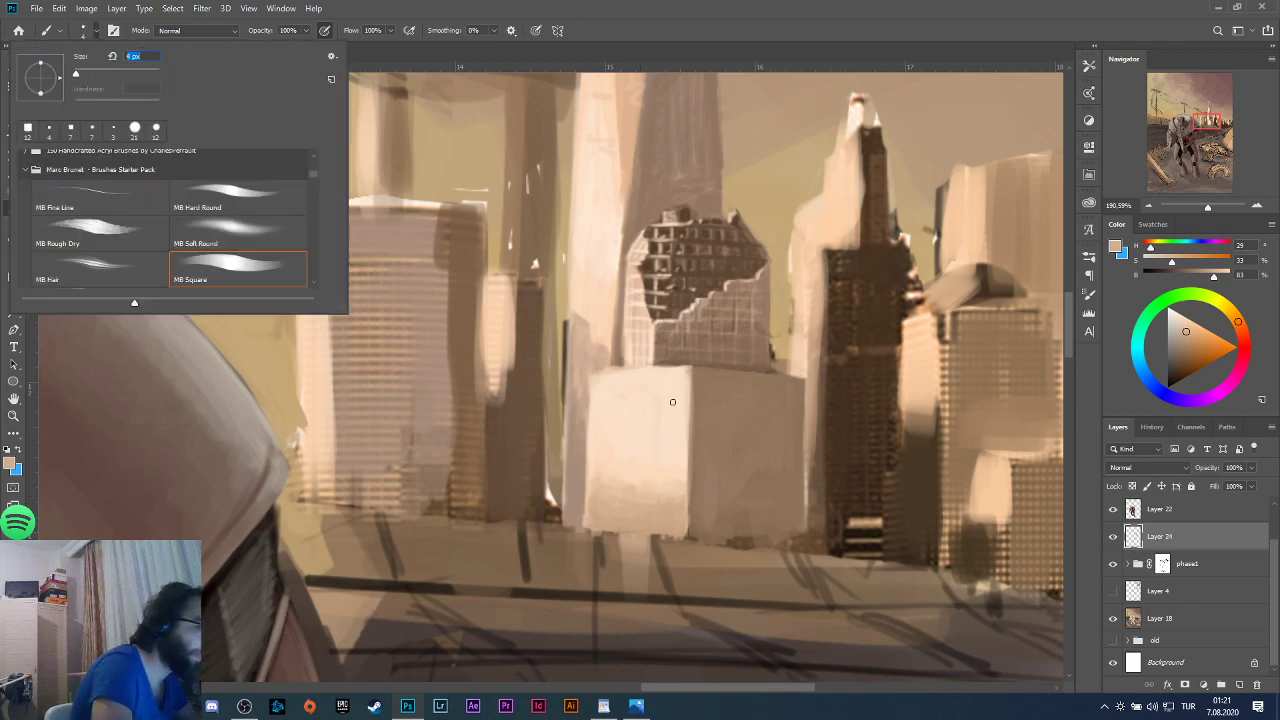
key(Return)
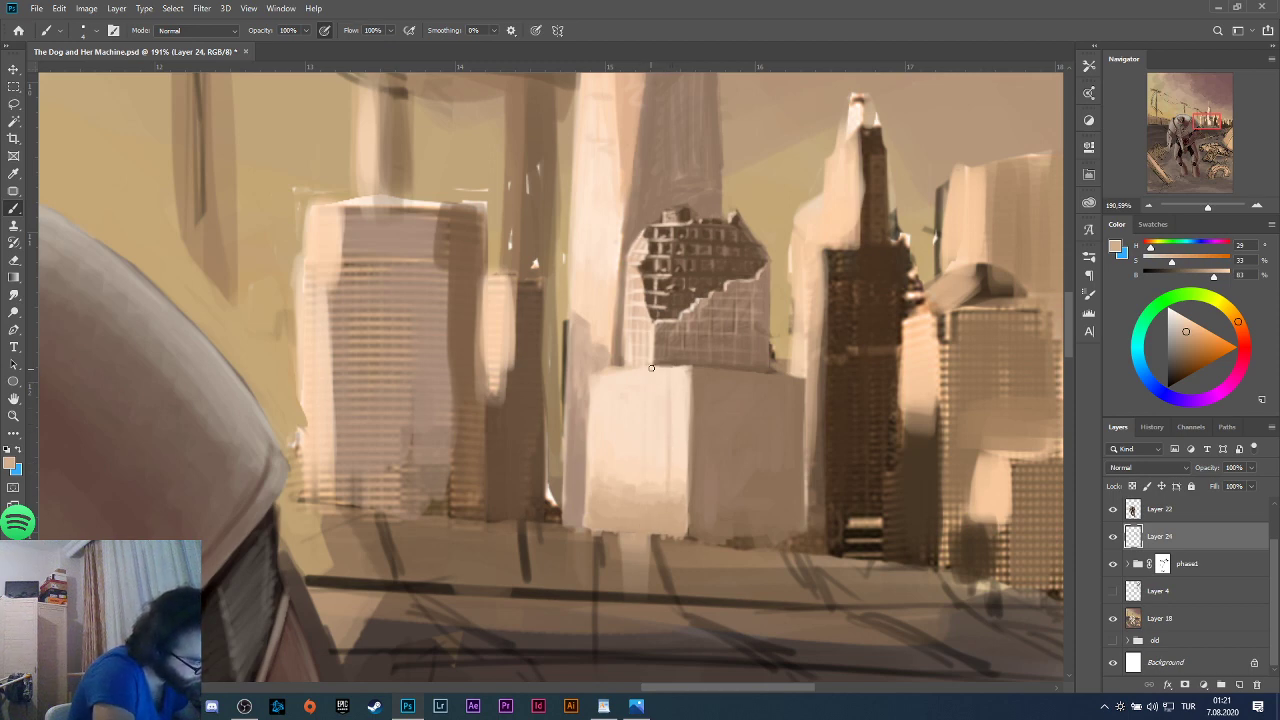
key(ctrl+z)
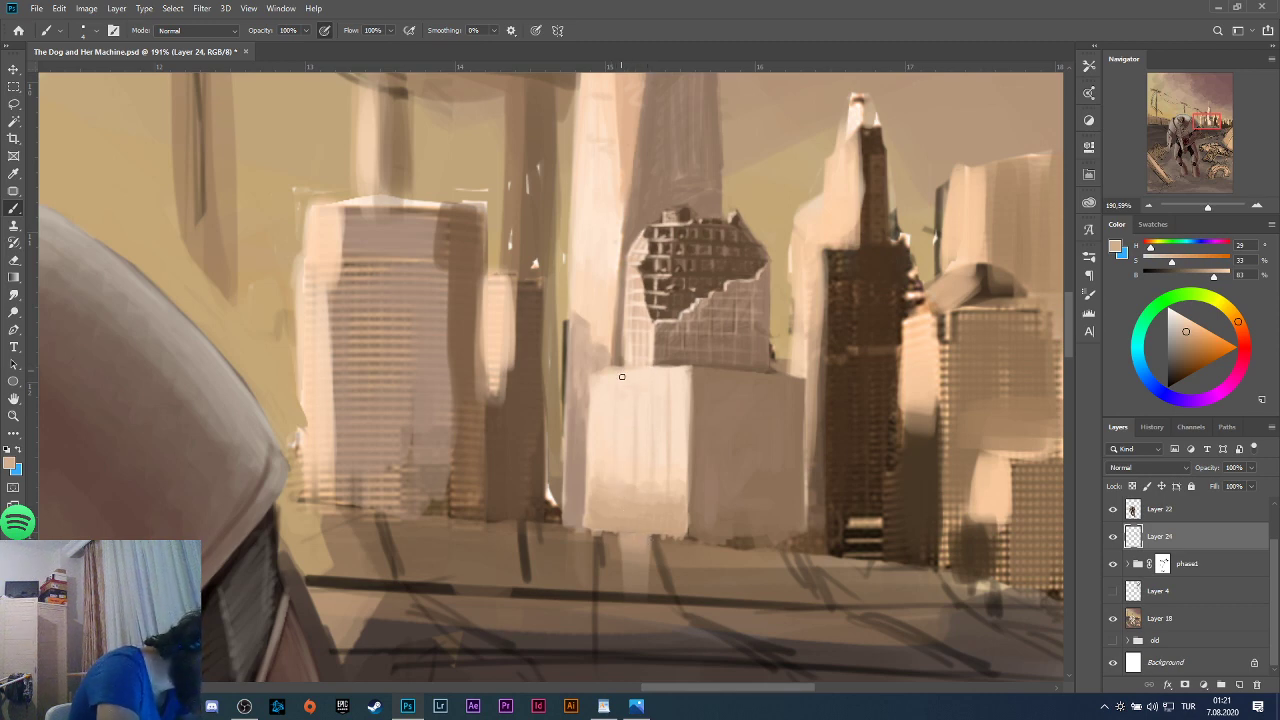
key(ctrl+z)
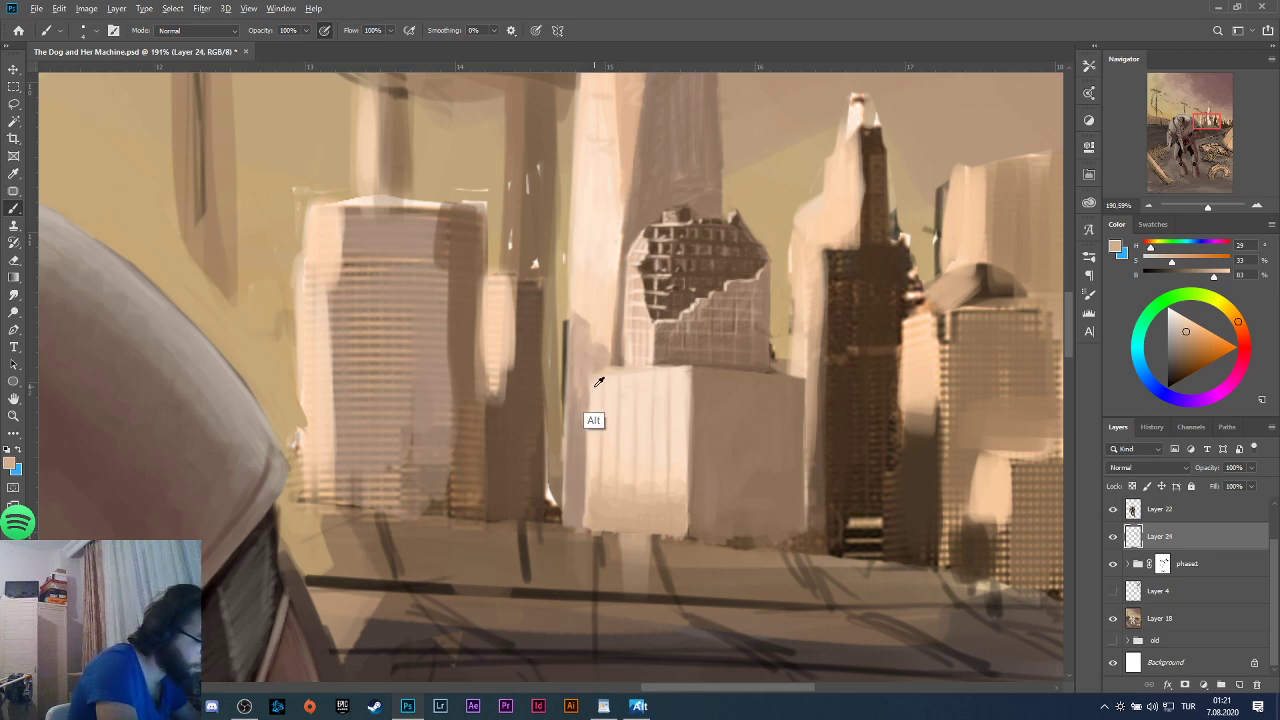
Sample pale peach from the block's light face and touch up the areas around its vertical lines.
alt+click(591, 418)
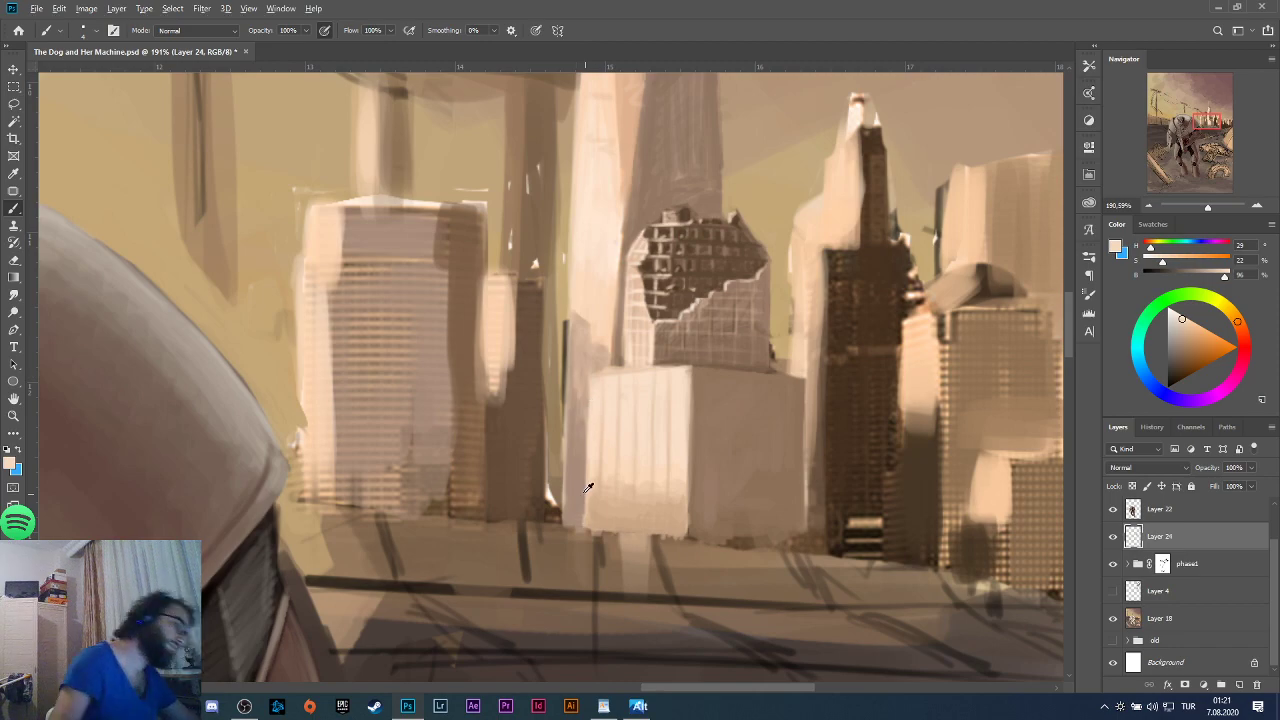
scroll(600, 440, down, 6)
scroll(692, 497, up, 6)
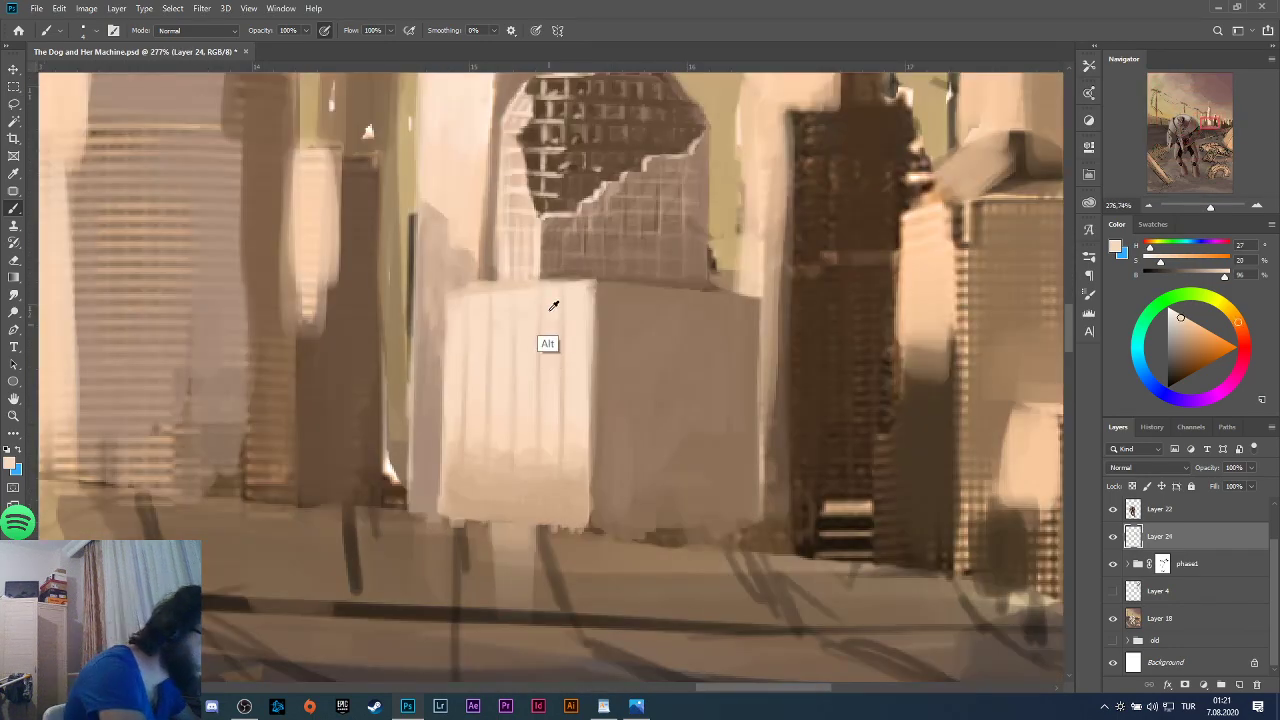
alt+click(548, 304)
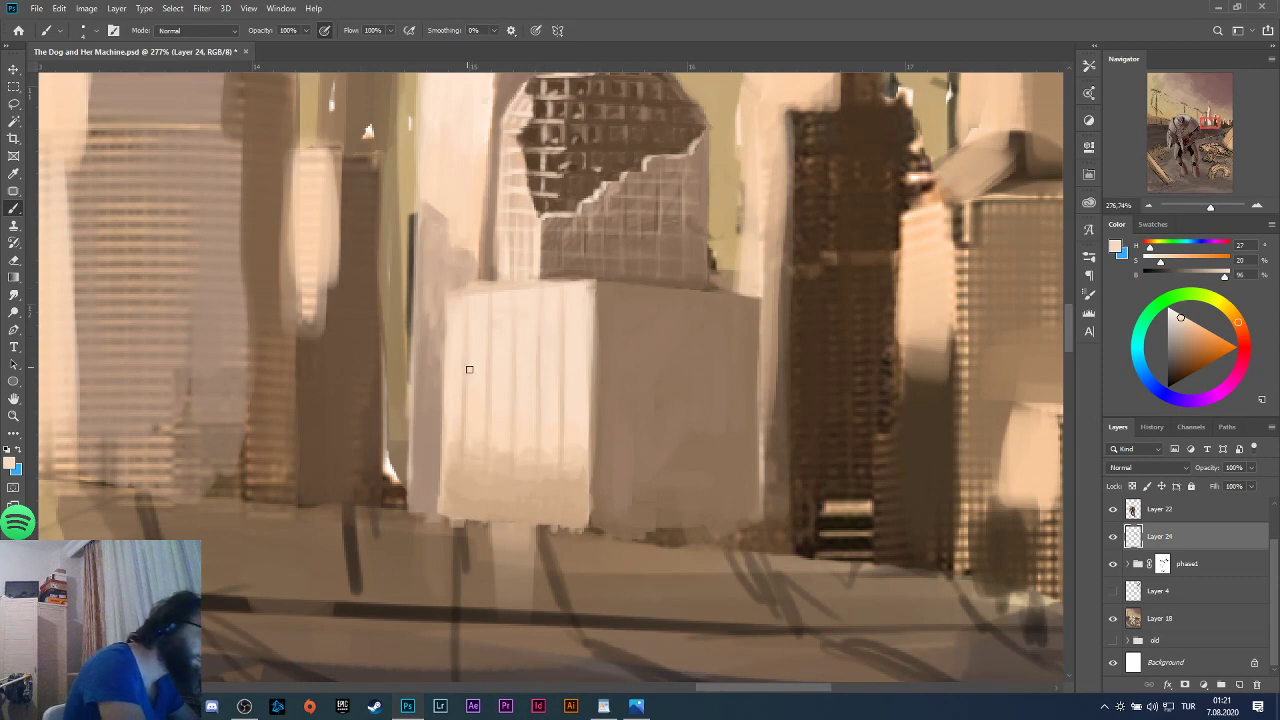
Try painting thin horizontal lines in sampled tan across the block's light face, crossing the vertical lines as a window grid.
alt+click(478, 487)
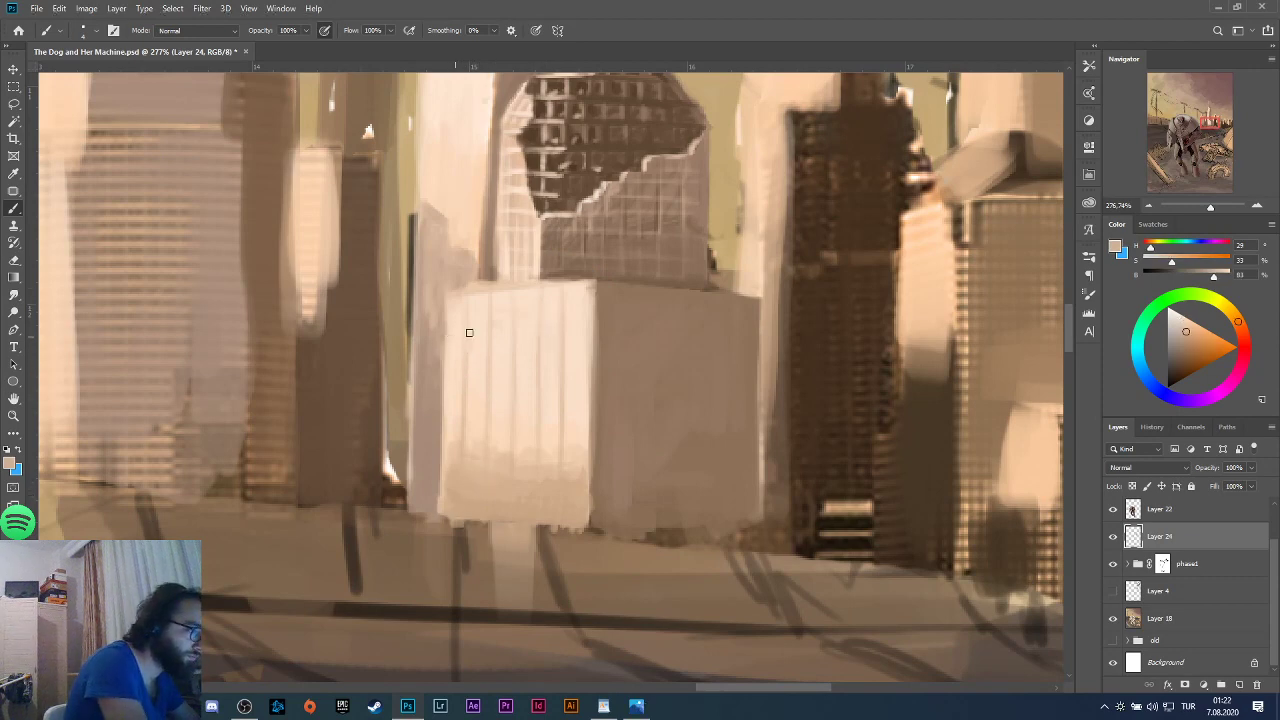
key(ctrl+z)
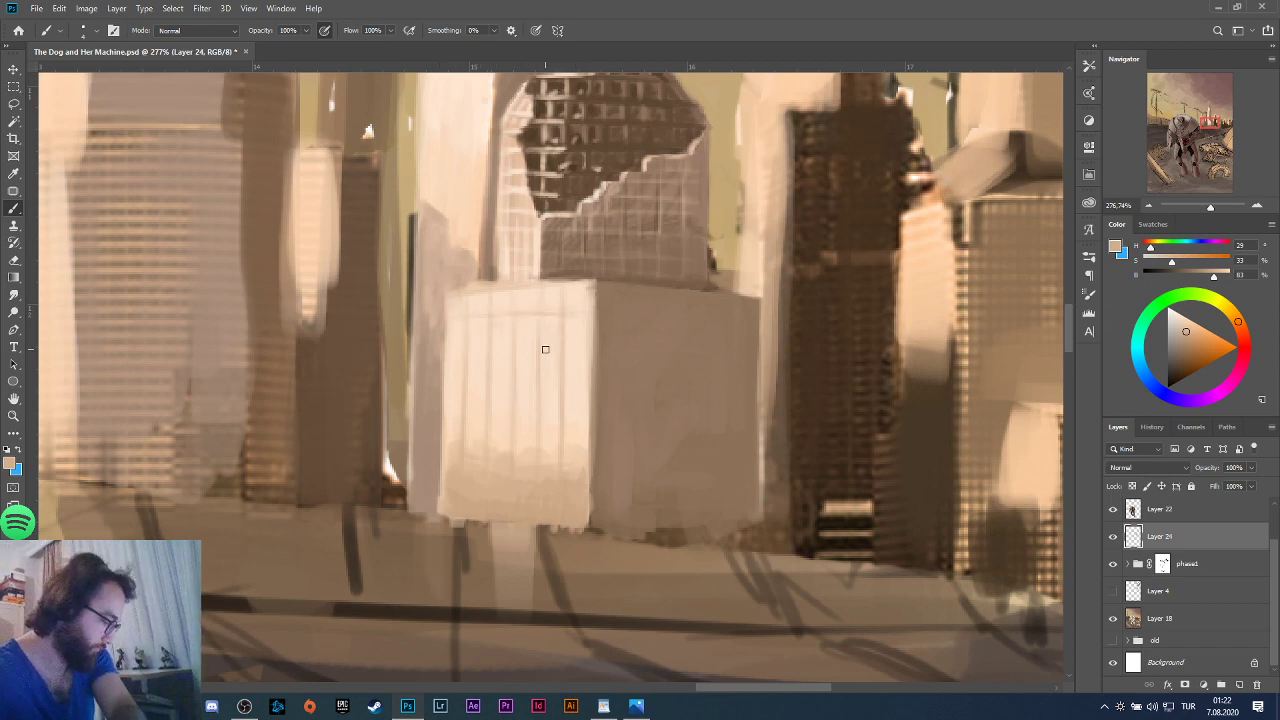
click(242, 704)
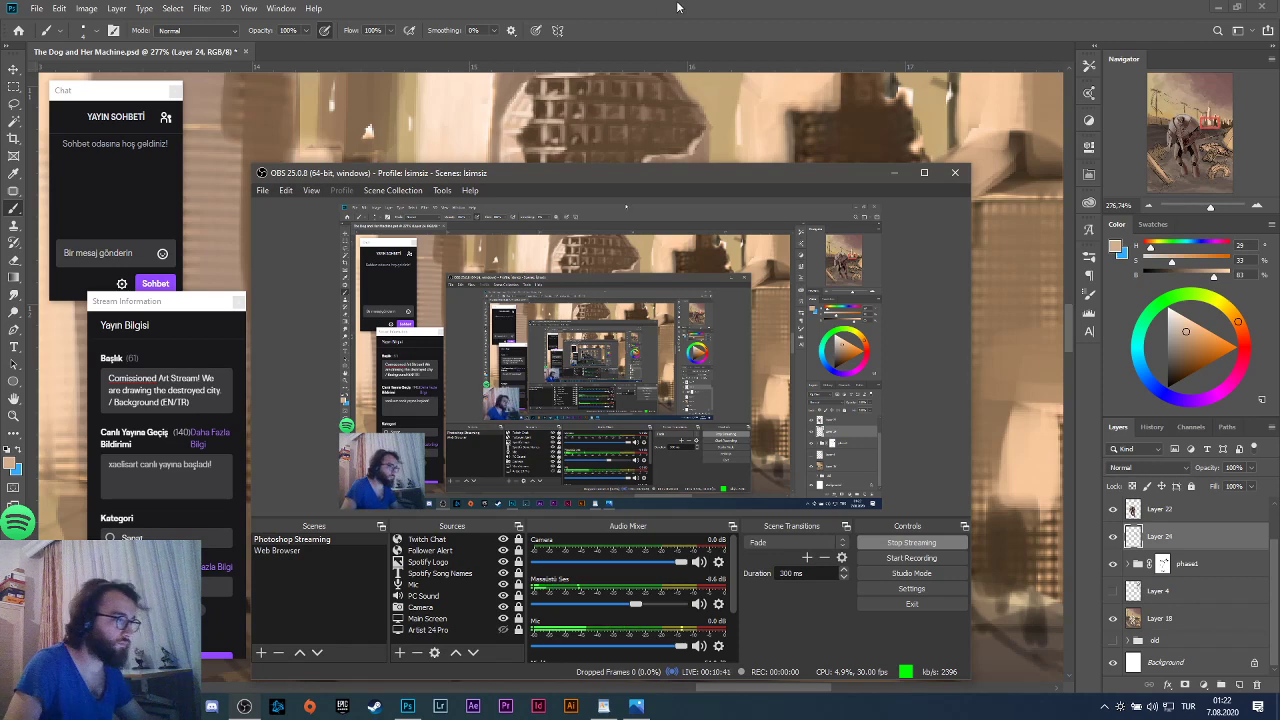
click(437, 150)
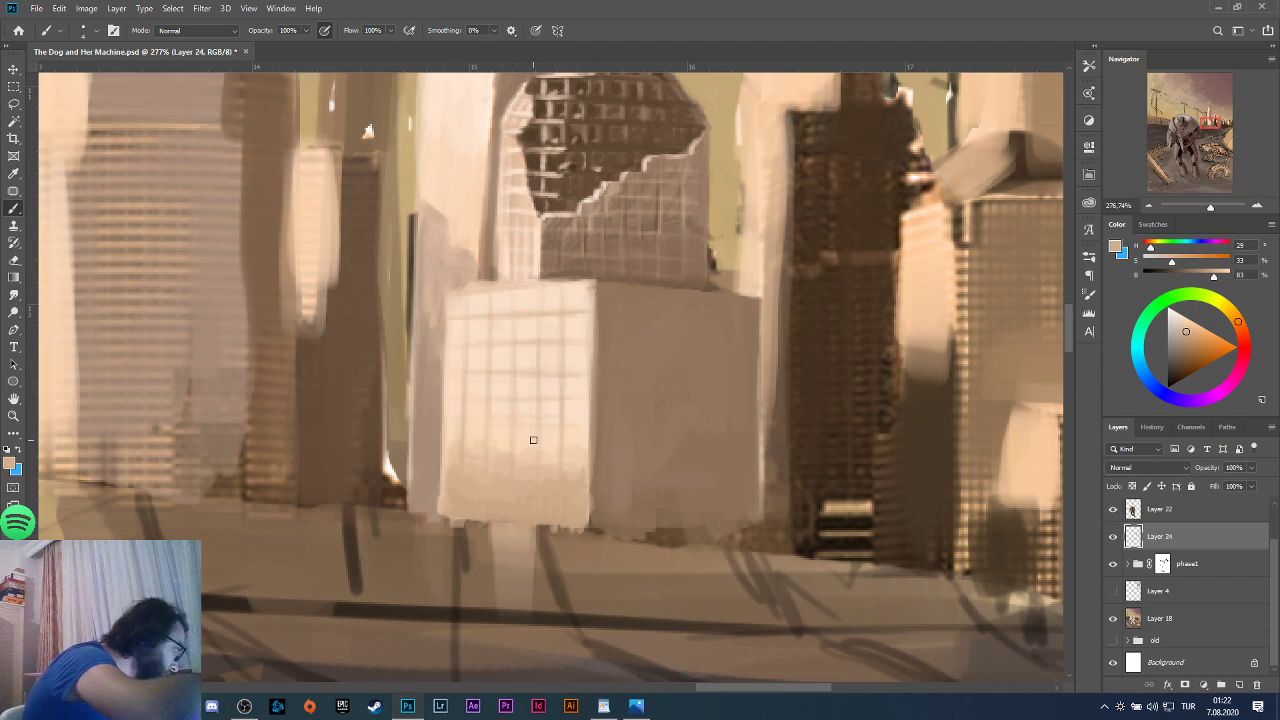
key(ctrl+z)
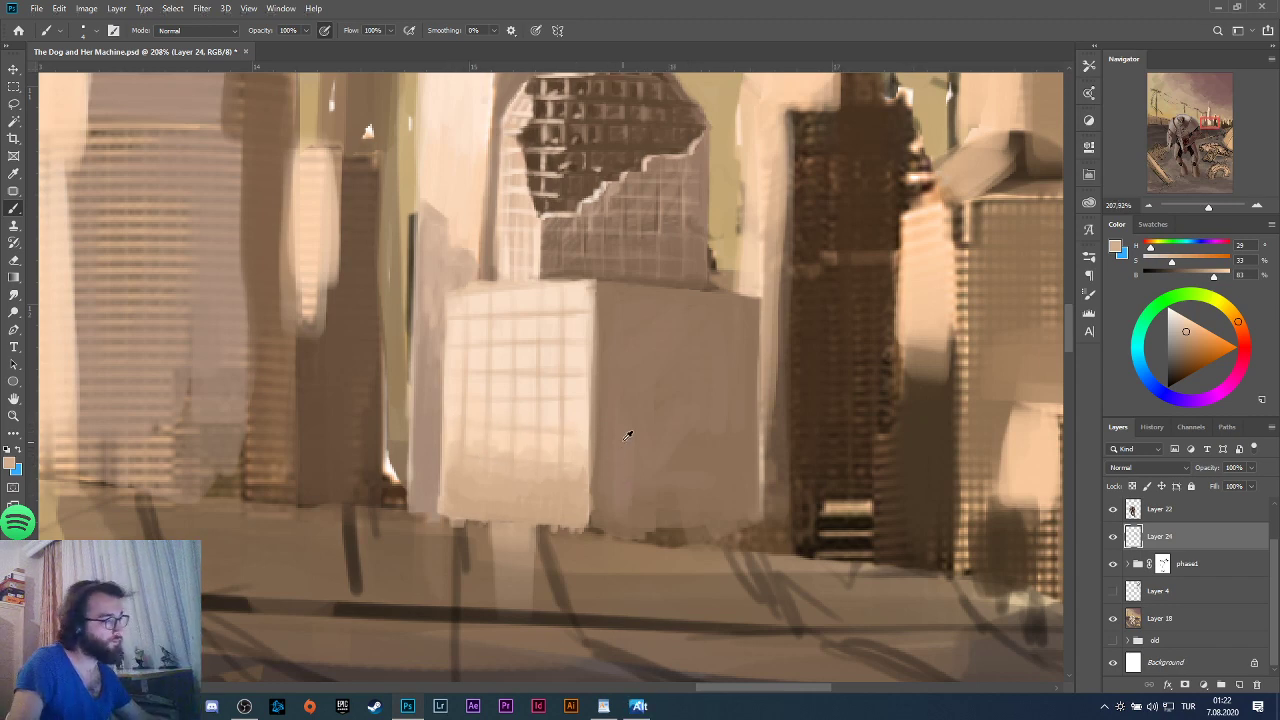
Check the grid against the whole painting and undo the horizontal lines on the block's light face.
scroll(628, 436, down, 10)
scroll(619, 396, down, 3)
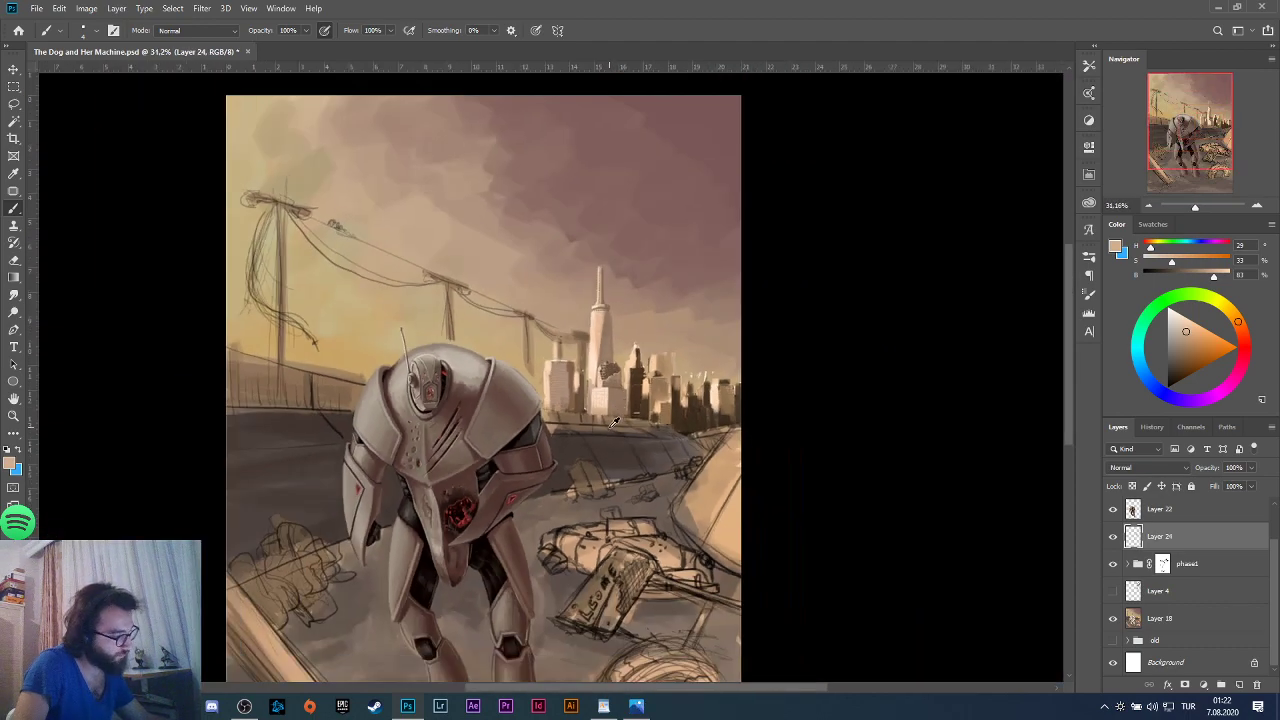
scroll(623, 399, up, 6)
scroll(626, 401, up, 2)
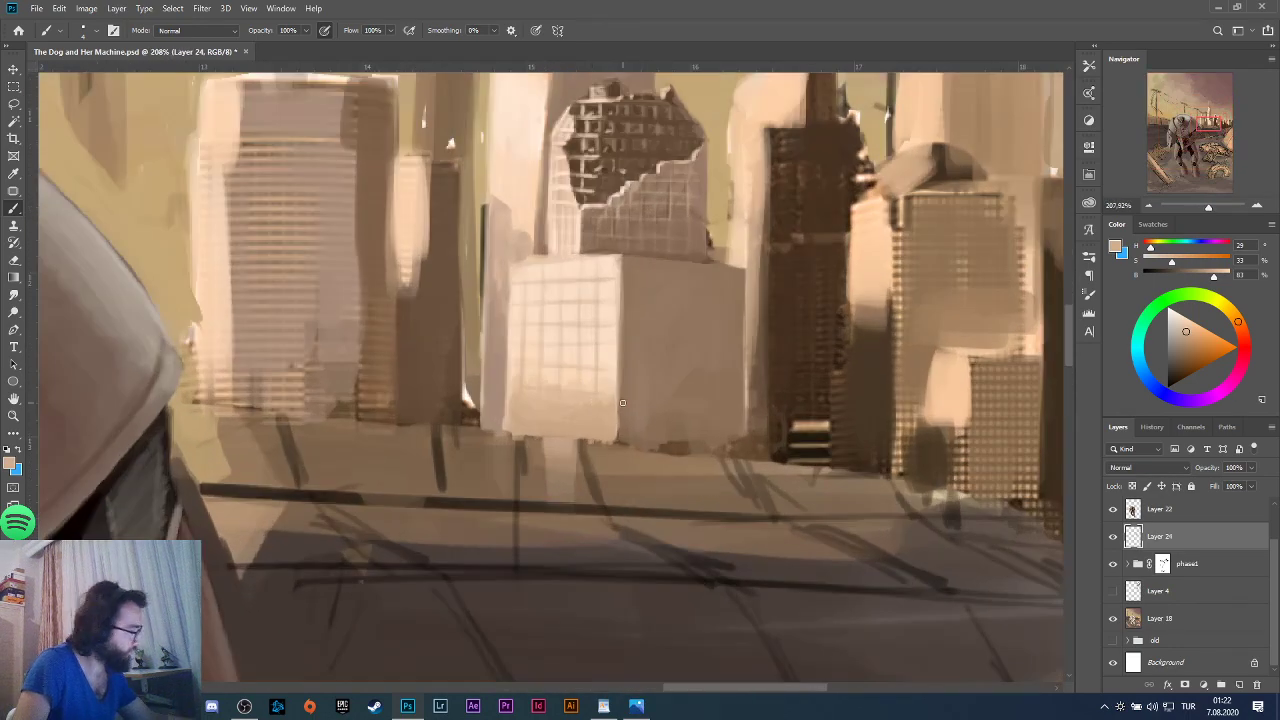
key(ctrl+z)
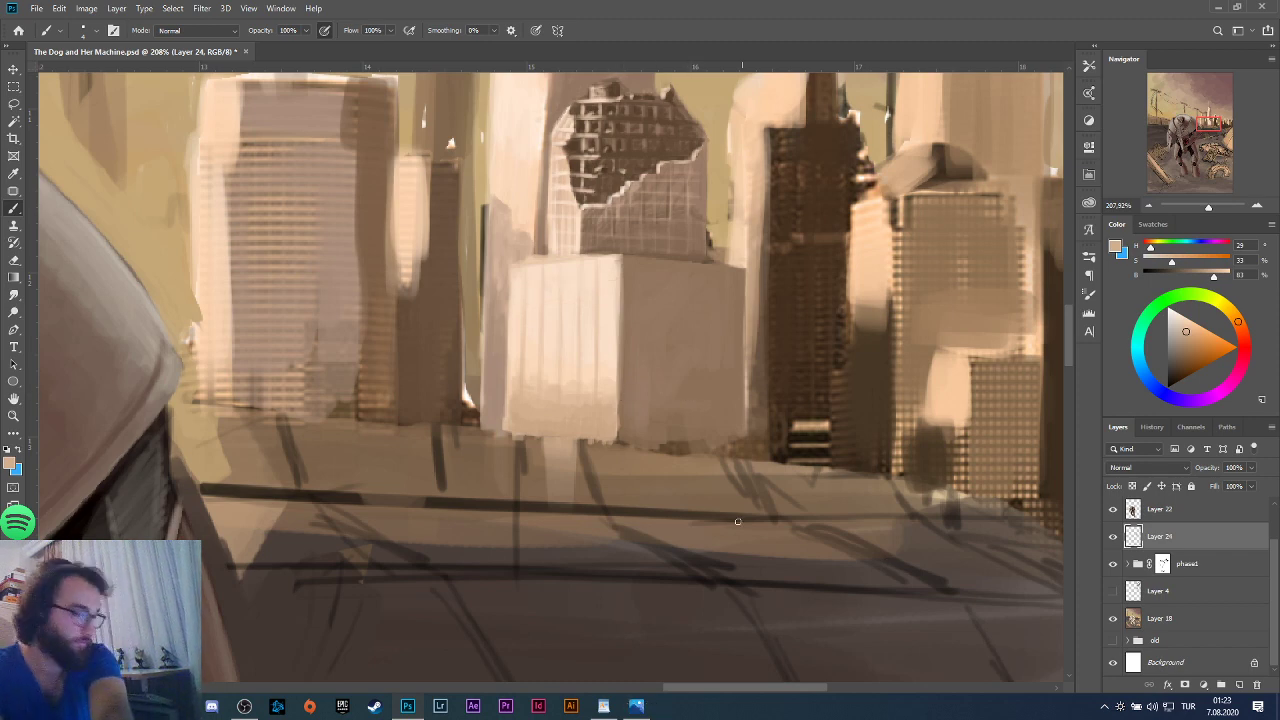
Clean up the block's roof edge and corner below the ruined building with sampled peach and brown tones, ending on the face's tan.
key(r)
drag(707, 354, 699, 271)
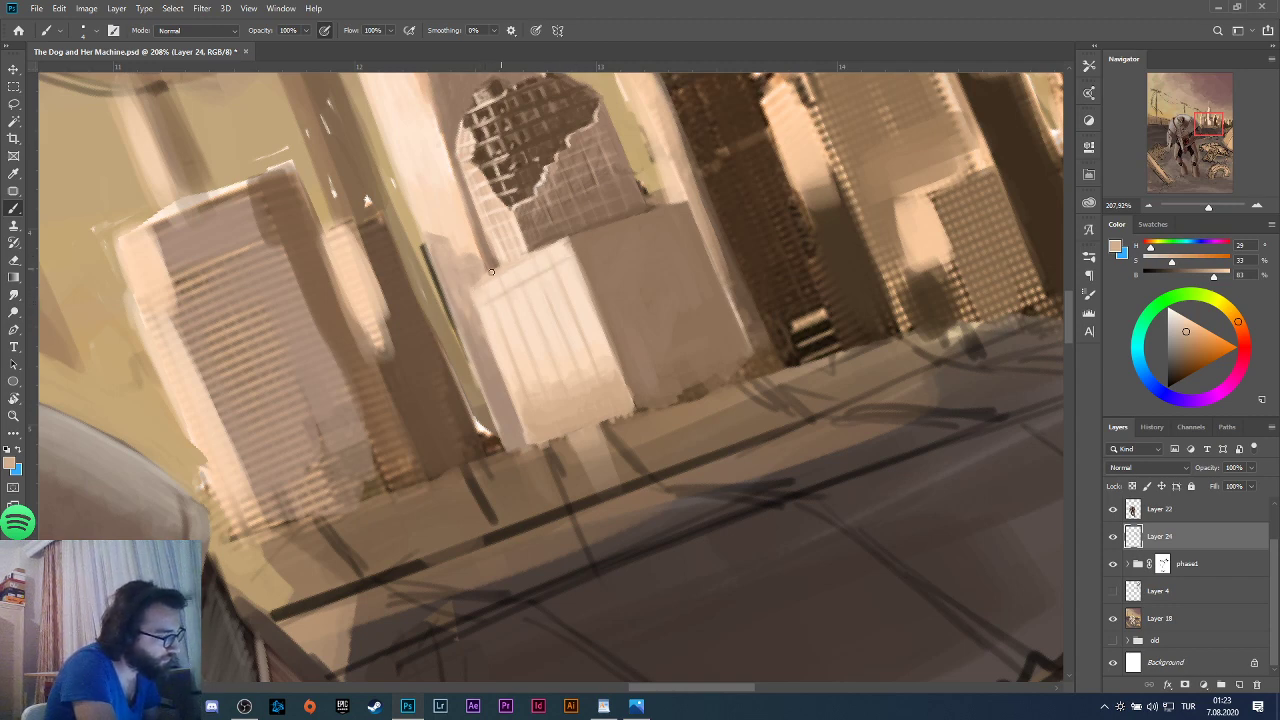
alt+click(501, 285)
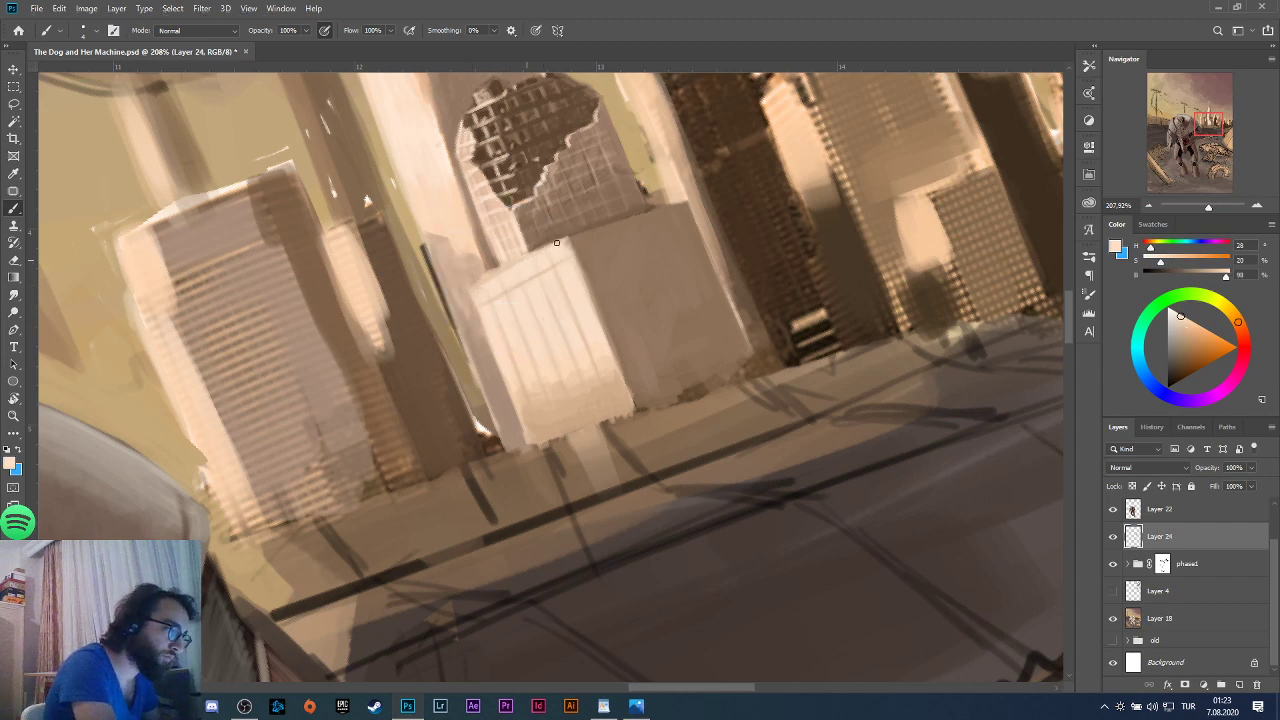
alt+click(497, 296)
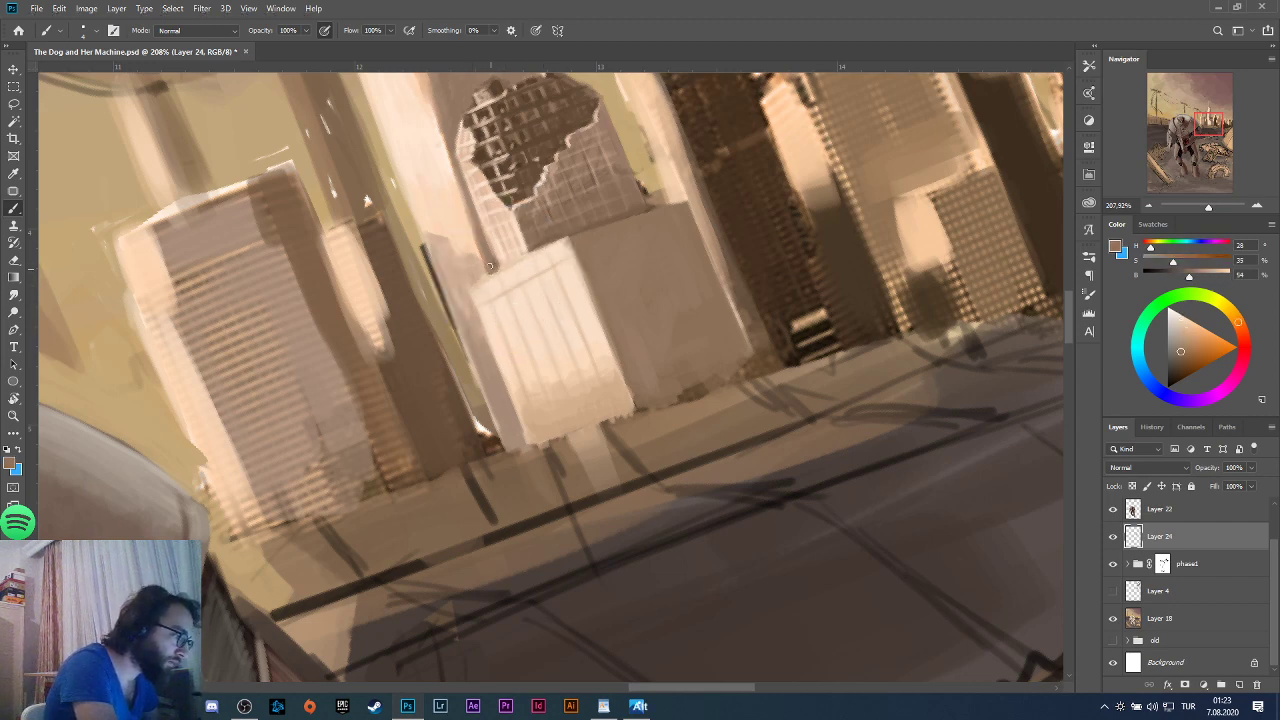
alt+click(480, 300)
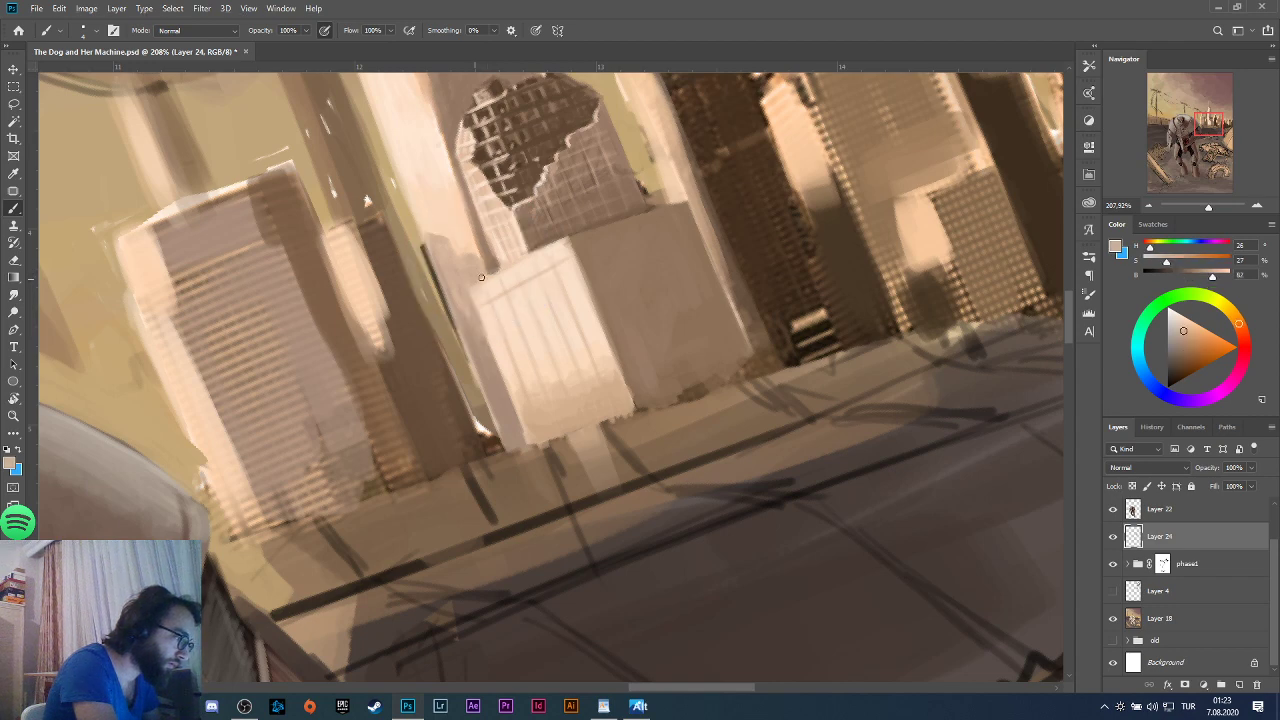
alt+click(505, 265)
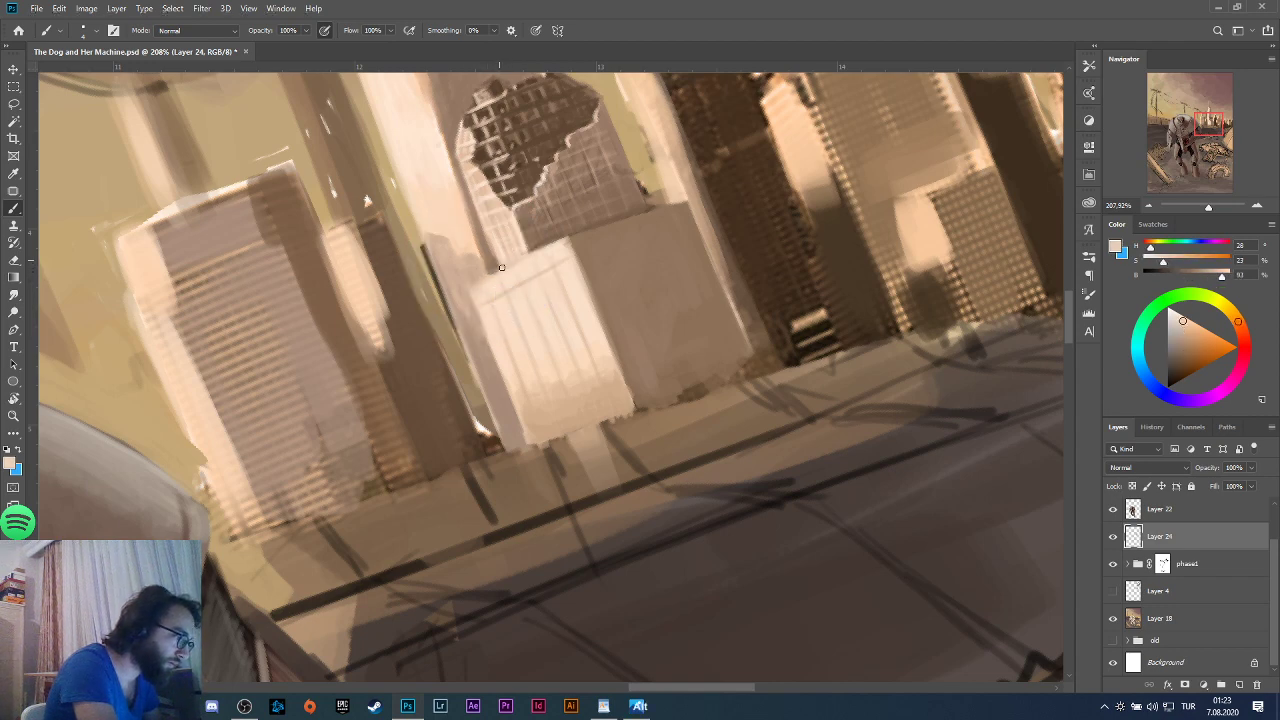
key(alt)
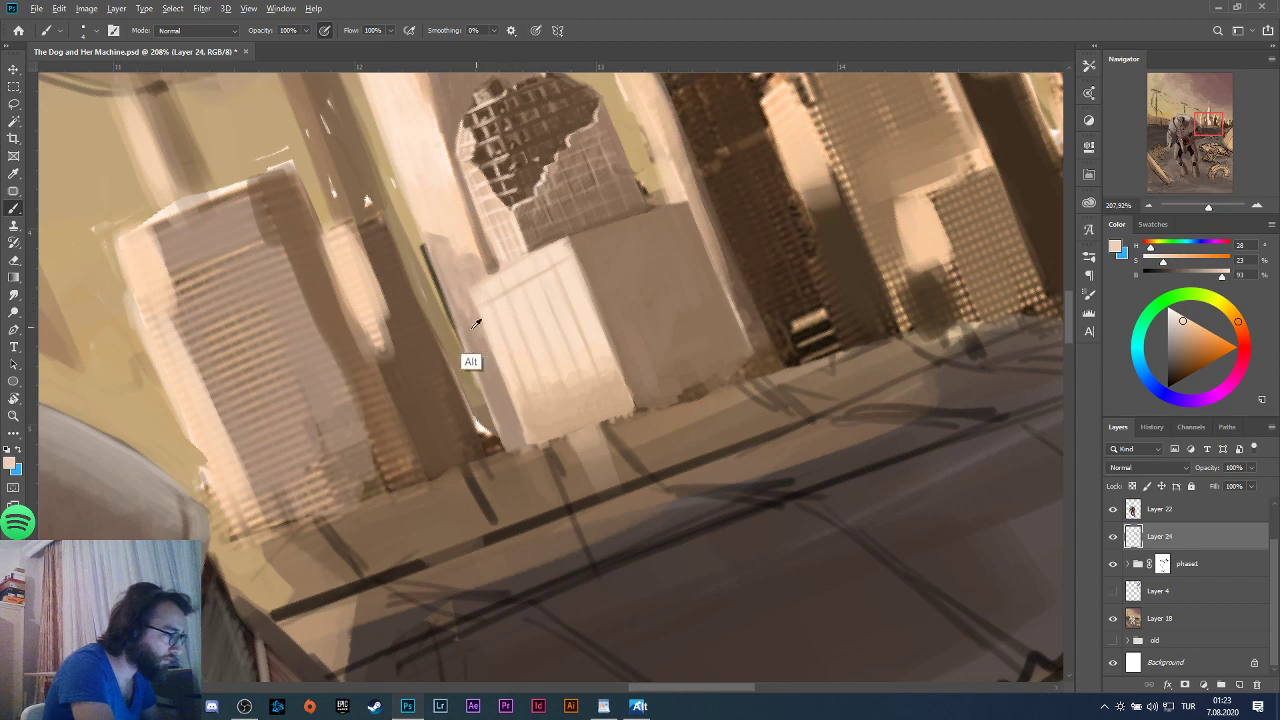
alt+click(566, 410)
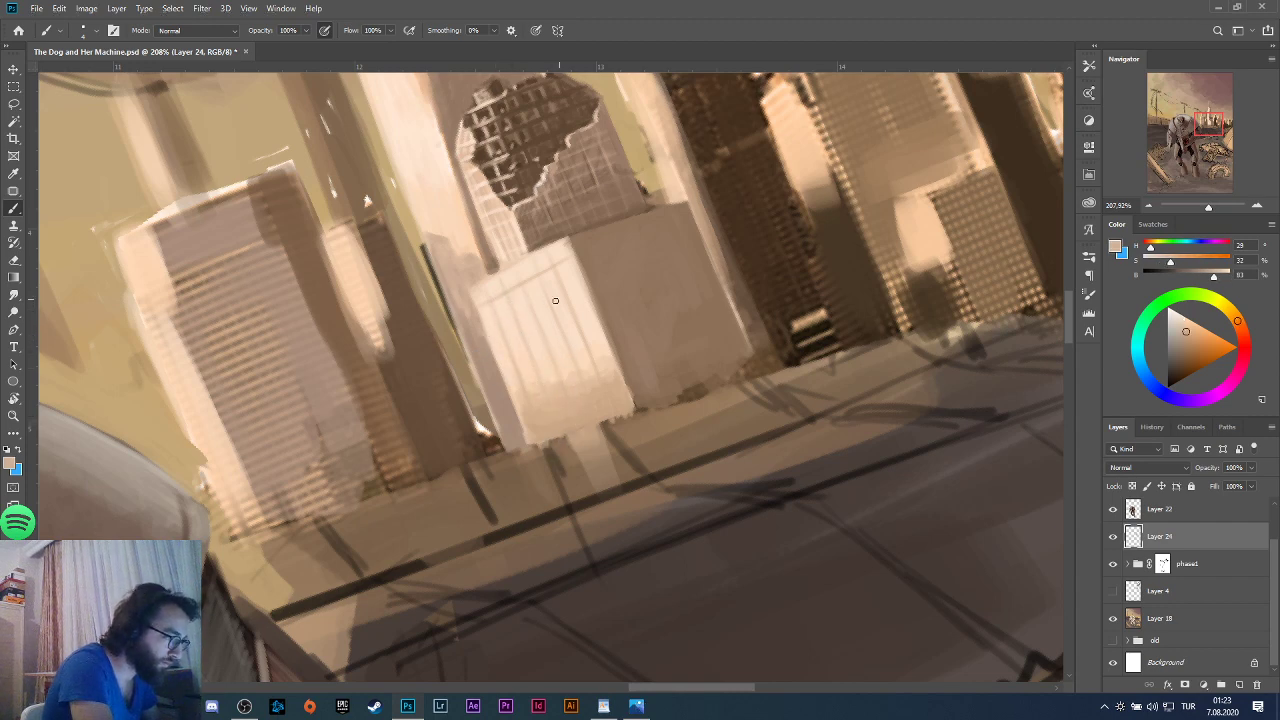
Restore all but the last undone brush stroke from the history and continue the horizontal tan lines across the block's light face.
key(ctrl+z)
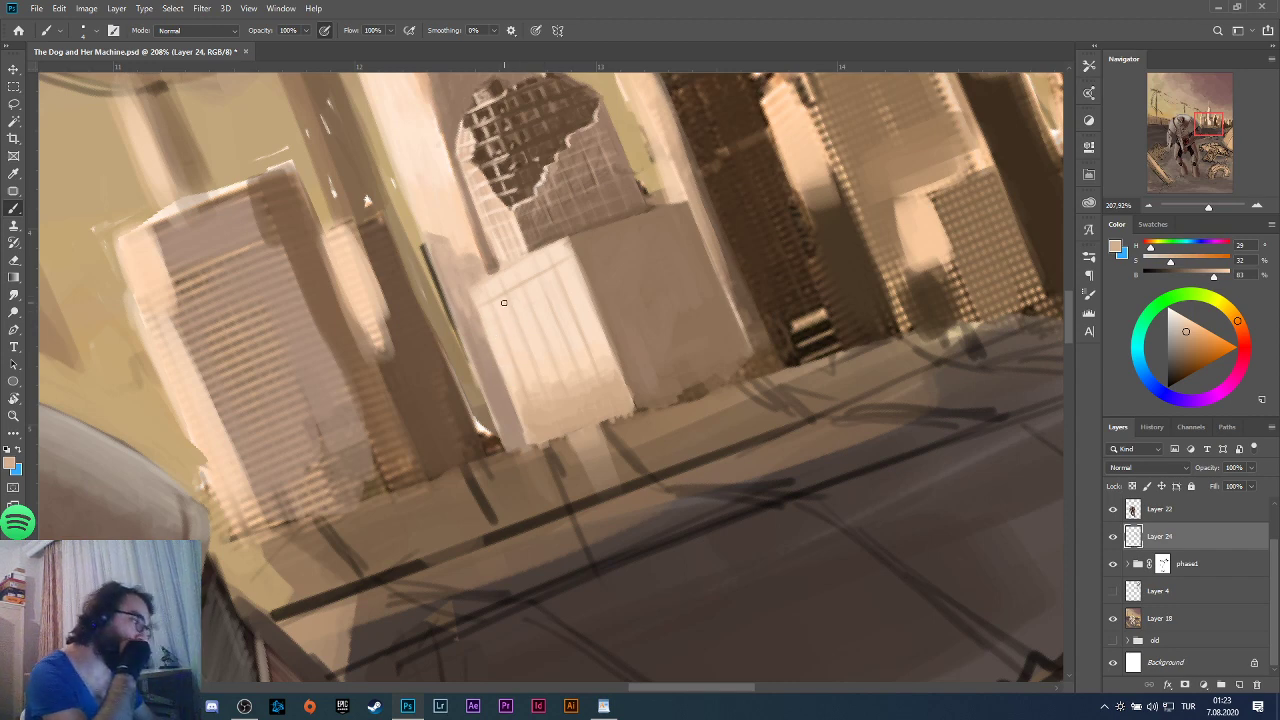
click(1152, 427)
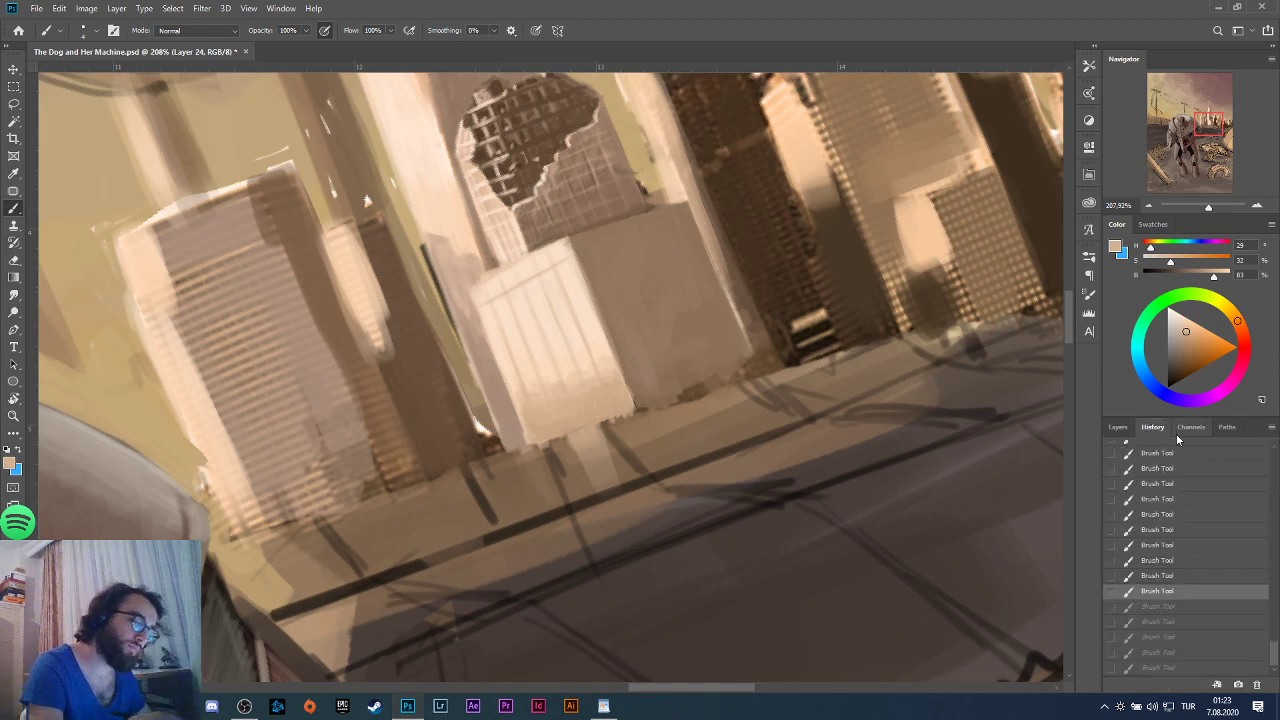
click(1175, 652)
click(1172, 666)
click(1172, 653)
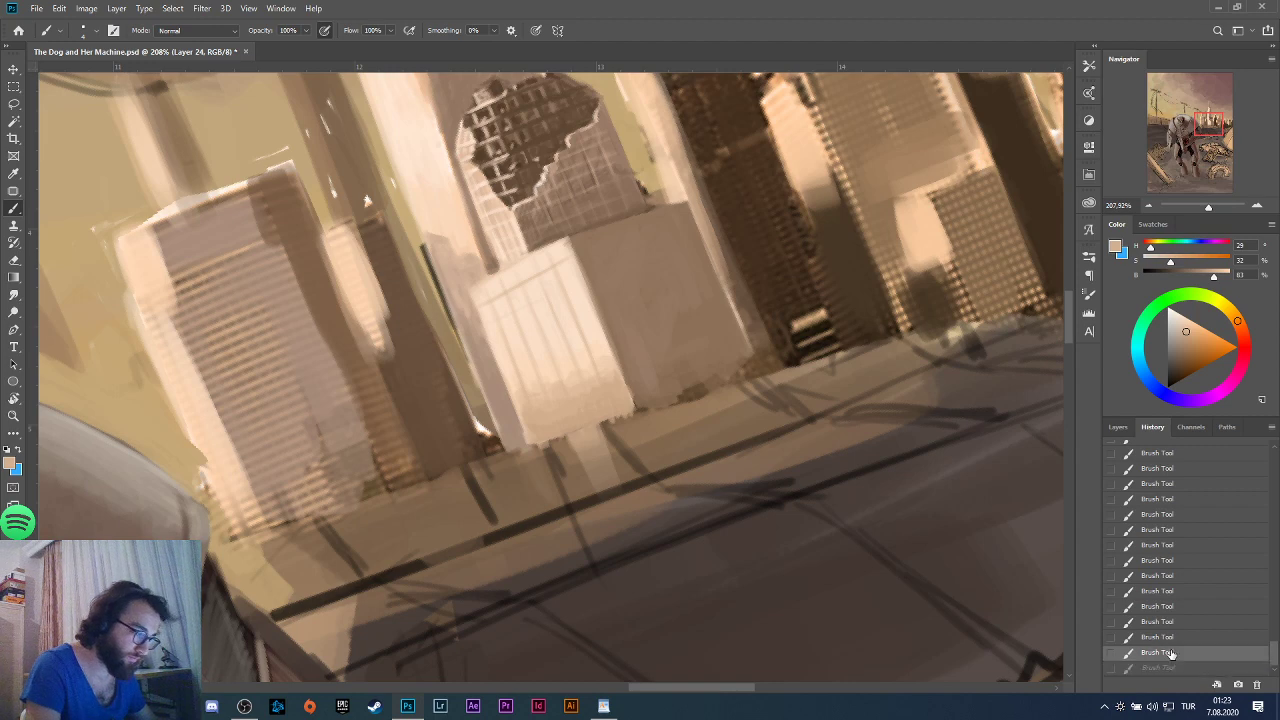
click(1118, 427)
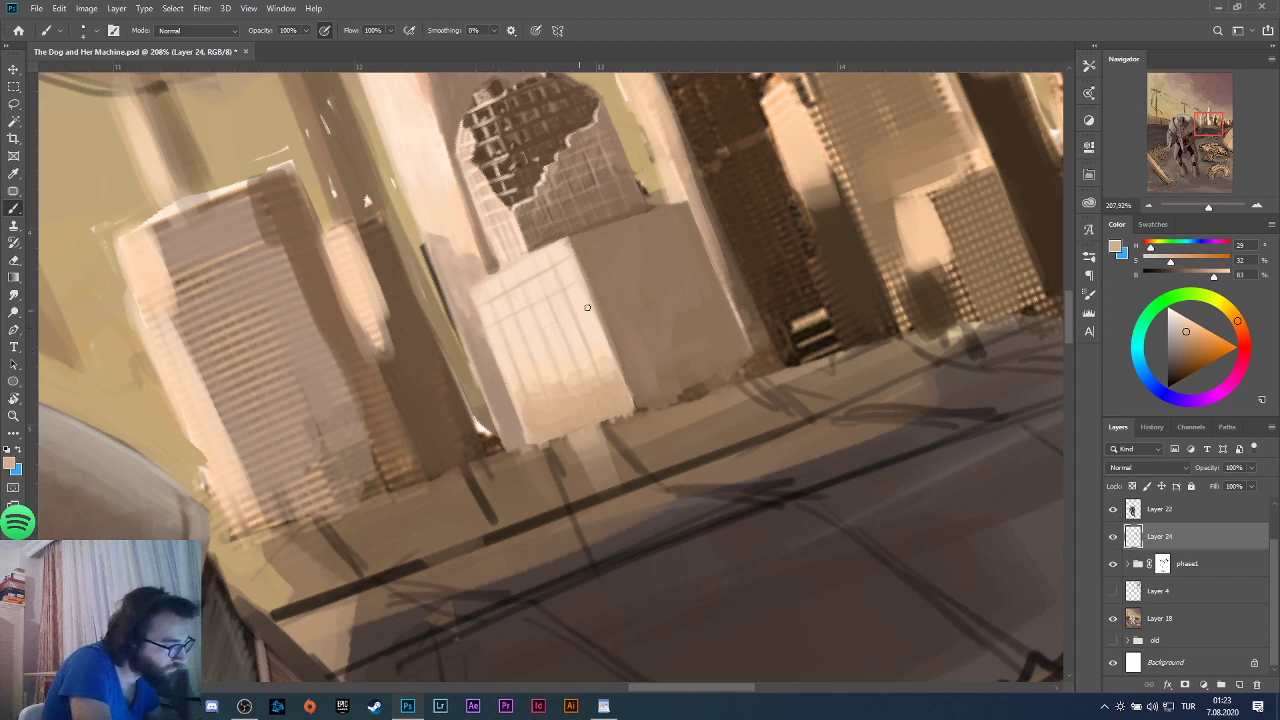
key(ctrl+z)
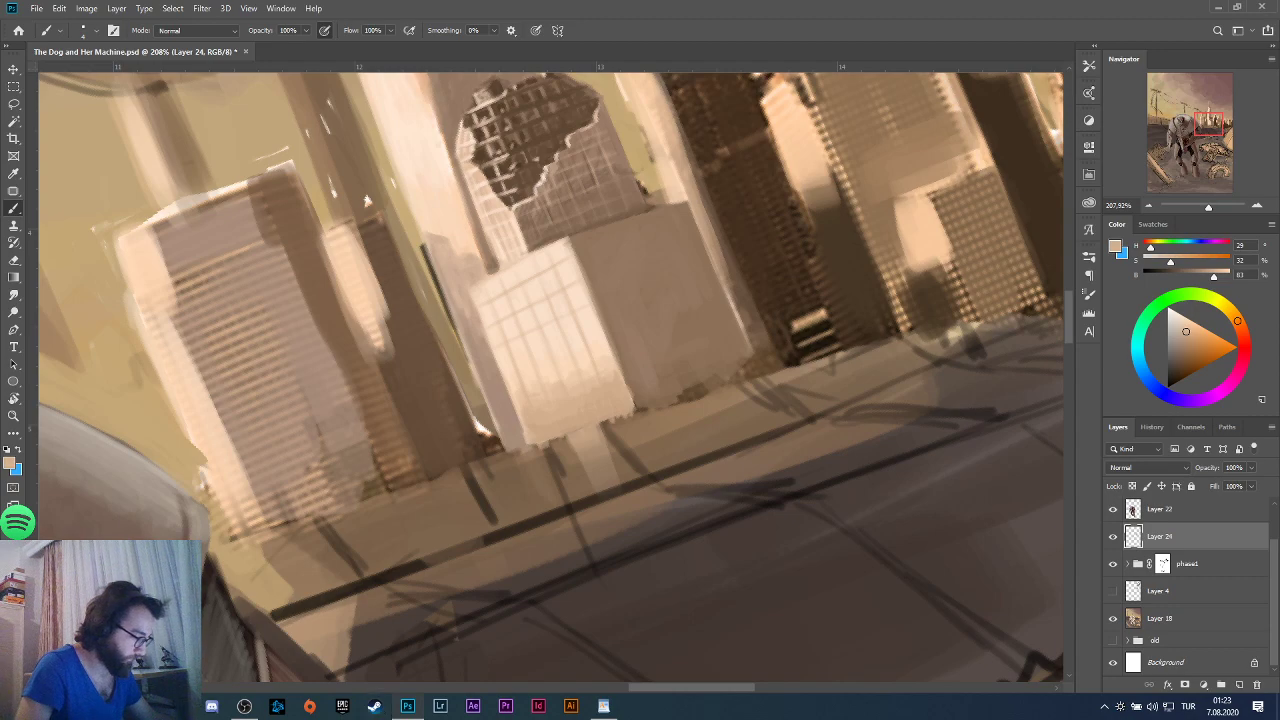
Switch to File Explorer, open the Snip folder inside OBS Streaming Tools on drive C, and launch Snip.exe.
click(378, 708)
click(565, 291)
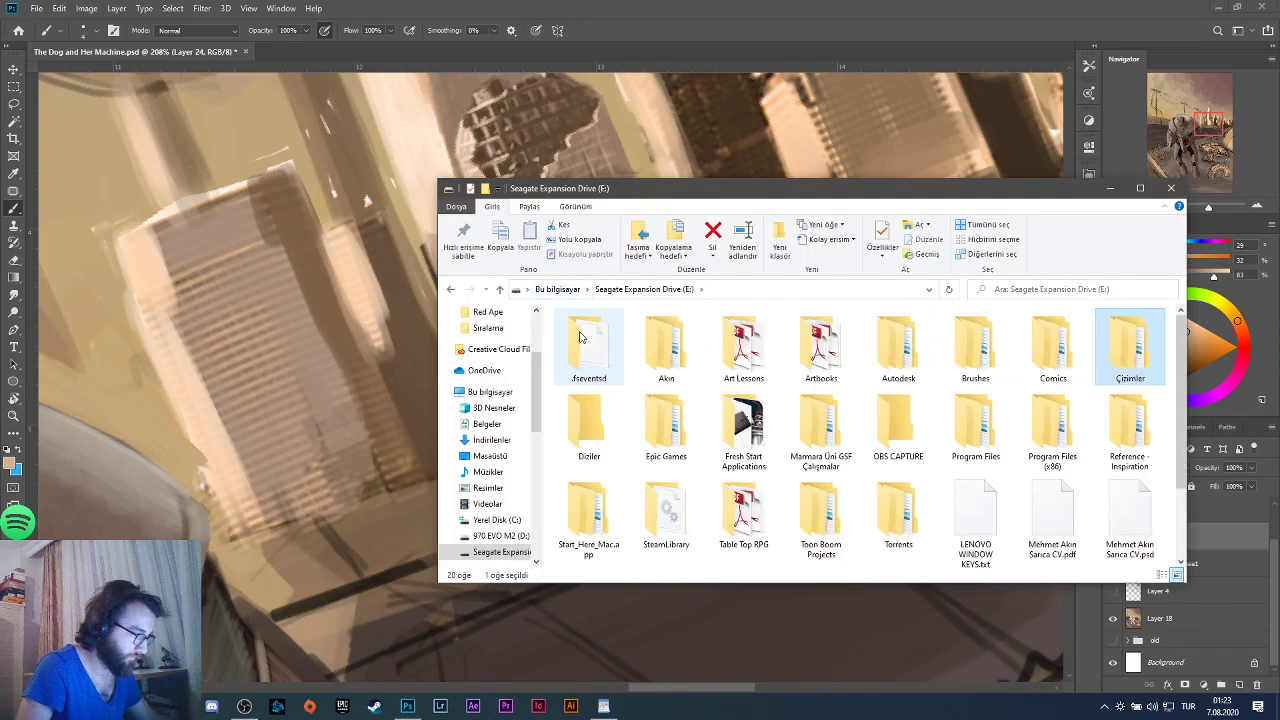
click(560, 290)
double_click(688, 478)
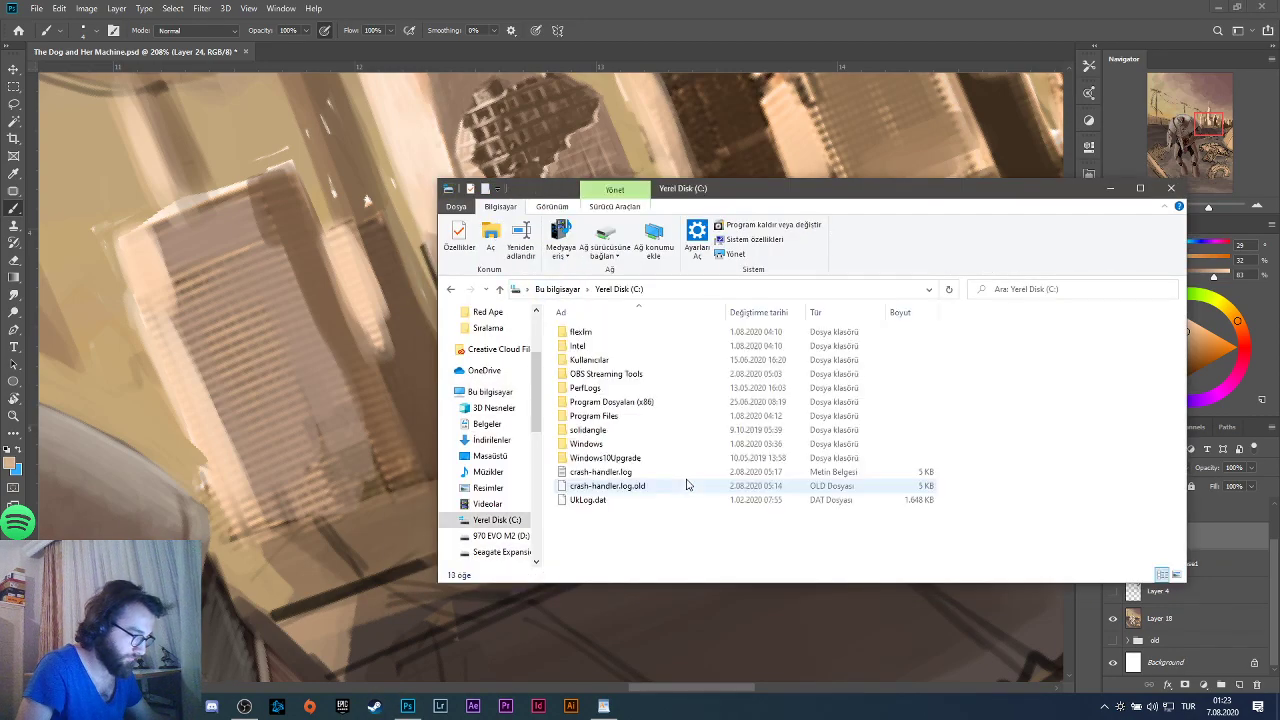
double_click(618, 372)
double_click(600, 346)
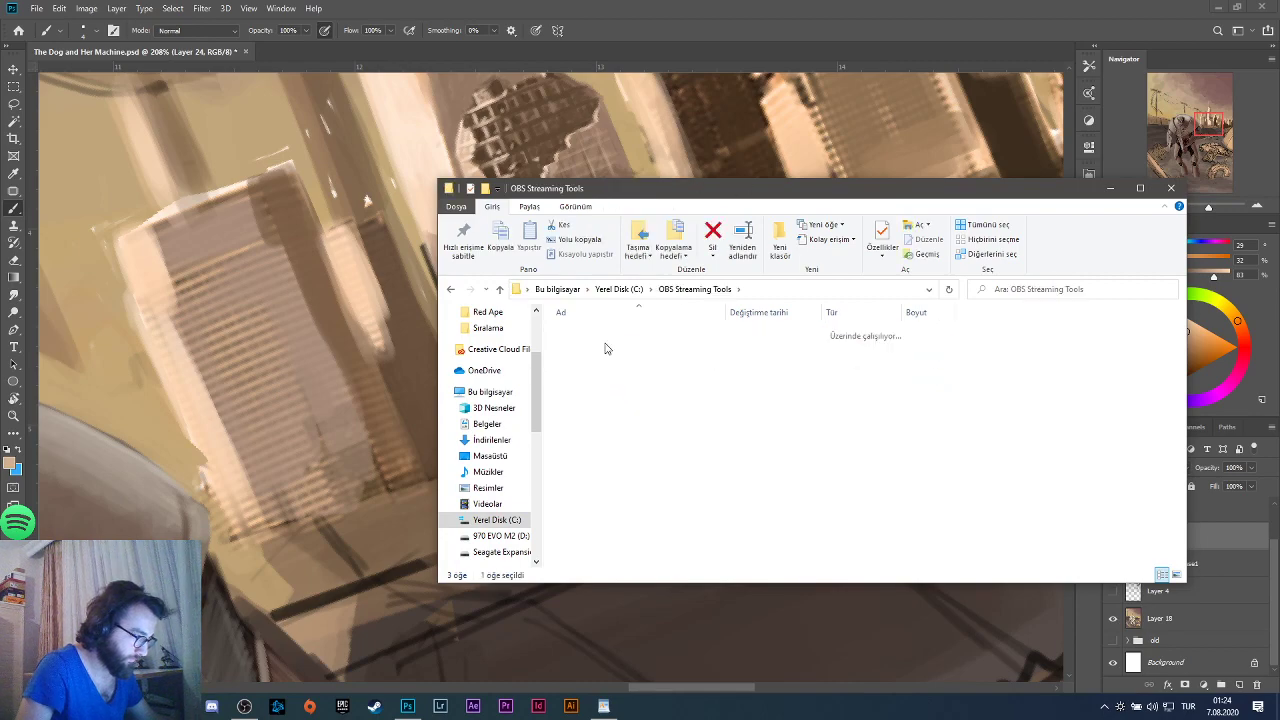
click(452, 292)
double_click(584, 335)
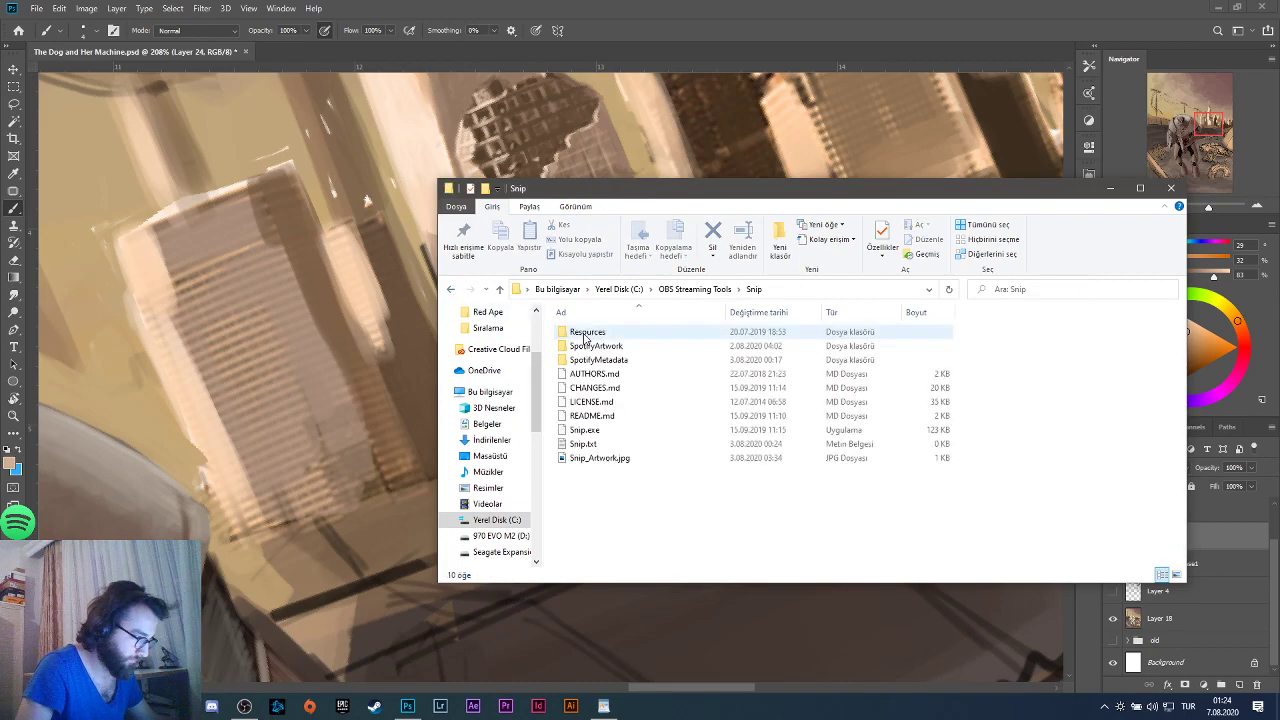
double_click(602, 430)
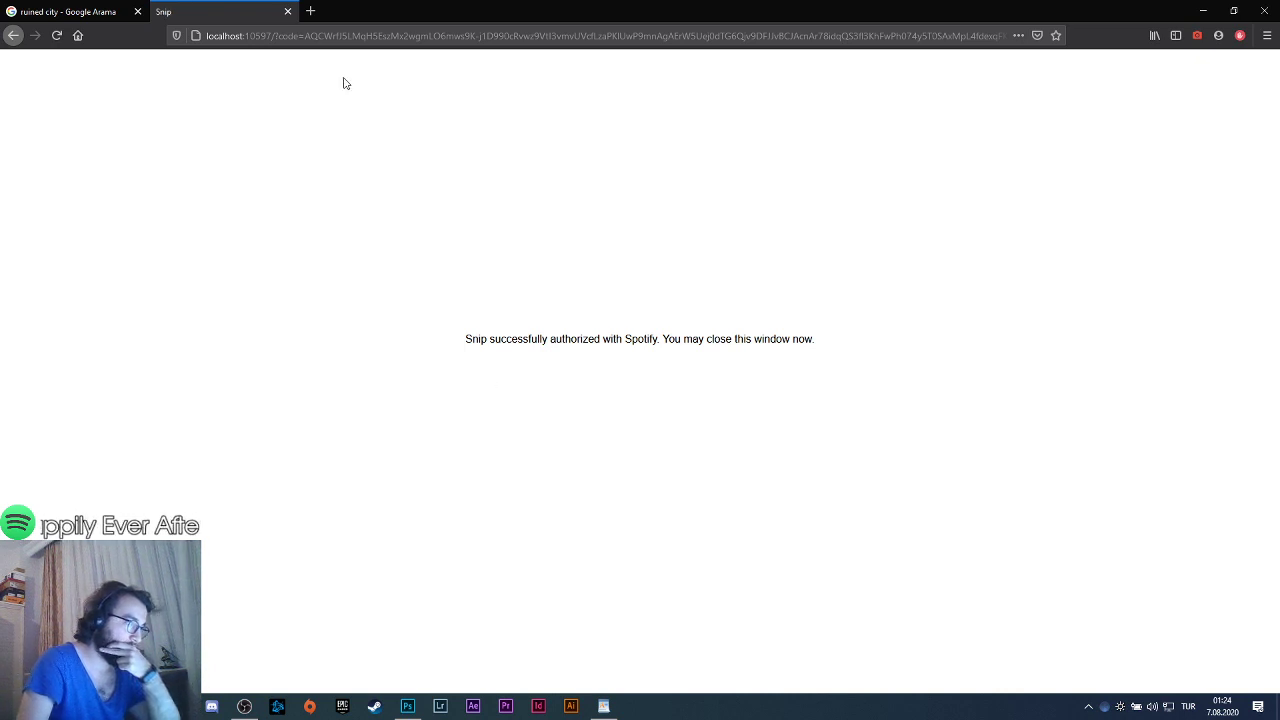
Close the Snip authorization page, minimize the browser, check the stream in OBS, and return to the painting in Photoshop.
click(287, 11)
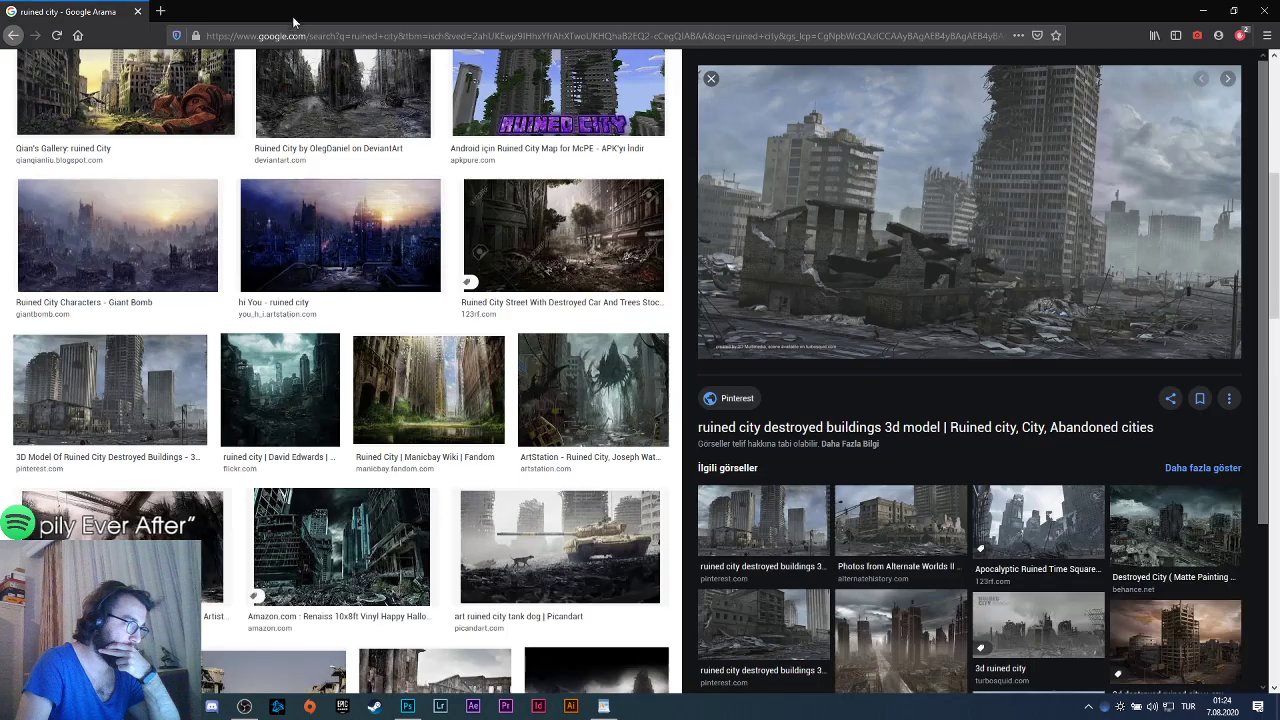
click(1203, 10)
click(243, 707)
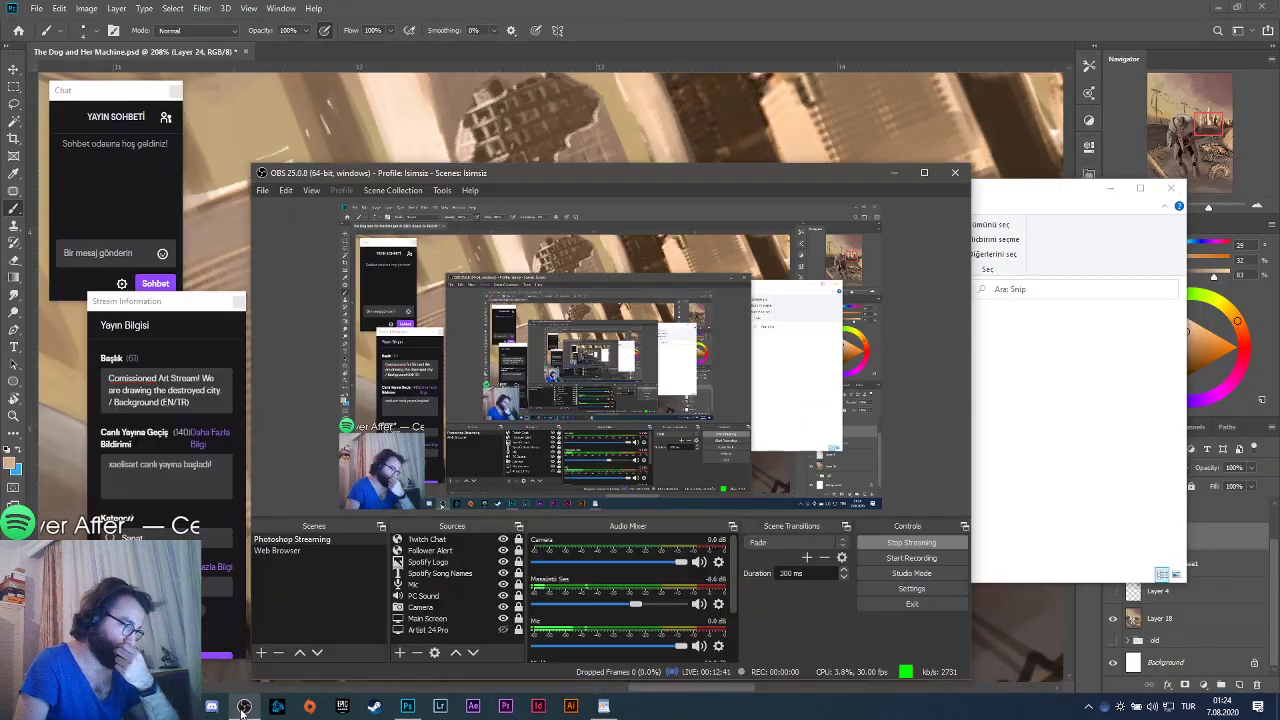
click(241, 710)
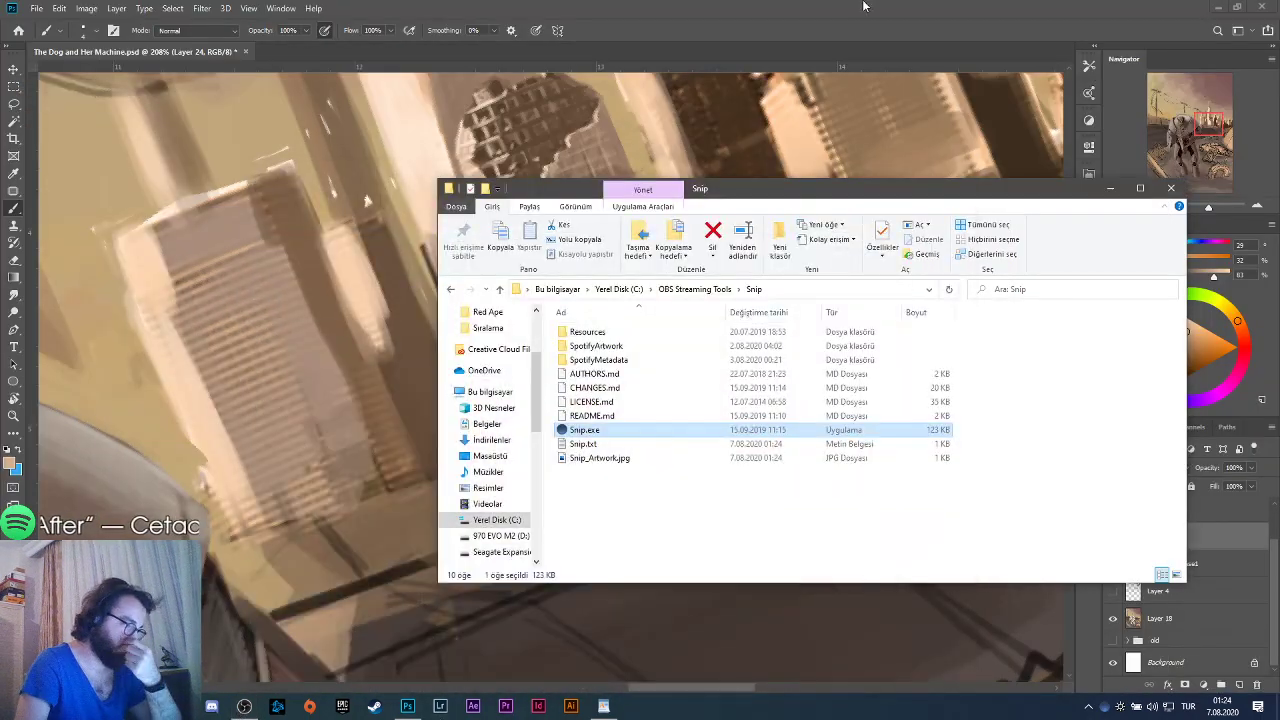
click(407, 706)
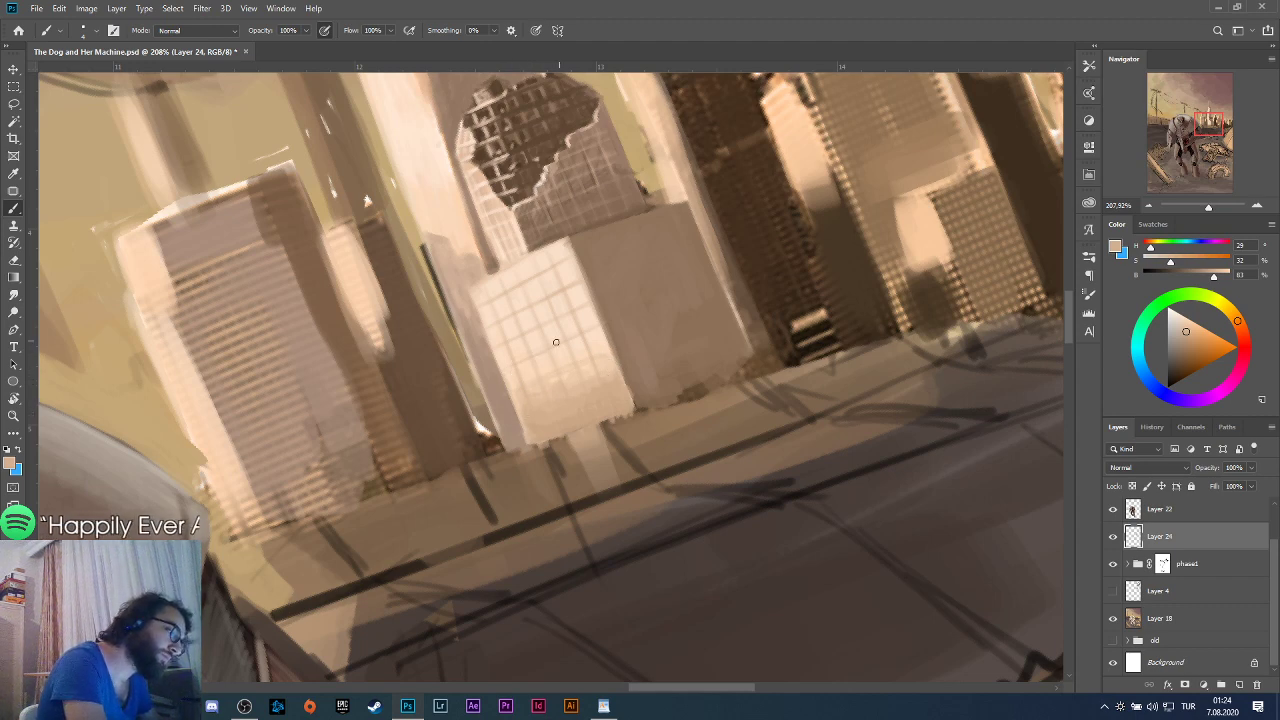
Extend the window grid down the block's light face, touch it up with sampled pale peach, and check it against the whole painting.
key(ctrl+shift+z)
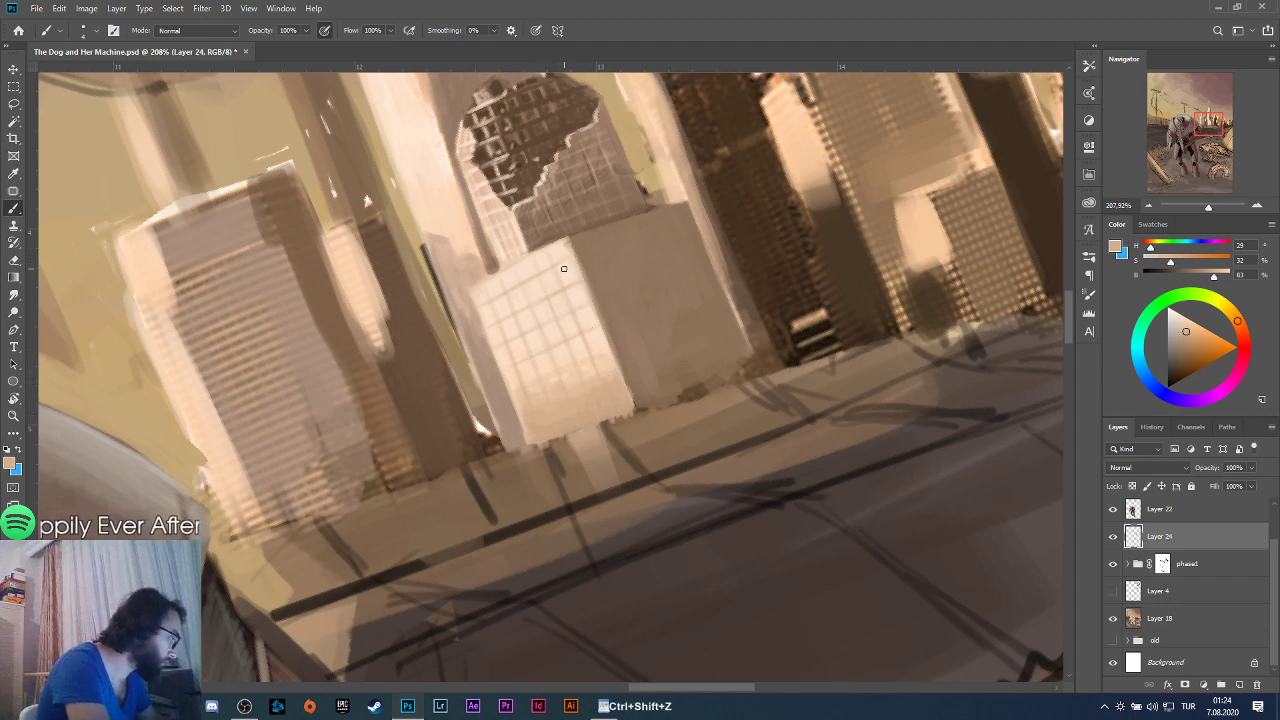
alt+click(593, 378)
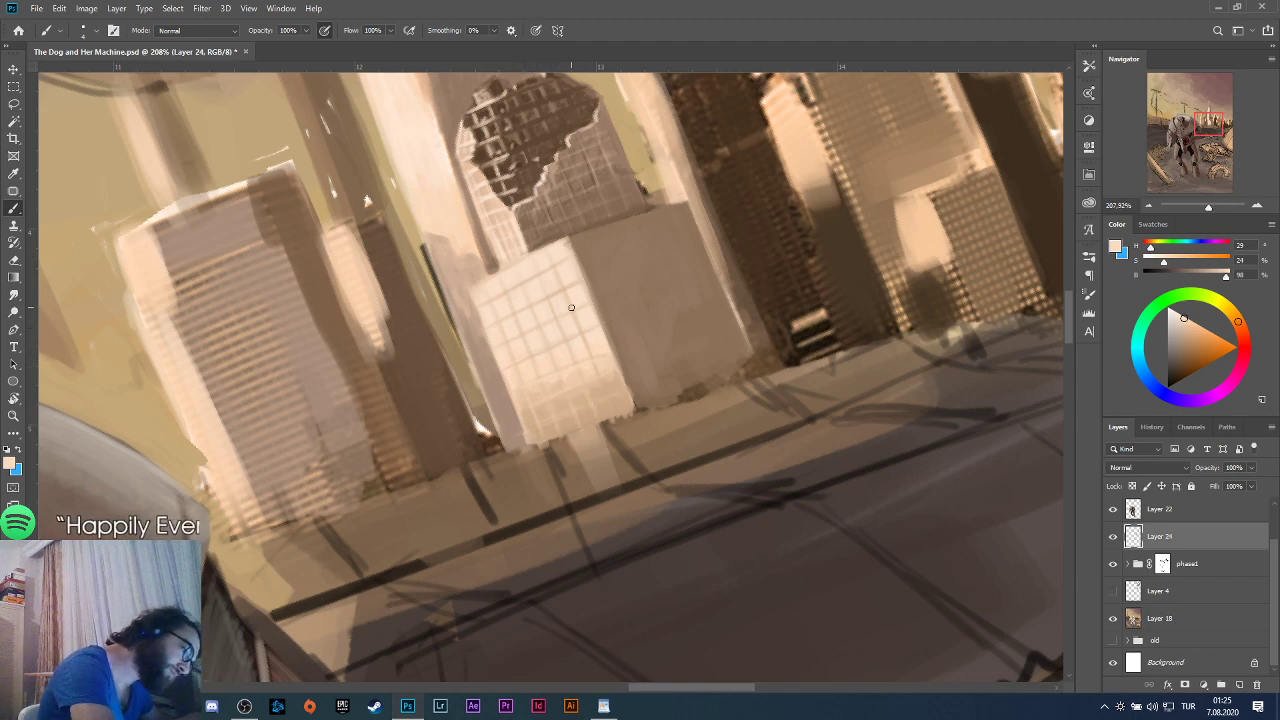
scroll(720, 424, down, 5)
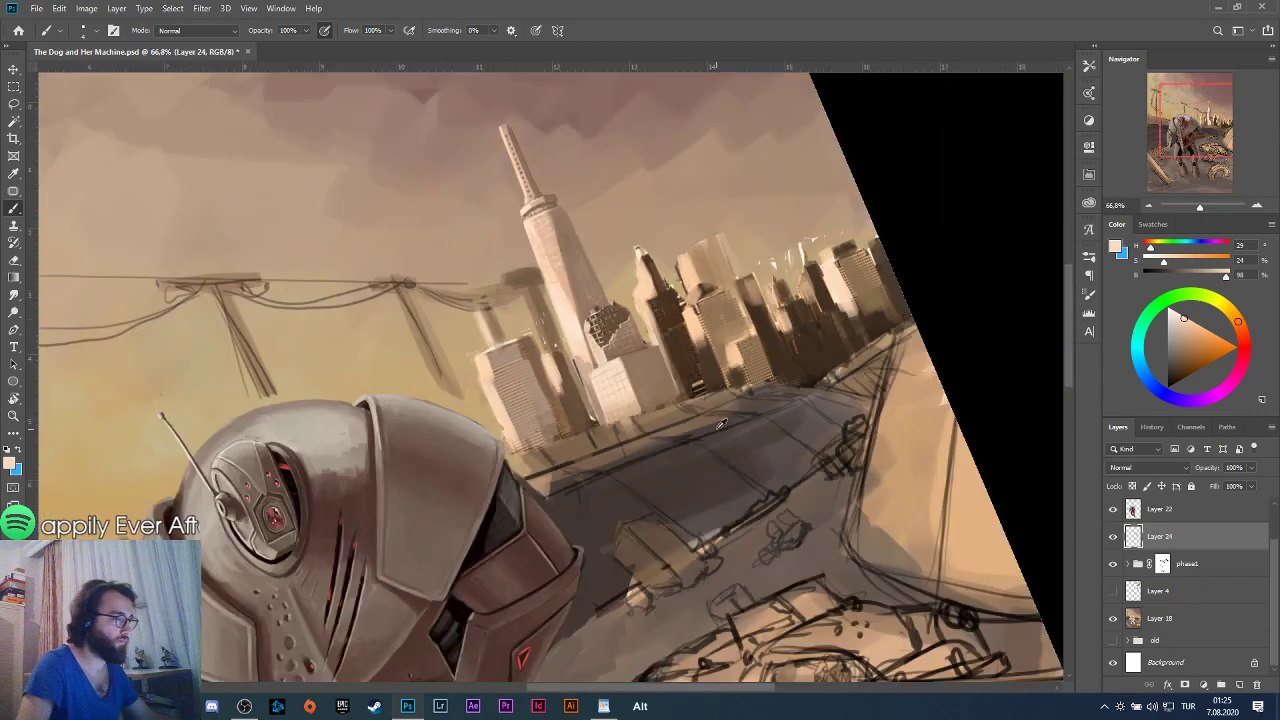
scroll(725, 420, down, 2)
scroll(662, 378, up, 5)
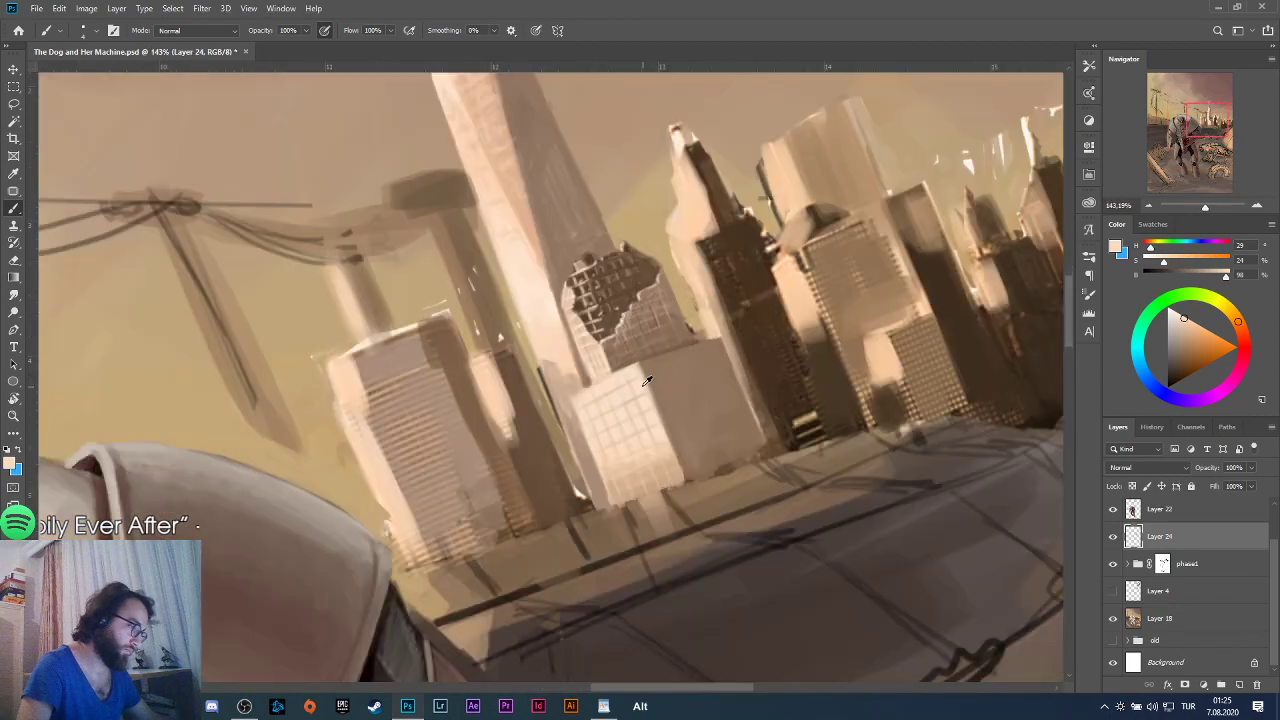
scroll(646, 380, up, 3)
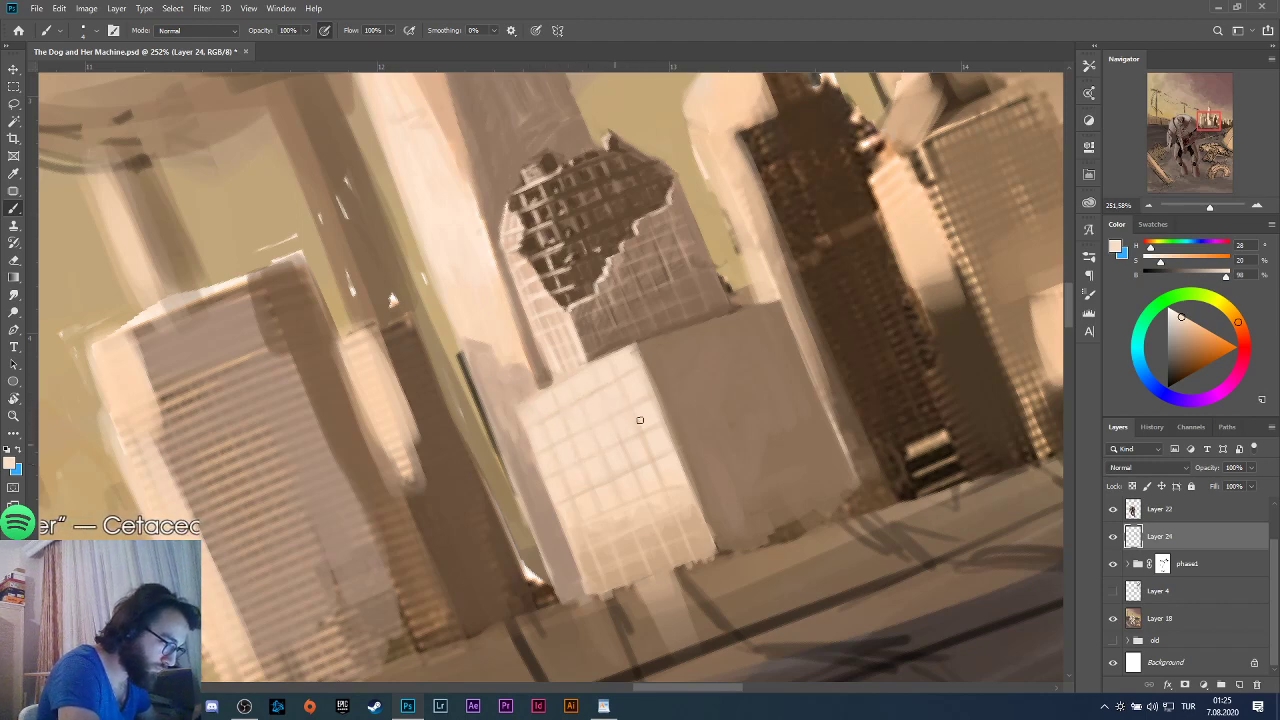
Sample tan from the block's lower light face and paint faint window marks inside the grid cells, checking them against the whole painting.
alt+click(610, 545)
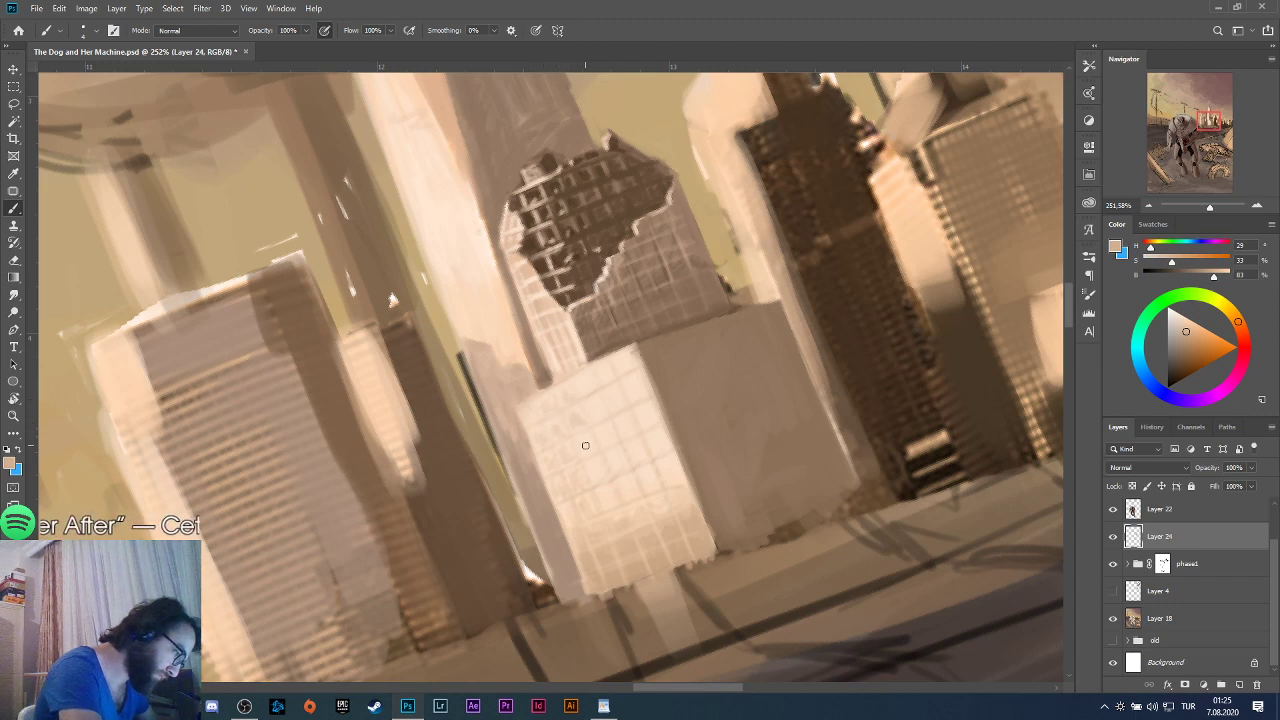
scroll(620, 437, down, 5)
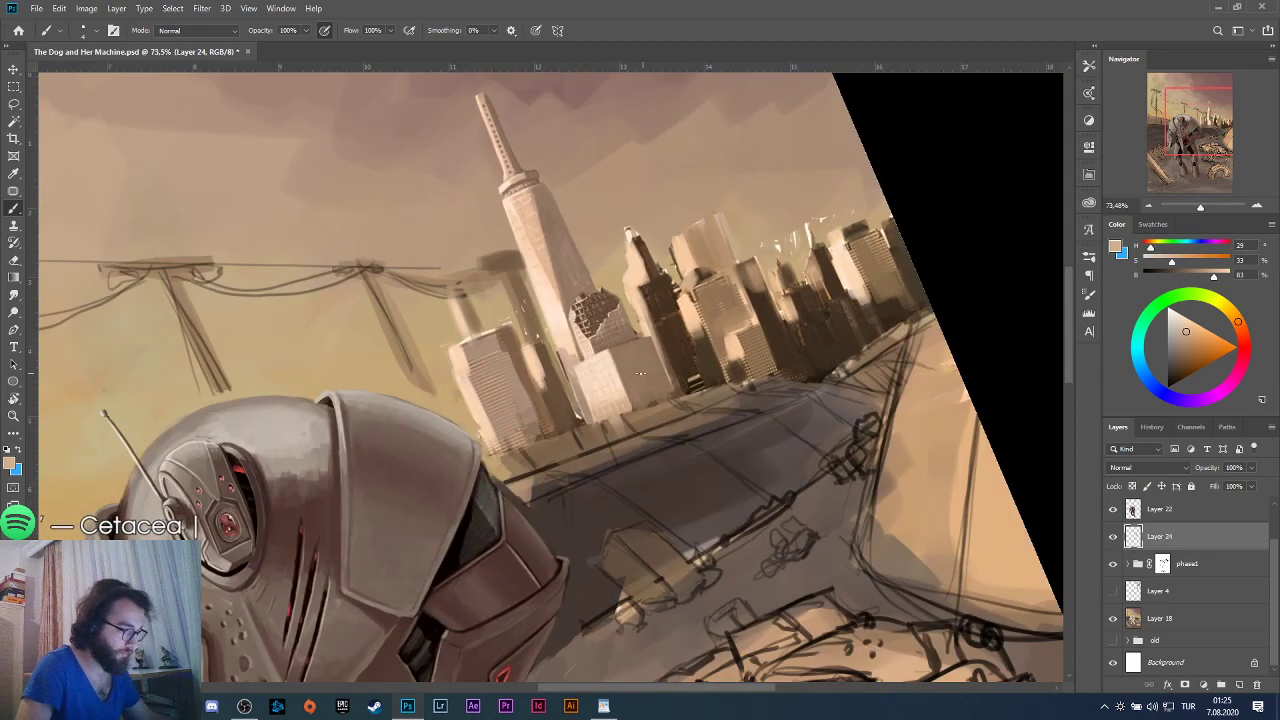
scroll(607, 389, up, 5)
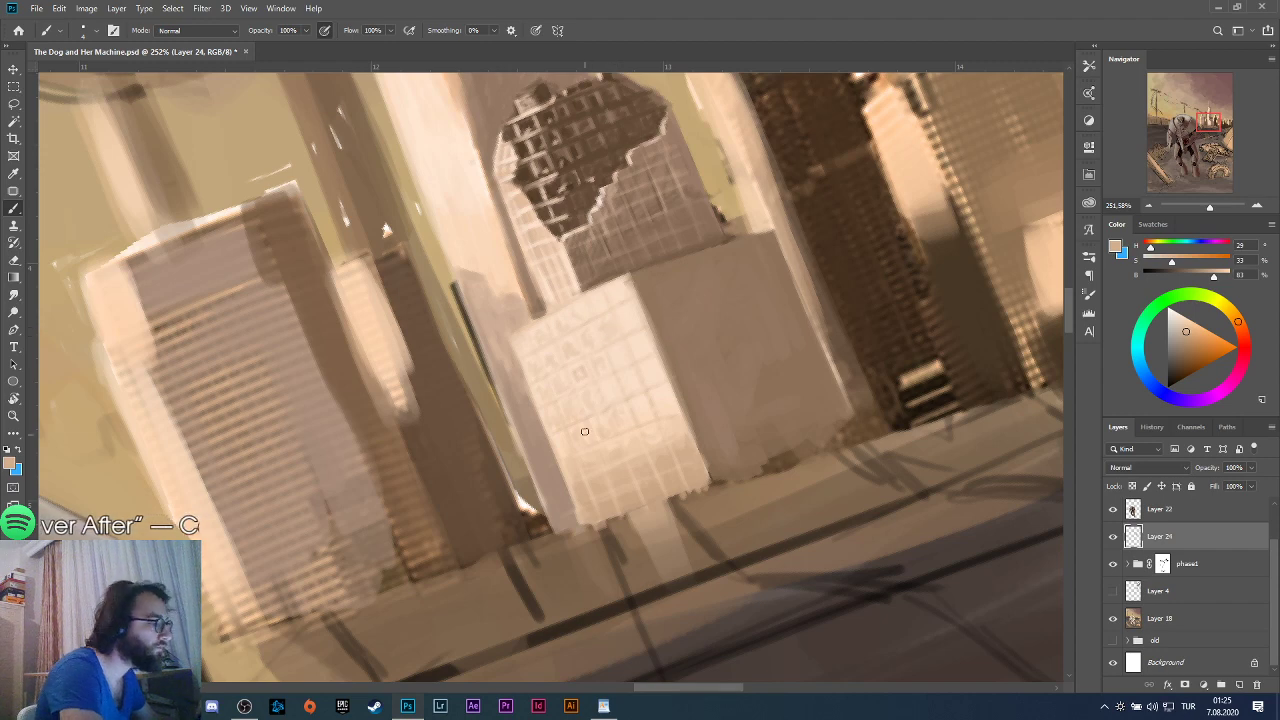
Sample dark brown from the ruined building and paint broken windows in the top three rows of the block's light face.
alt+click(557, 246)
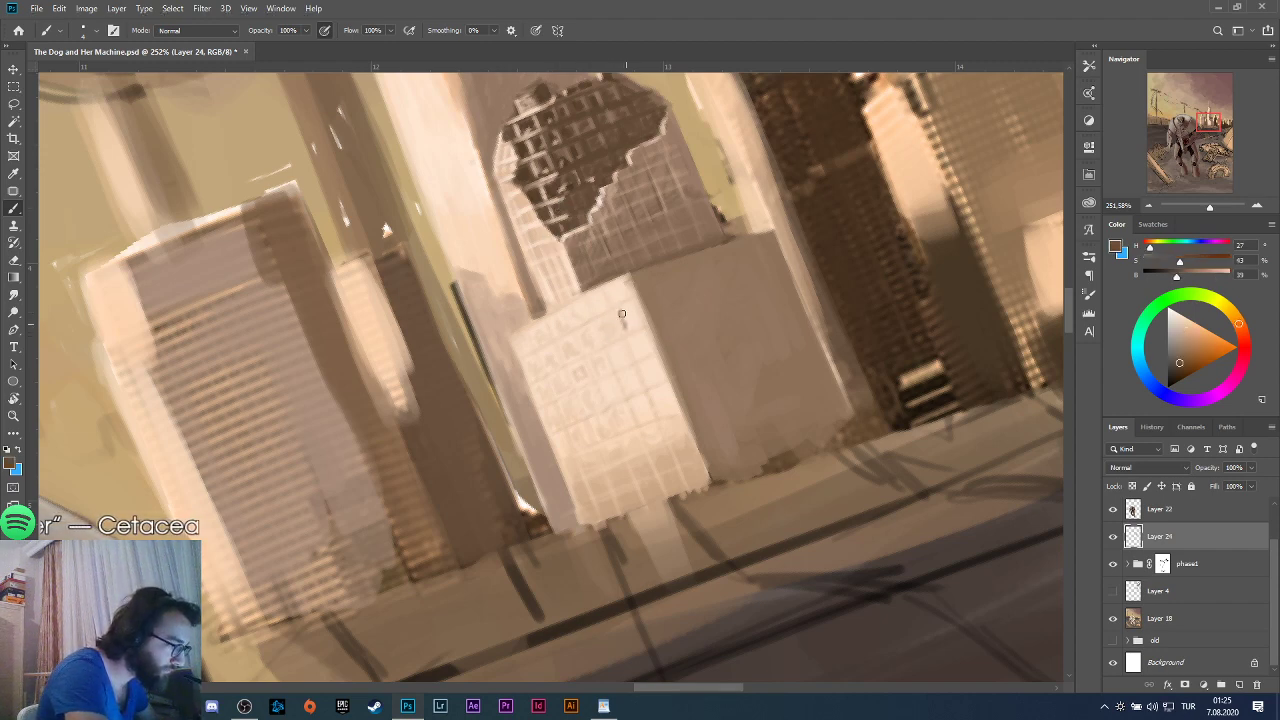
mouse_move(621, 320)
mouse_down()
mouse_move(662, 299)
mouse_move(627, 243)
mouse_move(623, 322)
mouse_move(590, 335)
mouse_up()
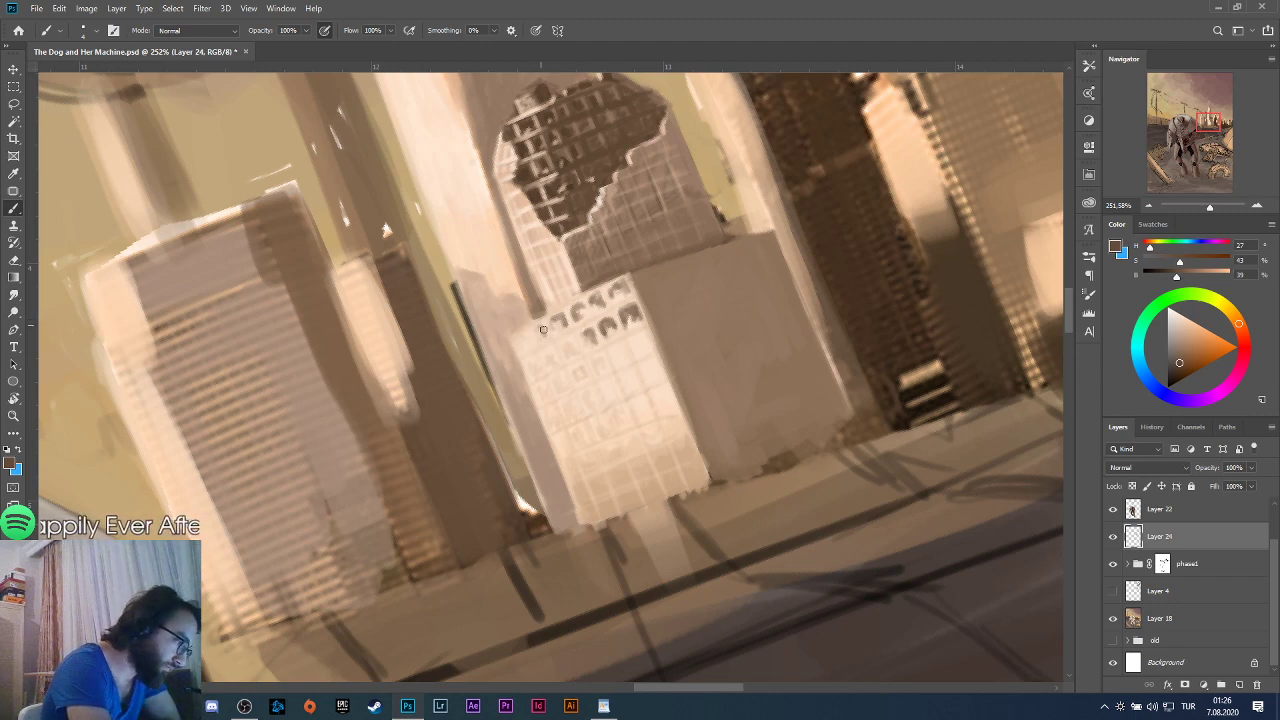
mouse_move(544, 335)
mouse_down()
mouse_move(533, 360)
mouse_move(522, 346)
mouse_move(546, 357)
mouse_up()
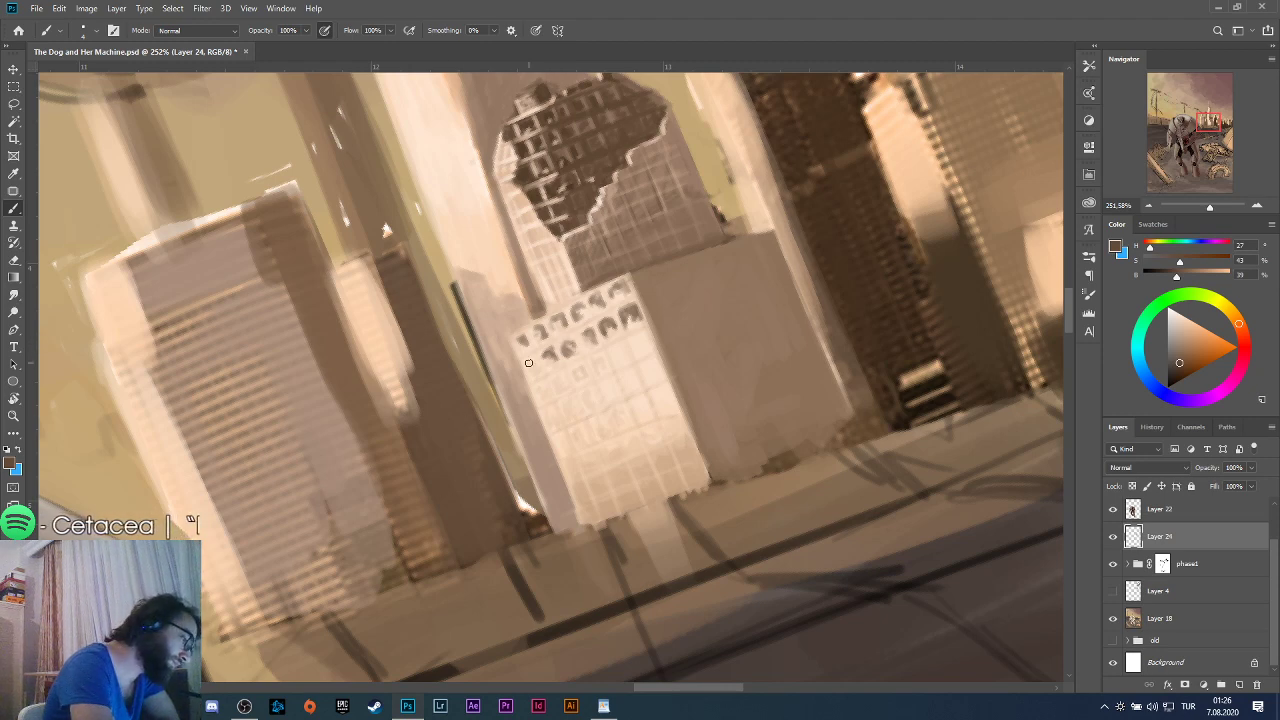
mouse_move(528, 363)
mouse_down()
mouse_move(548, 452)
mouse_move(606, 442)
mouse_move(579, 365)
mouse_move(586, 375)
mouse_move(538, 394)
mouse_up()
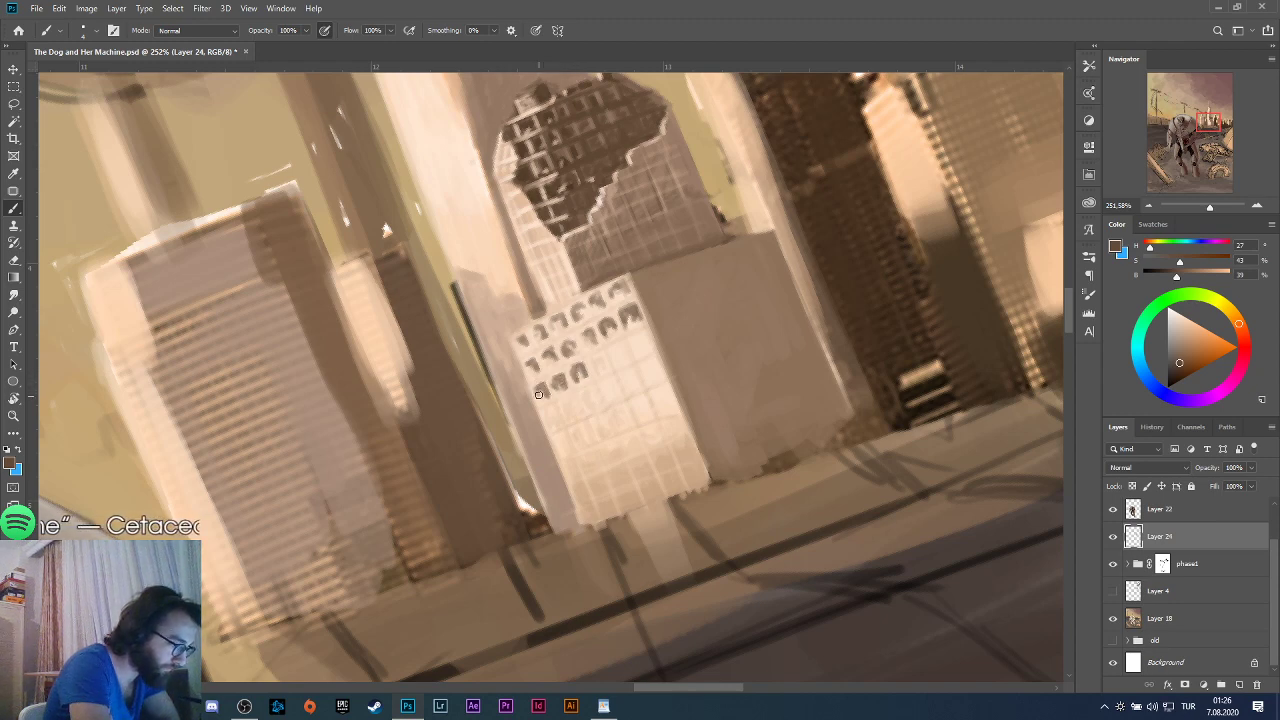
mouse_move(598, 361)
mouse_down()
mouse_move(669, 319)
mouse_move(642, 347)
mouse_up()
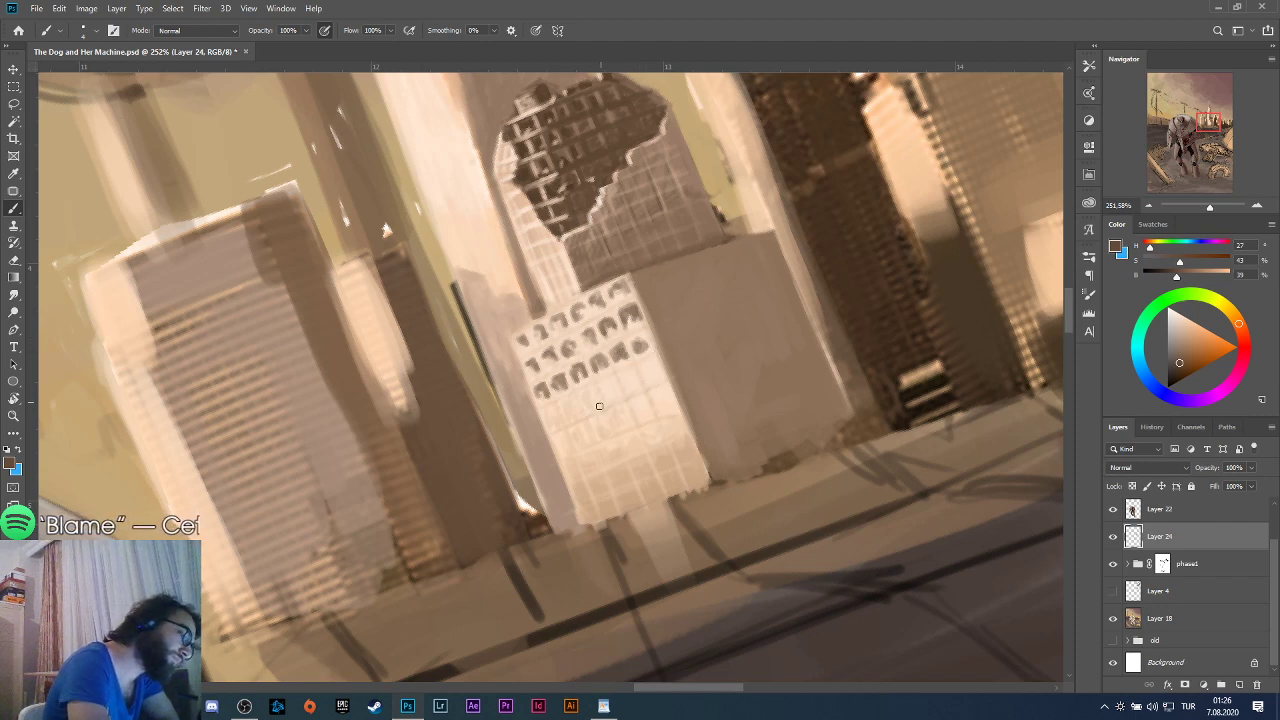
Paint the fourth row of dark brown broken windows on the block's light face and the first three windows of the fifth row.
mouse_move(613, 380)
mouse_down()
mouse_move(606, 395)
mouse_move(636, 386)
mouse_up()
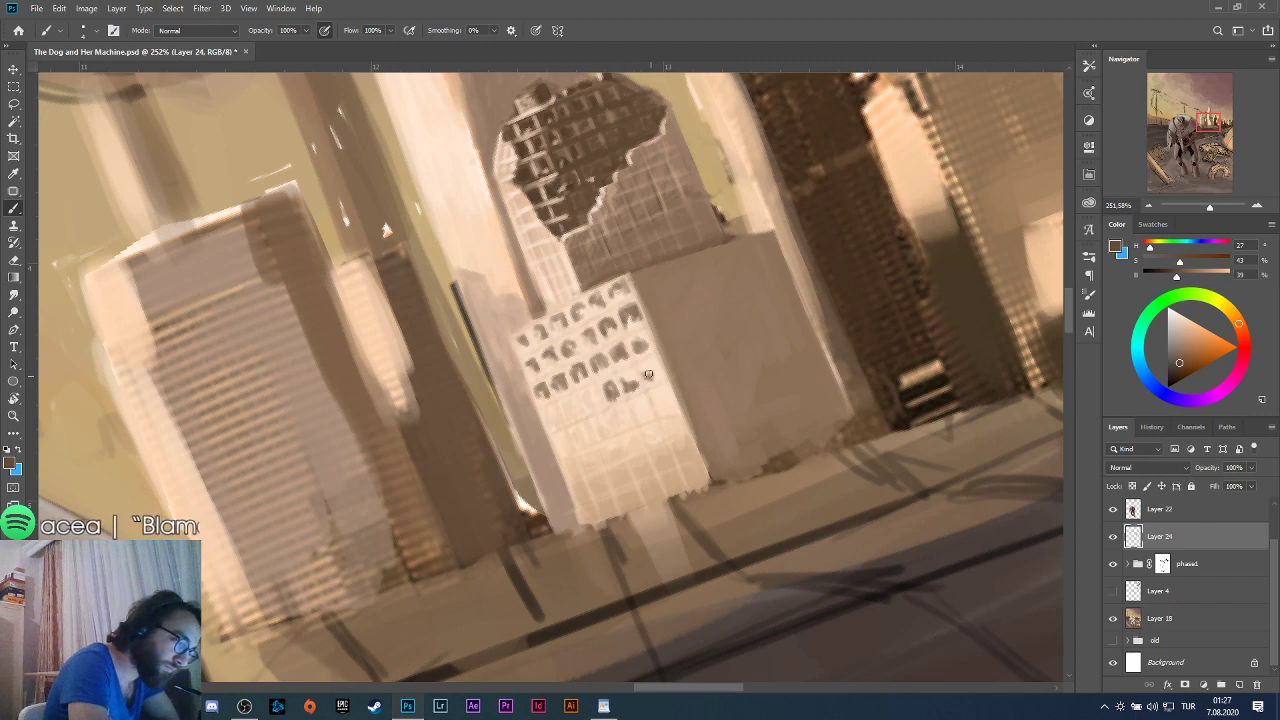
drag(648, 374, 660, 375)
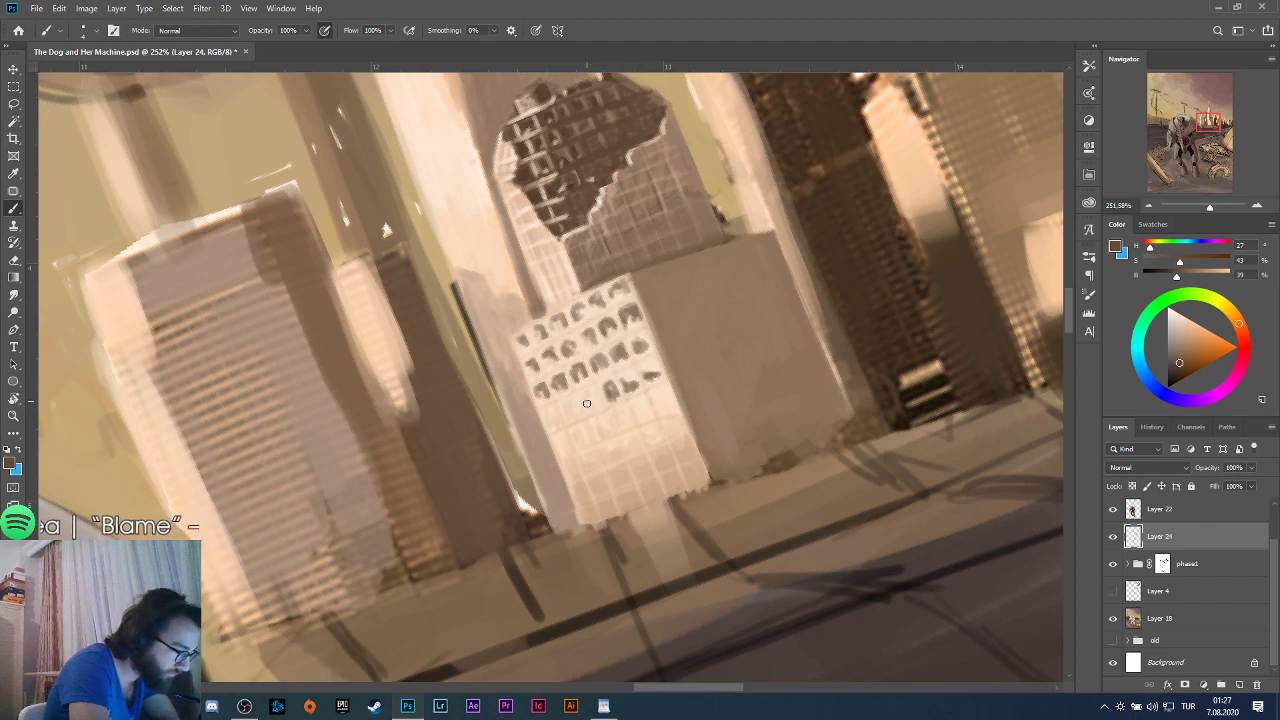
click(588, 395)
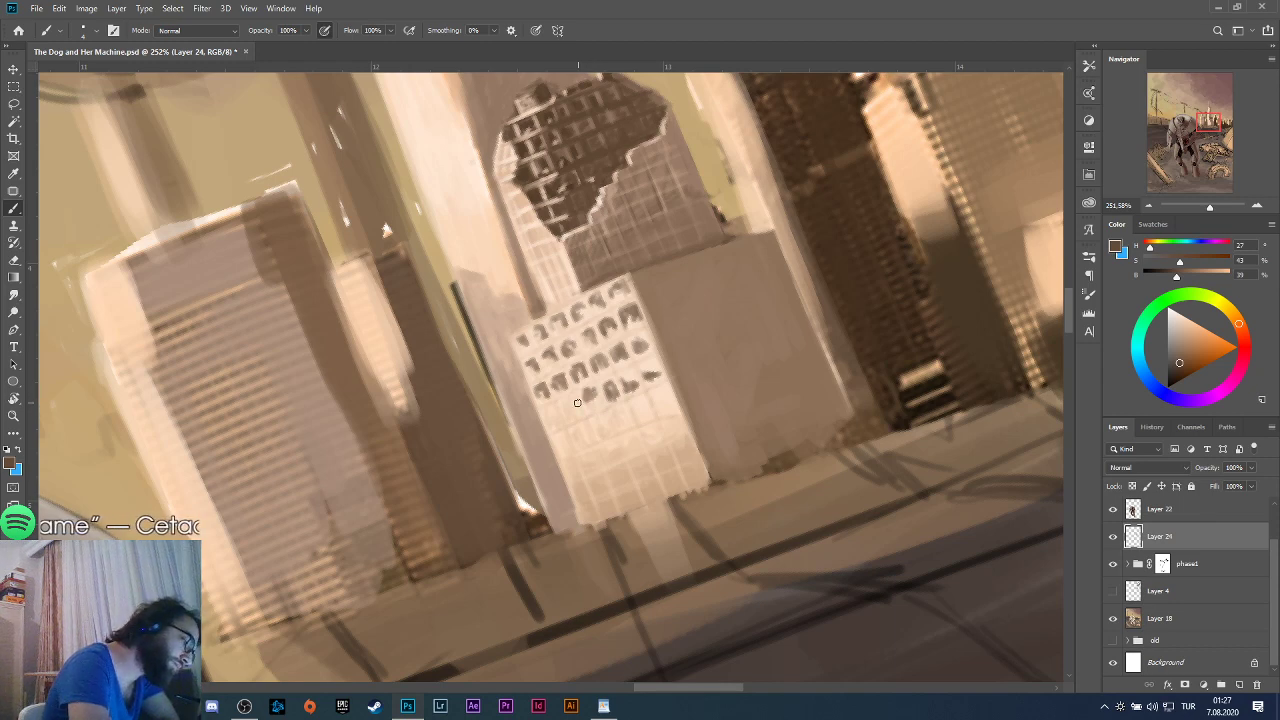
drag(567, 401, 568, 406)
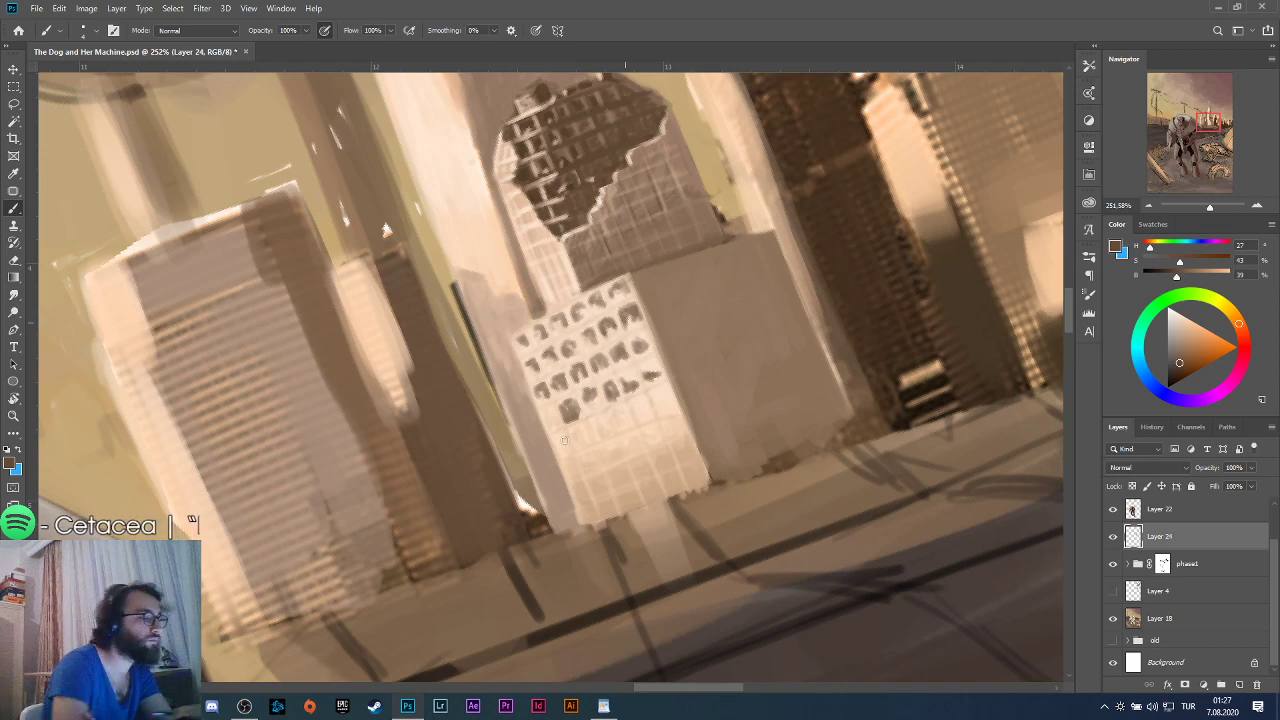
drag(549, 410, 551, 418)
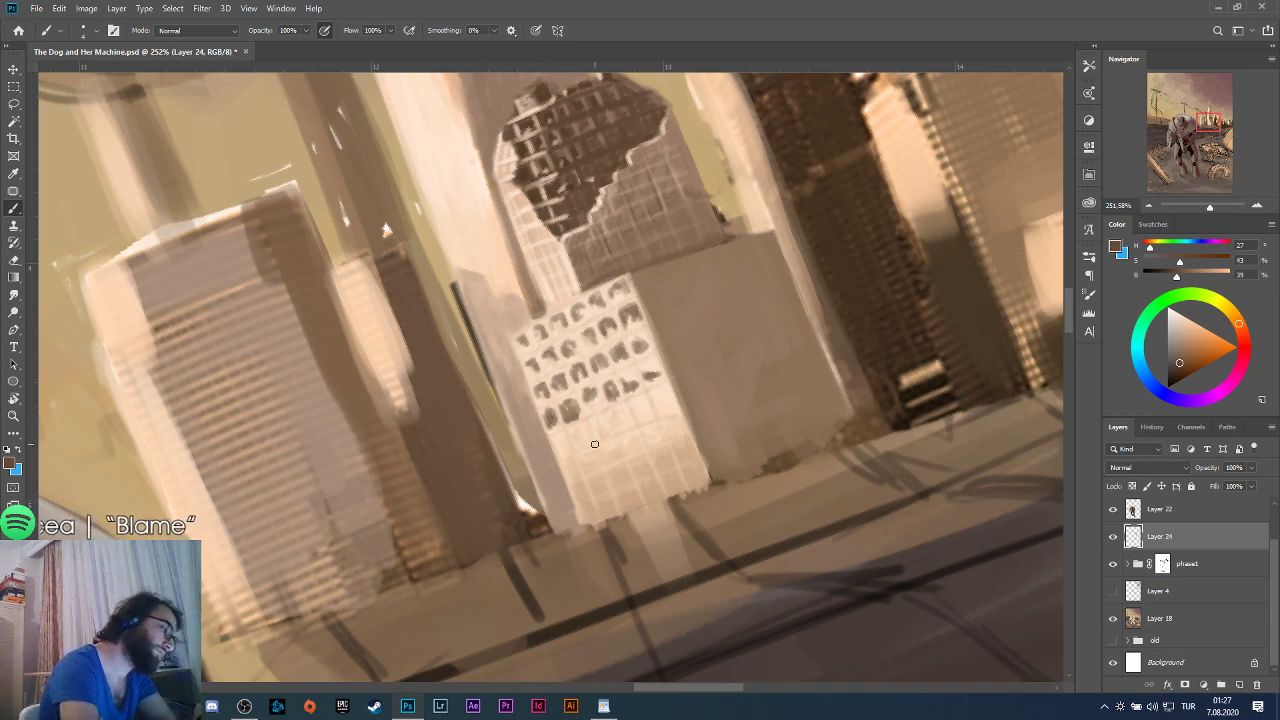
mouse_move(594, 424)
mouse_down()
mouse_move(604, 430)
mouse_move(560, 440)
mouse_up()
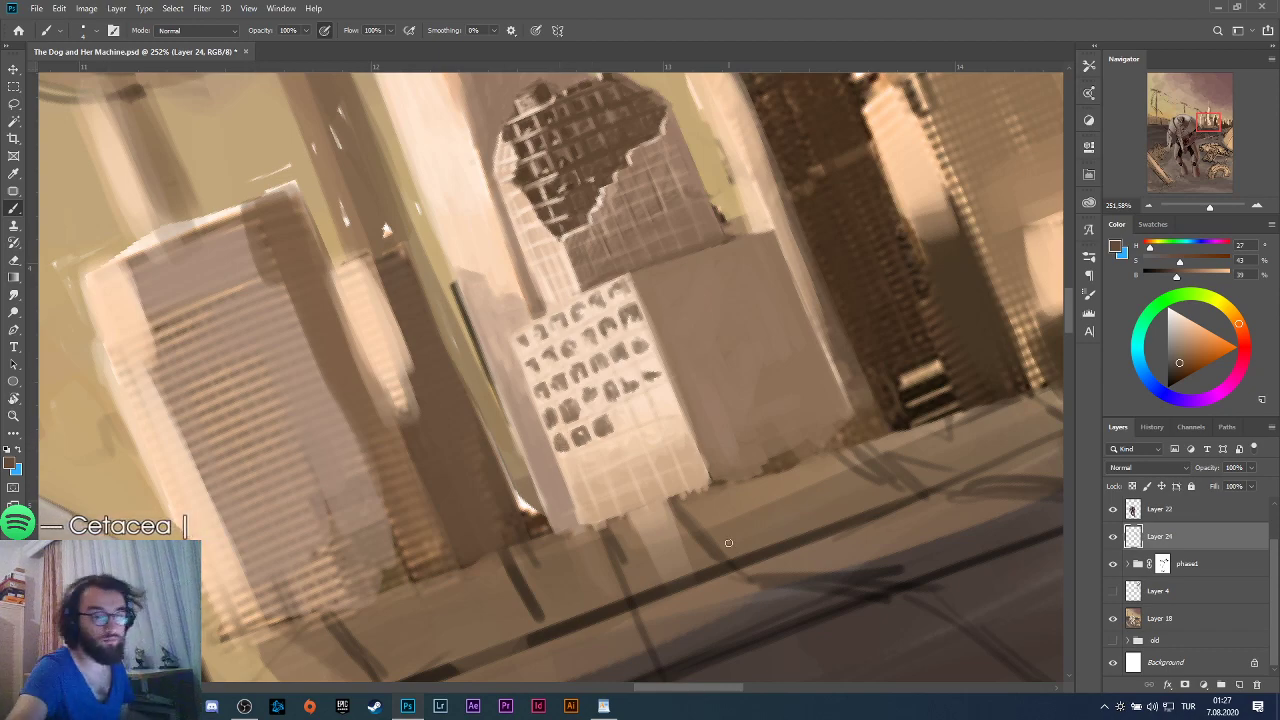
Reset the canvas rotation to 0° and check the windowed block against the whole painting.
key(r)
key(Escape)
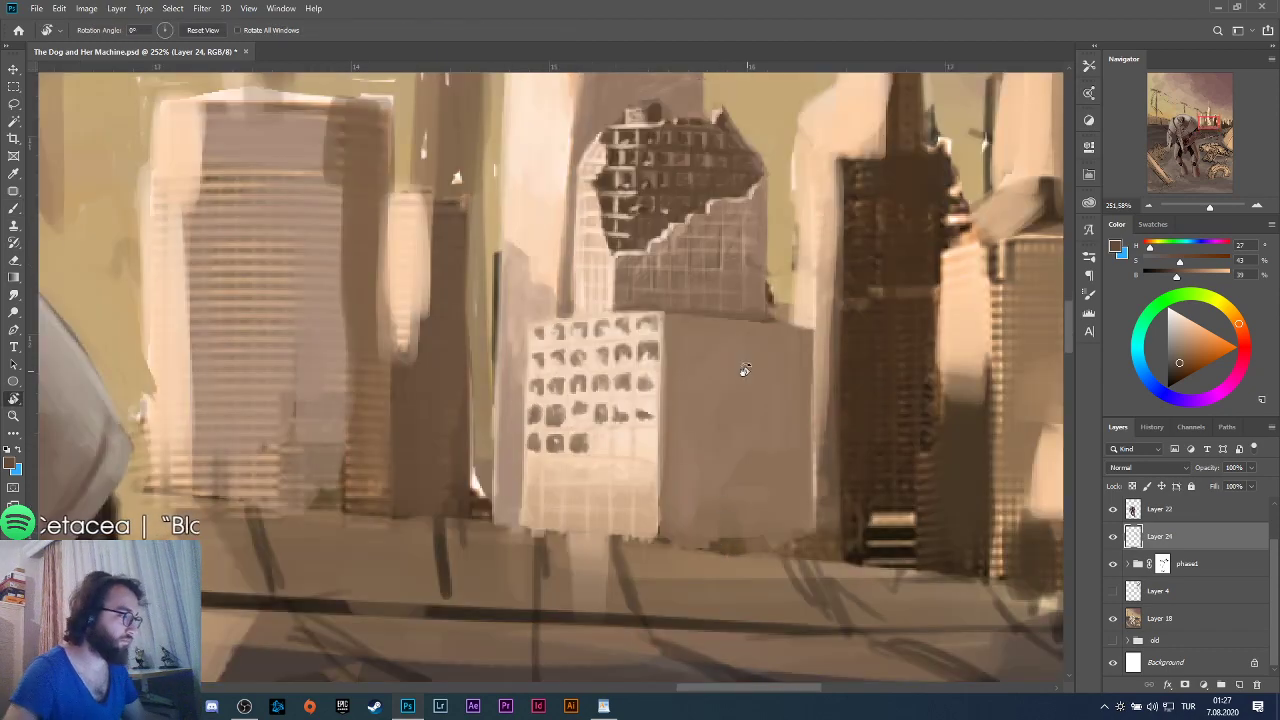
alt+scroll(740, 370, down, 5)
alt+scroll(628, 409, down, 2)
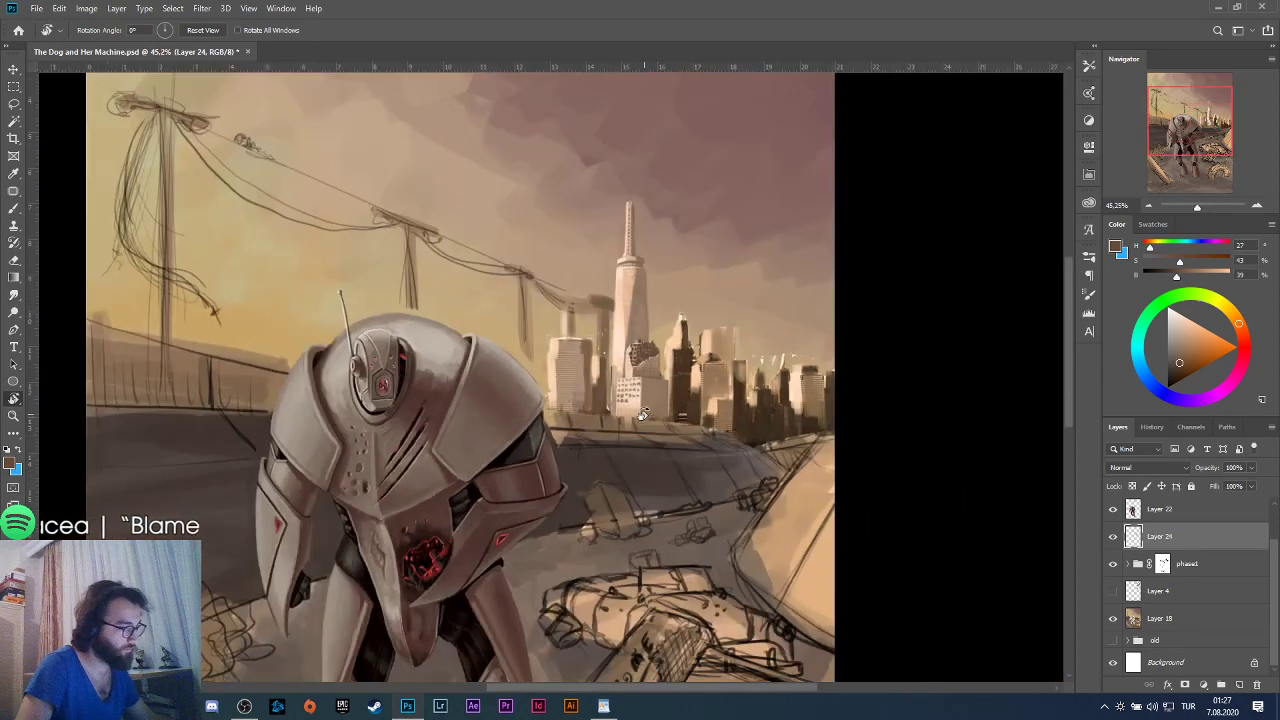
Paint the remaining dark brown broken windows in the fifth row of the block's light face and begin the sixth row.
alt+scroll(640, 405, up, 6)
alt+scroll(645, 385, up, 2)
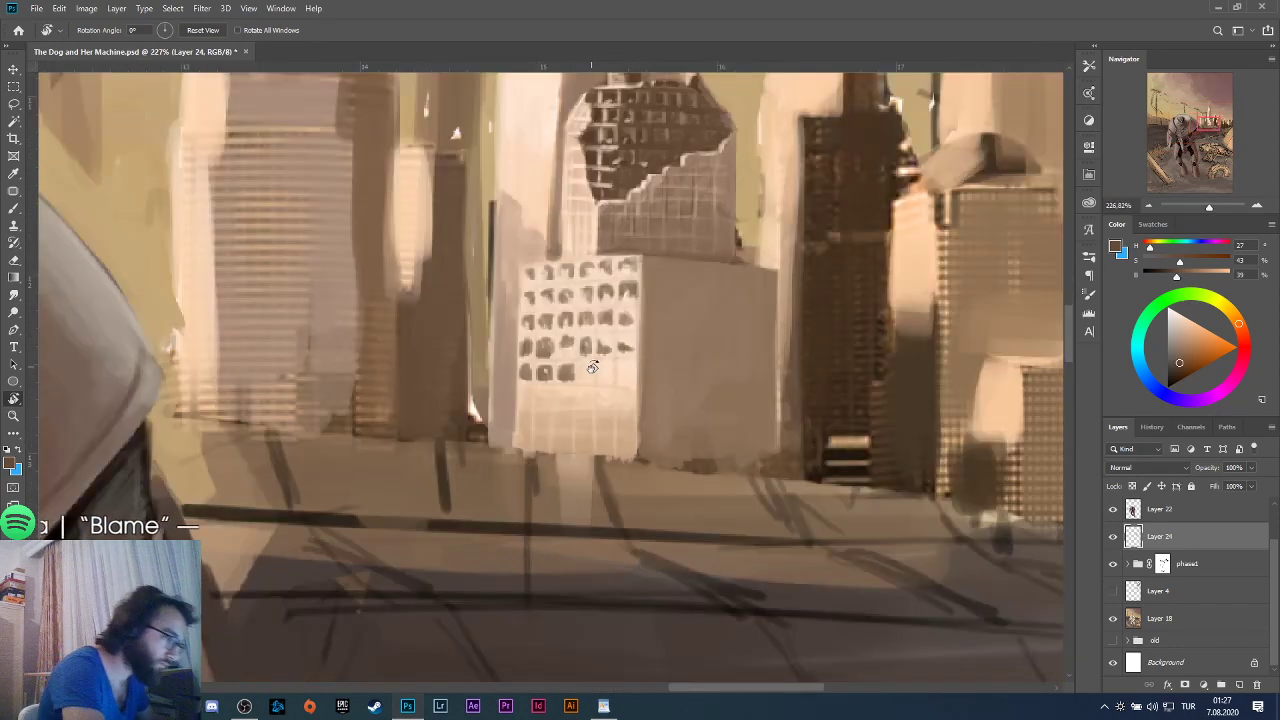
key(b)
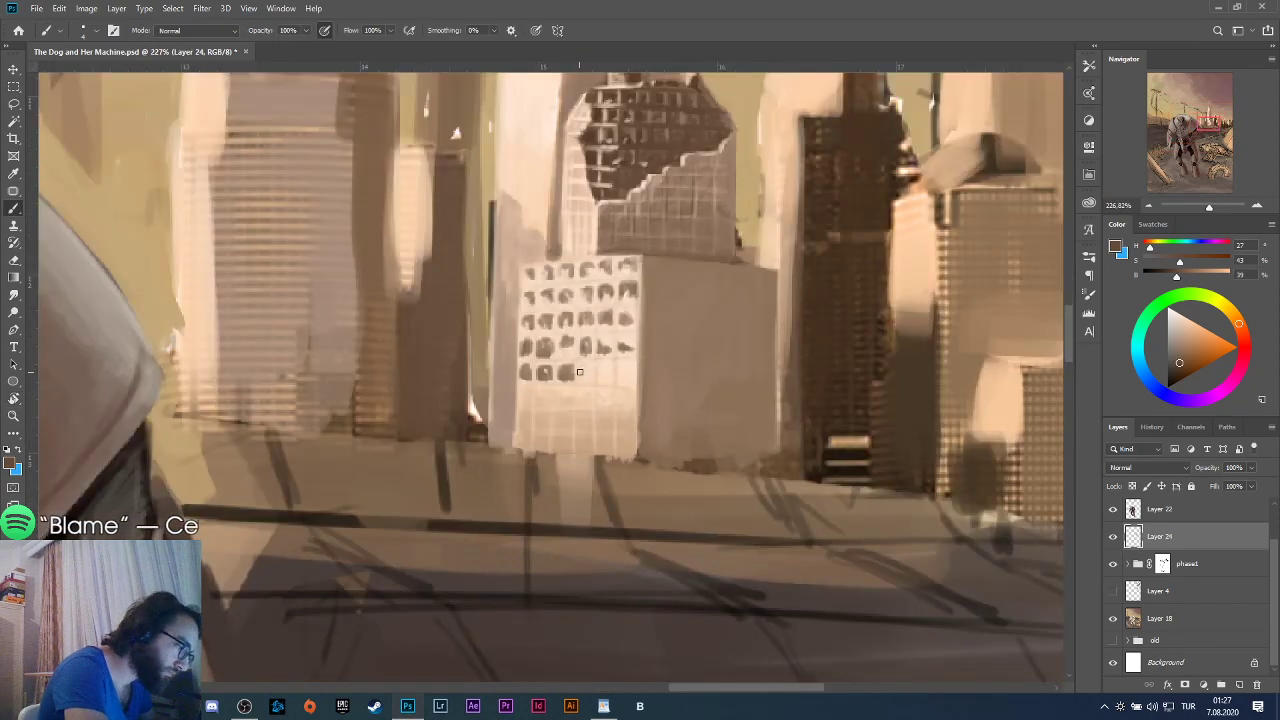
drag(580, 375, 581, 368)
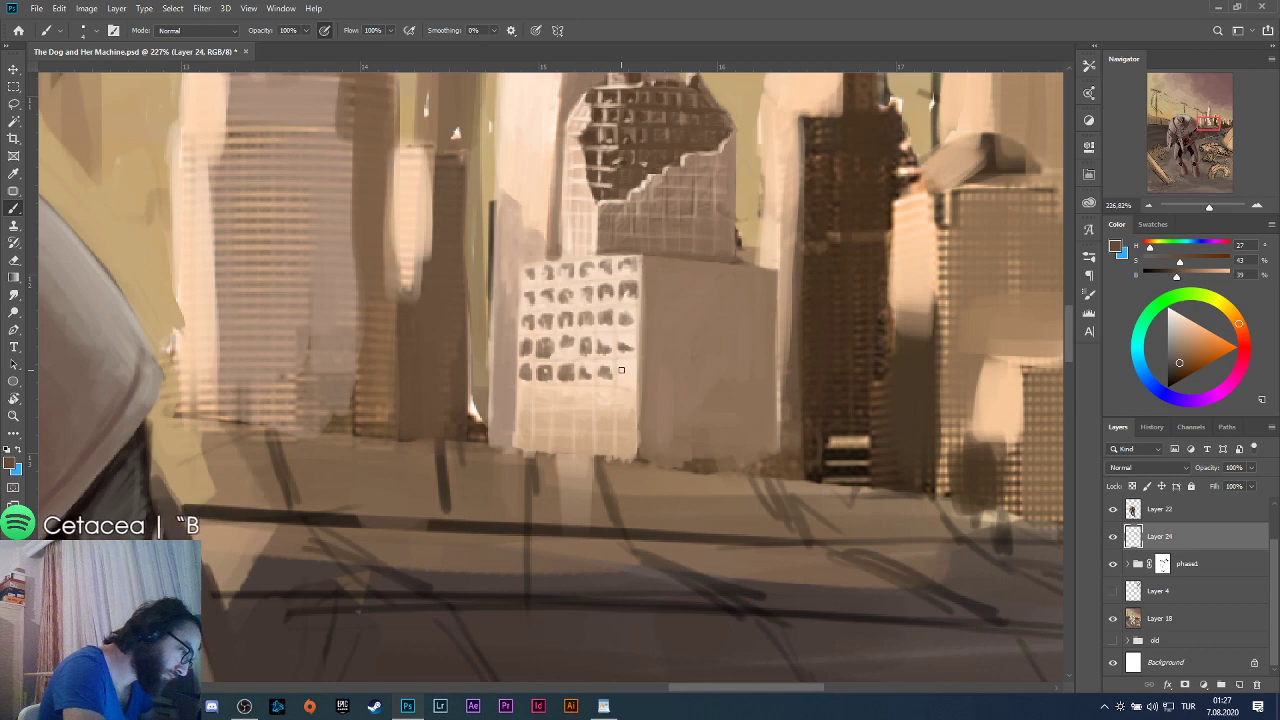
mouse_move(620, 370)
mouse_down()
mouse_move(630, 373)
mouse_move(572, 353)
mouse_up()
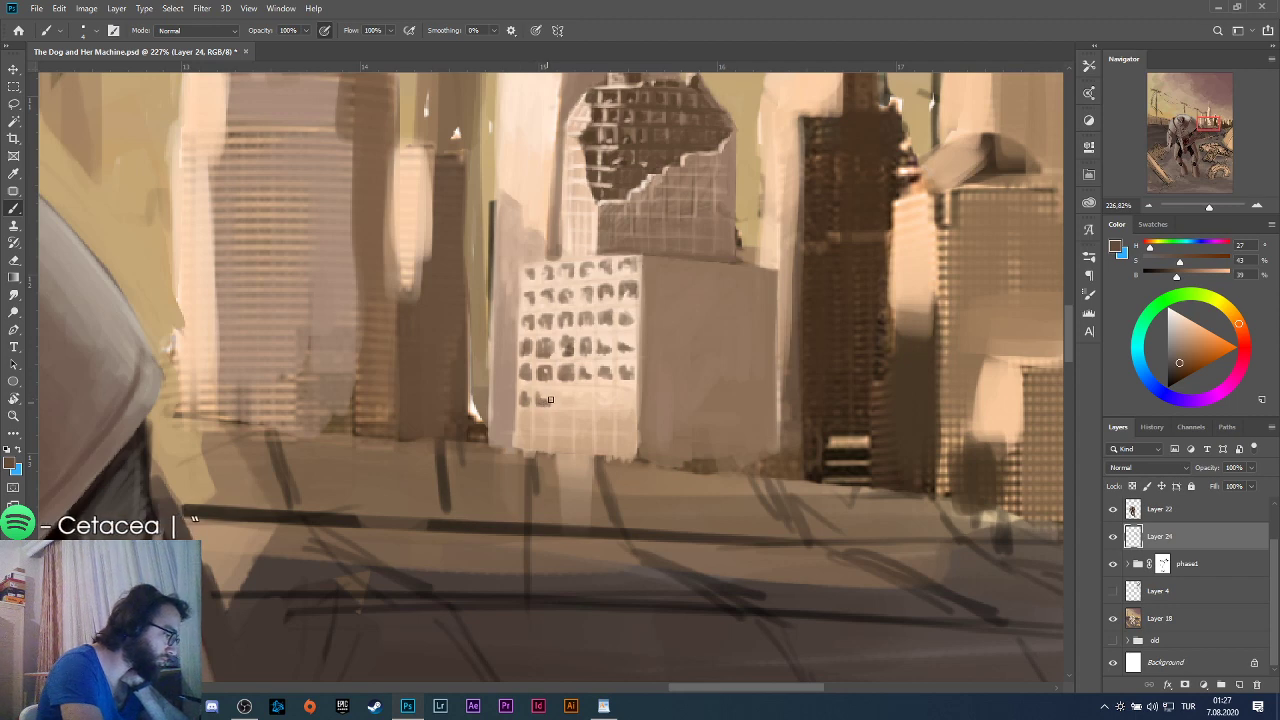
Fill the rest of the sixth row on the block's light face with dark brown broken windows.
mouse_move(559, 395)
mouse_down()
mouse_move(573, 409)
mouse_move(563, 396)
mouse_up()
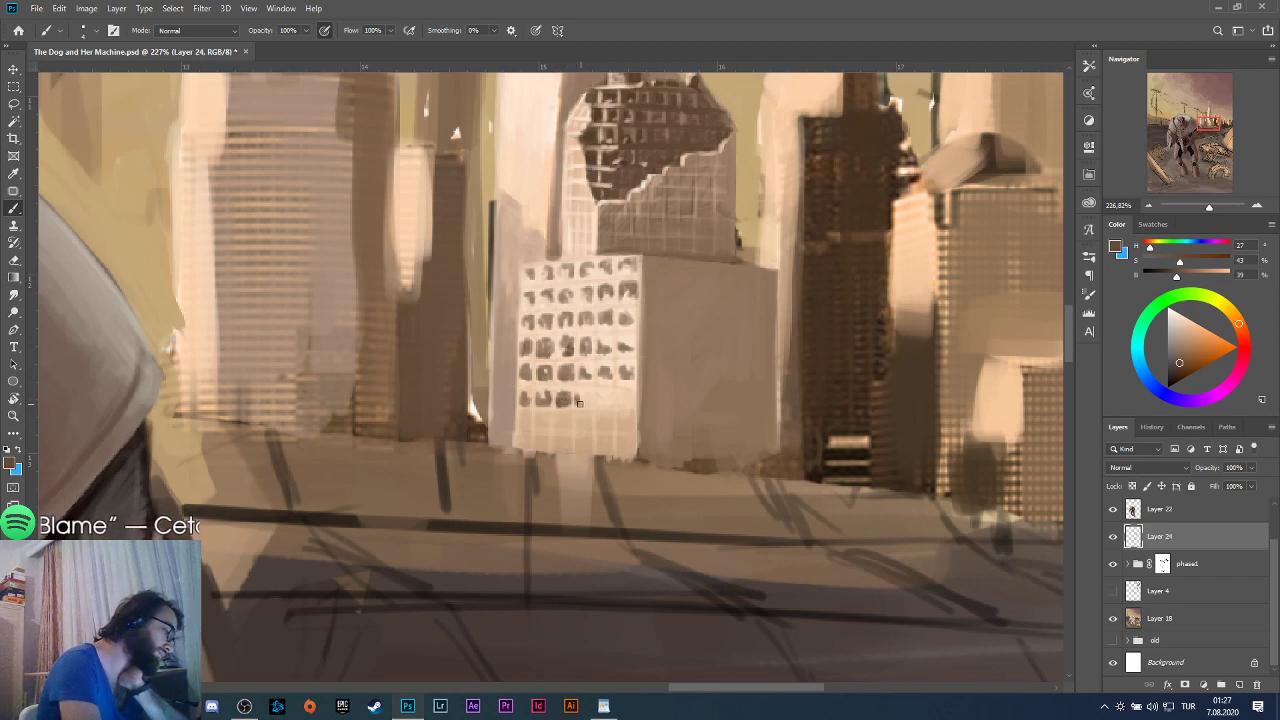
drag(579, 403, 585, 400)
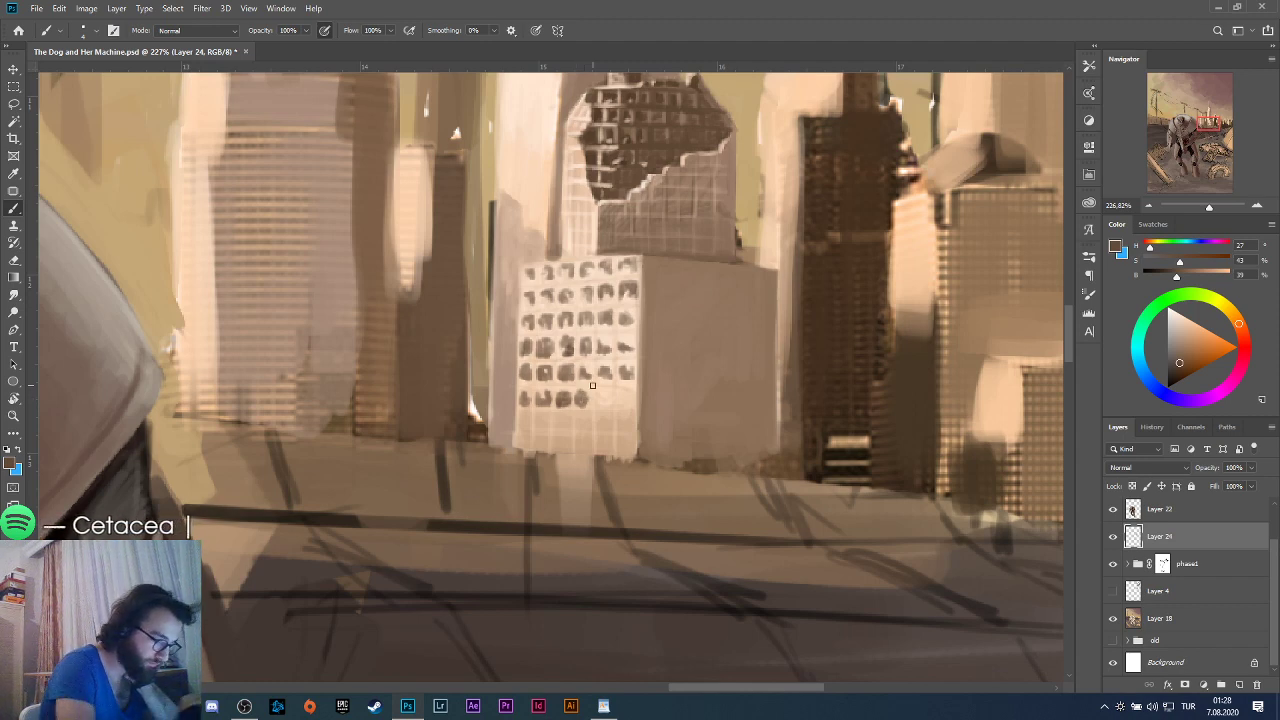
drag(586, 397, 594, 399)
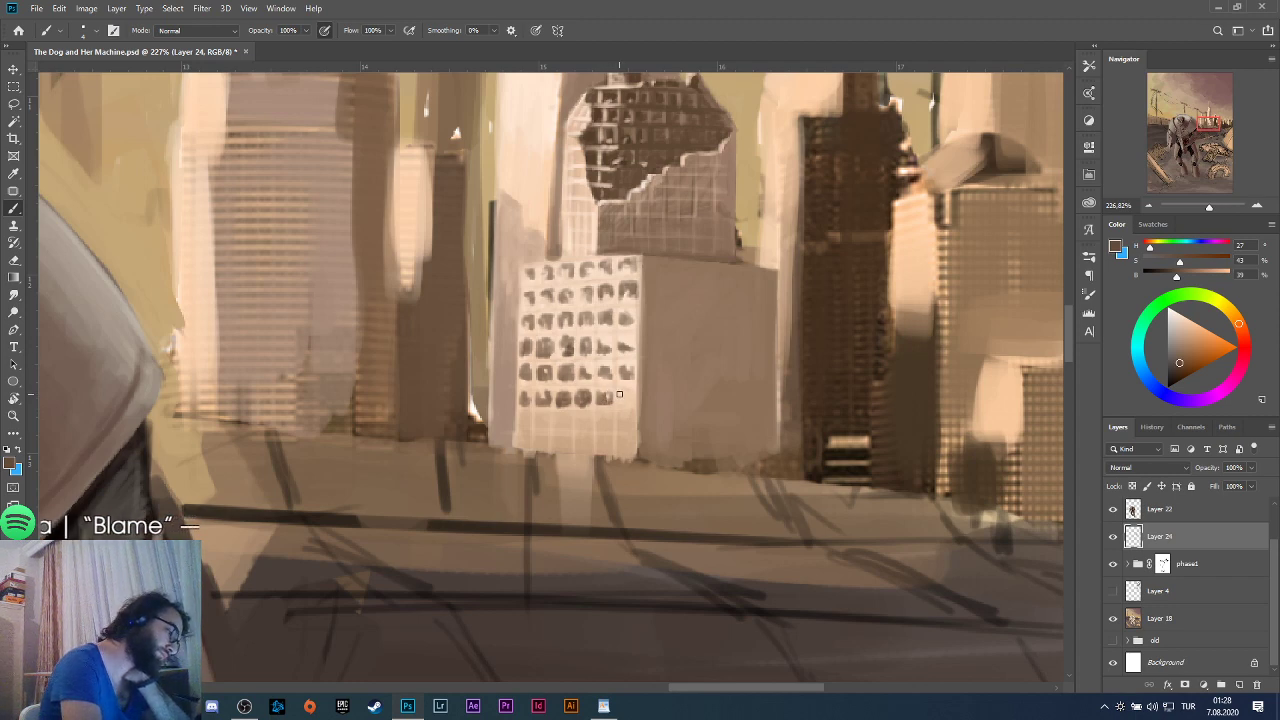
drag(620, 401, 634, 400)
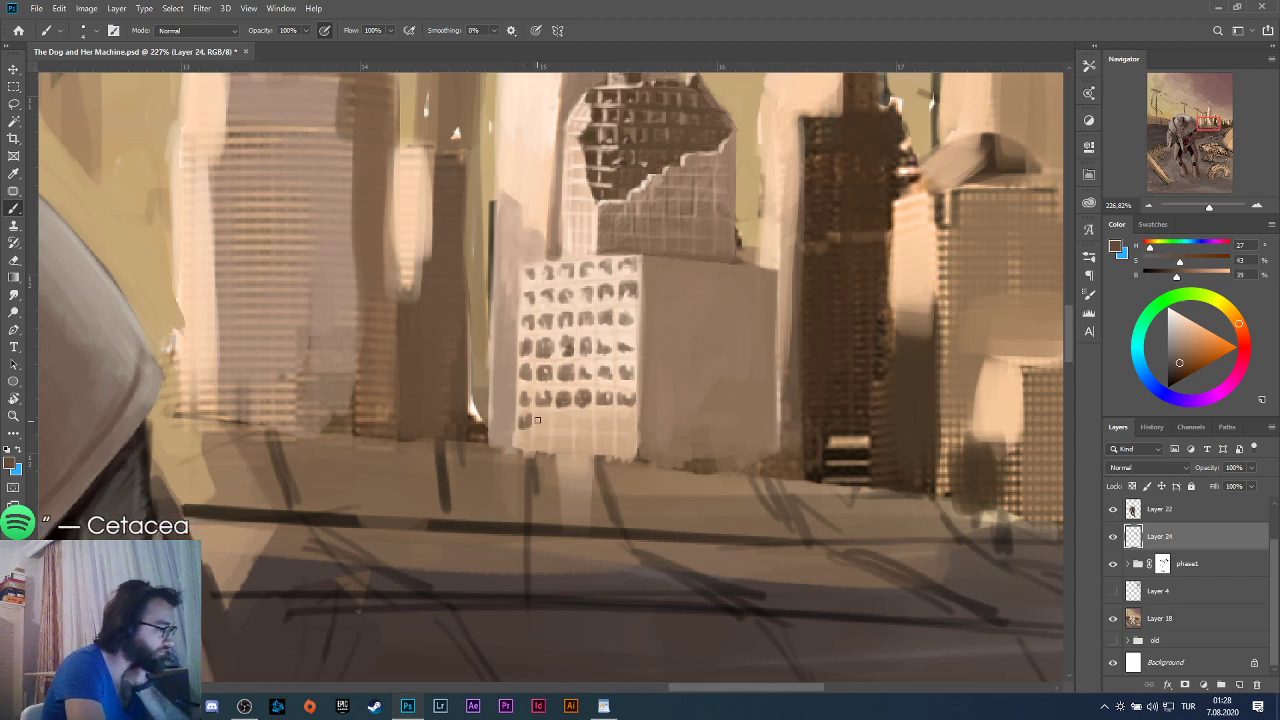
Paint the seventh row of small dark brown broken windows across the block's light face.
click(536, 423)
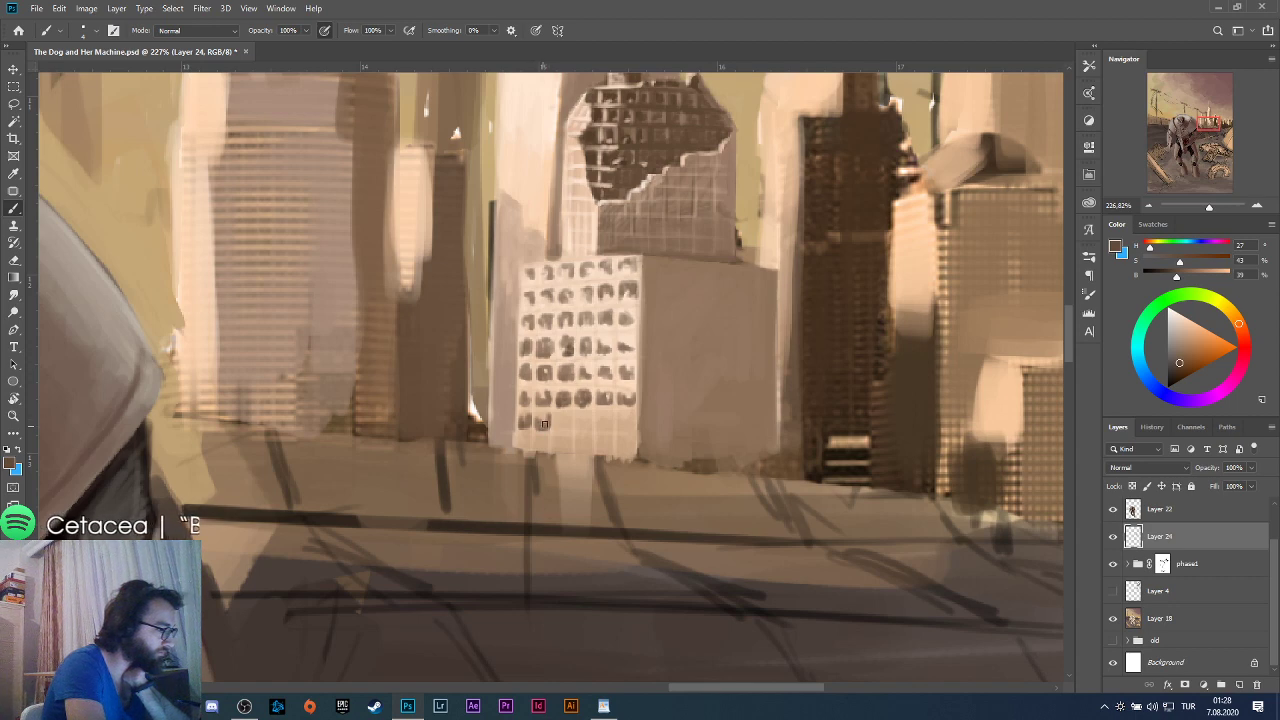
click(556, 422)
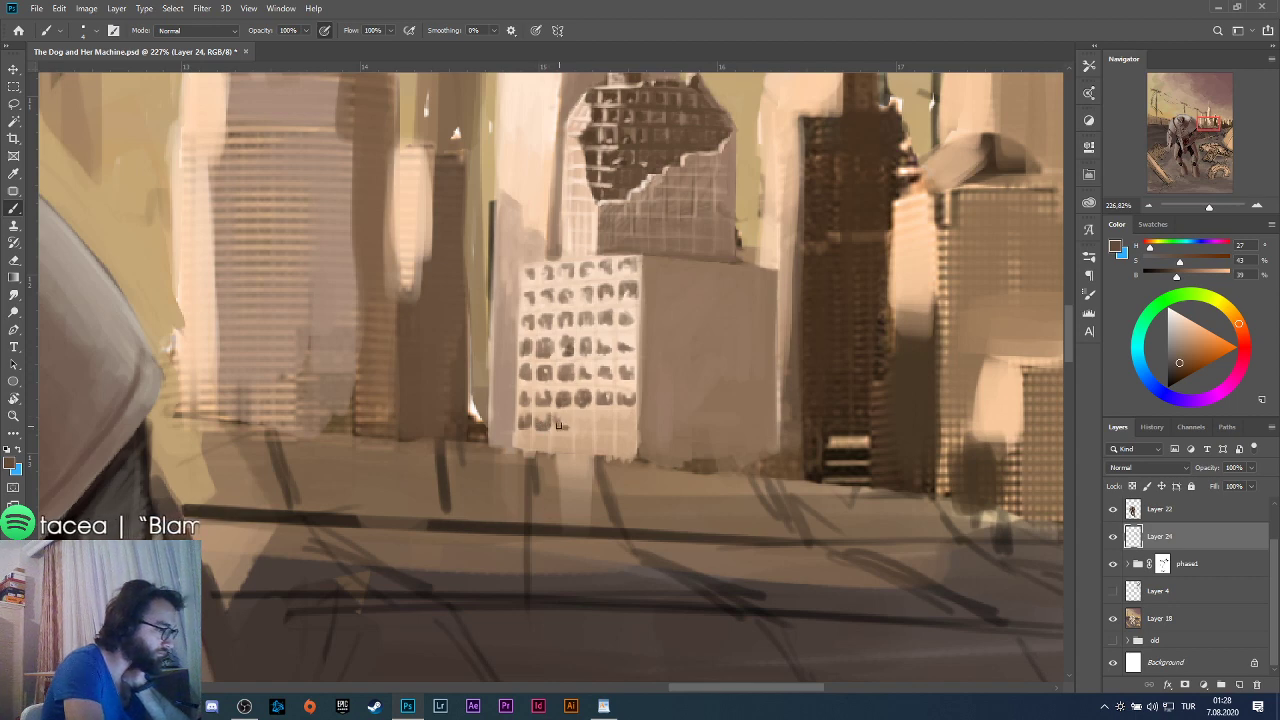
click(568, 422)
click(578, 423)
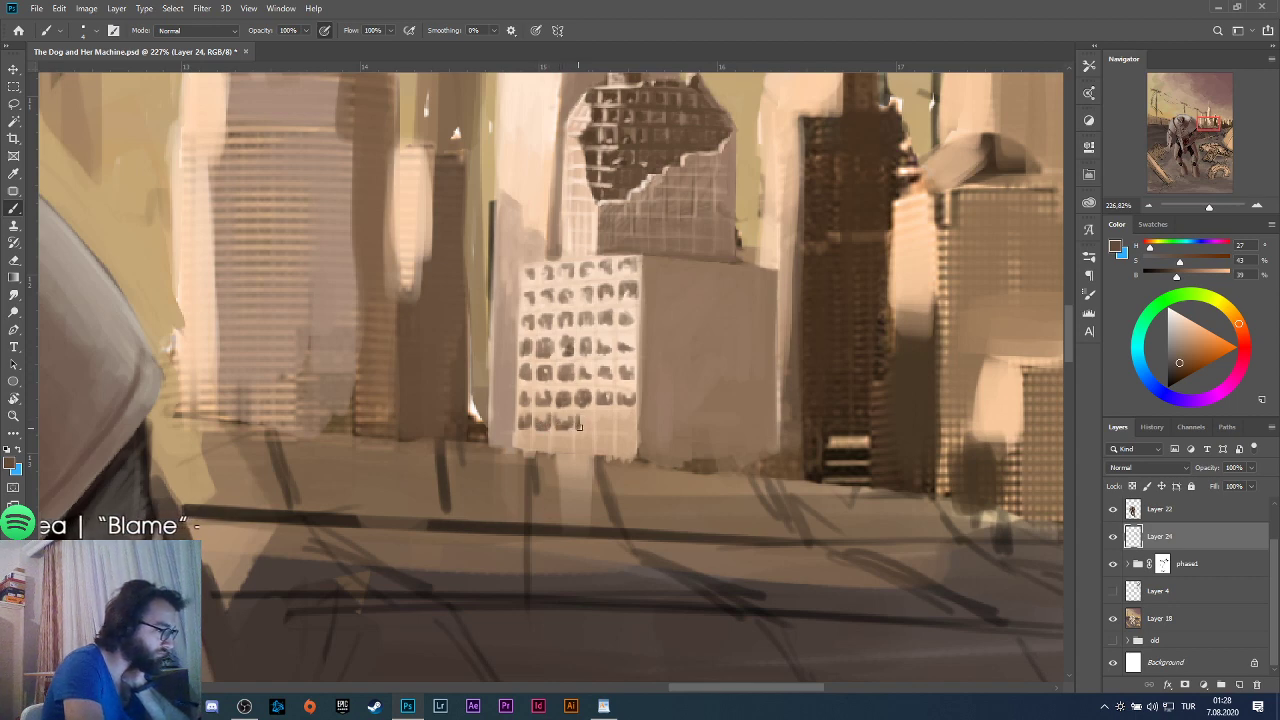
click(587, 421)
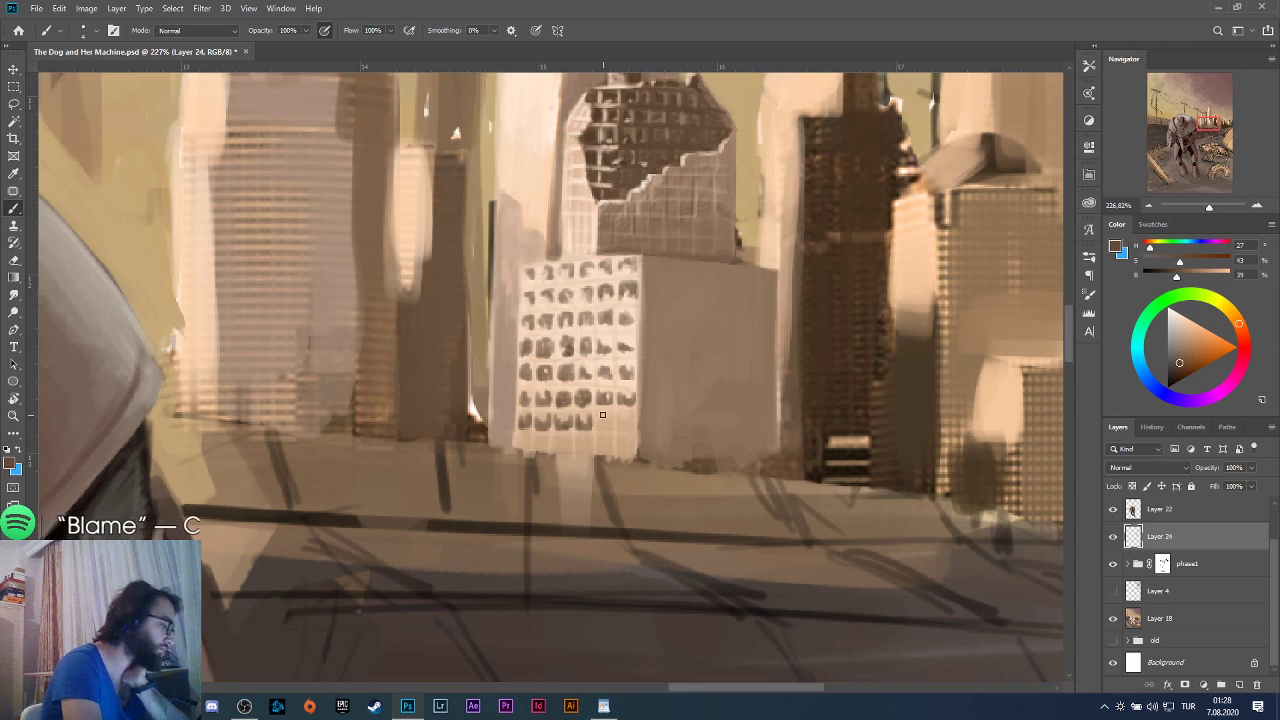
click(598, 420)
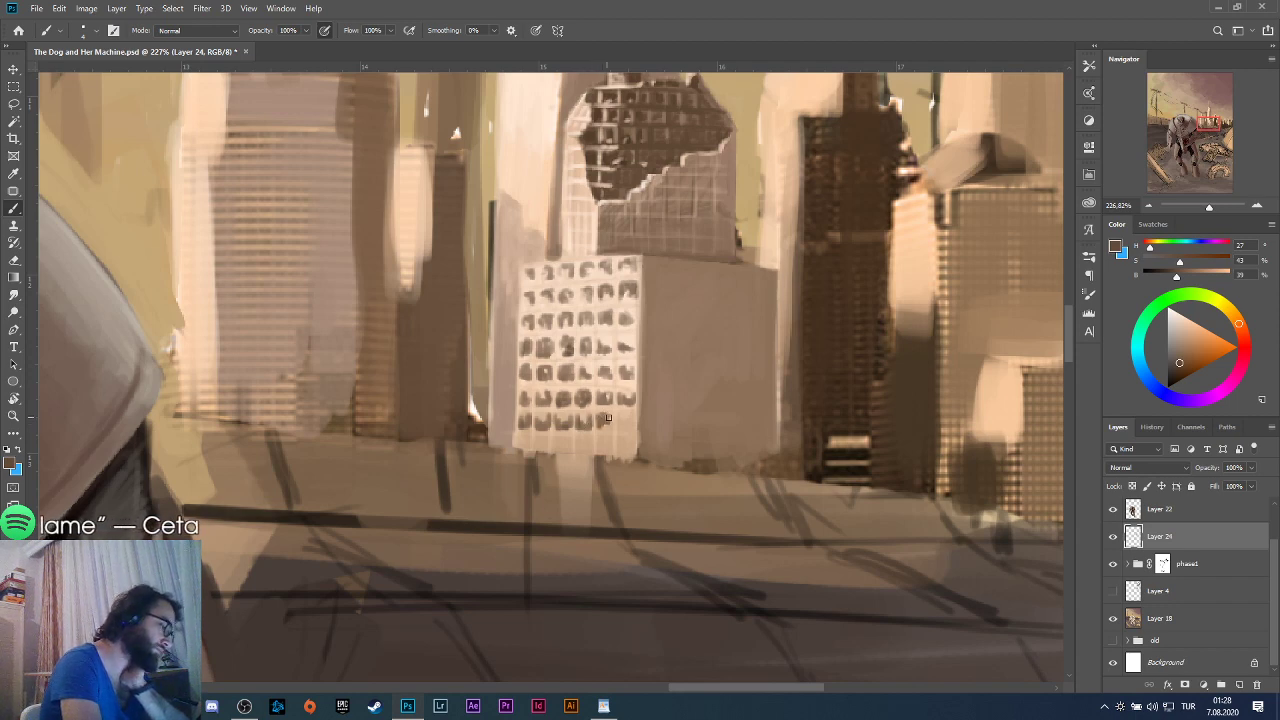
click(610, 421)
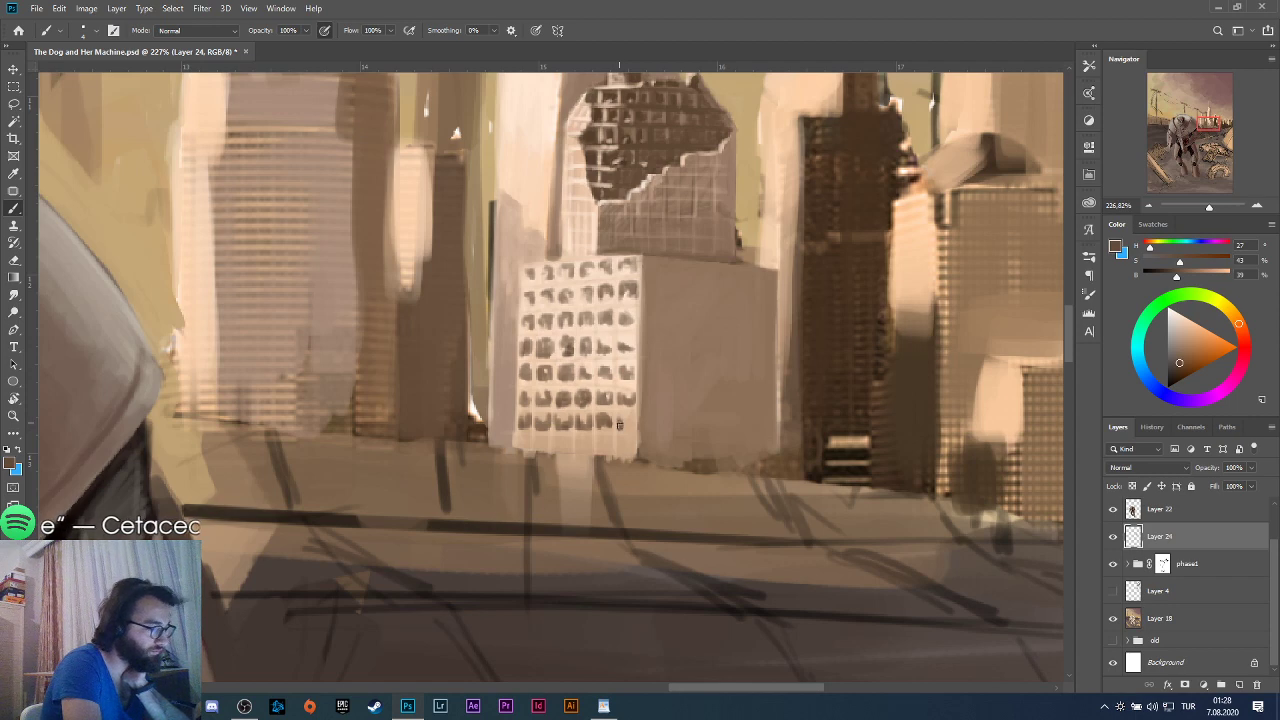
click(621, 422)
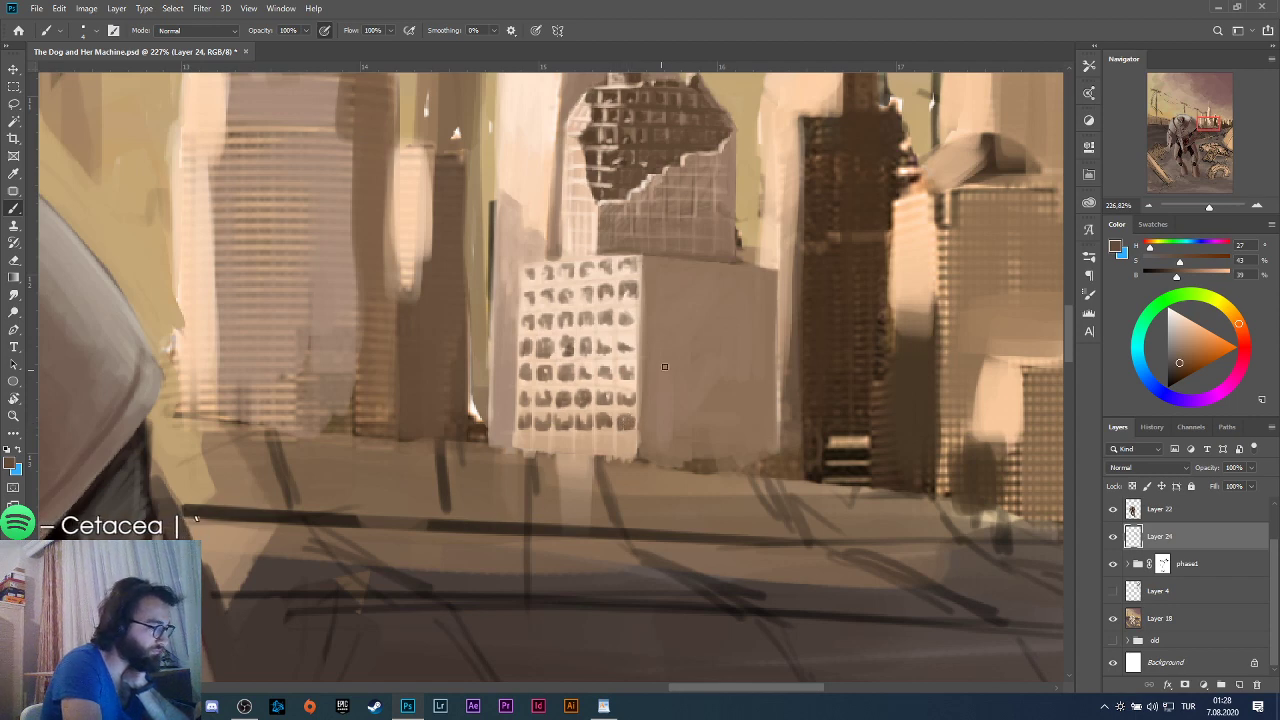
Paint the bottom row of dark brown windows on the block's light face and check it against the whole painting.
click(524, 441)
click(540, 442)
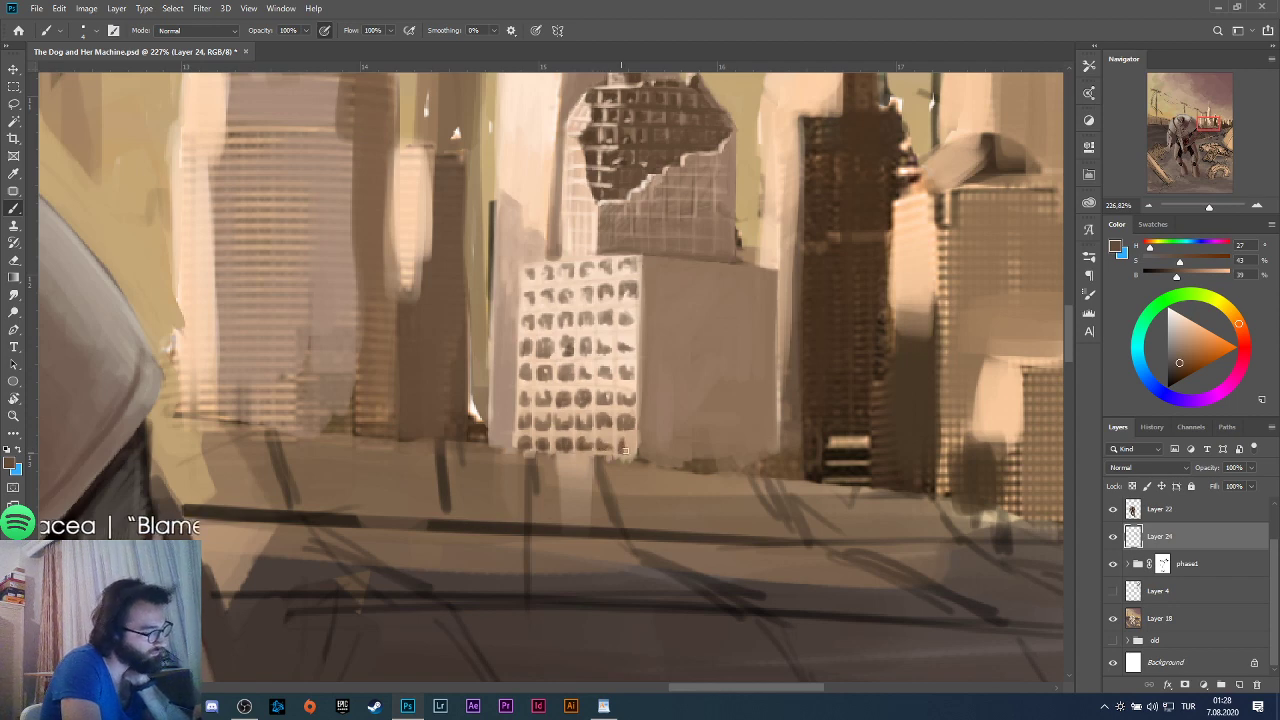
scroll(633, 453, down, 3)
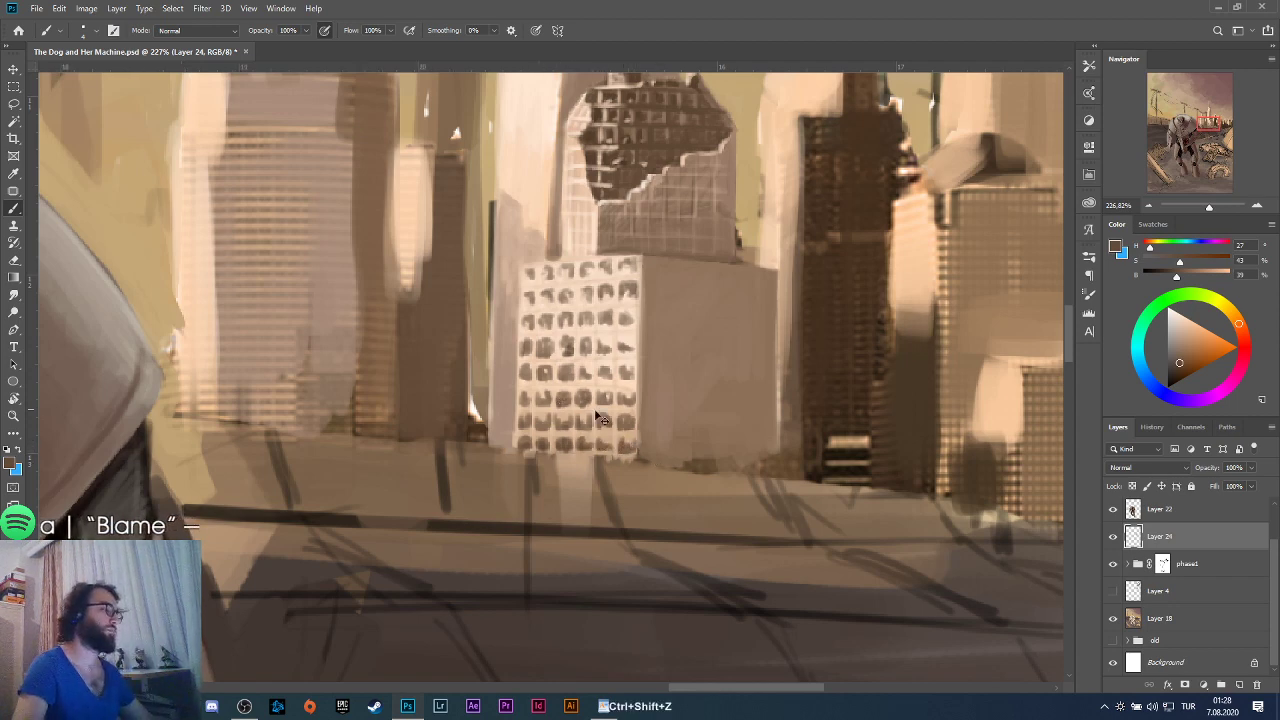
scroll(640, 440, down, 4)
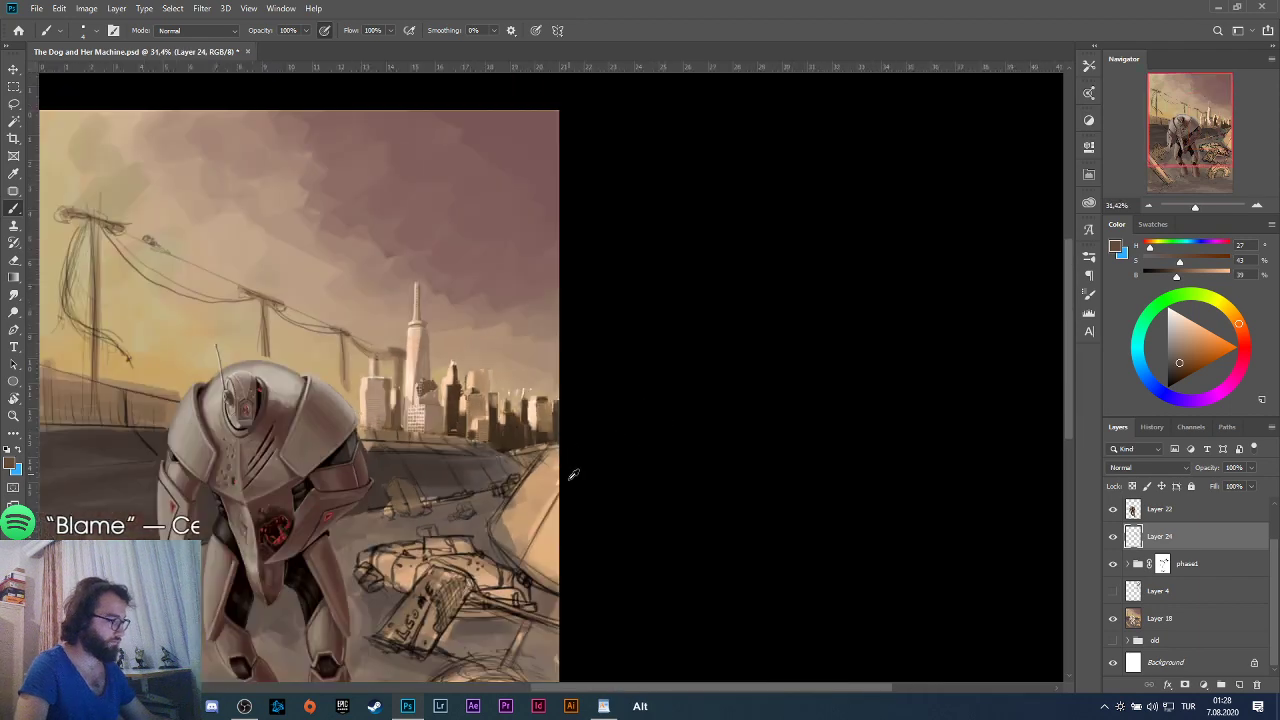
scroll(586, 525, down, 2)
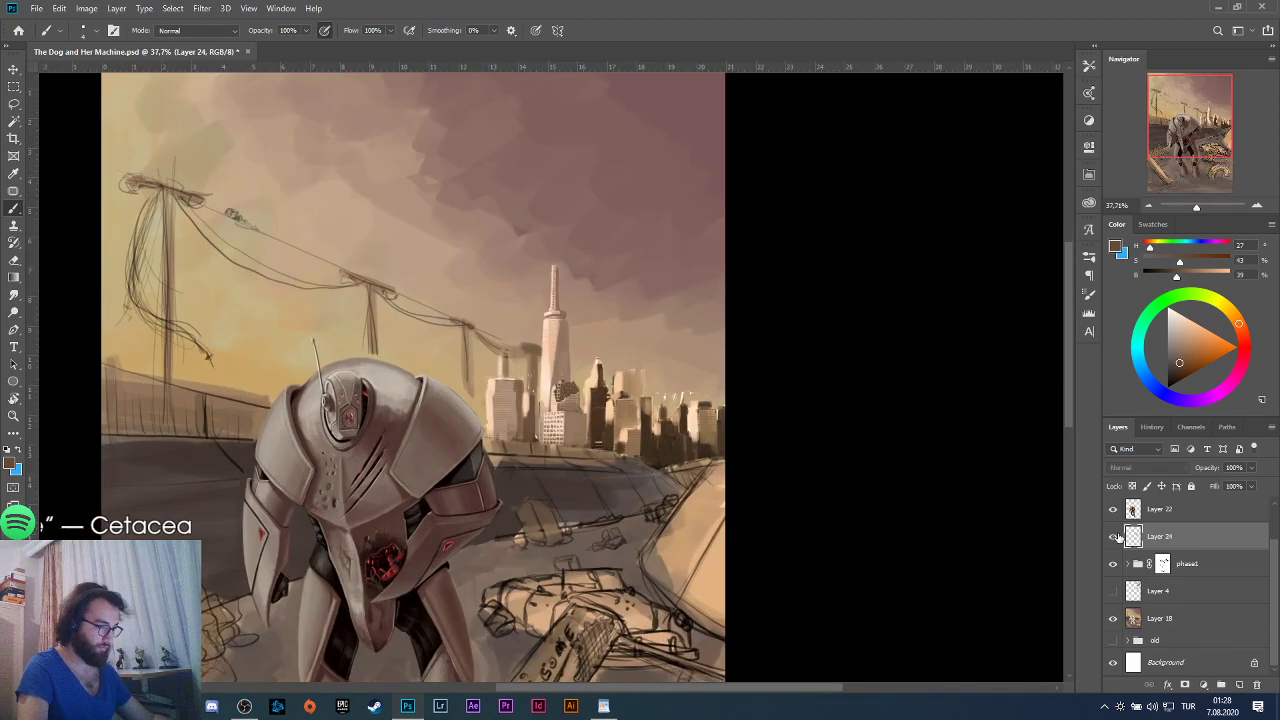
Sample mid brown from the block's shaded face, try a stroke toward its front edge, and undo the stroke.
scroll(556, 437, up, 8)
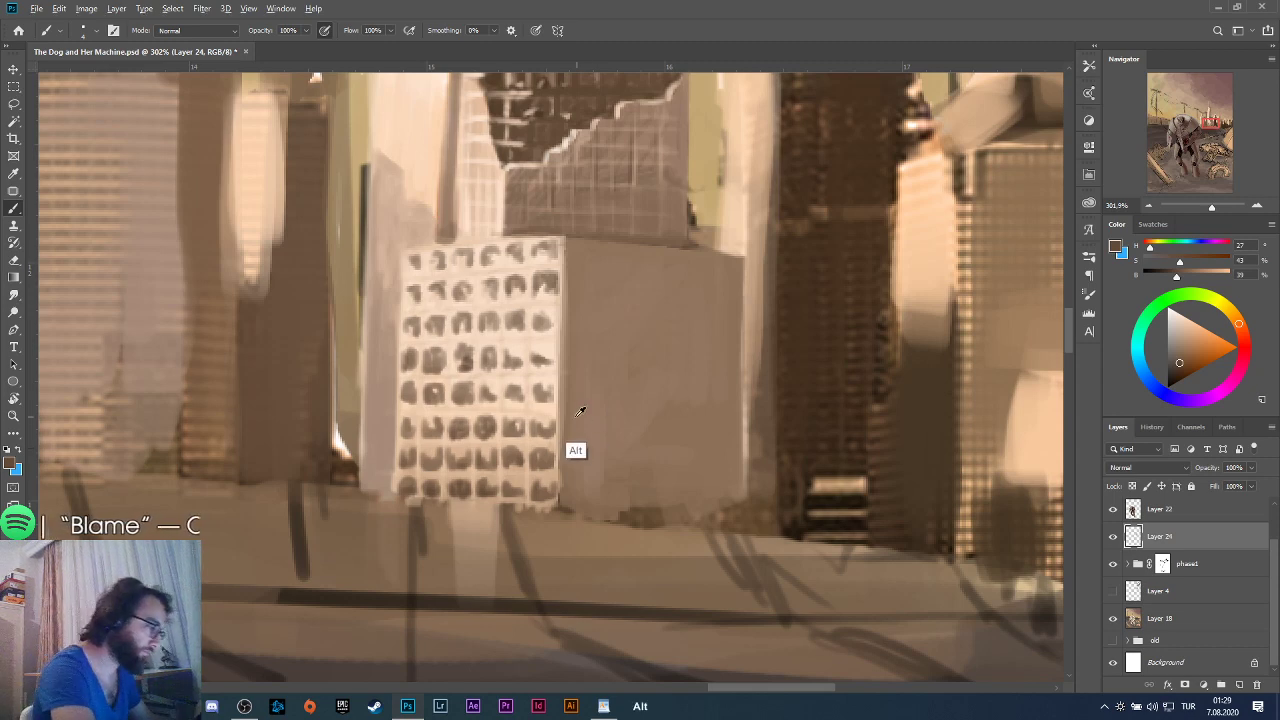
alt+click(664, 472)
drag(664, 472, 558, 455)
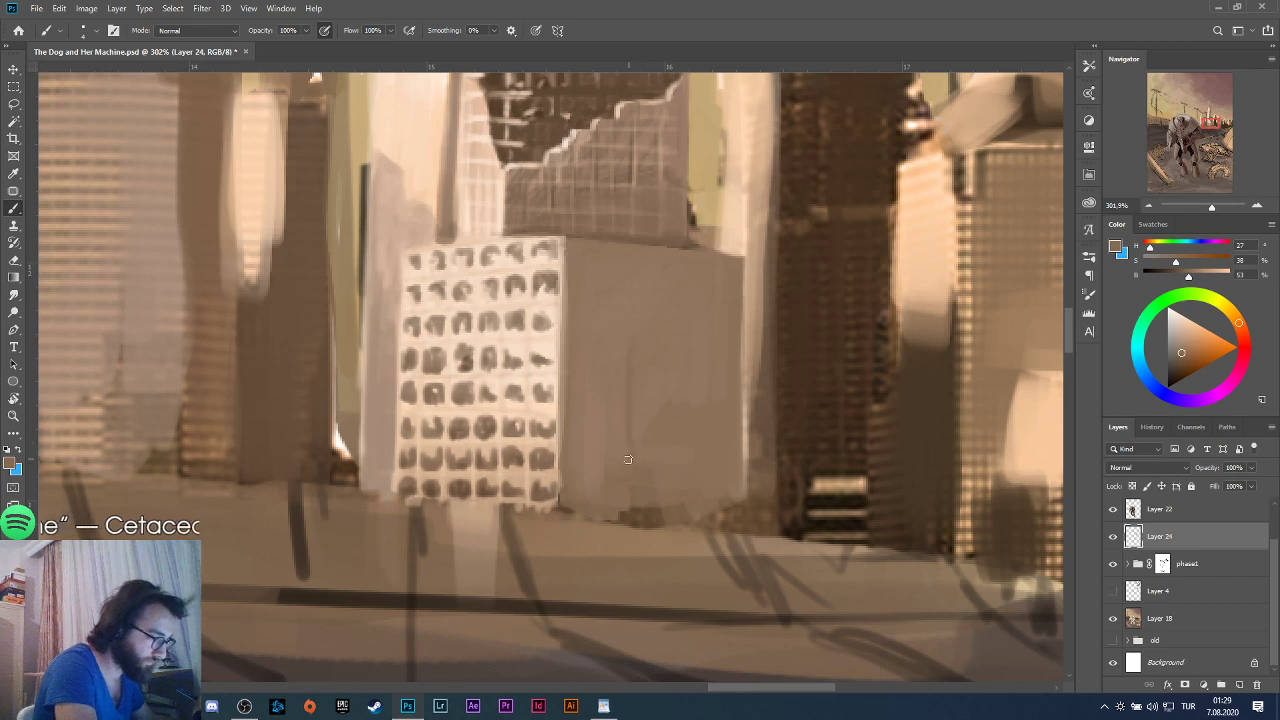
key(ctrl+z)
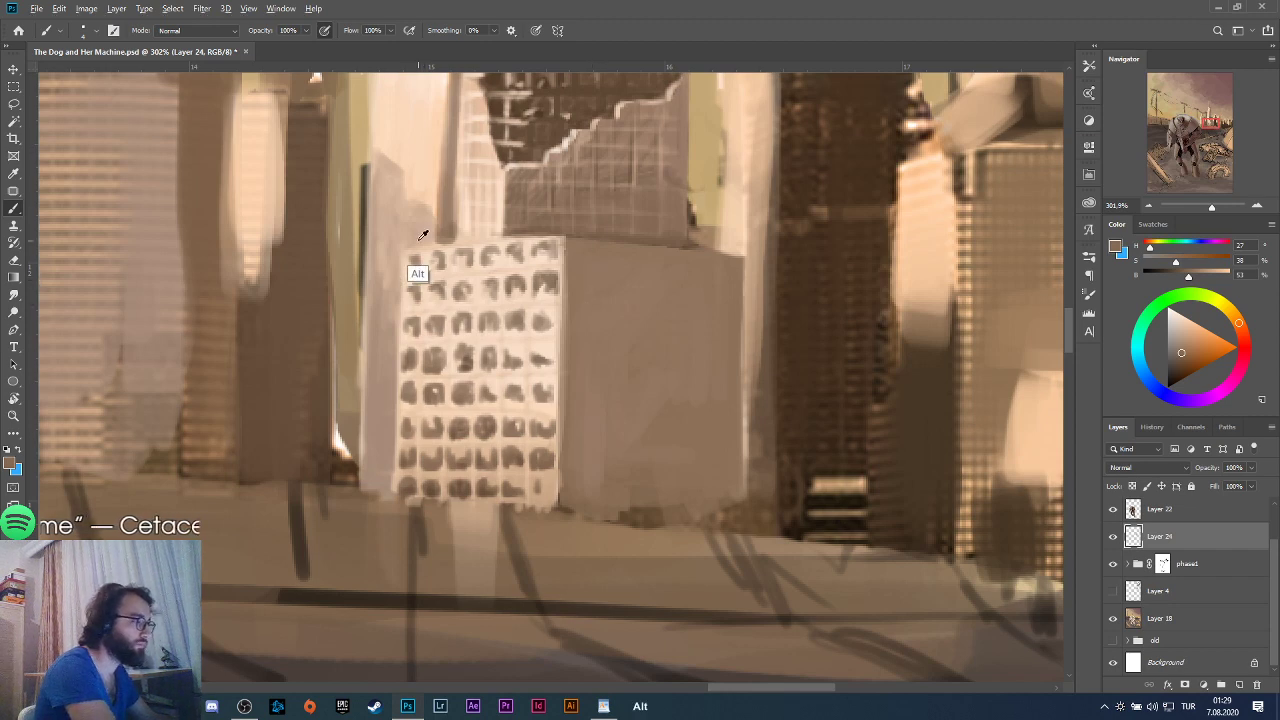
Sample tan and brown tones around the block's upper left corner and compare the block with the surrounding skyline.
alt+click(416, 270)
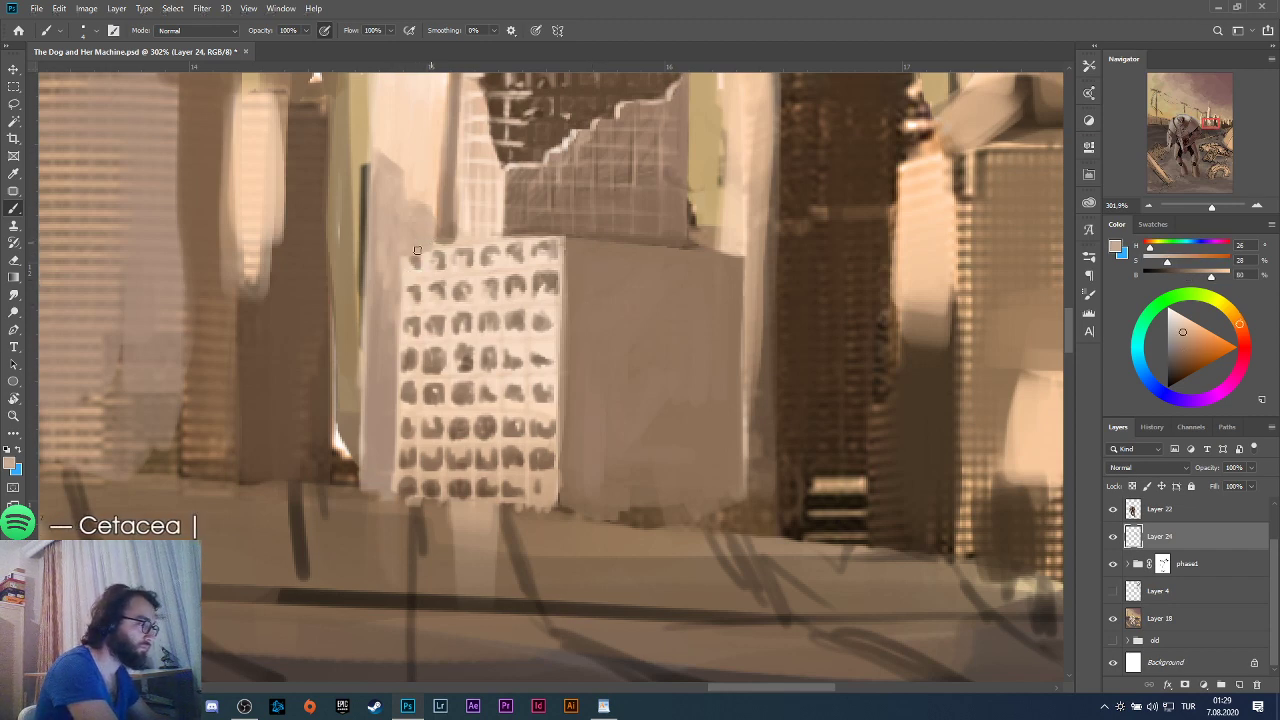
alt+click(443, 240)
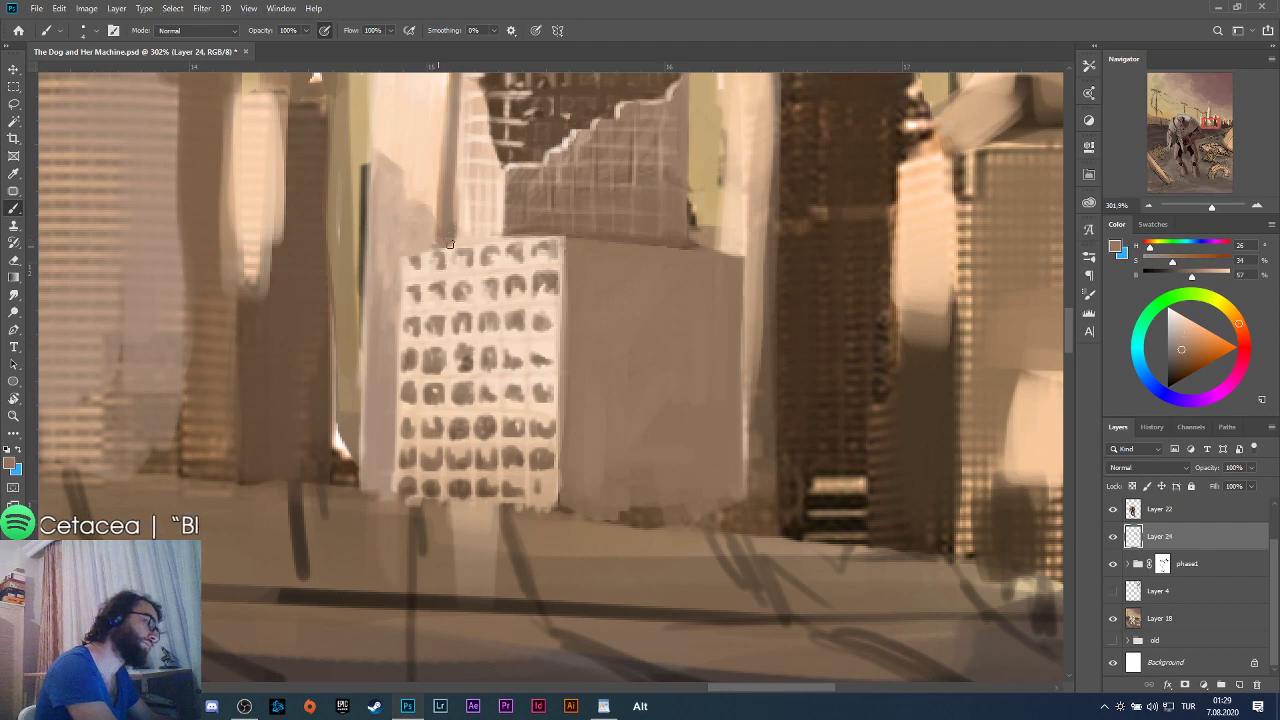
alt+click(431, 243)
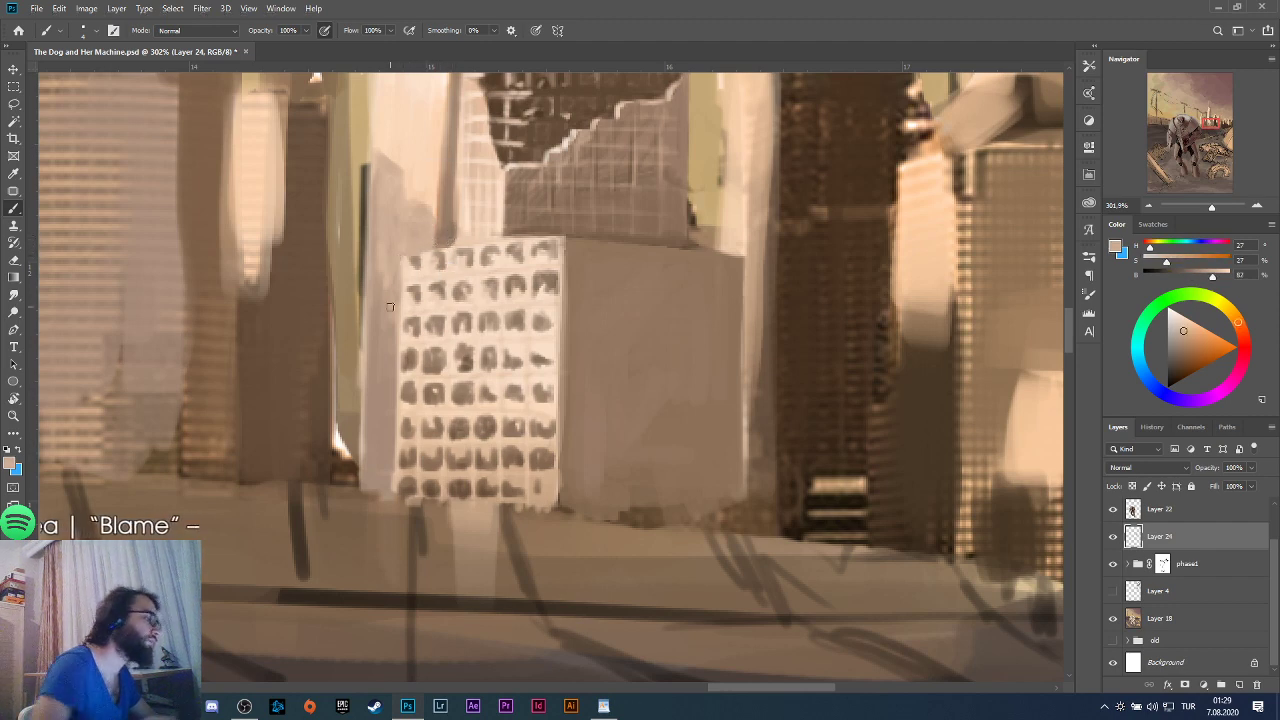
scroll(583, 290, down, 5)
scroll(640, 305, up, 6)
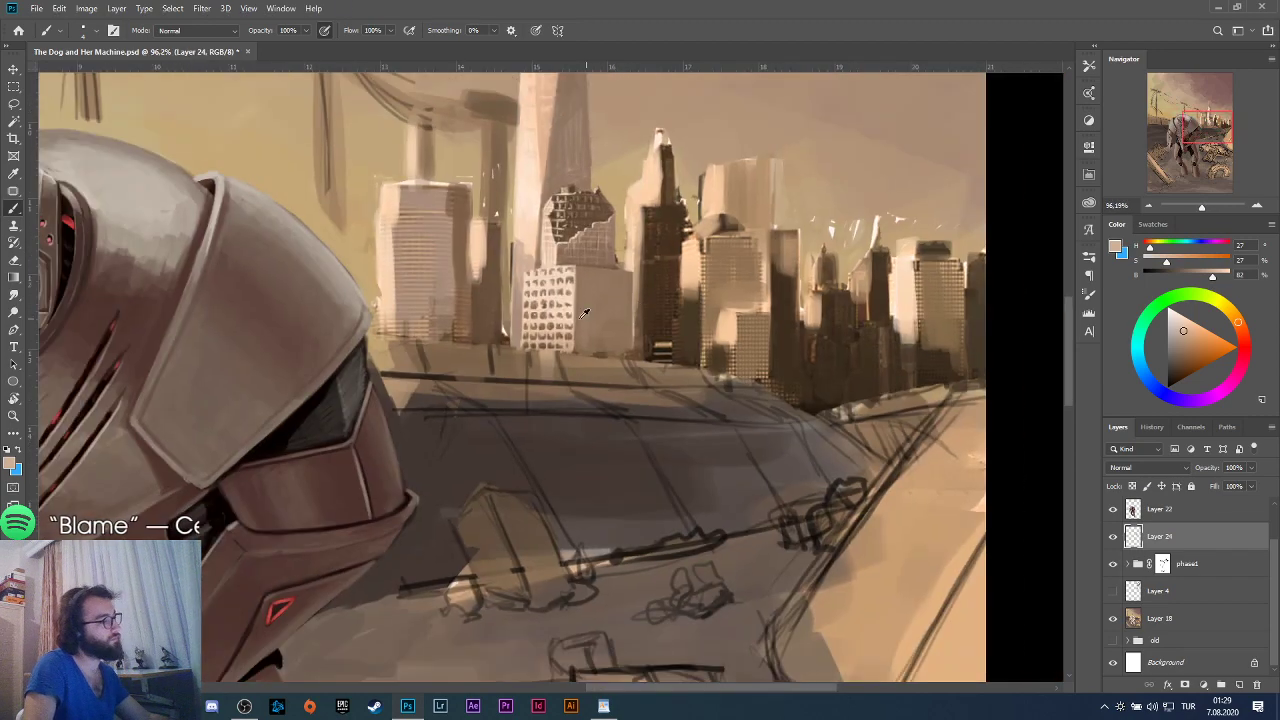
scroll(566, 258, down, 1)
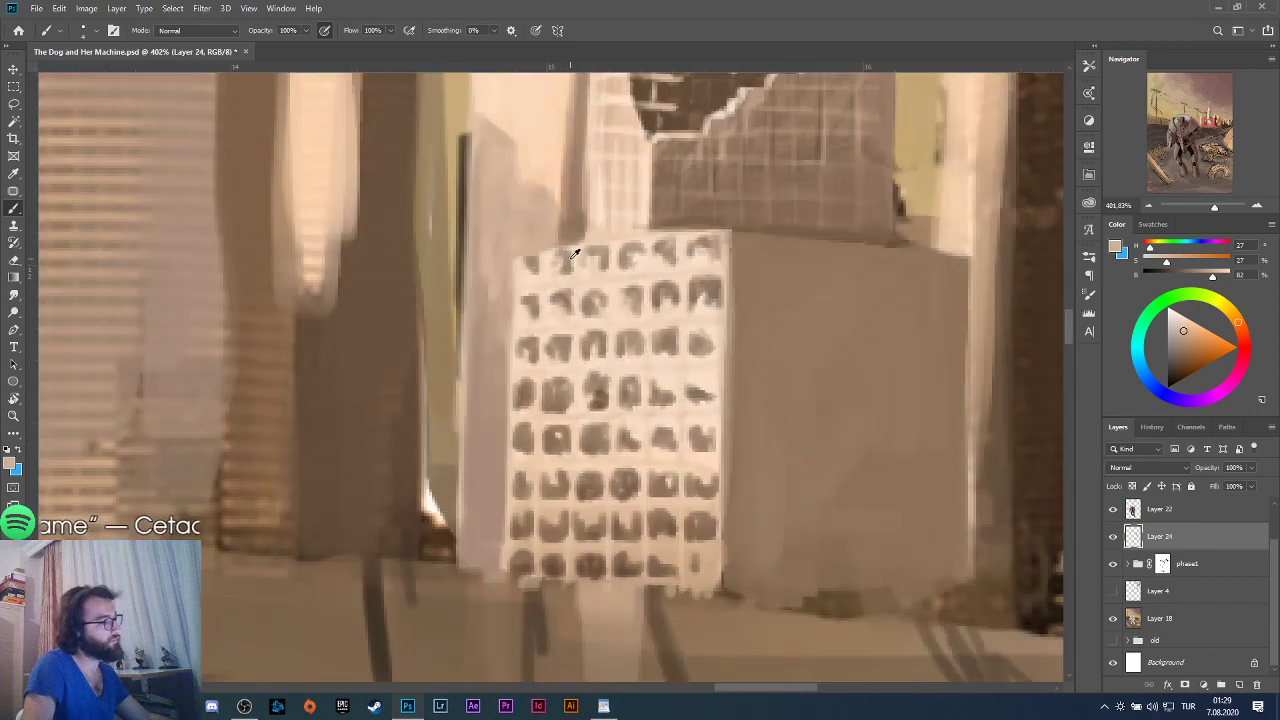
Sample brown, cream and tan tones near the roofline and paint a broken notch over the block's upper left corner windows.
alt+click(579, 250)
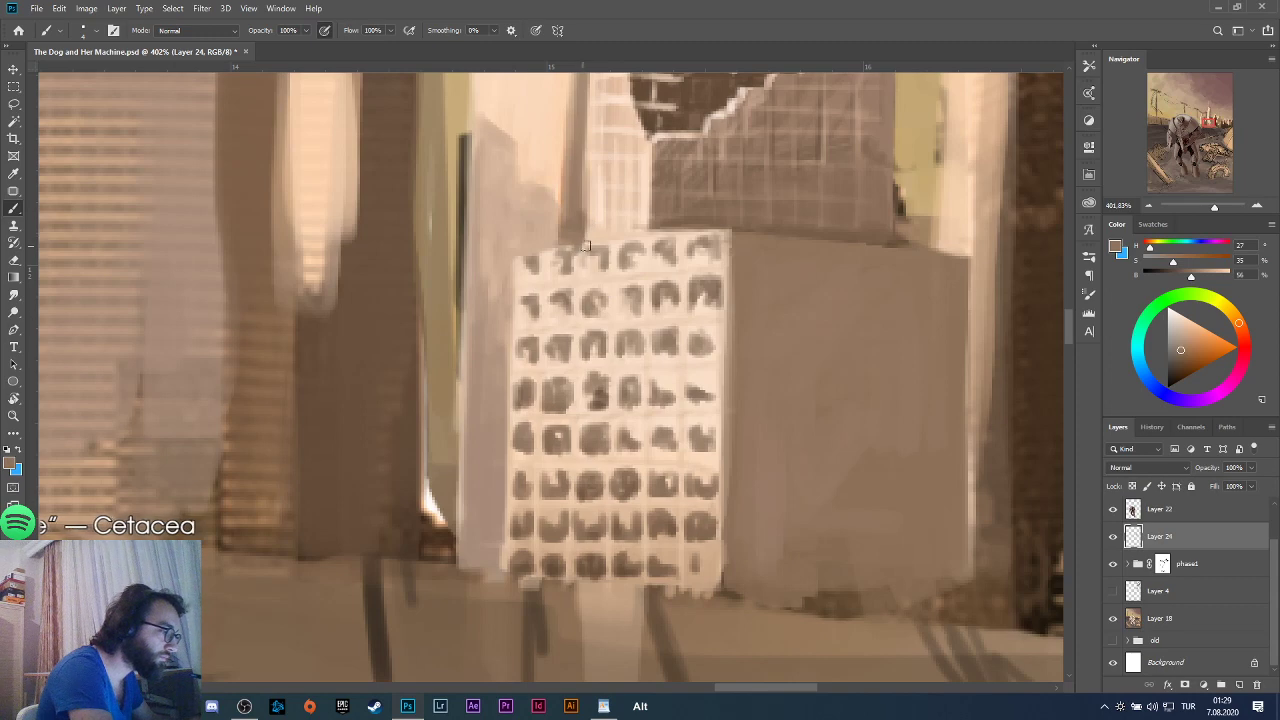
alt+click(603, 236)
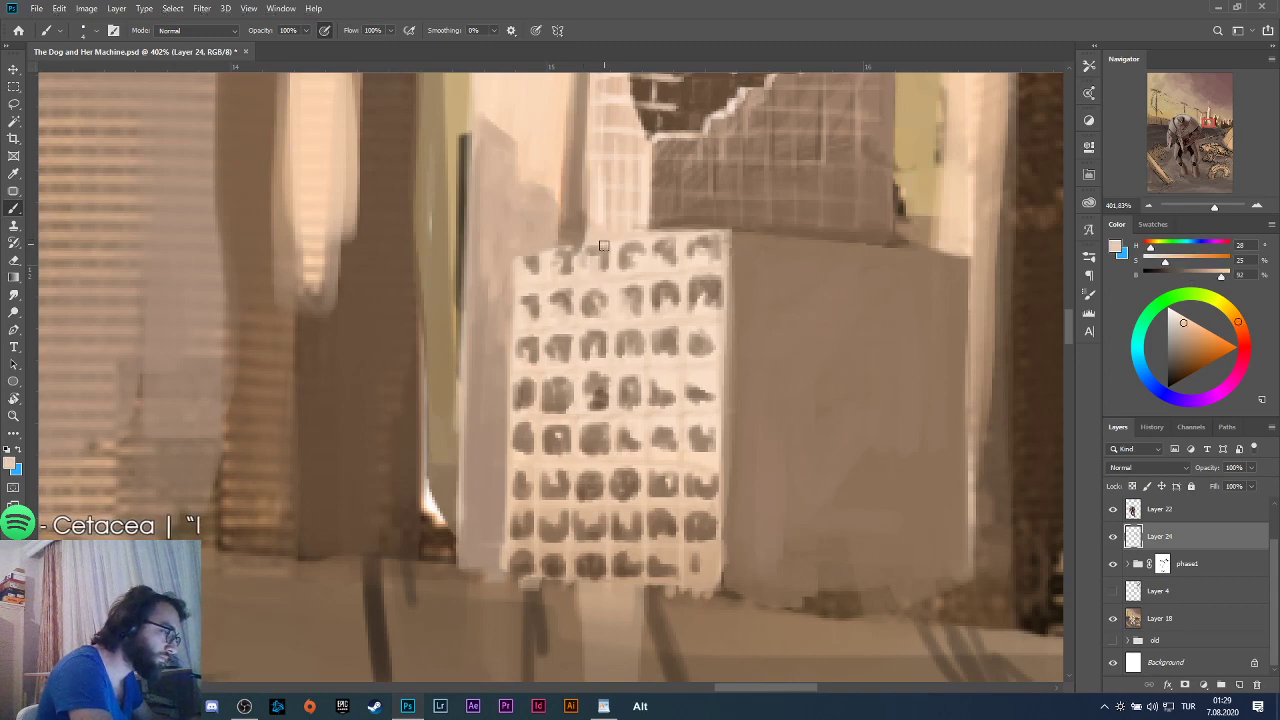
mouse_move(603, 245)
mouse_down()
mouse_move(576, 269)
mouse_move(564, 243)
mouse_move(561, 257)
mouse_move(550, 248)
mouse_move(536, 260)
mouse_up()
alt+click(577, 260)
alt+click(551, 237)
alt+click(531, 252)
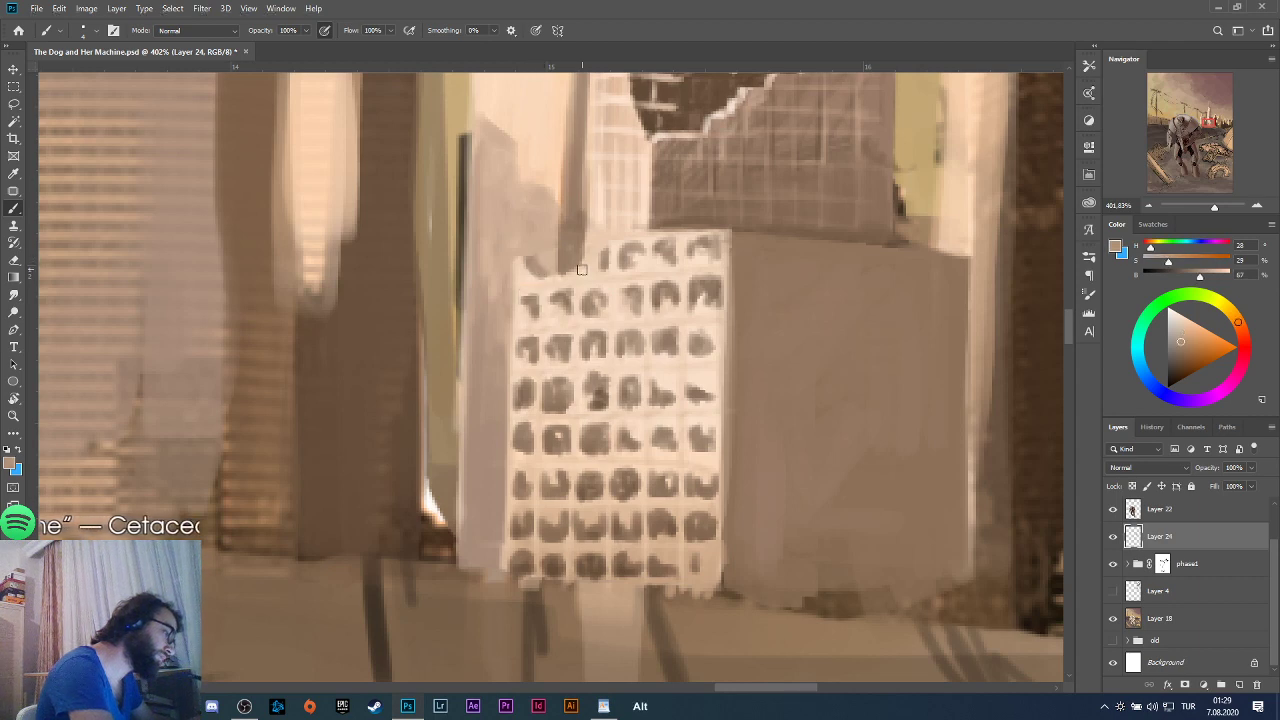
Paint the notch's broken edge with dark brown sampled from the ruined building, resample nearby tones for refinement, and undo the last stroke.
alt+click(676, 158)
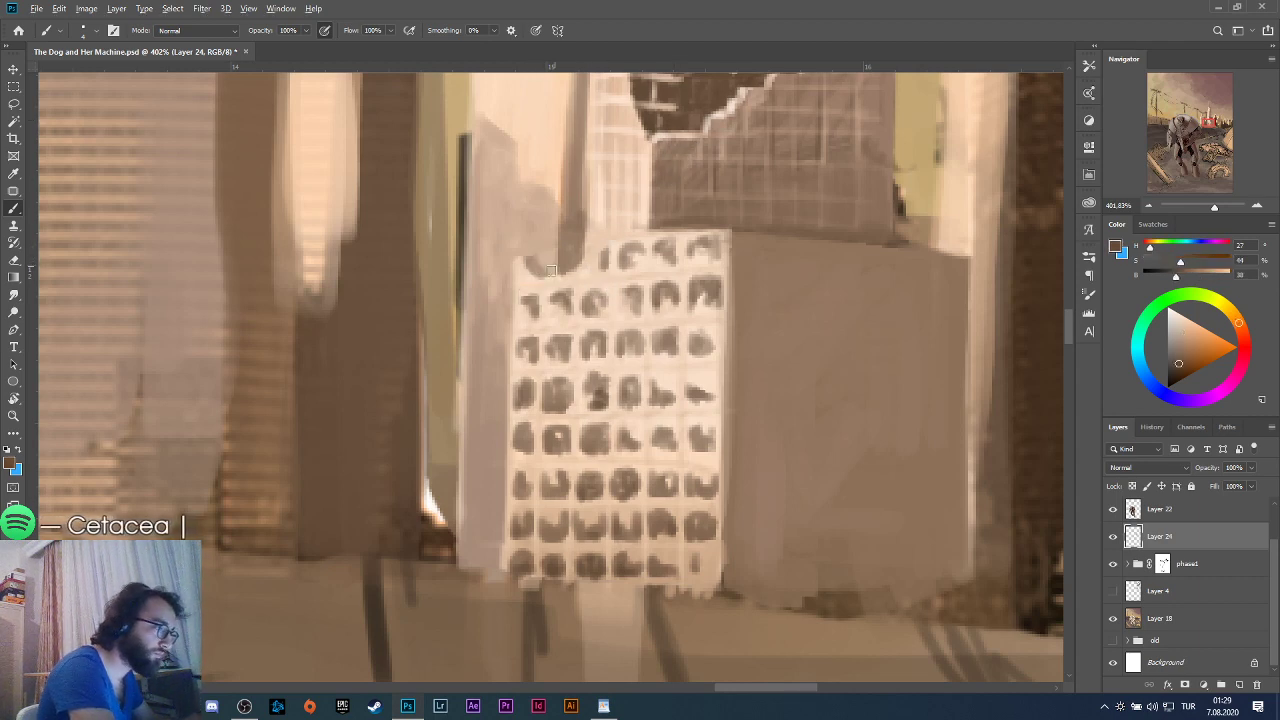
mouse_move(536, 270)
mouse_down()
mouse_move(566, 274)
mouse_move(540, 279)
mouse_move(606, 246)
mouse_move(599, 264)
mouse_move(608, 241)
mouse_move(671, 229)
mouse_move(575, 274)
mouse_up()
alt+click(564, 299)
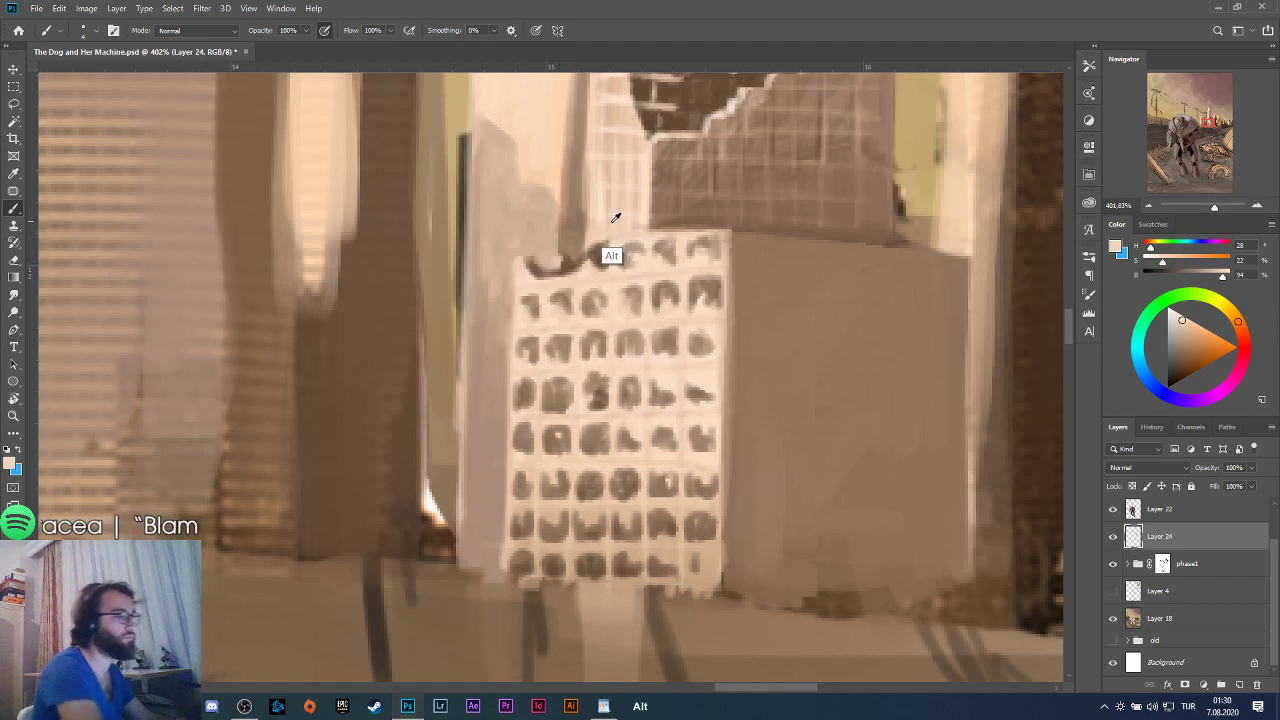
alt+click(592, 233)
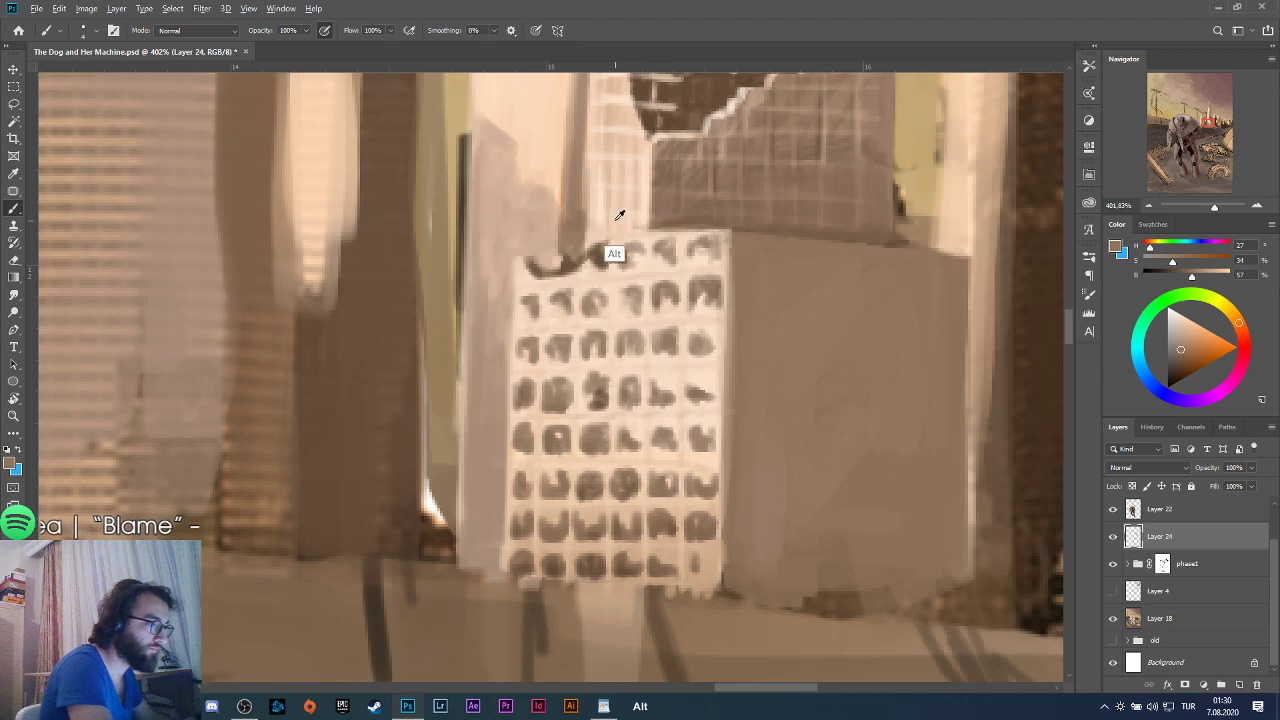
alt+click(660, 134)
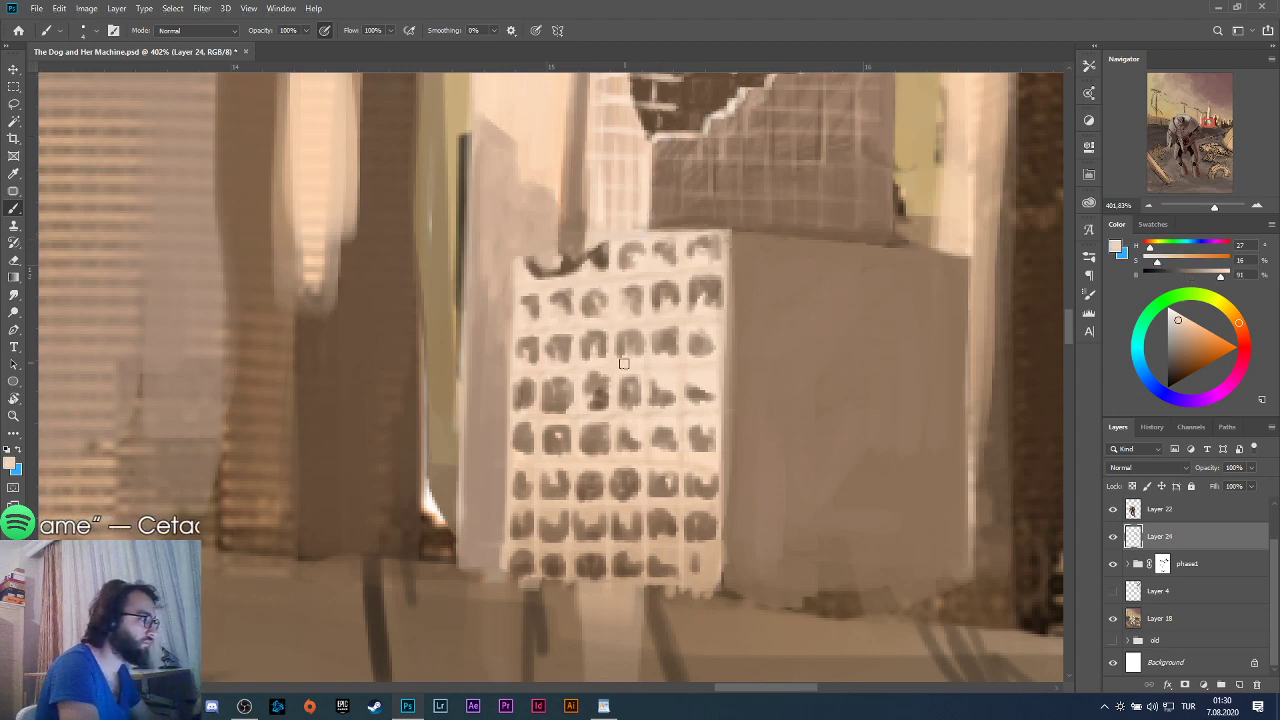
key(ctrl+z)
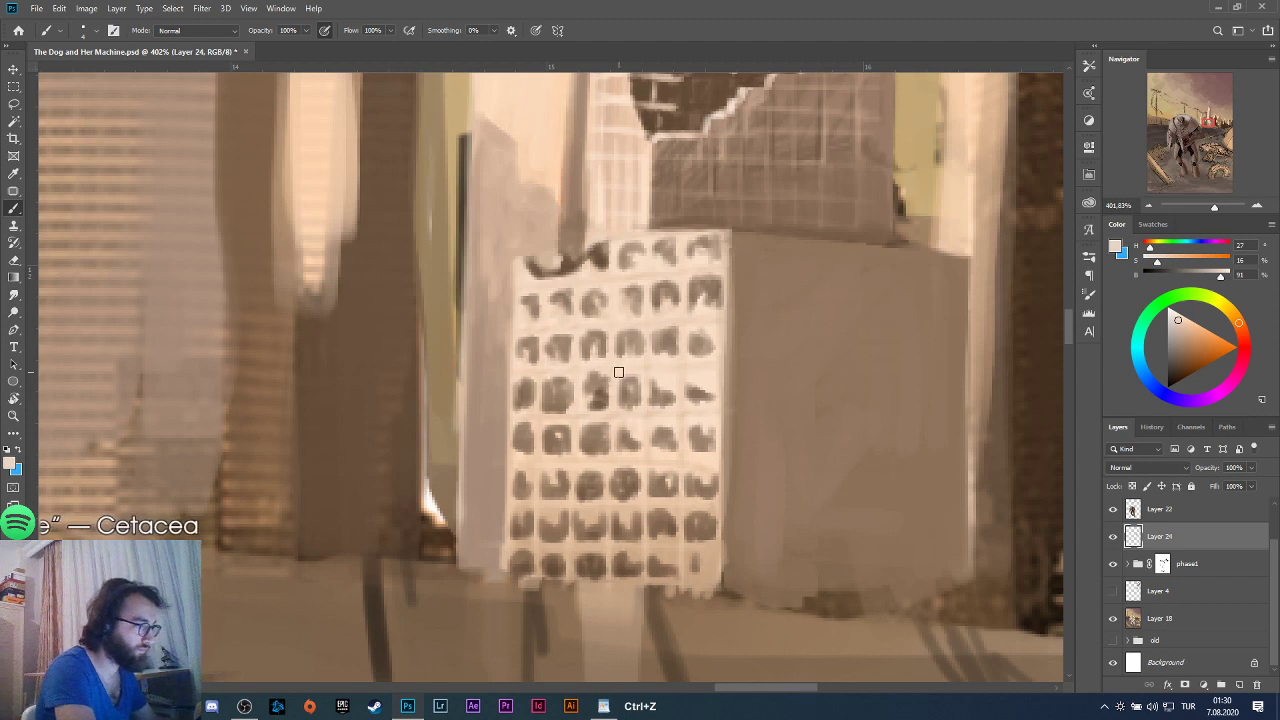
Sample cream from the block's lit window grid, shift it to a paler tint, and touch up the light walls between the windows.
alt+click(620, 360)
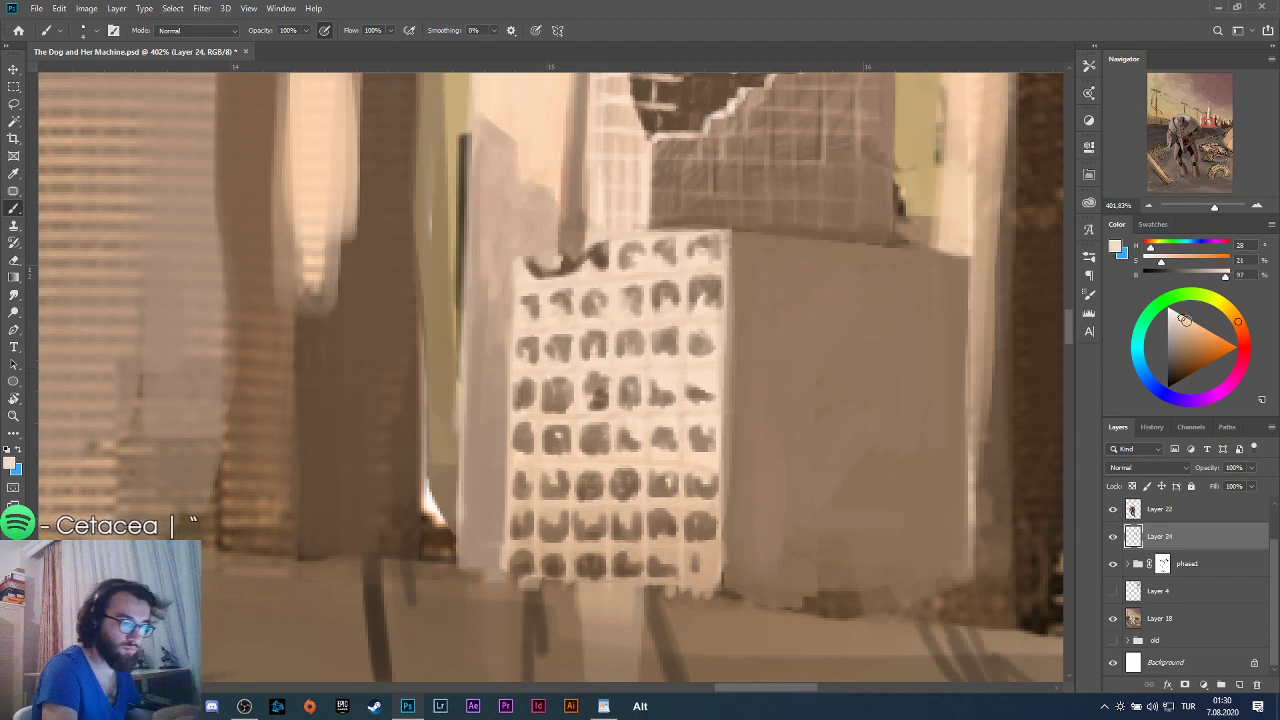
drag(1184, 318, 1177, 313)
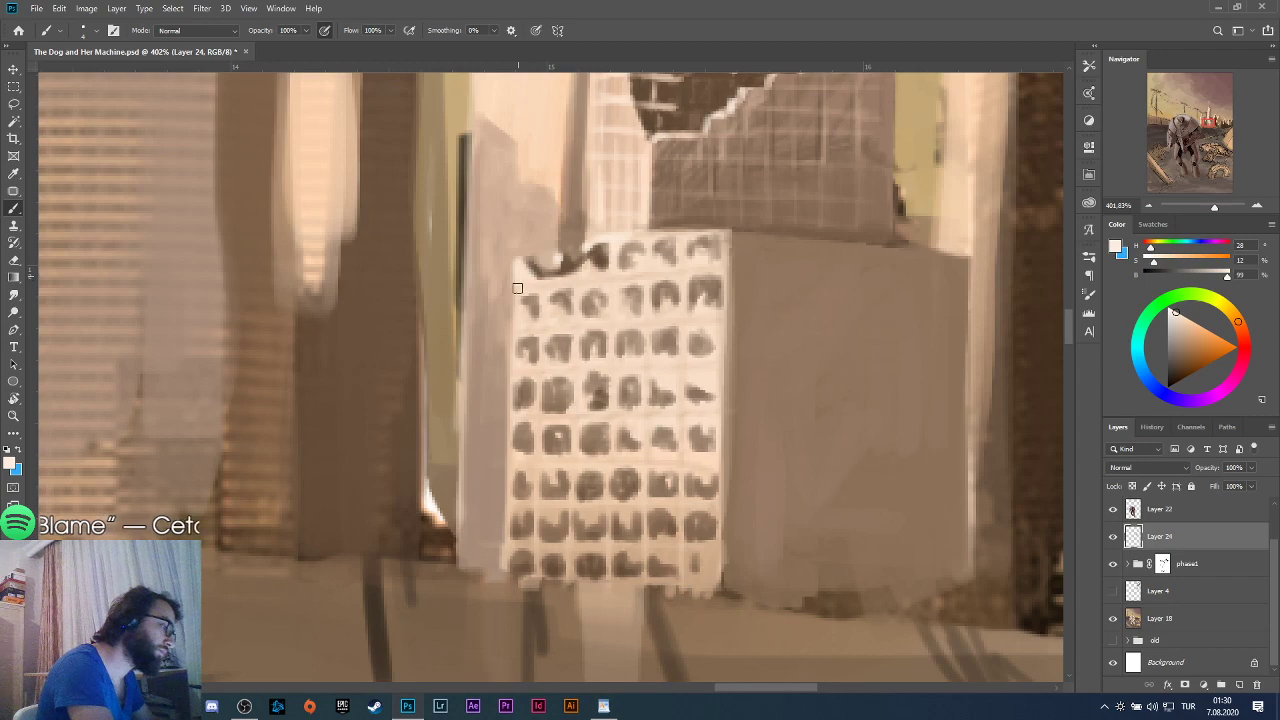
scroll(608, 291, down, 5)
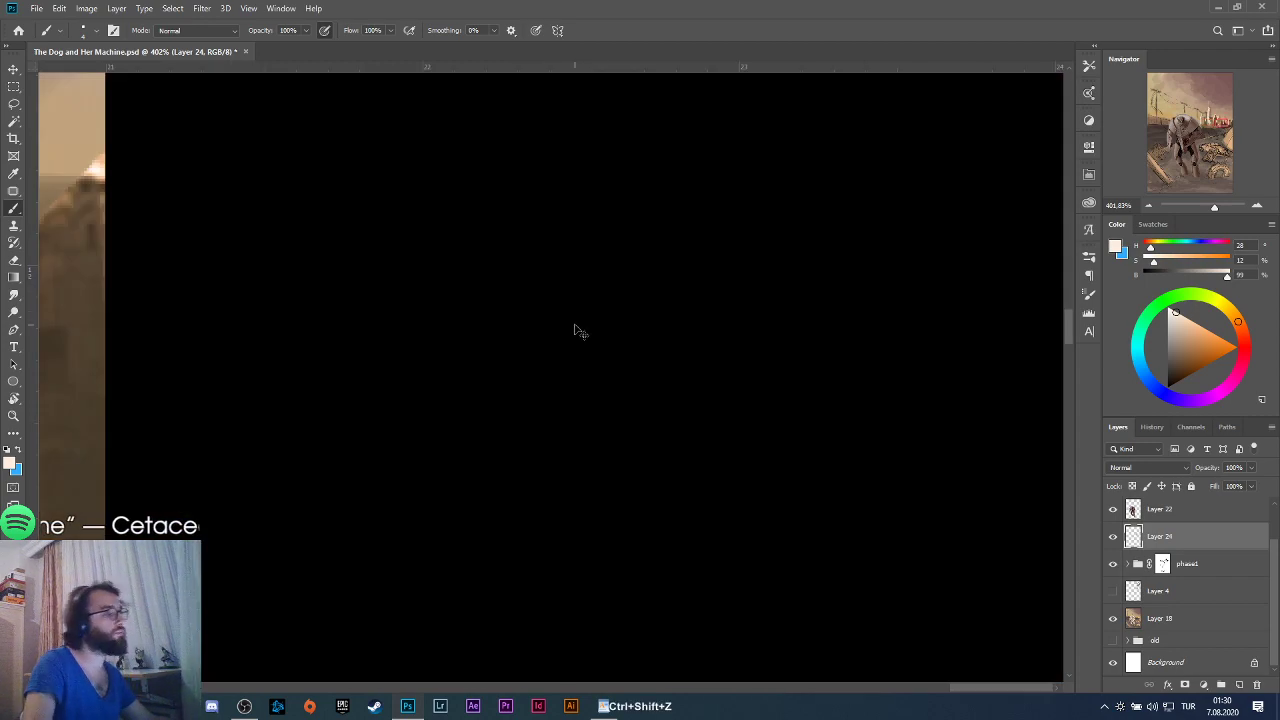
scroll(454, 413, up, 3)
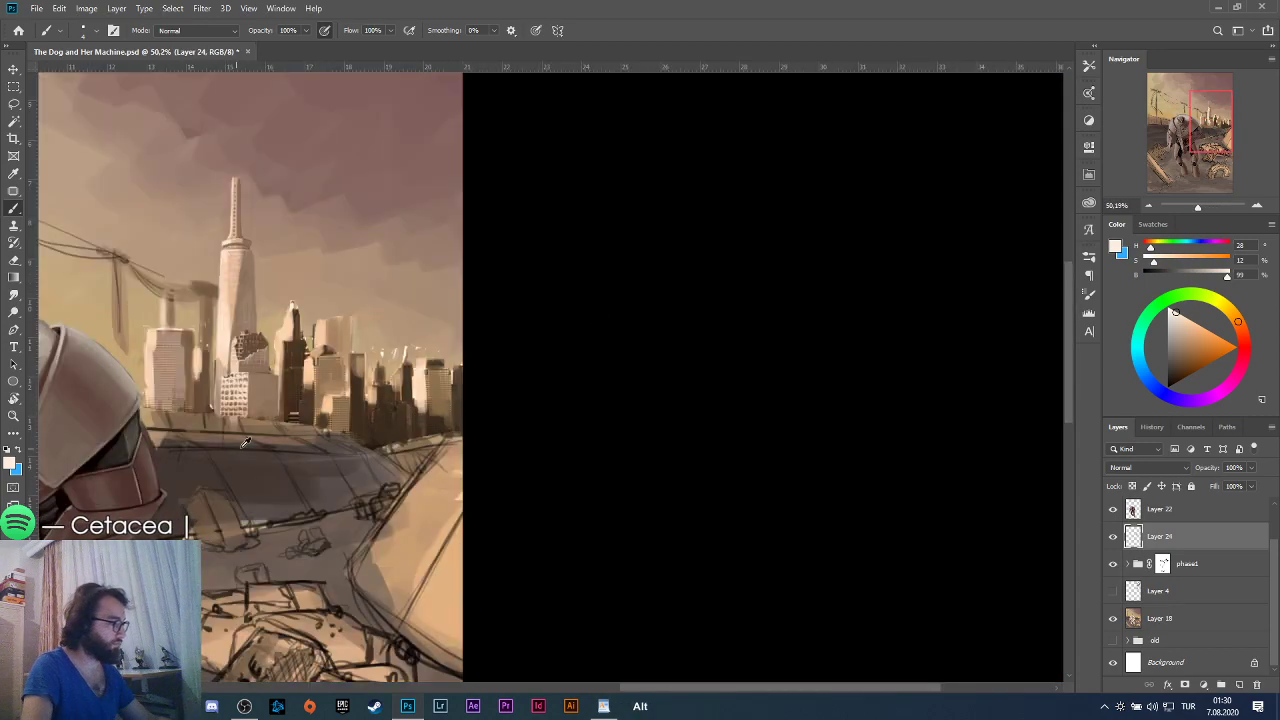
scroll(381, 348, up, 4)
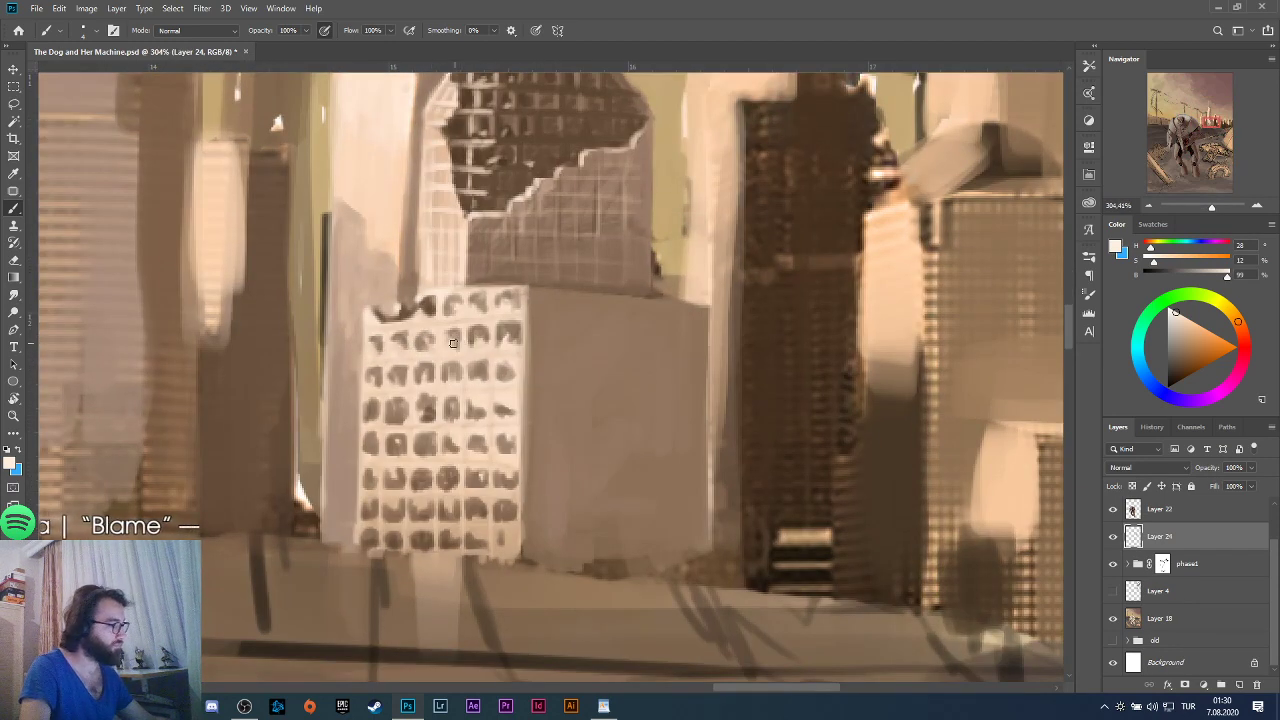
Refine the broken notch at the block's upper left corner with brown and cream tones sampled around the damaged windows.
key(alt)
alt+click(410, 310)
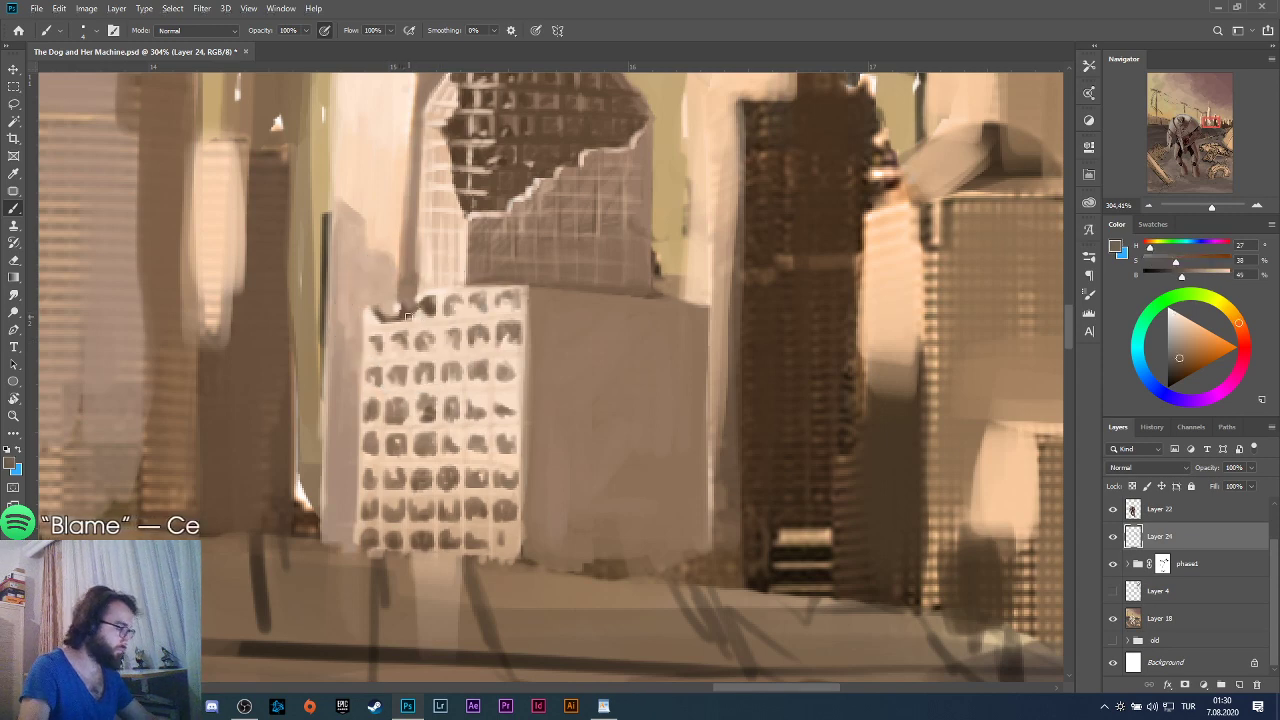
alt+click(398, 312)
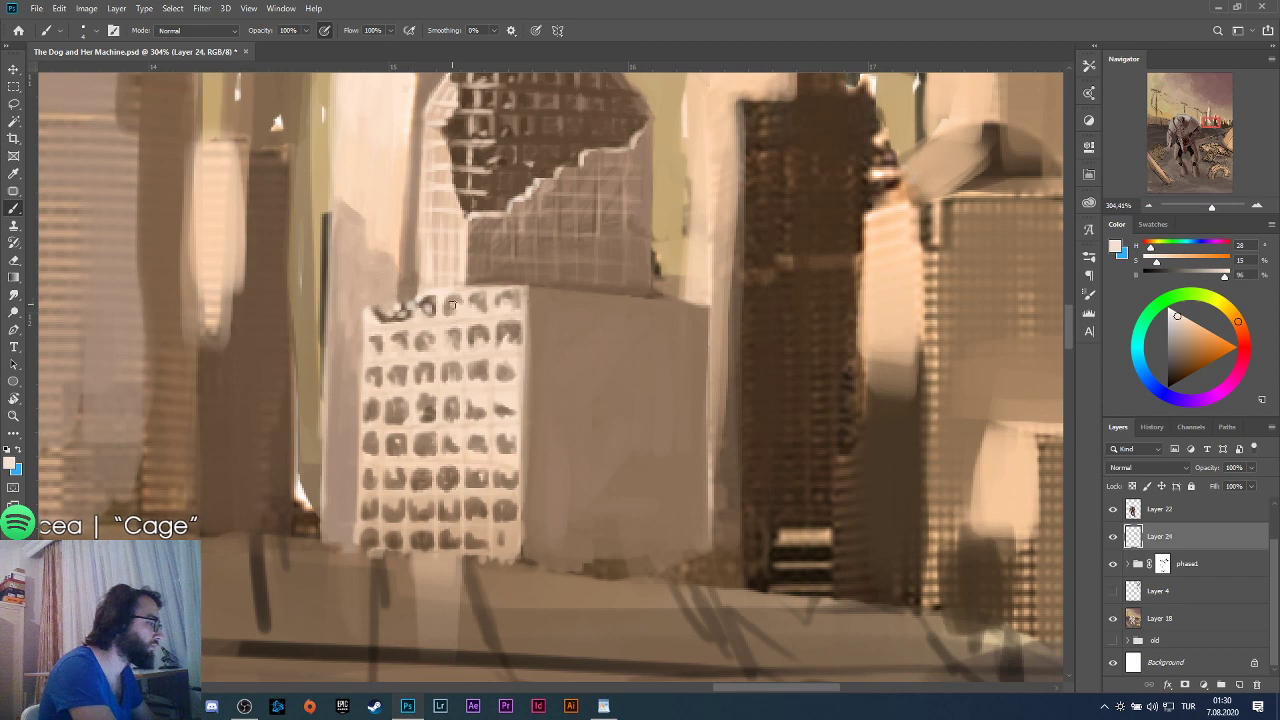
alt+click(400, 313)
mouse_move(413, 307)
mouse_down()
mouse_move(424, 302)
mouse_move(426, 318)
mouse_up()
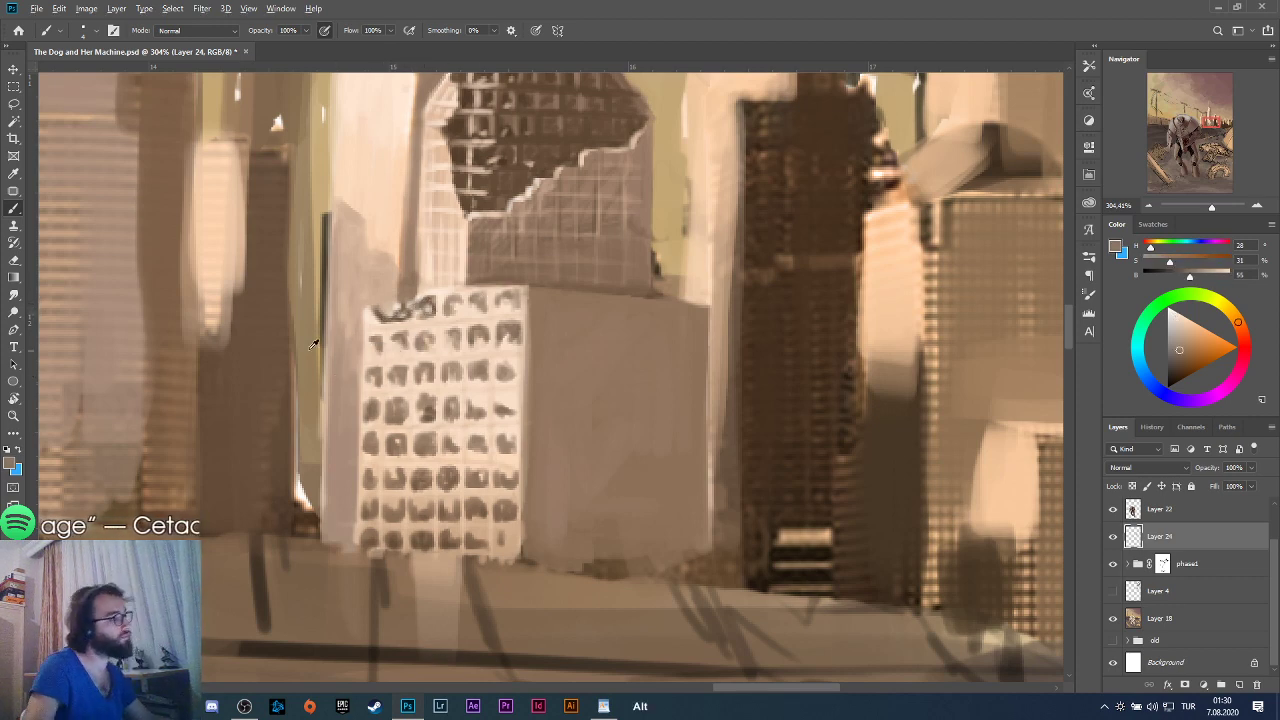
Soften the notch's upper edge with tan sampled just above the roofline and compare the block with the surrounding skyline.
scroll(337, 377, down, 5)
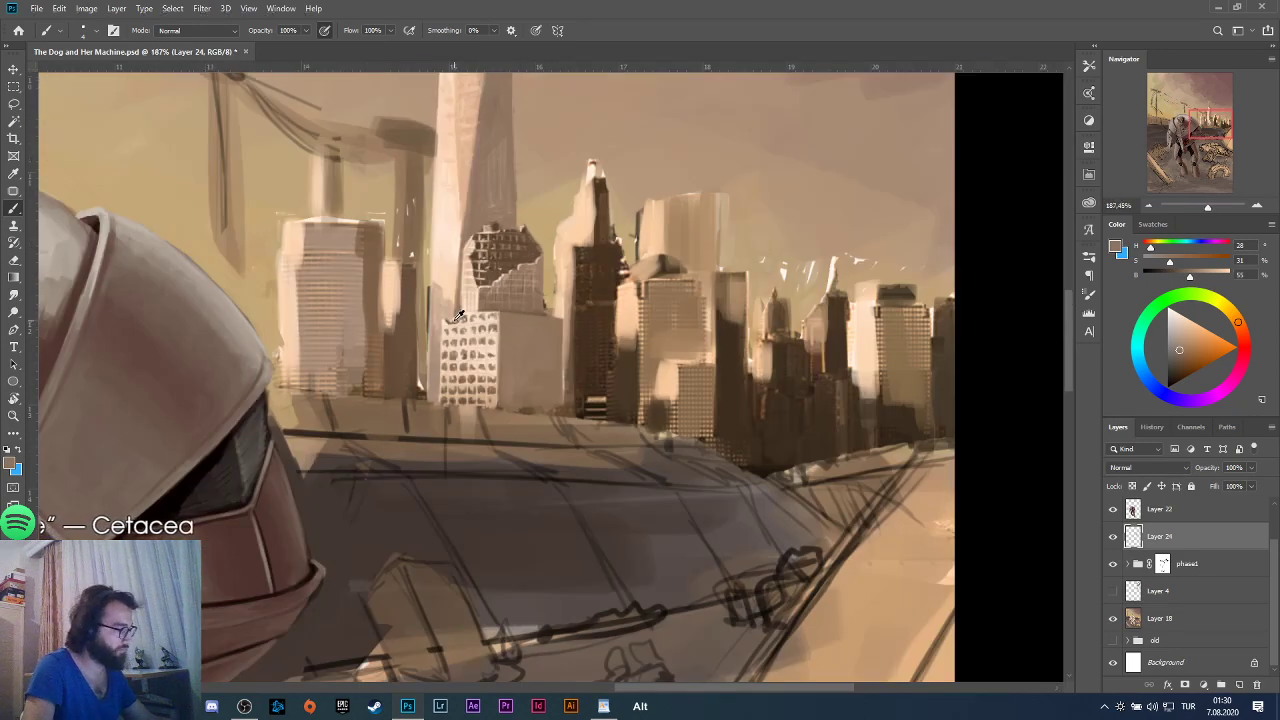
scroll(460, 316, up, 5)
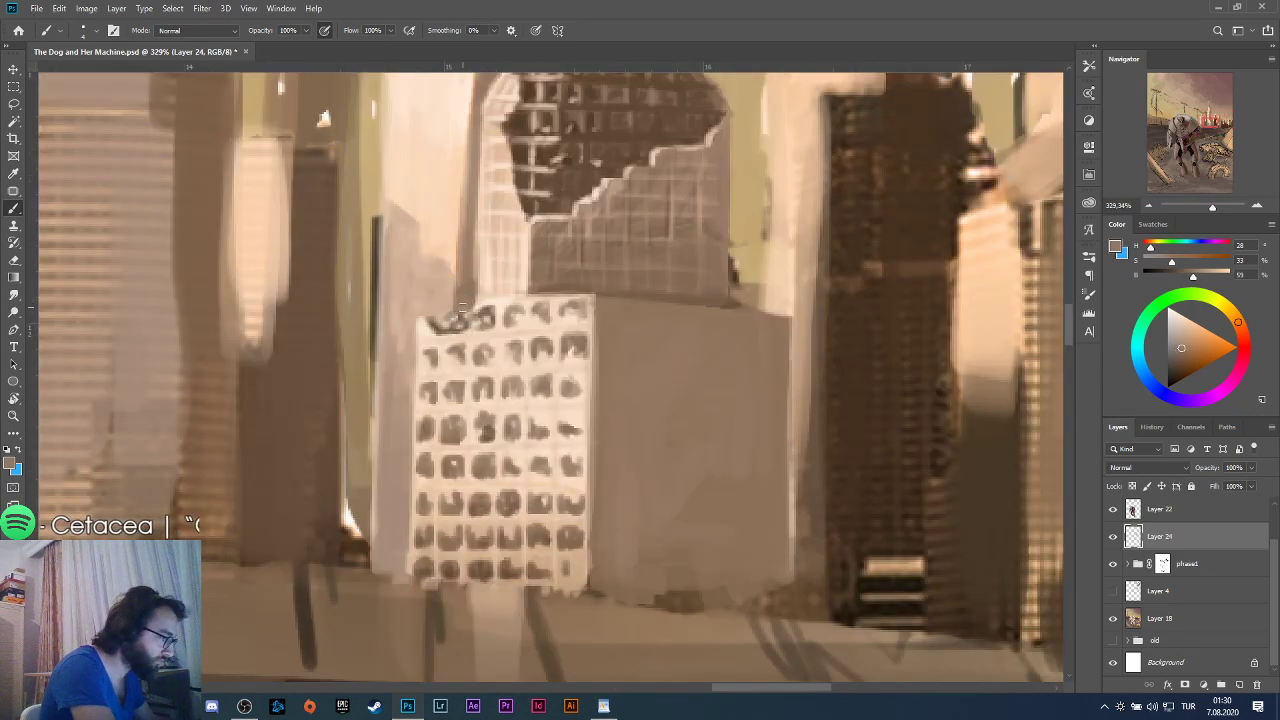
alt+click(450, 300)
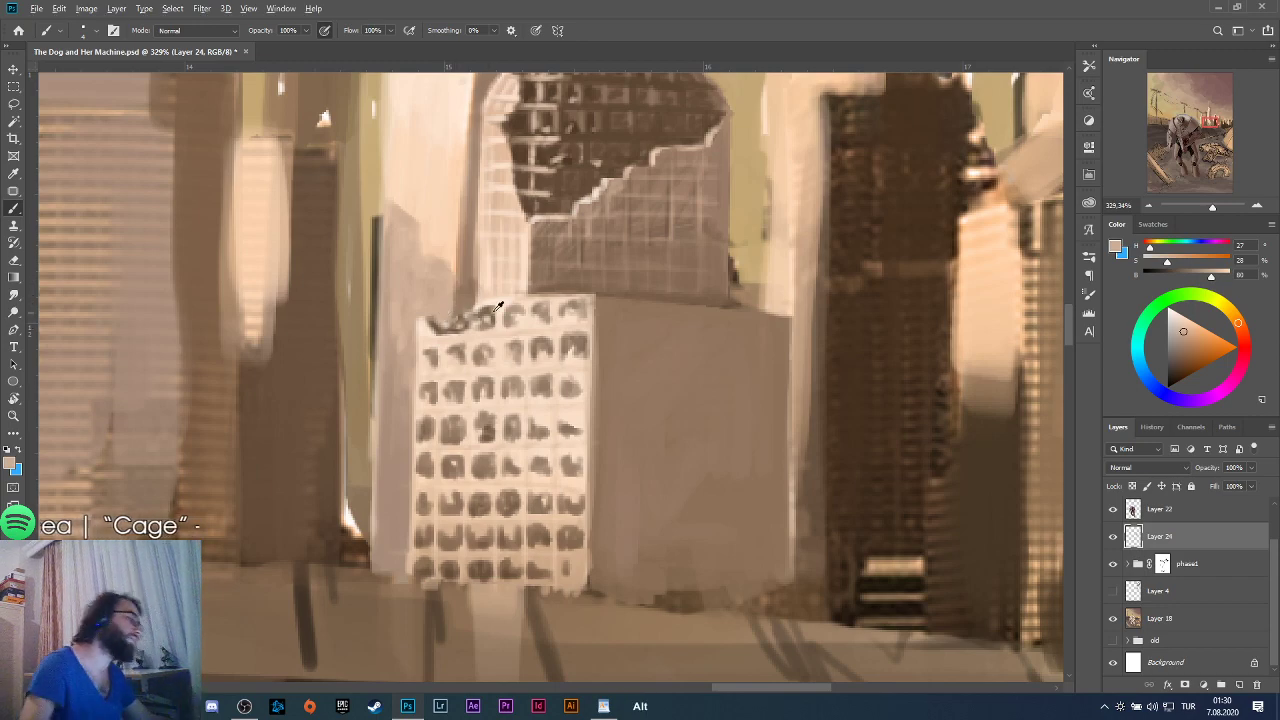
scroll(455, 328, down, 6)
scroll(578, 335, down, 2)
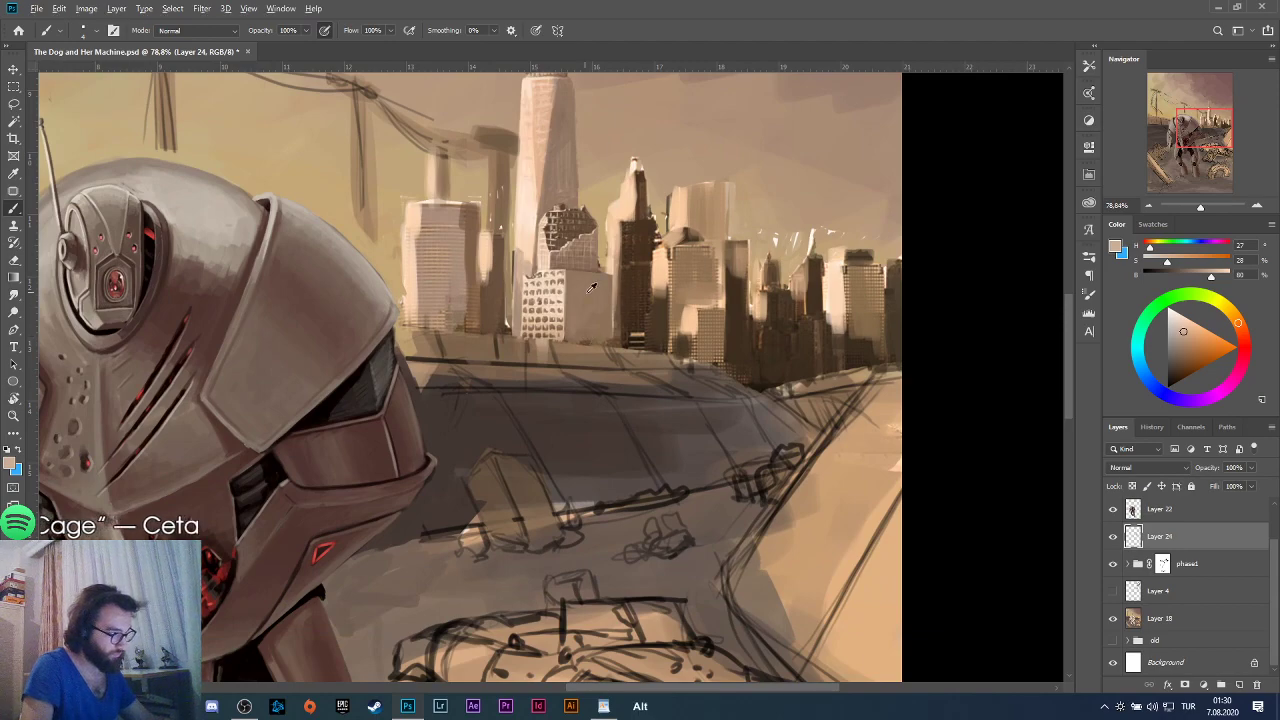
scroll(592, 343, up, 4)
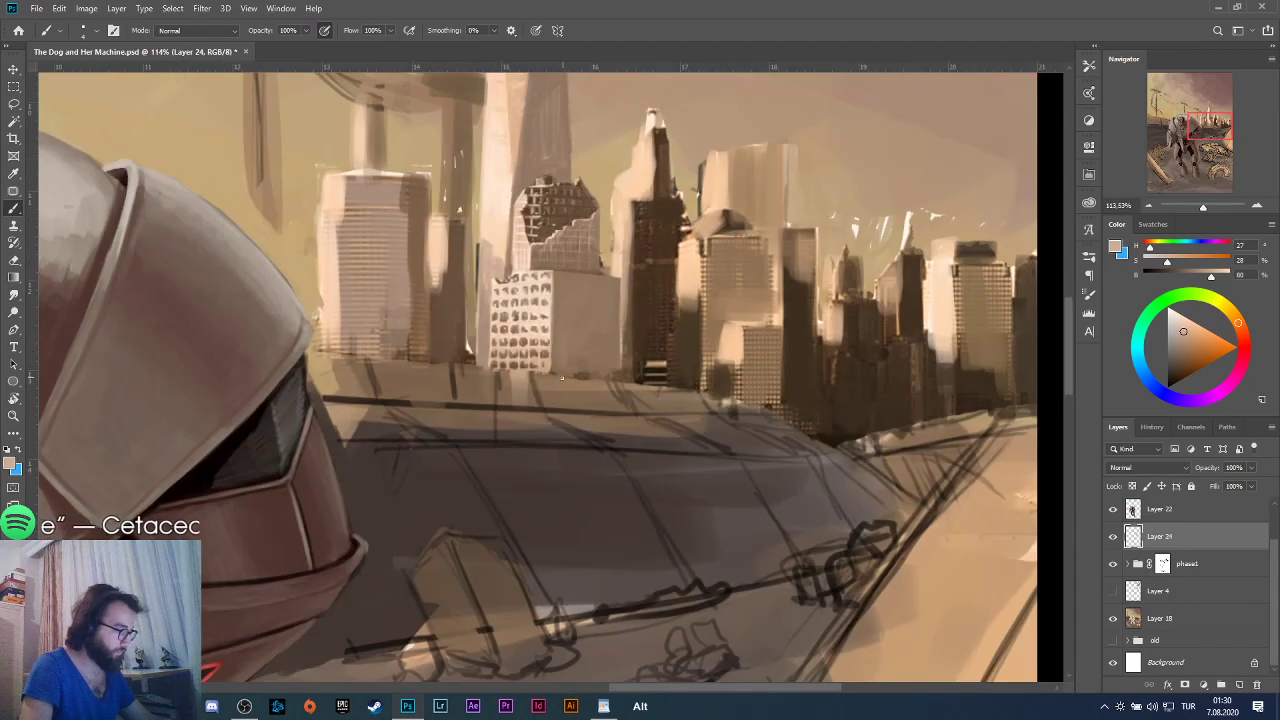
Switch to the web browser, search Google Images for "billboard", and look through the reference pictures.
key(alt+Tab)
click(158, 11)
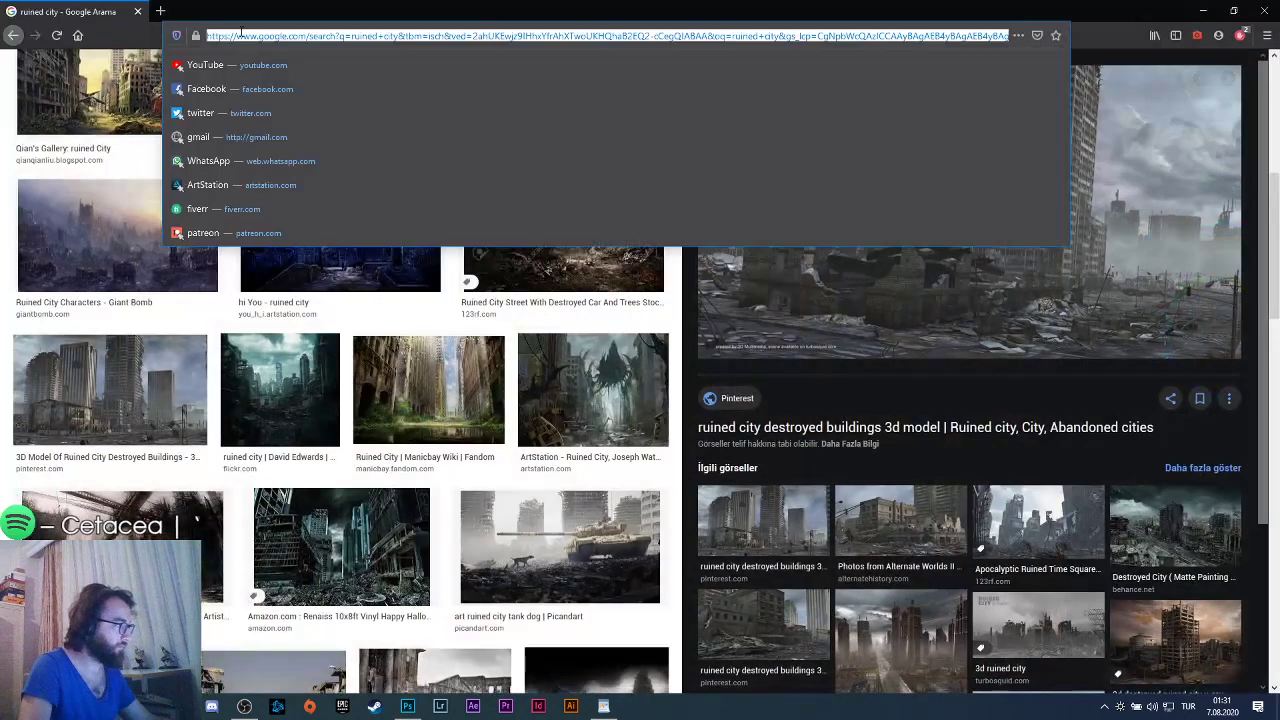
text(bil)
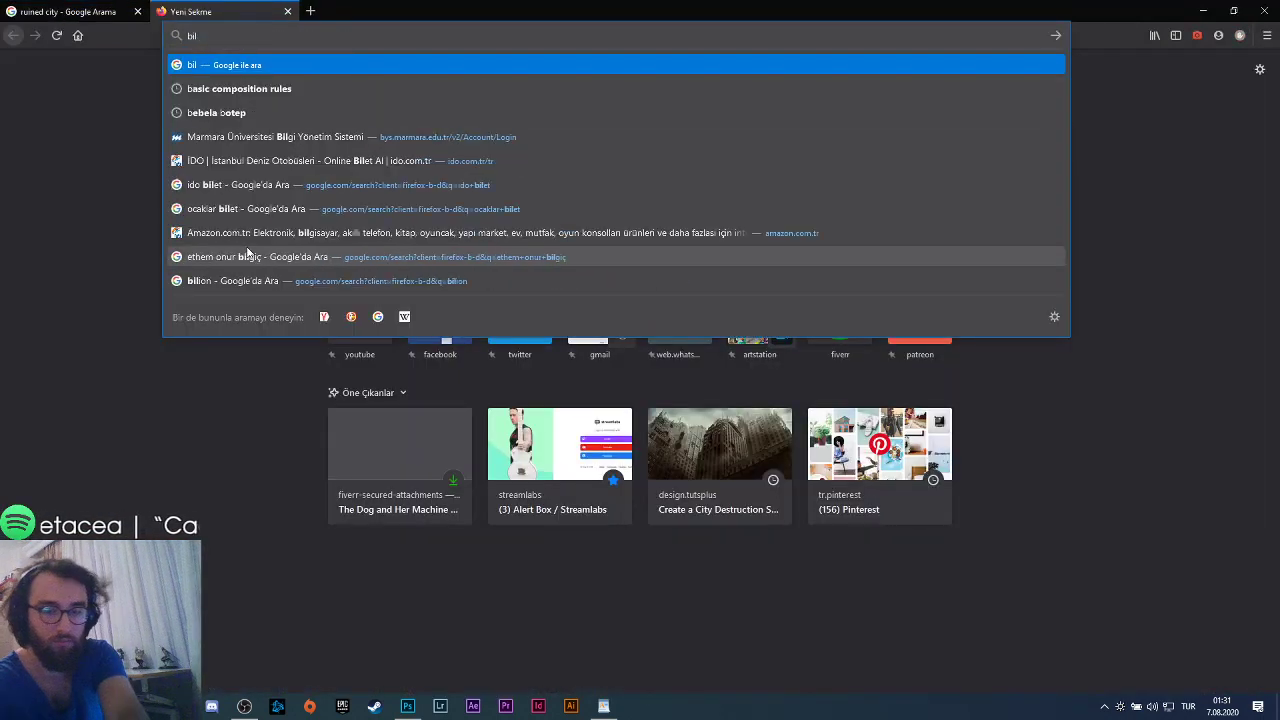
text(lboard)
key(Return)
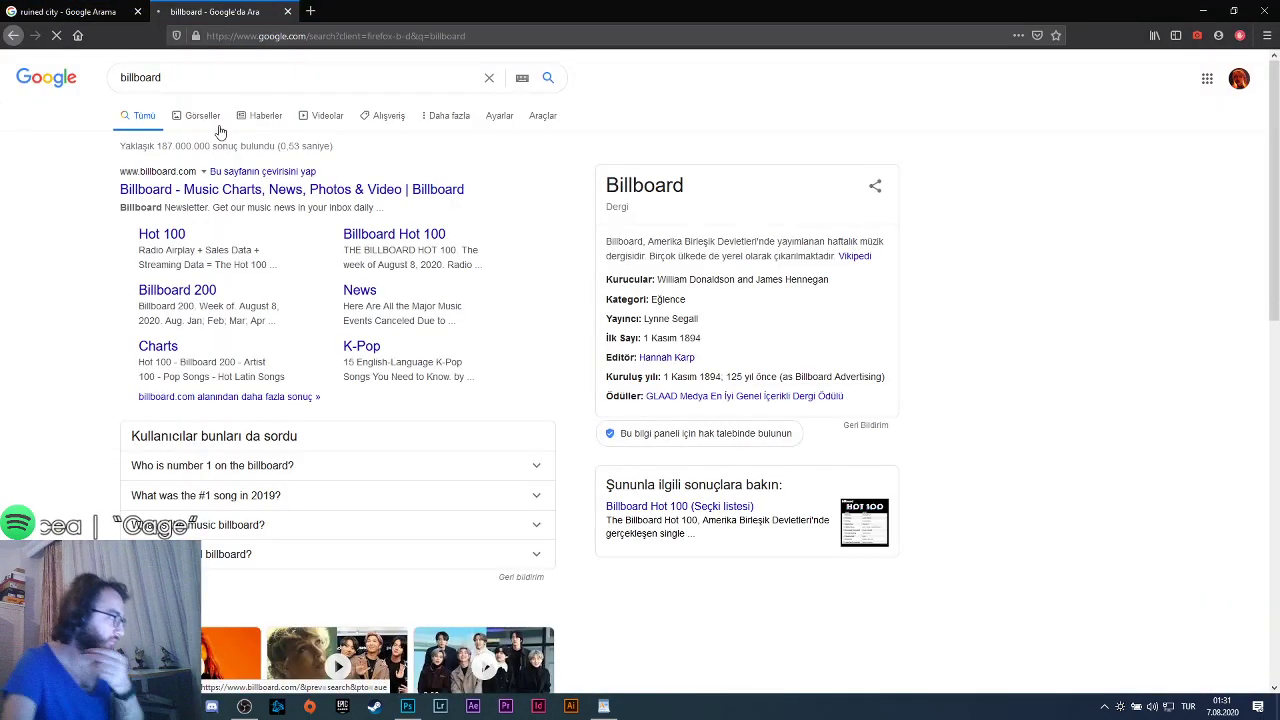
click(204, 128)
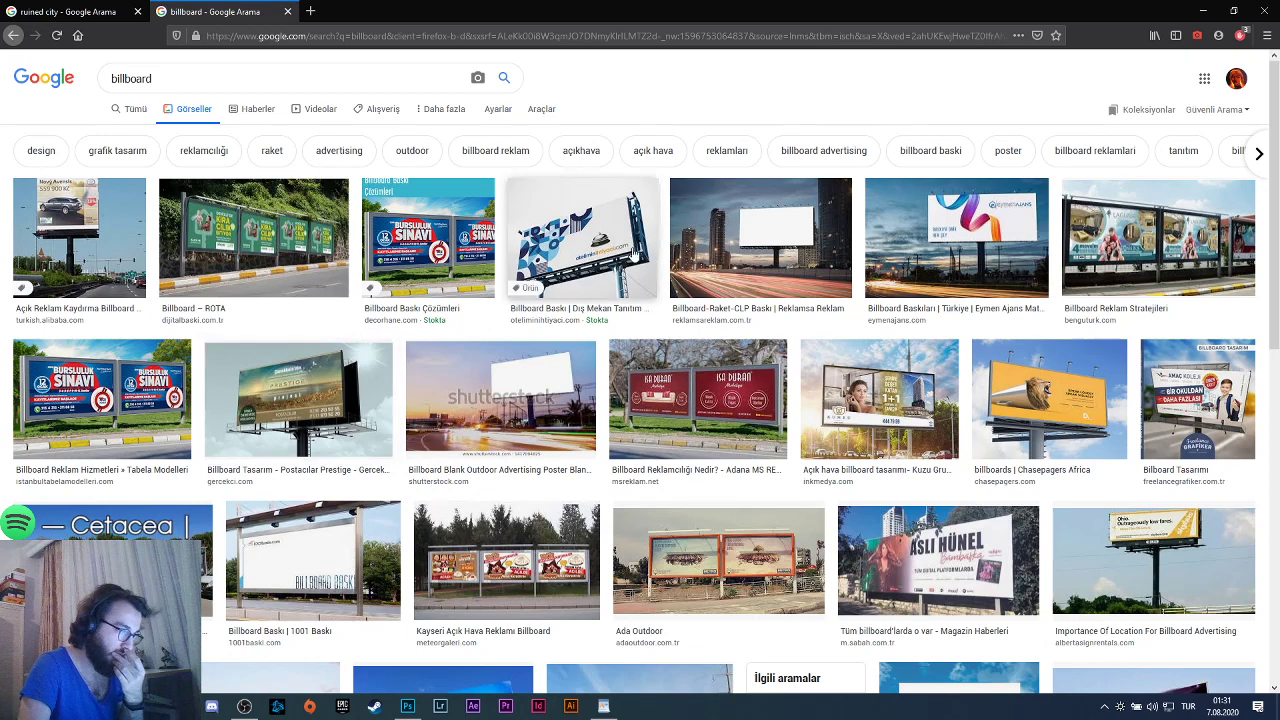
scroll(286, 400, down, 2)
scroll(270, 410, down, 1)
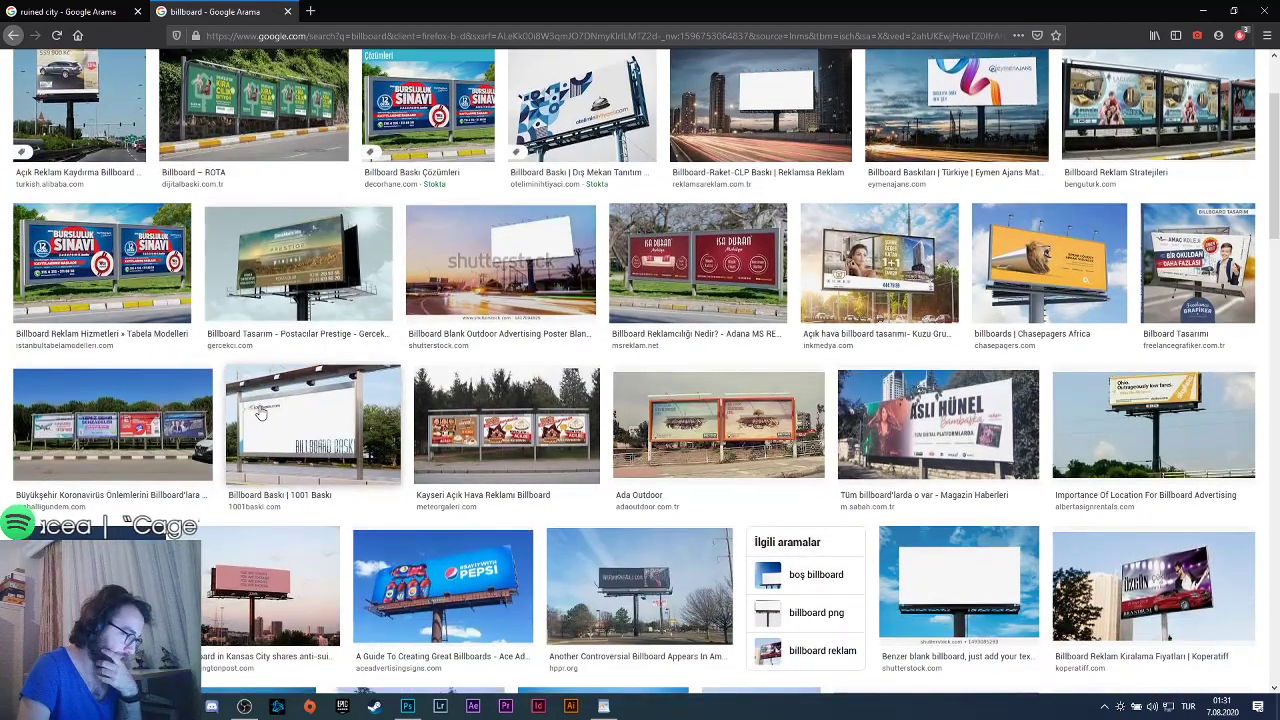
click(1195, 9)
Return to Photoshop and outline a rectangular billboard on the block's shaded face with cream sampled from the lit wall, undoing stray strokes.
scroll(562, 300, up, 3)
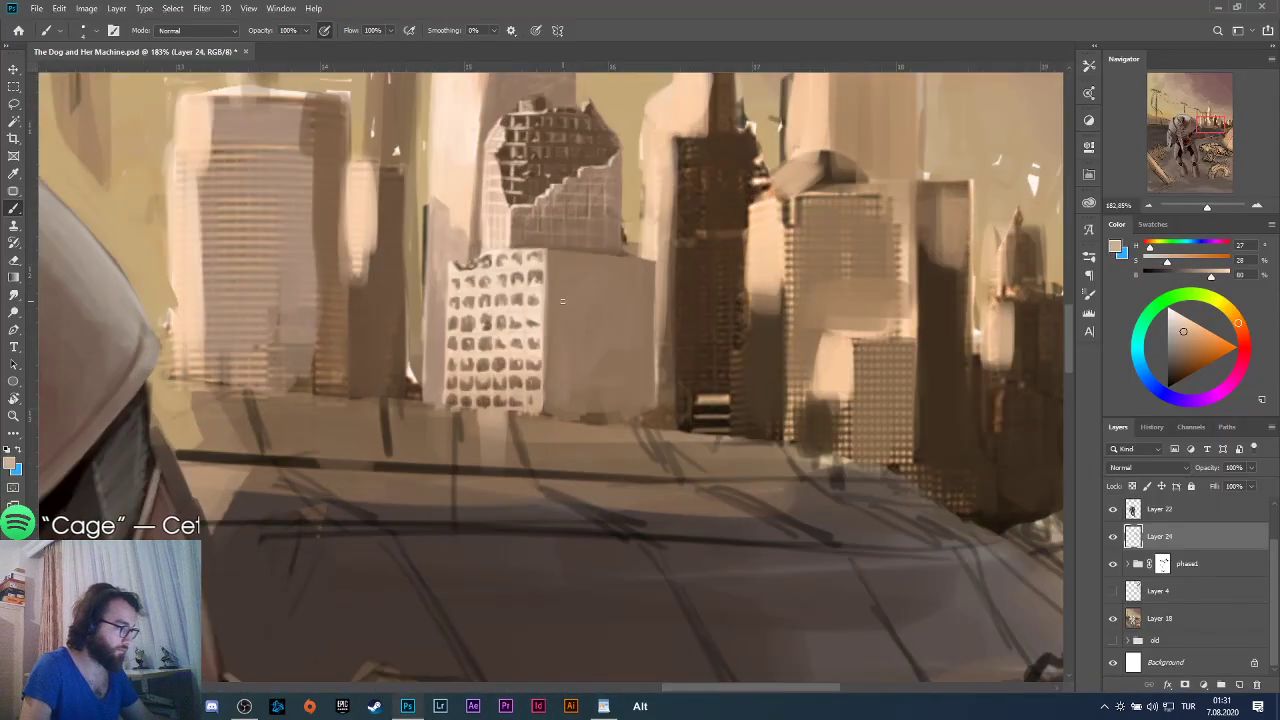
alt+click(537, 290)
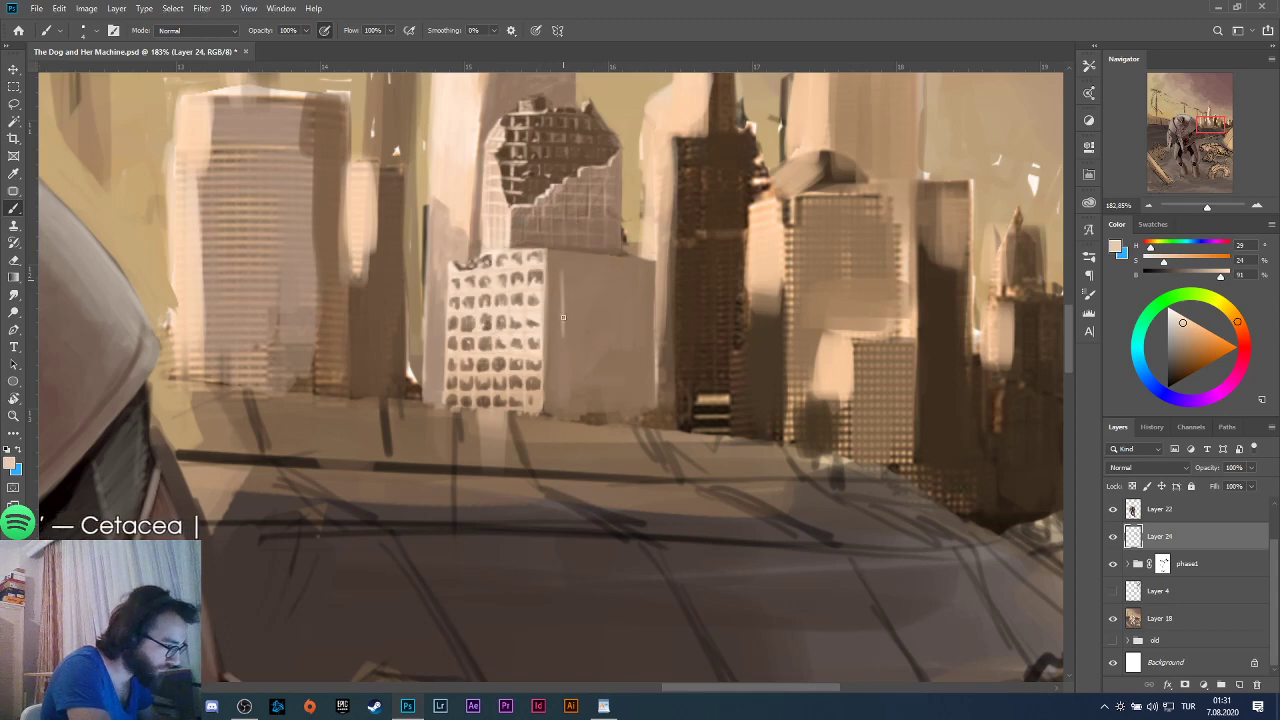
key(ctrl+z)
key(ctrl+z)
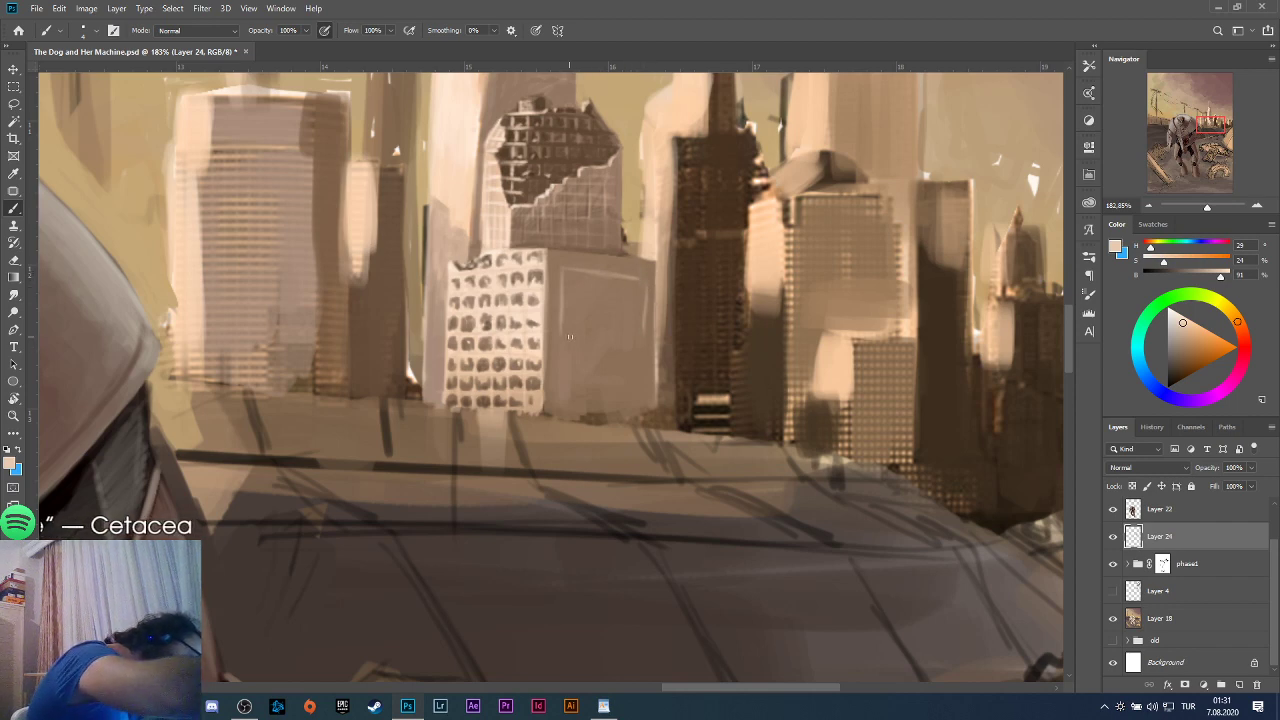
drag(604, 337, 640, 339)
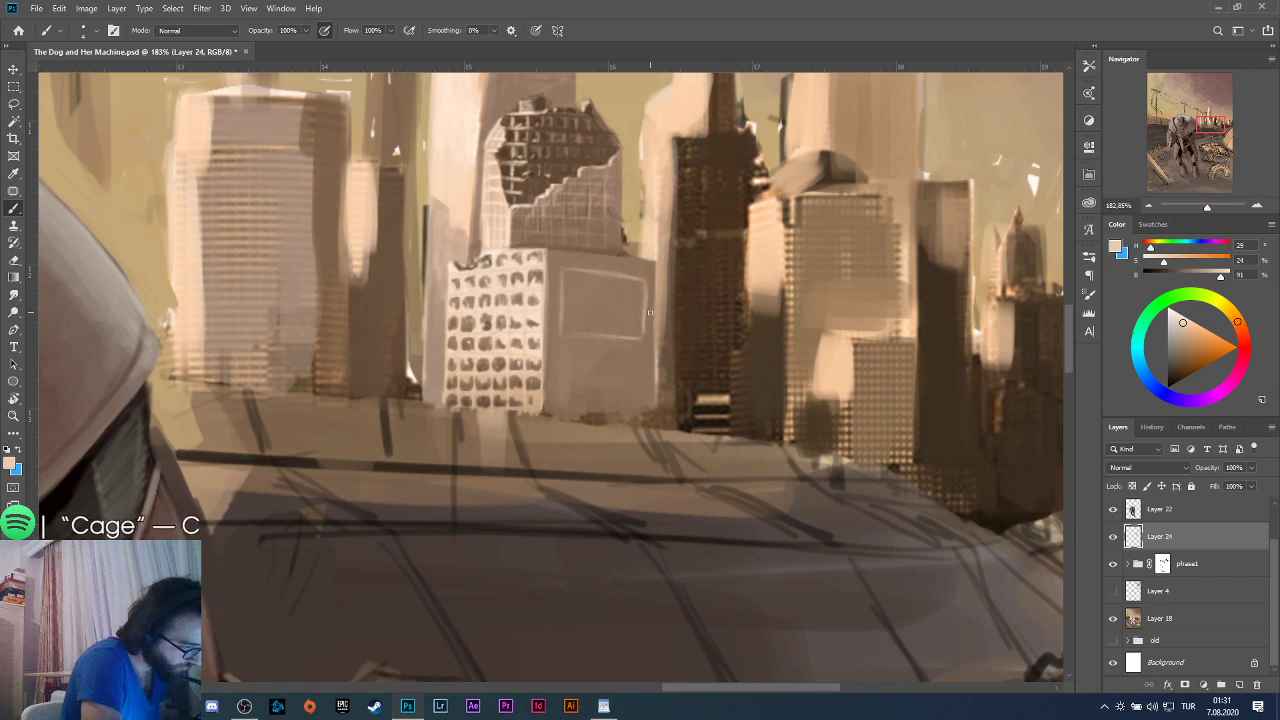
key(ctrl+shift+z)
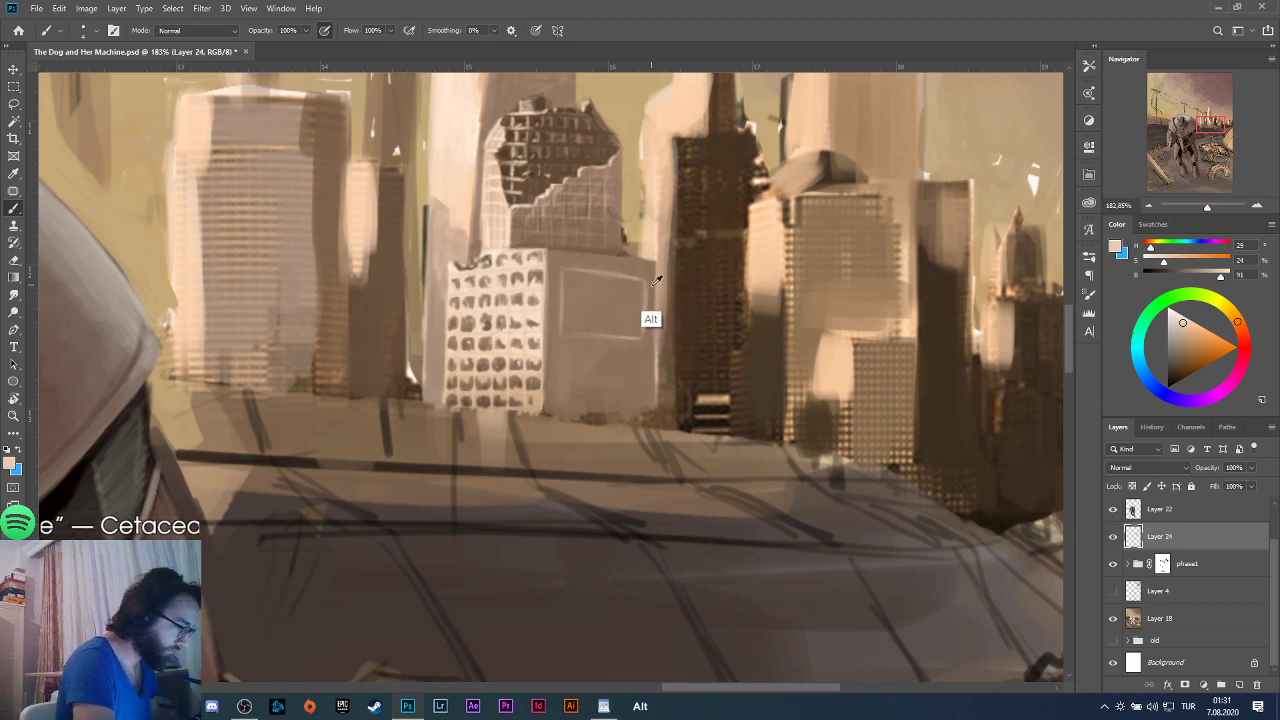
Trim the billboard frame with sampled mid brown and add a dark shadow along its lower edge using brown from the ruined tower.
alt+click(650, 282)
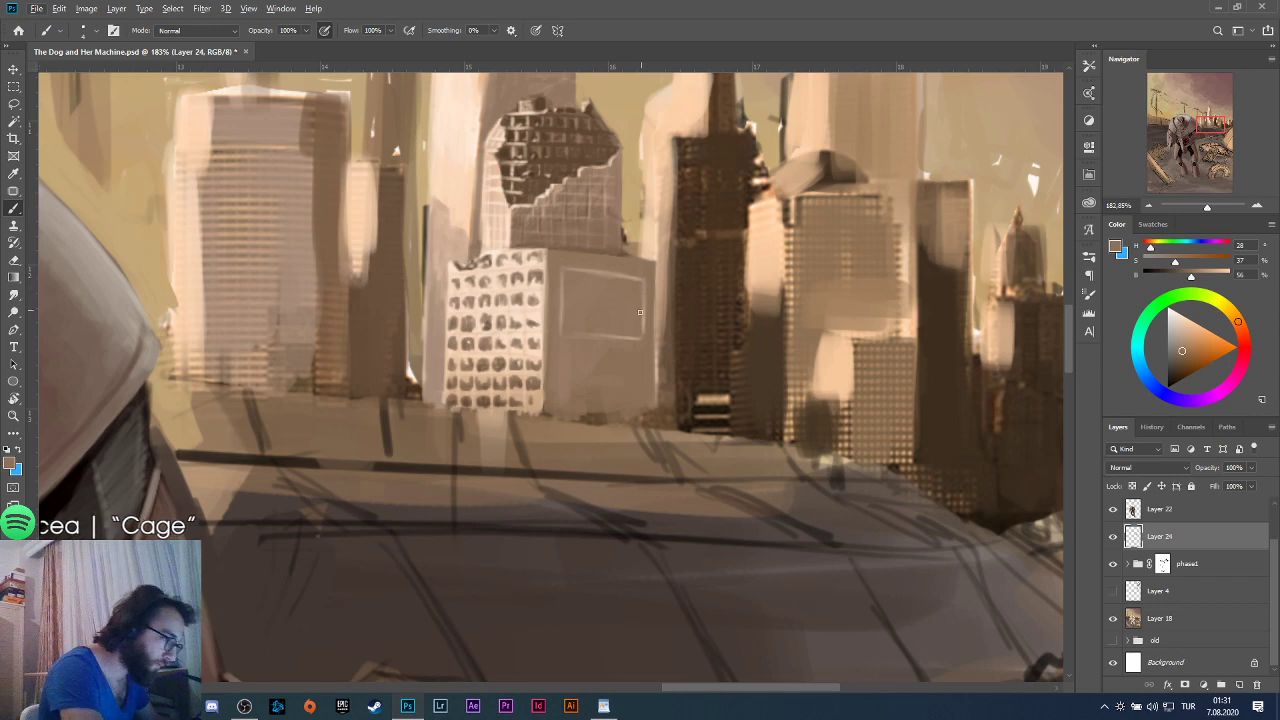
key(alt)
alt+click(534, 176)
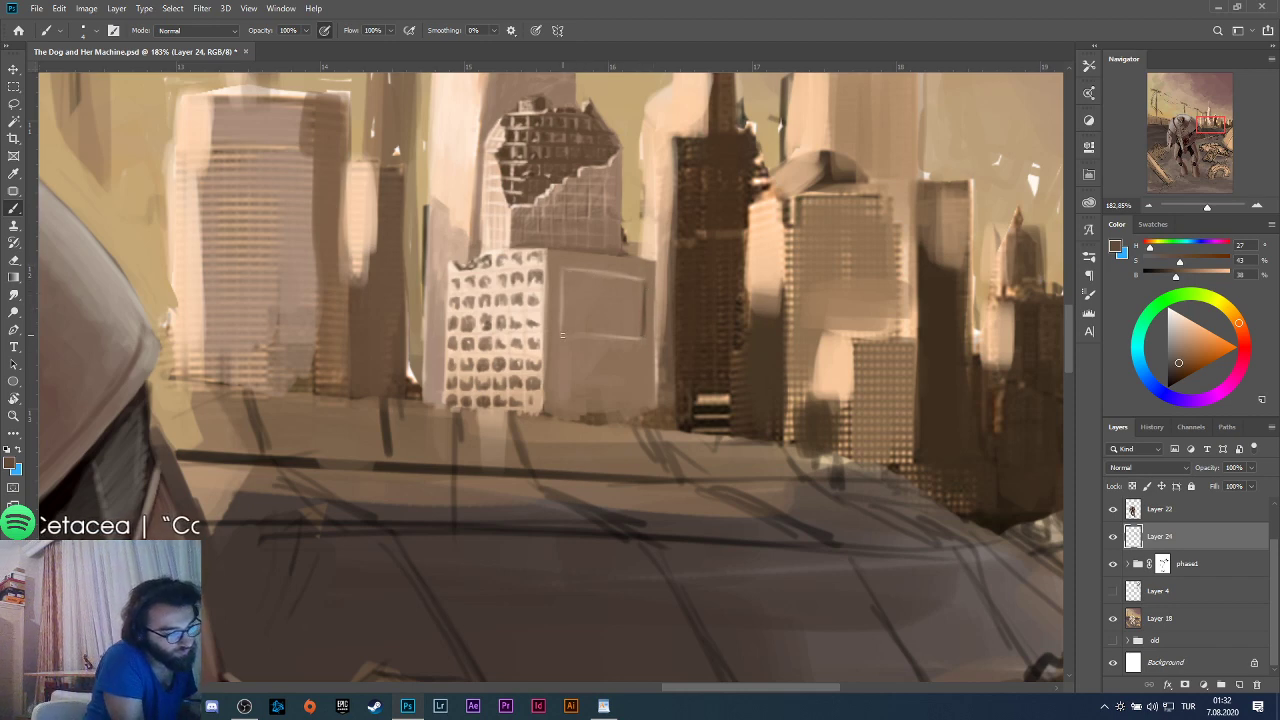
drag(594, 336, 644, 337)
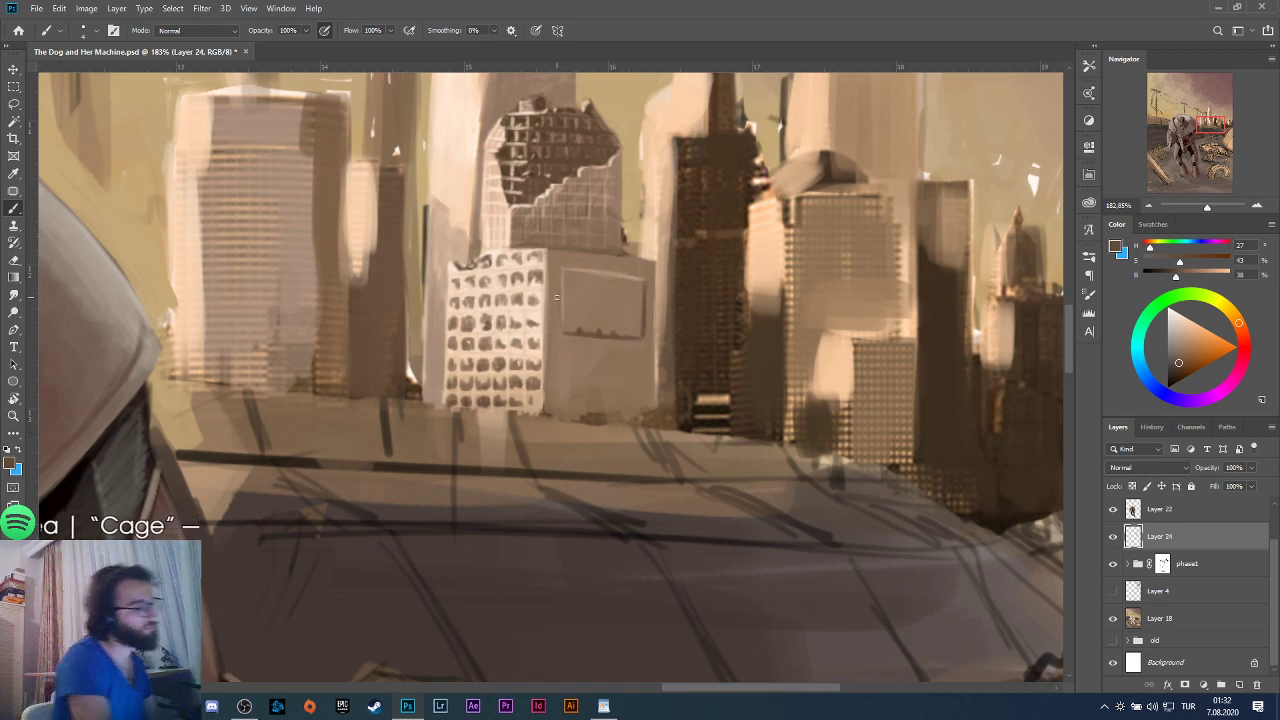
Mute the billboard's light borders and dark lower edge with mid brown and cream tones resampled from the block.
alt+click(562, 270)
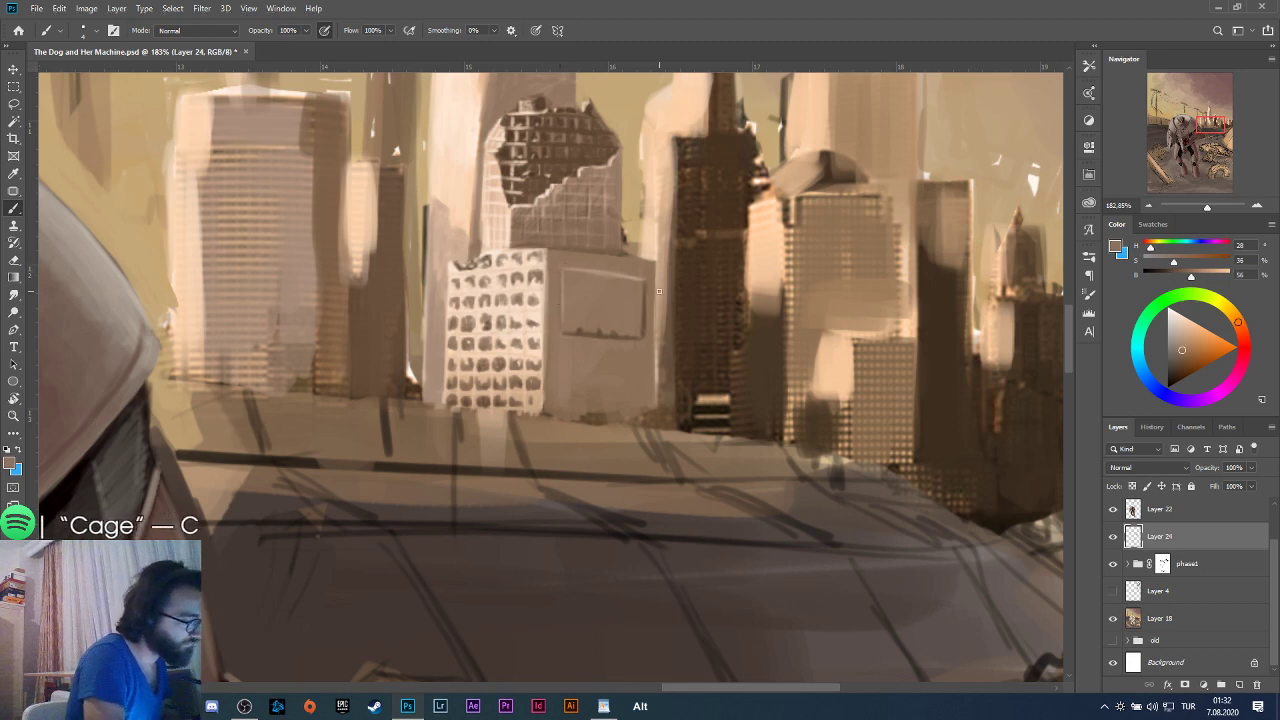
alt+click(589, 282)
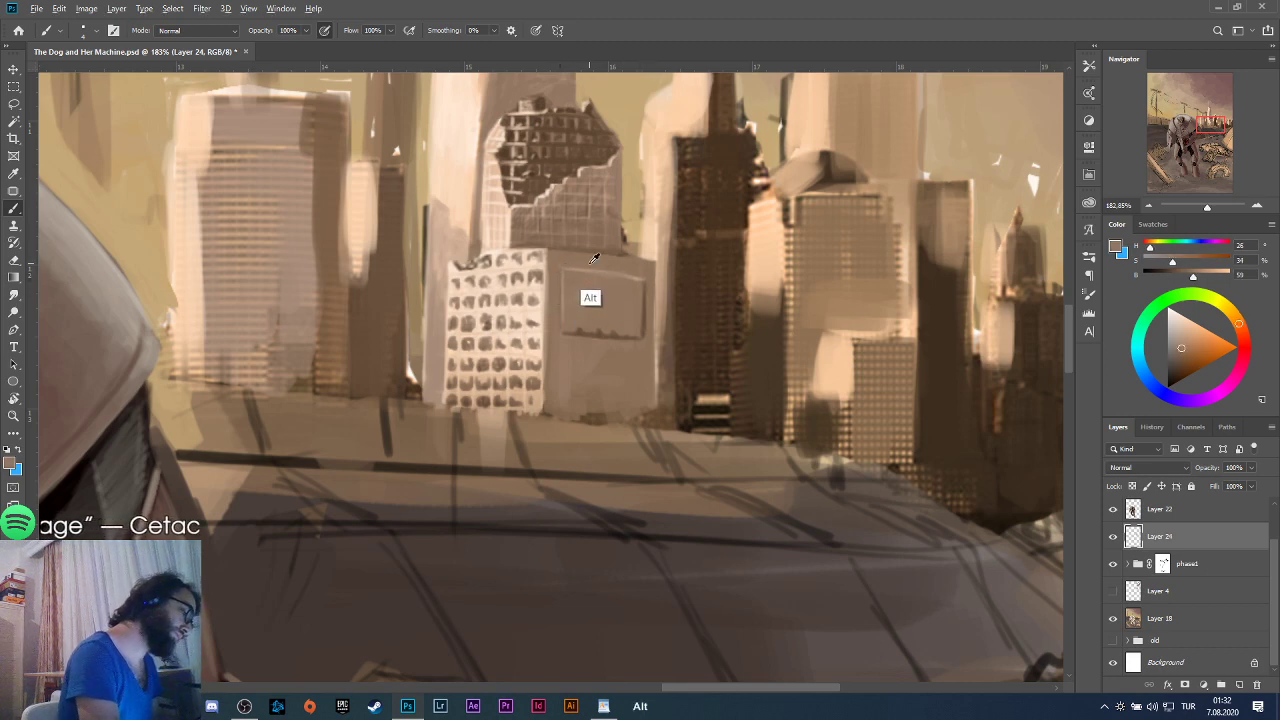
alt+click(583, 305)
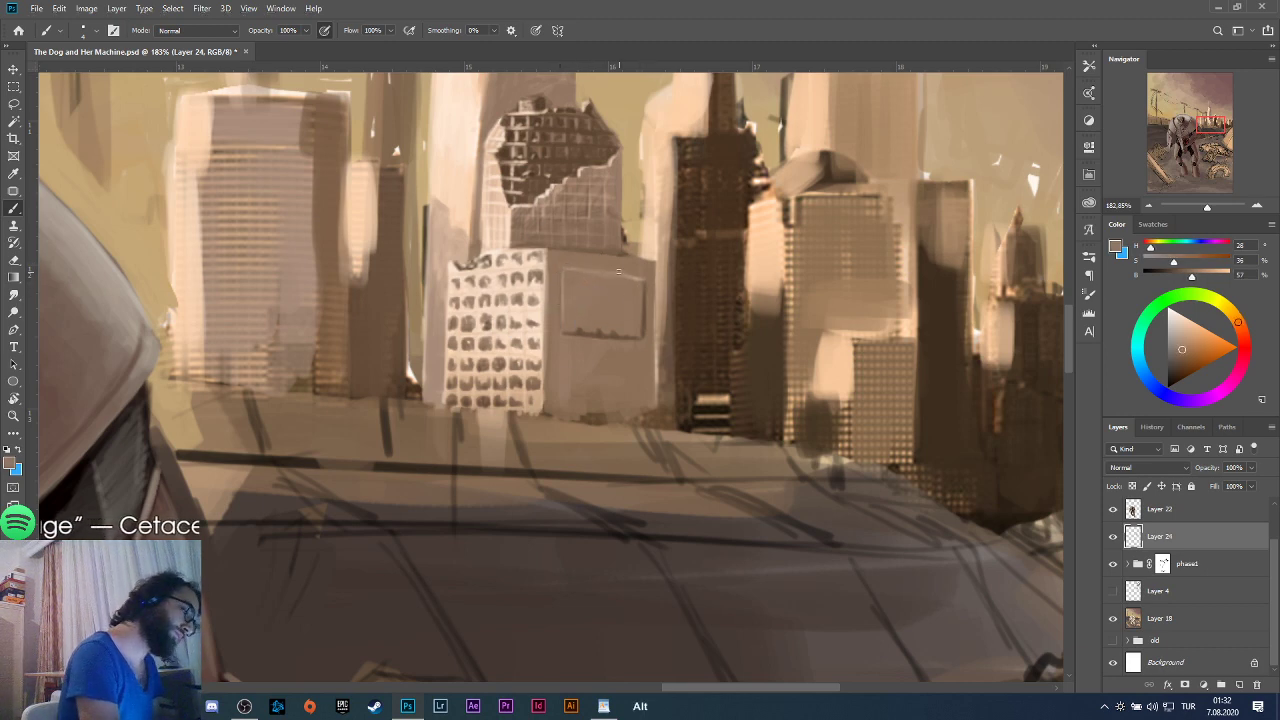
alt+click(537, 294)
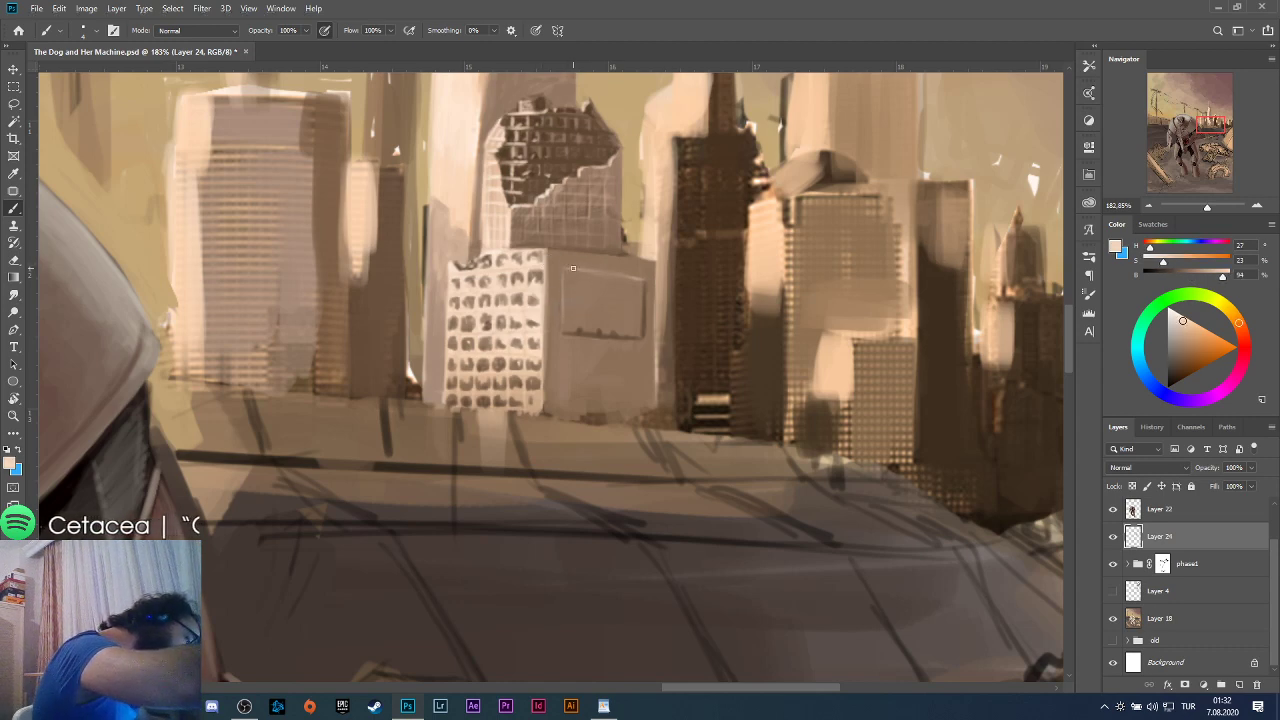
alt+click(578, 318)
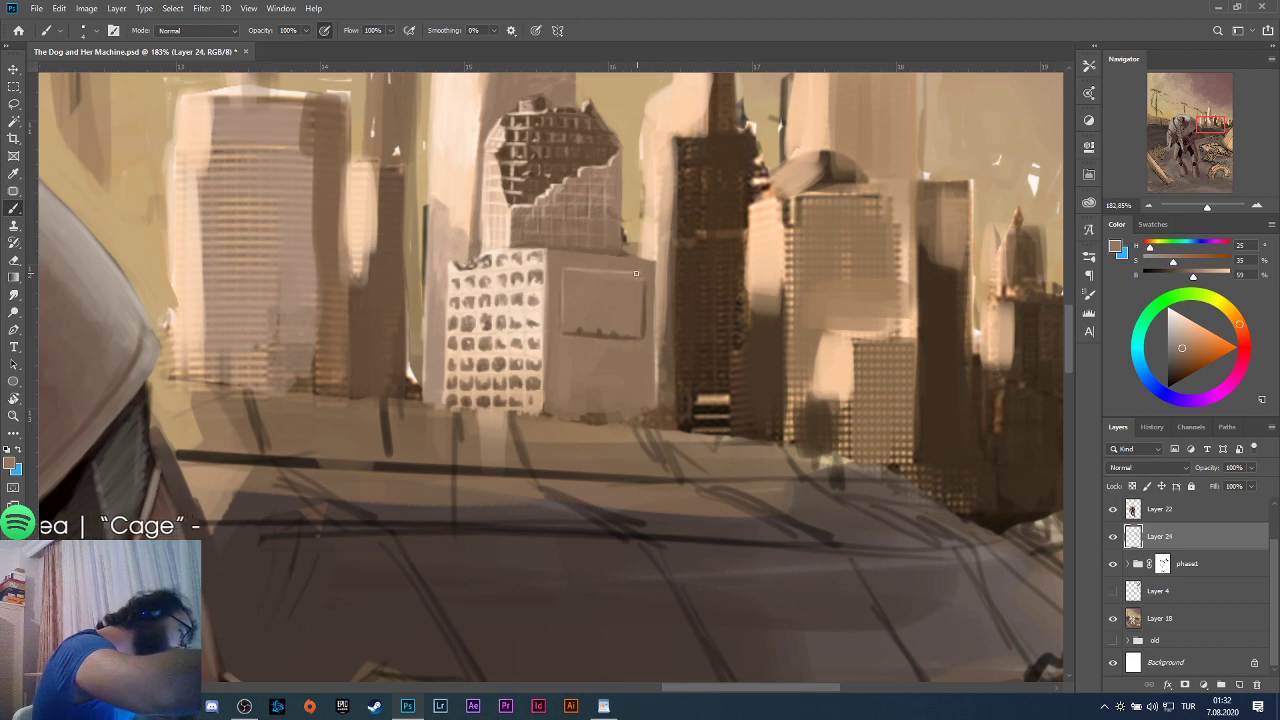
alt+click(645, 269)
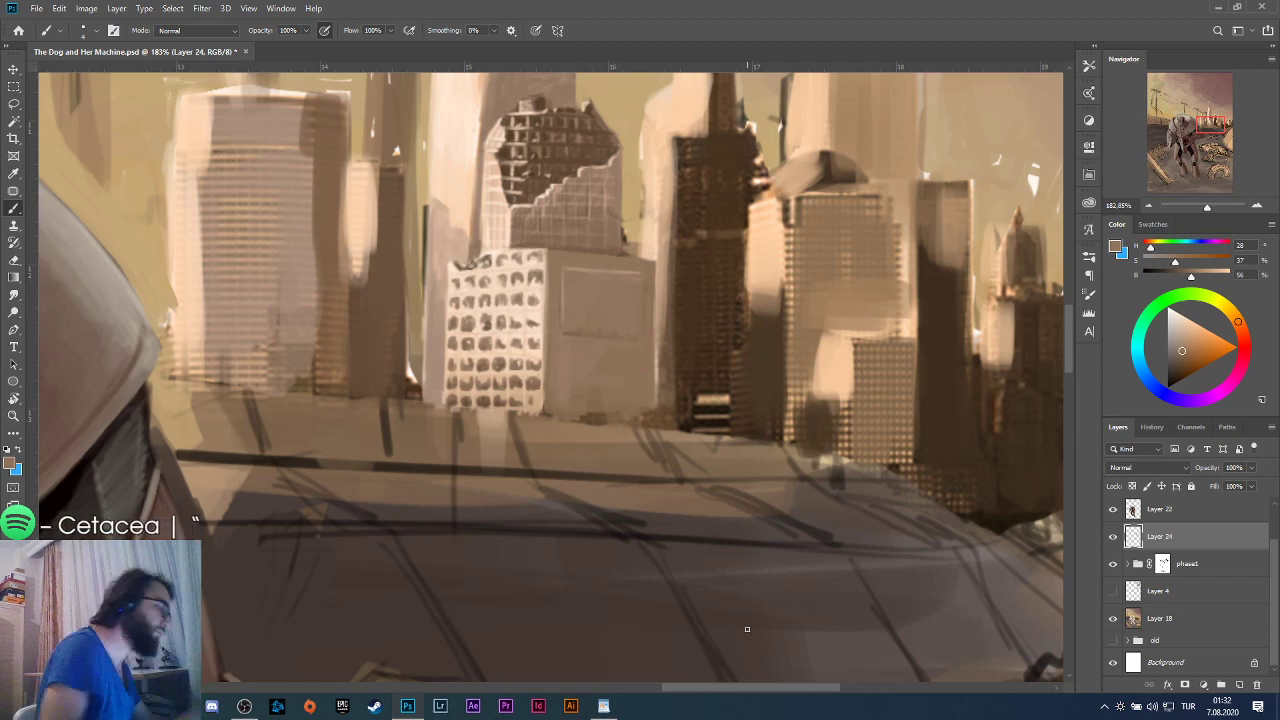
Soften the billboard's lower edge and borders into the shaded wall with brown tones sampled from the block.
scroll(645, 347, down, 5)
scroll(645, 347, down, 3)
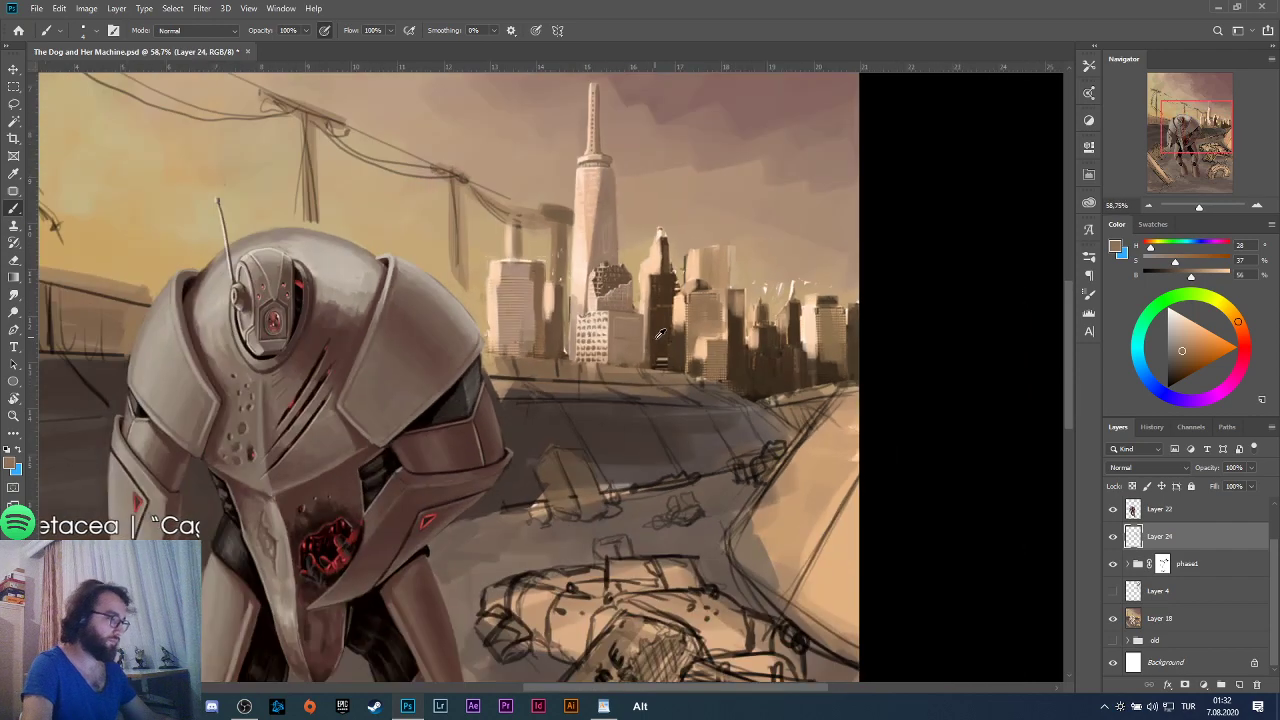
scroll(640, 330, up, 4)
scroll(636, 318, up, 5)
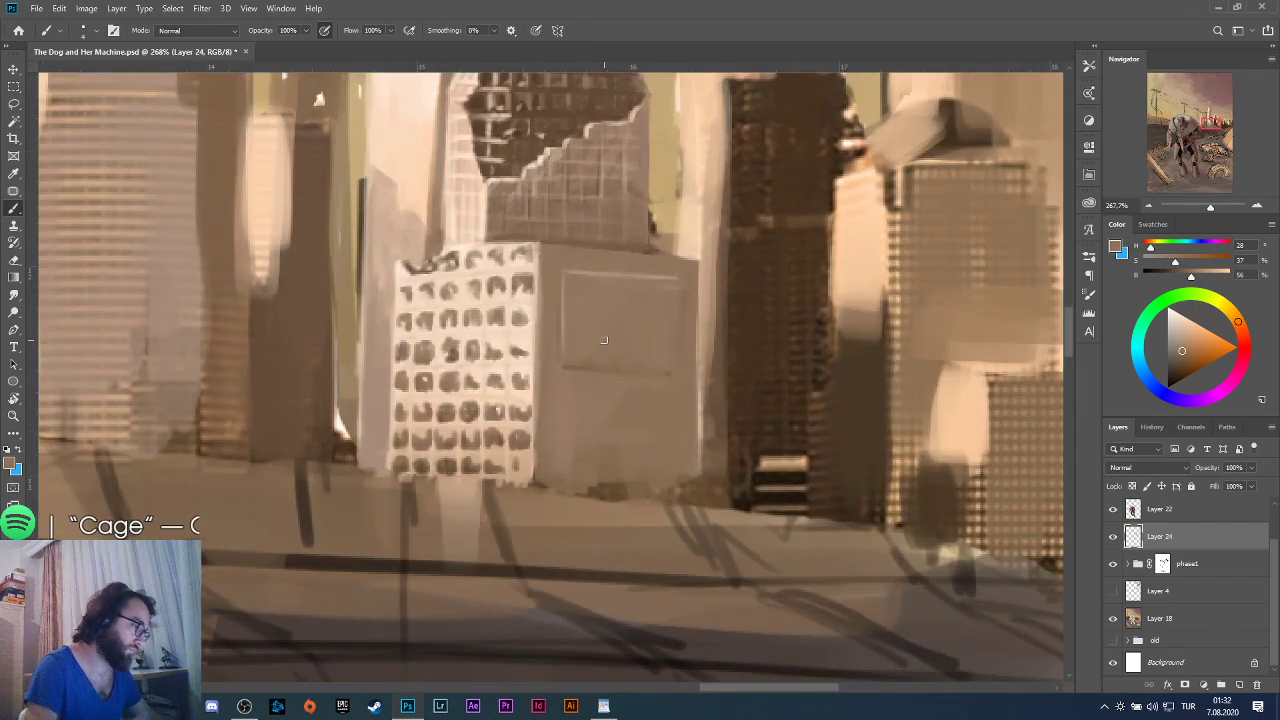
alt+click(512, 370)
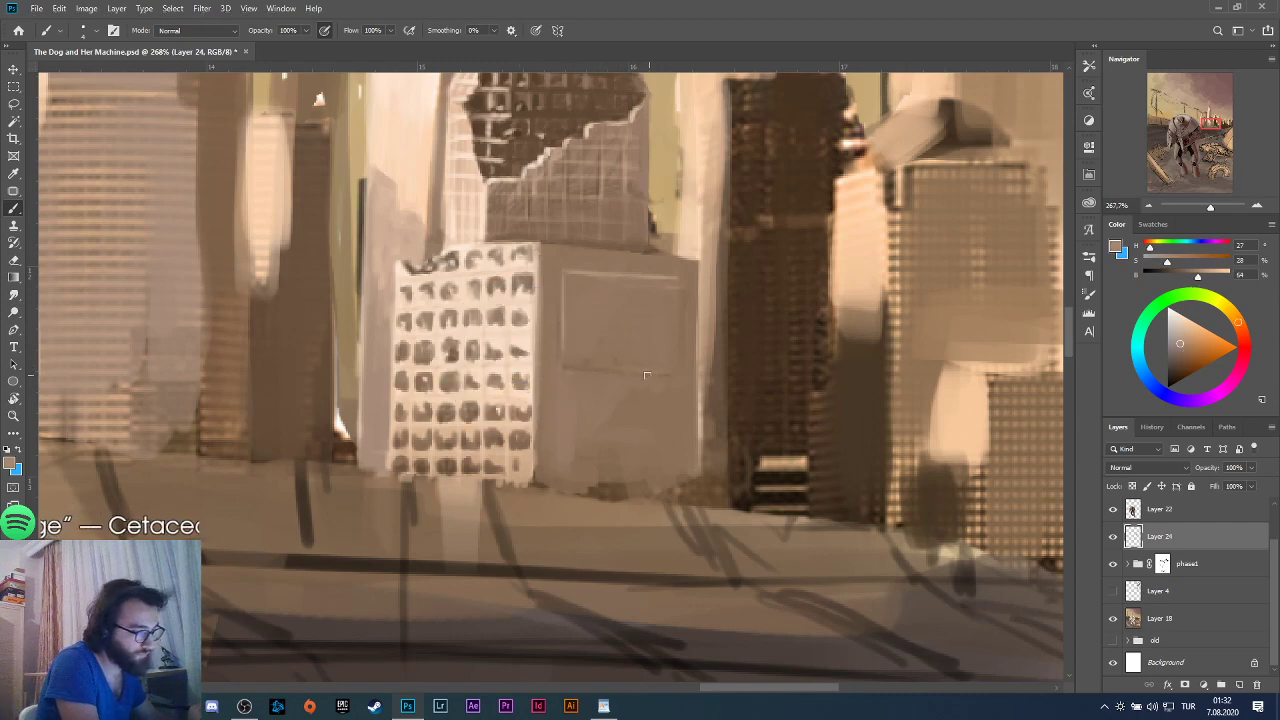
key(alt)
alt+click(626, 382)
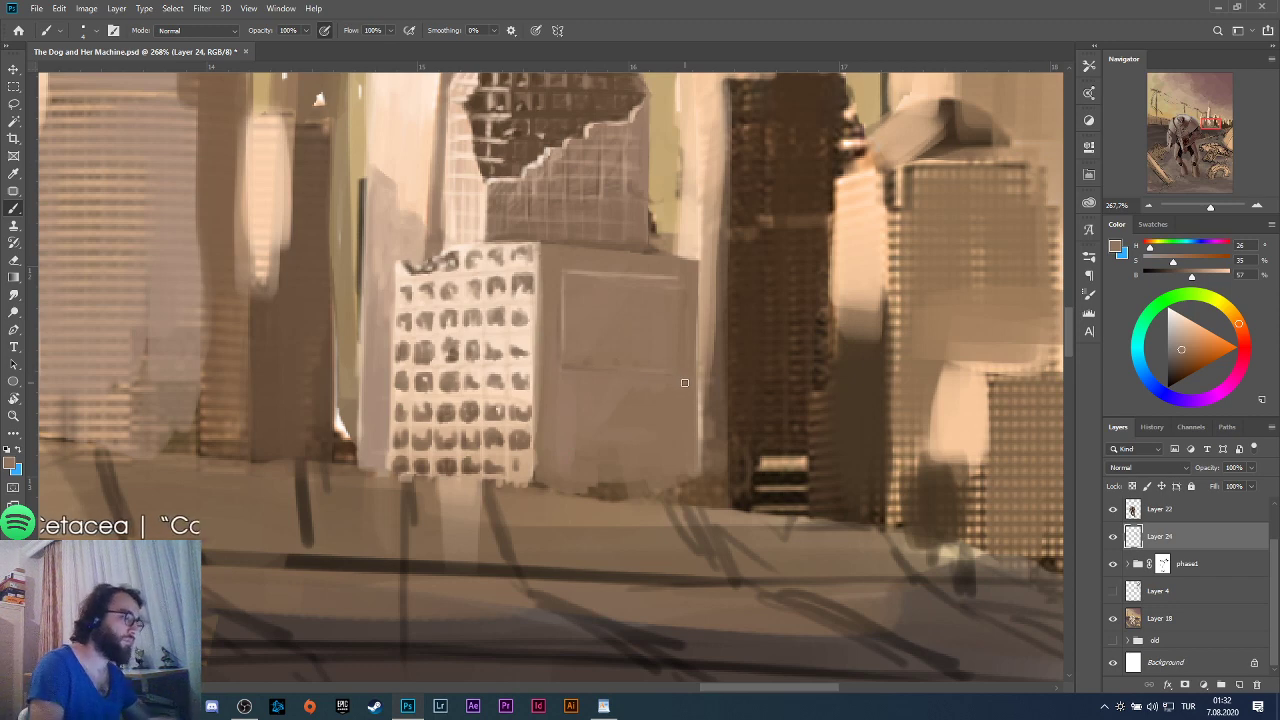
Paint uneven pale streaks down the billboard from its upper edge with light tan sampled from its border, undoing a stray stroke.
alt+click(471, 286)
alt+click(530, 148)
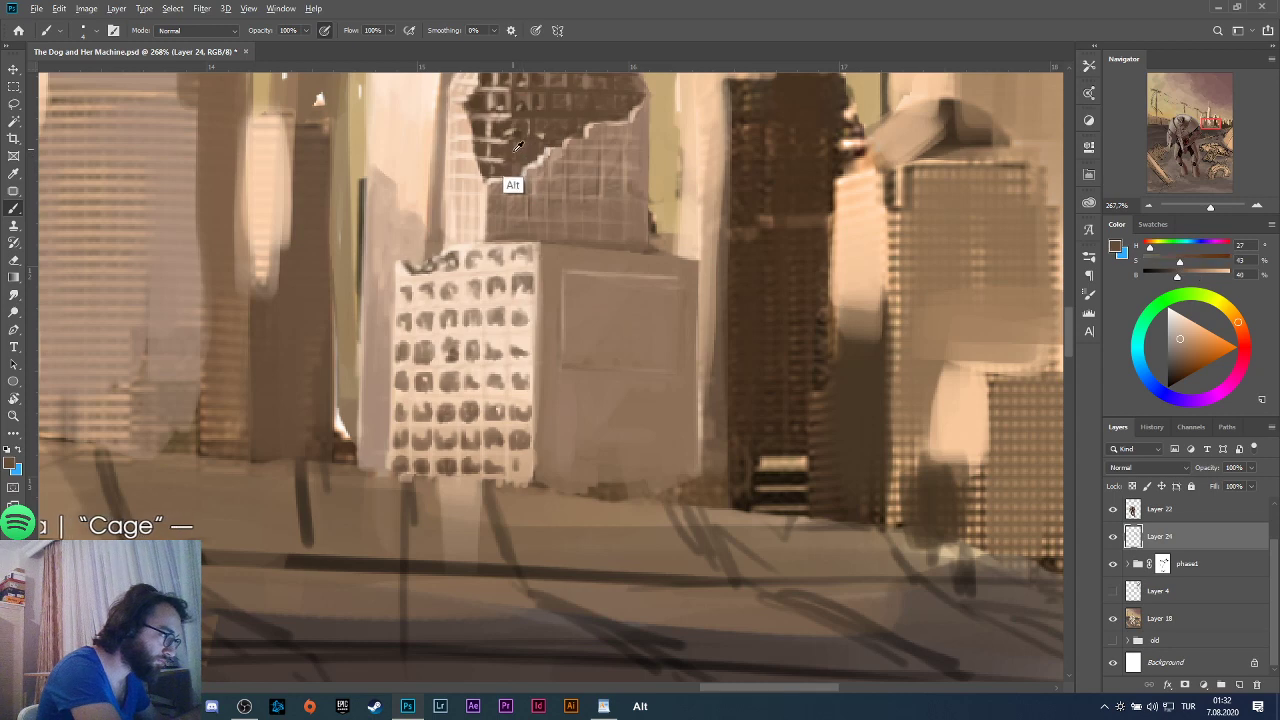
alt+click(522, 330)
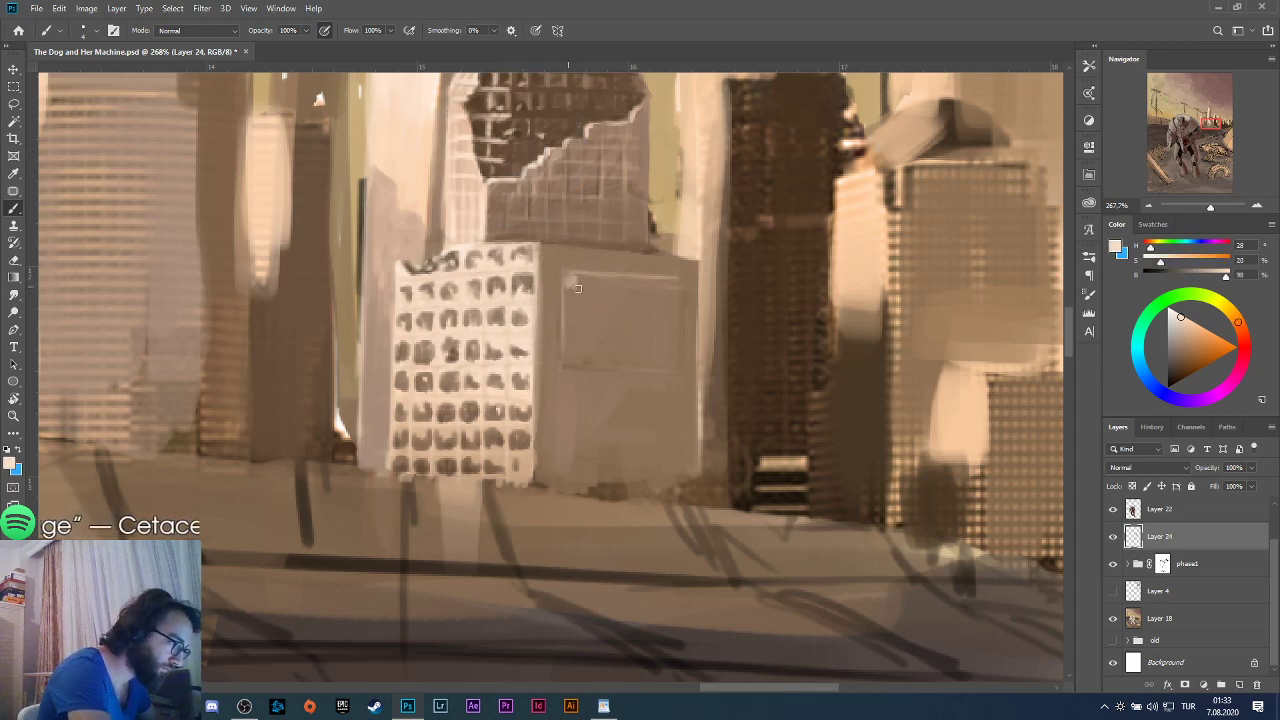
alt+click(572, 291)
key(ctrl+z)
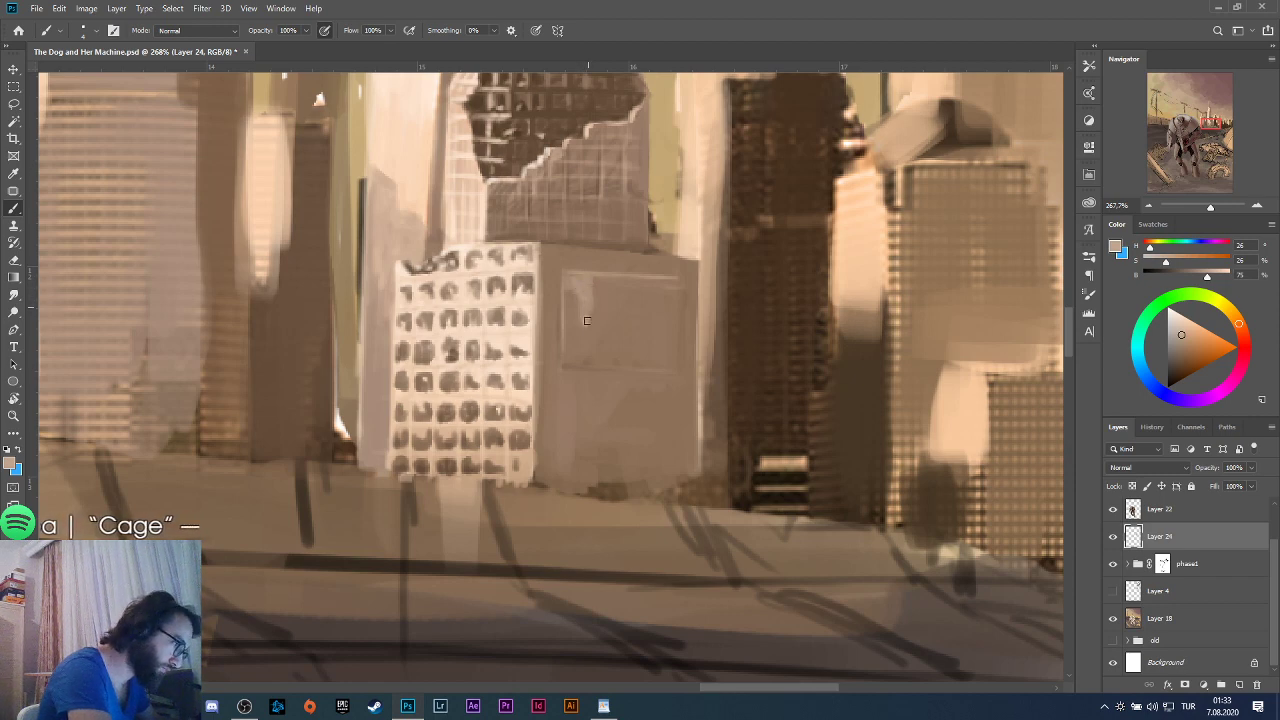
mouse_move(620, 280)
mouse_down()
mouse_move(618, 350)
mouse_move(629, 289)
mouse_move(627, 336)
mouse_move(630, 302)
mouse_up()
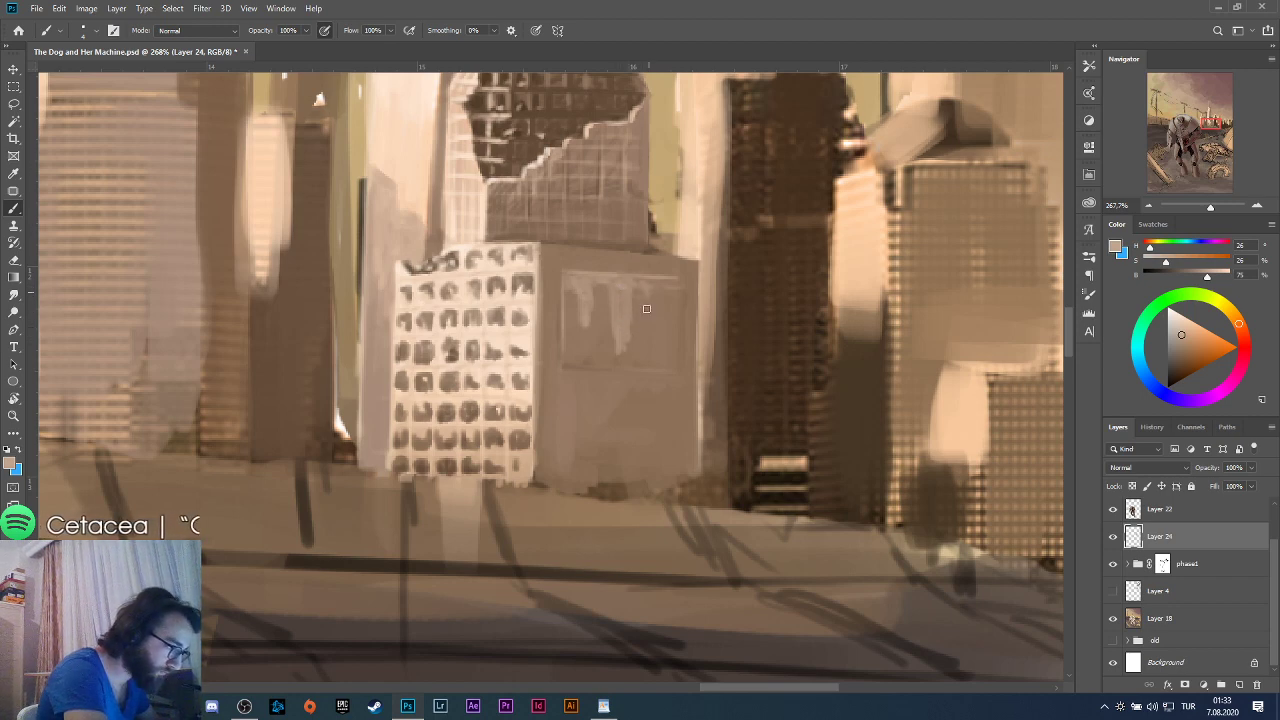
drag(674, 287, 667, 340)
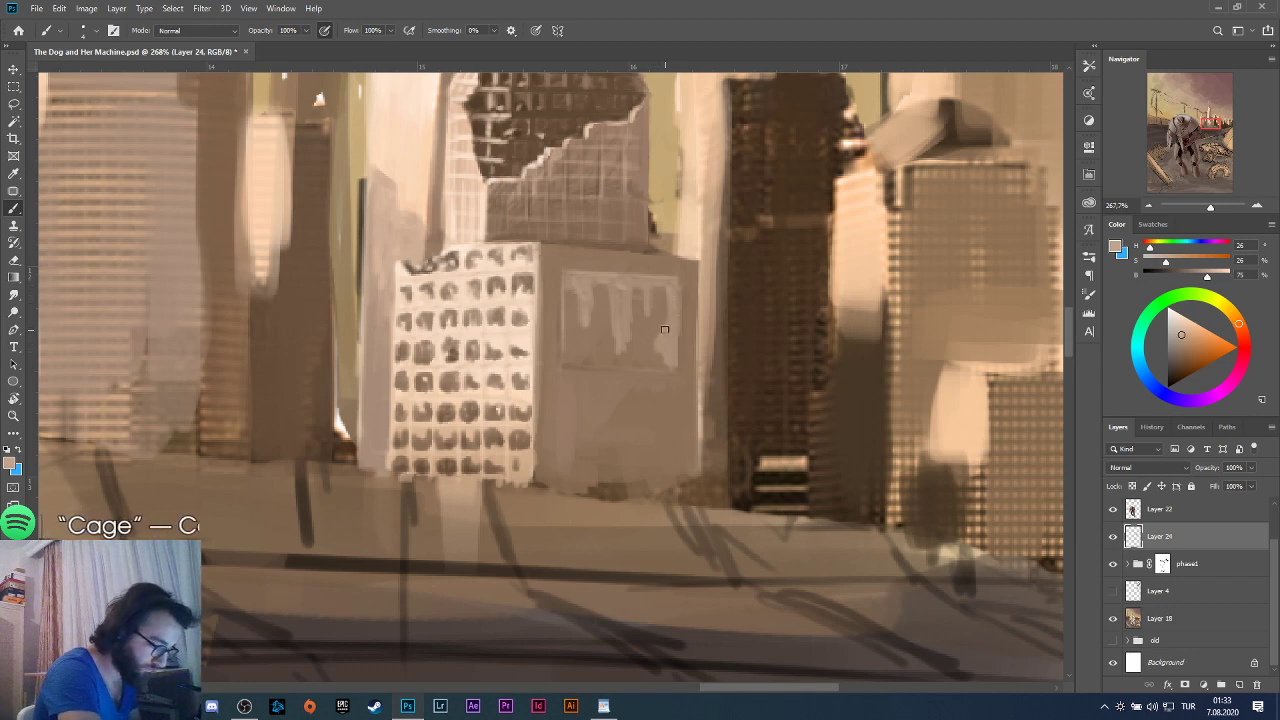
mouse_move(663, 322)
mouse_down()
mouse_move(664, 295)
mouse_move(653, 334)
mouse_move(643, 326)
mouse_move(661, 337)
mouse_up()
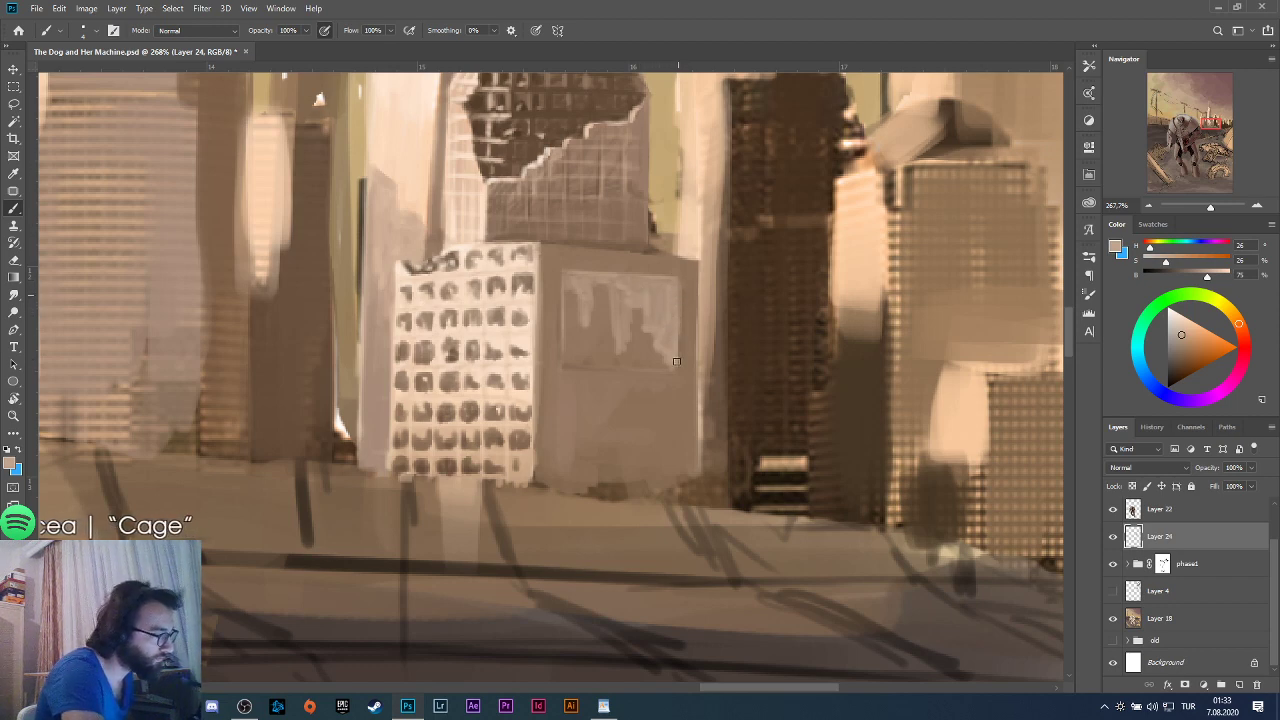
Fill out the billboard's pale tan areas around the darker tower-like silhouettes.
scroll(656, 365, down, 3)
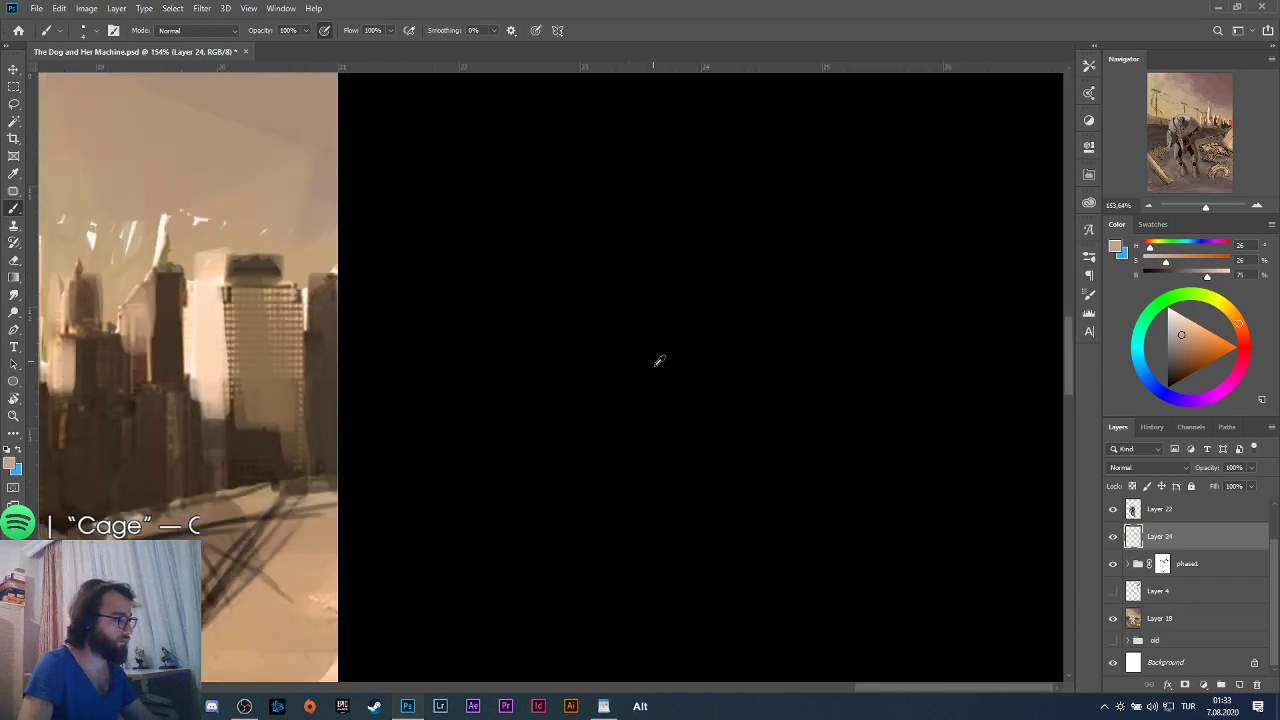
scroll(384, 395, up, 3)
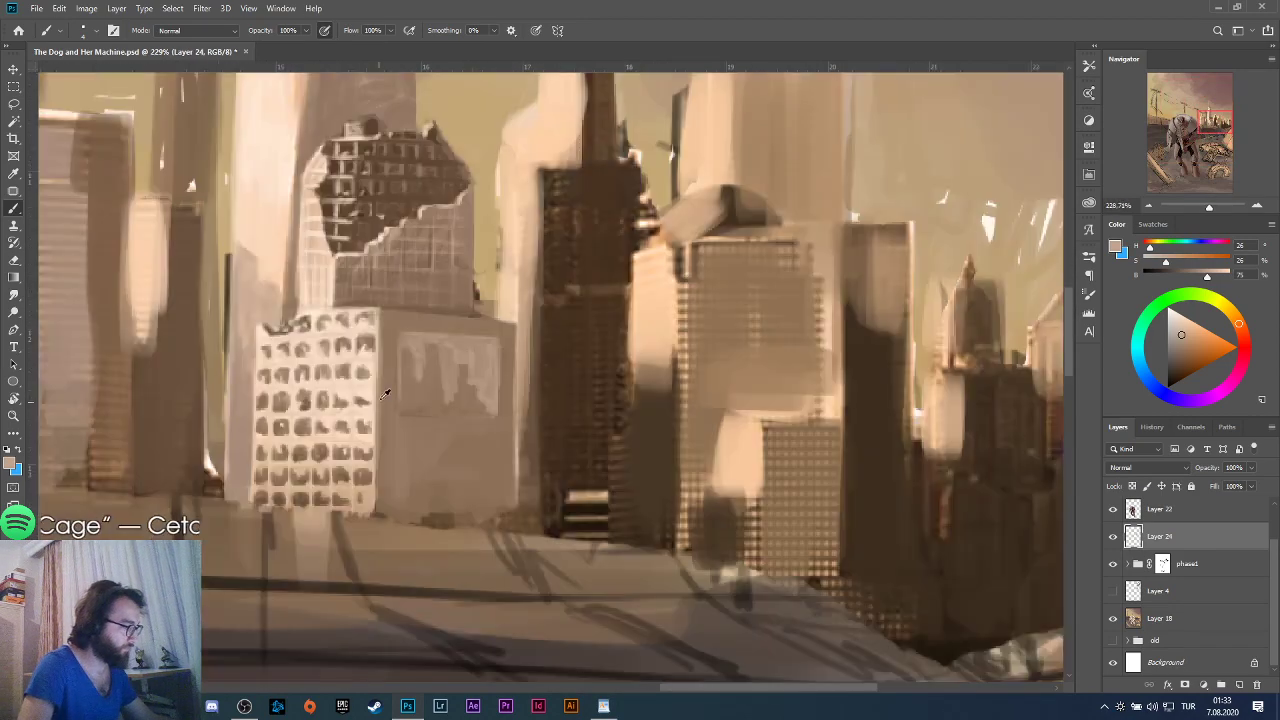
scroll(384, 395, up, 3)
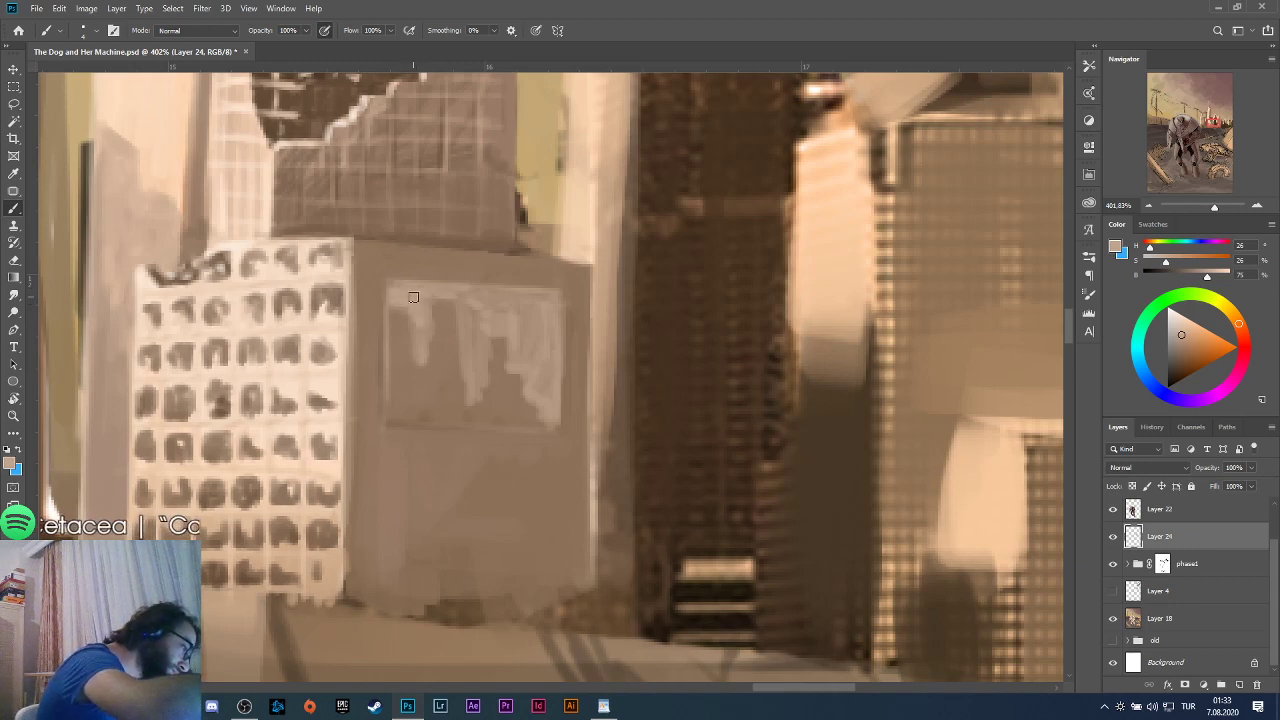
mouse_move(462, 296)
mouse_down()
mouse_move(470, 400)
mouse_move(484, 380)
mouse_move(486, 347)
mouse_move(483, 377)
mouse_move(473, 373)
mouse_move(480, 315)
mouse_move(489, 333)
mouse_move(514, 331)
mouse_move(485, 324)
mouse_move(494, 298)
mouse_move(481, 293)
mouse_move(497, 319)
mouse_move(516, 303)
mouse_move(538, 381)
mouse_up()
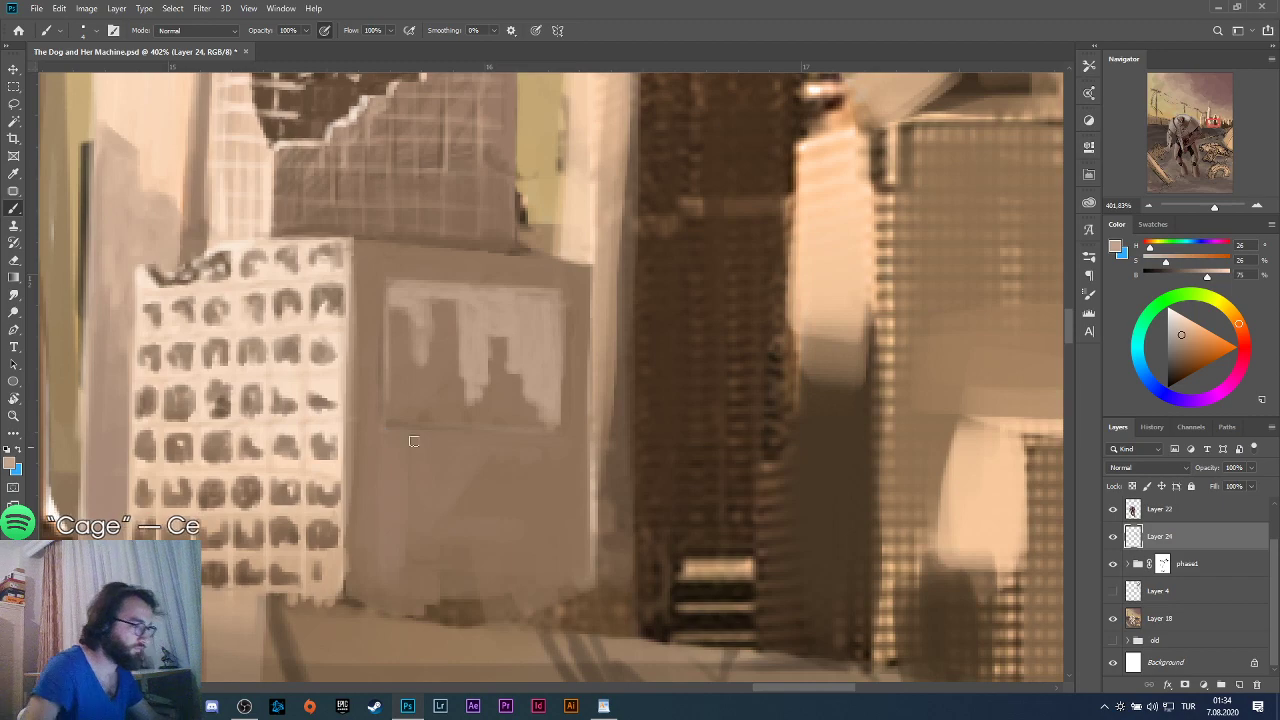
Paint a dark curve and small vertical marks on the billboard's left half with dark brown sampled from the neighbouring tower.
scroll(467, 410, down, 1)
scroll(440, 432, down, 3)
scroll(350, 420, up, 3)
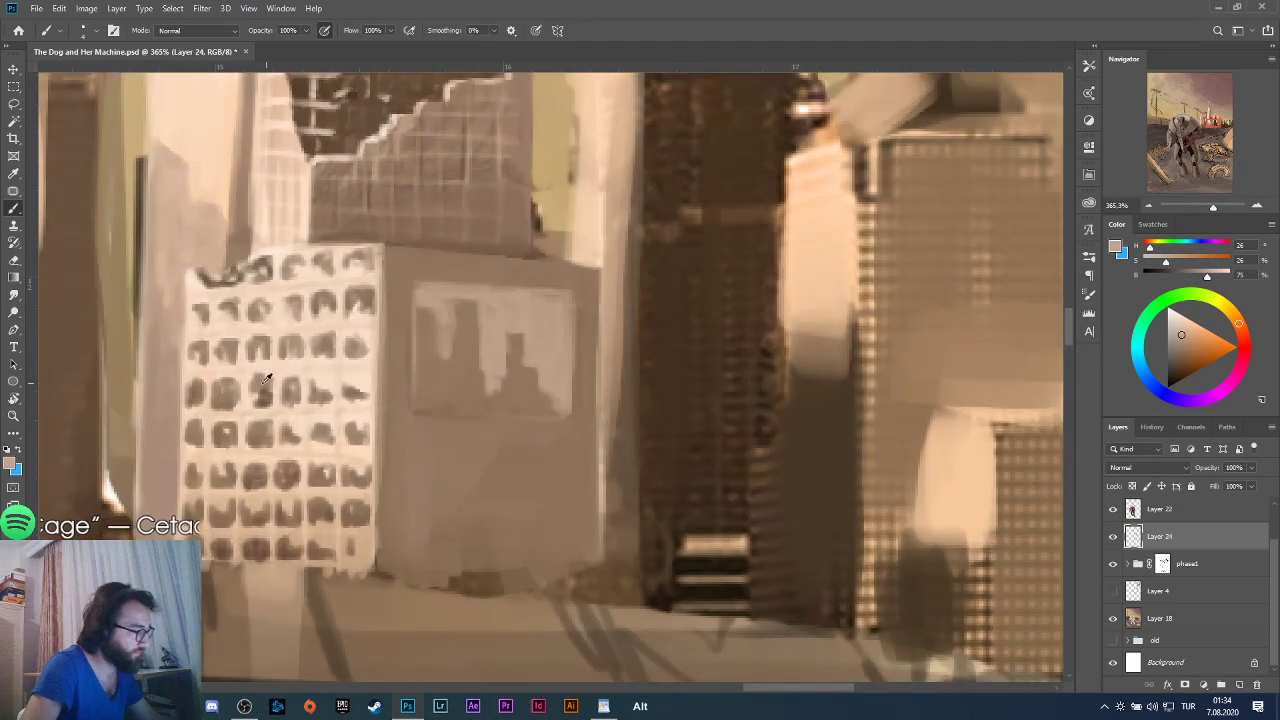
alt+click(100, 317)
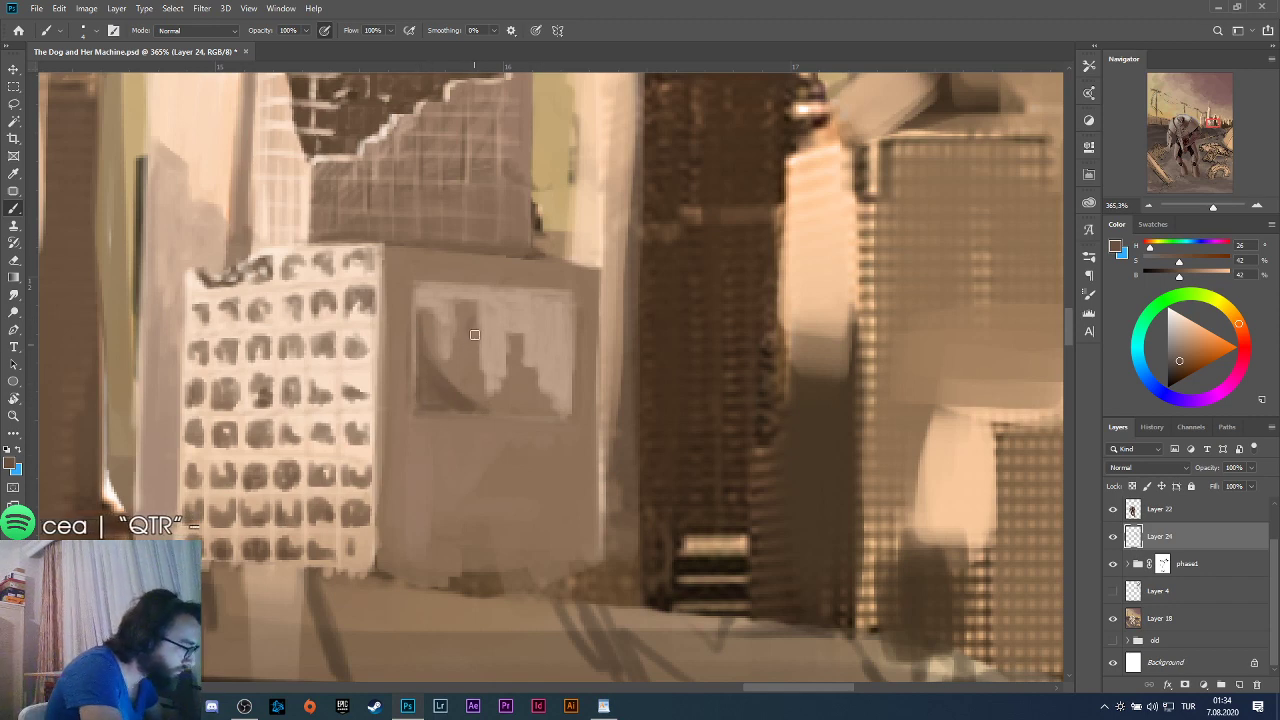
drag(476, 318, 473, 349)
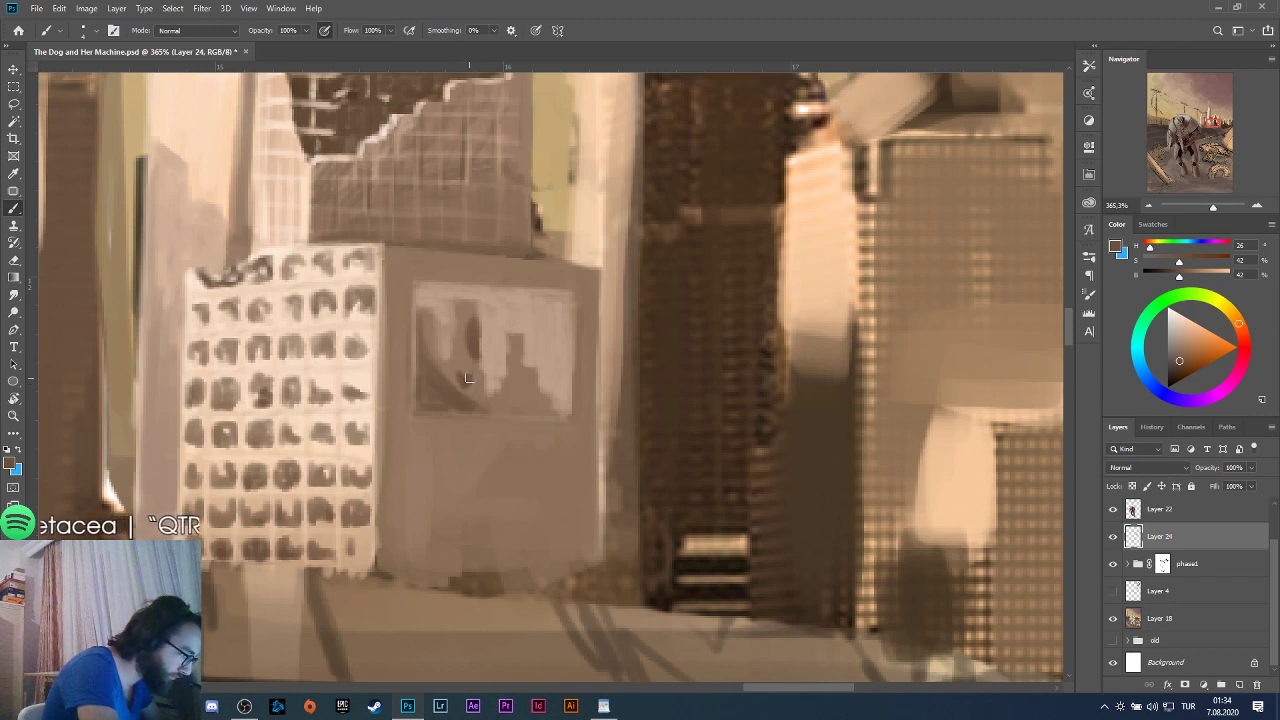
drag(471, 375, 484, 384)
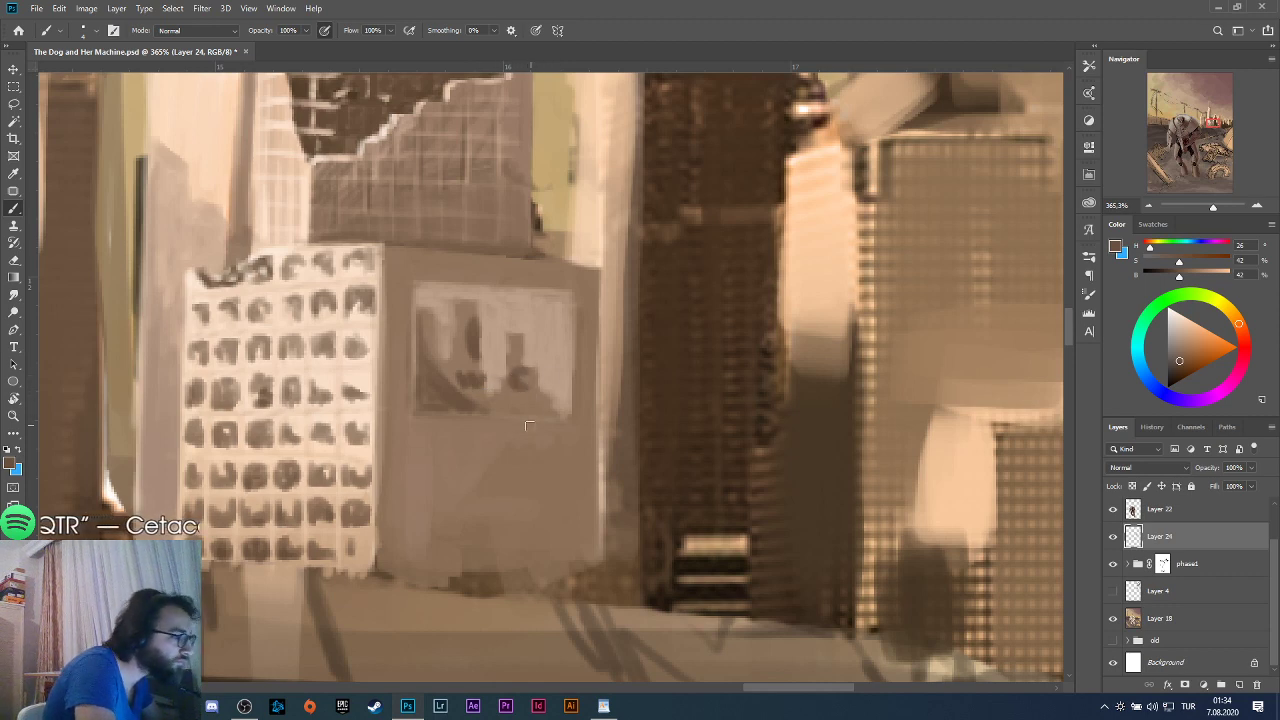
Rework the dark brown marks in the billboard's silhouettes, undoing the unwanted strokes.
key(ctrl+z)
key(ctrl+z)
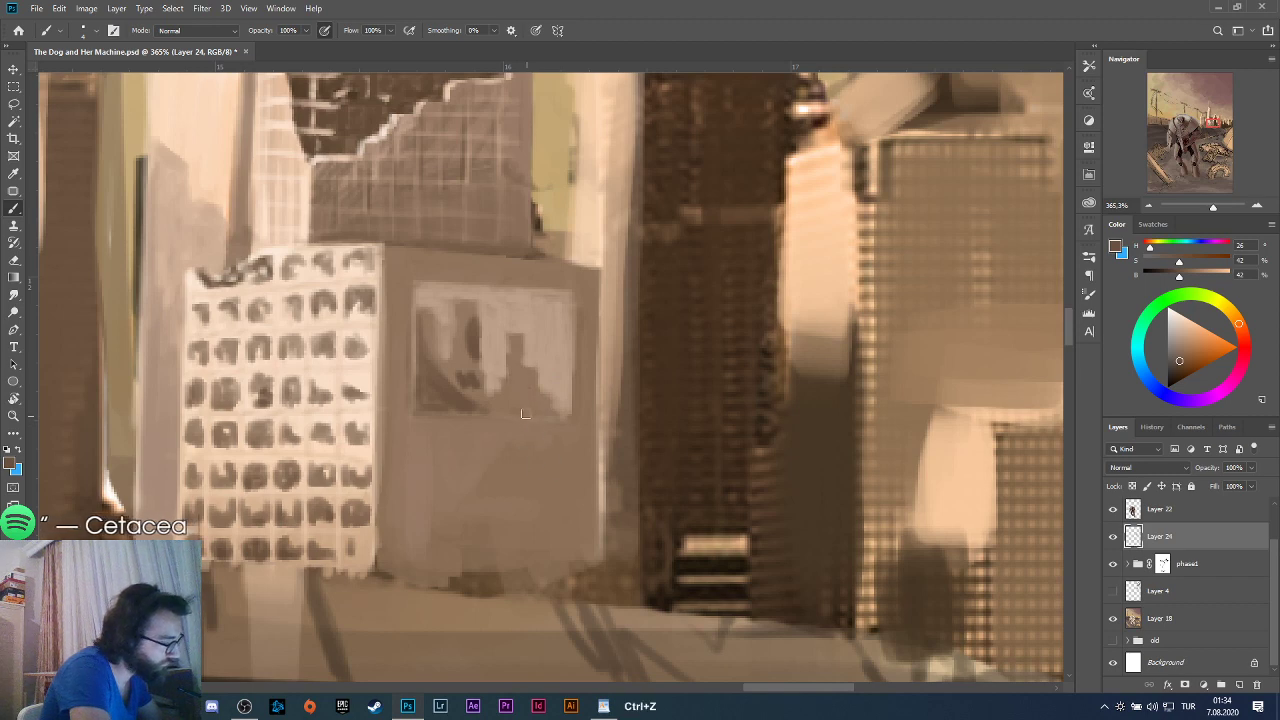
drag(479, 375, 490, 395)
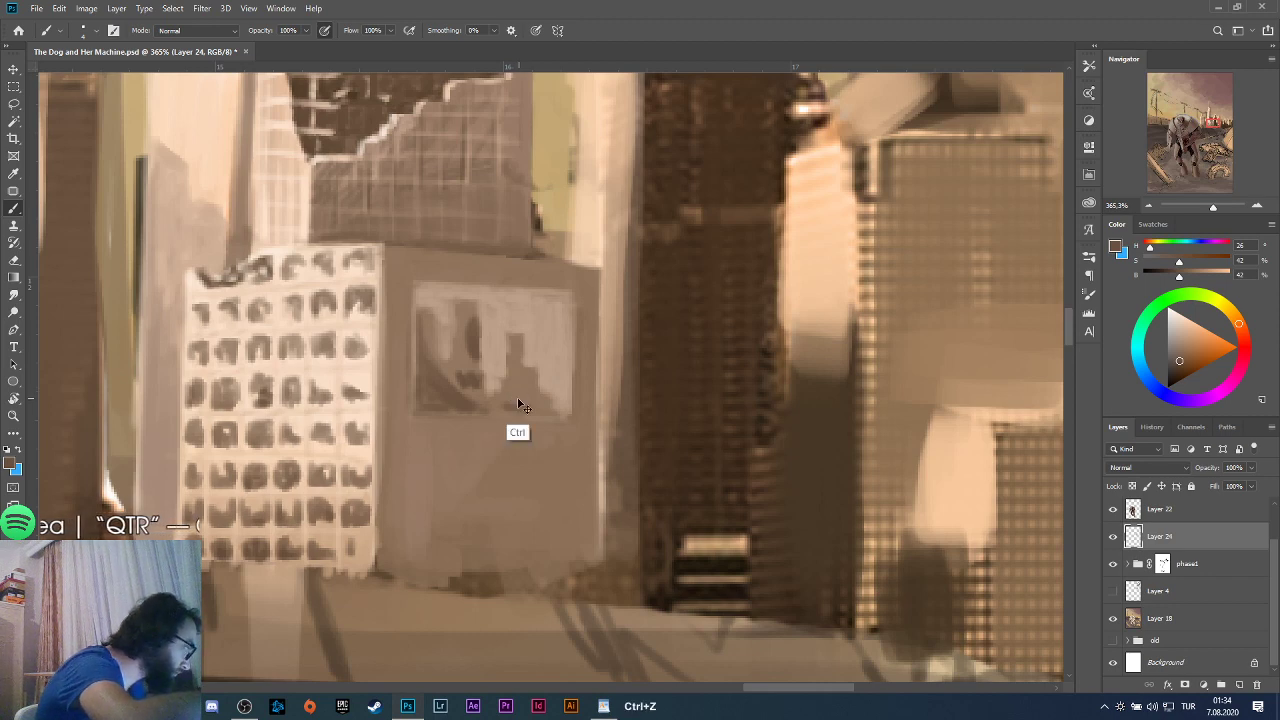
key(ctrl+z)
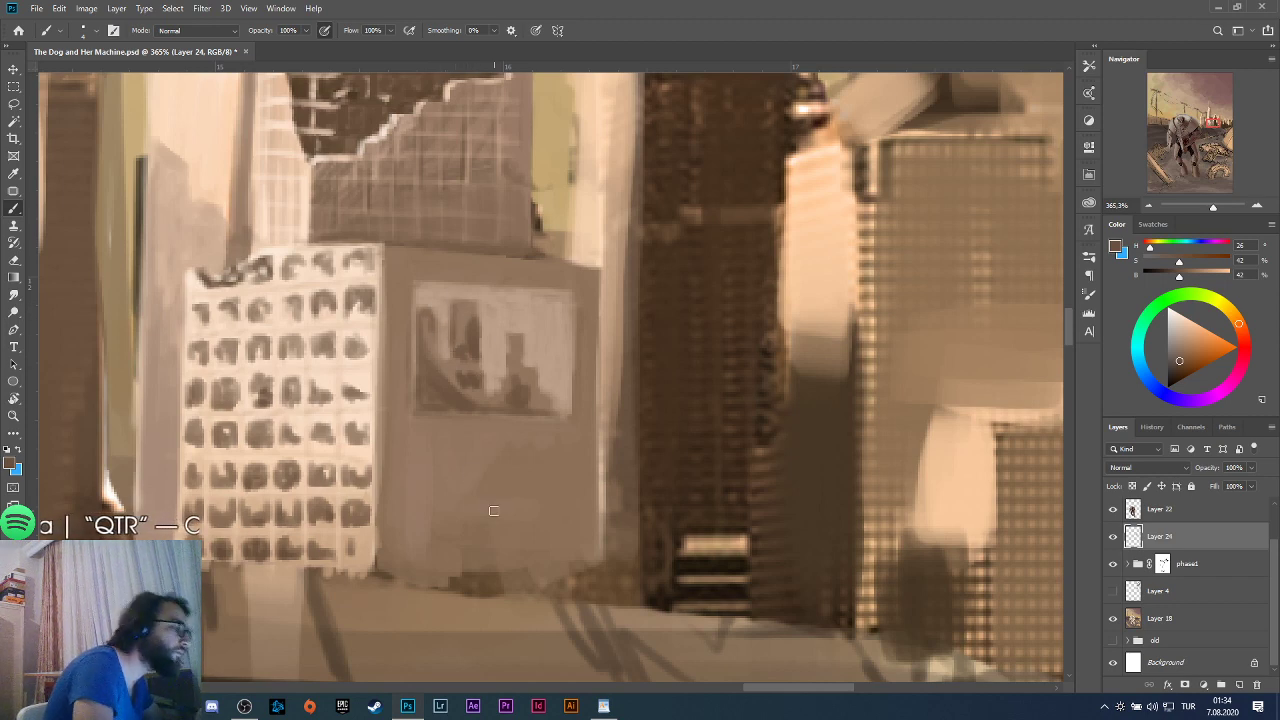
key(ctrl+z)
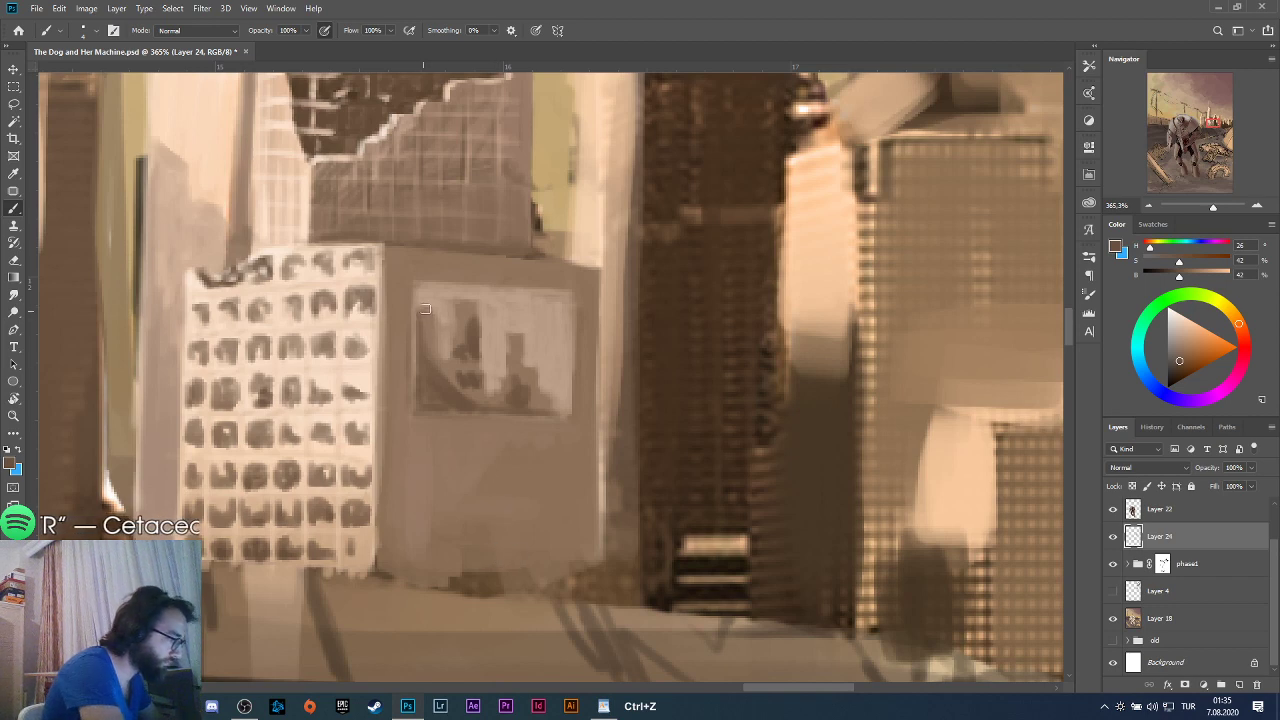
Add light accents between the billboard's dark shapes with cream sampled from the windowed wall, undoing unwanted strokes.
alt+click(364, 370)
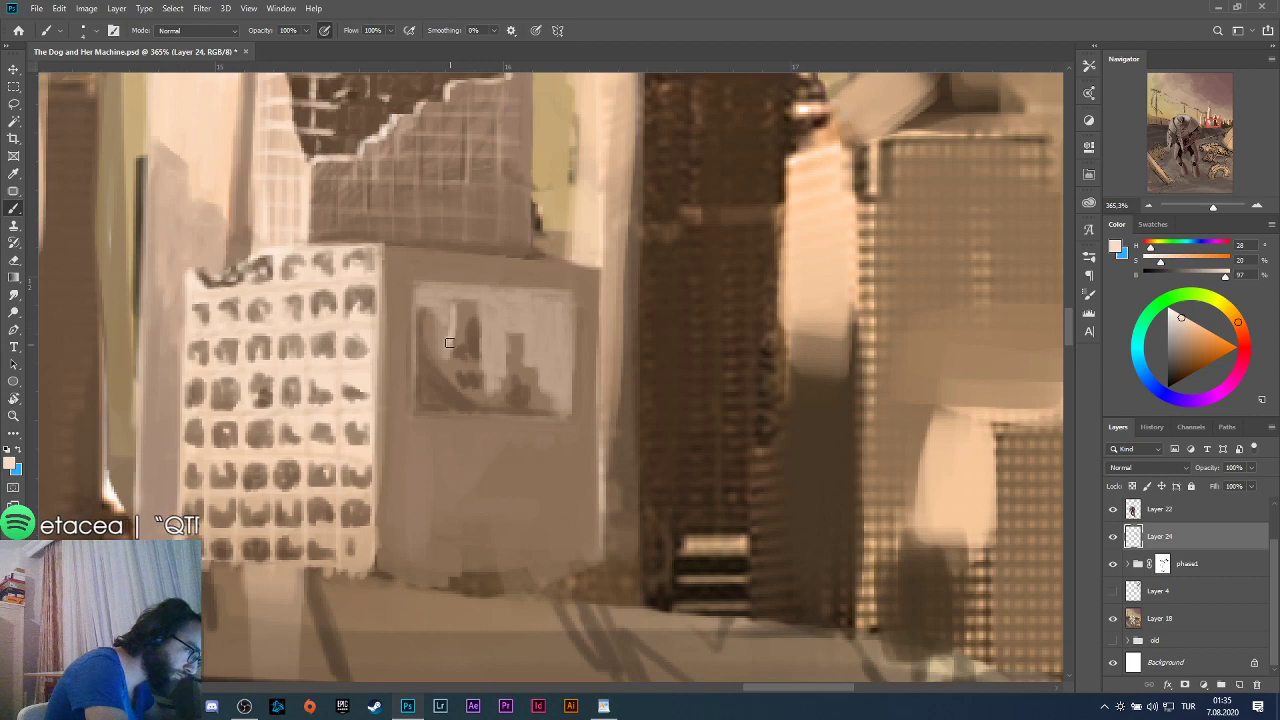
mouse_move(512, 338)
mouse_down()
mouse_move(496, 398)
mouse_move(500, 370)
mouse_up()
scroll(483, 447, down, 10)
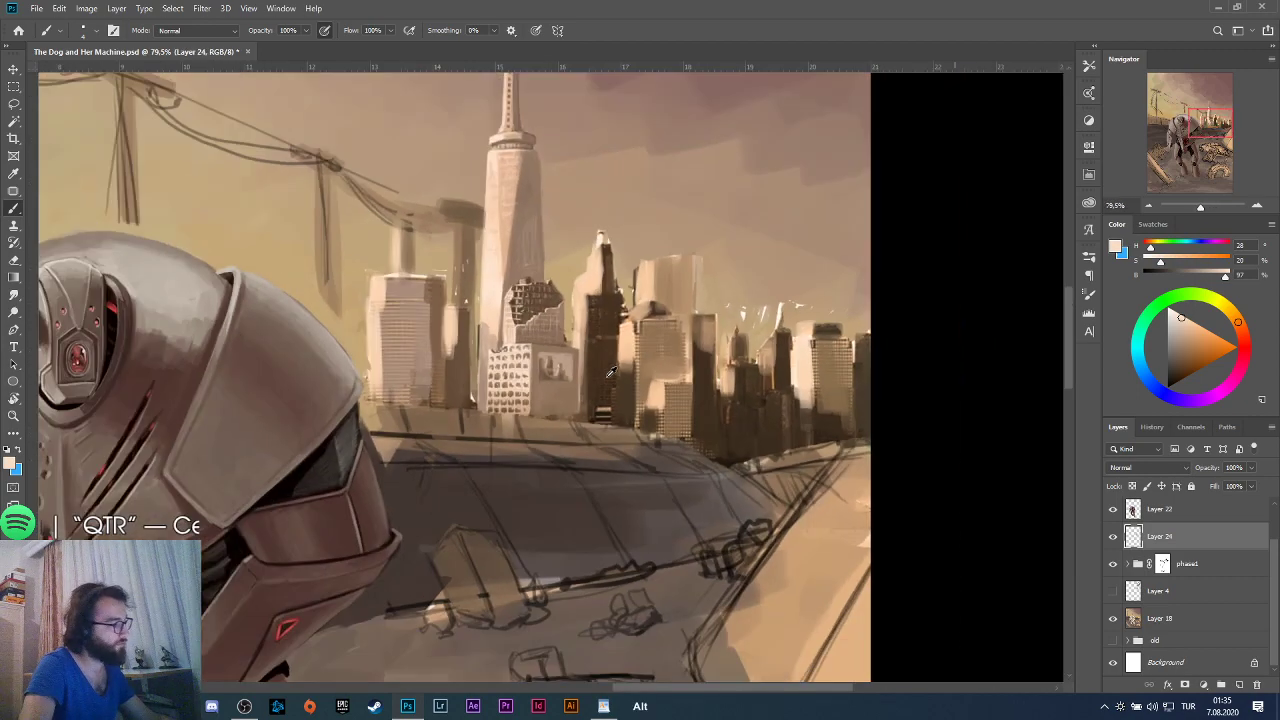
key(ctrl+z)
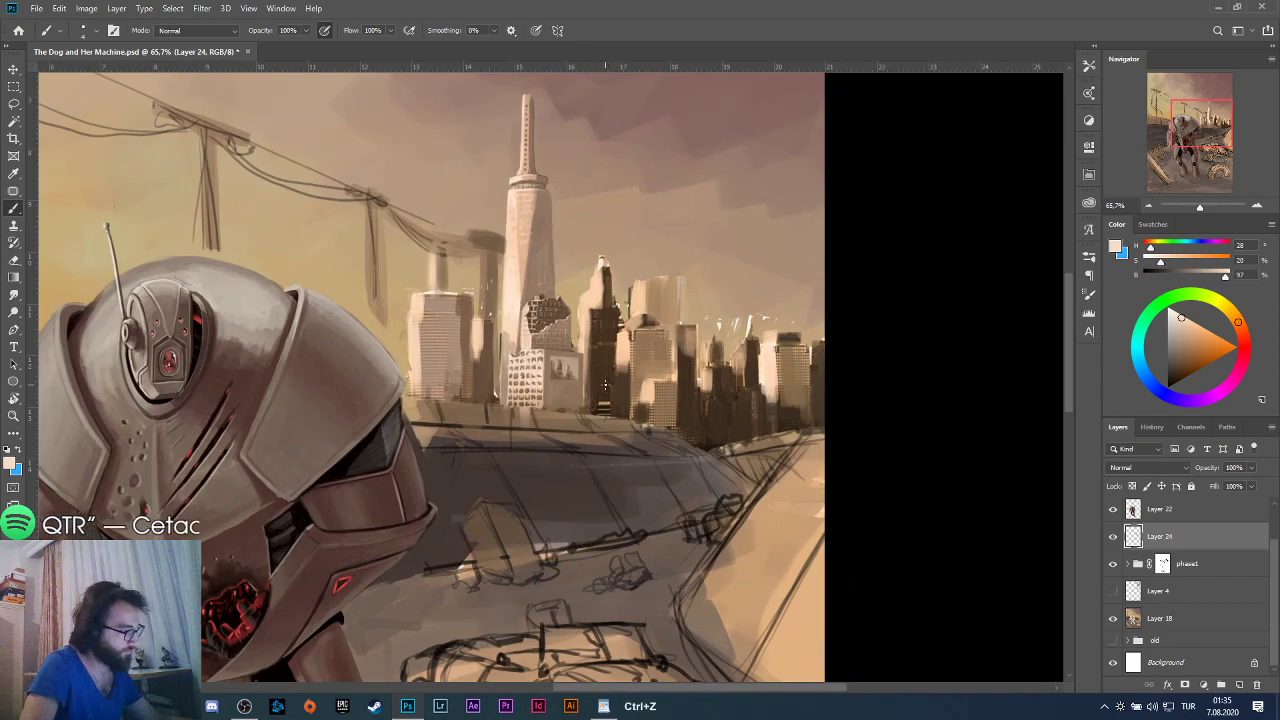
scroll(575, 363, up, 8)
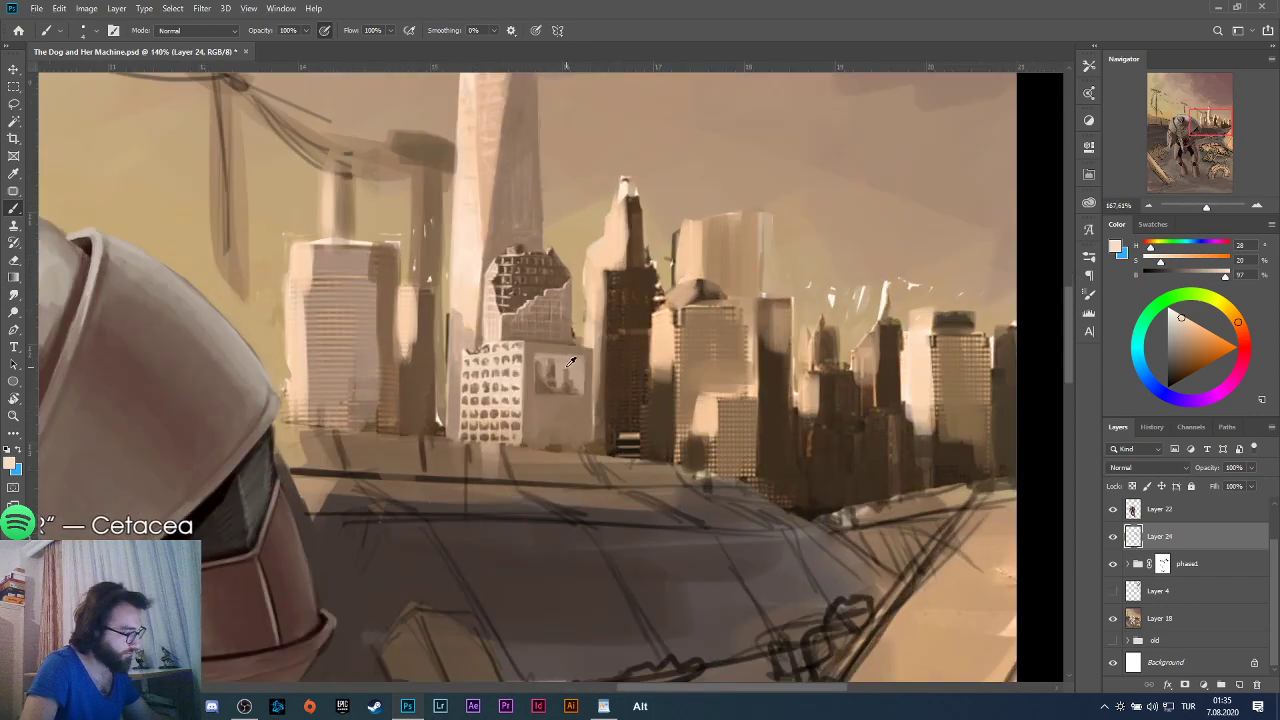
key(ctrl+z)
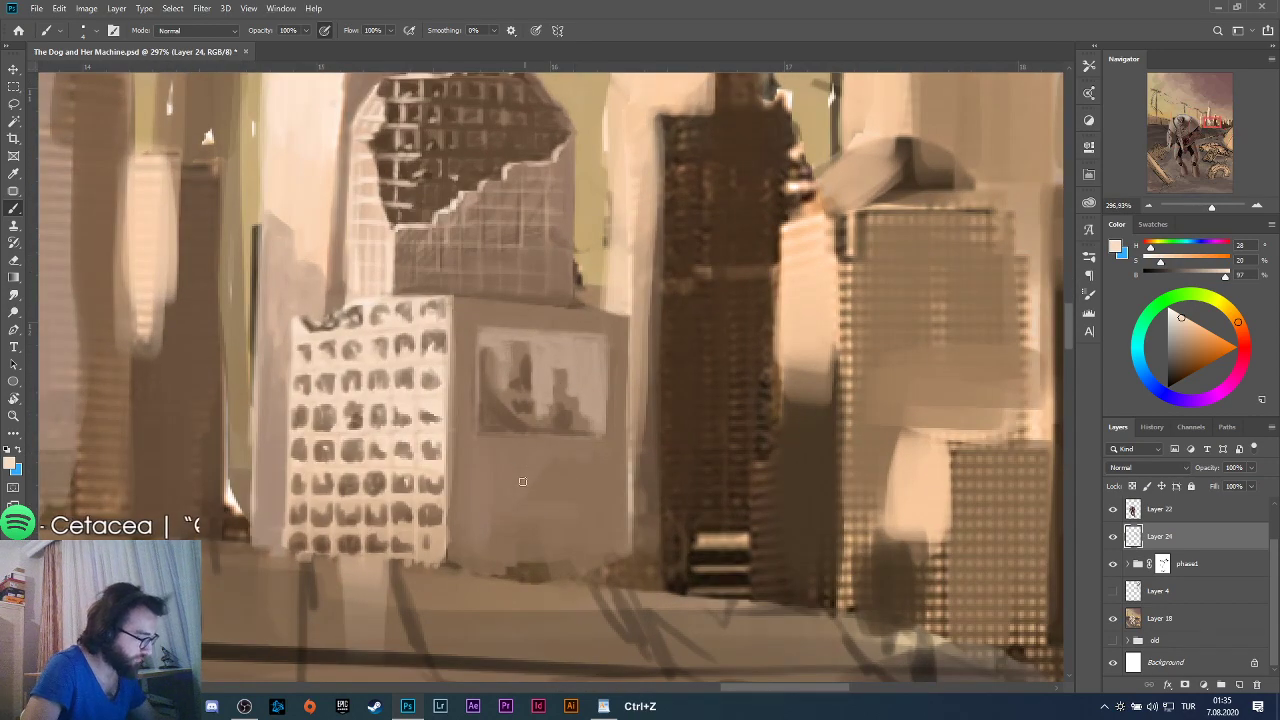
Break up the billboard's pale right half with patches of mid brown sampled from the shaded wall.
alt+click(505, 450)
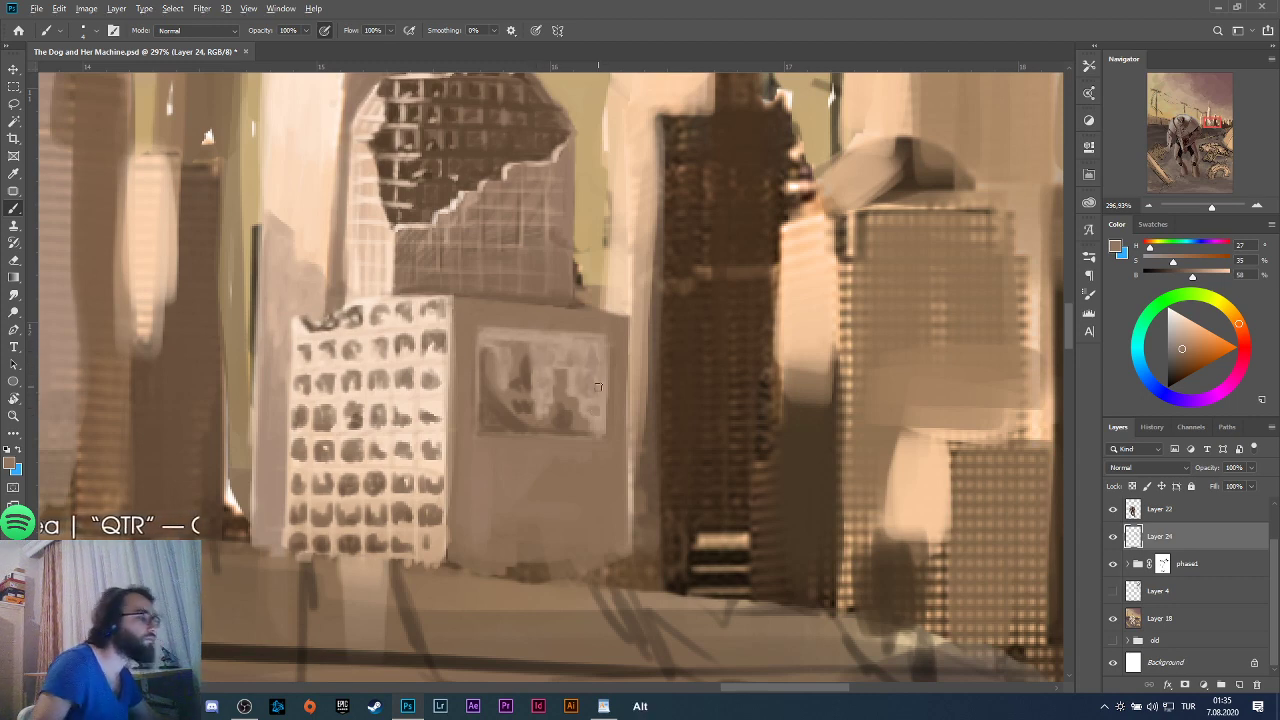
scroll(598, 387, down, 6)
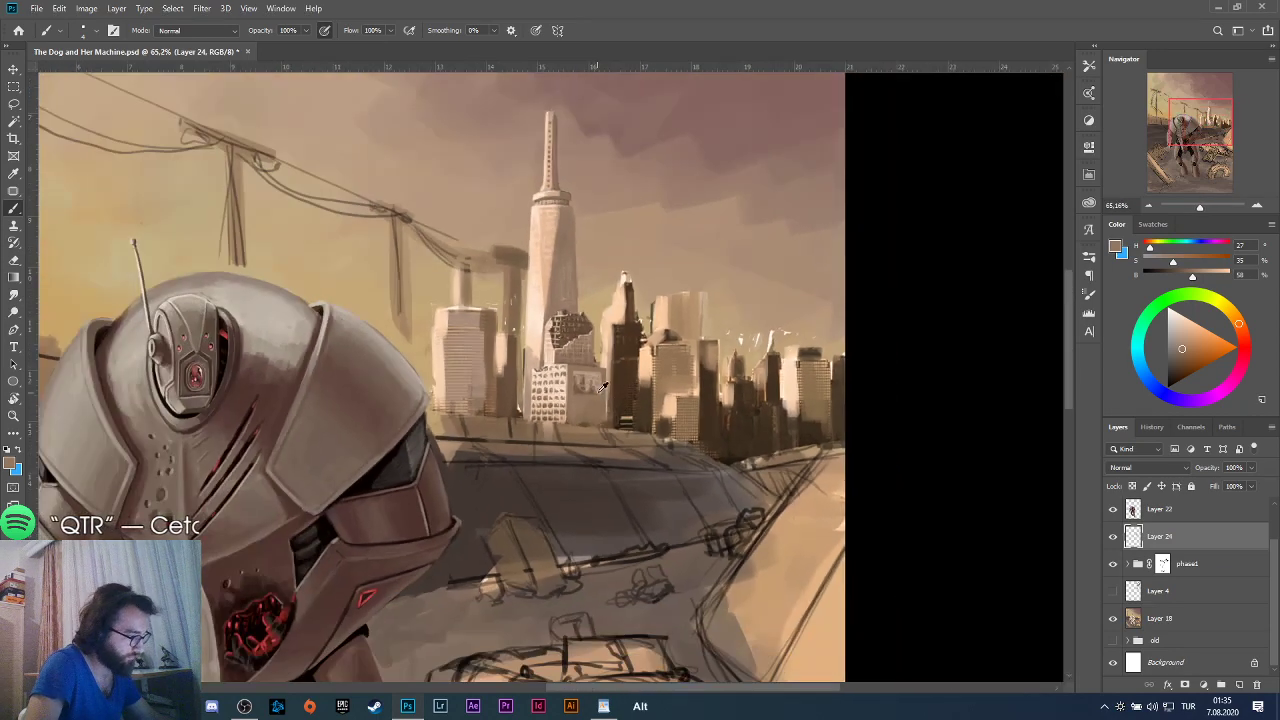
scroll(598, 386, up, 7)
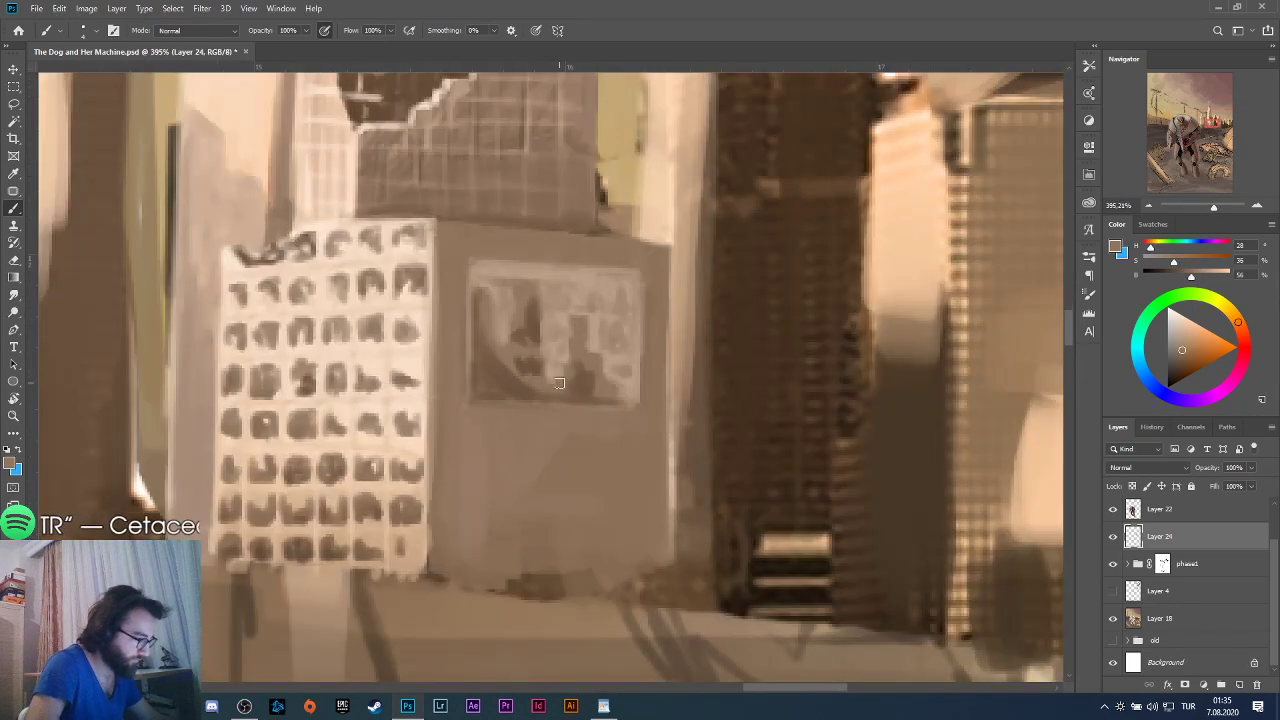
Paint a light torn strip hanging below the middle of the billboard with a pale tone sampled nearby, redoing the first stroke.
alt+click(547, 387)
drag(547, 387, 550, 428)
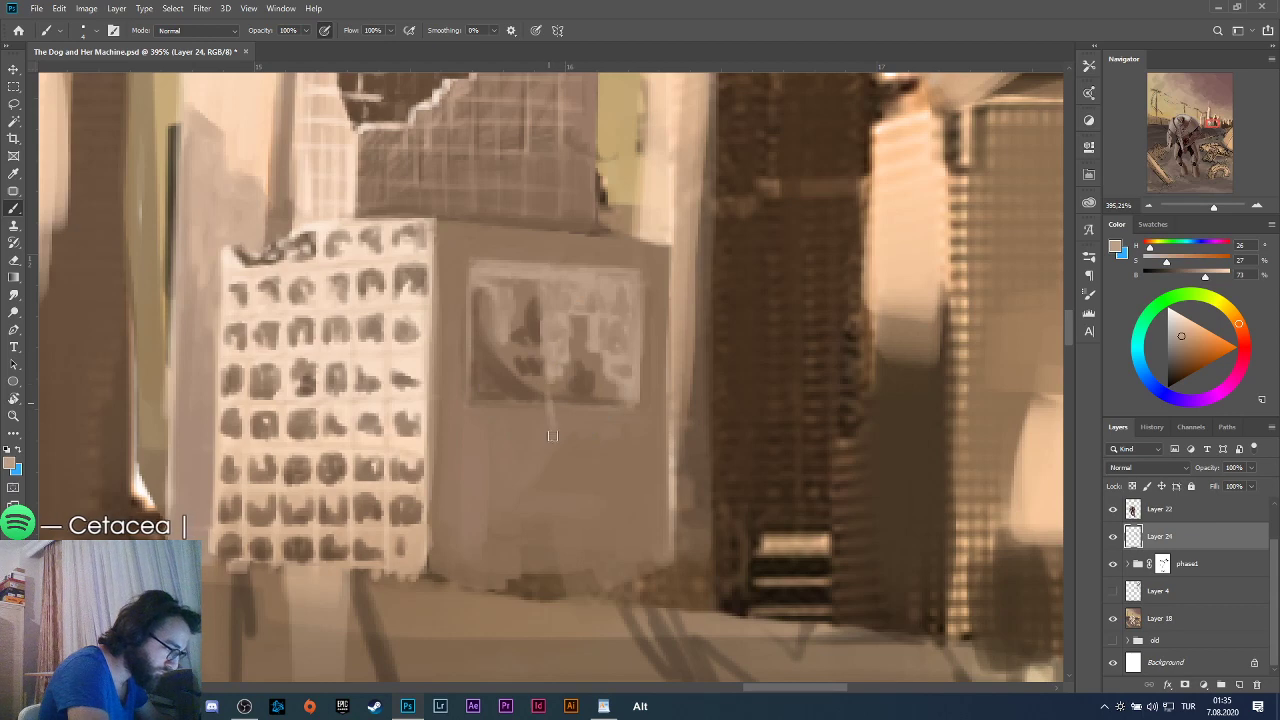
key(ctrl+z)
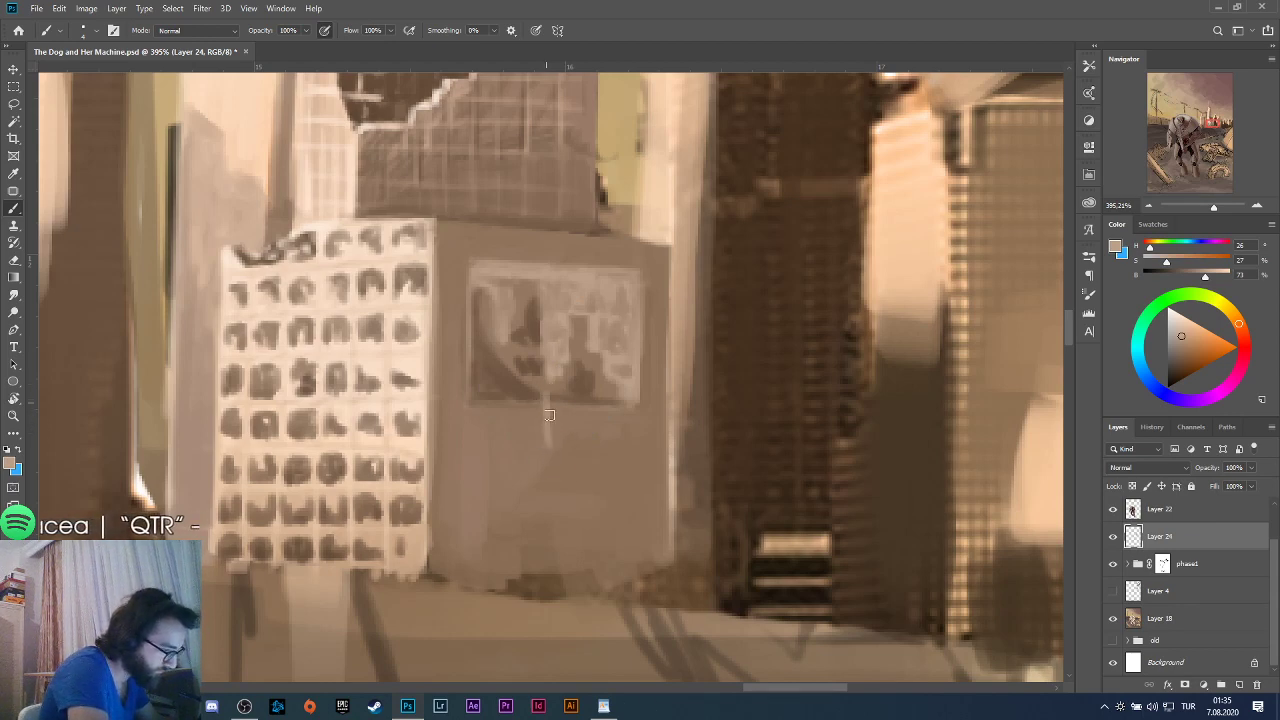
drag(545, 398, 548, 446)
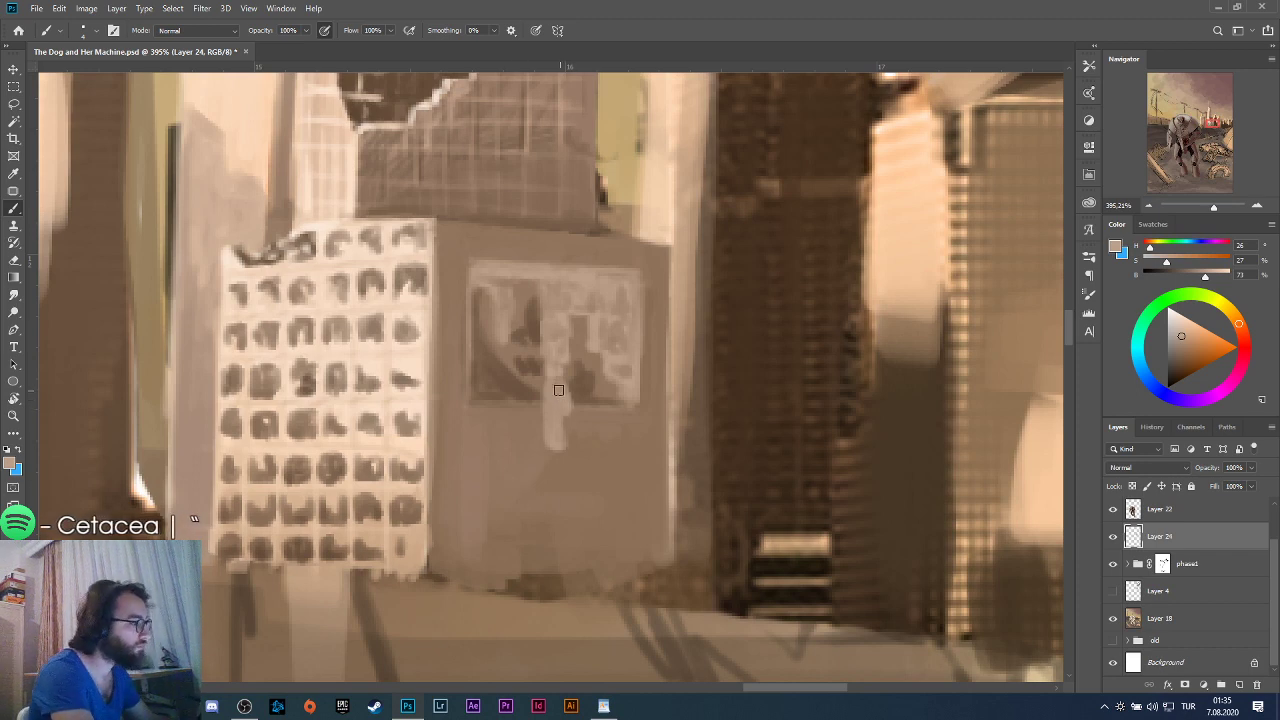
Shade around the hanging strip with browns sampled from the wall and the billboard's dark shapes, undoing the unwanted stroke.
alt+click(572, 400)
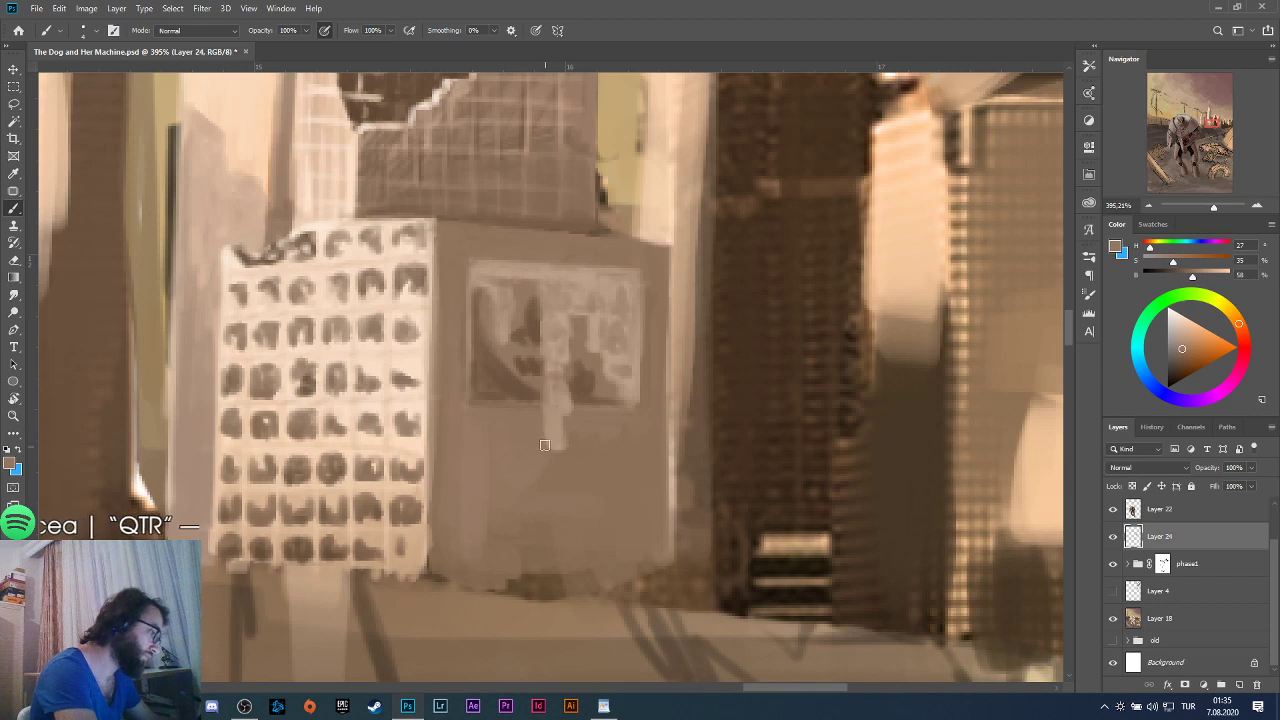
alt+click(484, 352)
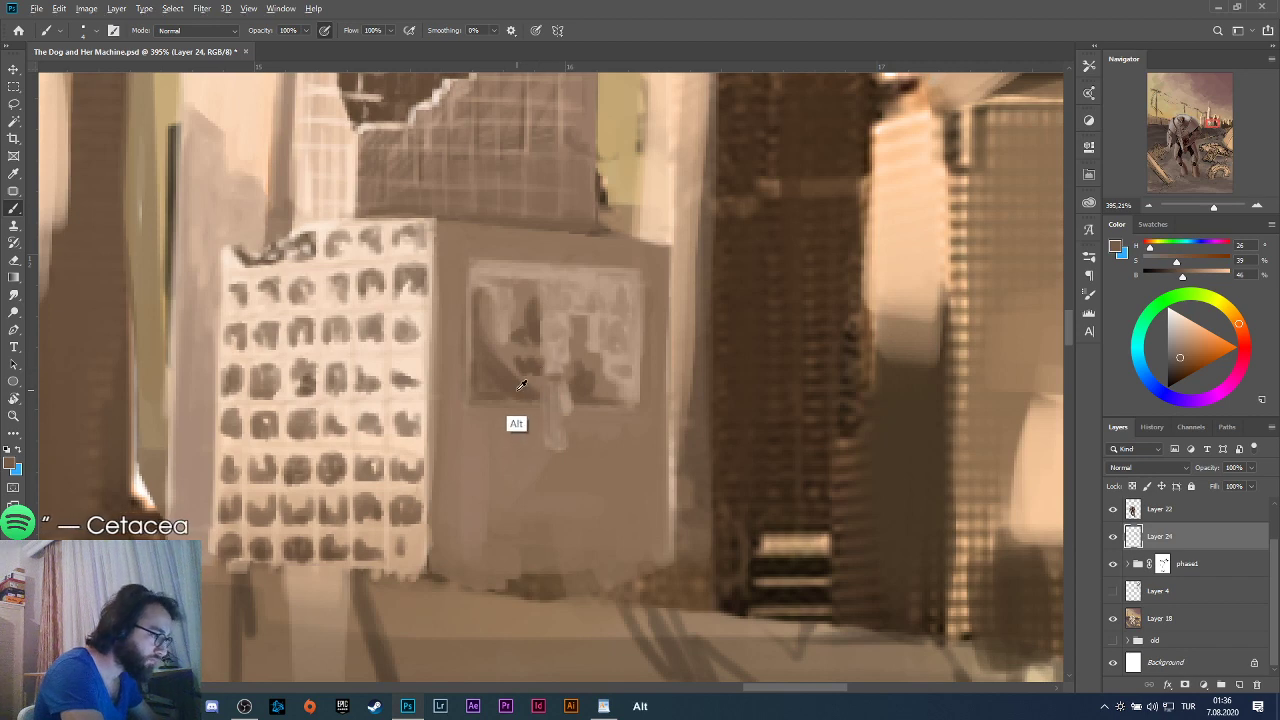
alt+click(521, 384)
mouse_move(544, 331)
mouse_down()
mouse_move(551, 376)
mouse_move(544, 309)
mouse_move(552, 377)
mouse_move(566, 361)
mouse_move(563, 341)
mouse_move(553, 359)
mouse_move(551, 343)
mouse_move(564, 307)
mouse_move(570, 340)
mouse_up()
scroll(580, 330, down, 8)
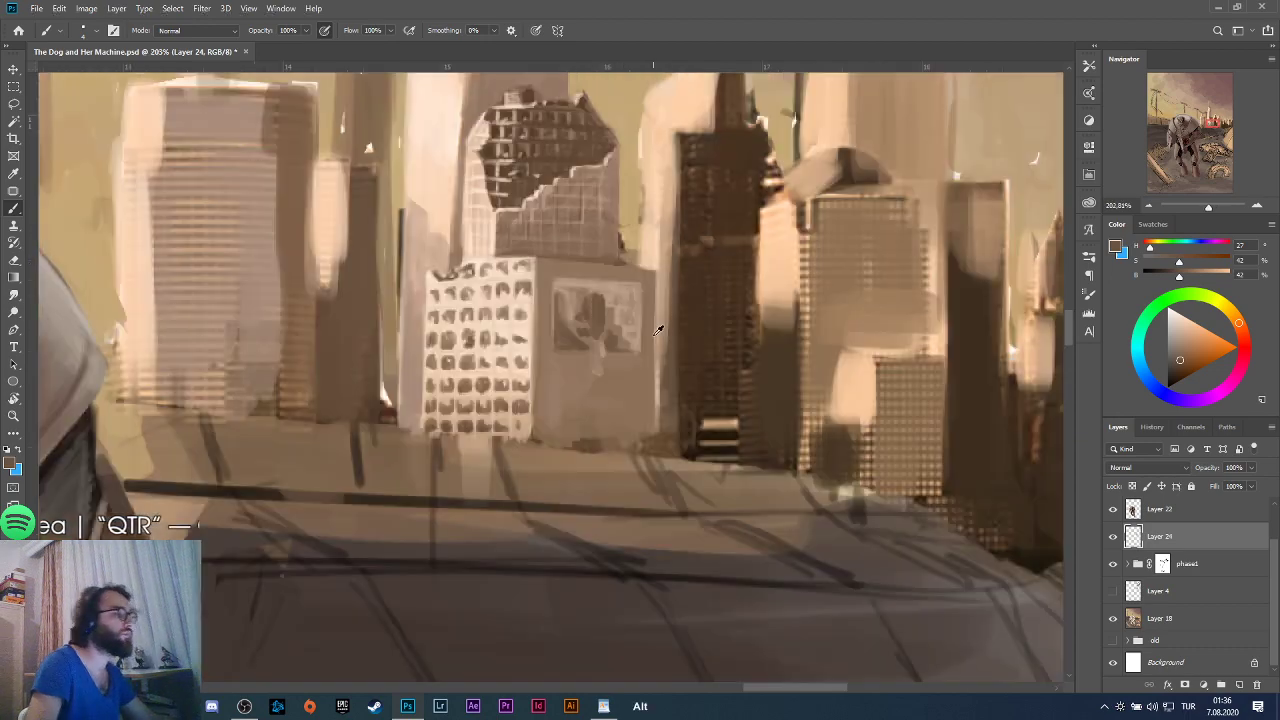
key(ctrl+z)
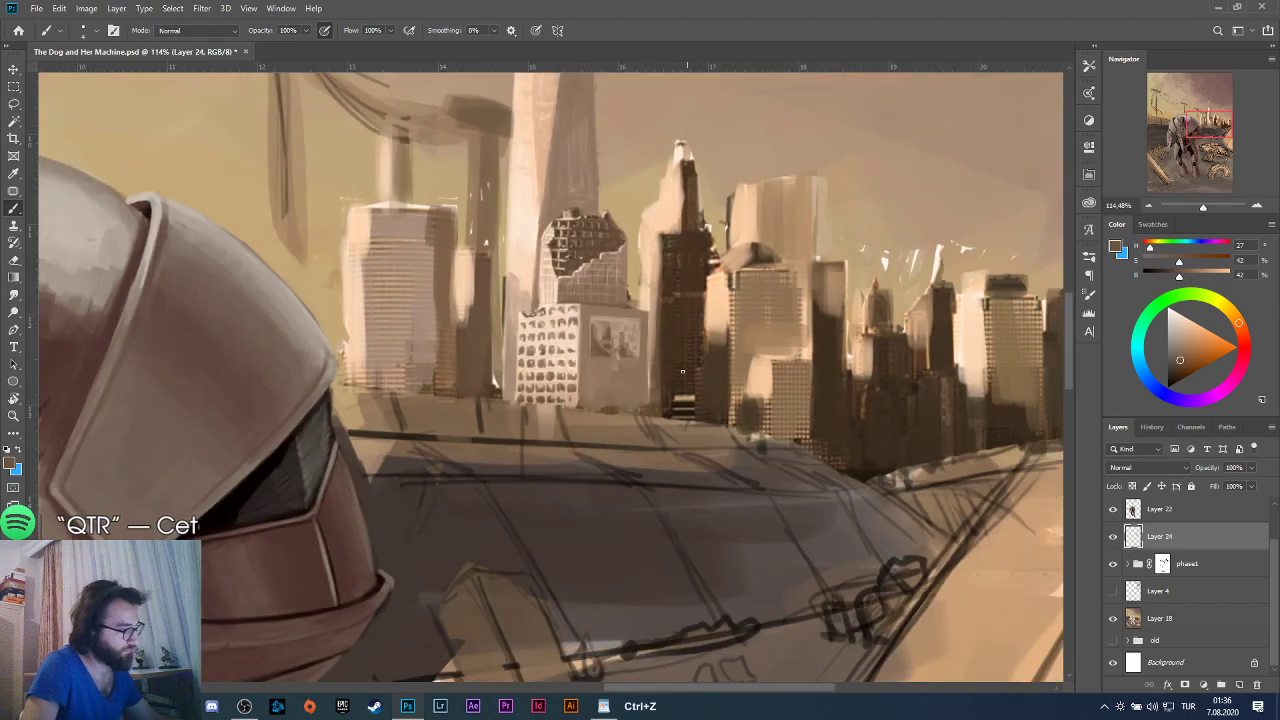
scroll(647, 368, up, 3)
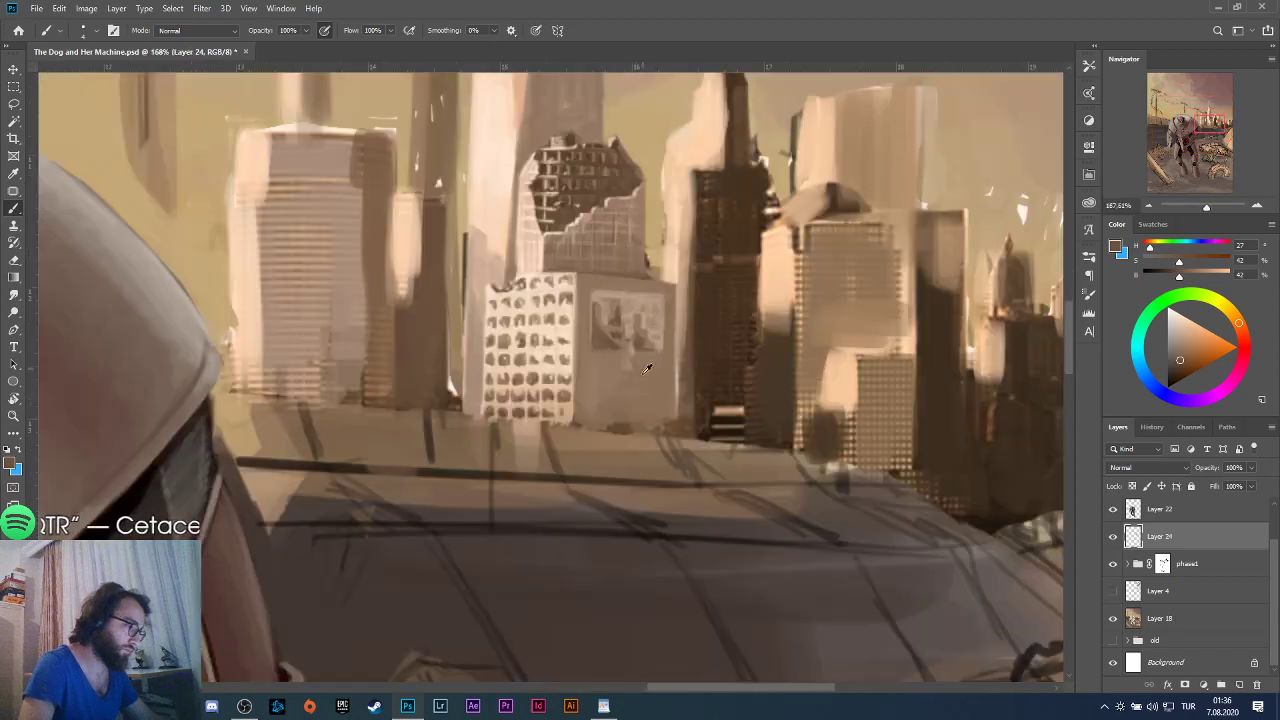
scroll(646, 368, up, 3)
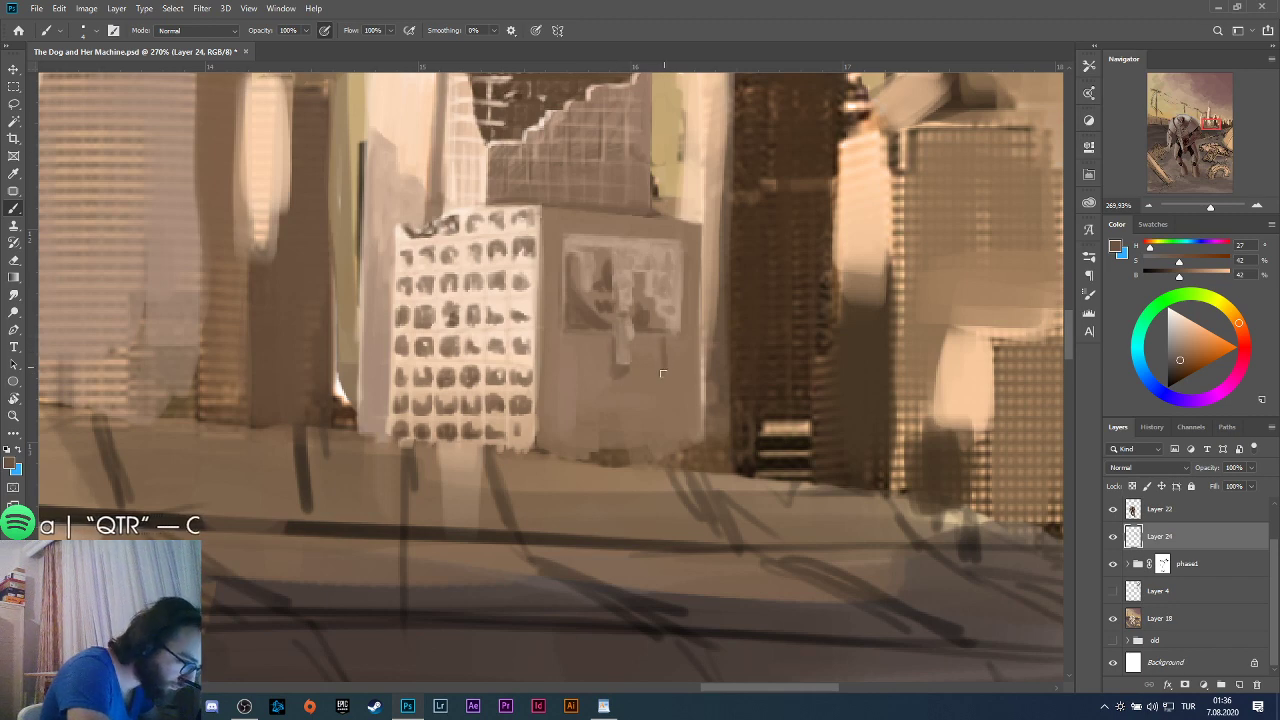
Lighten the middle strip and paint a second pale strip hanging below the billboard's lower right corner, using tones sampled nearby.
alt+click(617, 327)
drag(620, 322, 620, 362)
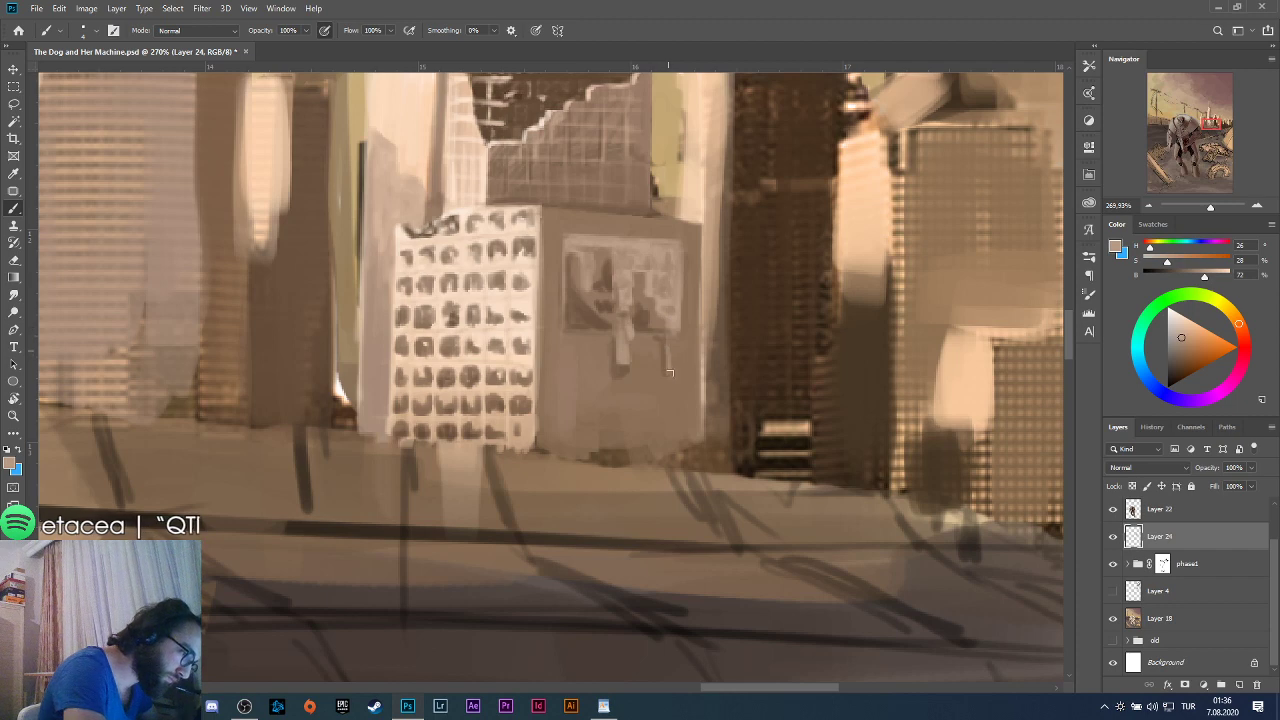
drag(676, 373, 676, 348)
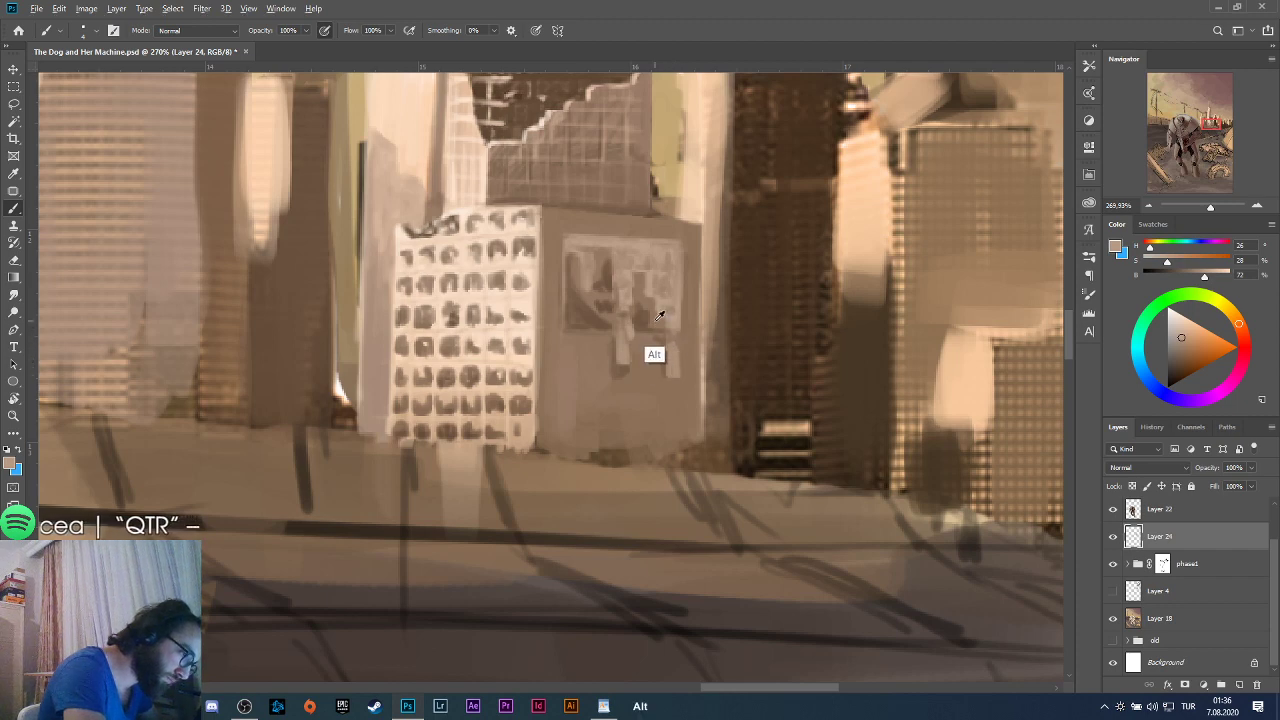
alt+click(668, 342)
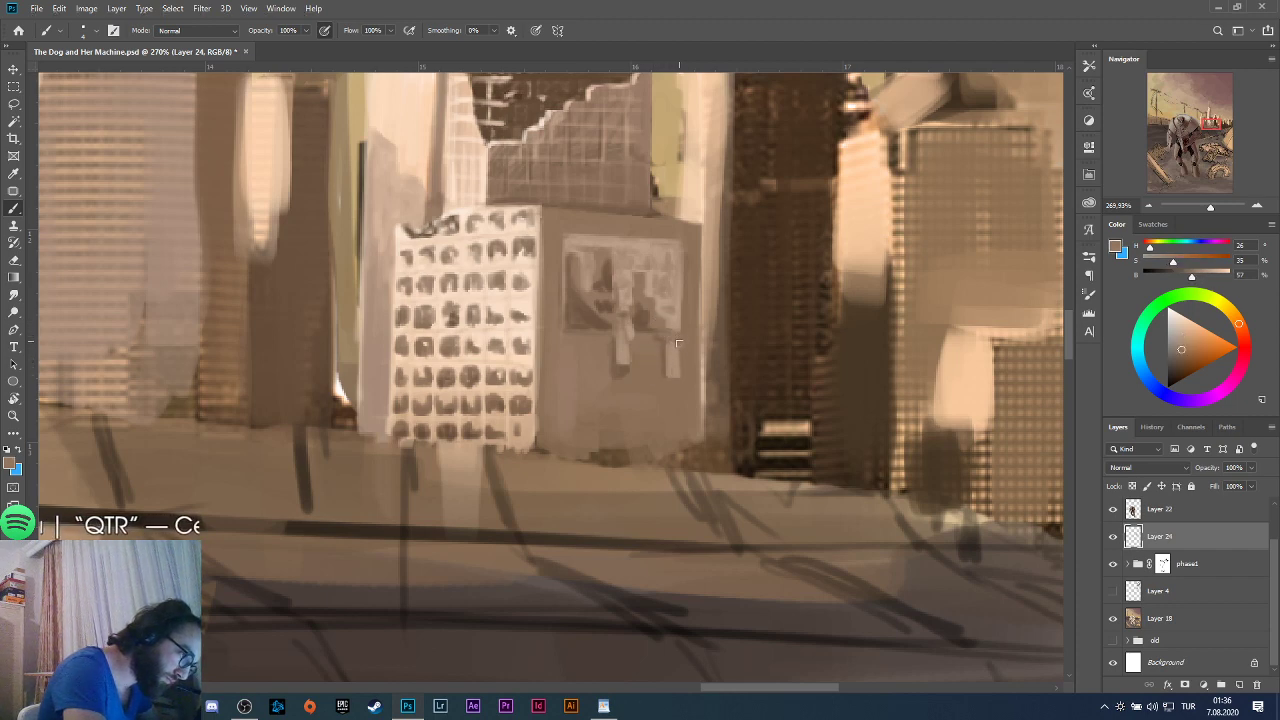
alt+click(676, 342)
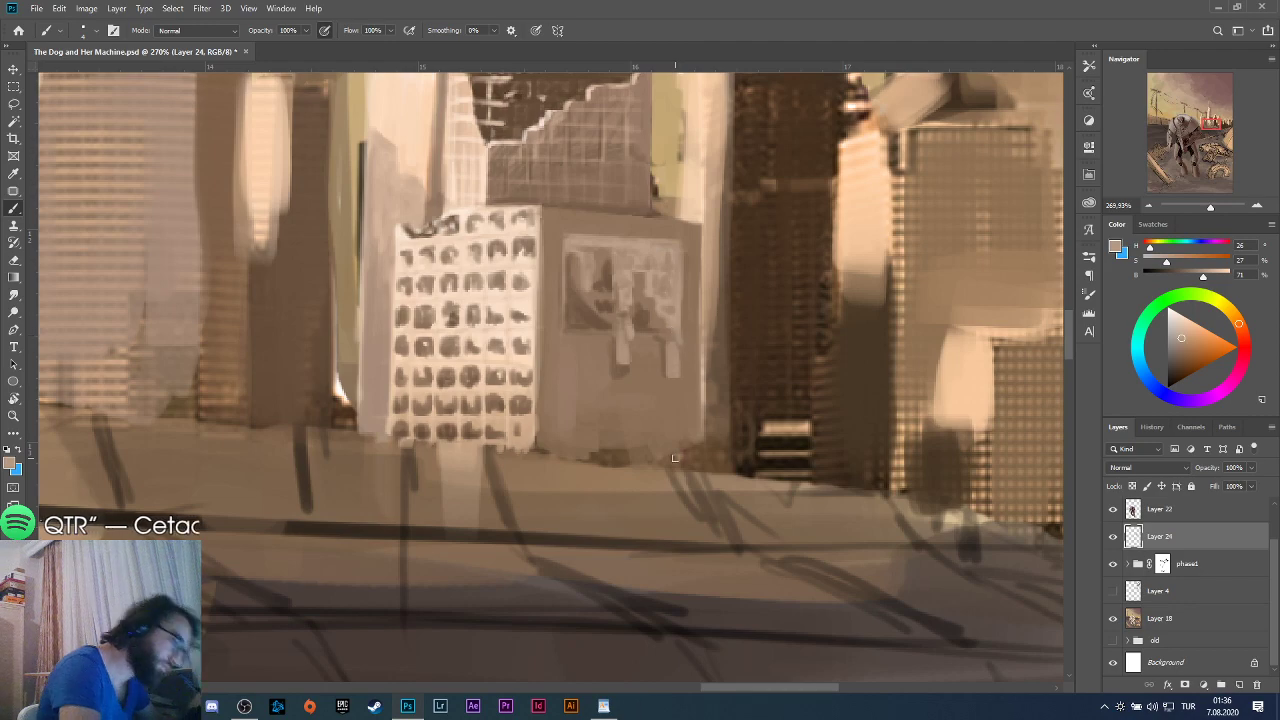
Refine the lower end and shadow of the middle hanging strip with mid and dark browns sampled around it.
scroll(690, 398, down, 3)
scroll(690, 398, down, 2)
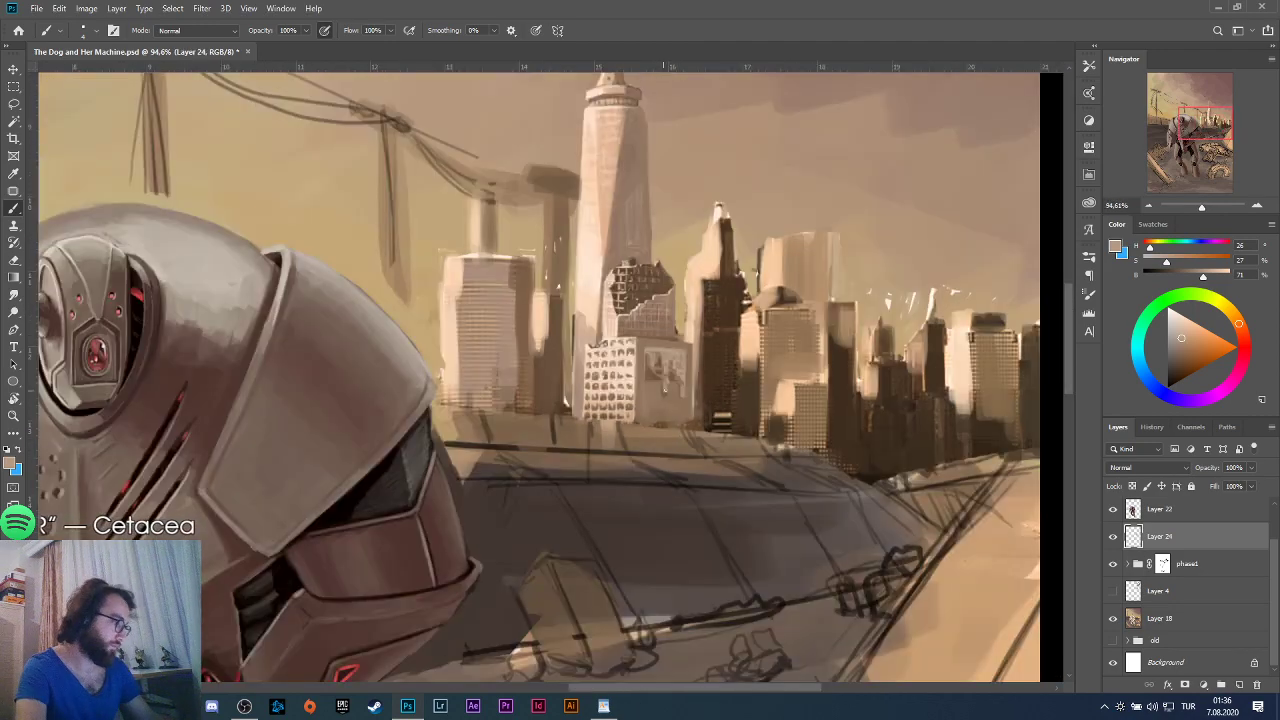
scroll(690, 398, down, 1)
scroll(686, 403, up, 6)
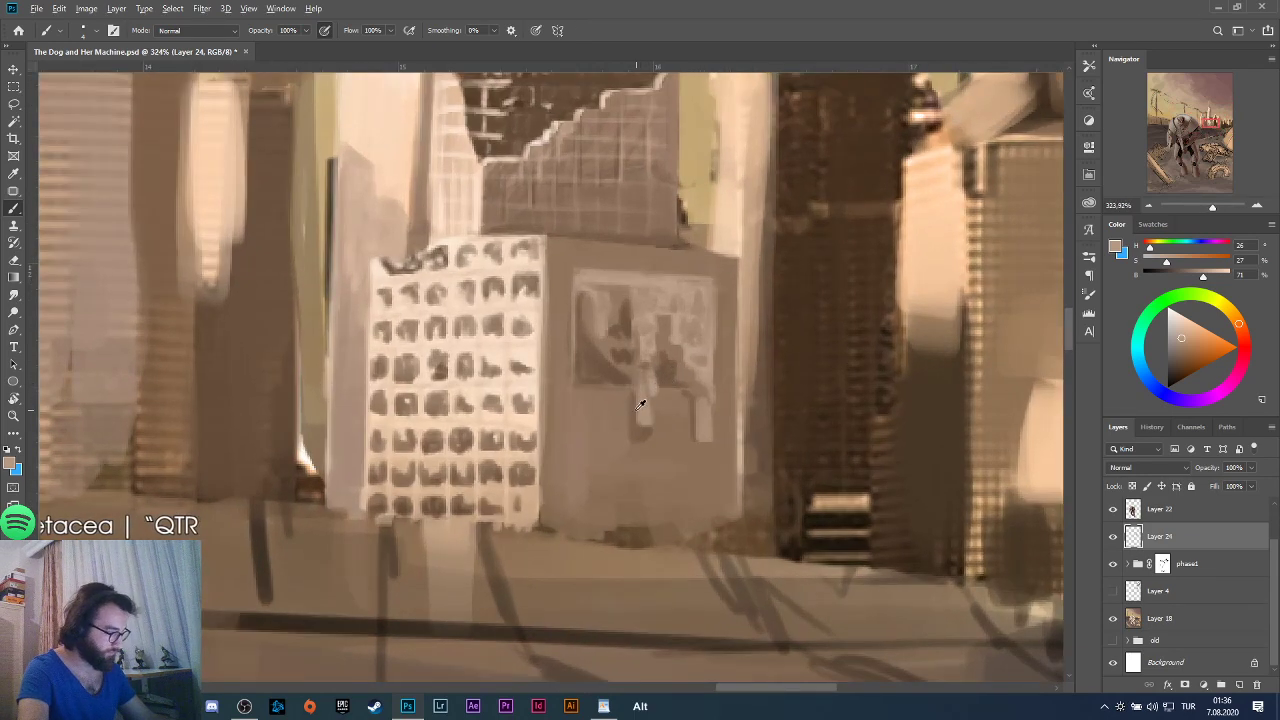
scroll(642, 405, up, 1)
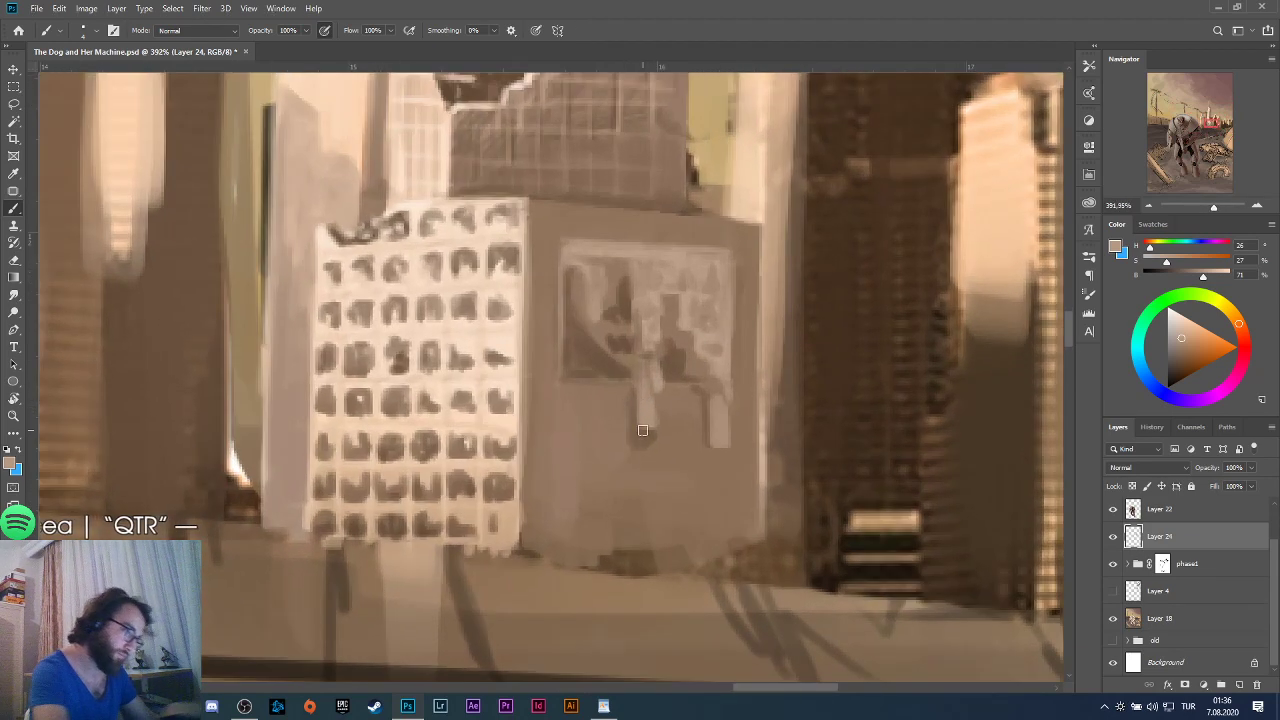
alt+click(646, 428)
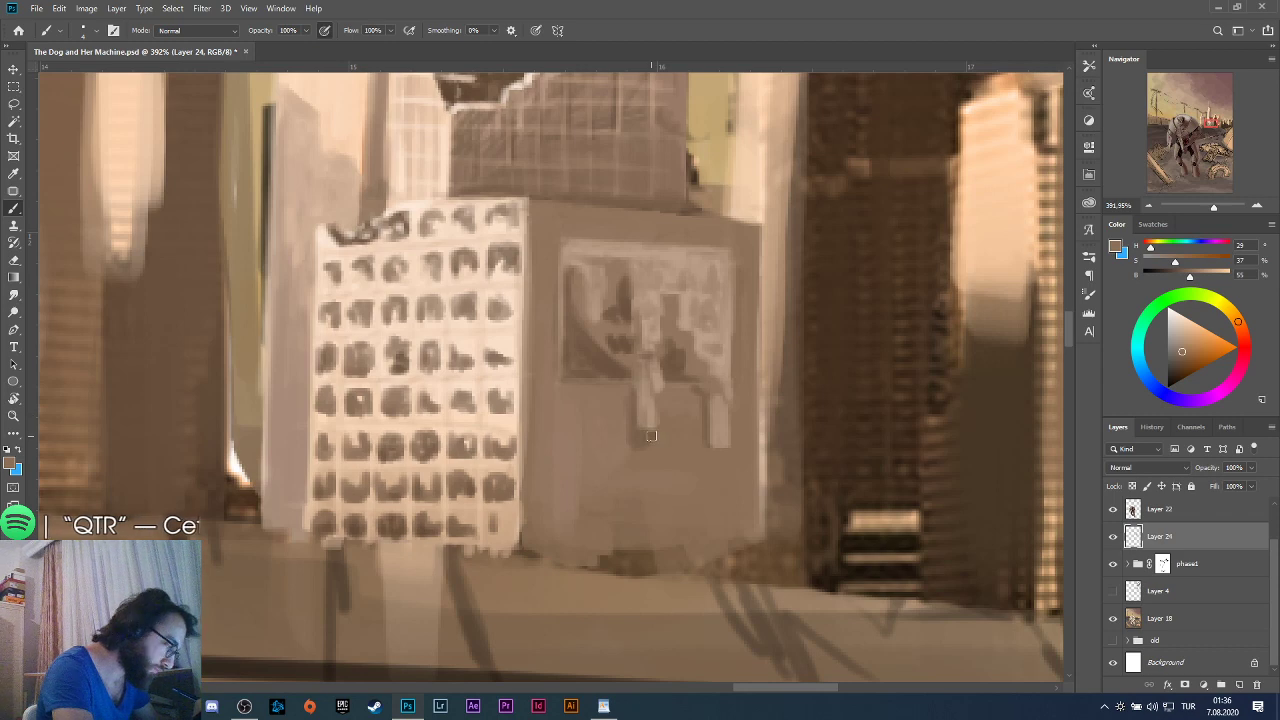
alt+click(642, 466)
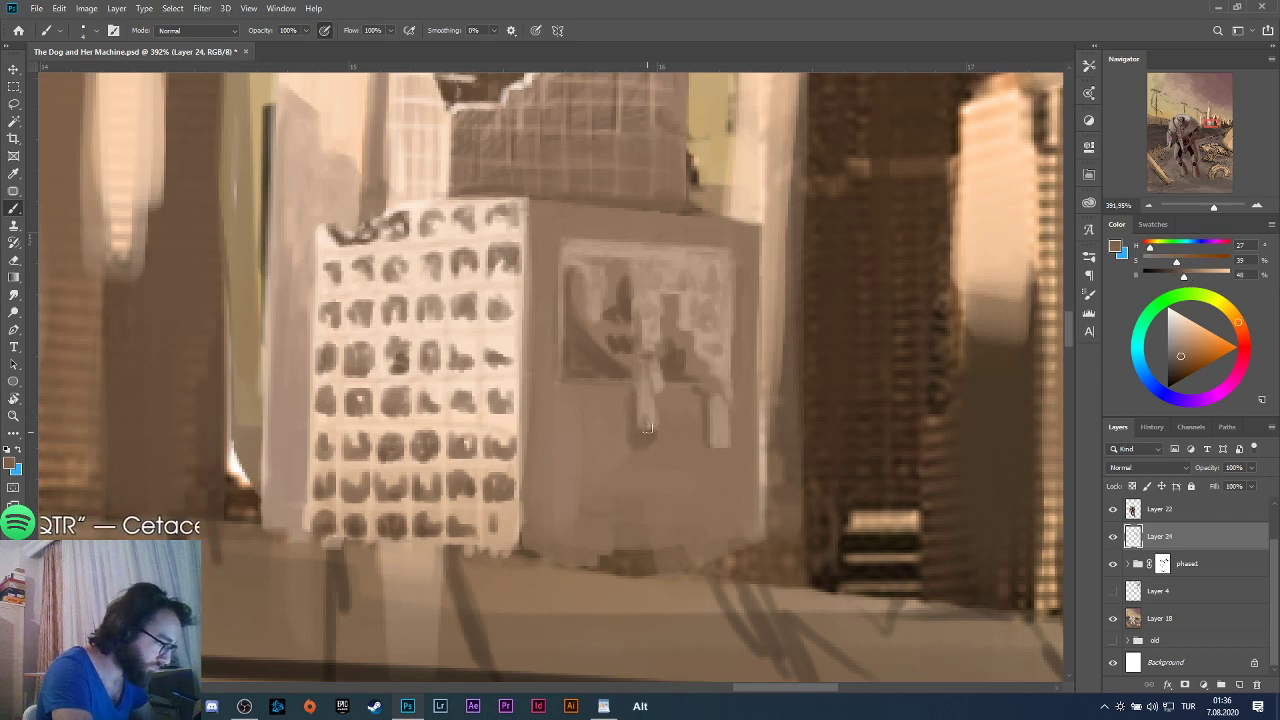
alt+click(566, 257)
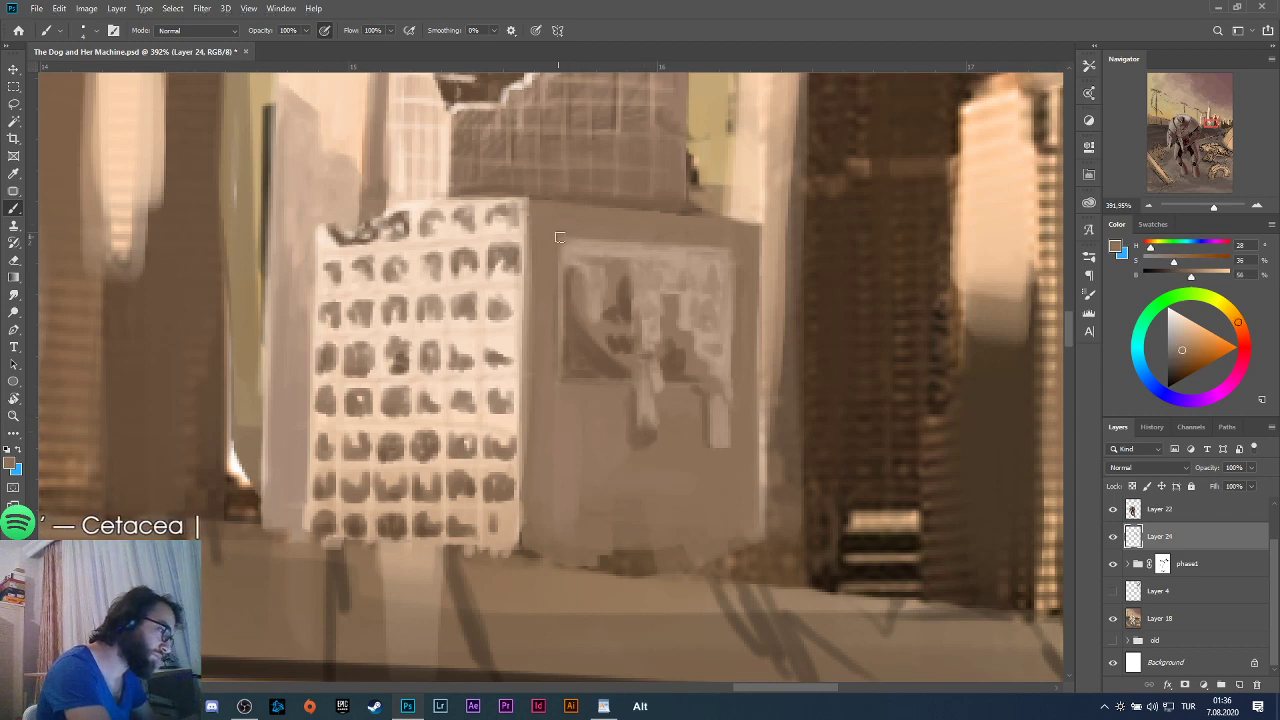
Touch up the billboard's upper edge with a light tone sampled from its pale border.
scroll(552, 353, down, 3)
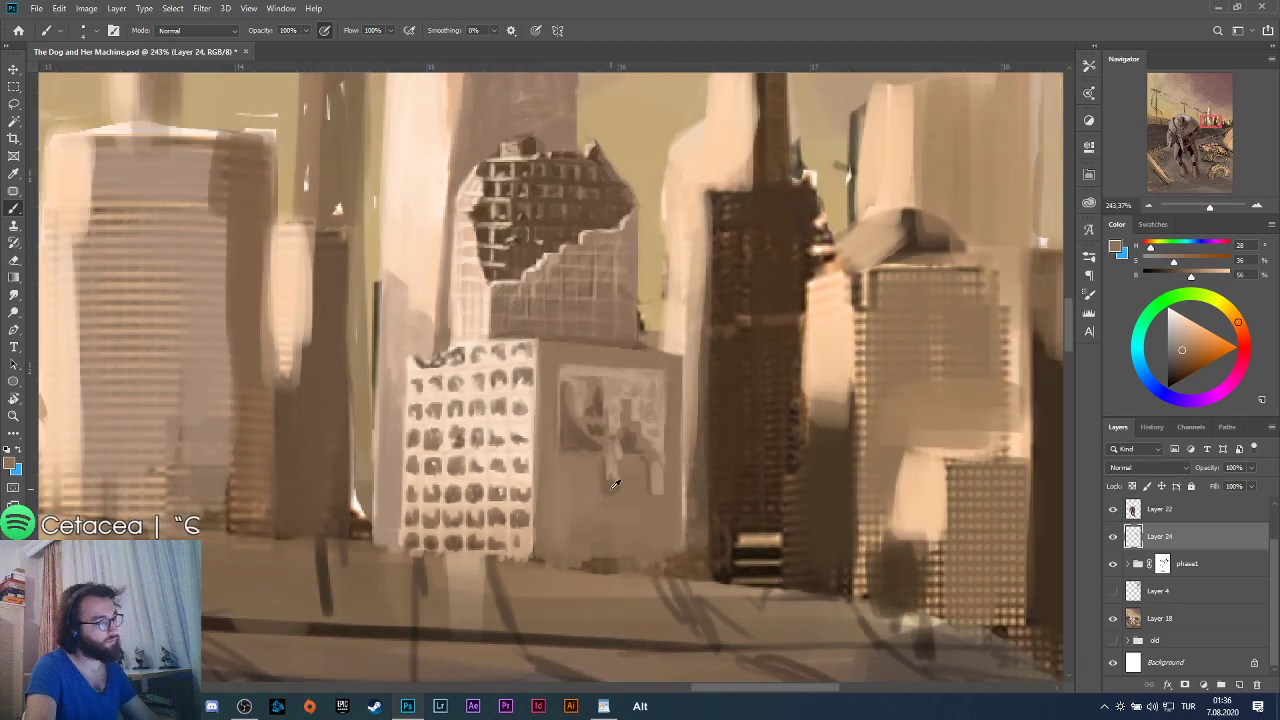
scroll(620, 475, up, 4)
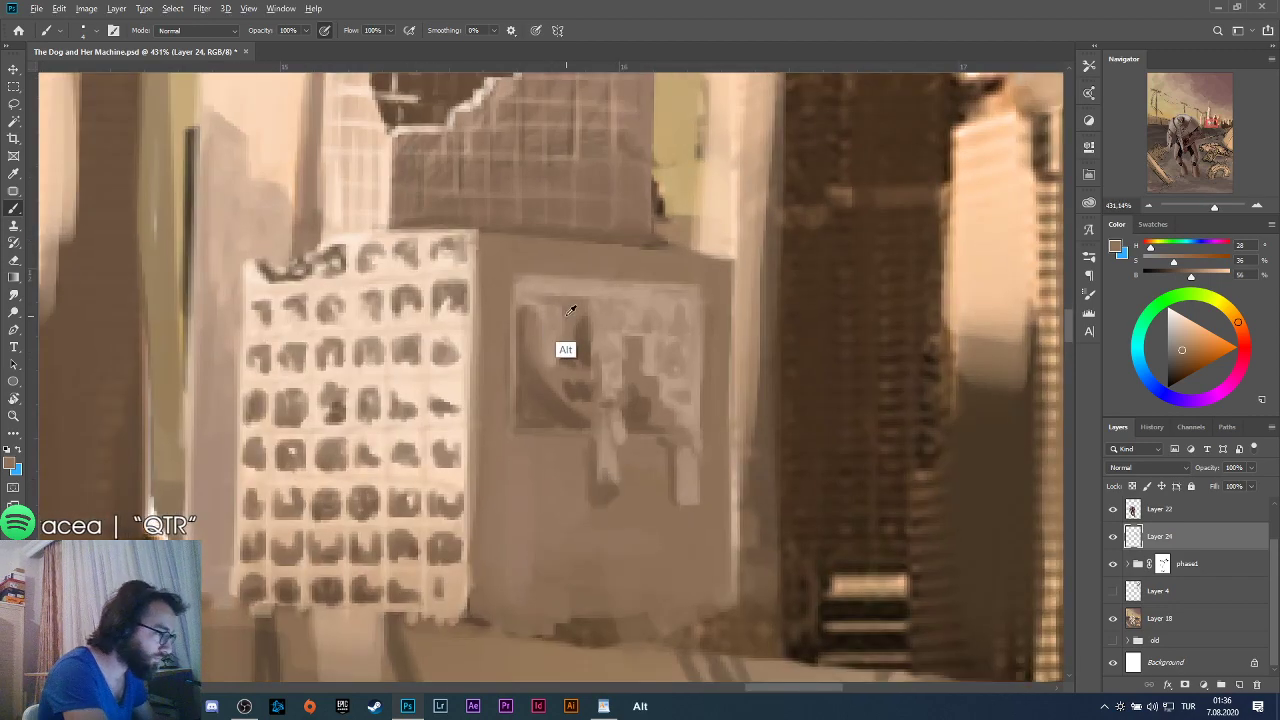
alt+click(561, 282)
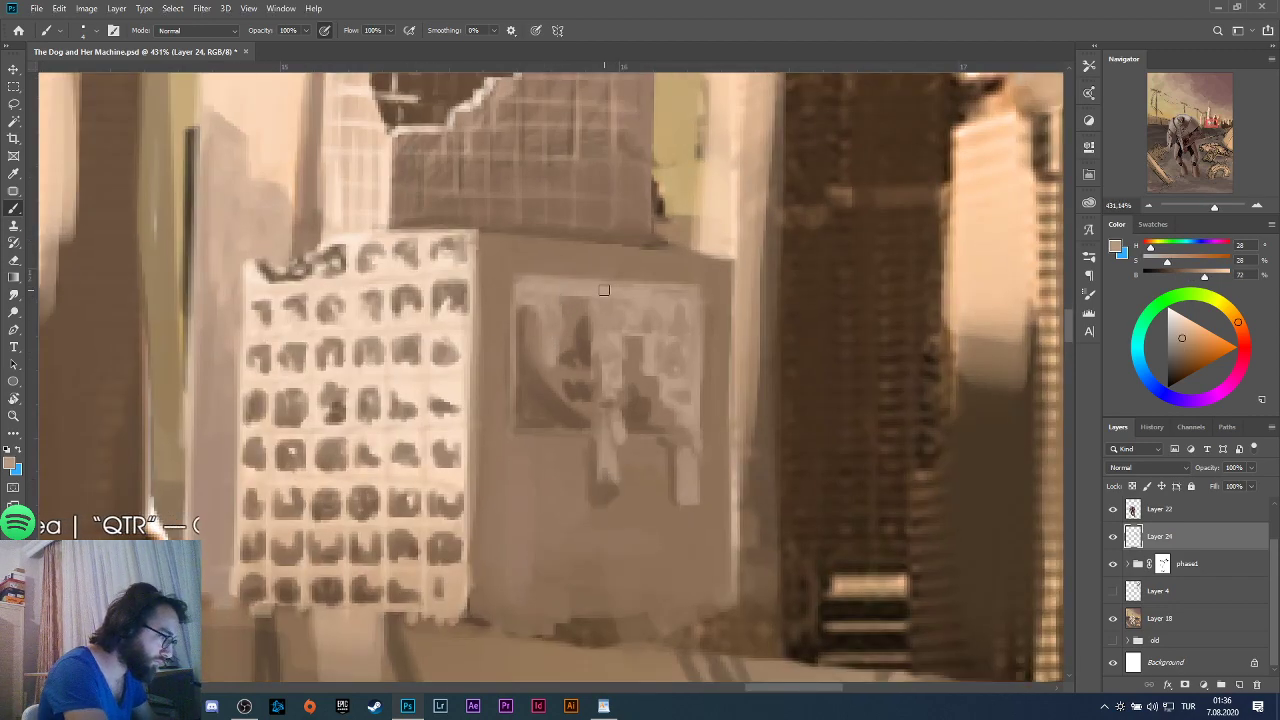
scroll(590, 300, down, 1)
scroll(561, 372, up, 1)
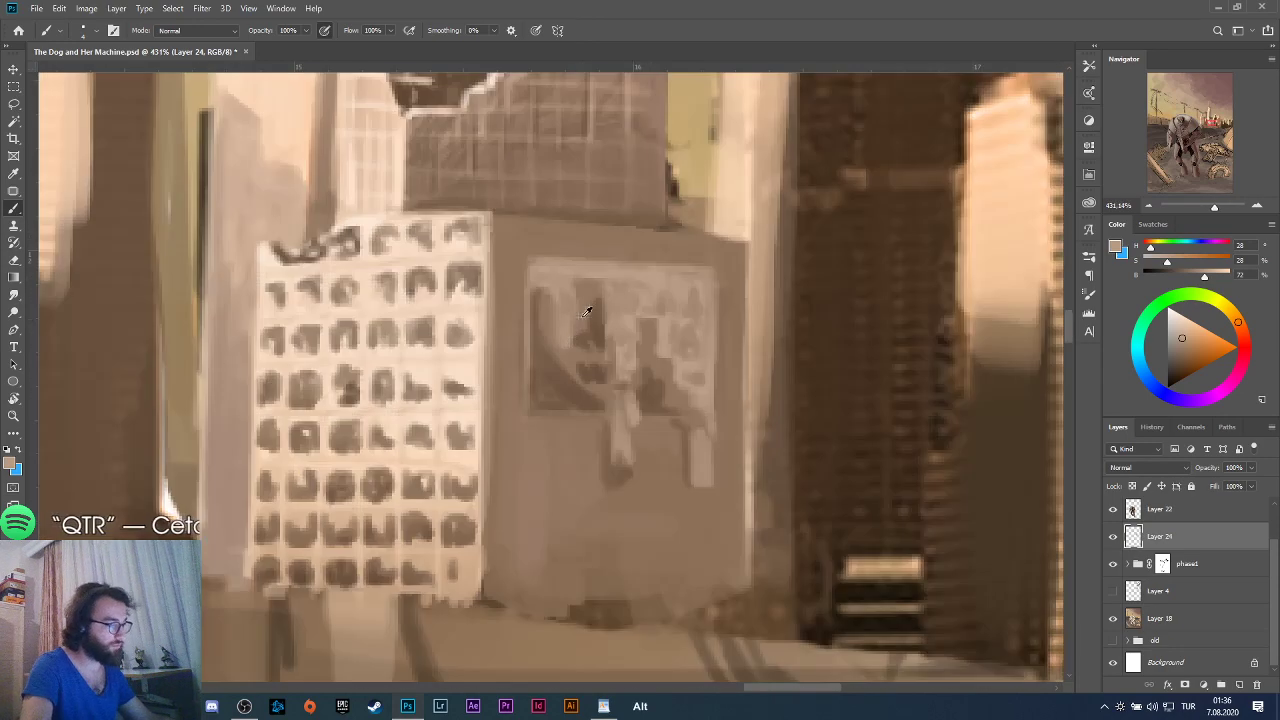
Outline the torn edges and hanging strips with a 1 px brush in dark brown sampled from the billboard's dark area.
alt+click(561, 372)
click(83, 30)
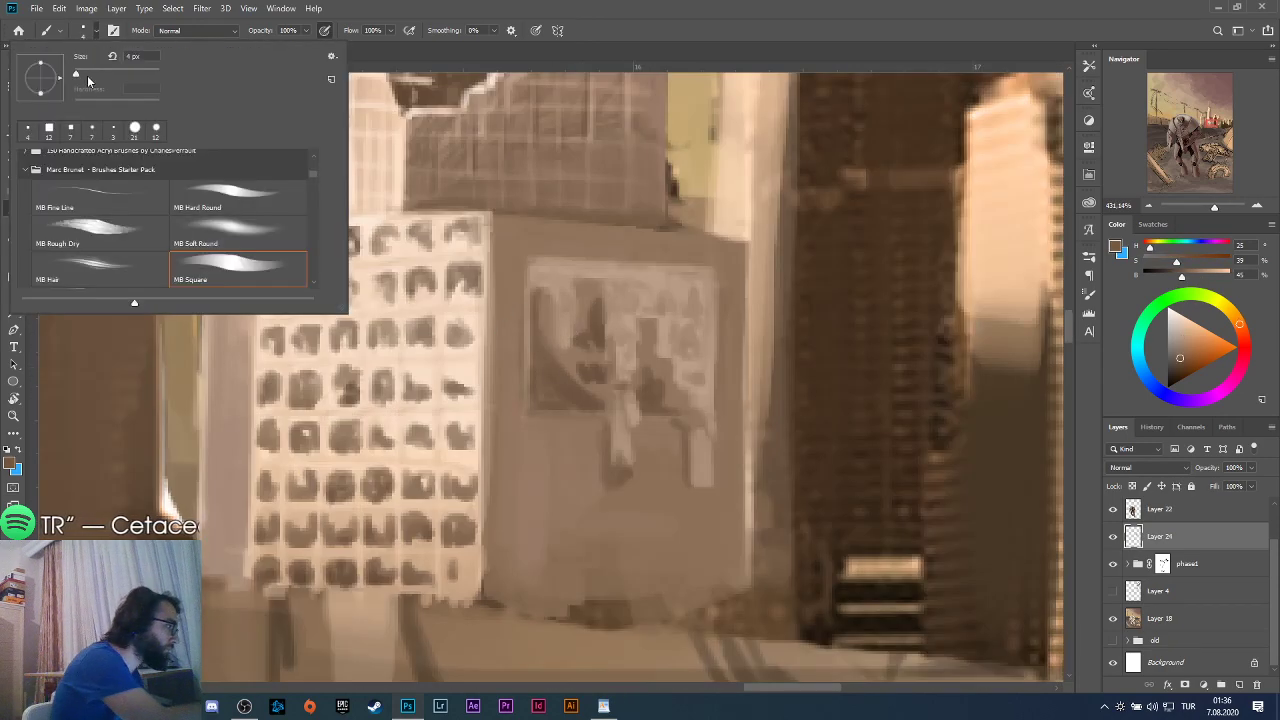
drag(88, 78, 75, 78)
key(Return)
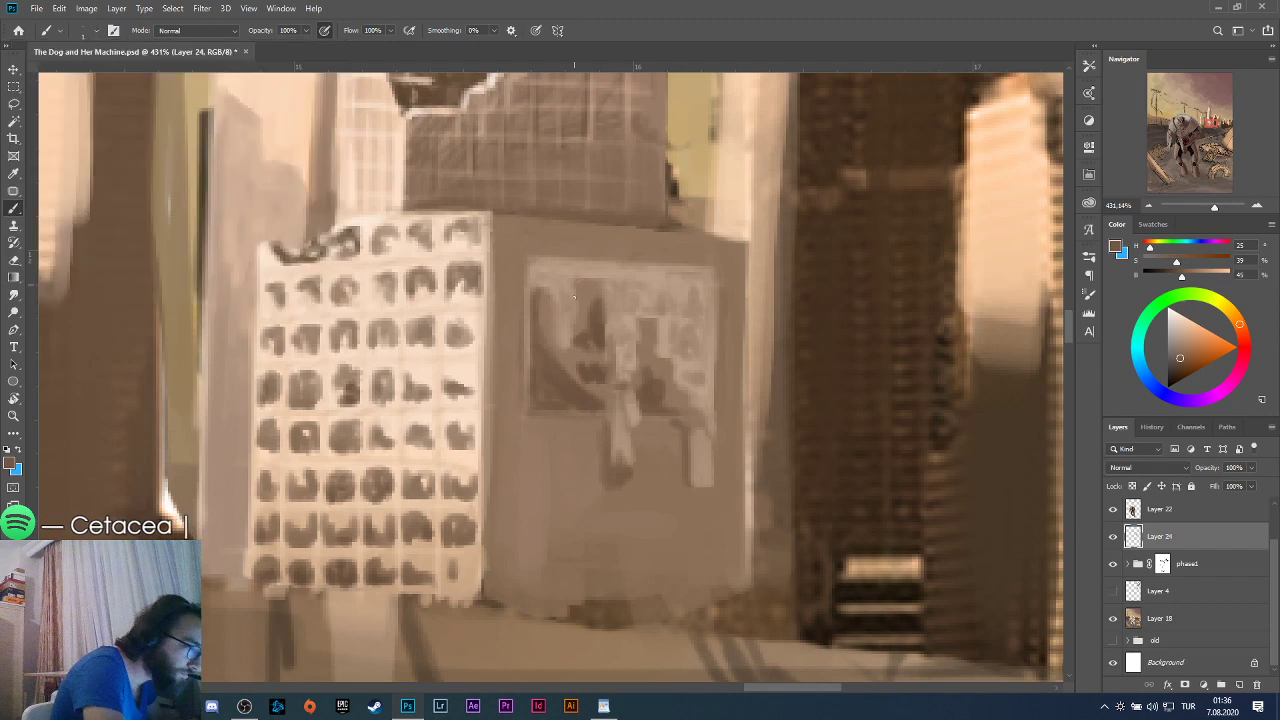
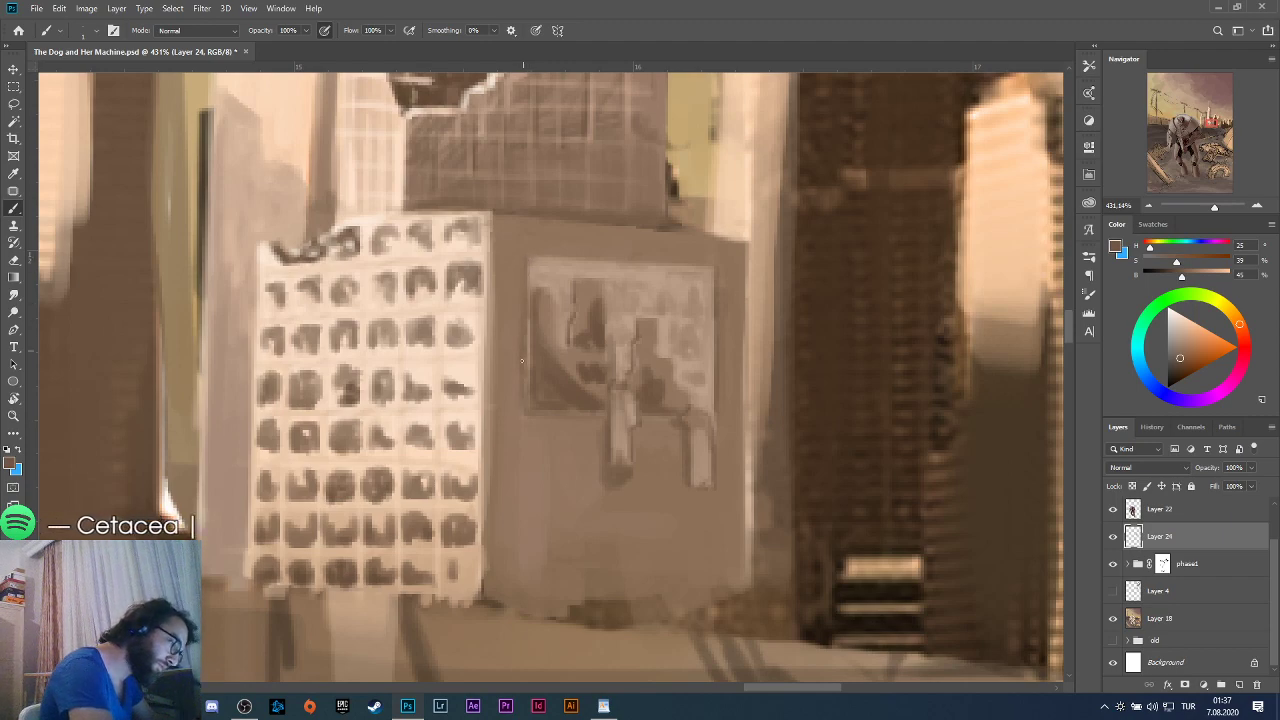
Examine how the torn billboard reads against the skyline and the whole painting.
scroll(506, 366, down, 8)
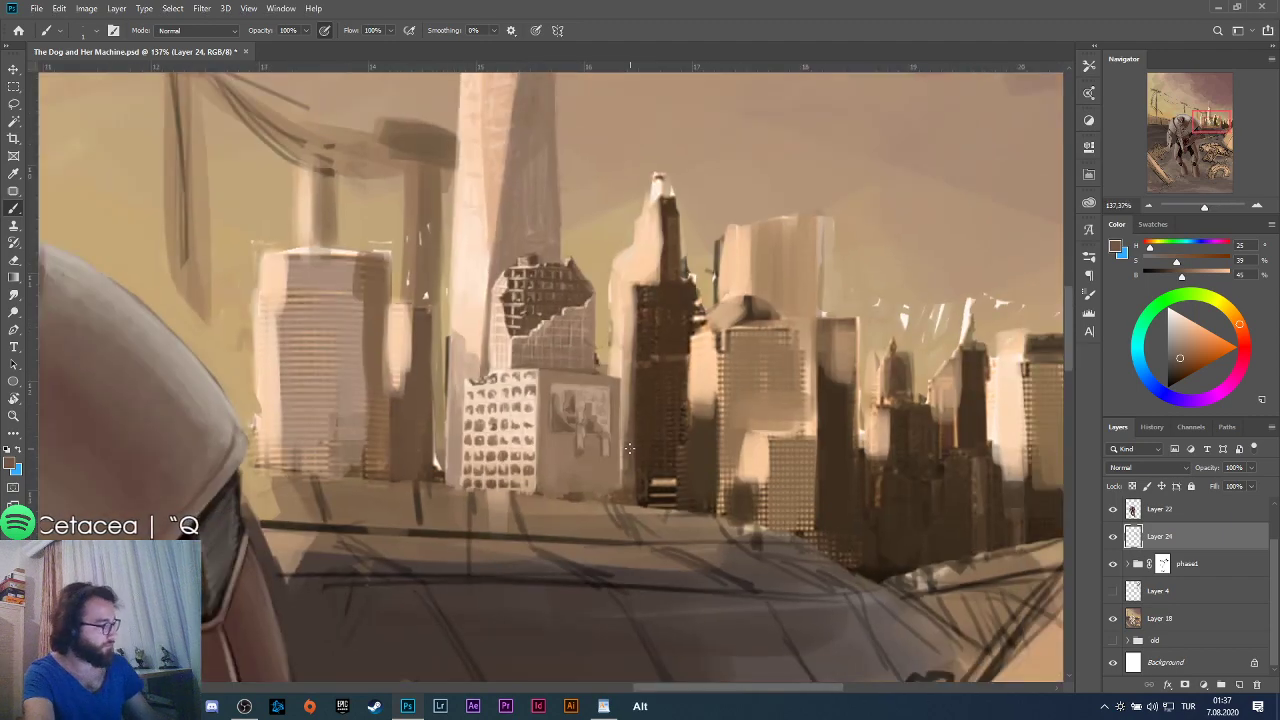
scroll(628, 452, down, 2)
scroll(626, 436, down, 2)
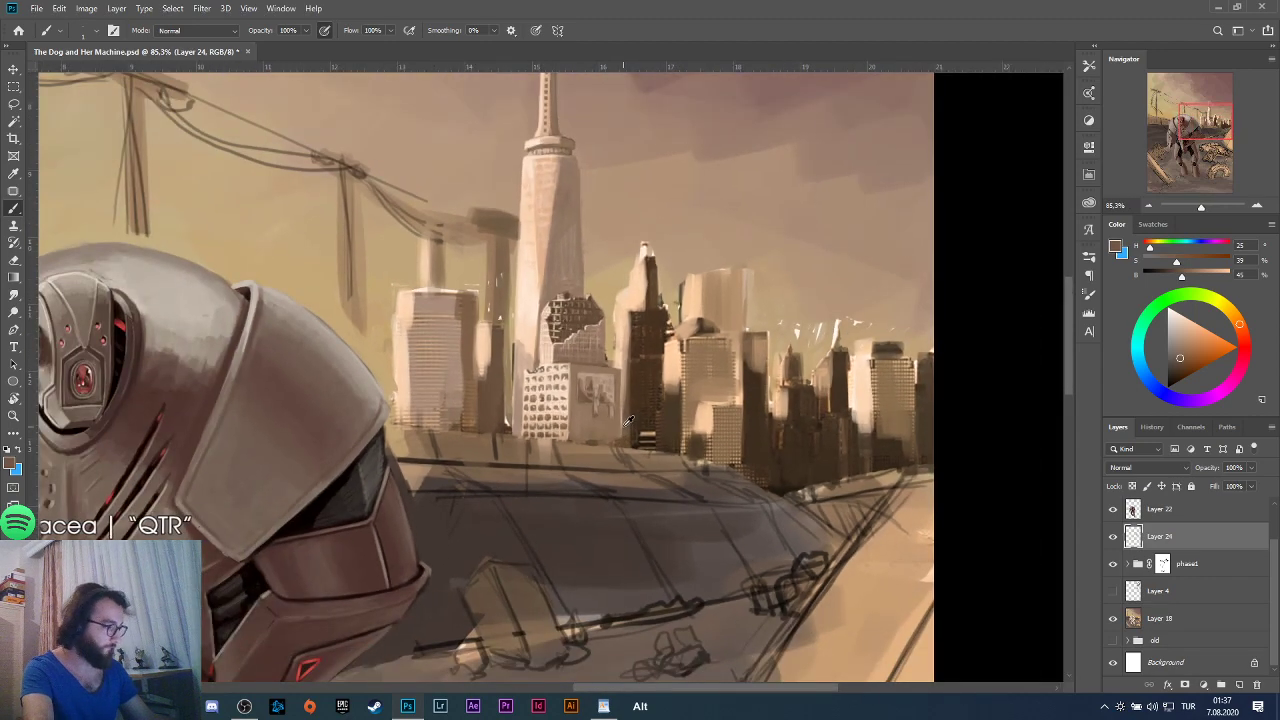
key(alt)
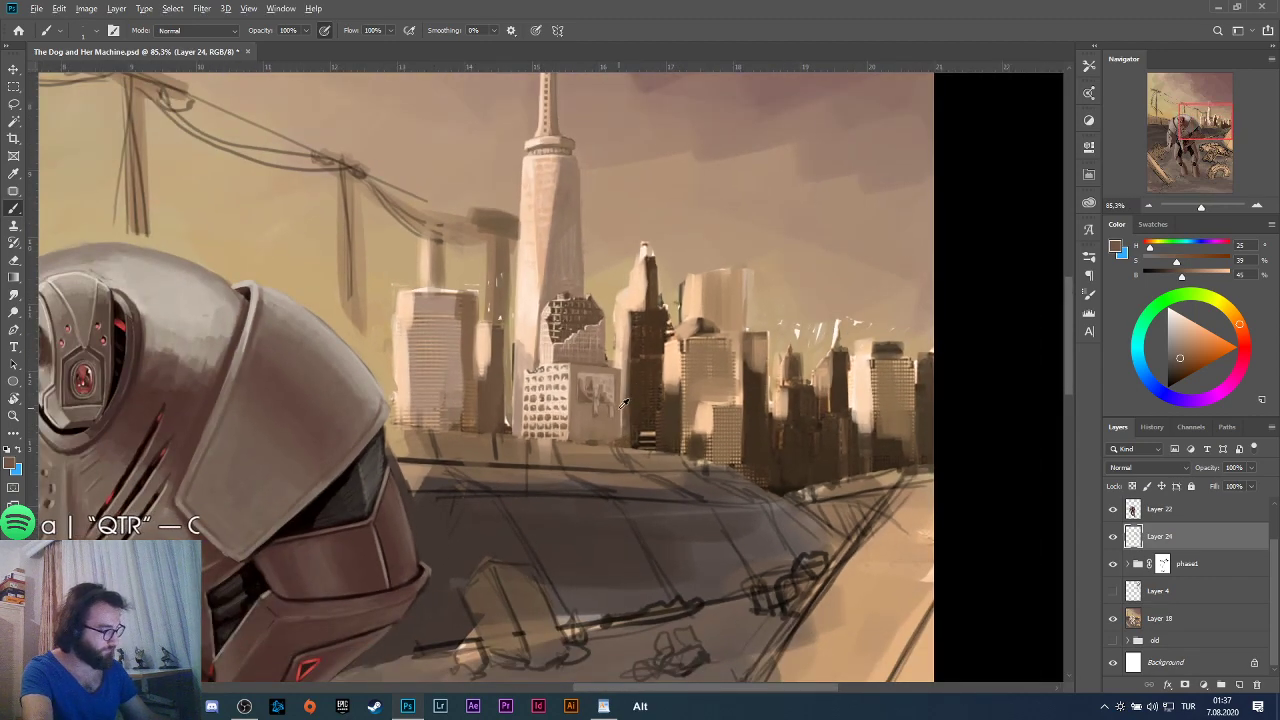
scroll(626, 404, down, 3)
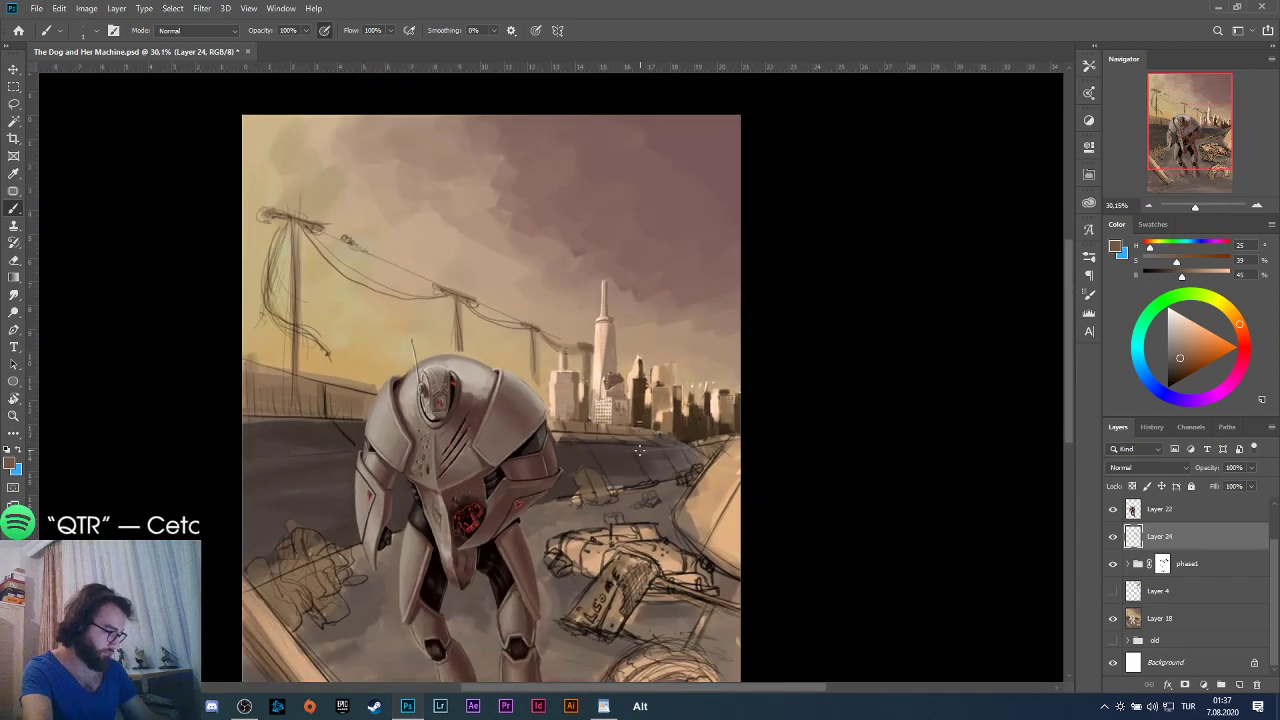
scroll(623, 405, up, 5)
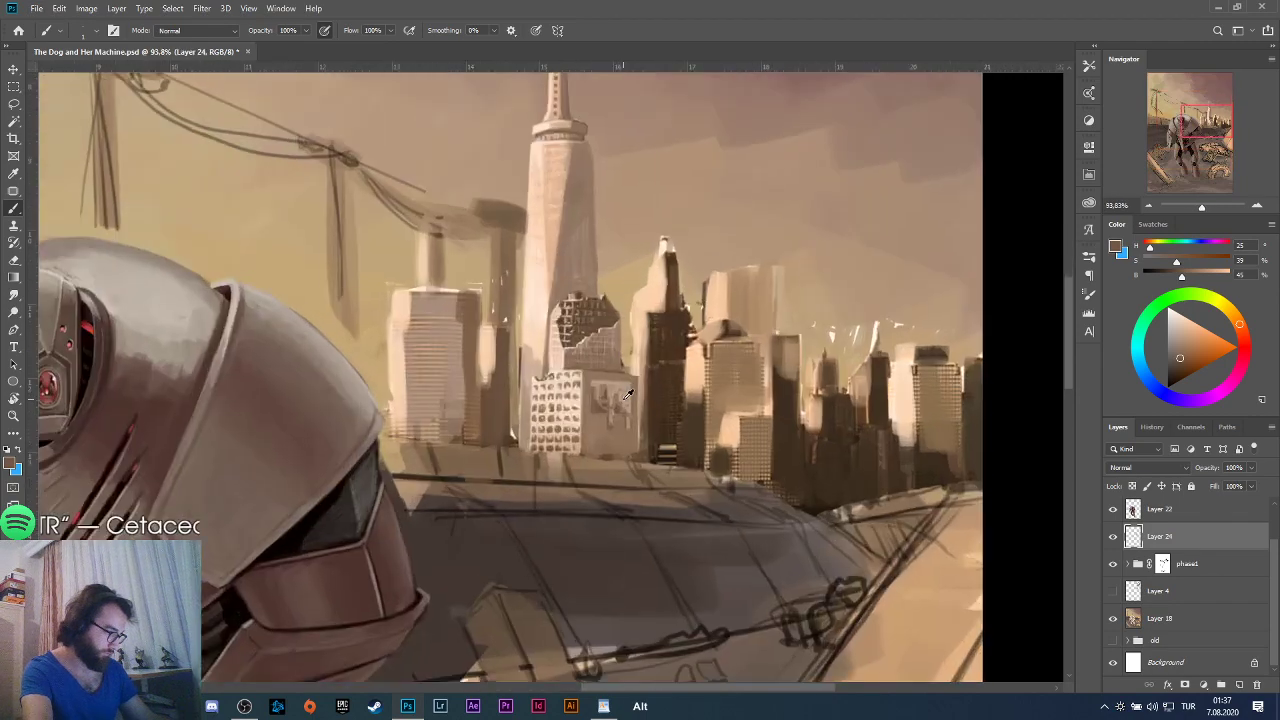
scroll(602, 399, up, 2)
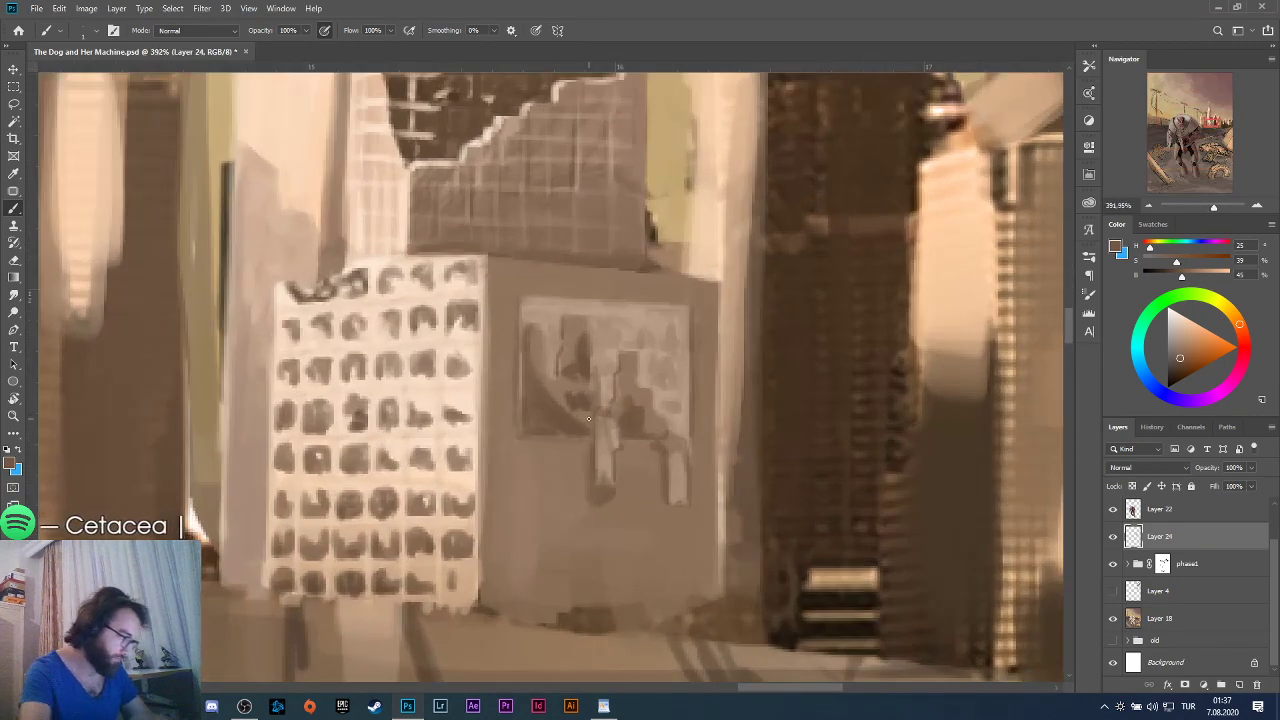
Enlarge the square brush for further work on the billboard.
click(96, 30)
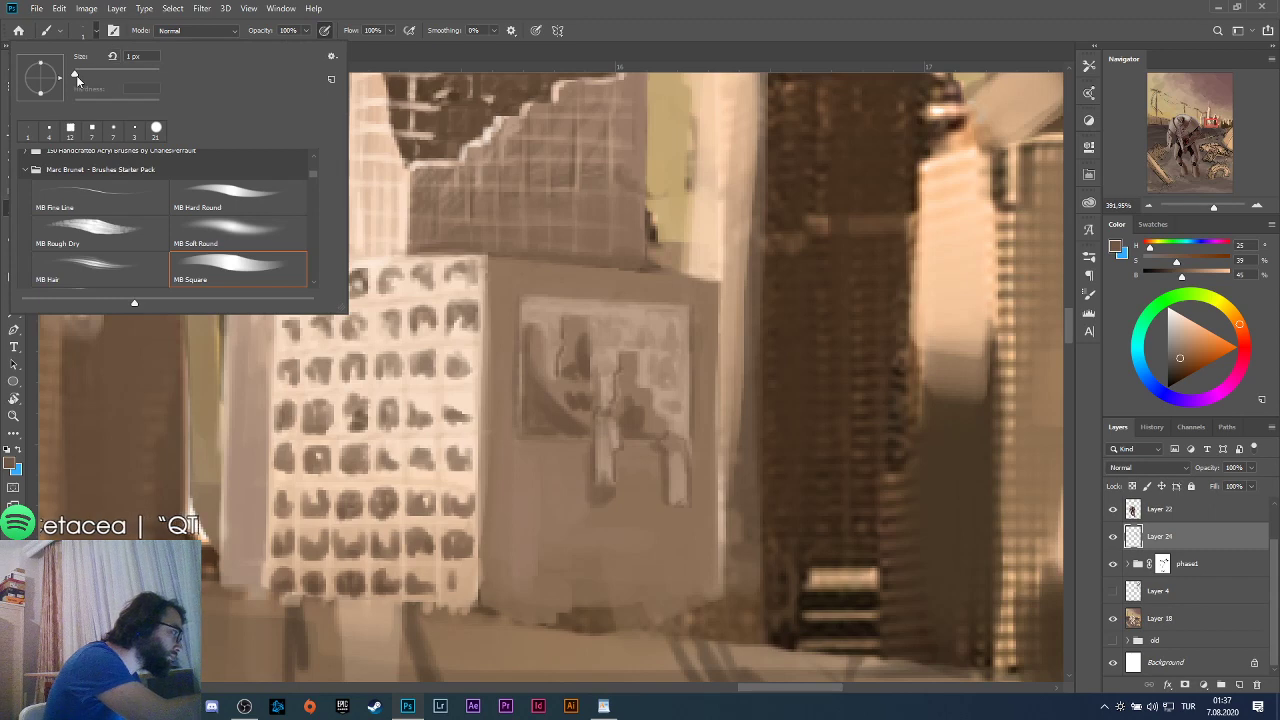
drag(77, 78, 81, 78)
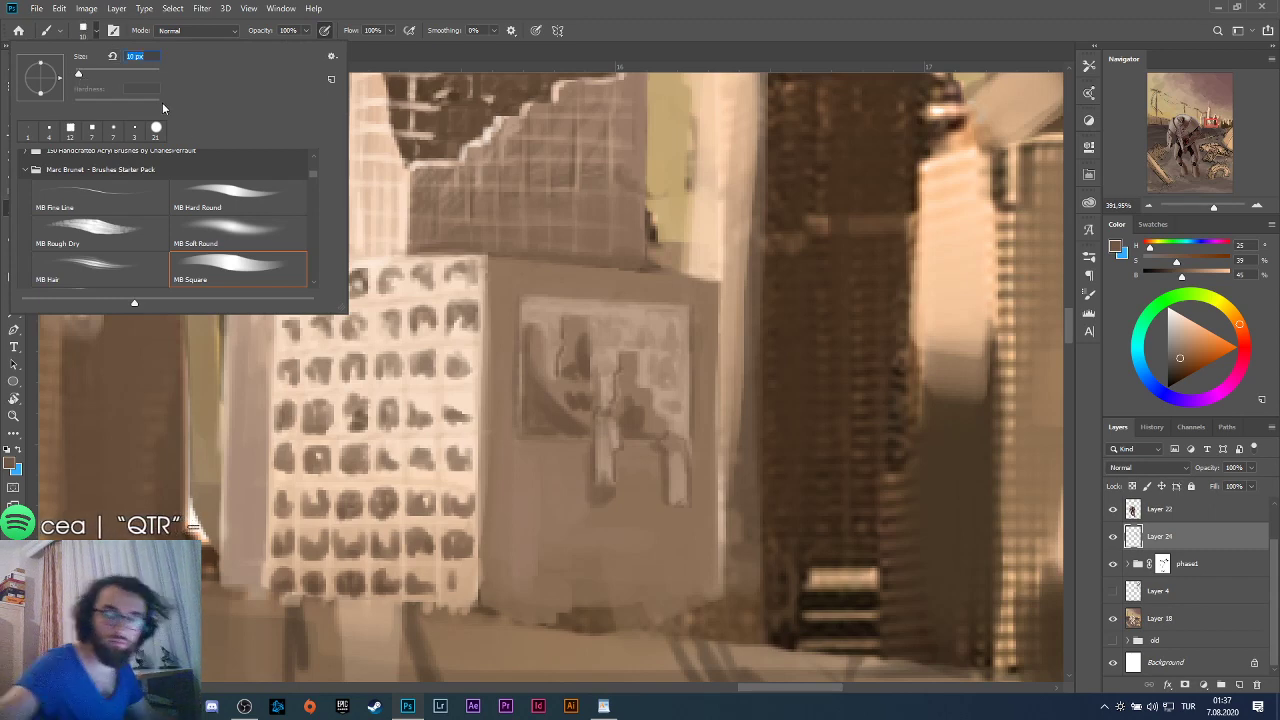
key(Return)
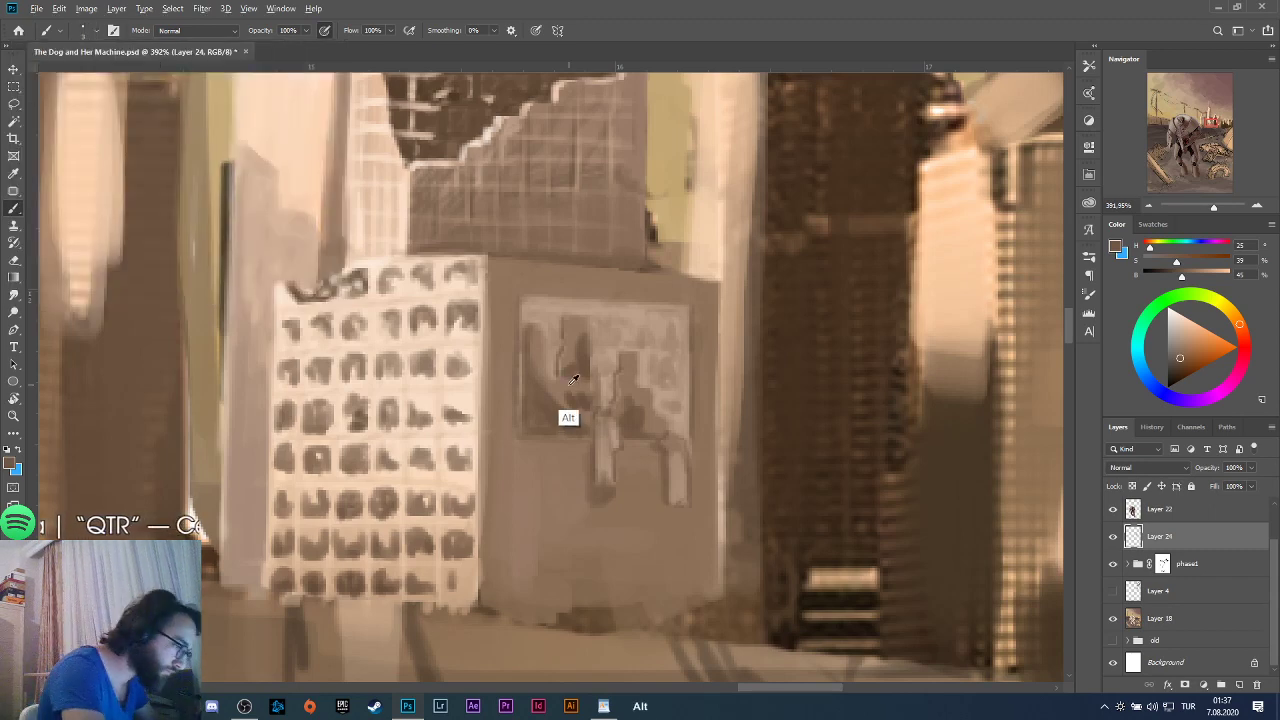
Sample tones from the billboard area, finishing with a pale cream picked from the windowed facade.
alt+click(572, 420)
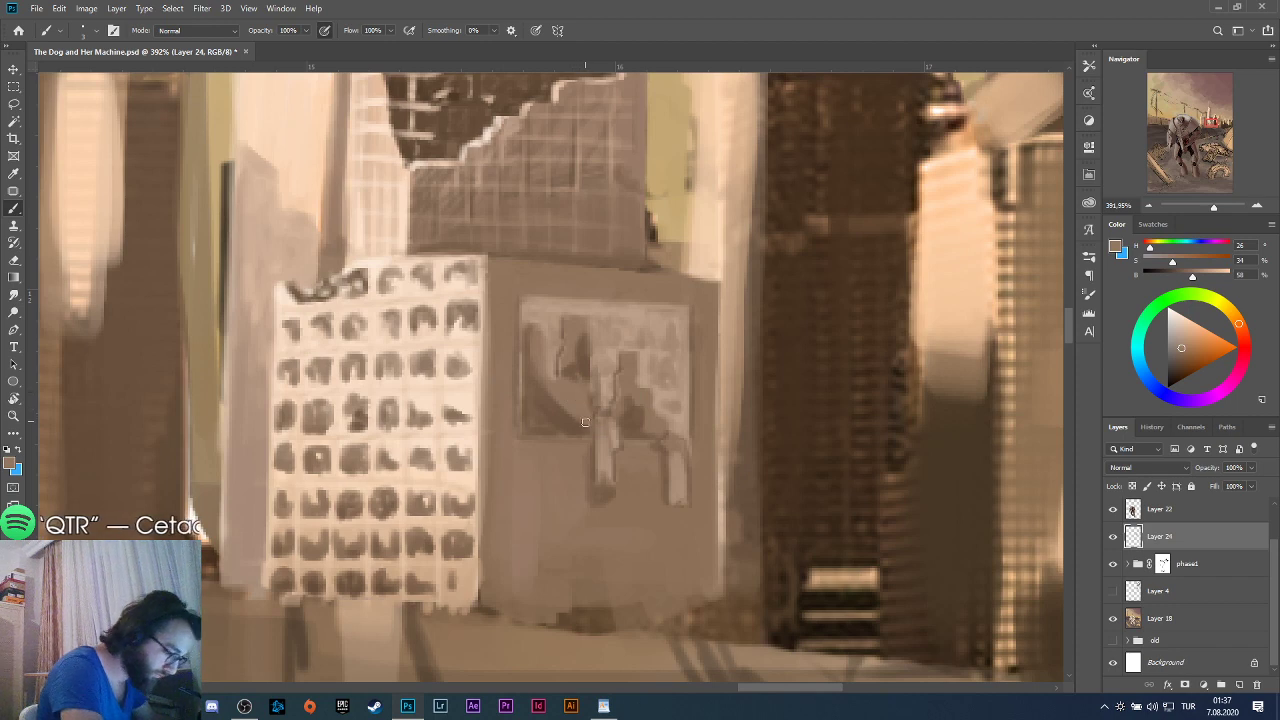
alt+click(557, 446)
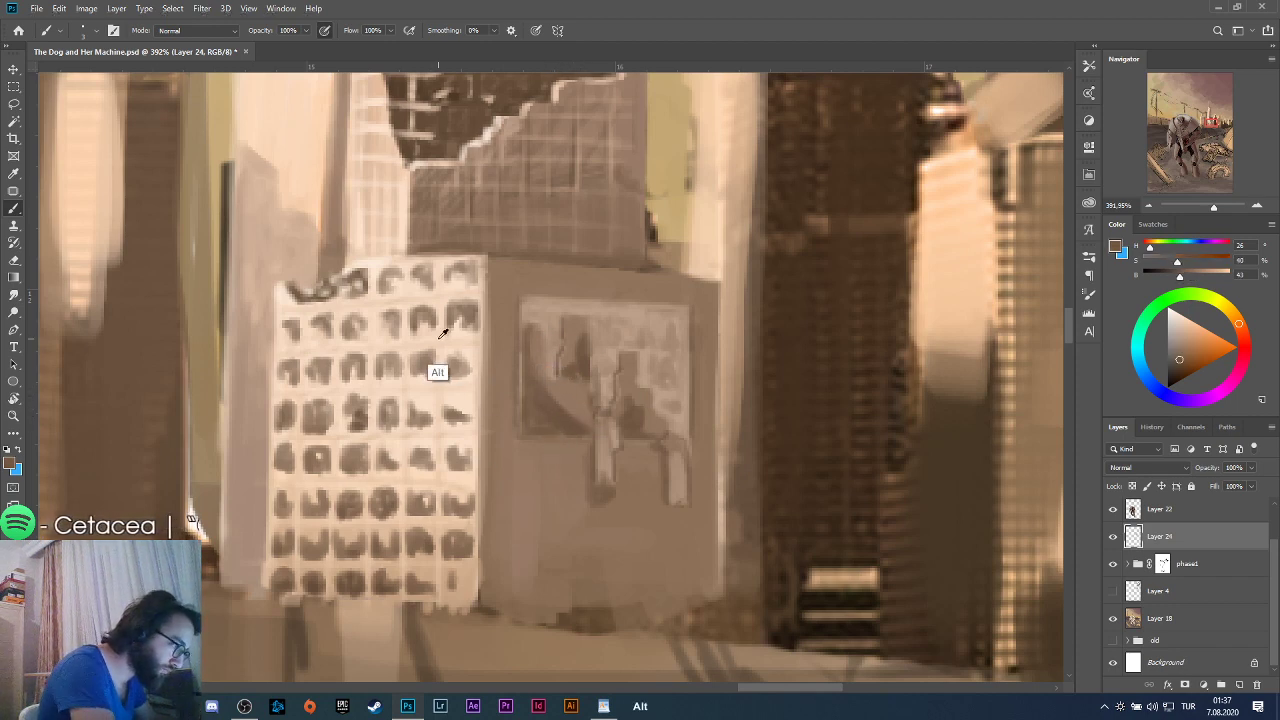
alt+click(443, 333)
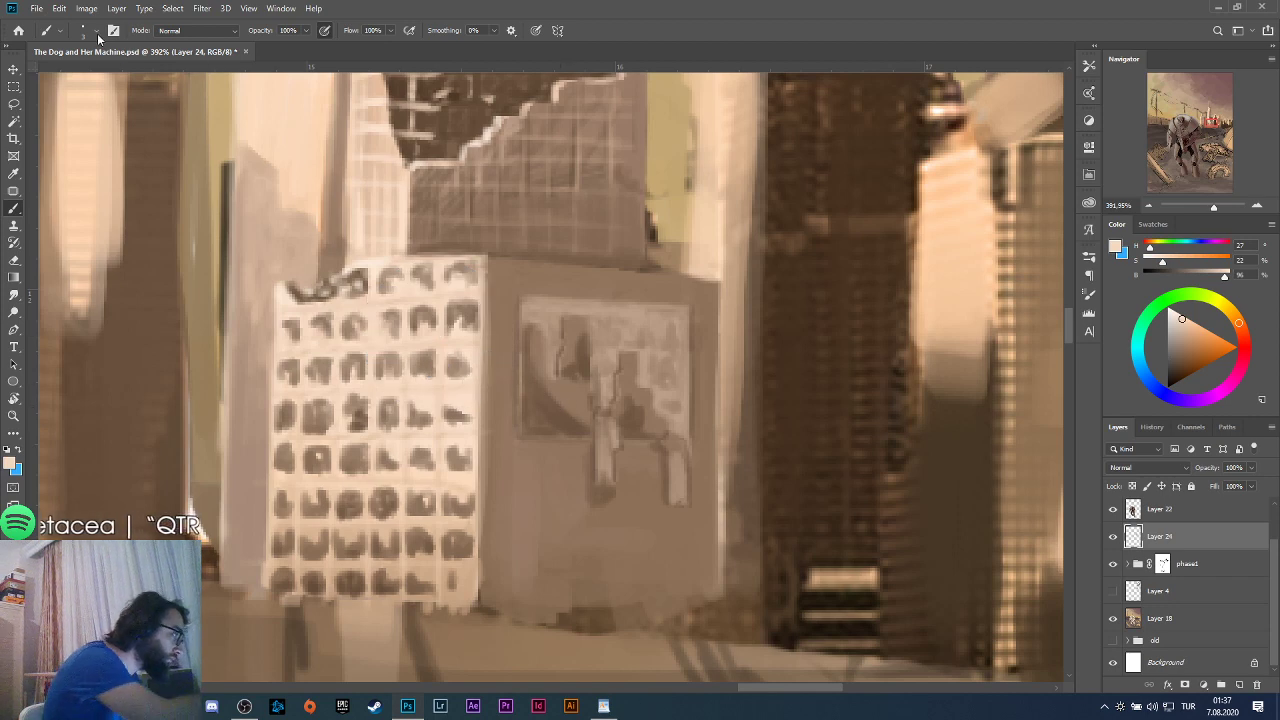
Try painting small pale lettering in the billboard's lower dark corner with the 3 px square brush.
click(566, 398)
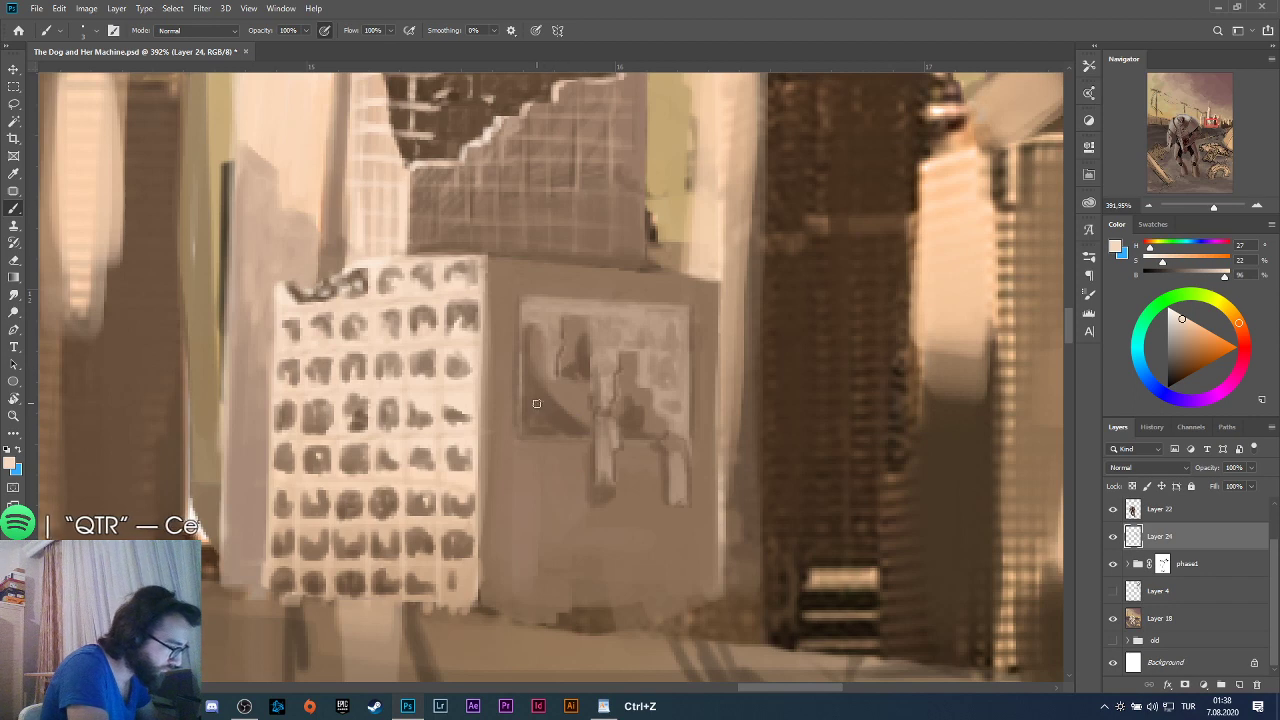
drag(532, 414, 546, 418)
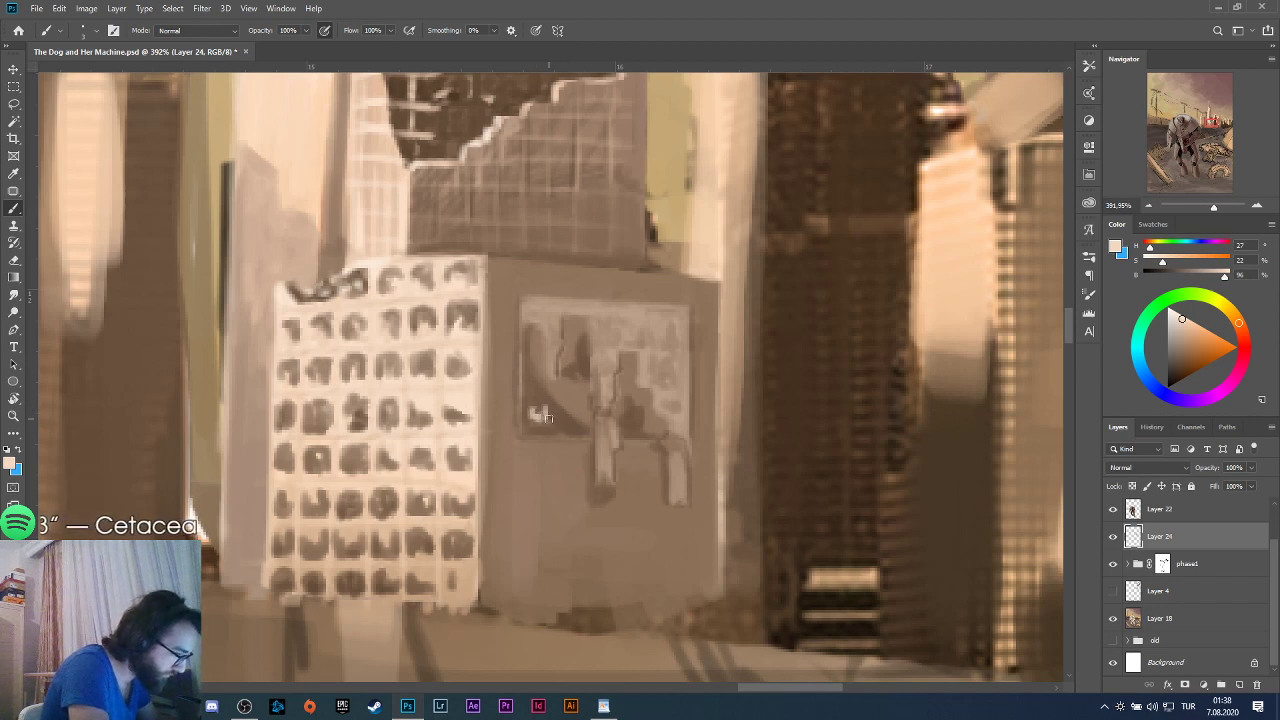
key(ctrl+z)
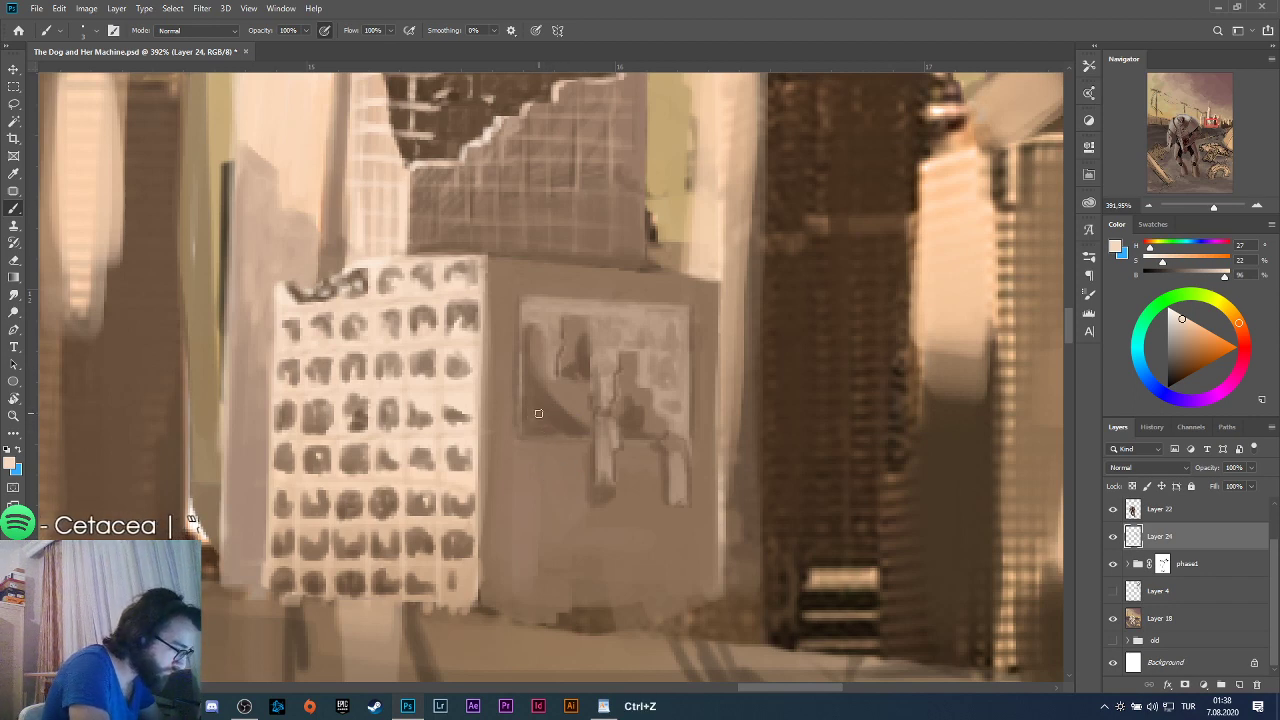
drag(541, 420, 537, 418)
key(ctrl+z)
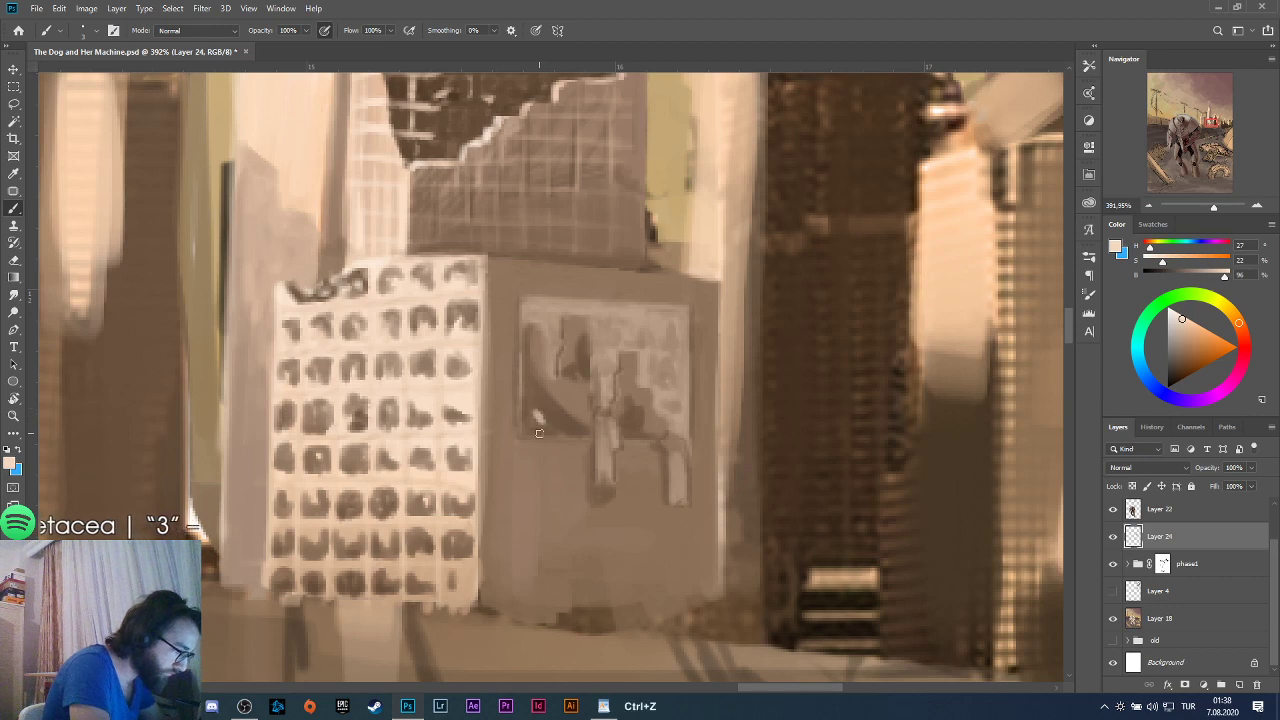
Reduce the square brush to 2 px and letter XAEL in pale cream across the billboard's lower dark corner.
click(94, 32)
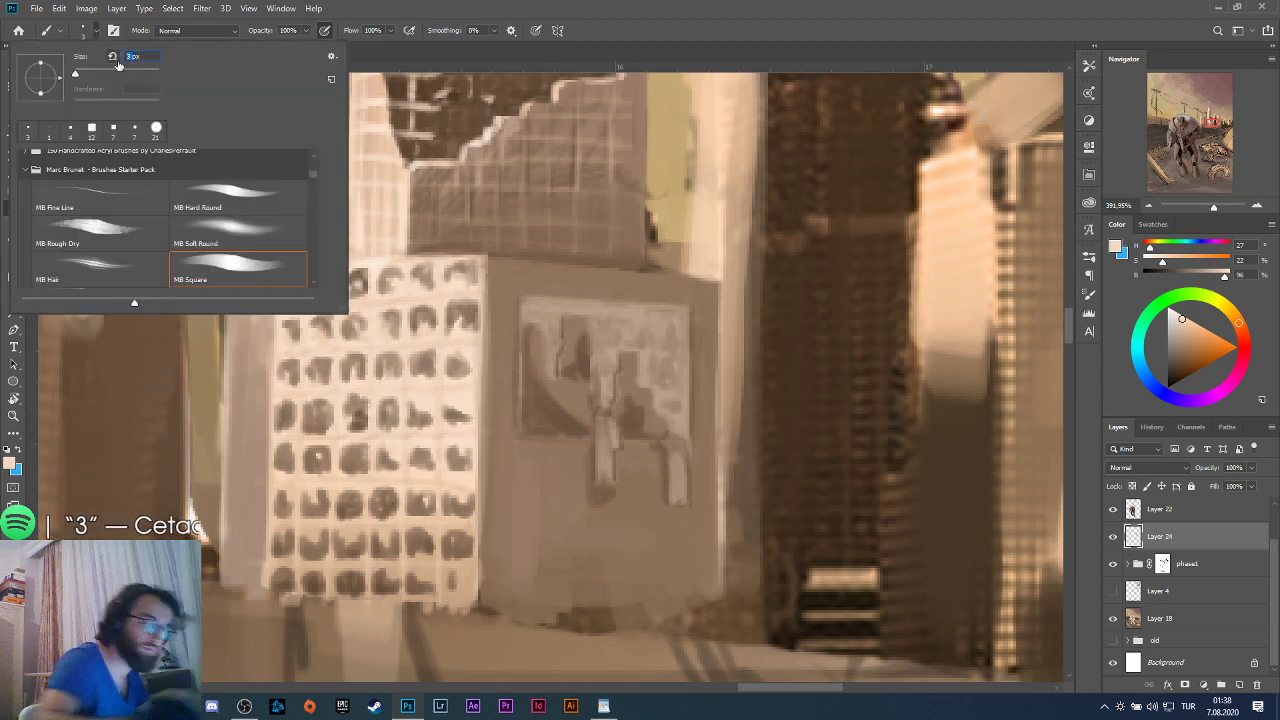
key(Return)
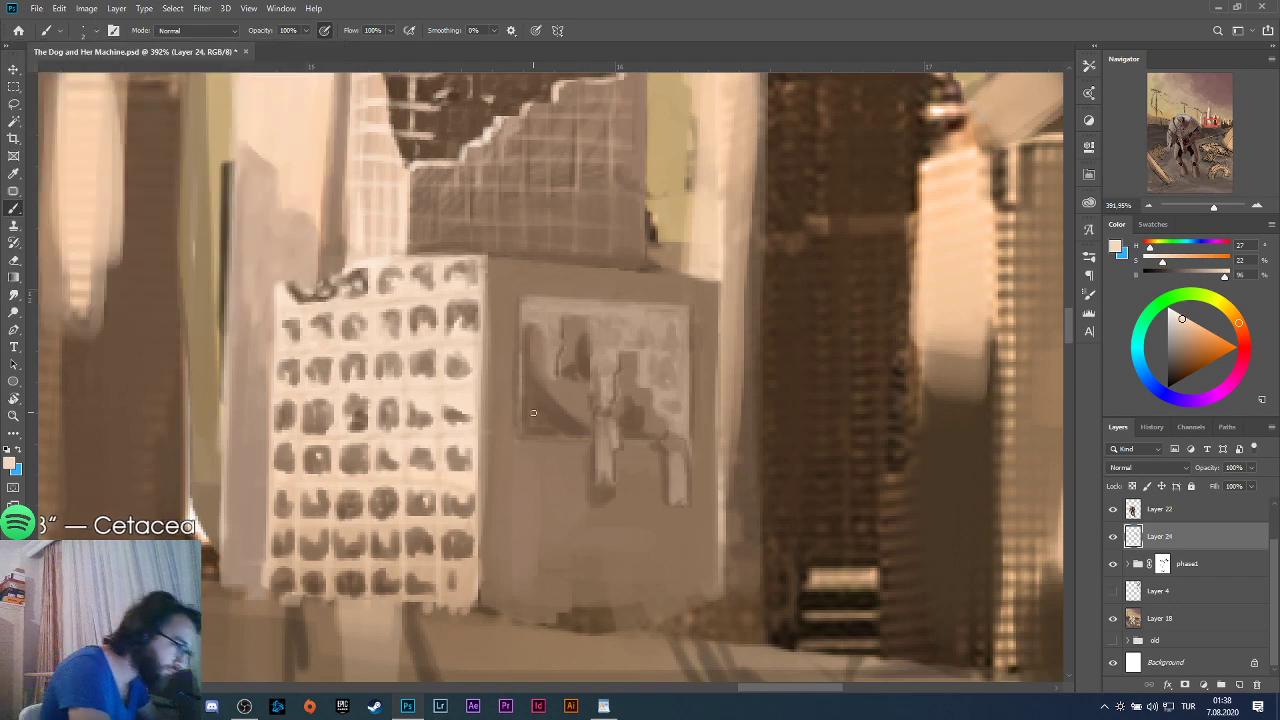
mouse_move(530, 424)
mouse_down()
mouse_move(538, 406)
mouse_move(533, 418)
mouse_up()
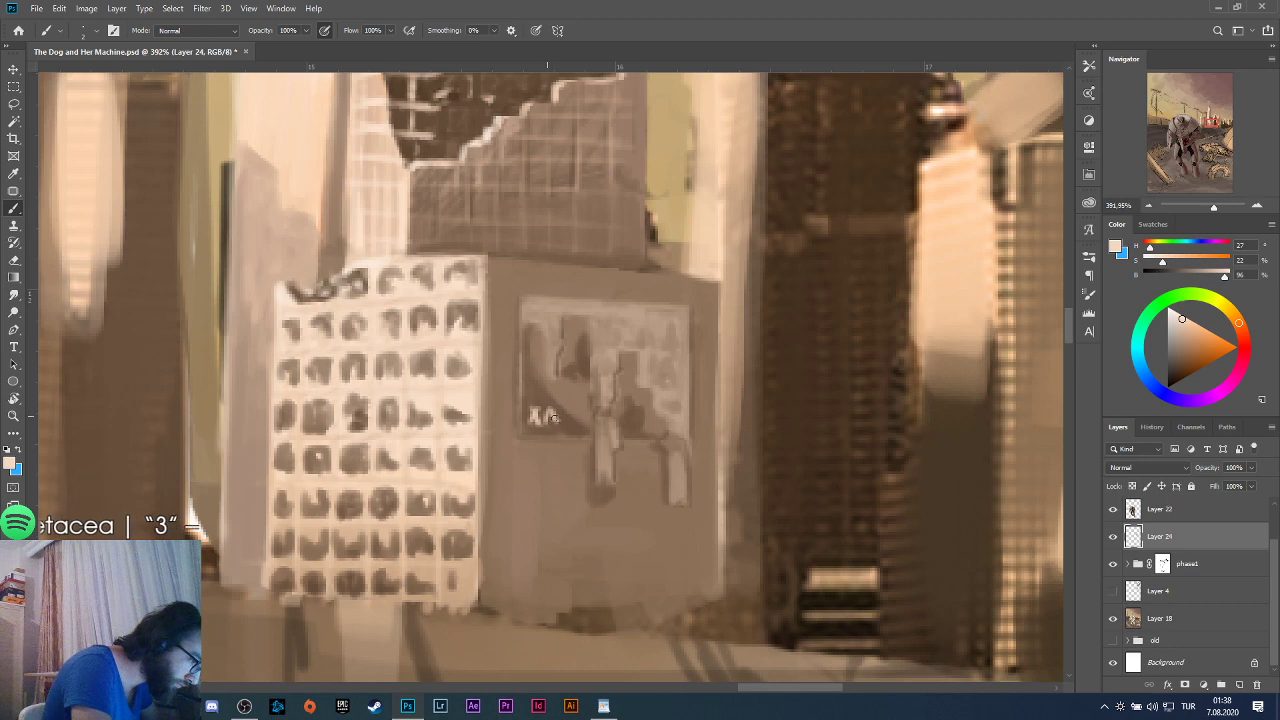
drag(562, 412, 563, 421)
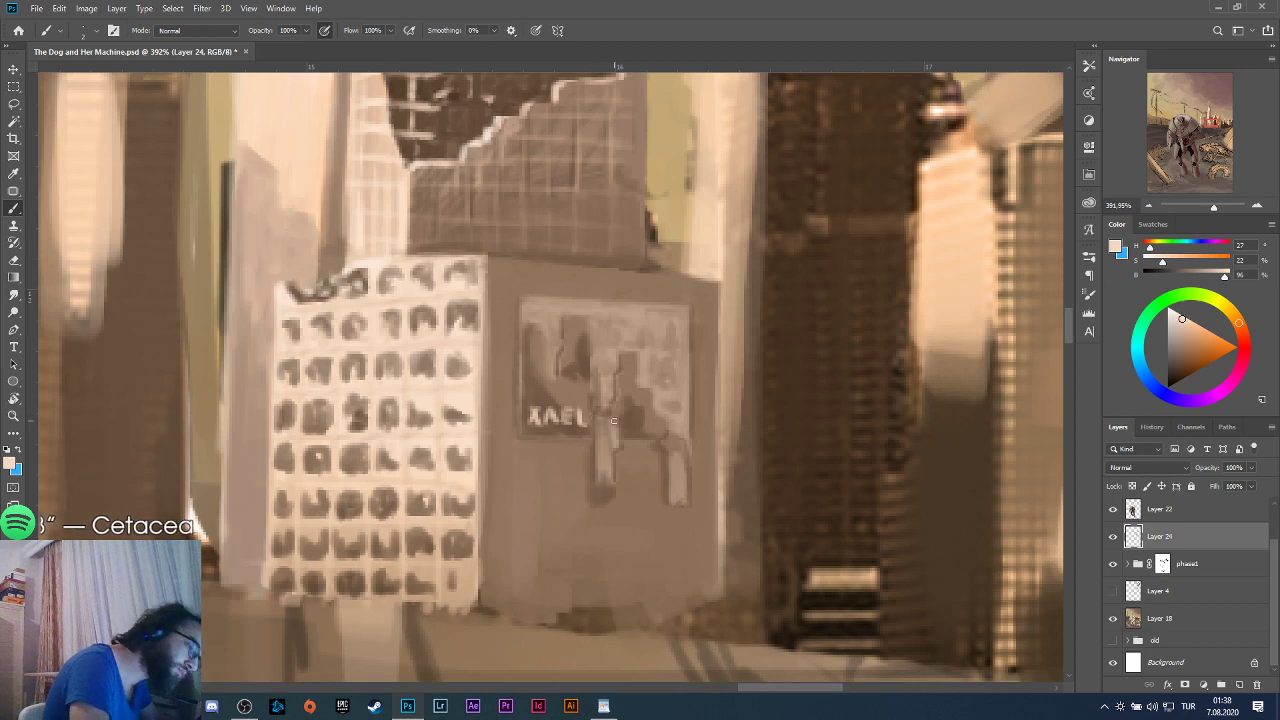
Paint pale highlights along the torn edge and a diagonal line in the dark area above the XAEL lettering.
drag(580, 336, 574, 357)
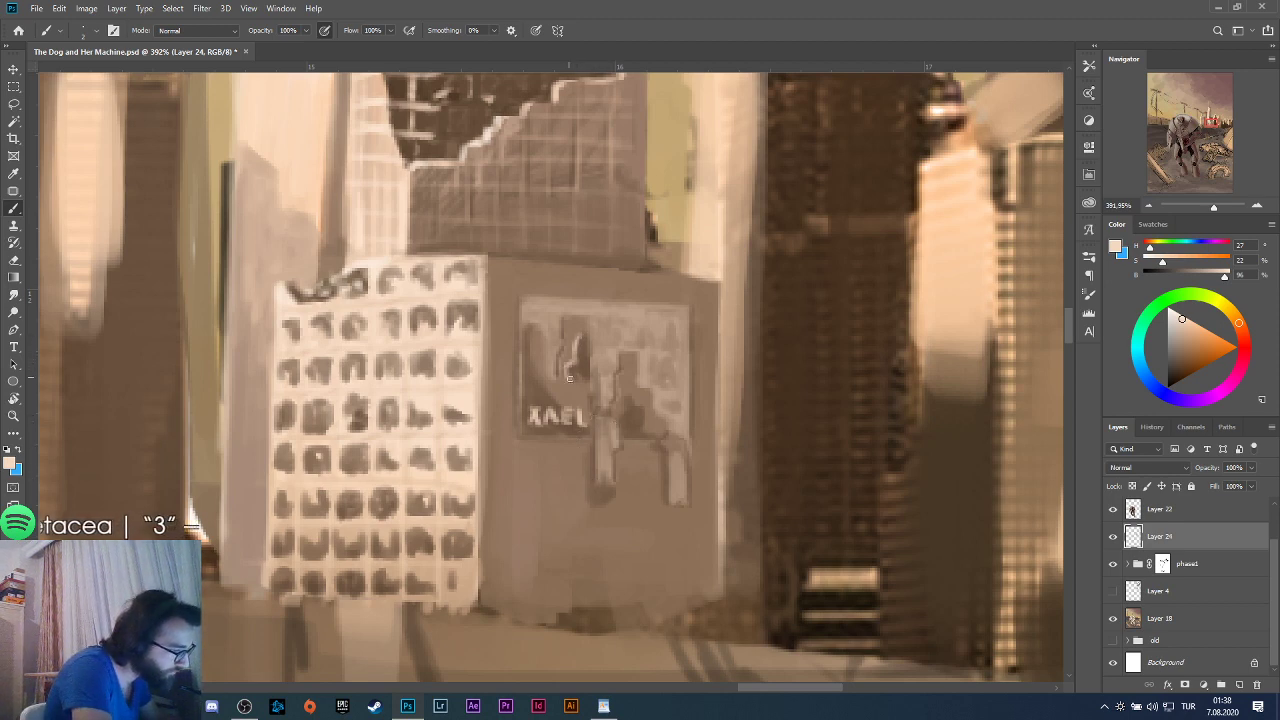
mouse_move(586, 381)
mouse_down()
mouse_move(528, 376)
mouse_move(530, 359)
mouse_move(552, 399)
mouse_up()
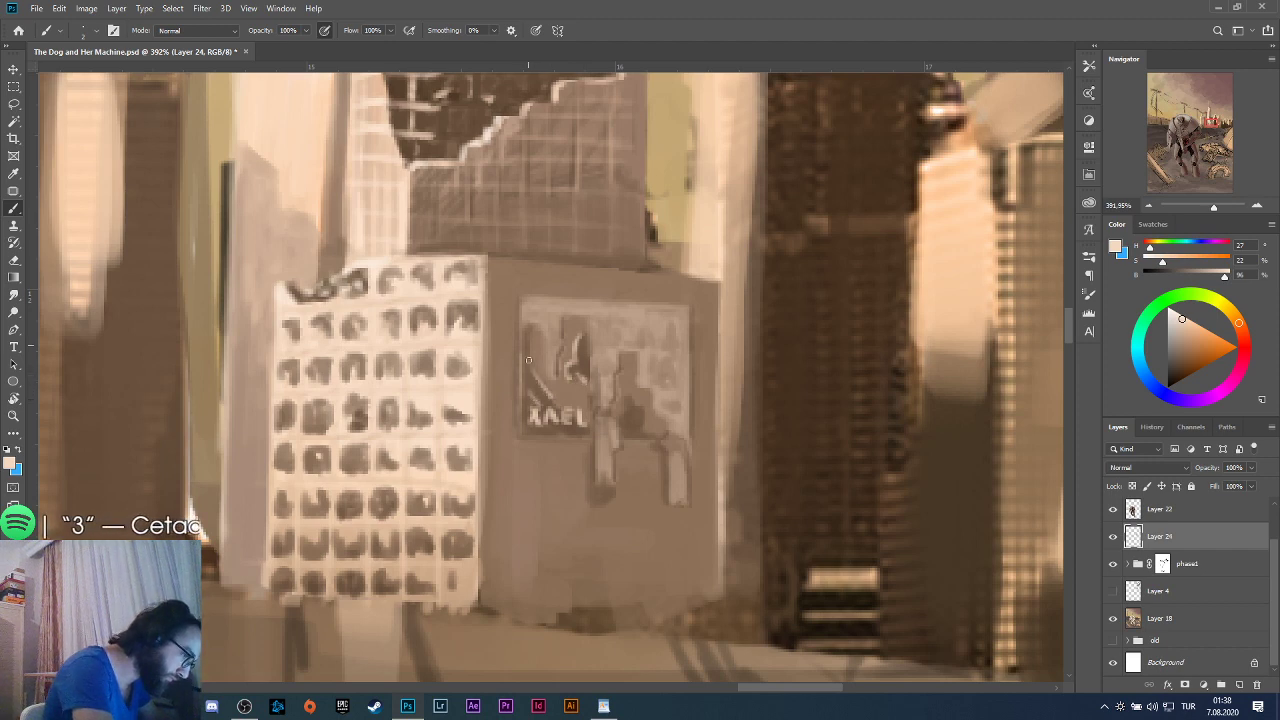
key(alt)
scroll(606, 408, down, 6)
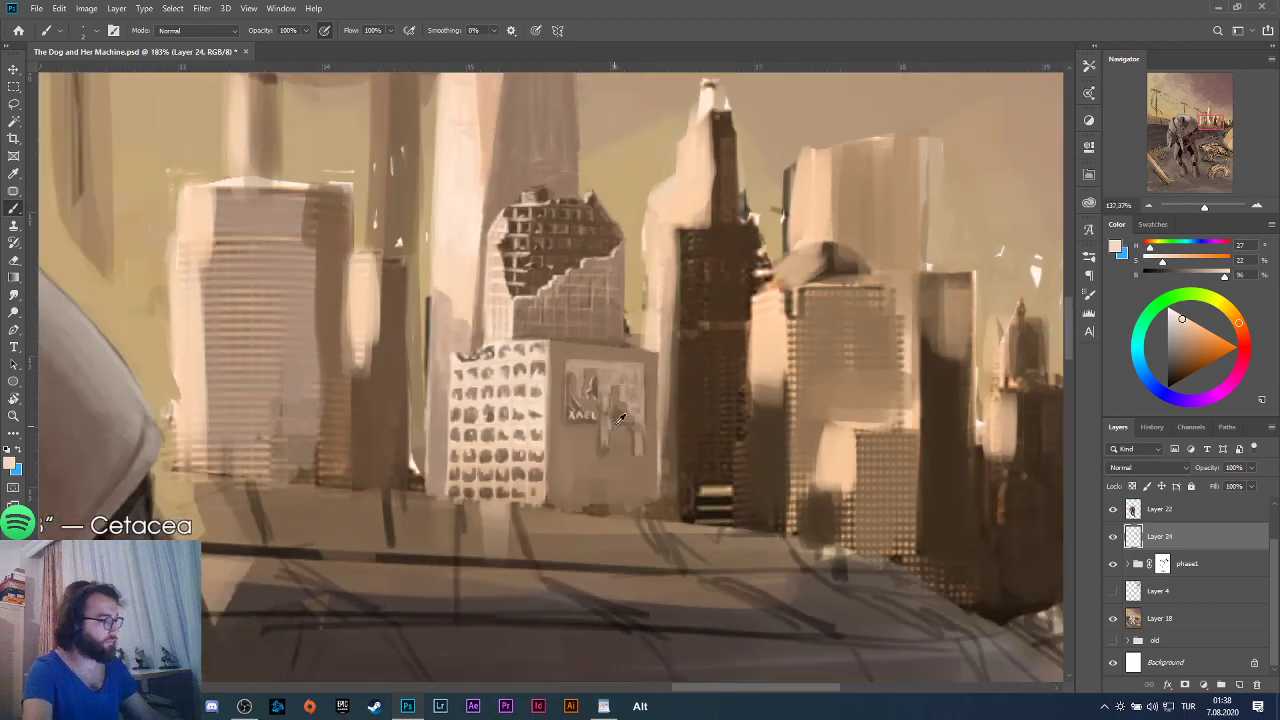
scroll(608, 415, up, 4)
scroll(608, 420, up, 3)
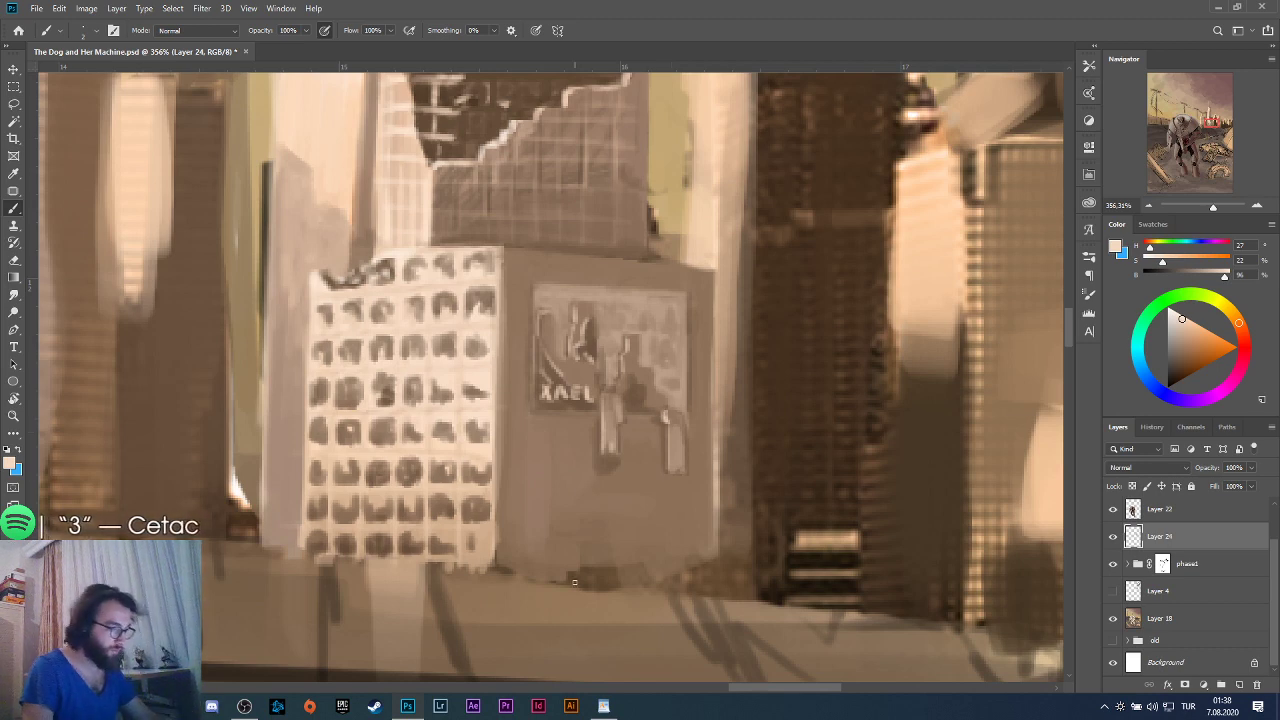
Highlight the billboard's two vertical borders with thin pale cream strokes, undoing the unwanted marks.
key(ctrl+z)
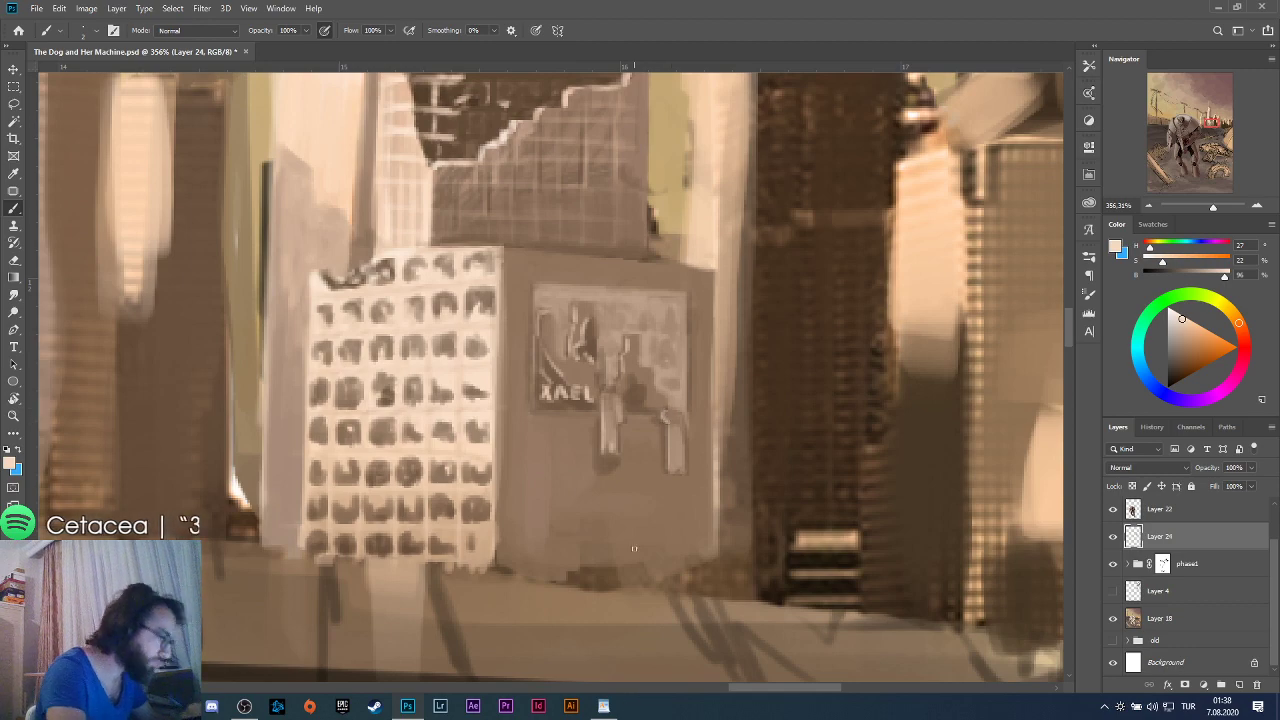
scroll(642, 541, down, 5)
scroll(665, 381, up, 6)
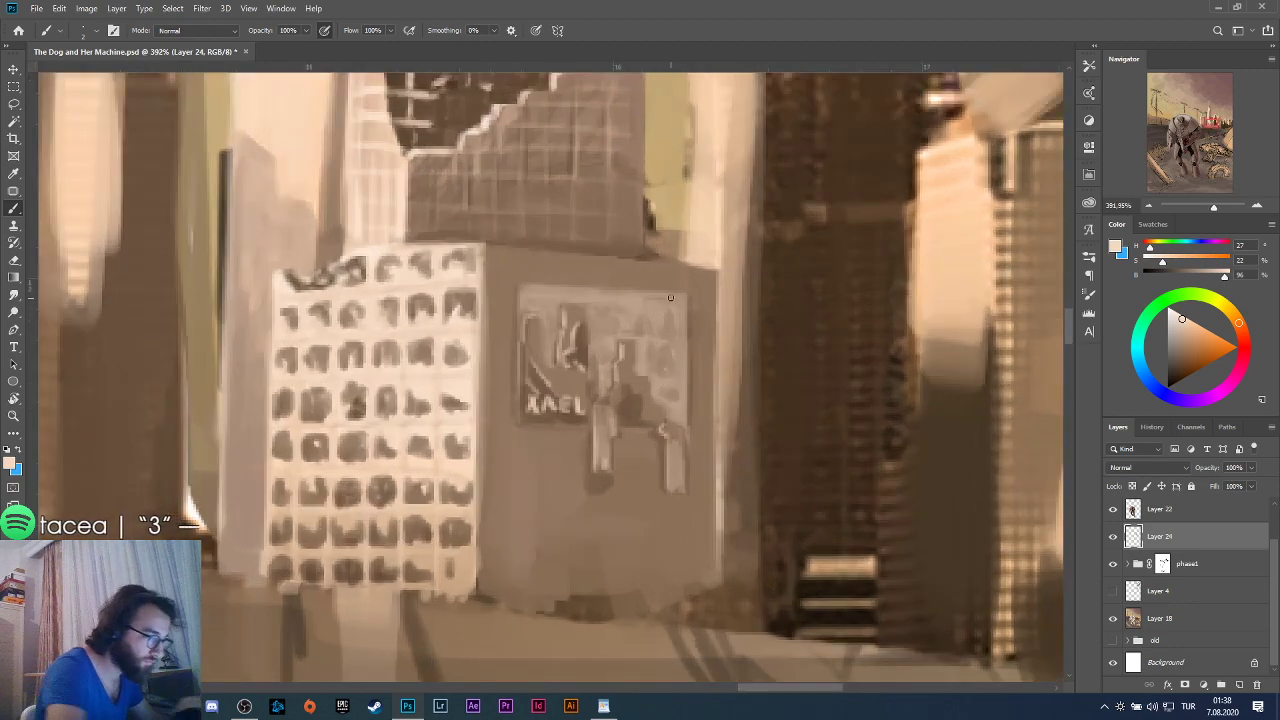
drag(685, 300, 680, 397)
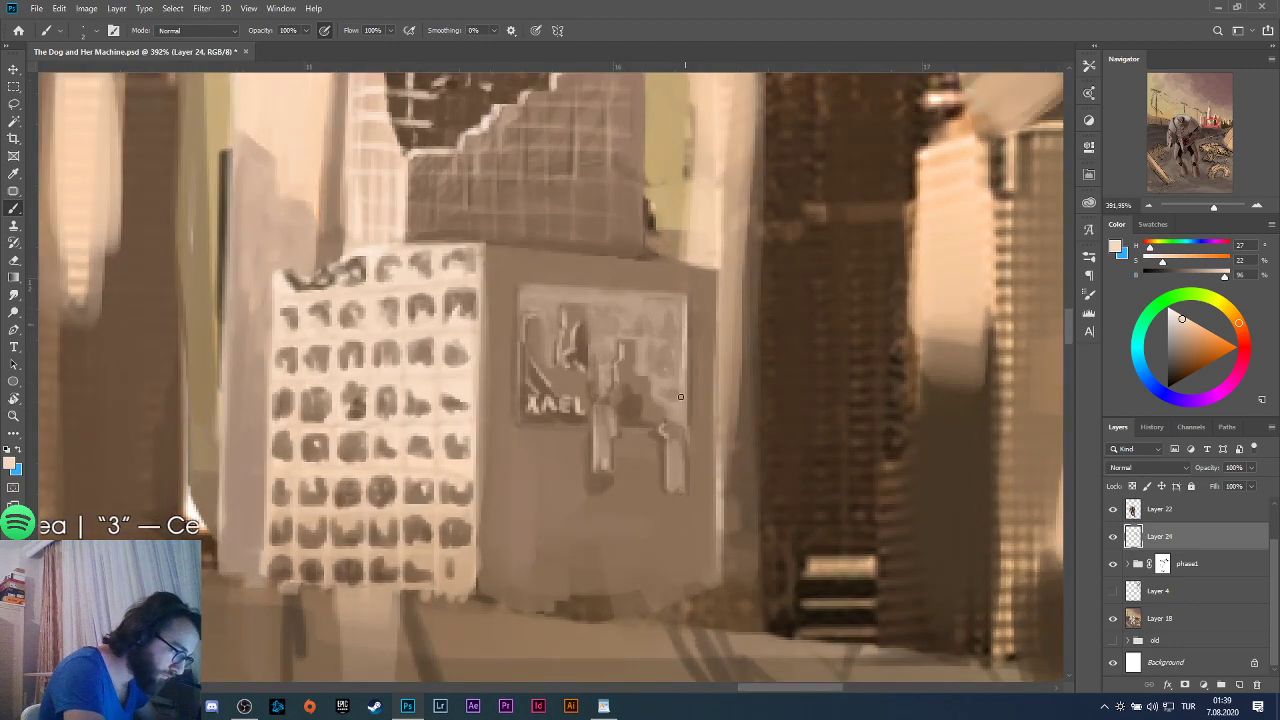
key(ctrl+z)
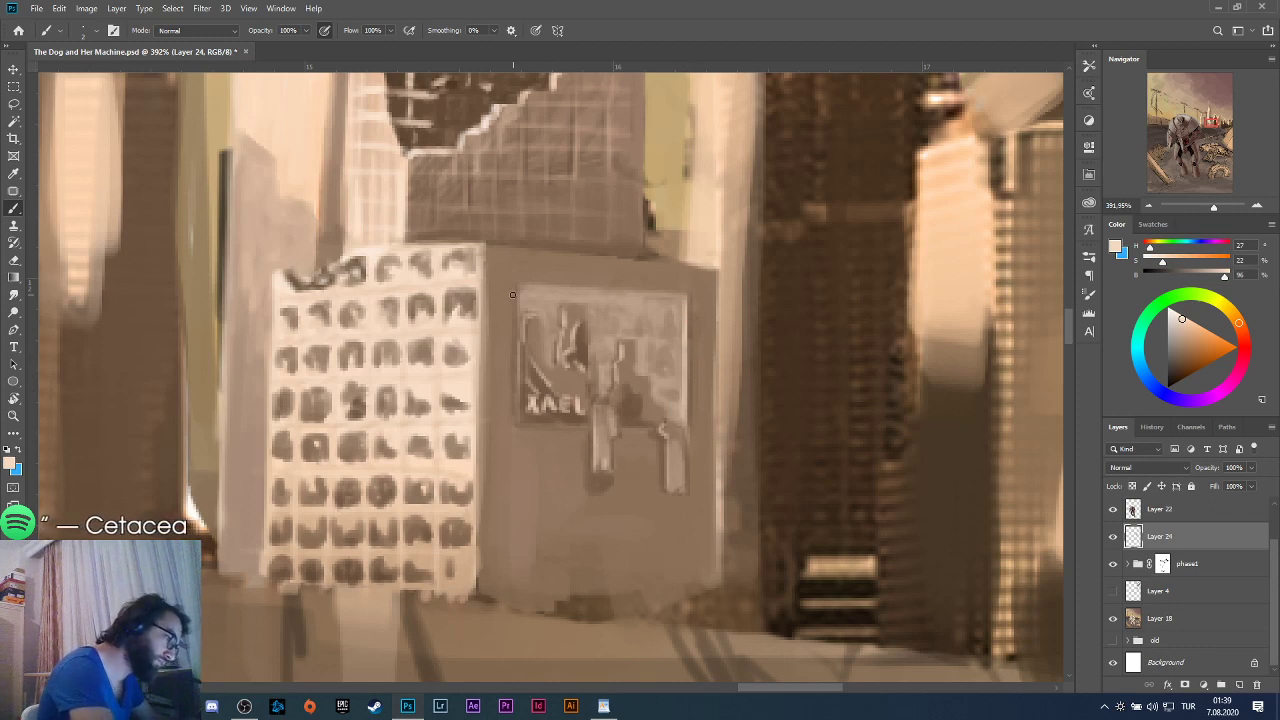
drag(513, 320, 512, 454)
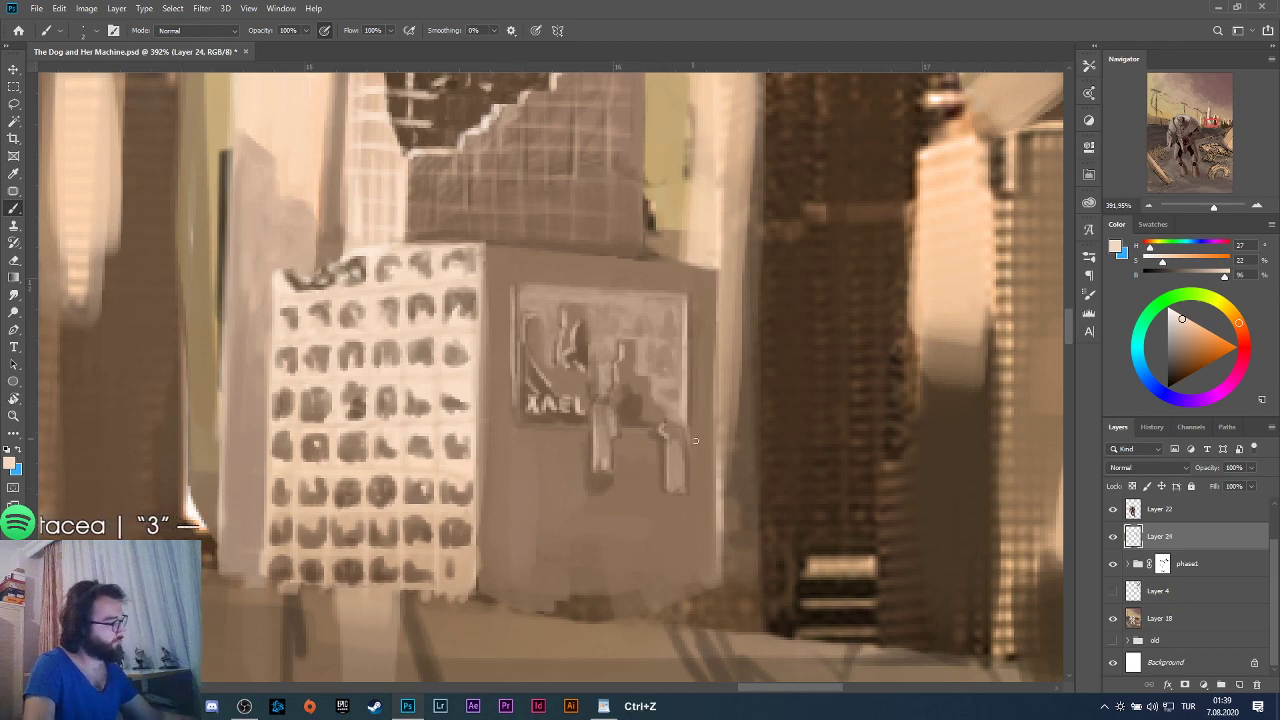
Examine how the lettered billboard reads within the skyline and the whole painting.
scroll(660, 420, down, 6)
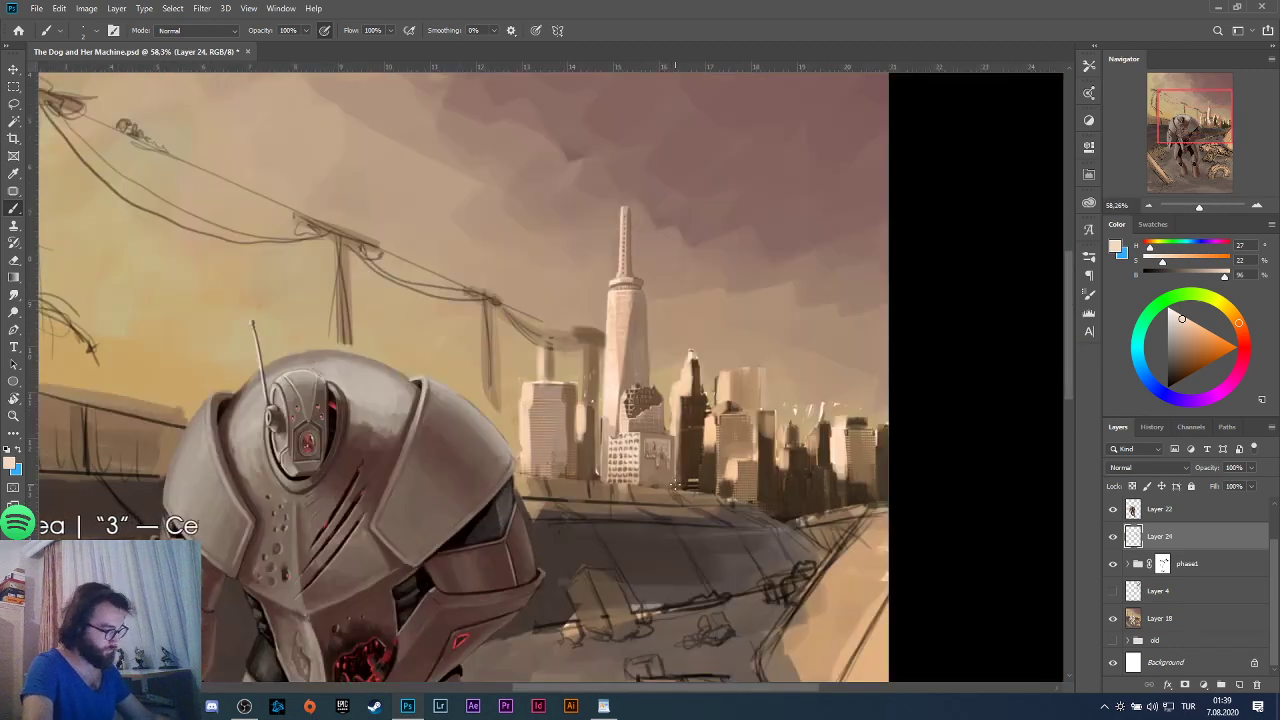
key(ctrl+shift+z)
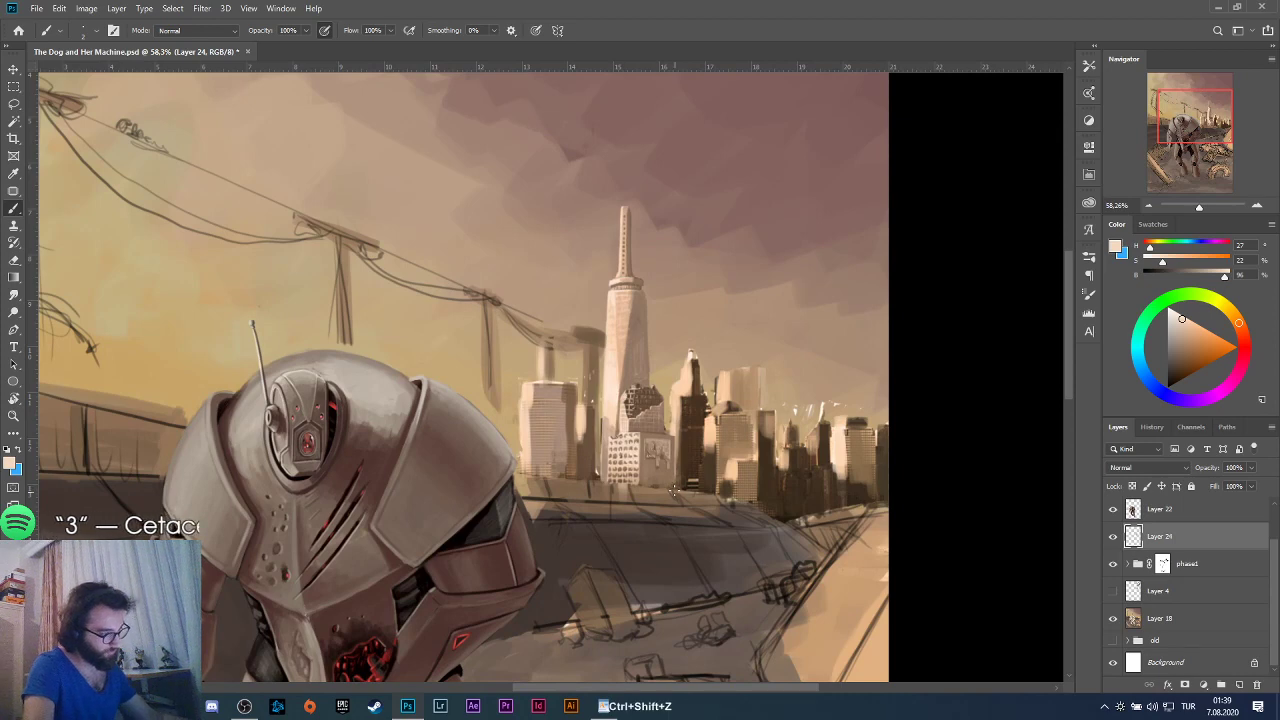
scroll(678, 496, right, 2)
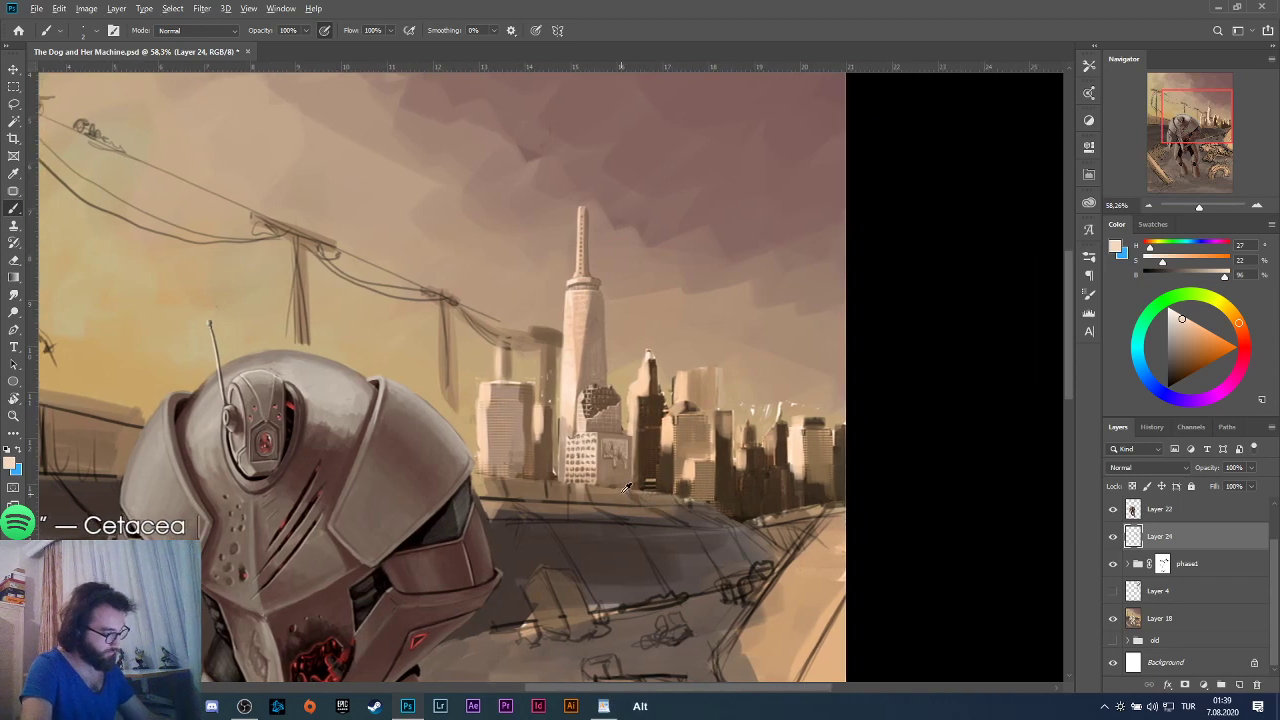
scroll(626, 488, down, 3)
scroll(594, 497, down, 1)
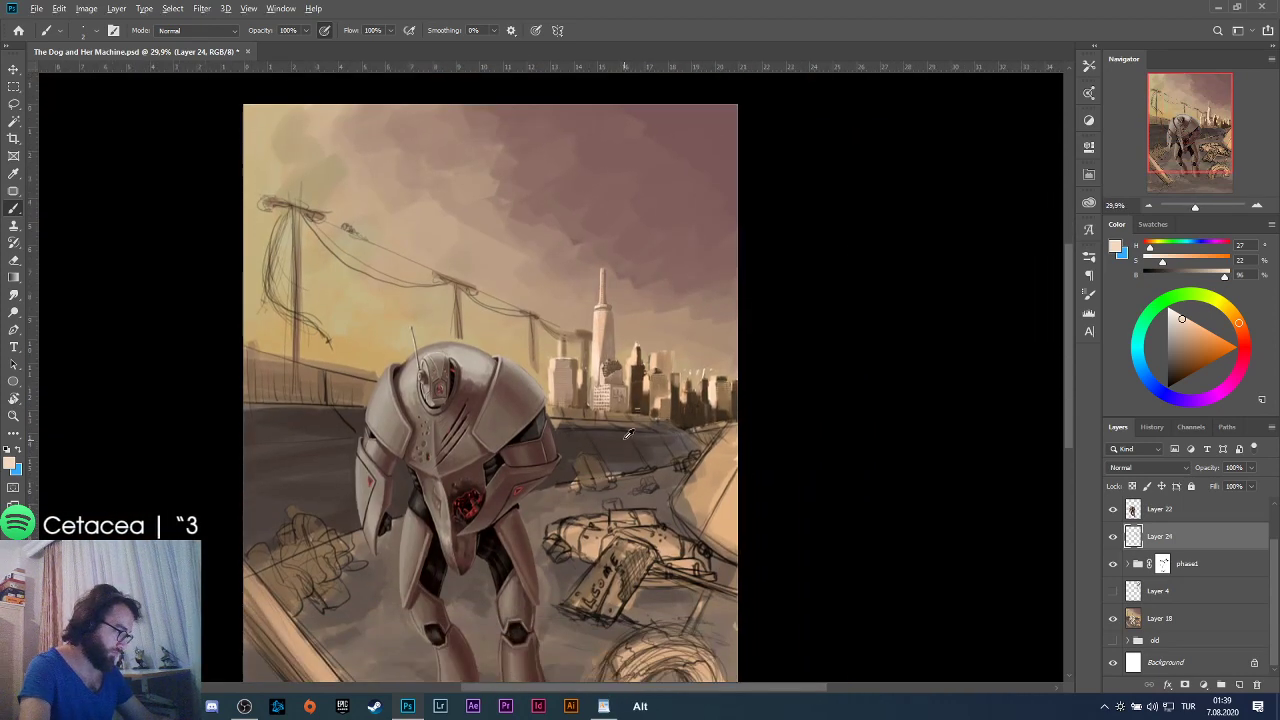
scroll(628, 434, up, 3)
scroll(620, 420, down, 2)
scroll(605, 380, up, 5)
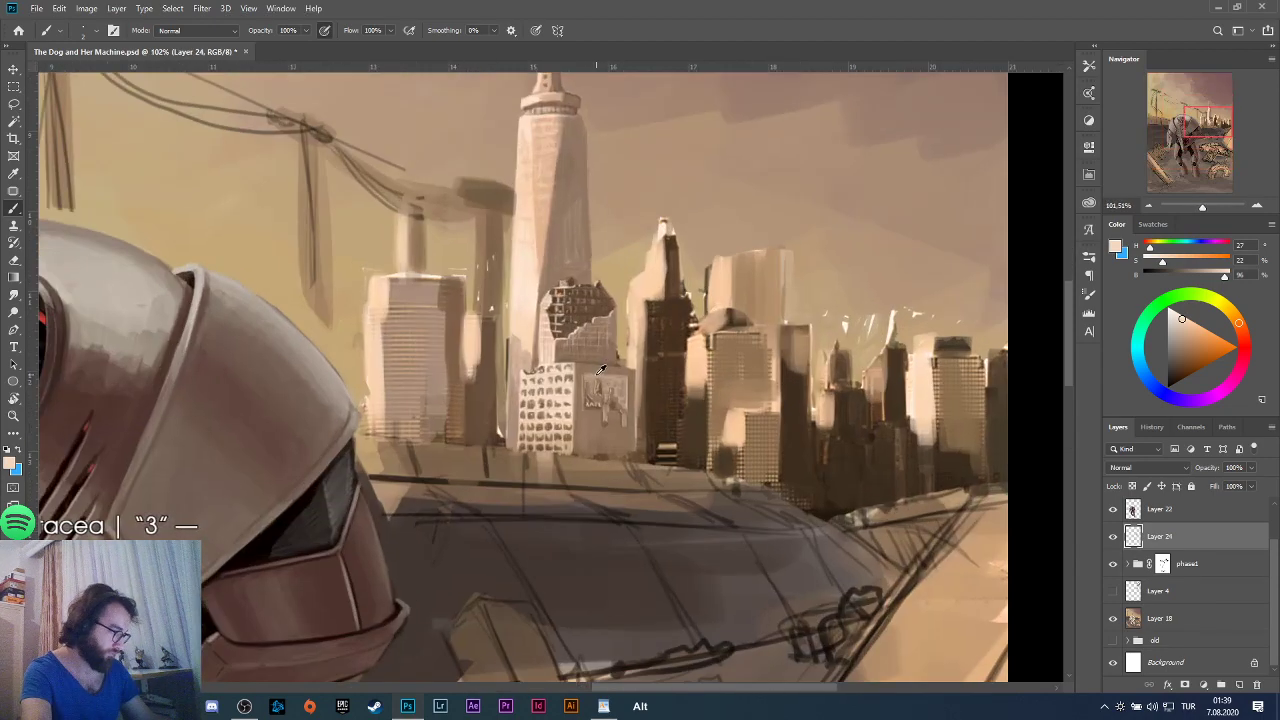
scroll(601, 369, up, 3)
scroll(606, 410, up, 2)
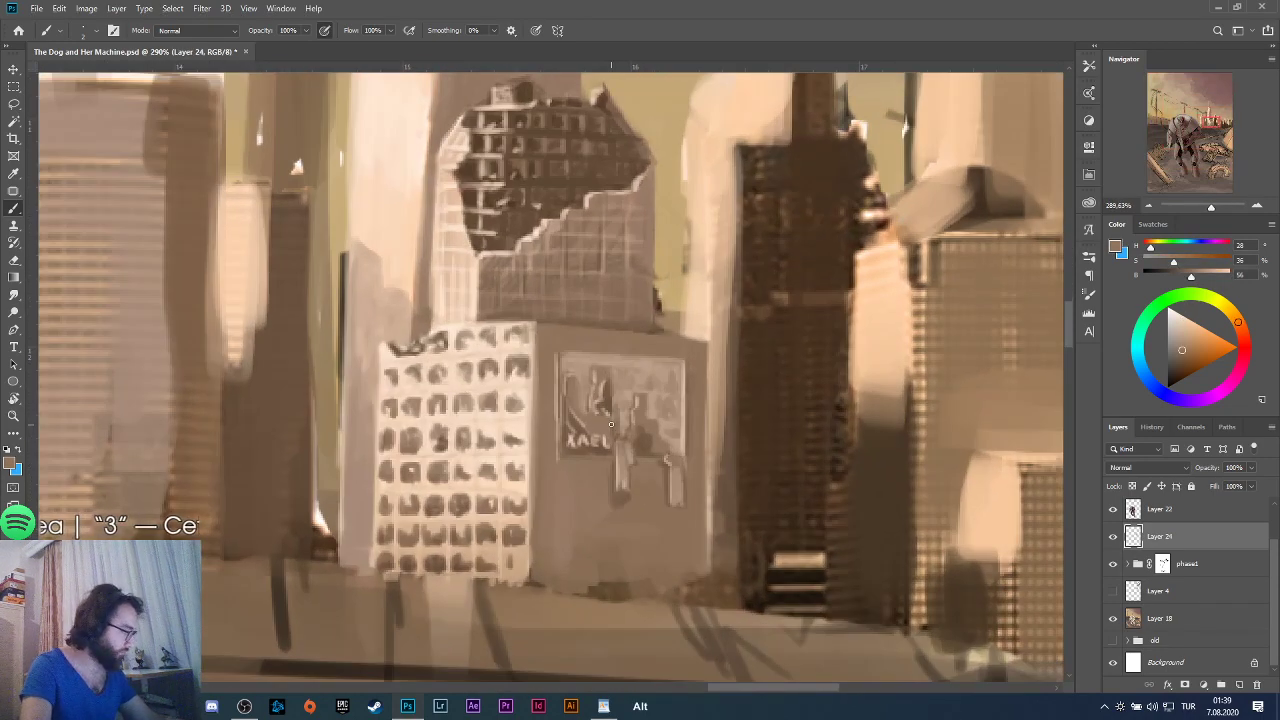
Soften the billboard's contrast by brushing brown over it and its hanging strips with a 25 px square brush.
key(ctrl+z)
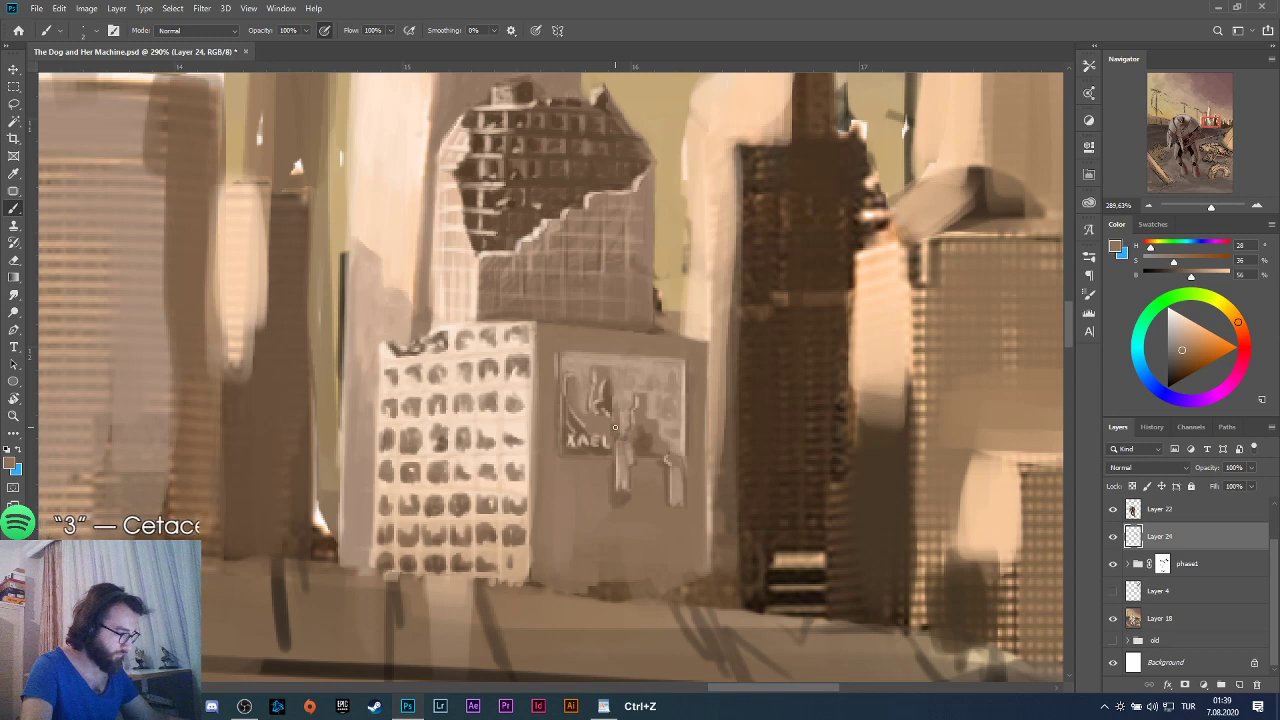
click(96, 34)
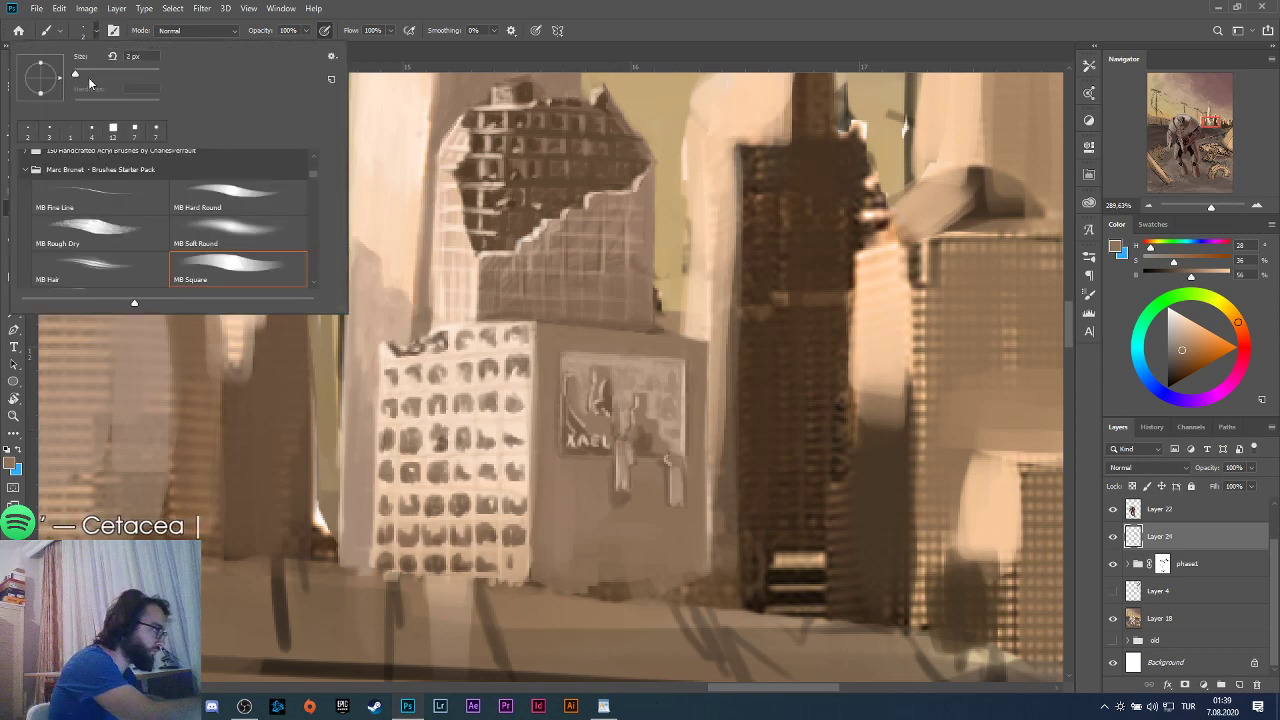
click(578, 362)
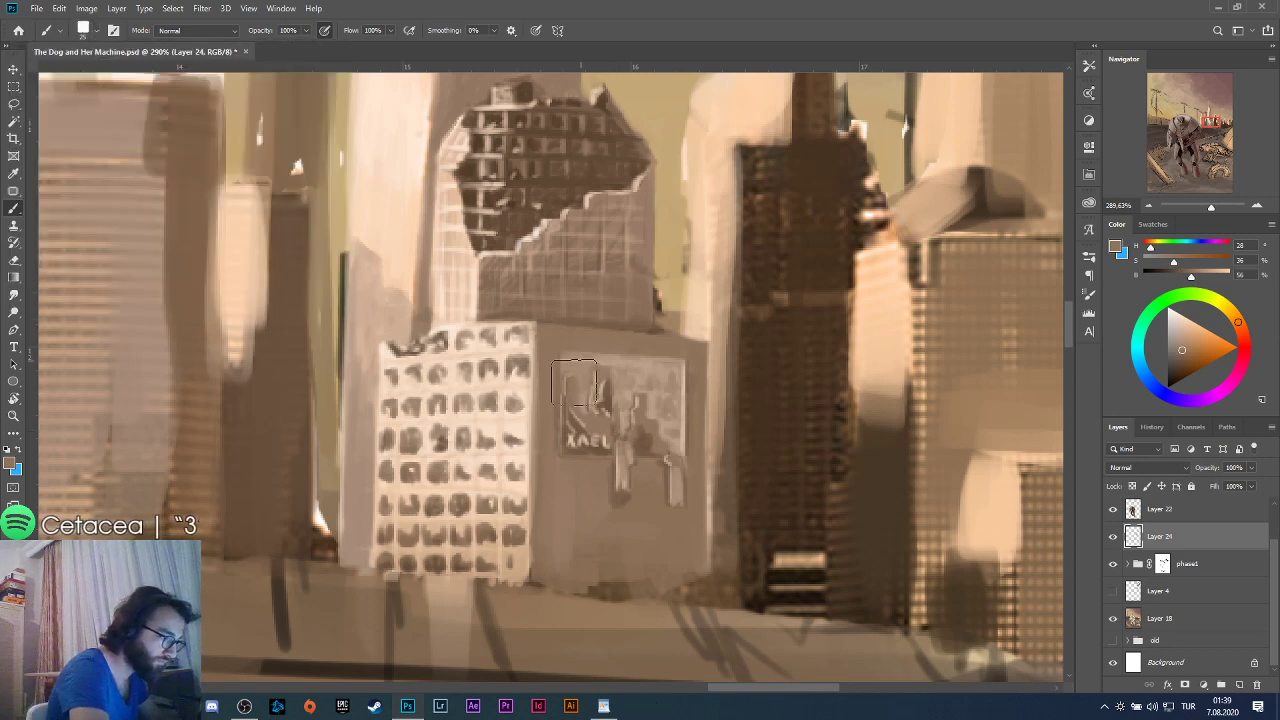
mouse_move(585, 458)
mouse_down()
mouse_move(665, 381)
mouse_move(612, 475)
mouse_move(666, 484)
mouse_move(672, 367)
mouse_move(668, 528)
mouse_up()
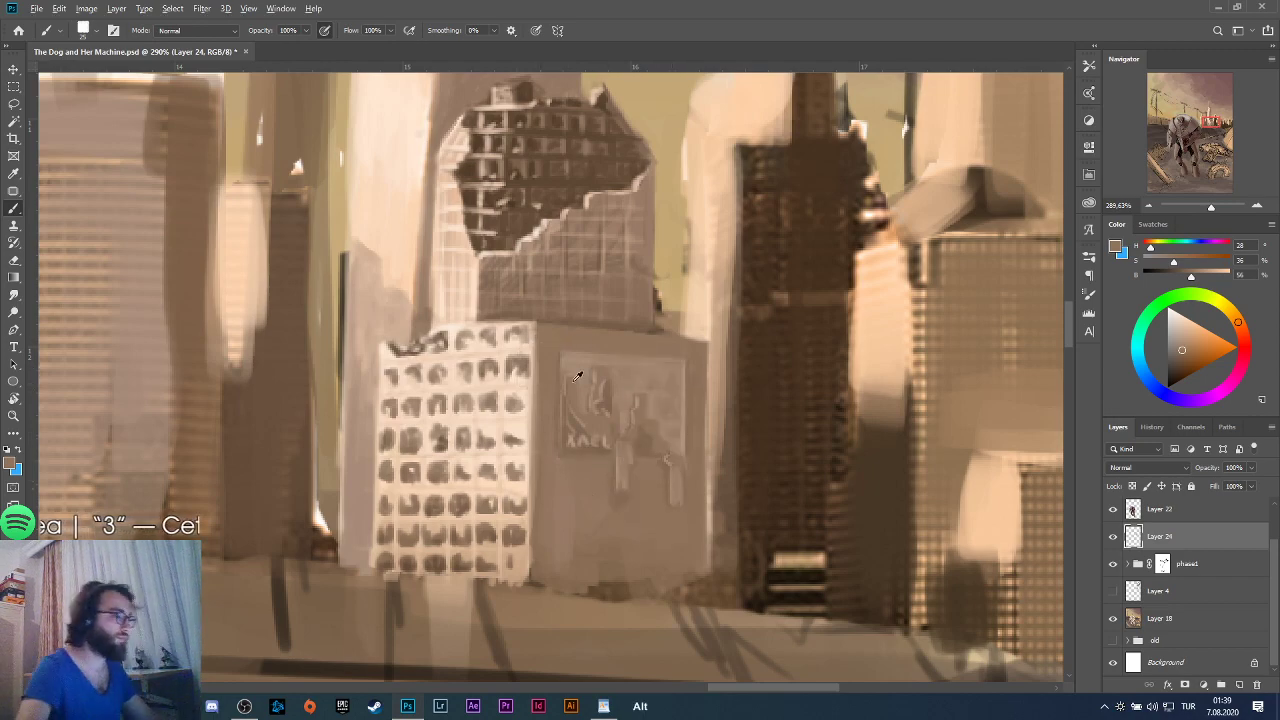
scroll(646, 462, down, 10)
scroll(646, 462, up, 6)
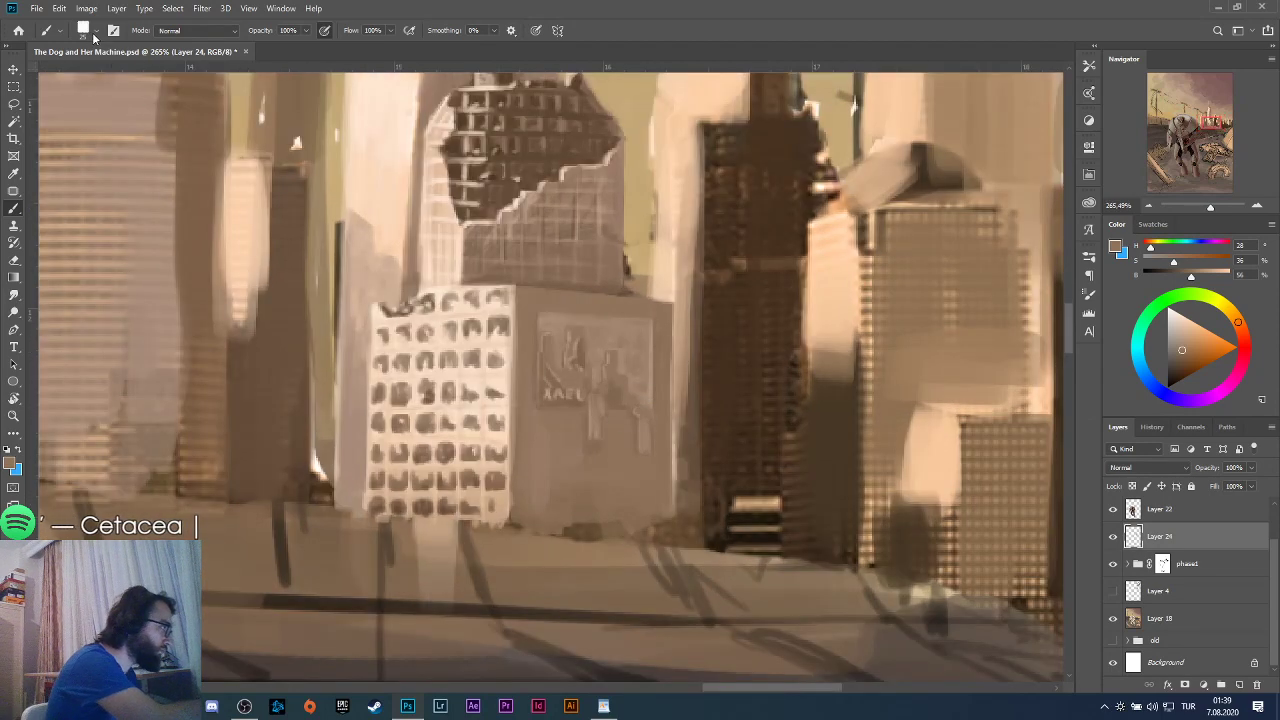
Reduce the square brush to 14 px and rework the billboard's brown glaze, undoing strokes as needed to blend it into the wall.
right_click(87, 84)
drag(84, 76, 80, 76)
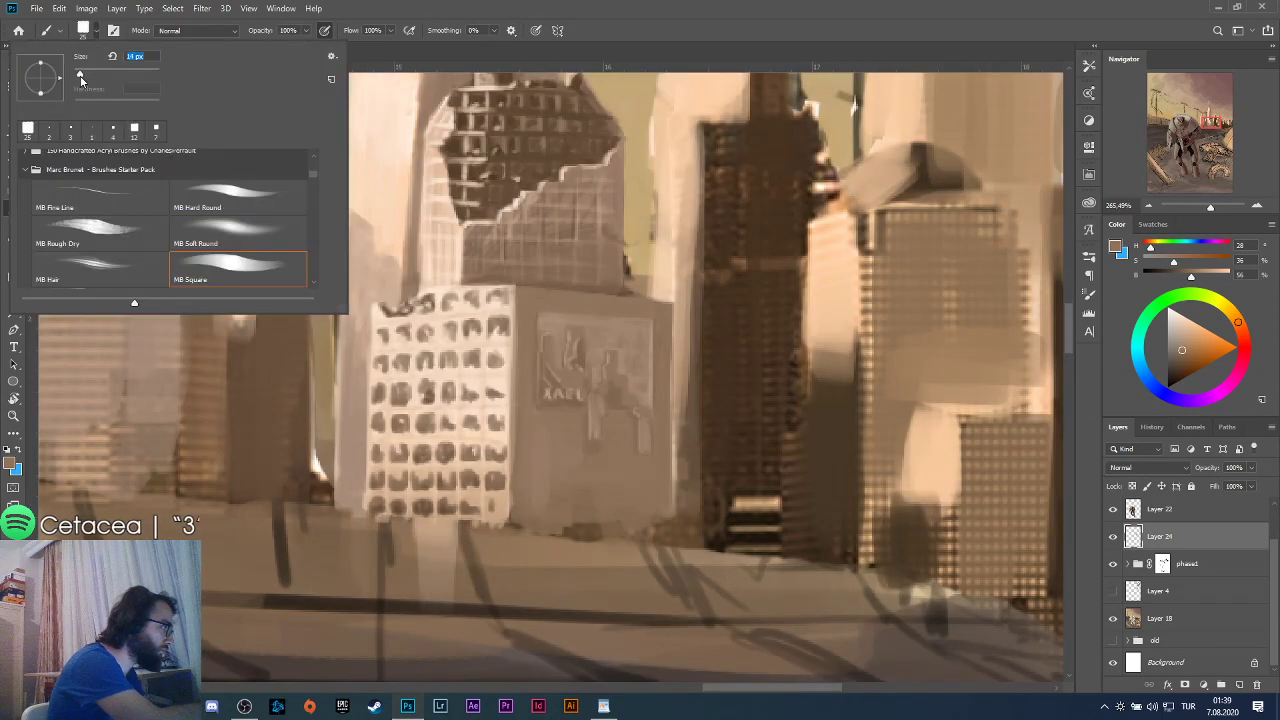
click(563, 308)
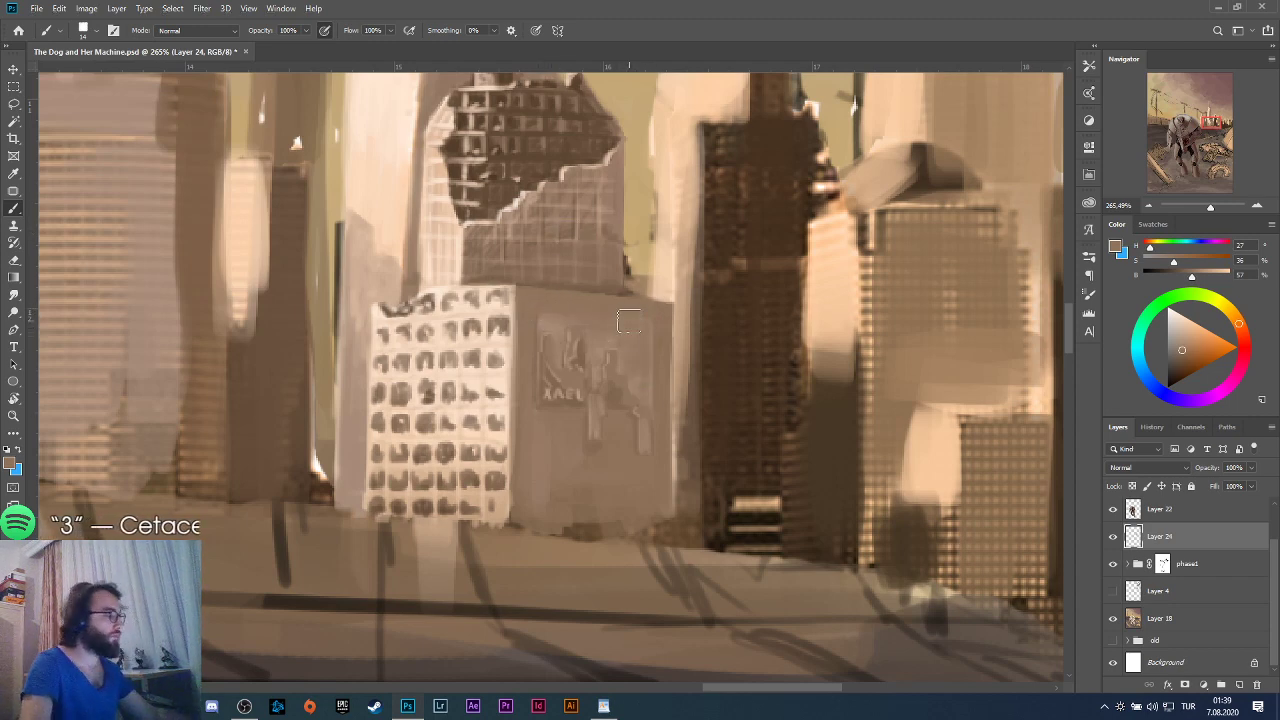
key(ctrl+z)
key(ctrl+z)
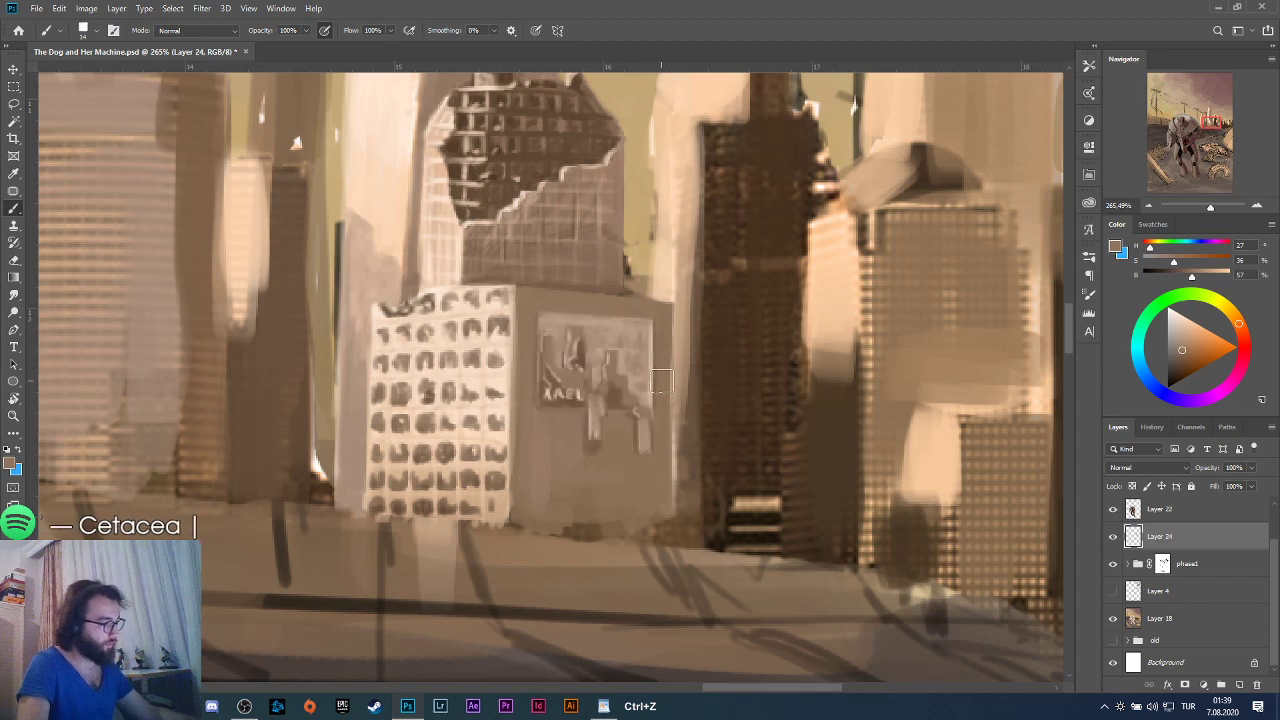
key(ctrl+z)
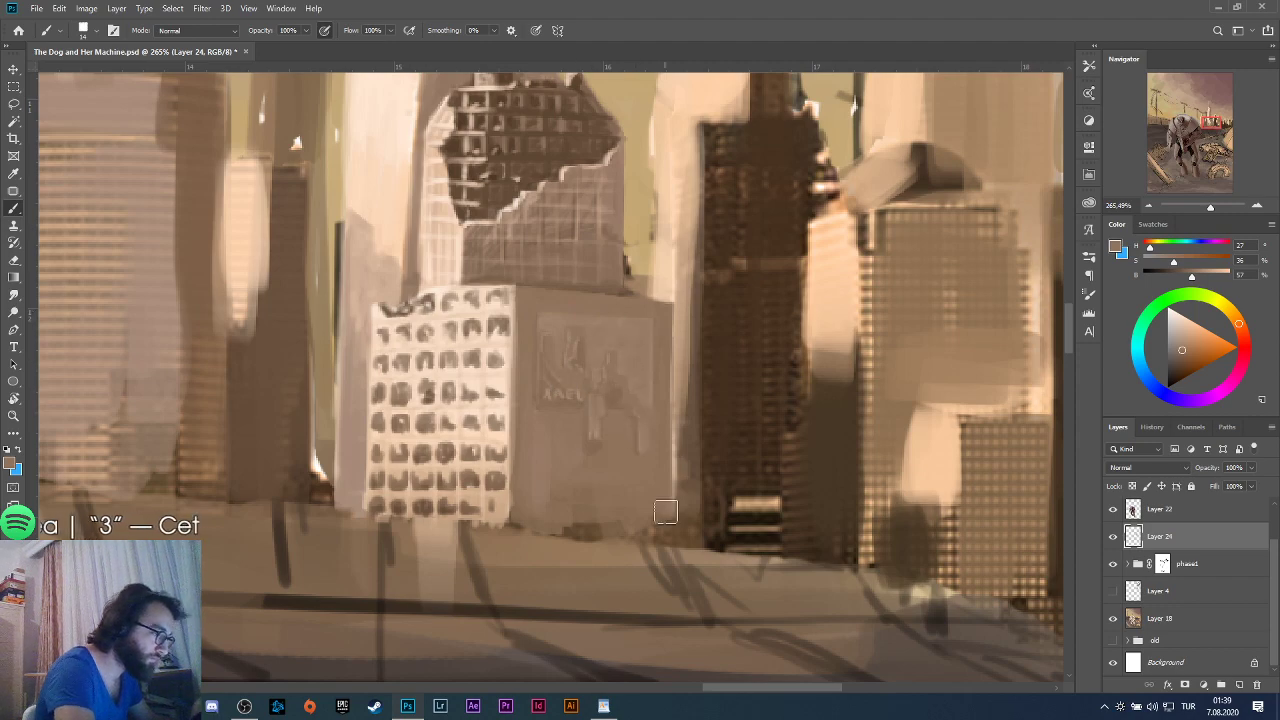
Darken the lower part of the billboard wall with broad brush strokes in a sampled dark brown.
scroll(657, 461, down, 3)
scroll(657, 461, down, 3)
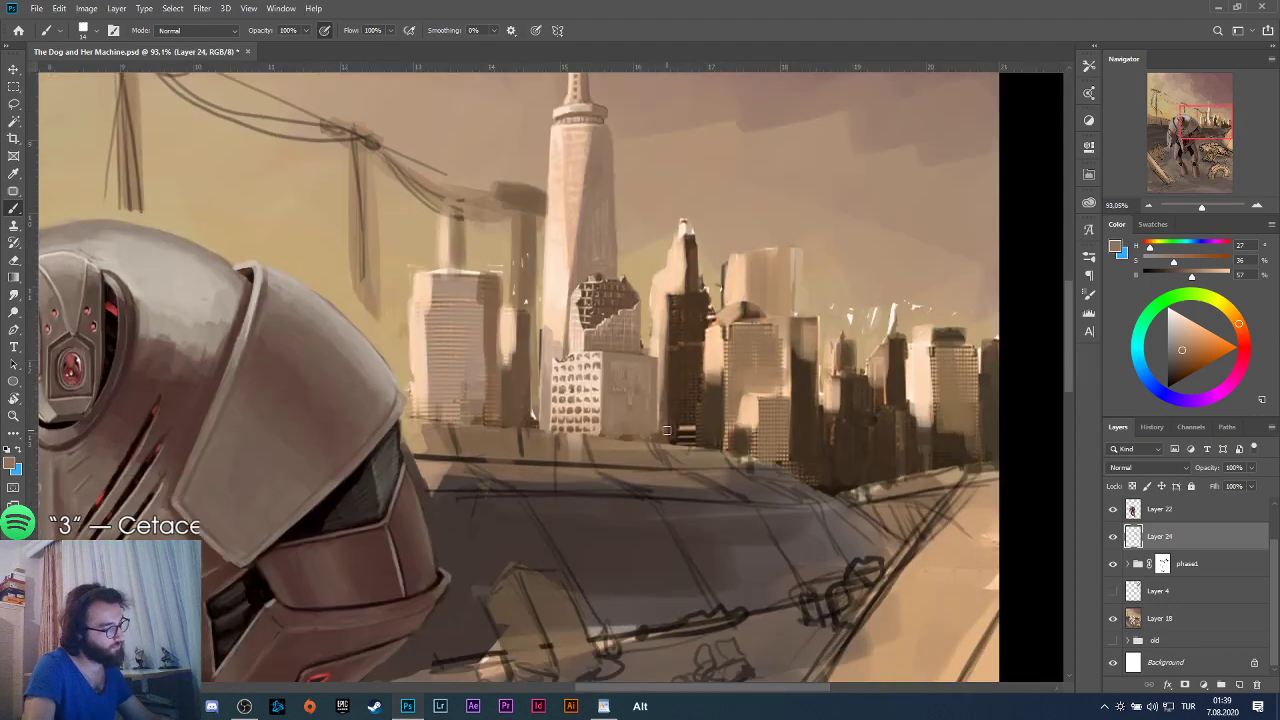
scroll(660, 422, down, 2)
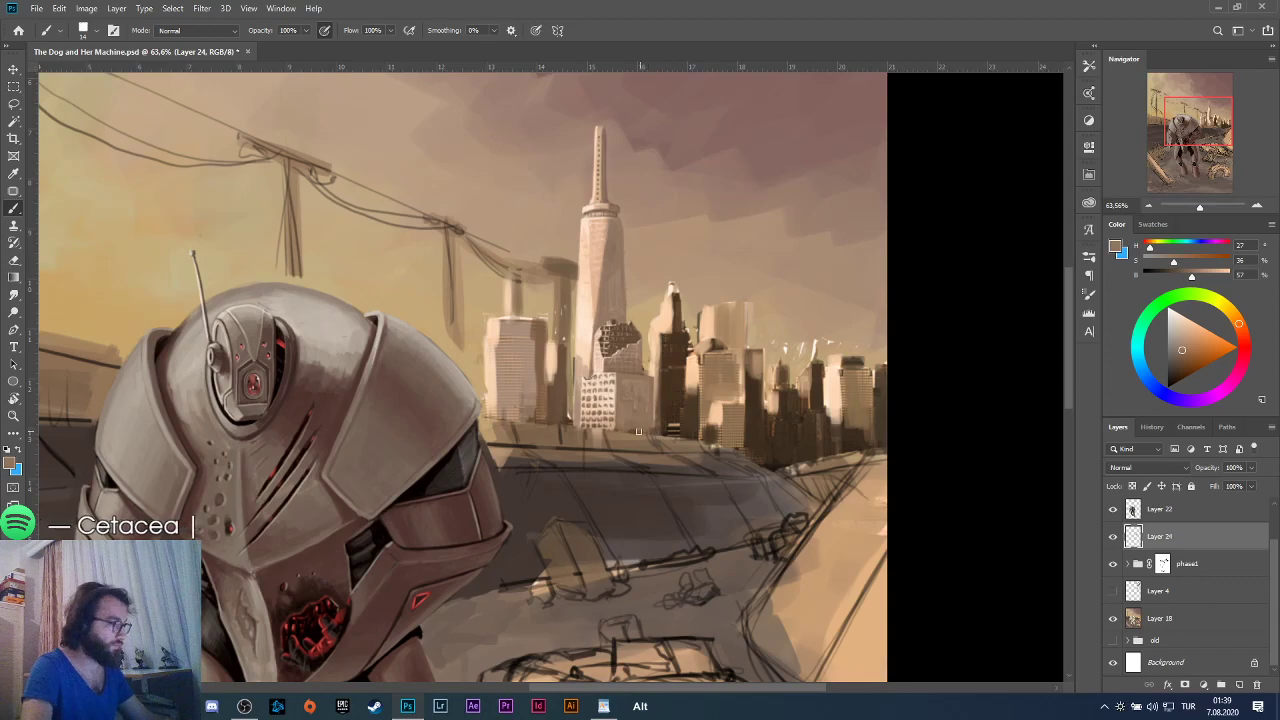
scroll(638, 408, up, 8)
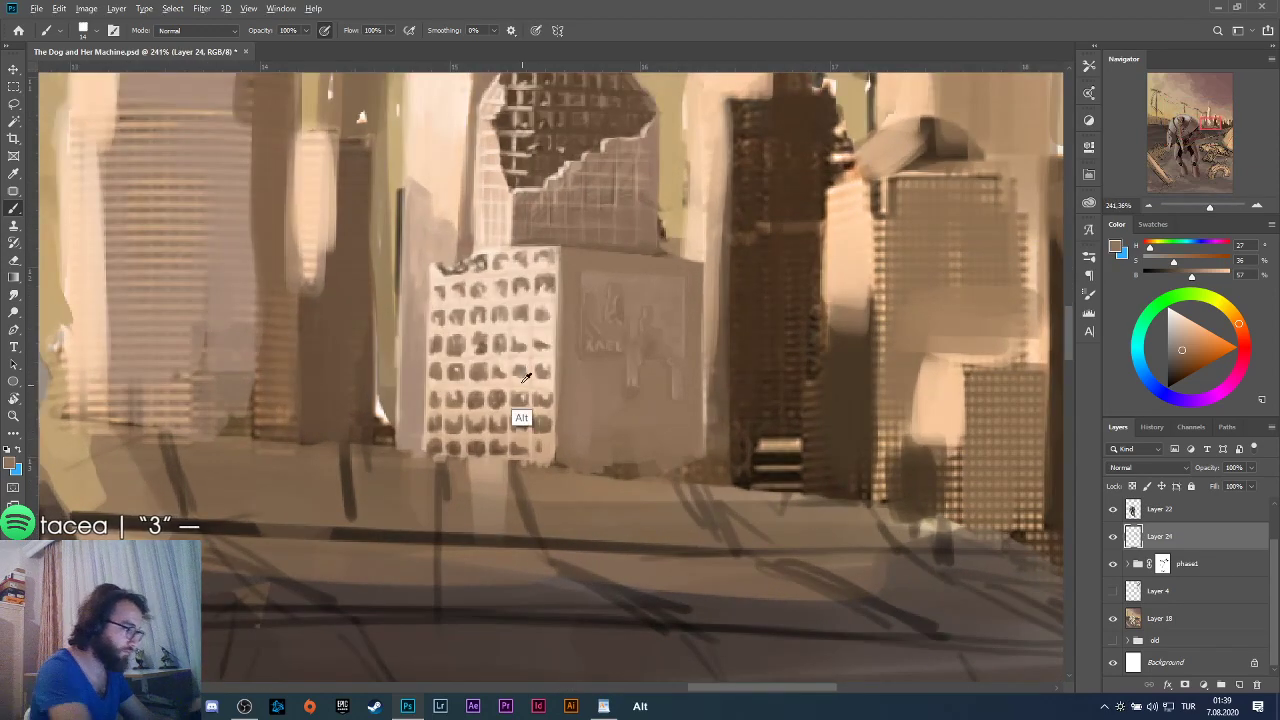
alt+click(526, 376)
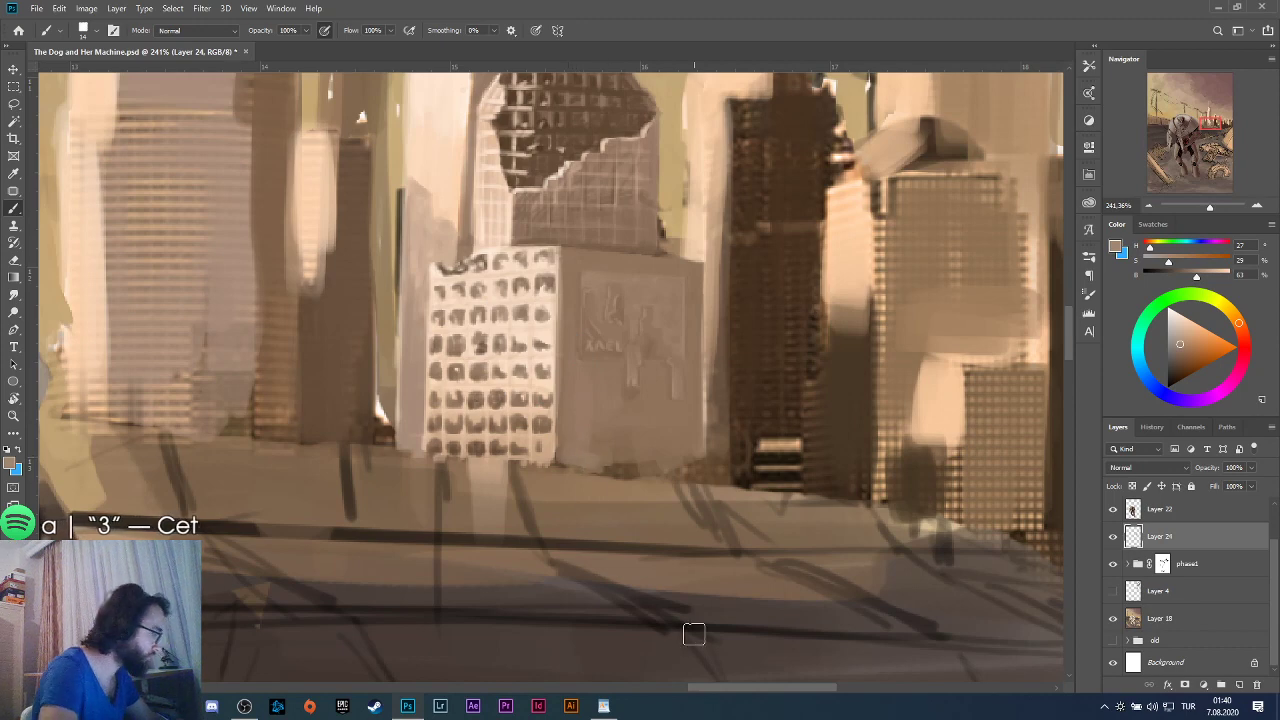
alt+click(593, 318)
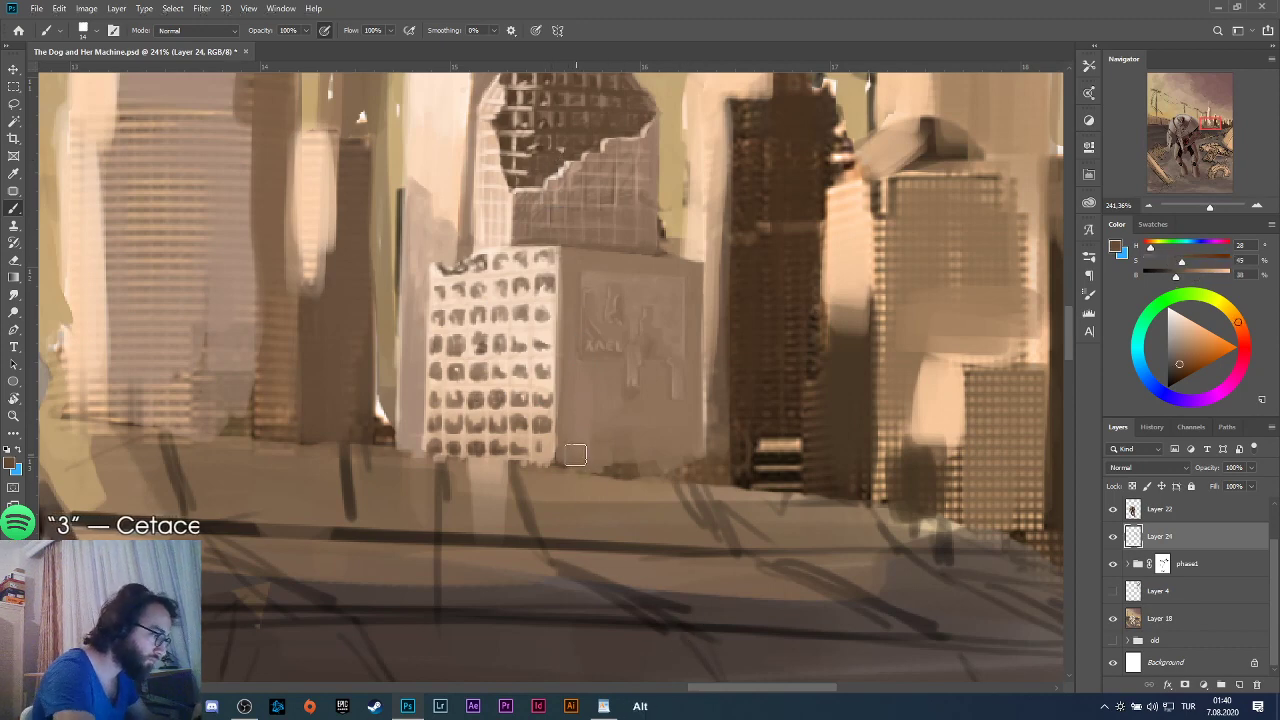
mouse_move(599, 461)
mouse_down()
mouse_move(709, 456)
mouse_move(706, 475)
mouse_move(690, 428)
mouse_move(677, 464)
mouse_move(648, 438)
mouse_move(629, 466)
mouse_move(598, 424)
mouse_up()
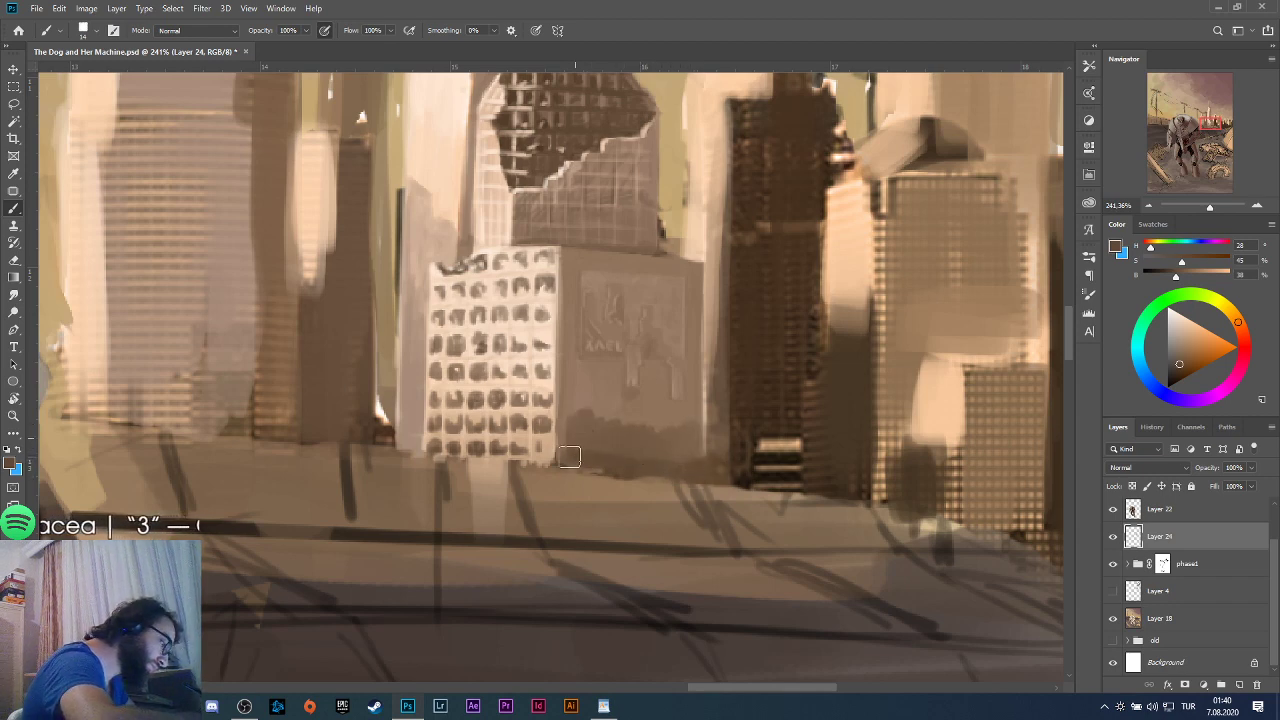
Blend the dark base of the billboard wall upward into a soft gradient, using browns sampled from the wall and ground.
alt+click(571, 414)
alt+click(586, 452)
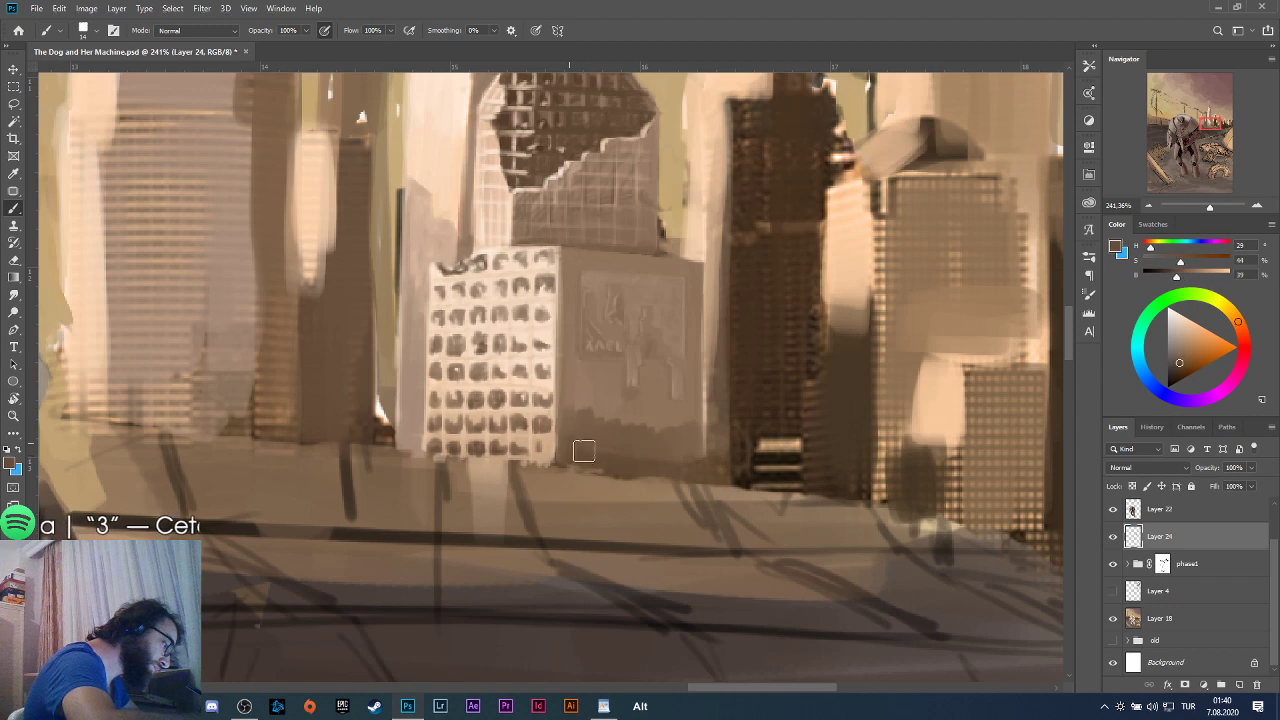
mouse_move(574, 451)
mouse_down()
mouse_move(609, 414)
mouse_move(635, 454)
mouse_move(653, 417)
mouse_move(667, 413)
mouse_move(678, 451)
mouse_move(690, 435)
mouse_move(649, 378)
mouse_move(634, 423)
mouse_up()
alt+click(612, 400)
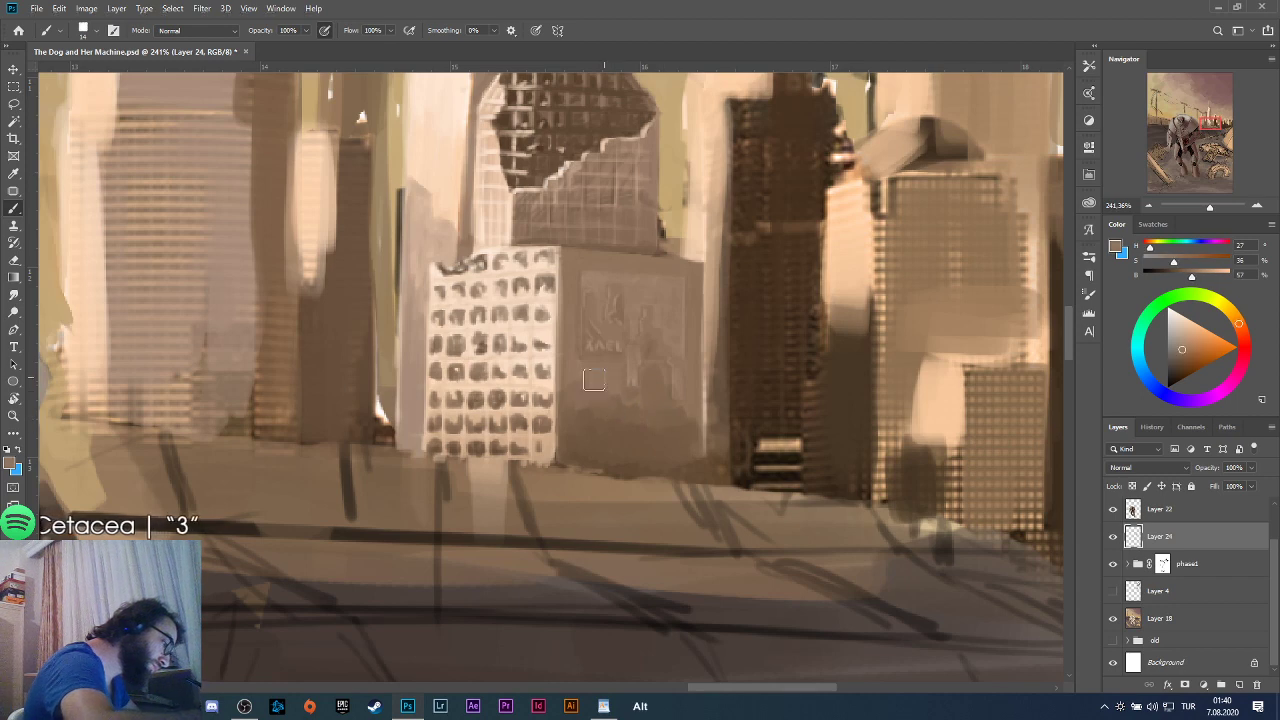
alt+click(592, 414)
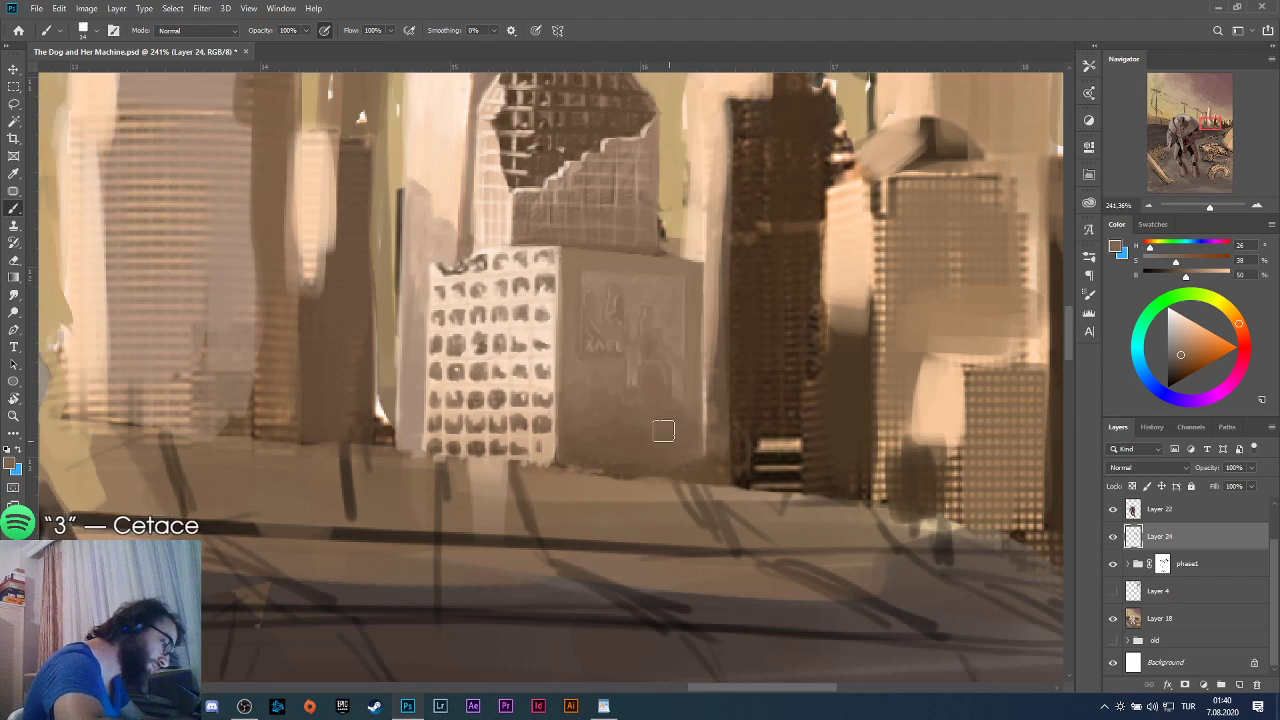
alt+click(620, 500)
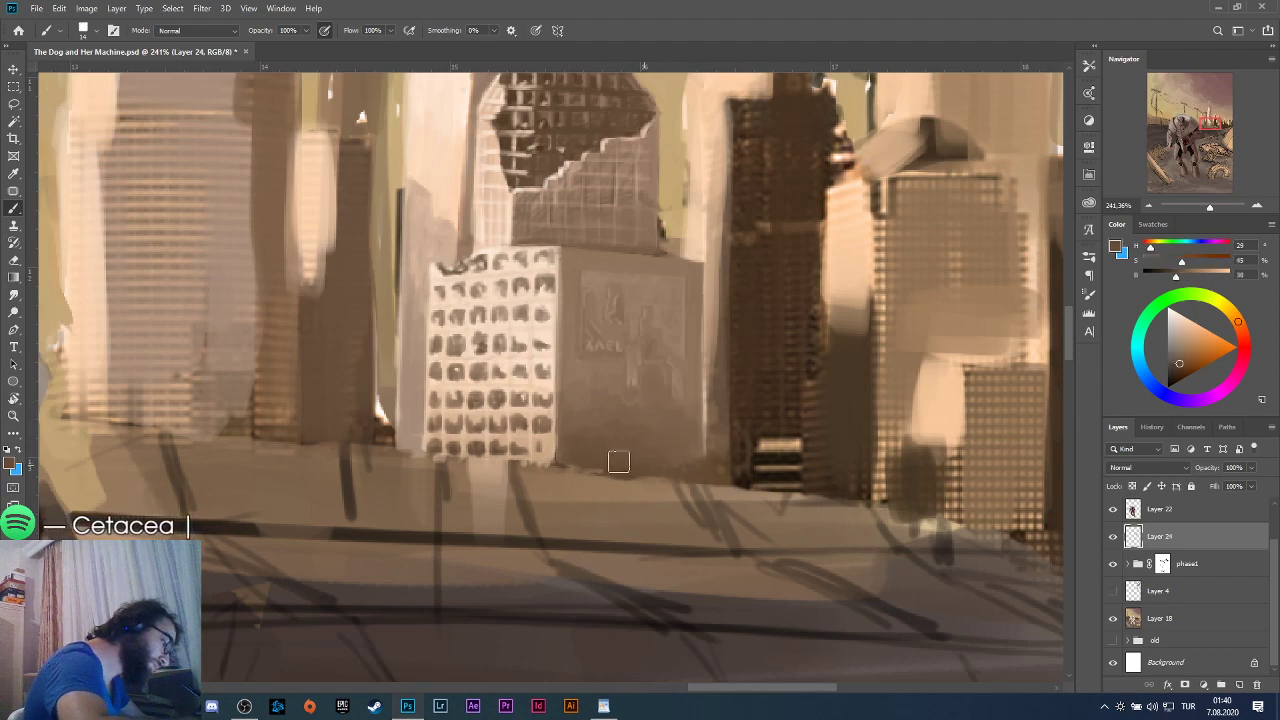
Reduce the square brush to 4 px, undoing the 6 px trial dab above the billboard.
scroll(647, 415, down, 3)
scroll(647, 415, down, 4)
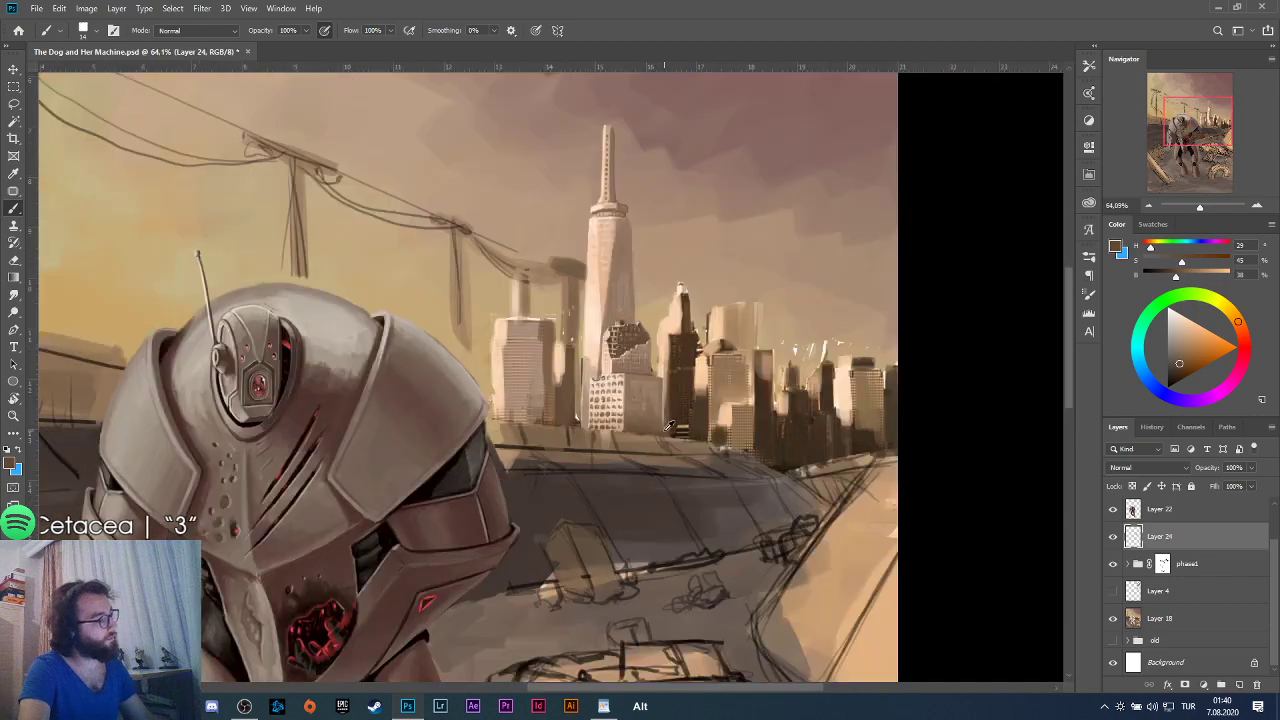
scroll(659, 391, up, 5)
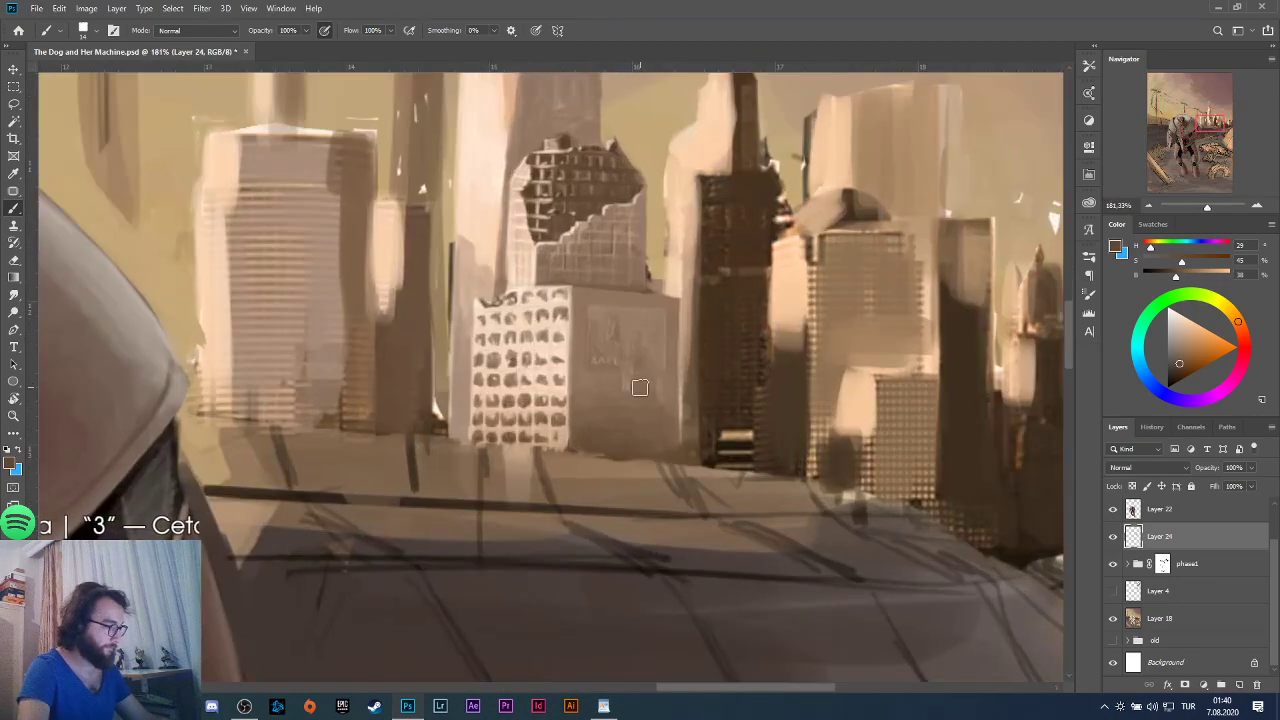
scroll(640, 387, up, 3)
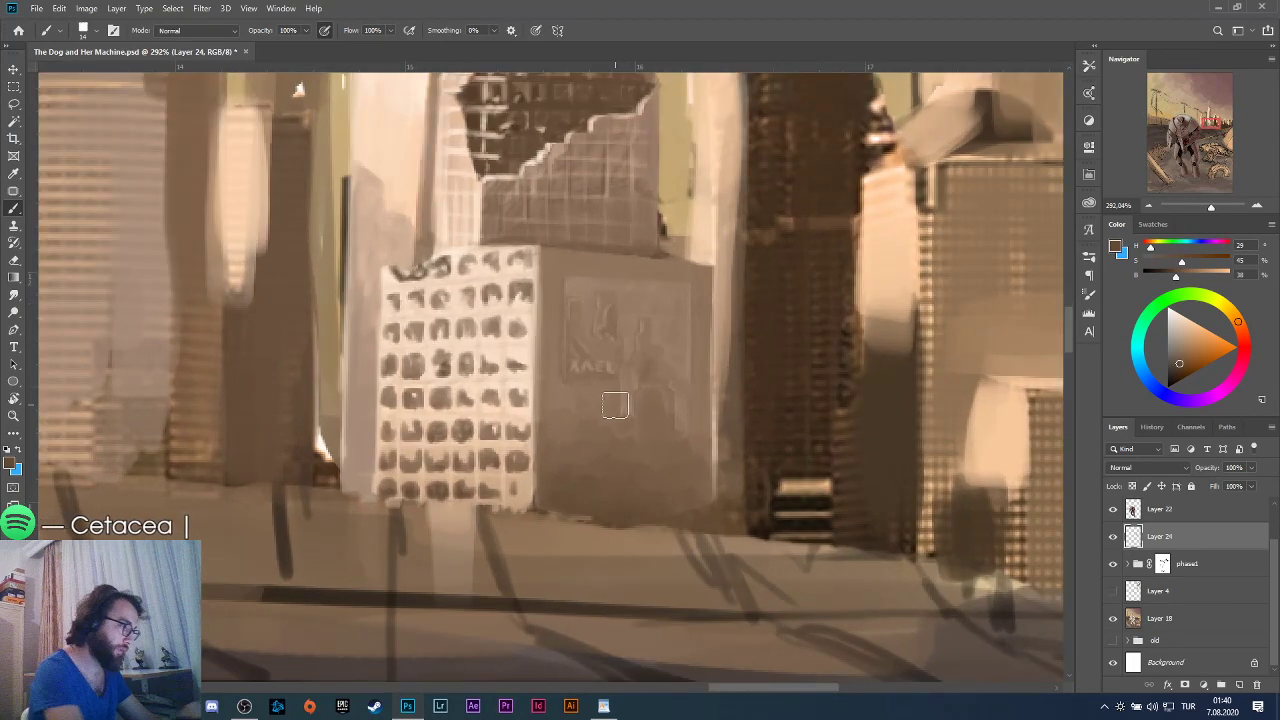
click(95, 32)
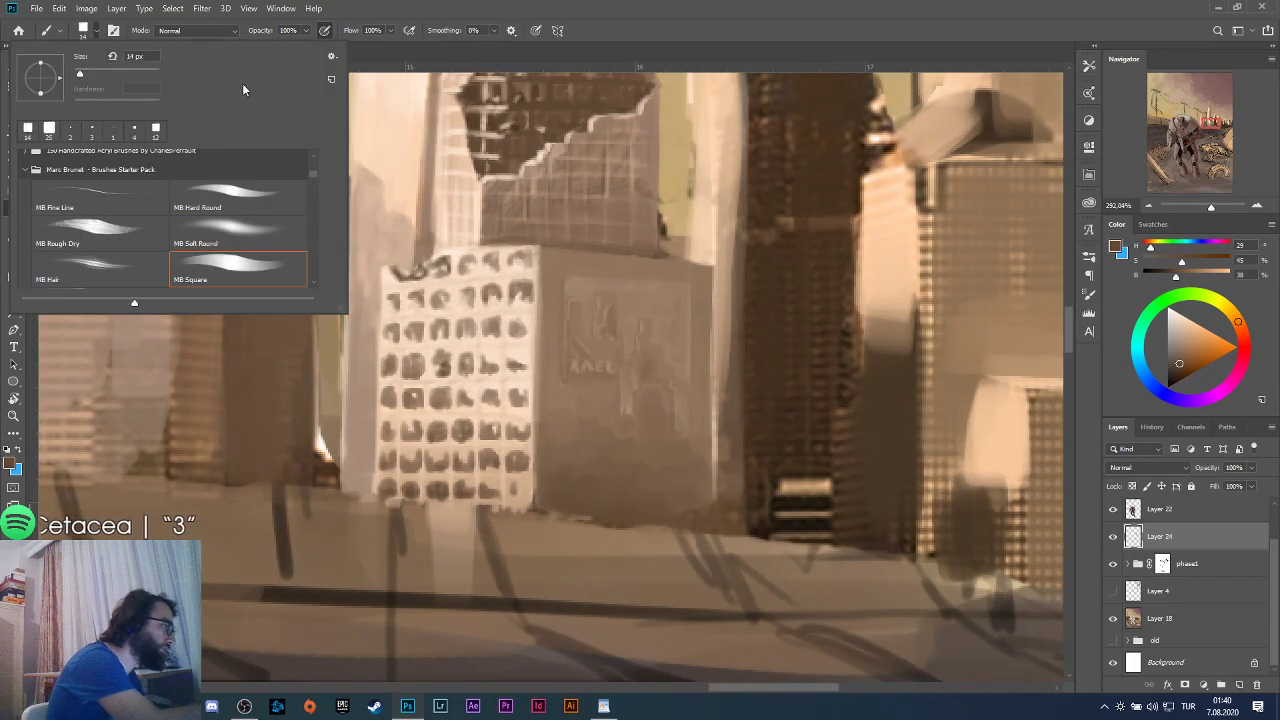
drag(82, 74, 78, 84)
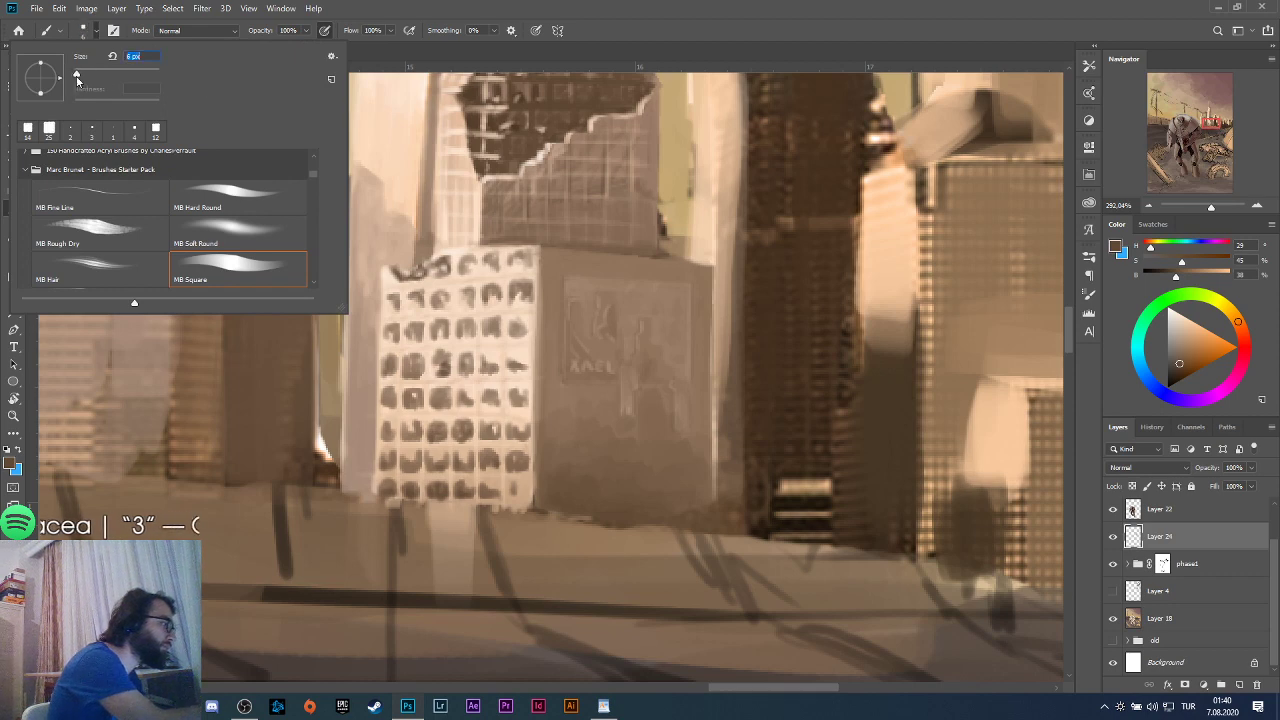
click(562, 266)
key(ctrl+z)
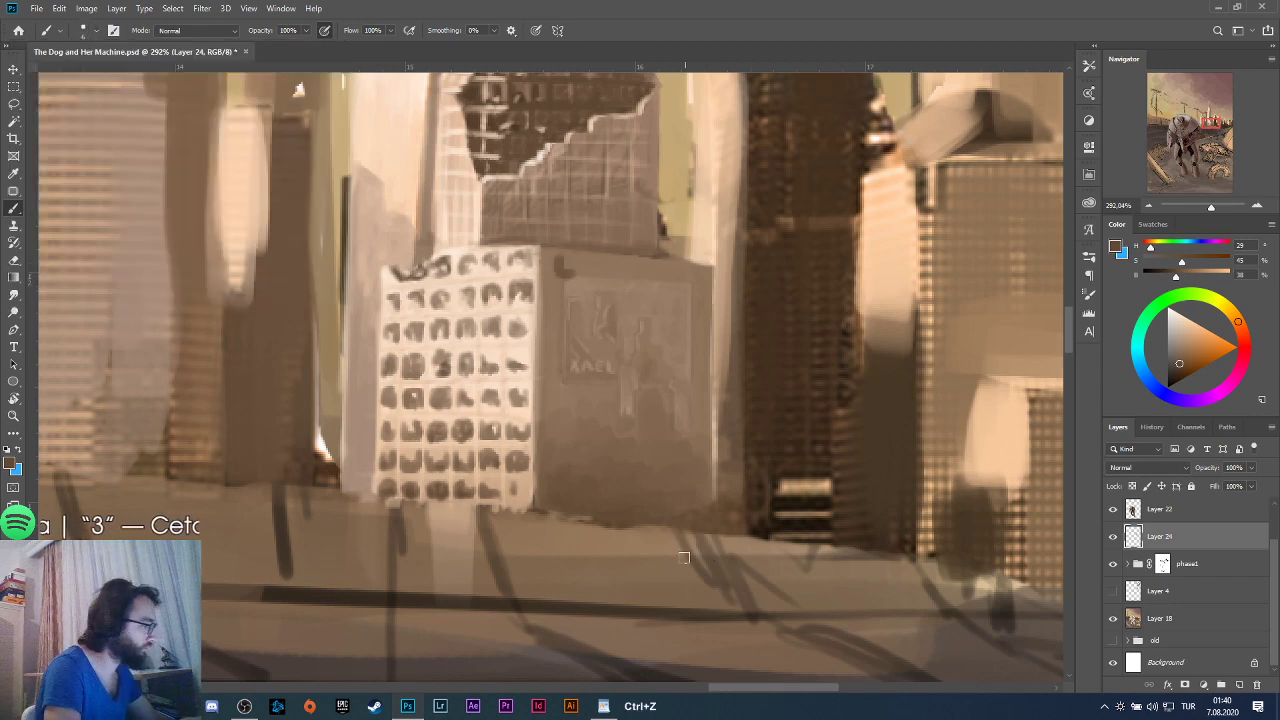
click(96, 32)
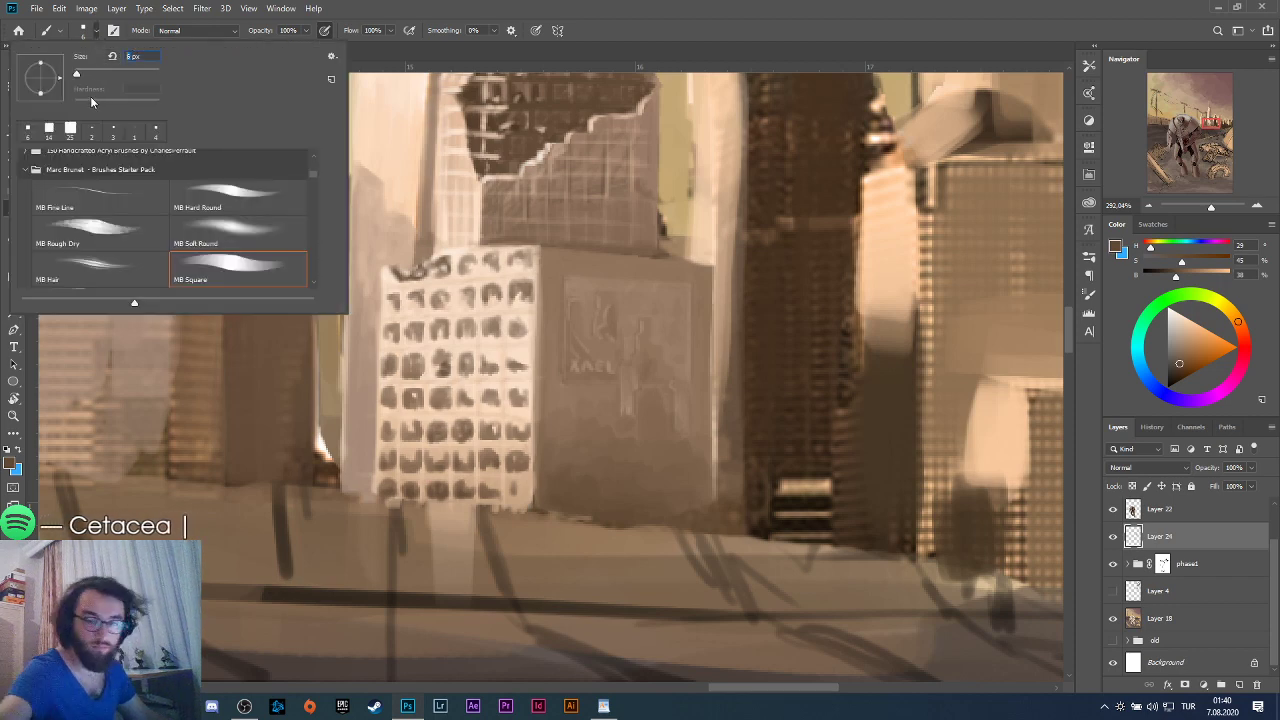
key(Return)
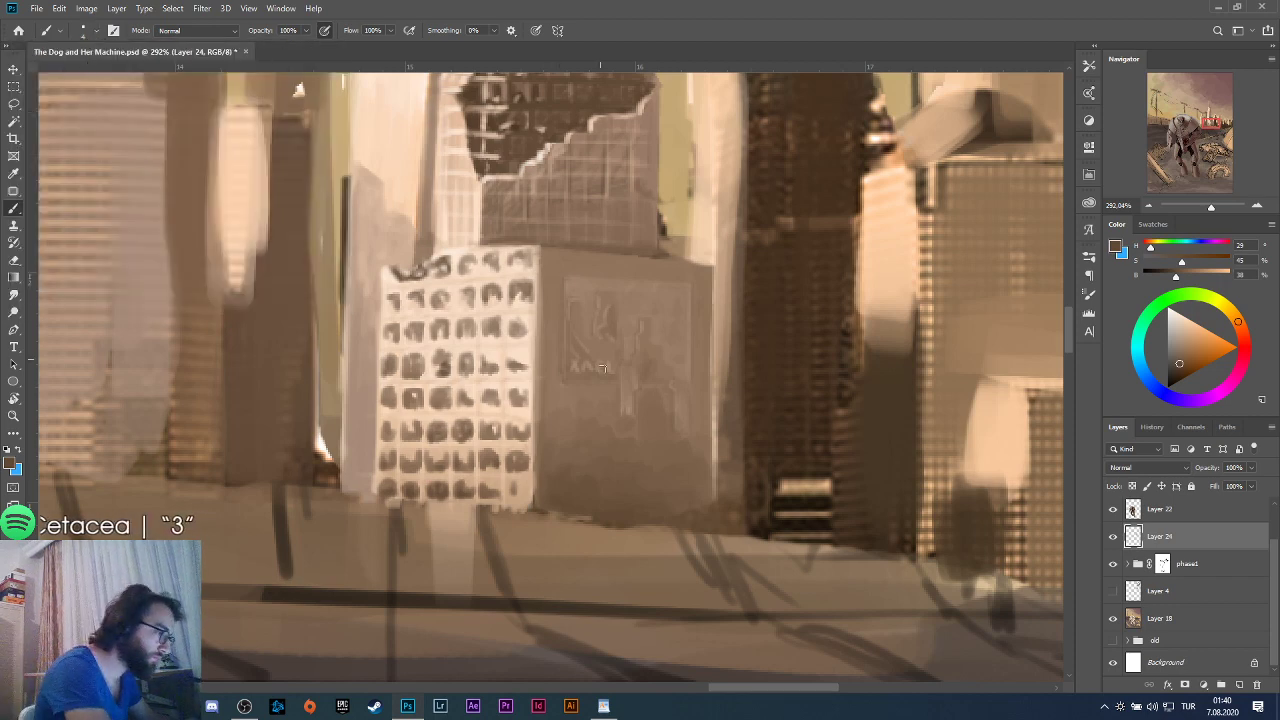
Touch up the billboard's edges and lettering with fine strokes in browns sampled from the surrounding wall.
alt+click(610, 272)
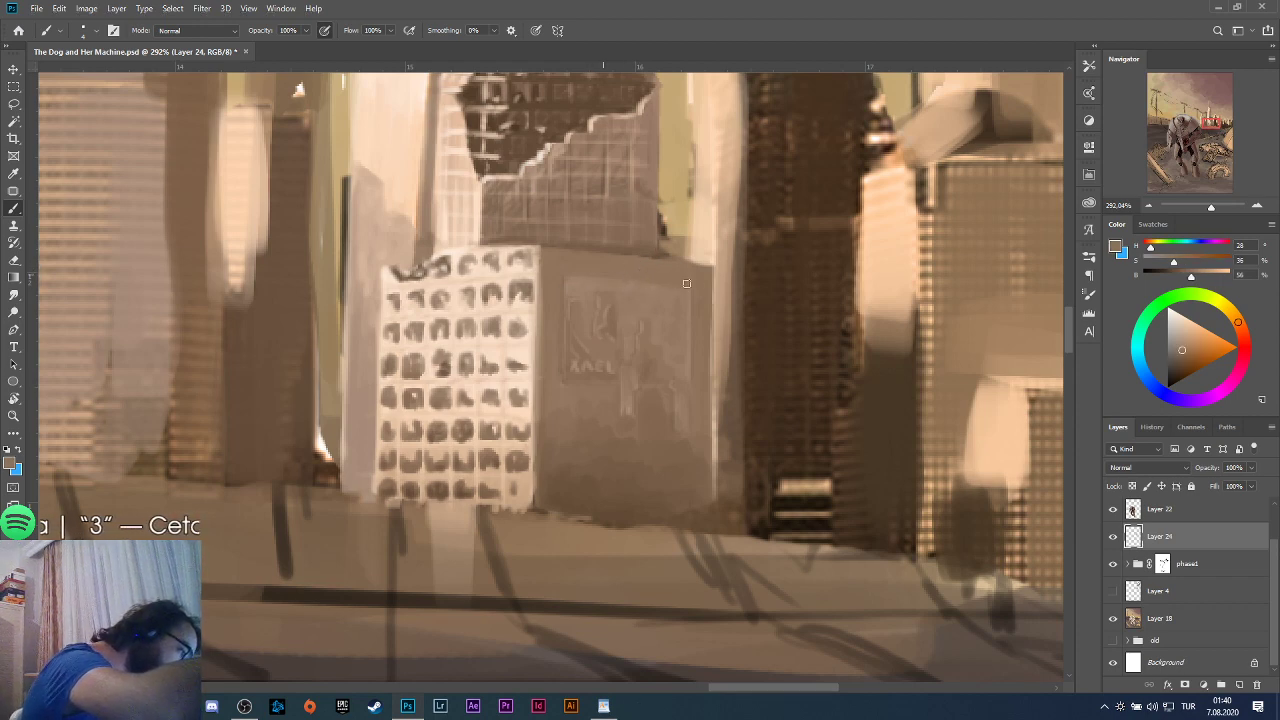
alt+click(571, 423)
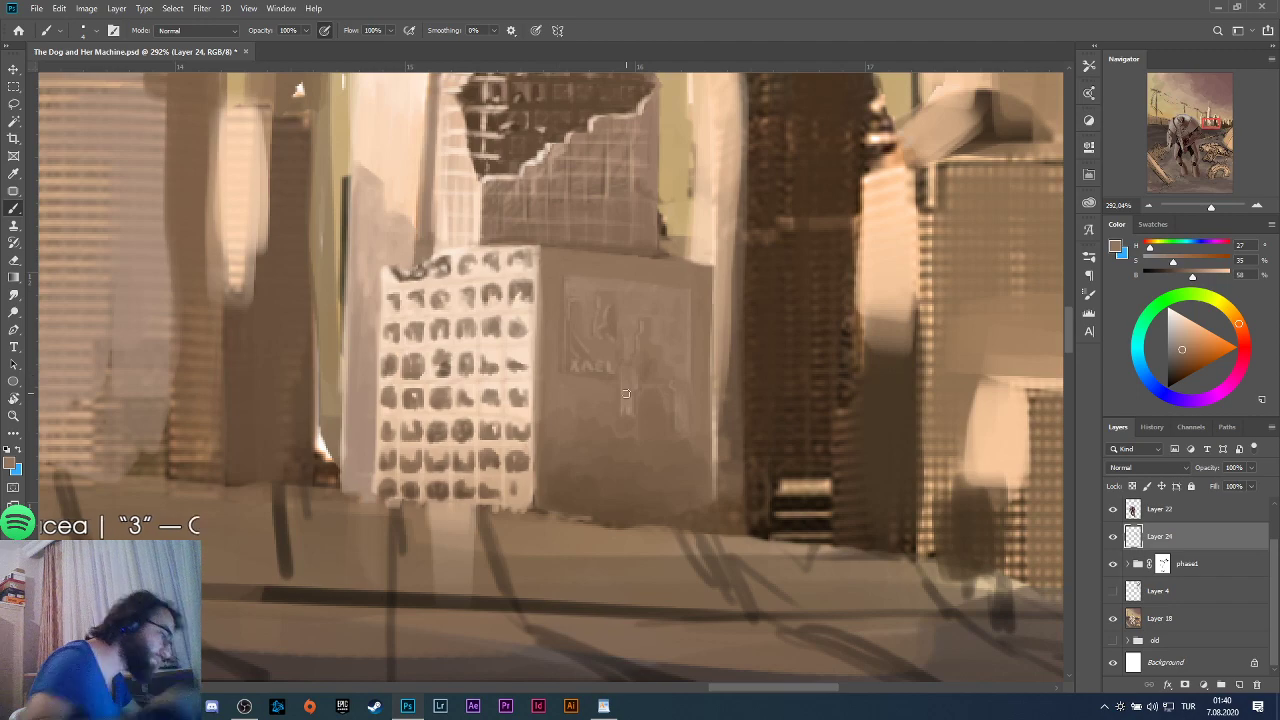
scroll(630, 397, down, 8)
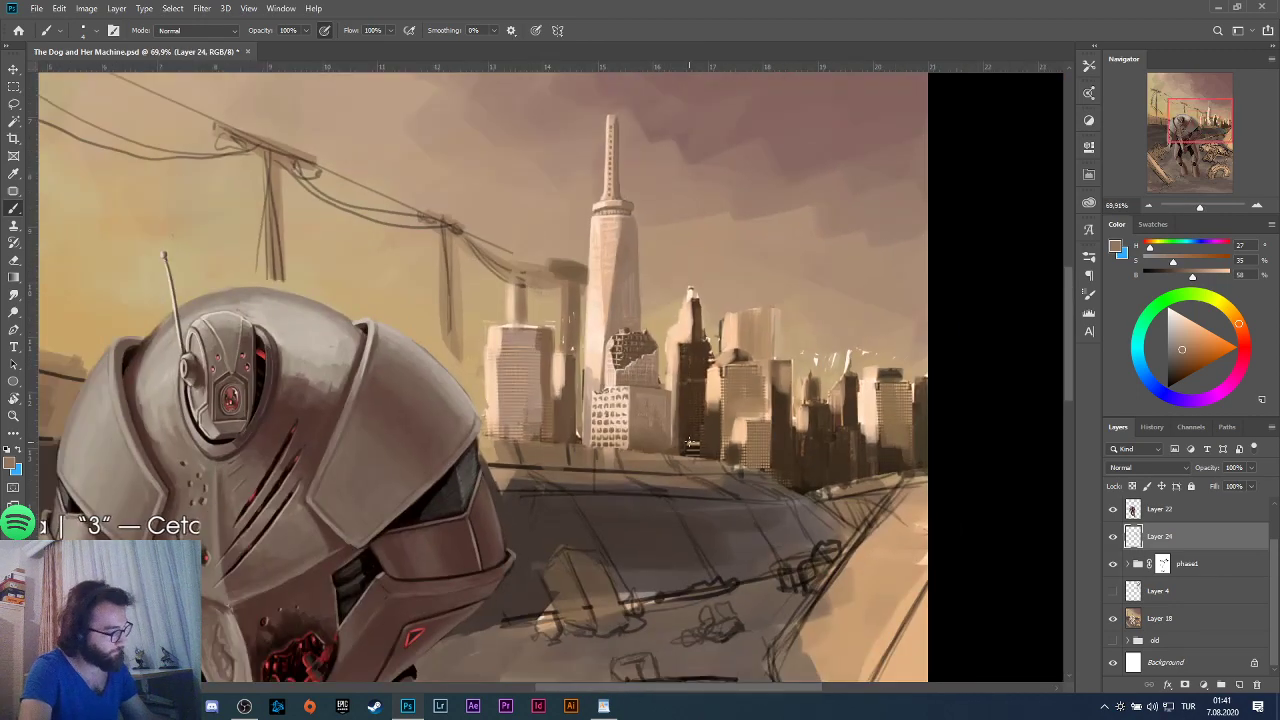
scroll(693, 440, down, 4)
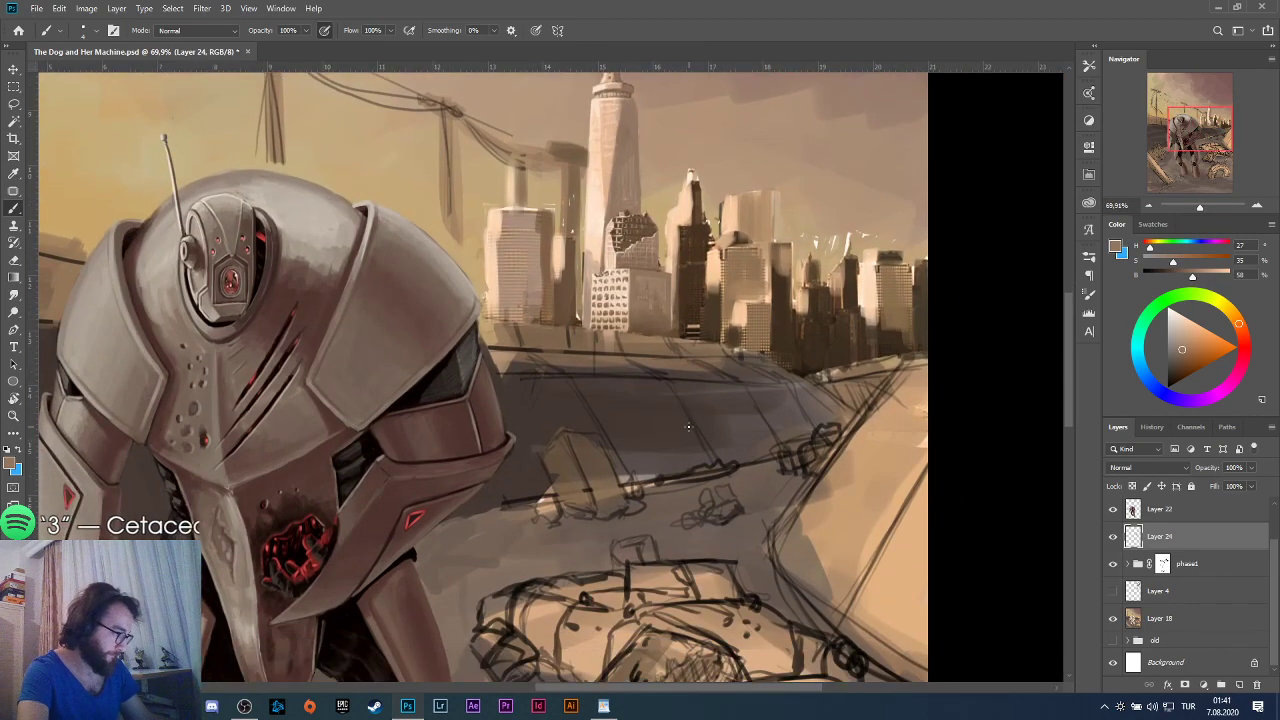
scroll(653, 311, up, 8)
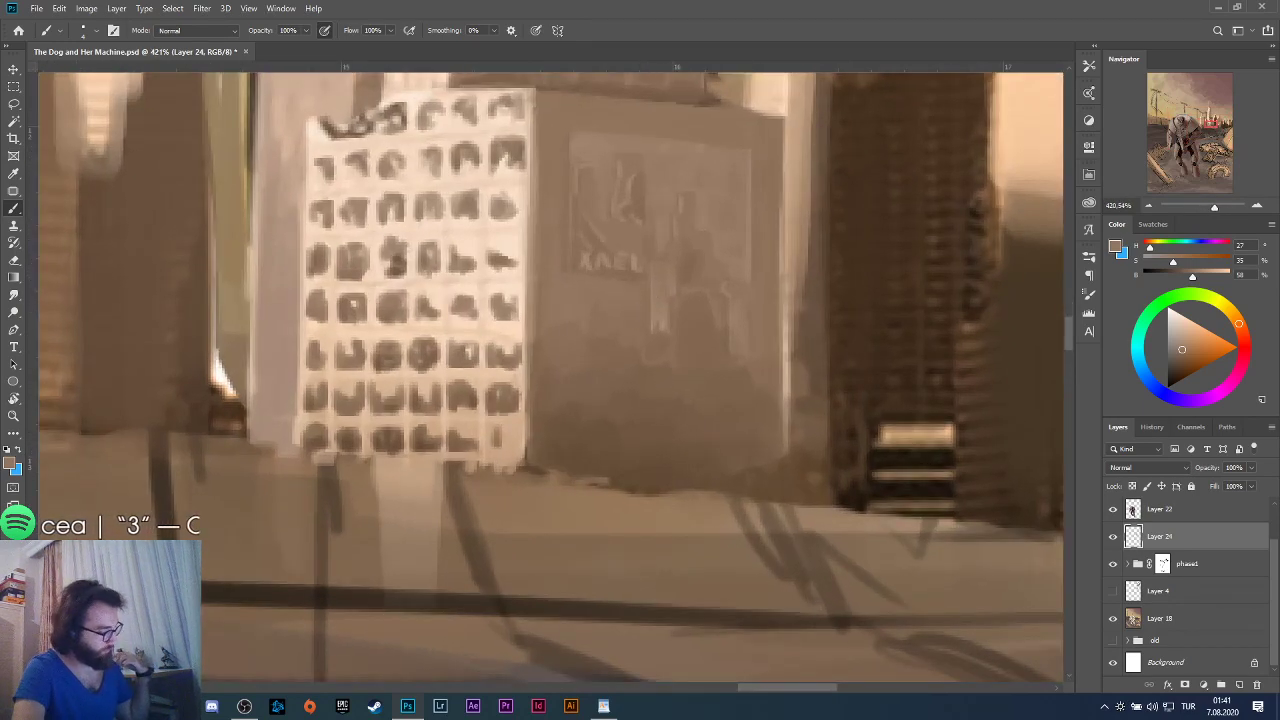
Switch to the browser, search images for "building billboard" and open the outdoor building wall advertisement mockup as reference.
key(alt+Tab)
scroll(180, 97, up, 3)
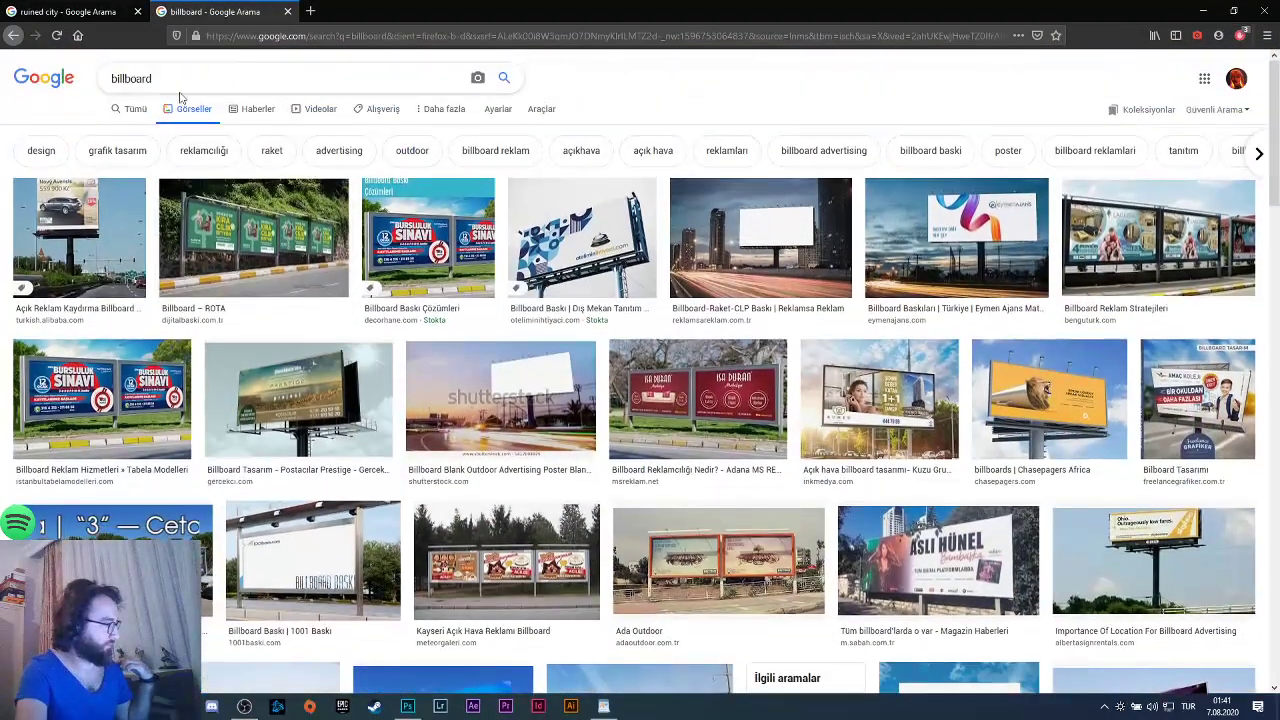
click(112, 78)
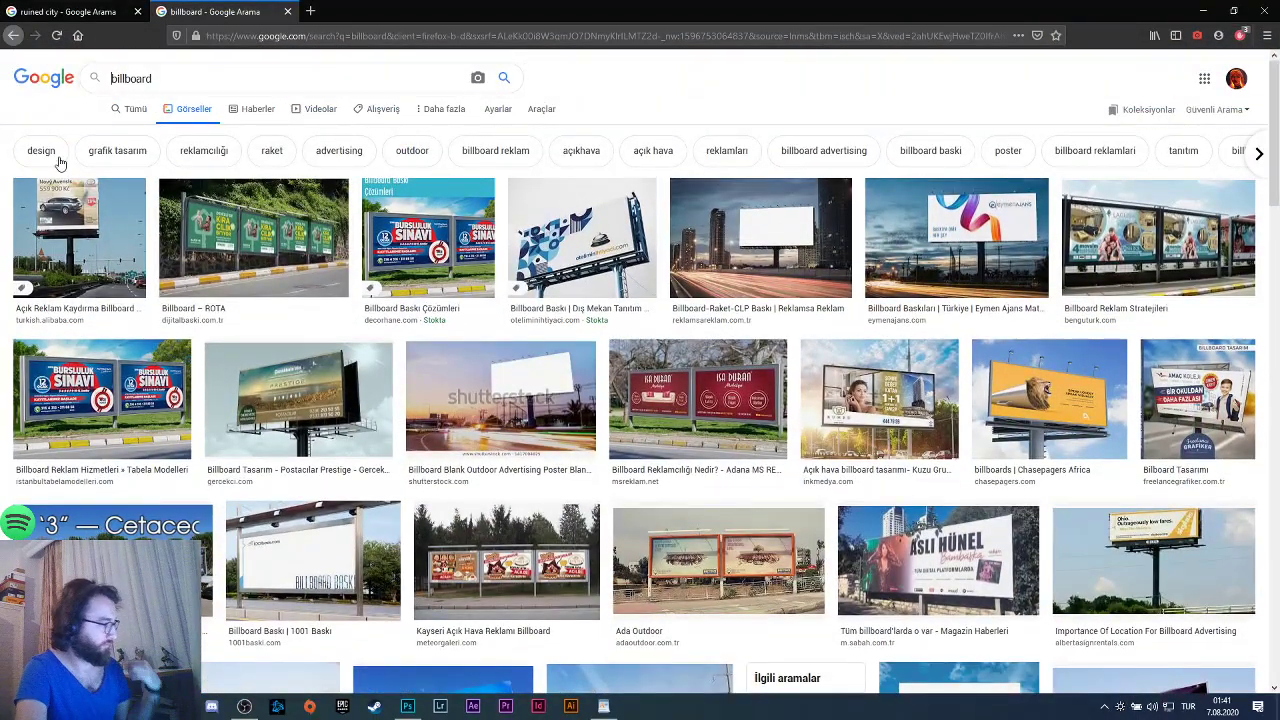
text(building)
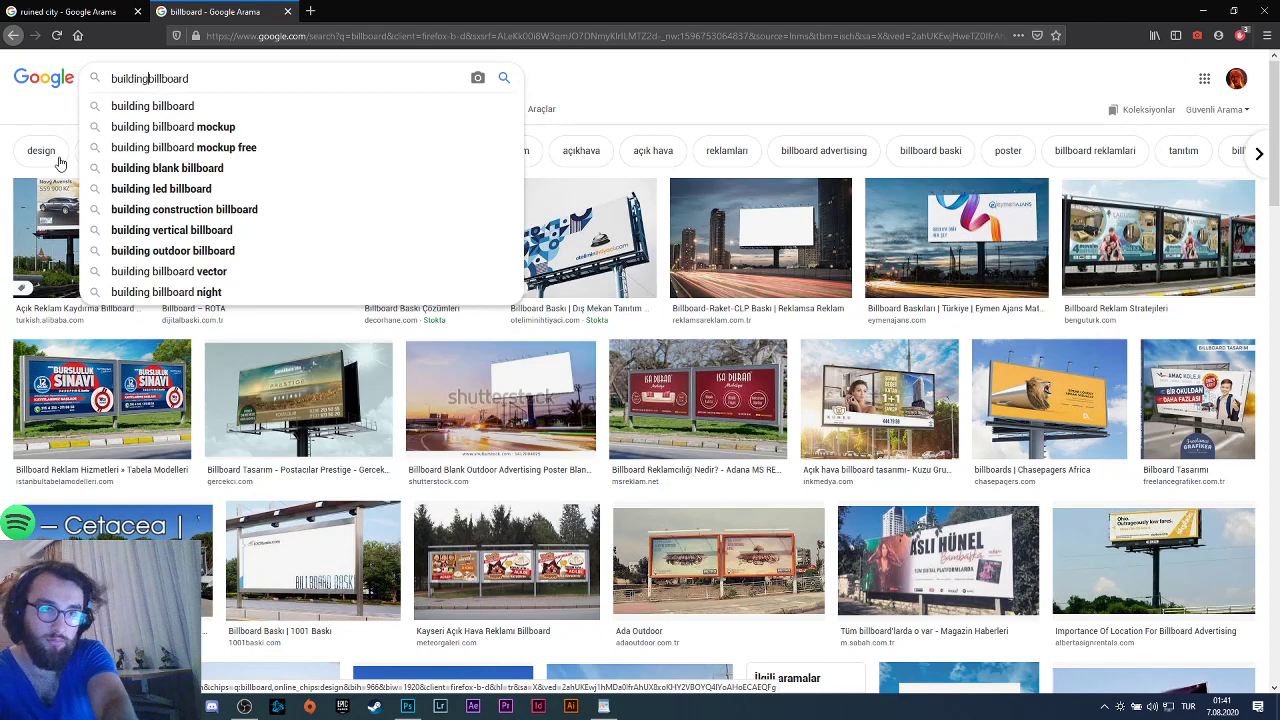
key(Return)
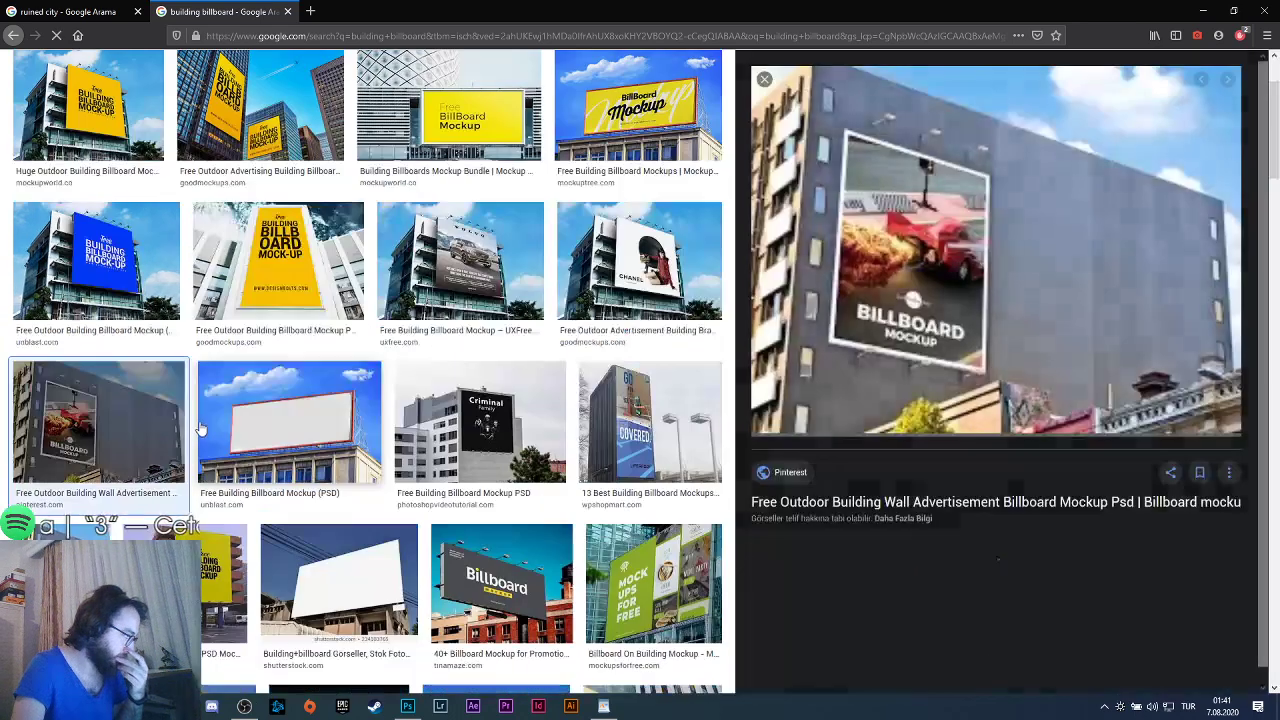
click(200, 428)
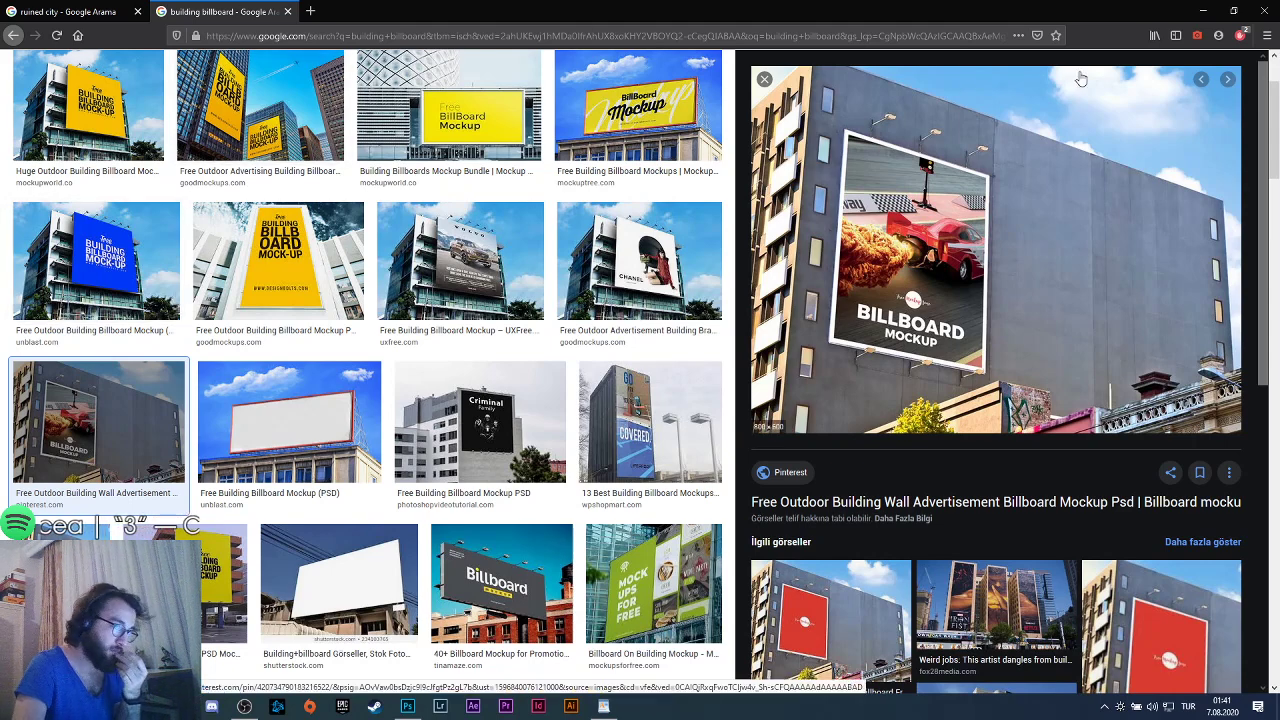
Return to Photoshop and dab small lamp highlights above and below the billboard in pale cream sampled from the windowed facade.
key(alt+Tab)
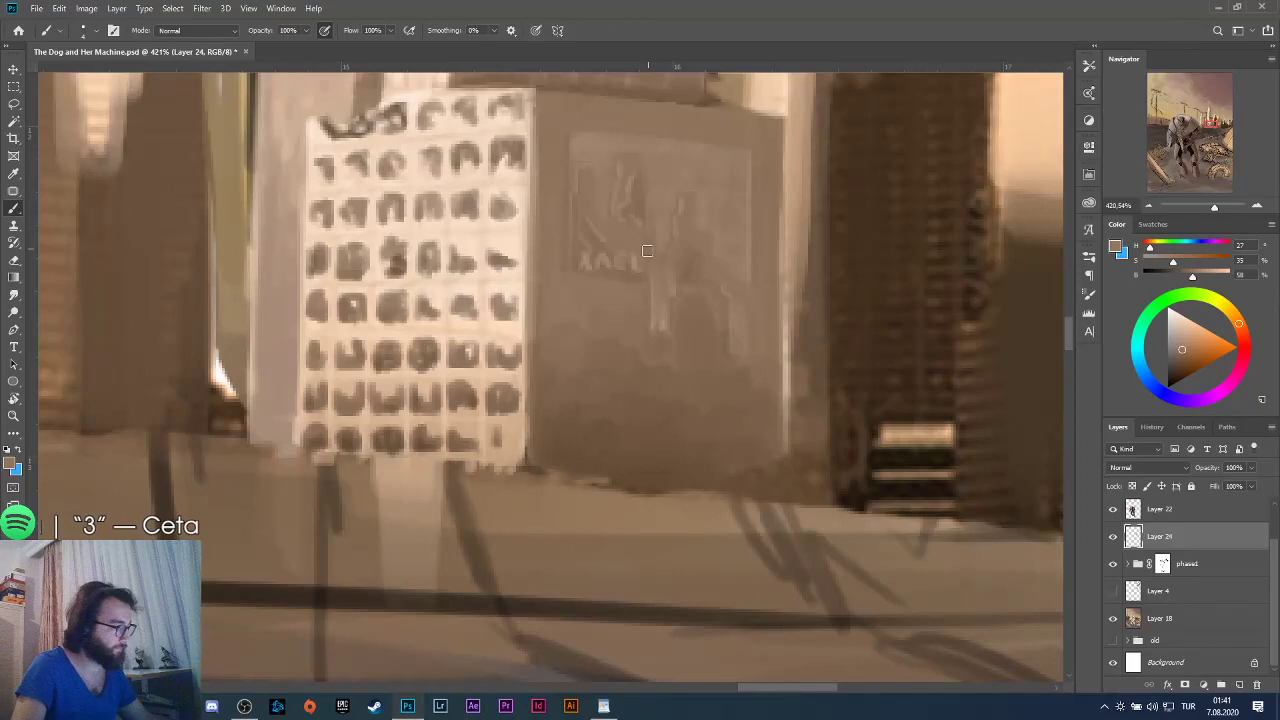
alt+click(526, 276)
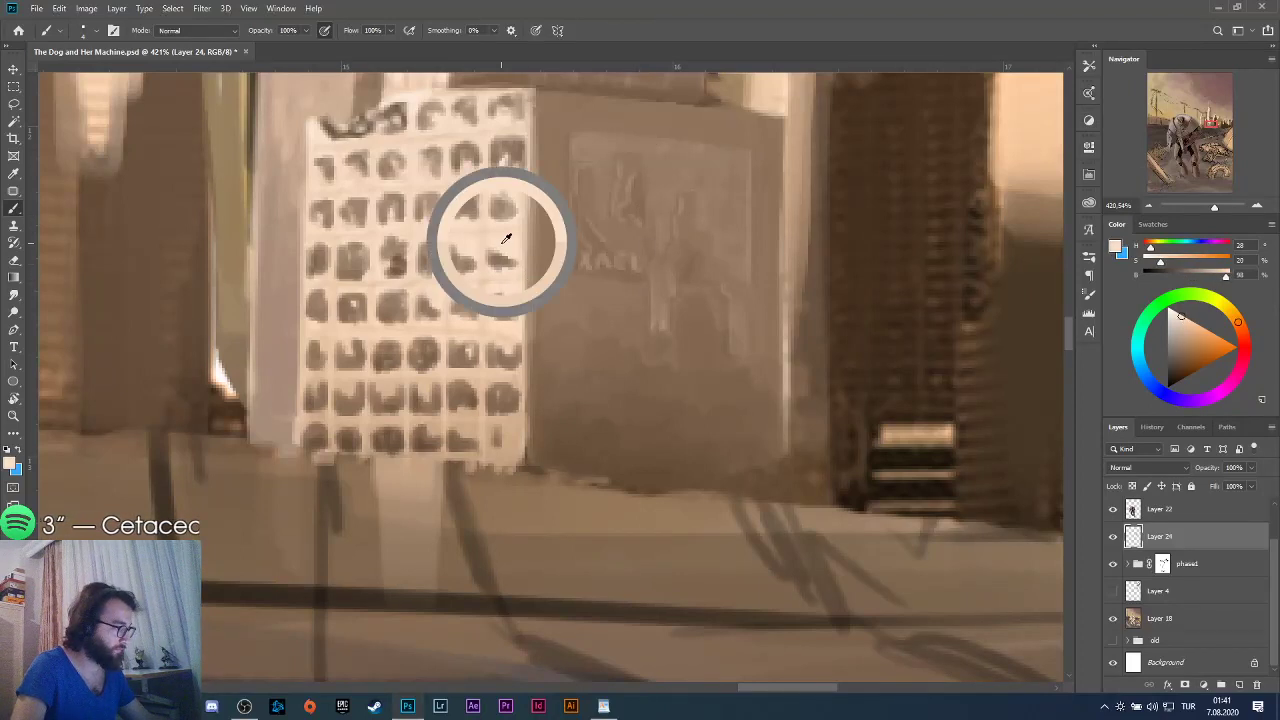
scroll(622, 335, up, 2)
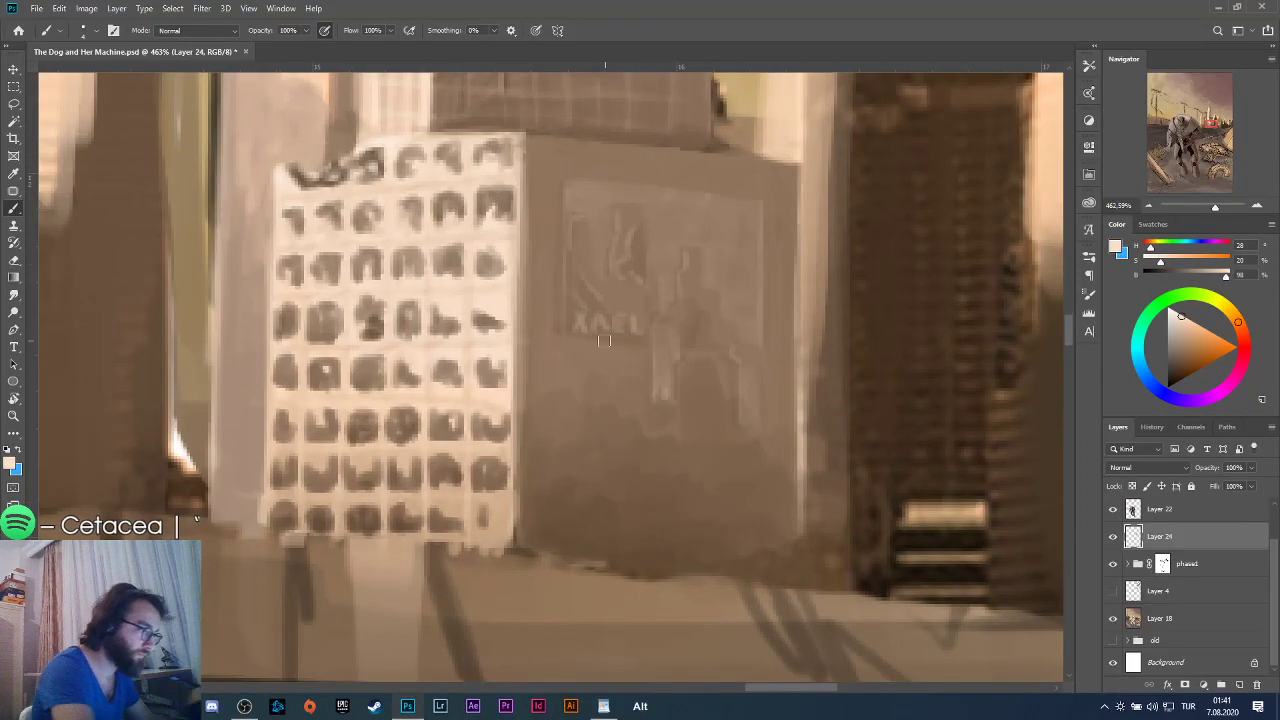
drag(576, 322, 592, 345)
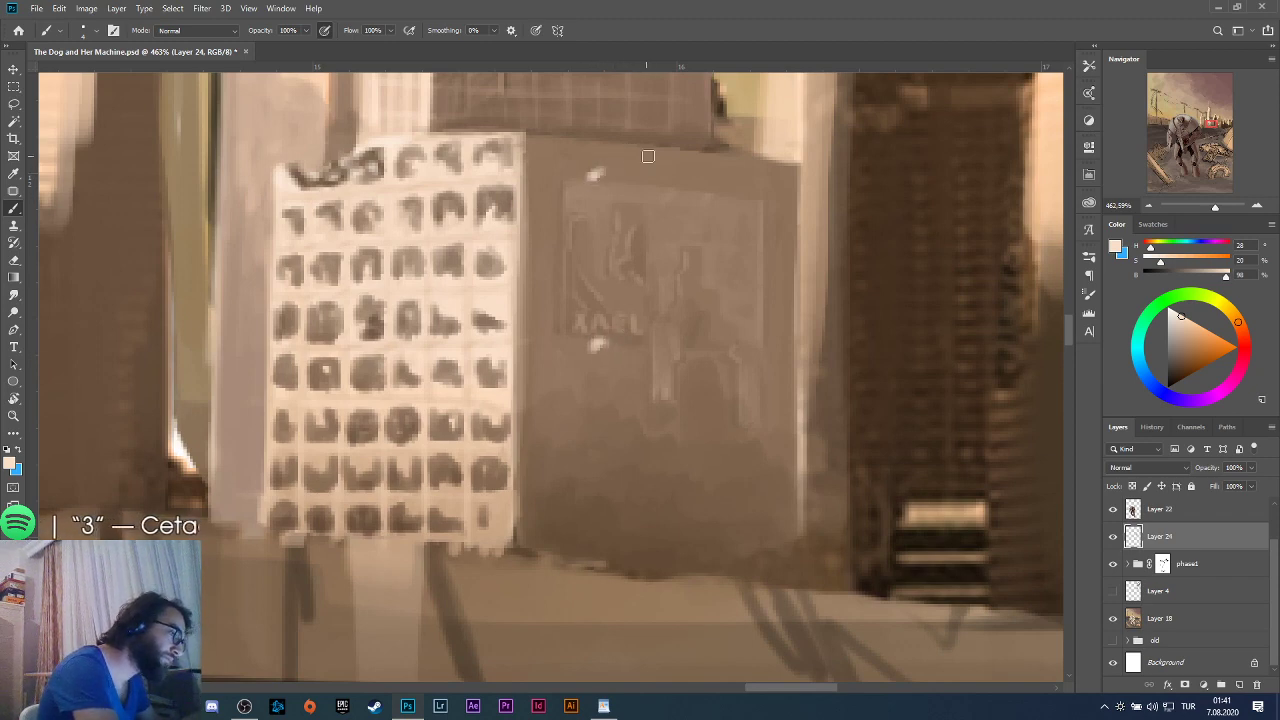
Try adding pale cream bolt dots above and below the faded poster on the ruined building's shaded wall.
click(656, 178)
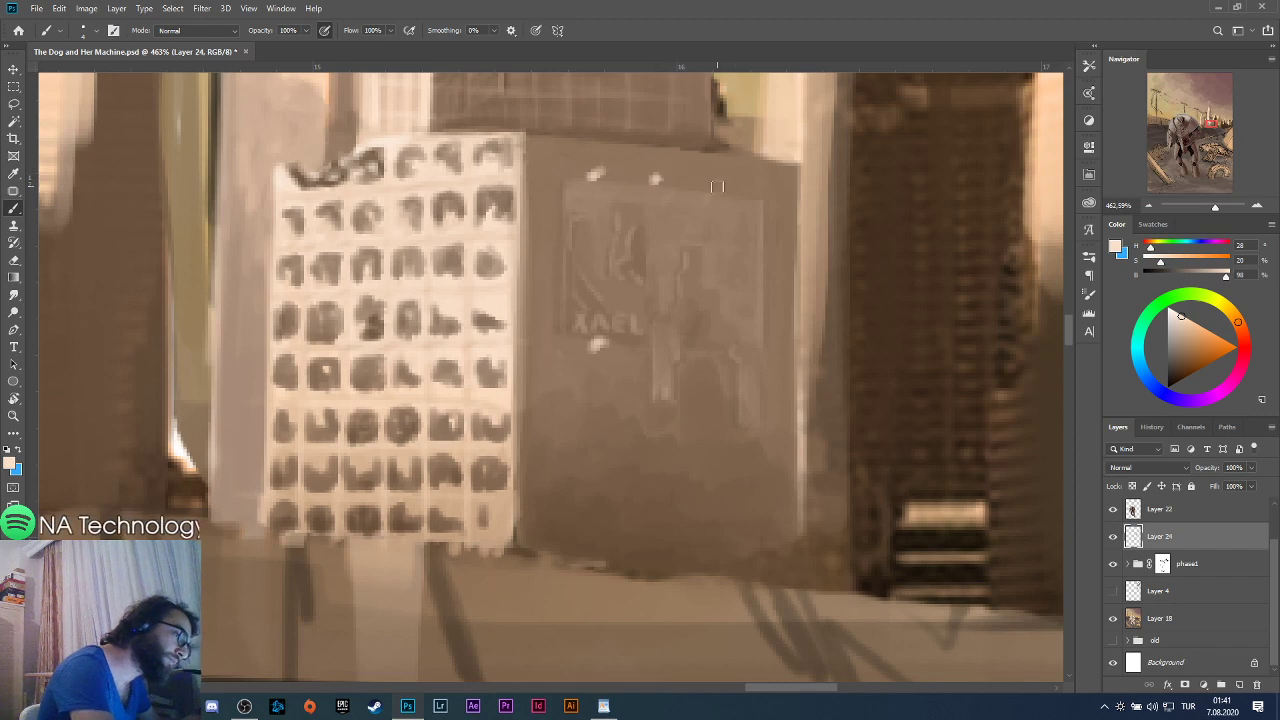
click(717, 187)
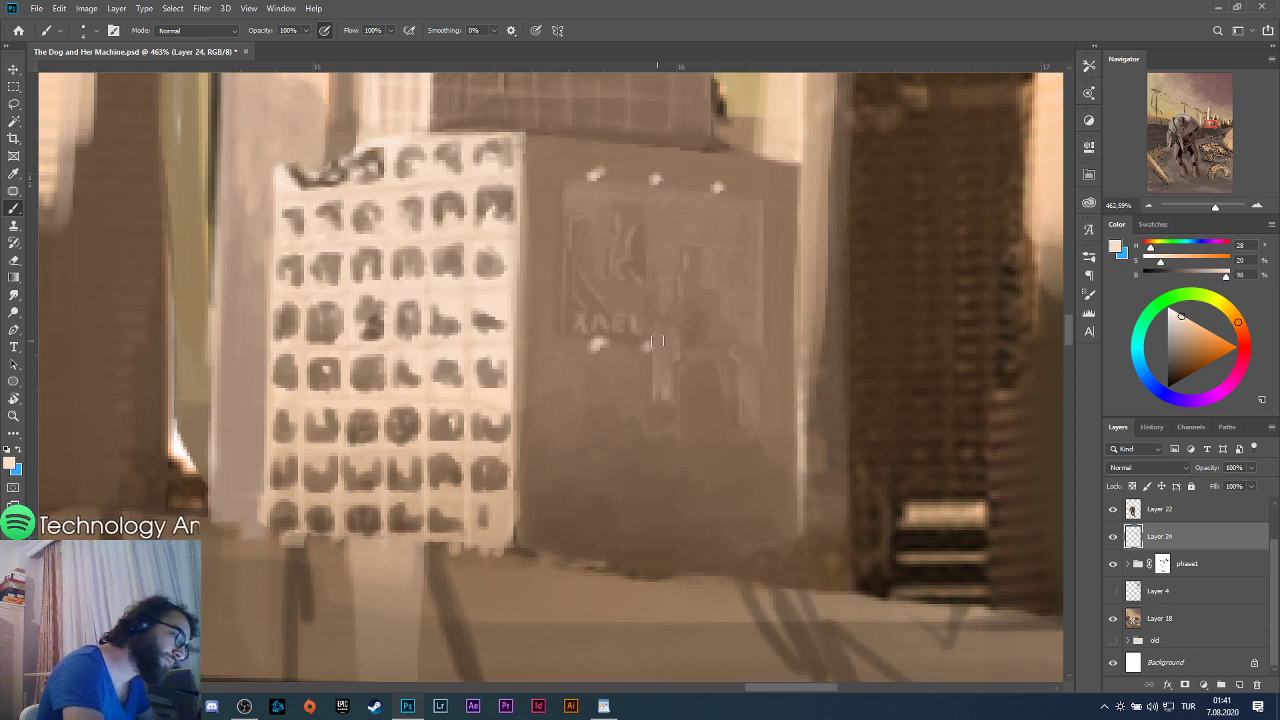
click(711, 355)
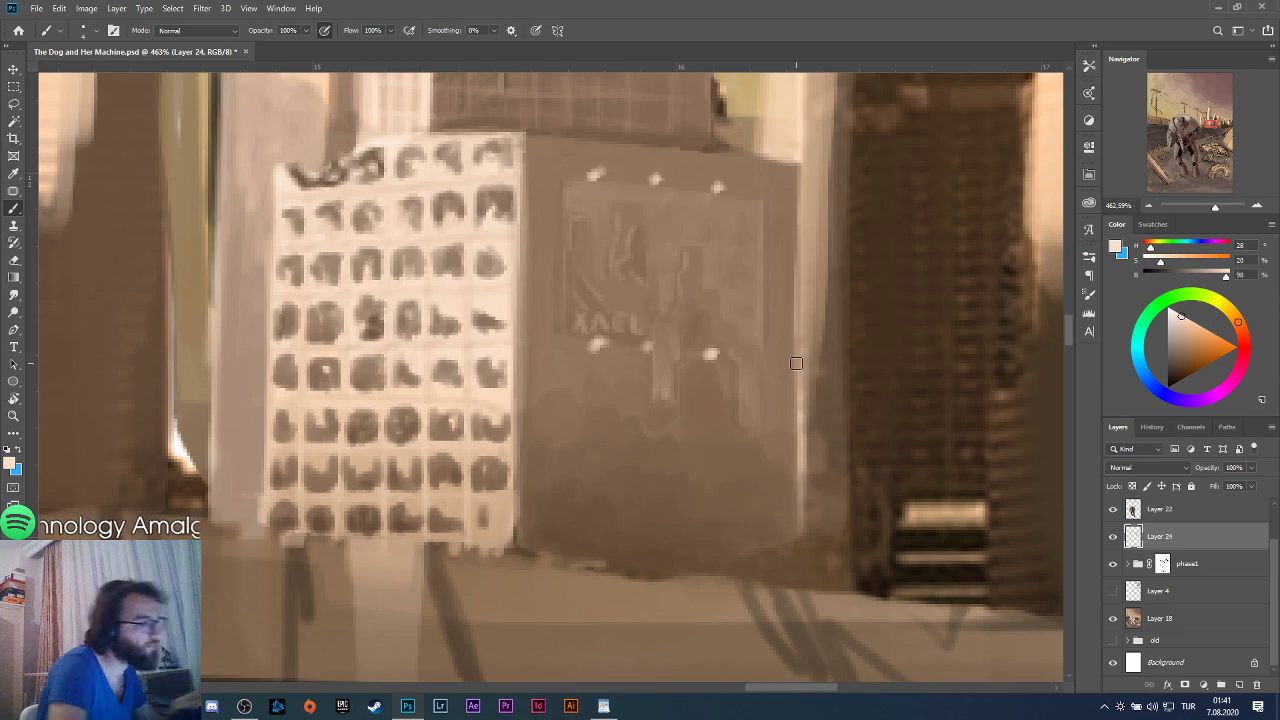
key(alt)
scroll(789, 260, down, 10)
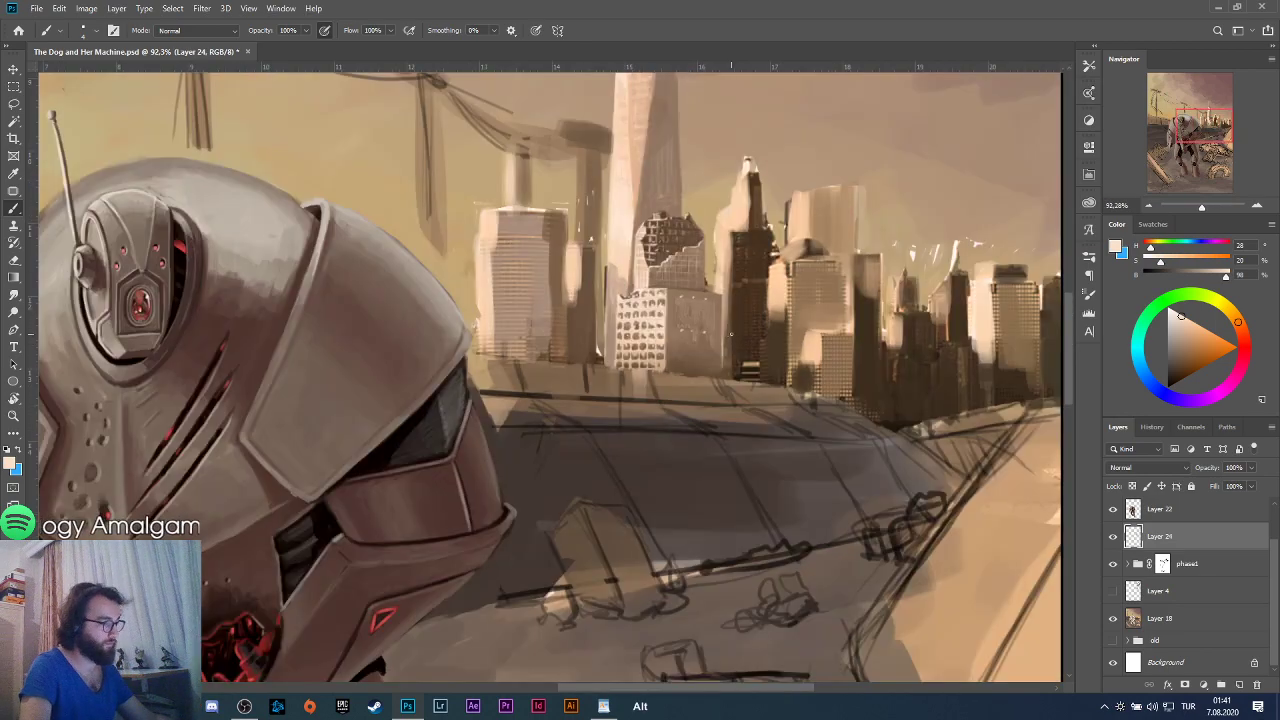
scroll(731, 322, down, 1)
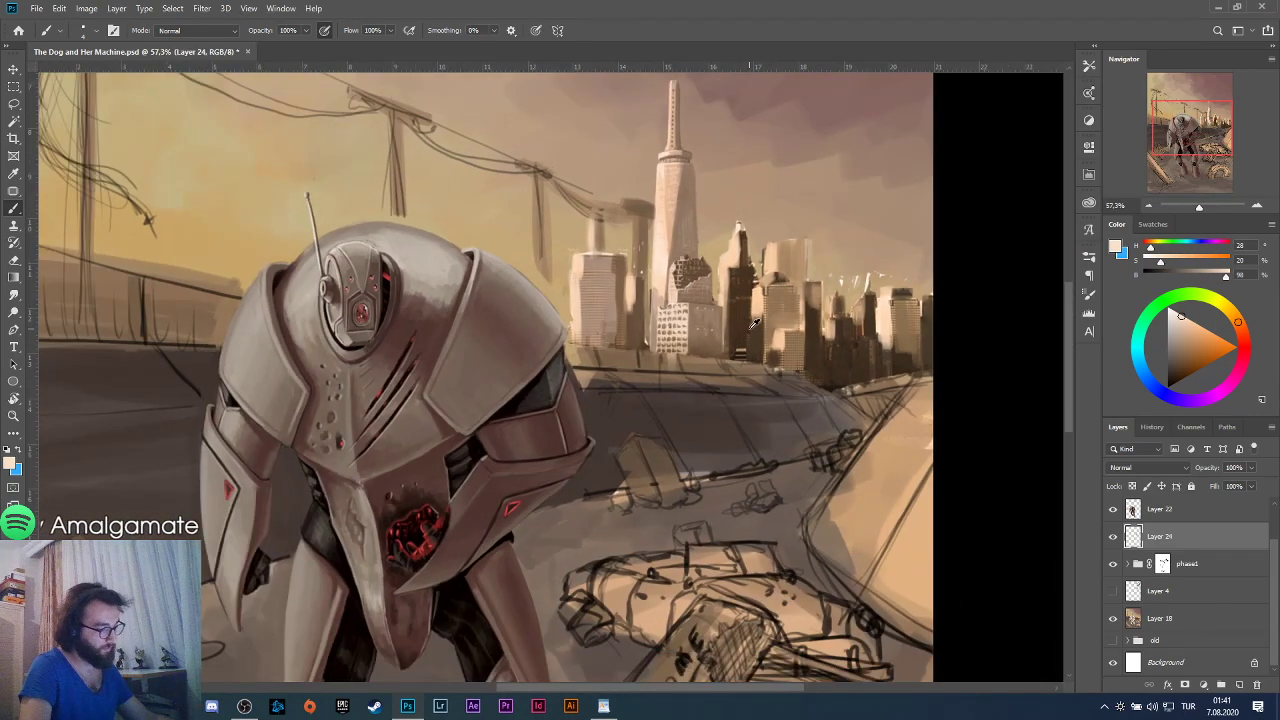
scroll(755, 322, up, 12)
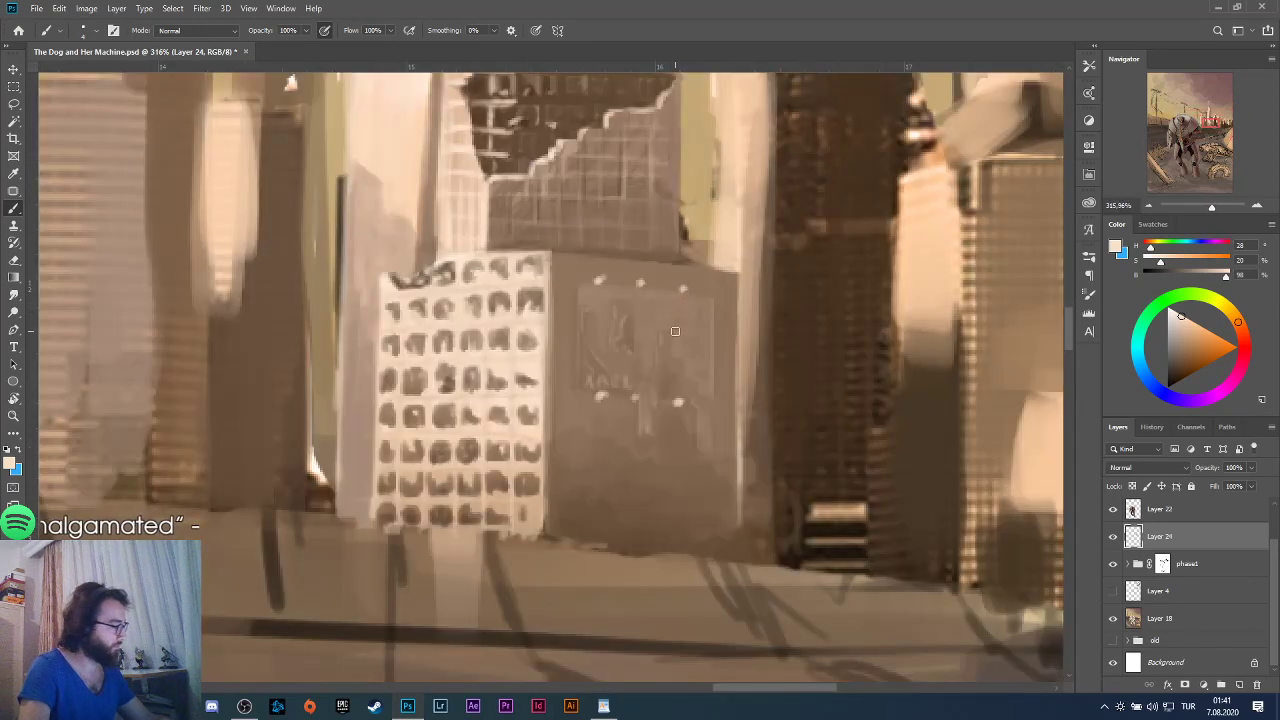
Undo the pale dots painted around the poster on the shaded wall.
key(ctrl+z)
key(ctrl+z)
key(ctrl+z)
key(ctrl+z)
key(ctrl+z)
key(ctrl+z)
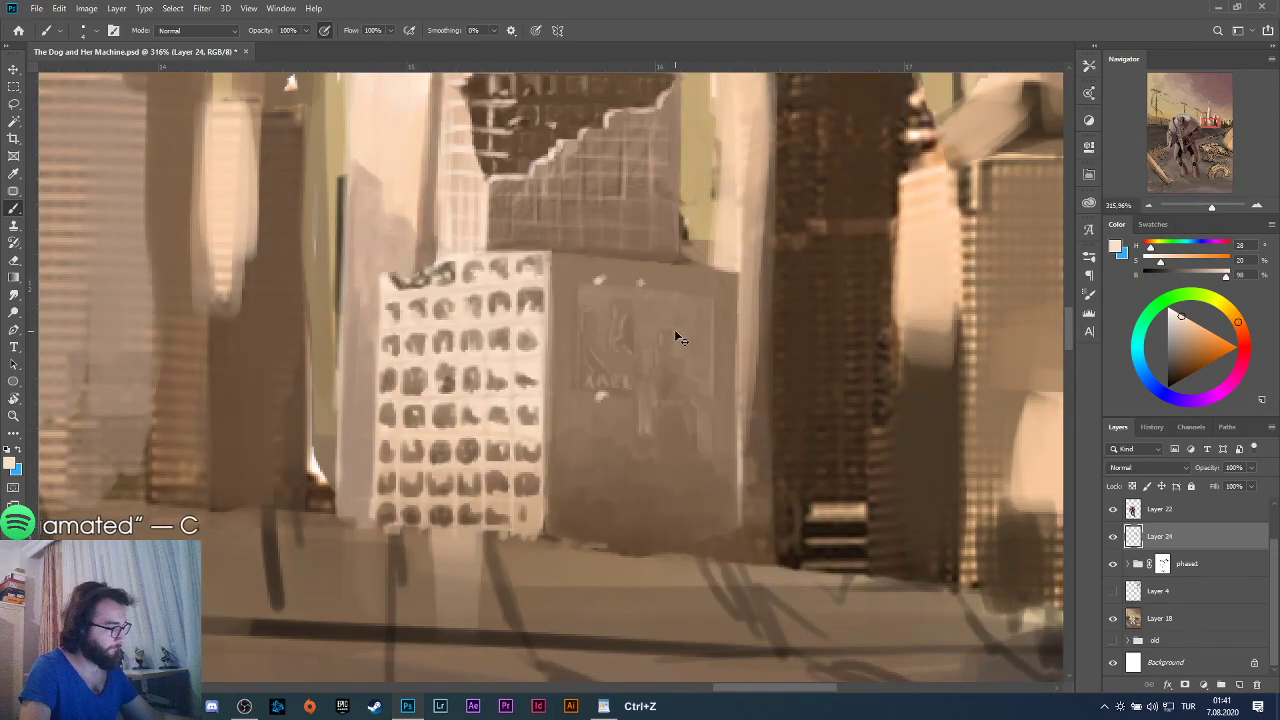
key(ctrl+z)
key(ctrl+z)
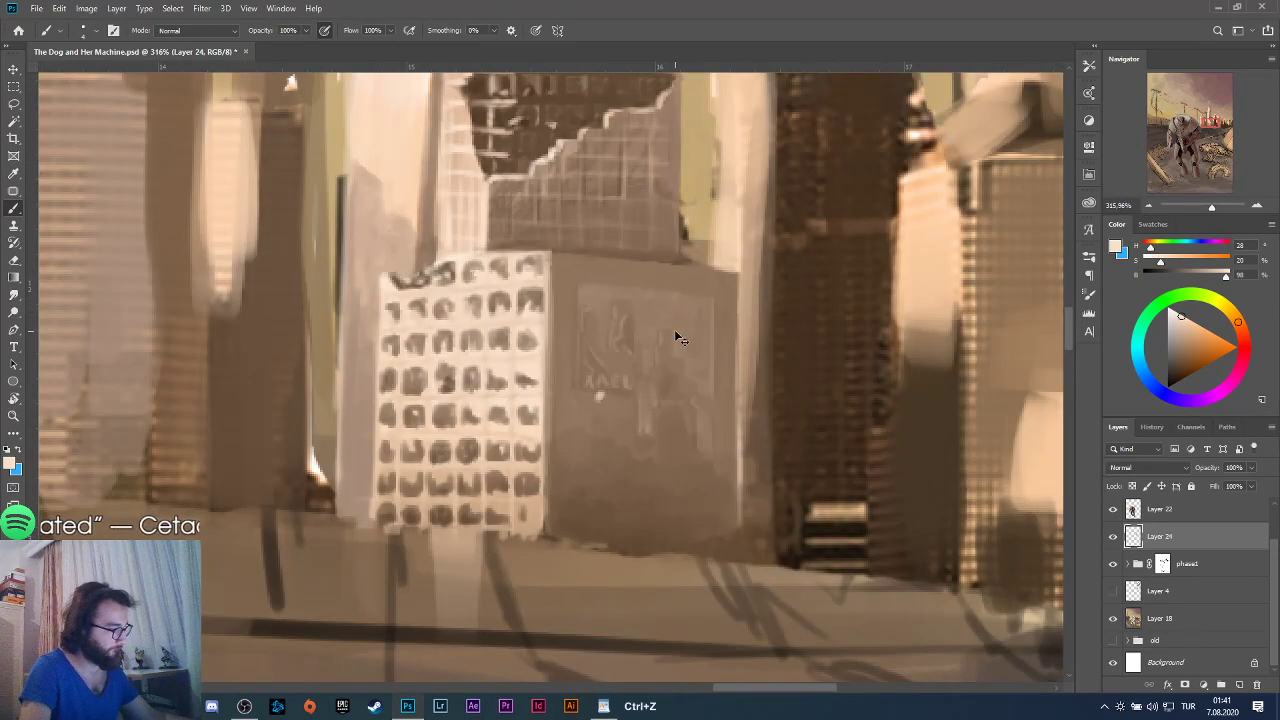
Sample the wall's dark brown and dab small dark bolt marks above and below the faded poster.
alt+click(580, 512)
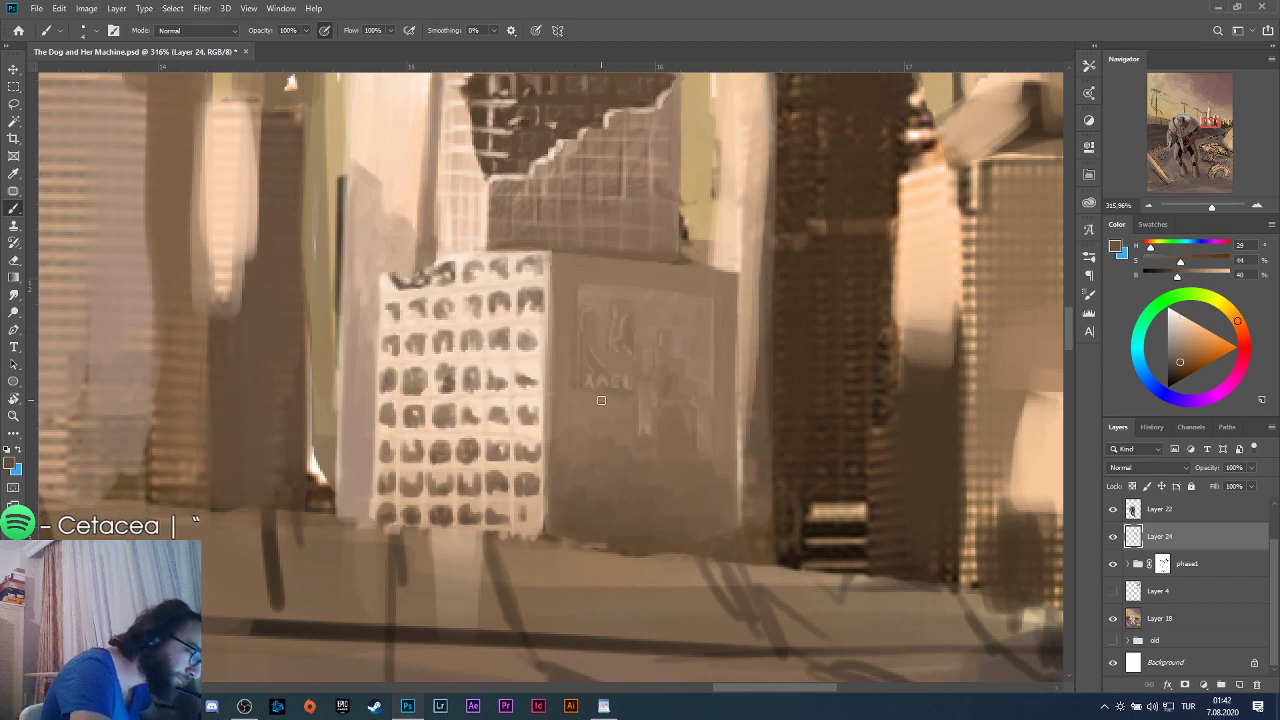
click(602, 398)
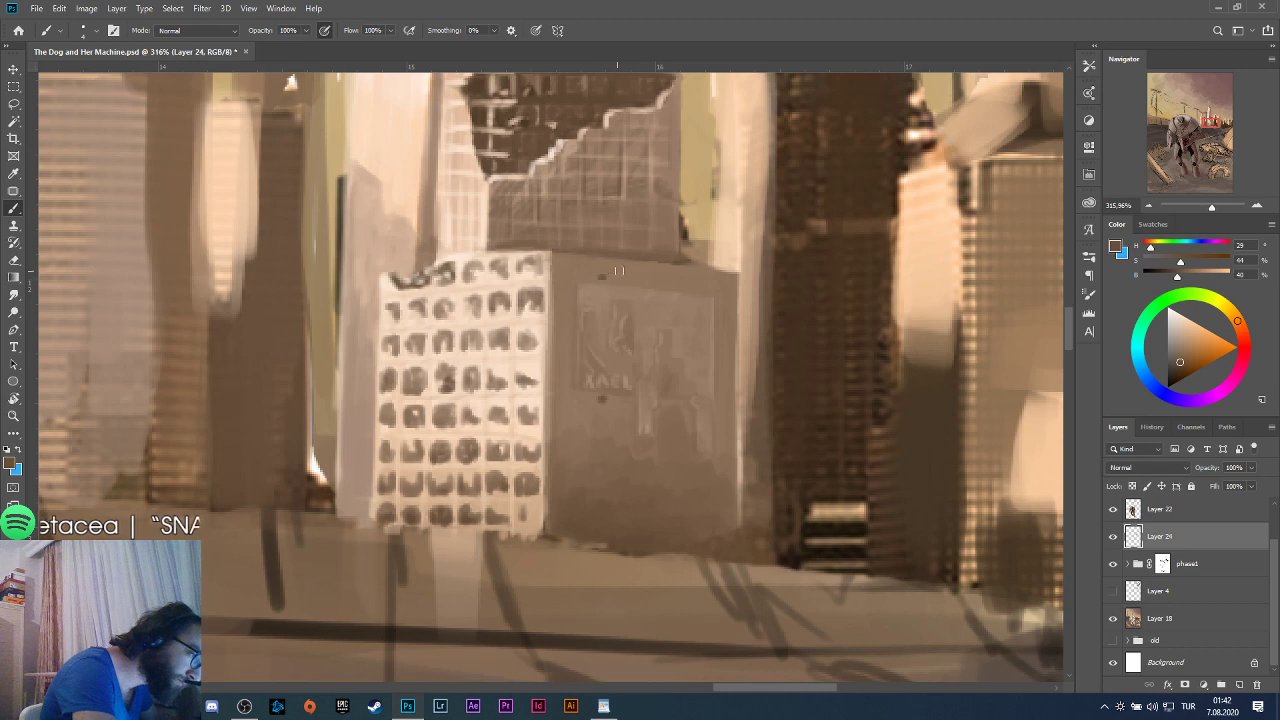
click(639, 282)
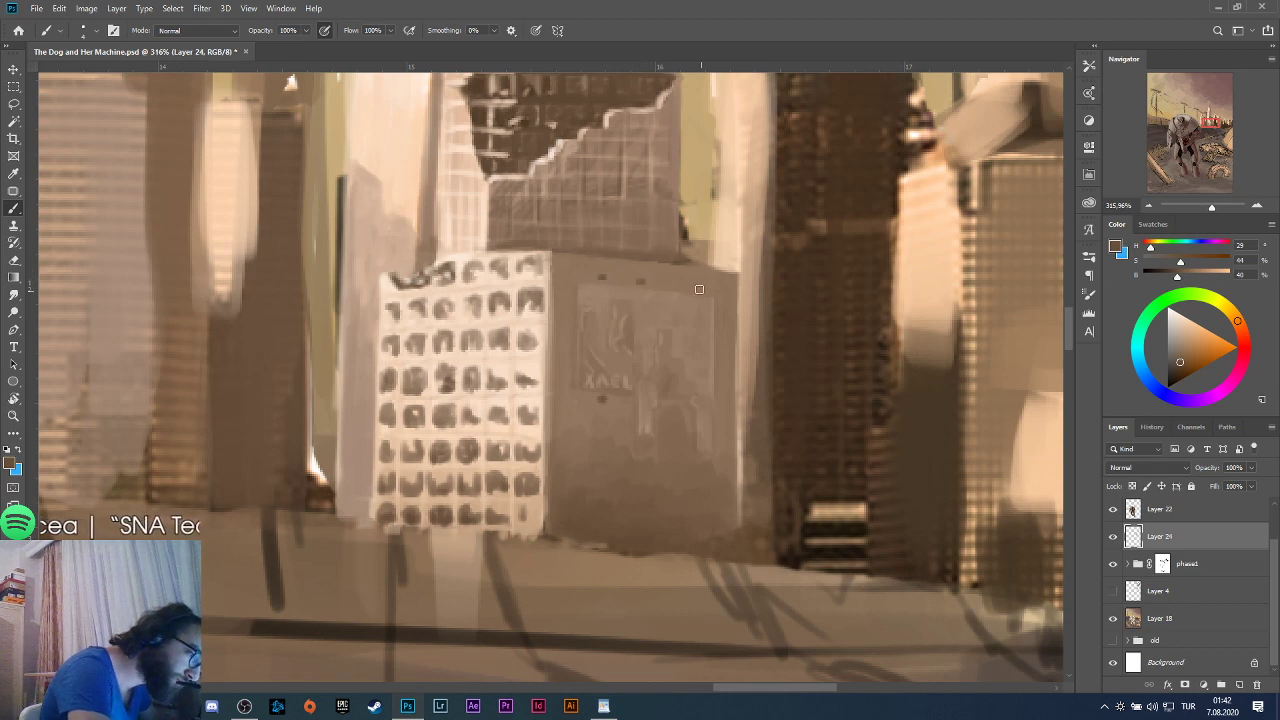
click(686, 288)
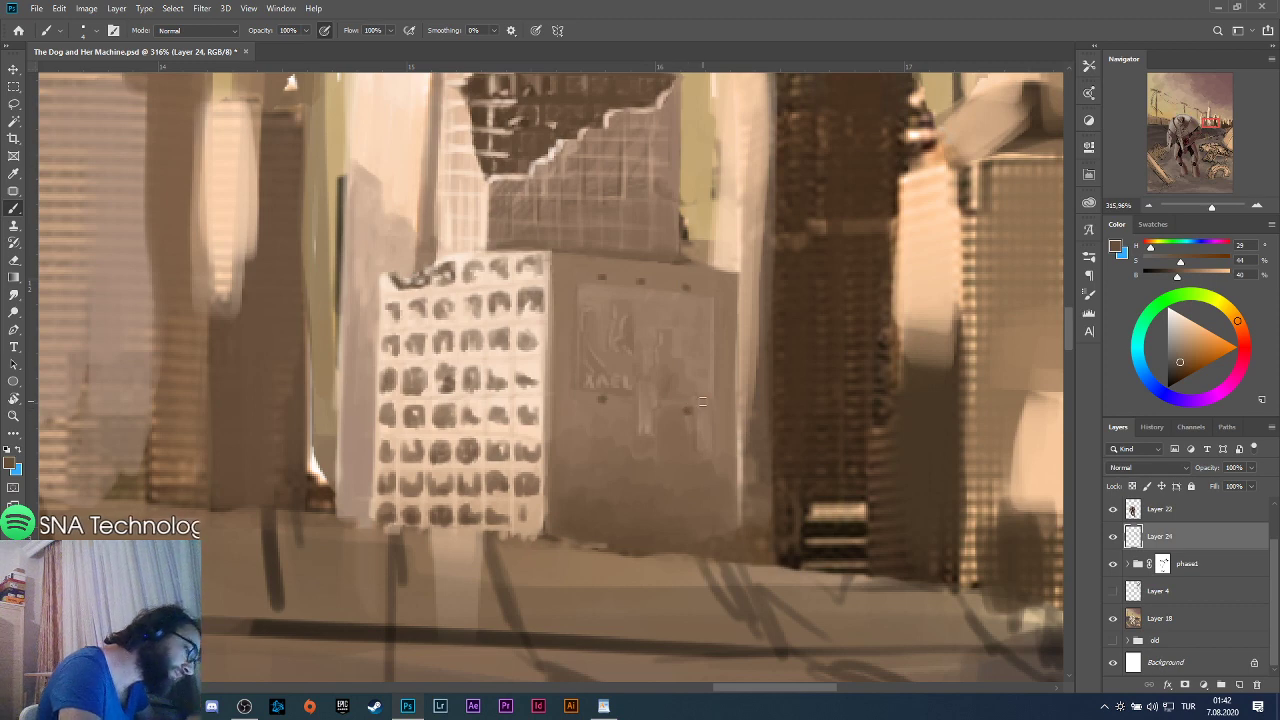
Sample a light tan and add small highlights beside the dark bolt marks around the poster.
alt+click(590, 407)
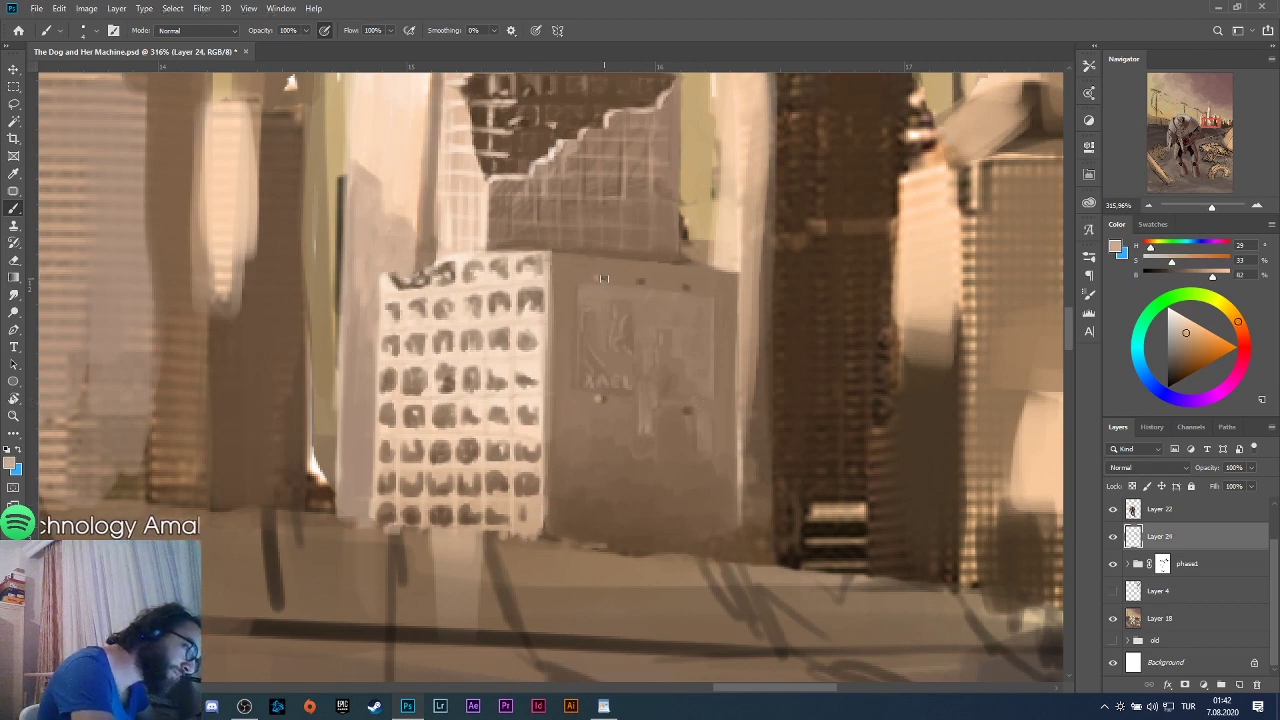
click(637, 283)
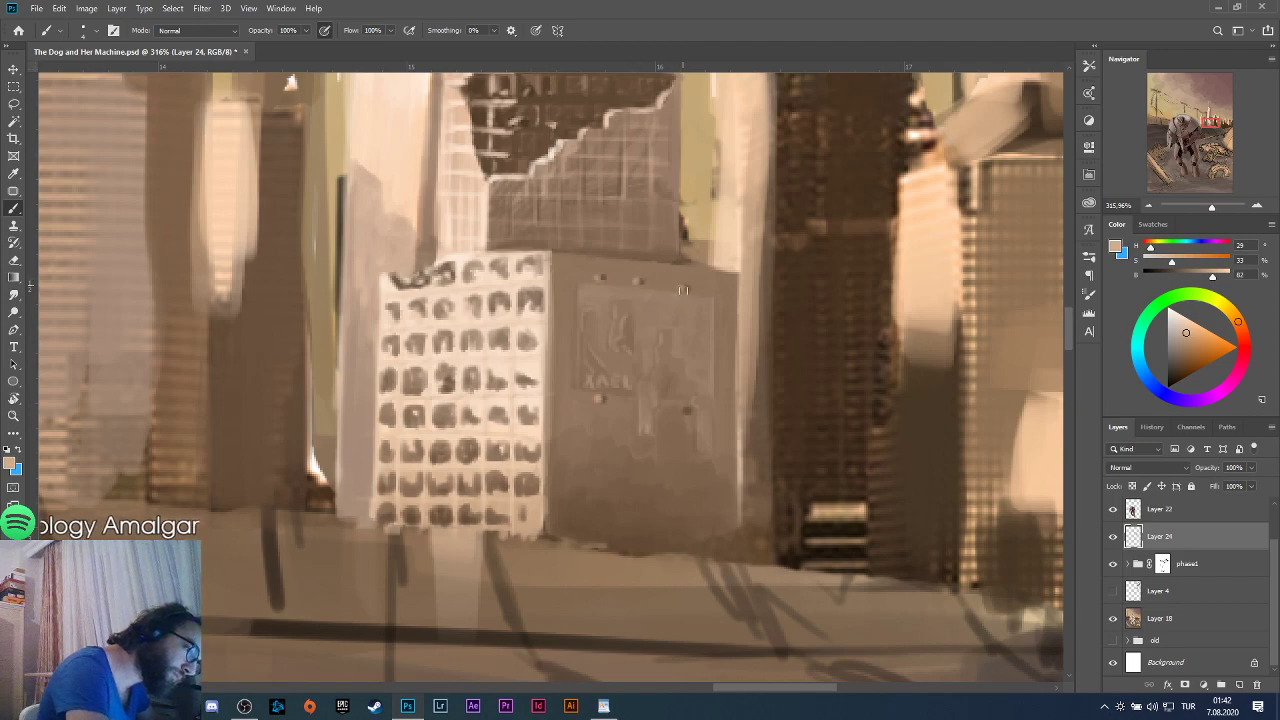
click(683, 290)
scroll(682, 410, down, 6)
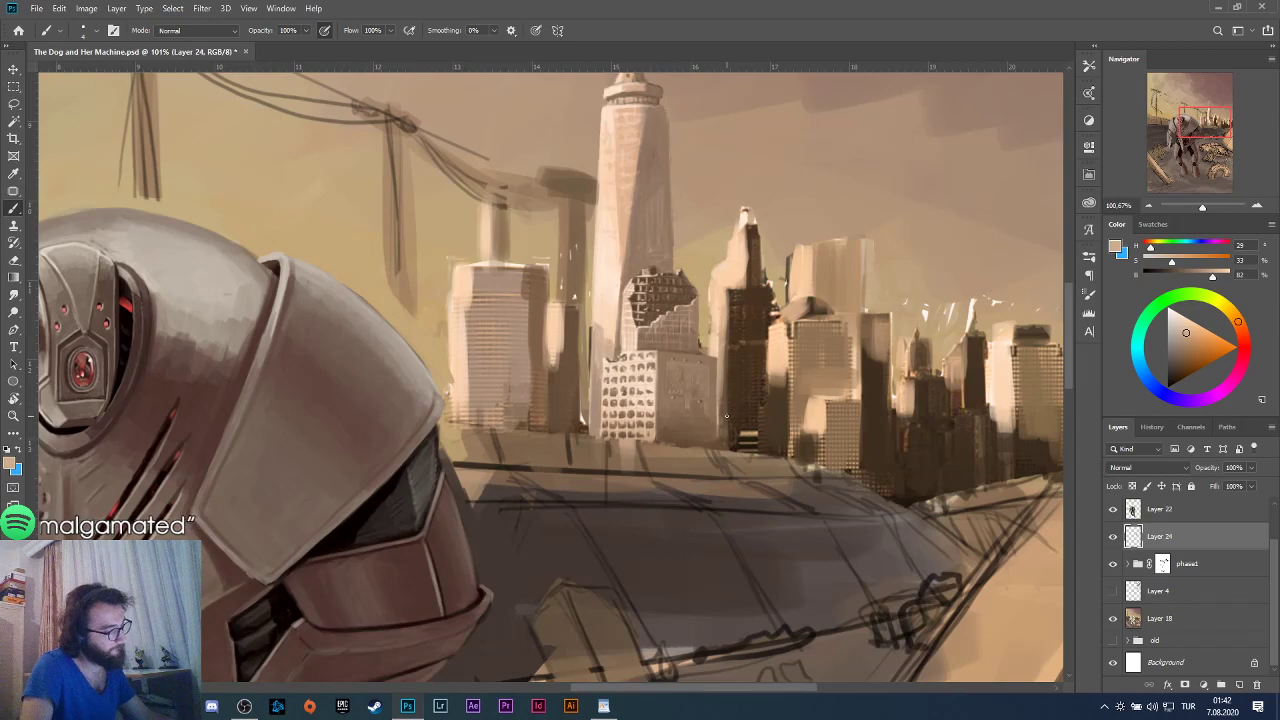
scroll(727, 416, up, 6)
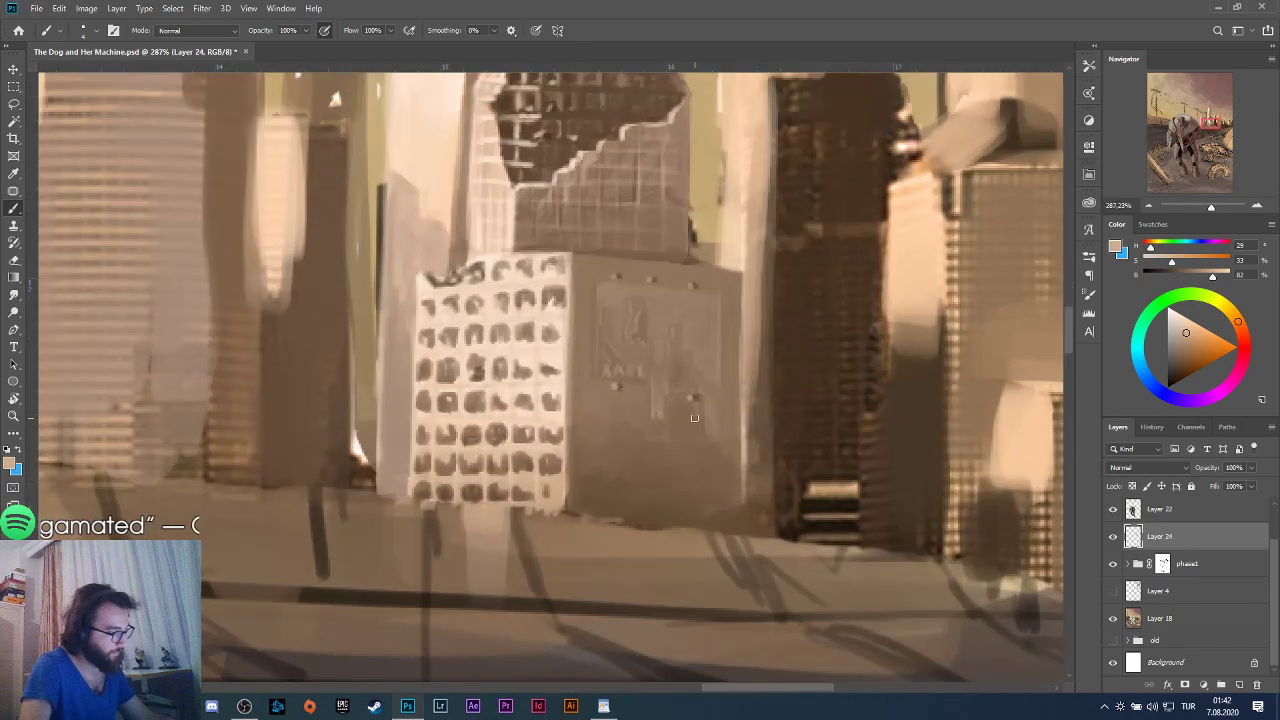
Sample the wall's dark brown and paint shadows beneath the poster's hanging torn strips.
alt+click(625, 494)
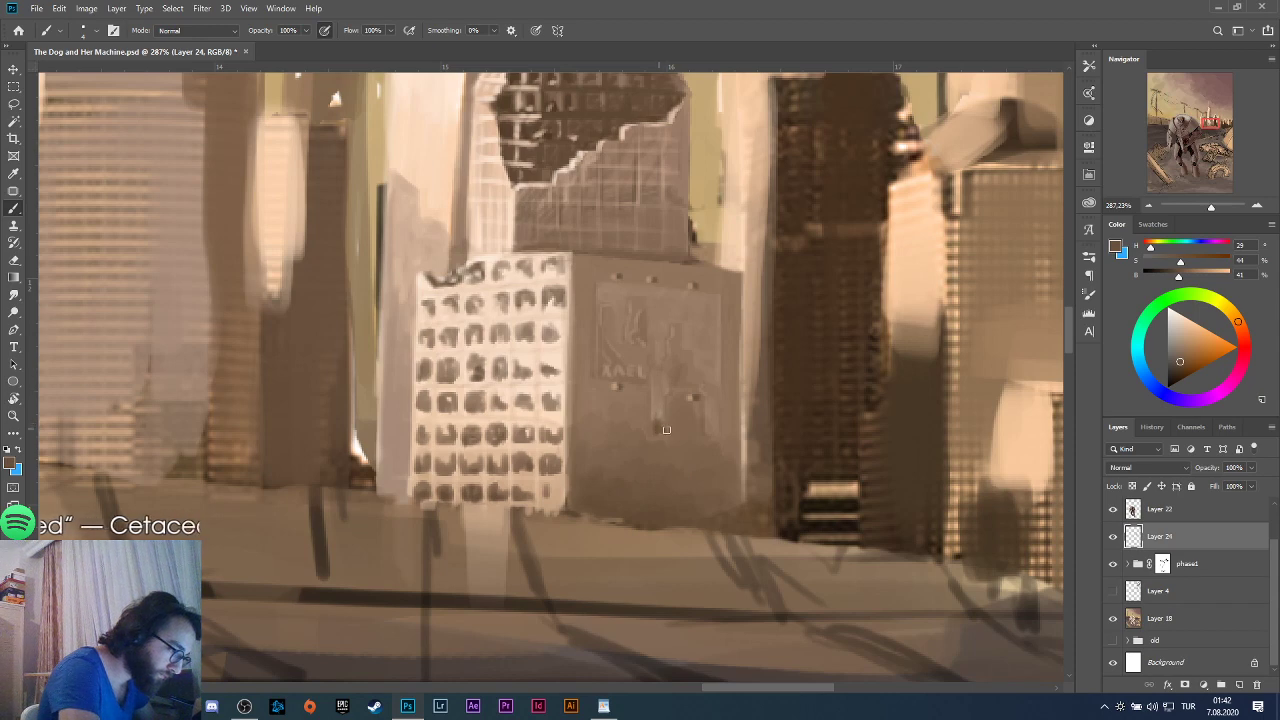
drag(668, 407, 669, 422)
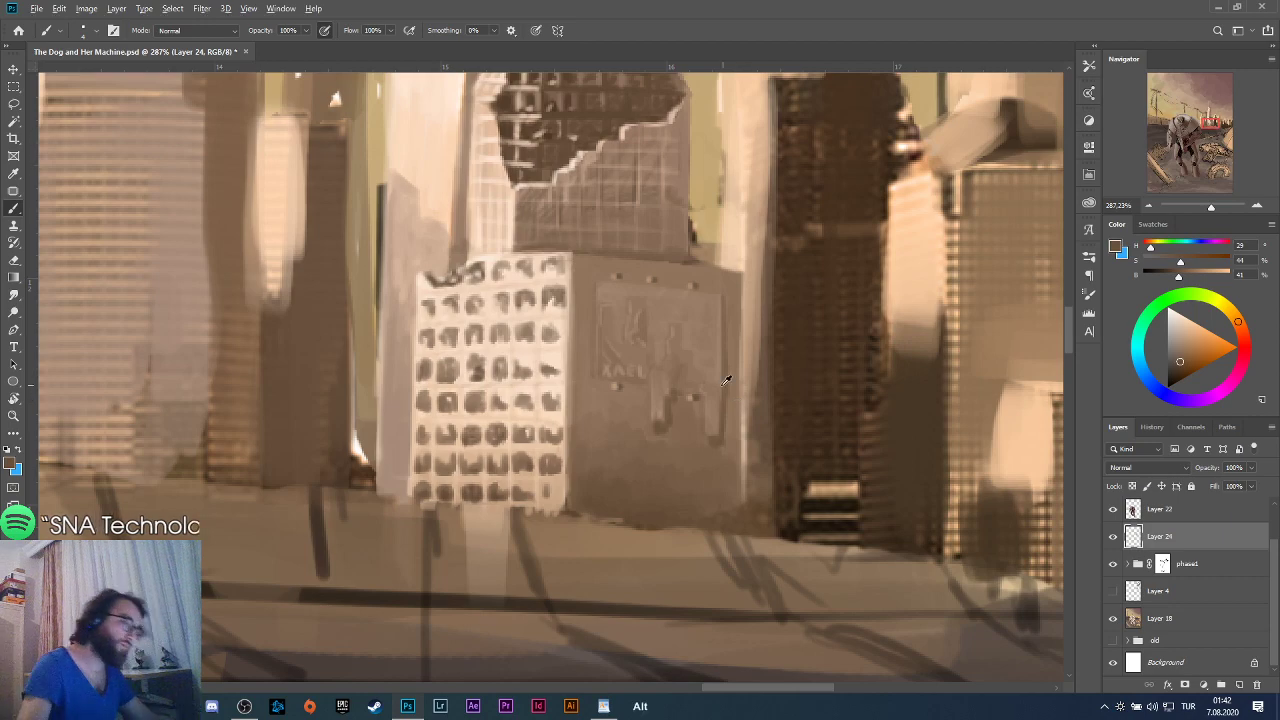
scroll(719, 438, down, 5)
scroll(713, 421, up, 6)
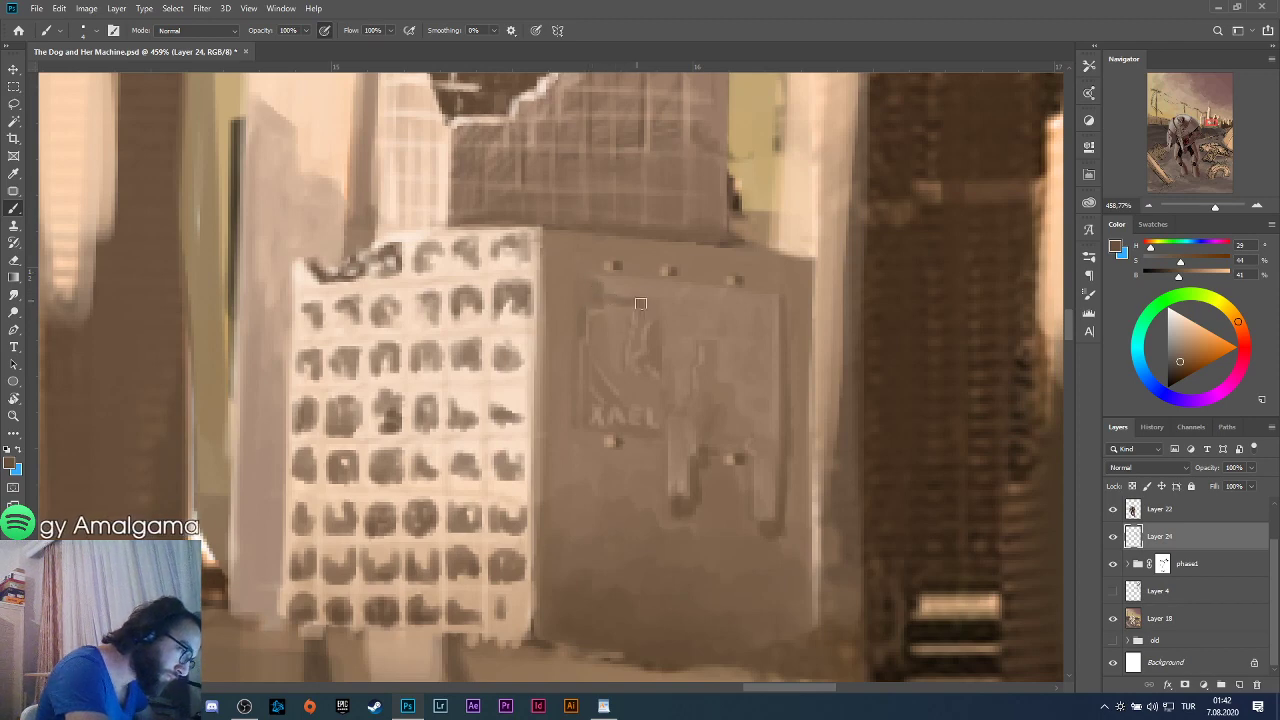
Paint darker brown over the poster's upper and middle area to shape a jagged torn-away section.
mouse_move(634, 349)
mouse_down()
mouse_move(639, 319)
mouse_move(658, 311)
mouse_move(684, 397)
mouse_move(674, 360)
mouse_move(696, 357)
mouse_move(670, 356)
mouse_move(678, 308)
mouse_move(659, 305)
mouse_move(662, 284)
mouse_move(624, 298)
mouse_move(595, 285)
mouse_move(661, 294)
mouse_move(751, 242)
mouse_move(691, 291)
mouse_move(621, 294)
mouse_move(715, 294)
mouse_move(659, 294)
mouse_move(723, 333)
mouse_move(692, 307)
mouse_move(764, 301)
mouse_move(743, 312)
mouse_move(762, 301)
mouse_move(769, 314)
mouse_move(761, 430)
mouse_move(728, 376)
mouse_move(727, 330)
mouse_move(765, 412)
mouse_up()
alt+click(647, 333)
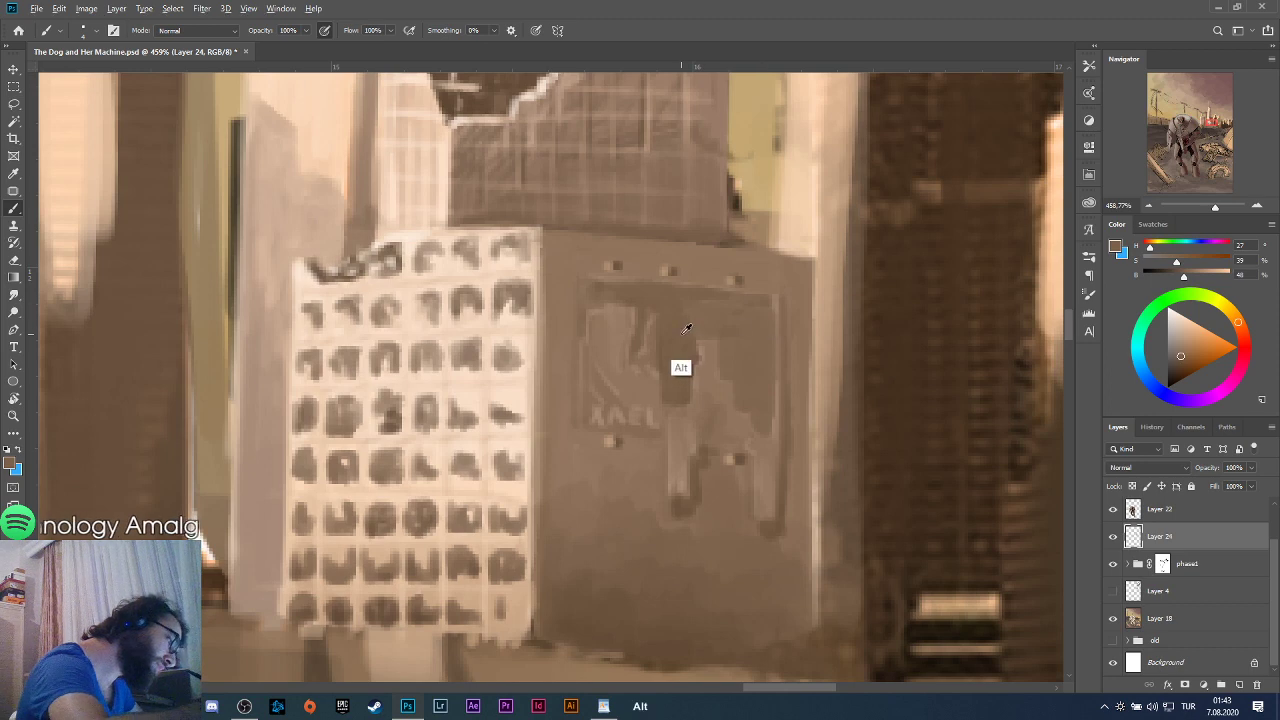
drag(682, 368, 693, 323)
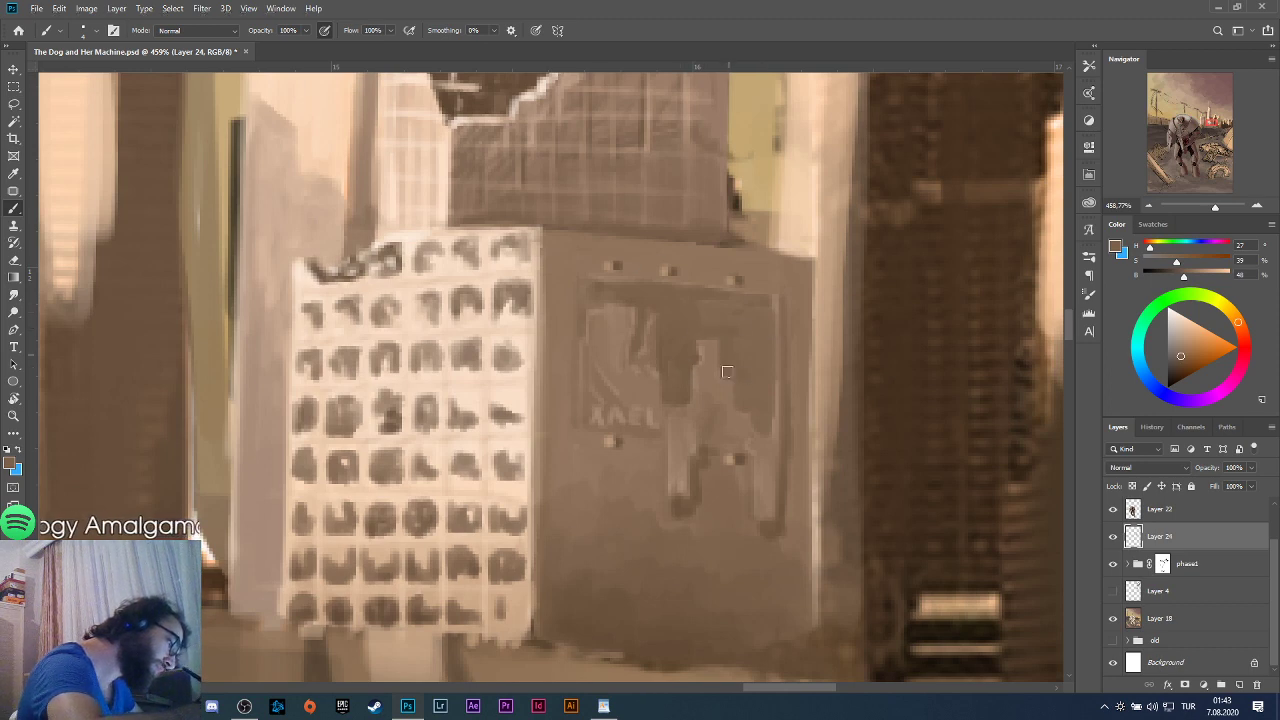
mouse_move(760, 407)
mouse_down()
mouse_move(753, 375)
mouse_move(748, 315)
mouse_move(711, 321)
mouse_up()
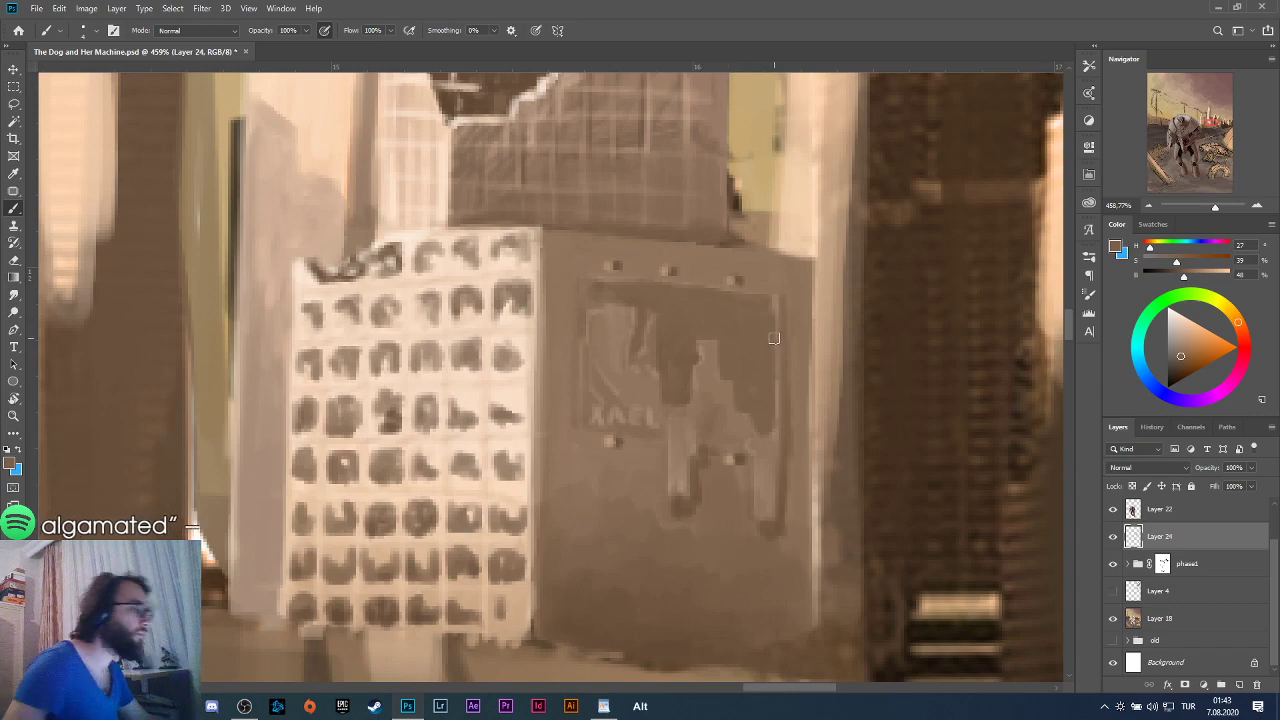
scroll(773, 338, down, 10)
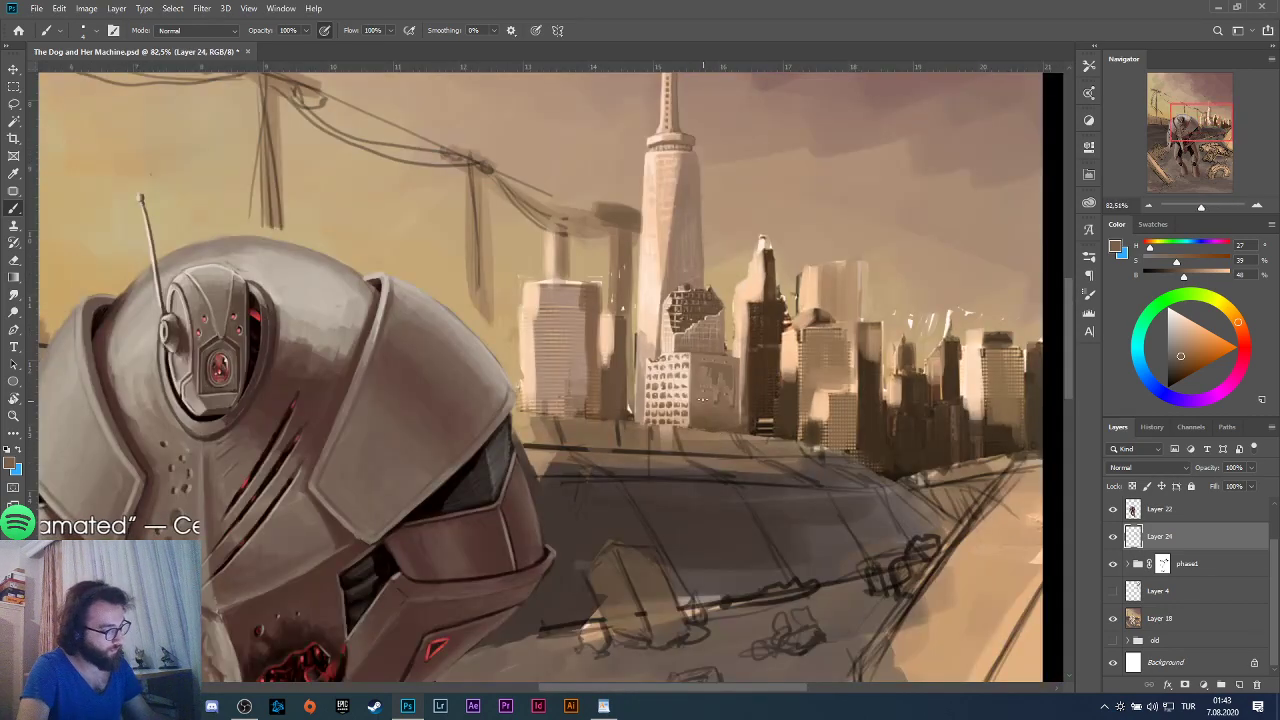
scroll(703, 398, up, 6)
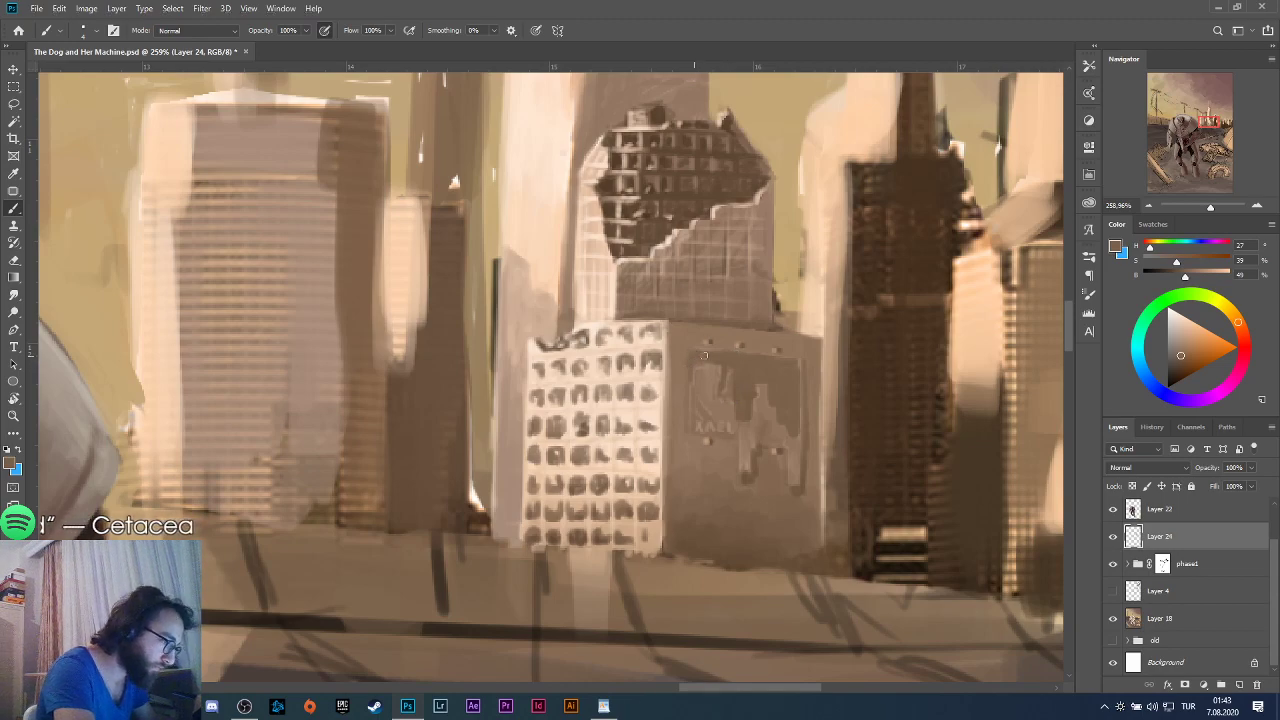
Sample the pale cream of the lit facade and highlight the middle hanging strip and the XAEL piece's upper edge.
alt+click(685, 342)
scroll(670, 445, down, 10)
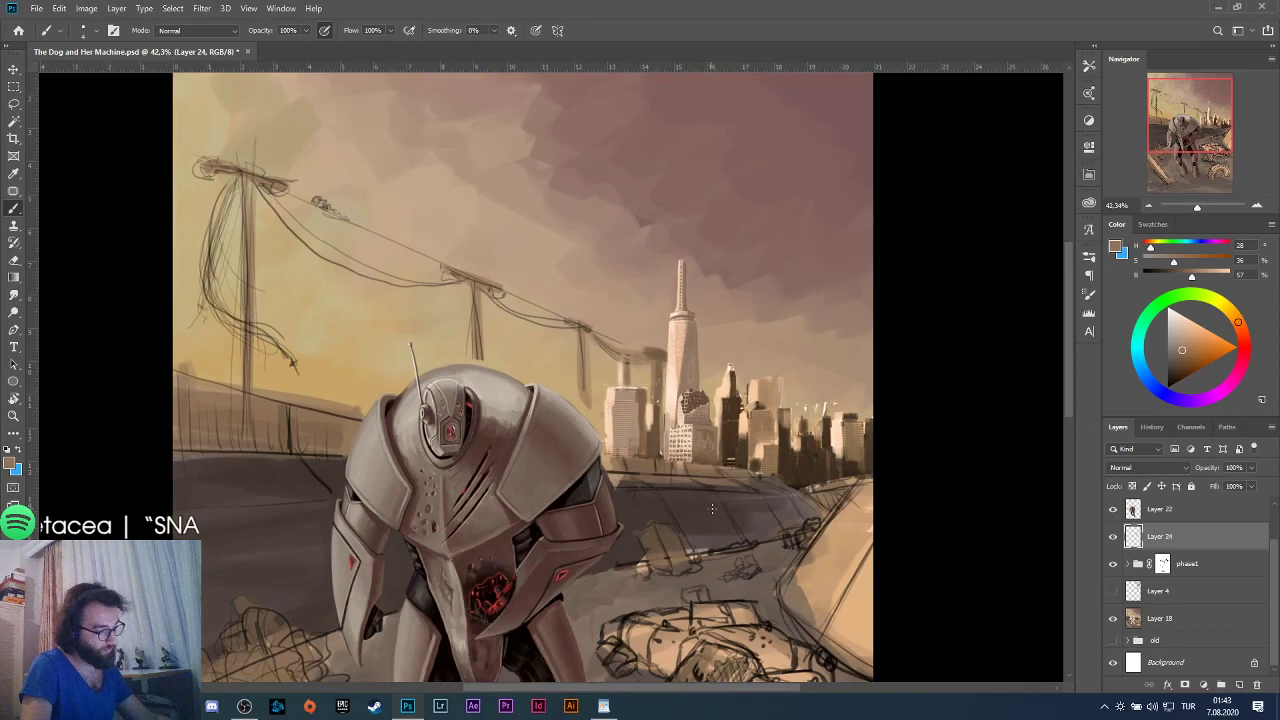
scroll(718, 467, up, 11)
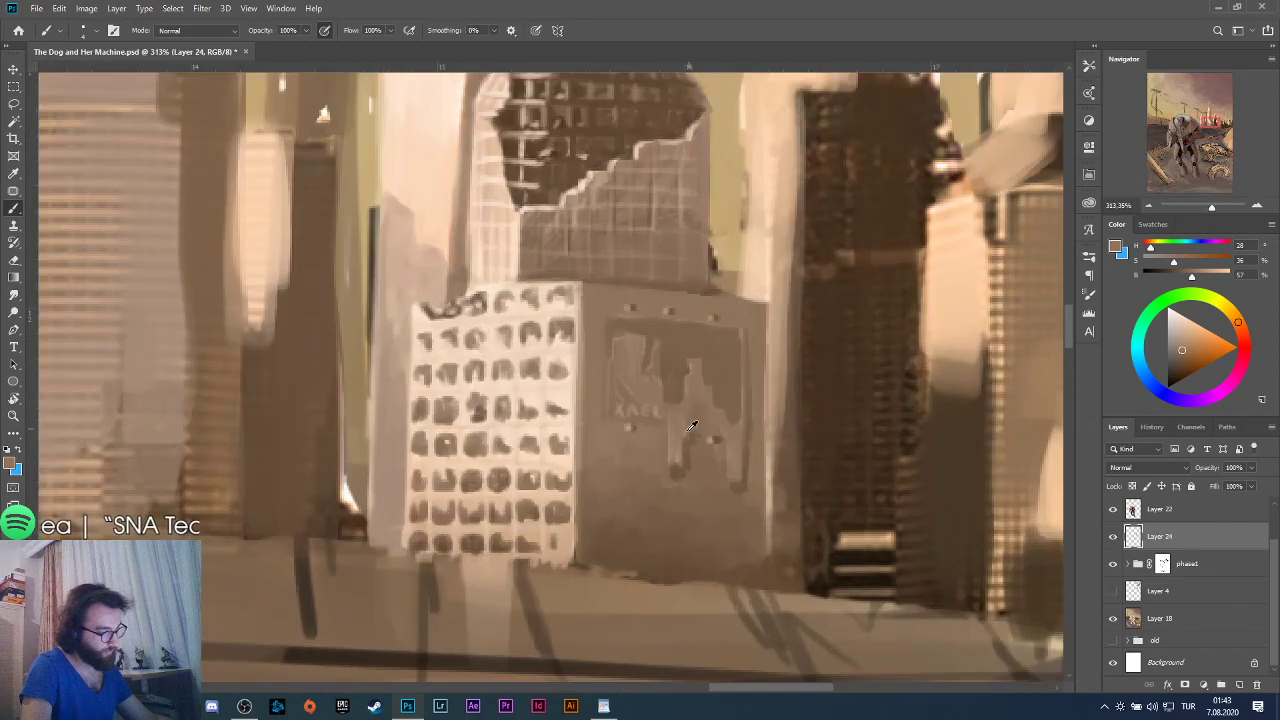
alt+click(564, 424)
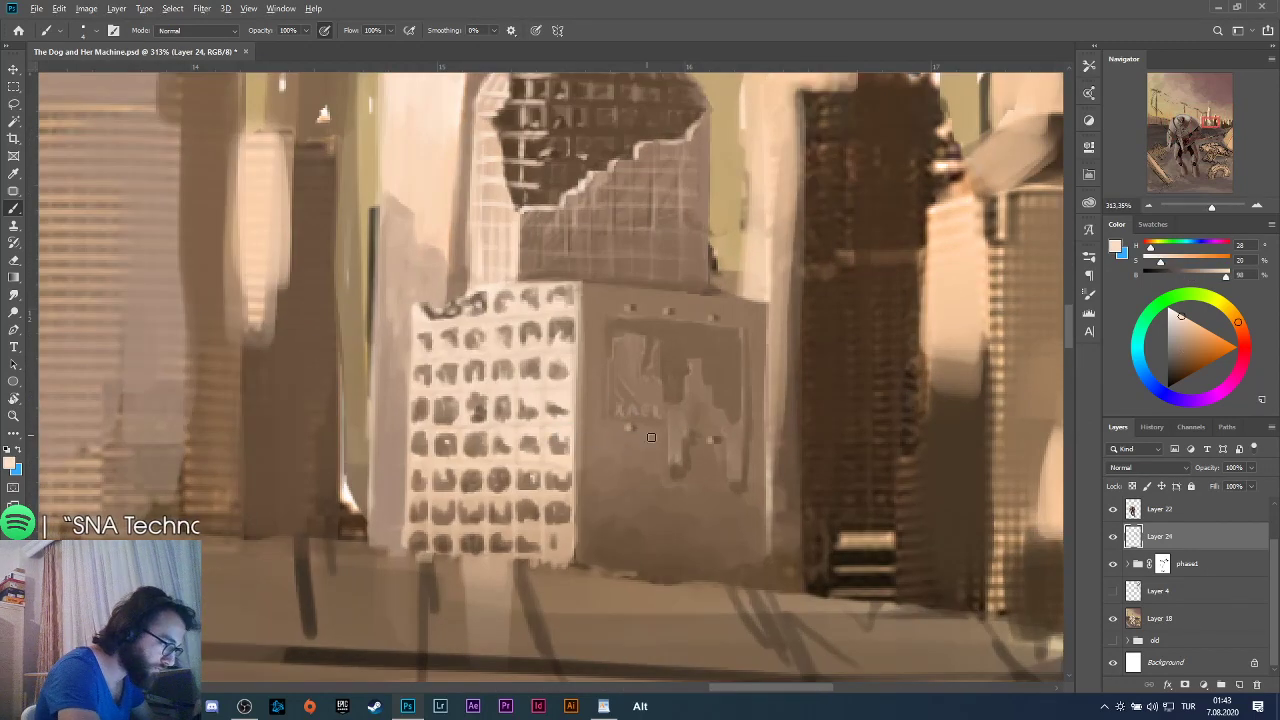
drag(674, 456, 678, 423)
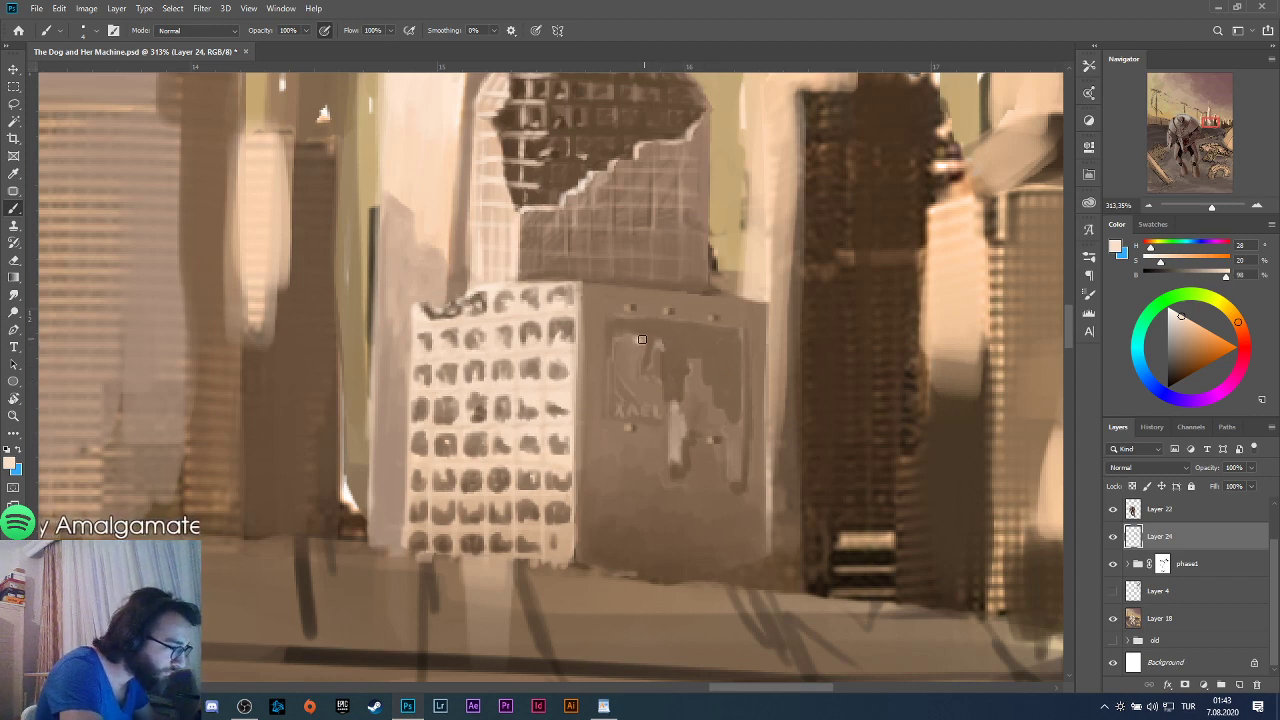
drag(624, 340, 605, 341)
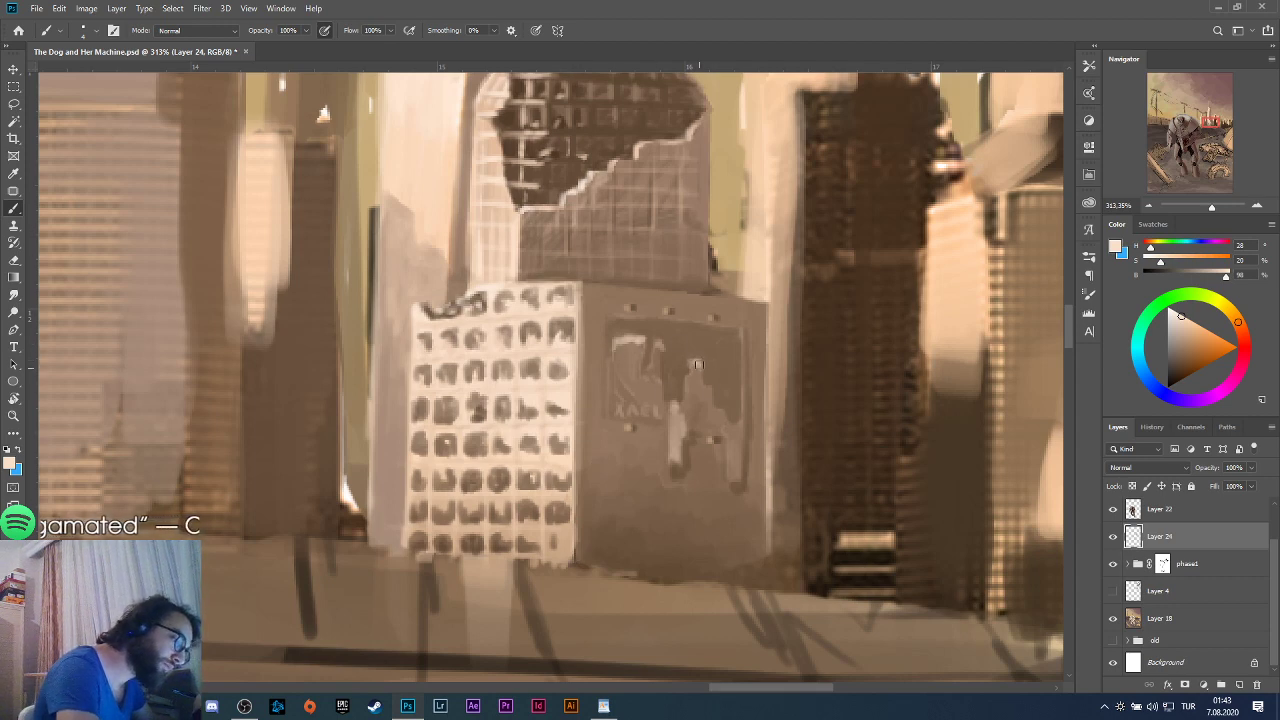
Sample a mid tan from the poster and paint highlights along its torn right side and the outer hanging strip.
alt+click(700, 380)
alt+click(675, 456)
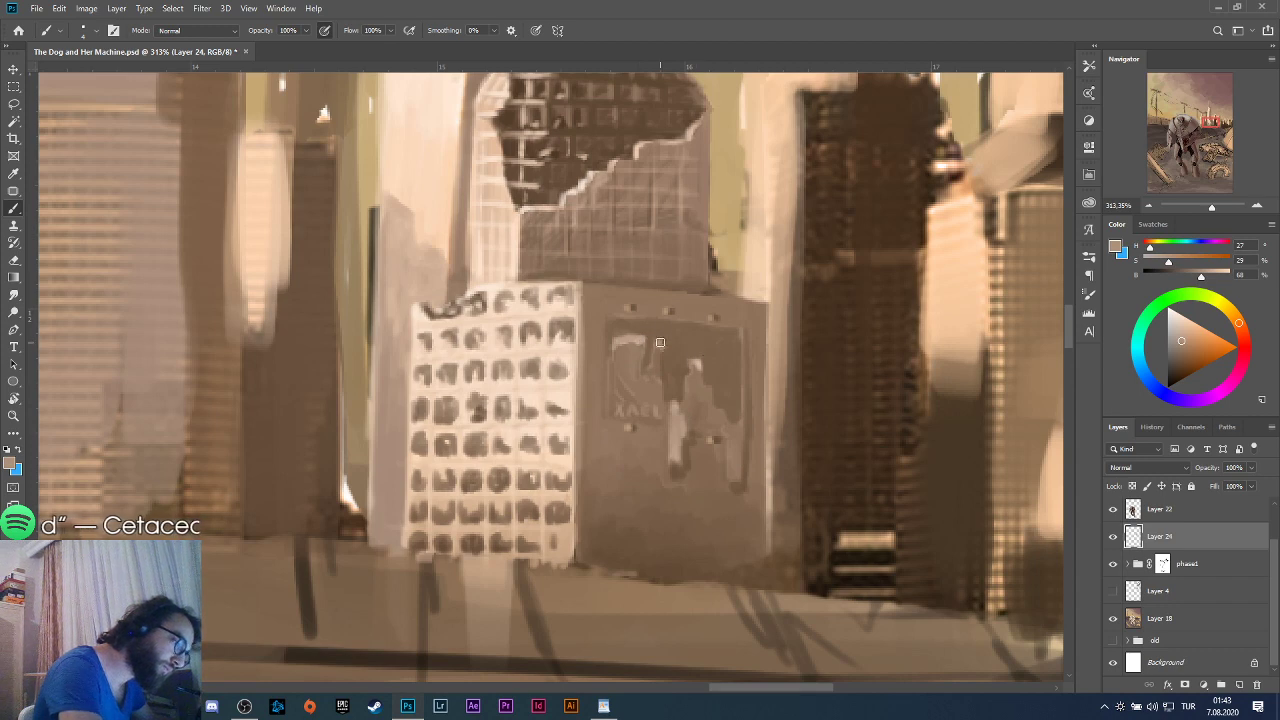
drag(700, 365, 712, 388)
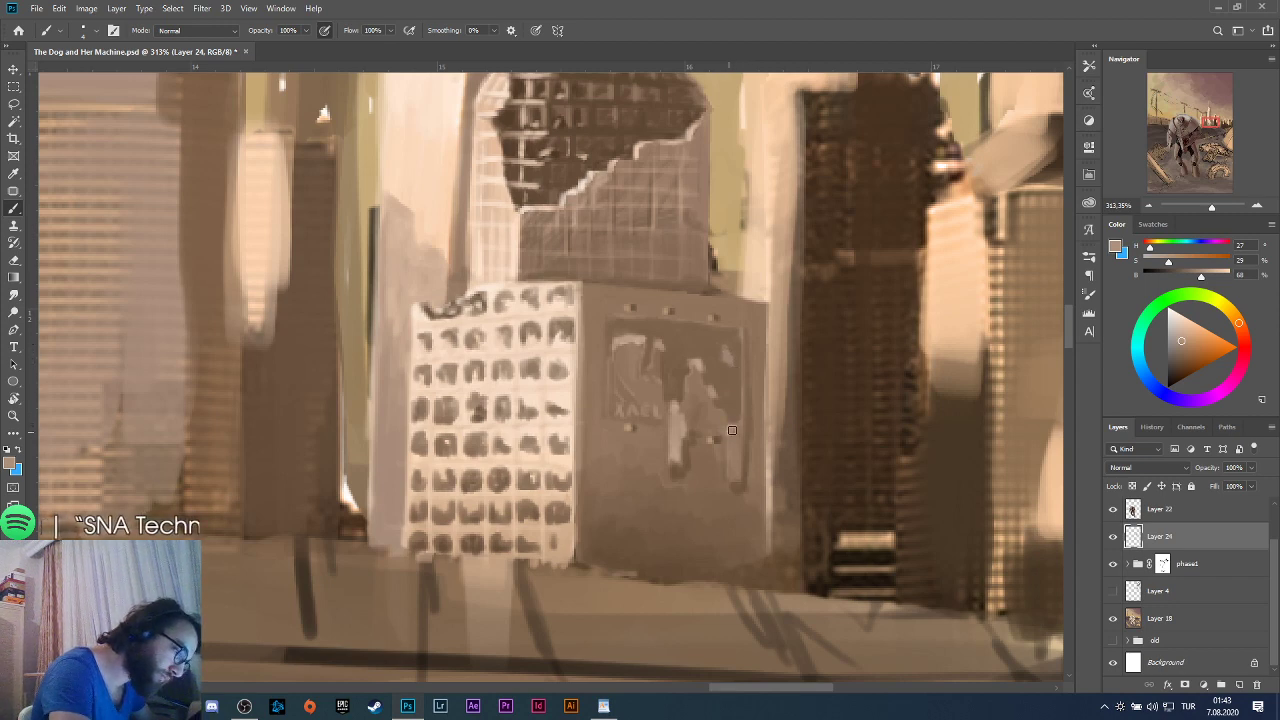
drag(732, 430, 732, 480)
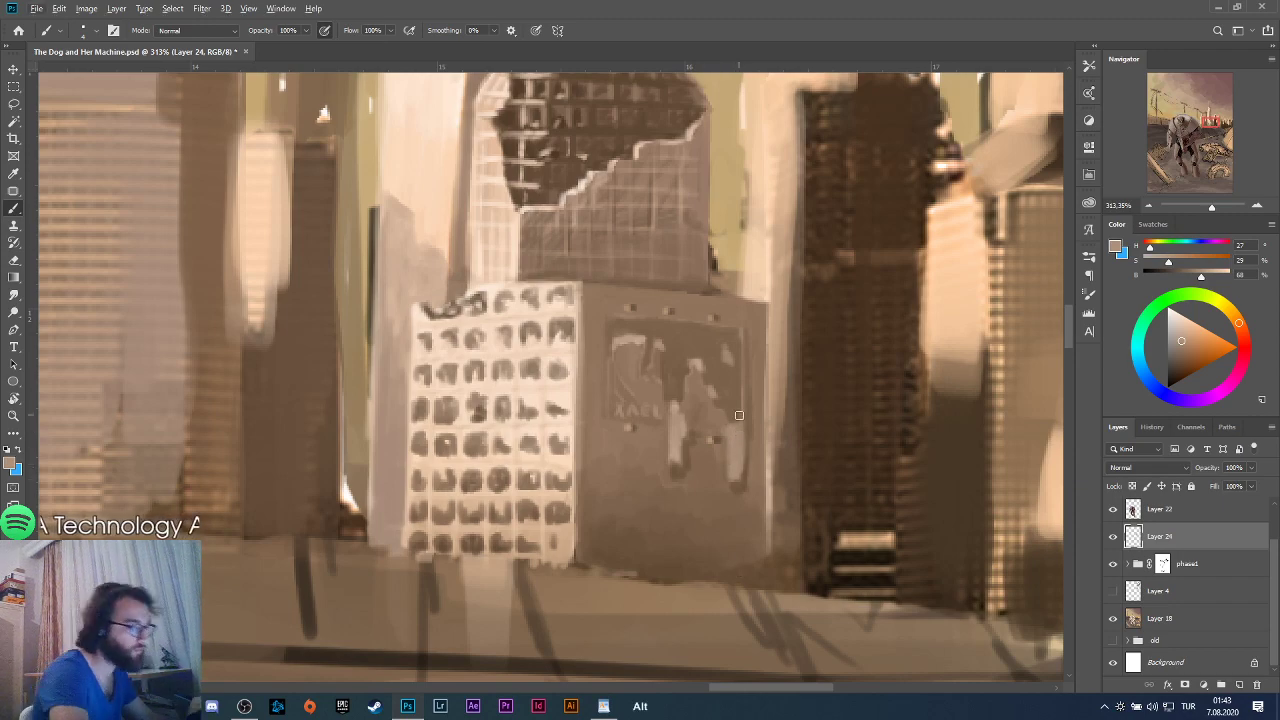
drag(741, 432, 739, 369)
key(ctrl+0)
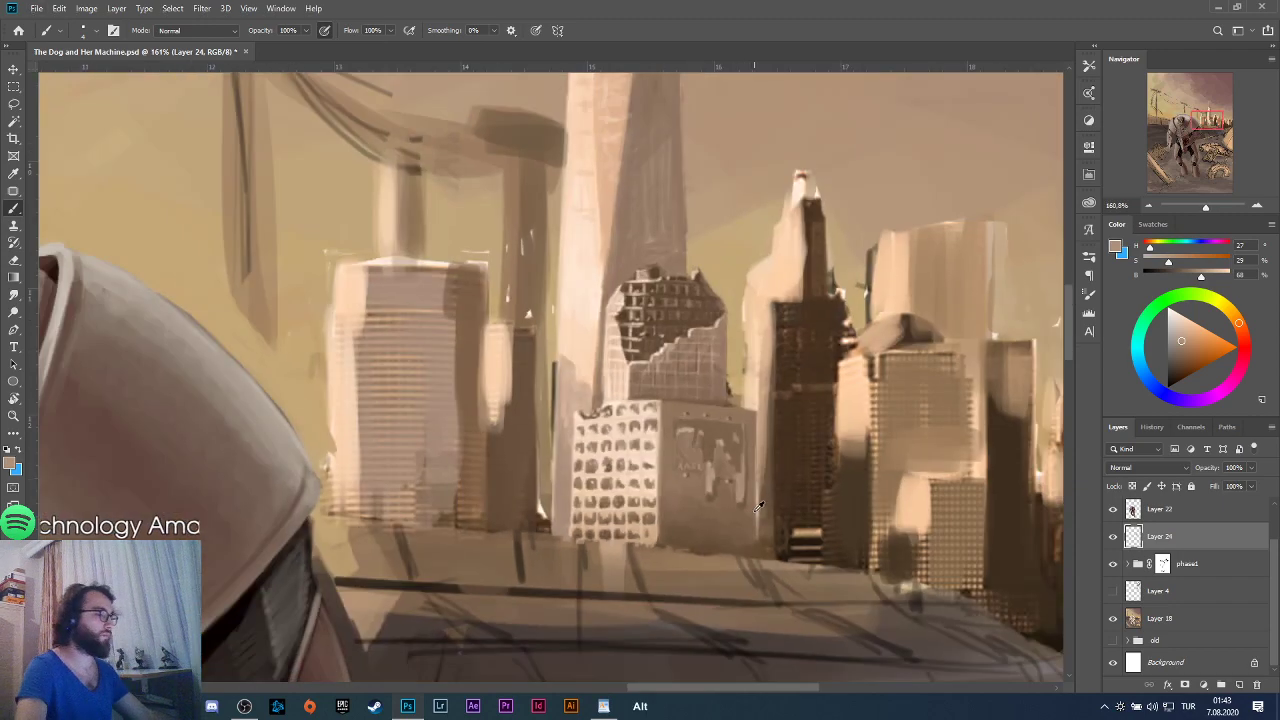
scroll(760, 545, down, 2)
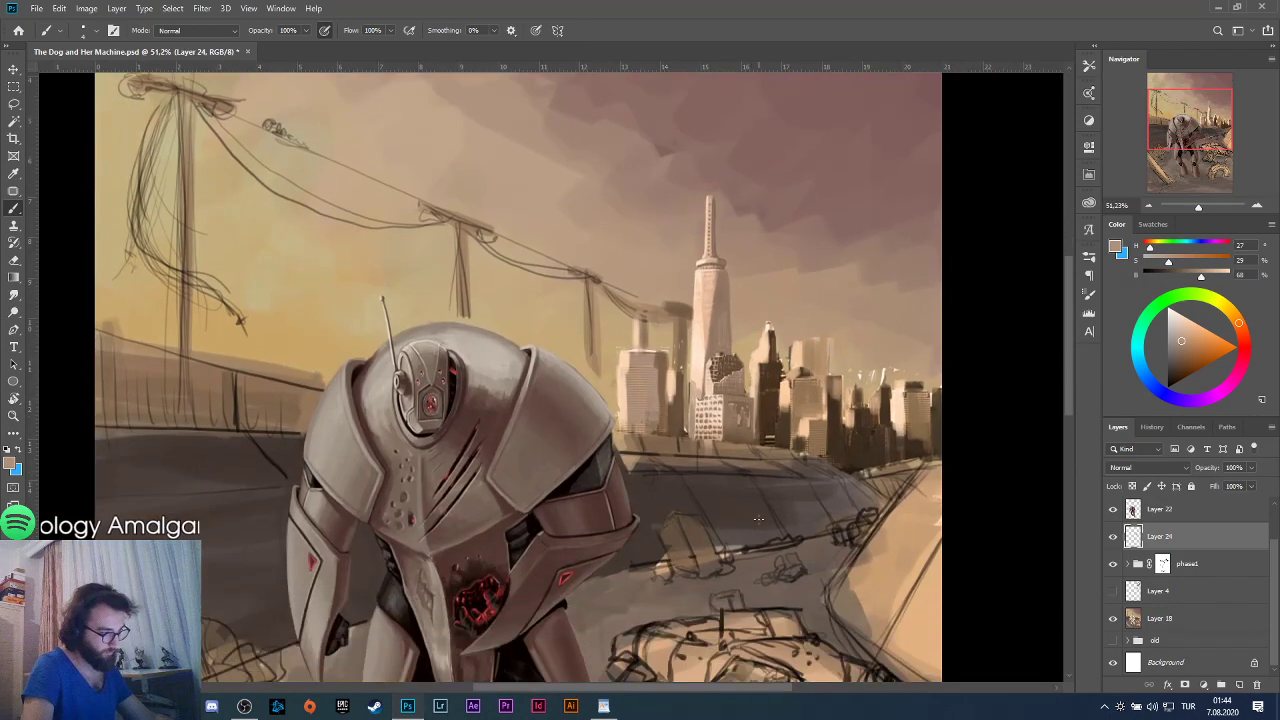
key(alt)
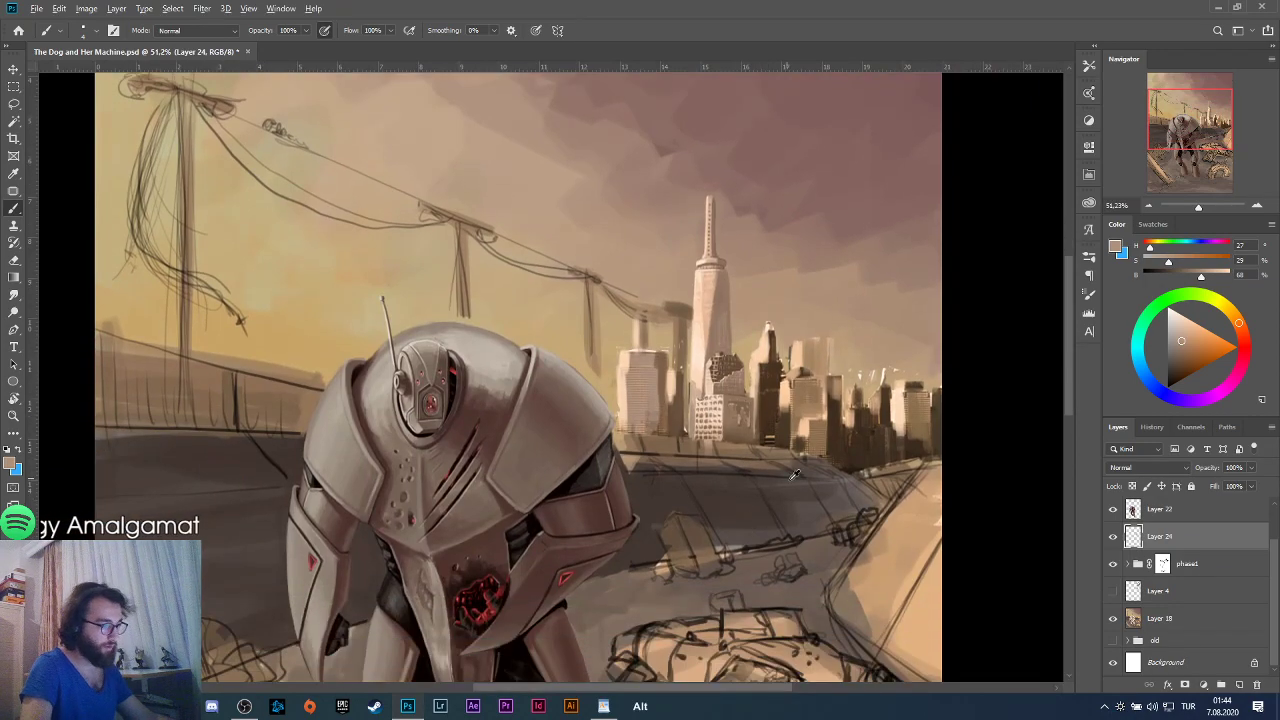
Undo the last brush stroke on the torn wall poster.
scroll(742, 409, up, 9)
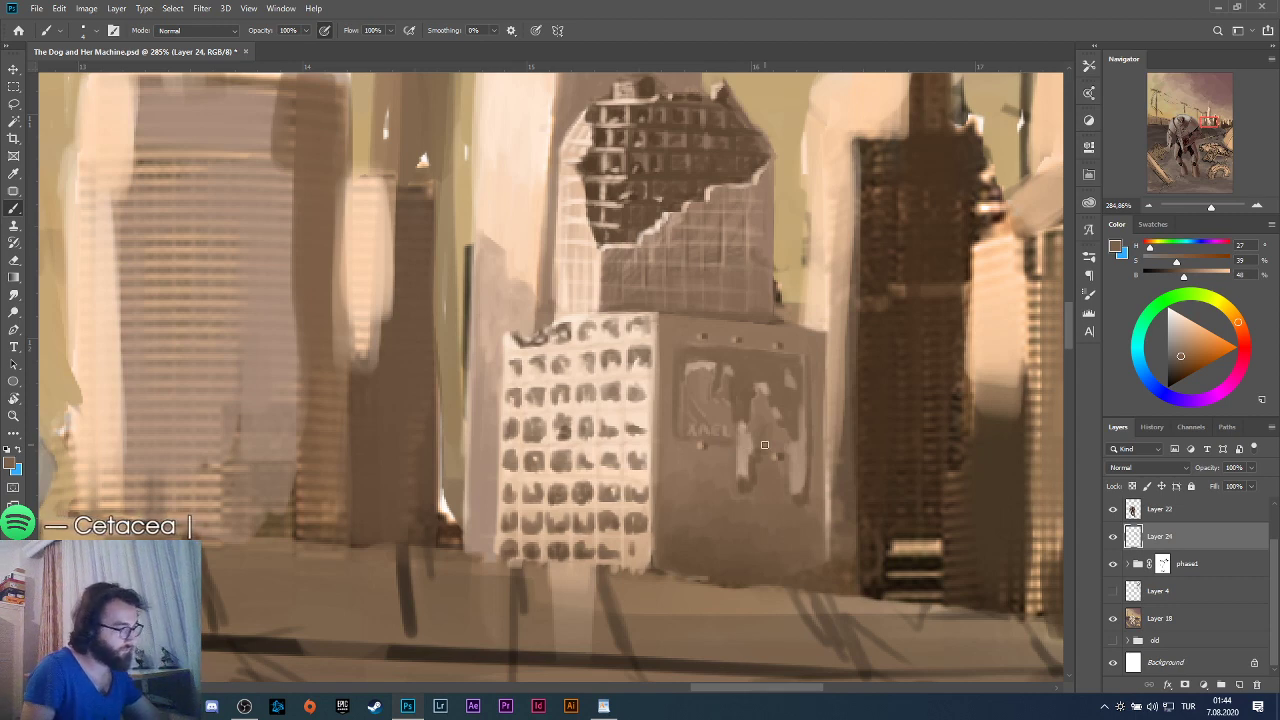
key(ctrl+z)
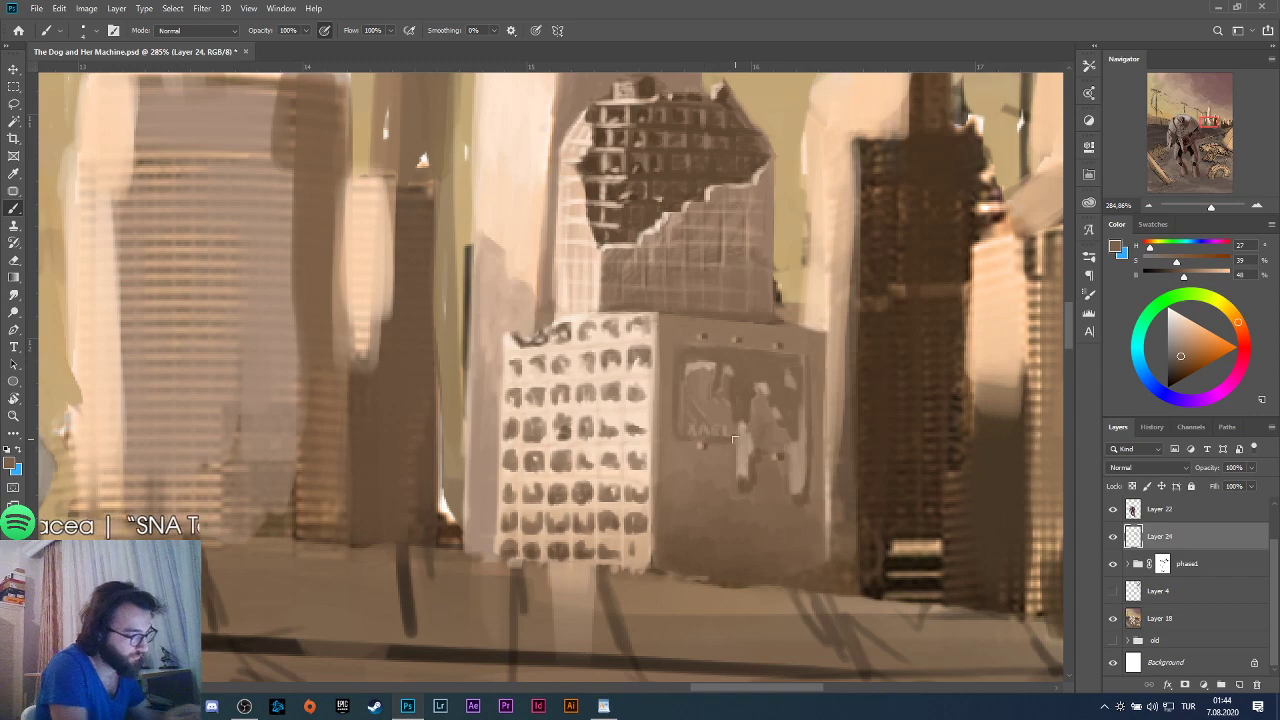
Hide and show Layer 24 to compare the detailed skyline with the earlier version, and save the document.
scroll(764, 484, down, 6)
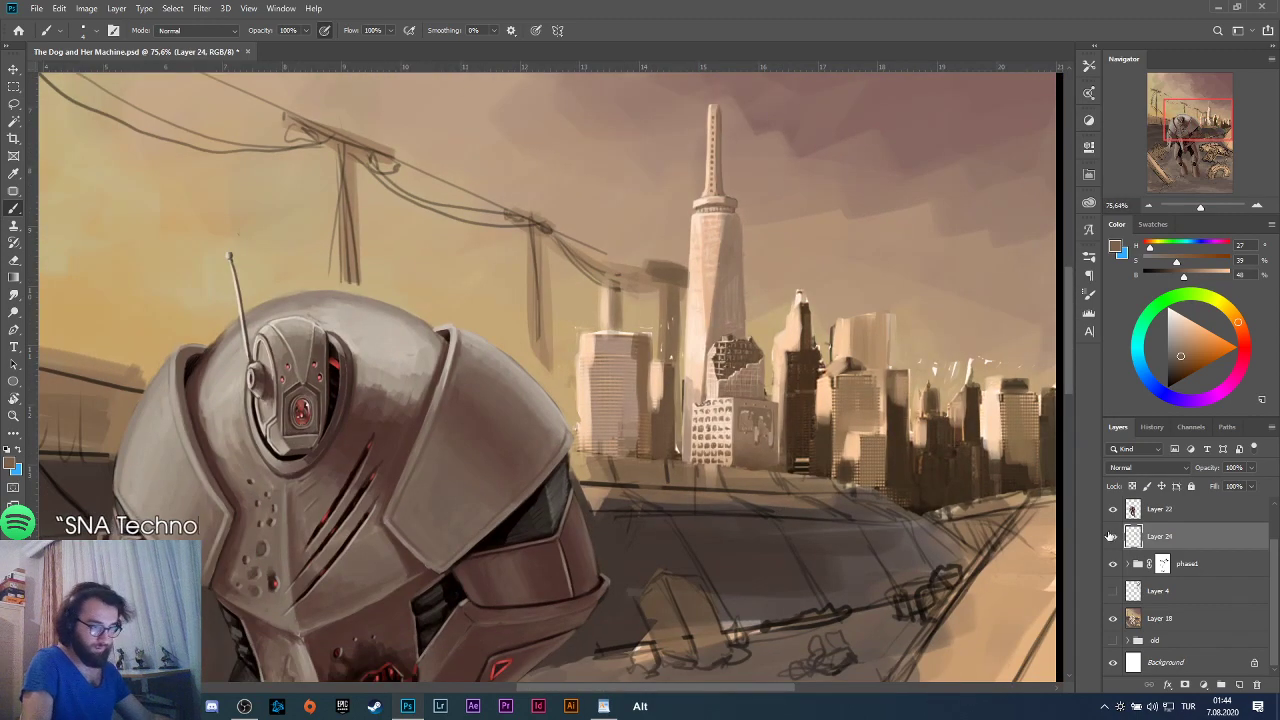
click(1112, 537)
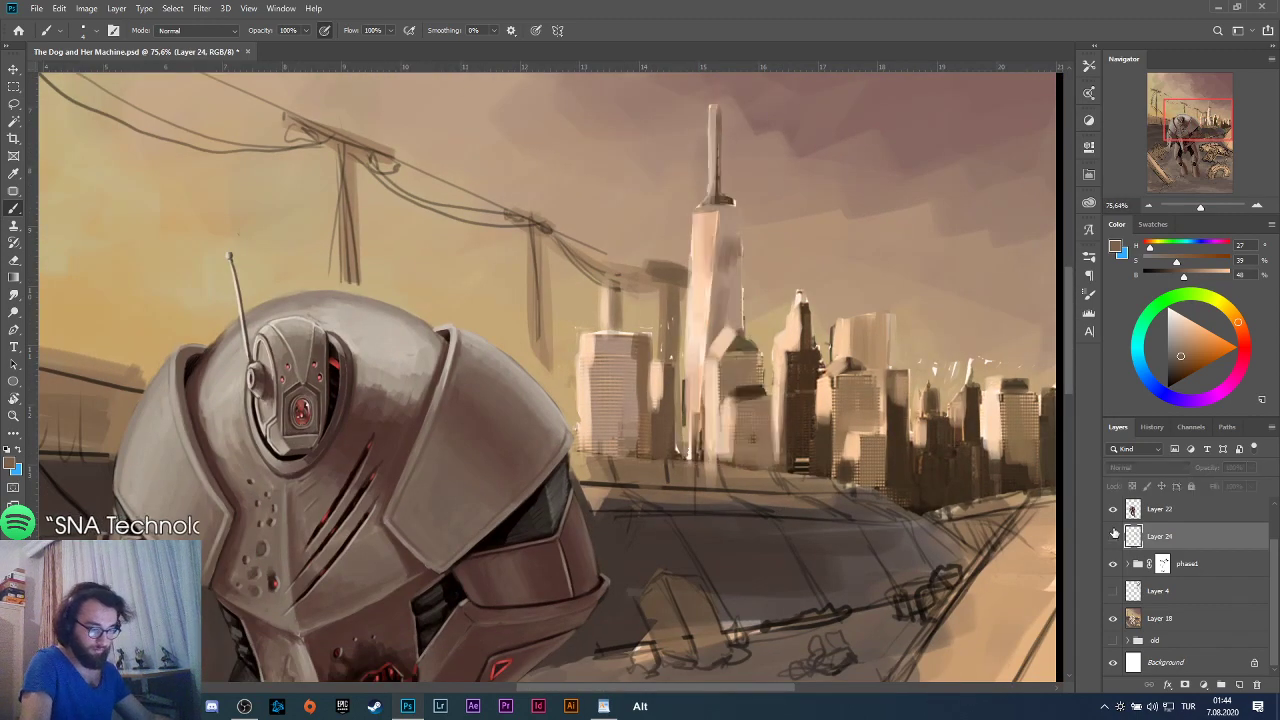
click(1112, 538)
click(1112, 540)
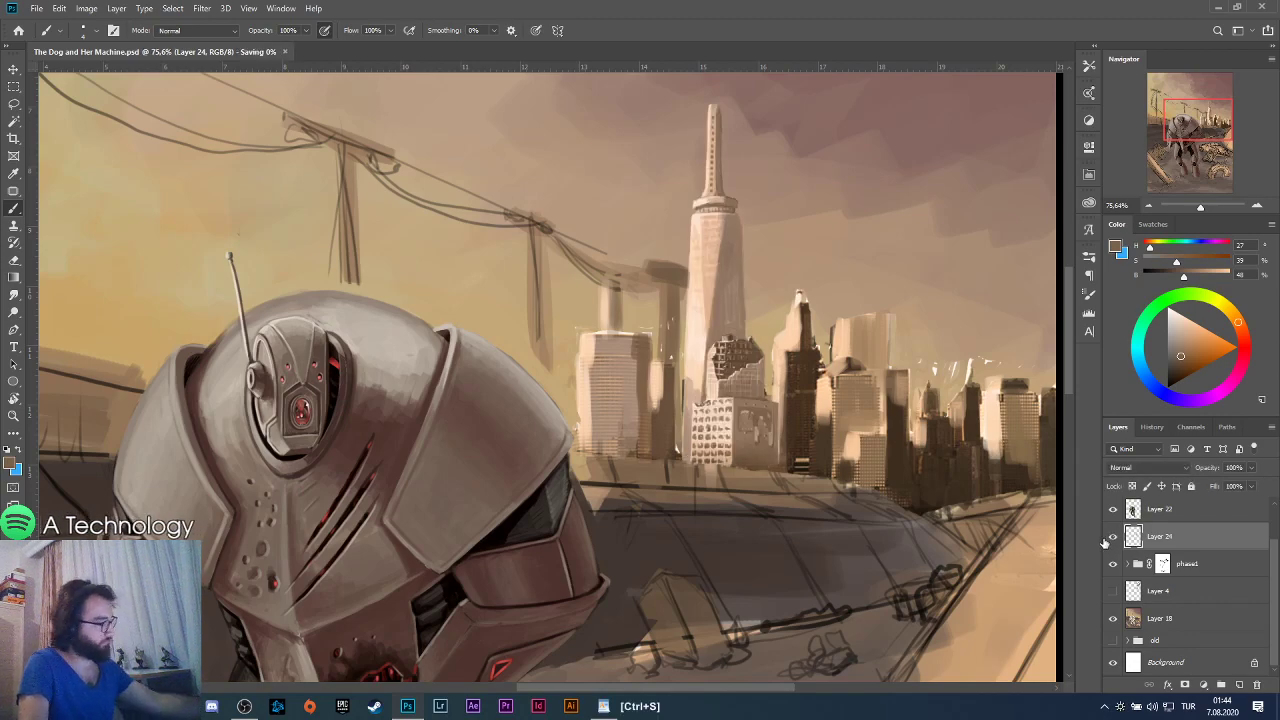
scroll(773, 460, down, 2)
scroll(773, 460, down, 2)
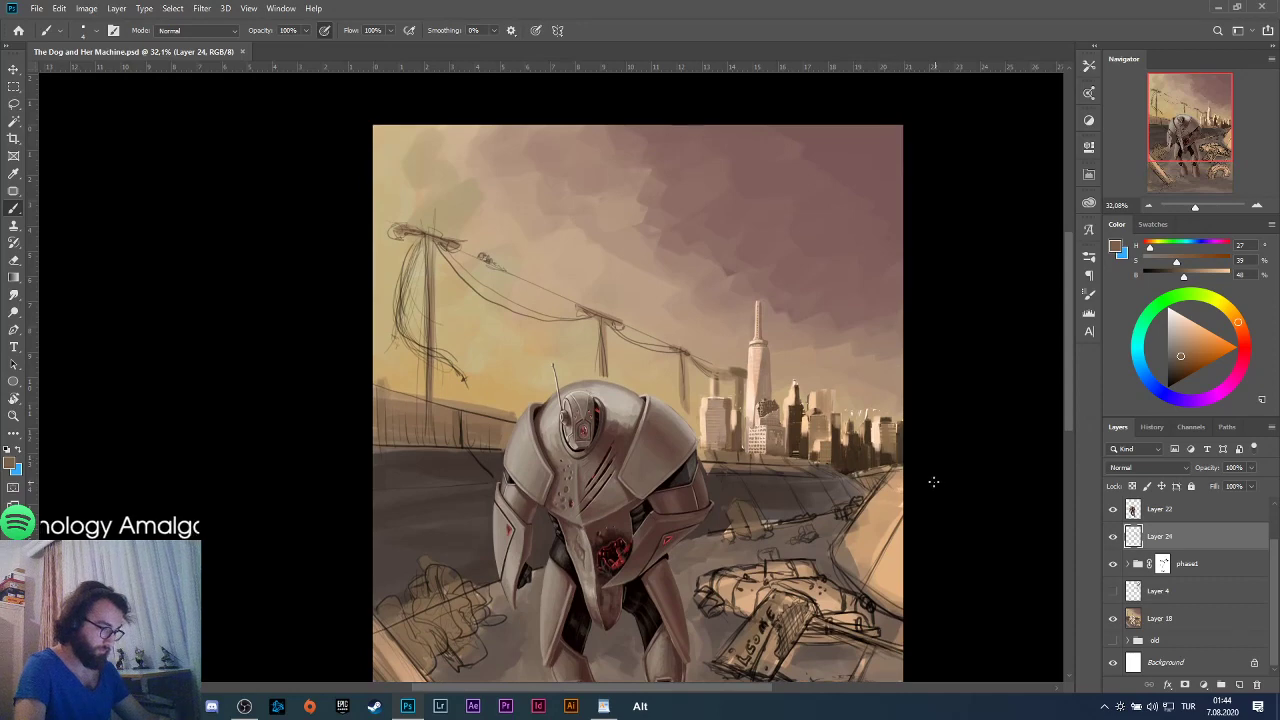
scroll(929, 465, up, 3)
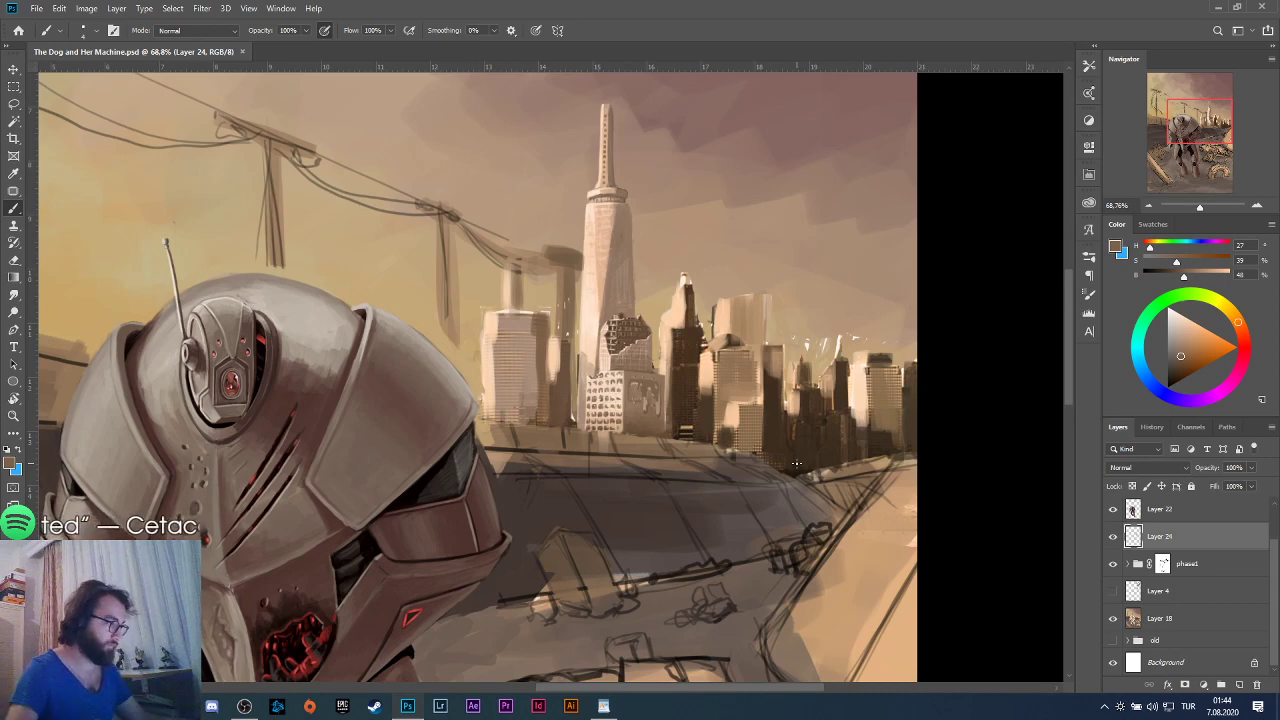
scroll(352, 521, down, 3)
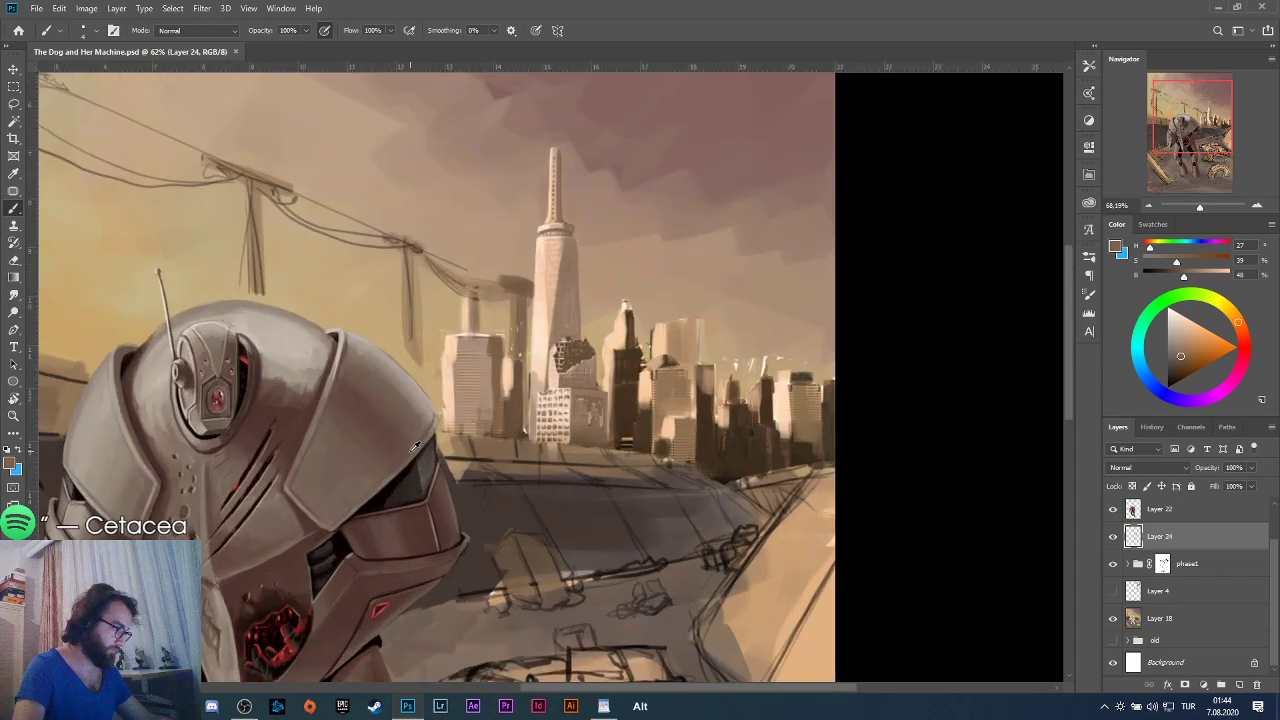
scroll(377, 424, up, 2)
scroll(288, 413, up, 1)
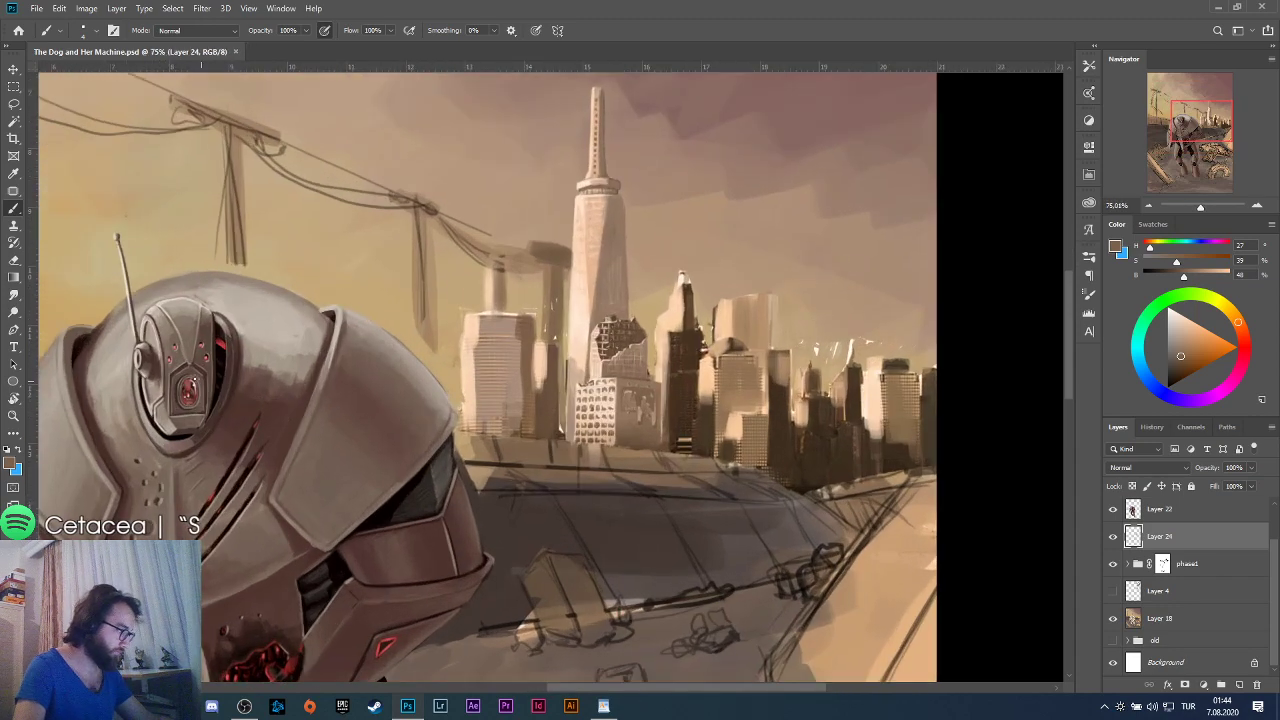
Sample the red from the robot's face and create a new layer above Layer 24.
key(alt)
alt+click(190, 390)
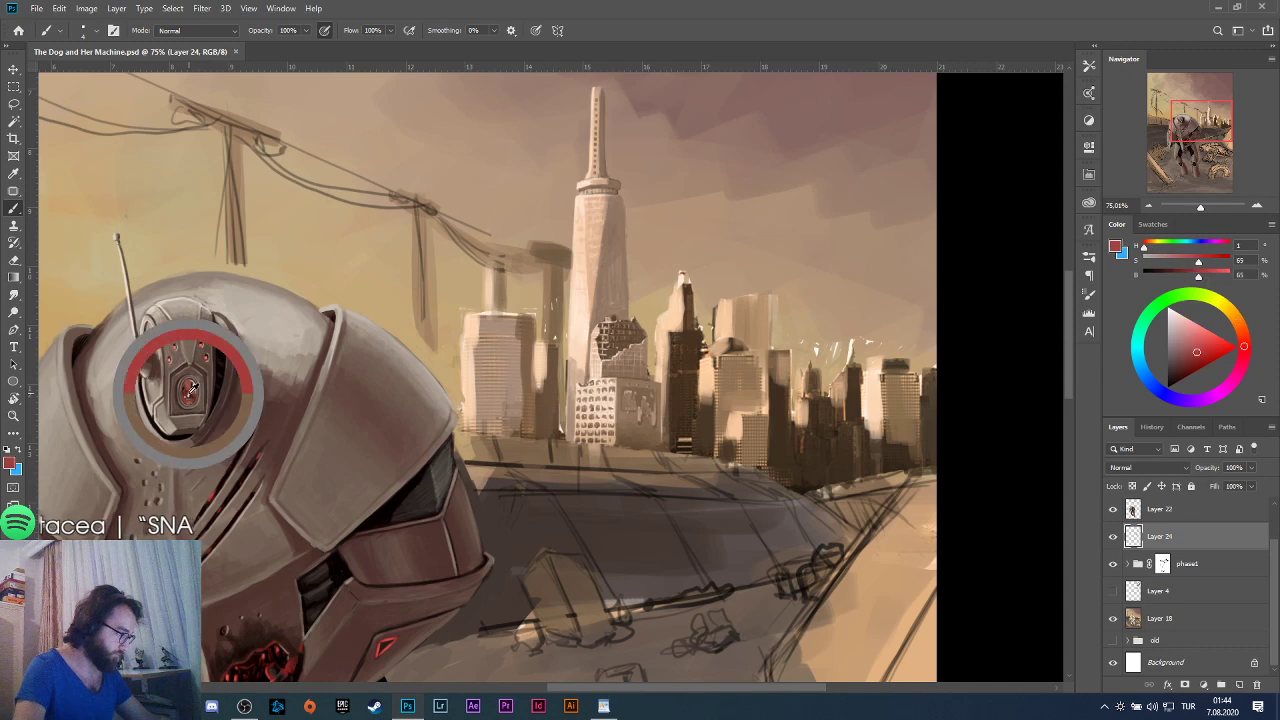
click(1240, 685)
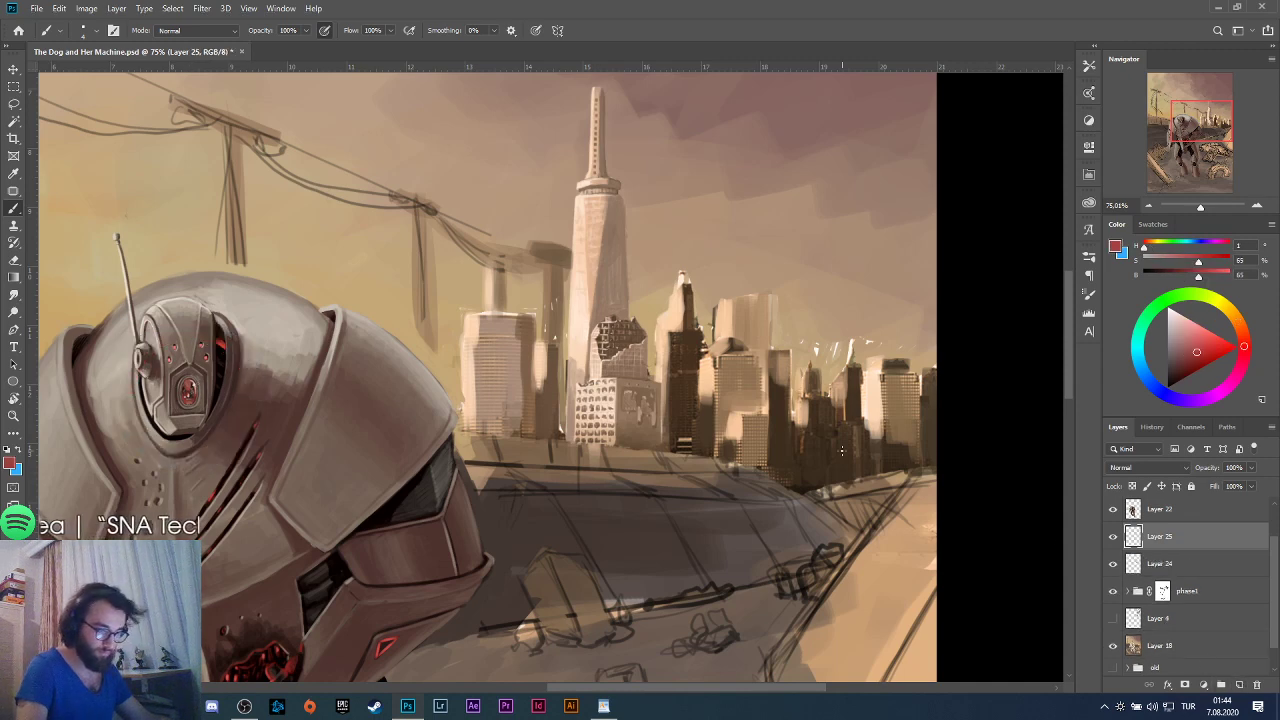
drag(734, 186, 686, 262)
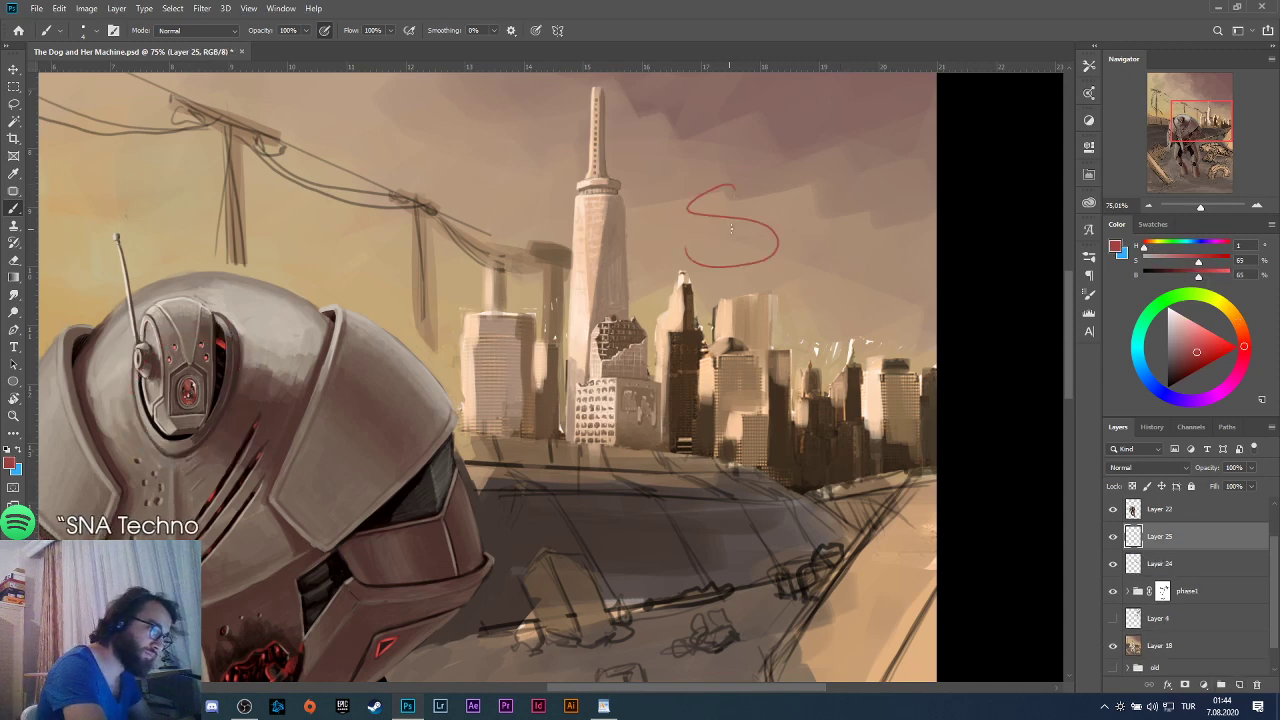
key(ctrl+z)
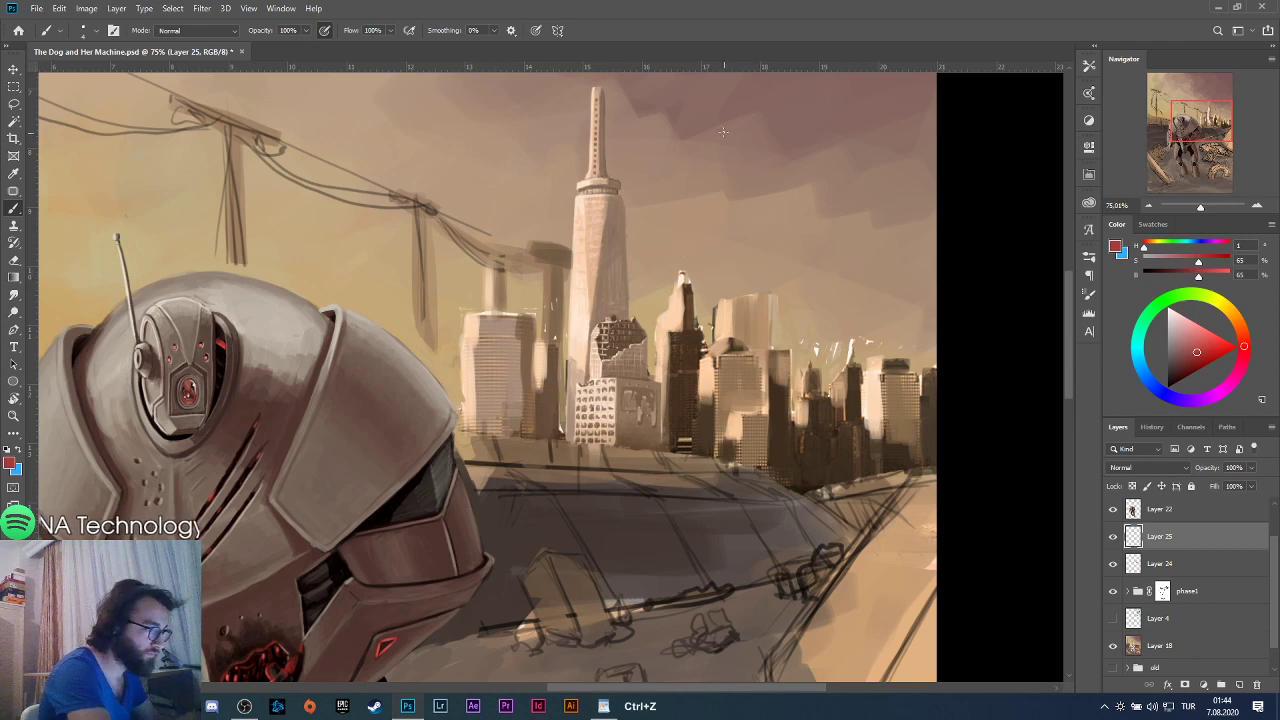
mouse_move(718, 128)
mouse_down()
mouse_move(710, 188)
mouse_move(684, 180)
mouse_up()
key(ctrl+z)
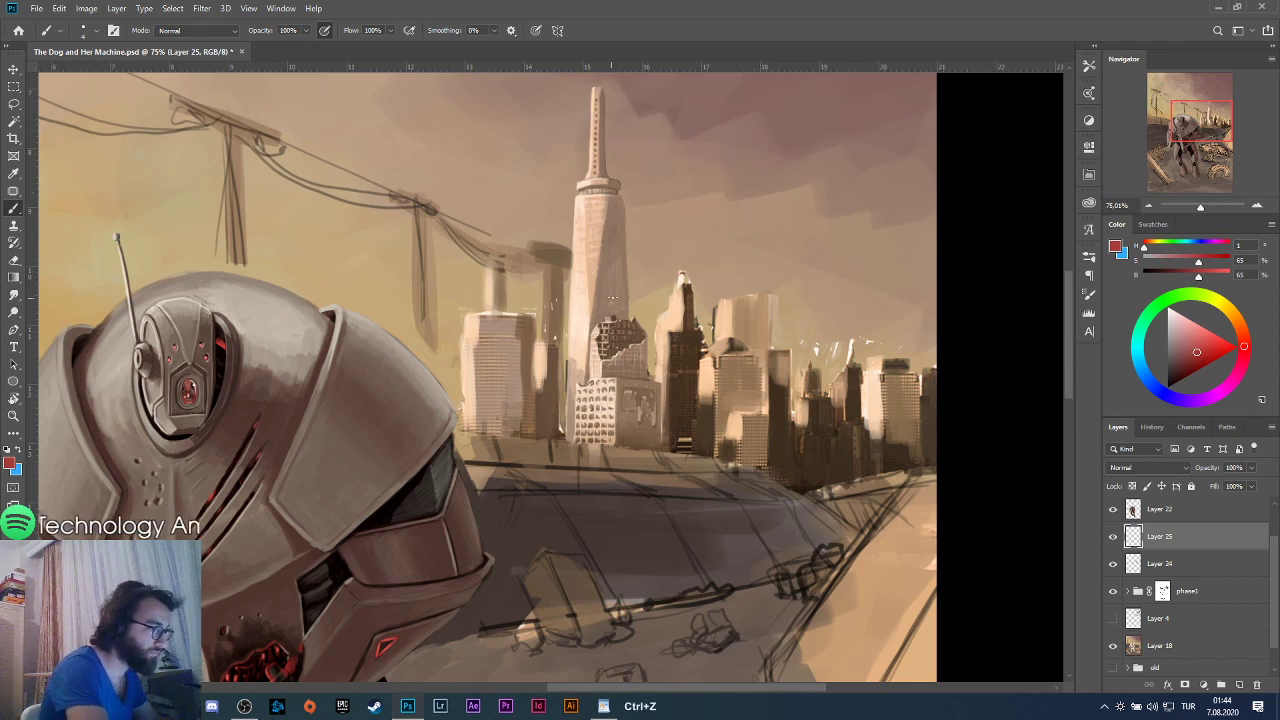
Handwrite "Smoke Break" in red across the sky and over the skyline on Layer 25.
mouse_move(706, 127)
mouse_down()
mouse_move(712, 182)
mouse_move(632, 238)
mouse_up()
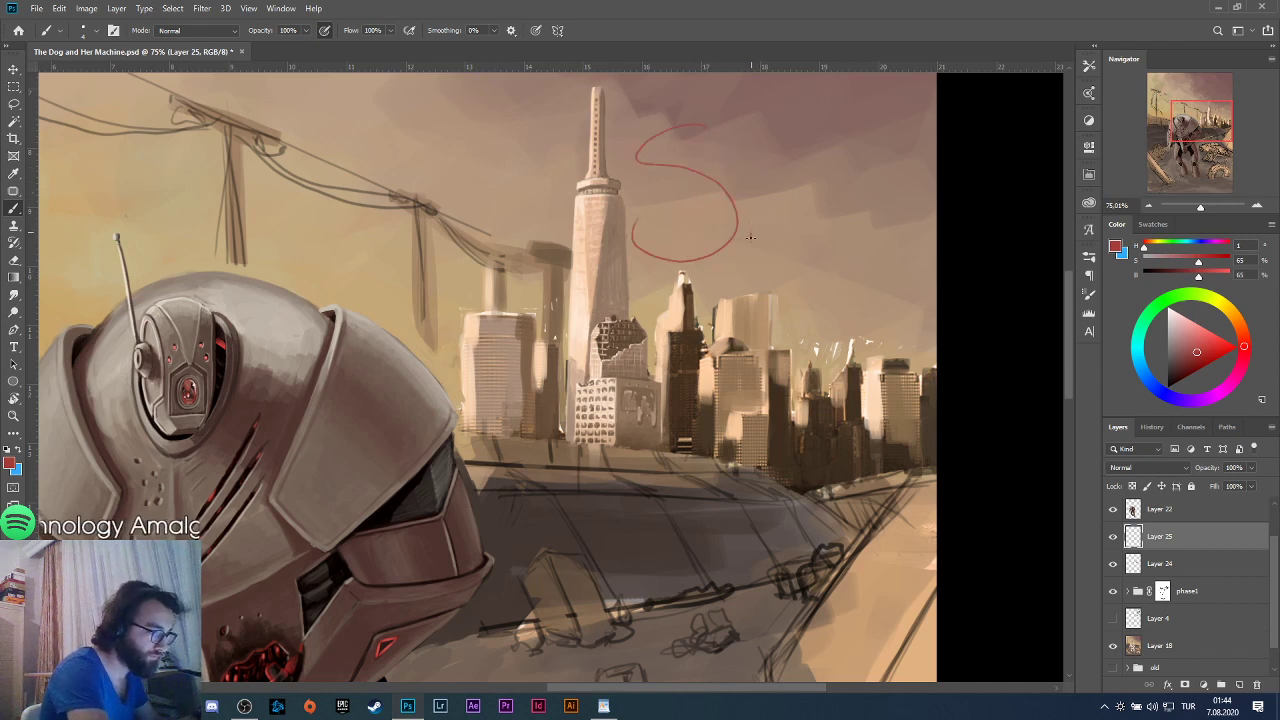
mouse_move(745, 238)
mouse_down()
mouse_move(788, 236)
mouse_move(795, 214)
mouse_up()
click(815, 231)
mouse_move(818, 158)
mouse_down()
mouse_move(833, 230)
mouse_move(846, 200)
mouse_move(877, 196)
mouse_up()
mouse_move(684, 277)
mouse_down()
mouse_move(677, 342)
mouse_move(692, 321)
mouse_move(668, 367)
mouse_move(732, 323)
mouse_move(754, 331)
mouse_move(757, 313)
mouse_move(784, 328)
mouse_move(803, 298)
mouse_move(833, 309)
mouse_up()
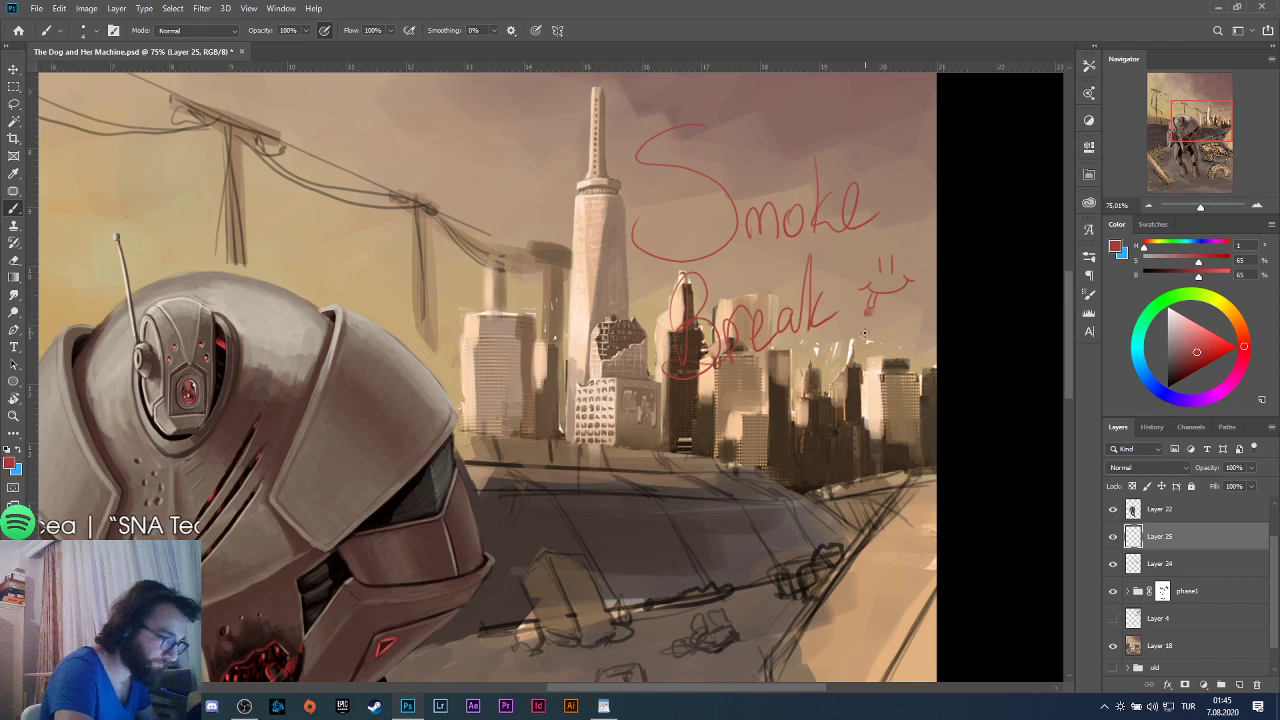
Finish the red smiley beside the note with a cigarette, a smoke puff and eyebrows, undoing stray strokes.
key(ctrl+z)
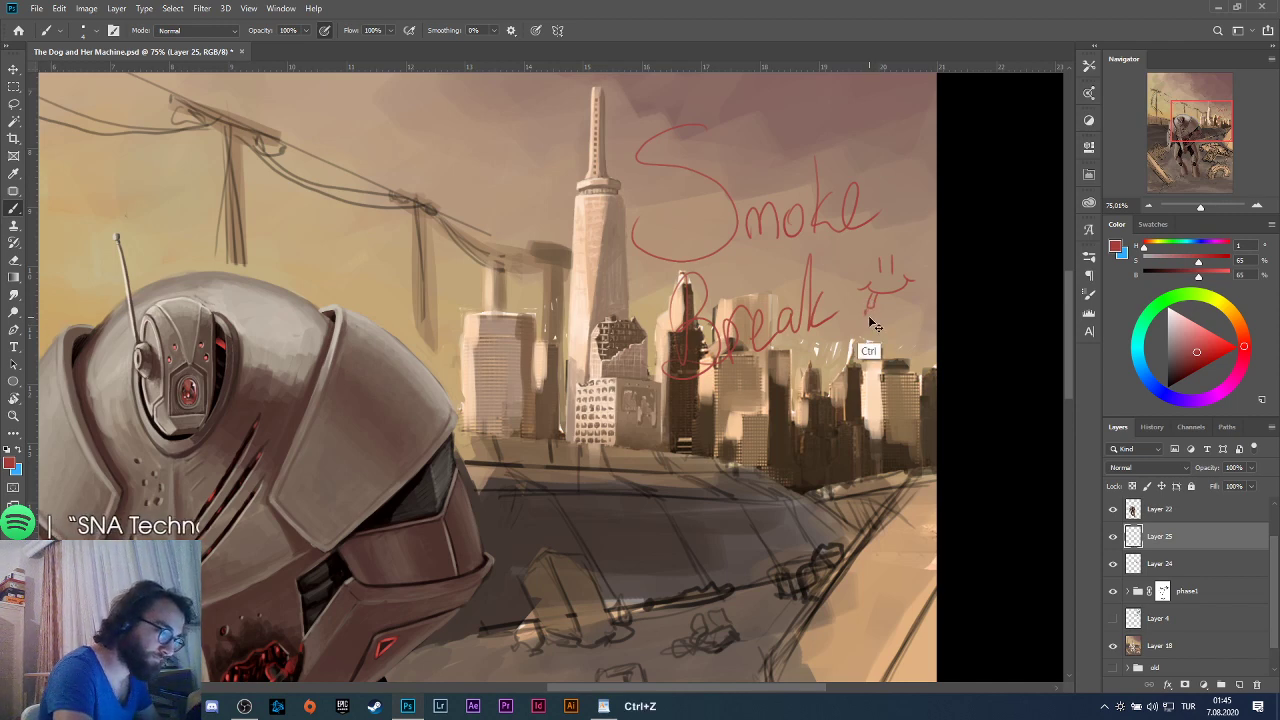
mouse_move(872, 307)
mouse_down()
mouse_move(862, 316)
mouse_move(840, 275)
mouse_move(857, 279)
mouse_move(845, 330)
mouse_move(838, 288)
mouse_move(868, 330)
mouse_move(872, 306)
mouse_move(868, 316)
mouse_up()
key(ctrl+z)
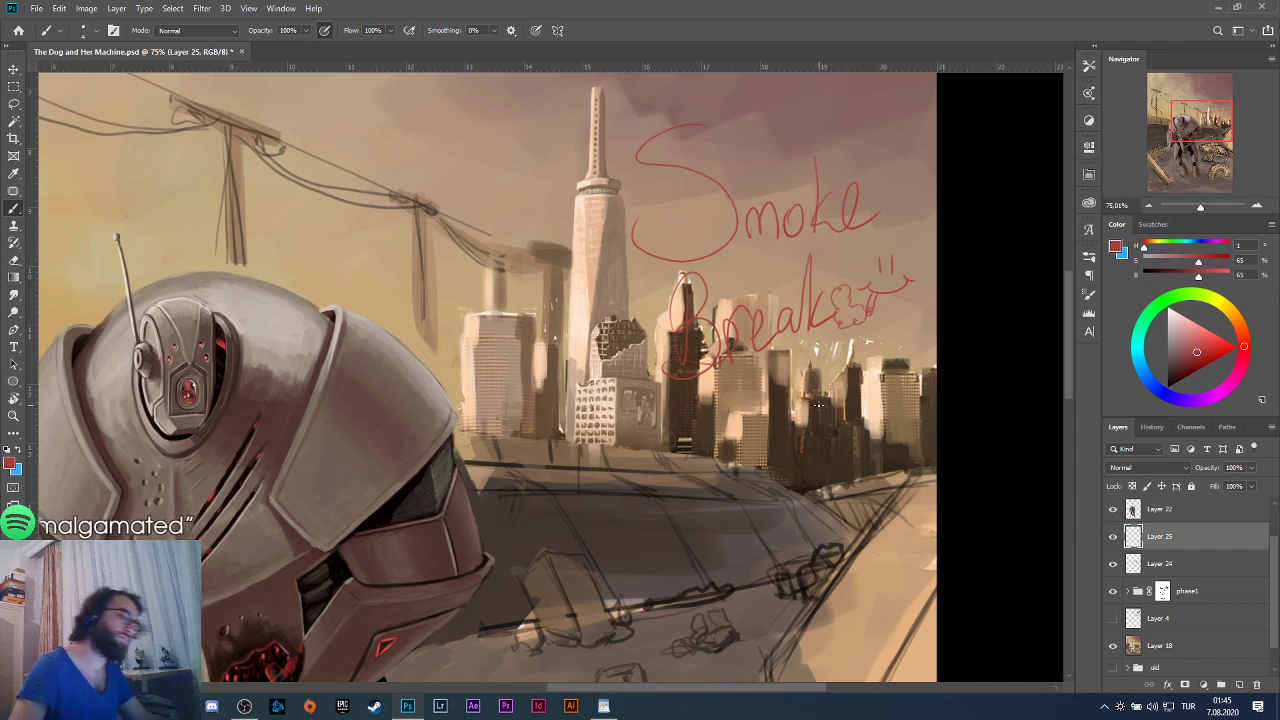
drag(864, 258, 900, 245)
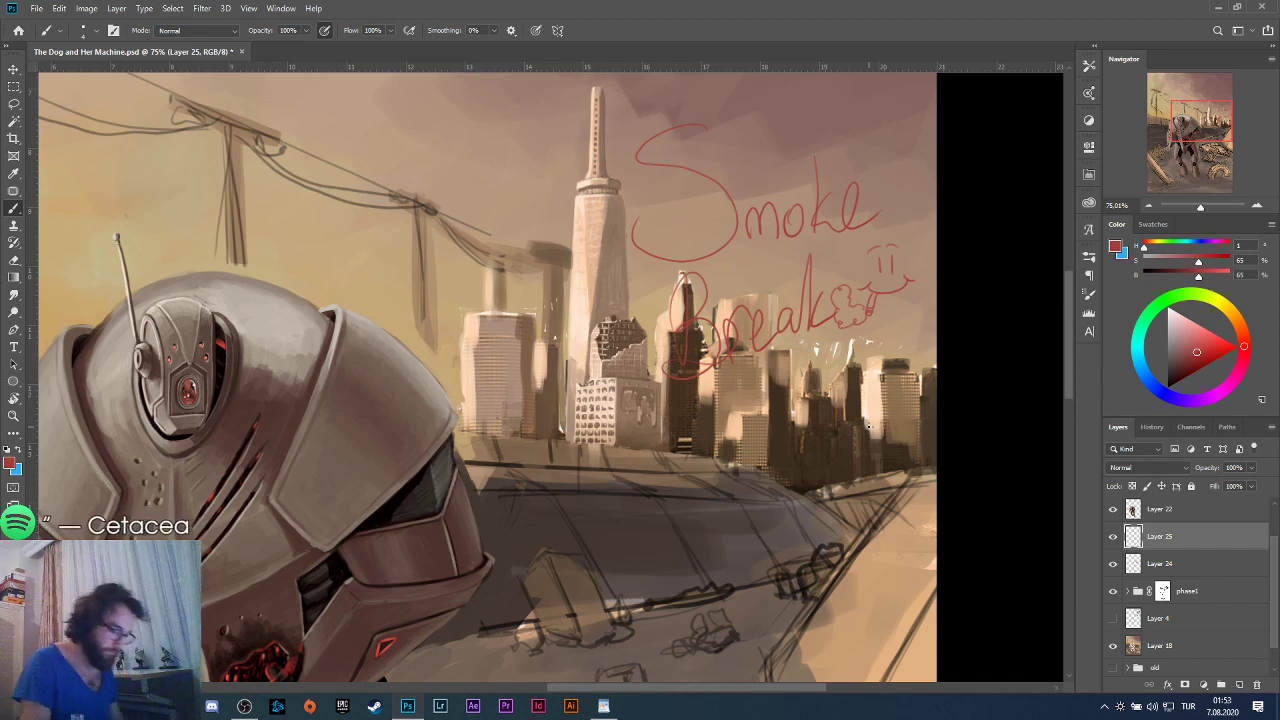
Check the note by hiding and showing Layer 25, and delete that layer.
click(1113, 536)
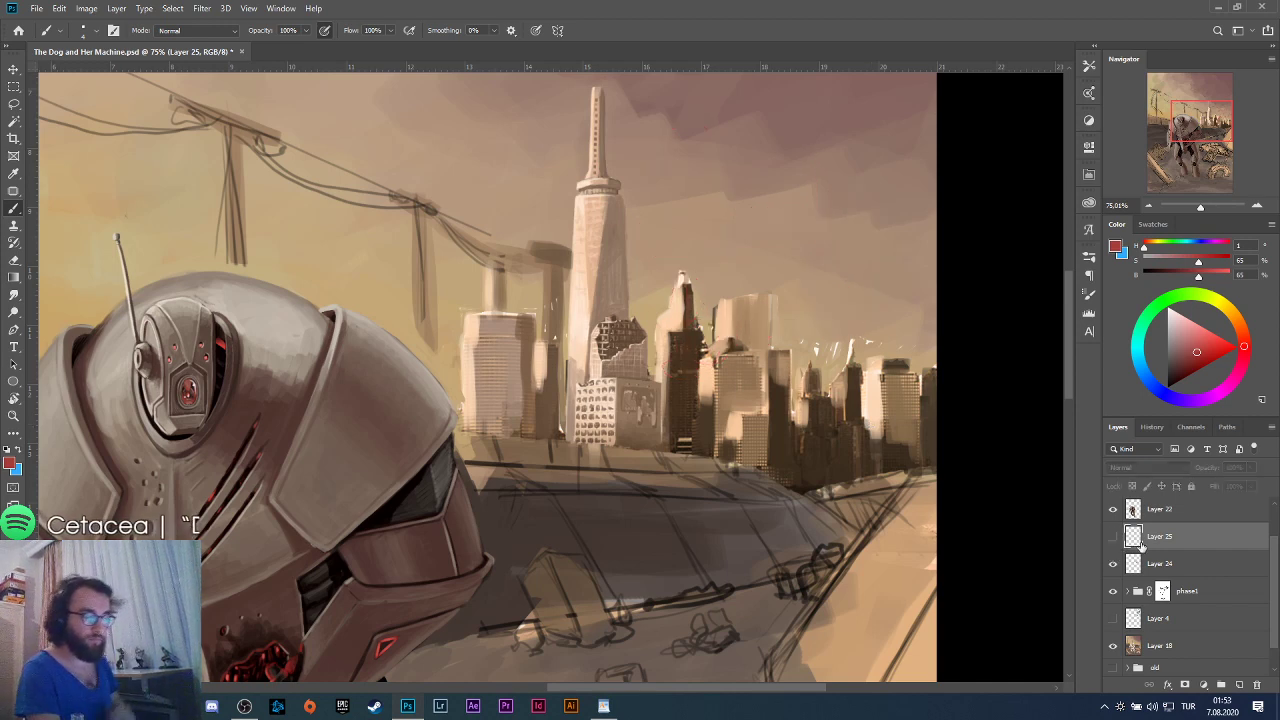
click(1113, 537)
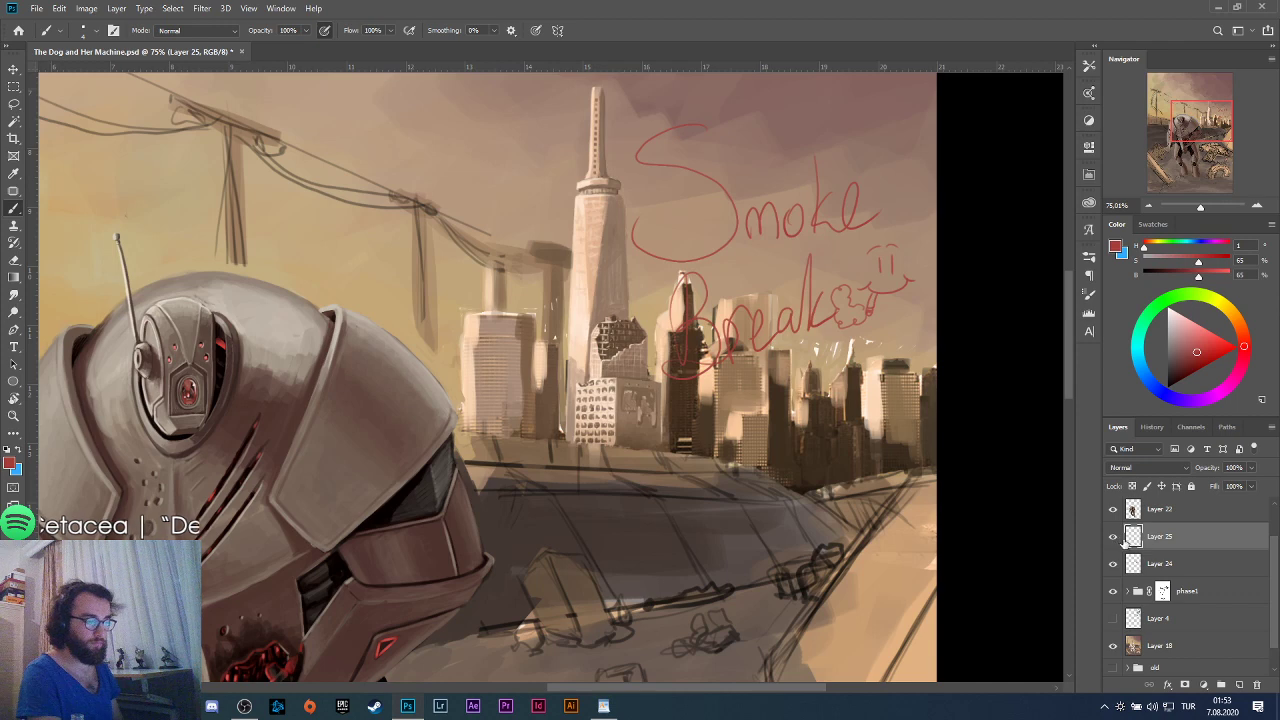
click(1257, 685)
click(582, 265)
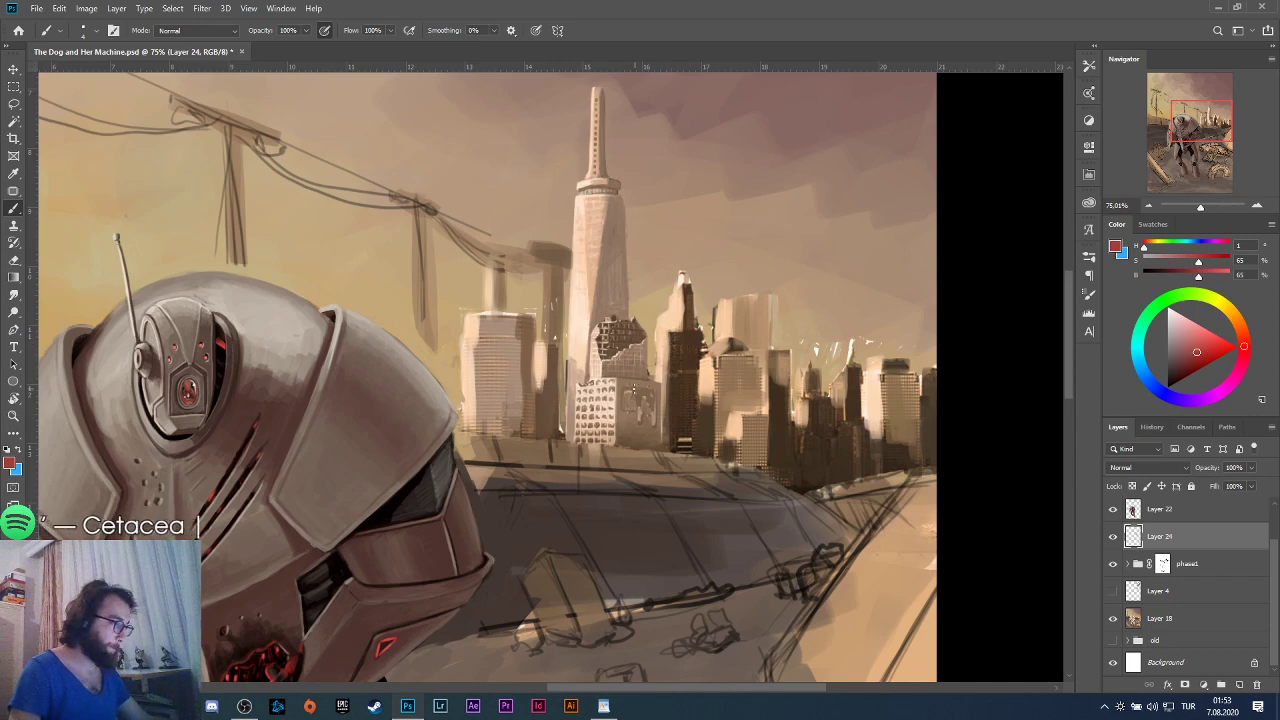
Sample the tallest tower's light tan and paint the lit side and white tip of the dark-fronted tower to its right.
scroll(632, 388, up, 6)
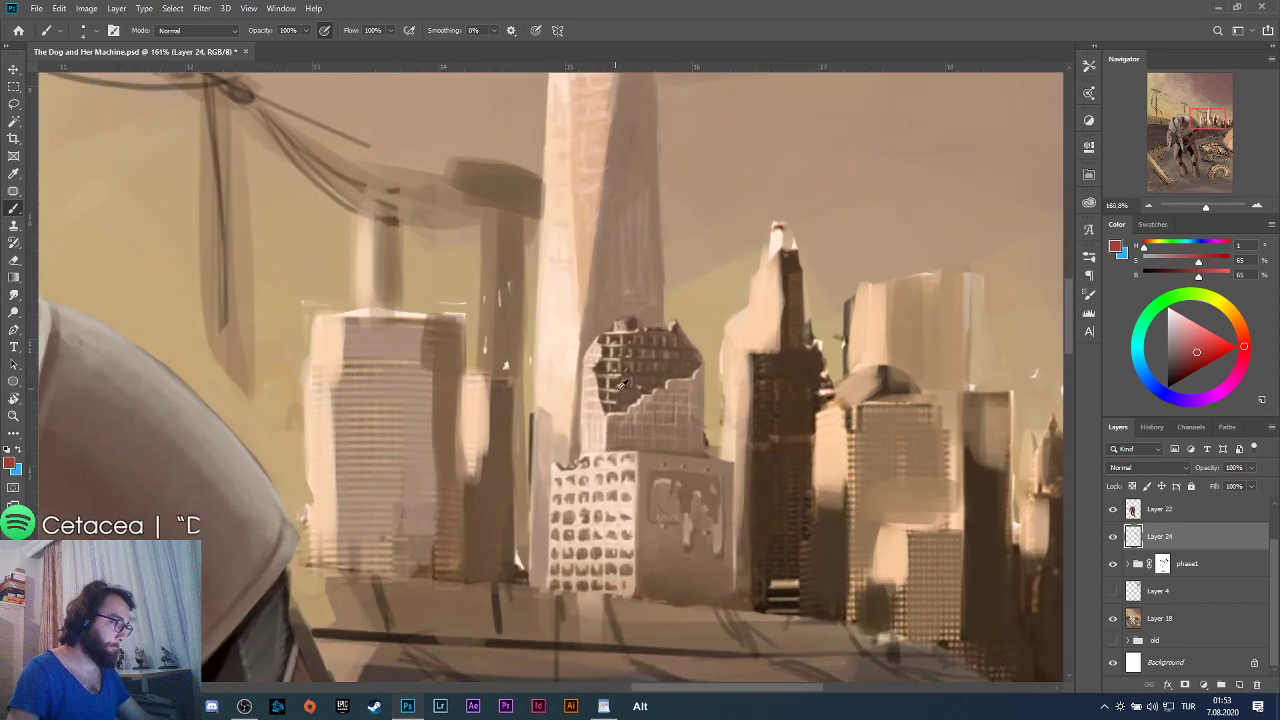
alt+click(650, 541)
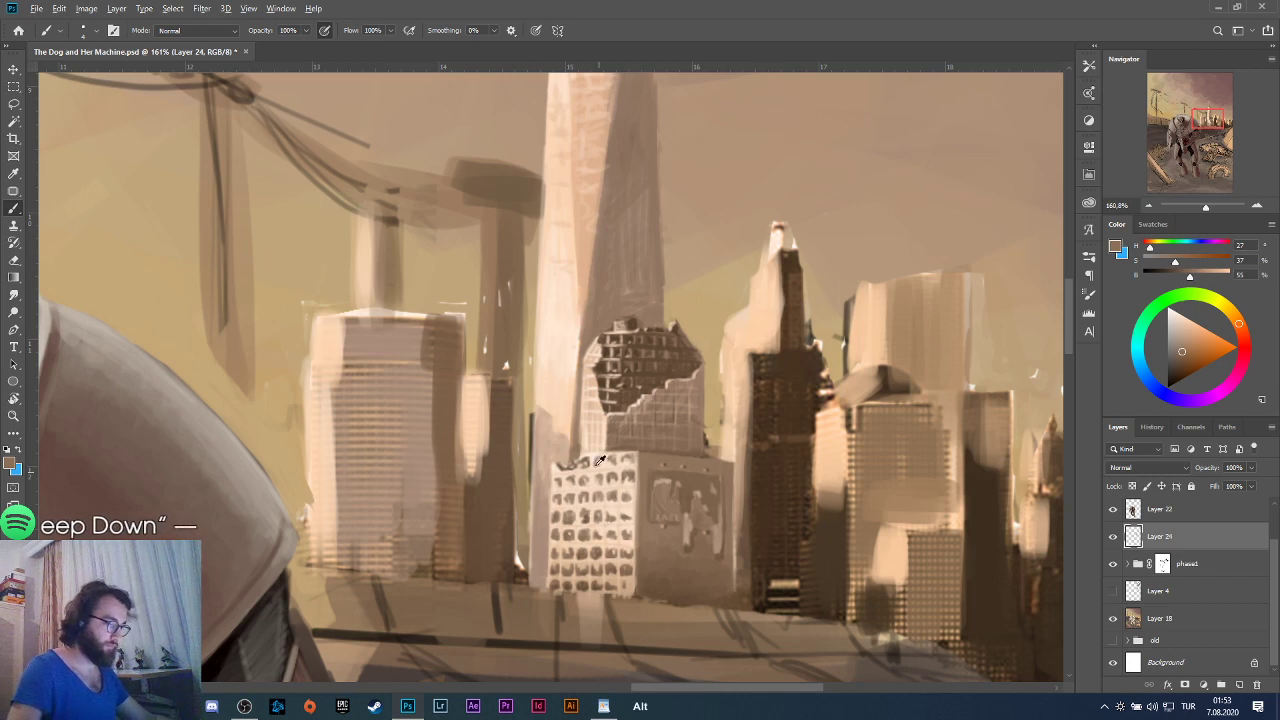
alt+click(565, 332)
scroll(795, 308, up, 2)
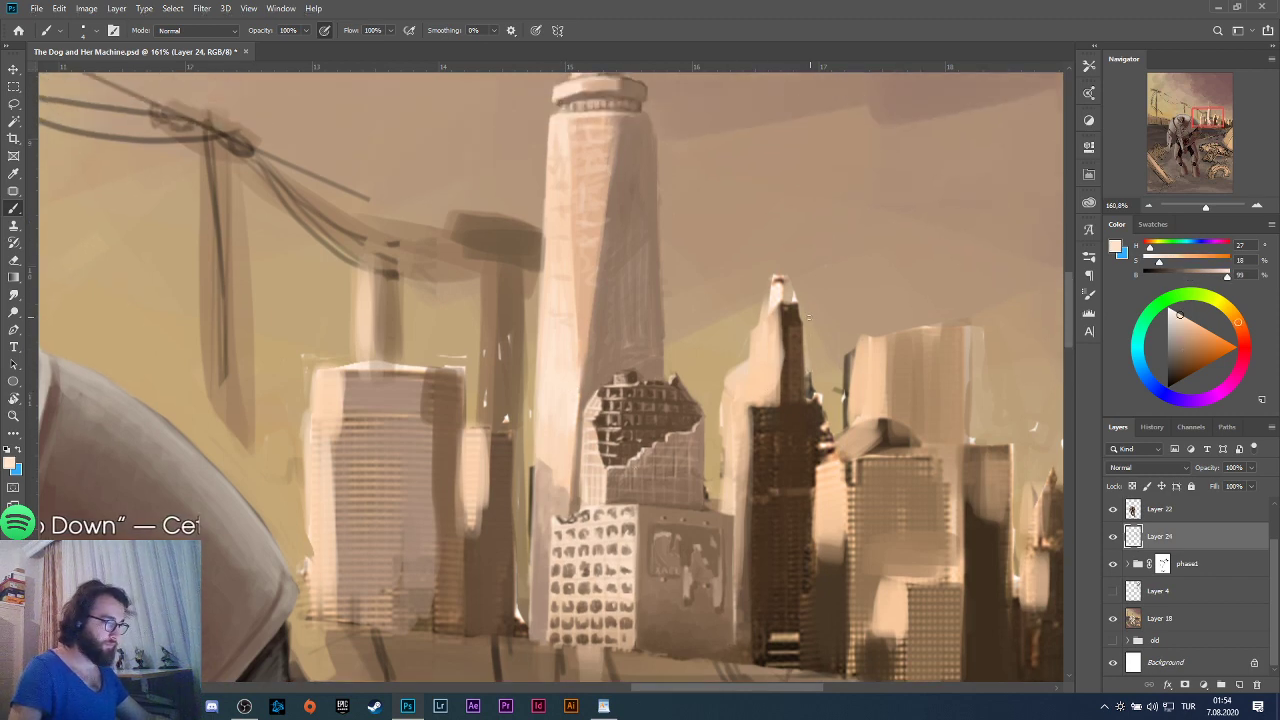
alt+click(598, 290)
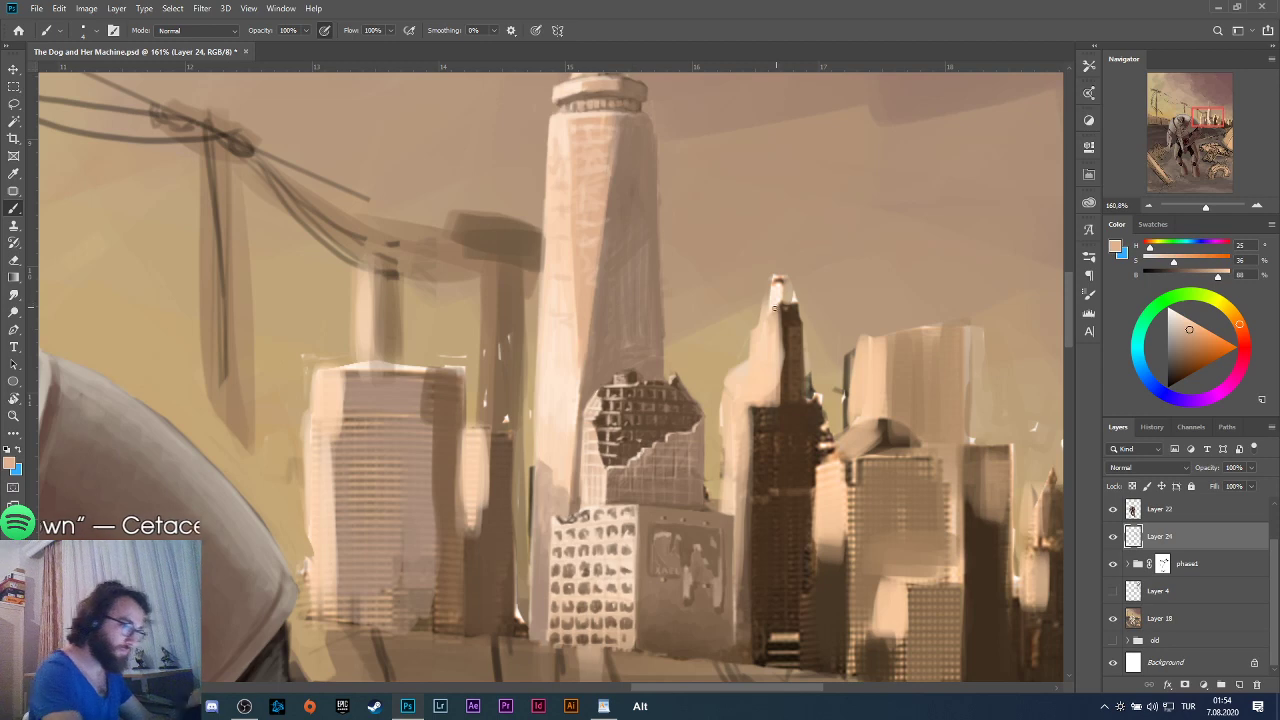
drag(774, 284, 777, 309)
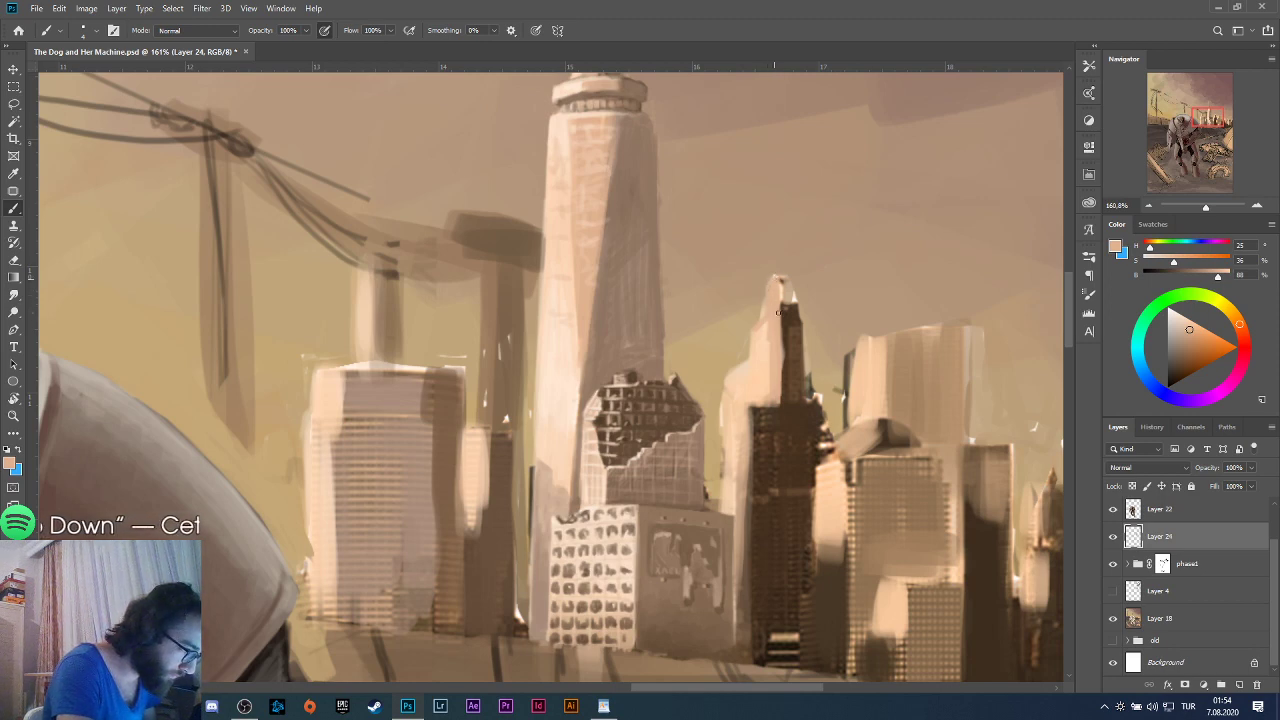
mouse_move(776, 386)
mouse_down()
mouse_move(768, 345)
mouse_move(765, 390)
mouse_move(757, 335)
mouse_move(753, 396)
mouse_move(778, 400)
mouse_up()
Sample the poster building's shaded brown and start covering the dark face of the neighbouring tower's upper section.
key(alt)
alt+click(782, 408)
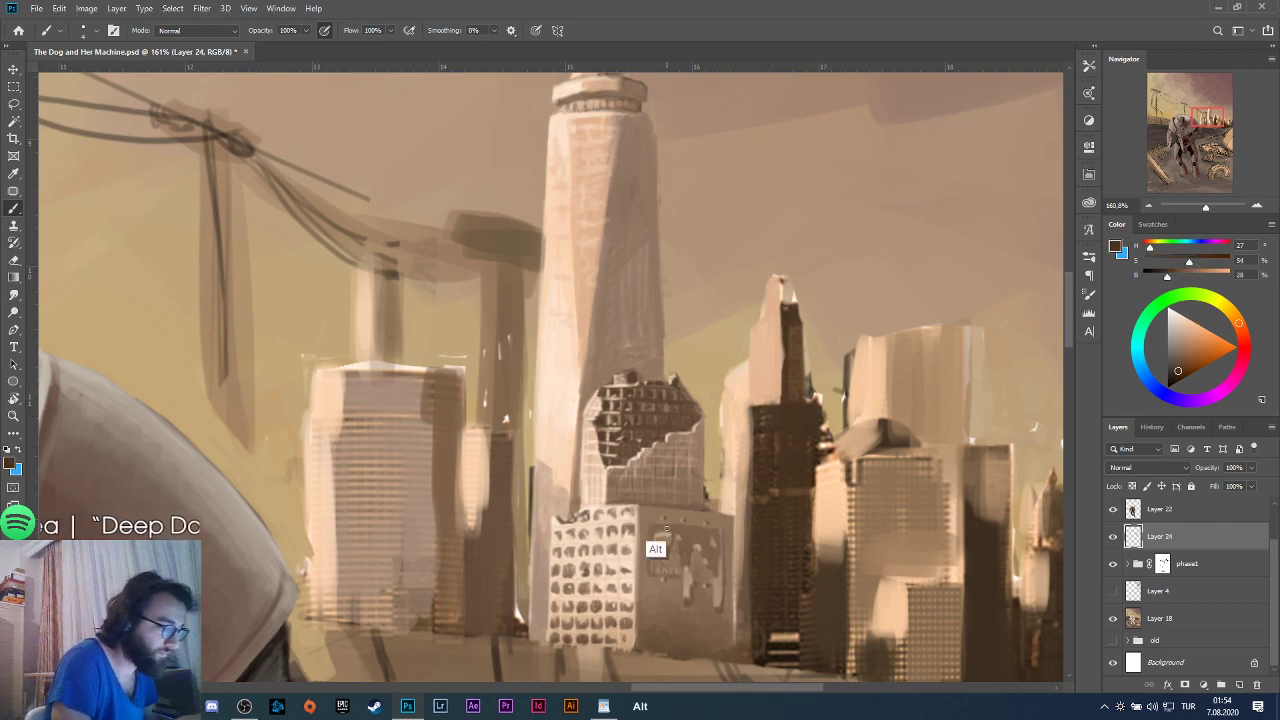
alt+click(648, 525)
drag(752, 410, 784, 410)
alt+click(780, 446)
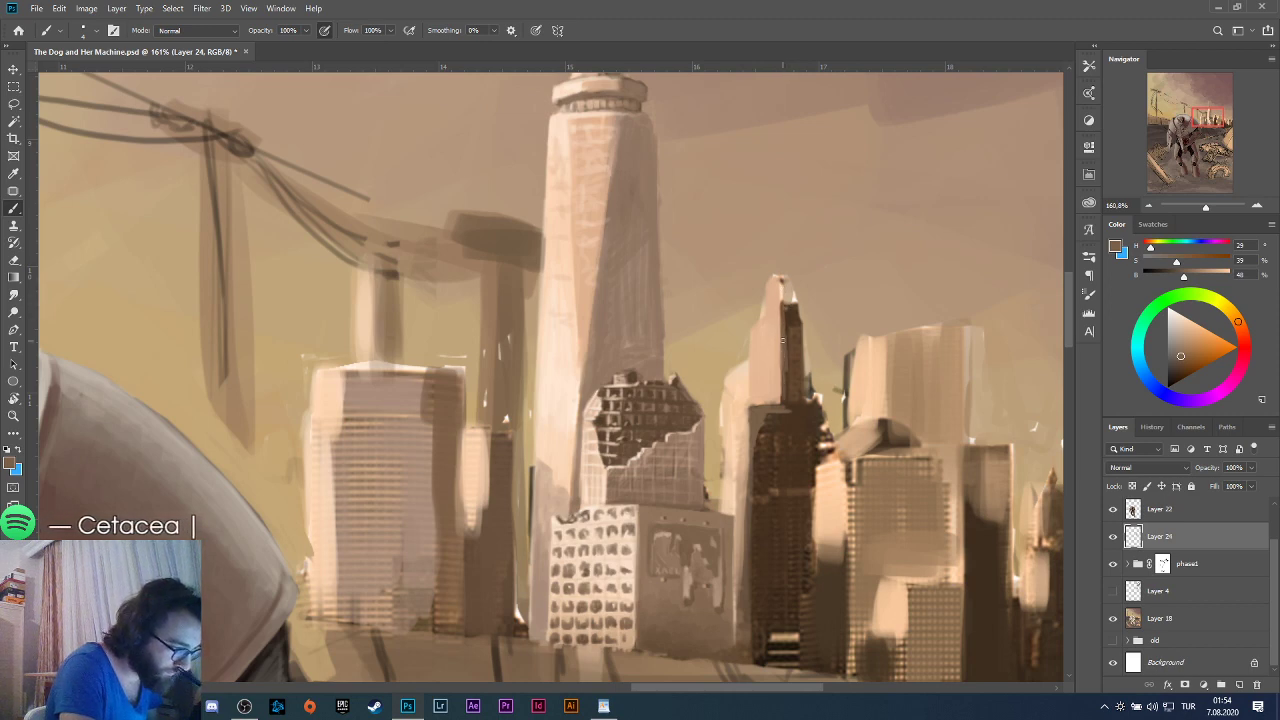
Paint the upper tower's shaded face medium brown, squaring its top and widening it to a straight outer edge.
mouse_move(790, 300)
mouse_down()
mouse_move(800, 400)
mouse_move(782, 278)
mouse_move(788, 307)
mouse_up()
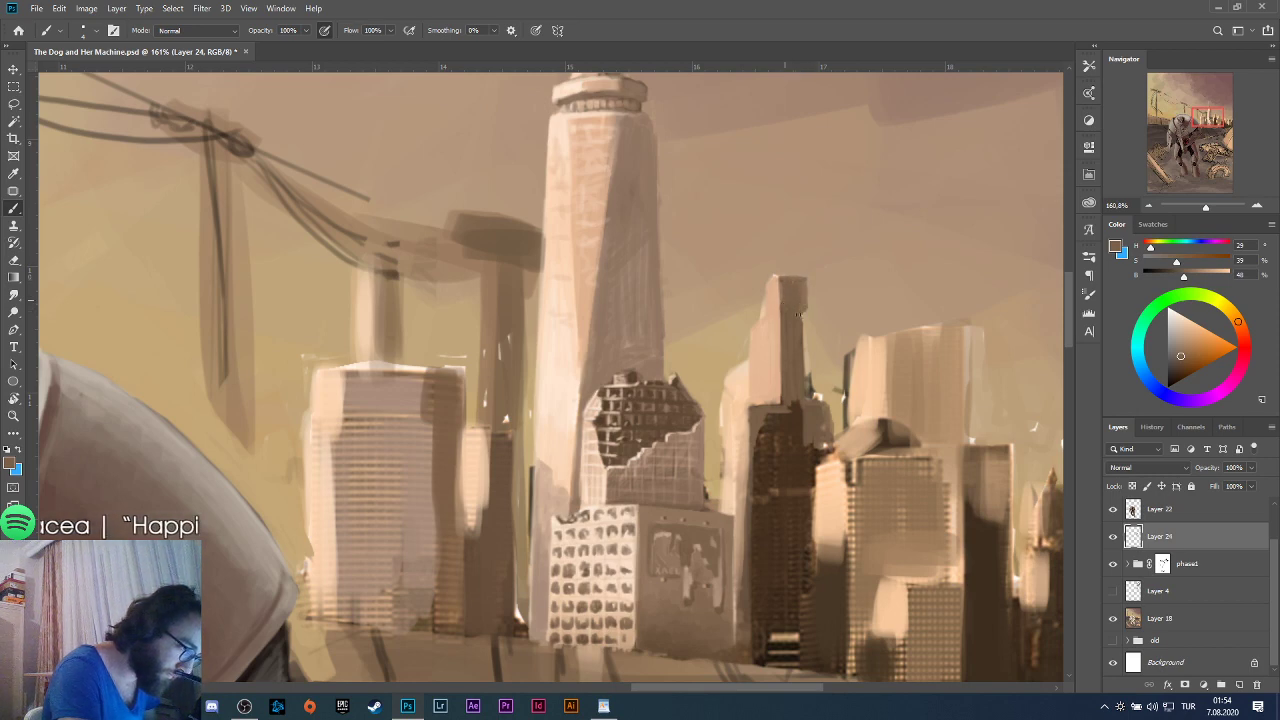
drag(798, 314, 806, 368)
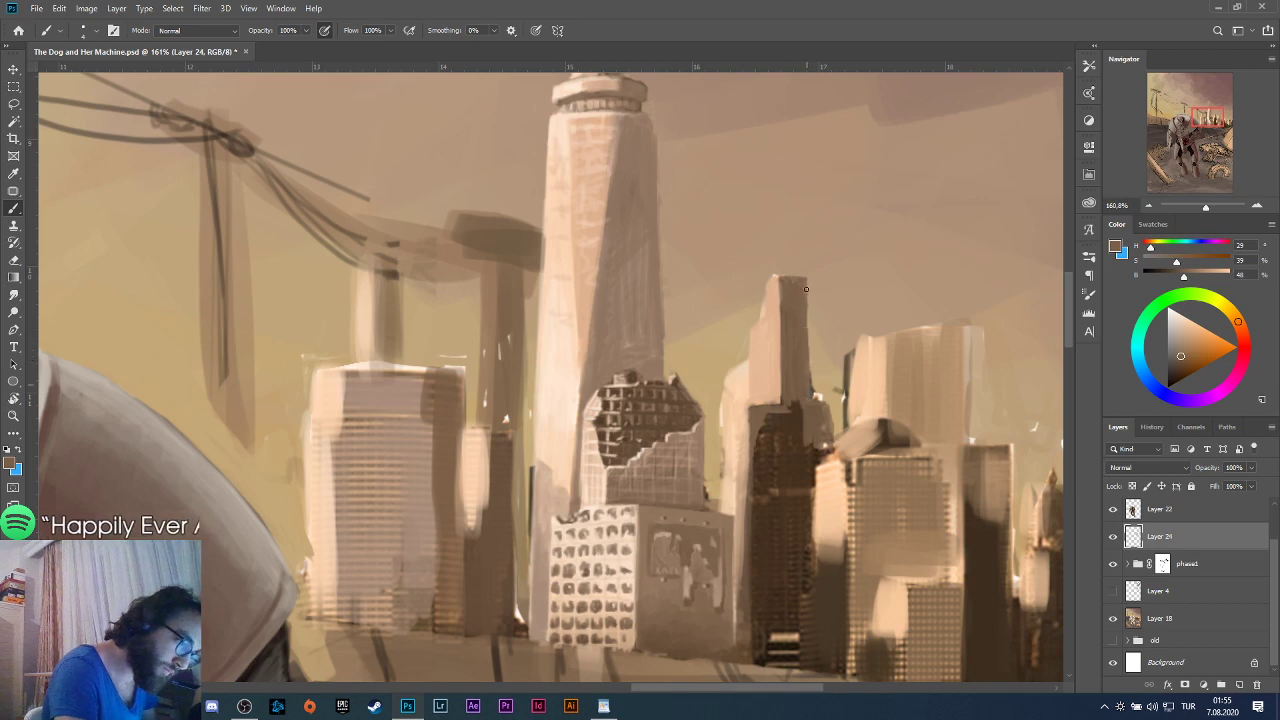
drag(808, 308, 810, 393)
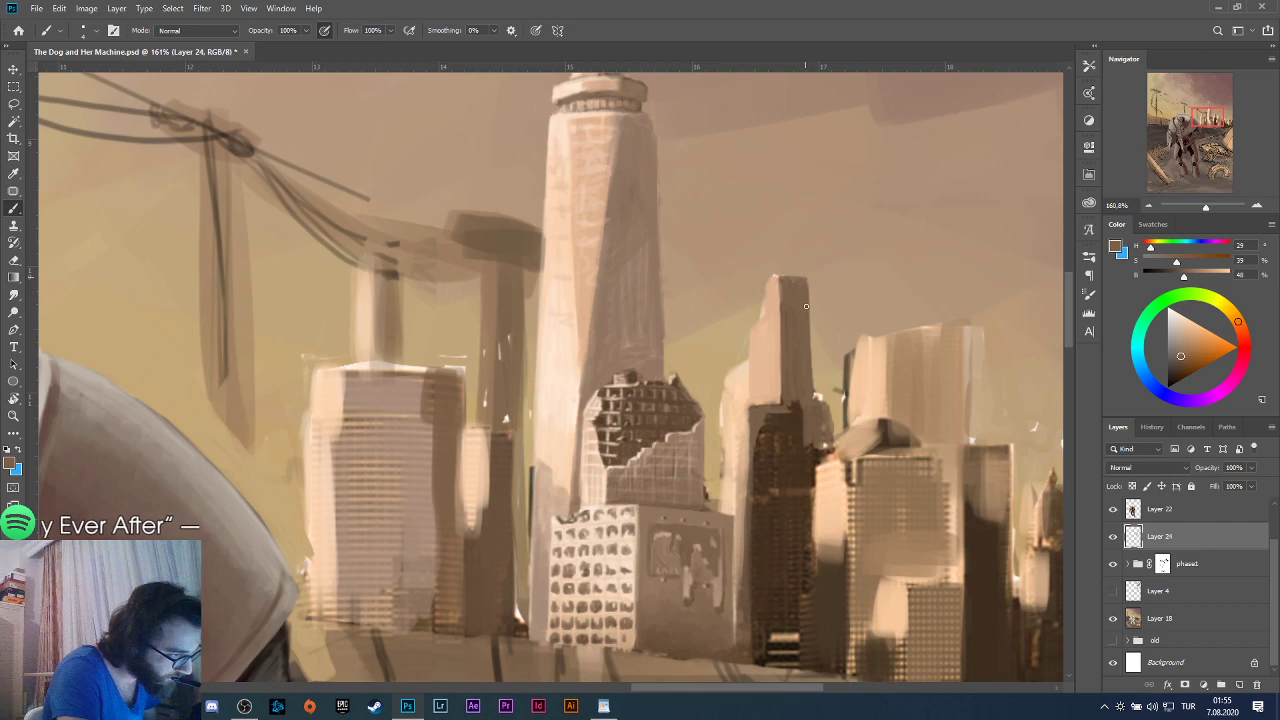
mouse_move(808, 278)
mouse_down()
mouse_move(811, 358)
mouse_move(812, 342)
mouse_up()
drag(808, 276, 818, 373)
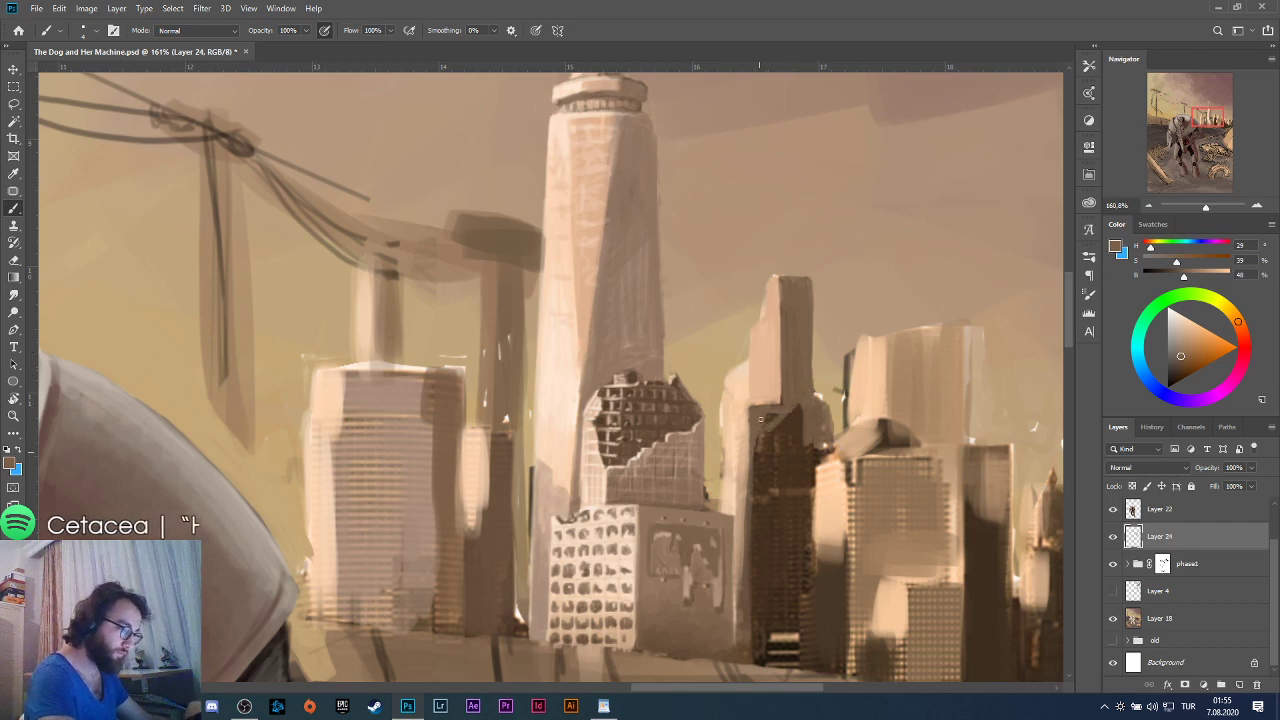
Enlarge the square brush to 12 px and cover the dark tower's lower front face with the same medium brown.
click(88, 30)
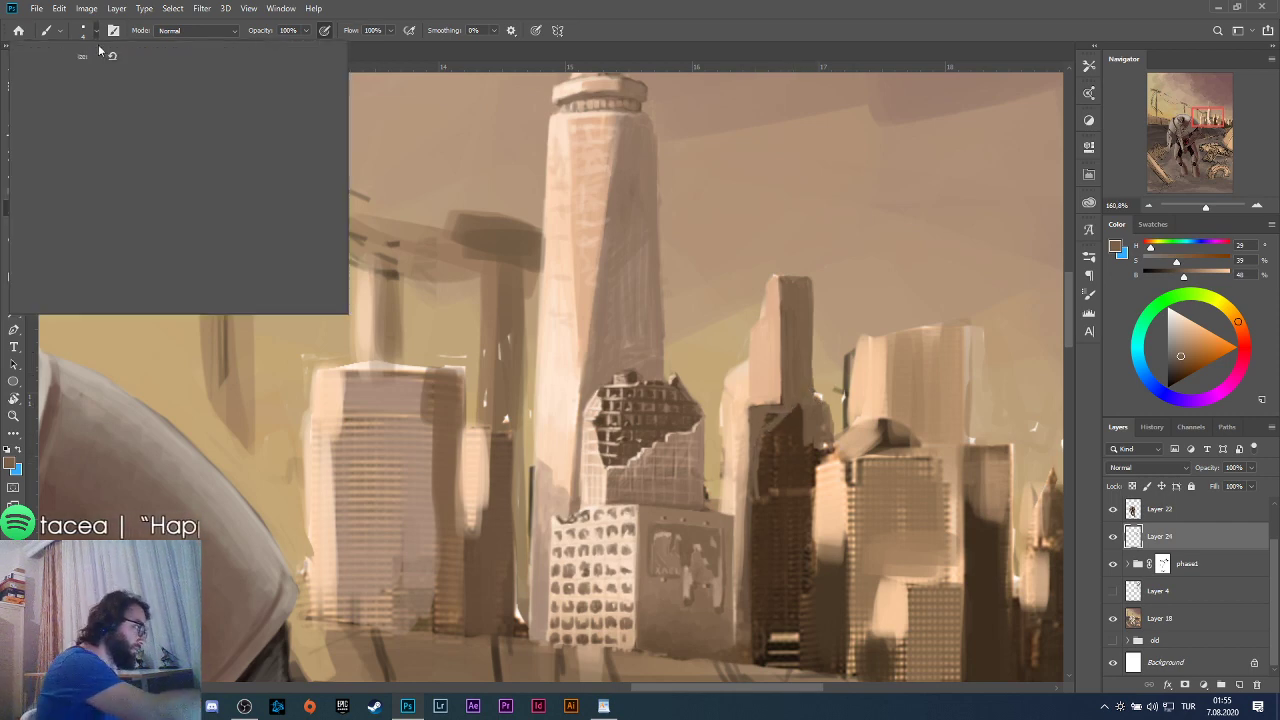
drag(79, 74, 93, 101)
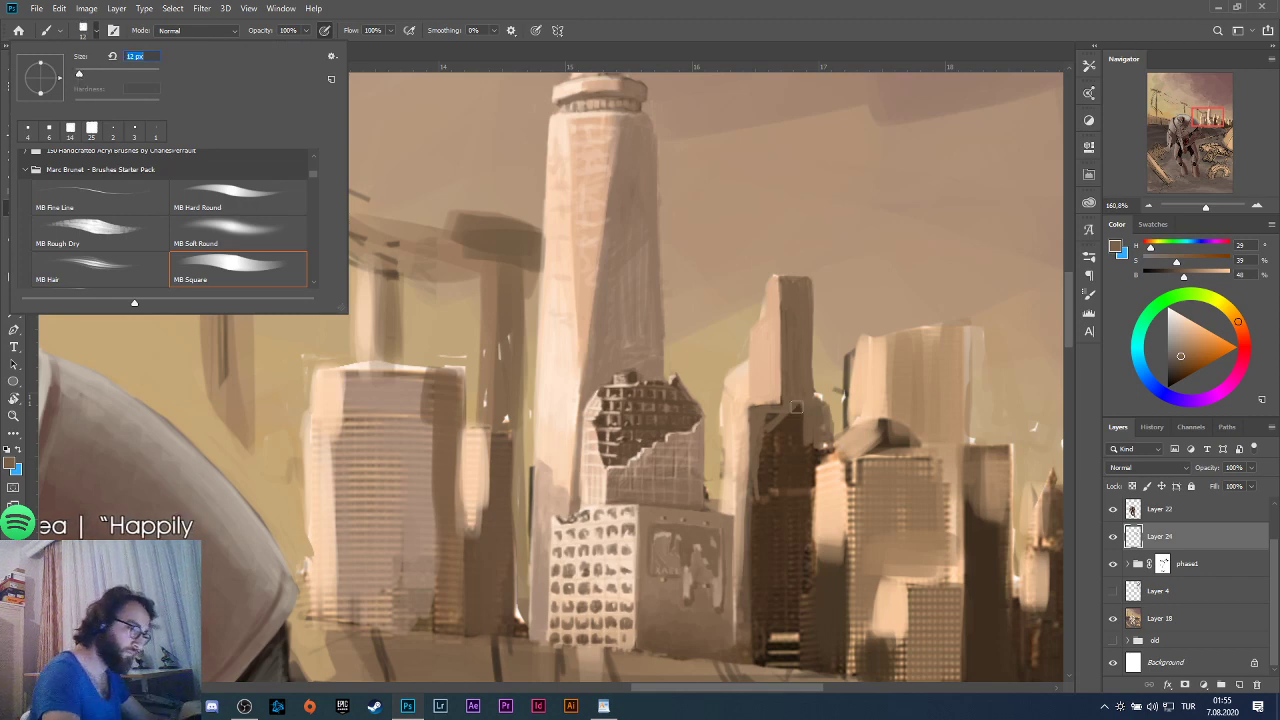
click(795, 410)
mouse_move(772, 427)
mouse_down()
mouse_move(763, 528)
mouse_move(759, 439)
mouse_move(762, 560)
mouse_up()
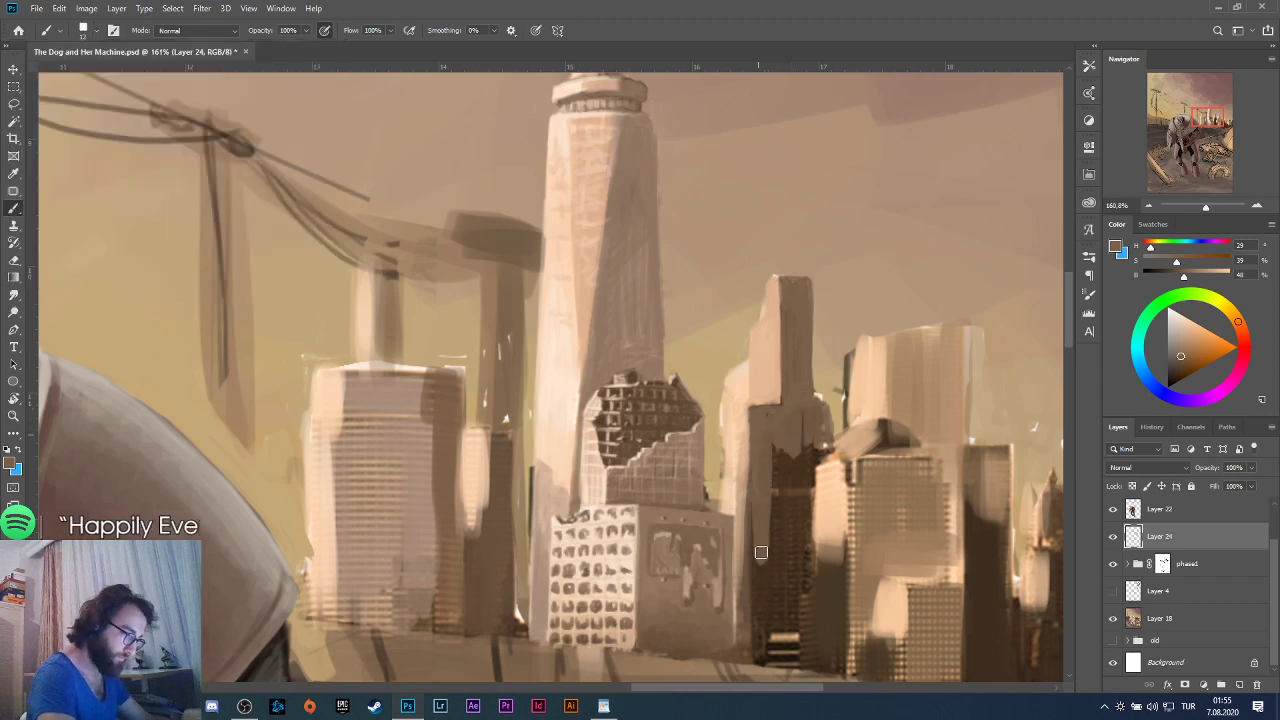
drag(756, 465, 760, 598)
mouse_move(762, 534)
mouse_down()
mouse_move(764, 577)
mouse_move(760, 506)
mouse_move(762, 620)
mouse_up()
drag(760, 506, 757, 635)
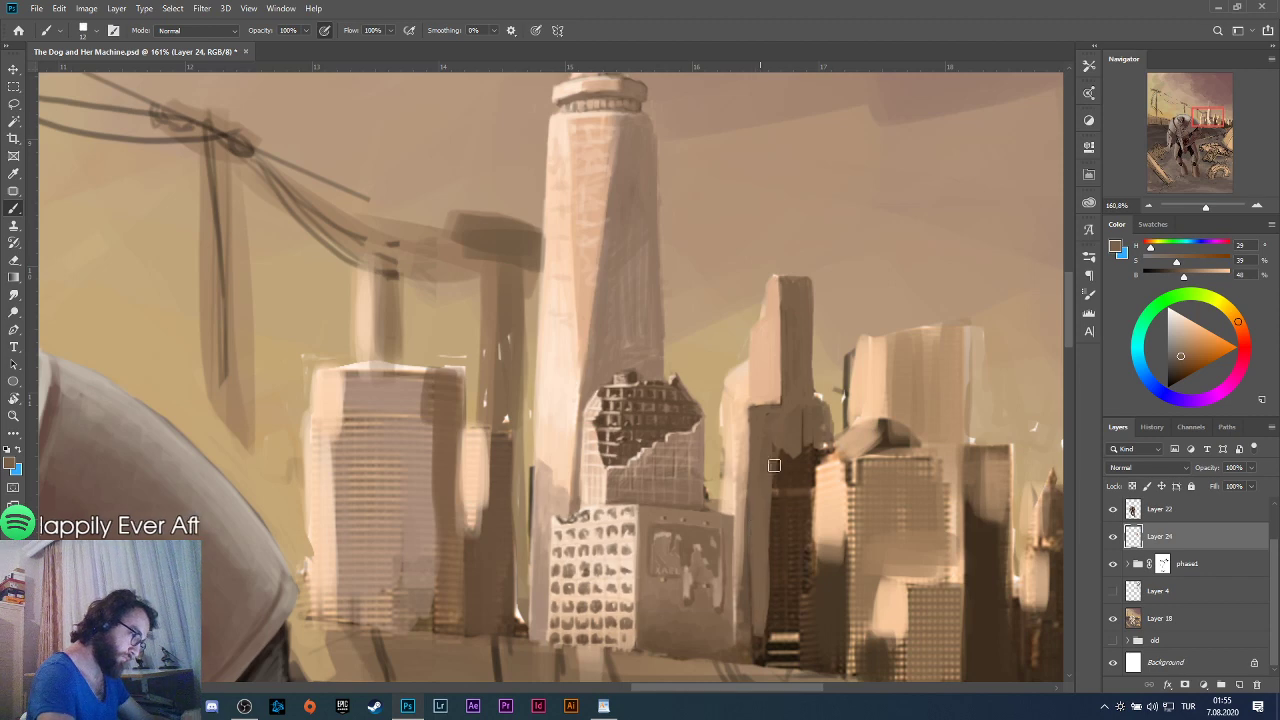
mouse_move(774, 445)
mouse_down()
mouse_move(774, 598)
mouse_move(790, 598)
mouse_move(806, 518)
mouse_up()
drag(810, 456, 814, 490)
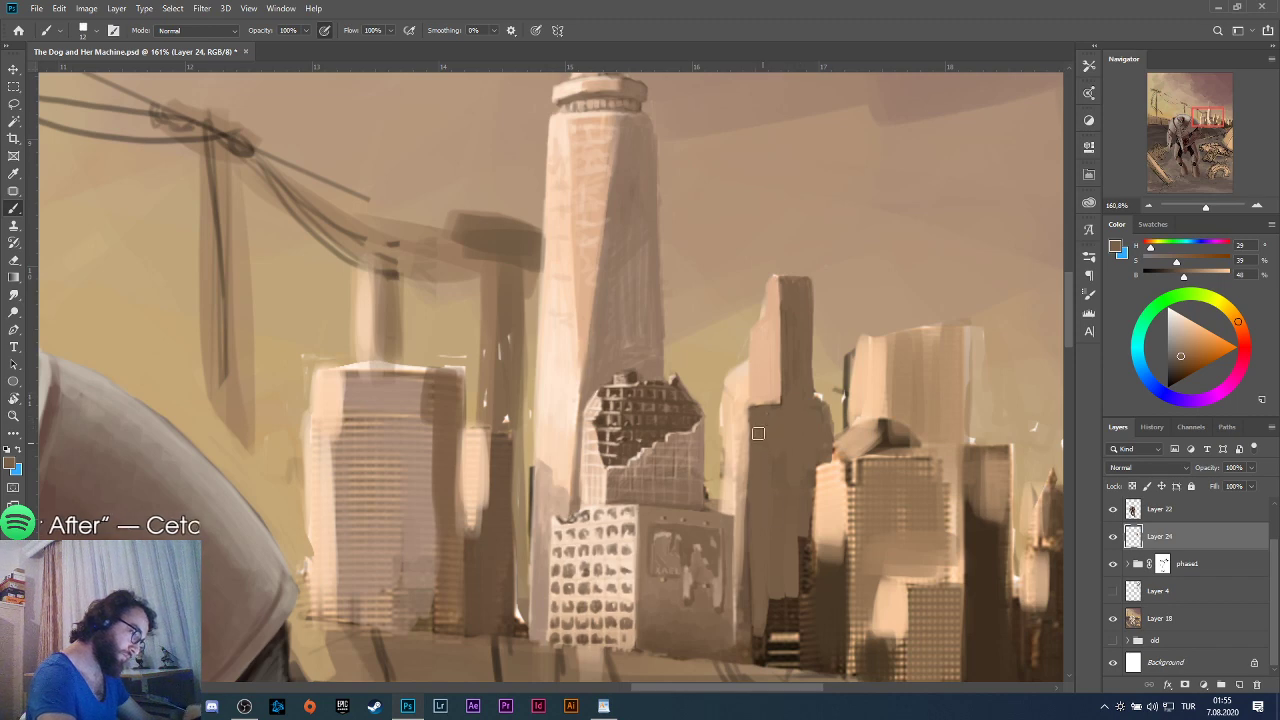
Sample dark brown from the tower's remaining windows and paint over its base as a flat, darker shadow.
alt+click(809, 601)
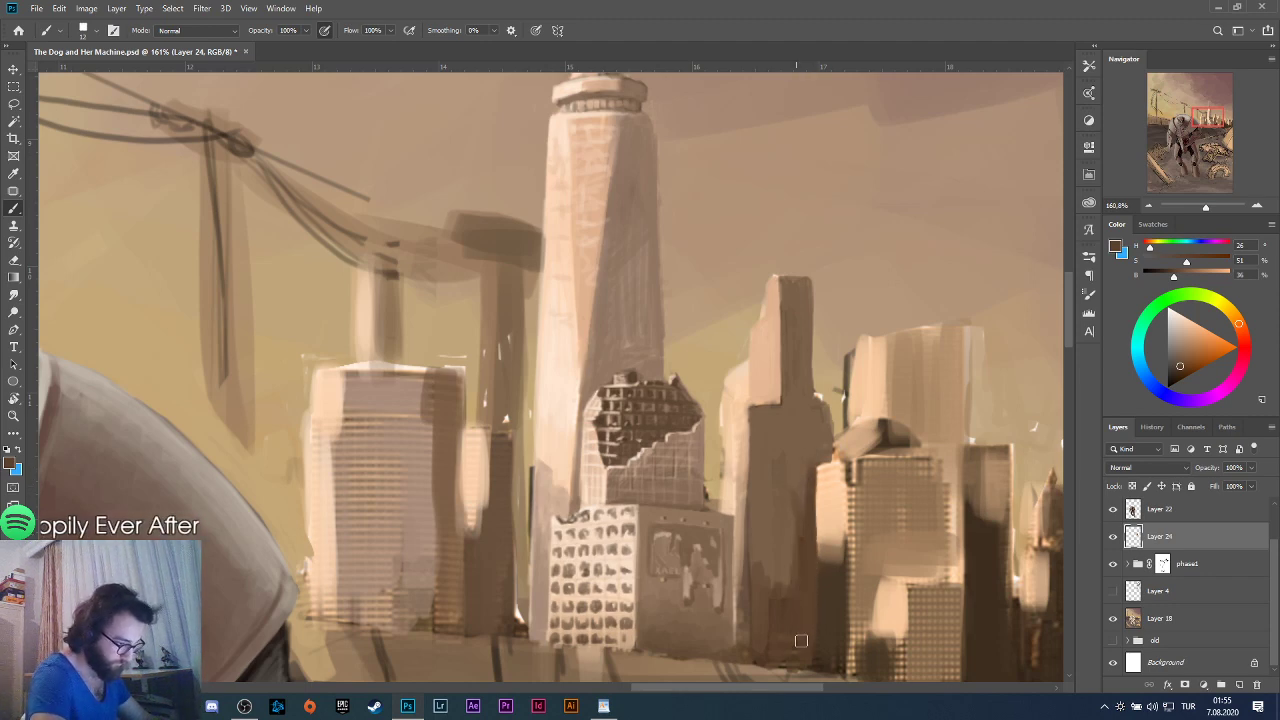
scroll(801, 560, down, 5)
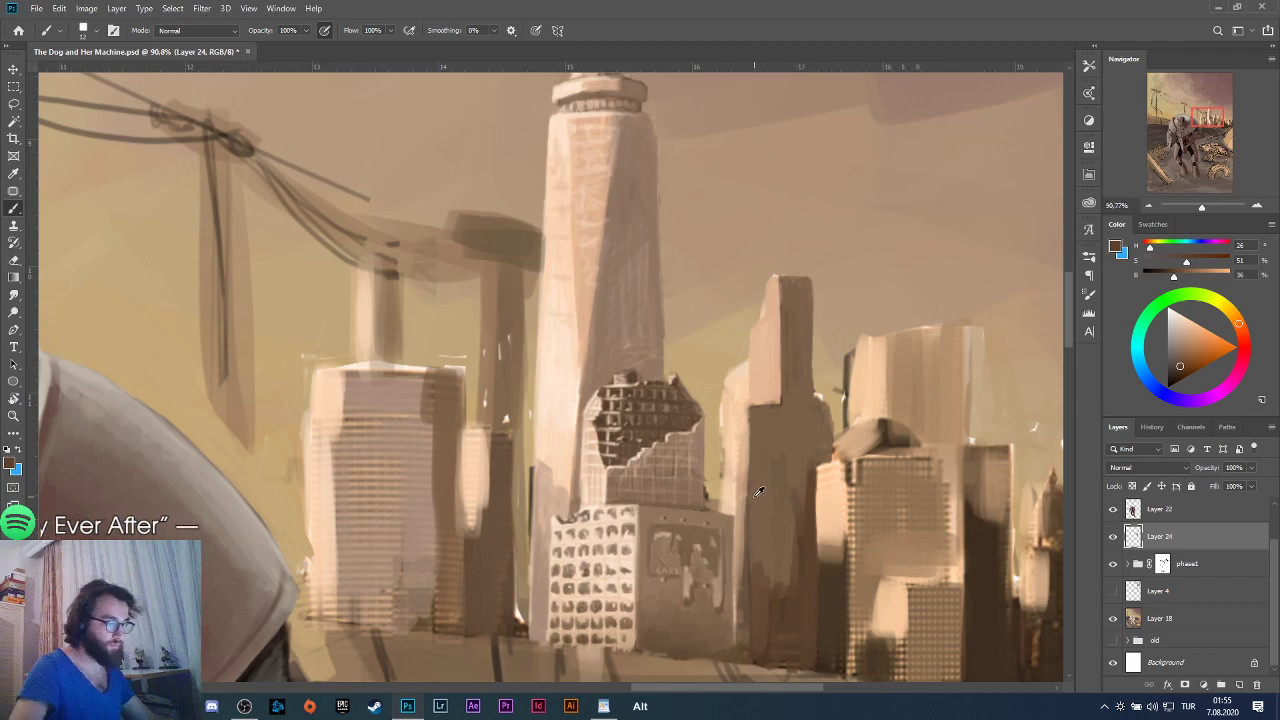
scroll(648, 545, up, 4)
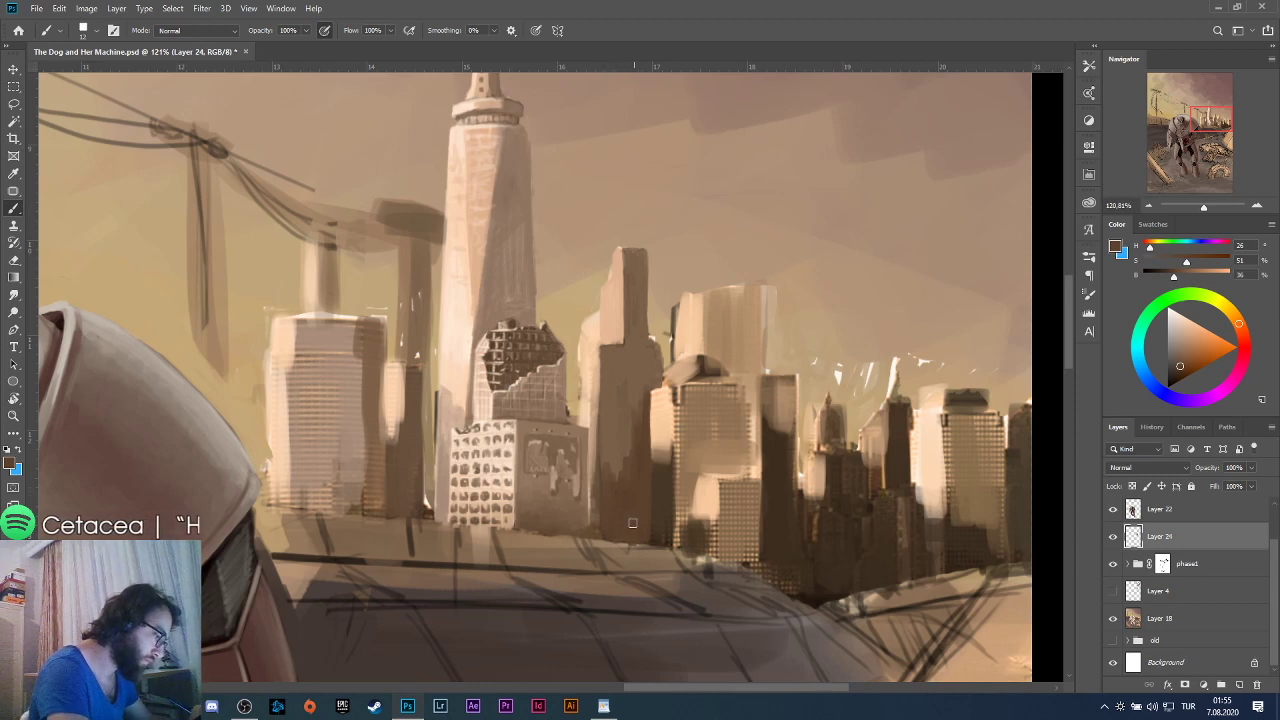
Sample the tower's mid and dark browns to blend the shaded face toward its base, and even out its stepped shoulder.
alt+click(604, 439)
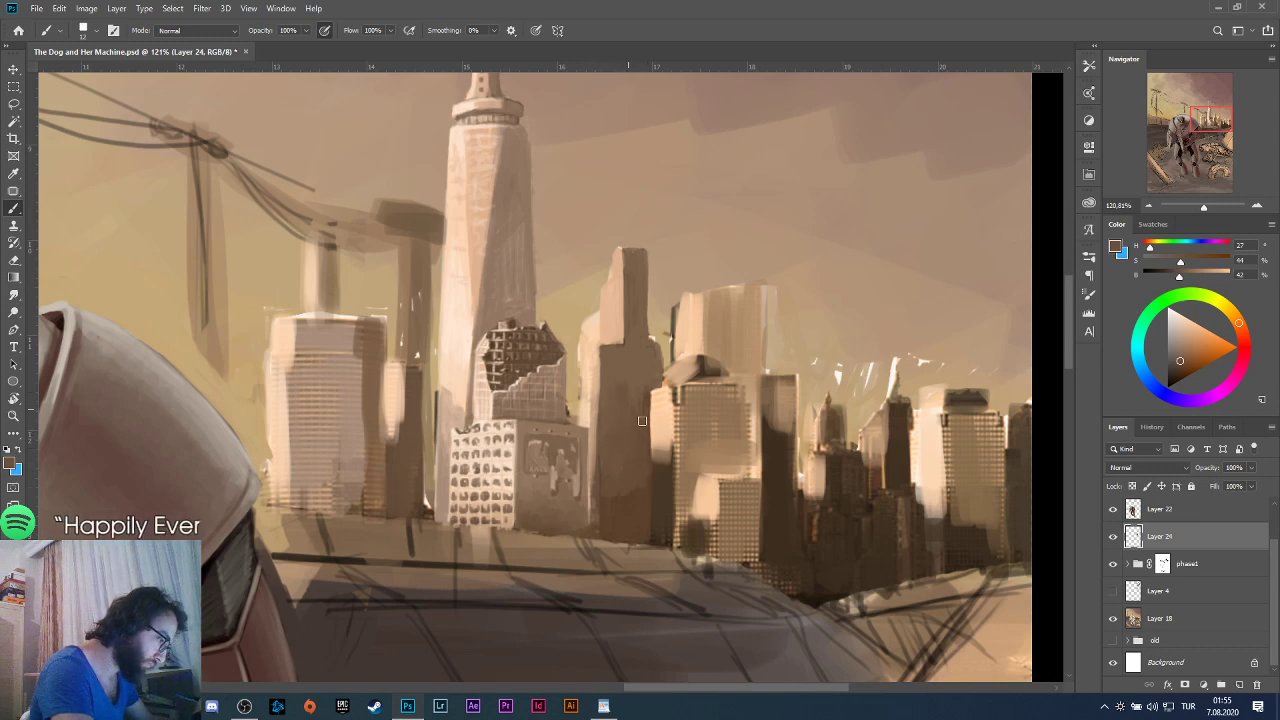
alt+click(605, 490)
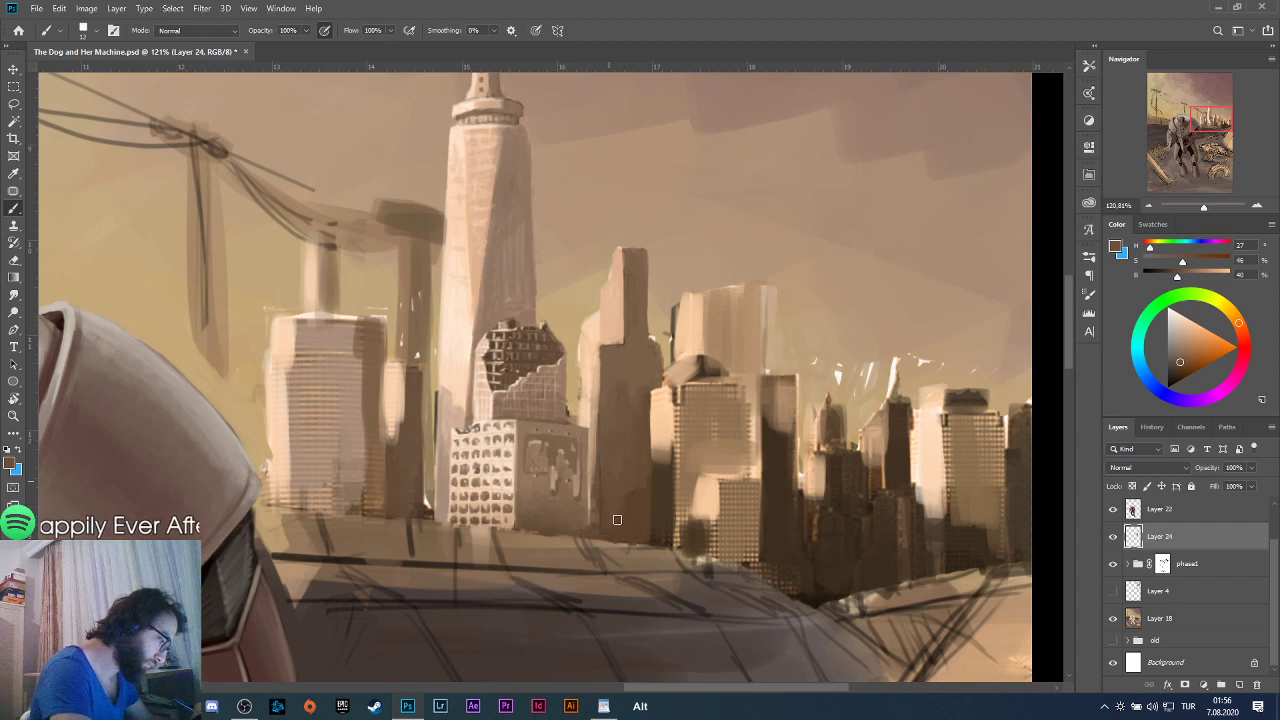
alt+click(645, 529)
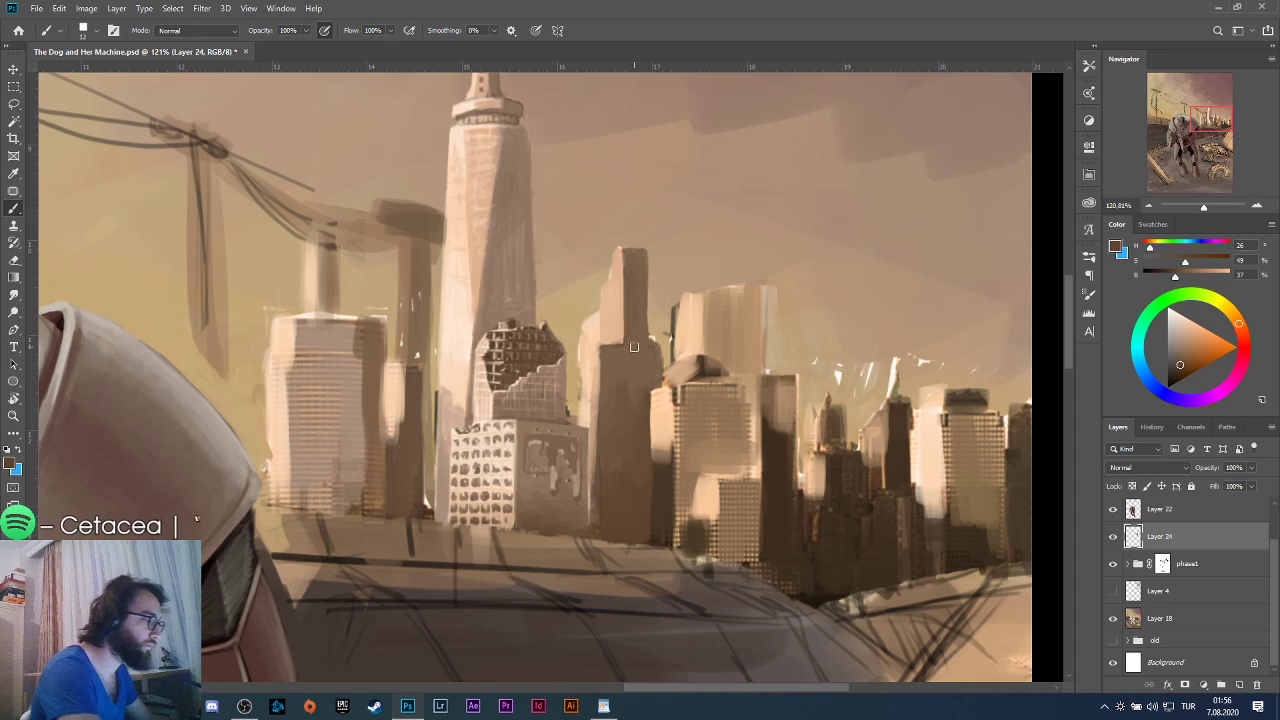
alt+click(635, 296)
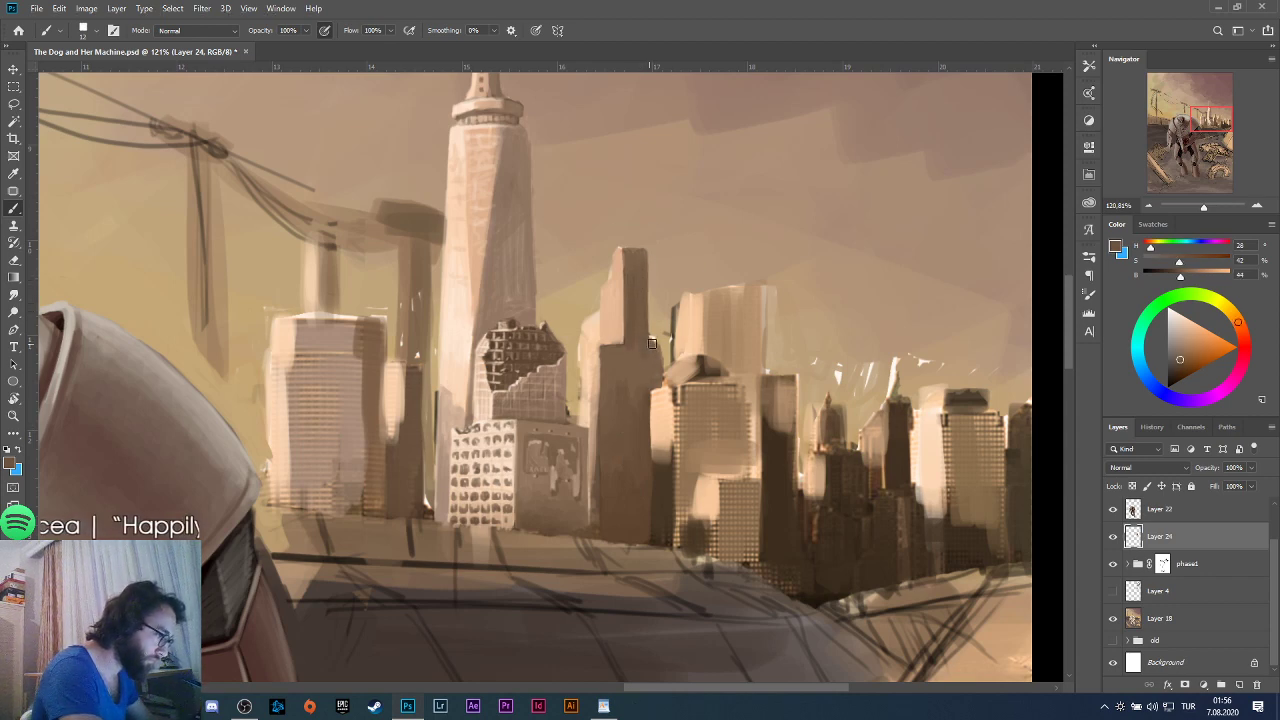
drag(655, 345, 652, 381)
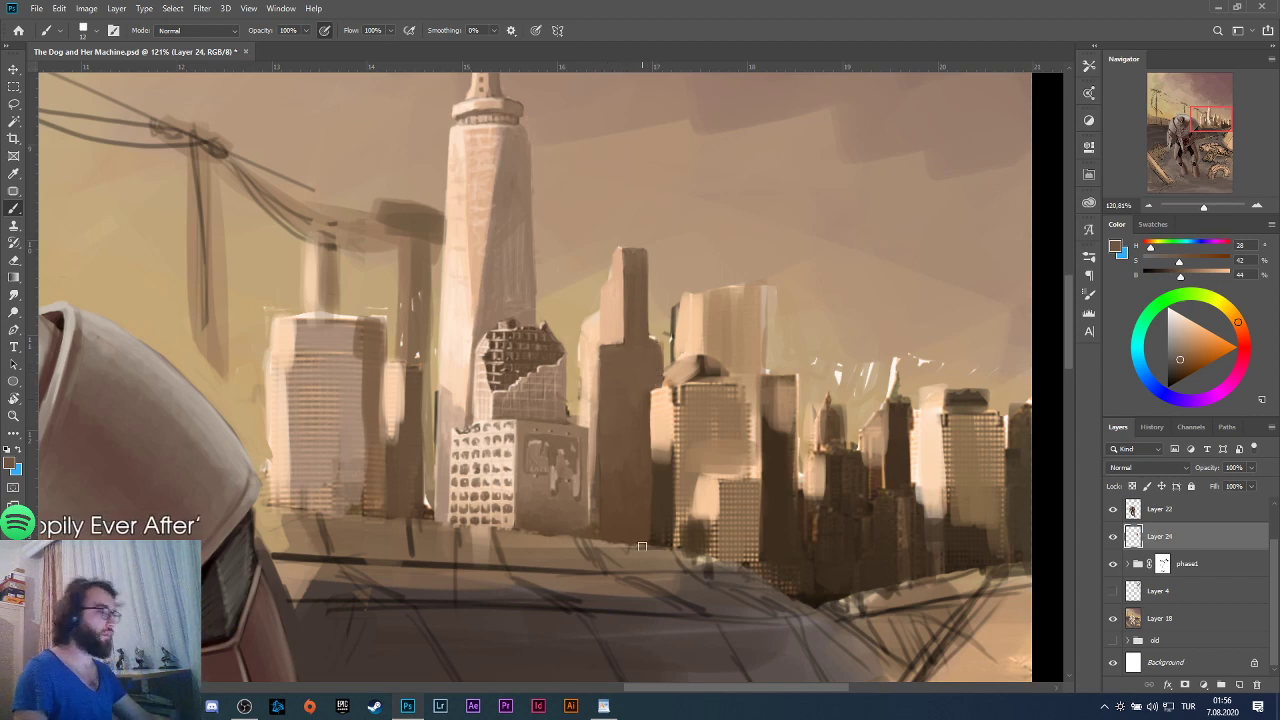
Sample the tower's light peach tan and paint the upper part of the lower section's sunlit side.
key(alt)
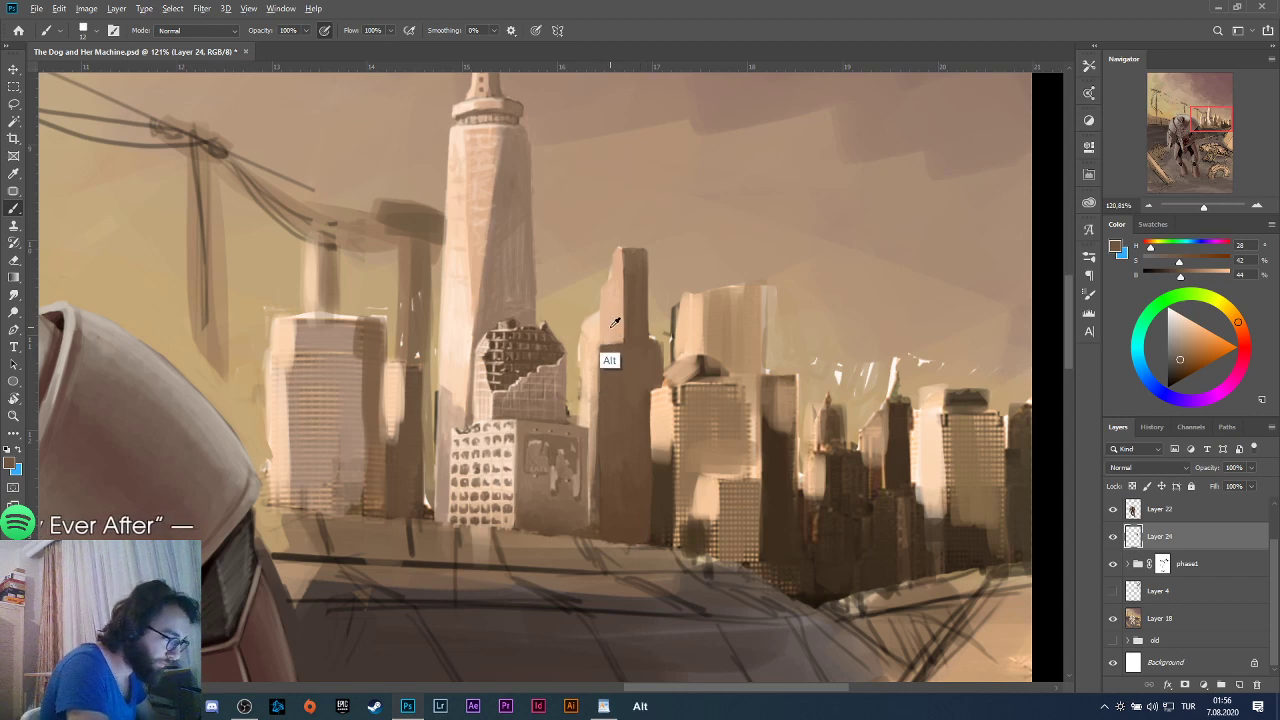
alt+click(601, 368)
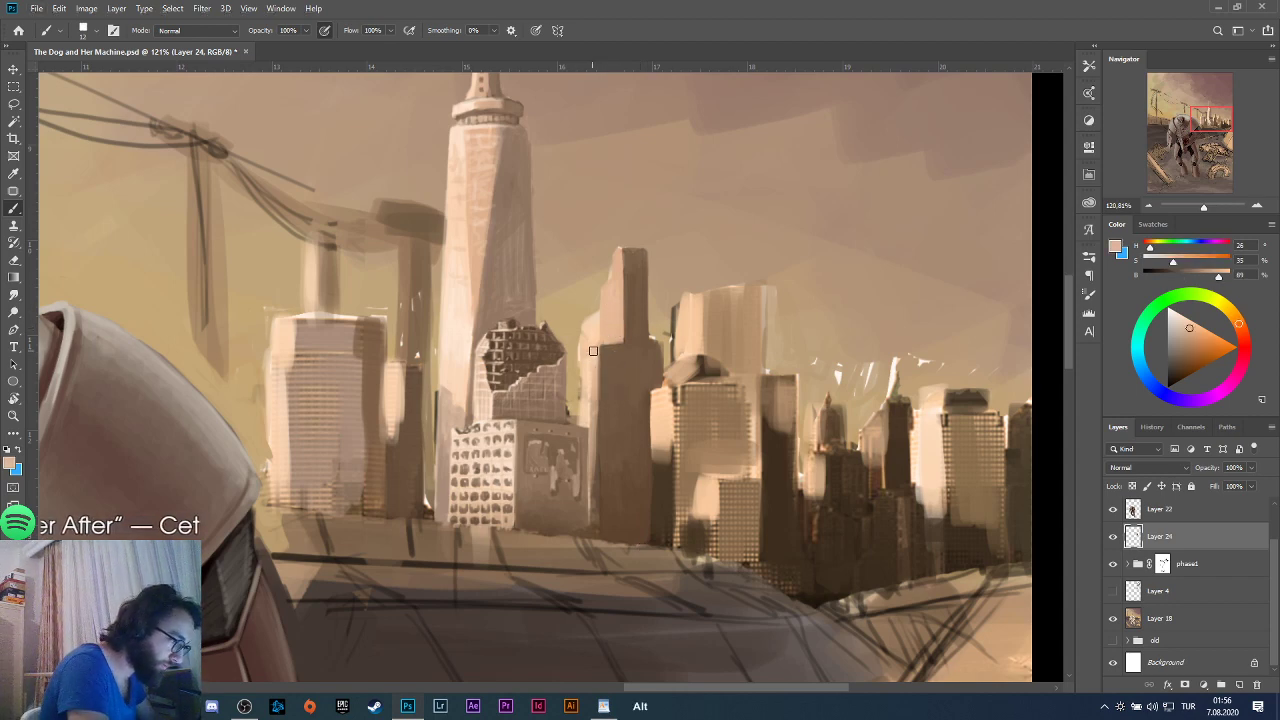
mouse_move(596, 350)
mouse_down()
mouse_move(596, 425)
mouse_move(585, 392)
mouse_up()
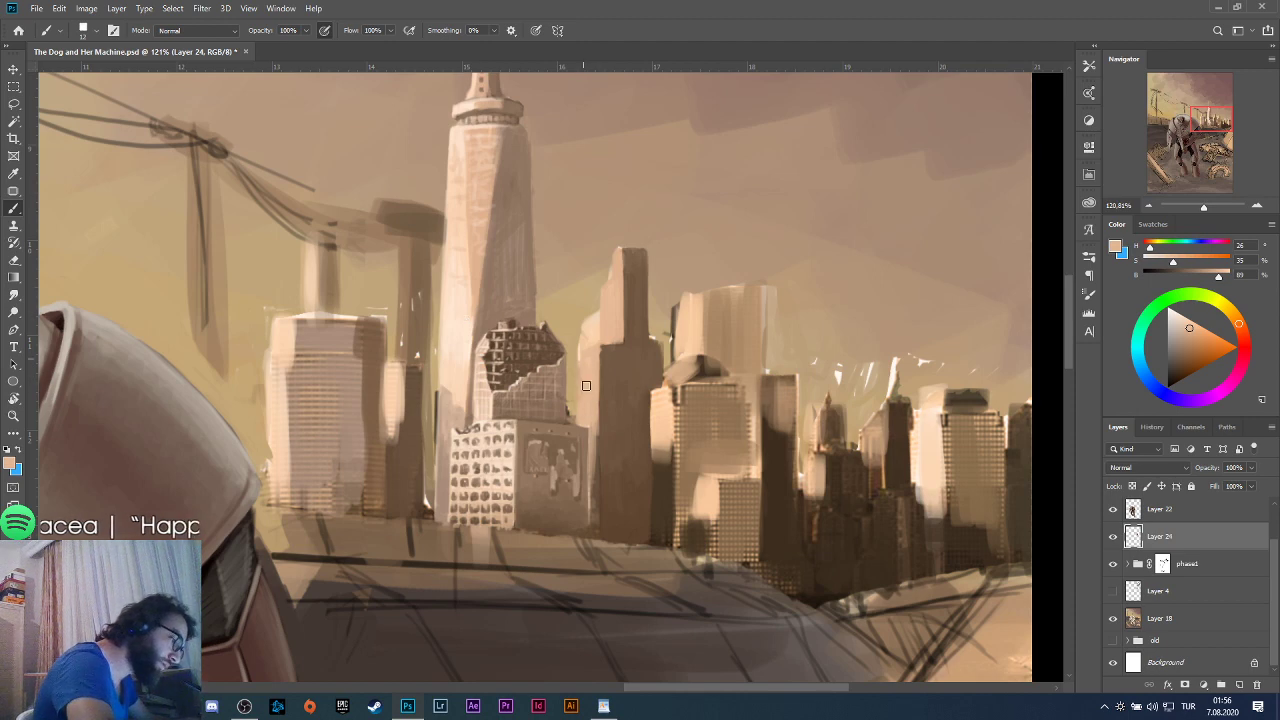
Sample mid and dark browns and shade the bottom of the tower's sunlit side, fading it beside the poster building.
key(alt)
alt+click(572, 497)
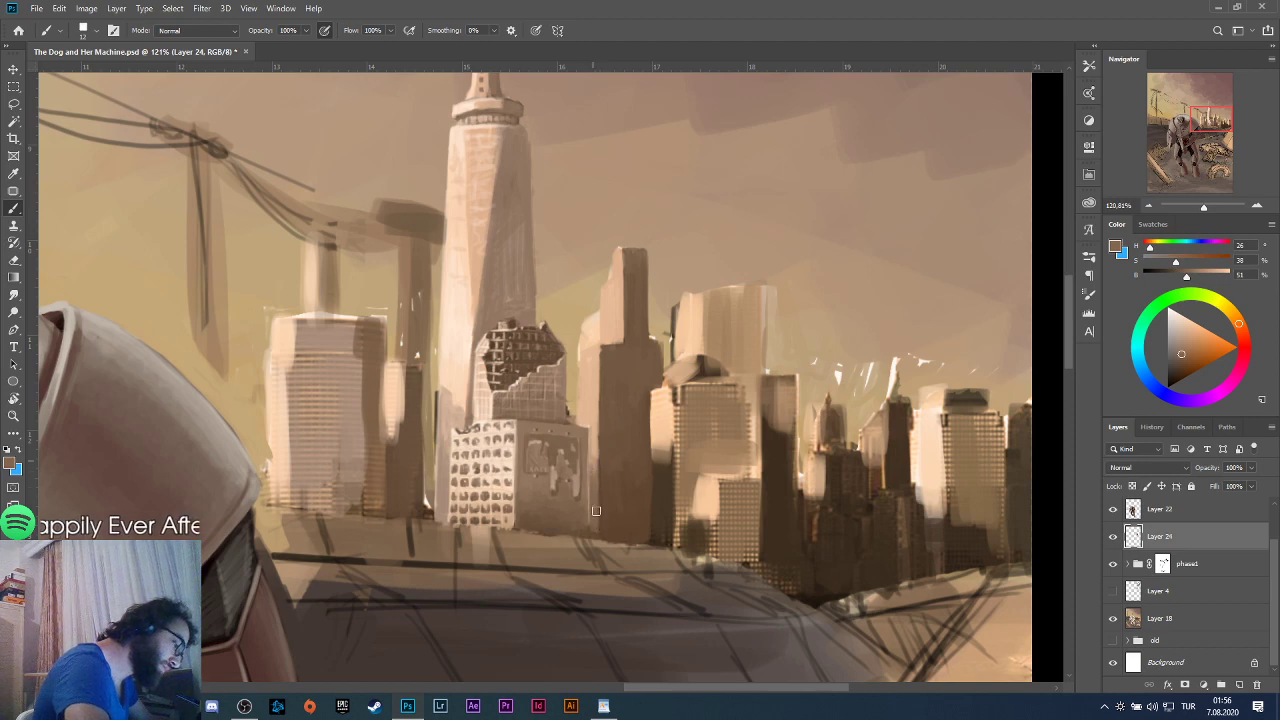
key(alt)
alt+click(596, 488)
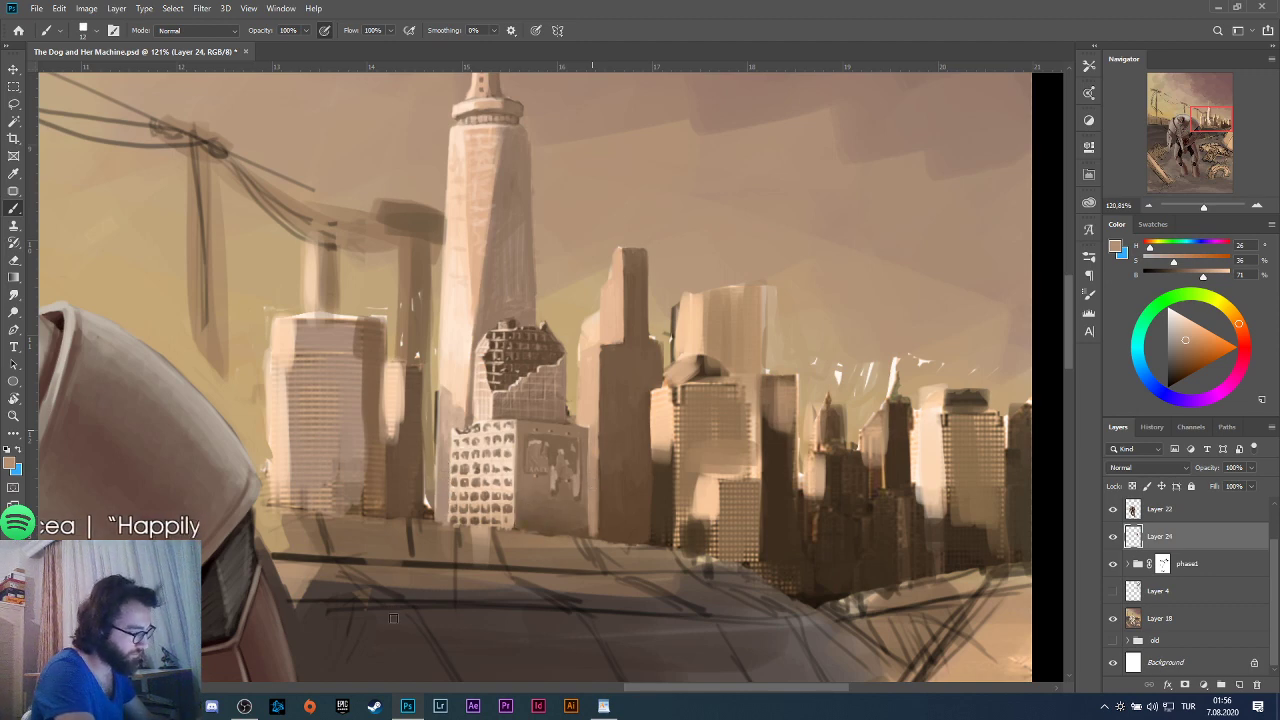
key(alt)
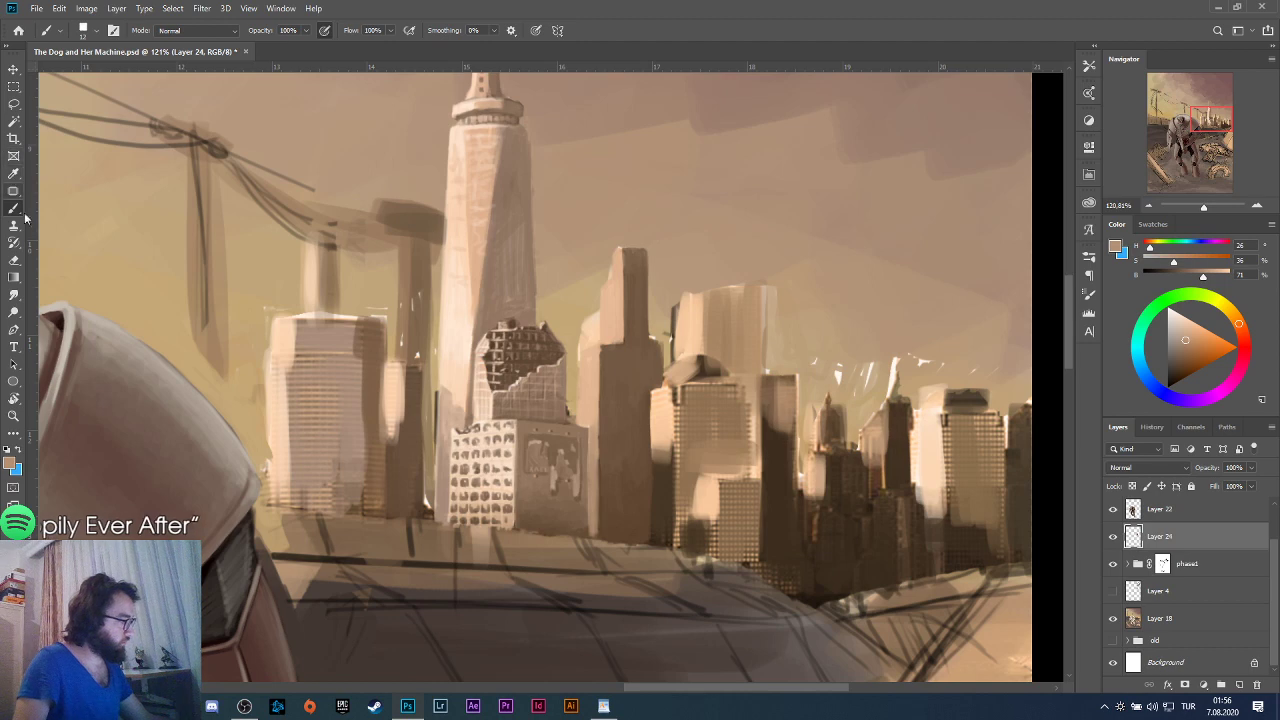
alt+click(583, 476)
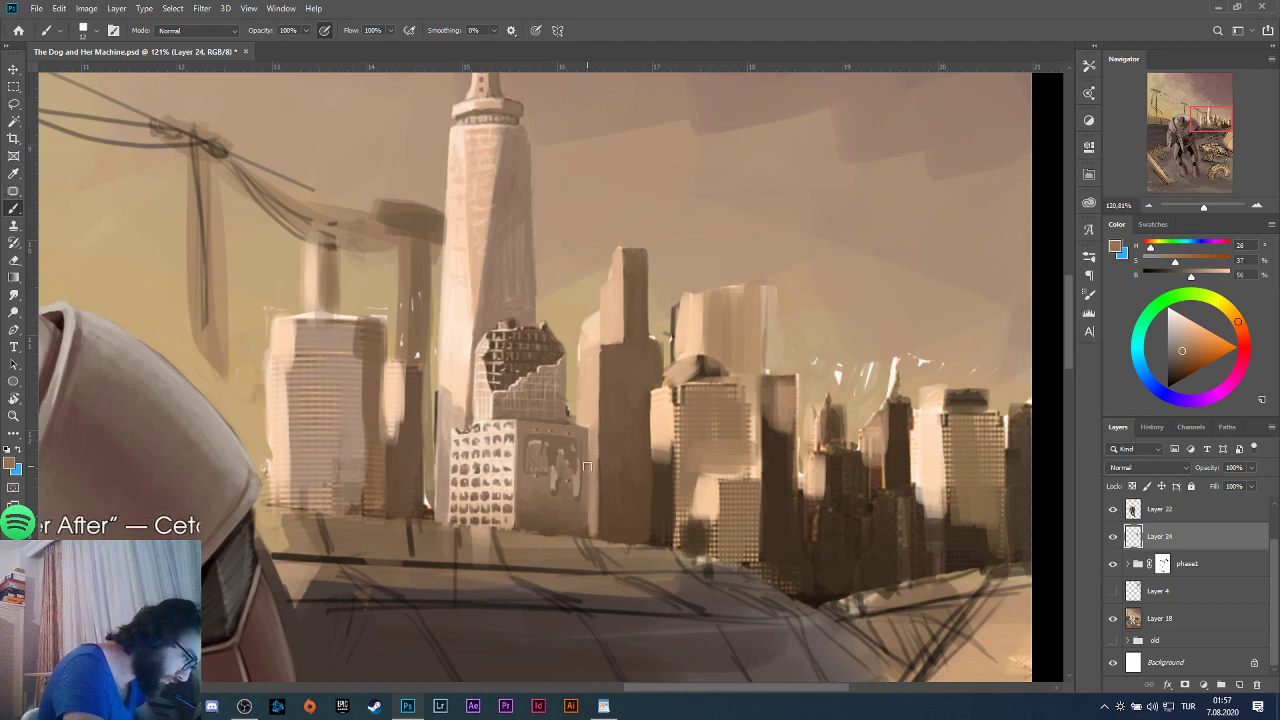
alt+click(583, 527)
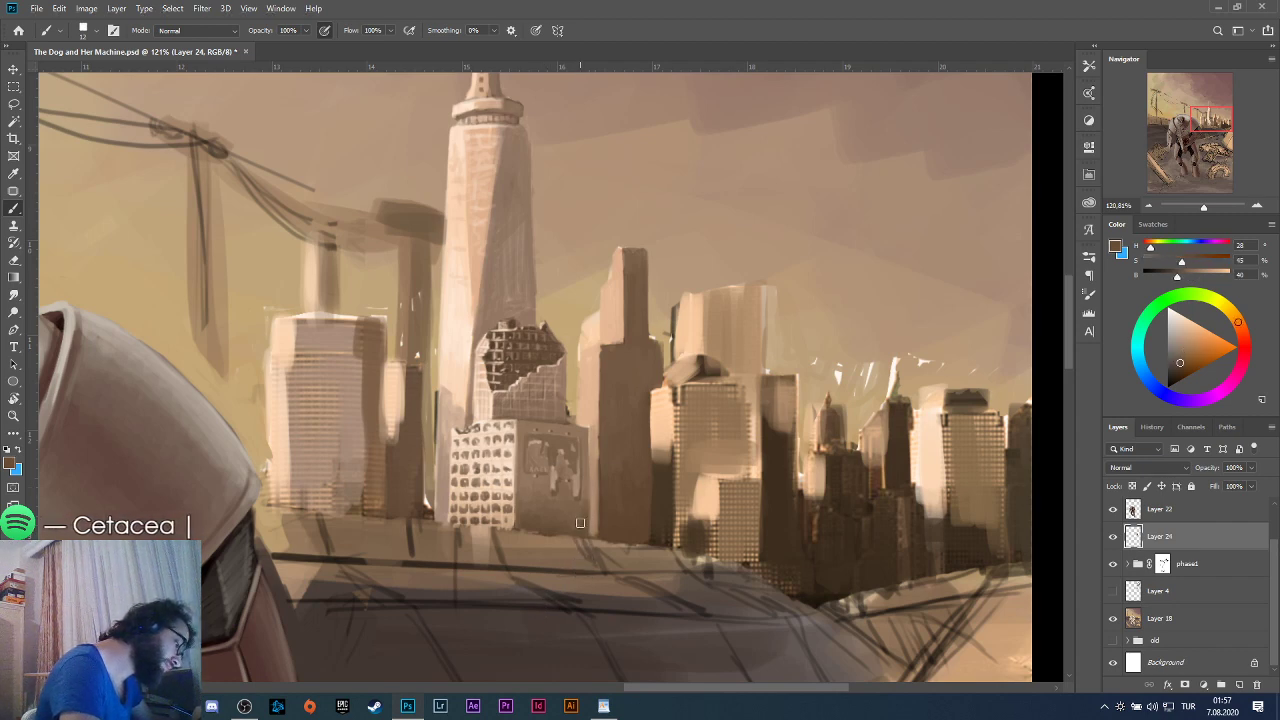
key(alt)
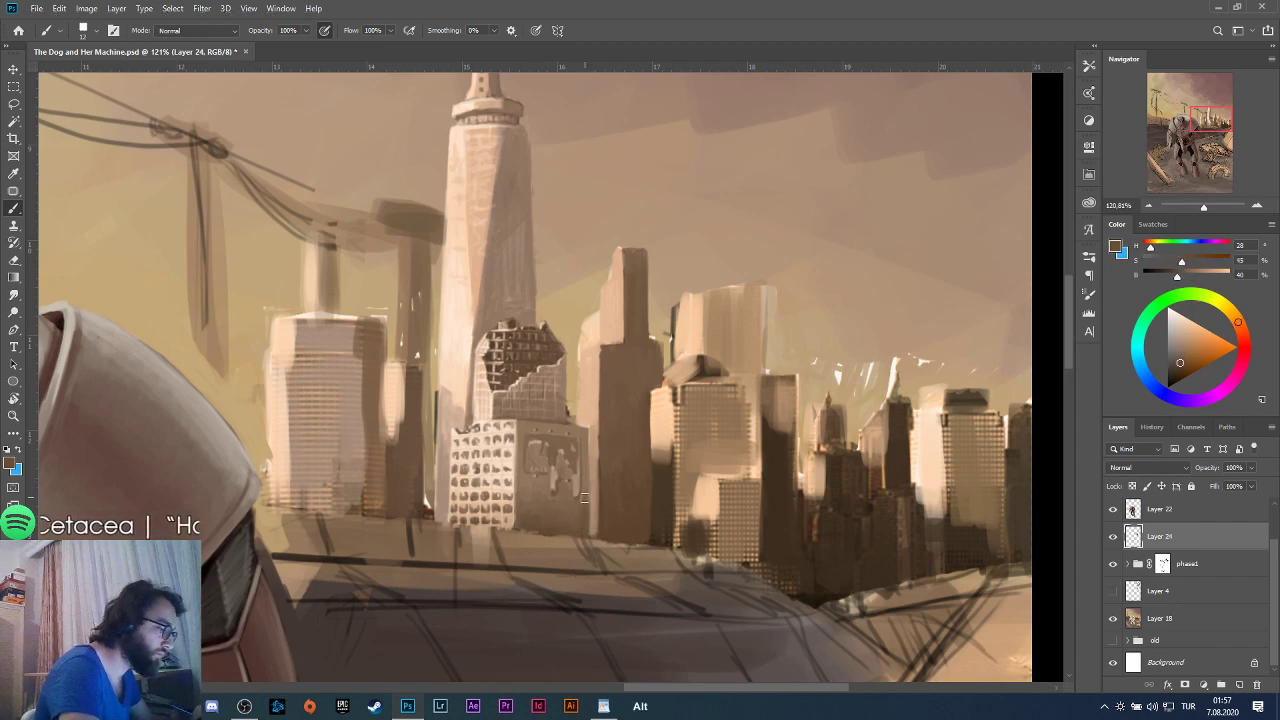
alt+click(588, 482)
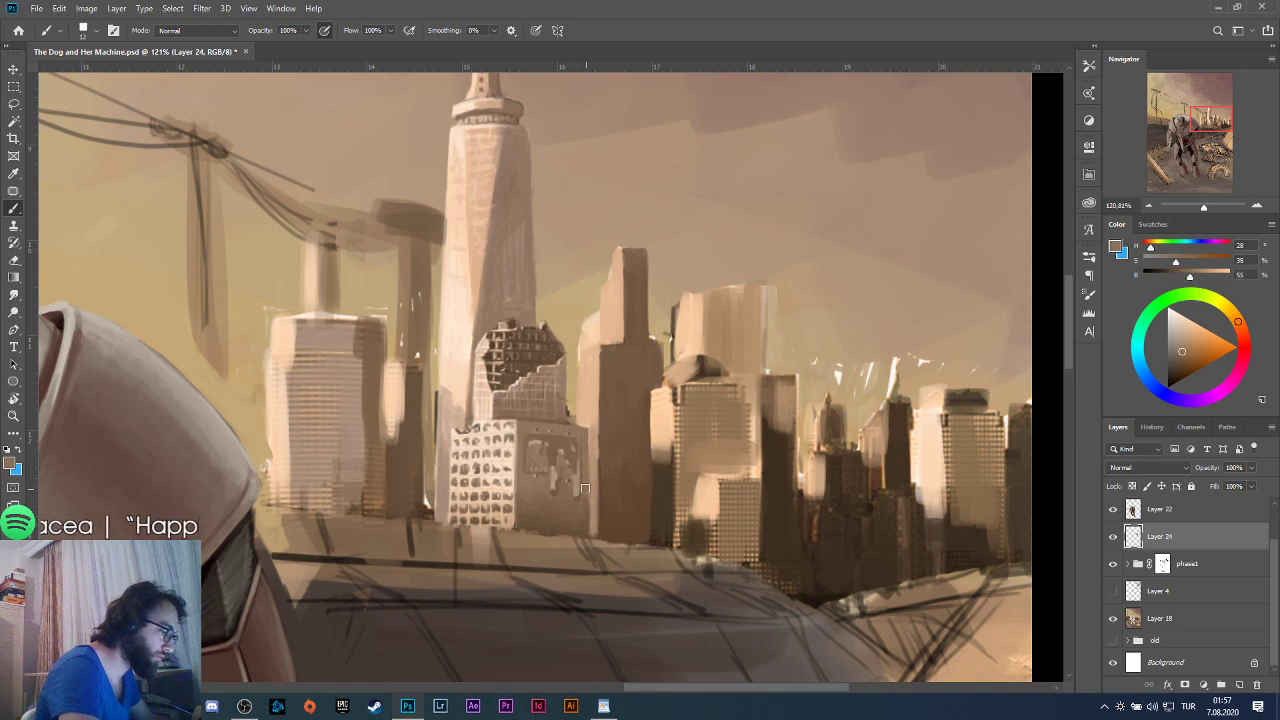
Sample light peach and brown tones along the tower's sunlit side and blend its light-to-dark transition.
alt+click(586, 417)
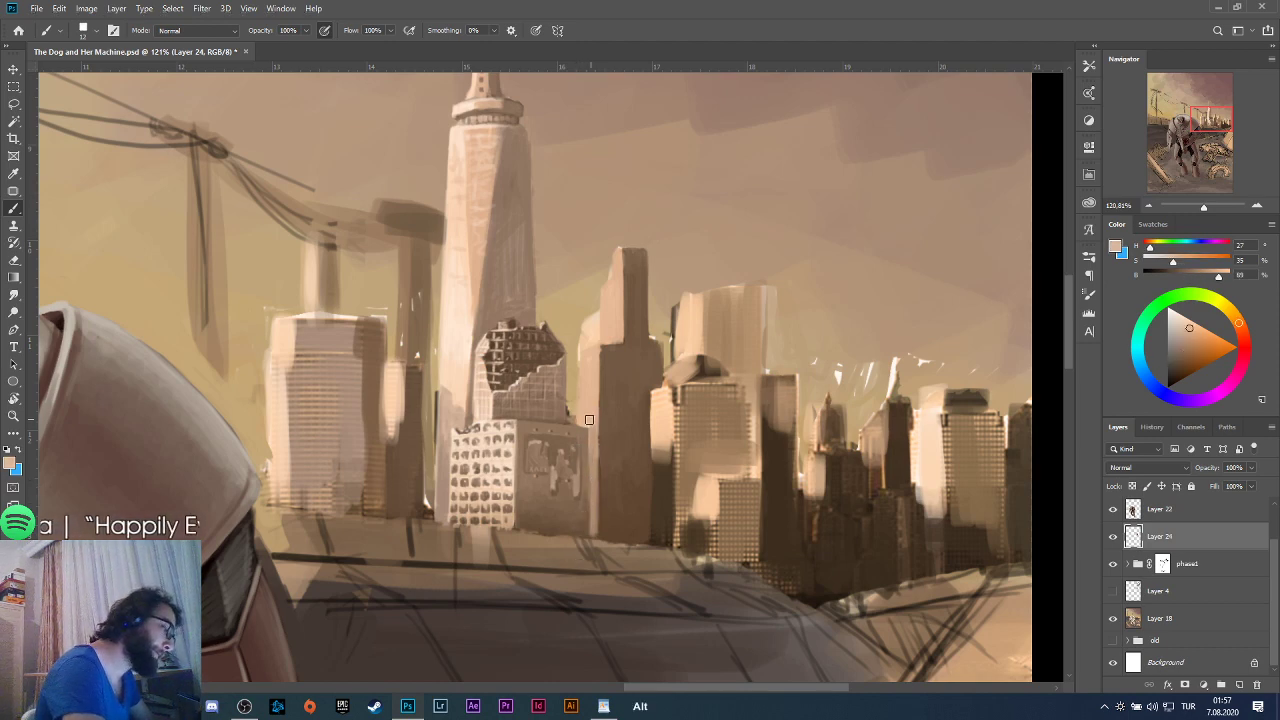
alt+click(585, 427)
drag(585, 427, 577, 430)
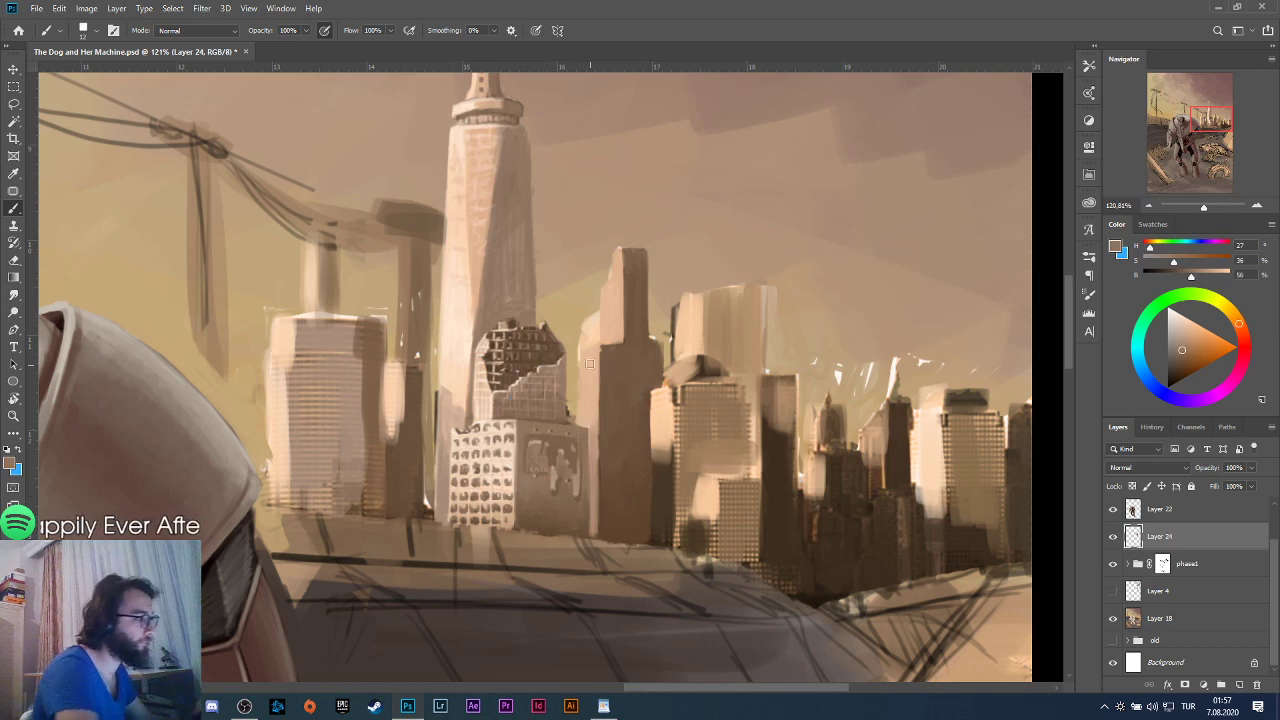
alt+click(587, 398)
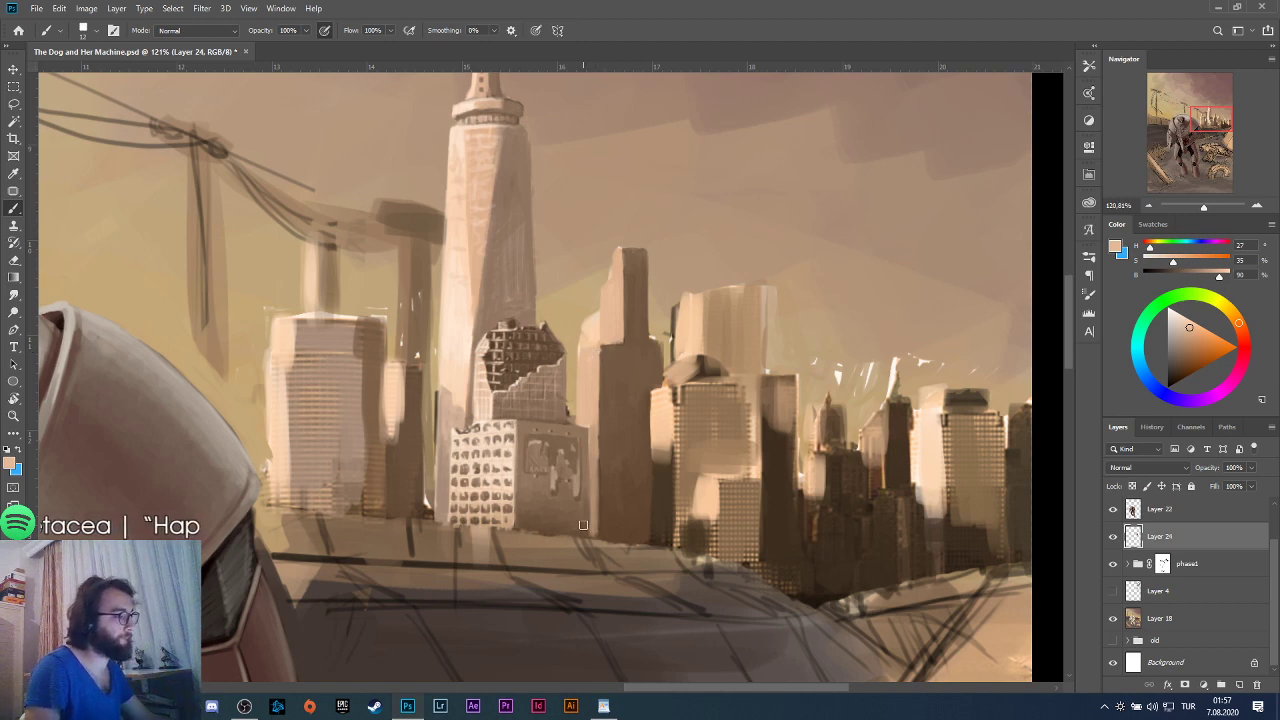
alt+click(617, 256)
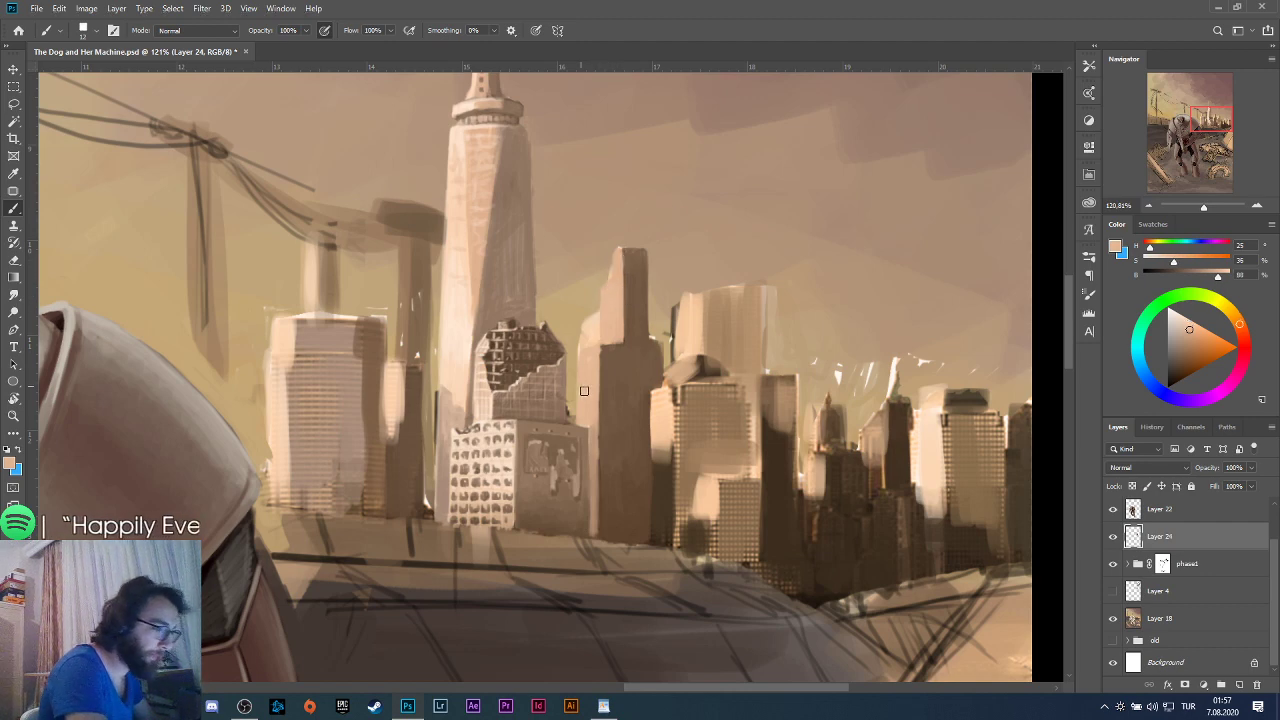
Mask out the dark sliver between the repainted tower and the pale building on the phase1 group's layer mask.
key(alt+bracketleft)
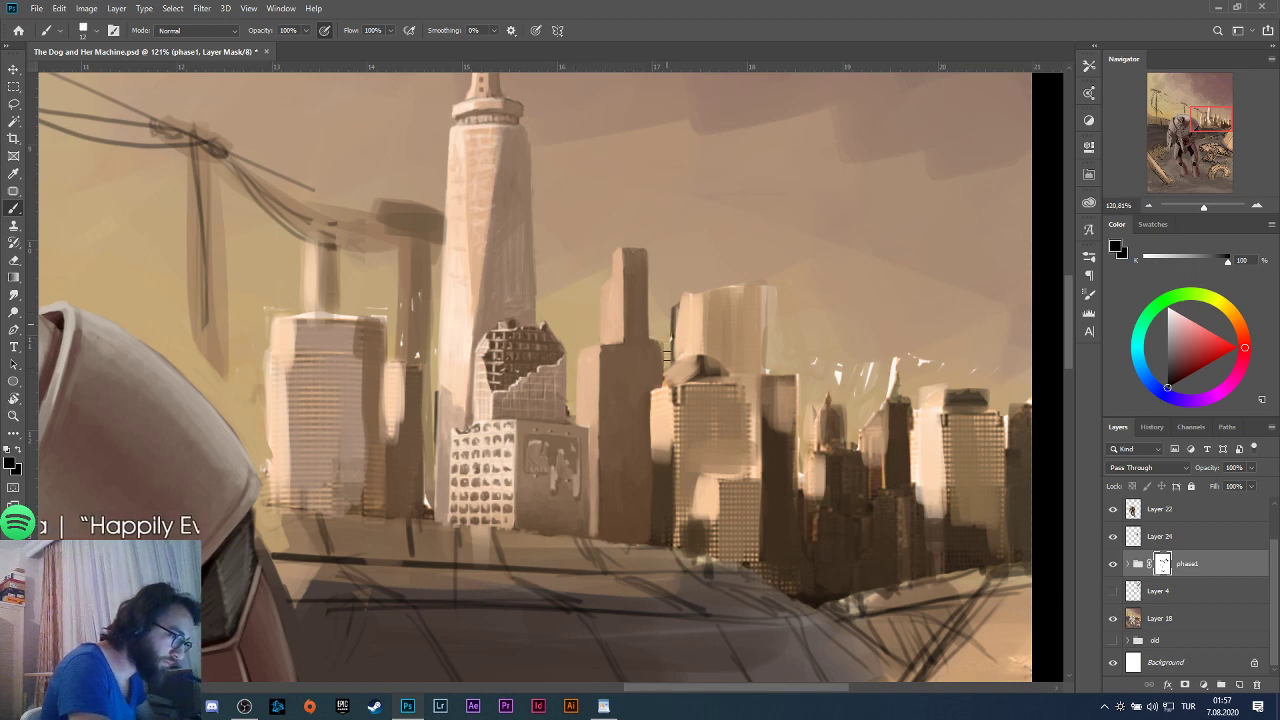
mouse_move(670, 345)
mouse_down()
mouse_move(671, 320)
mouse_move(670, 350)
mouse_up()
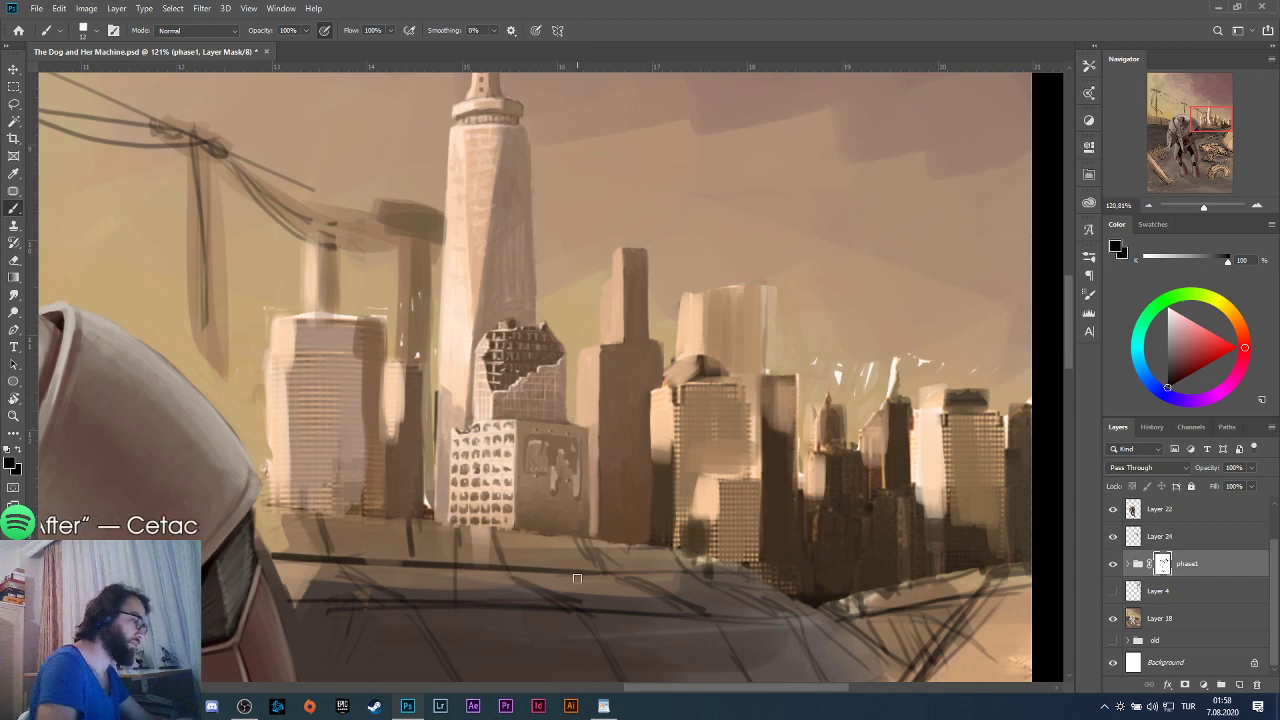
On Layer 24, retouch the tower's sunlit side with its sampled peach and erase the uneven outer edge.
click(1160, 536)
alt+click(608, 363)
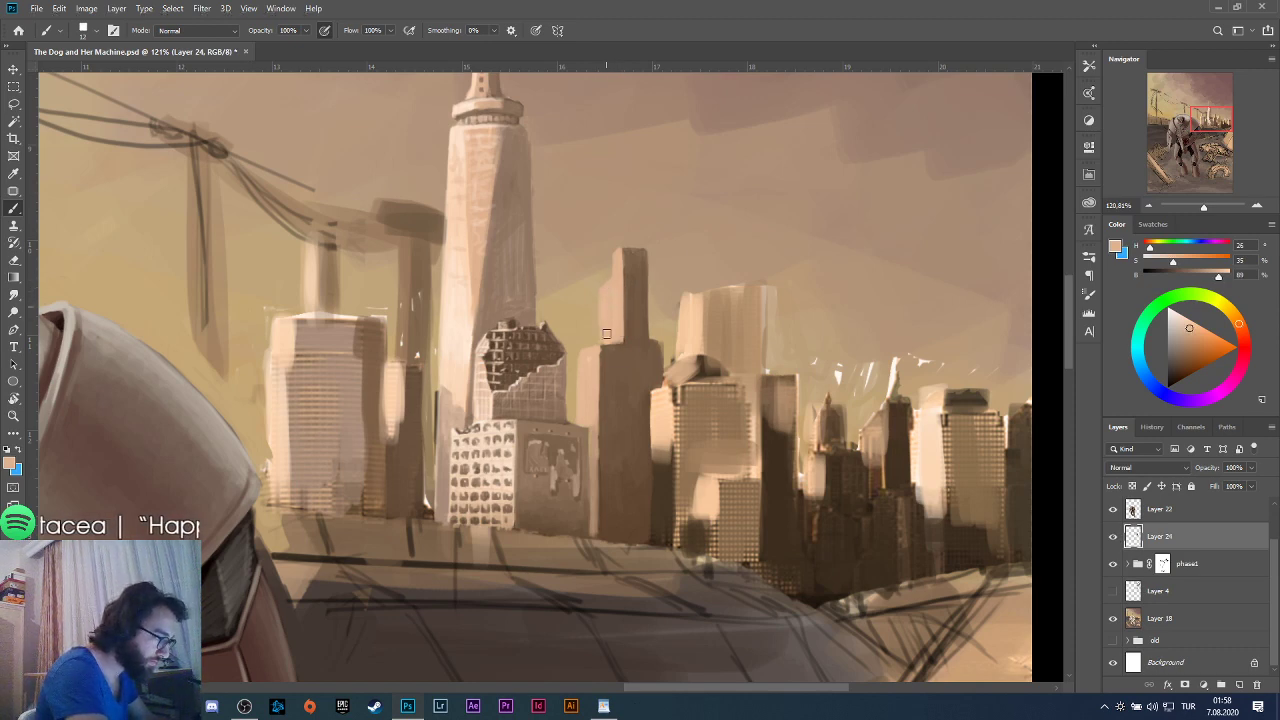
key(e)
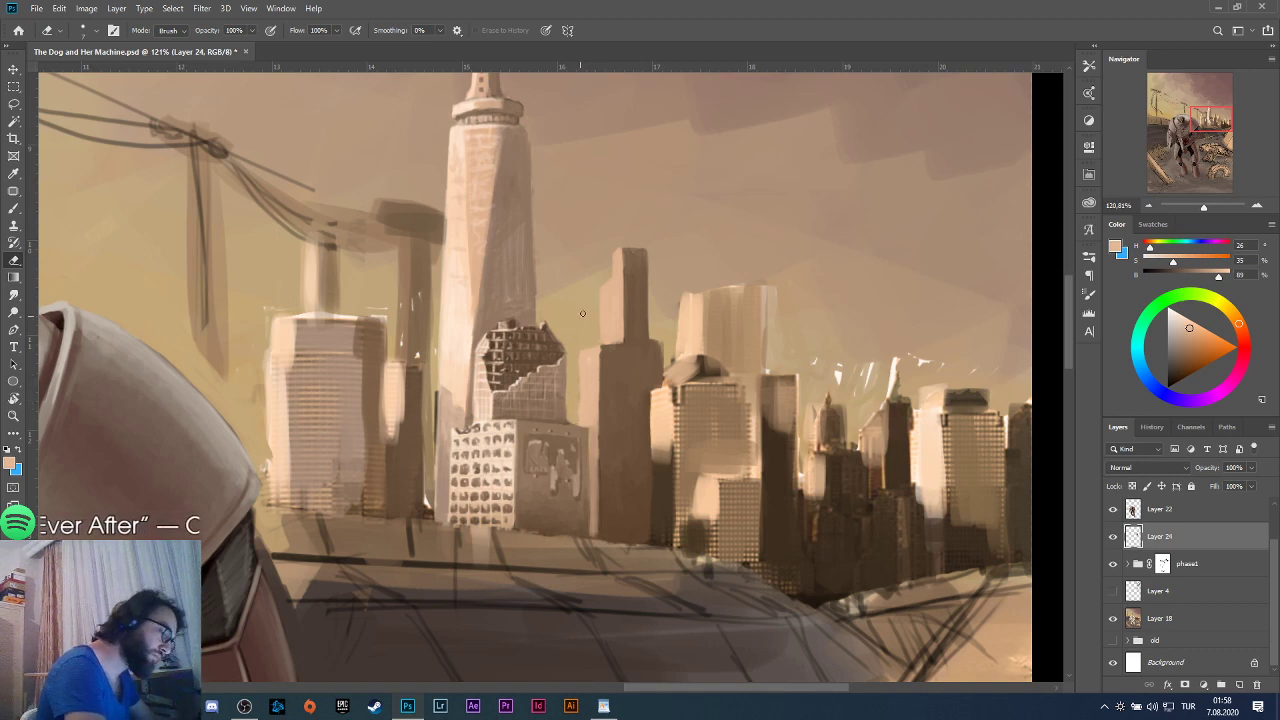
Set the brush to 4 px and refine the upper tower's sunlit side with sampled brown and pale cream highlights.
key(b)
click(90, 30)
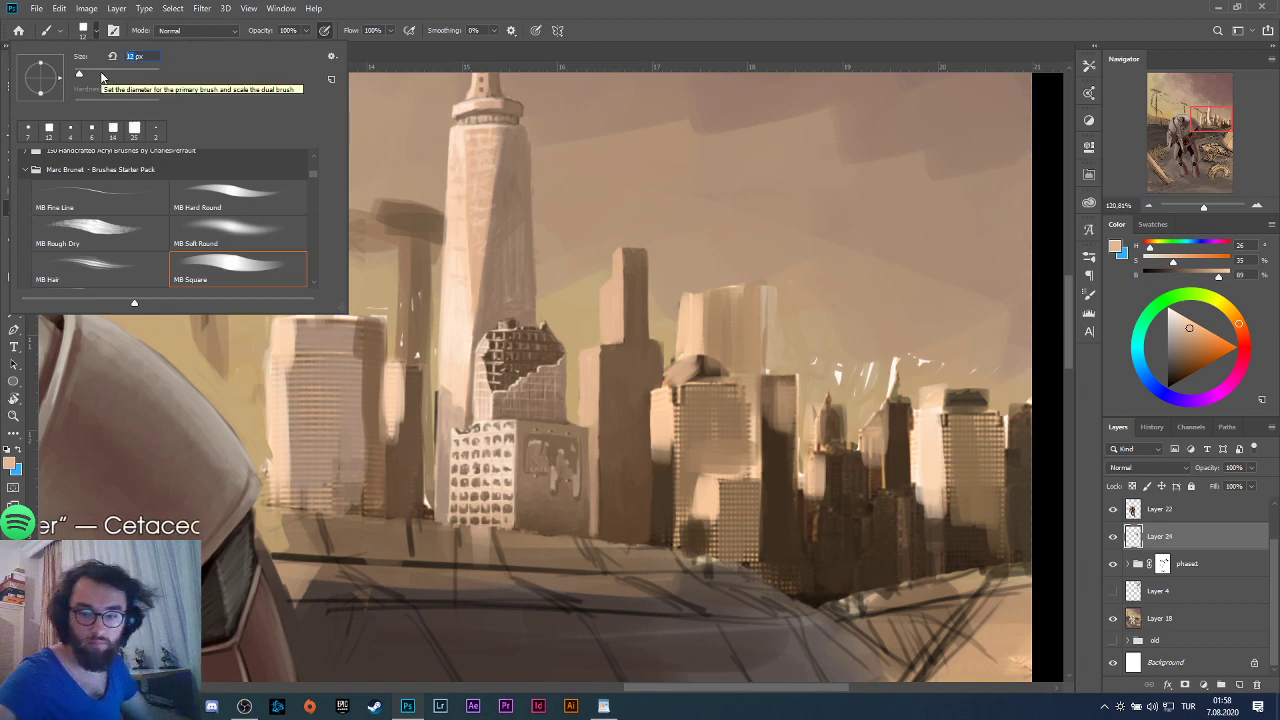
text(4)
key(Return)
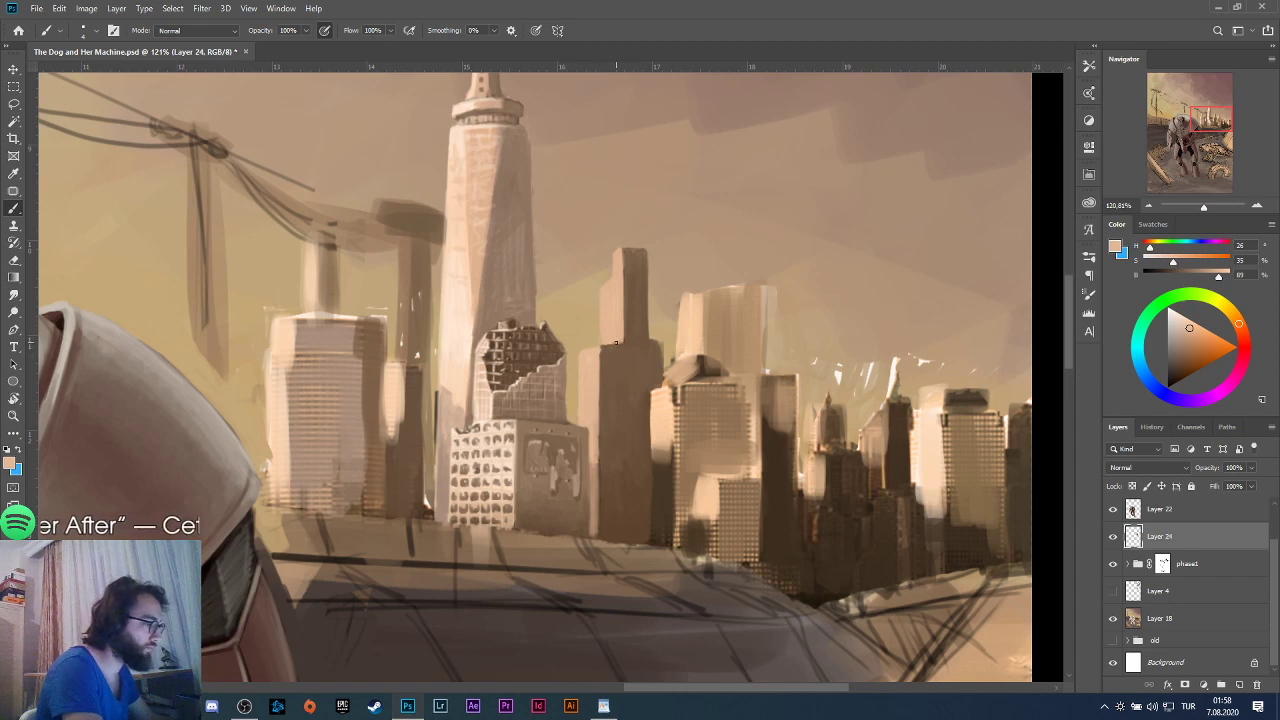
alt+click(603, 385)
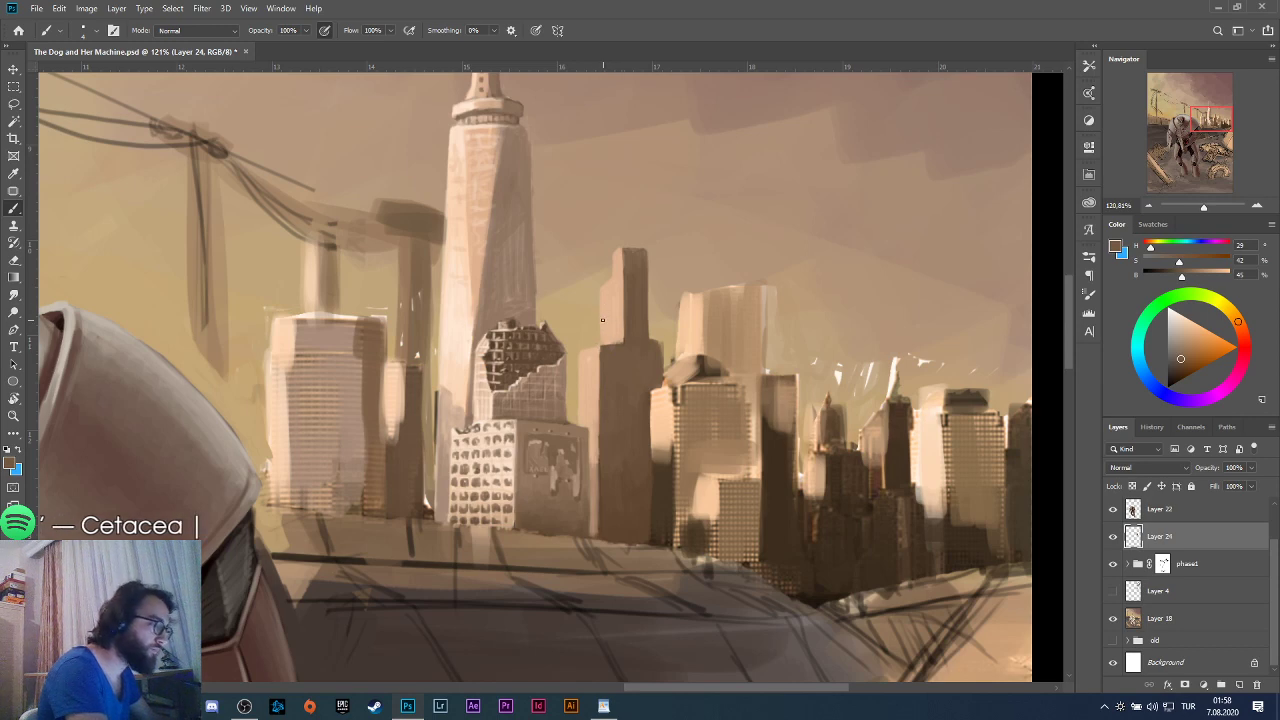
alt+click(477, 380)
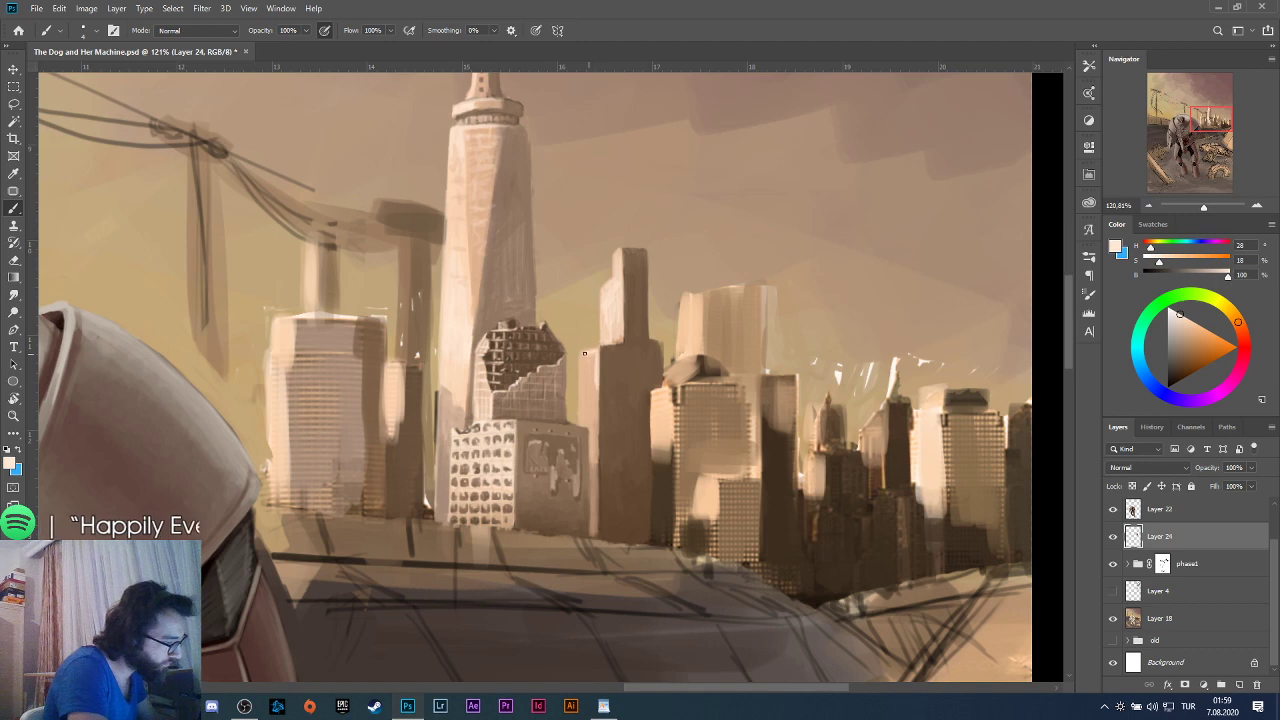
Brighten the lower tower's sunlit side with pale cream and tidy its shaded step edge with a sampled brown.
drag(583, 354, 594, 412)
scroll(588, 430, down, 6)
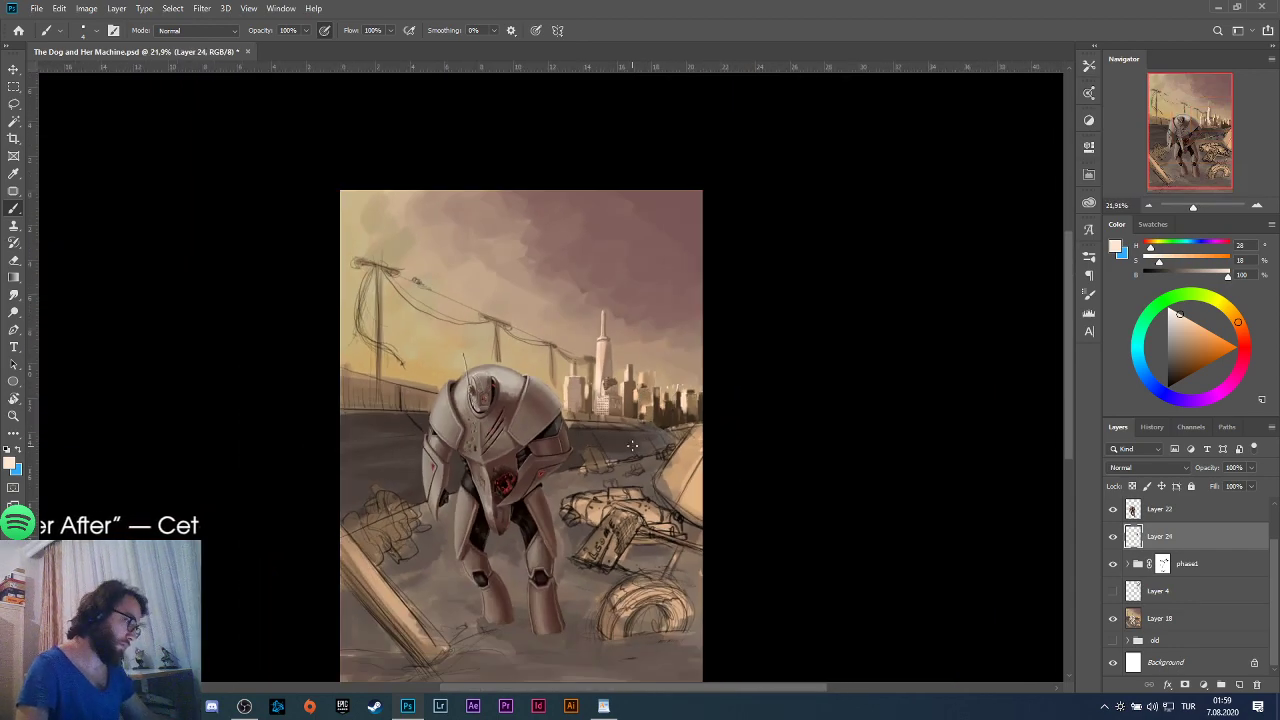
scroll(635, 392, up, 7)
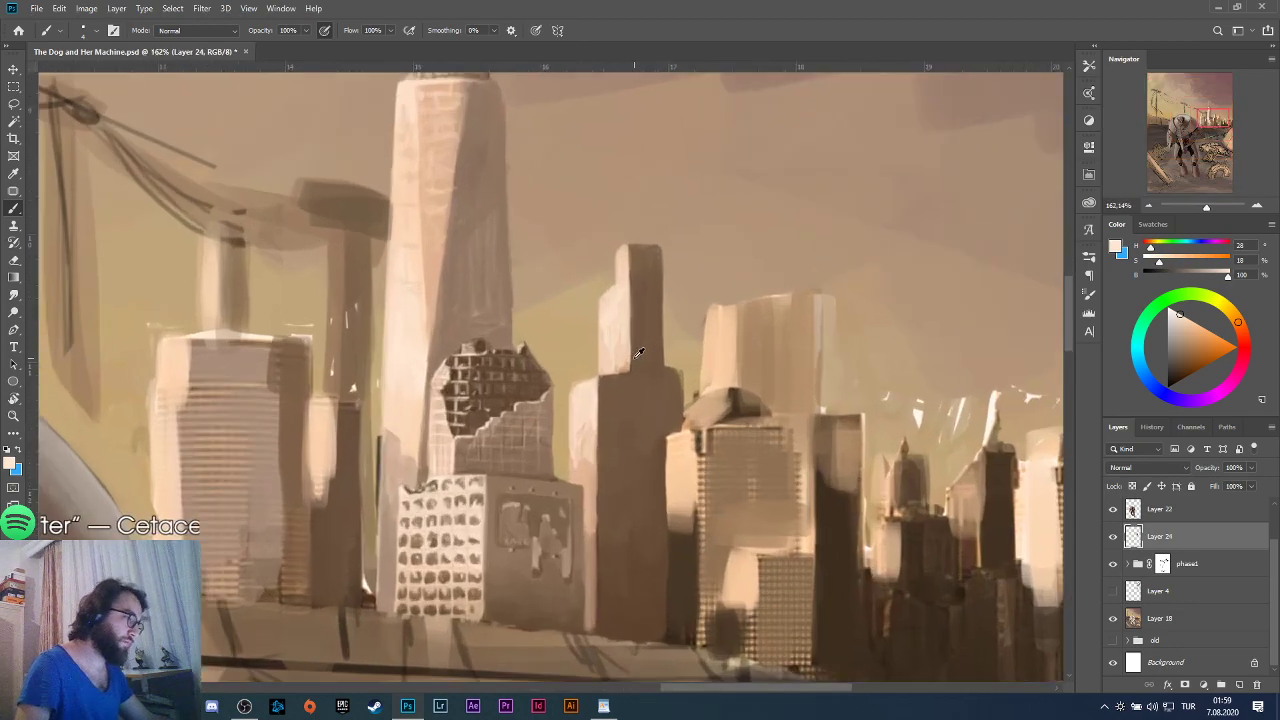
alt+click(658, 378)
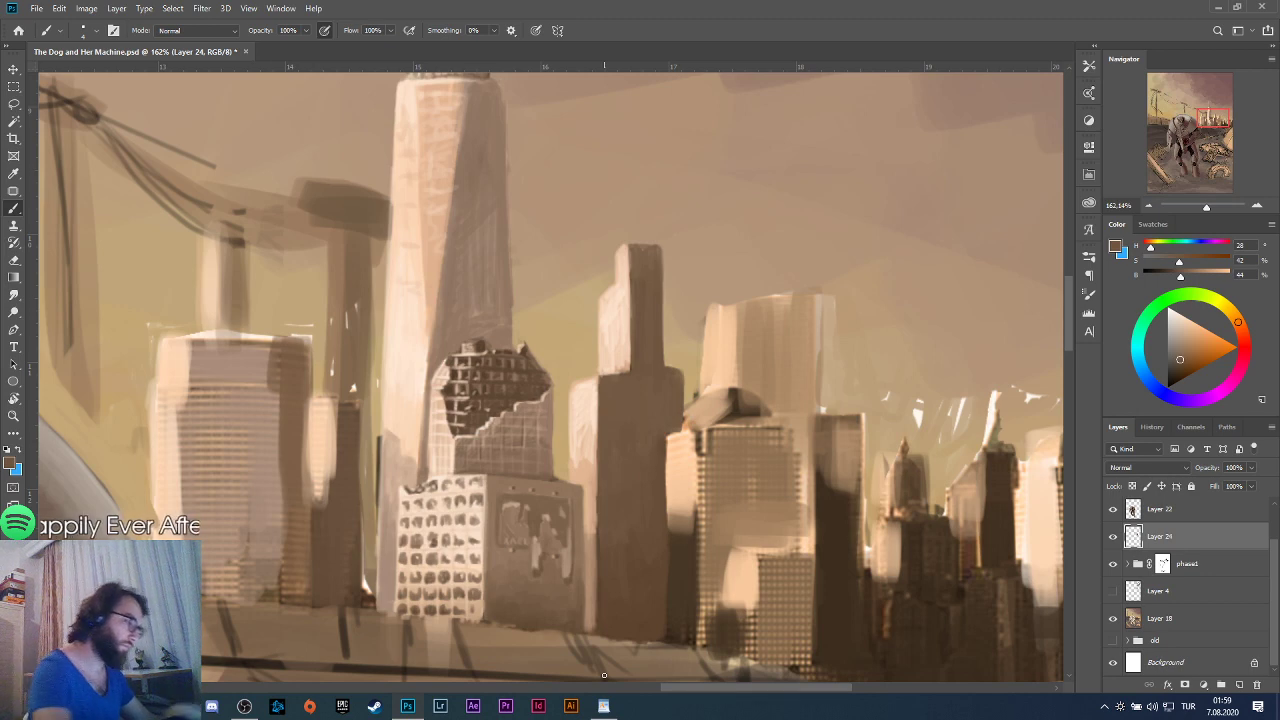
Sample peach from the stepped tower and draw thin window grid lines across its sunlit side.
key(alt)
alt+click(588, 470)
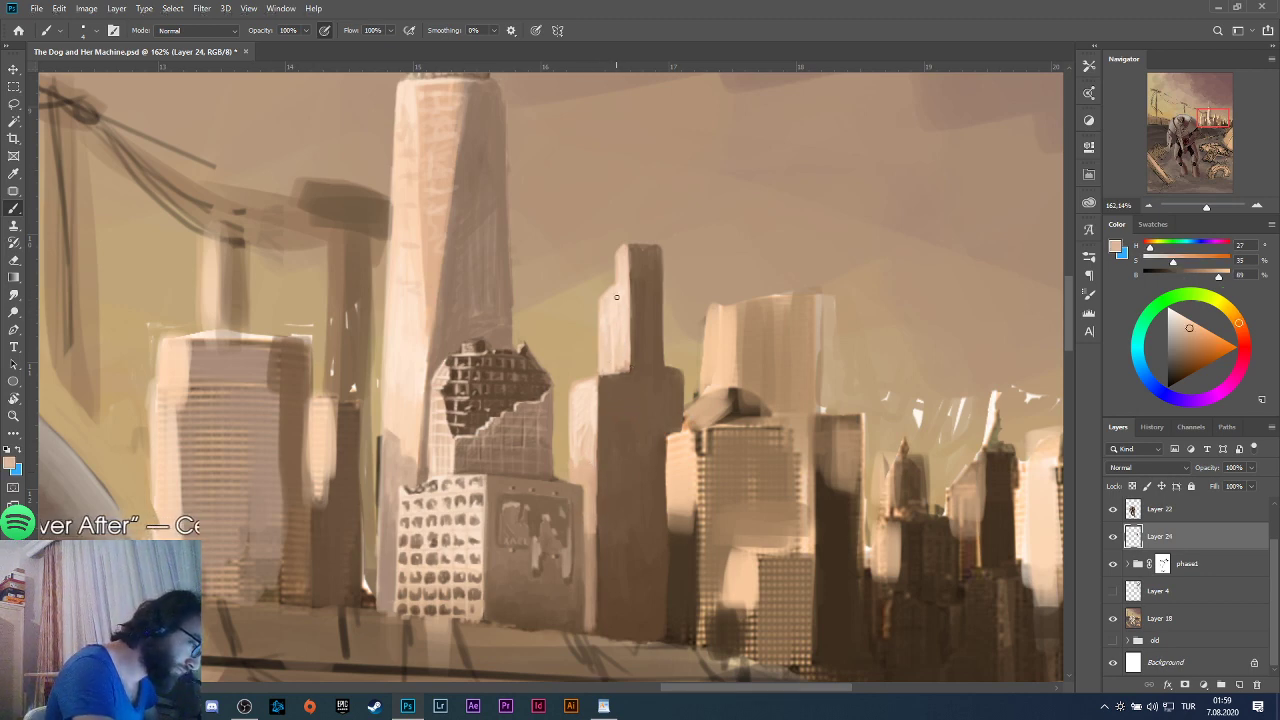
drag(616, 297, 618, 350)
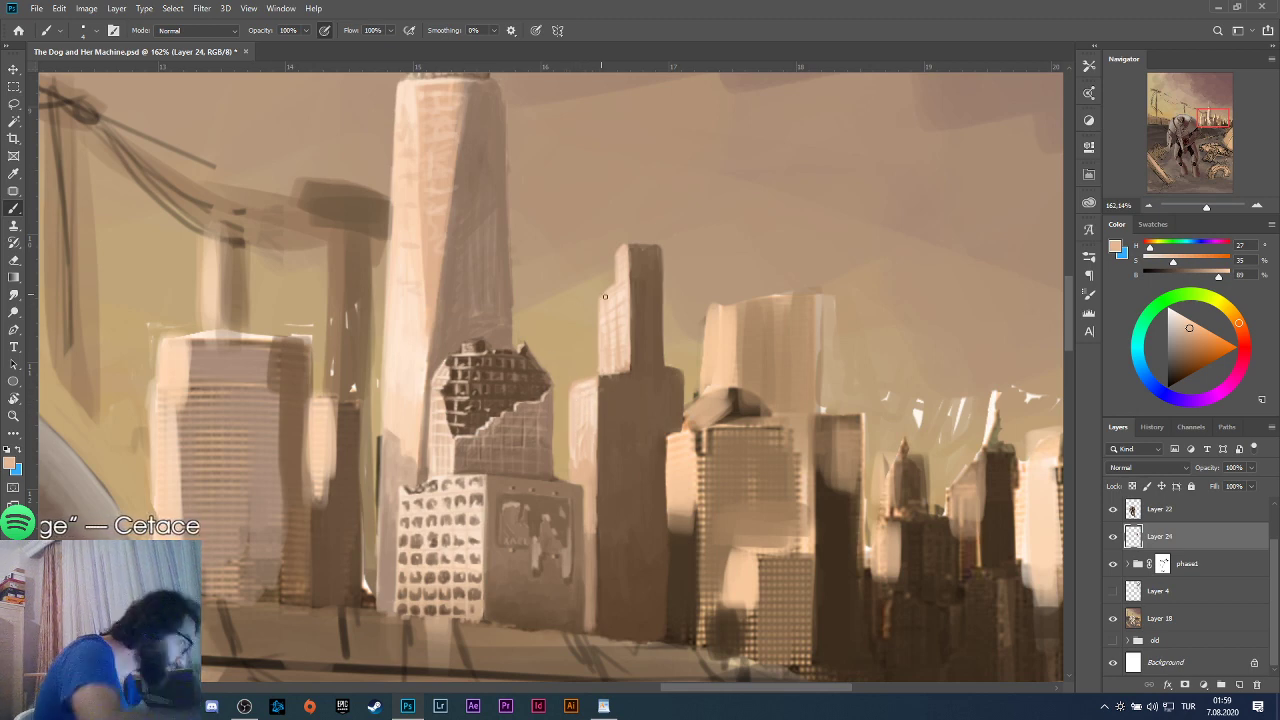
key(ctrl+z)
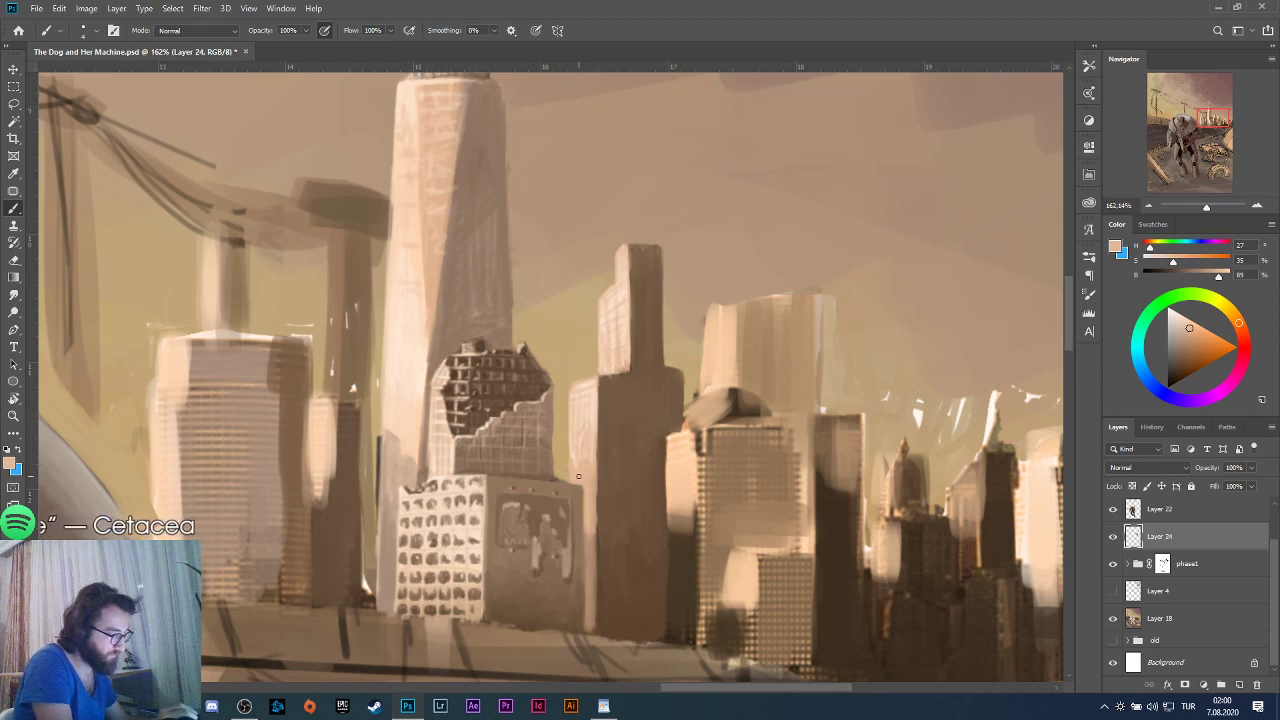
key(ctrl+shift+z)
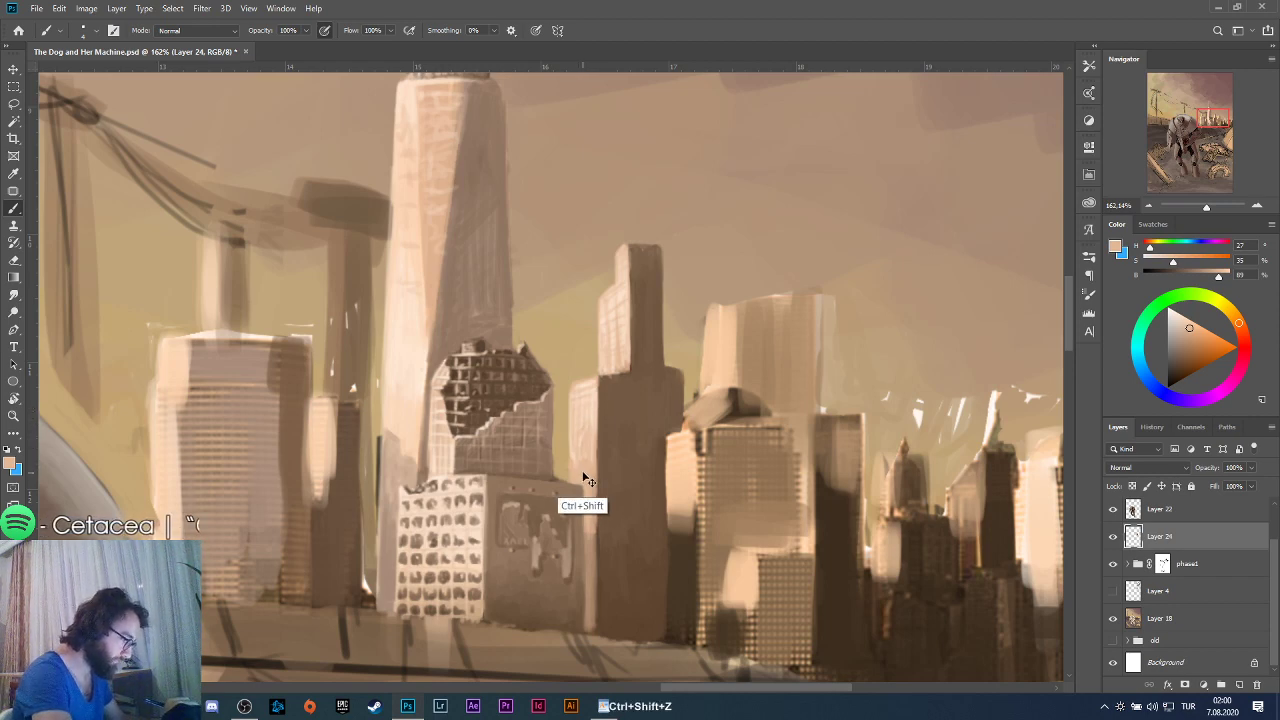
Sample peach, cream and brown tones and retouch the lower sunlit side down to the poster building's edge.
alt+click(578, 469)
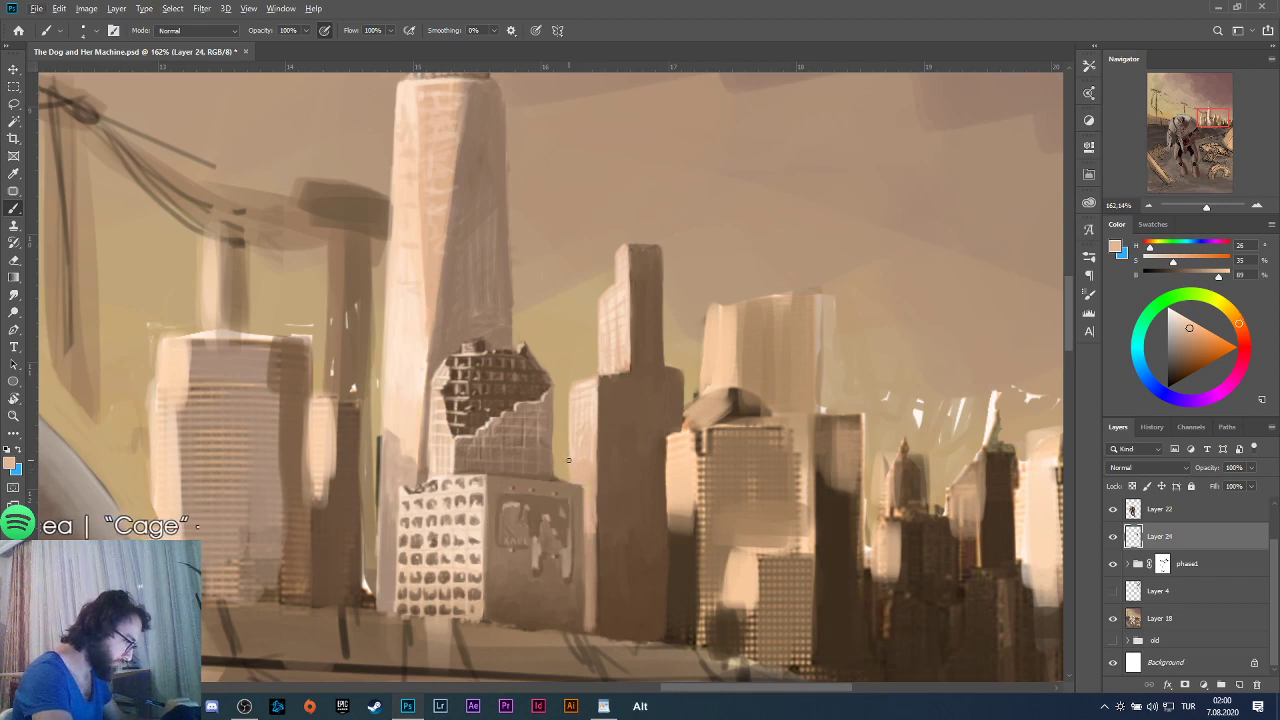
alt+click(582, 421)
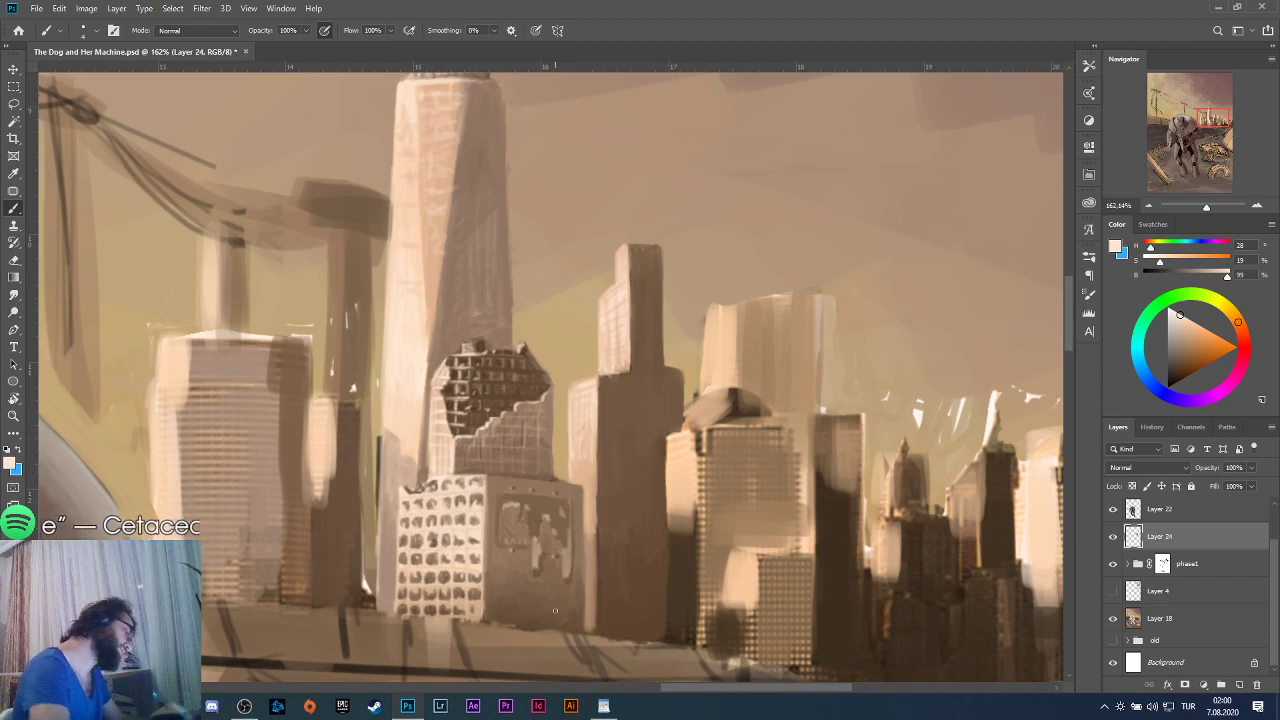
alt+click(594, 537)
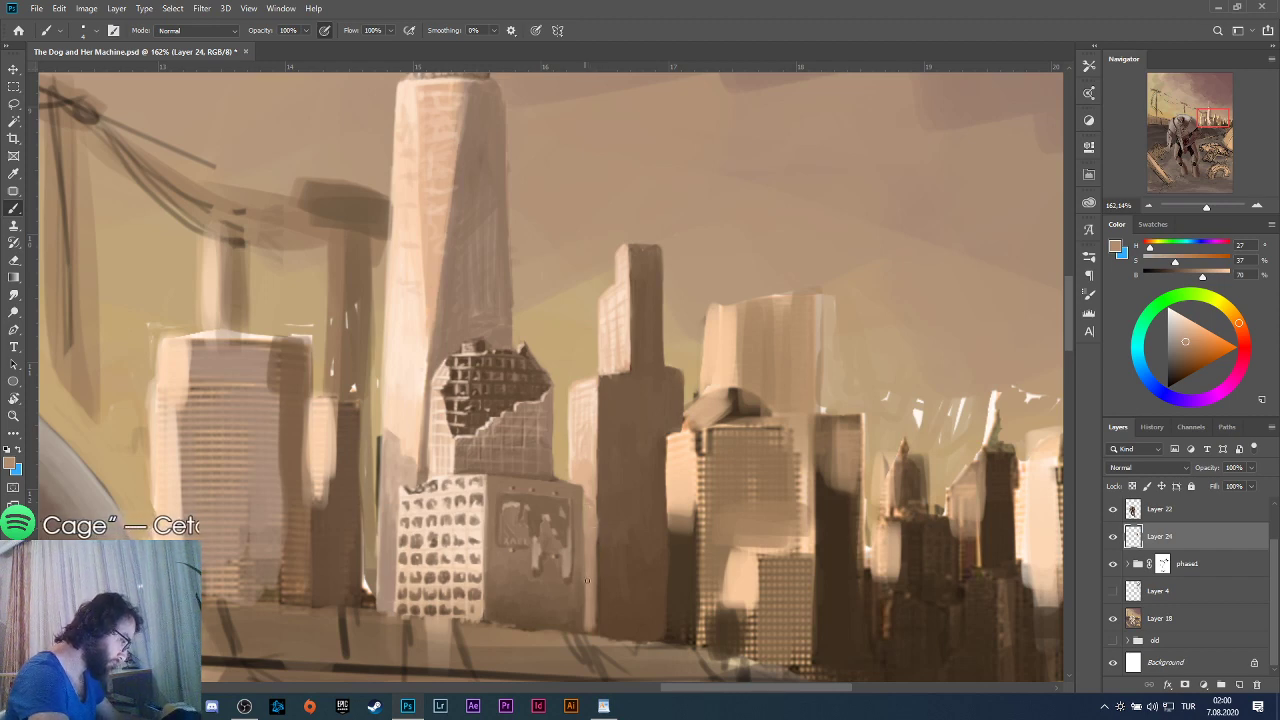
alt+click(537, 612)
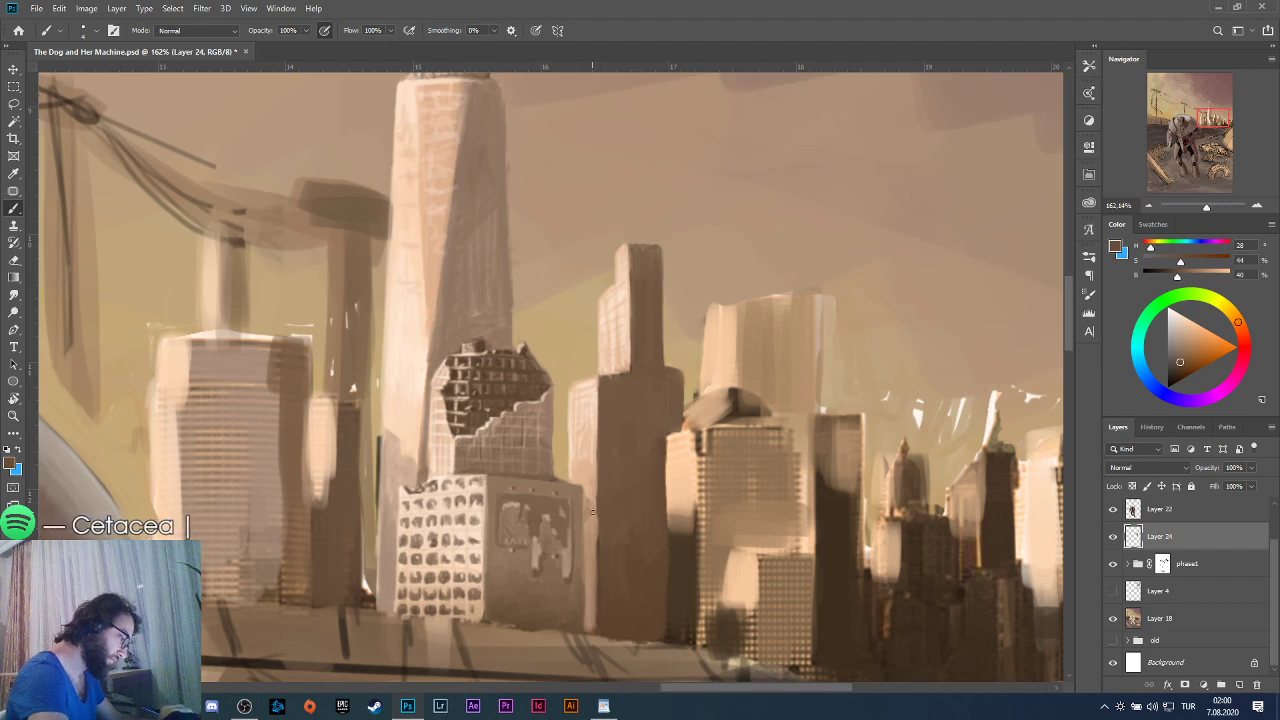
mouse_move(586, 511)
mouse_down()
mouse_move(590, 612)
mouse_move(586, 541)
mouse_up()
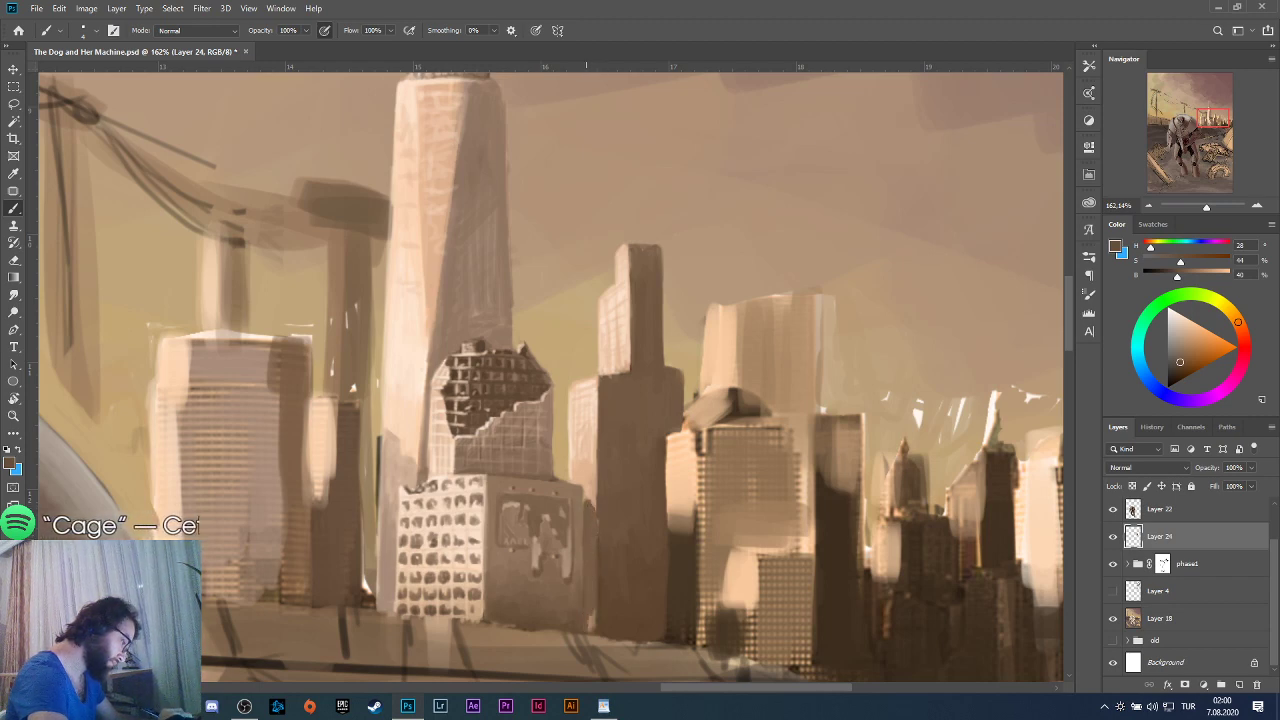
Refine the poster building's outer edge and the shadow it casts on the tower with sampled tan and brown tones.
scroll(619, 477, down, 3)
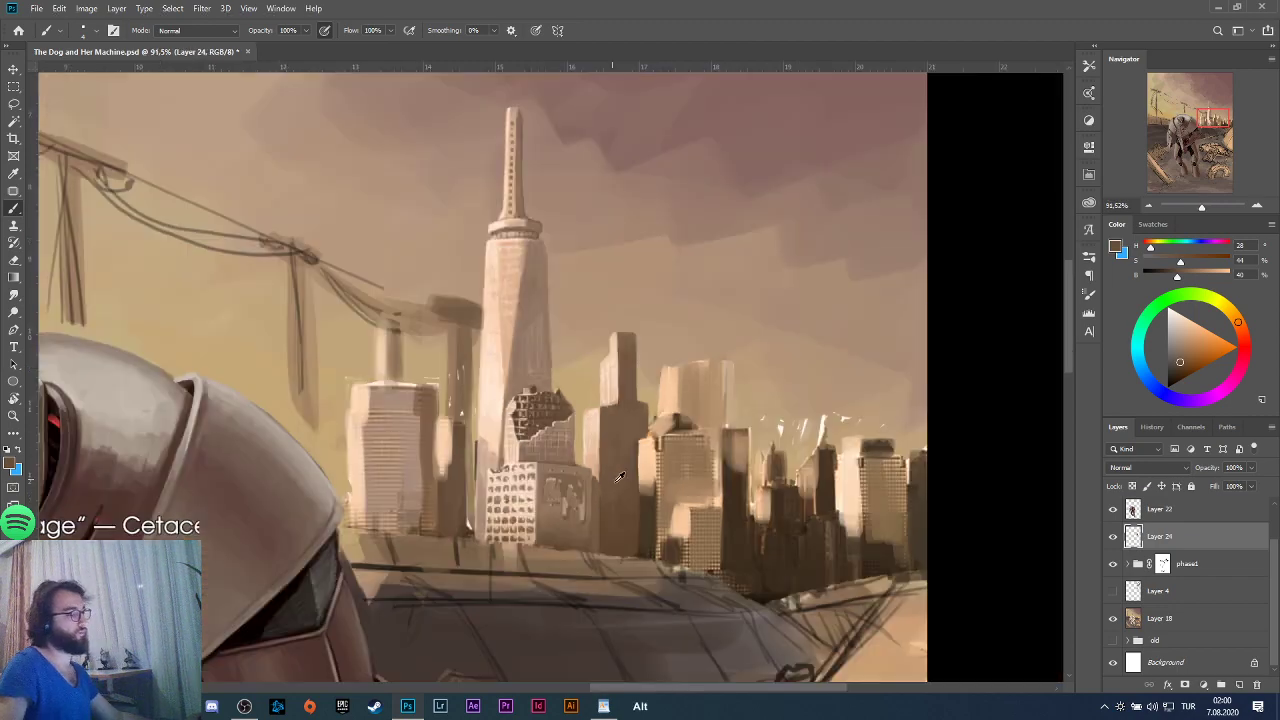
scroll(619, 477, down, 2)
scroll(619, 477, up, 5)
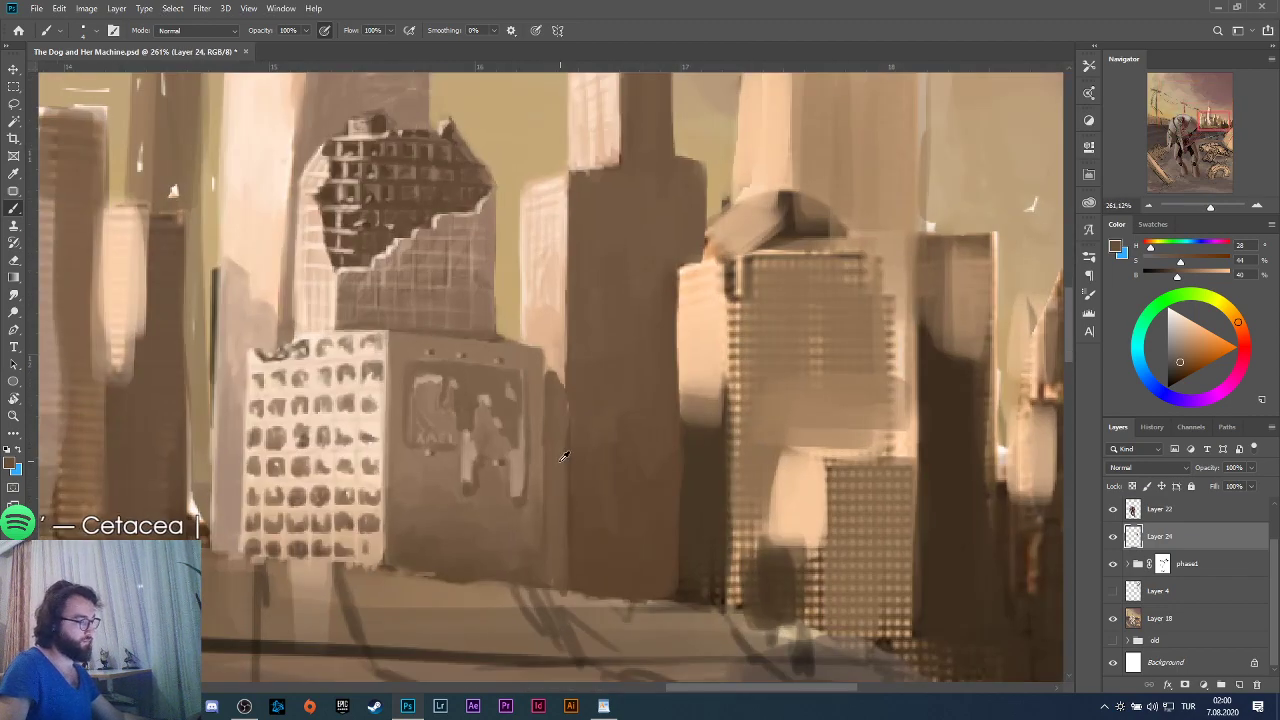
alt+click(538, 404)
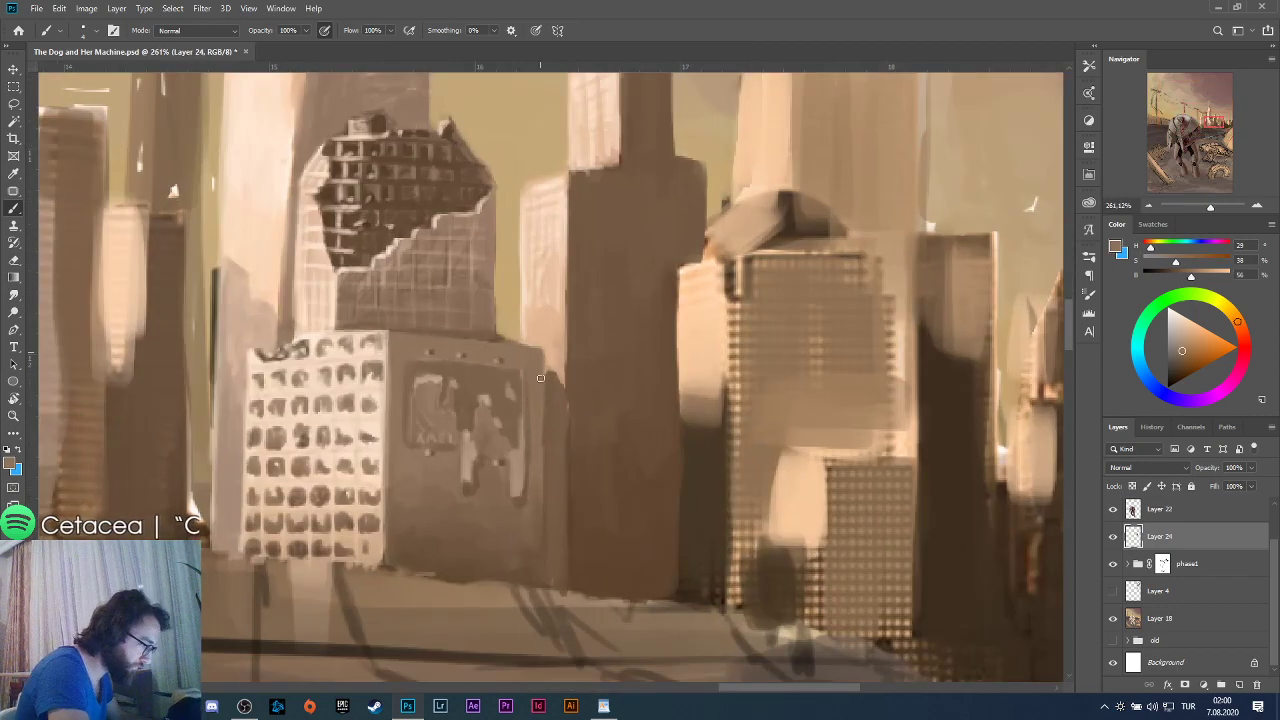
alt+click(516, 503)
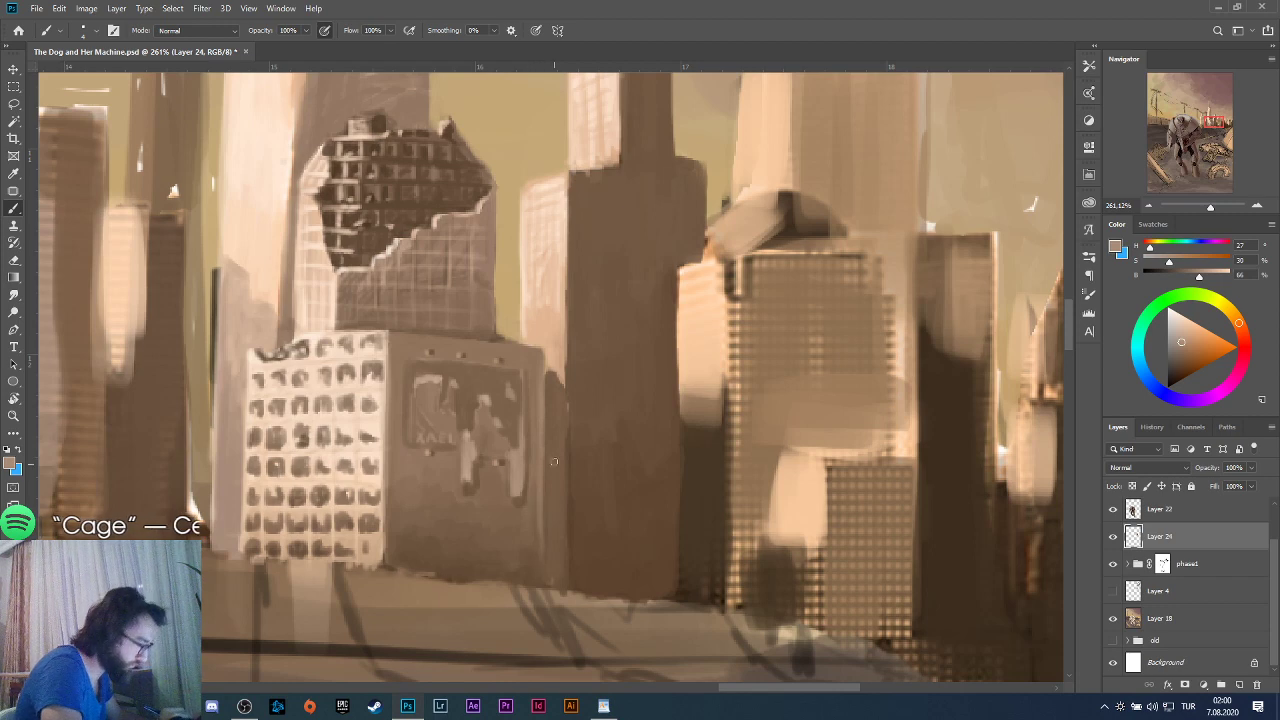
alt+click(560, 395)
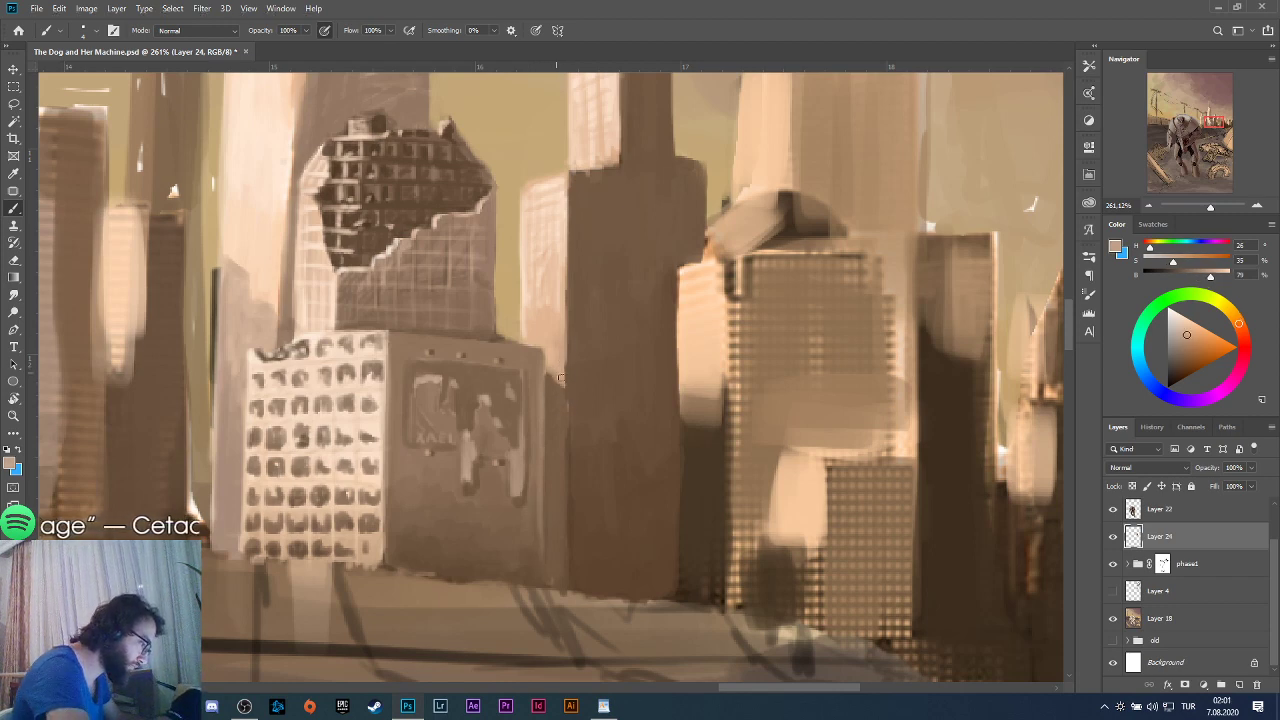
alt+click(553, 384)
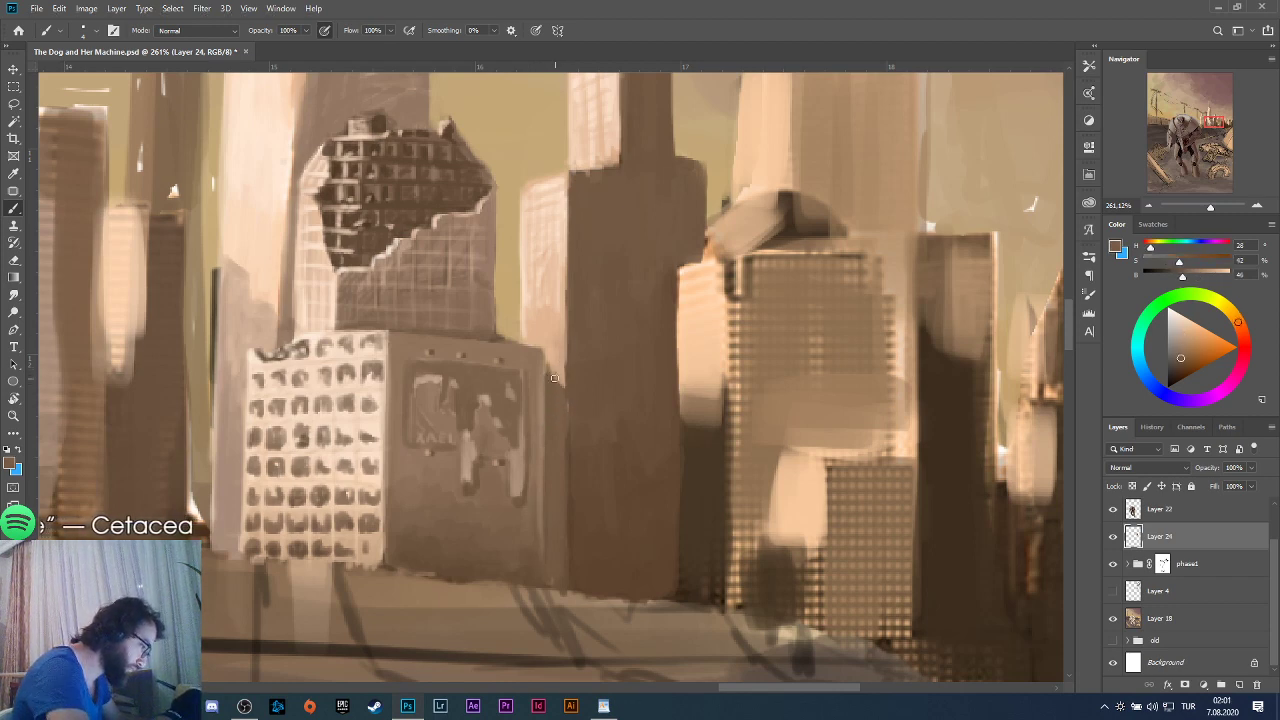
Deepen the tower's base with sampled dark browns and blend the cast shadow's upper edge with sampled peach.
alt+click(586, 586)
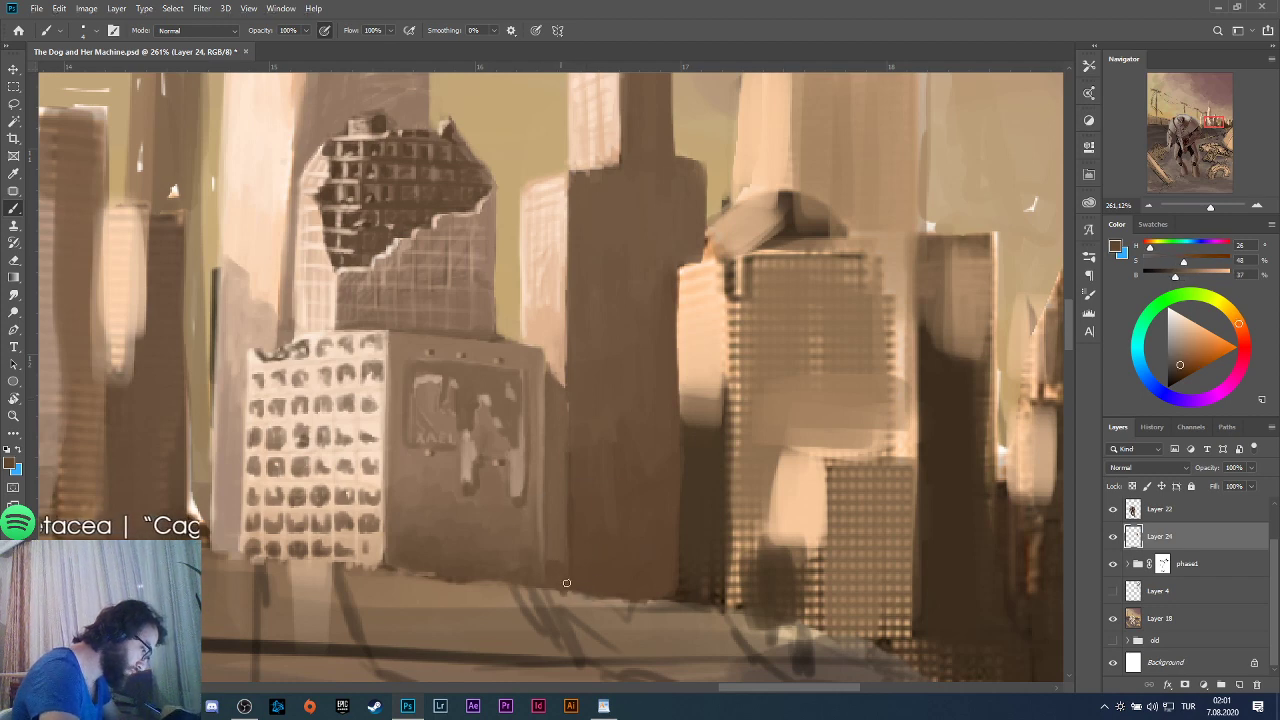
alt+click(577, 532)
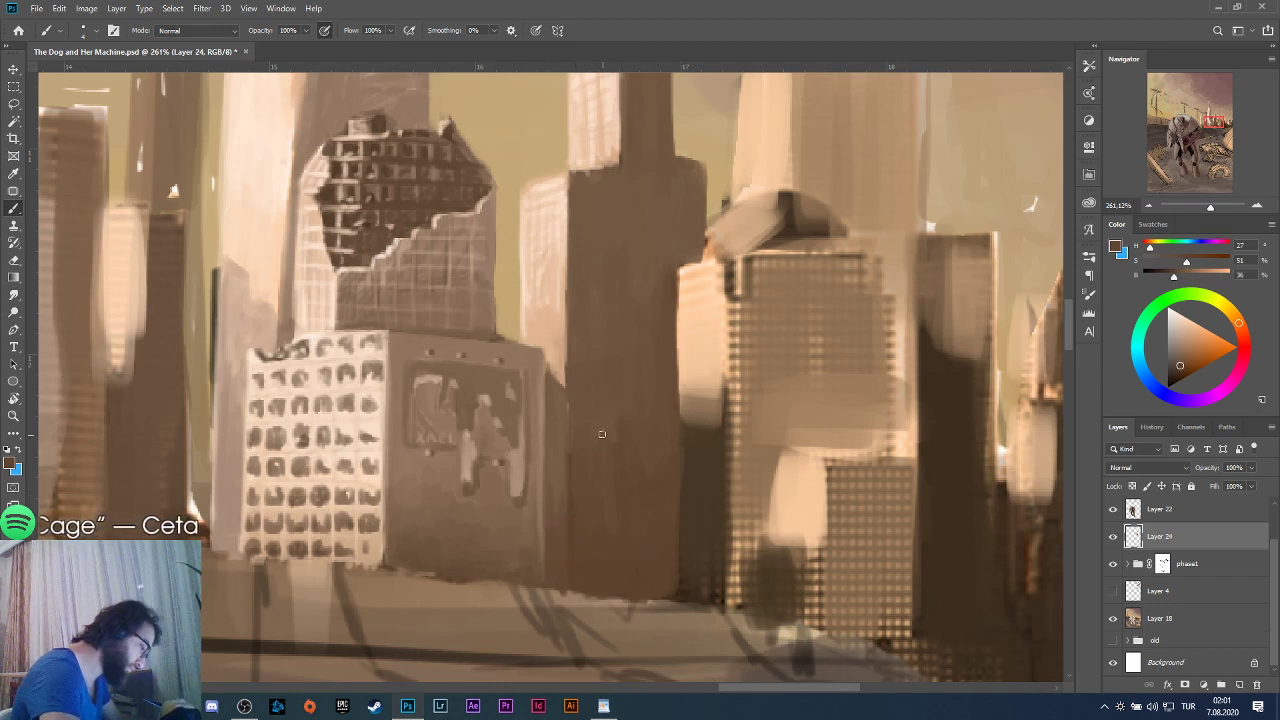
alt+click(563, 408)
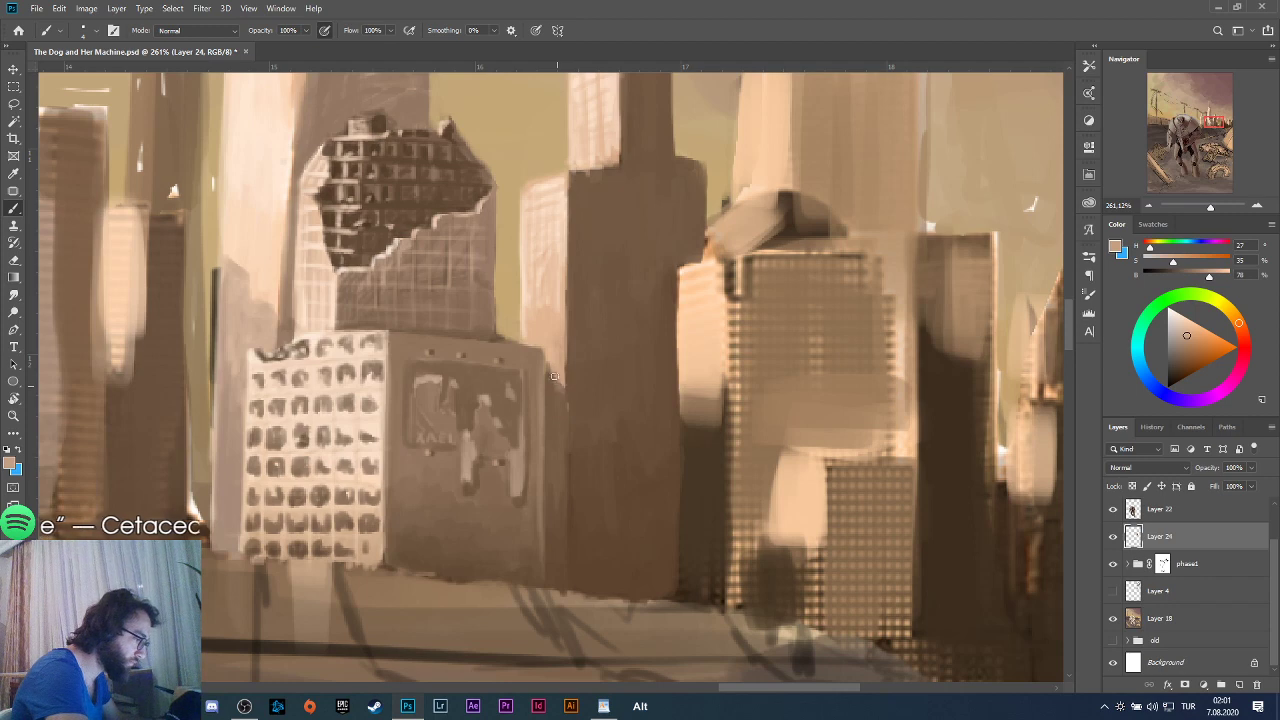
alt+click(551, 392)
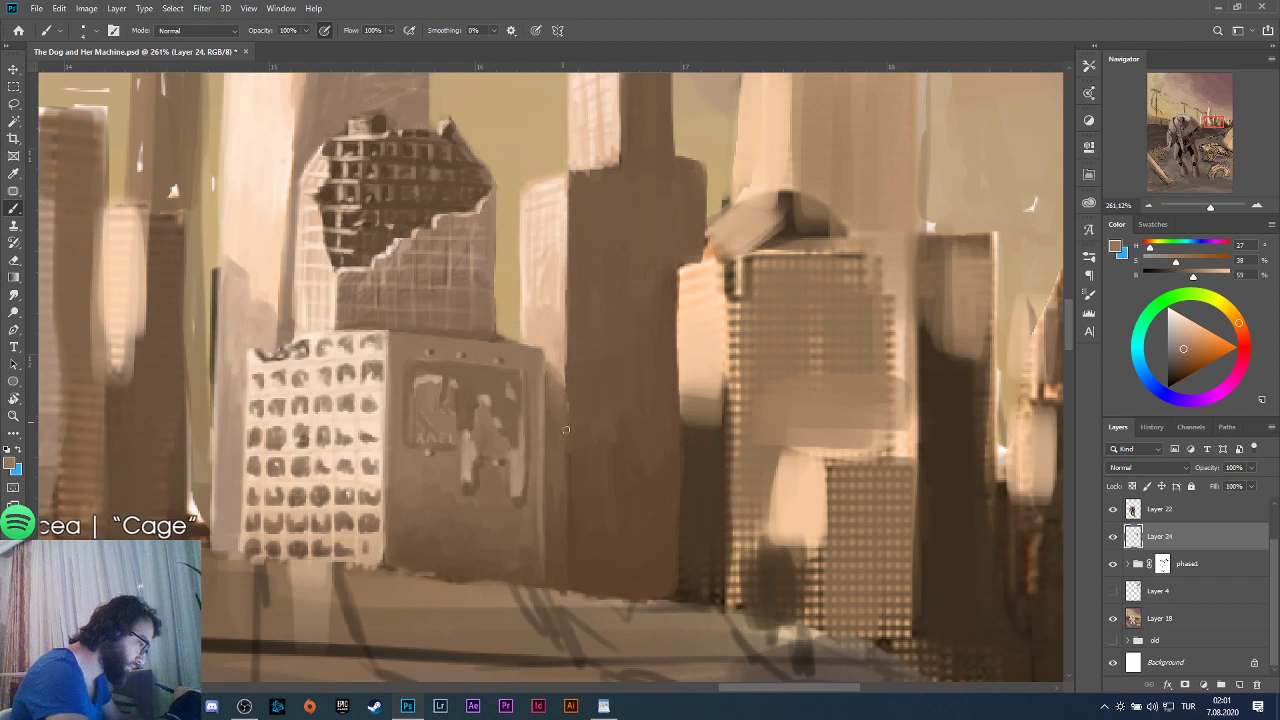
alt+click(571, 378)
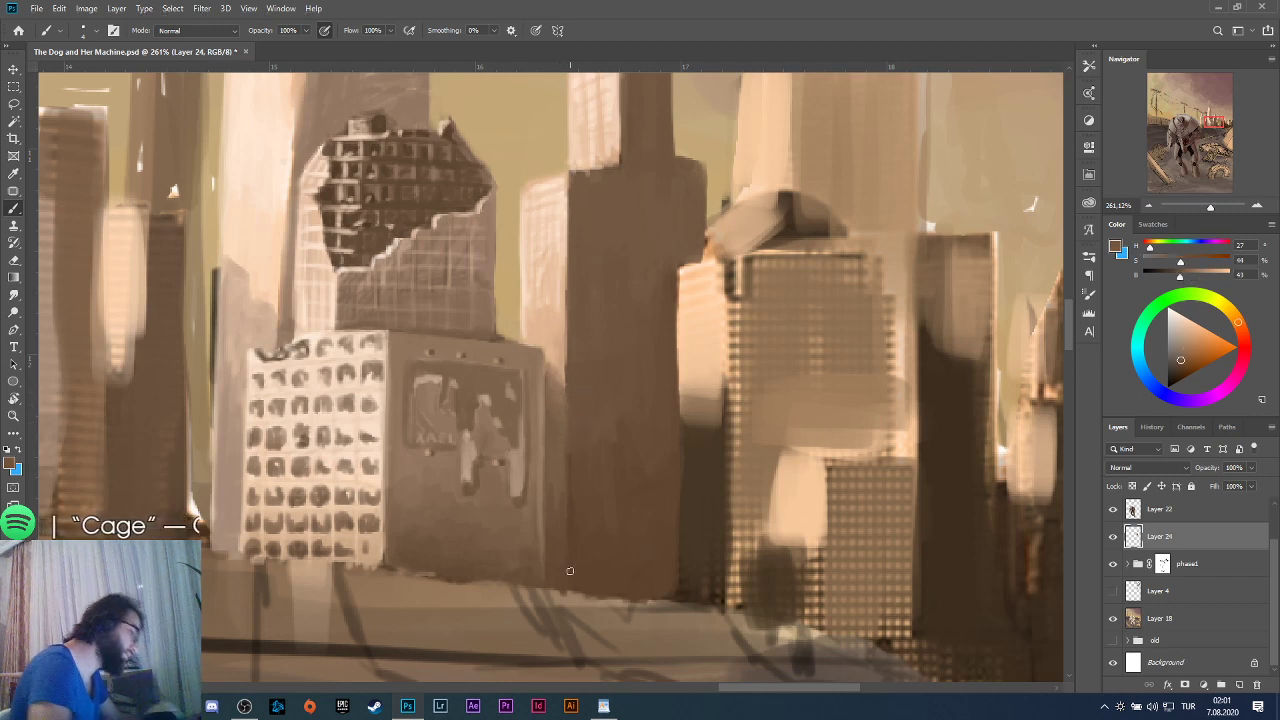
alt+click(552, 360)
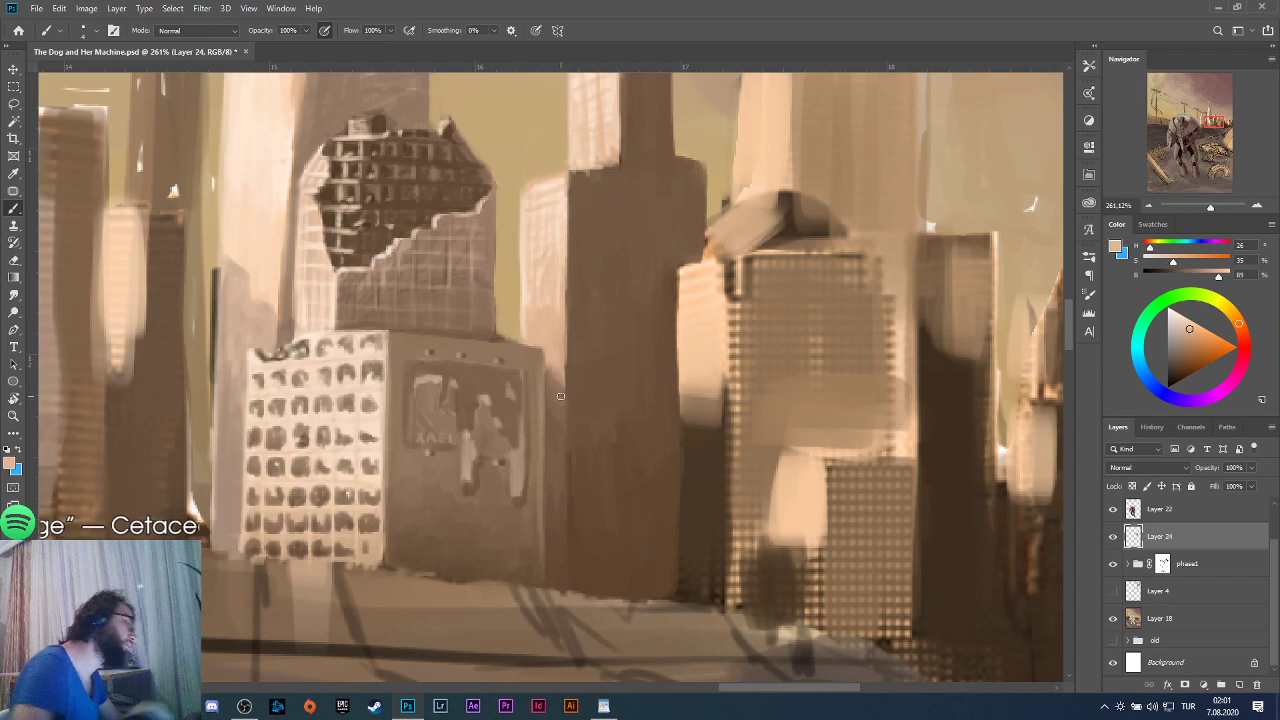
Sample a mid-brown from the tower and add a faint lighter window grid over its shaded side.
scroll(610, 355, down, 8)
scroll(628, 360, up, 6)
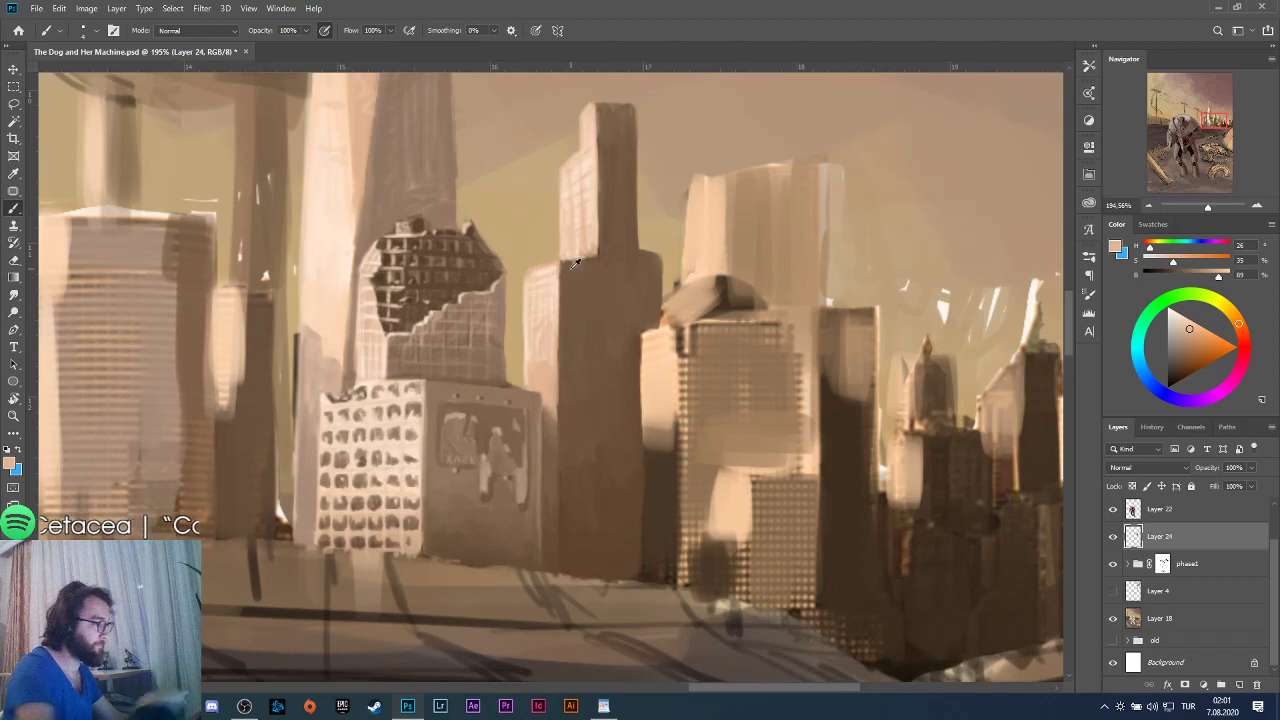
alt+click(568, 266)
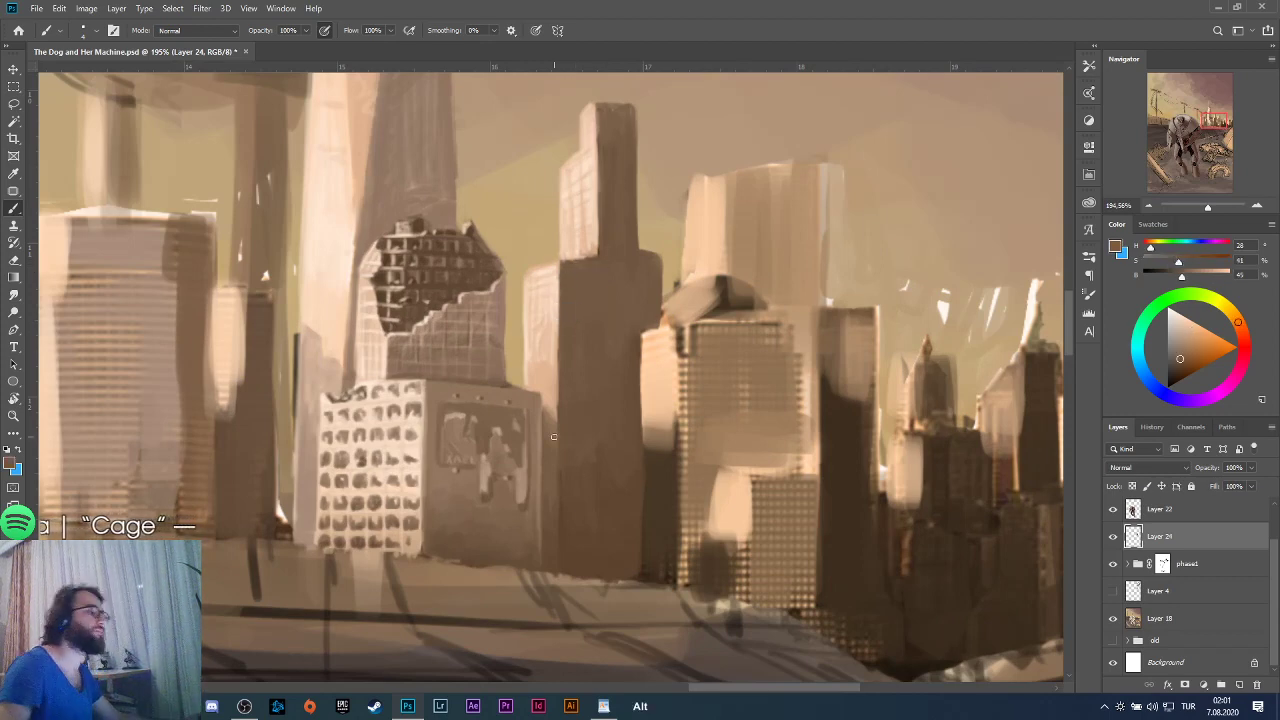
scroll(560, 420, down, 6)
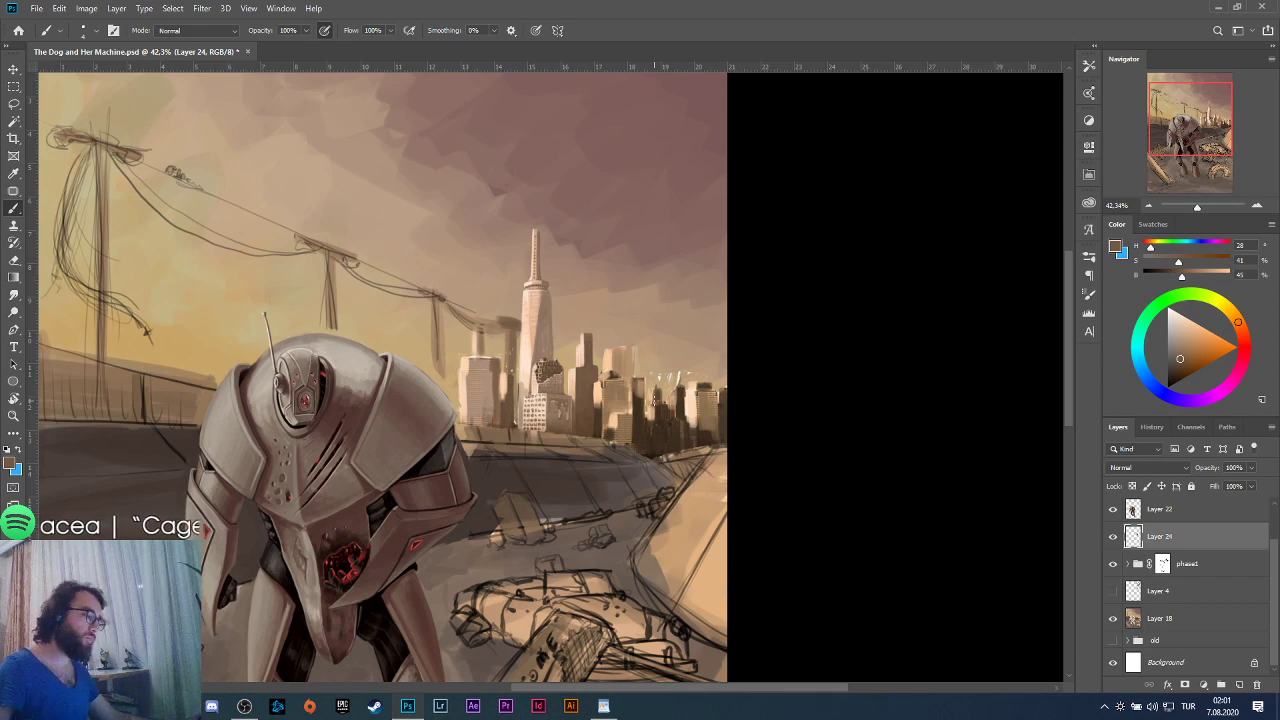
scroll(567, 265, up, 5)
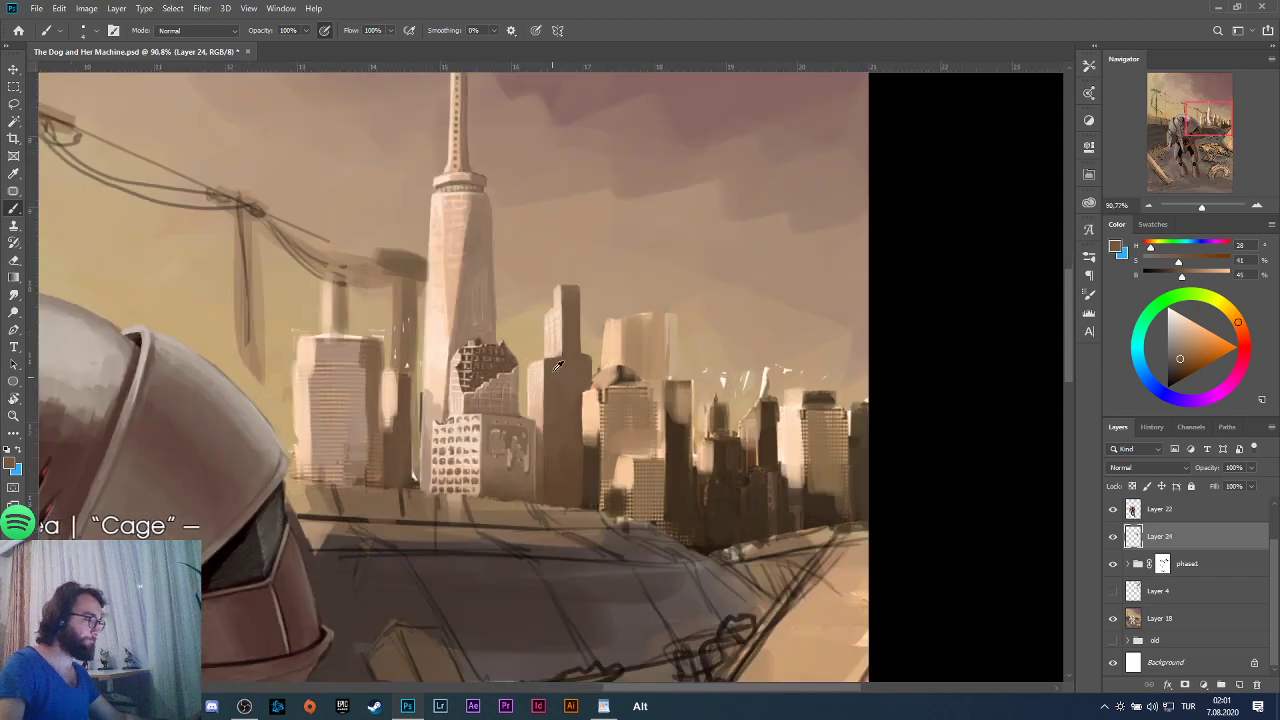
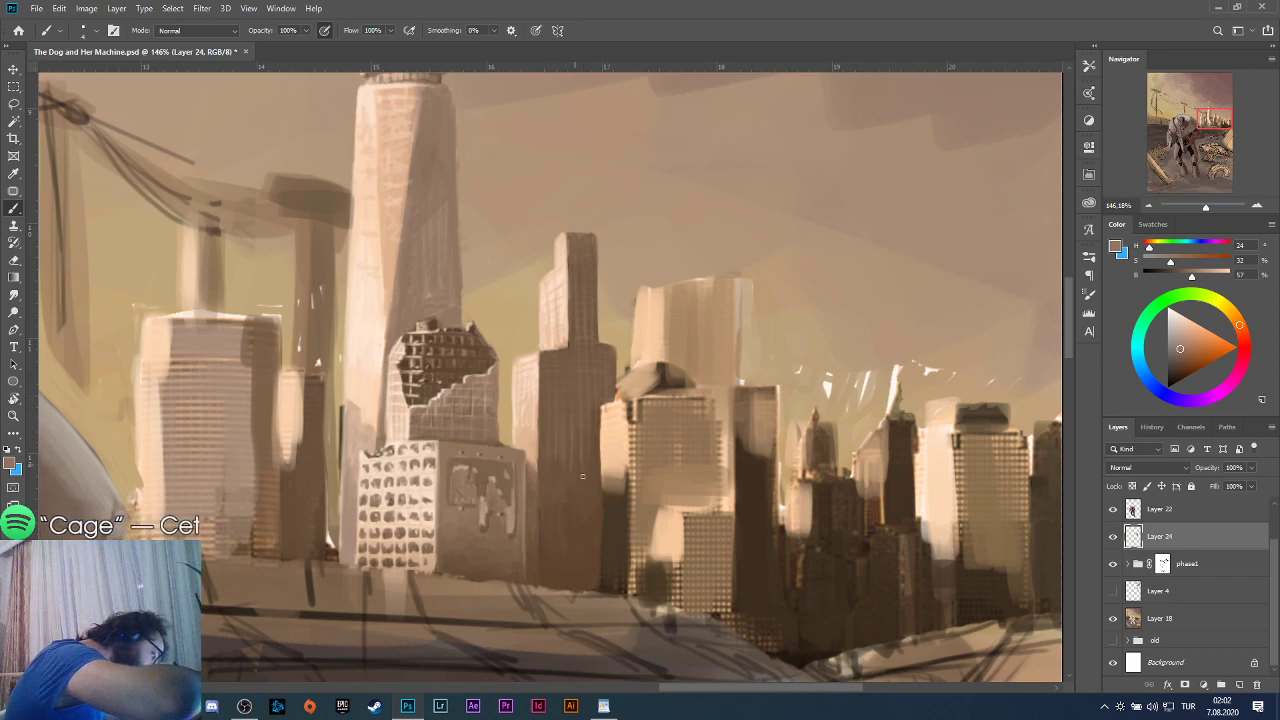
Sample a dark brown from the ruined dome and dot broken windows down the shaded side of the stepped tower's upper section.
scroll(655, 465, down, 5)
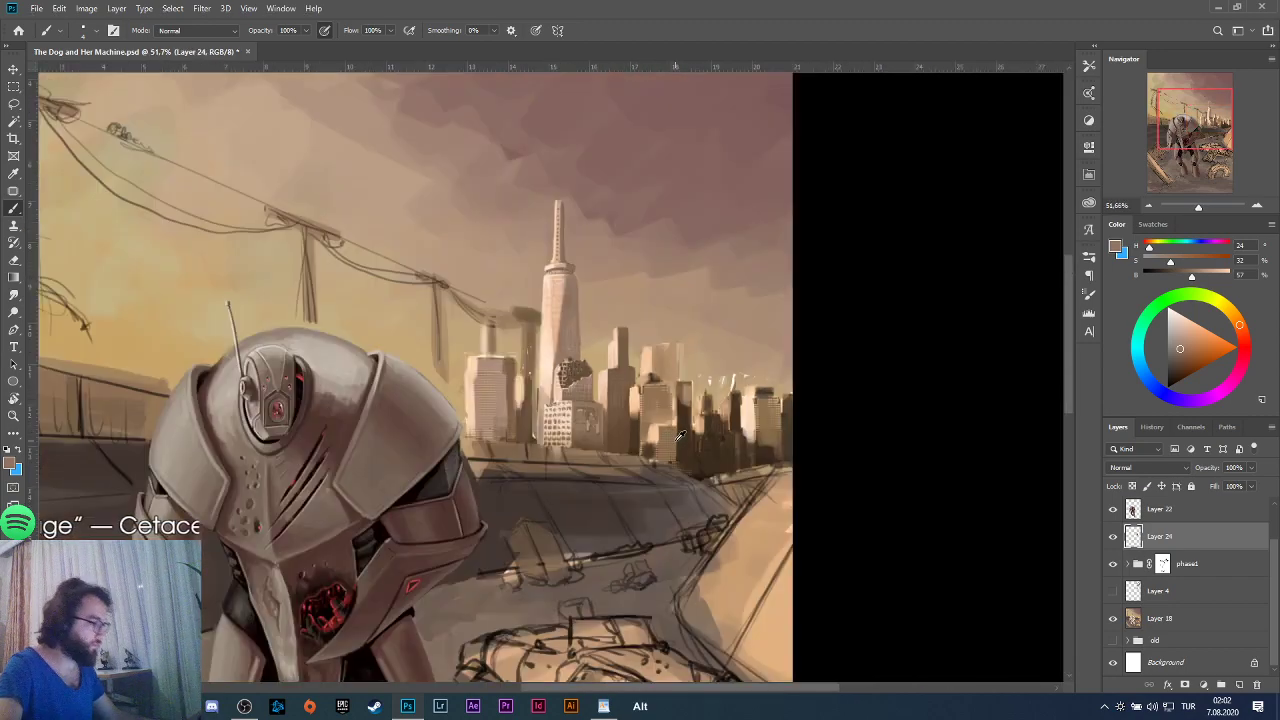
scroll(679, 436, down, 2)
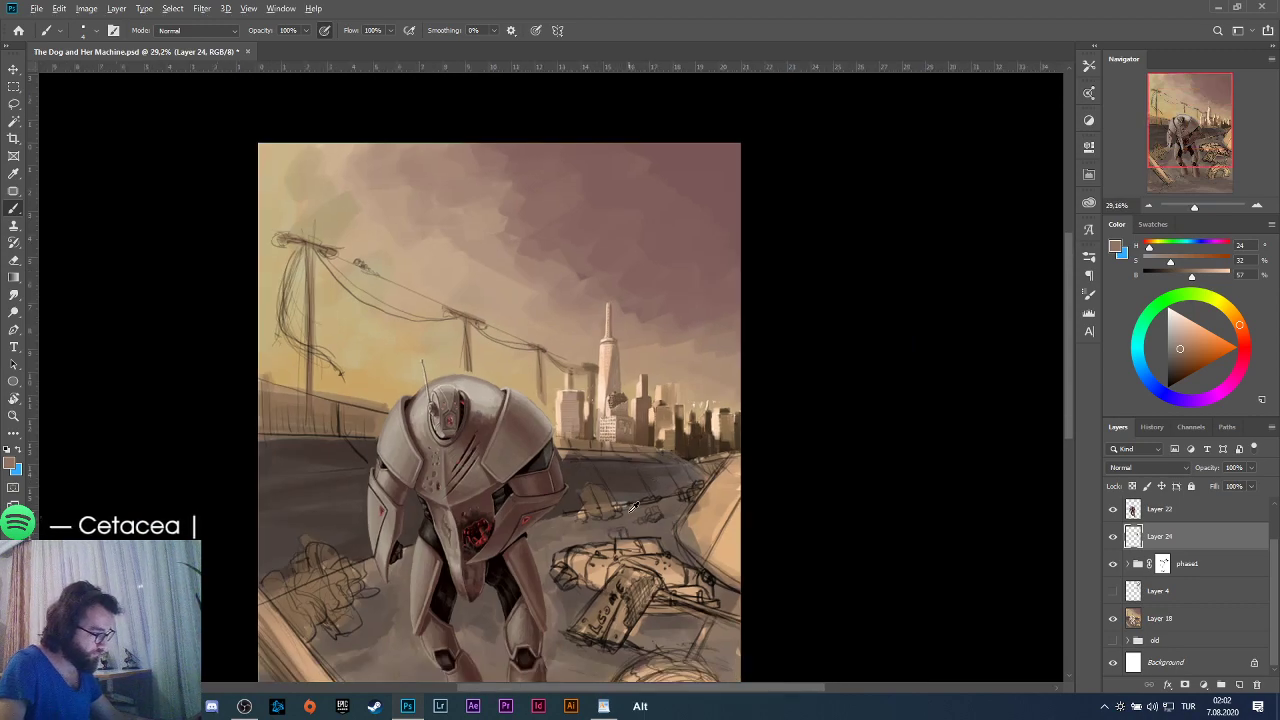
scroll(632, 507, up, 1)
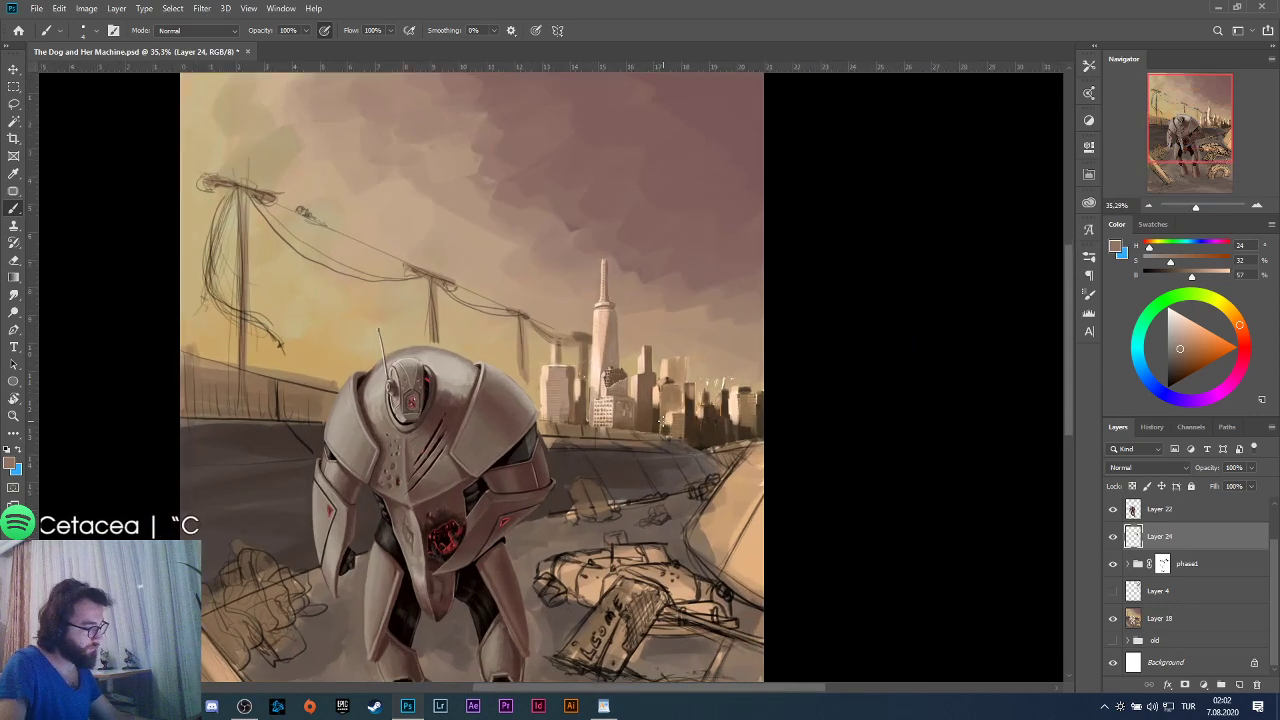
scroll(660, 405, up, 9)
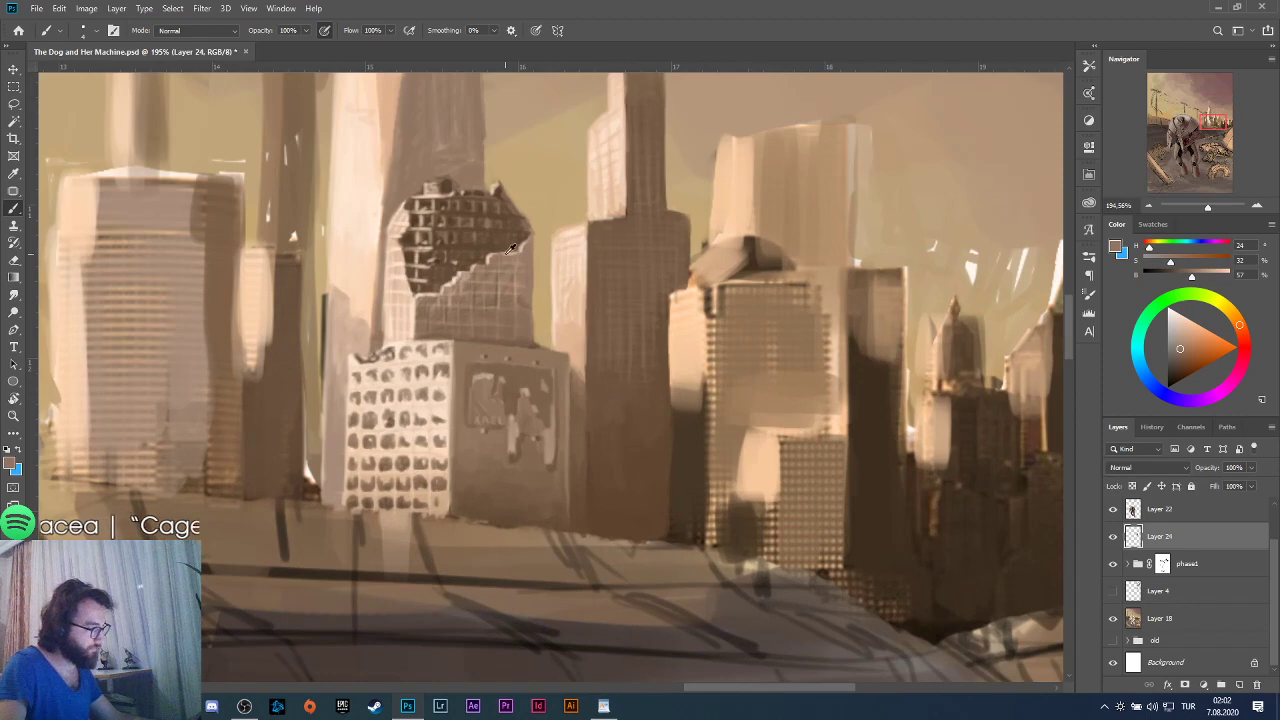
alt+click(468, 228)
scroll(700, 236, up, 1)
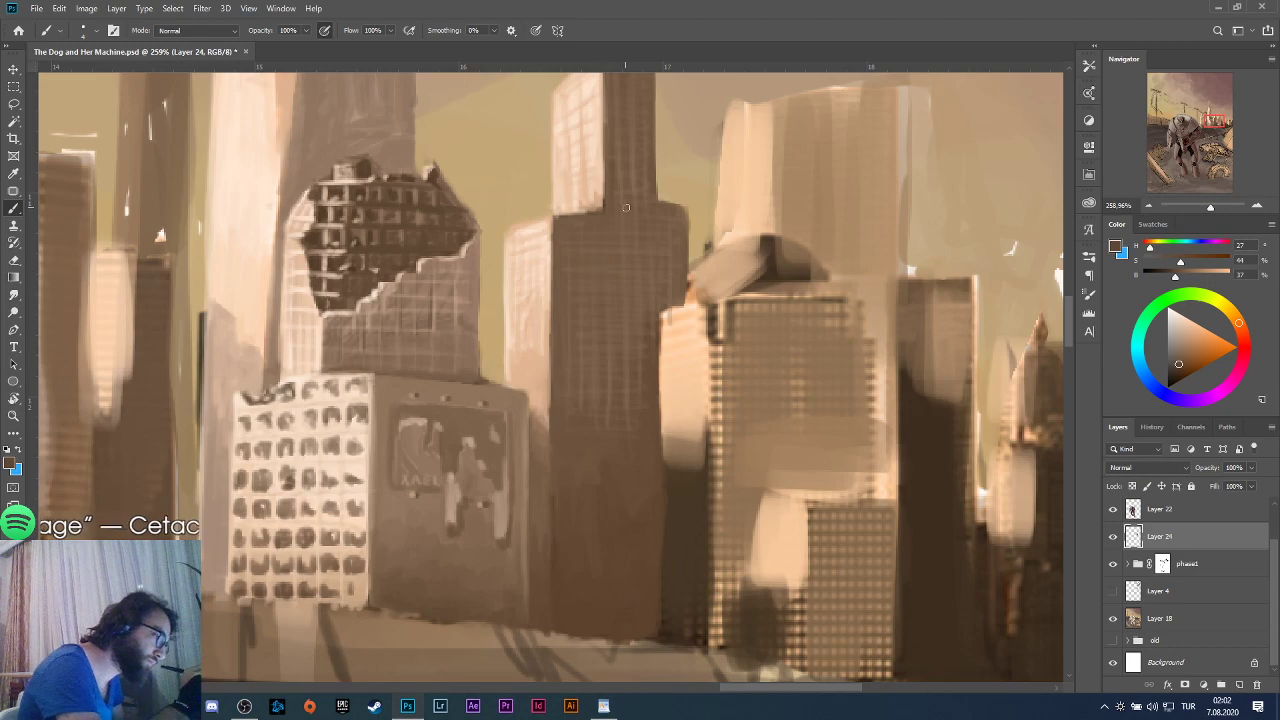
key(alt)
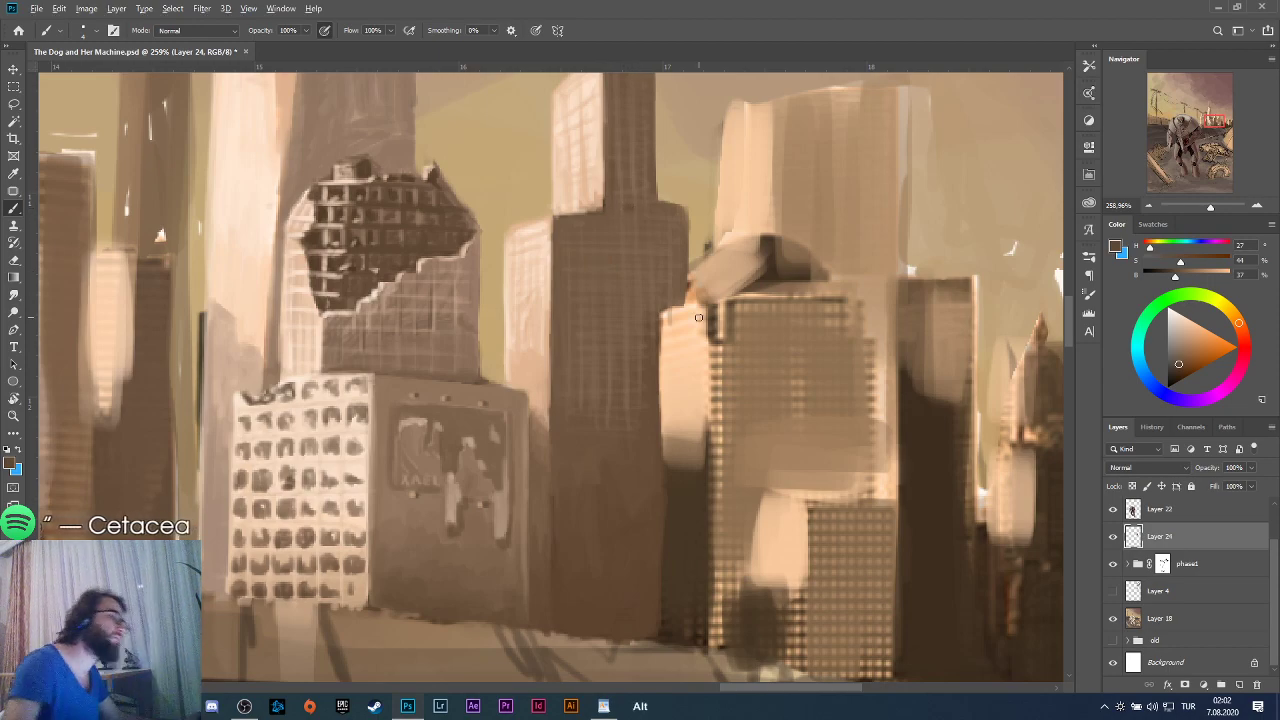
scroll(698, 317, down, 5)
scroll(710, 299, up, 2)
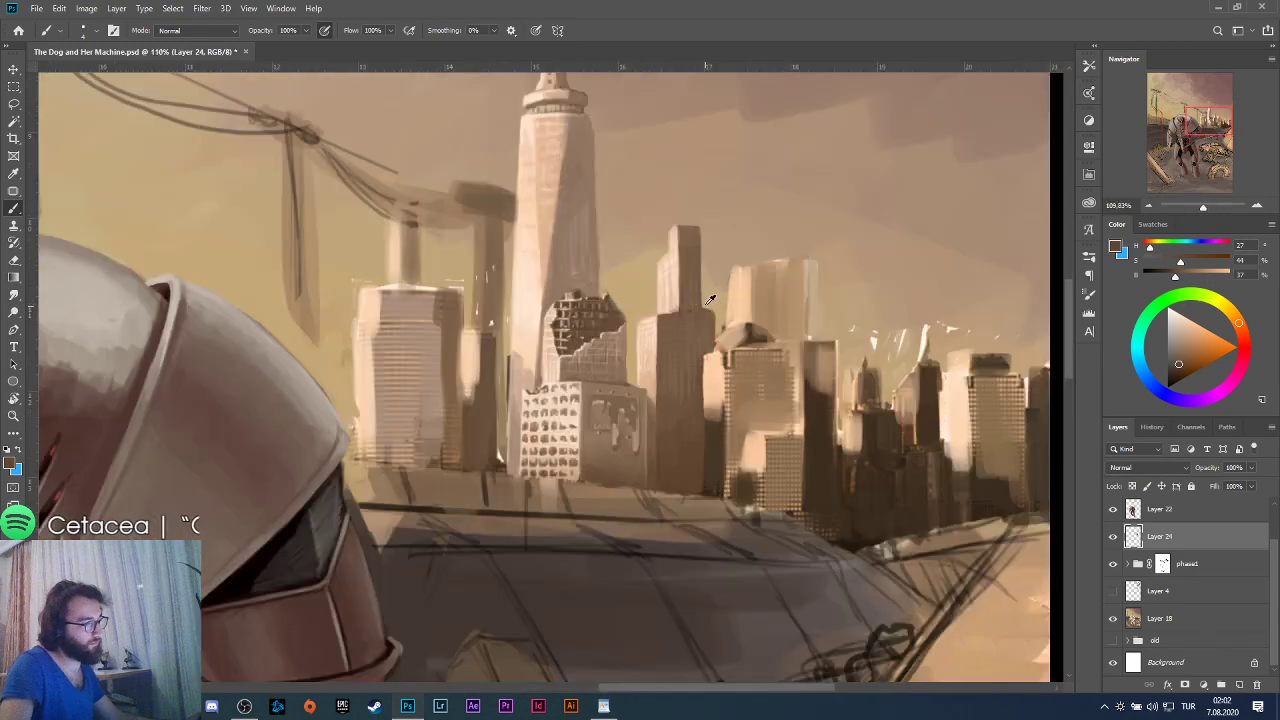
scroll(710, 299, up, 4)
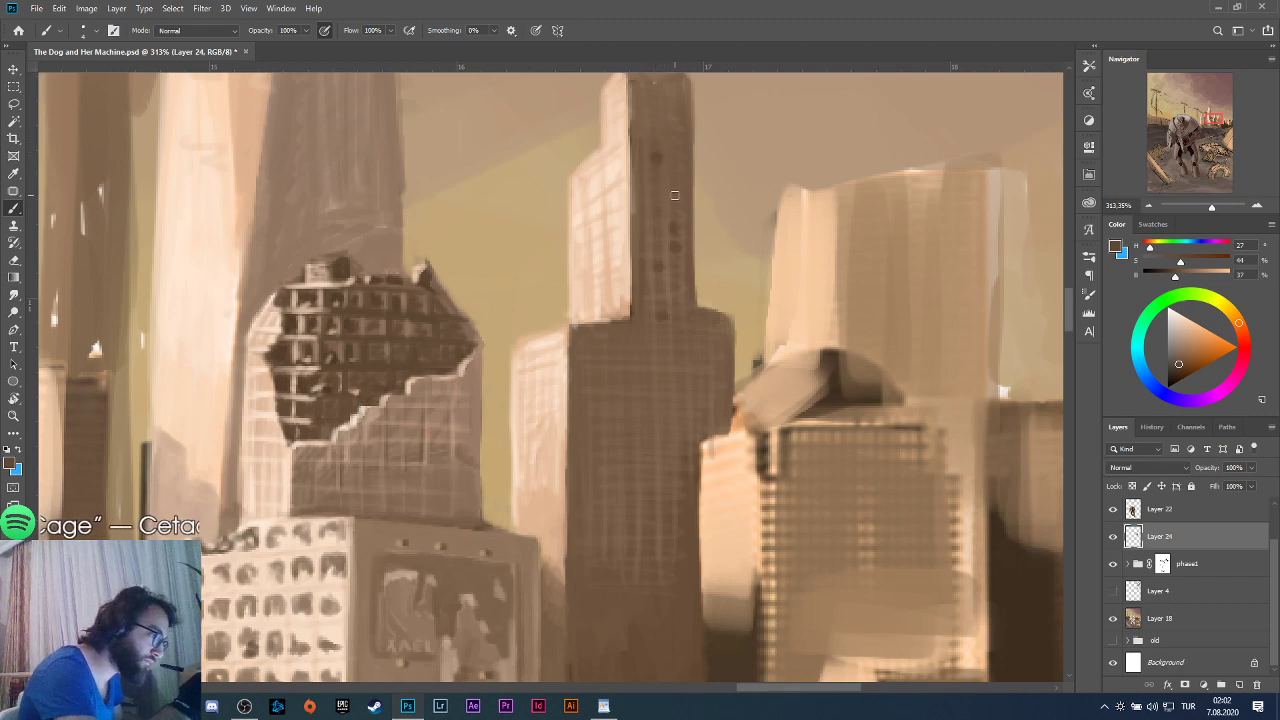
key(ctrl+z)
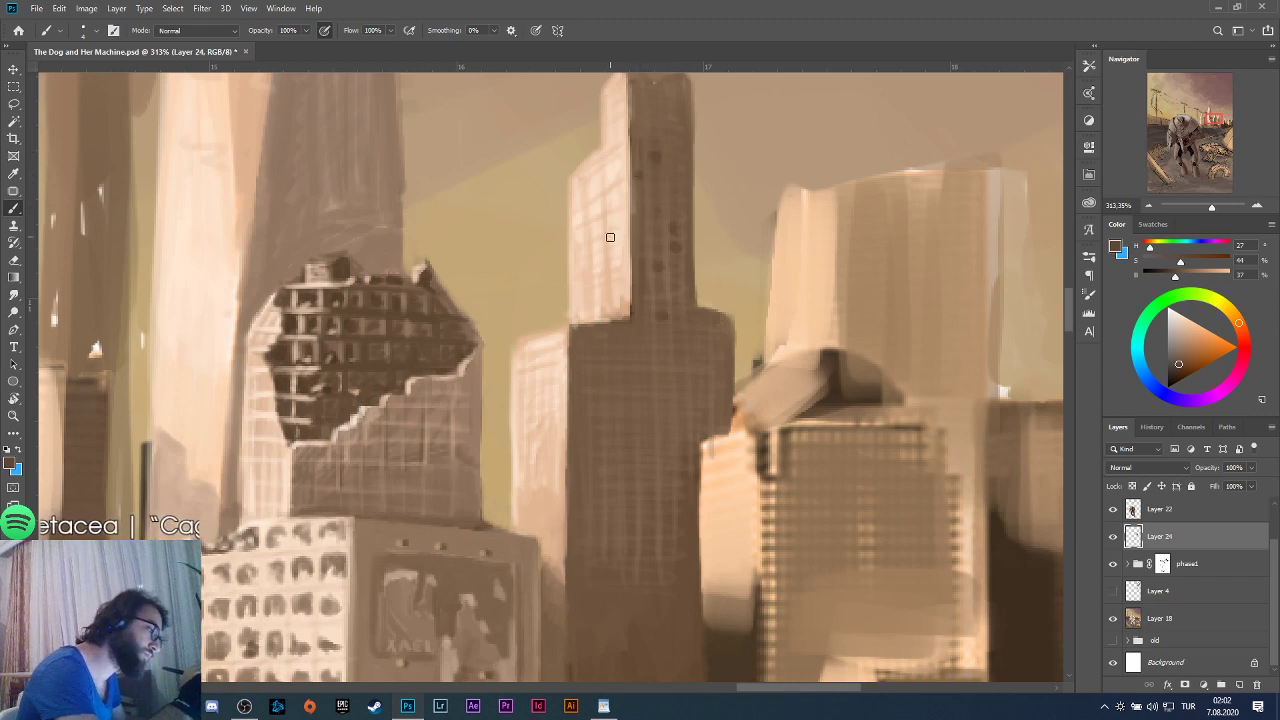
Paint three dark broken windows on the sunlit side of the stepped tower's upper section.
mouse_move(610, 237)
mouse_down()
mouse_move(614, 211)
mouse_move(597, 263)
mouse_up()
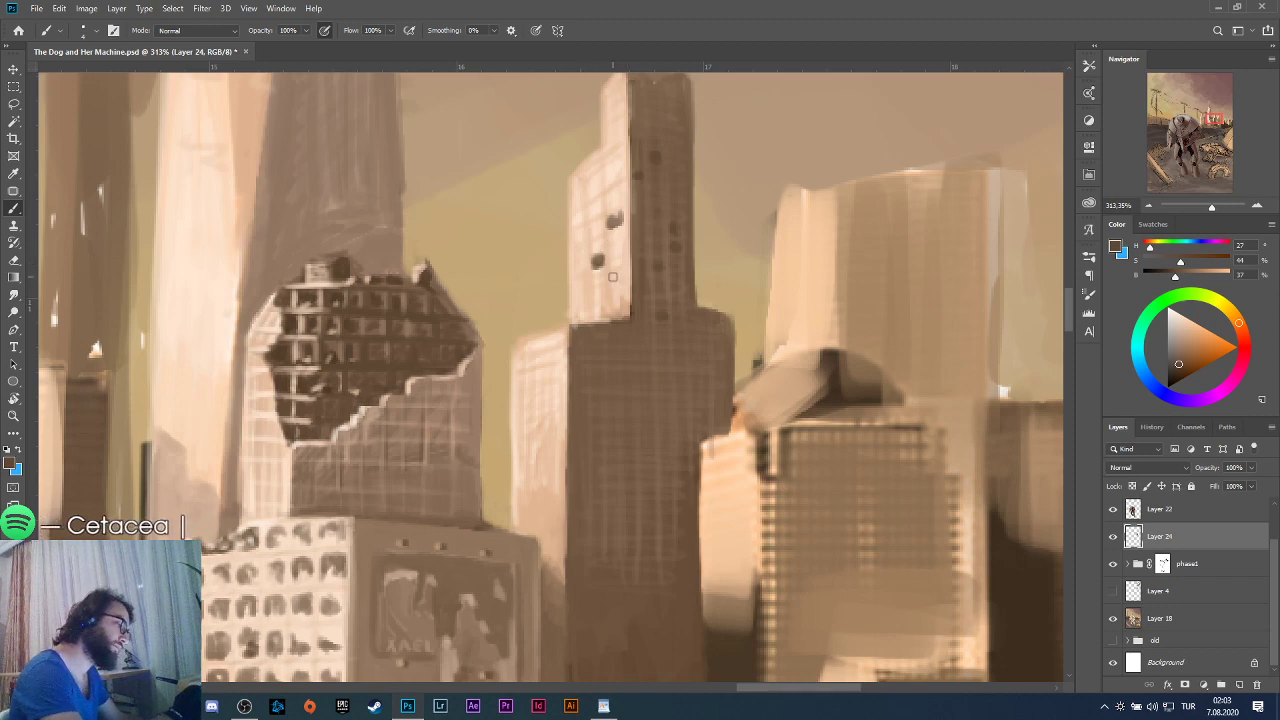
drag(613, 277, 615, 282)
key(alt)
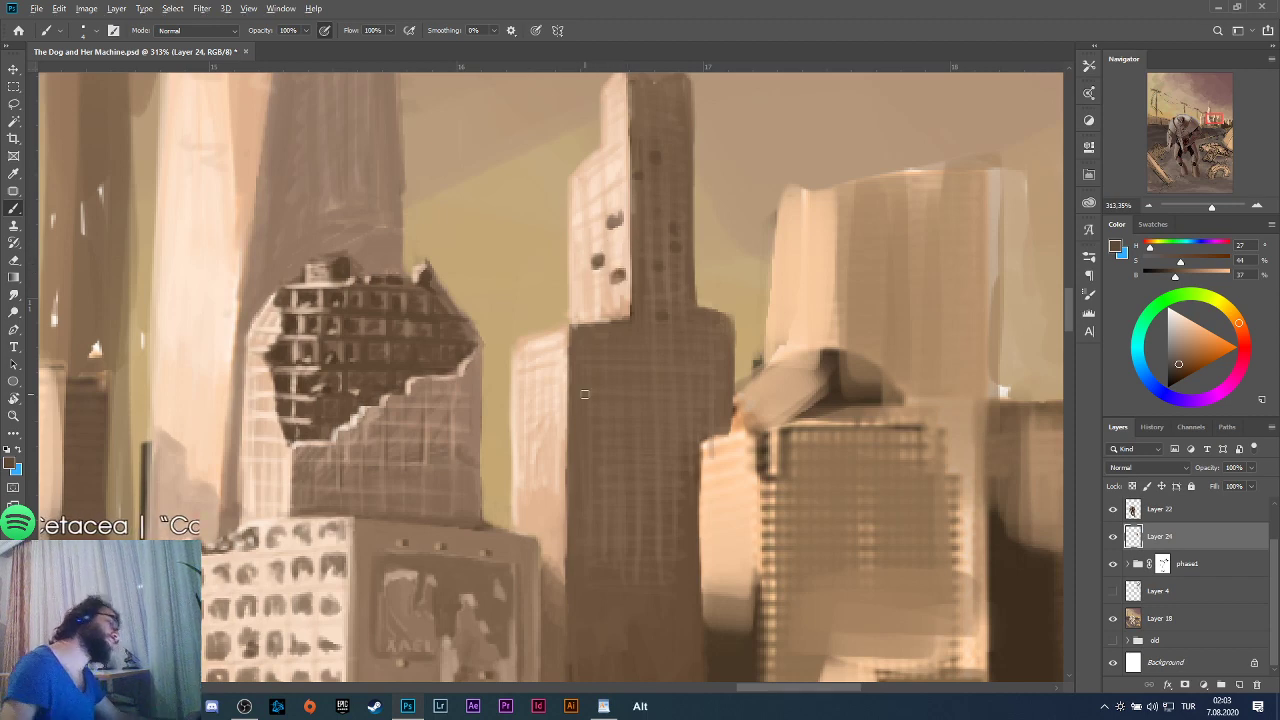
scroll(584, 394, down, 8)
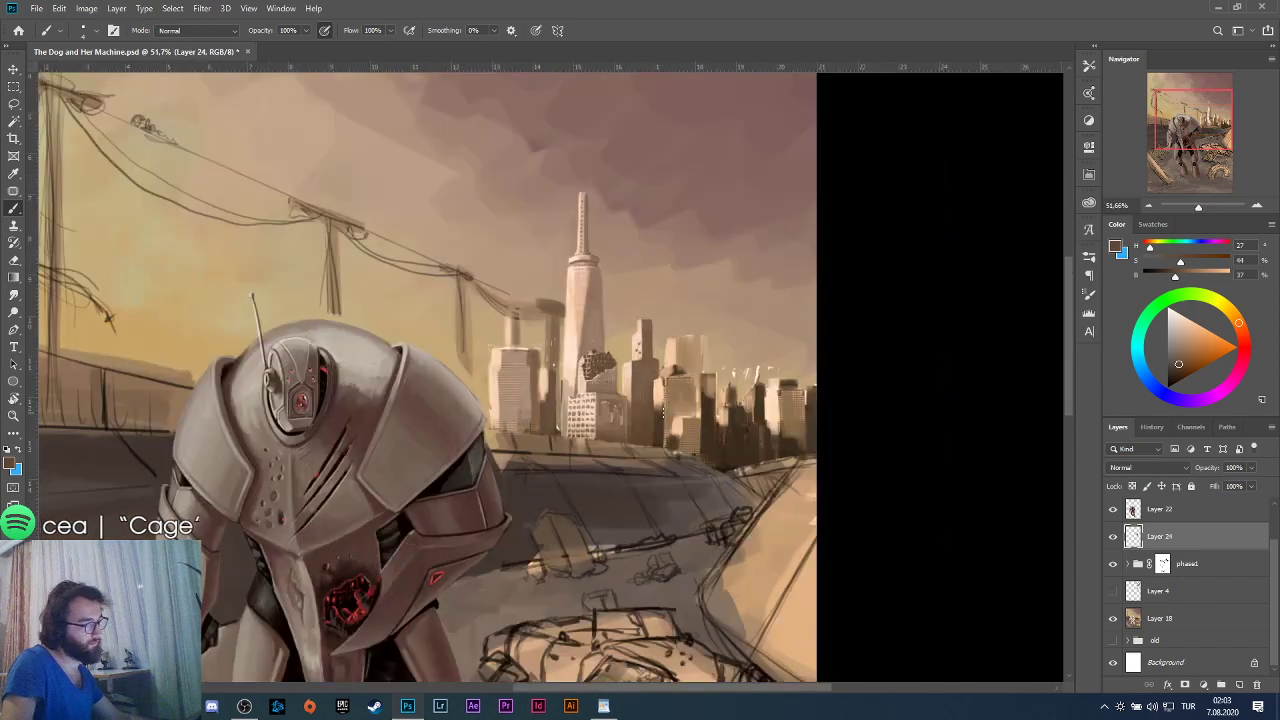
Add dark broken windows down the tower's lower sunlit side and retouch around them with sampled mid-brown and peach.
scroll(648, 372, up, 8)
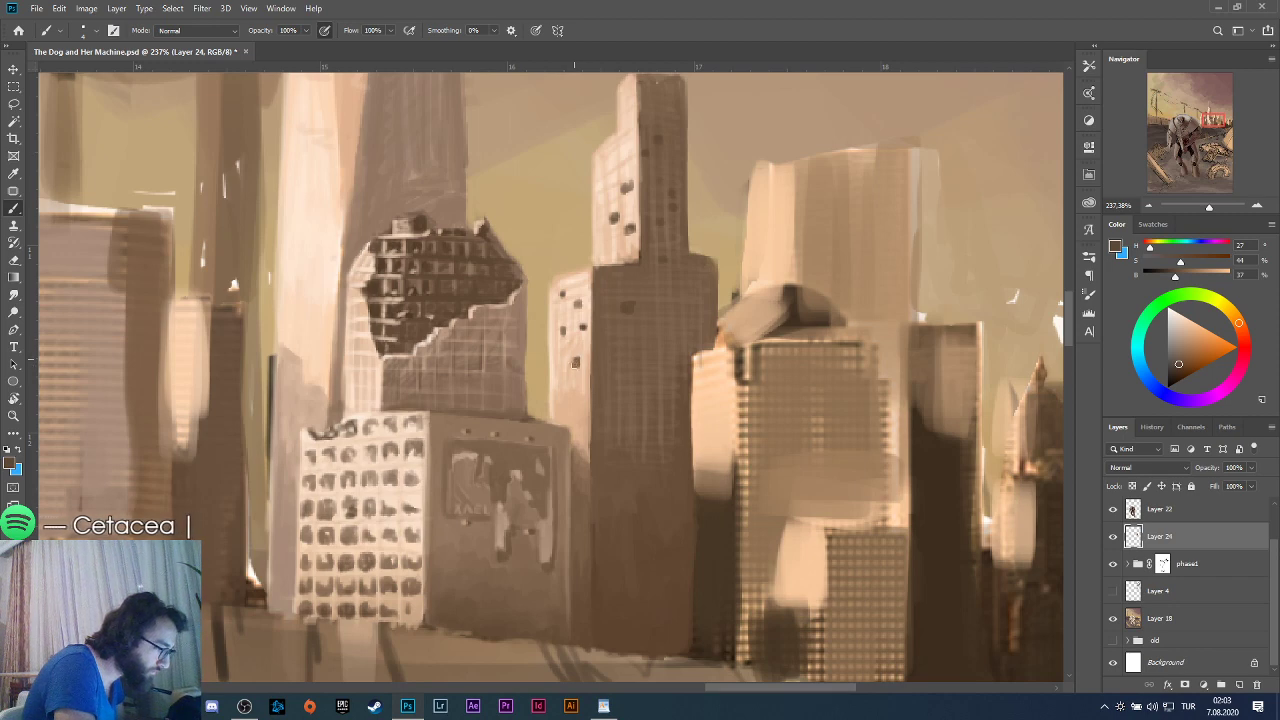
key(alt)
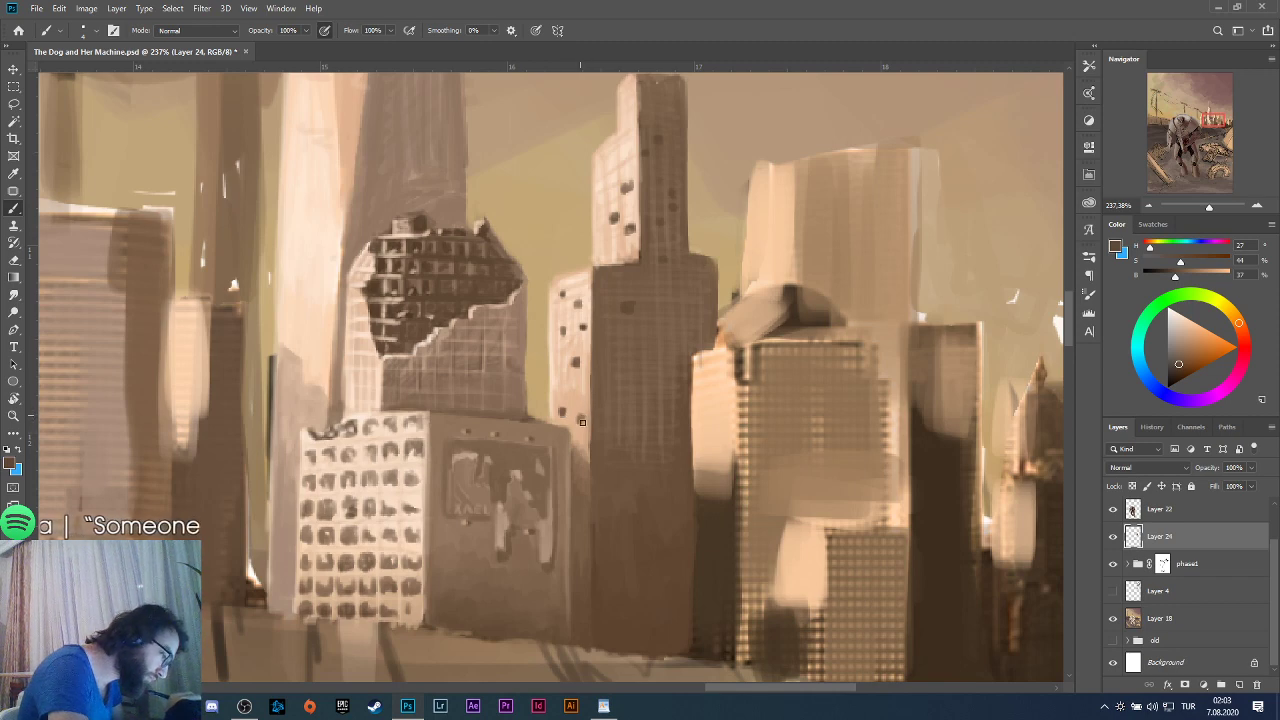
alt+click(585, 455)
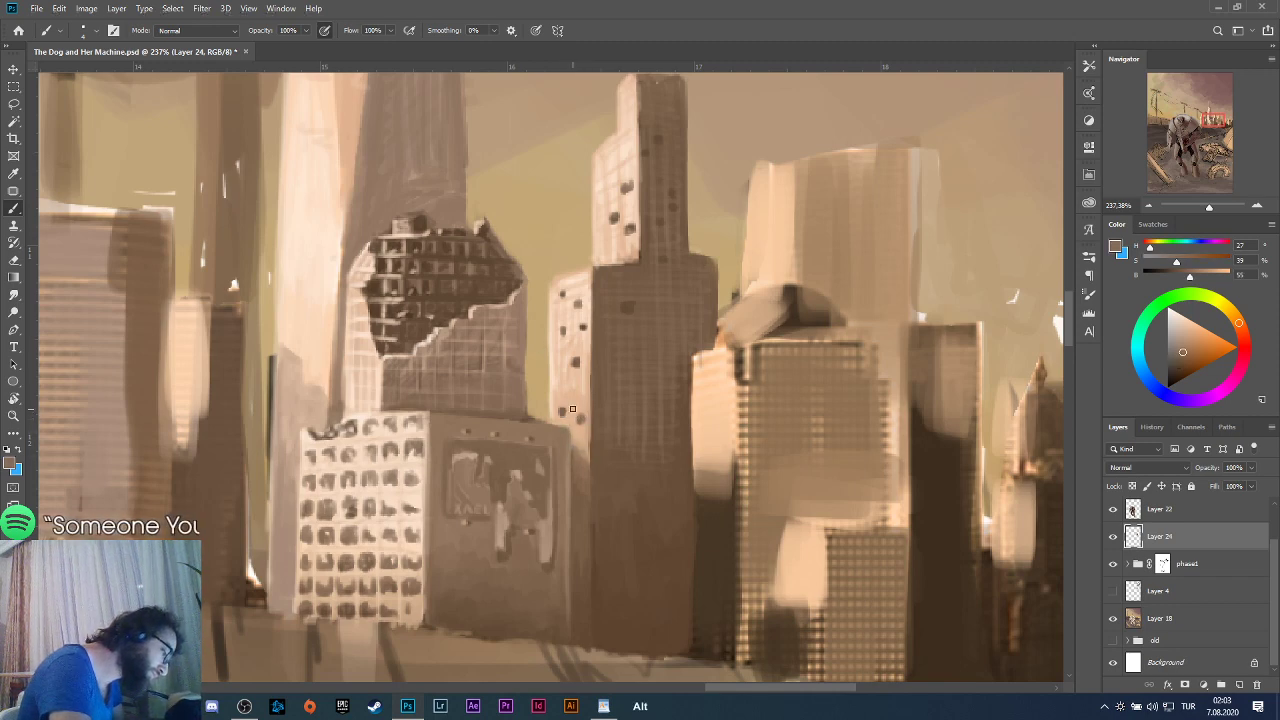
alt+click(570, 443)
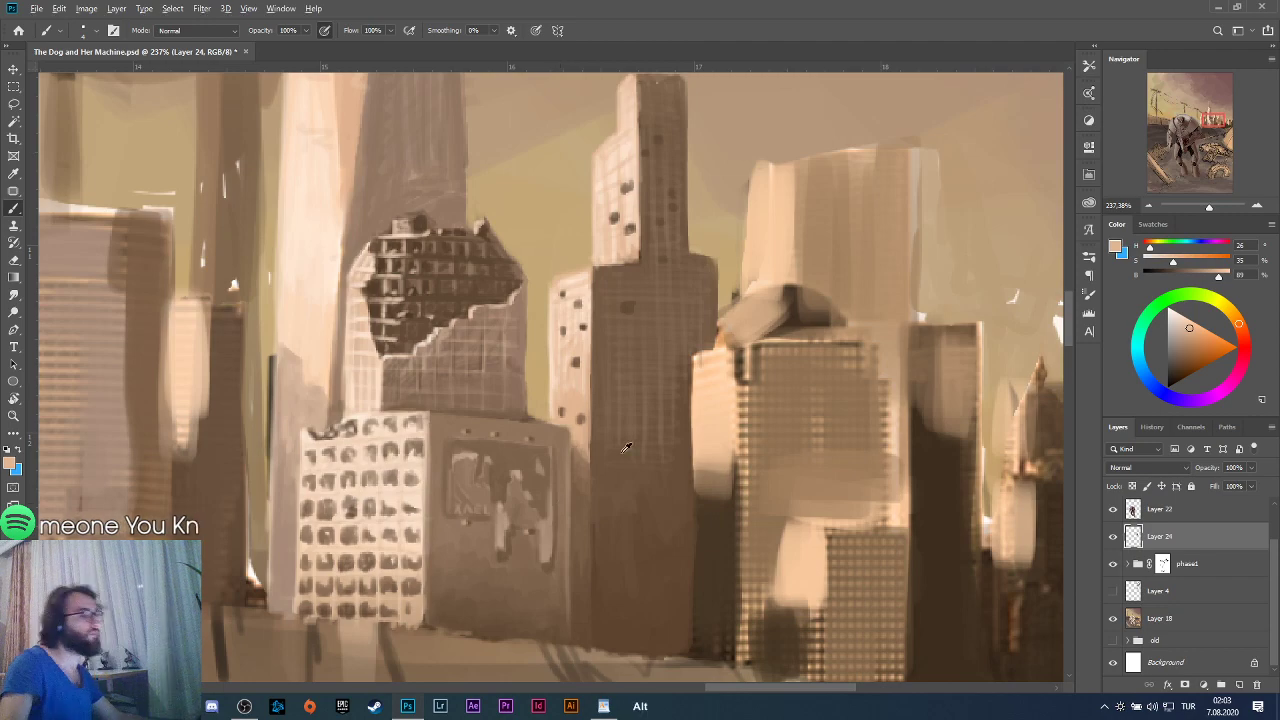
Compare the whole painting with and without the skyline details by toggling Layer 24's visibility, leaving the layer shown.
scroll(625, 447, down, 10)
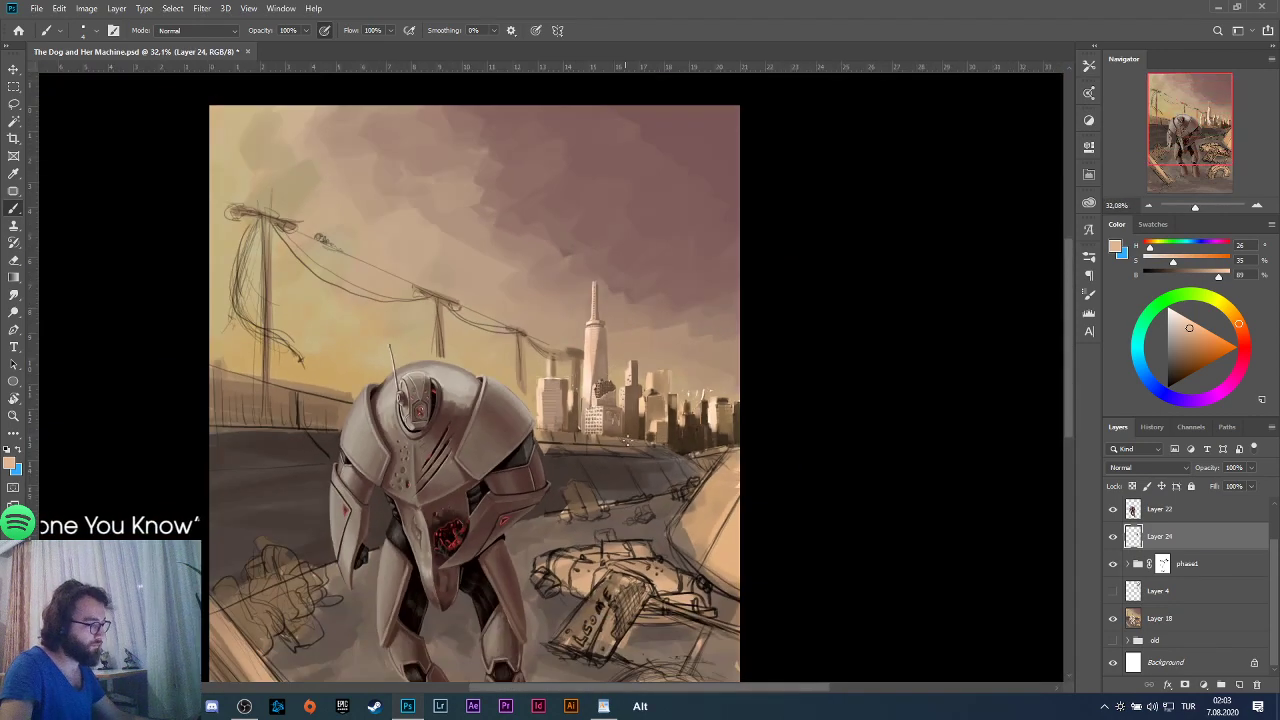
scroll(628, 445, up, 2)
scroll(643, 463, down, 2)
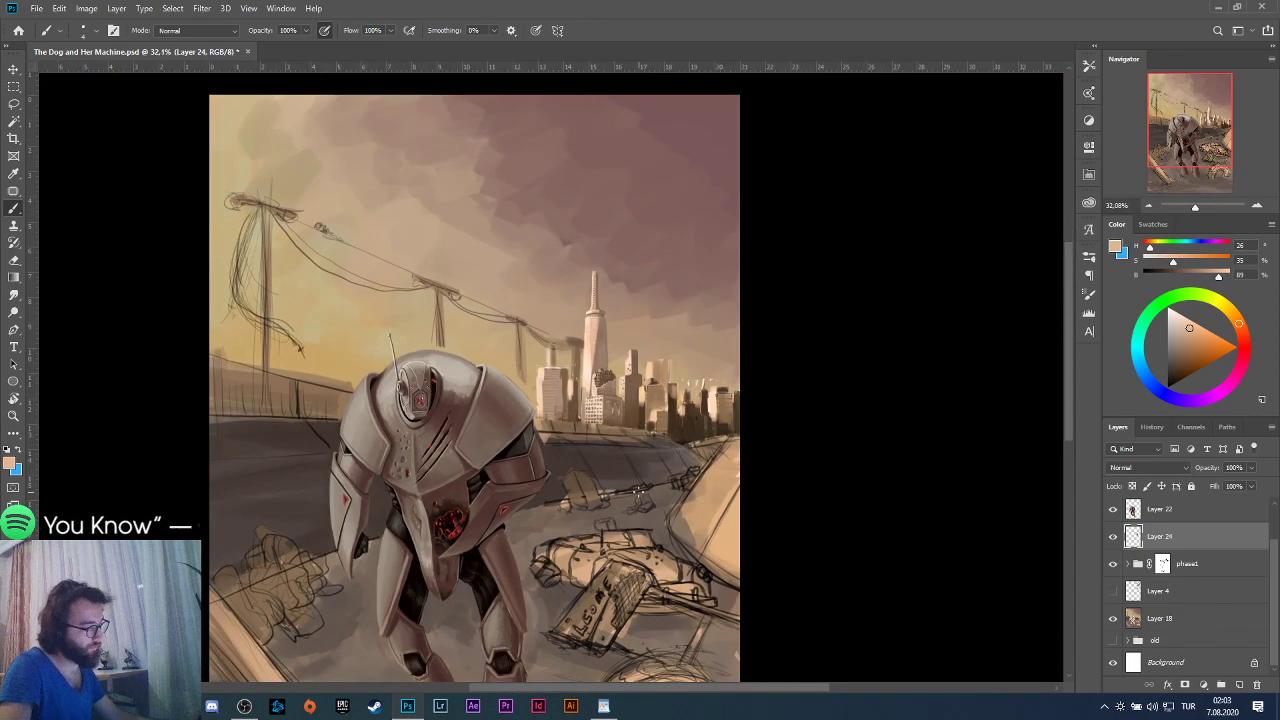
scroll(660, 462, down, 4)
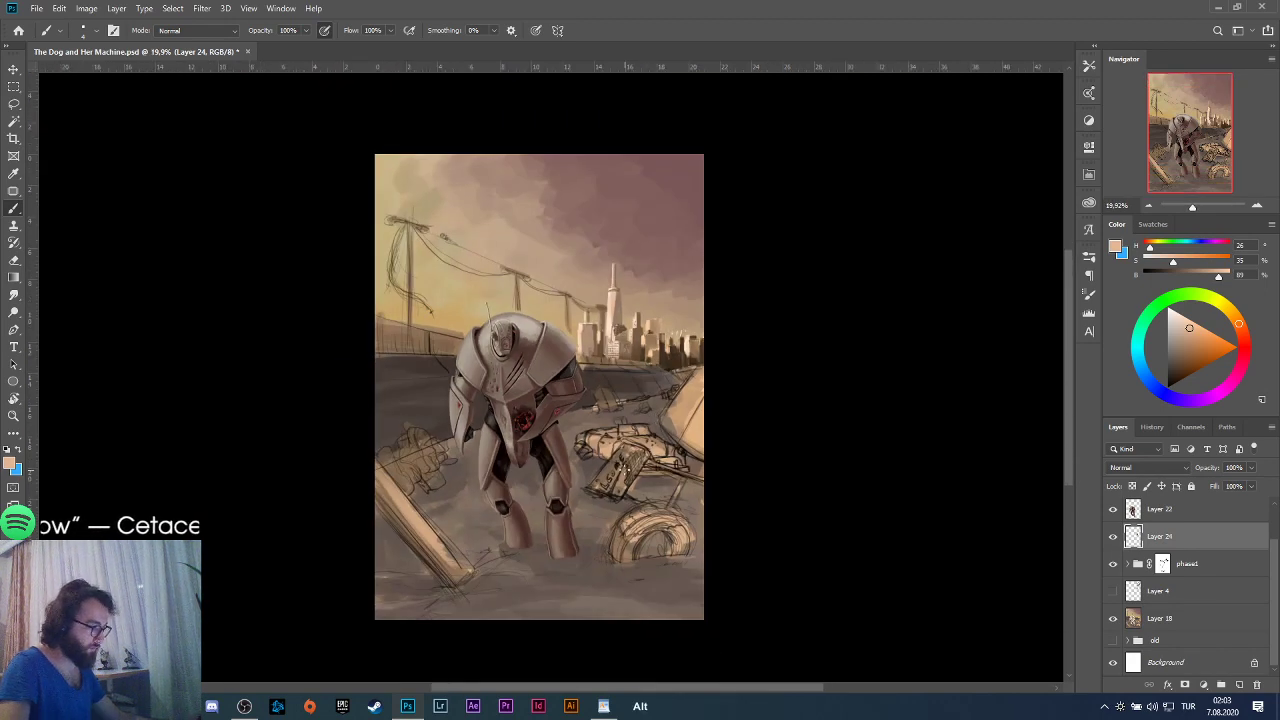
scroll(606, 442, up, 3)
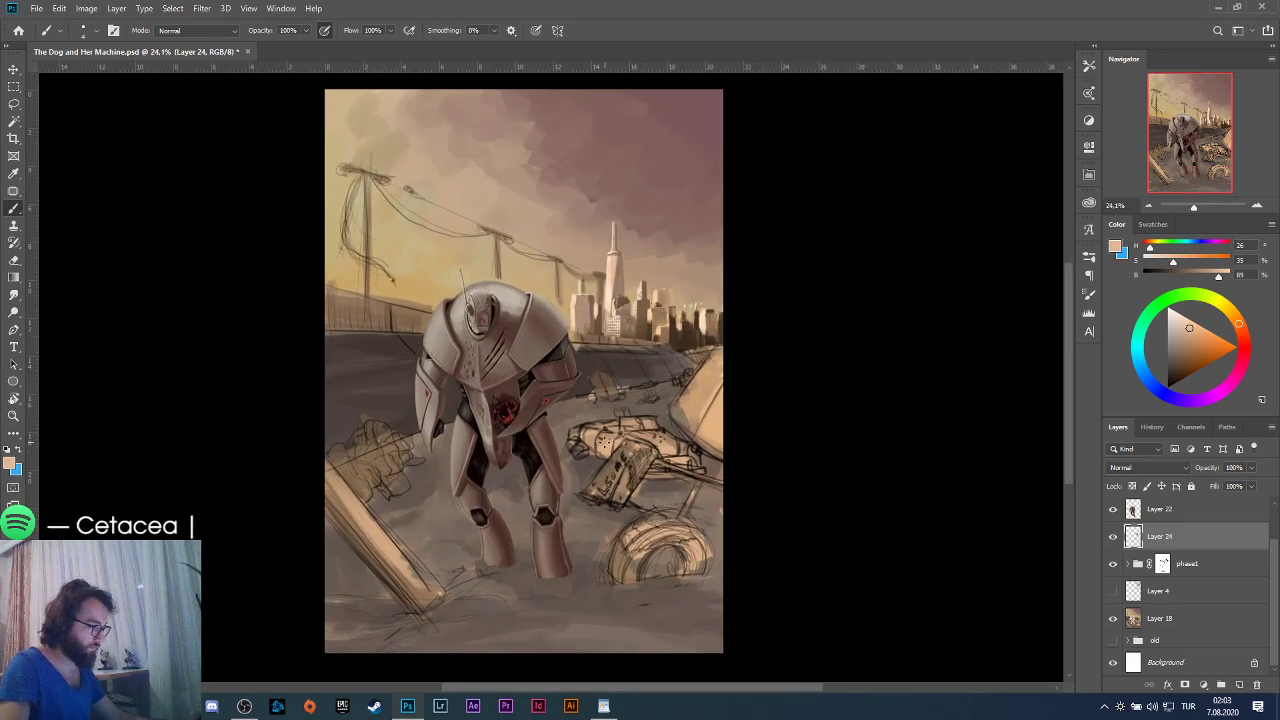
click(1113, 538)
click(1113, 538)
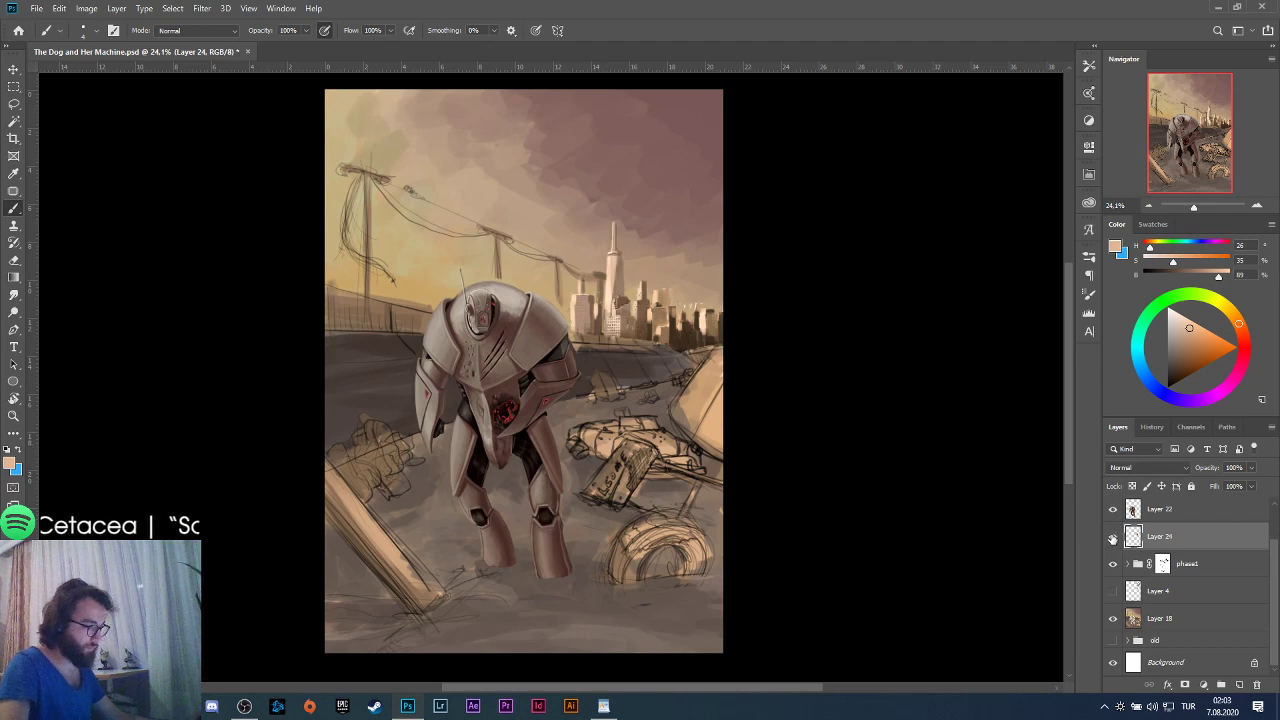
click(1113, 538)
click(1113, 538)
click(1113, 538)
click(1113, 538)
click(1113, 538)
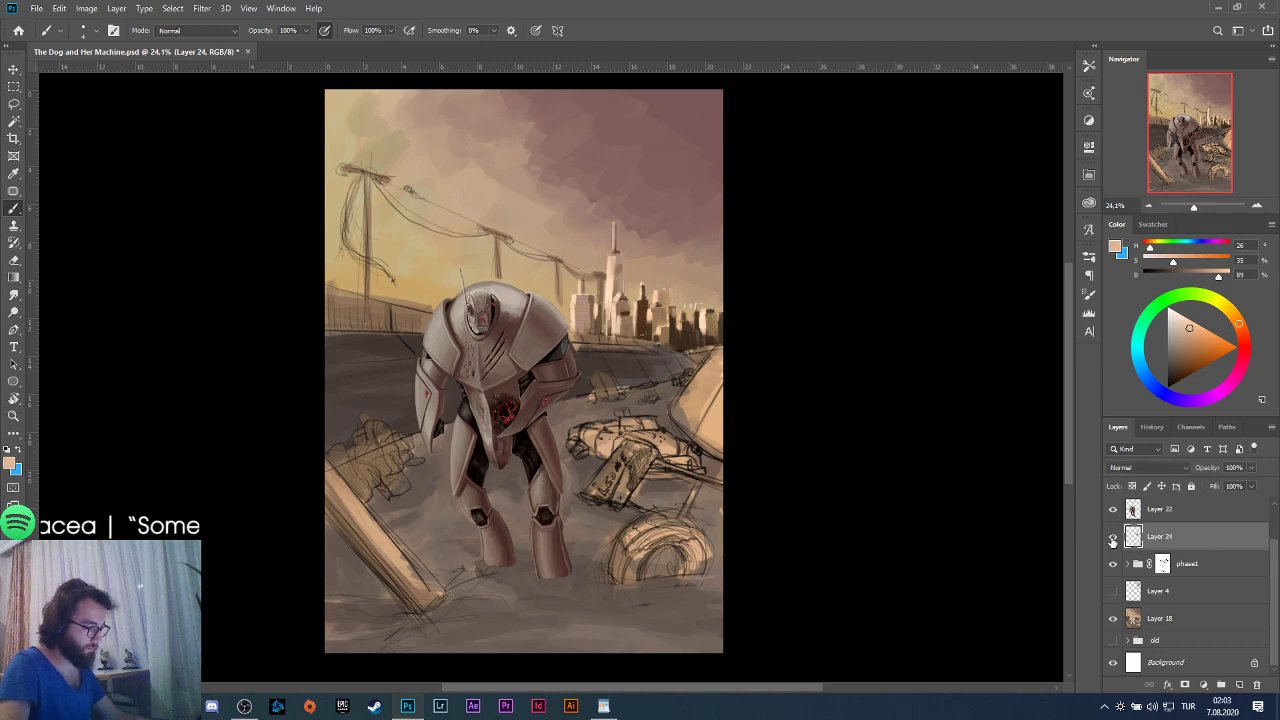
click(1113, 538)
Examine the skyline against the whole composition at several scales, checking how the detailed towers read beside the unfinished ones.
scroll(640, 388, down, 3)
scroll(608, 420, up, 3)
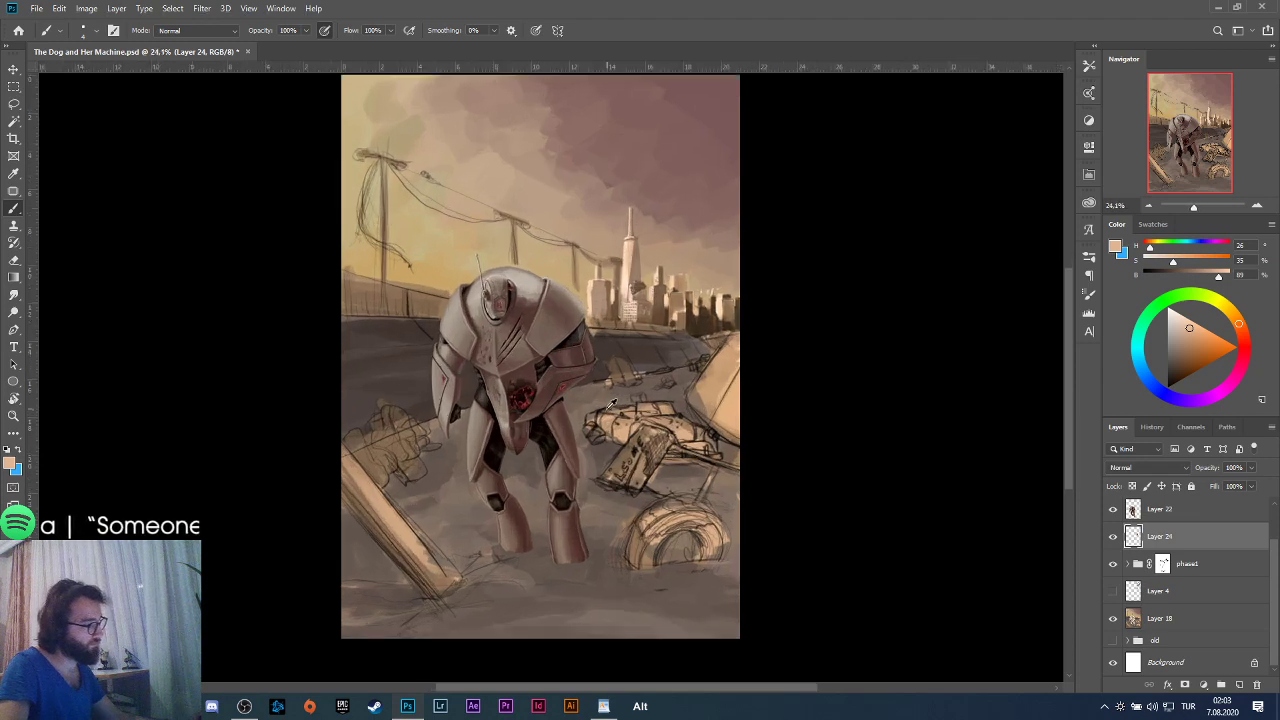
scroll(655, 437, up, 1)
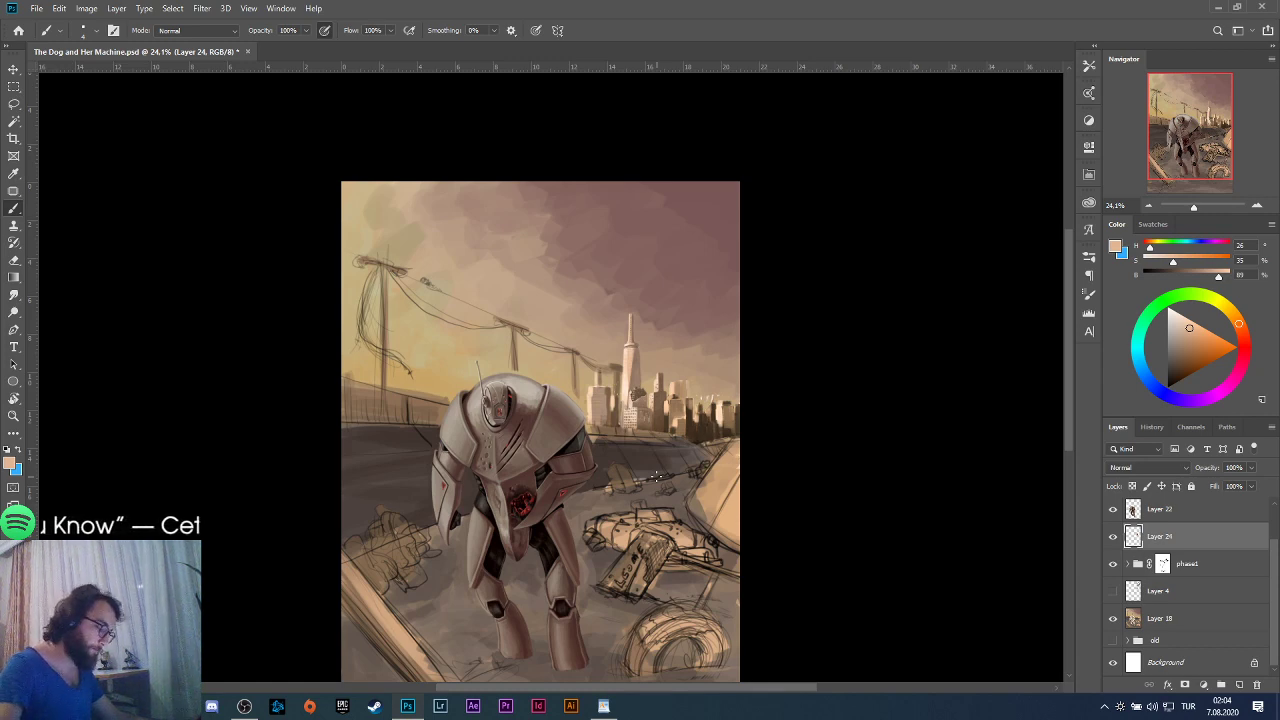
scroll(666, 316, up, 2)
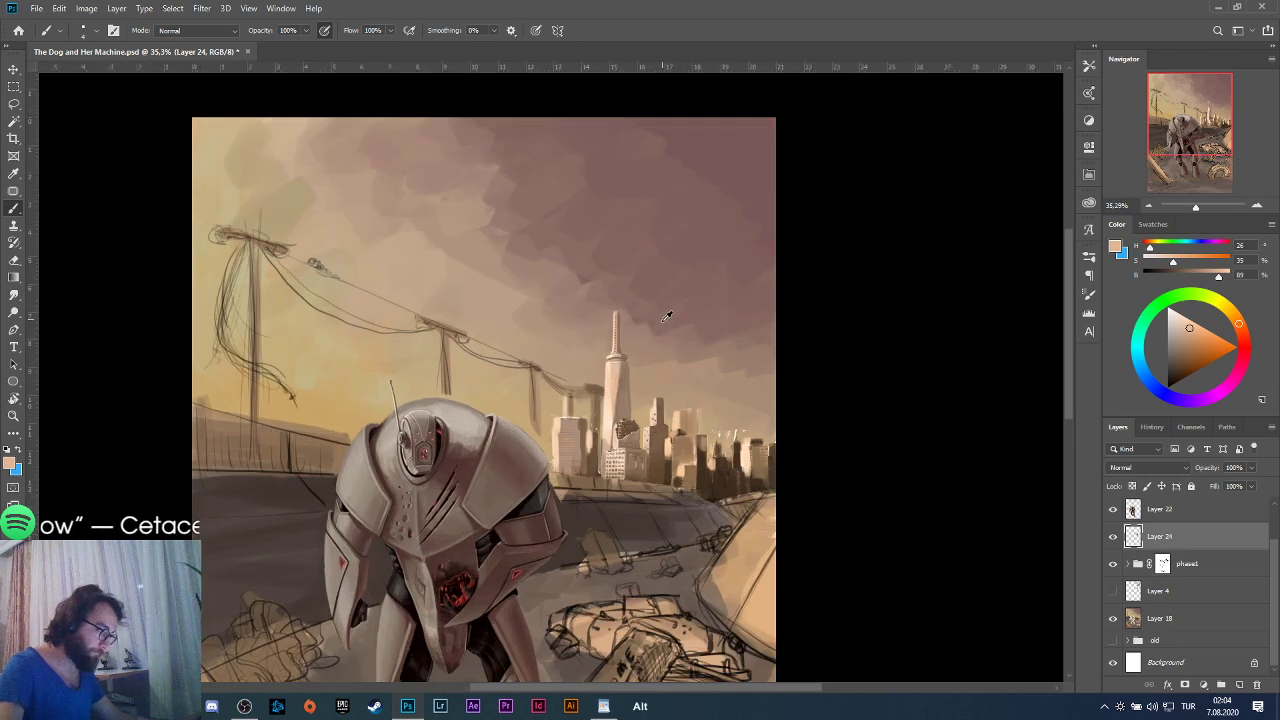
scroll(624, 432, up, 3)
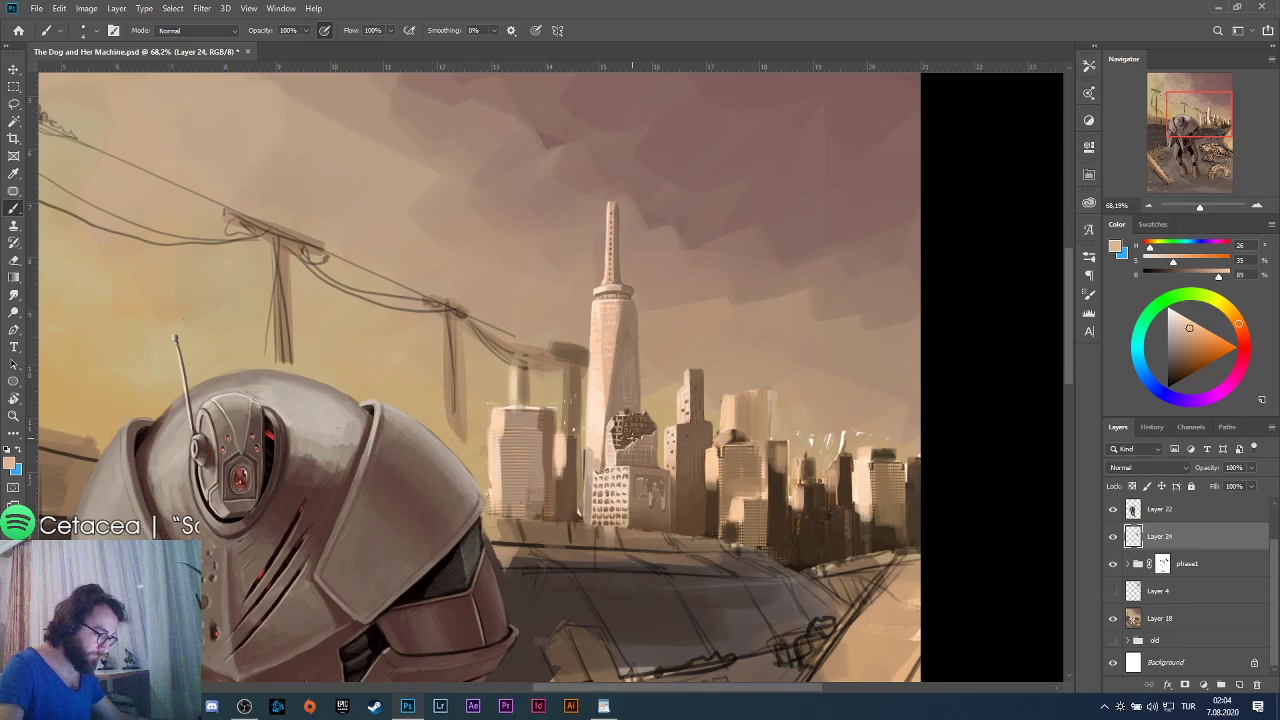
scroll(628, 434, down, 3)
scroll(660, 440, up, 3)
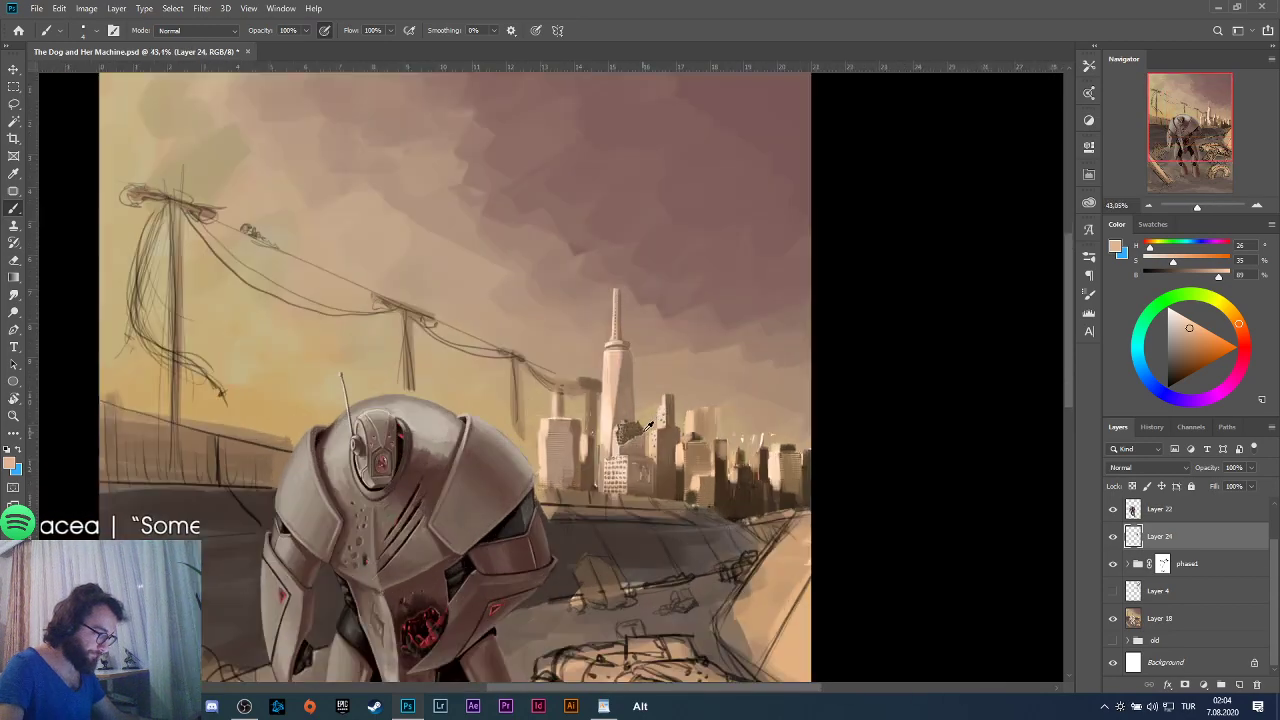
scroll(674, 448, up, 2)
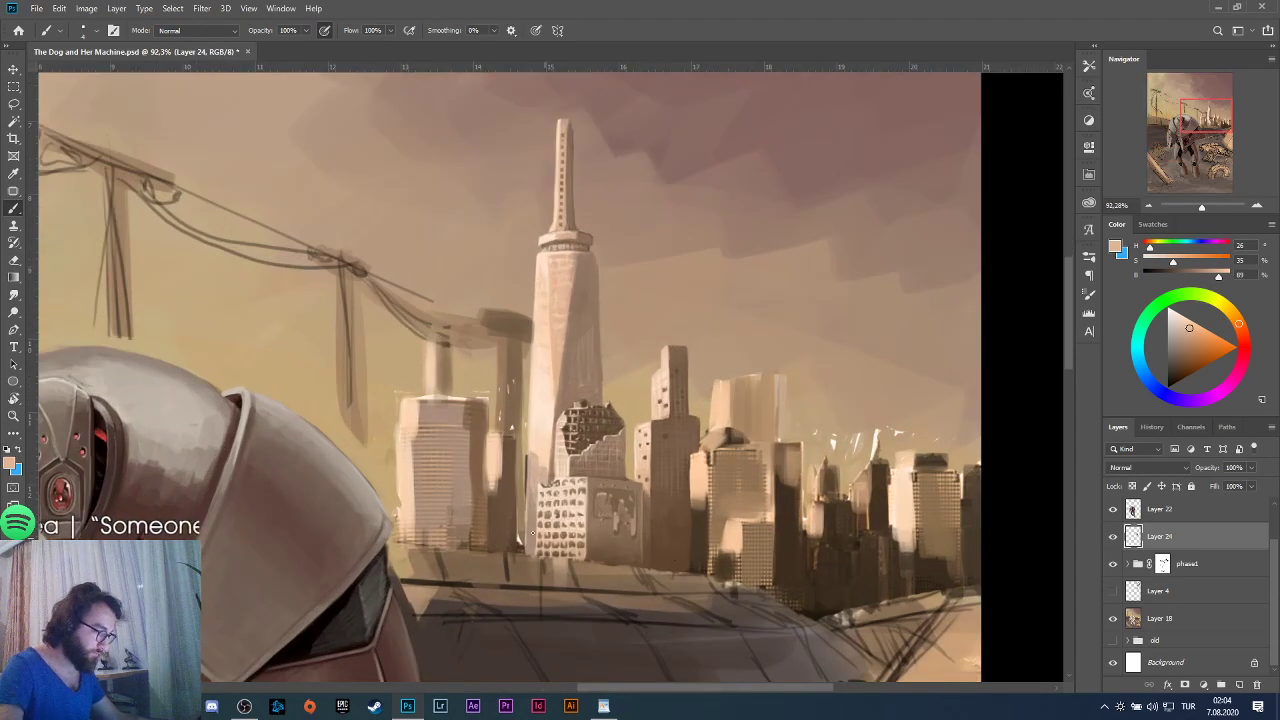
scroll(533, 531, up, 2)
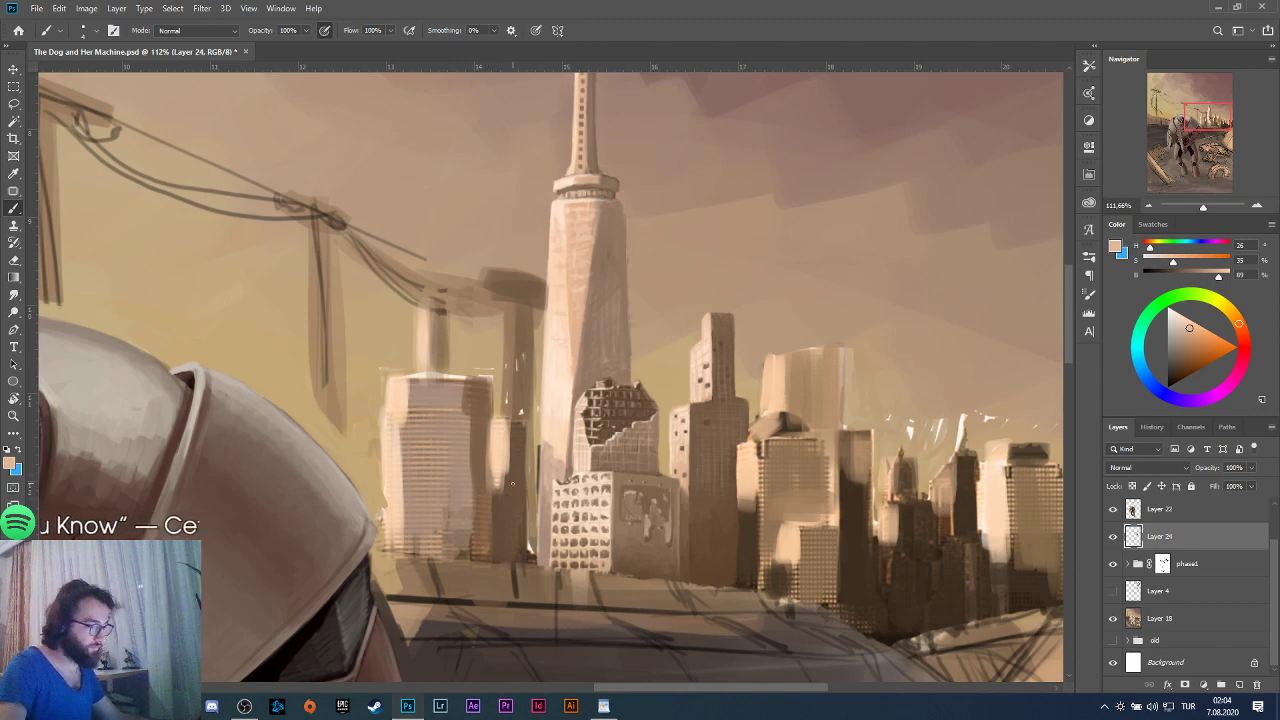
scroll(592, 437, up, 1)
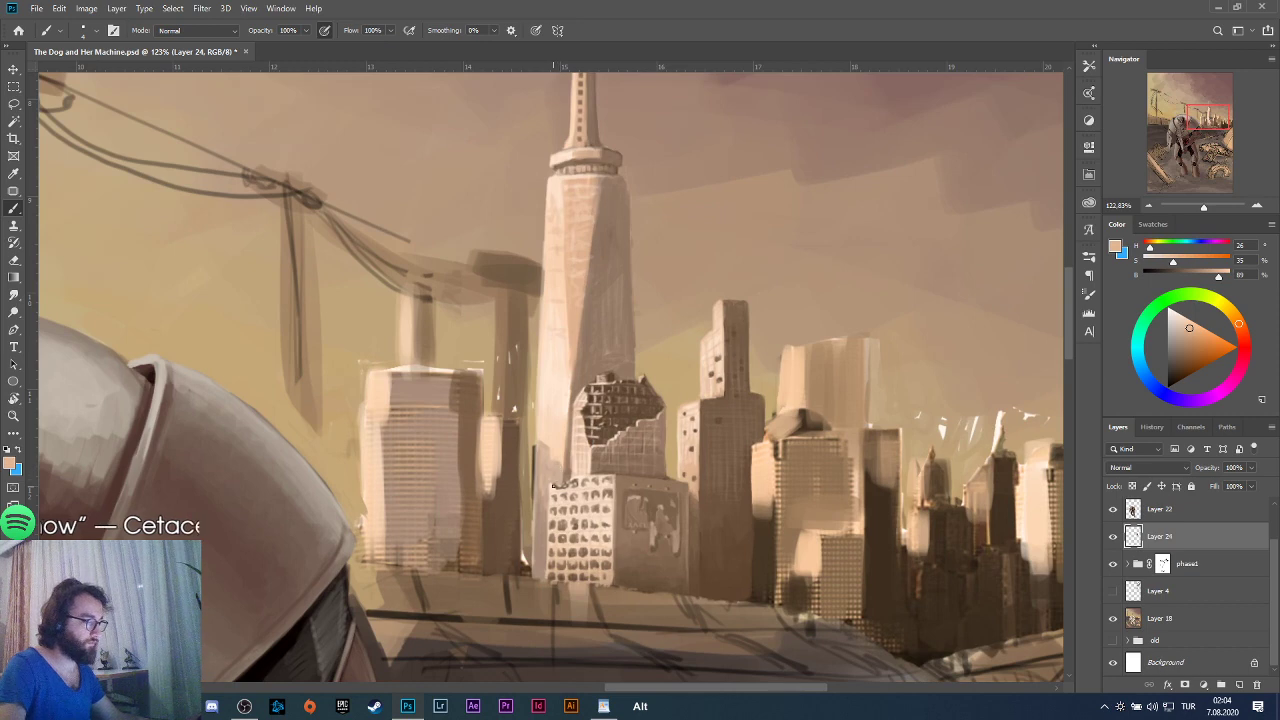
scroll(553, 487, down, 3)
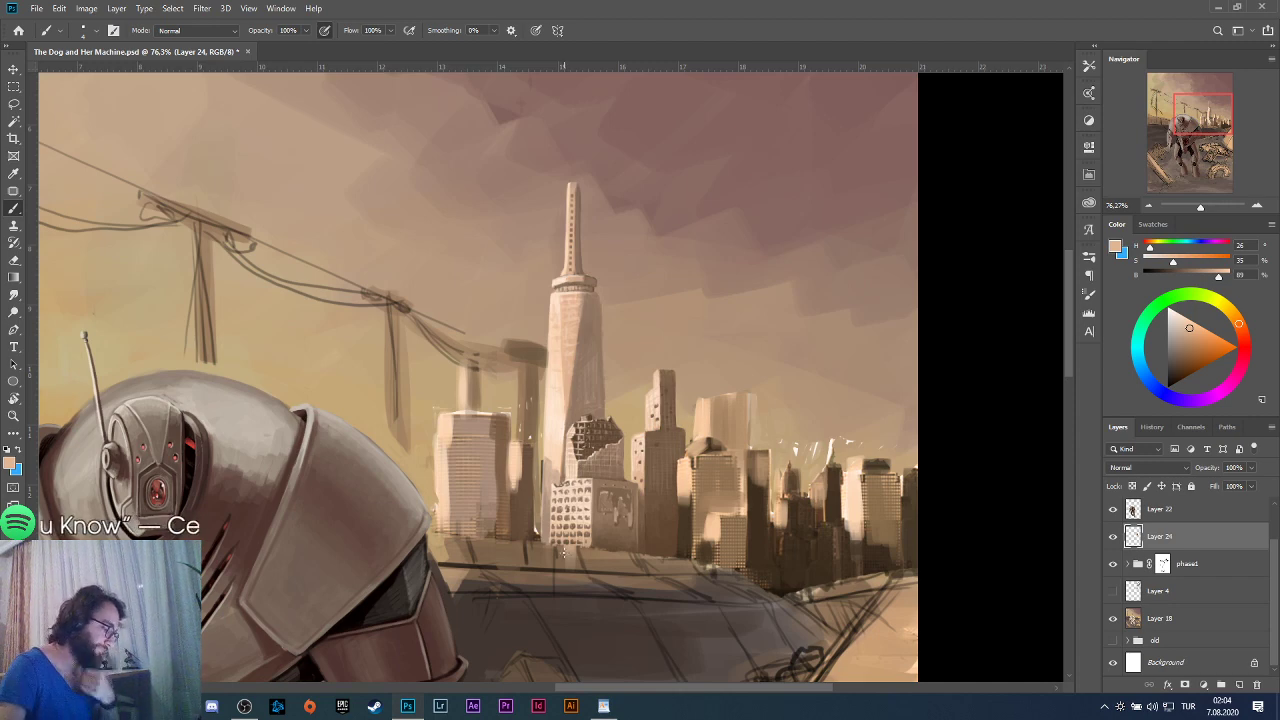
Set the brush size to 7 px and retouch the stepped tower's shaded side and sunlit windows with sampled brown and peach.
scroll(683, 540, up, 5)
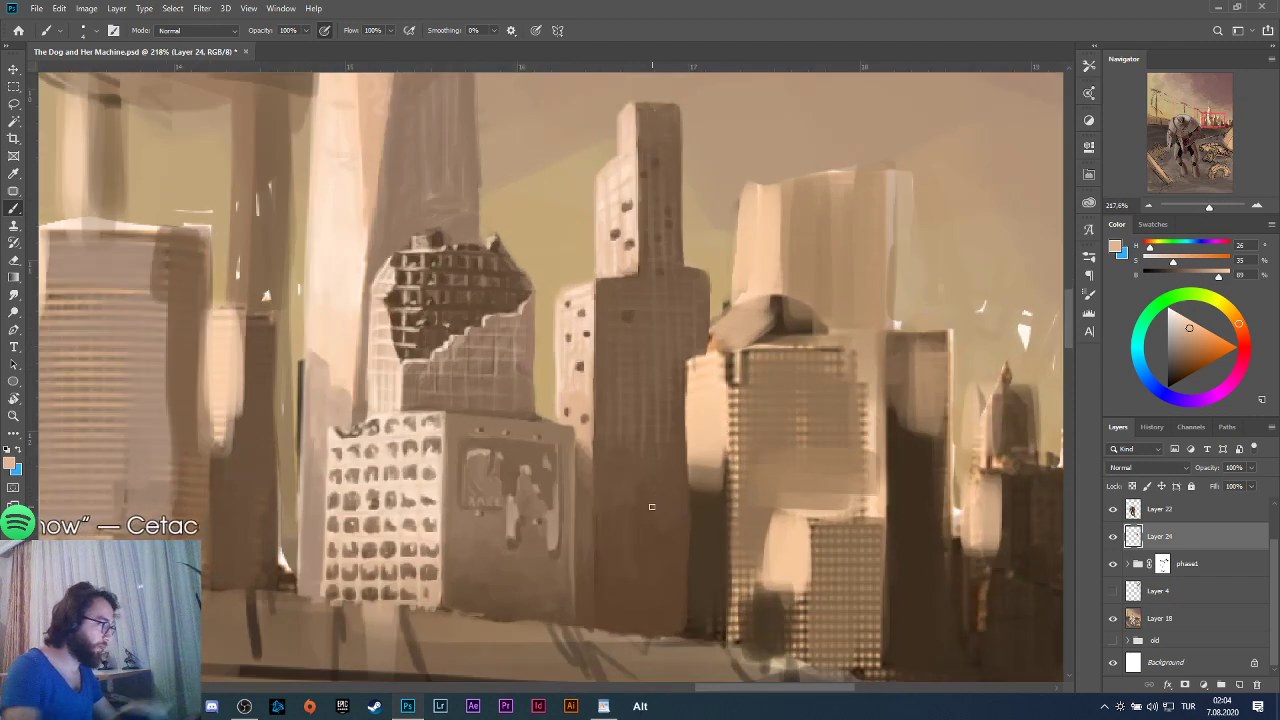
click(97, 32)
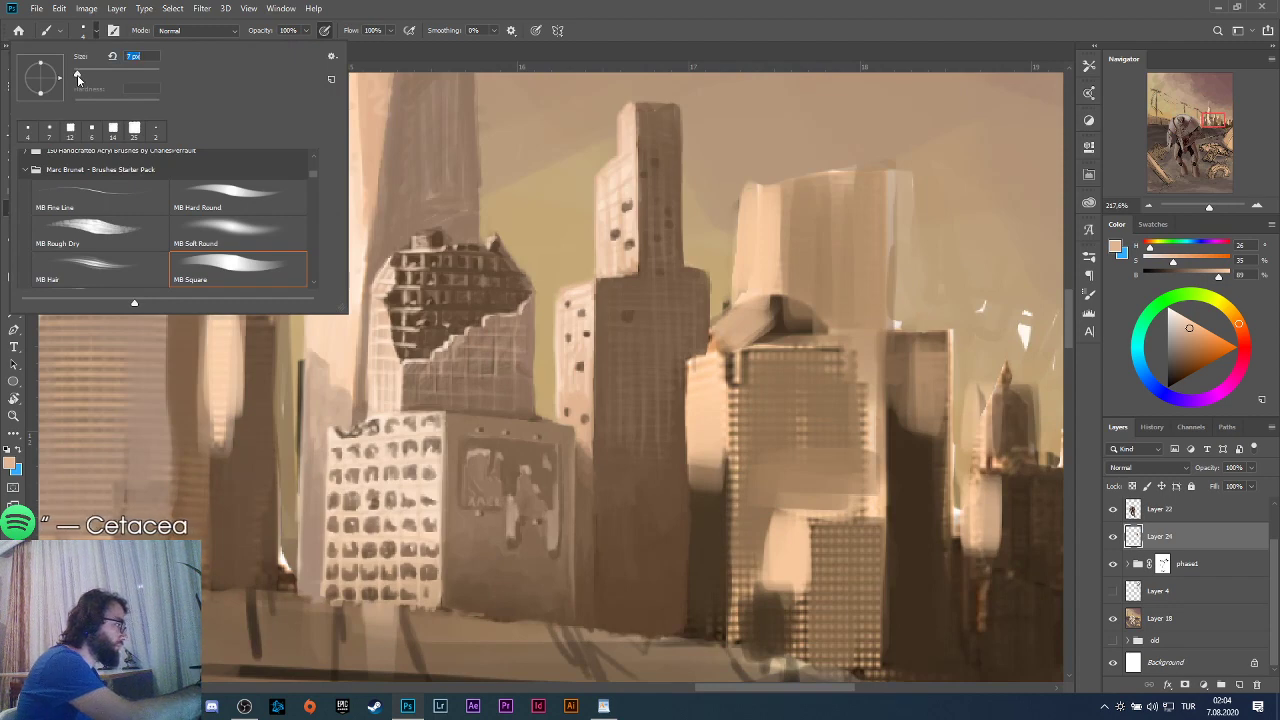
alt+click(628, 474)
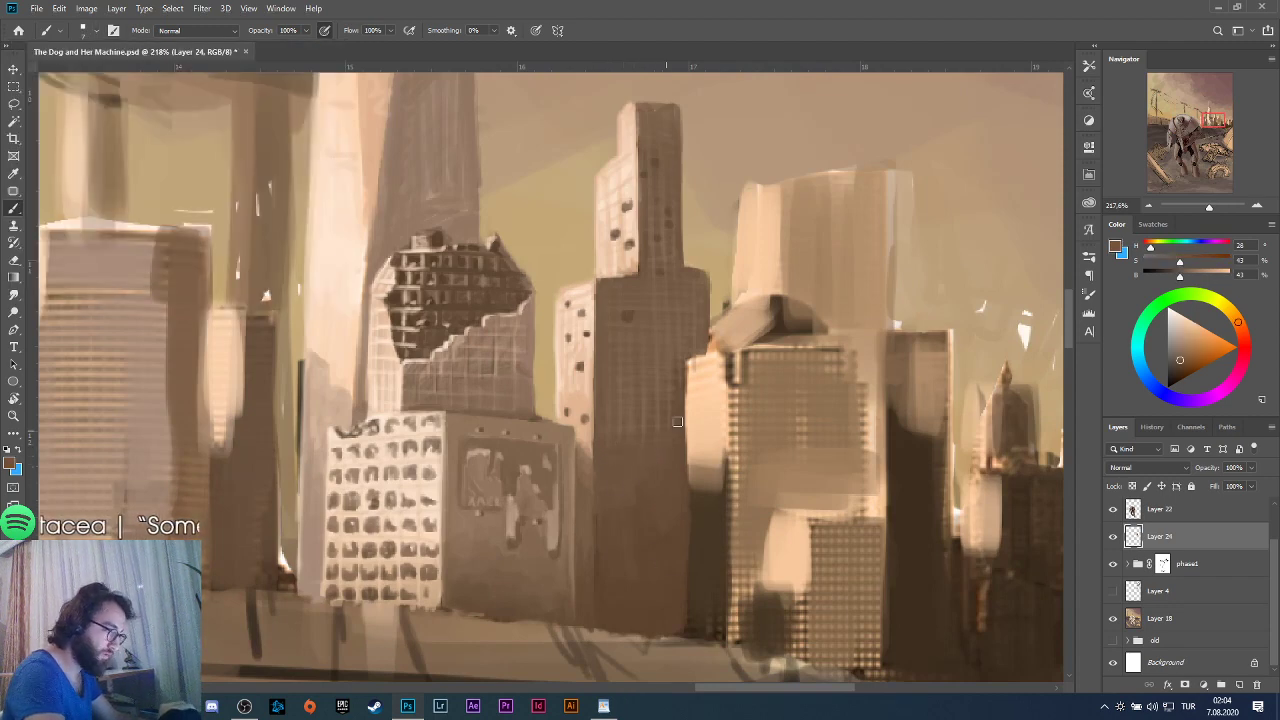
alt+click(587, 448)
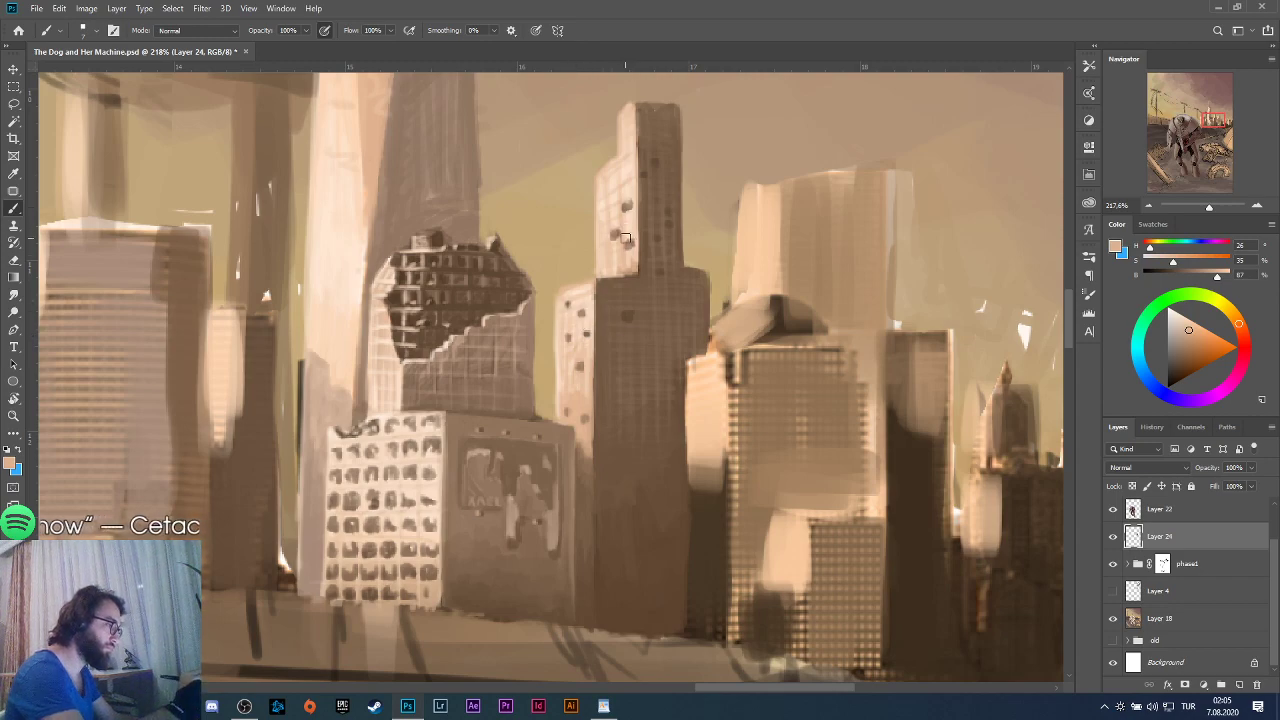
Compare the whole painting with and without the phase1 group by toggling its visibility, leaving the group shown.
key(alt)
scroll(625, 238, down, 6)
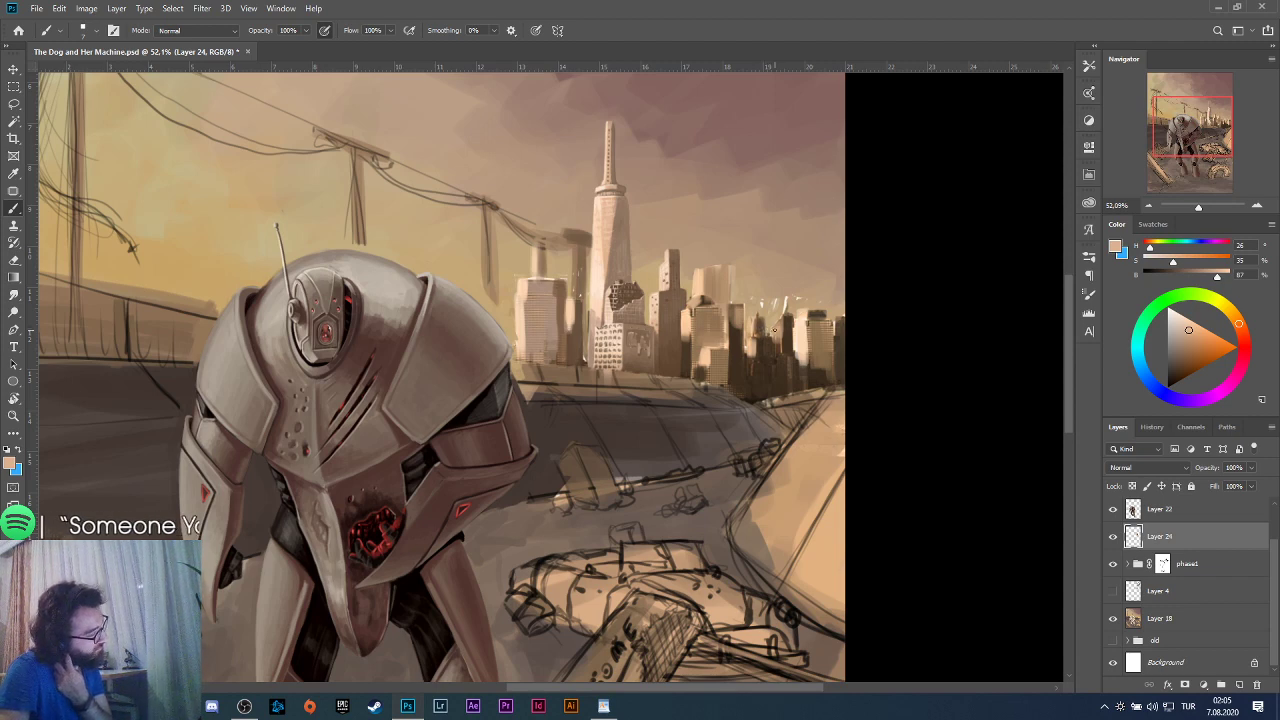
click(1112, 564)
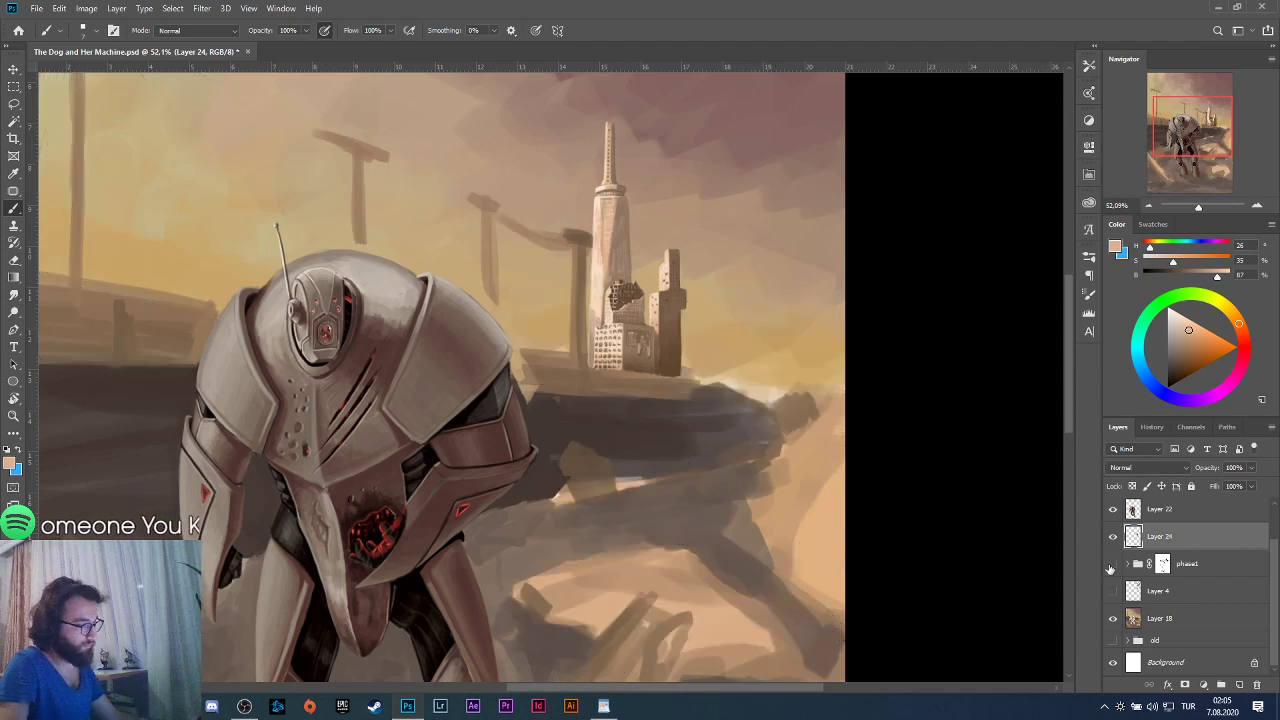
click(1112, 564)
click(1112, 564)
click(1112, 564)
click(1112, 564)
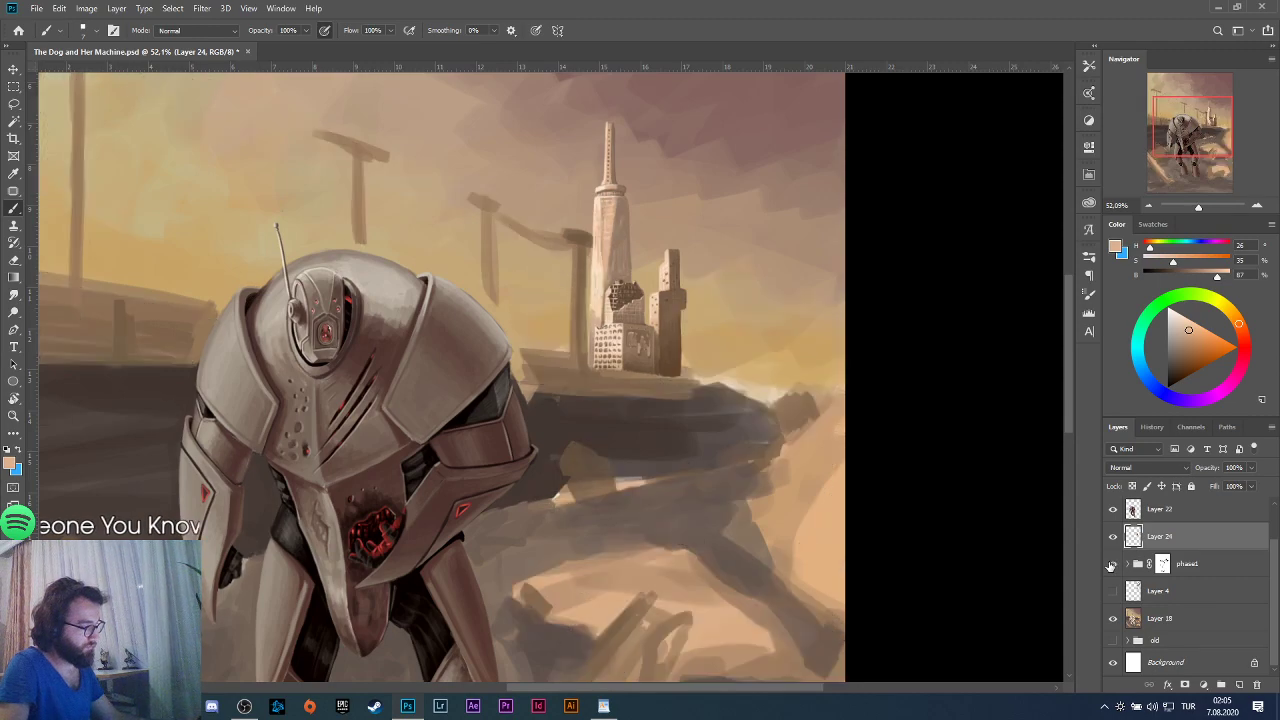
click(1112, 564)
Repaint the sunlit side of the narrow building beside the wide striped tower with sampled light peach.
alt+scroll(557, 264, up, 4)
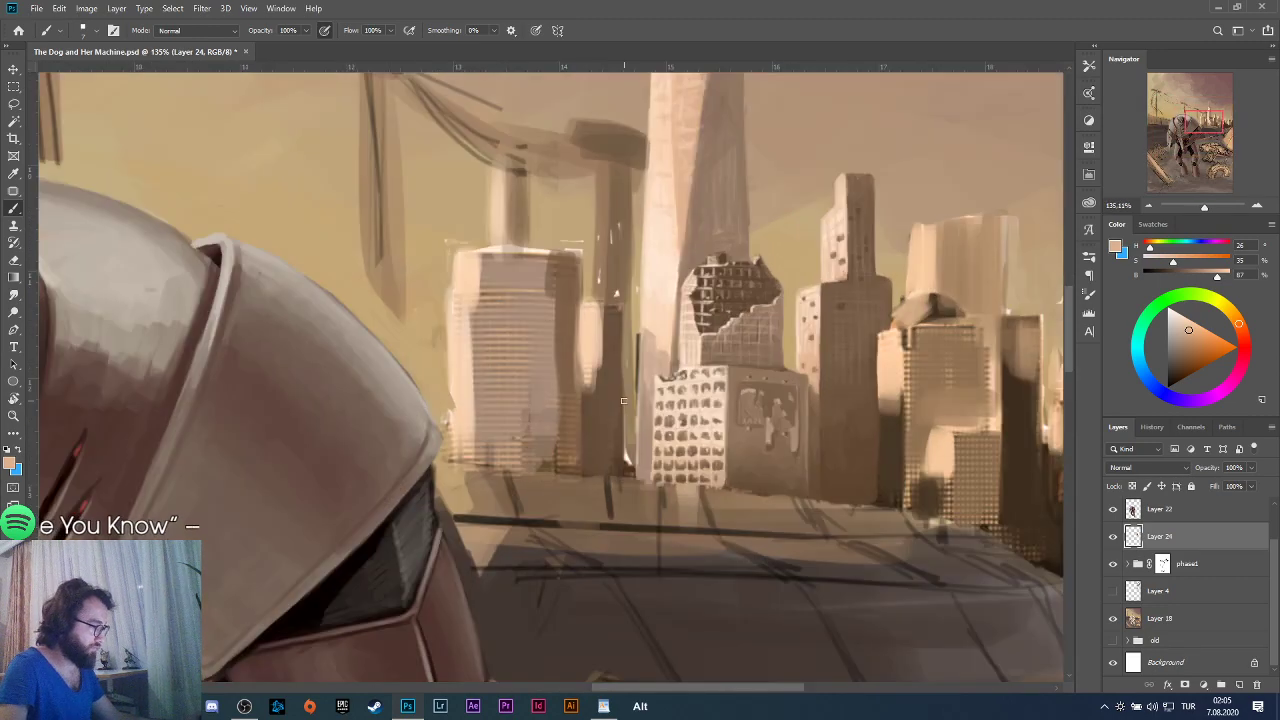
alt+scroll(620, 400, up, 2)
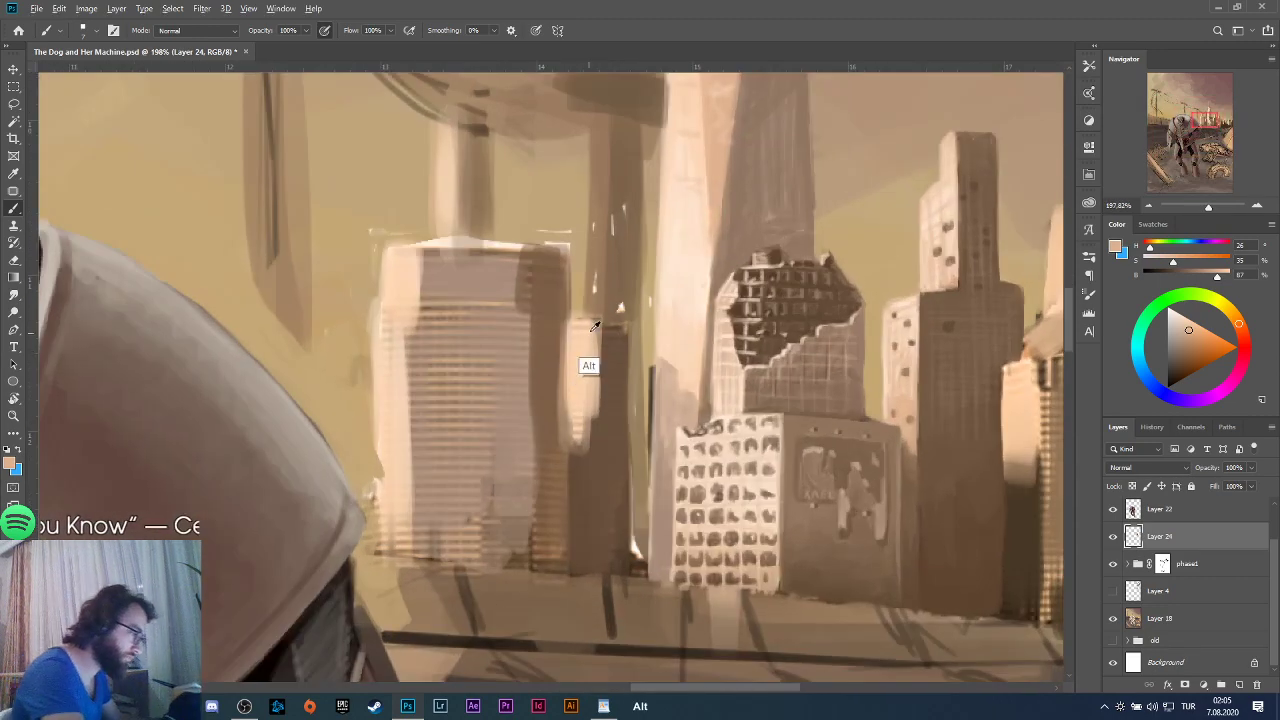
alt+click(588, 328)
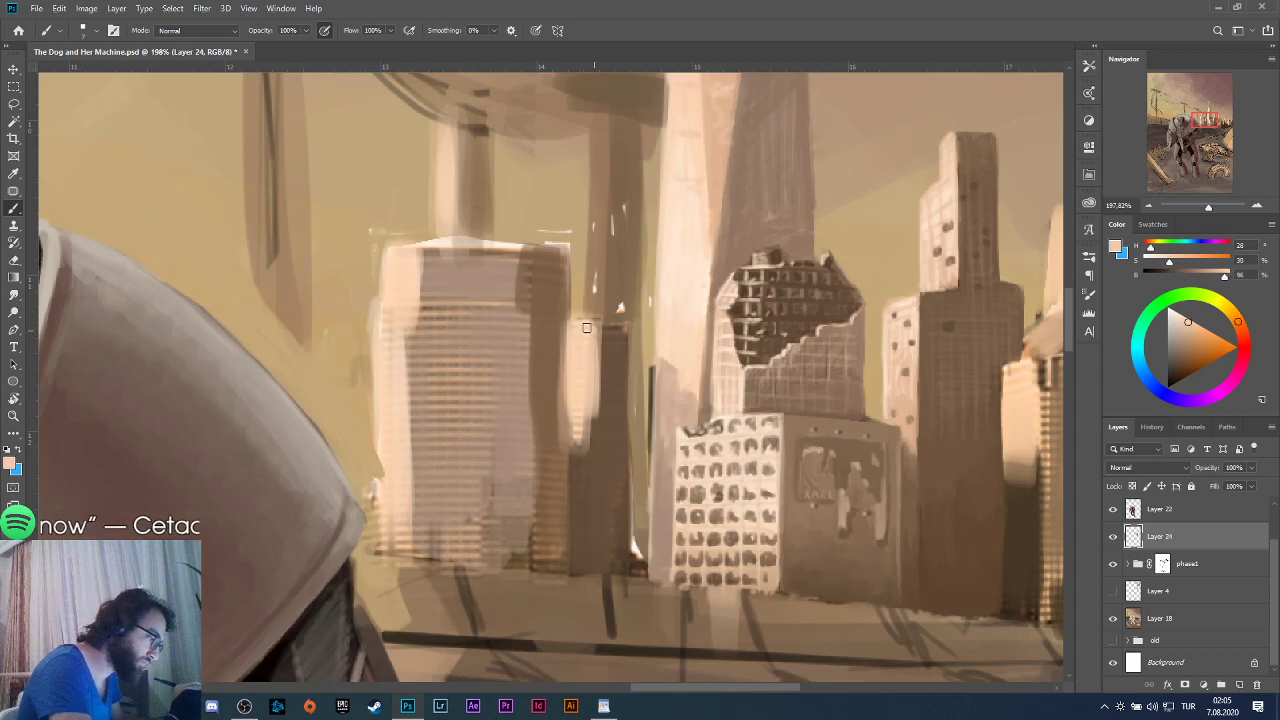
mouse_move(586, 327)
mouse_down()
mouse_move(596, 400)
mouse_move(580, 413)
mouse_move(577, 387)
mouse_move(576, 428)
mouse_move(584, 414)
mouse_up()
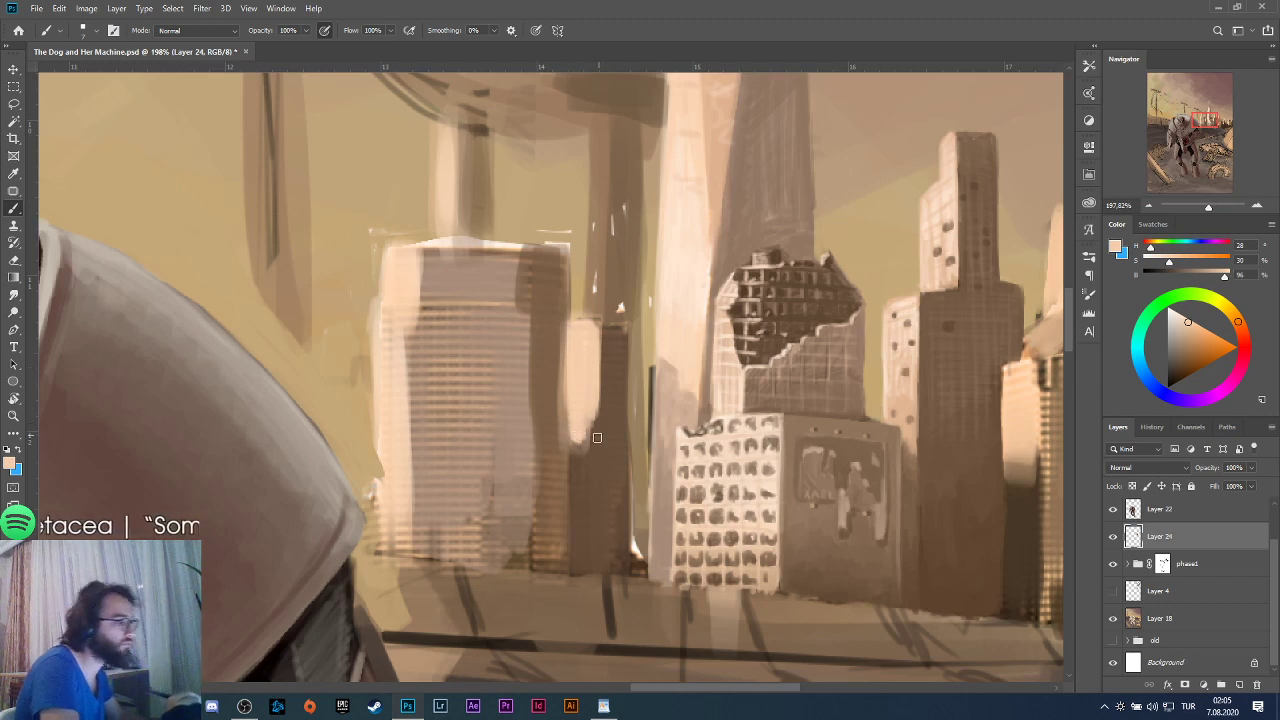
drag(594, 410, 578, 456)
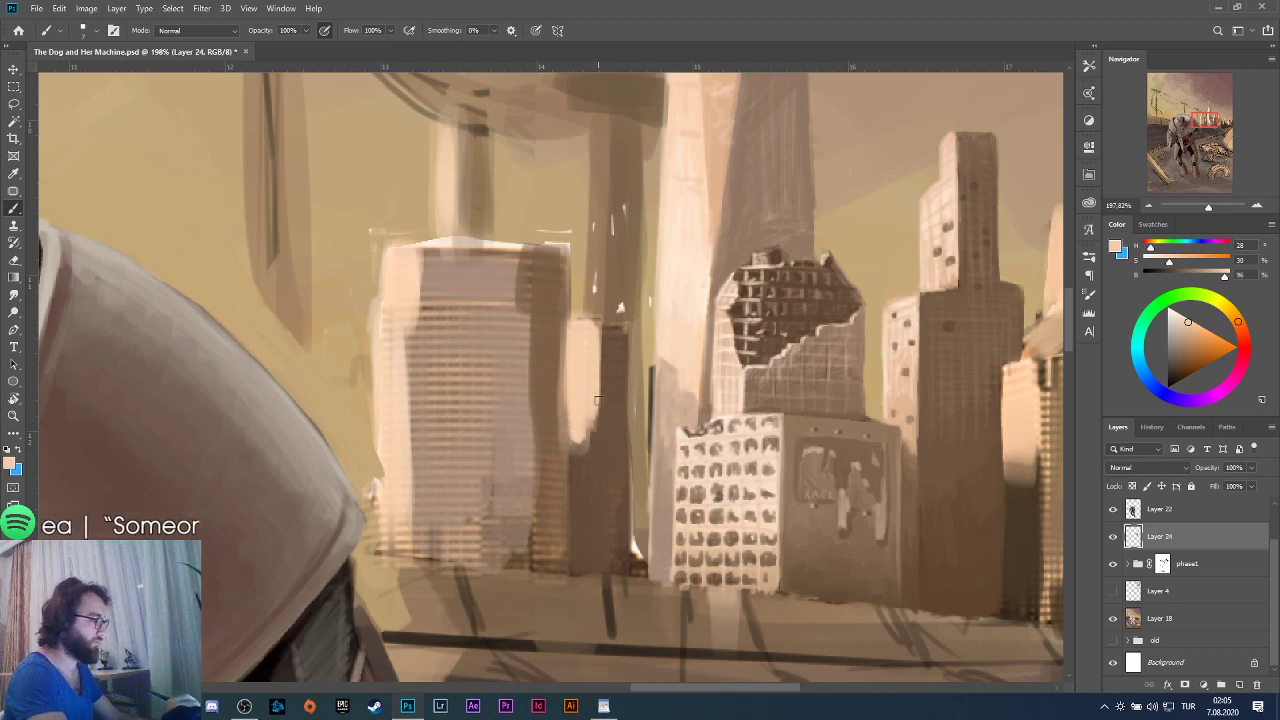
Define the narrow building's shaded side and roof edge with sampled dark brown, retouching its lower sunlit edge with sampled peach.
alt+click(608, 368)
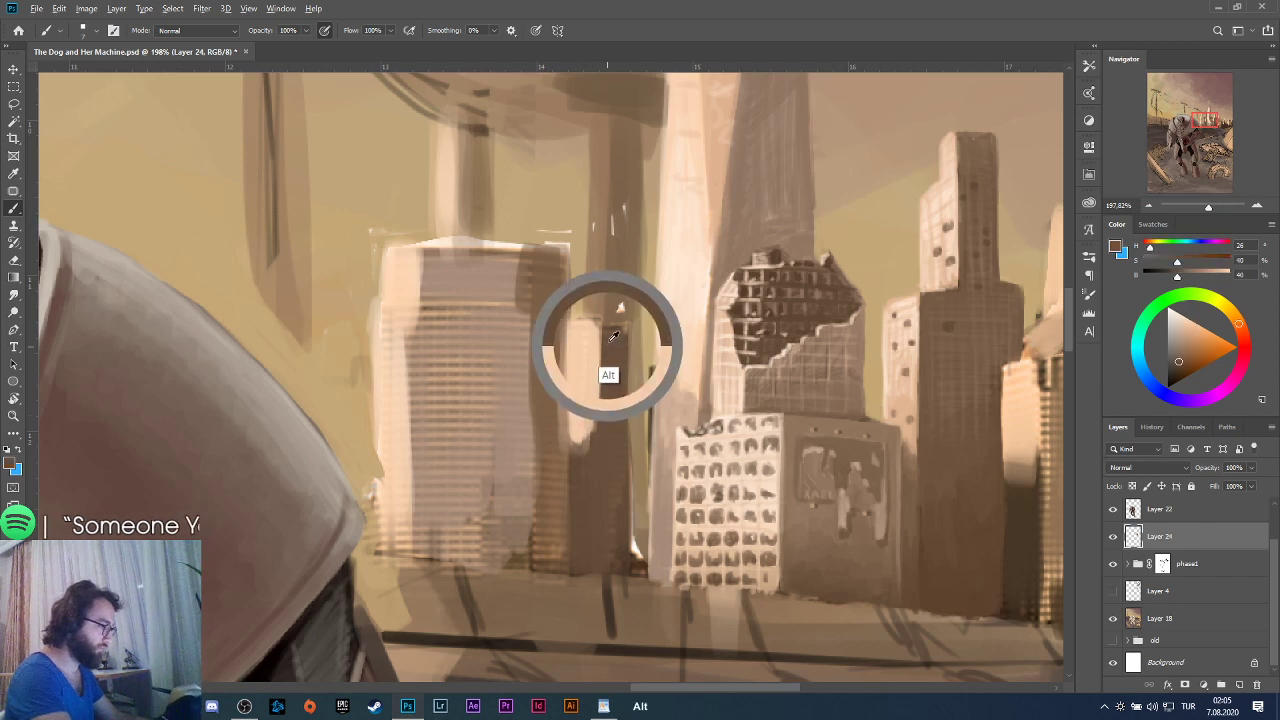
alt+click(610, 338)
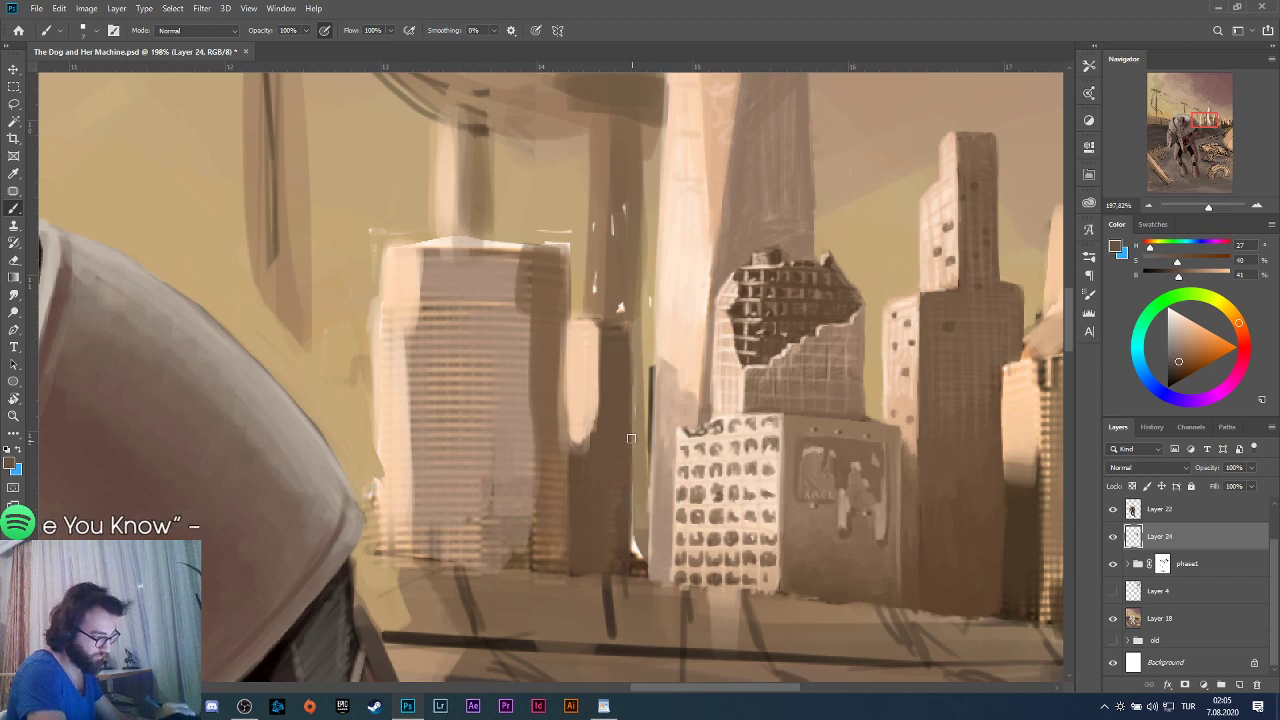
alt+click(578, 440)
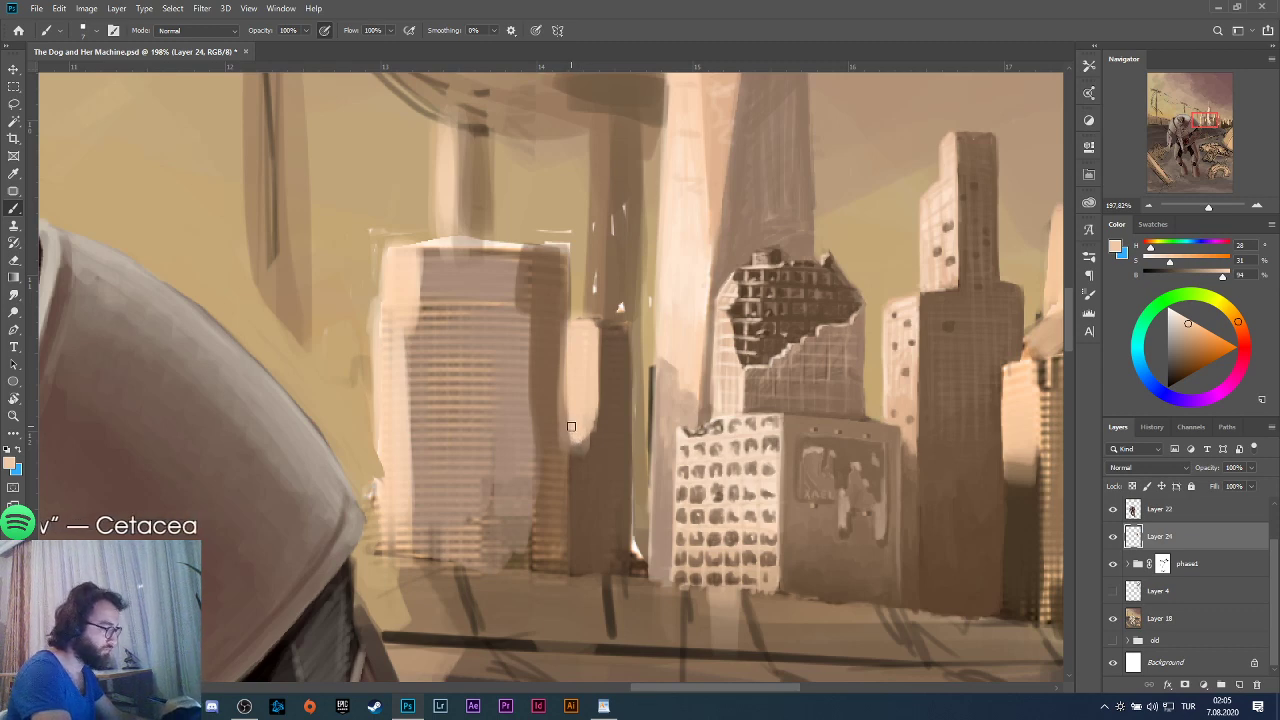
alt+click(580, 489)
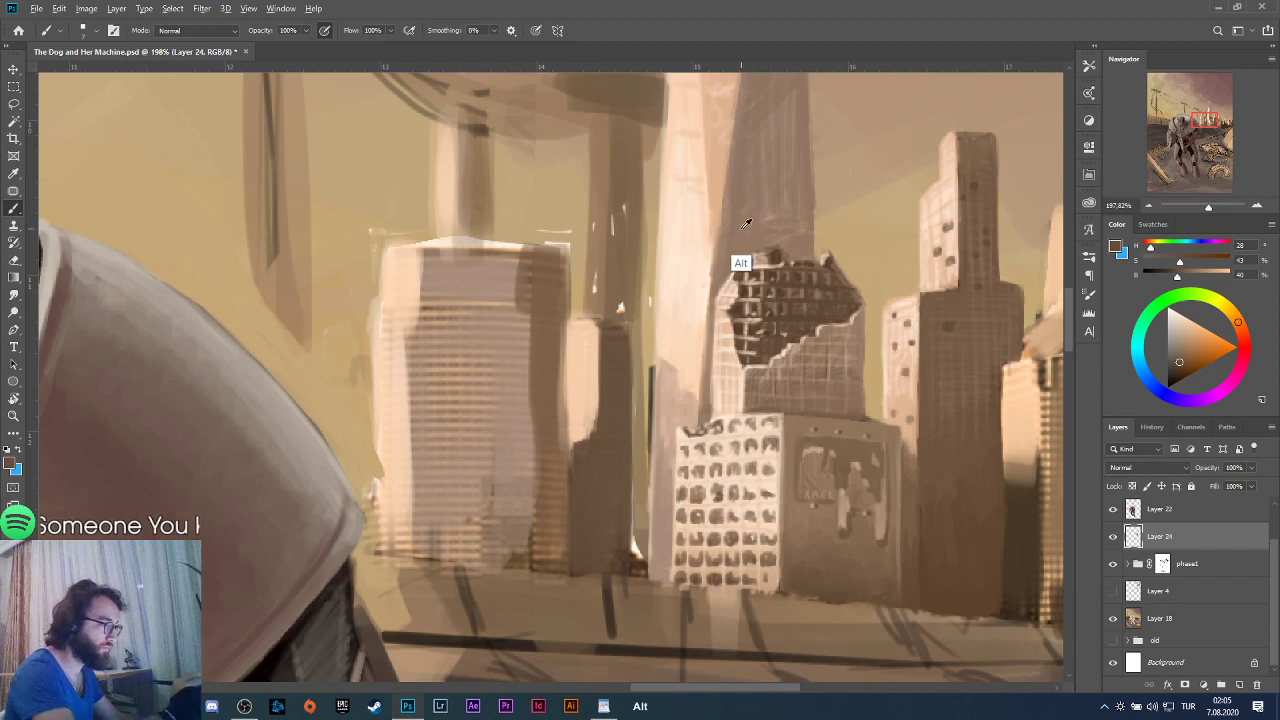
Lighten the narrow building's shaded side with a greyish mid-brown sampled from the neighbouring tall tower.
alt+click(681, 326)
drag(602, 401, 601, 368)
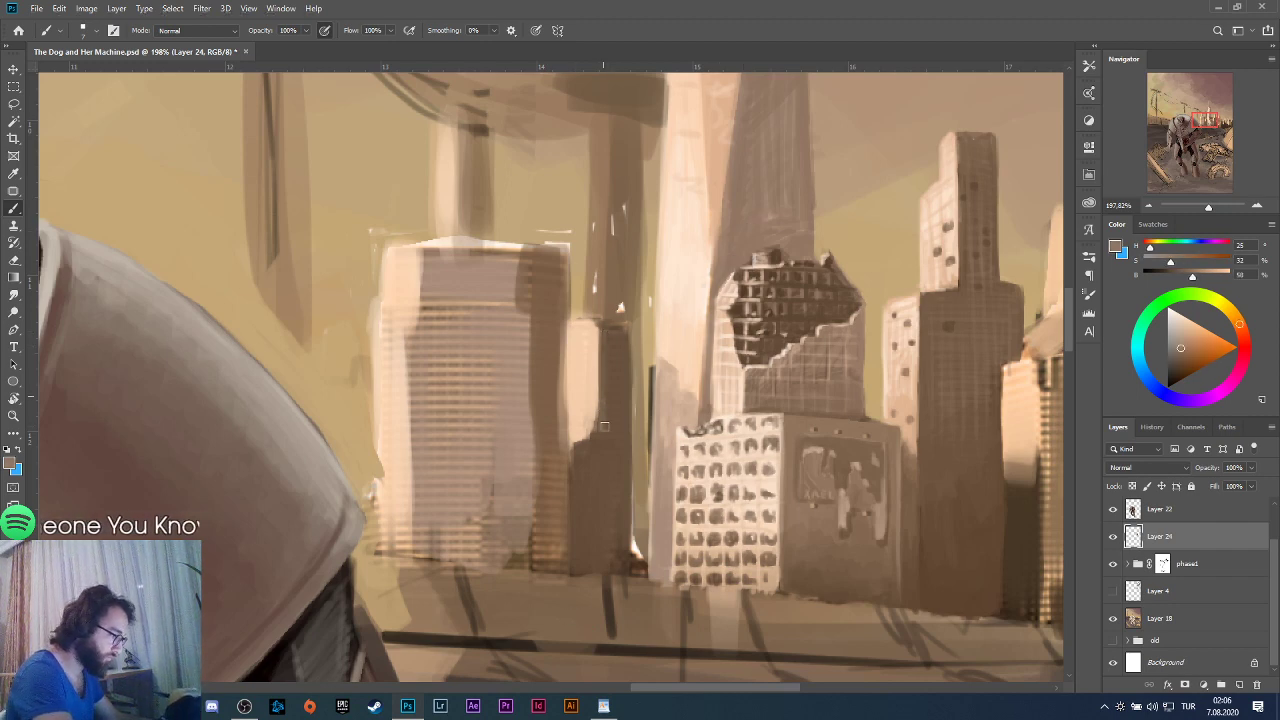
mouse_move(604, 427)
mouse_down()
mouse_move(618, 328)
mouse_move(627, 348)
mouse_up()
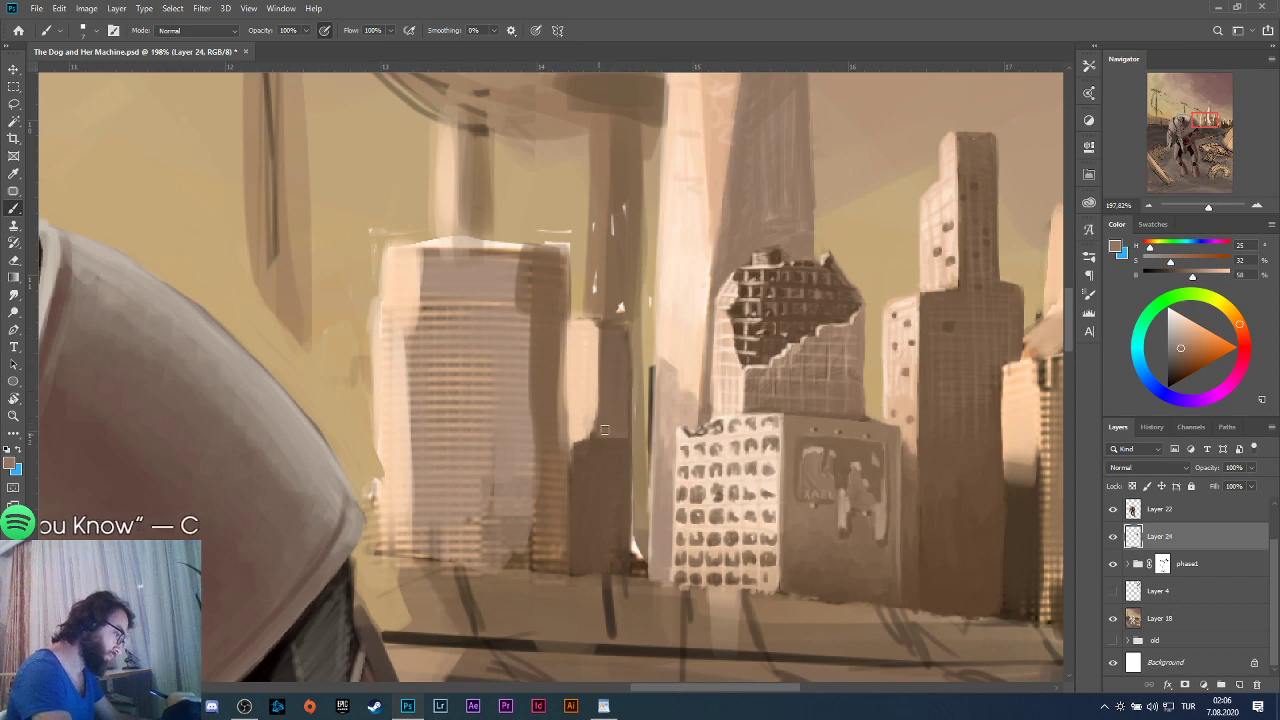
Block in a low, flat-topped building in sampled dark brown in front of the narrow building, extending it to the windowed facade.
key(alt)
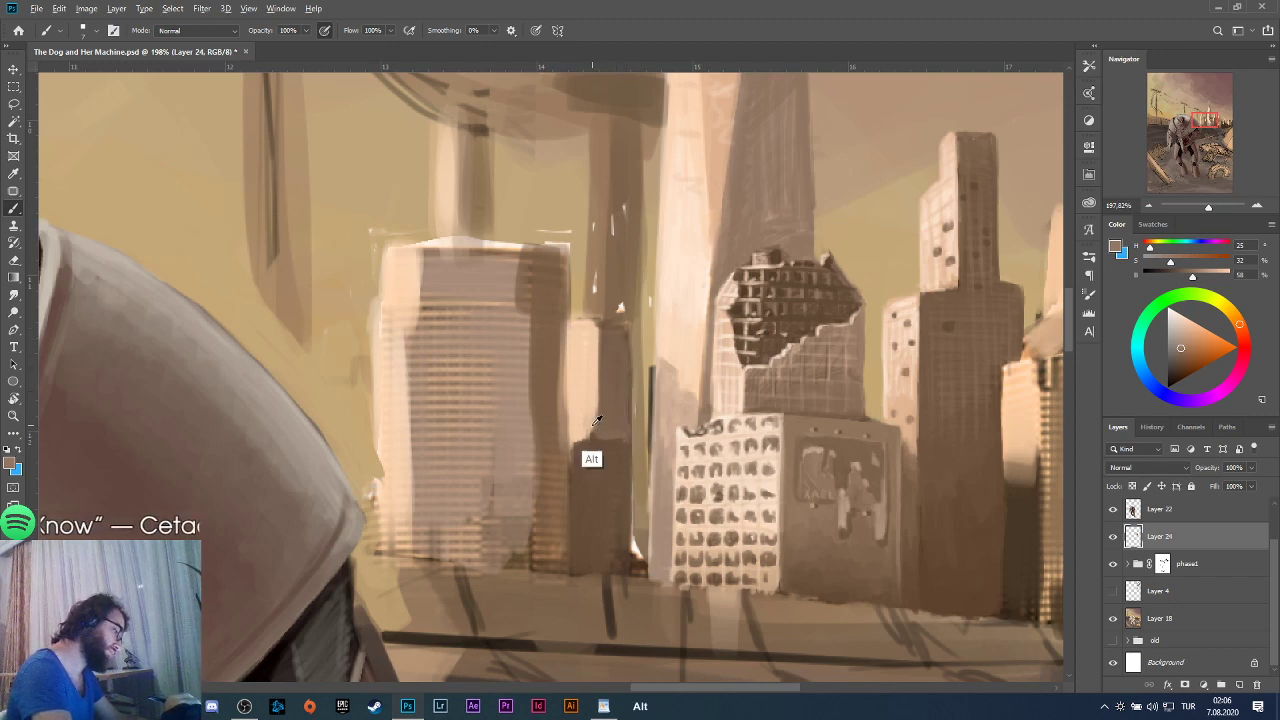
alt+click(593, 414)
alt+click(606, 448)
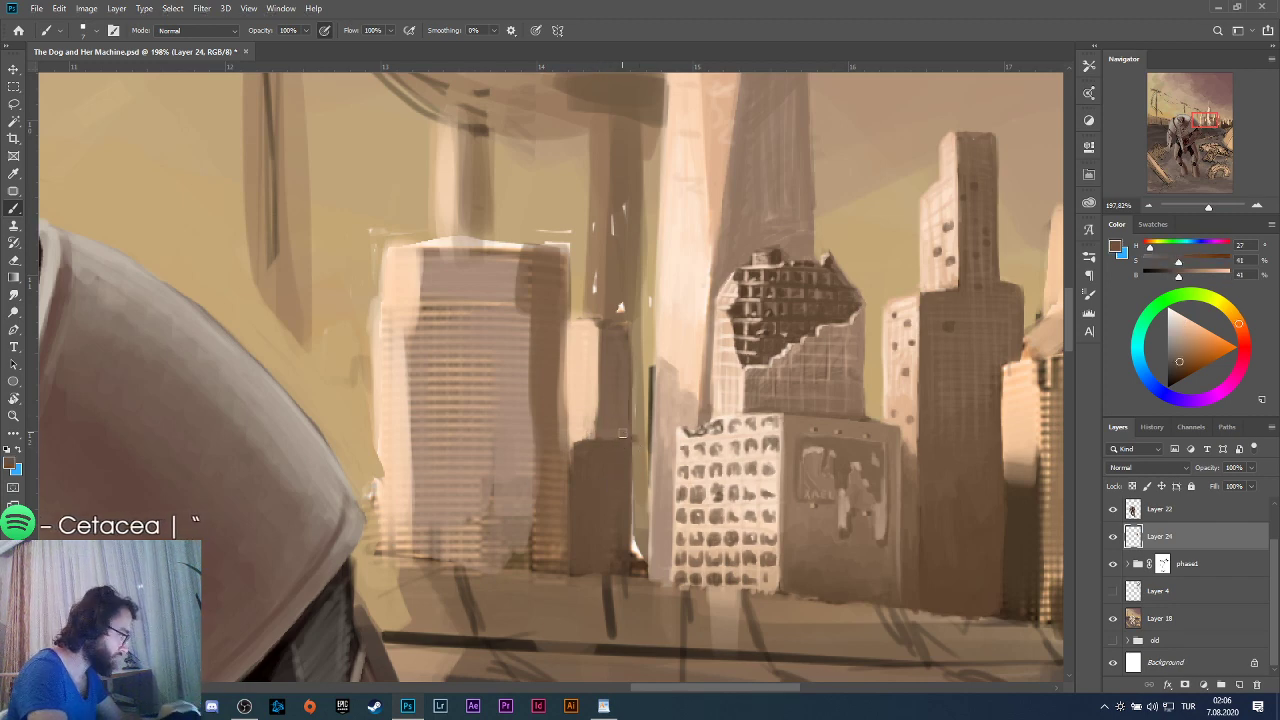
key(ctrl+z)
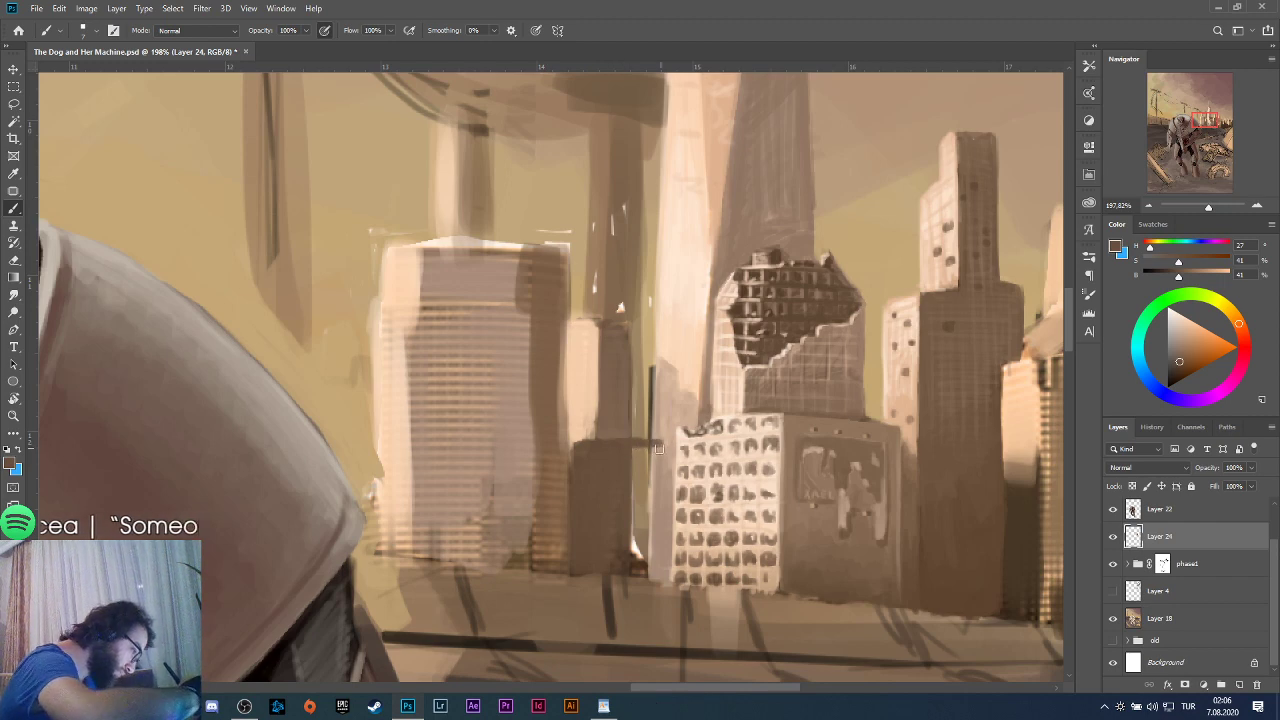
mouse_move(660, 457)
mouse_down()
mouse_move(661, 510)
mouse_move(657, 442)
mouse_move(657, 580)
mouse_move(653, 447)
mouse_move(631, 463)
mouse_move(635, 565)
mouse_move(579, 568)
mouse_move(626, 576)
mouse_move(605, 561)
mouse_move(643, 552)
mouse_move(620, 536)
mouse_move(619, 491)
mouse_move(639, 554)
mouse_move(646, 506)
mouse_move(649, 554)
mouse_up()
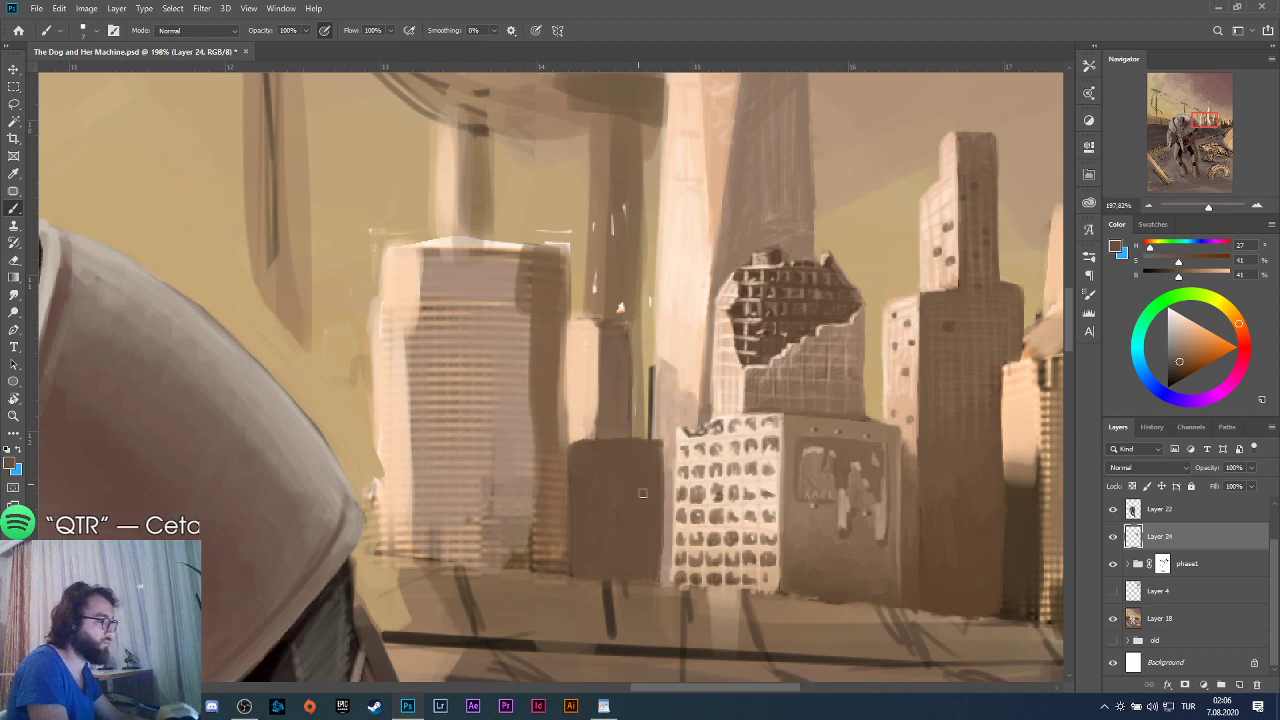
Clean up the low dark building's edge beside the windowed facade with sampled beige tones.
alt+click(667, 486)
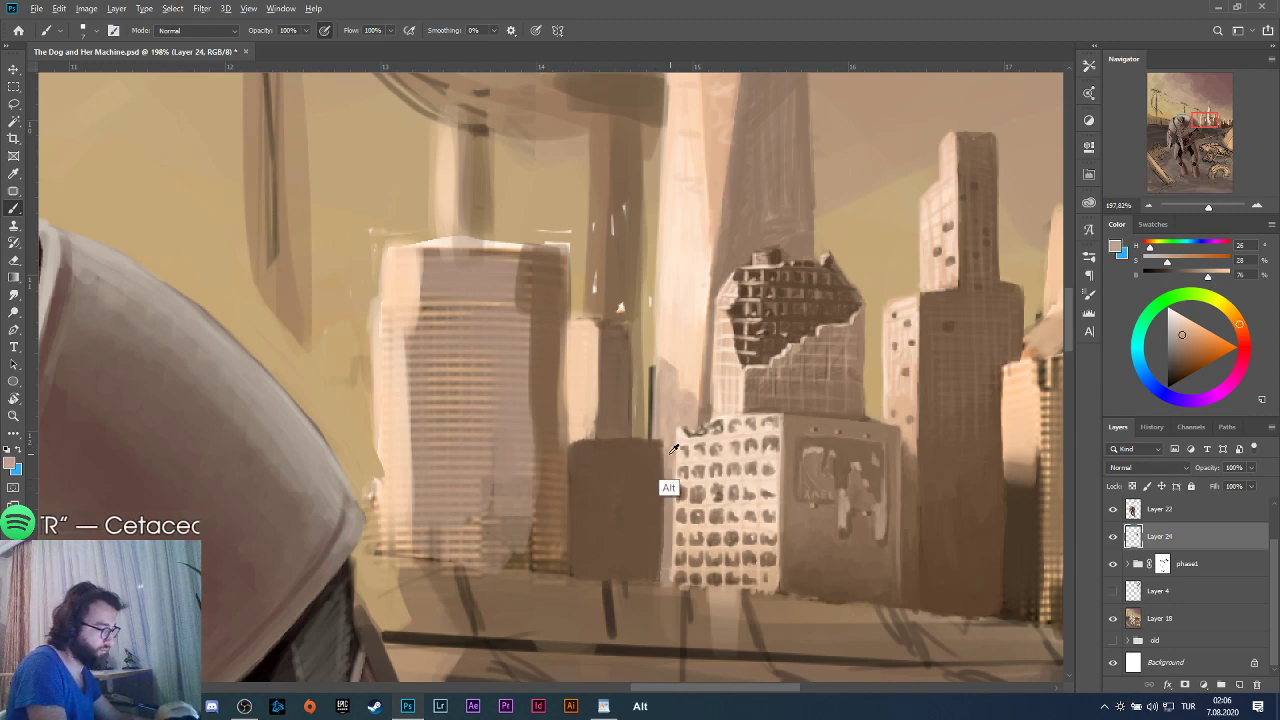
alt+click(665, 562)
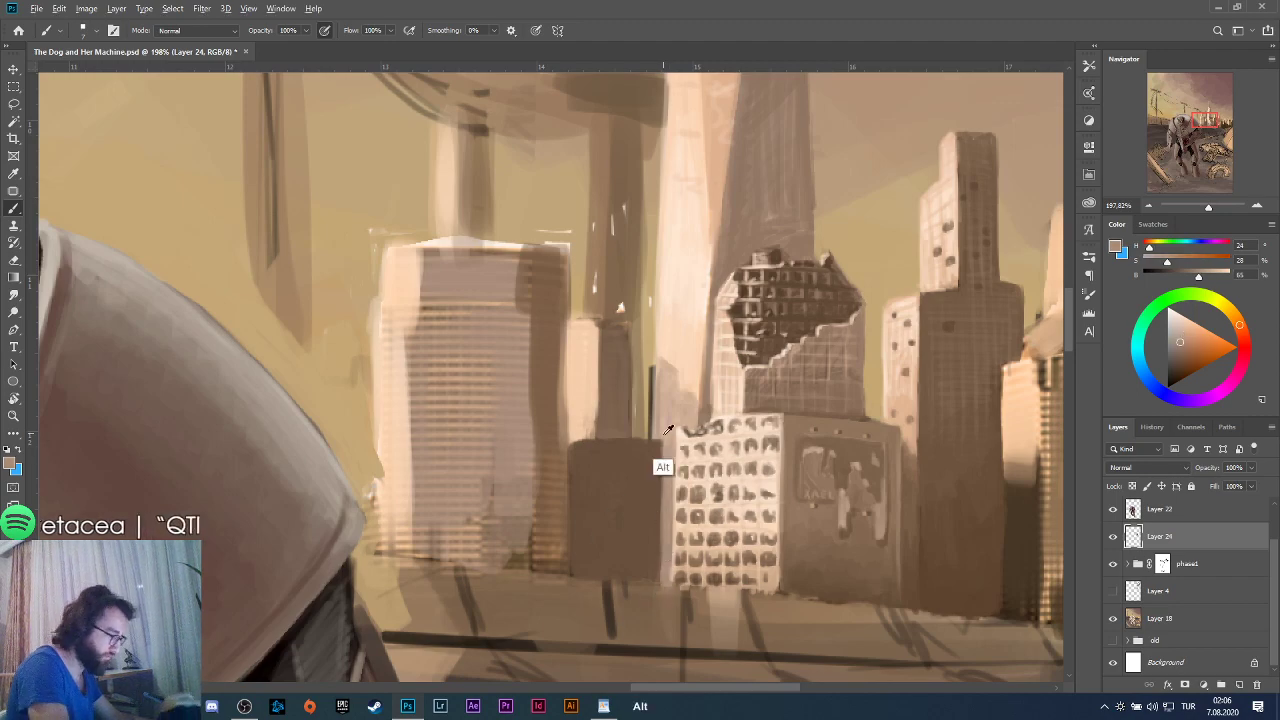
alt+click(664, 465)
Add small rooftop structures on the low dark building with sampled brown and peach, undoing the unwanted stroke.
scroll(679, 464, down, 6)
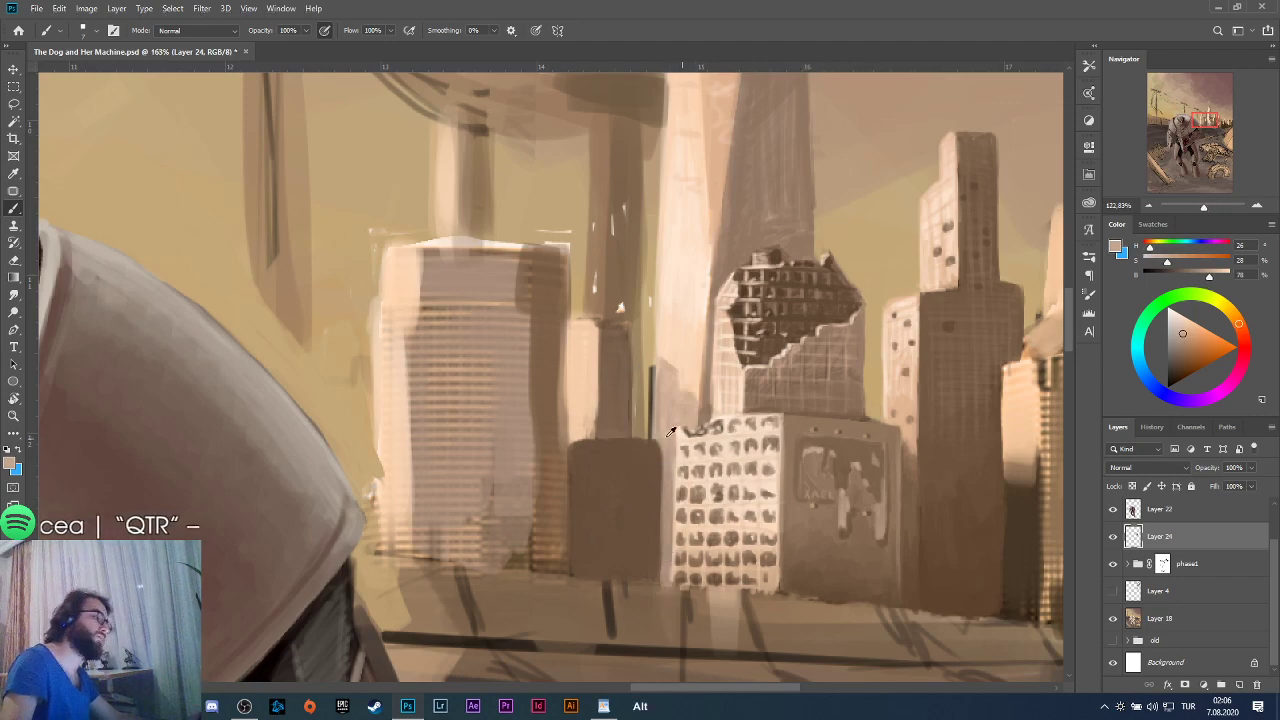
scroll(633, 448, up, 6)
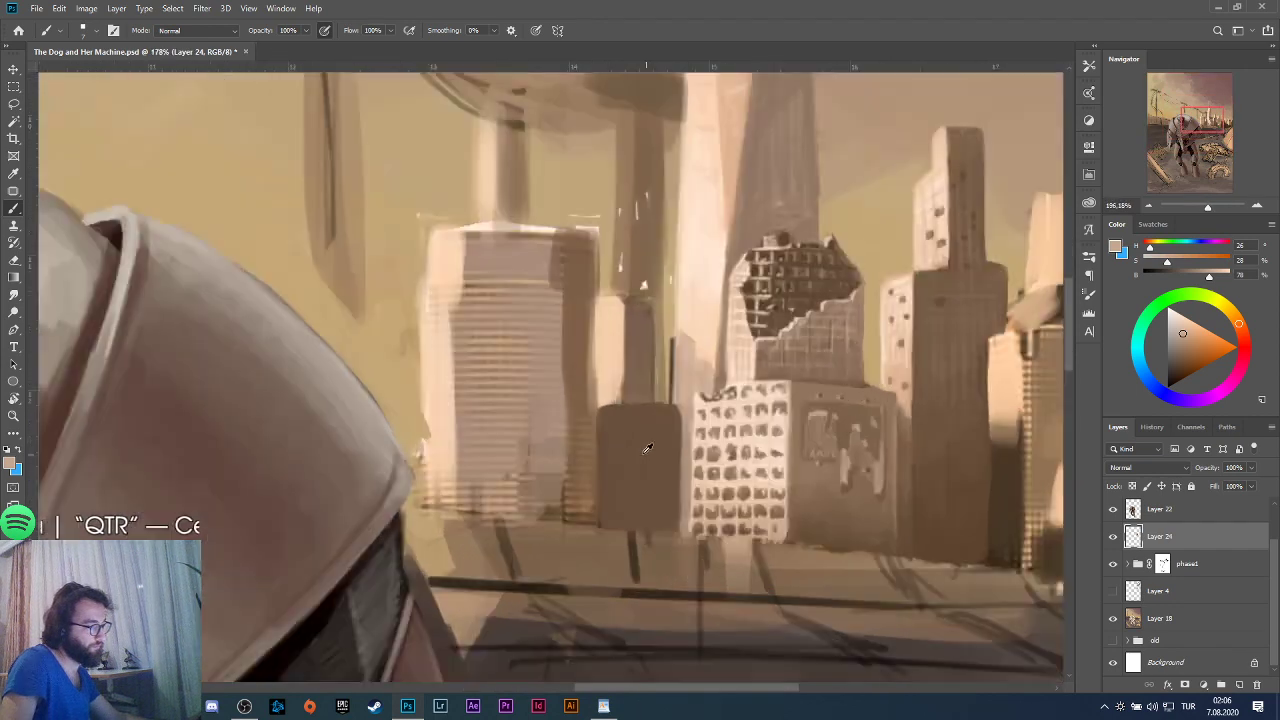
alt+click(636, 358)
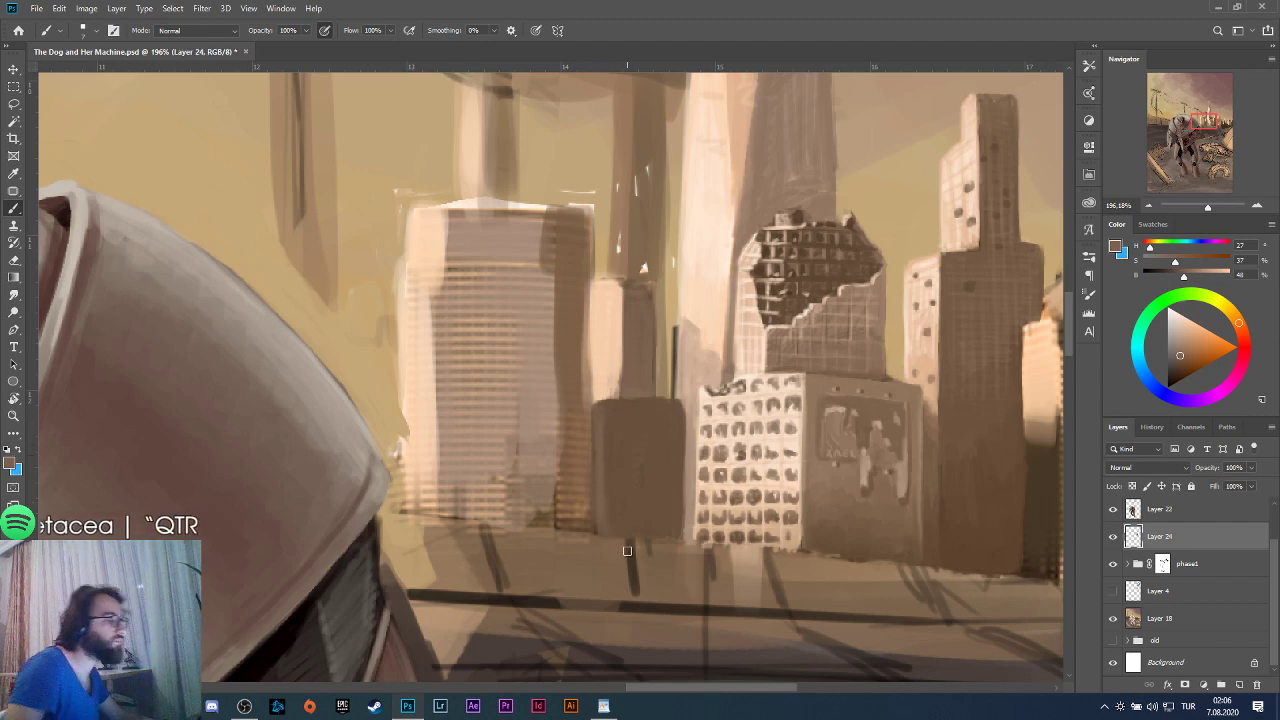
key(ctrl+z)
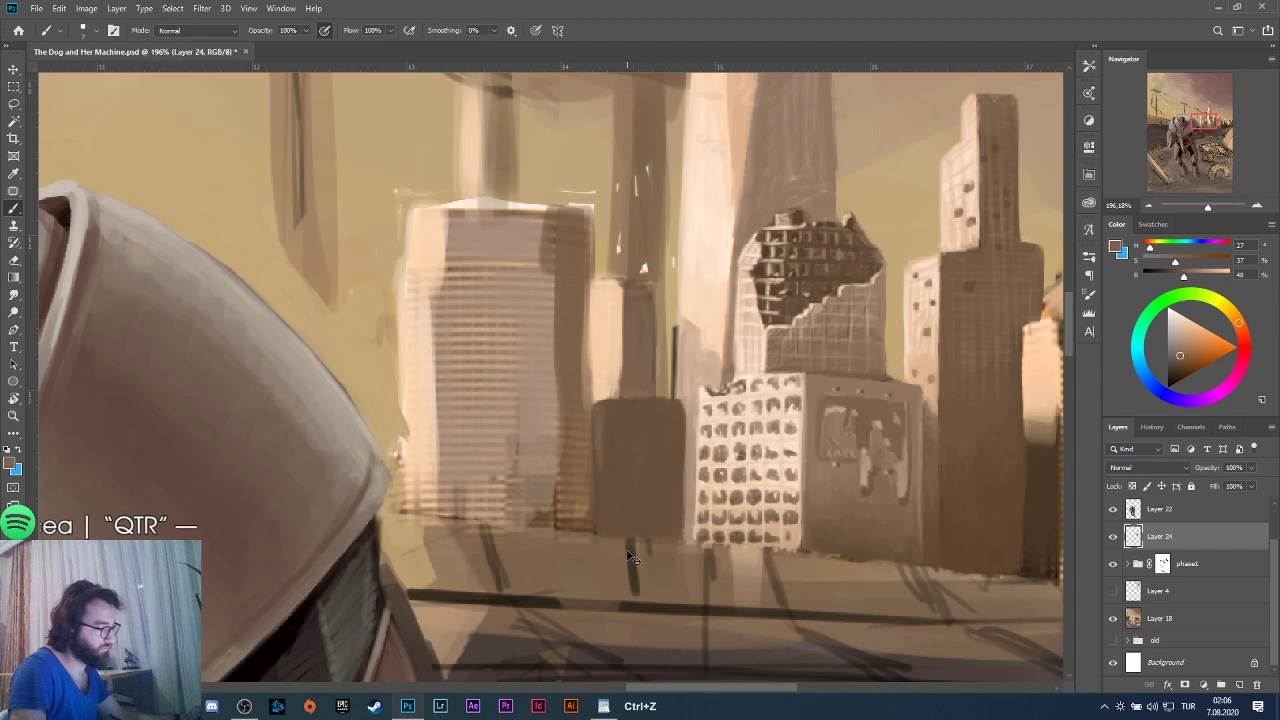
alt+click(626, 400)
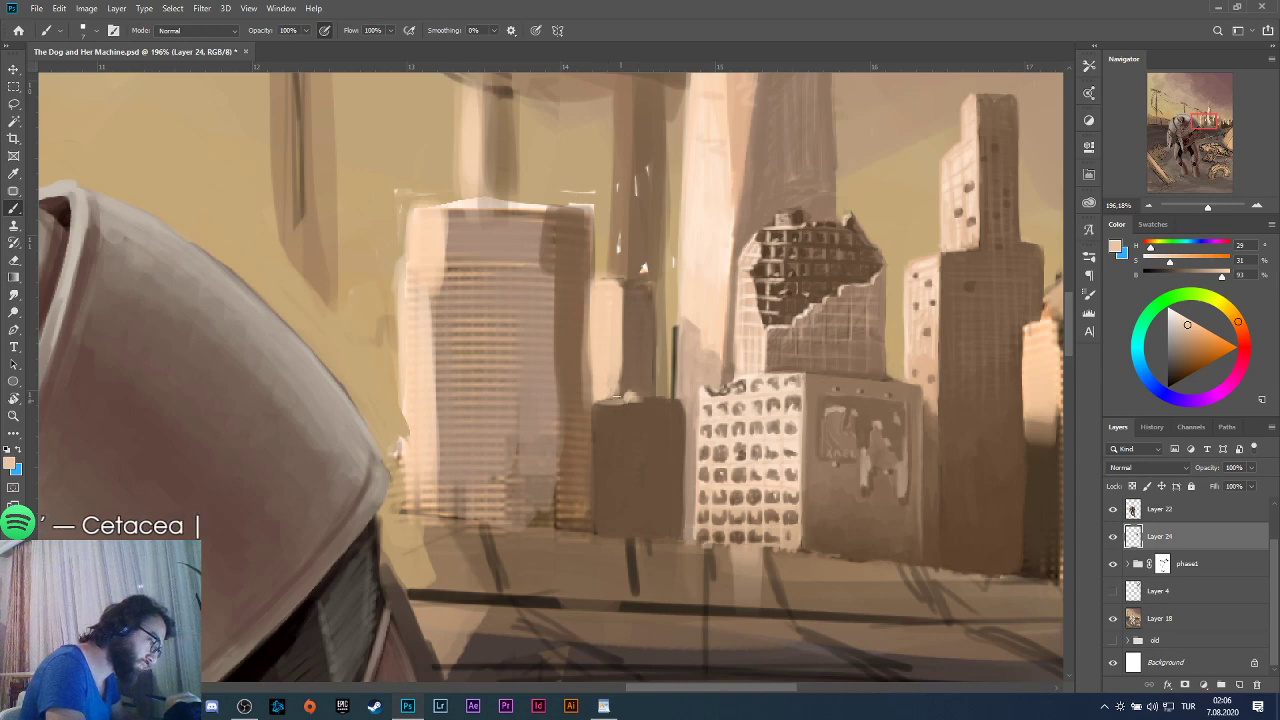
alt+click(644, 429)
drag(647, 381, 643, 398)
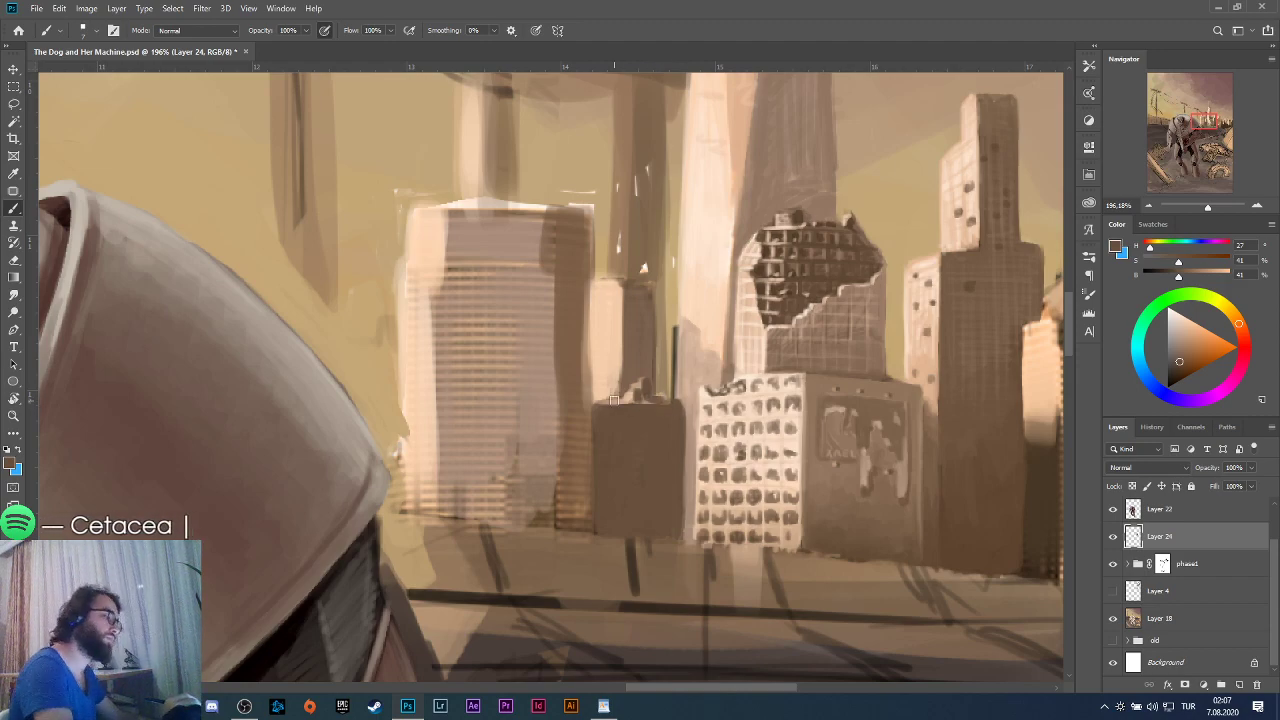
Sharpen the low building's roofline with sampled dark brown and paint lighter horizontal floor bands down its facade.
scroll(656, 400, down, 5)
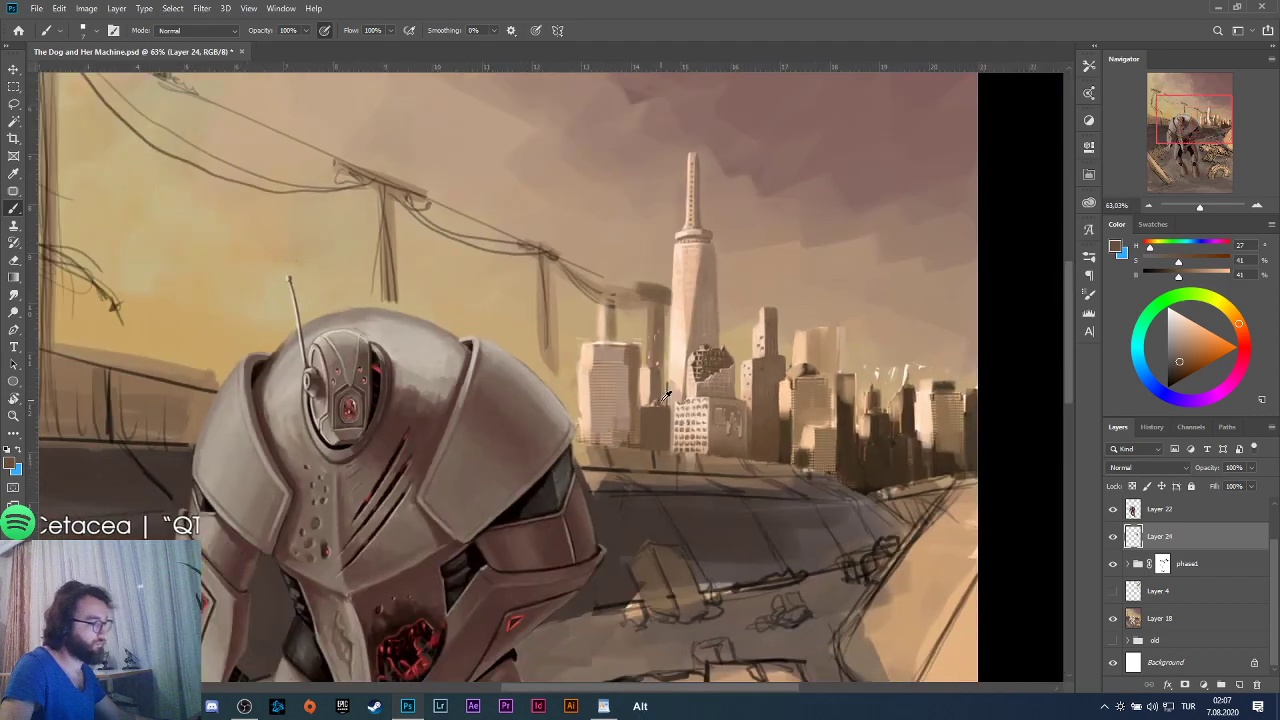
scroll(690, 400, up, 5)
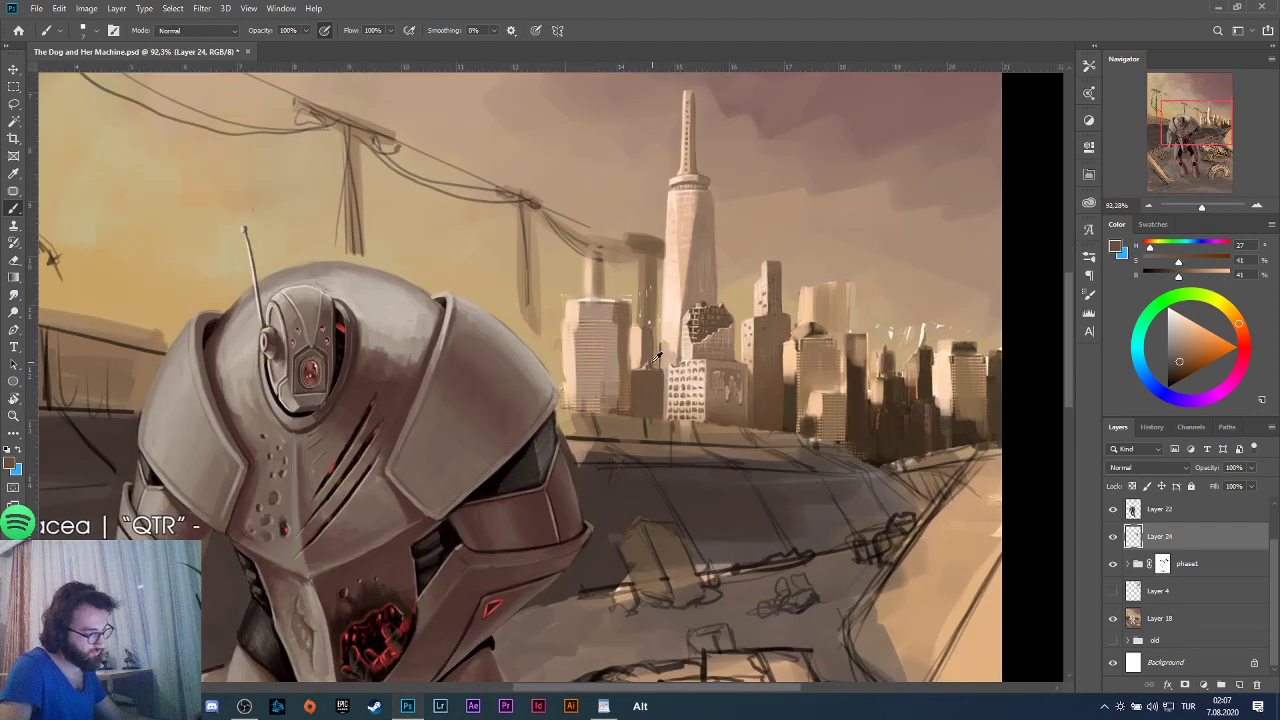
alt+click(598, 416)
drag(584, 376, 658, 374)
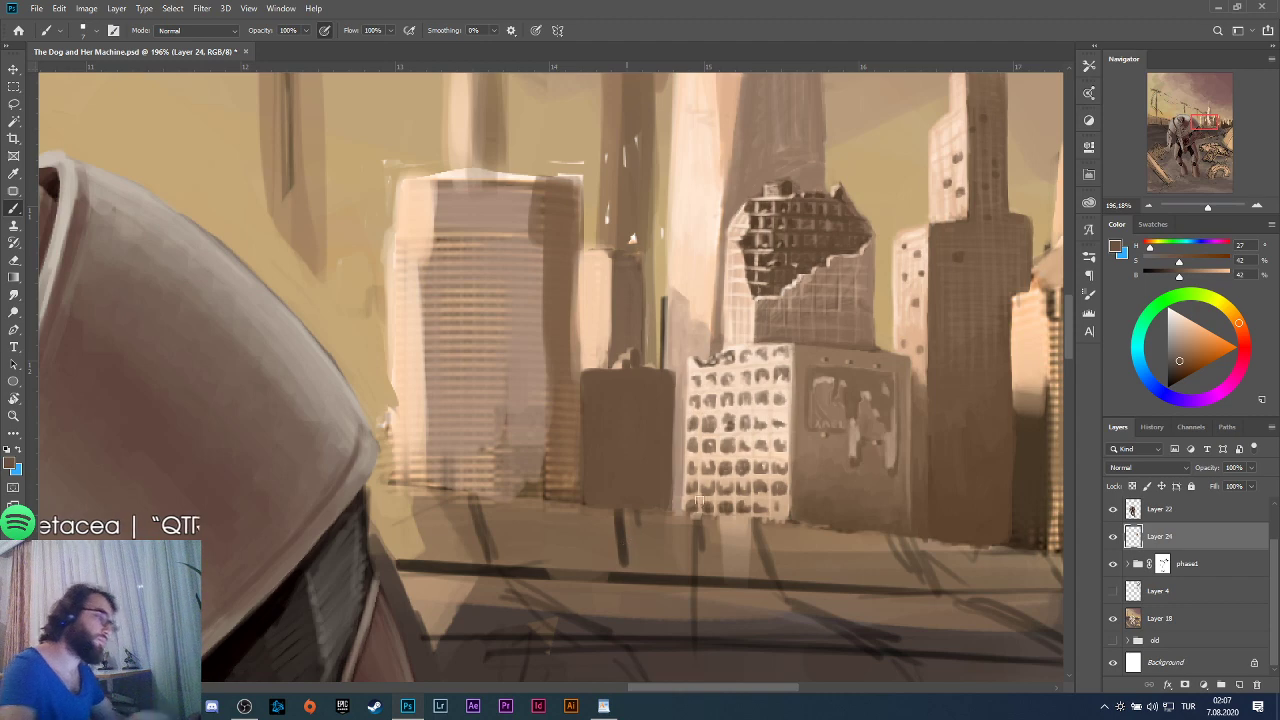
alt+click(622, 358)
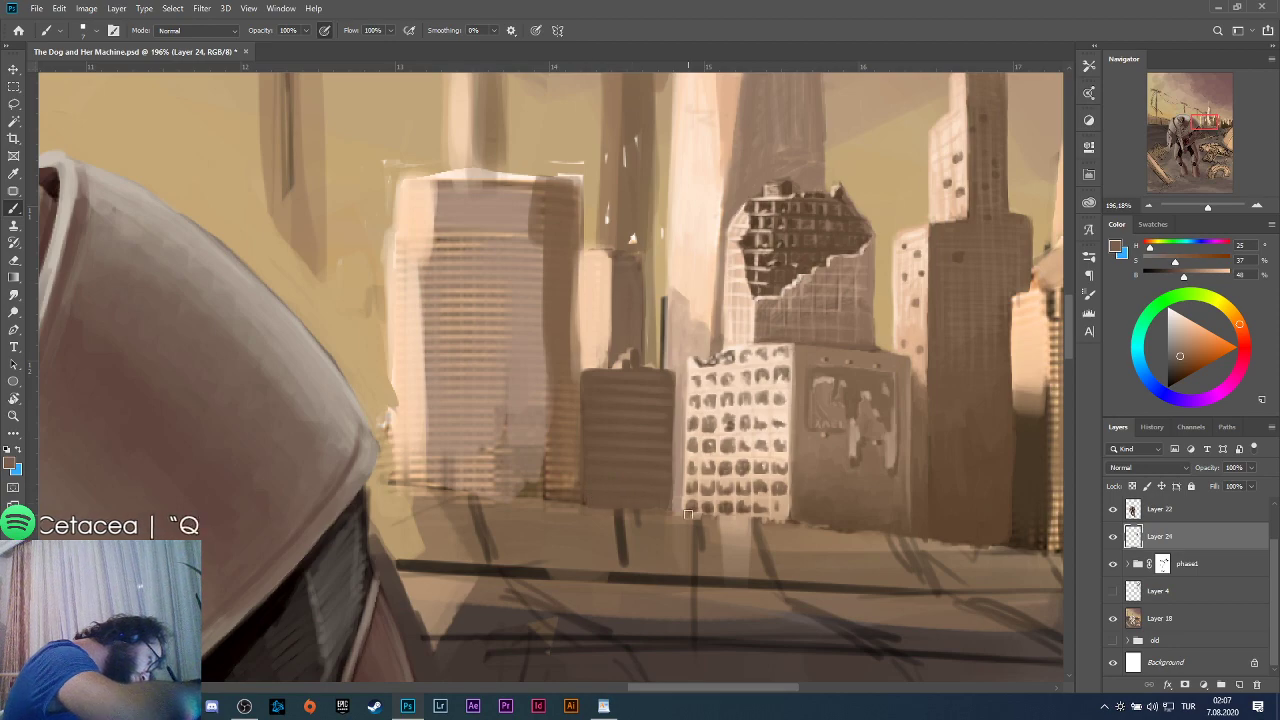
Add thin vertical divisions across the low building's floor bands to form a faint window grid, undoing and redoing strokes.
scroll(683, 430, down, 5)
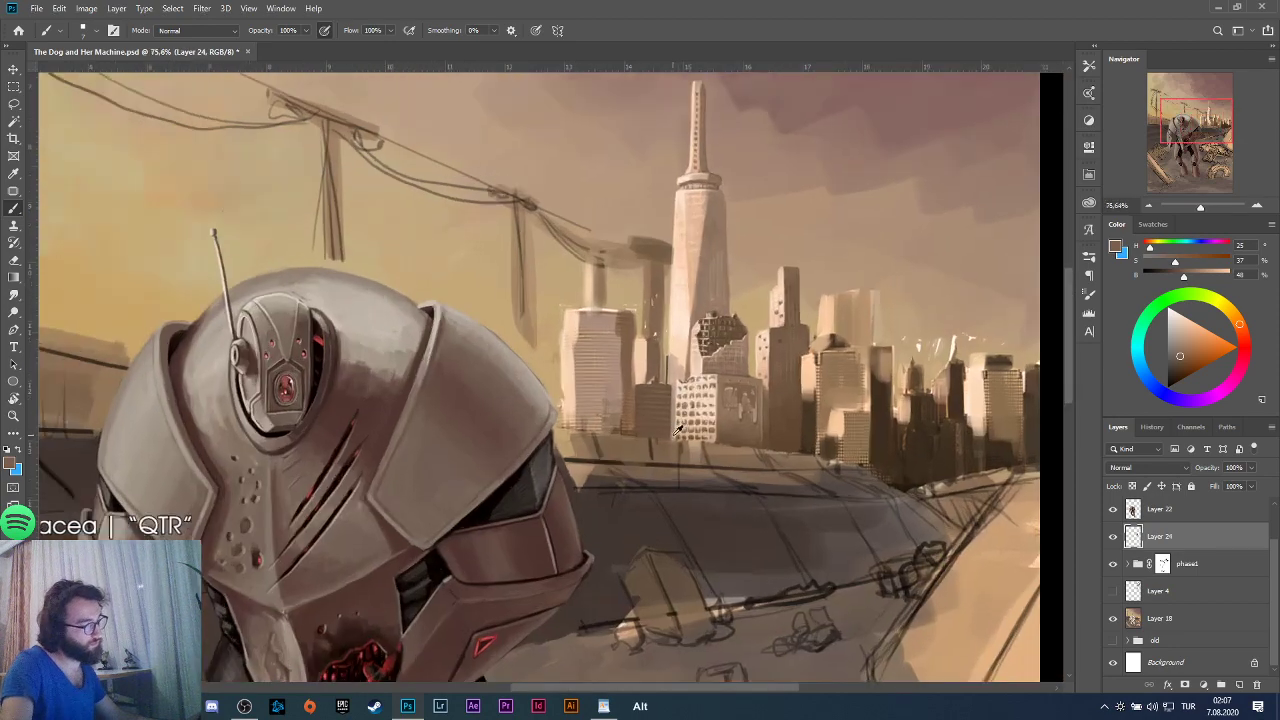
scroll(655, 393, up, 6)
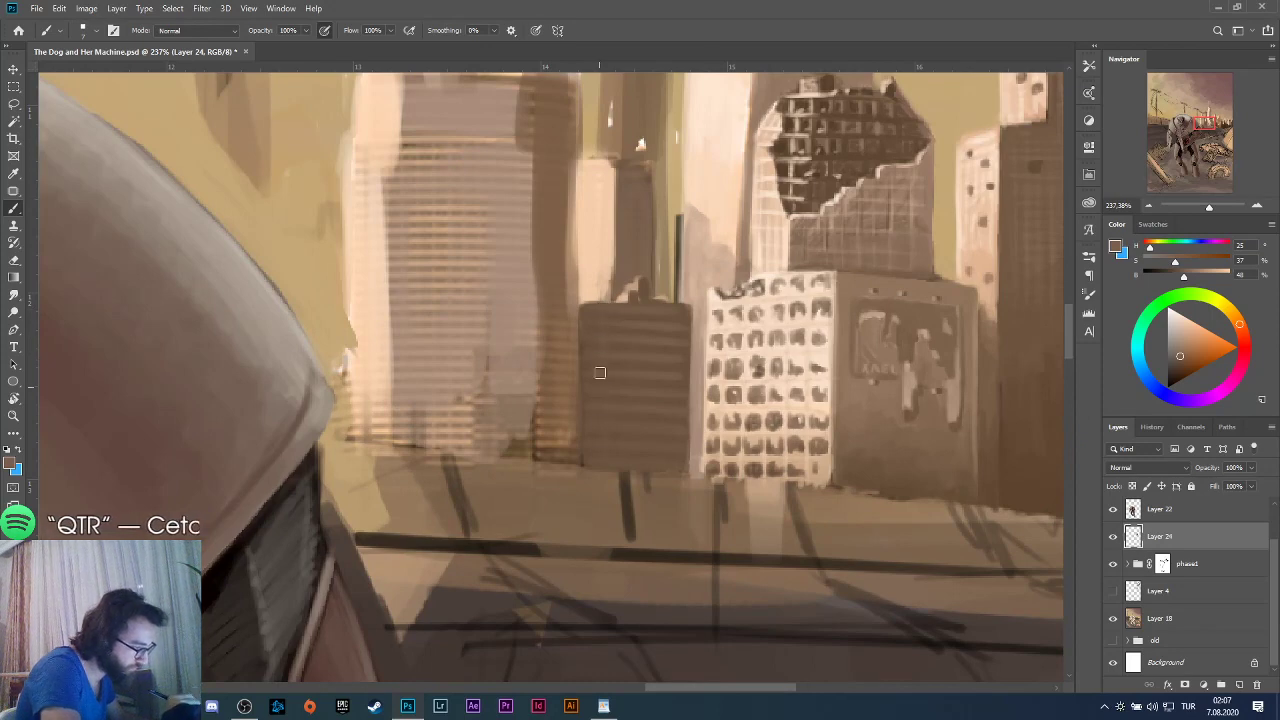
key(ctrl+z)
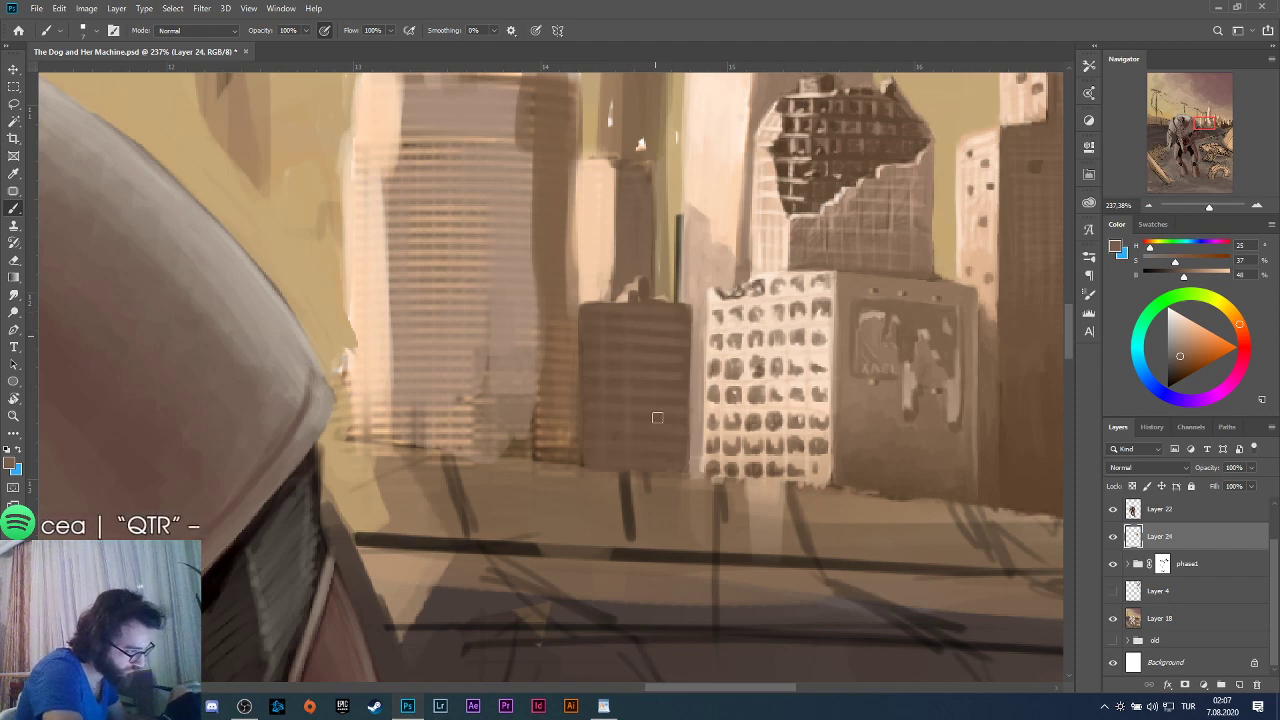
key(ctrl+z)
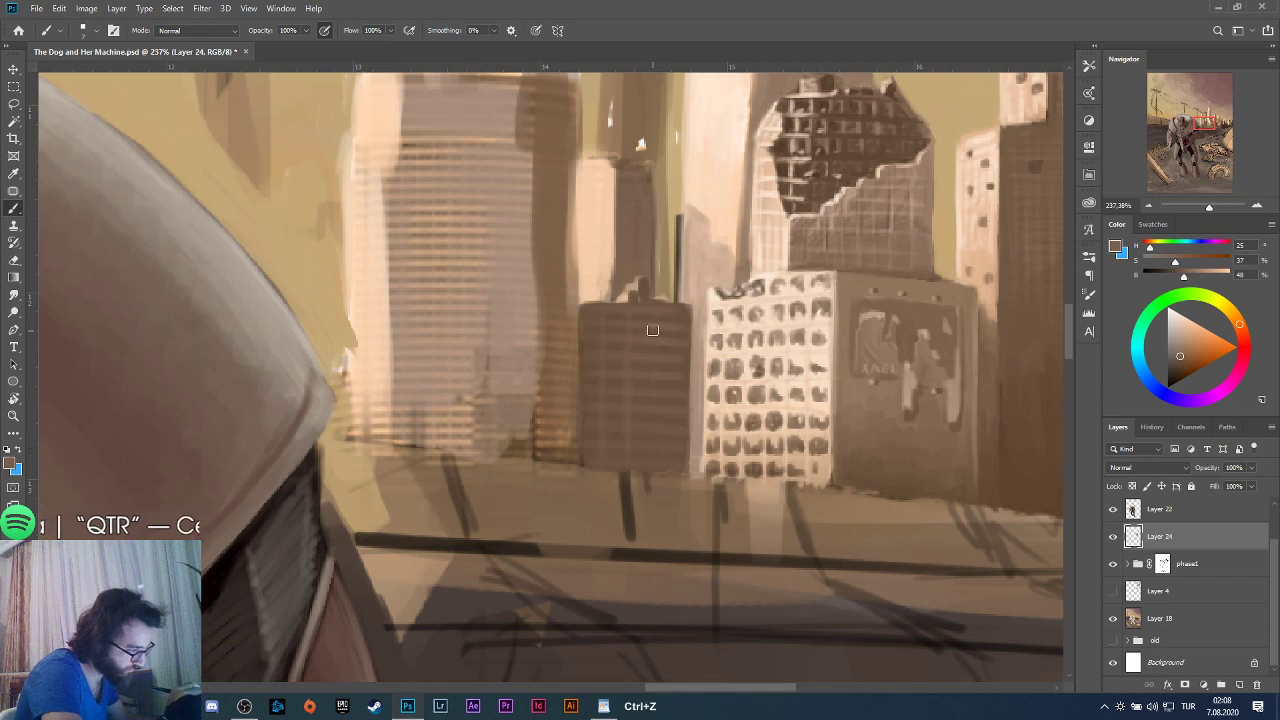
key(ctrl+shift+z)
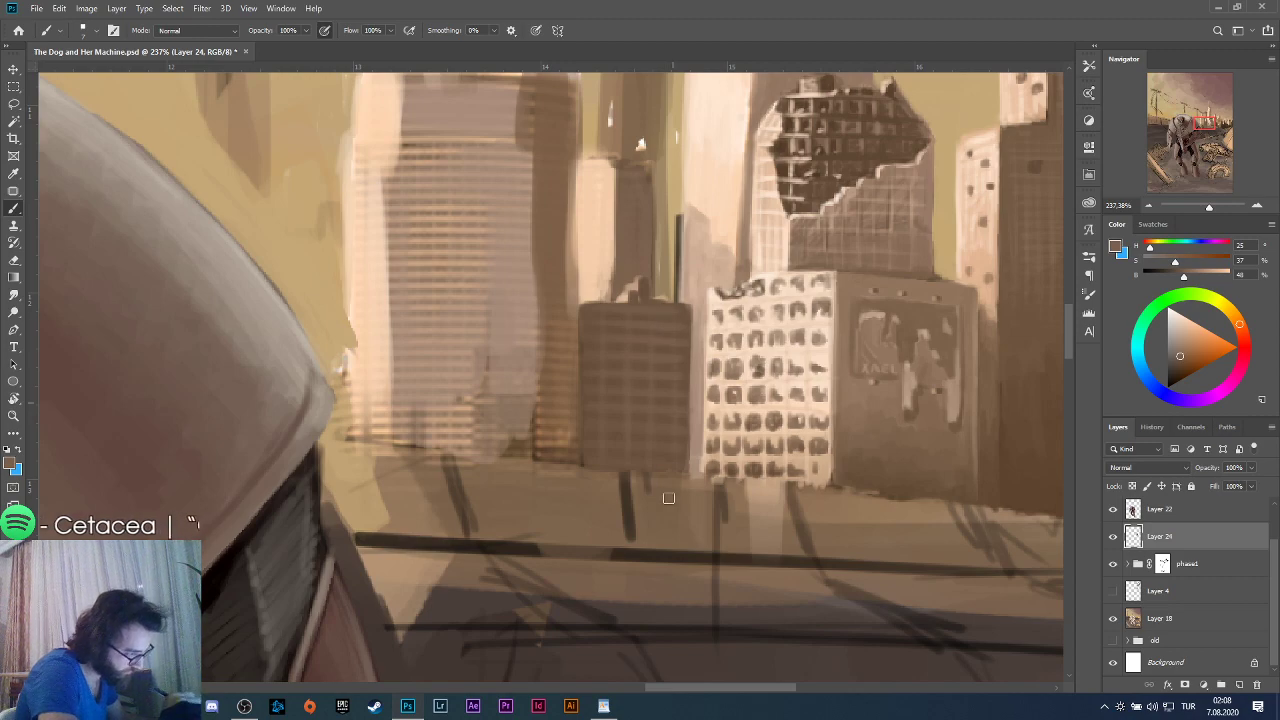
Repaint the striped tower's shaded side with a flat sampled brown, straightening its vertical edges from roofline to base.
key(alt)
scroll(684, 374, down, 10)
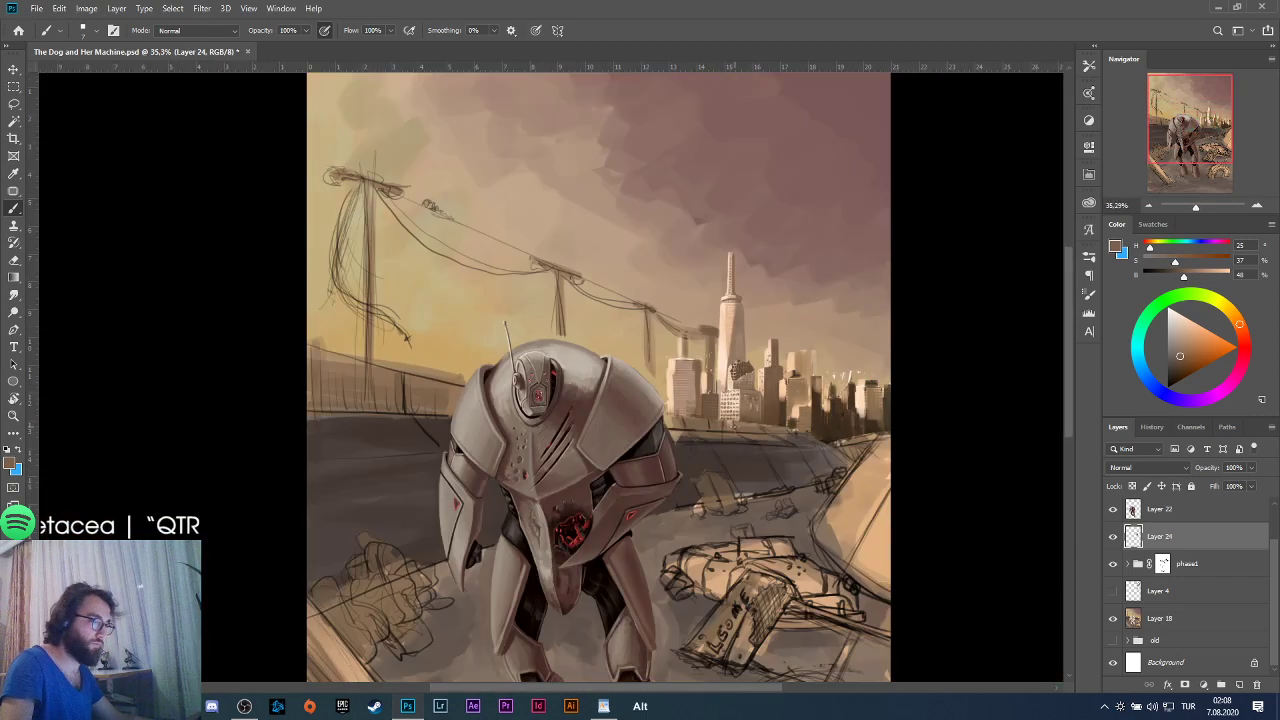
scroll(732, 426, up, 4)
scroll(718, 400, up, 3)
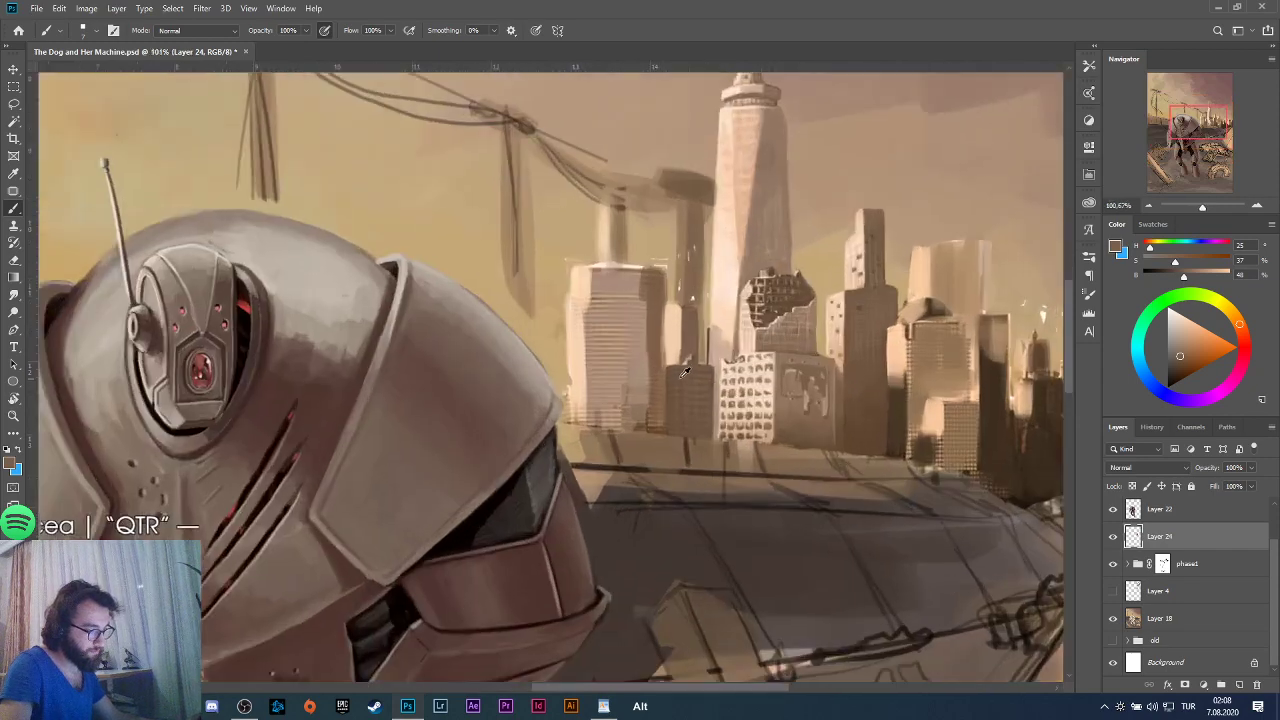
scroll(678, 381, up, 1)
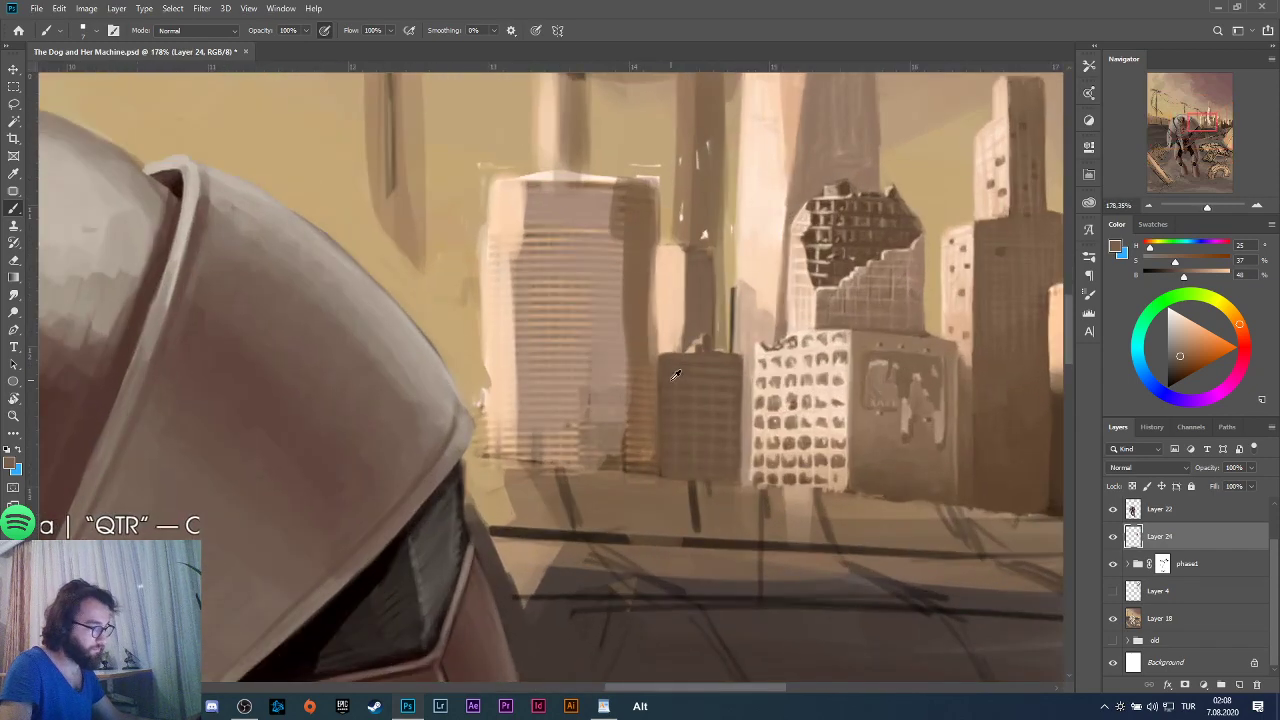
alt+click(643, 208)
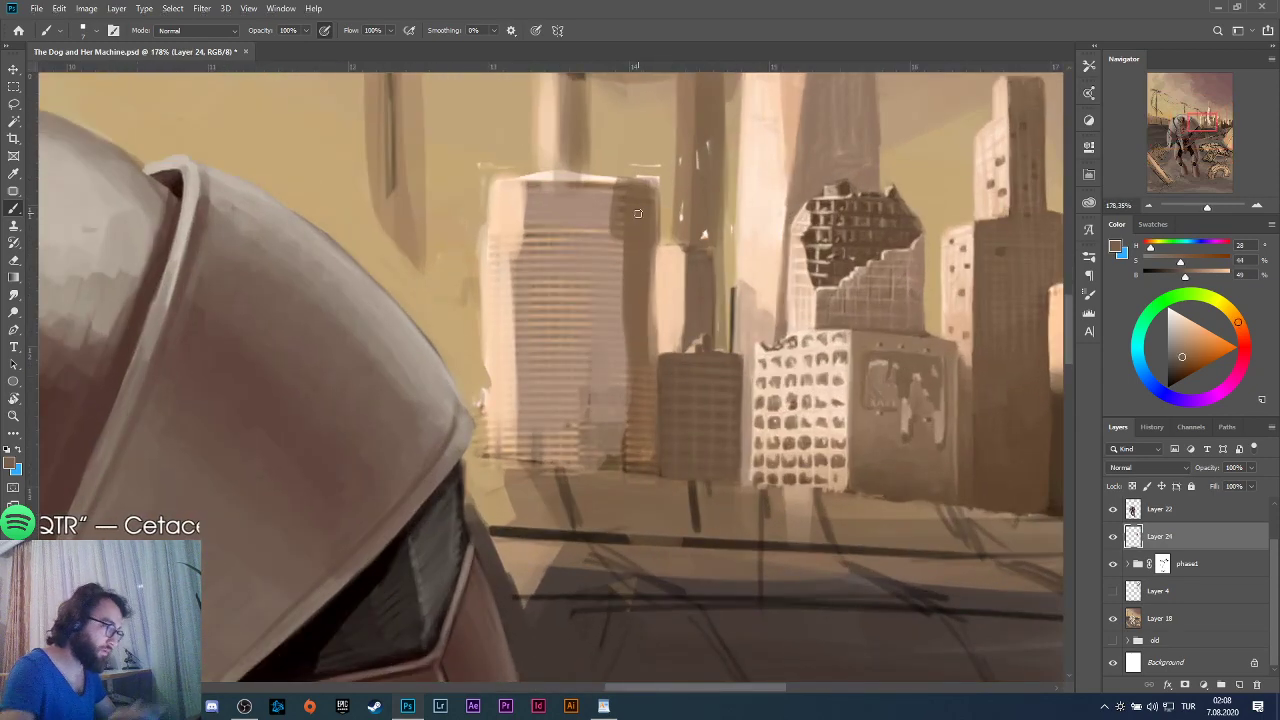
drag(654, 187, 656, 399)
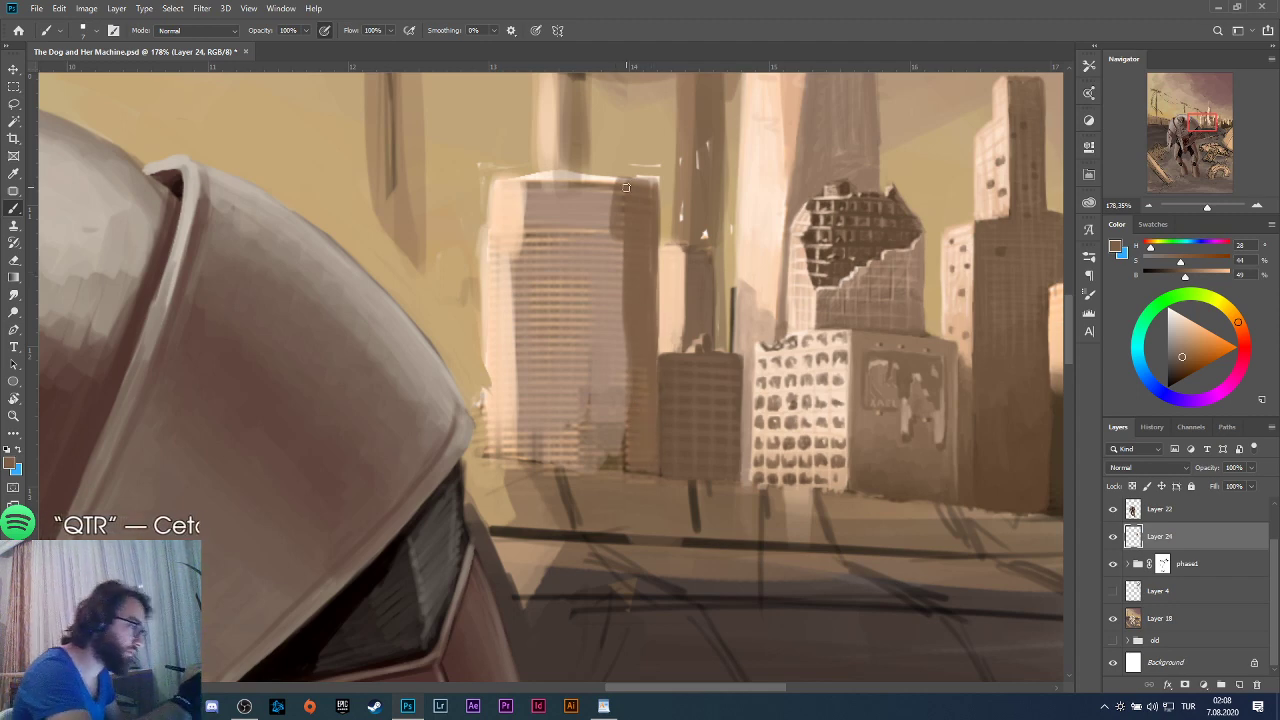
drag(628, 332, 630, 437)
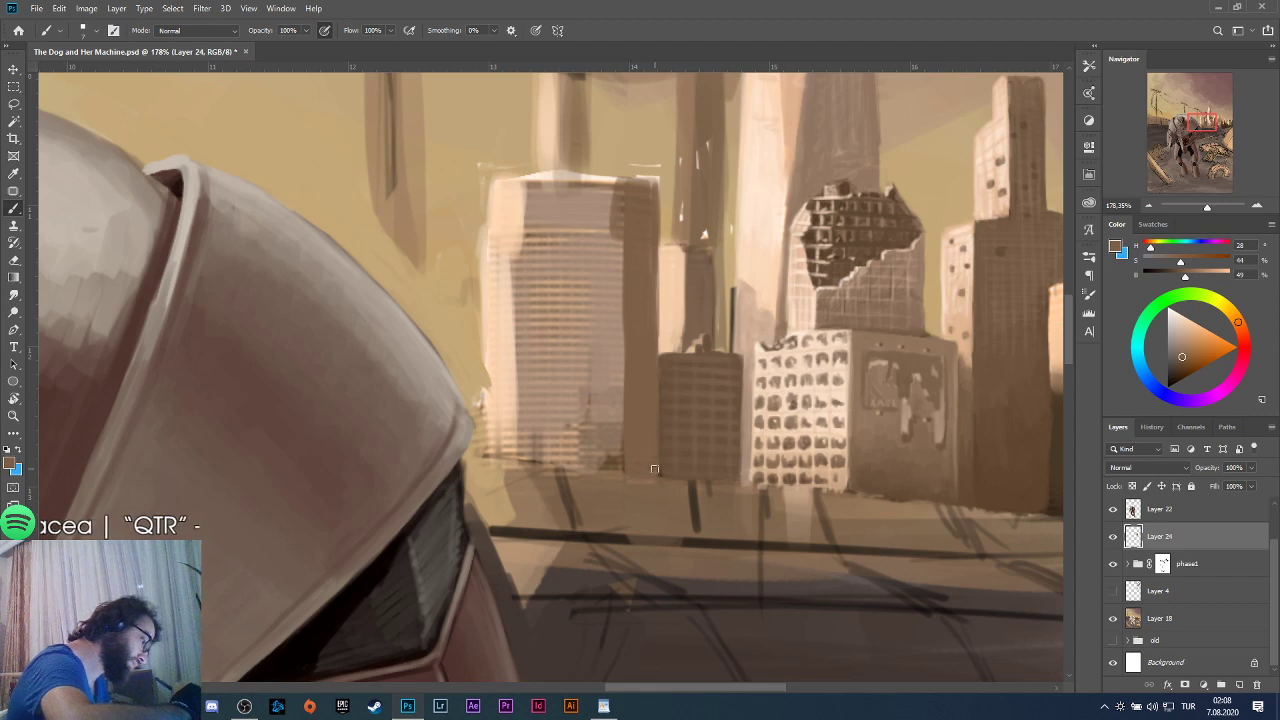
drag(655, 332, 651, 208)
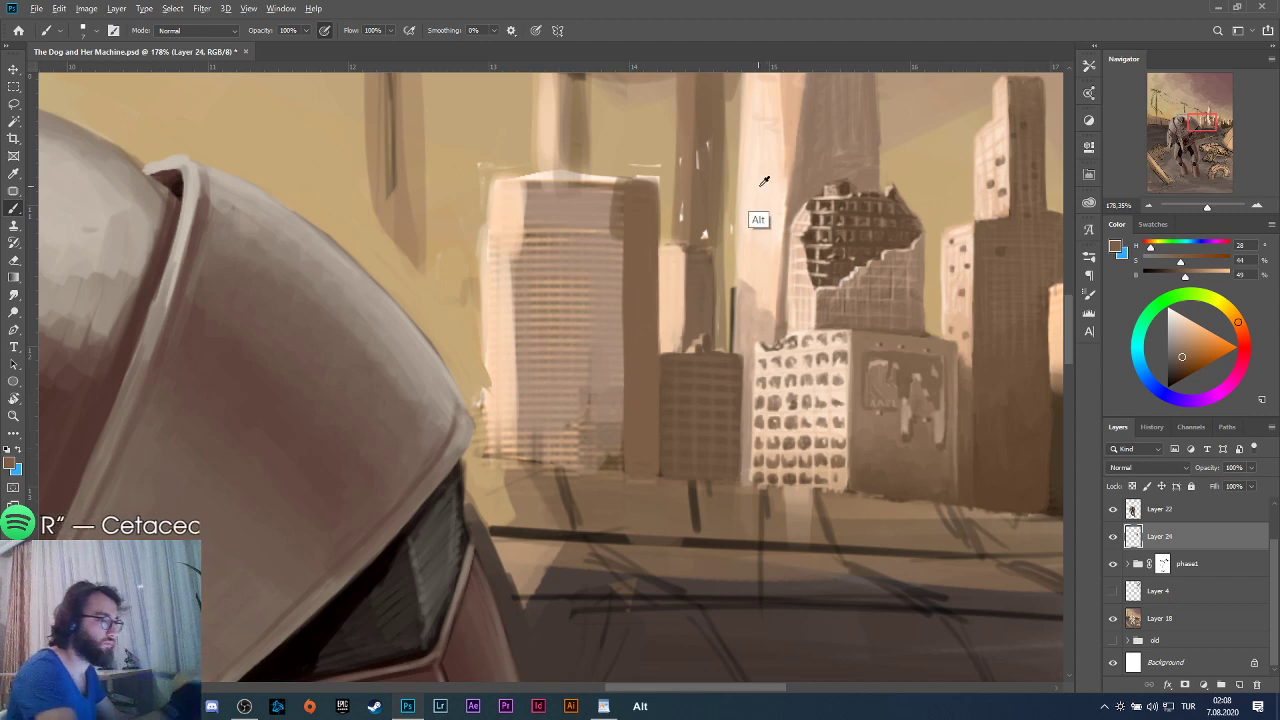
Frame the striped tower's front face with sampled peach and cover its lower stripes, undoing and redoing the last strokes.
alt+click(790, 168)
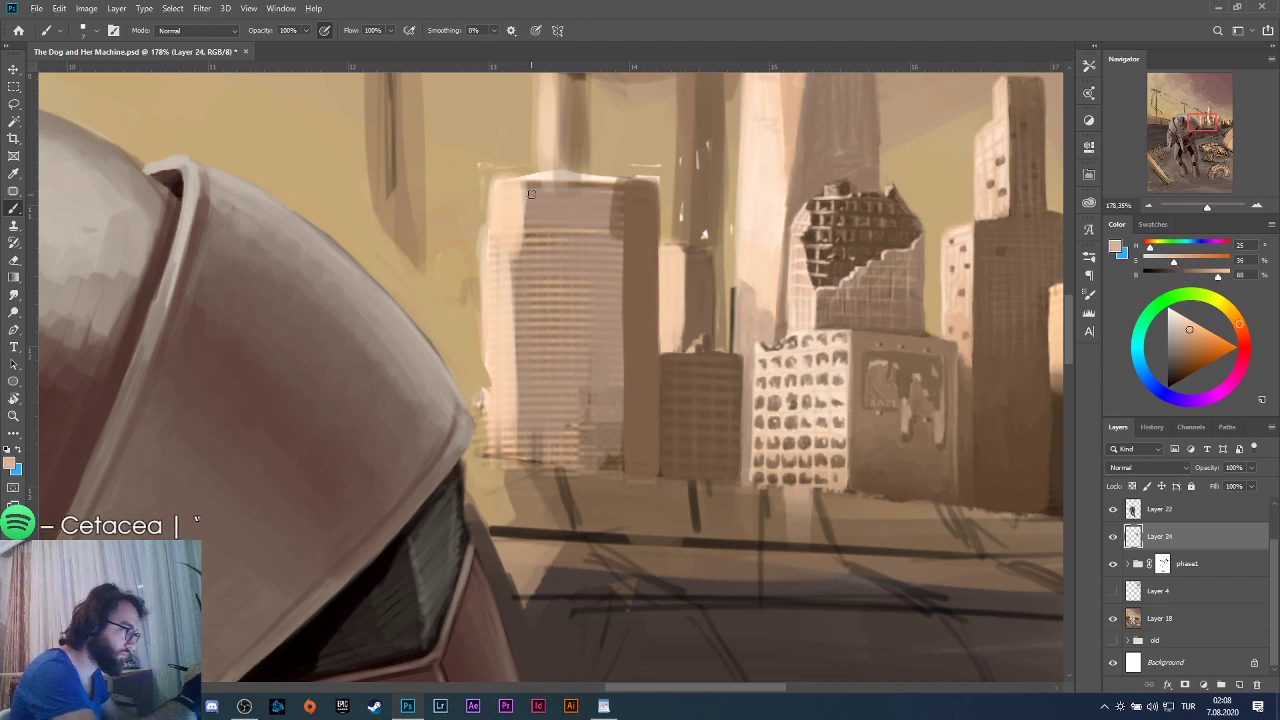
mouse_move(536, 182)
mouse_down()
mouse_move(591, 185)
mouse_move(523, 183)
mouse_move(616, 183)
mouse_move(611, 390)
mouse_up()
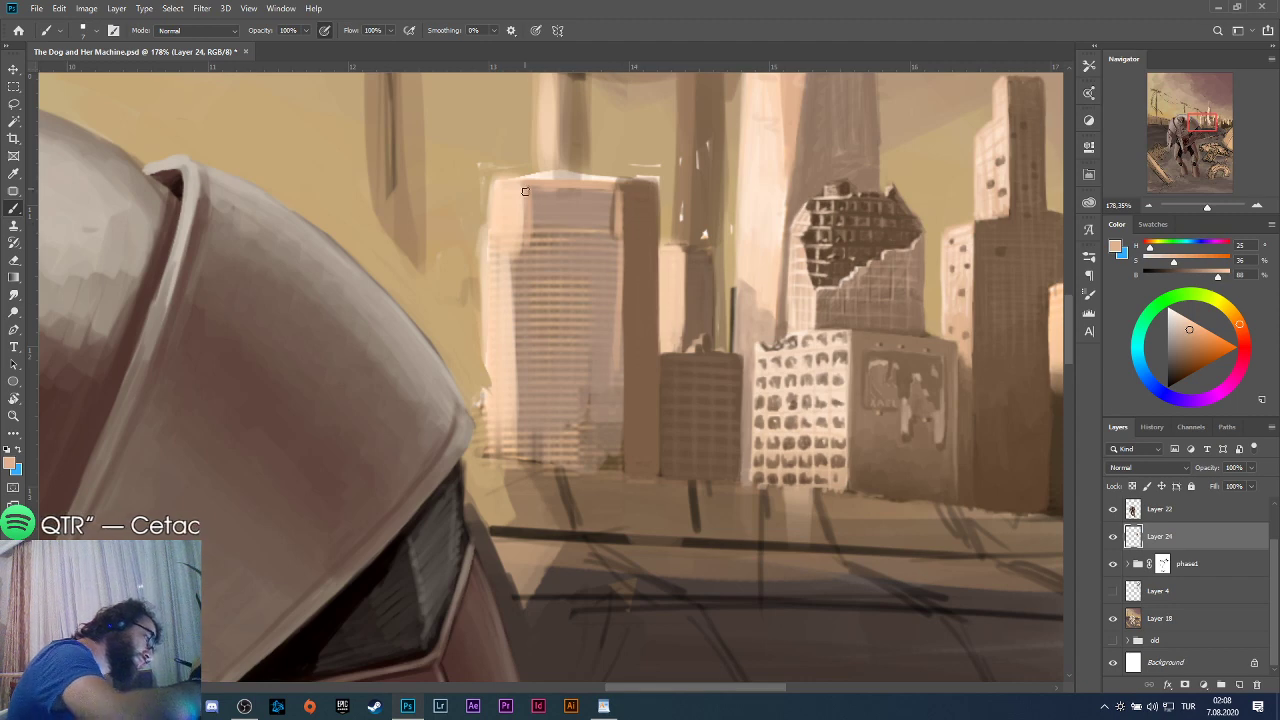
drag(520, 186, 518, 410)
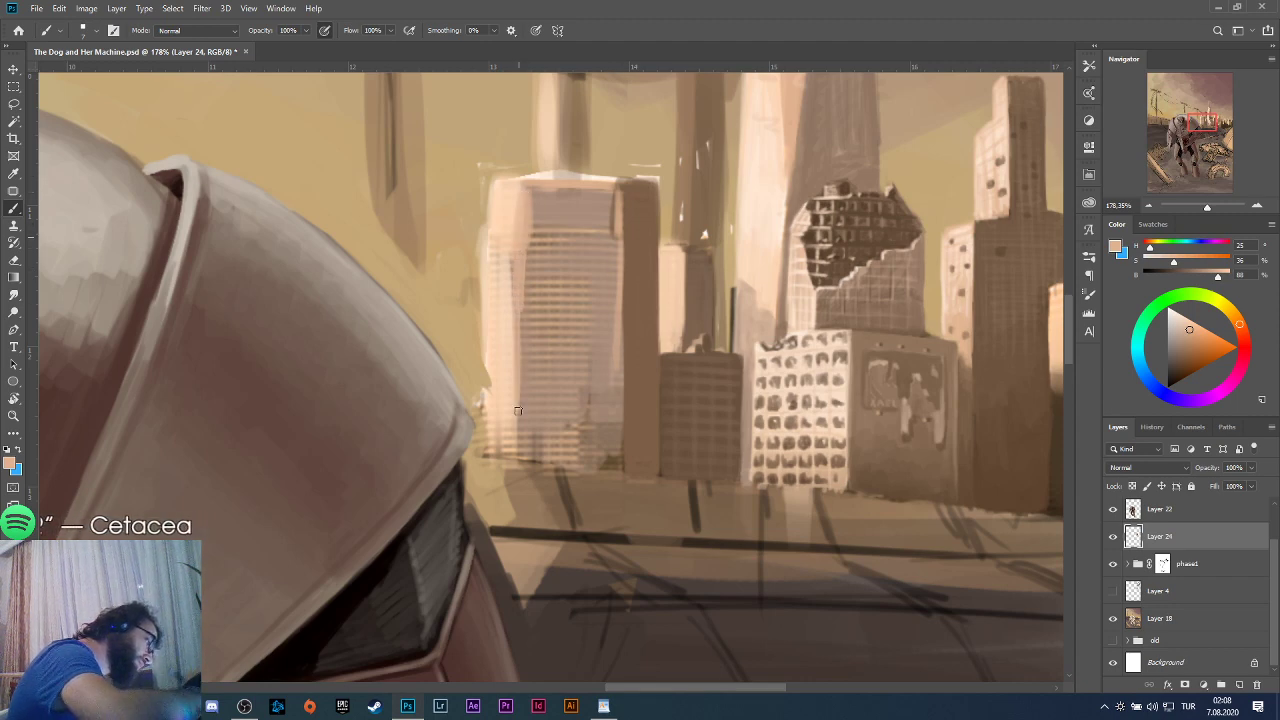
drag(520, 461, 518, 356)
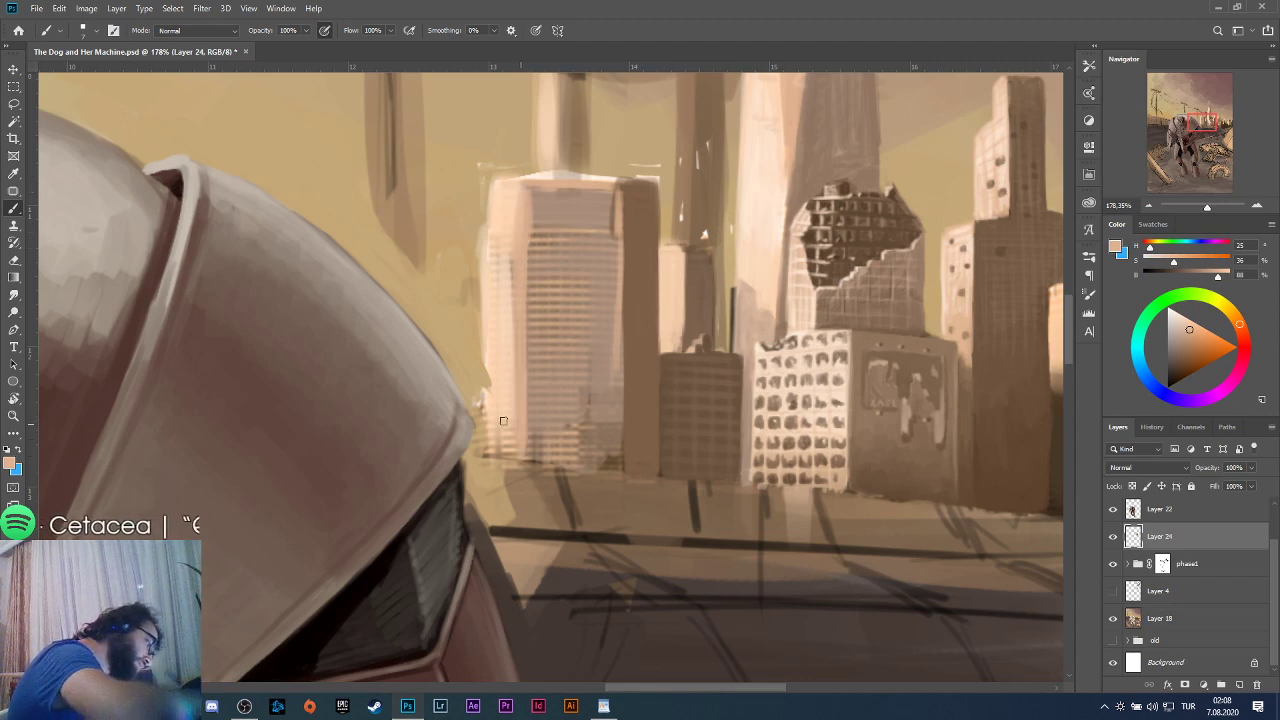
mouse_move(522, 458)
mouse_down()
mouse_move(610, 466)
mouse_move(536, 465)
mouse_move(526, 451)
mouse_move(607, 439)
mouse_move(551, 388)
mouse_up()
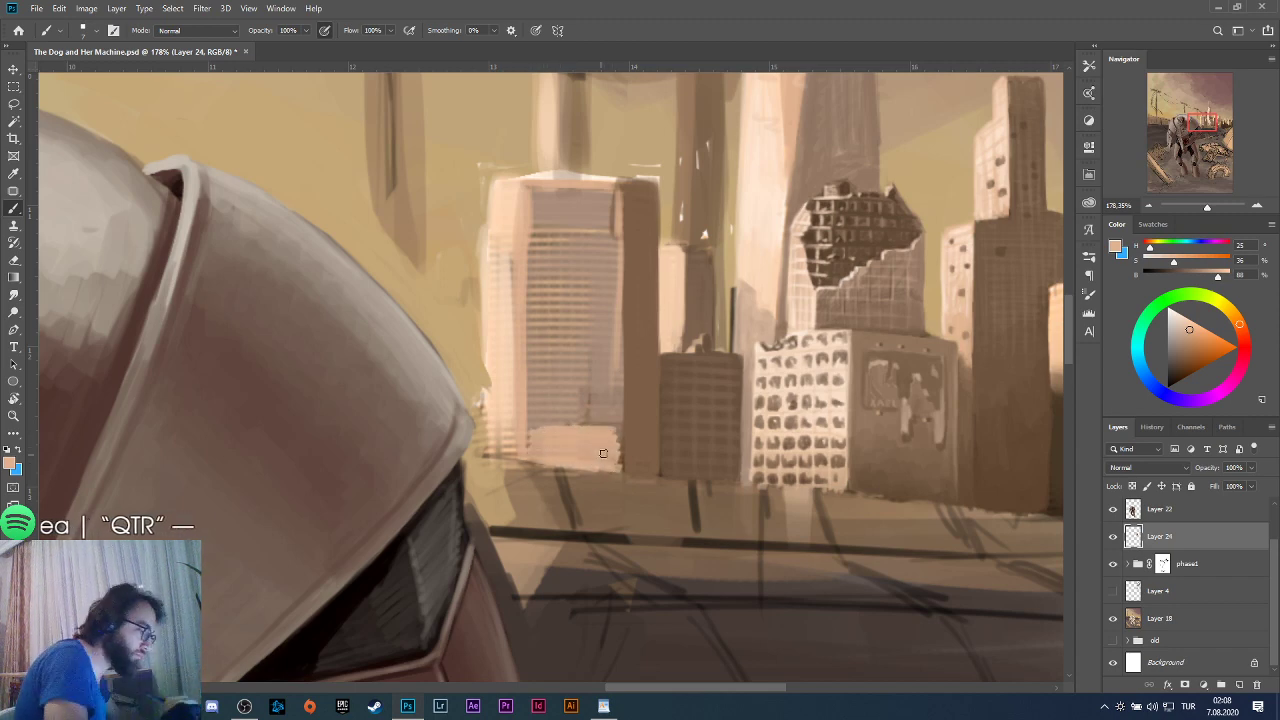
mouse_move(616, 432)
mouse_down()
mouse_move(618, 398)
mouse_move(617, 438)
mouse_move(614, 255)
mouse_move(620, 447)
mouse_move(617, 227)
mouse_move(619, 448)
mouse_move(613, 241)
mouse_move(612, 442)
mouse_move(595, 430)
mouse_move(619, 375)
mouse_move(611, 353)
mouse_move(528, 409)
mouse_move(556, 396)
mouse_up()
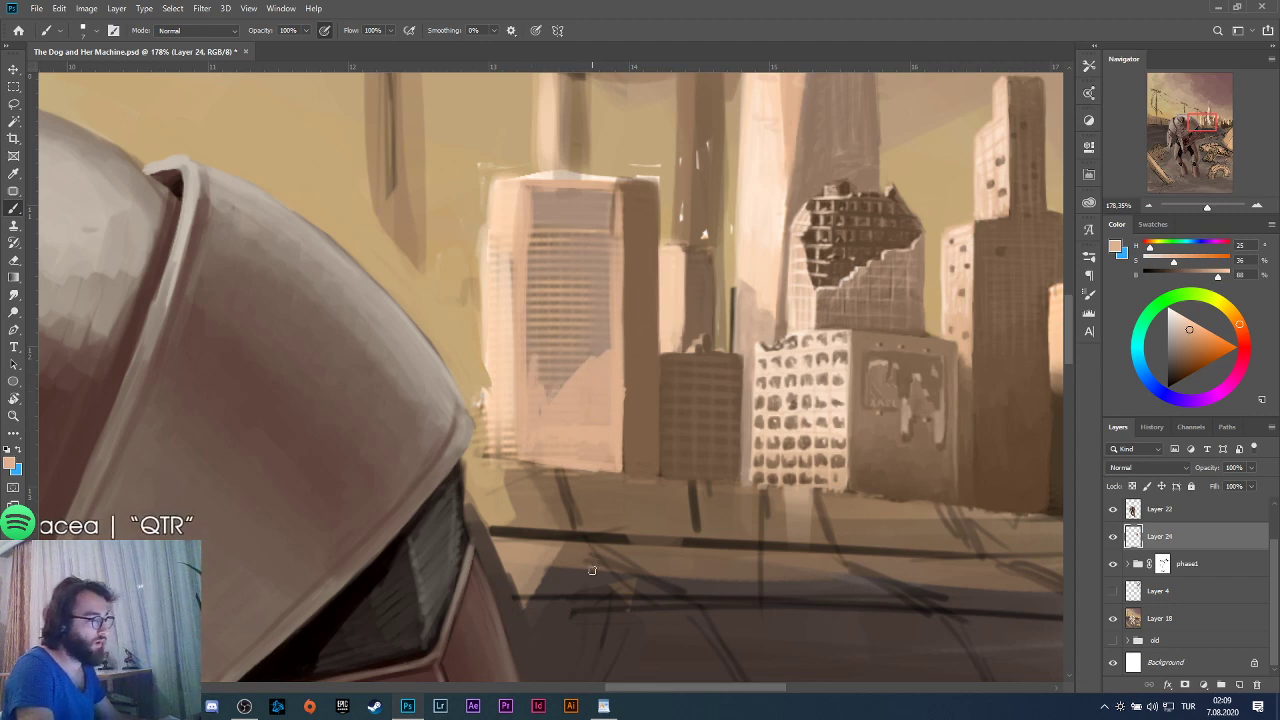
key(alt)
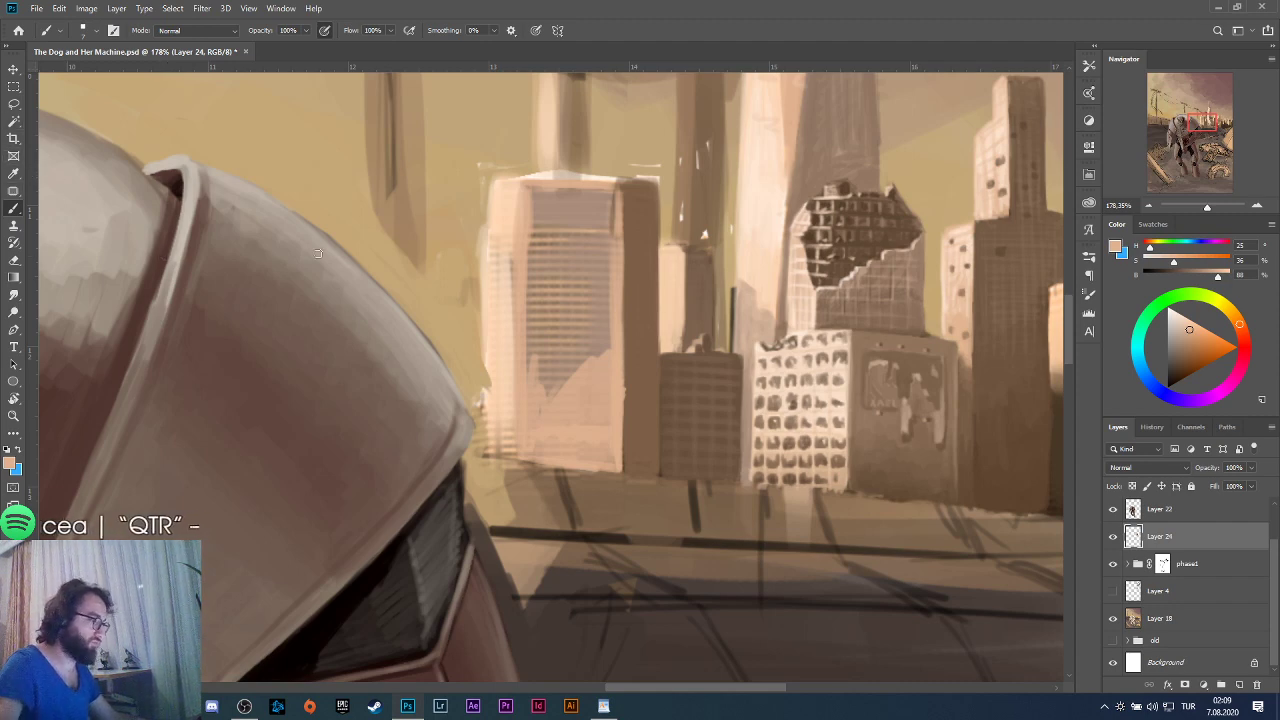
key(ctrl+z)
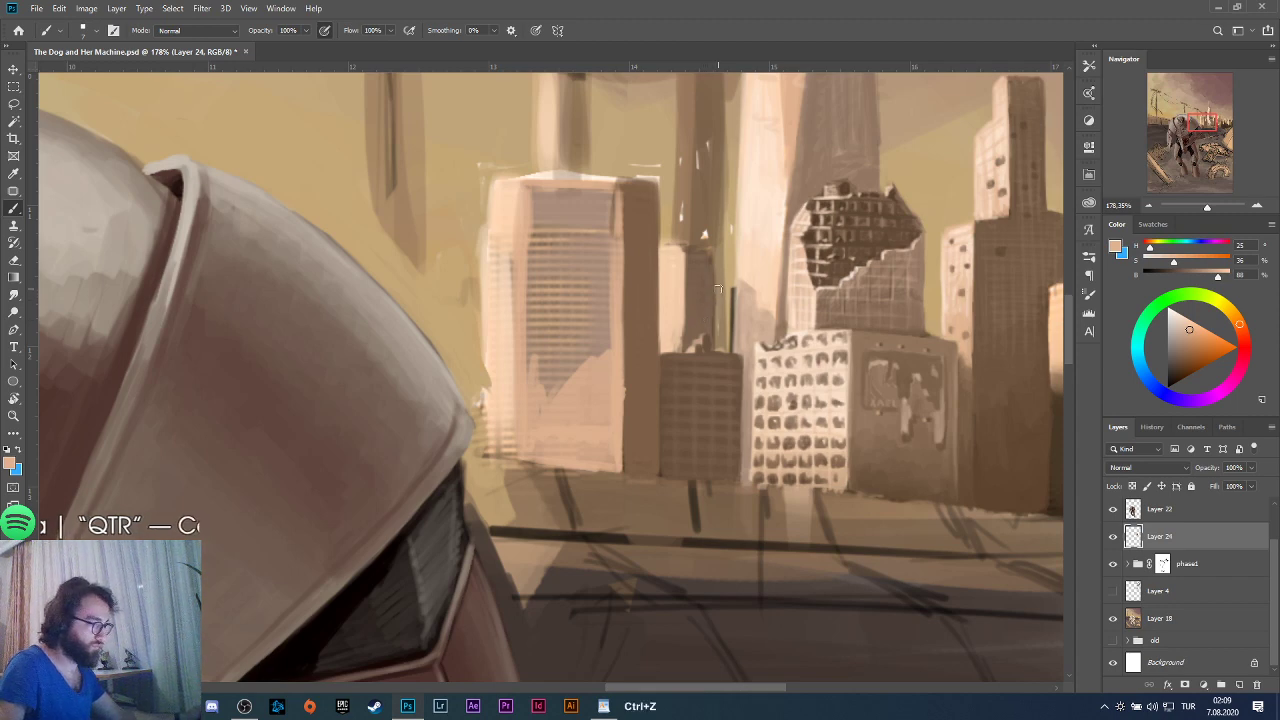
key(ctrl+z)
key(ctrl+shift+z)
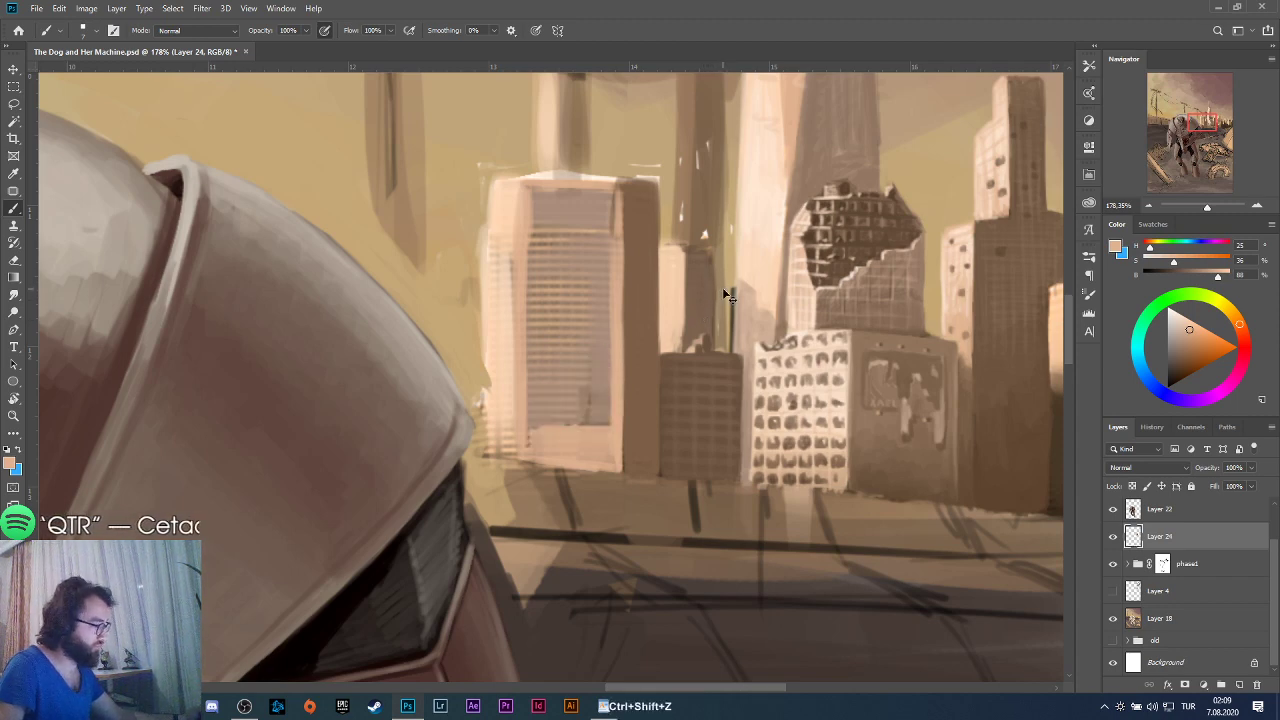
Soften the tower's shaded side with a lighter sampled brown along its full height.
alt+click(798, 186)
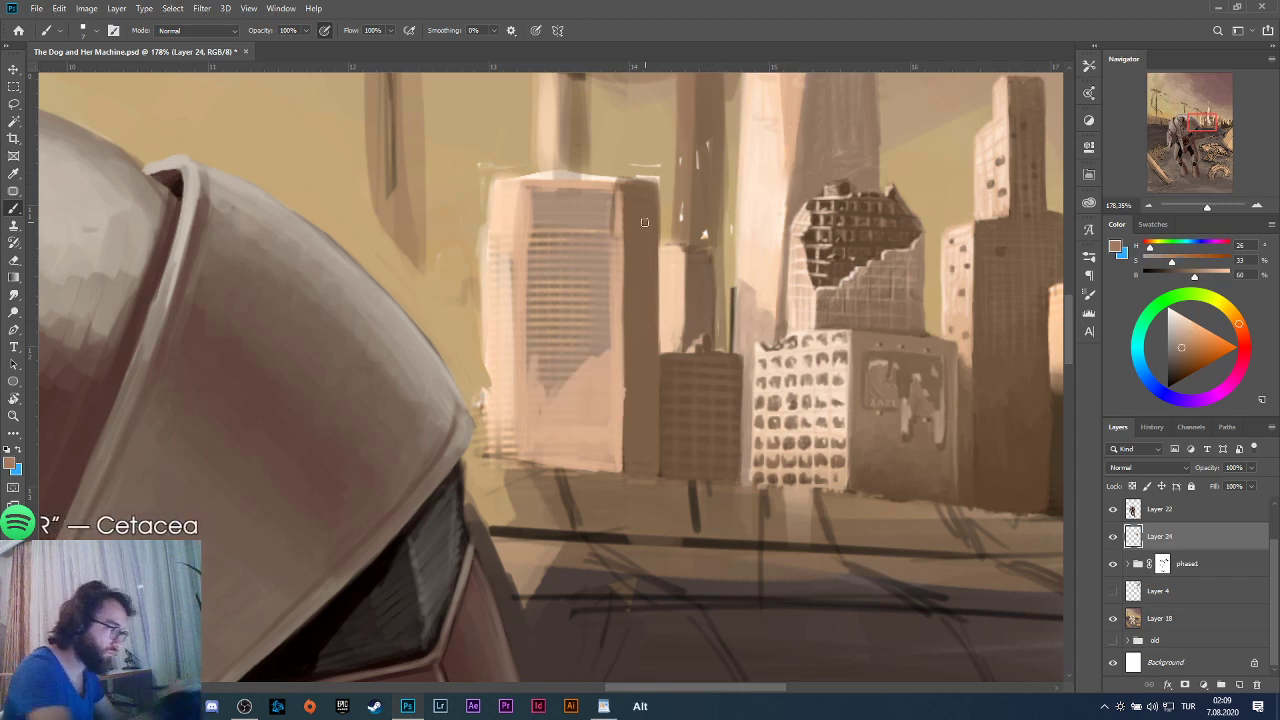
mouse_move(627, 188)
mouse_down()
mouse_move(630, 288)
mouse_move(639, 198)
mouse_move(653, 201)
mouse_move(651, 249)
mouse_up()
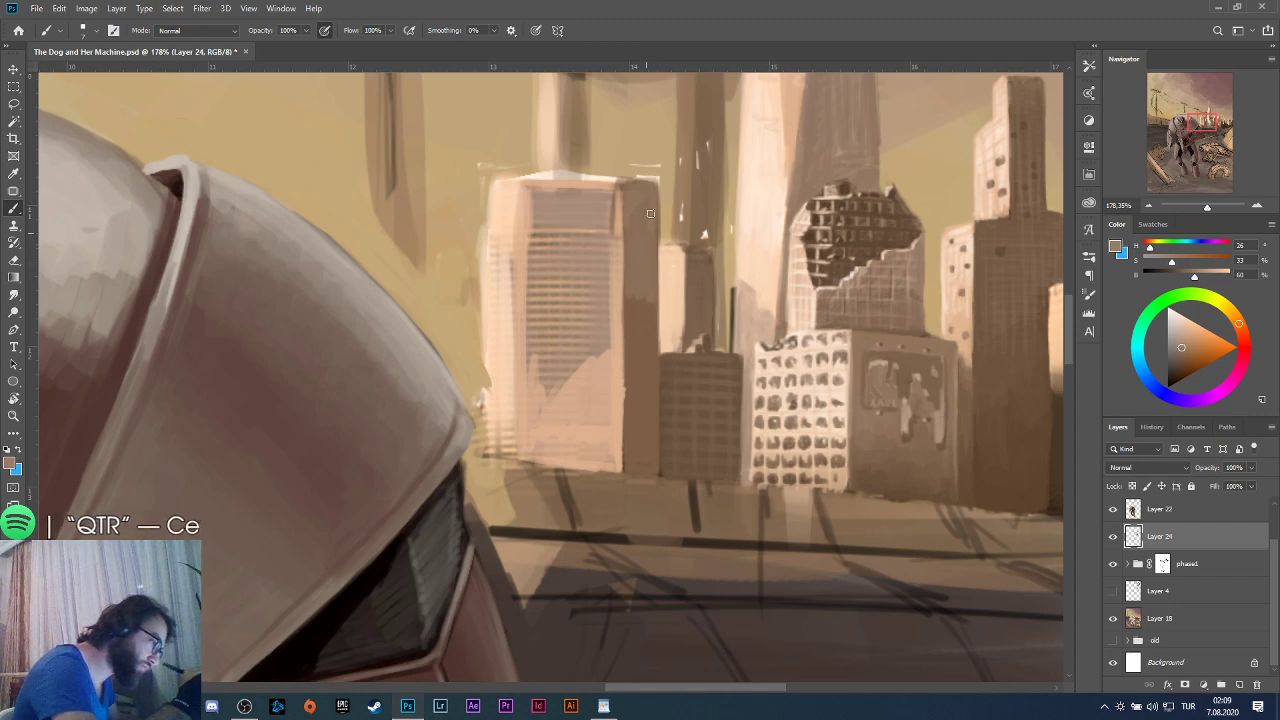
mouse_move(631, 346)
mouse_down()
mouse_move(653, 295)
mouse_move(656, 310)
mouse_move(631, 327)
mouse_move(633, 356)
mouse_move(652, 356)
mouse_move(627, 406)
mouse_move(650, 325)
mouse_up()
mouse_move(628, 386)
mouse_down()
mouse_move(629, 424)
mouse_move(643, 411)
mouse_move(654, 424)
mouse_up()
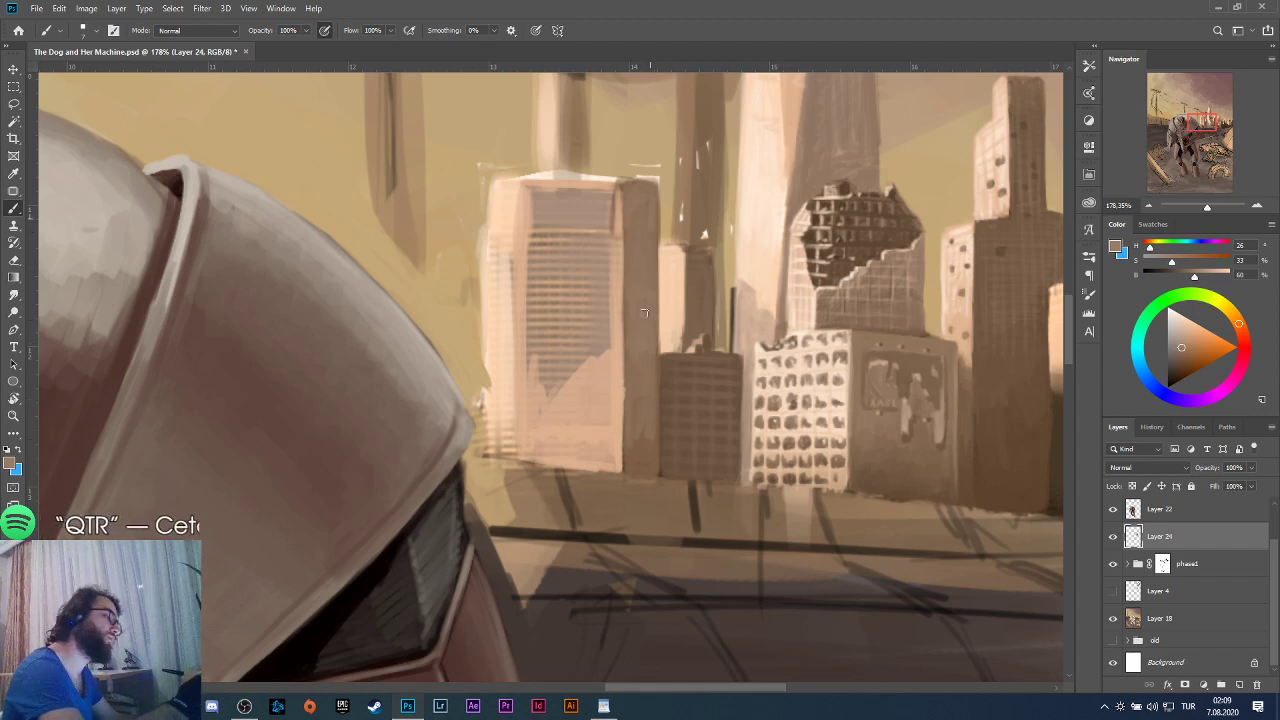
Cover the remaining stripes on the tower's front face with solid sampled peach and sample brown for its shaded edge.
key(alt)
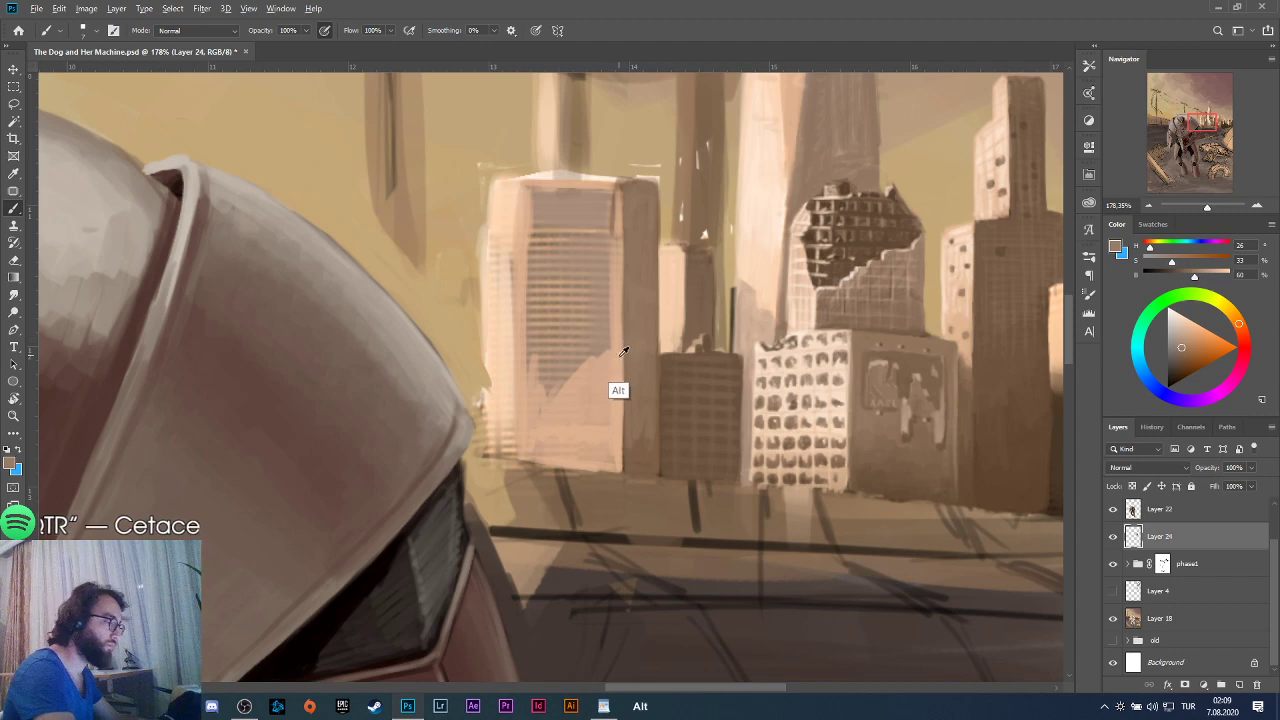
alt+click(619, 341)
mouse_move(529, 195)
mouse_down()
mouse_move(603, 192)
mouse_move(591, 207)
mouse_move(610, 207)
mouse_move(529, 264)
mouse_move(538, 205)
mouse_move(549, 218)
mouse_move(537, 251)
mouse_move(567, 217)
mouse_move(551, 248)
mouse_move(585, 209)
mouse_move(576, 218)
mouse_move(609, 207)
mouse_move(567, 295)
mouse_move(608, 247)
mouse_move(614, 199)
mouse_move(610, 286)
mouse_move(595, 312)
mouse_move(597, 276)
mouse_move(590, 288)
mouse_move(585, 274)
mouse_move(535, 355)
mouse_move(527, 336)
mouse_move(562, 244)
mouse_move(533, 282)
mouse_move(527, 201)
mouse_up()
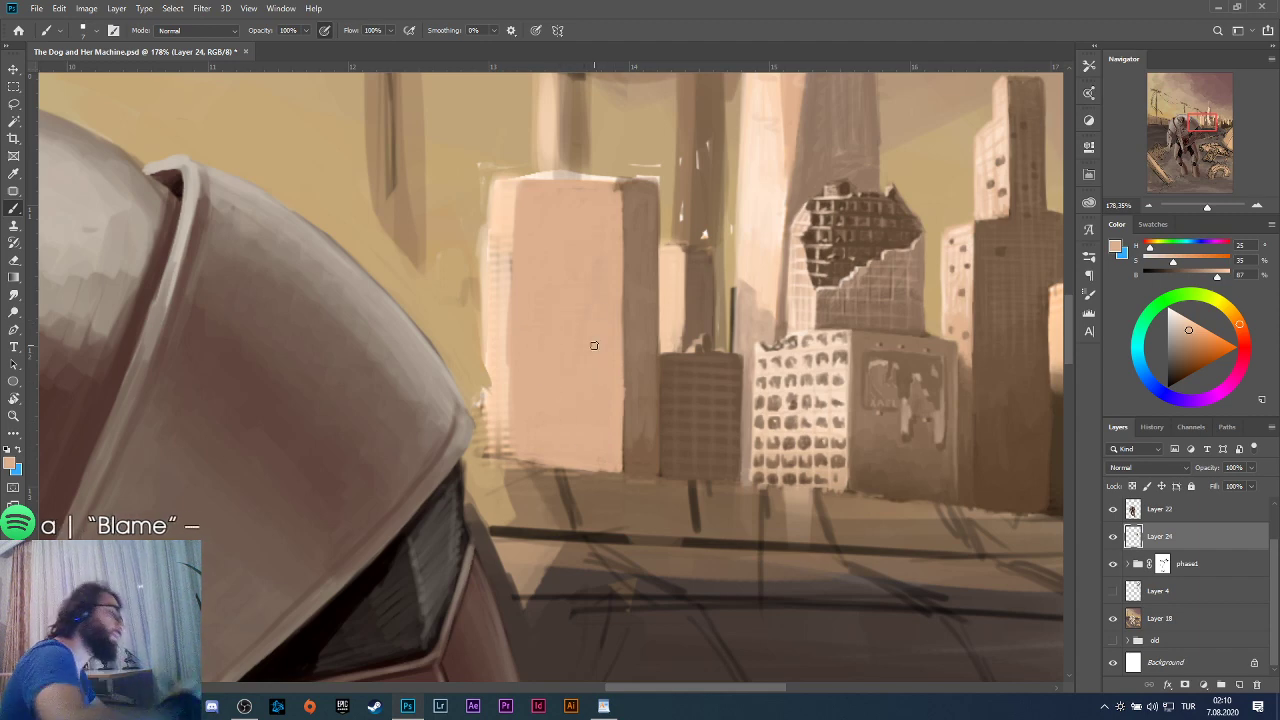
alt+click(634, 284)
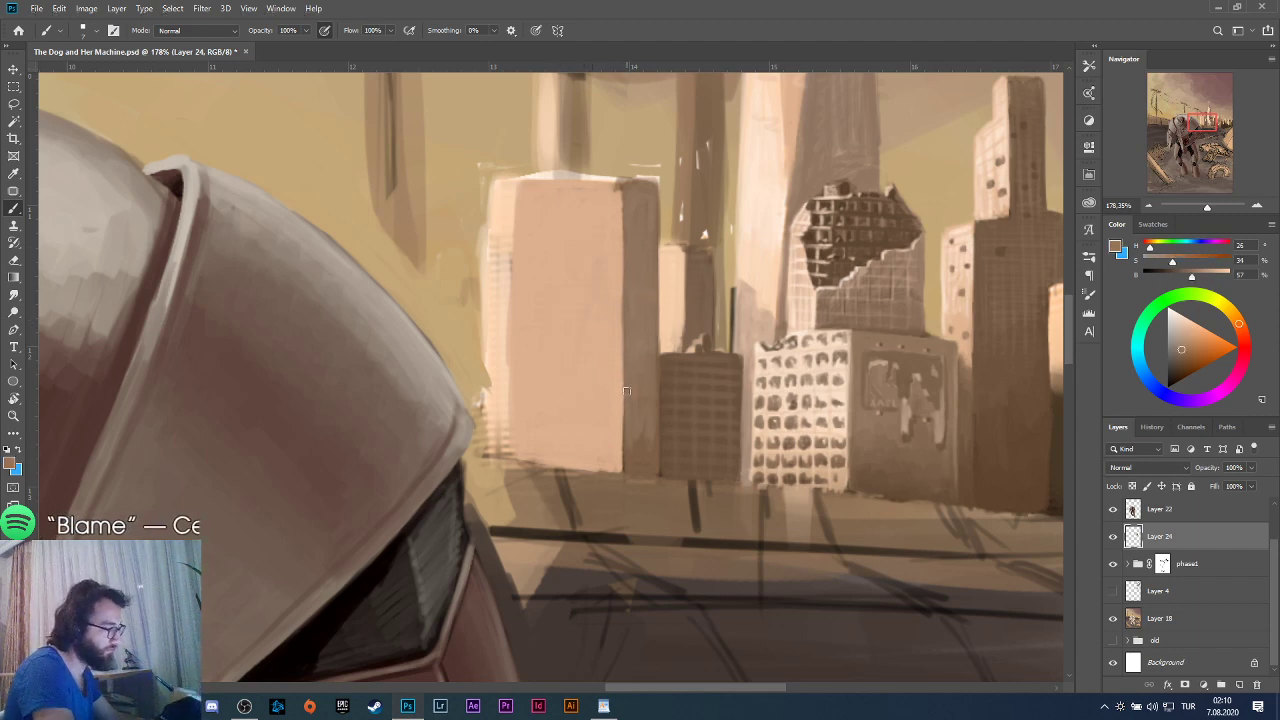
Fill the tower's narrow sunlit side with pale cream sampled from the tall skyscraper, covering the old window texture.
alt+click(750, 175)
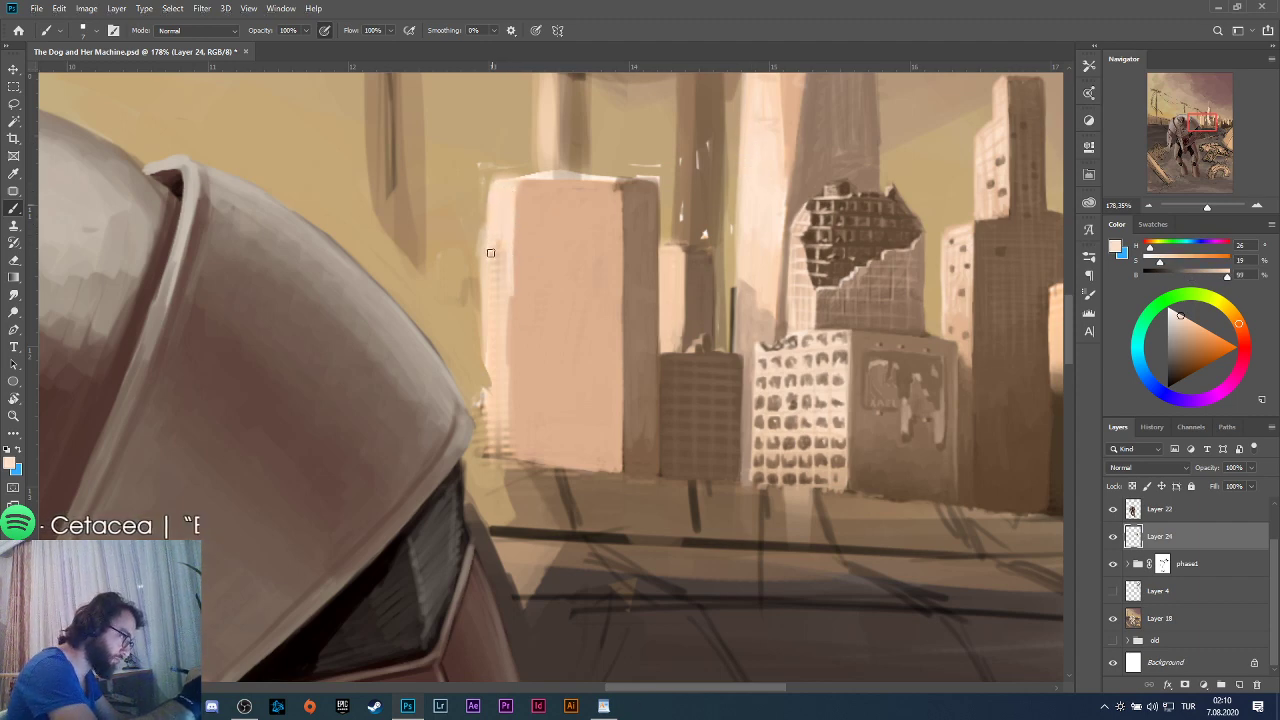
drag(487, 246, 489, 182)
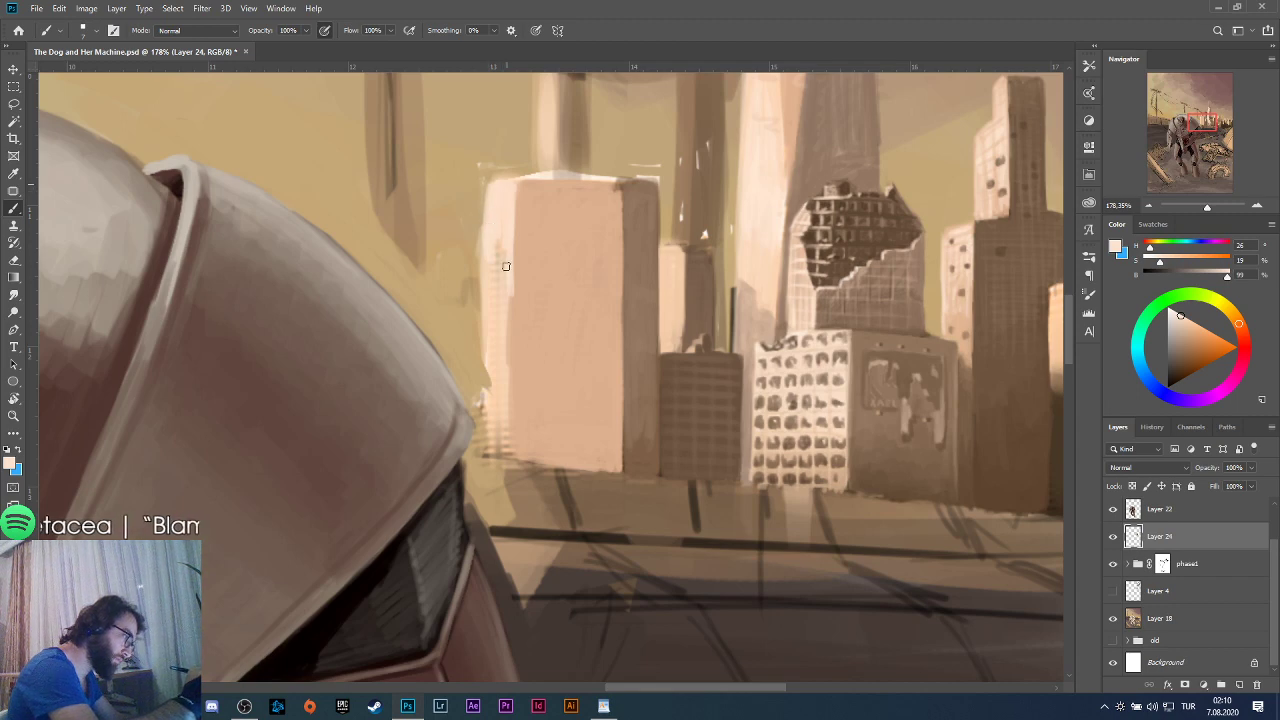
mouse_move(506, 266)
mouse_down()
mouse_move(515, 221)
mouse_move(507, 442)
mouse_move(464, 419)
mouse_move(509, 450)
mouse_move(490, 455)
mouse_move(527, 364)
mouse_move(523, 432)
mouse_move(487, 453)
mouse_move(499, 457)
mouse_move(489, 431)
mouse_move(487, 455)
mouse_move(488, 321)
mouse_move(486, 452)
mouse_move(506, 225)
mouse_up()
mouse_move(498, 413)
mouse_down()
mouse_move(510, 447)
mouse_move(494, 424)
mouse_move(491, 436)
mouse_move(511, 456)
mouse_move(513, 421)
mouse_move(512, 463)
mouse_move(512, 344)
mouse_move(511, 434)
mouse_up()
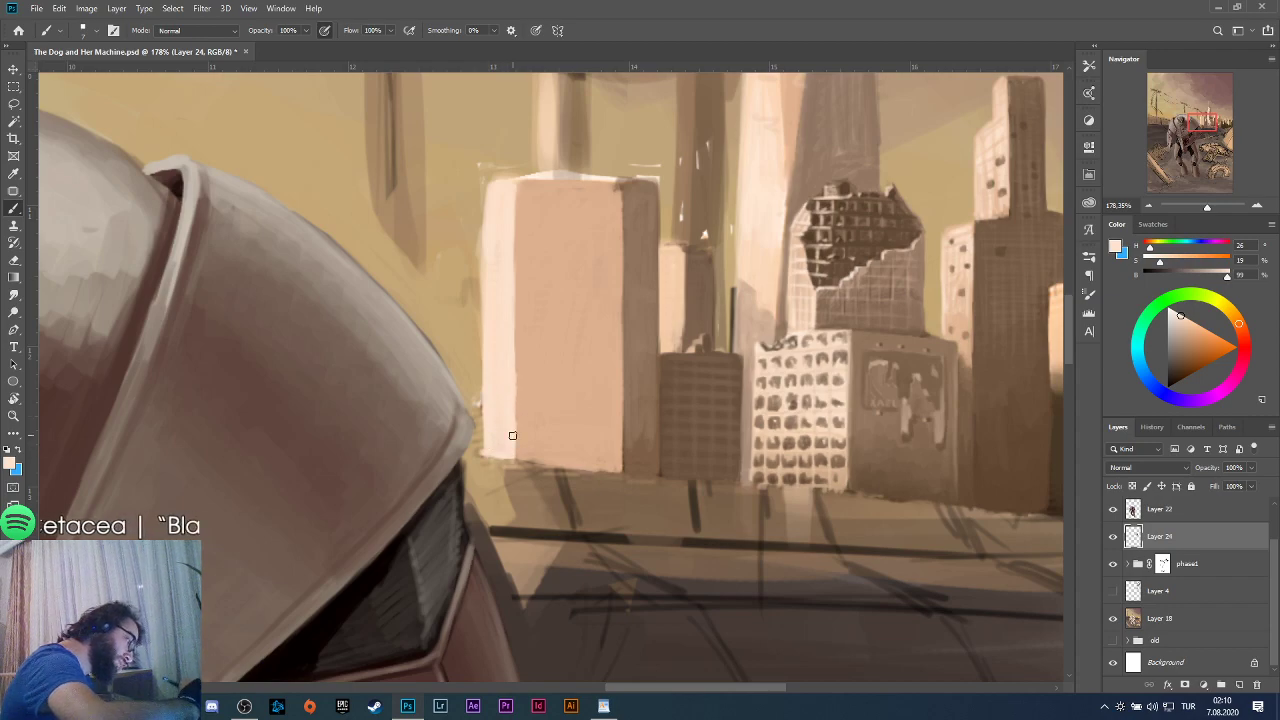
Refine the tower's roofline and corners with sampled peach, cream and brown tones matching each face.
scroll(552, 141, down, 10)
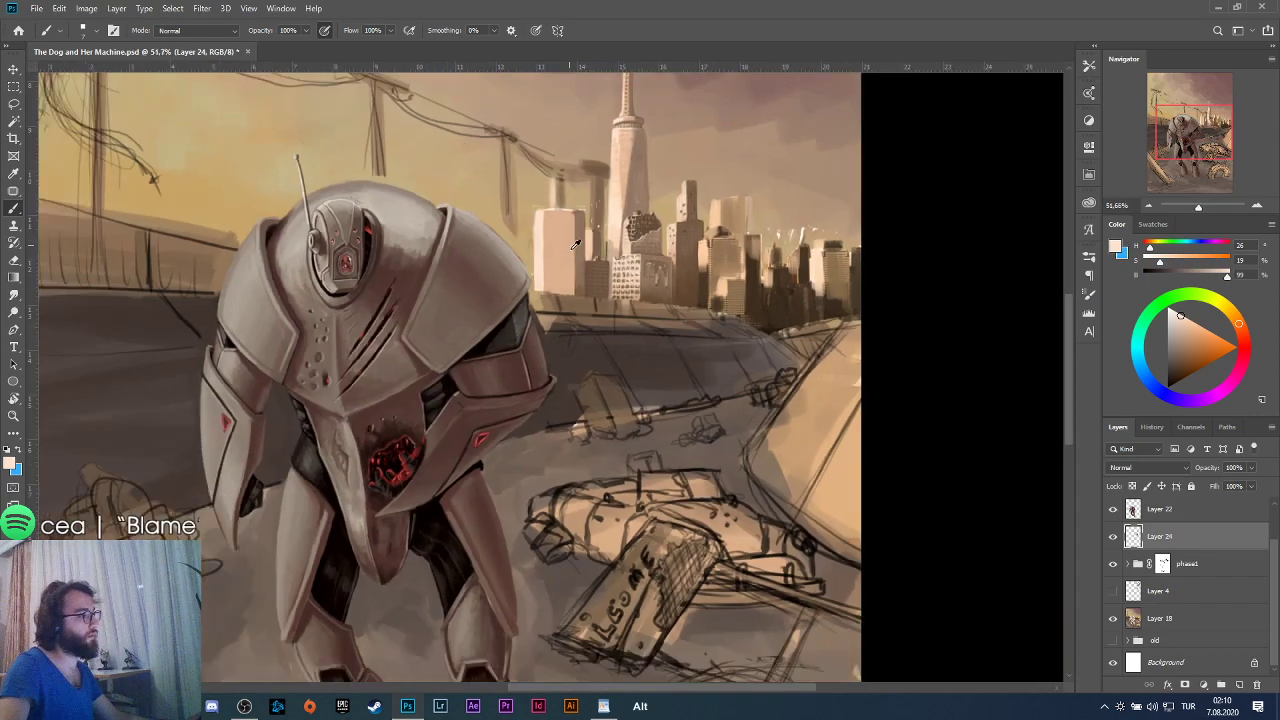
scroll(574, 238, up, 10)
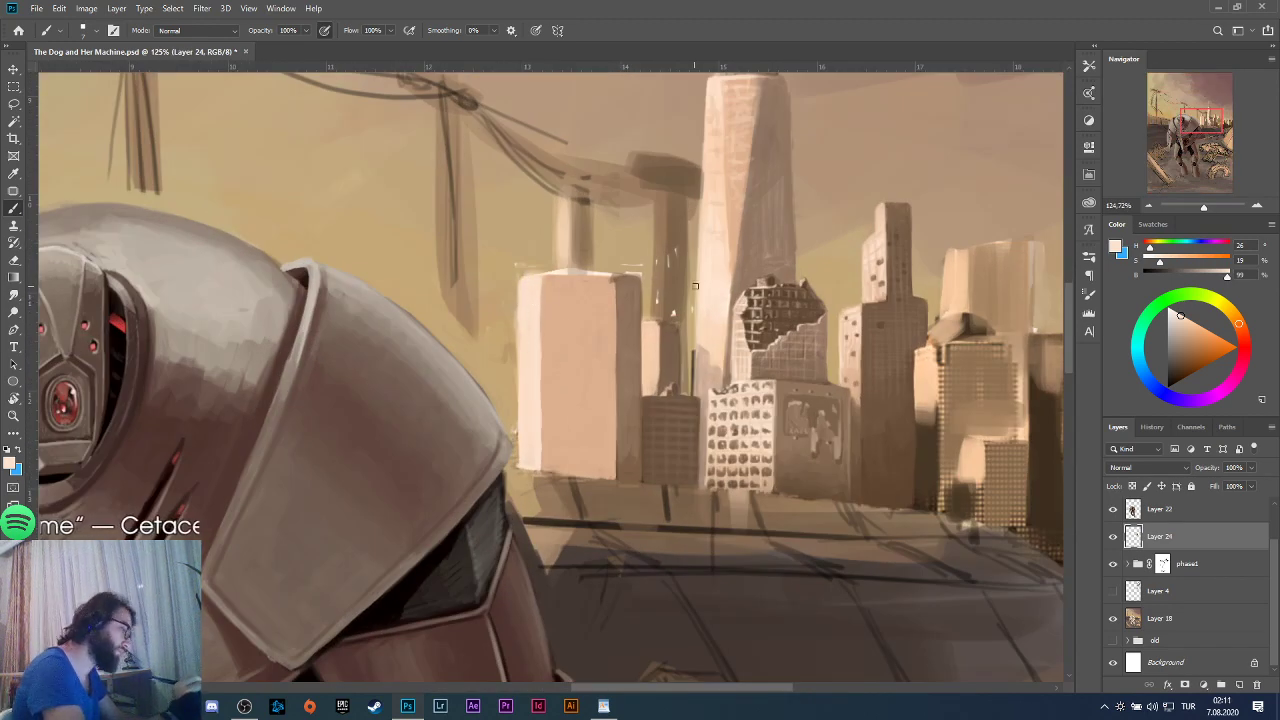
alt+click(565, 323)
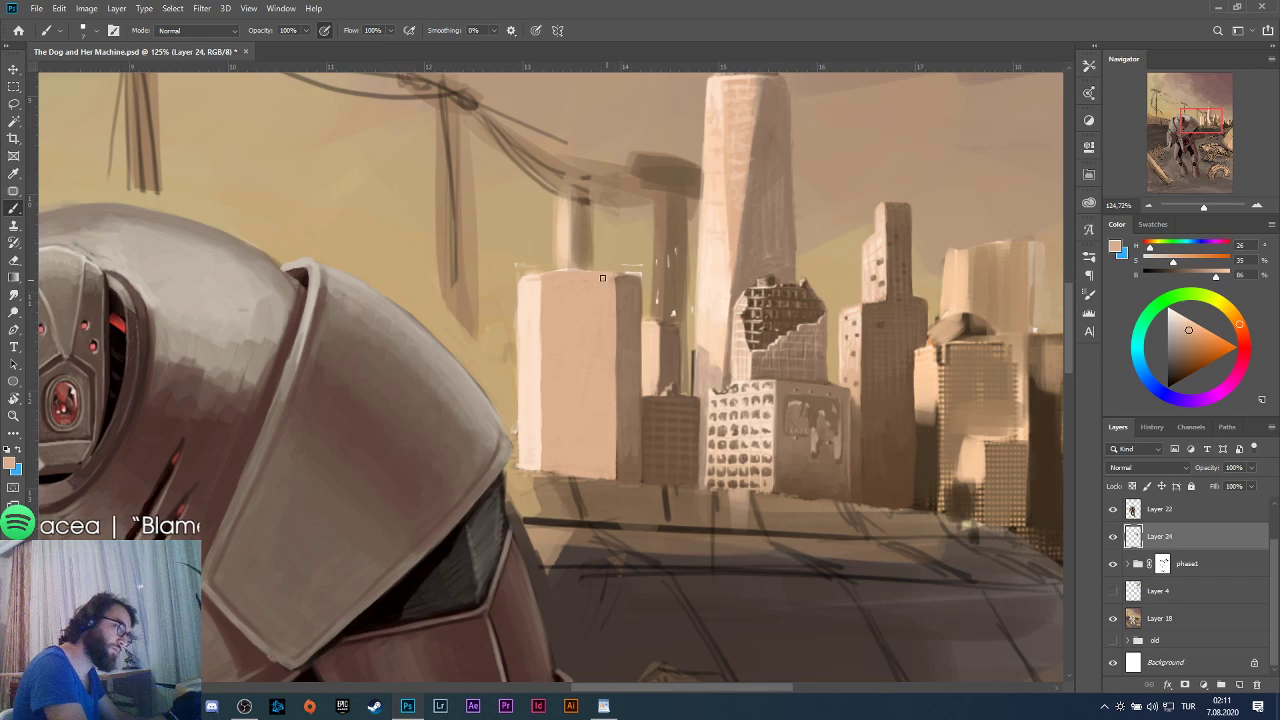
alt+click(535, 292)
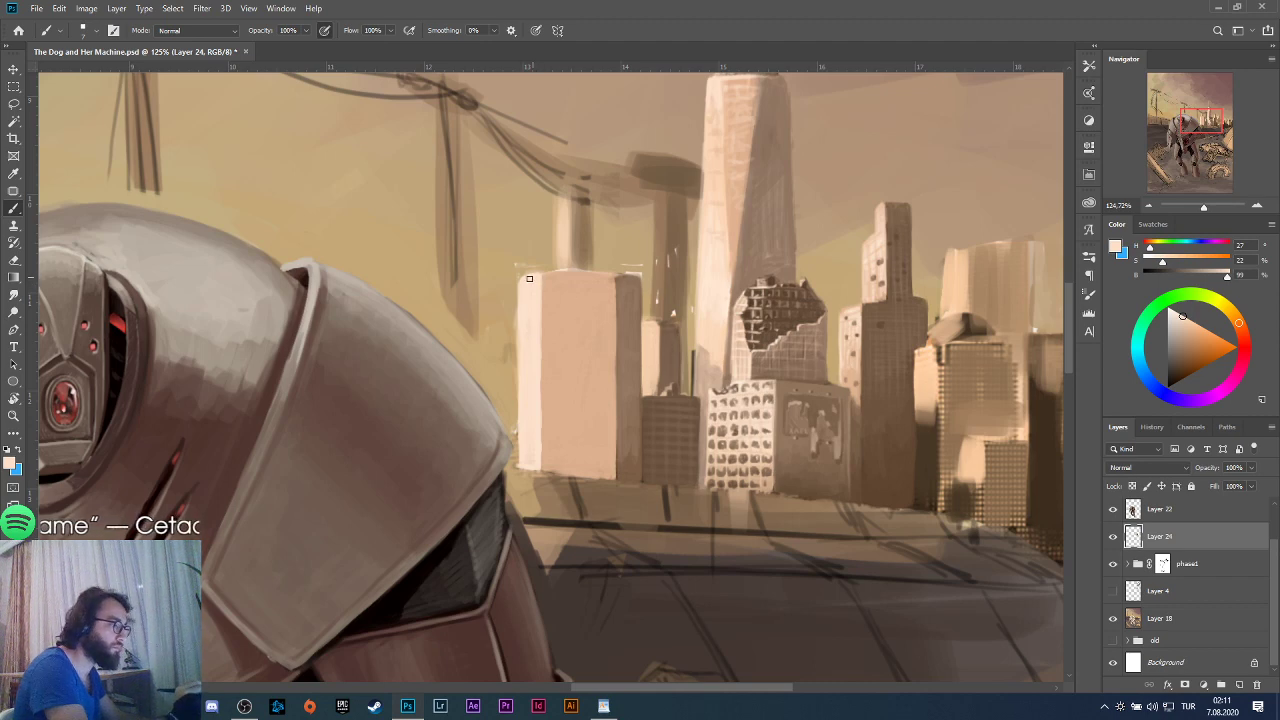
alt+click(550, 295)
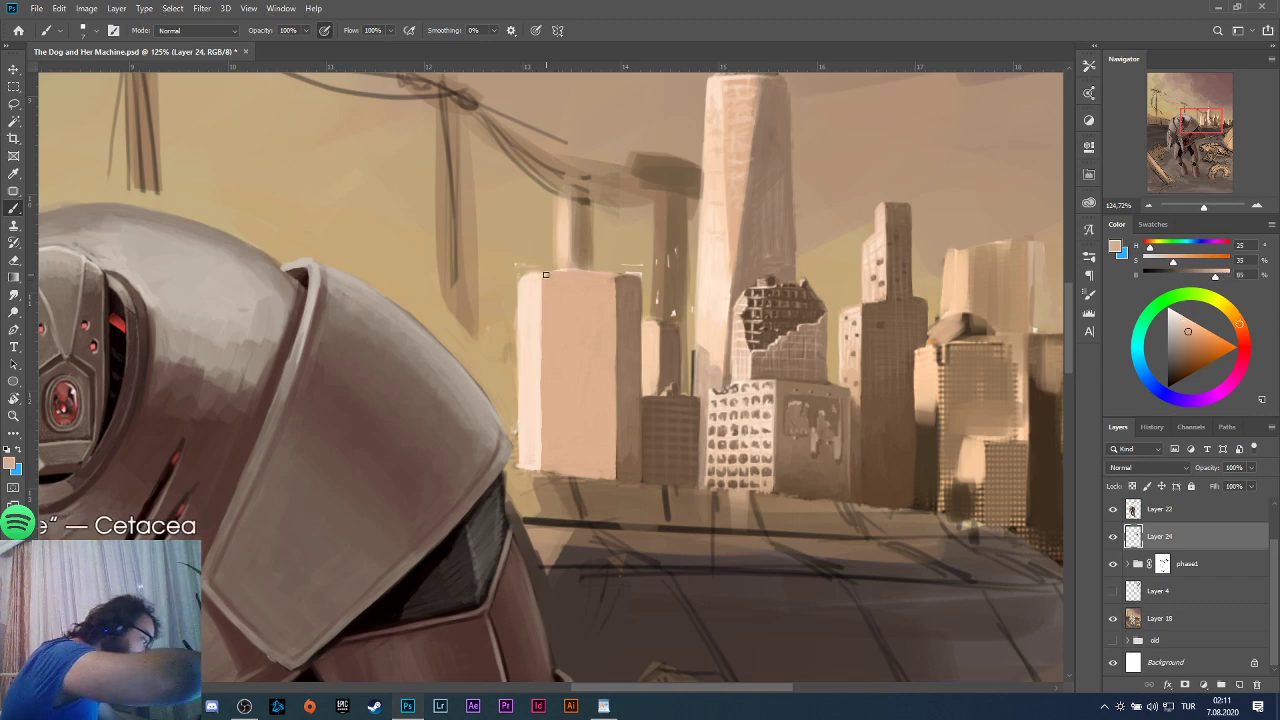
alt+click(619, 272)
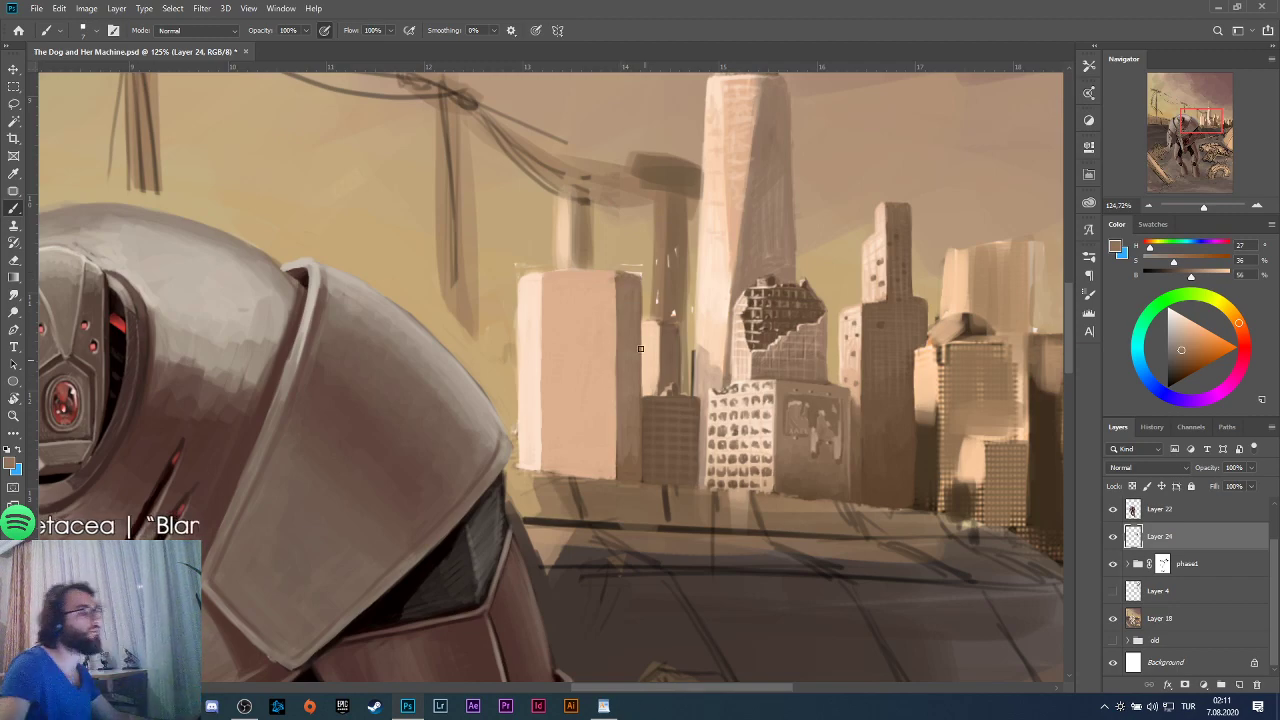
Toggle the visibility of Layer 24 repeatedly to compare the whole painting with and without the new skyline work.
scroll(640, 348, down, 8)
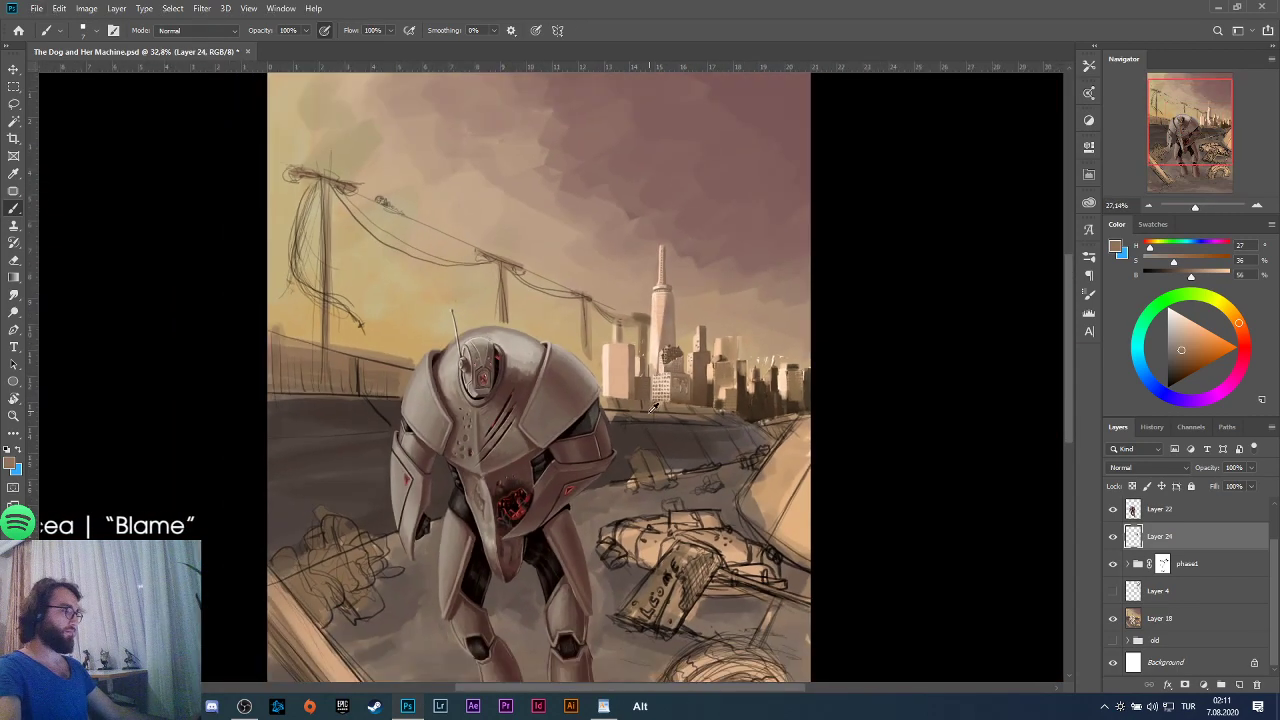
scroll(654, 406, down, 1)
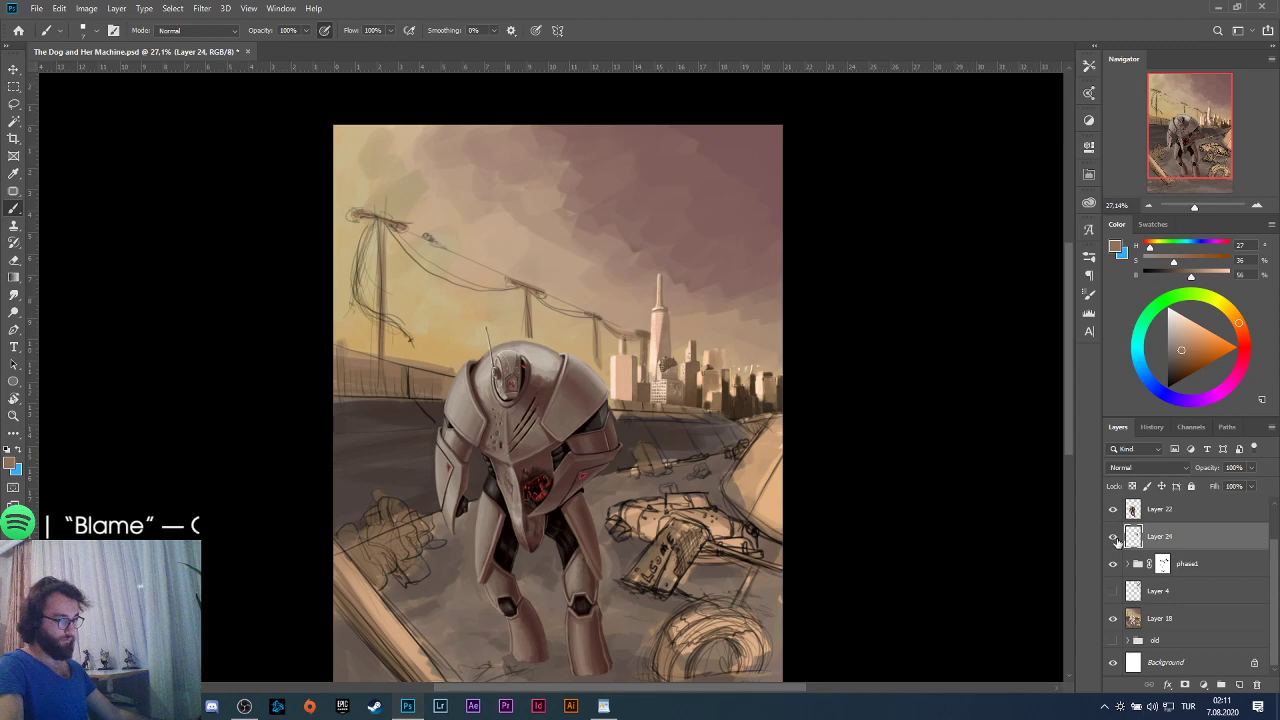
click(1113, 537)
click(1113, 537)
click(1113, 537)
click(1113, 537)
click(1113, 537)
click(1113, 537)
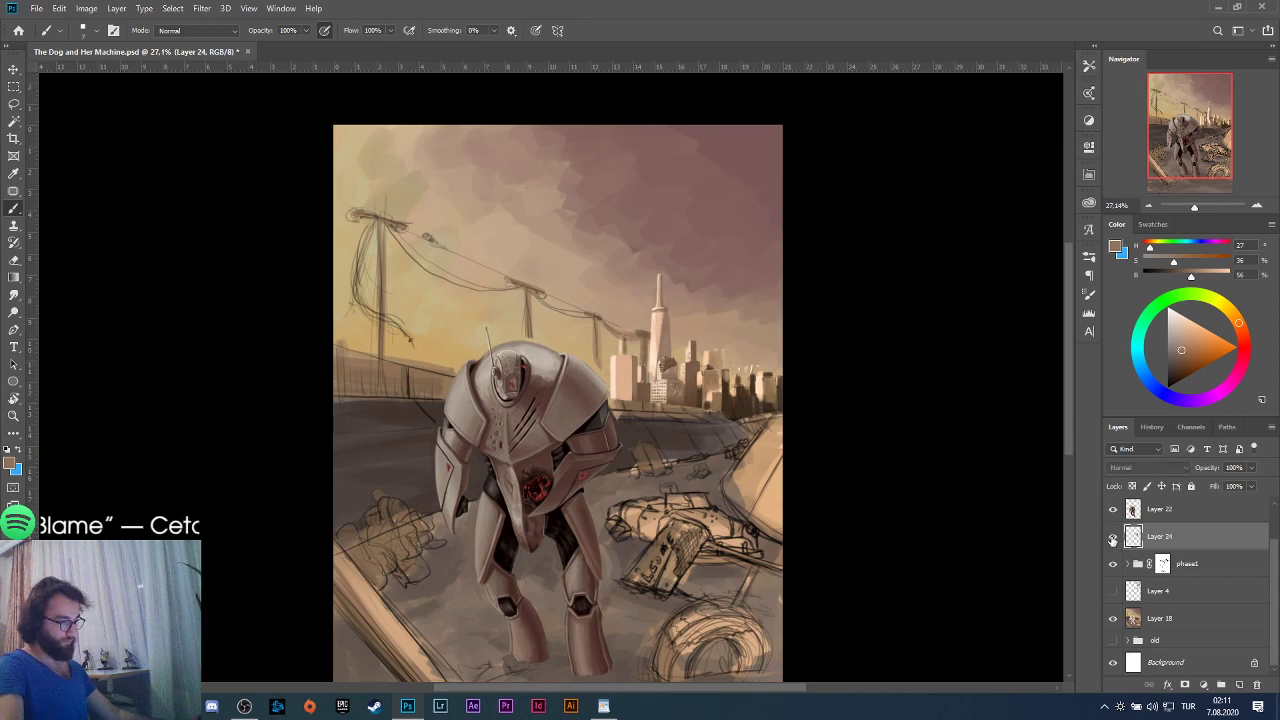
scroll(660, 370, up, 3)
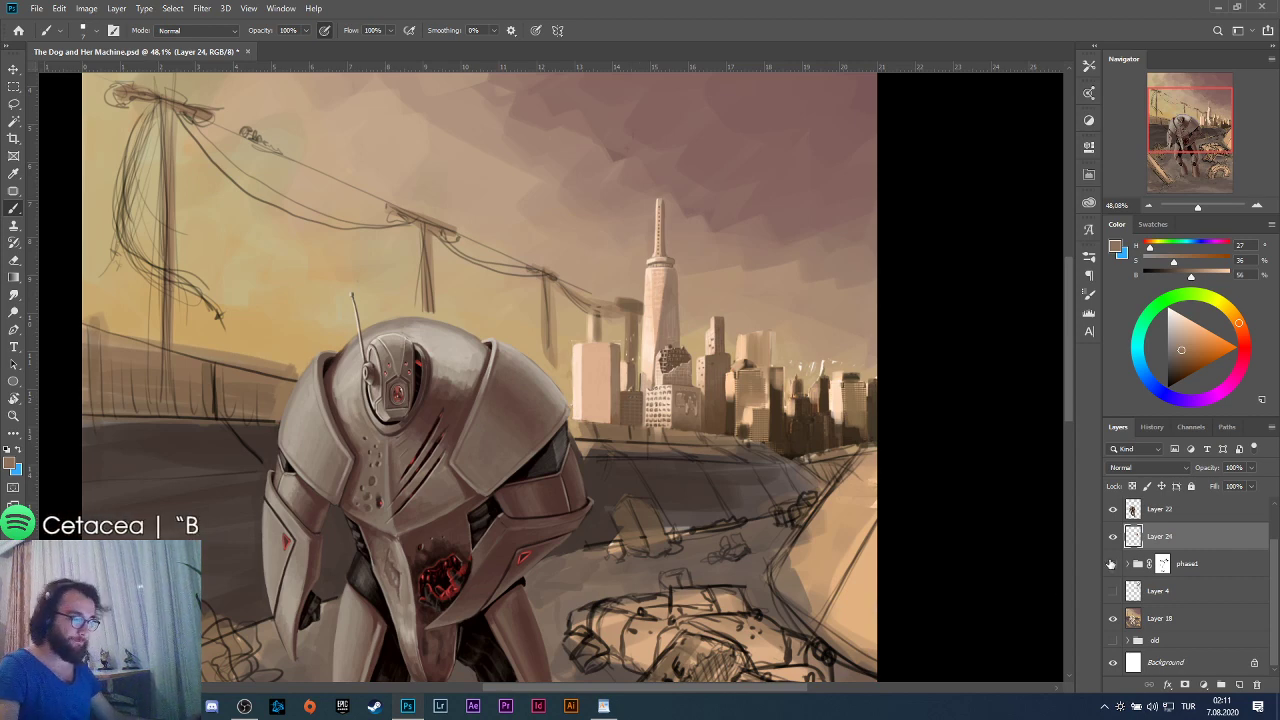
Clean up the area around the pale tower on the phase1 group's mask using black and the MB Square brush.
click(1164, 564)
scroll(620, 380, up, 3)
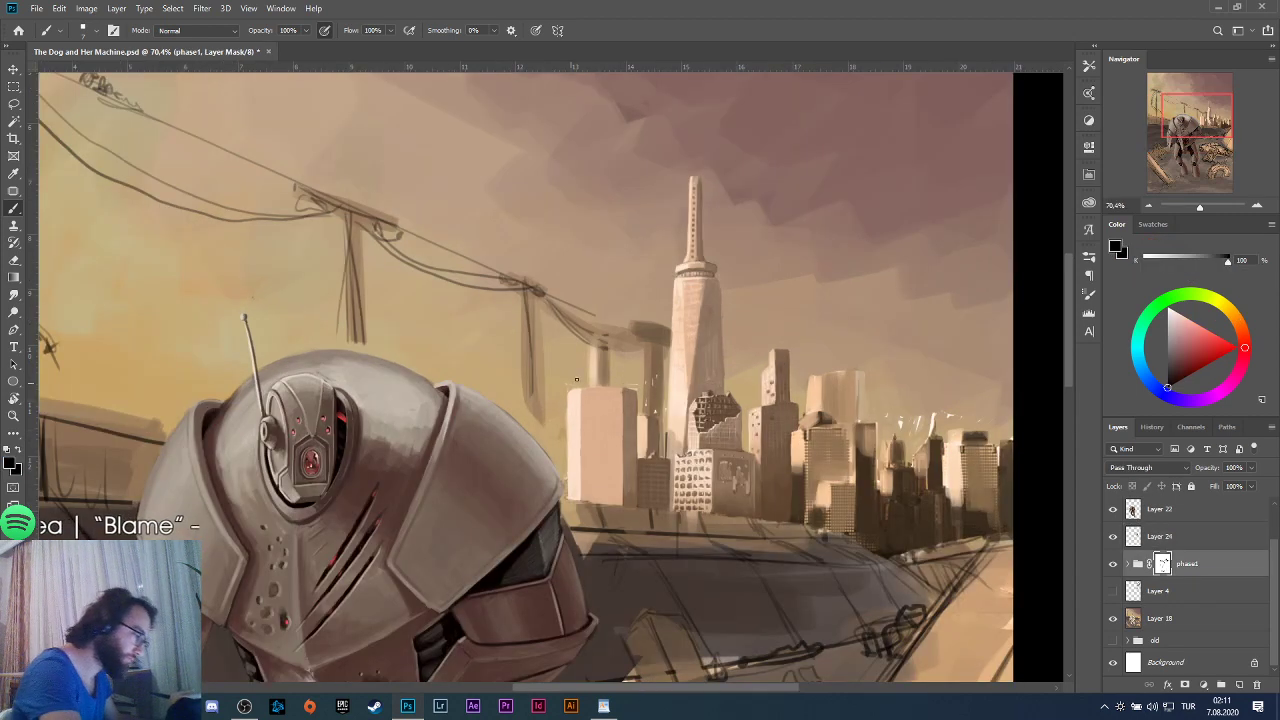
click(88, 30)
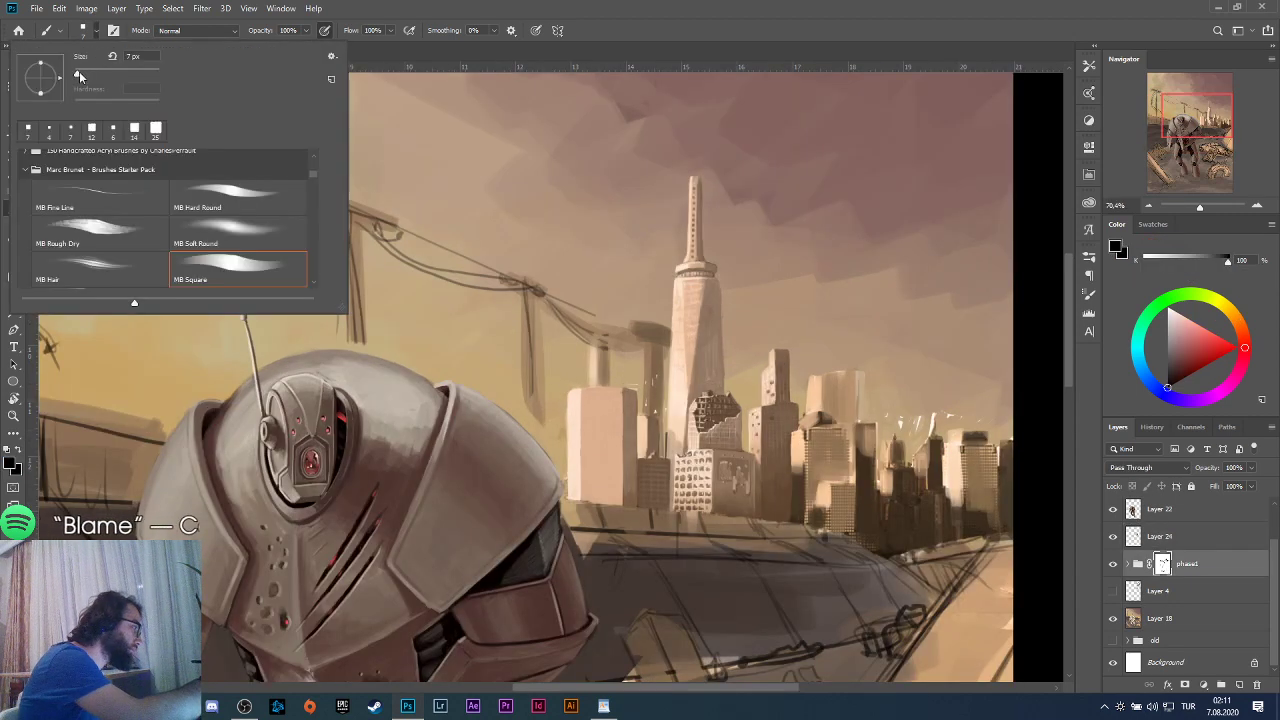
click(238, 268)
click(588, 408)
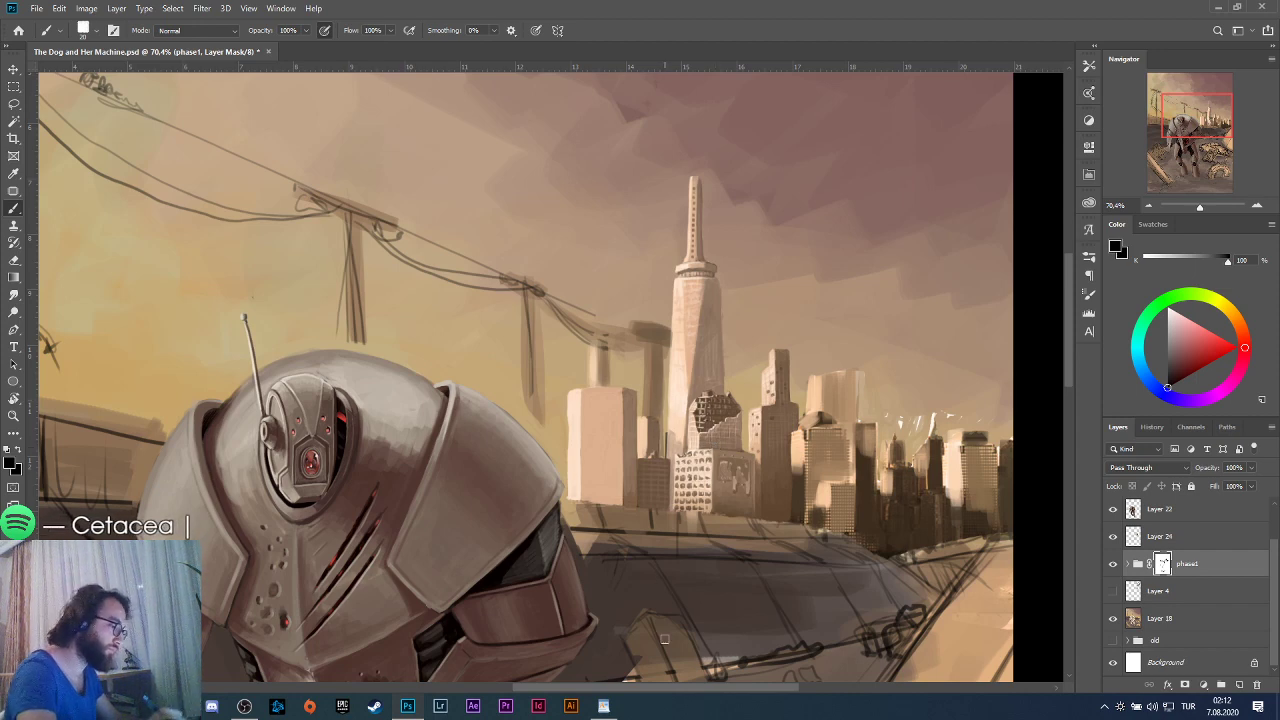
key(ctrl+shift+z)
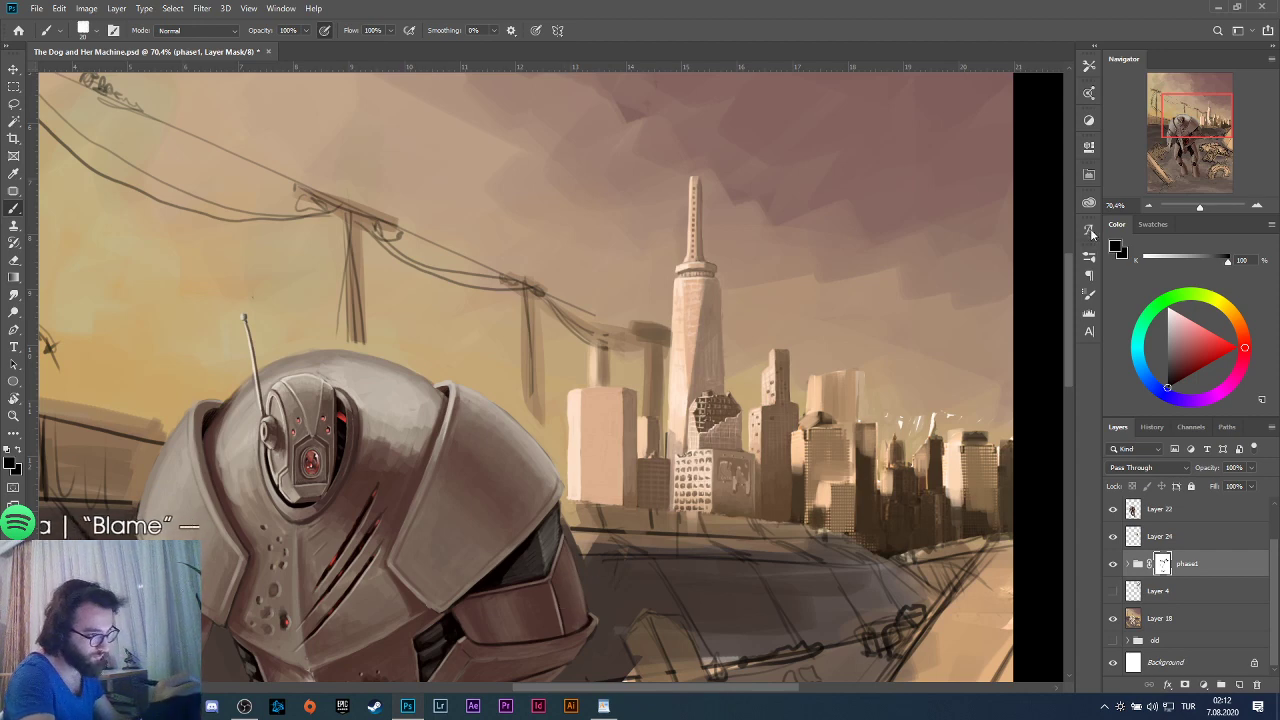
key(ctrl+shift+z)
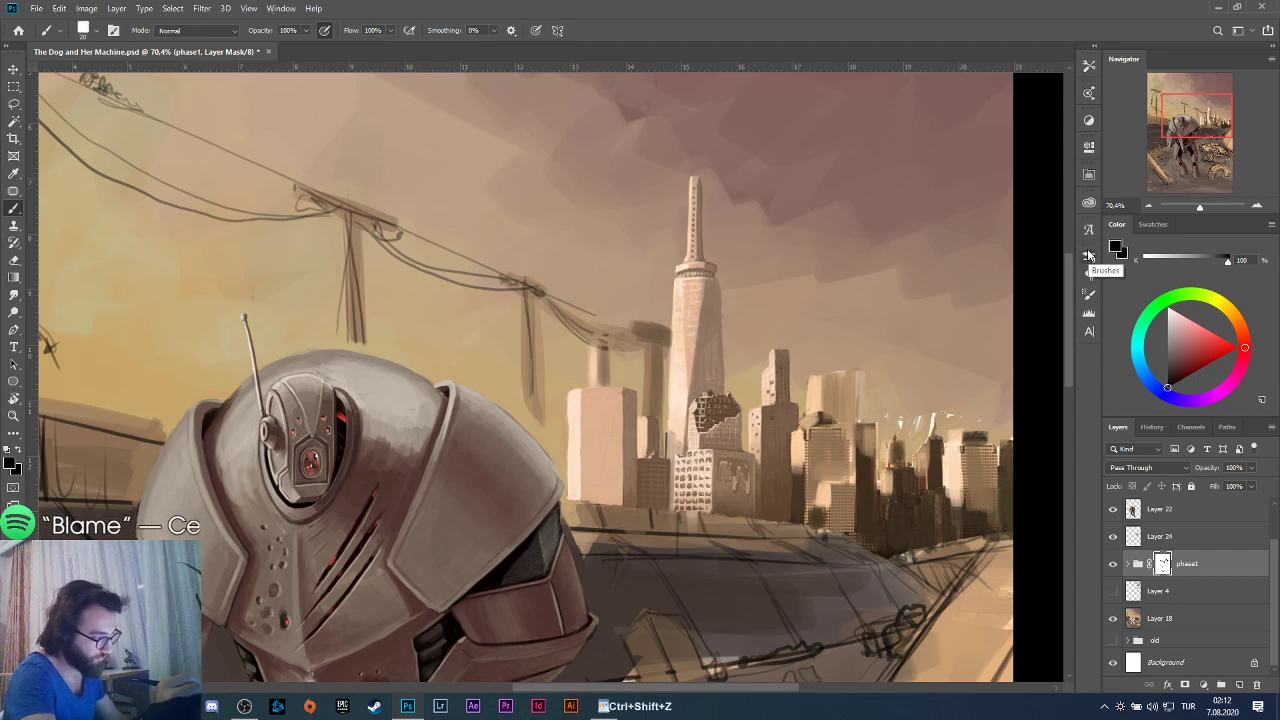
key(ctrl+z)
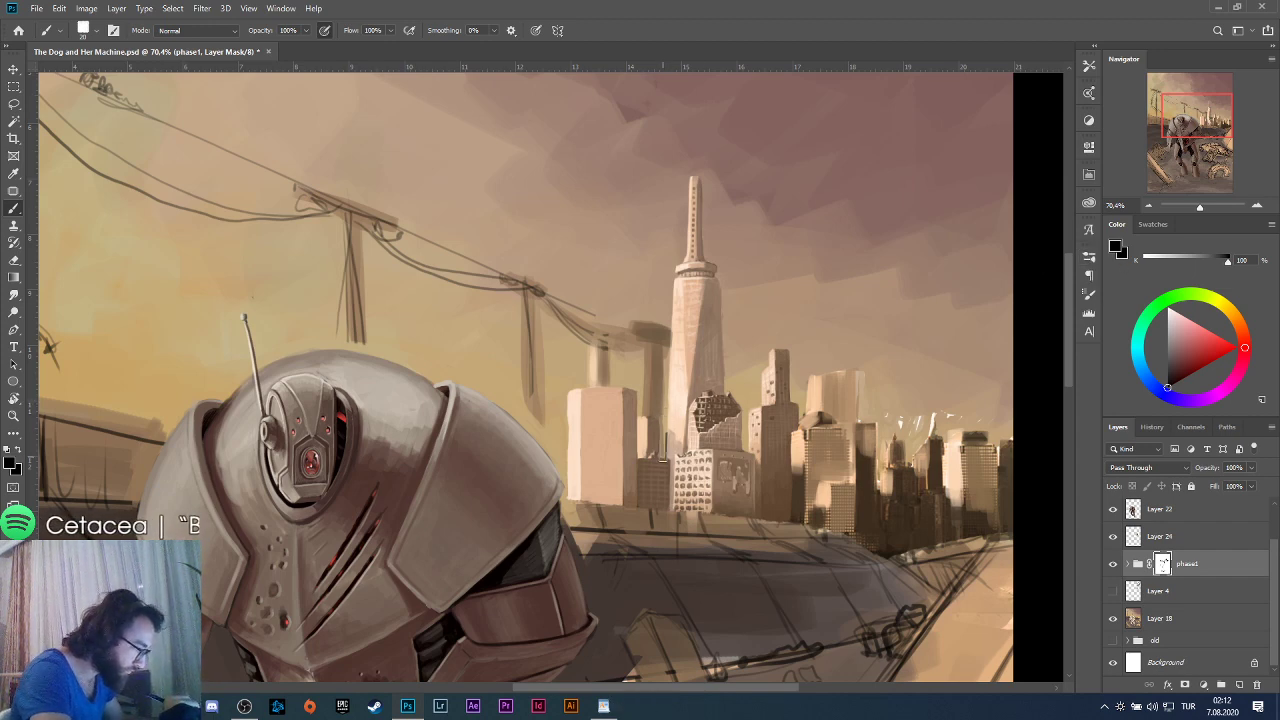
key(ctrl+z)
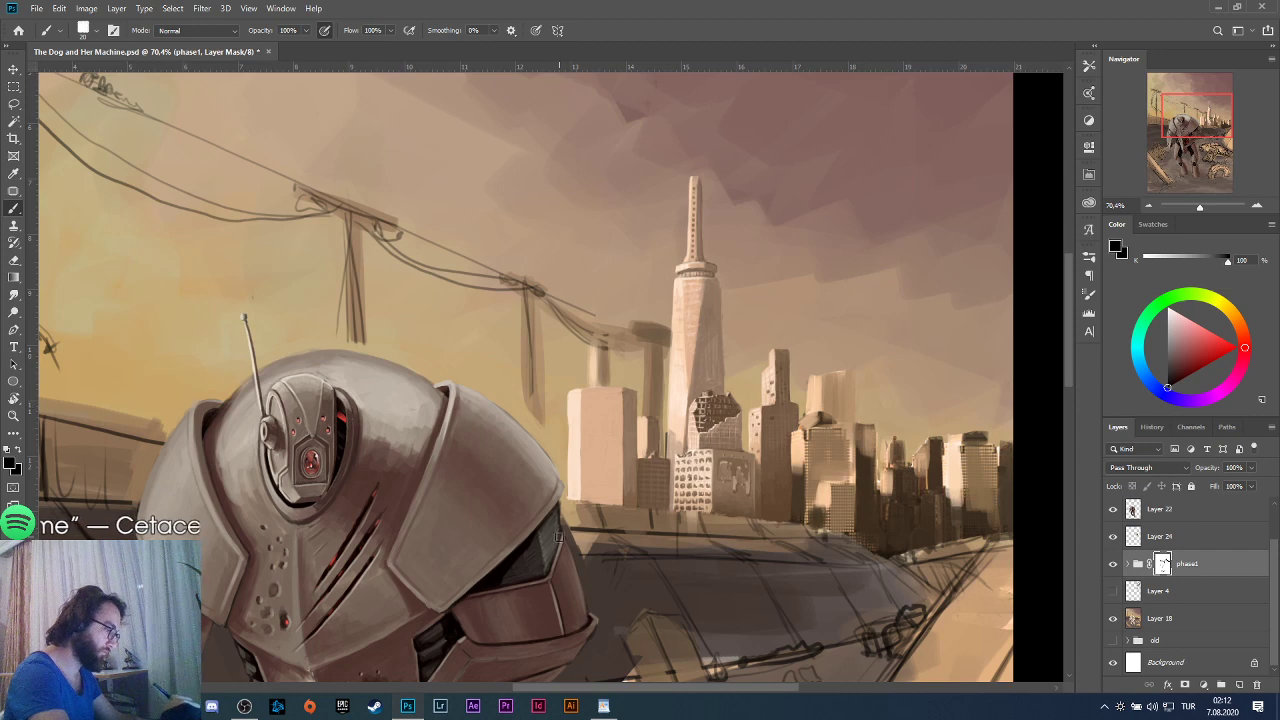
Touch up the pale tower's sunlit edge and front face on Layer 24 with sampled cream and peach.
click(1150, 541)
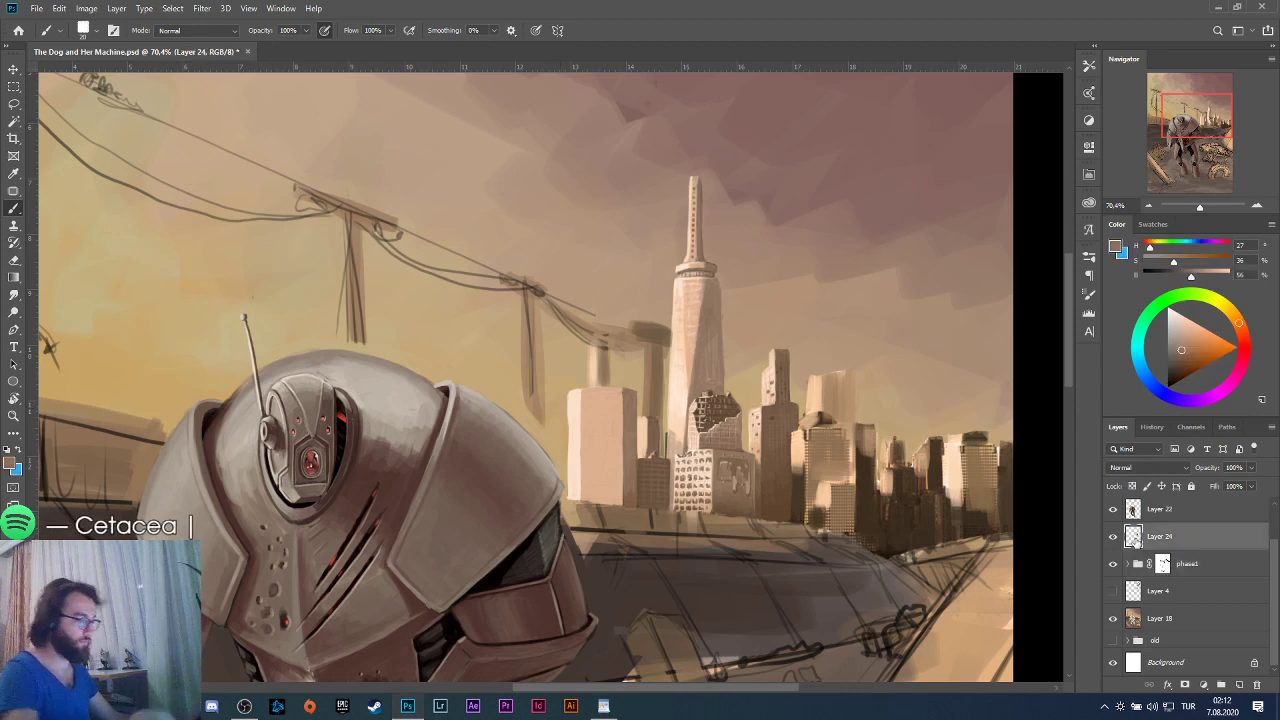
alt+click(570, 400)
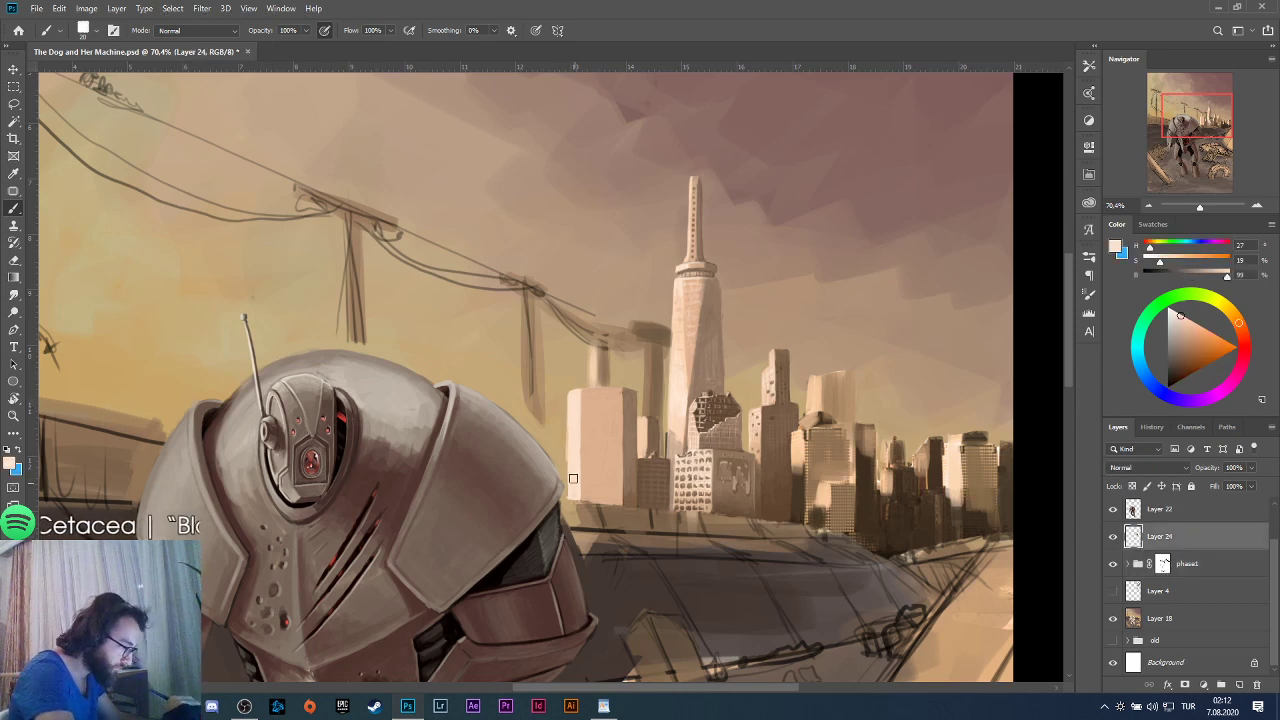
key(ctrl+z)
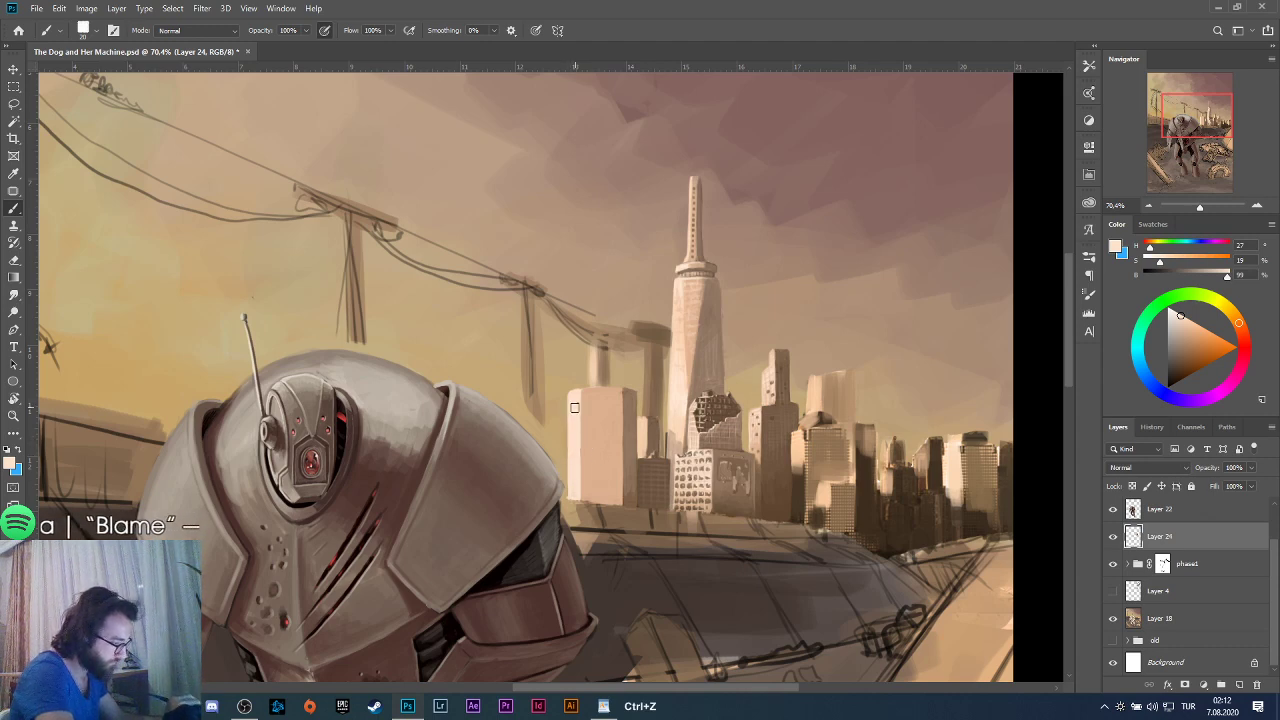
alt+click(586, 440)
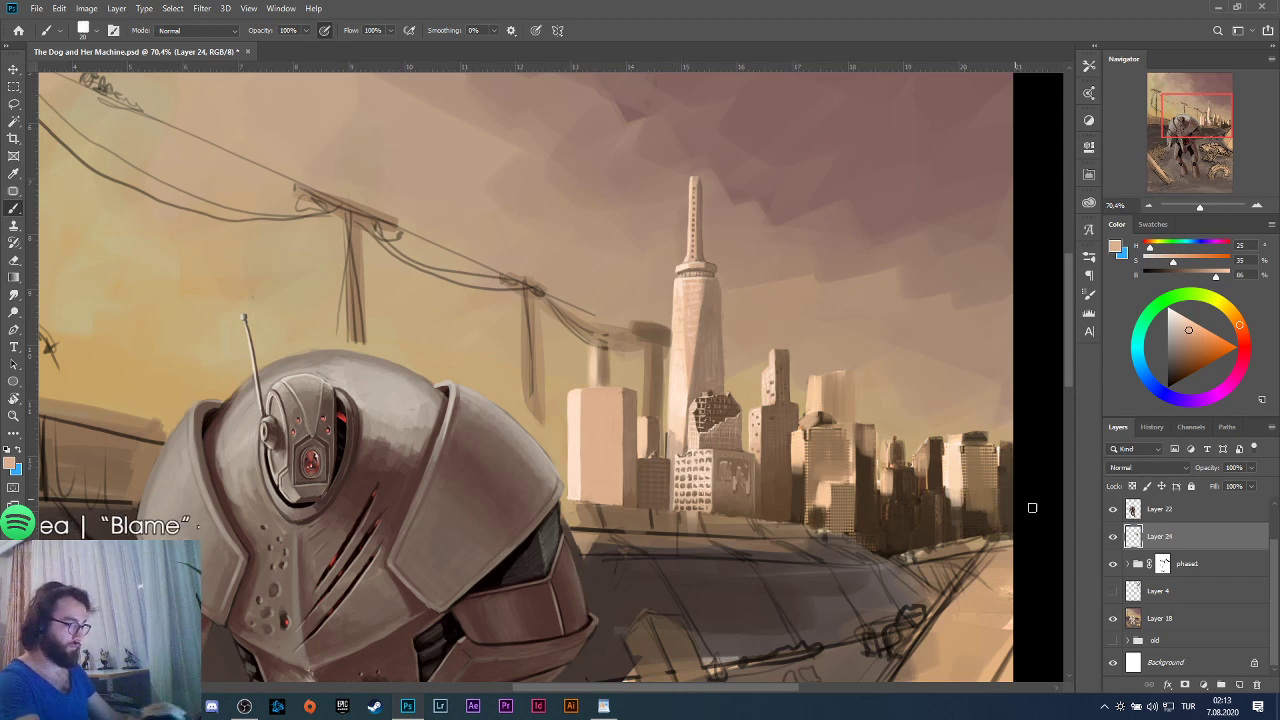
Expand the phase1 group and compare the whole painting with the group hidden and shown.
click(1114, 563)
click(1127, 563)
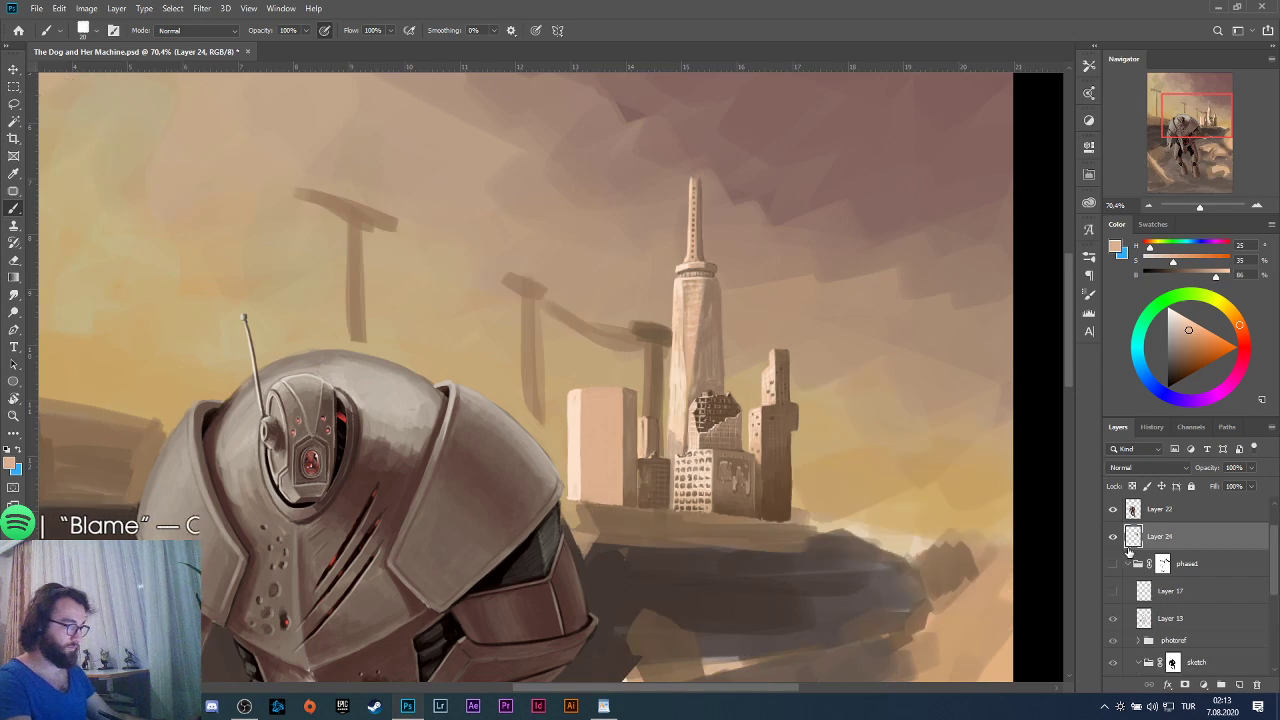
scroll(820, 480, down, 6)
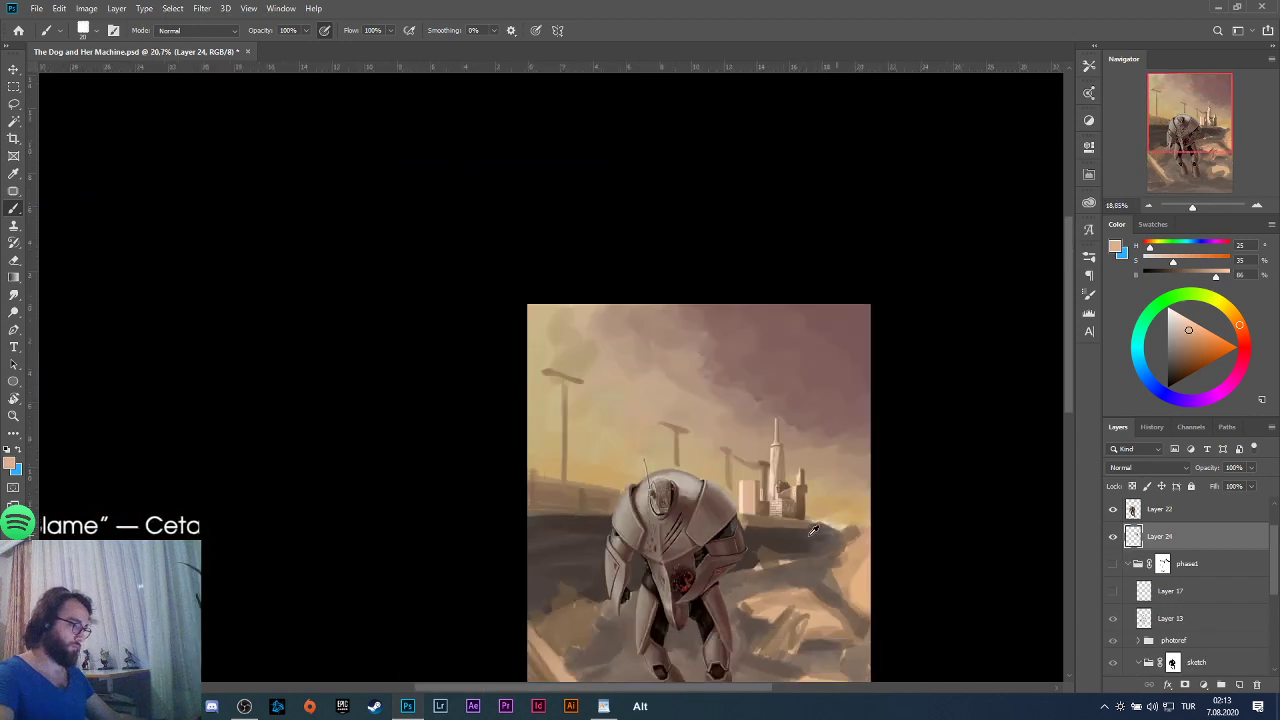
scroll(820, 533, up, 1)
click(1112, 563)
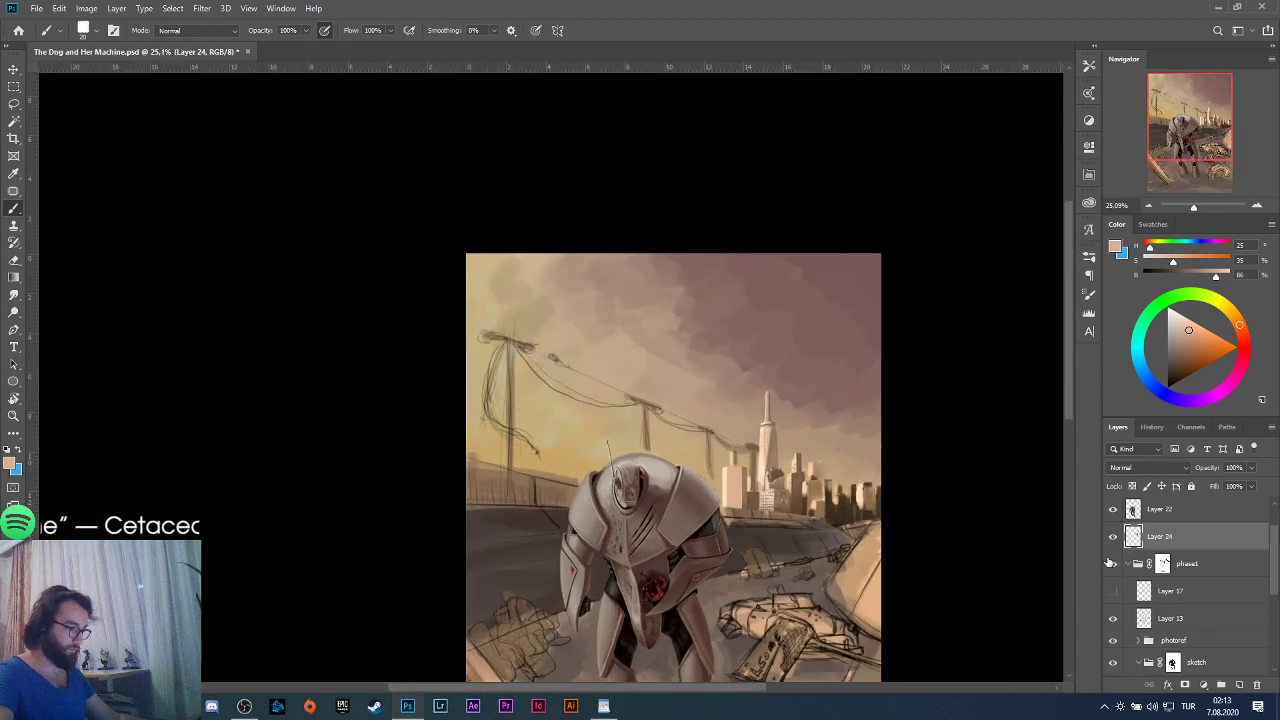
scroll(753, 510, up, 7)
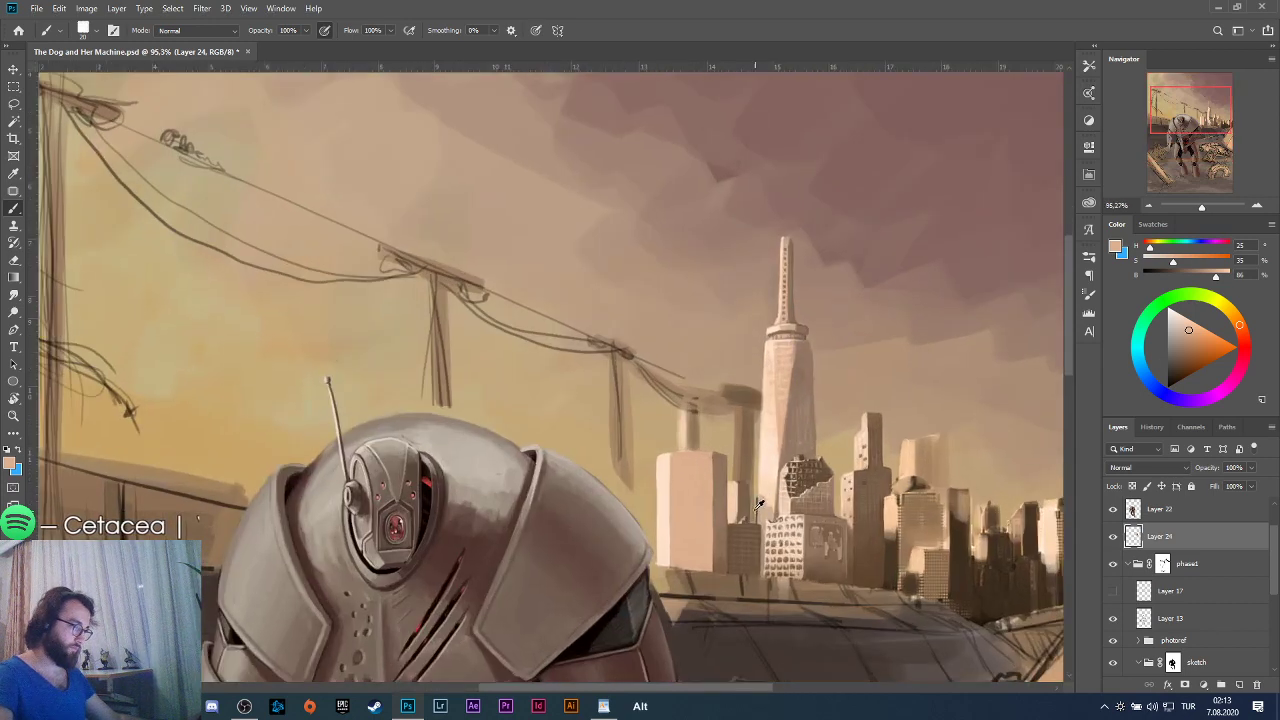
scroll(753, 513, down, 4)
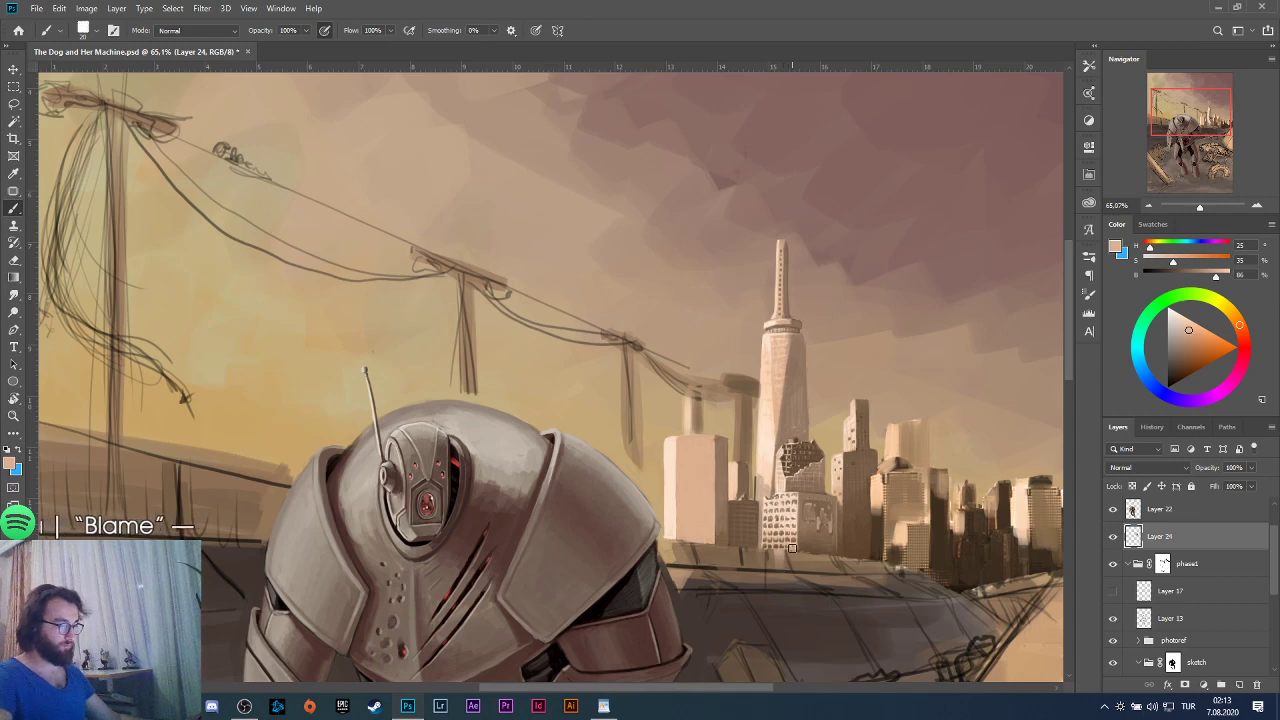
scroll(791, 548, up, 5)
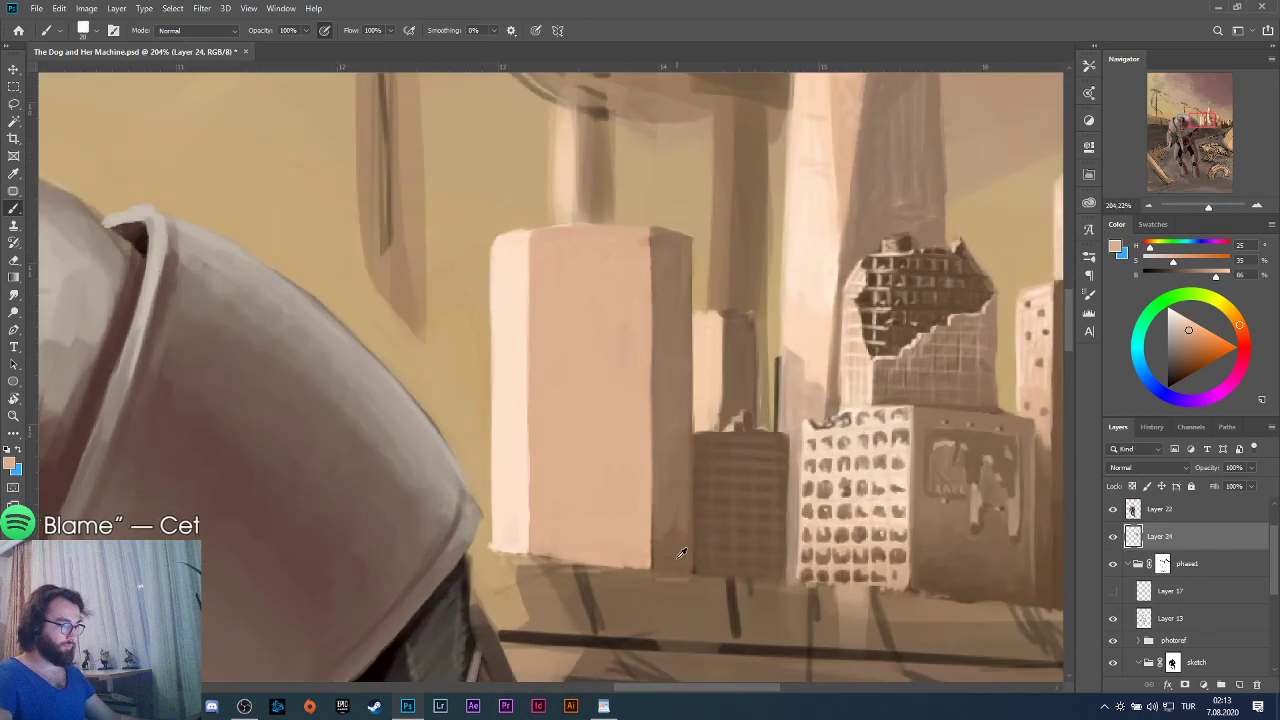
Darken the base of the pale tower's front face with sampled brown and blend it into the peach.
alt+click(681, 553)
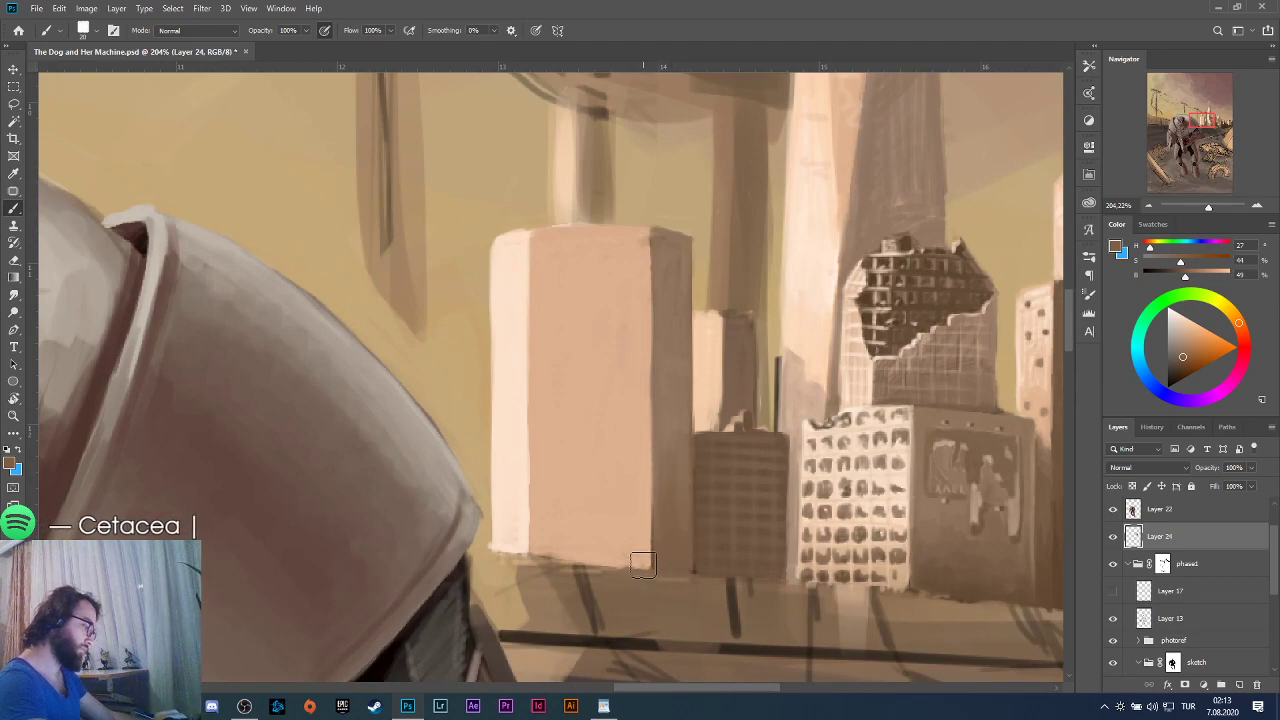
alt+click(626, 566)
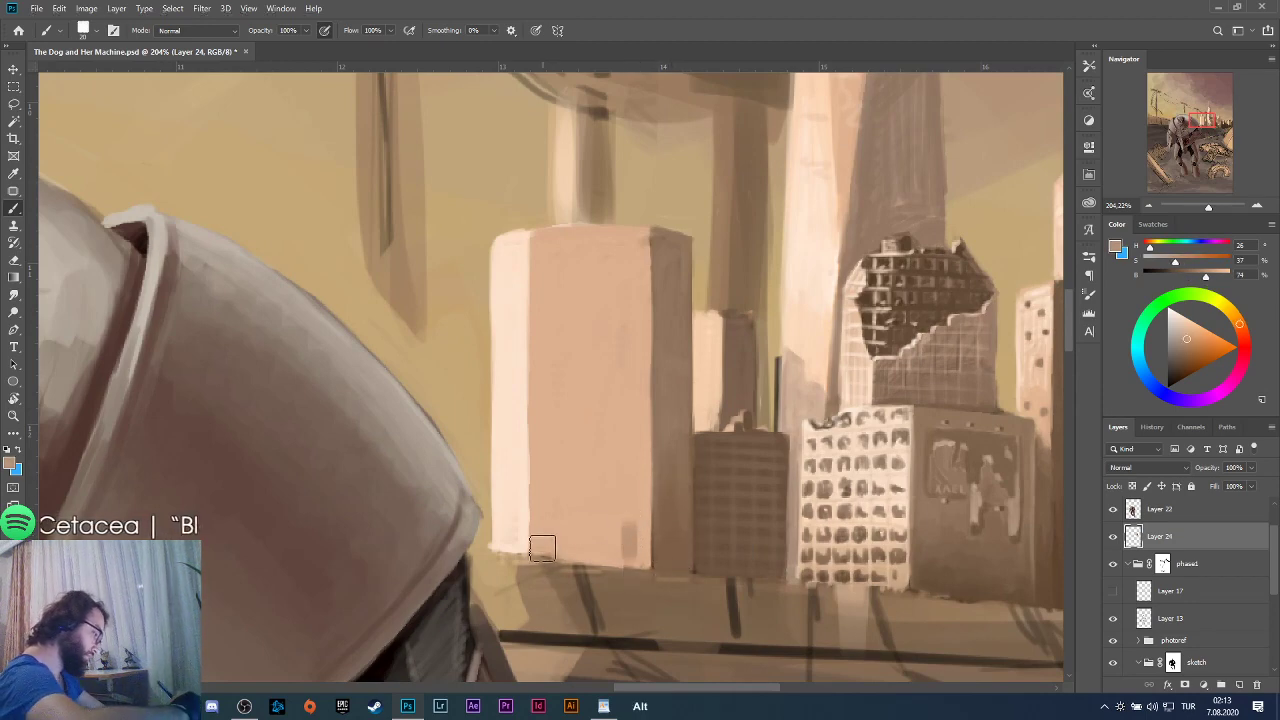
mouse_move(528, 543)
mouse_down()
mouse_move(640, 546)
mouse_move(628, 519)
mouse_move(578, 548)
mouse_move(540, 535)
mouse_move(541, 474)
mouse_move(581, 506)
mouse_move(561, 551)
mouse_move(652, 545)
mouse_move(631, 482)
mouse_move(554, 503)
mouse_up()
alt+click(554, 463)
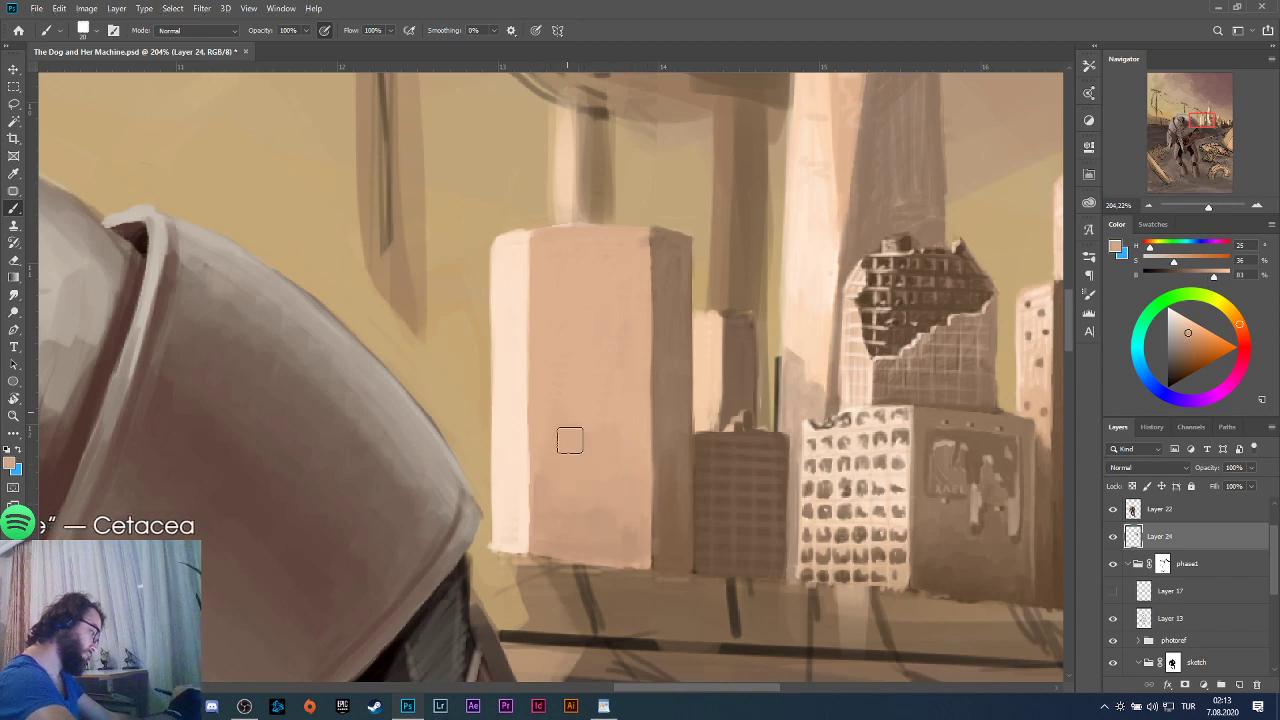
Smooth the front face's gradient from the darker base to the lighter upper part with intermediate peach tones sampled from it.
alt+click(636, 553)
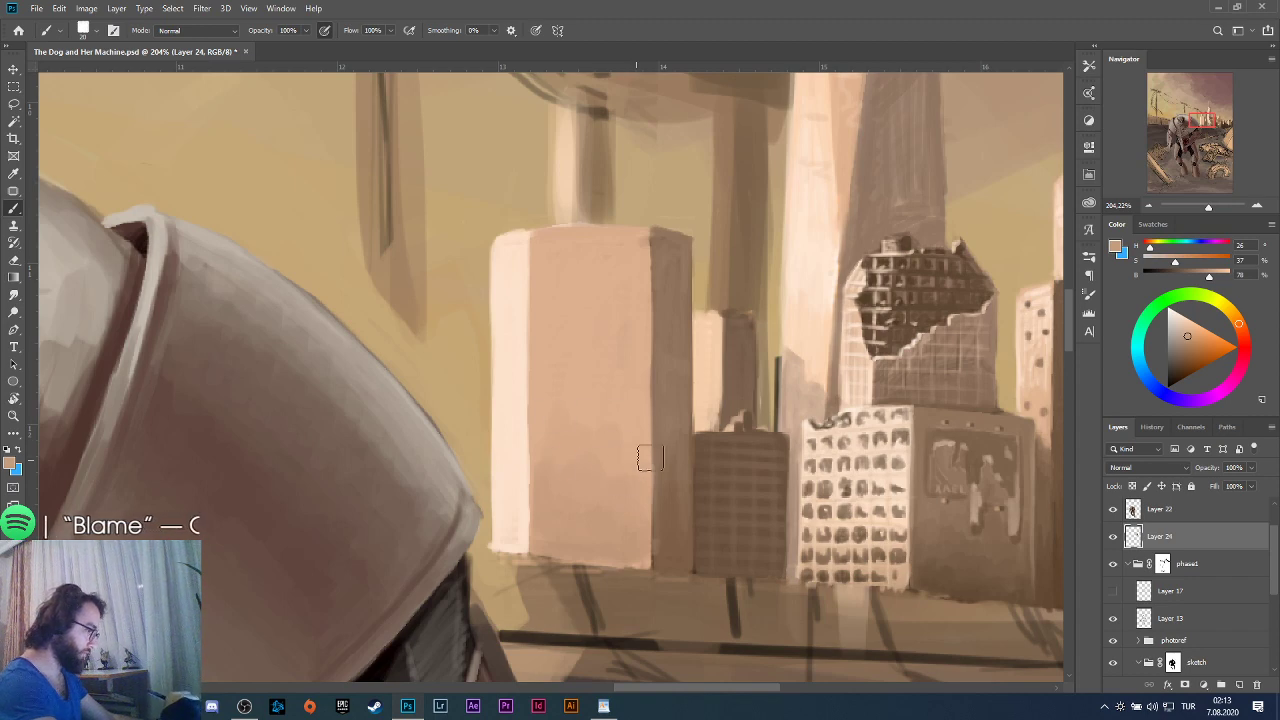
drag(650, 458, 545, 405)
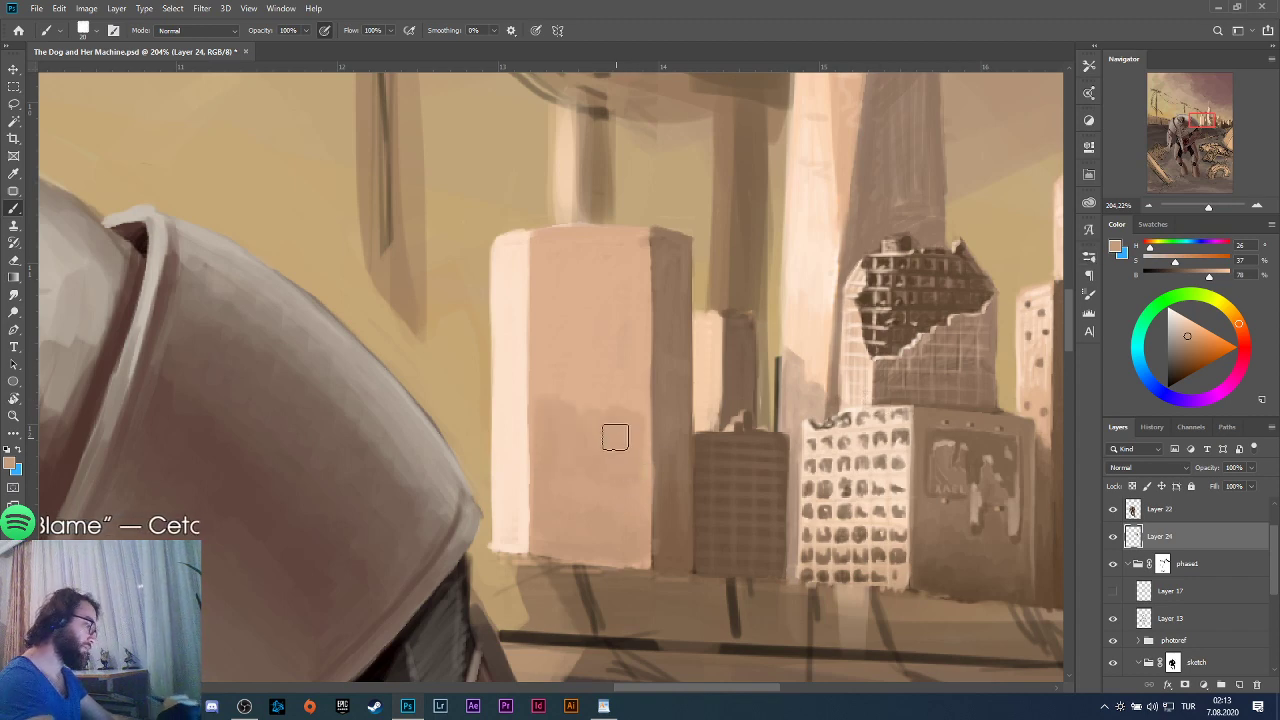
key(ctrl+z)
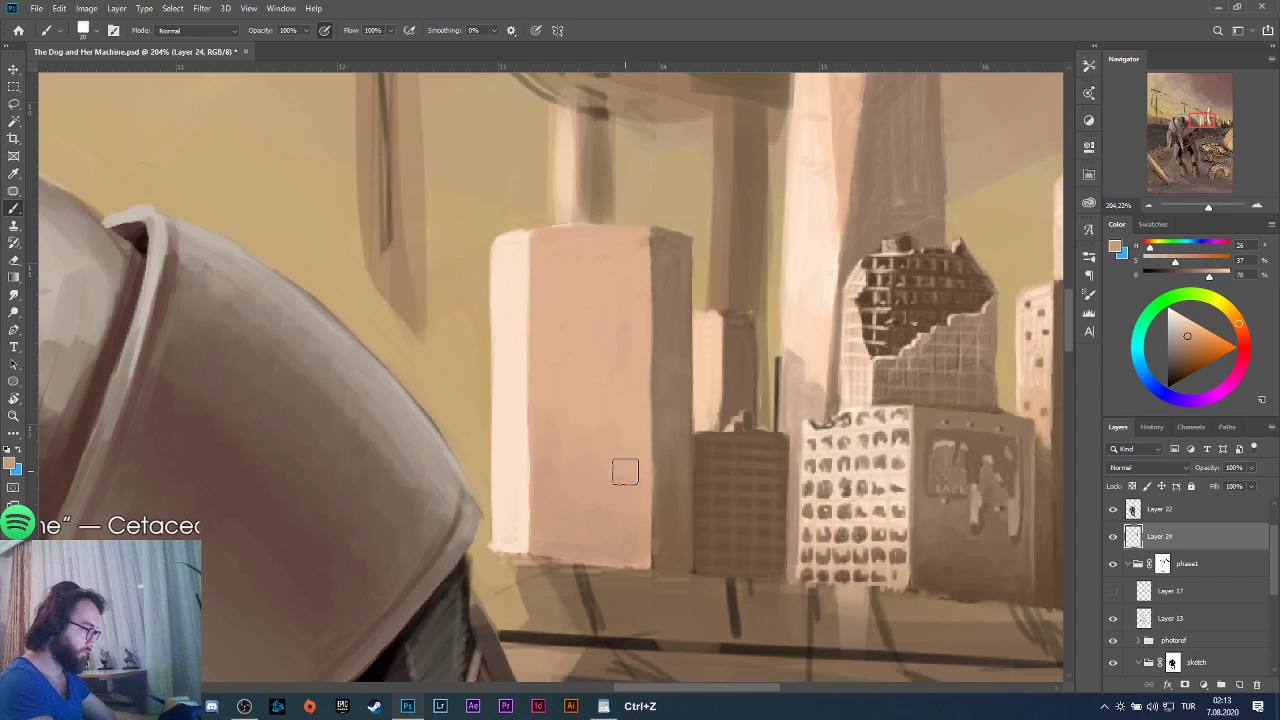
alt+click(581, 461)
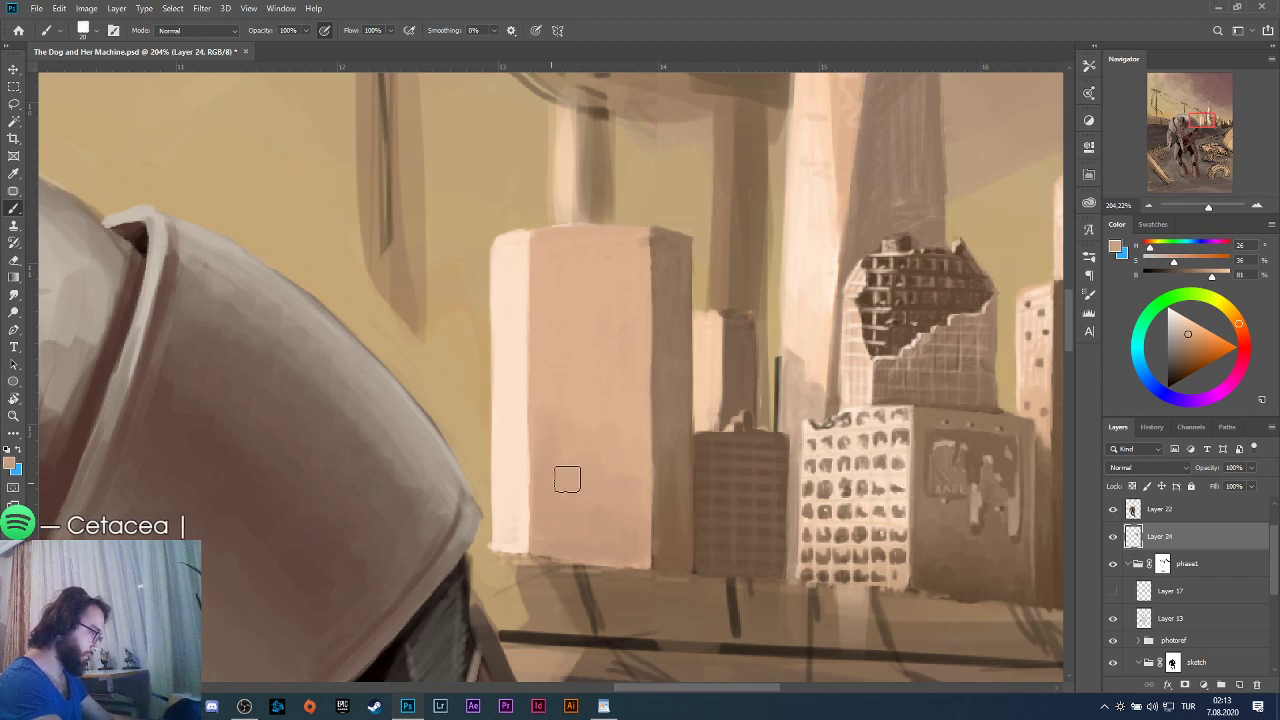
alt+click(605, 514)
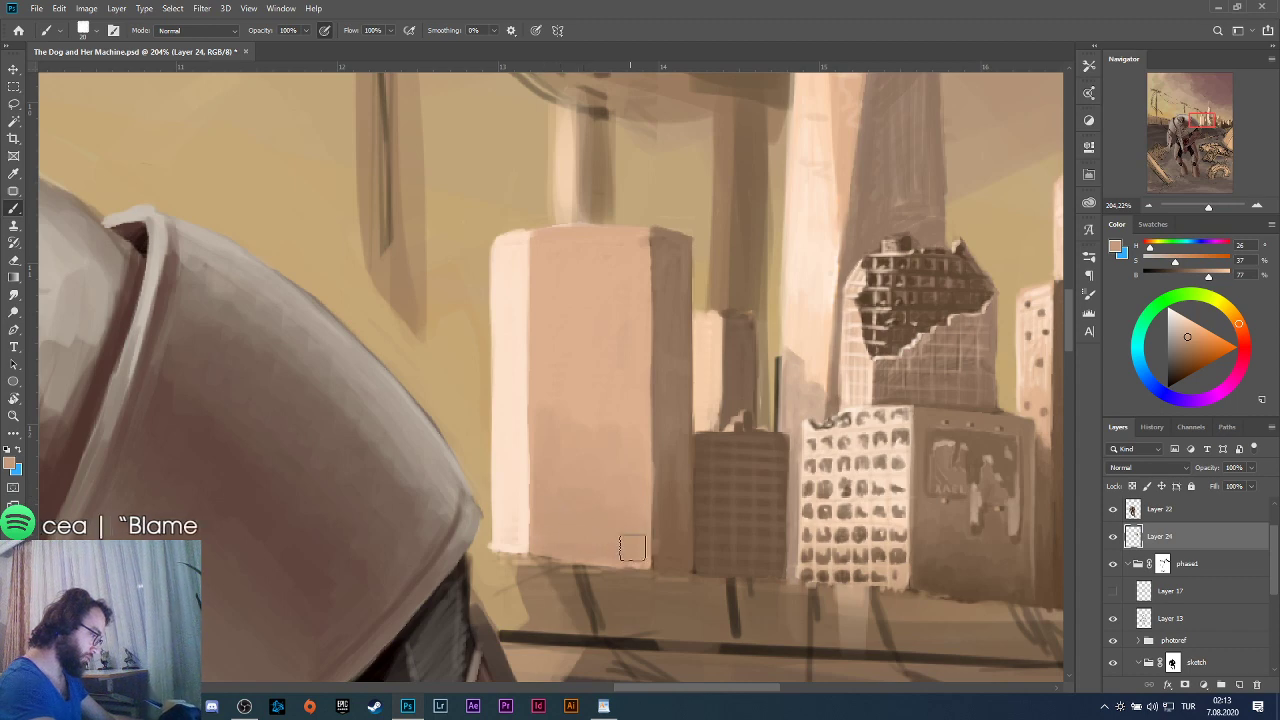
drag(632, 548, 600, 590)
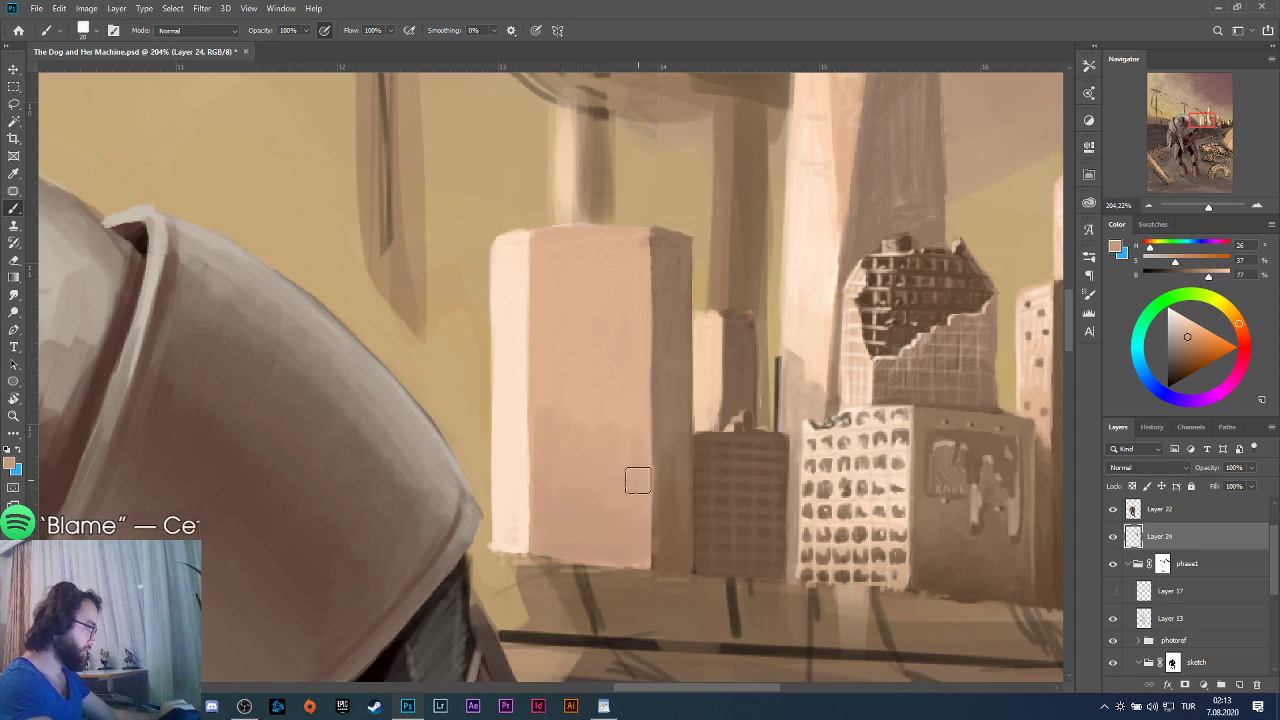
key(alt)
alt+click(641, 446)
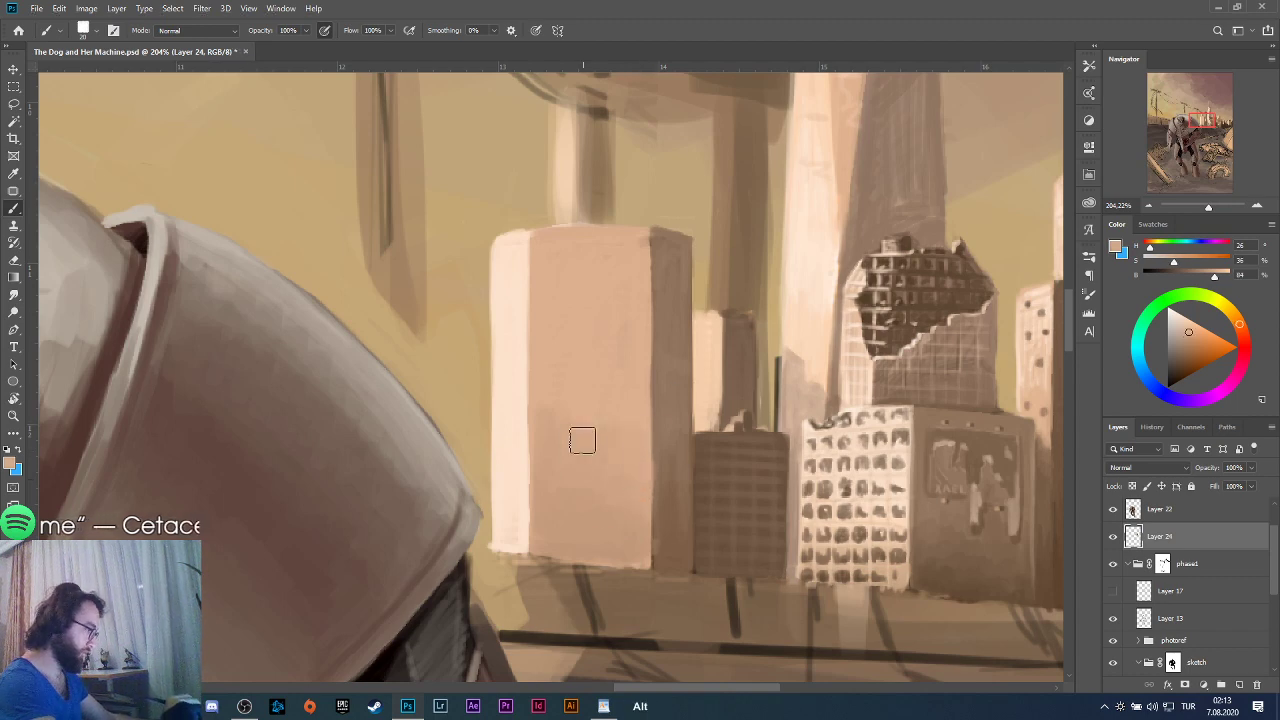
key(alt)
alt+click(554, 284)
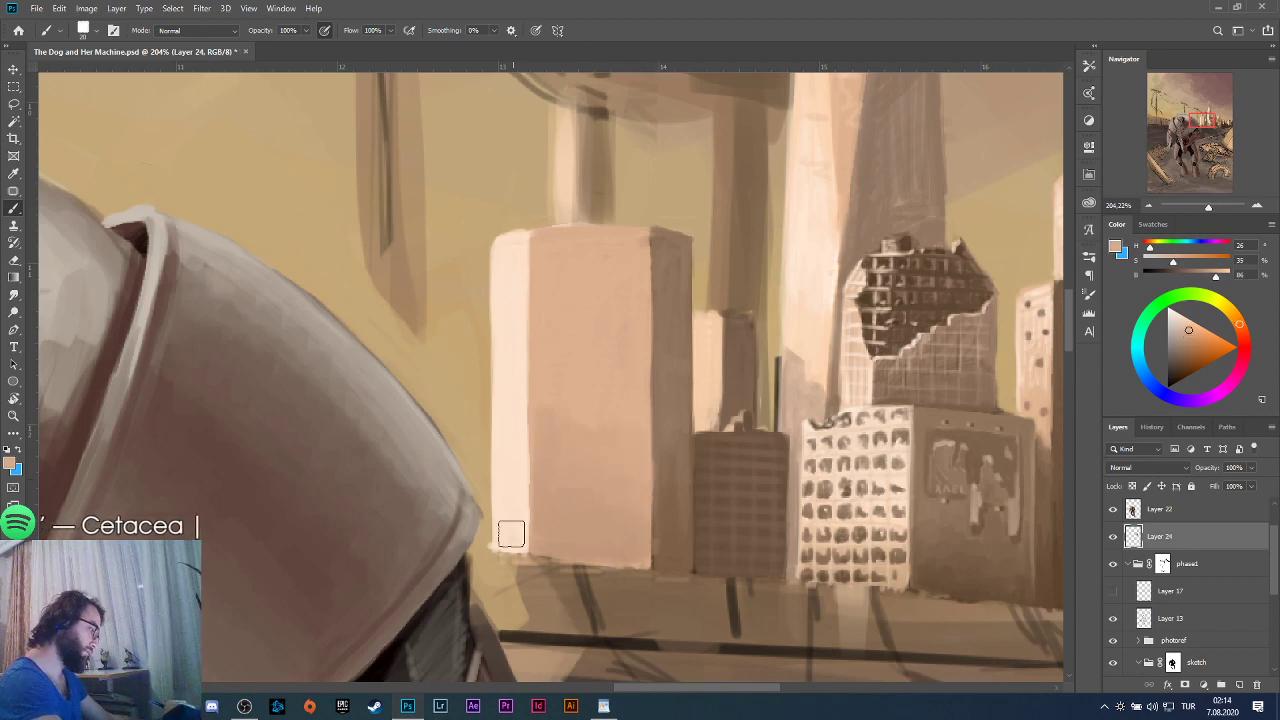
Shade the lower part of the tower's sunlit side with sampled peach and cream, locking Layer 24's transparent pixels.
mouse_move(509, 531)
mouse_down()
mouse_move(506, 483)
mouse_move(508, 530)
mouse_up()
alt+click(517, 503)
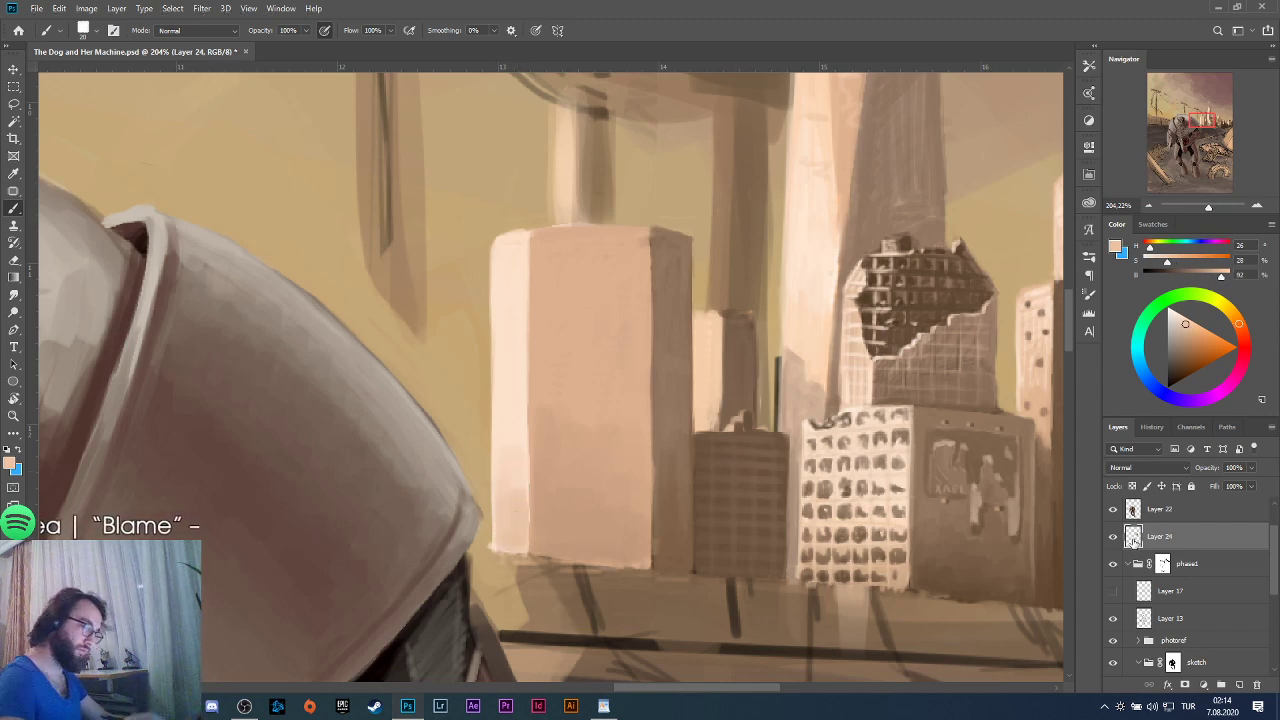
click(1132, 486)
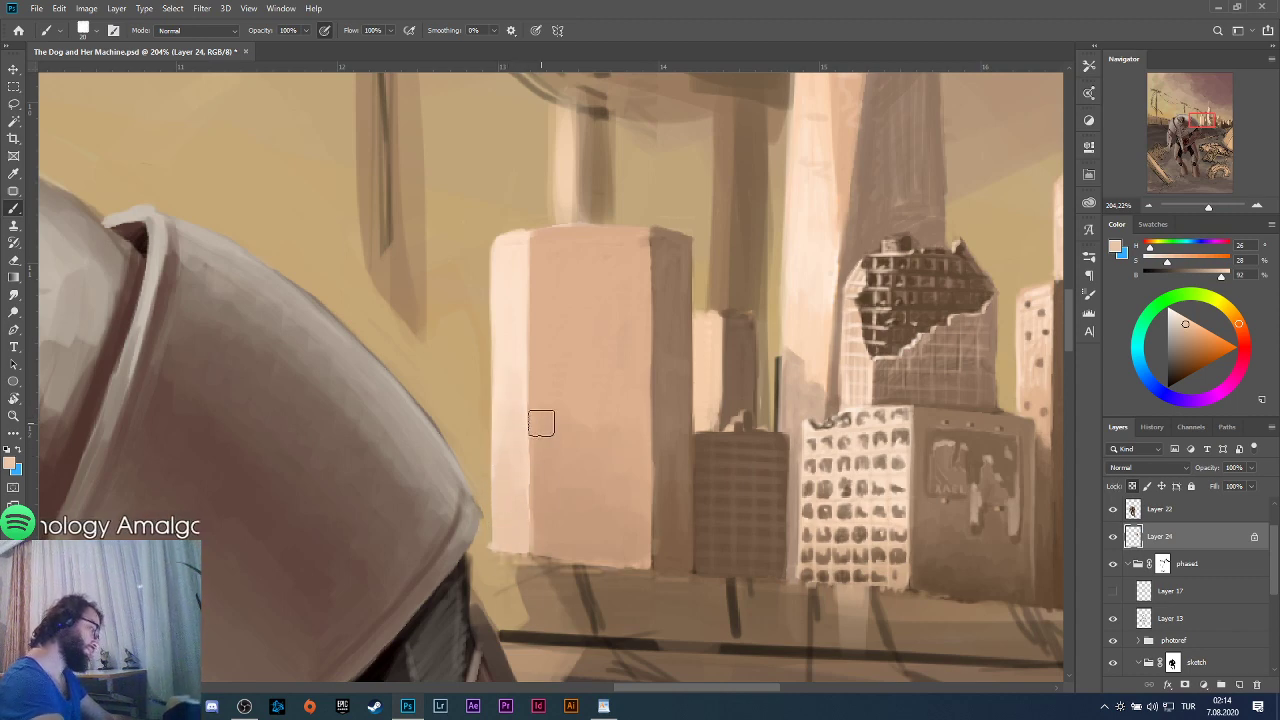
key(alt)
alt+click(507, 410)
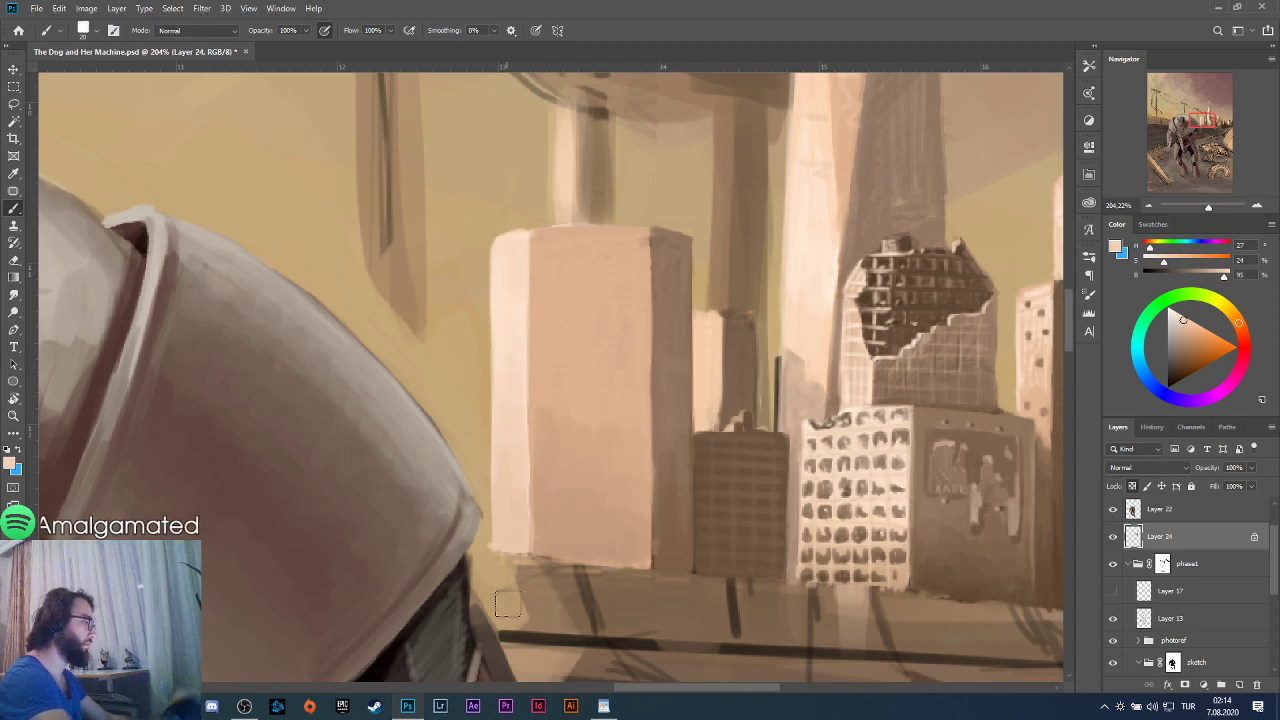
alt+click(546, 284)
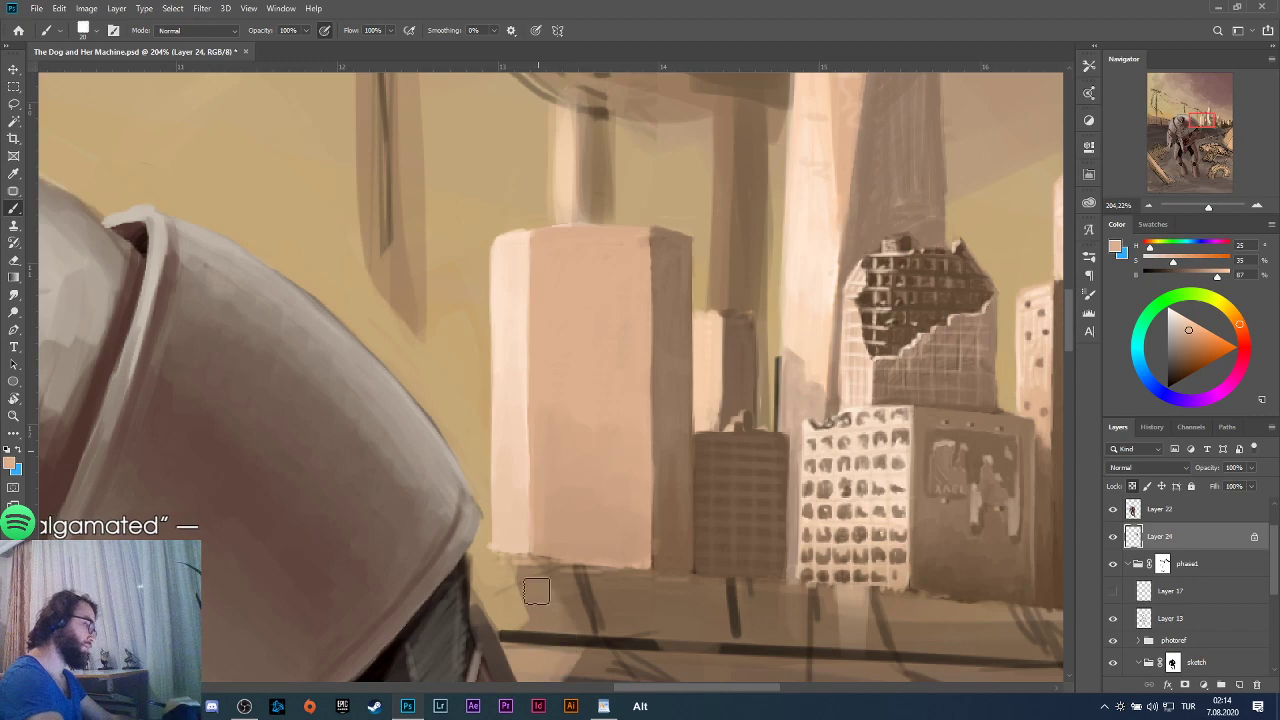
Unlock the transparent pixels of Layer 24 and return to a close view of the skyline.
scroll(562, 543, down, 10)
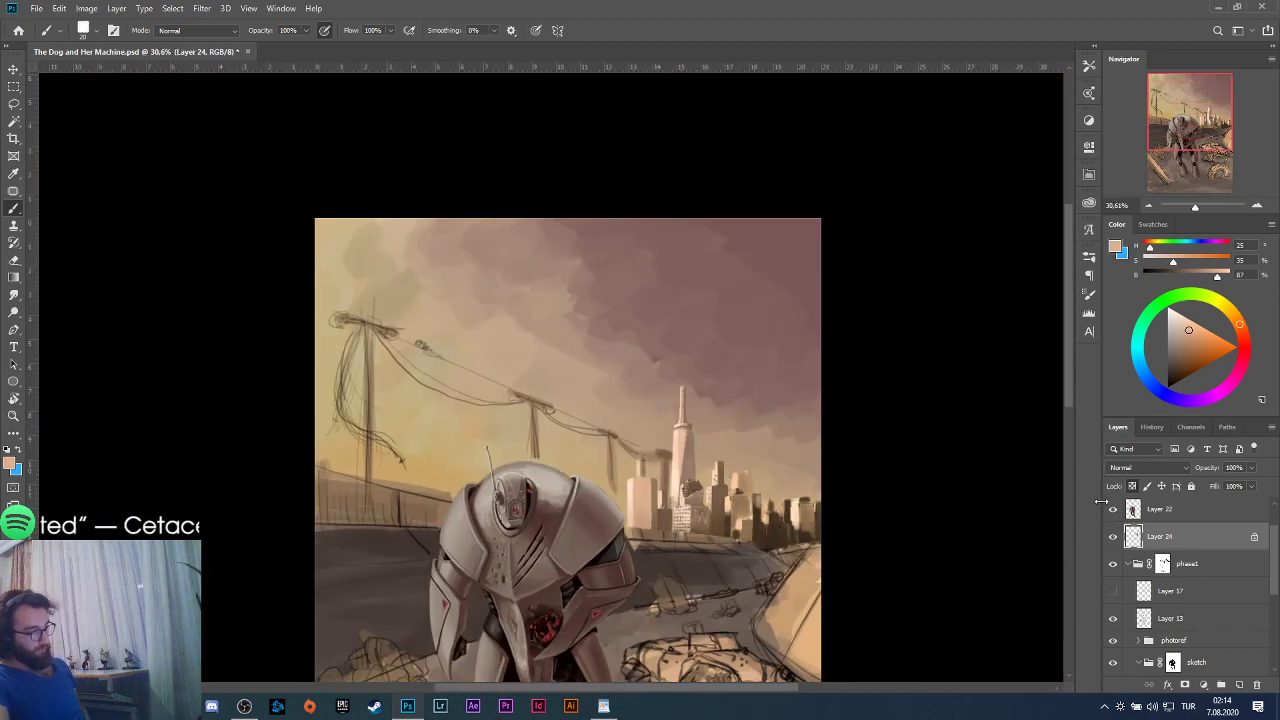
click(1132, 486)
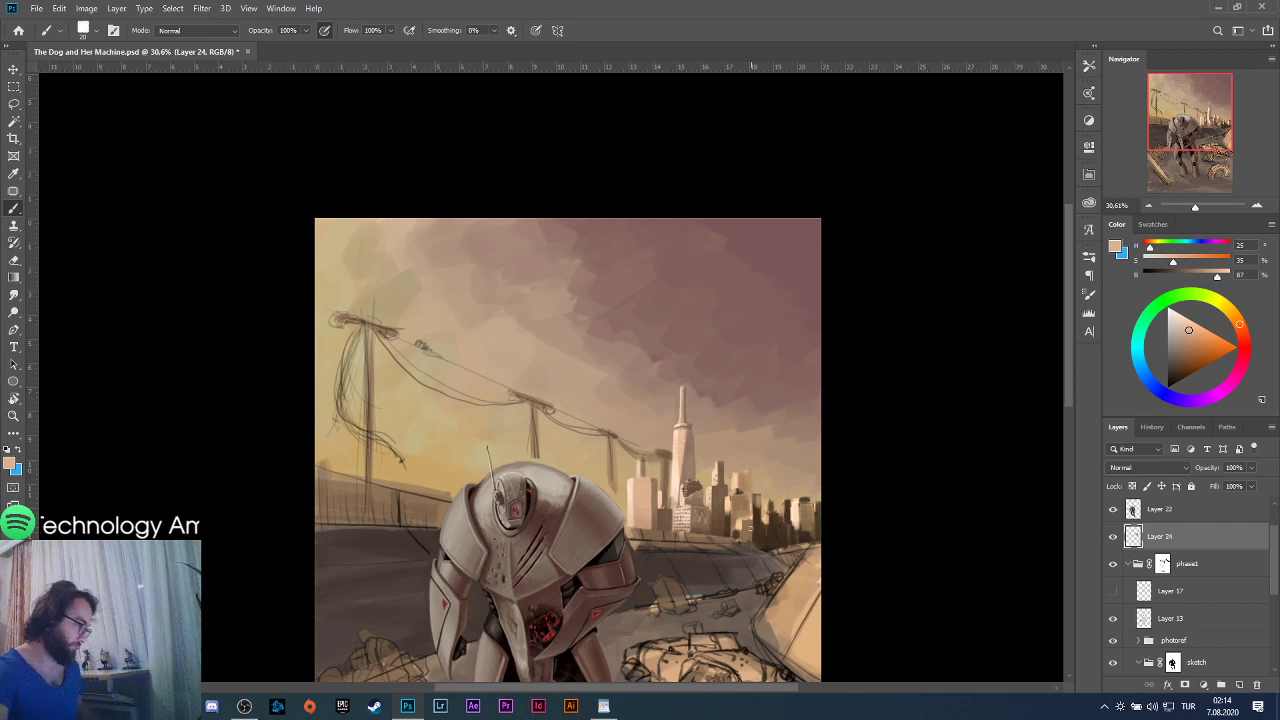
scroll(678, 509, up, 6)
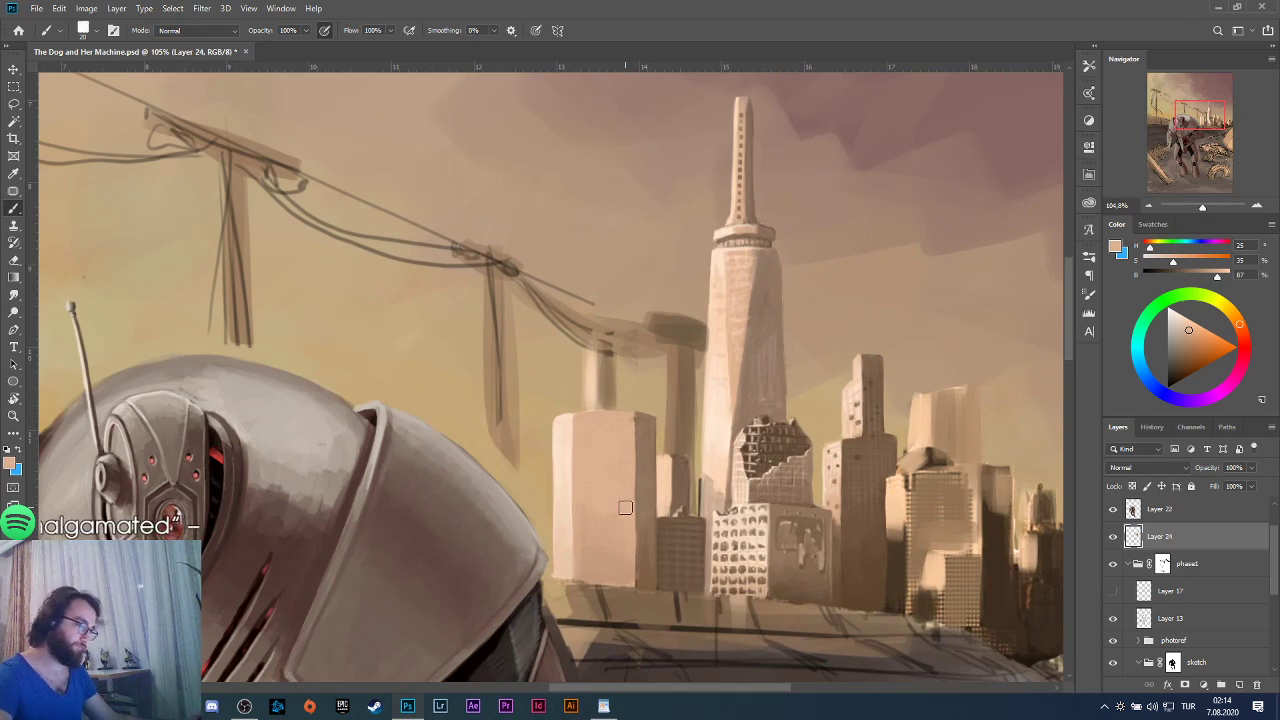
Examine the whole painting at a reduced size, mirrored horizontally and restored, to judge the pale tower within the composition.
alt+click(564, 455)
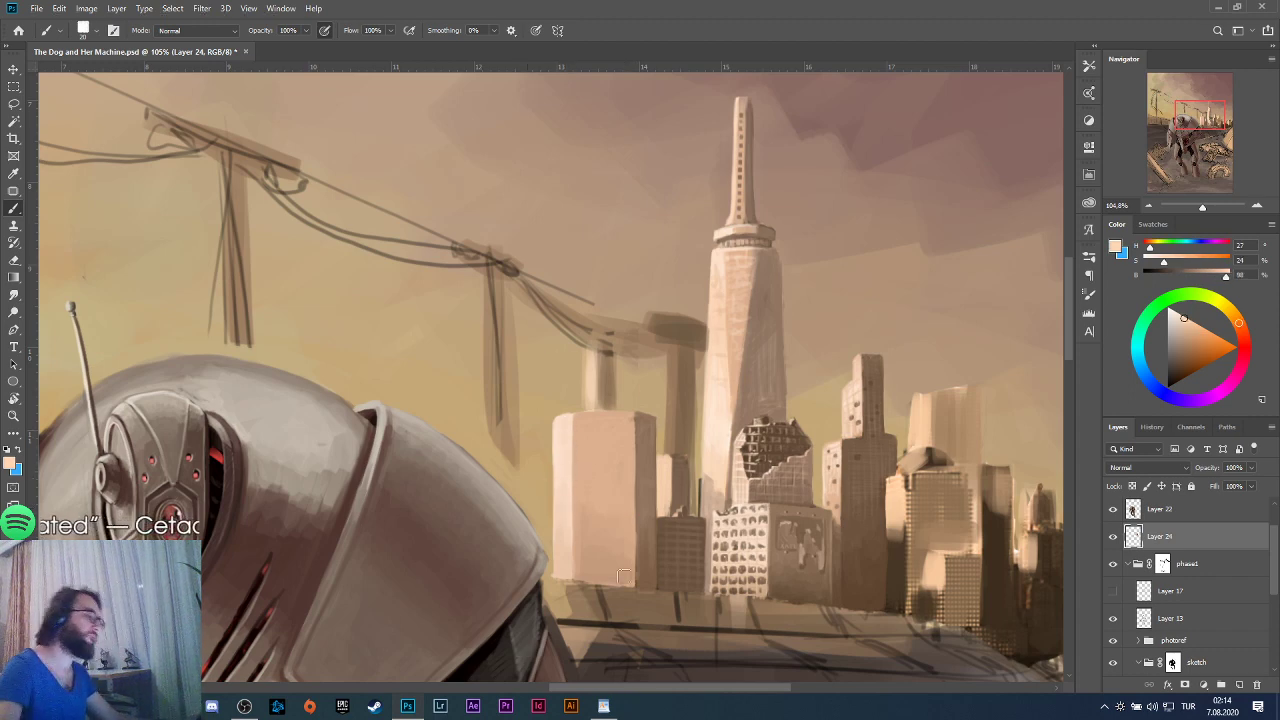
alt+scroll(655, 533, down, 5)
alt+scroll(655, 533, down, 2)
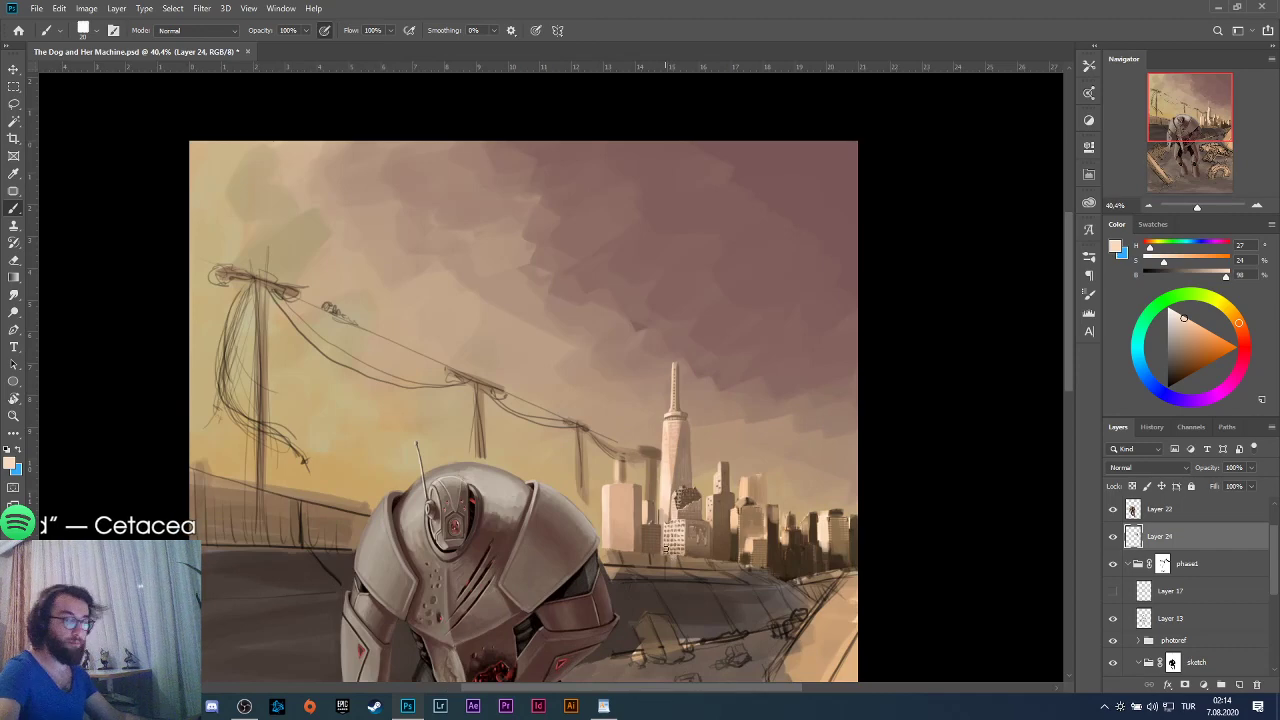
key(h)
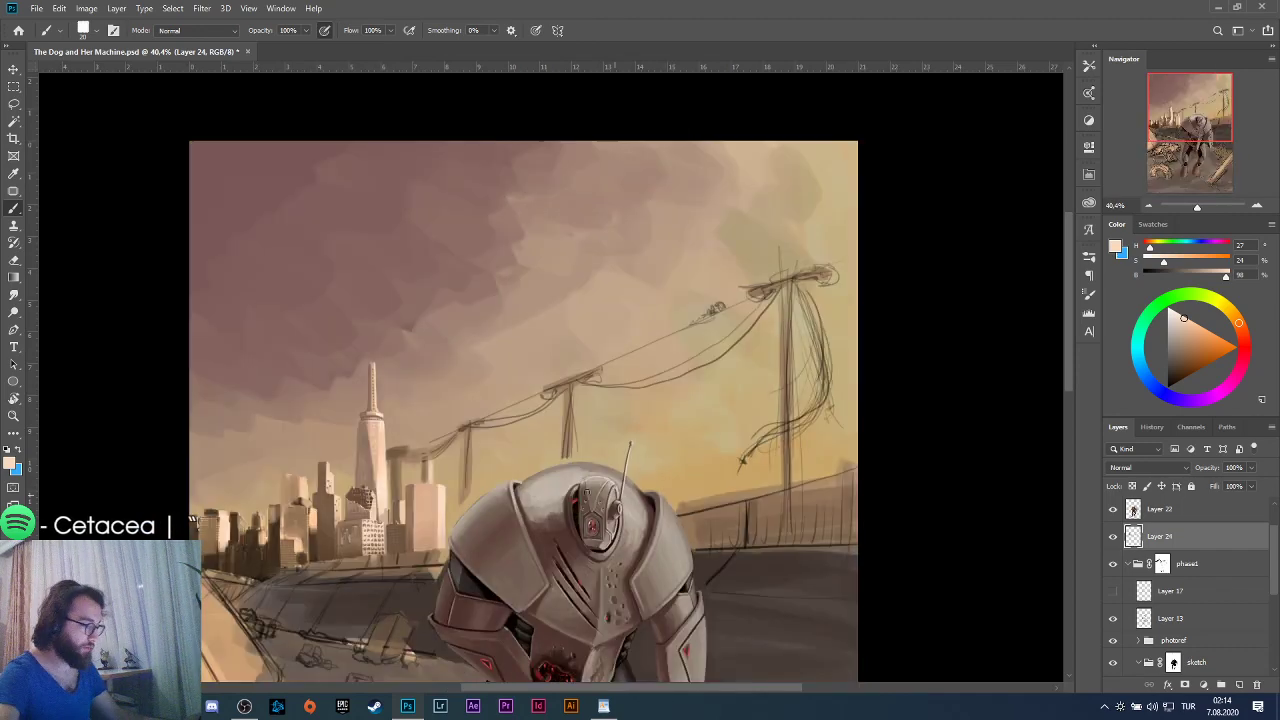
alt+scroll(450, 518, down, 2)
scroll(450, 518, down, 1)
alt+scroll(450, 518, up, 2)
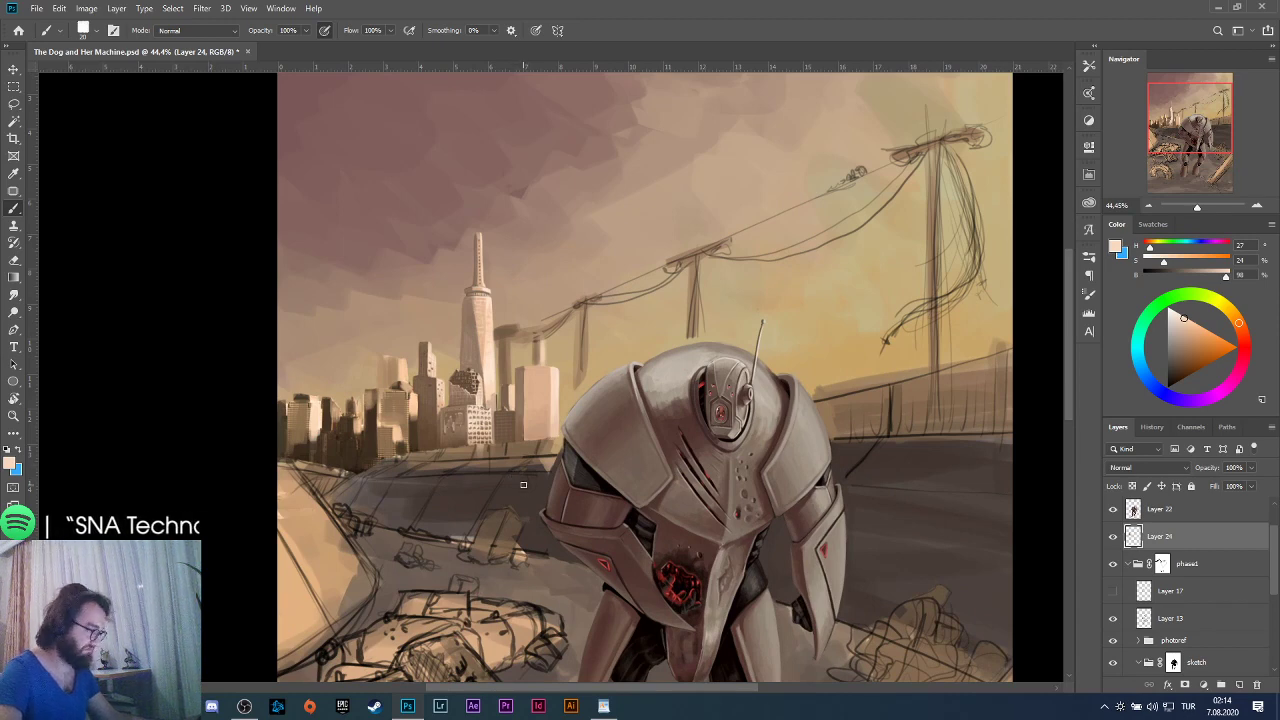
alt+scroll(581, 466, down, 2)
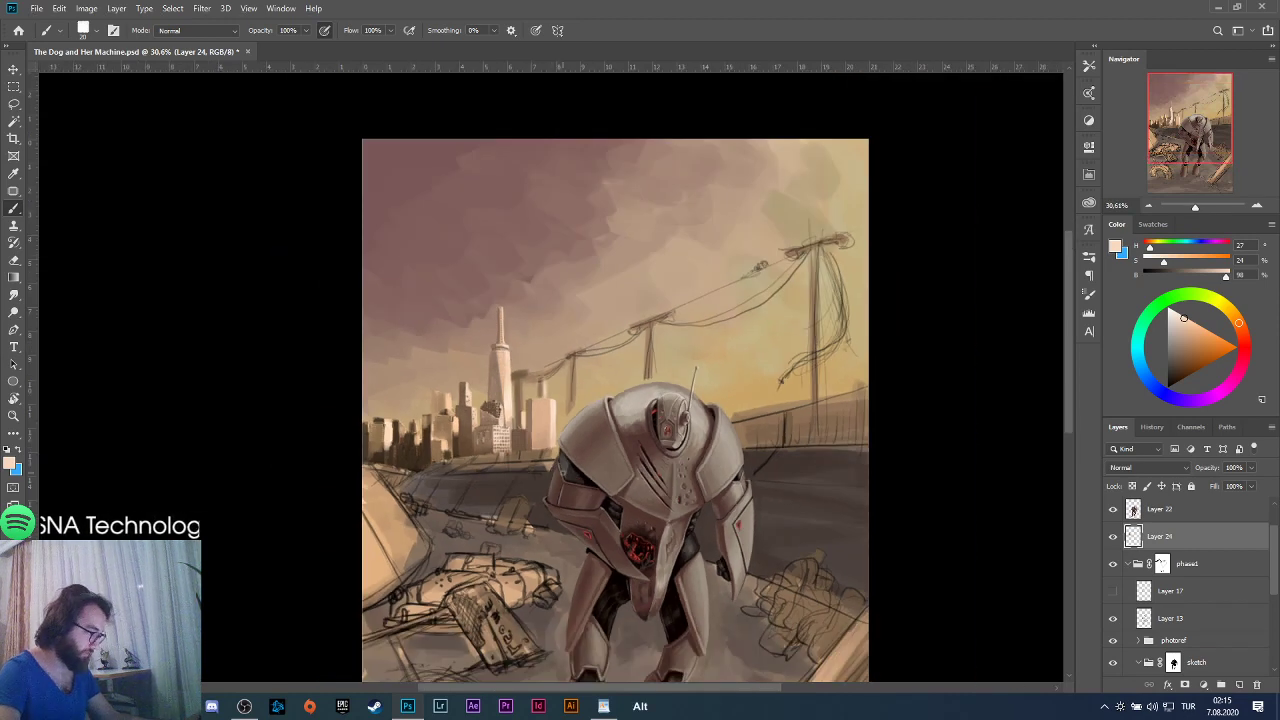
scroll(595, 457, down, 1)
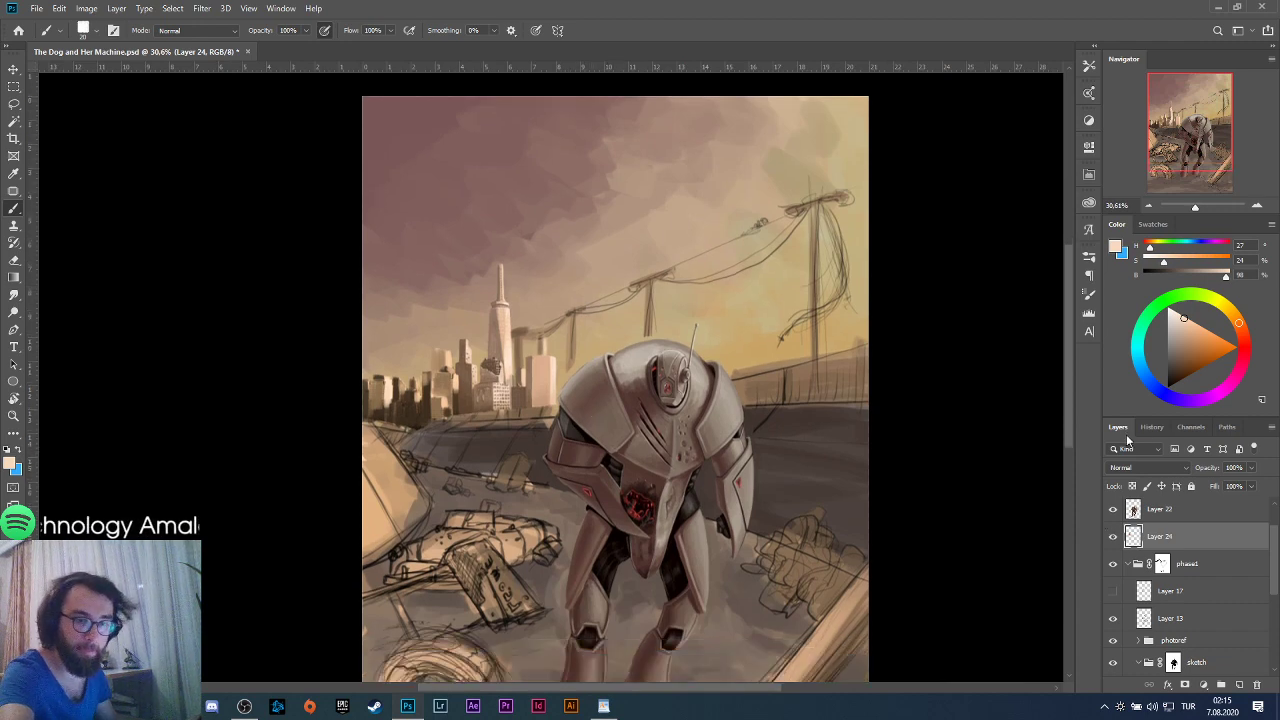
key(h)
key(alt)
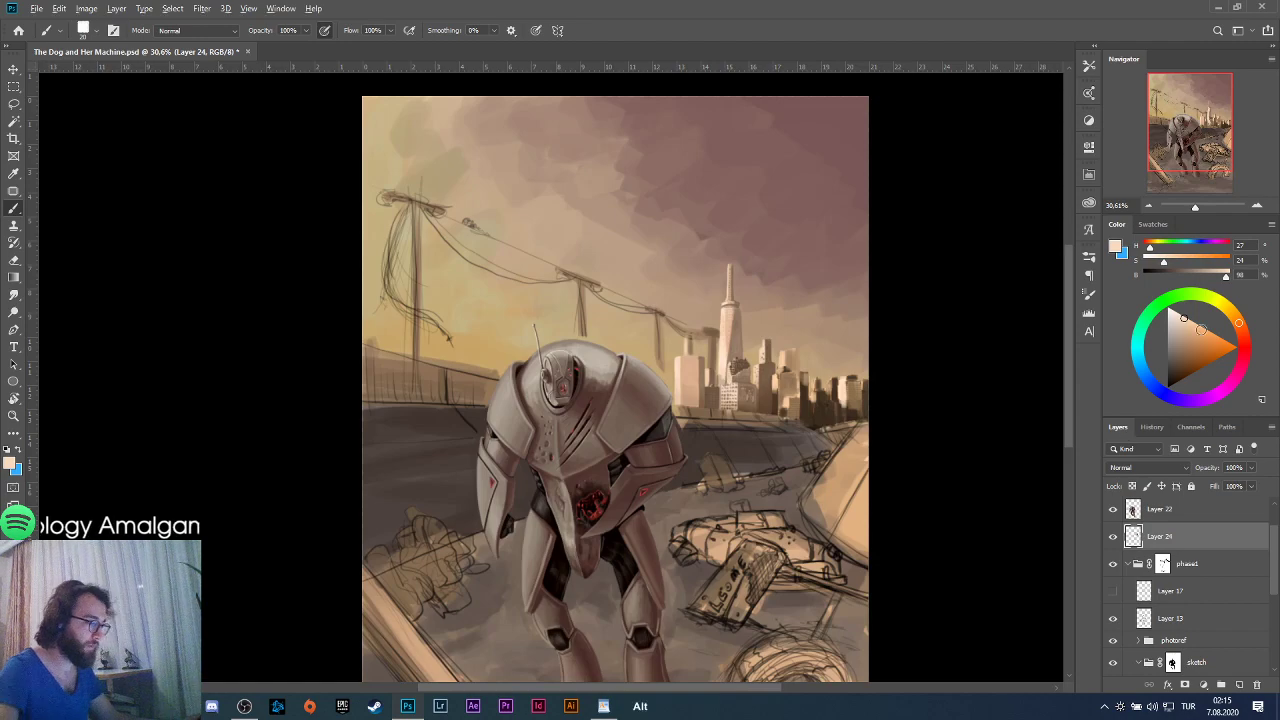
Set the MB Square brush to 3 px, sample the front face's peach and tilt the canvas counterclockwise for painting the tower's sunlit side.
alt+scroll(706, 411, up, 8)
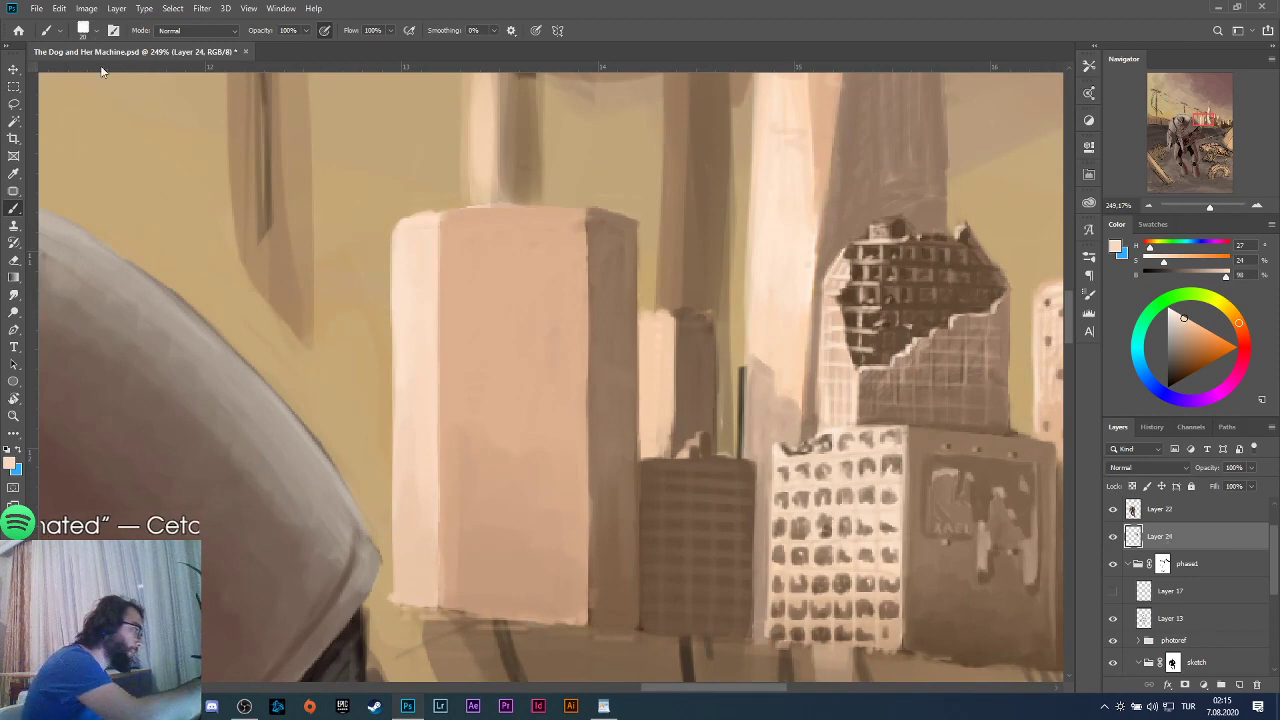
click(97, 30)
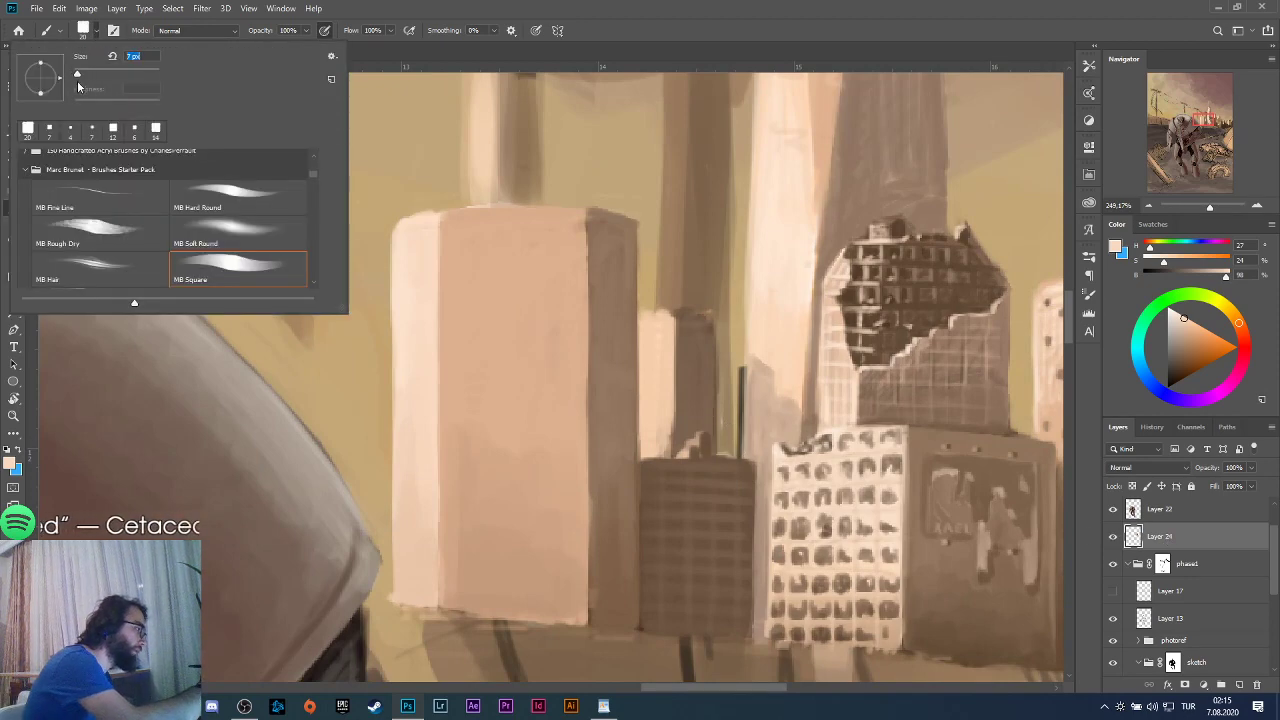
drag(77, 80, 74, 80)
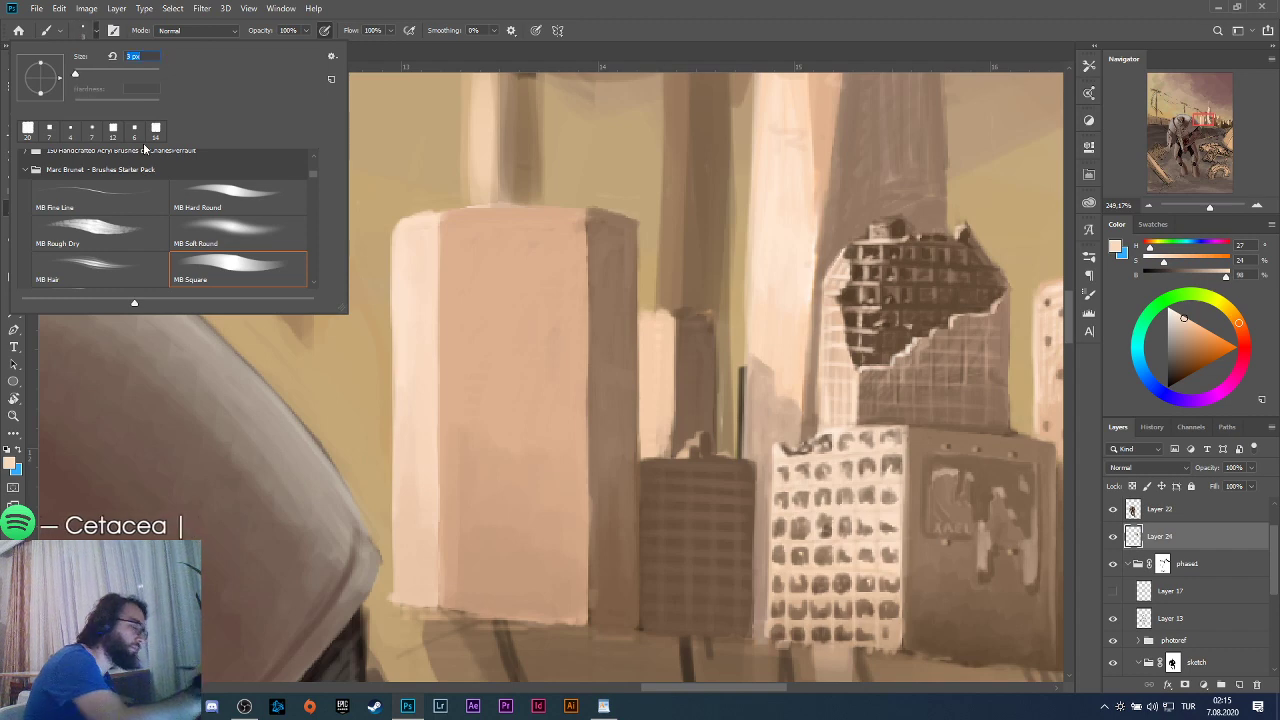
key(Return)
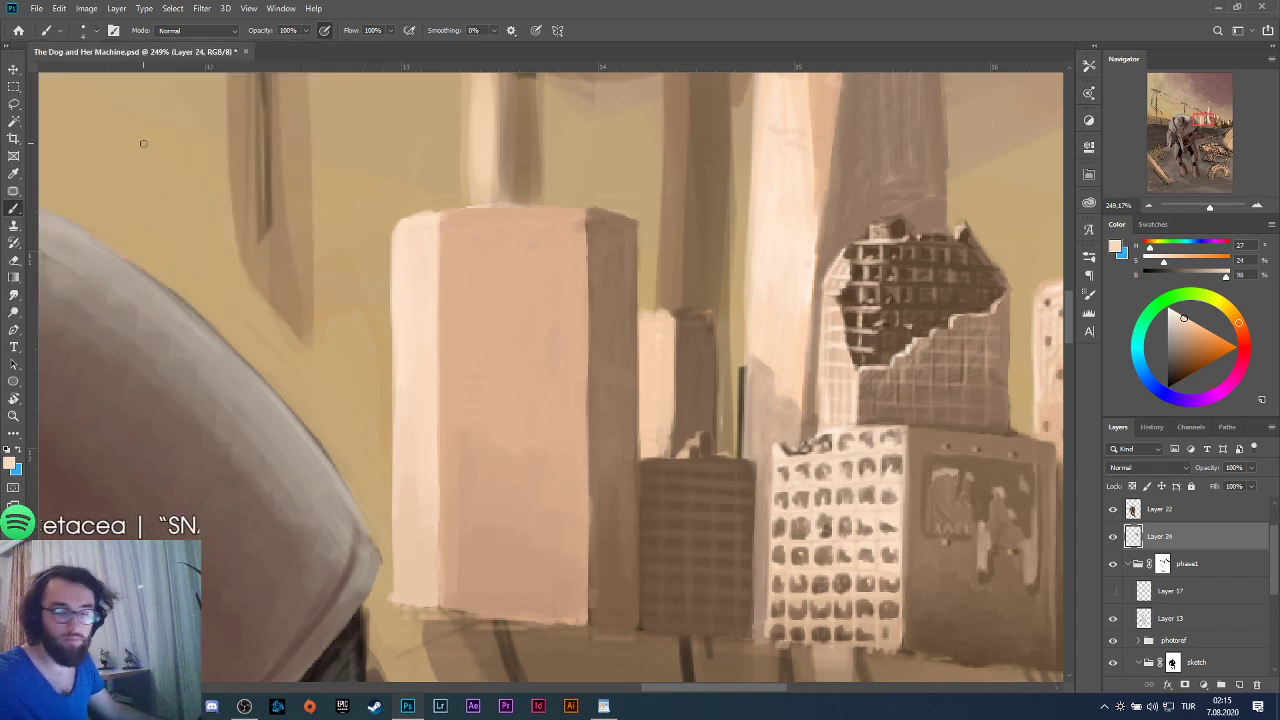
alt+click(600, 373)
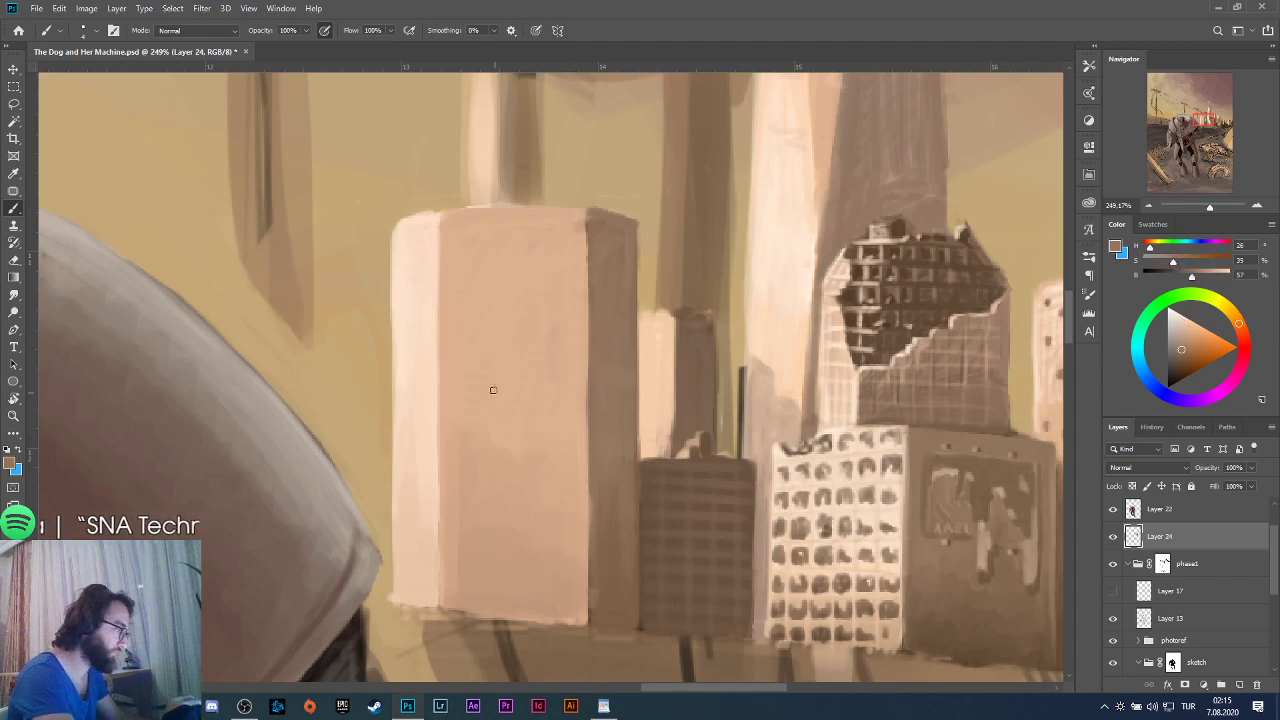
alt+click(440, 230)
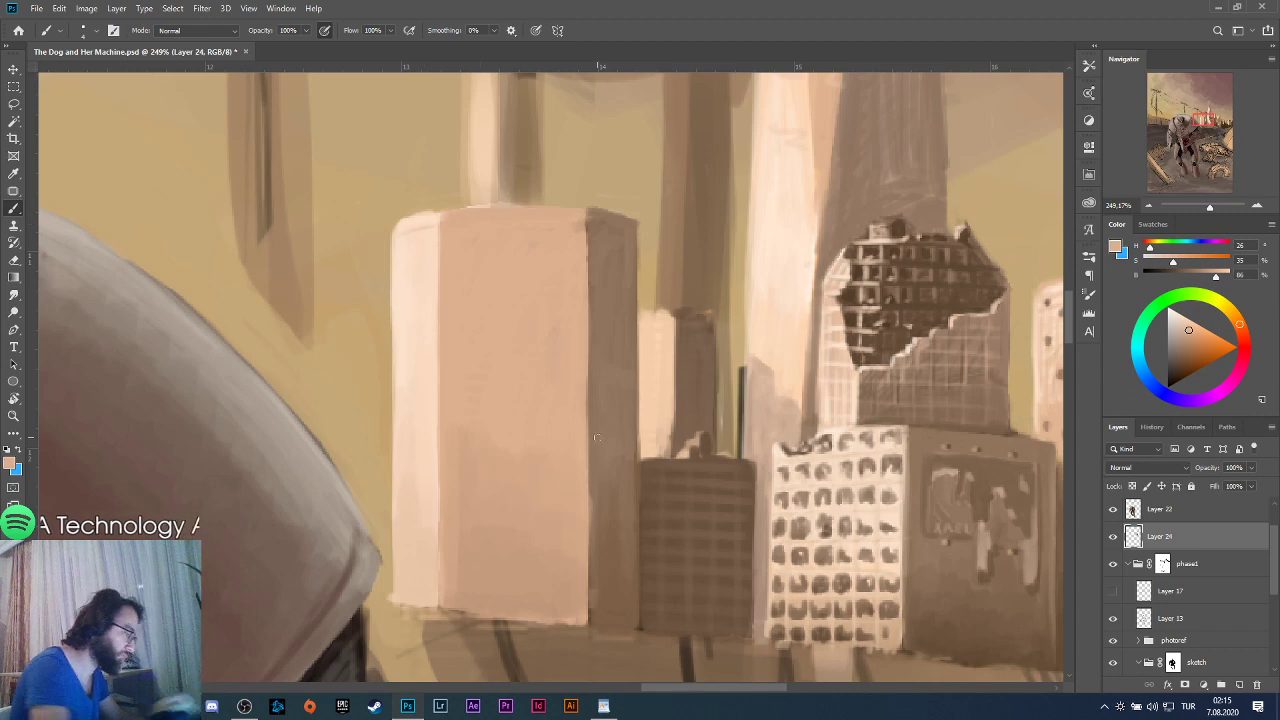
key(r)
drag(580, 451, 648, 430)
key(b)
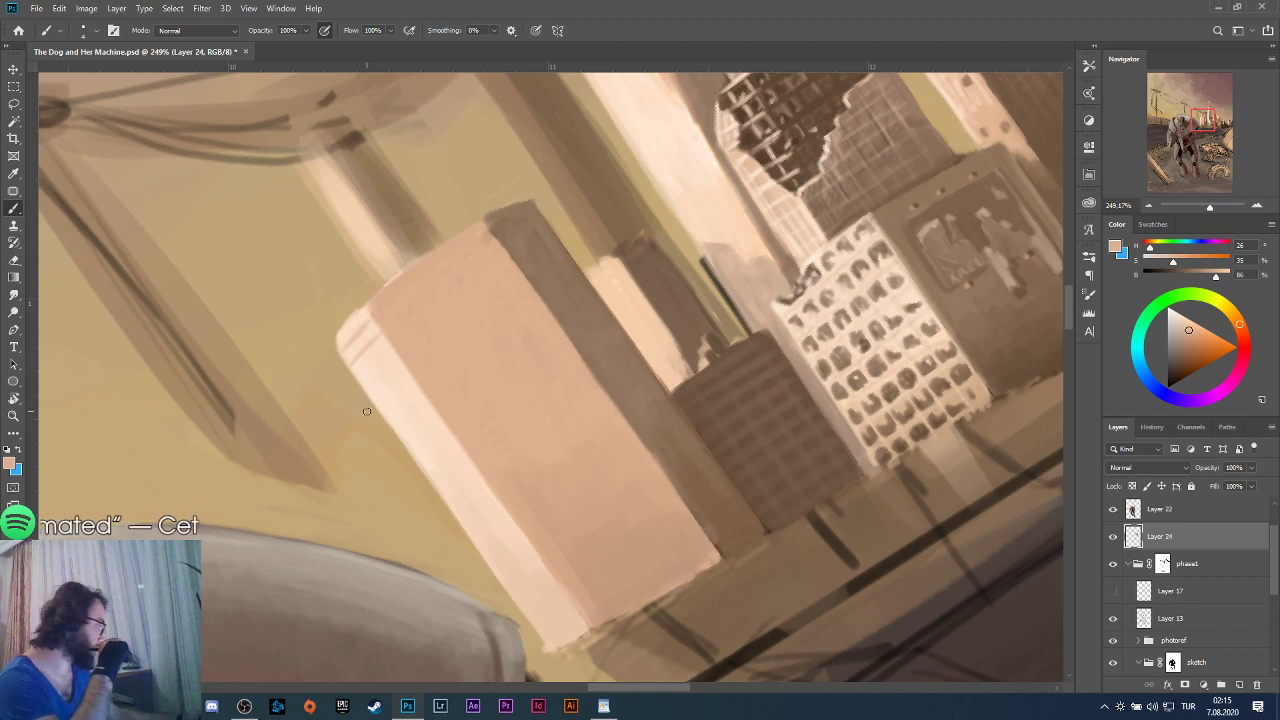
Try to paint peach window bands across the upper end of the tower's sunlit side, and undo the strokes.
key(ctrl+z)
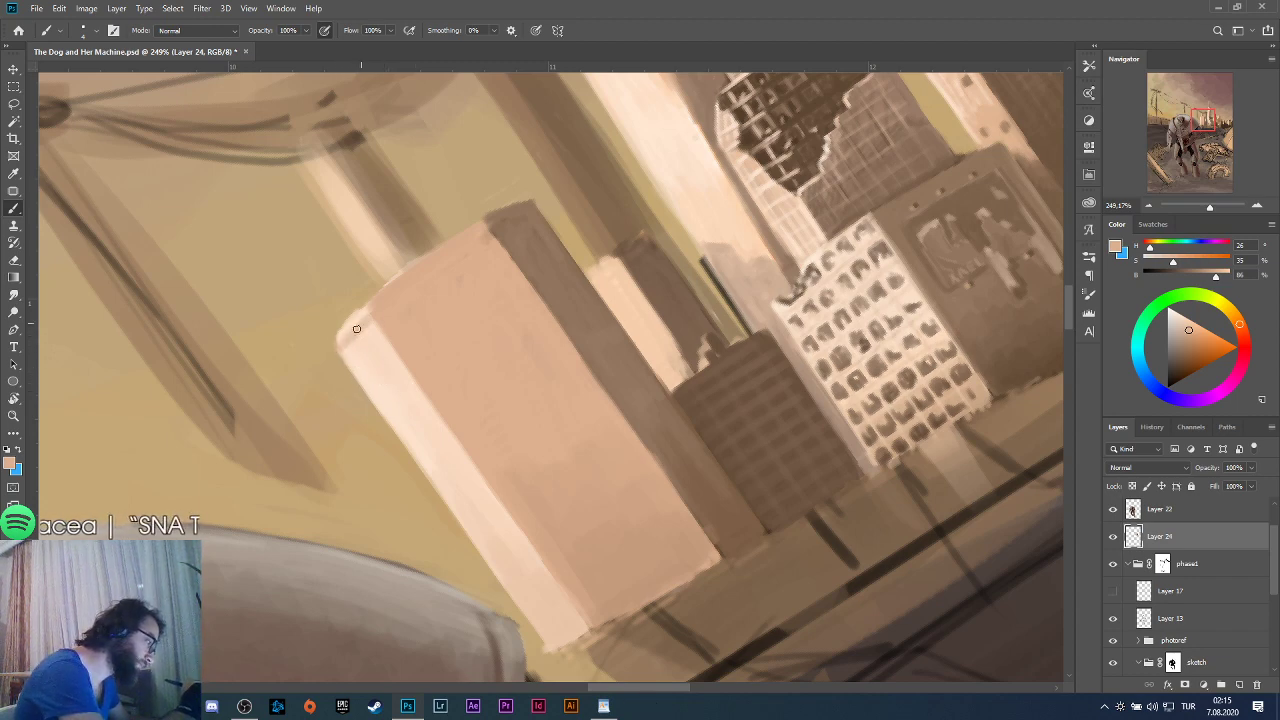
drag(342, 340, 367, 318)
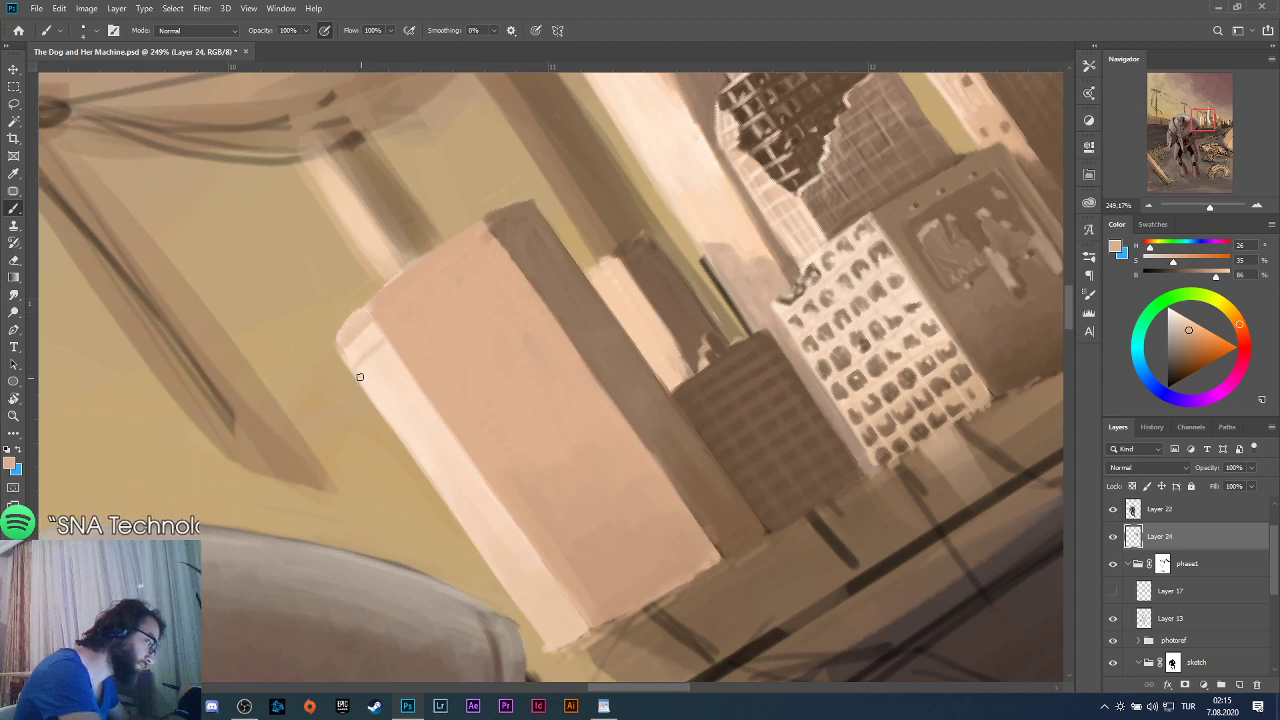
drag(360, 377, 382, 339)
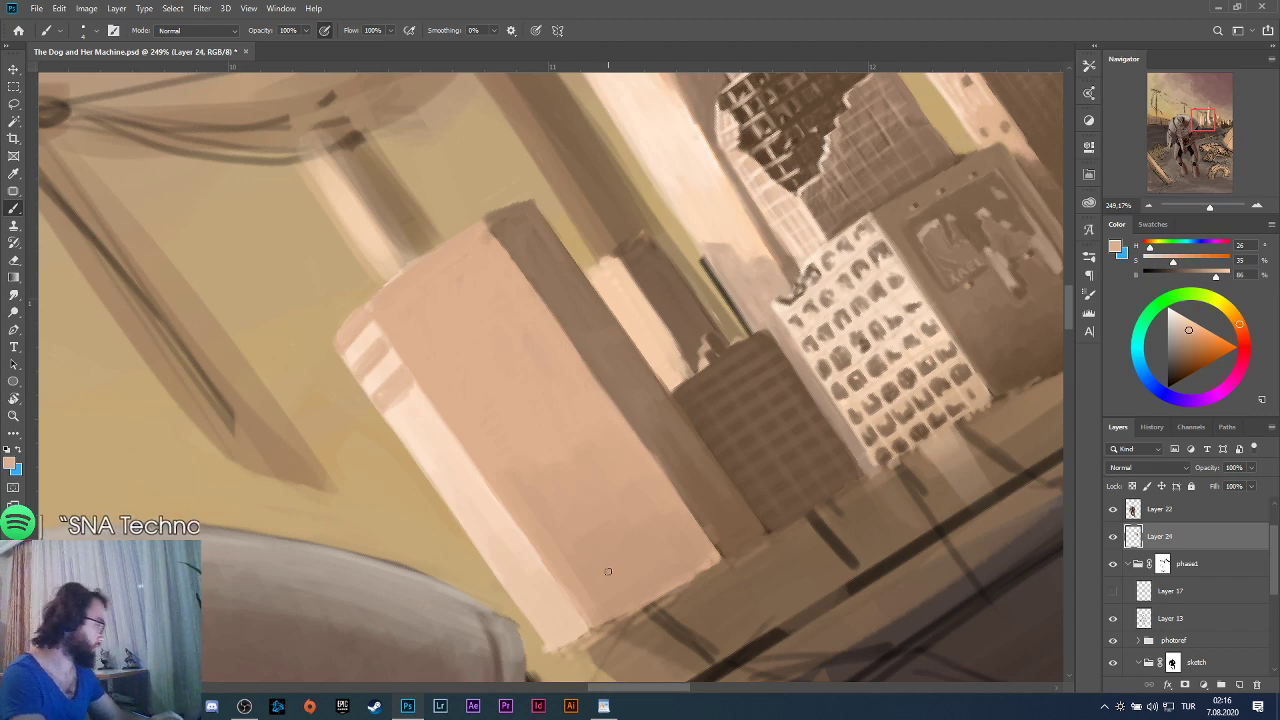
key(ctrl+z)
key(ctrl+z)
key(ctrl+z)
key(ctrl+z)
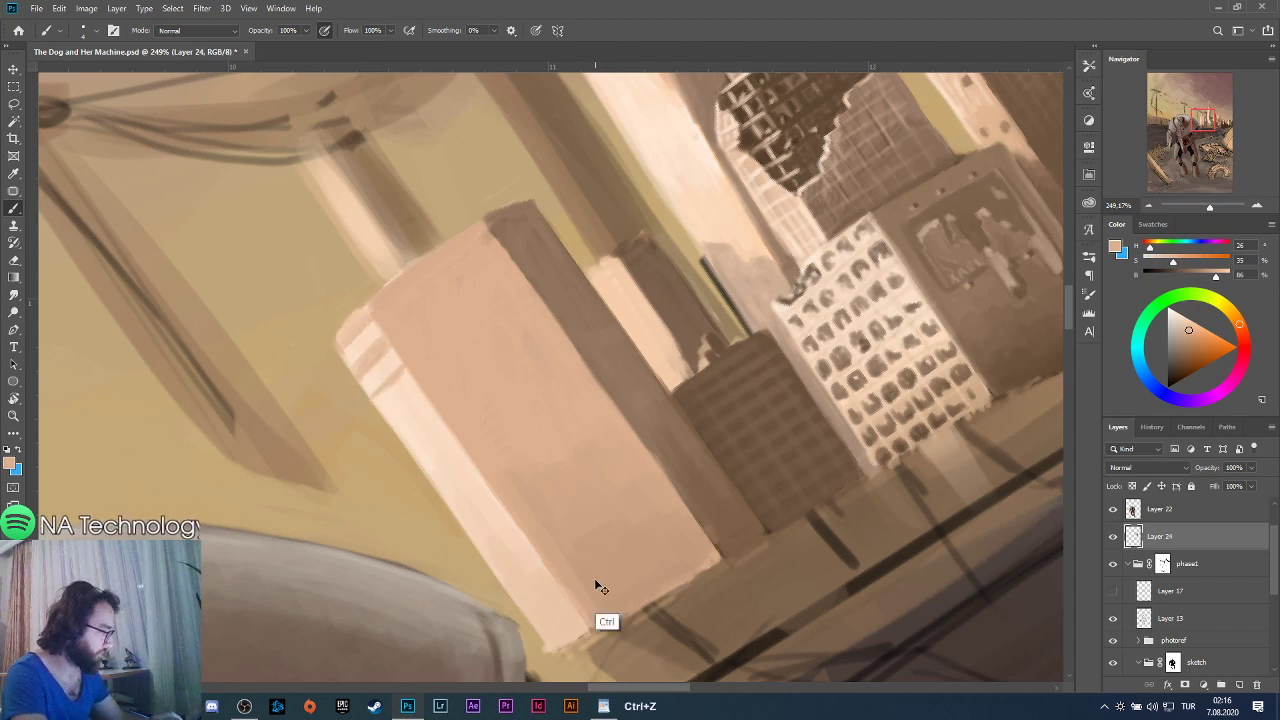
key(ctrl+z)
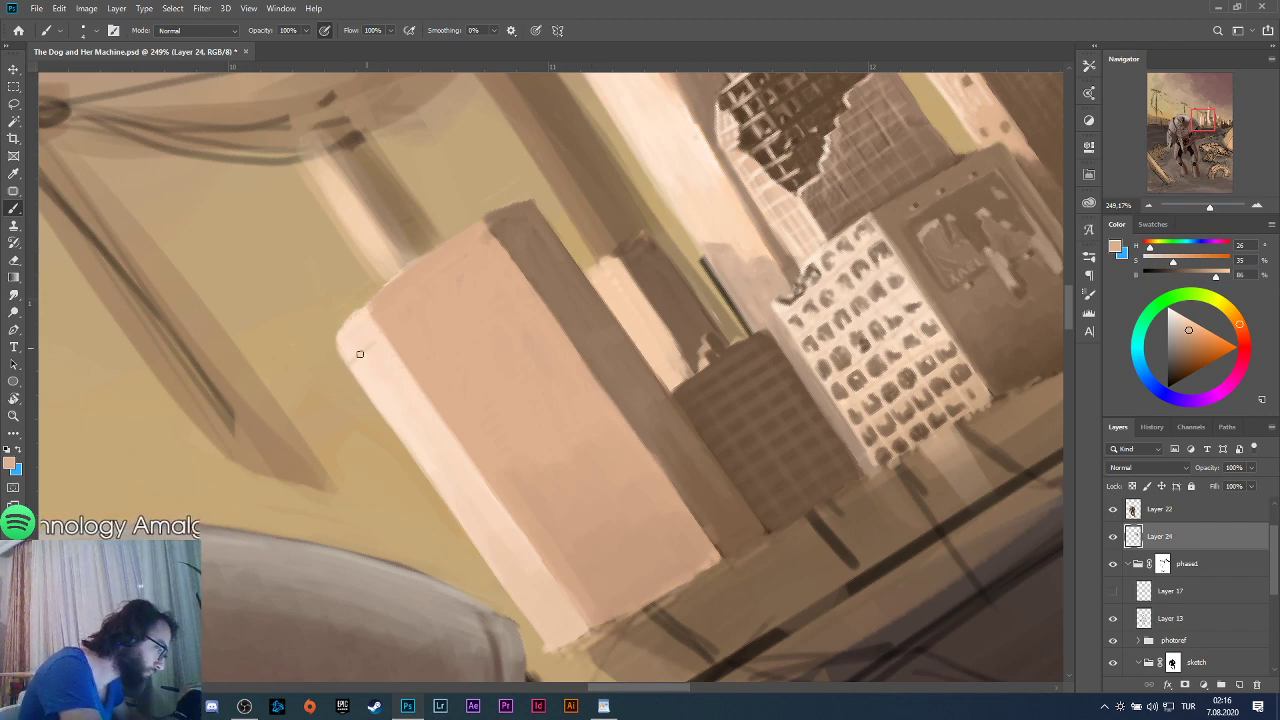
Paint three evenly spaced peach window bands across the upper part of the tower's sunlit side.
drag(383, 339, 353, 367)
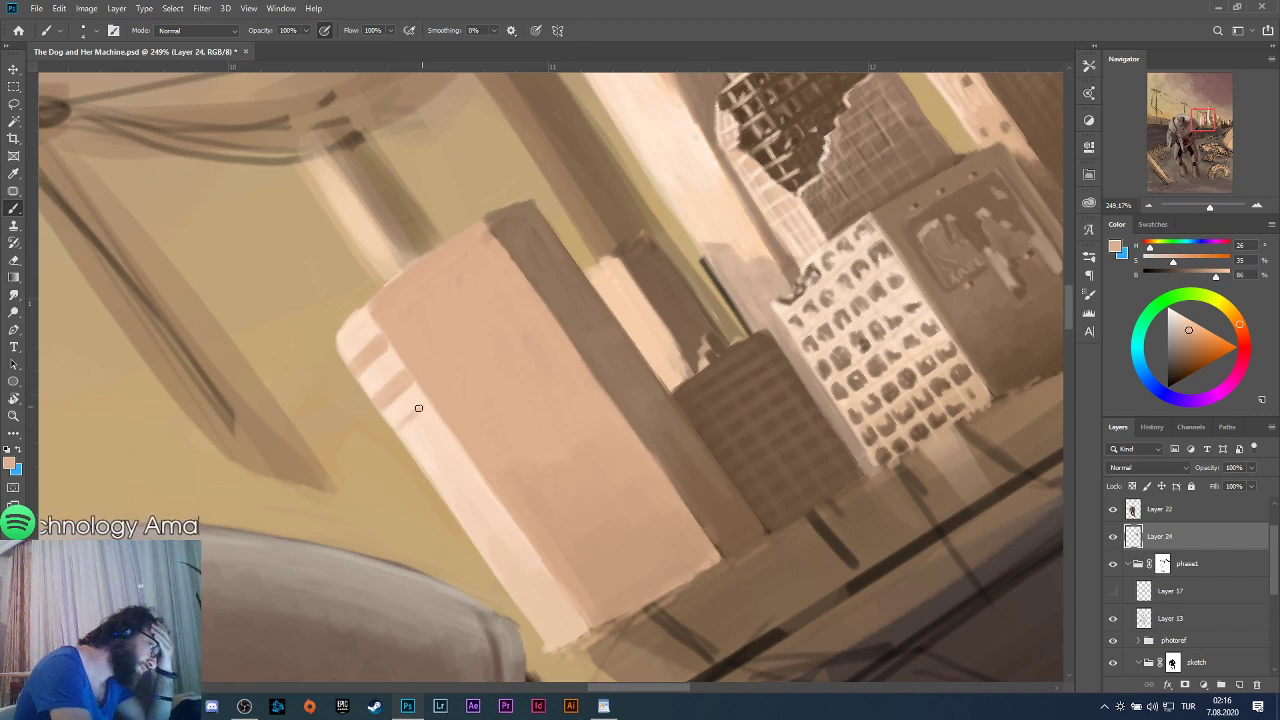
mouse_move(418, 427)
mouse_down()
mouse_move(430, 414)
mouse_move(413, 418)
mouse_up()
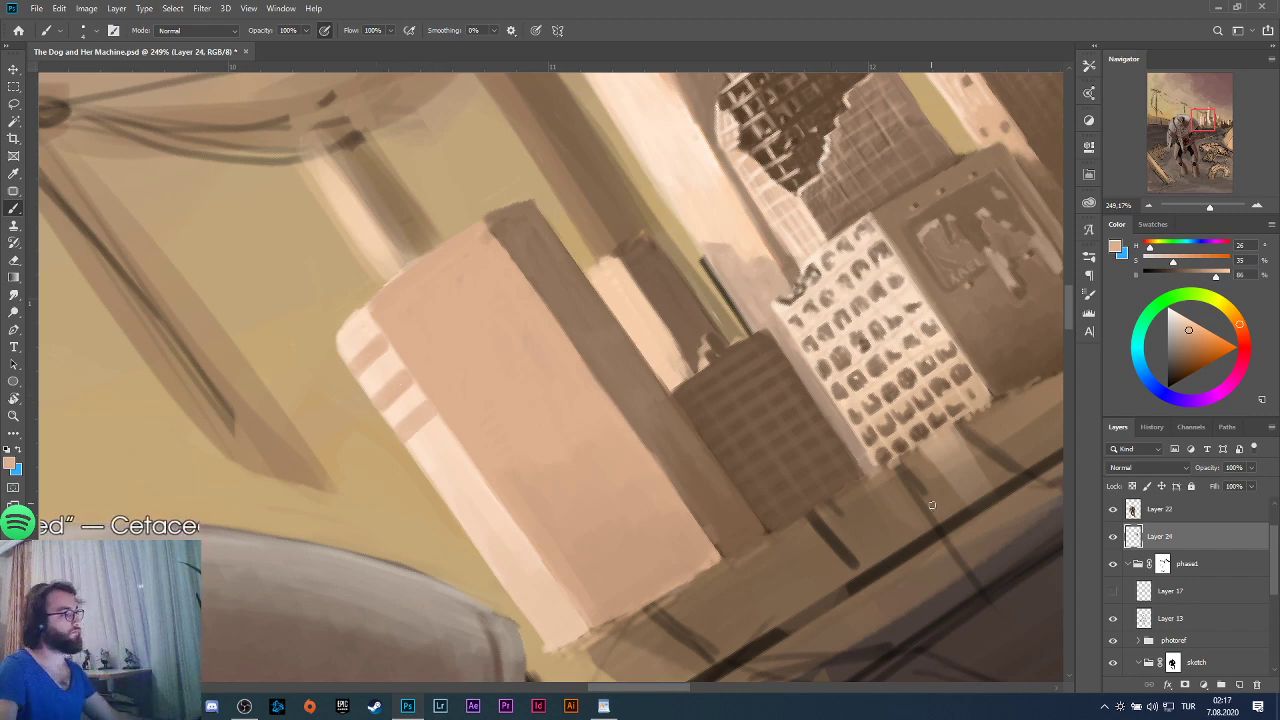
scroll(580, 409, down, 4)
scroll(602, 405, up, 1)
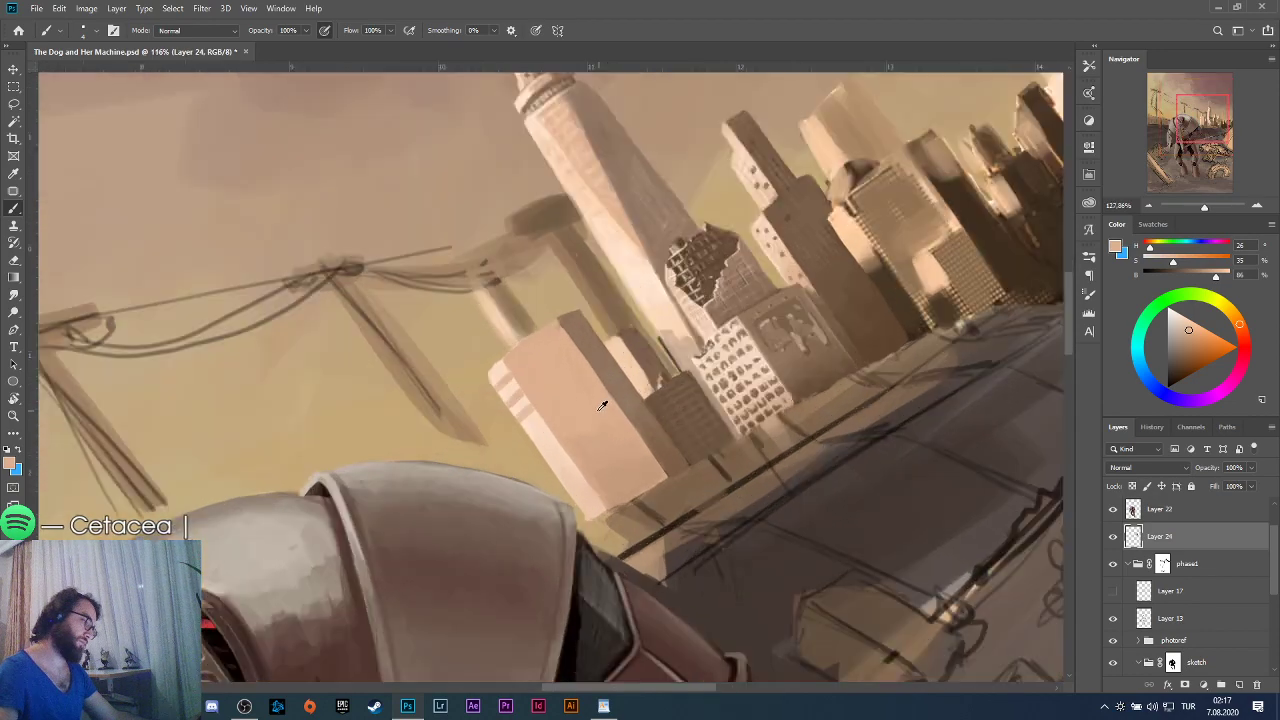
scroll(602, 405, up, 4)
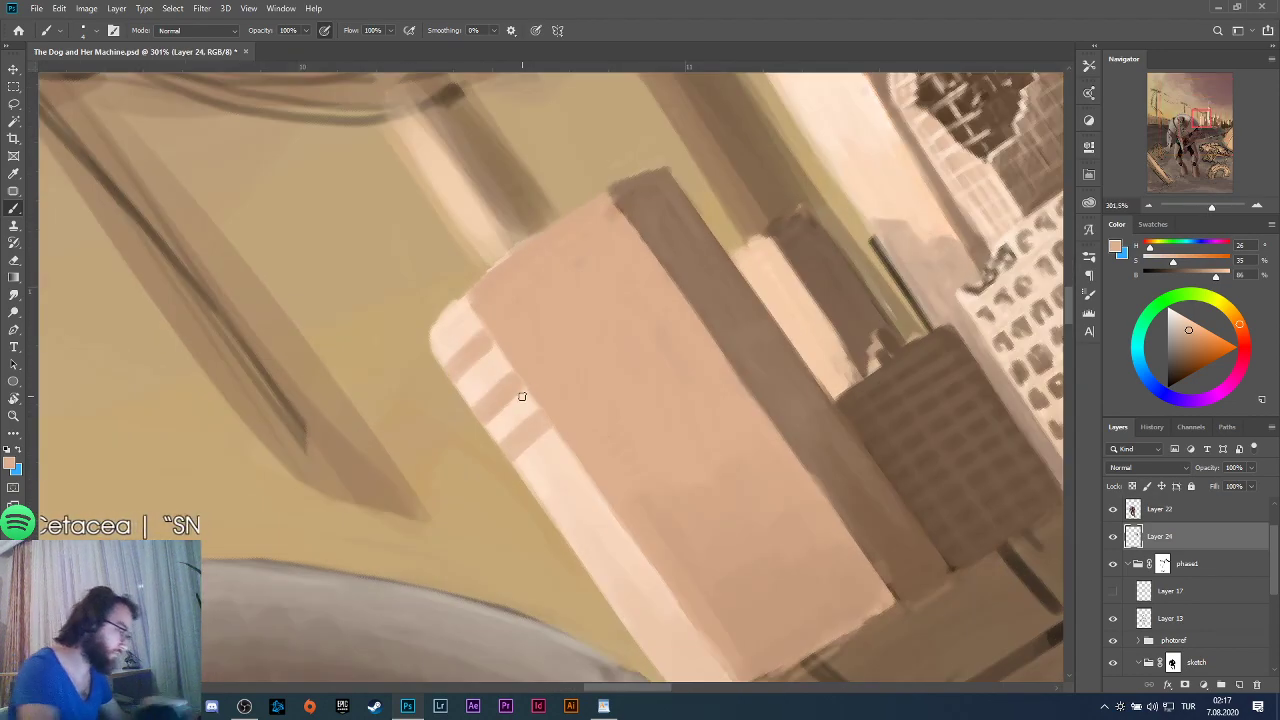
Refine the bands' edges with sampled cream and peach, and add a fourth band below them on the sunlit side.
alt+click(508, 414)
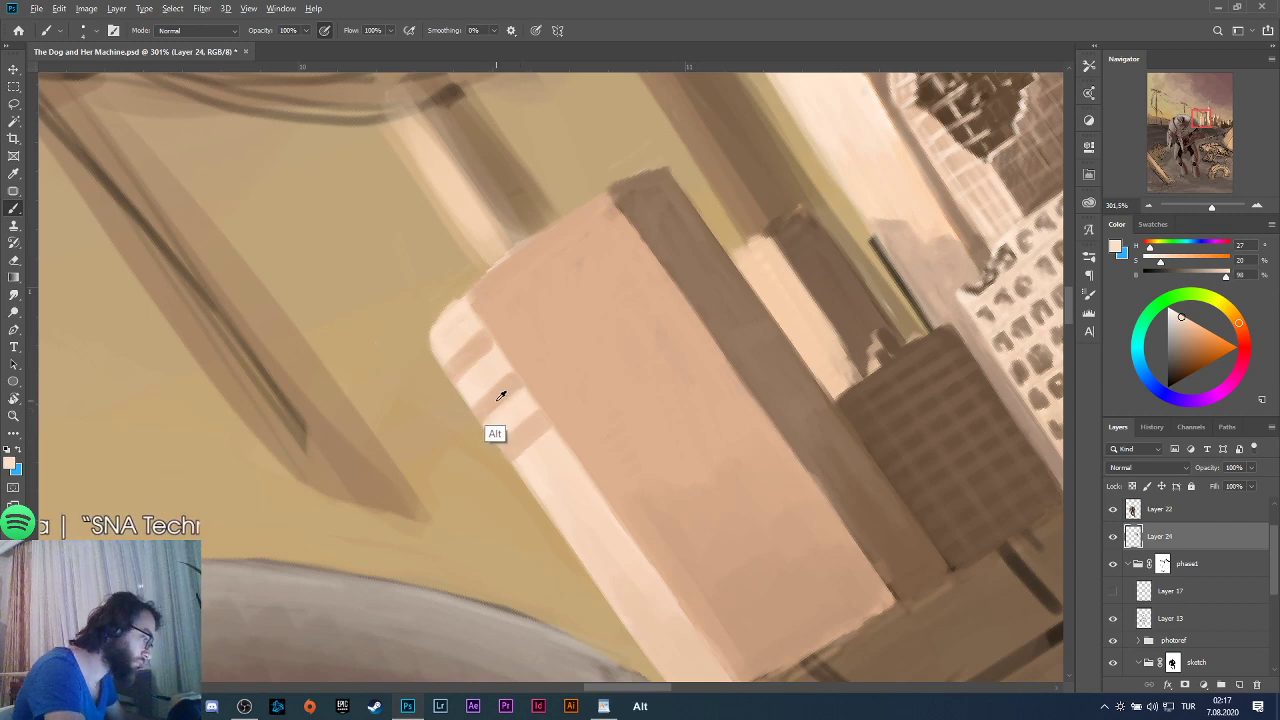
alt+click(500, 398)
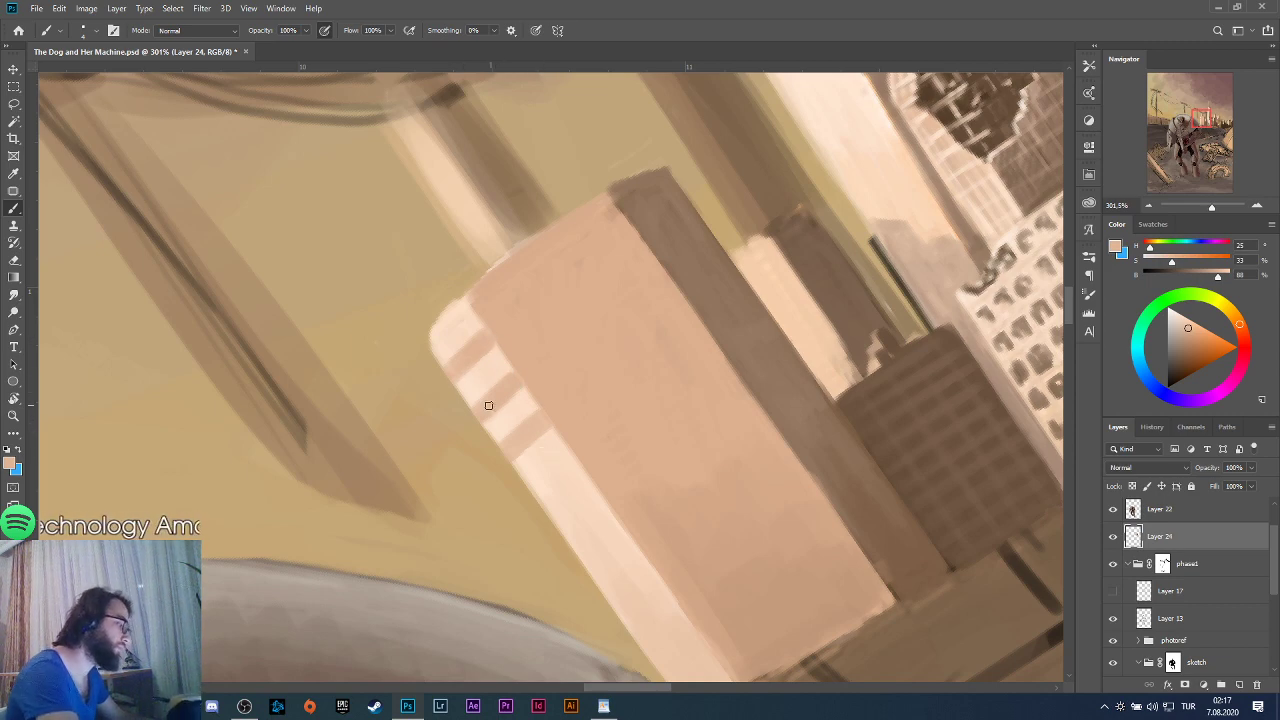
alt+click(529, 450)
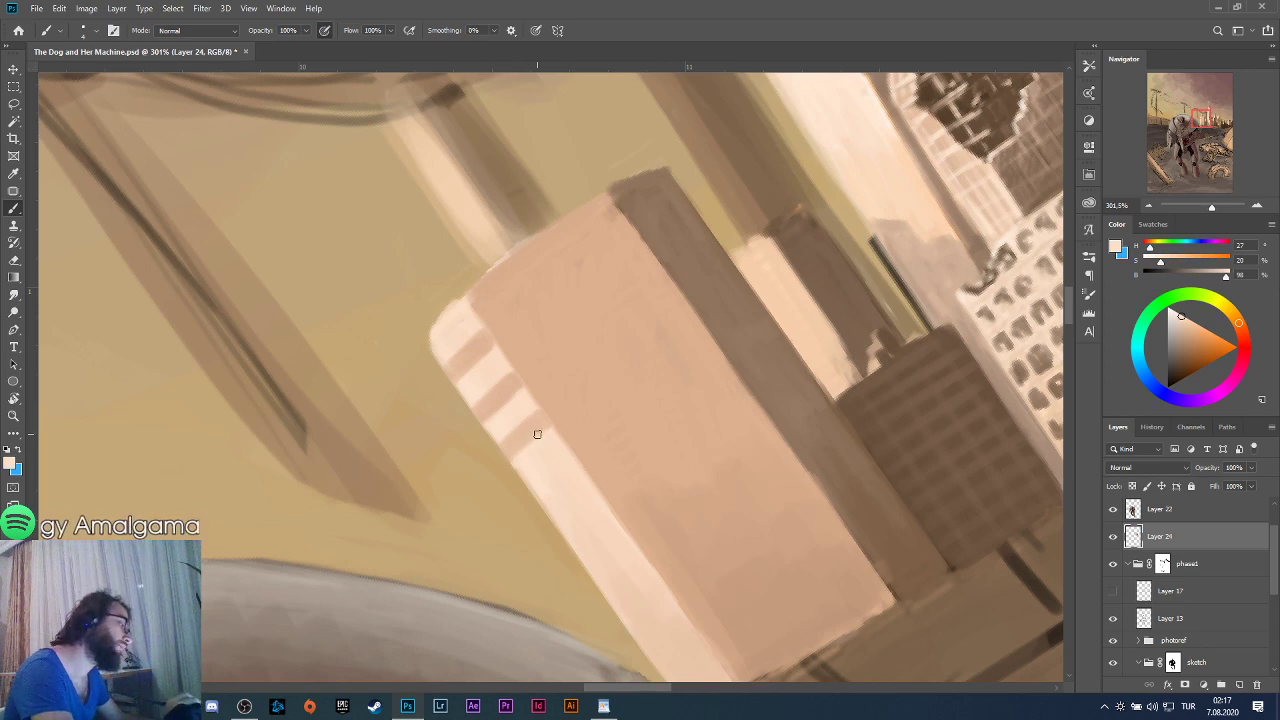
alt+click(538, 465)
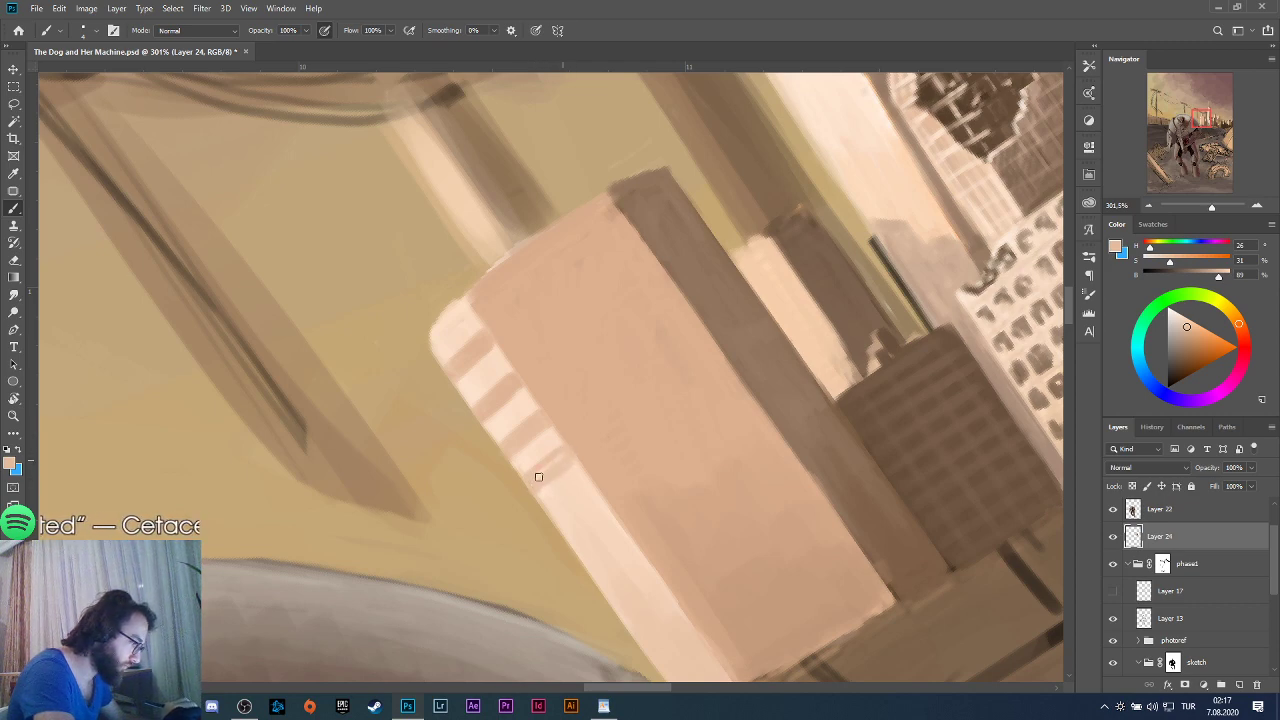
key(alt)
alt+click(558, 480)
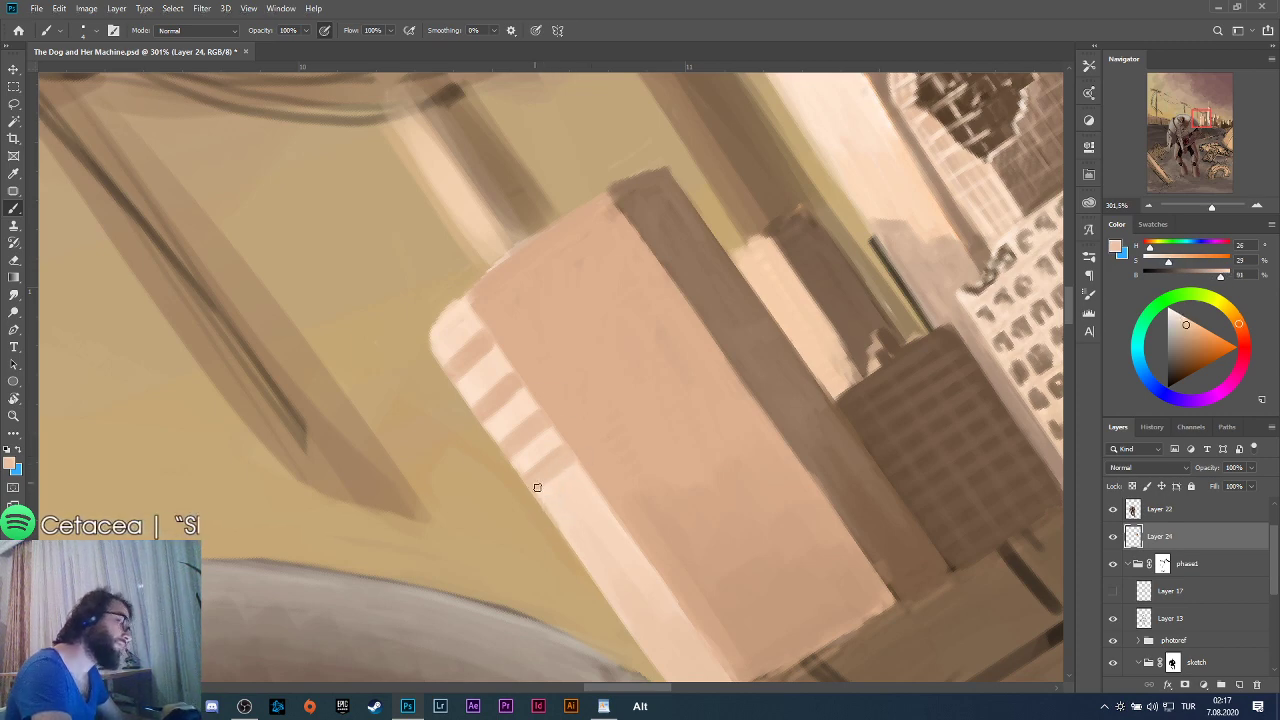
alt+click(540, 480)
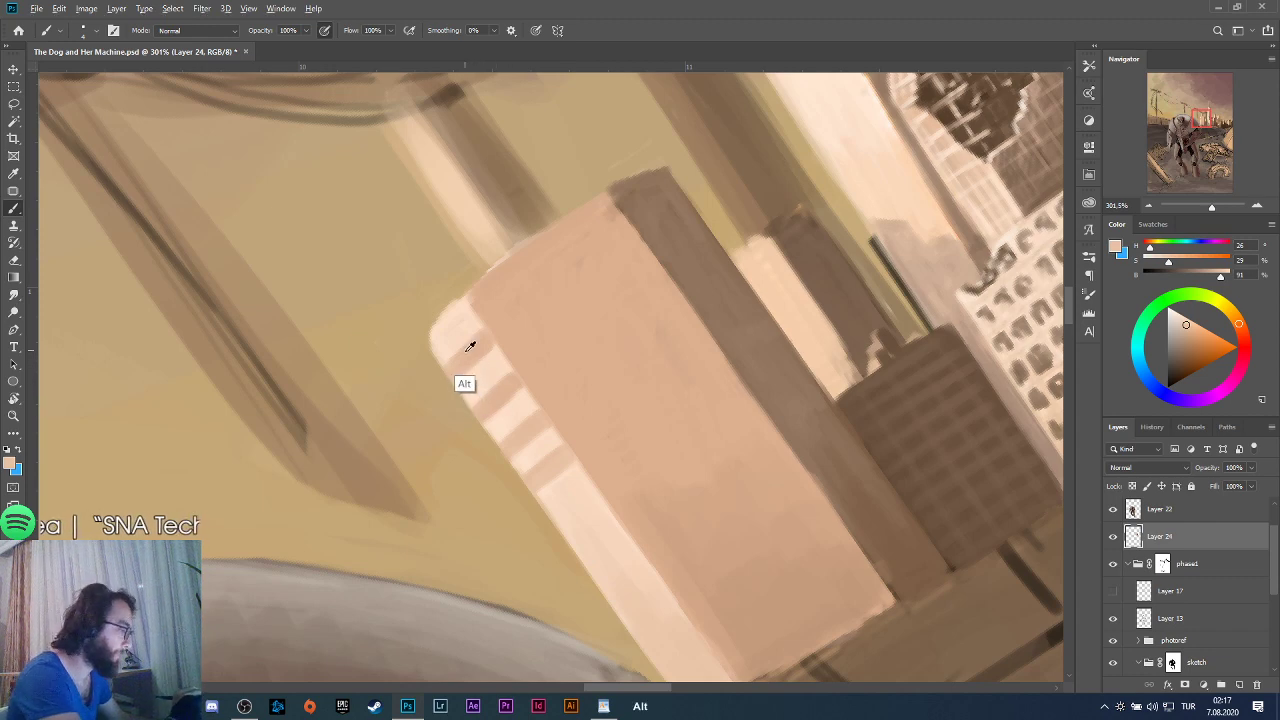
Touch up the existing bands with sampled tones and paint two more peach bands further down the sunlit side.
alt+click(480, 400)
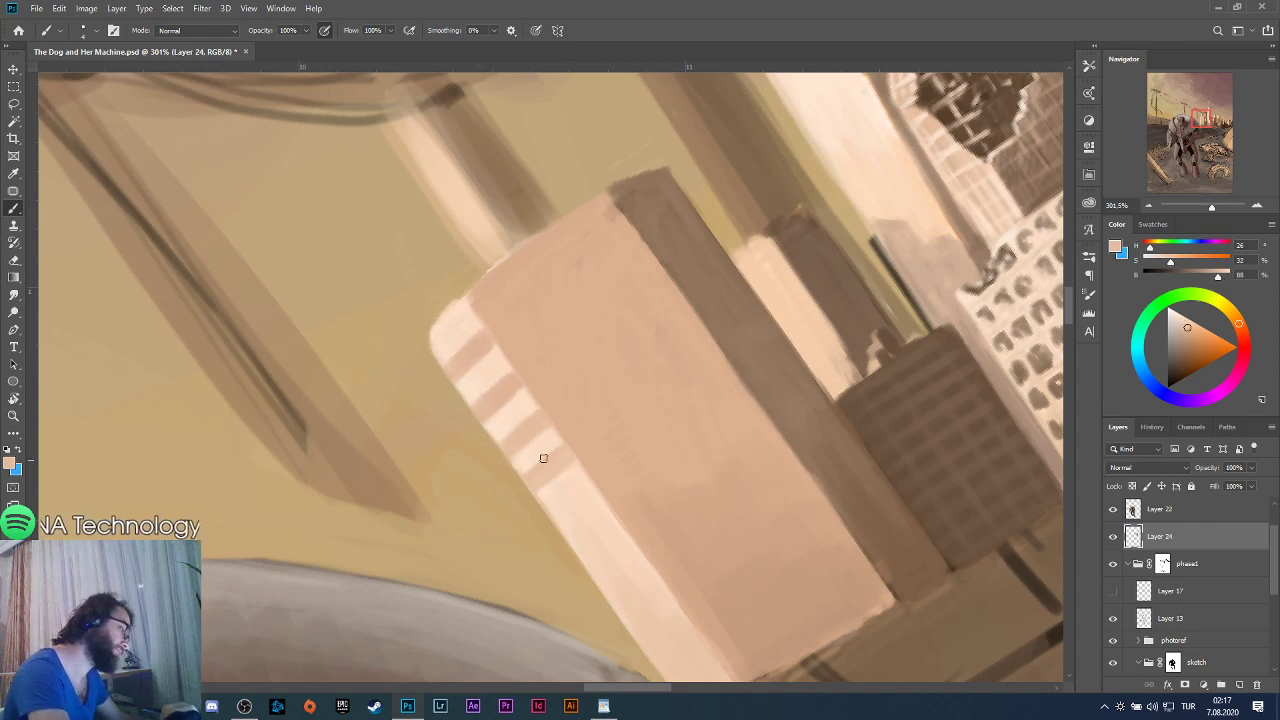
alt+click(503, 446)
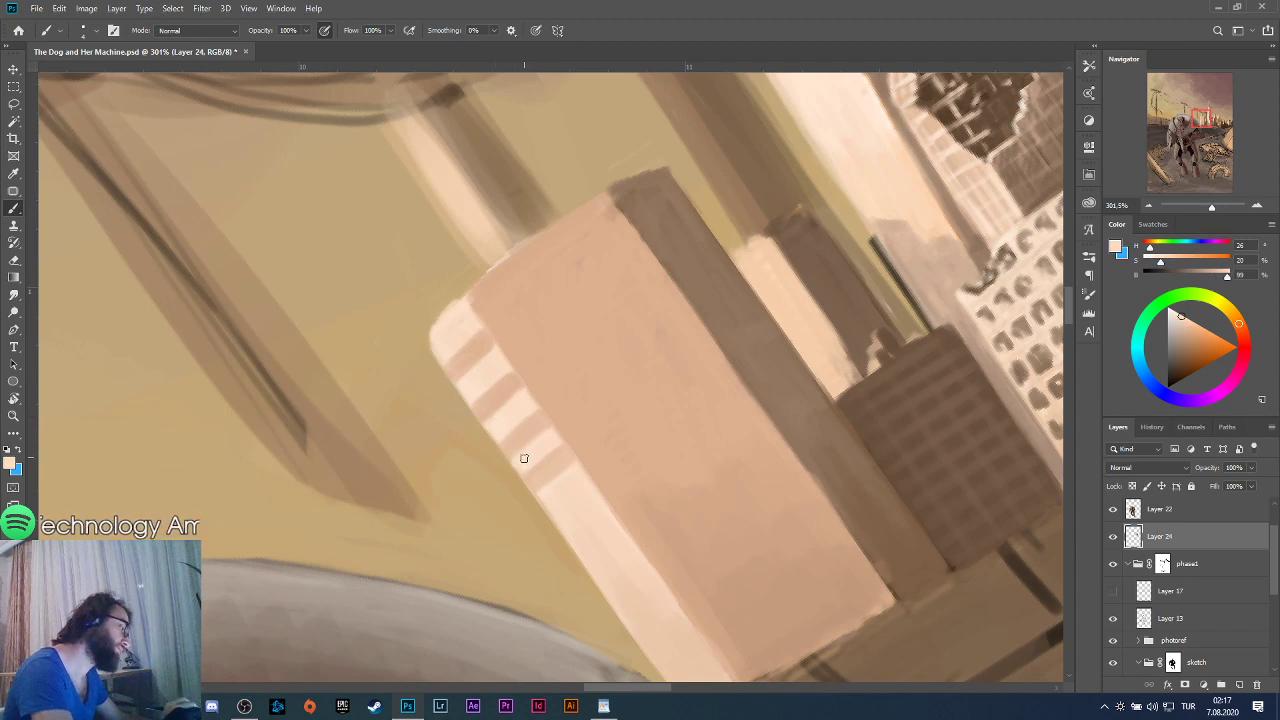
alt+click(466, 365)
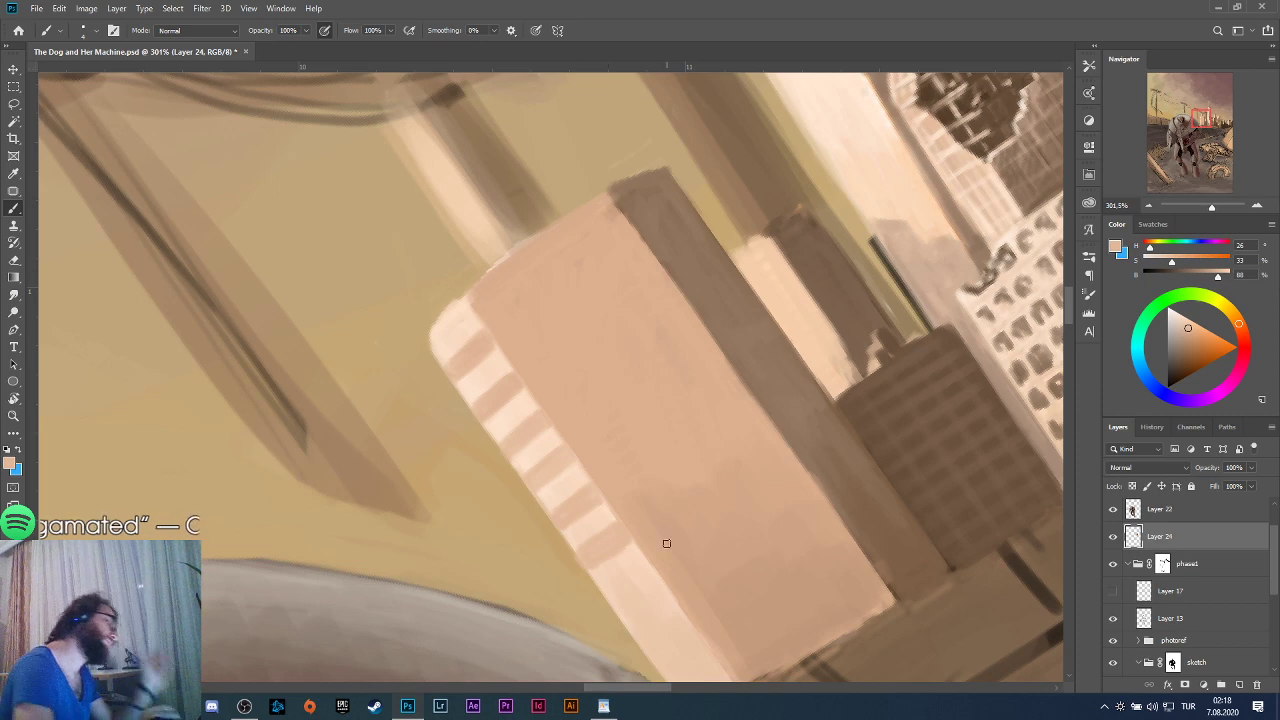
Split the peach bands into window blocks with a thin line of sampled cream running down the sunlit side.
key(alt)
alt+click(620, 558)
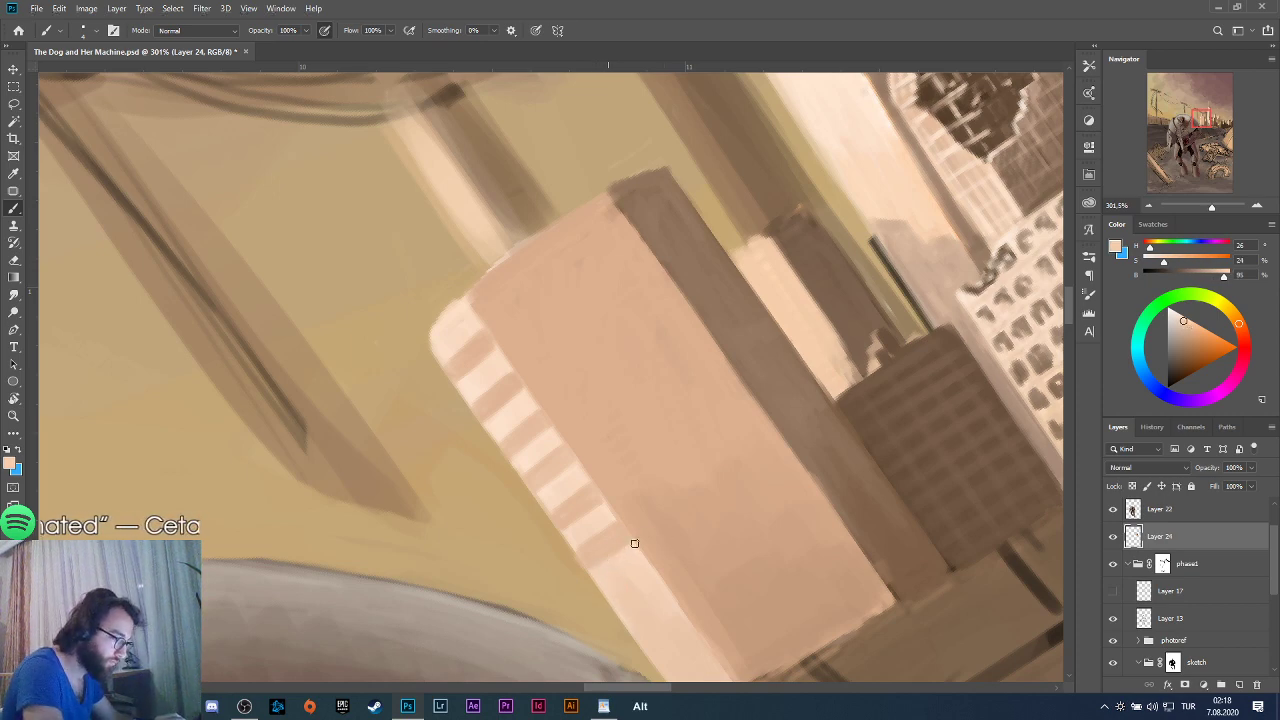
alt+click(576, 566)
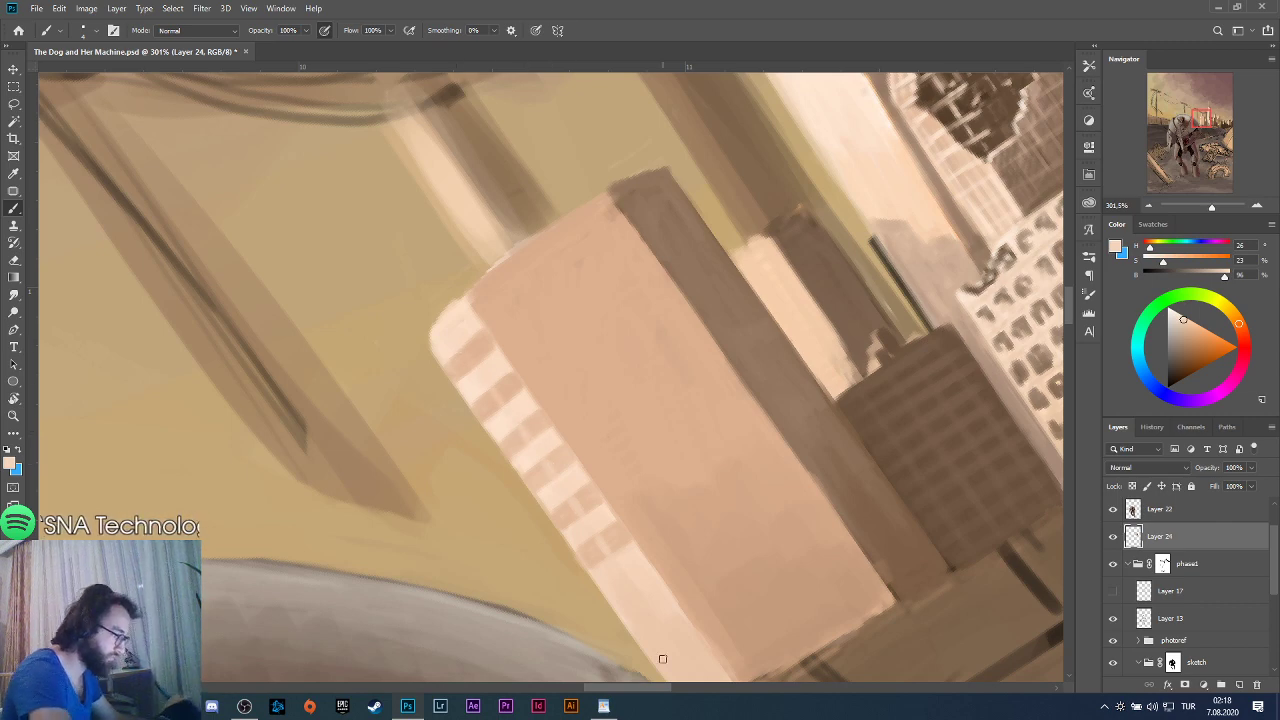
mouse_move(700, 460)
mouse_down()
mouse_move(716, 480)
mouse_move(700, 452)
mouse_up()
scroll(700, 453, up, 2)
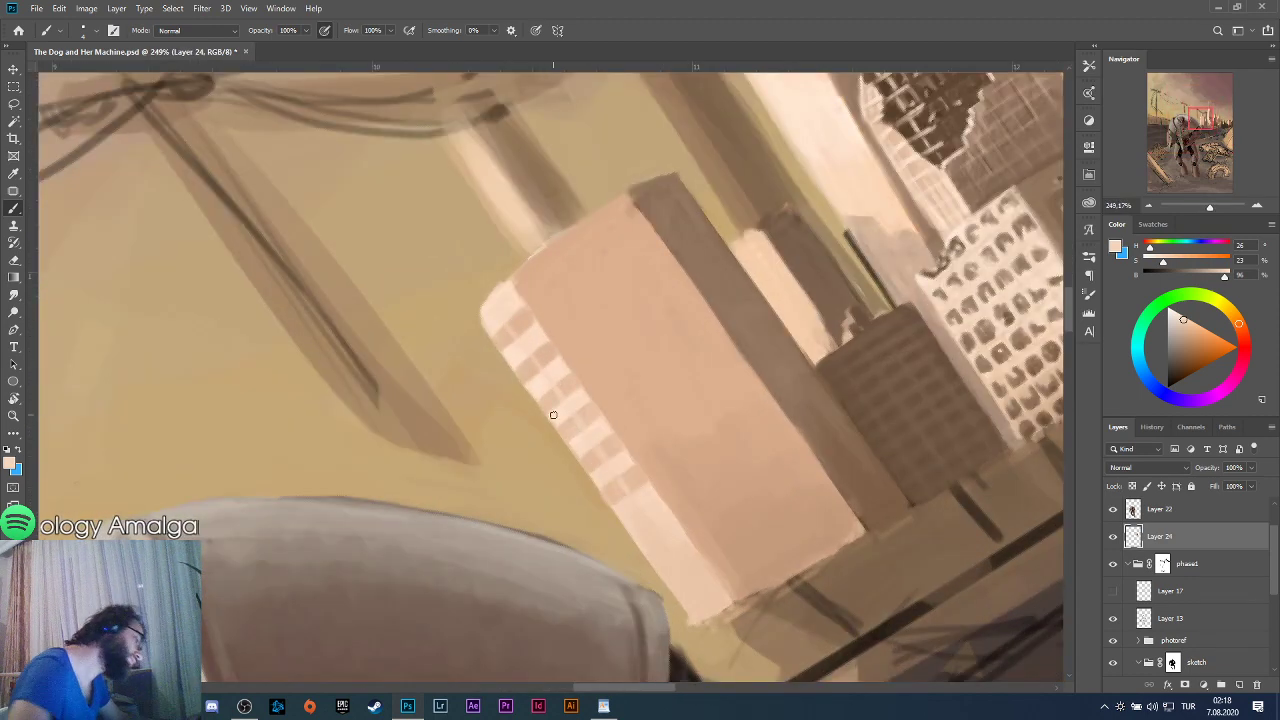
Paint the remaining peach window bands with sampled tones down to the base of the pale tower's sunlit side.
key(alt)
alt+click(640, 476)
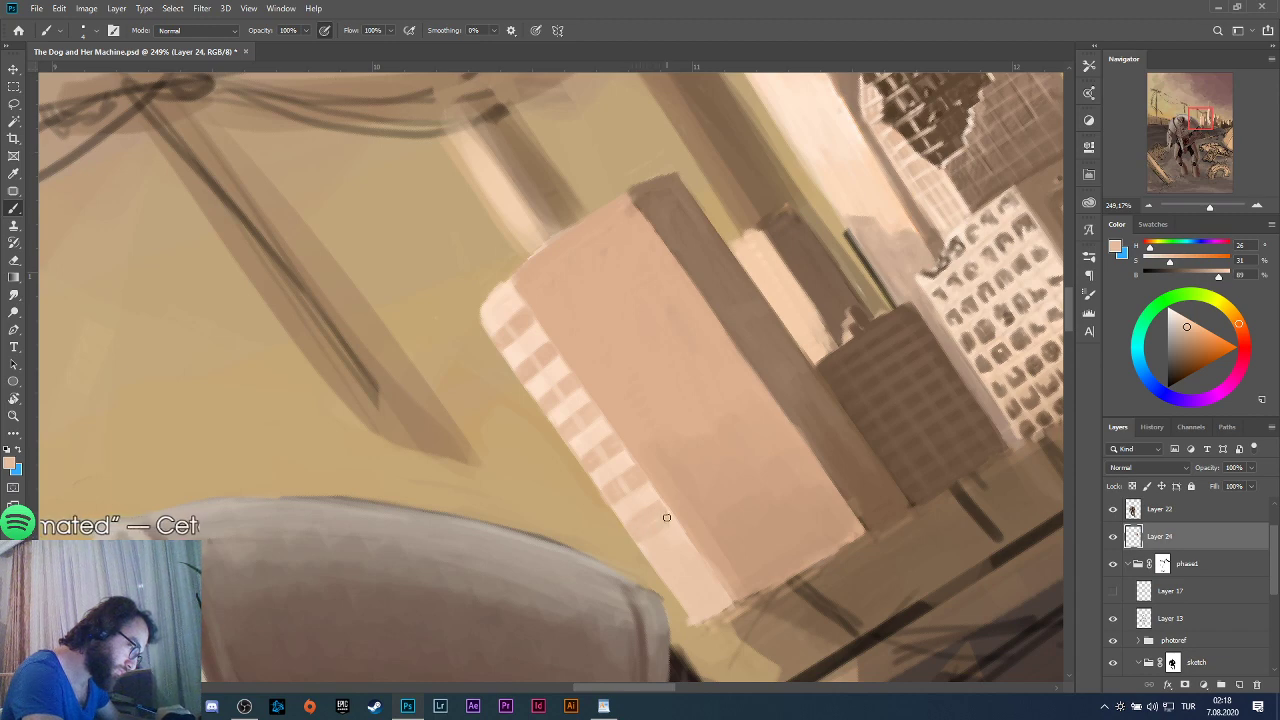
alt+click(651, 530)
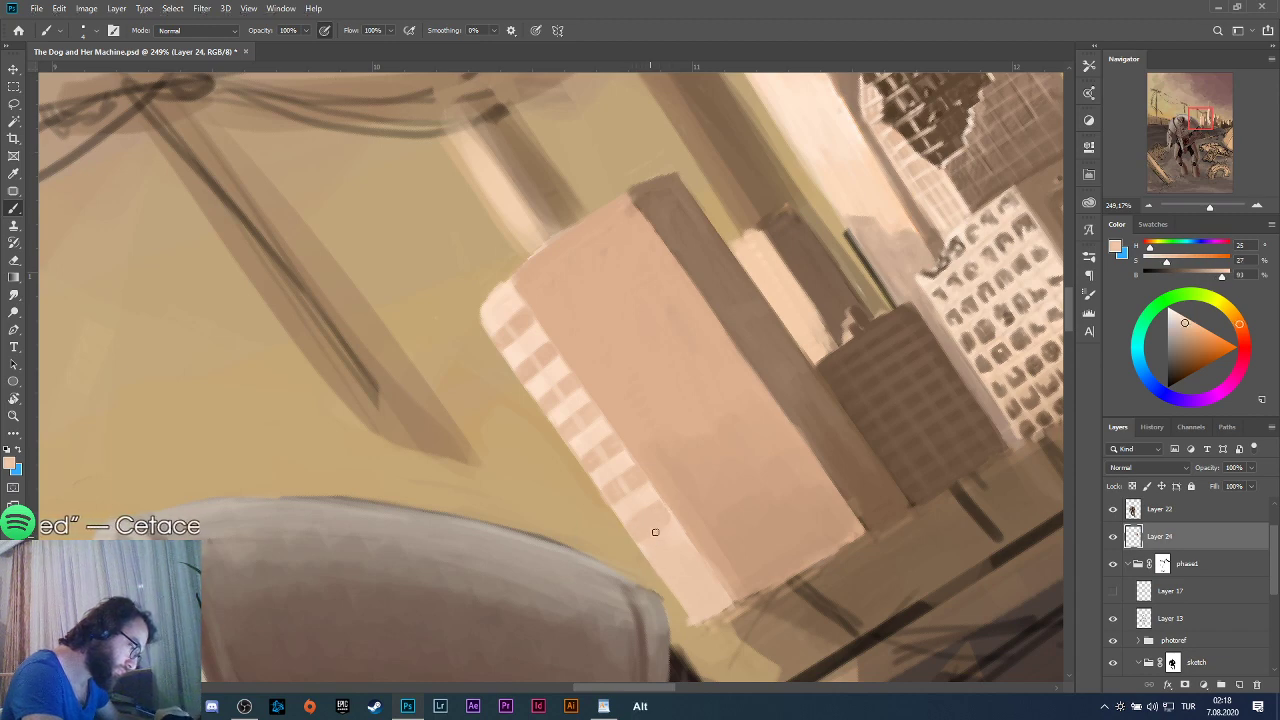
alt+click(662, 528)
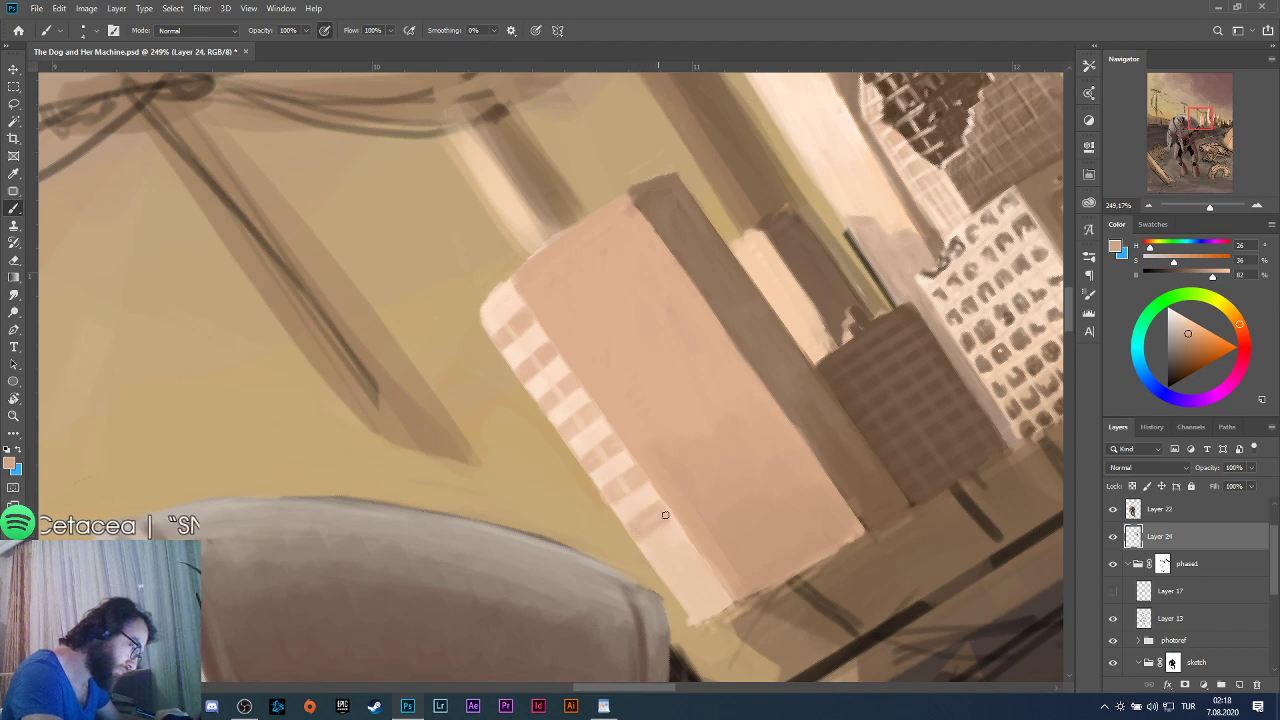
alt+click(682, 605)
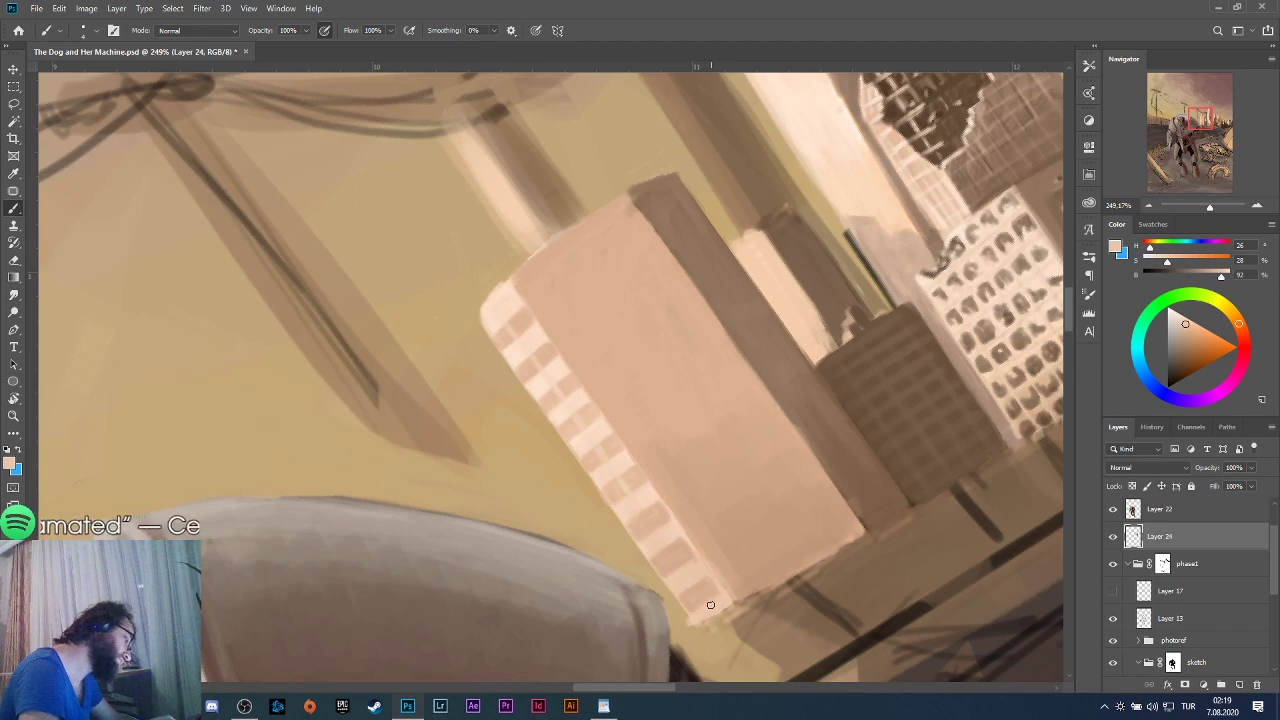
key(ctrl+z)
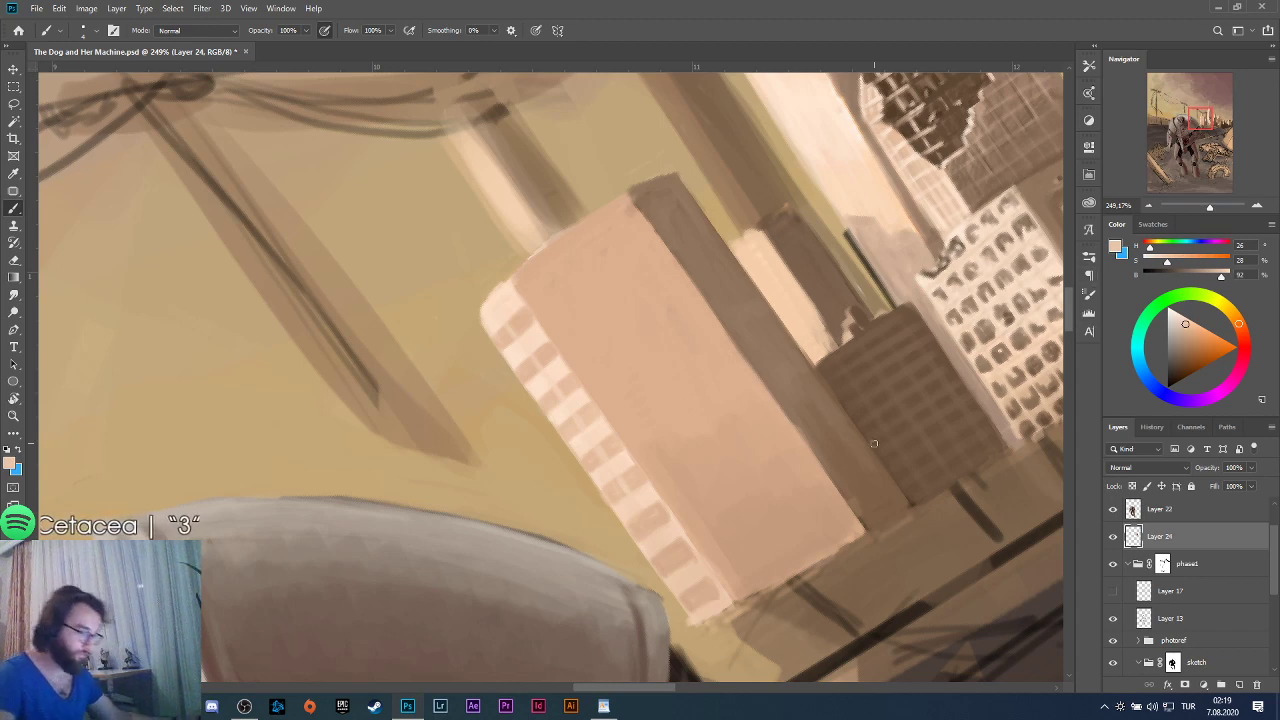
Refine the lower bands with sampled peach and cream, and split them into window blocks with a thin cream line.
key(alt)
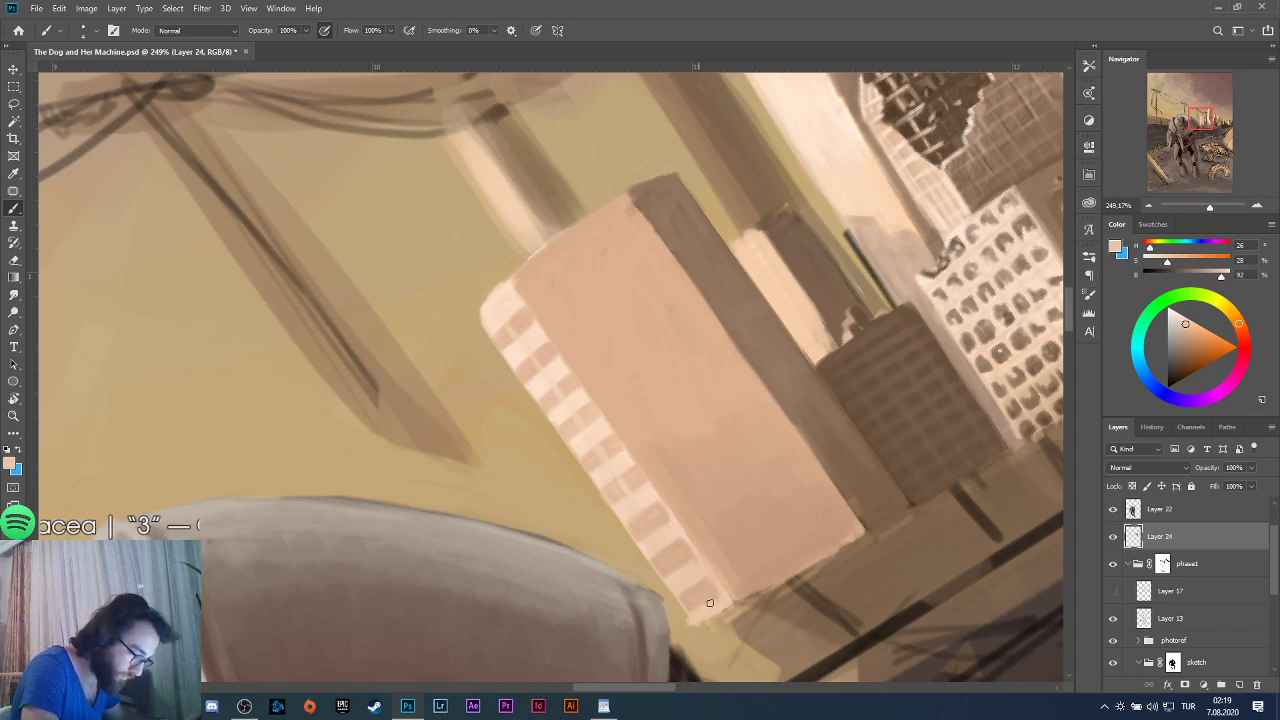
alt+click(700, 607)
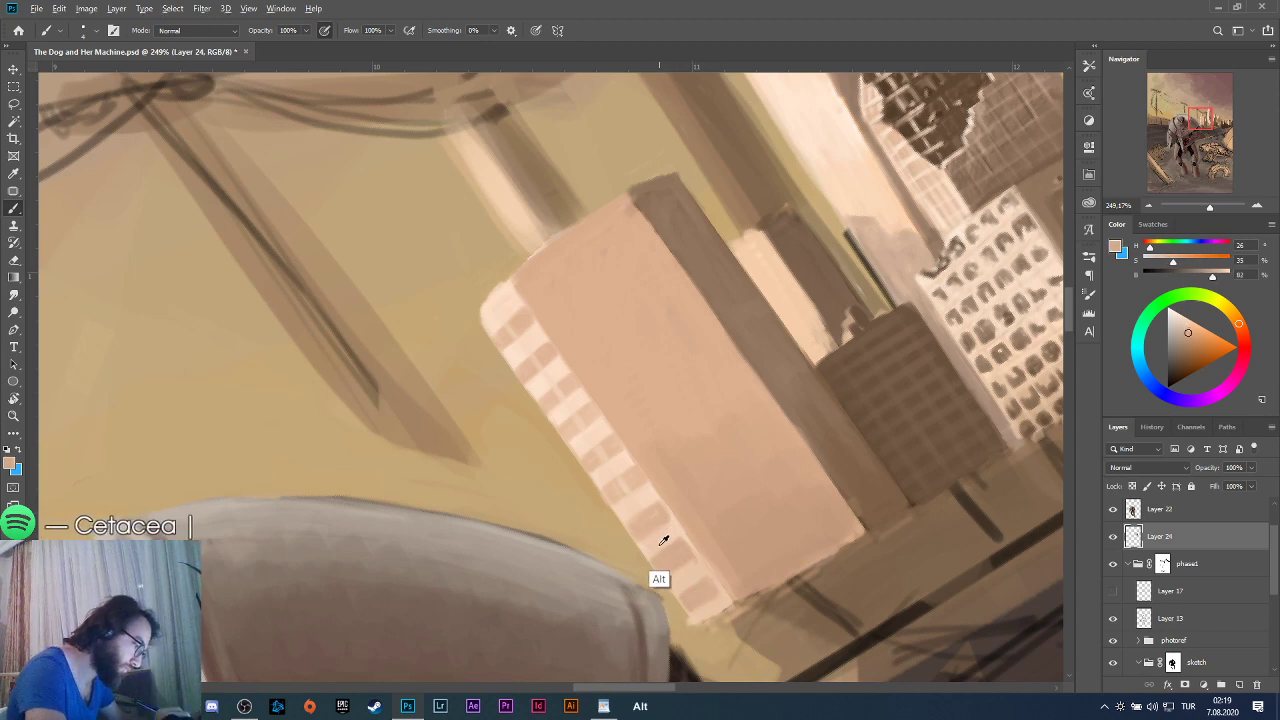
alt+click(649, 555)
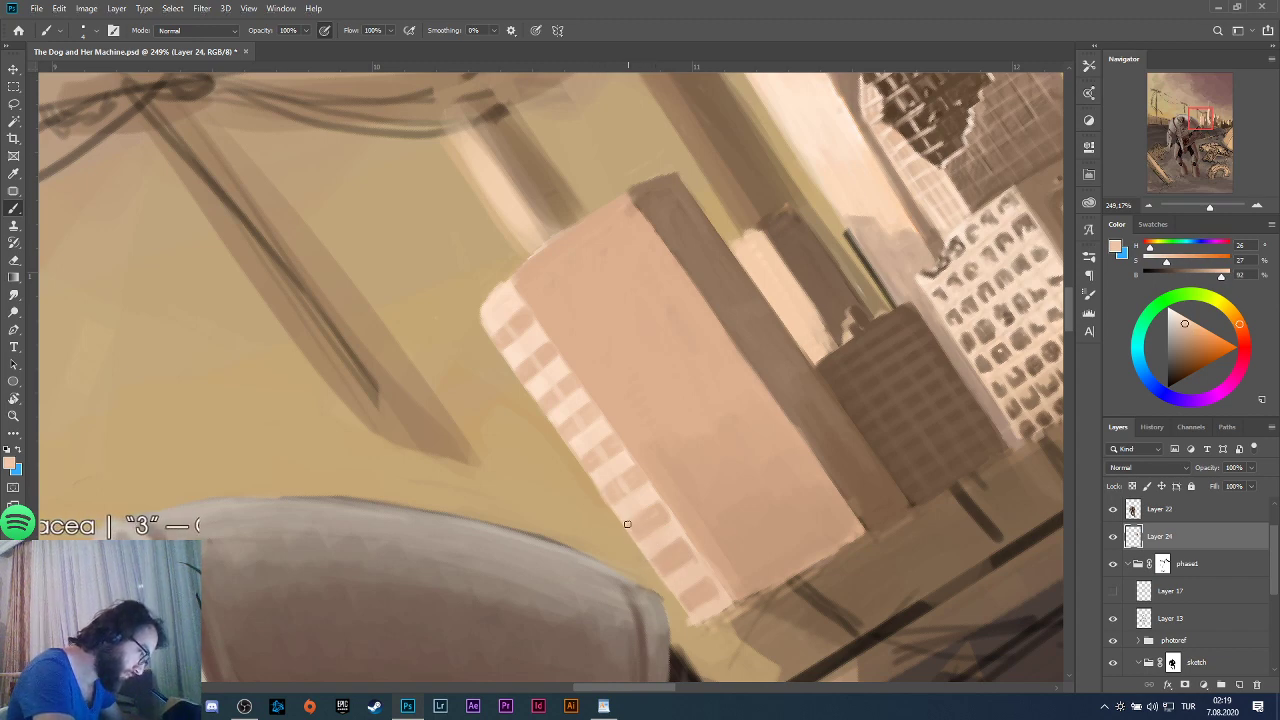
alt+click(585, 478)
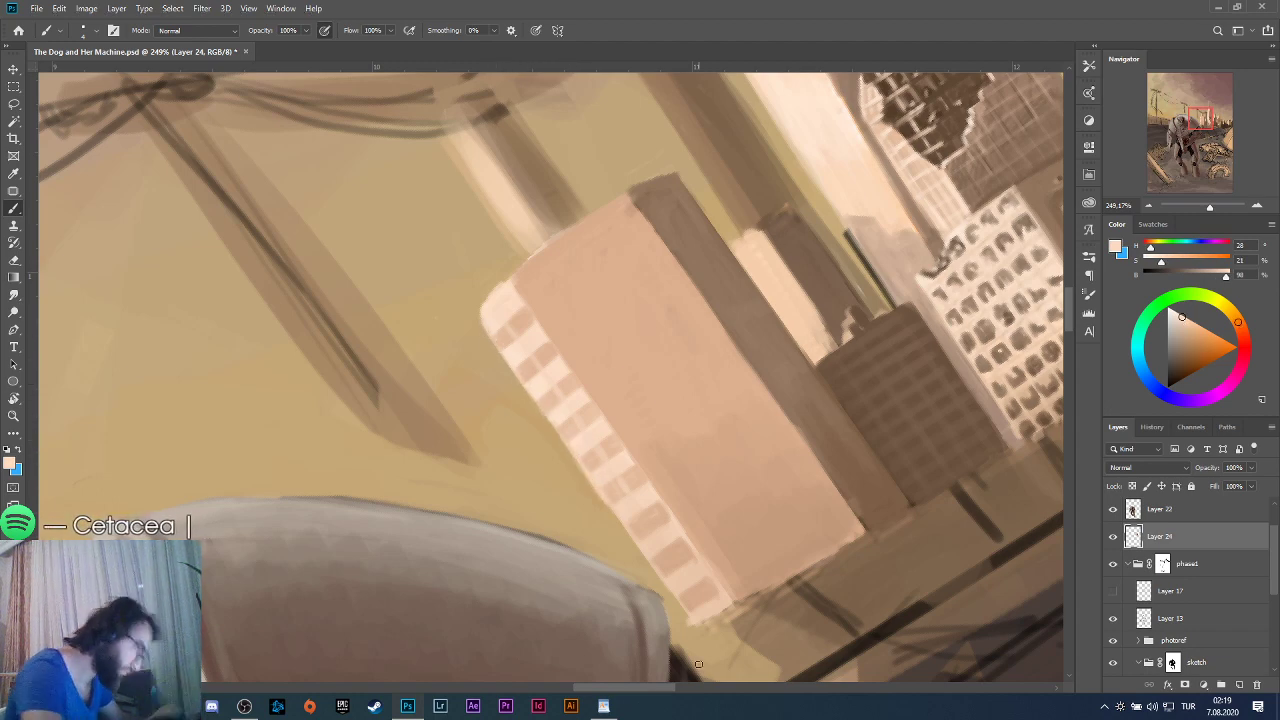
key(ctrl+z)
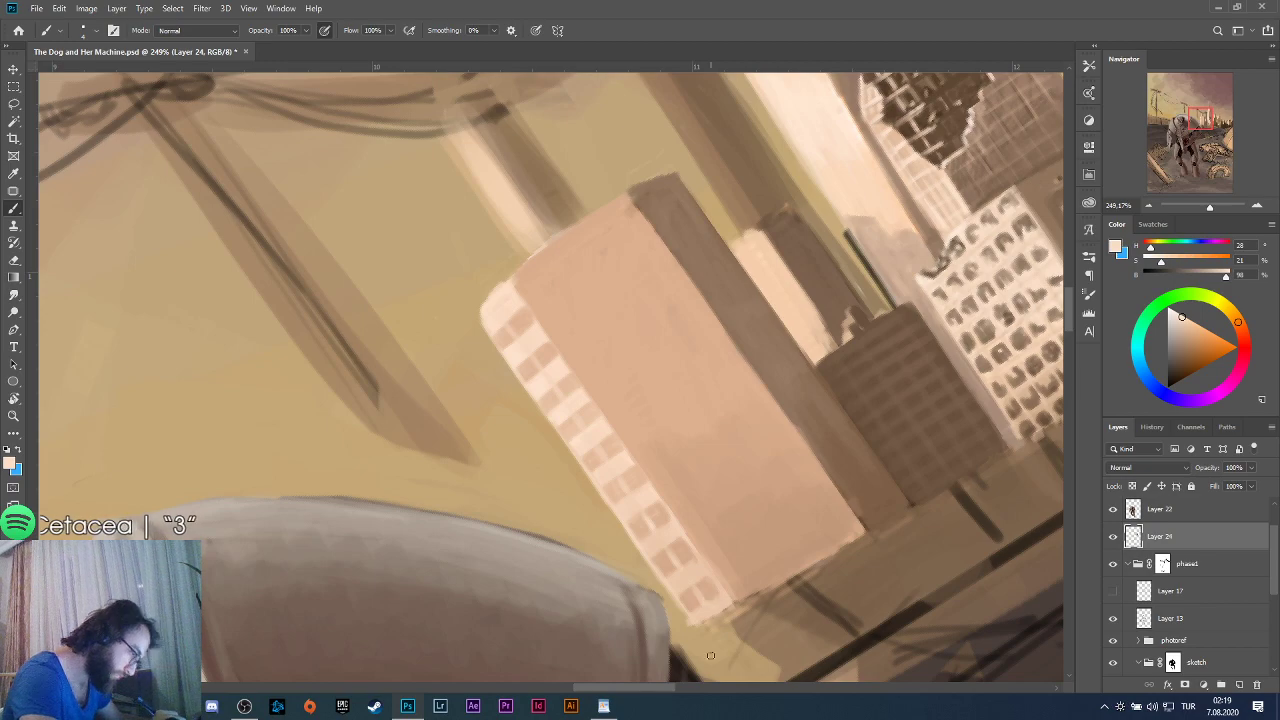
Reset the canvas rotation to 0° and check the pale tower against the whole painting, touching up its sunlit edge.
scroll(600, 318, down, 5)
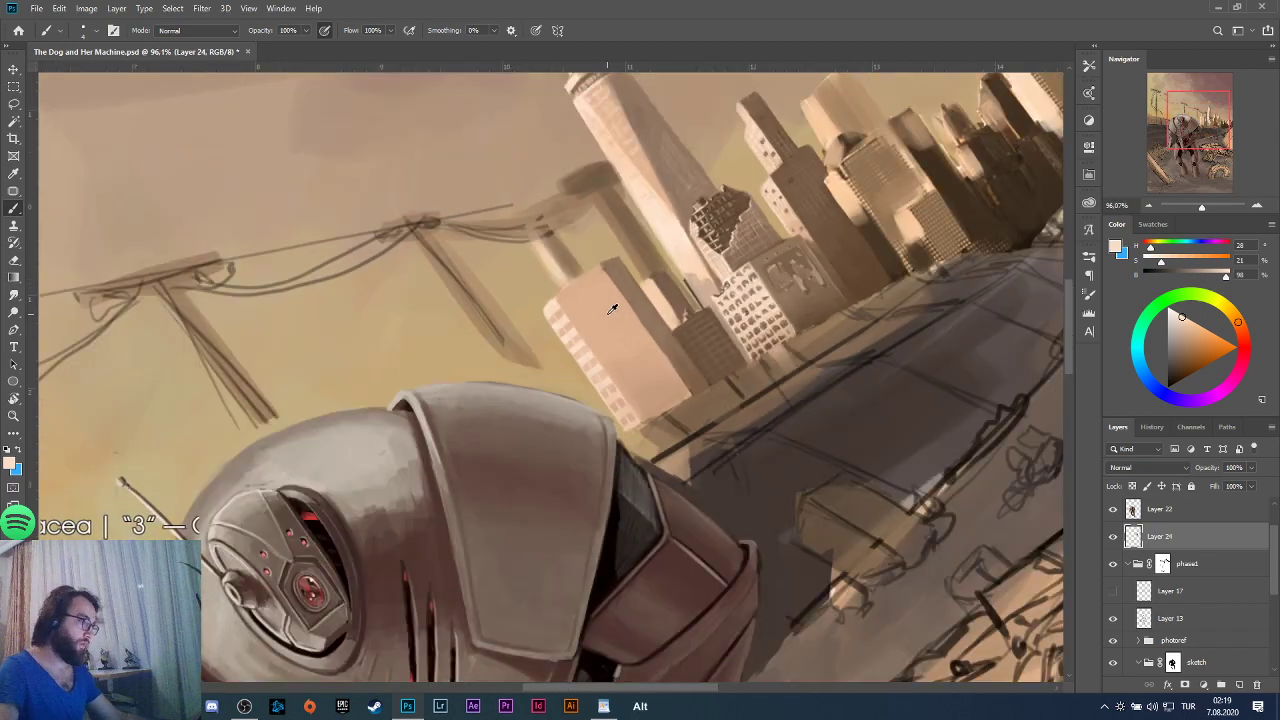
key(r)
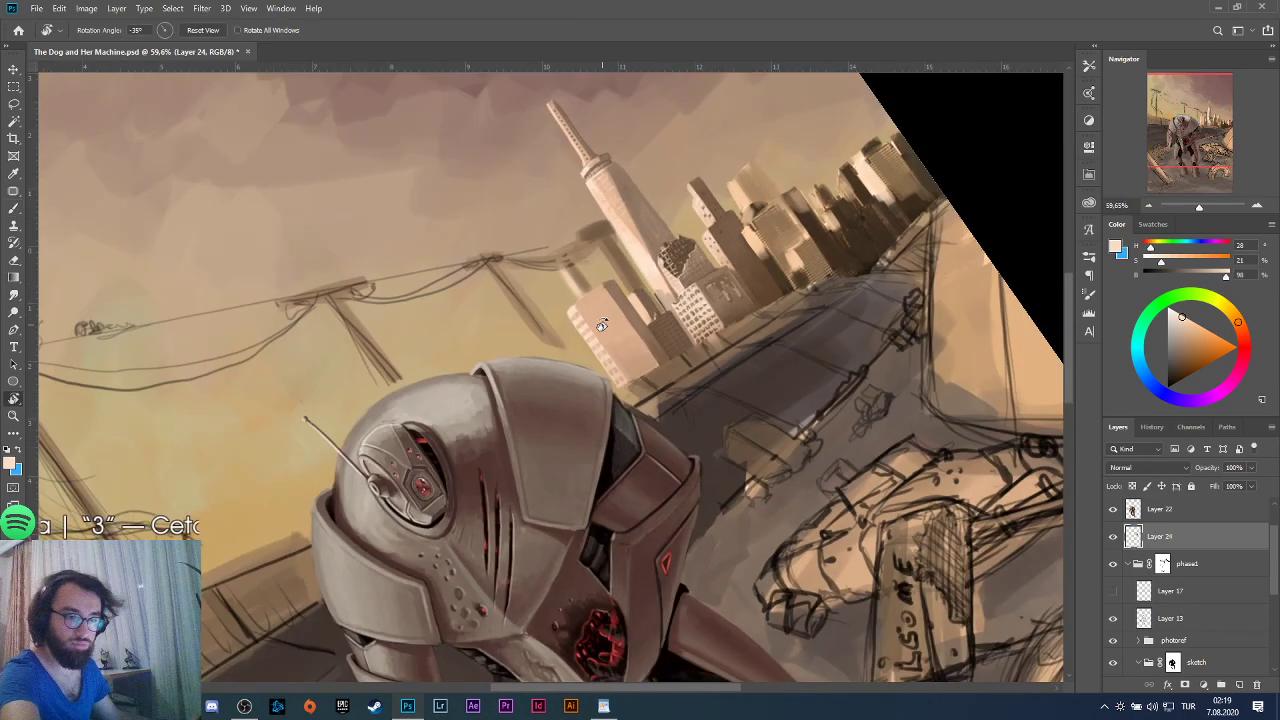
key(Escape)
scroll(628, 378, down, 2)
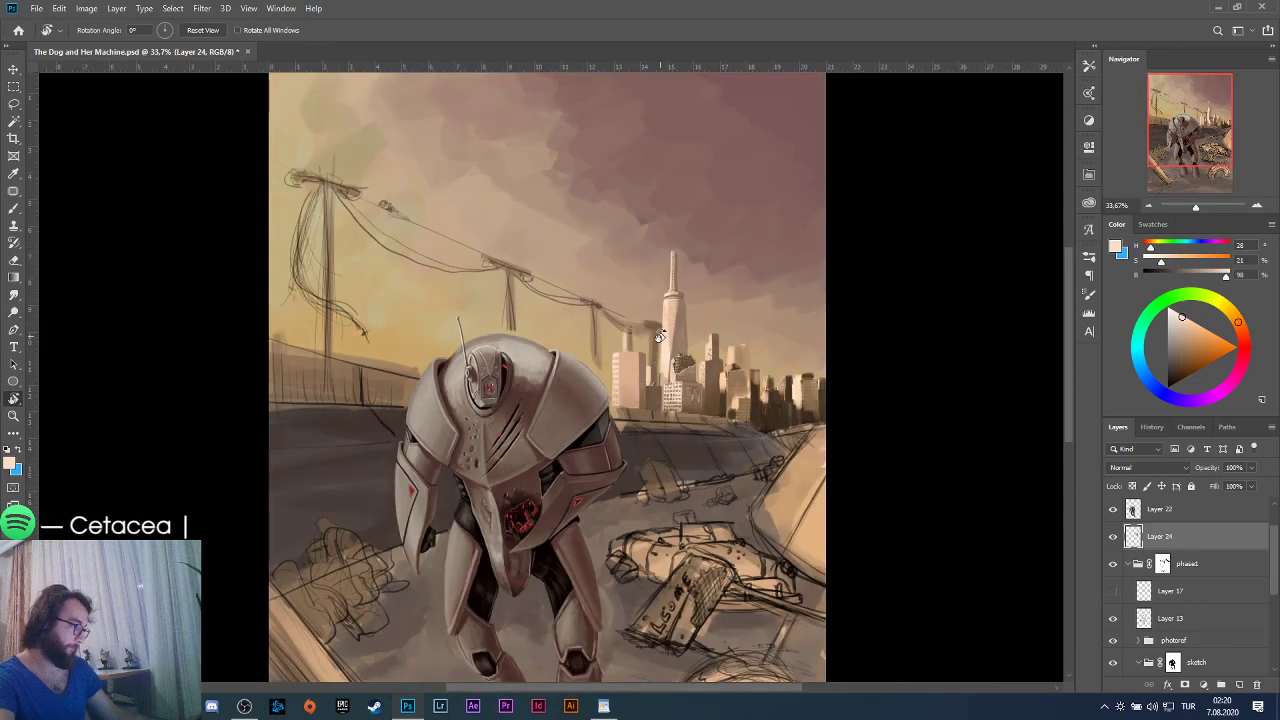
scroll(653, 347, up, 5)
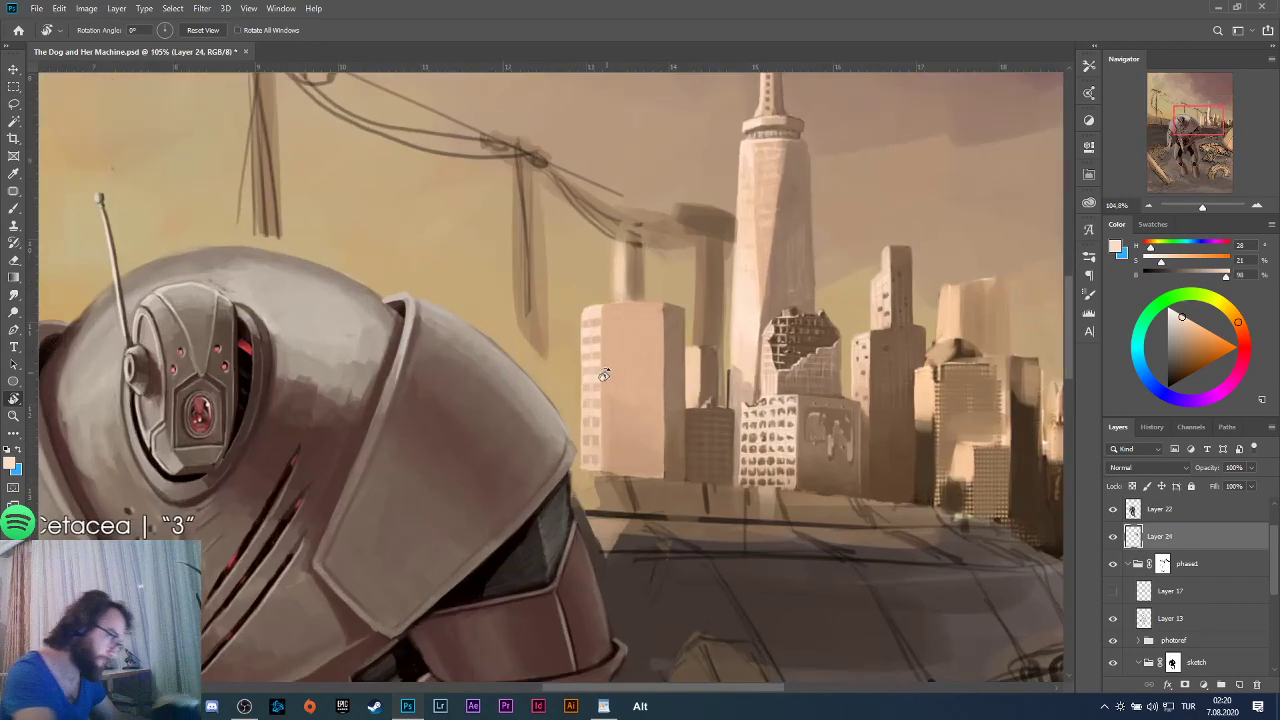
key(b)
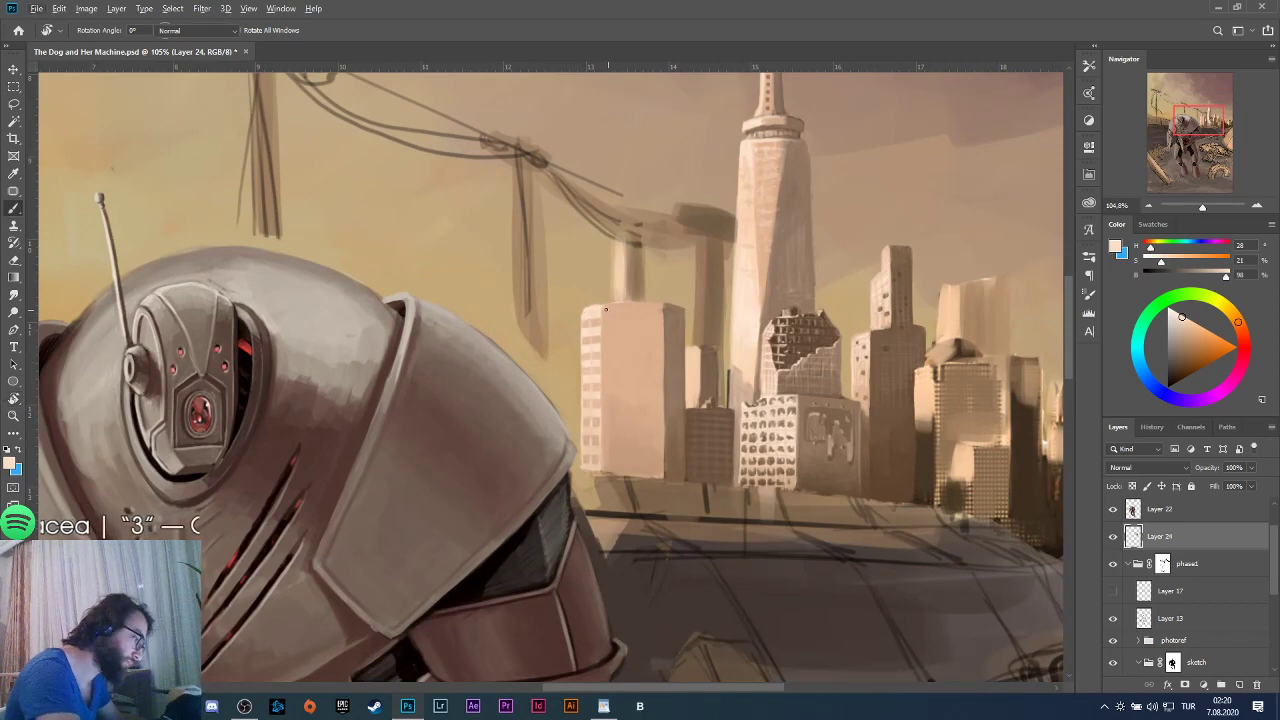
key(alt)
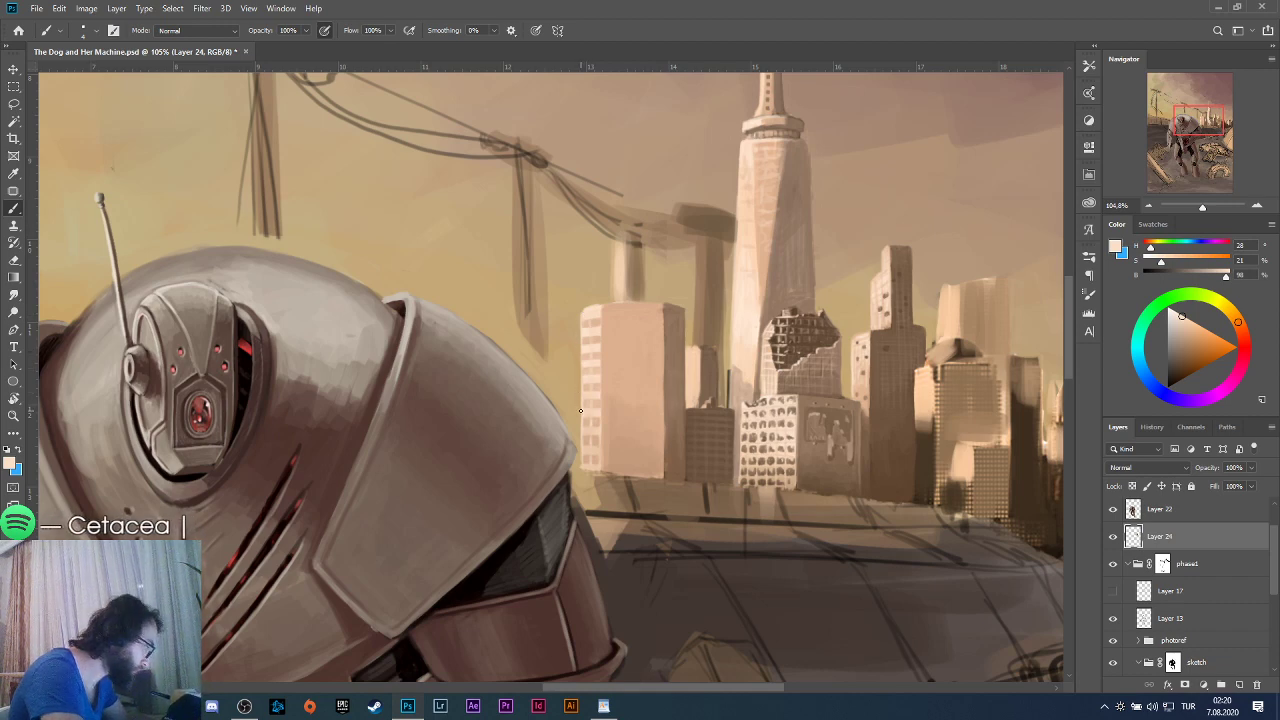
key(e)
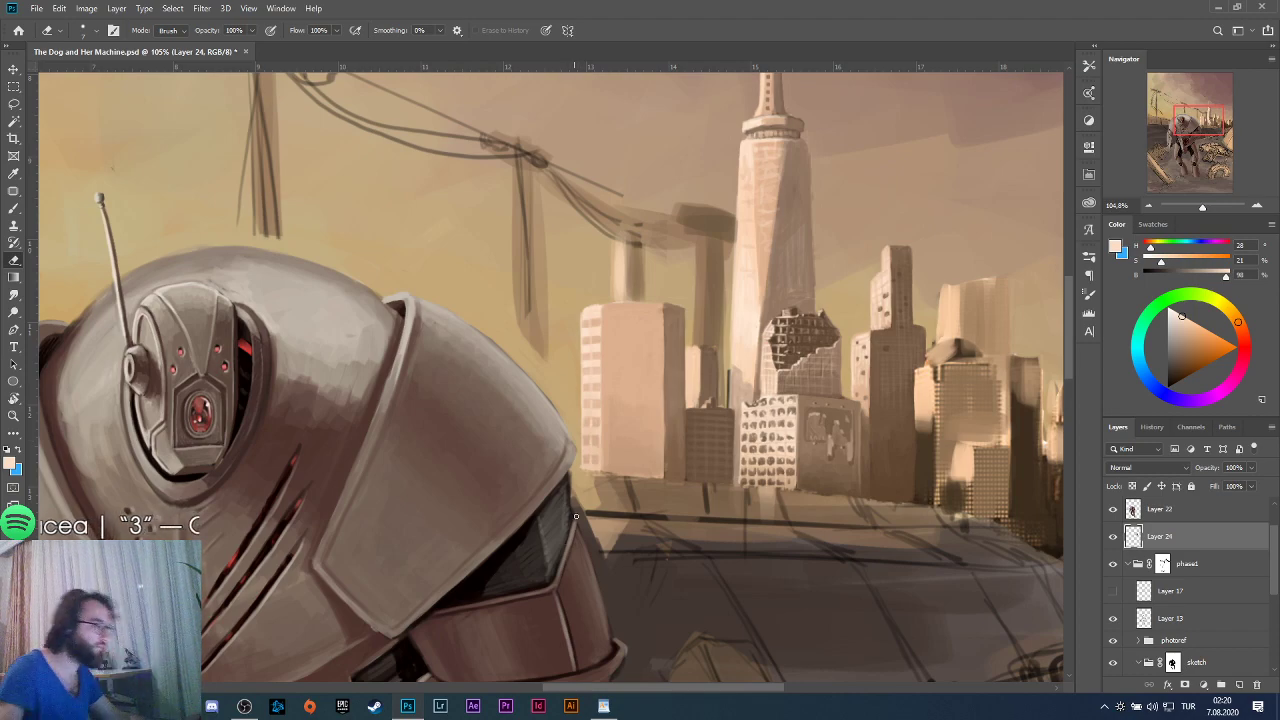
scroll(658, 435, down, 3)
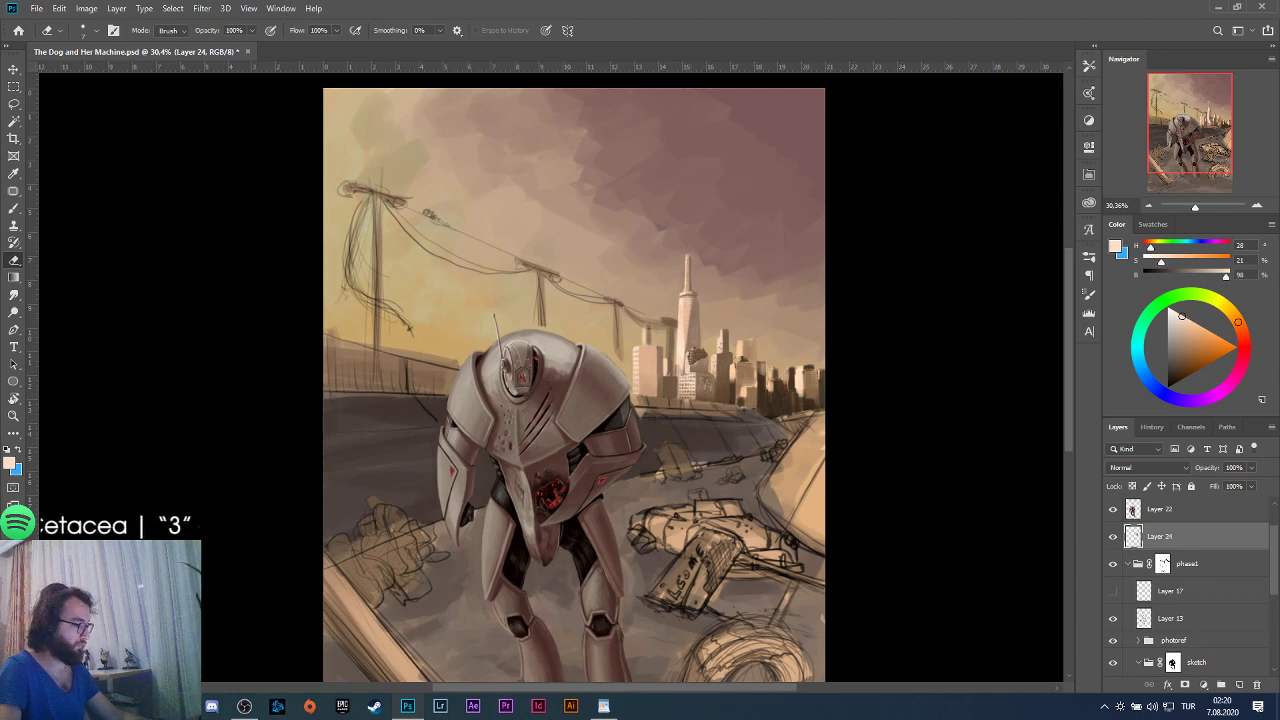
Switch to the Firefox browser and select the current address for replacement by a new search.
click(310, 706)
click(308, 35)
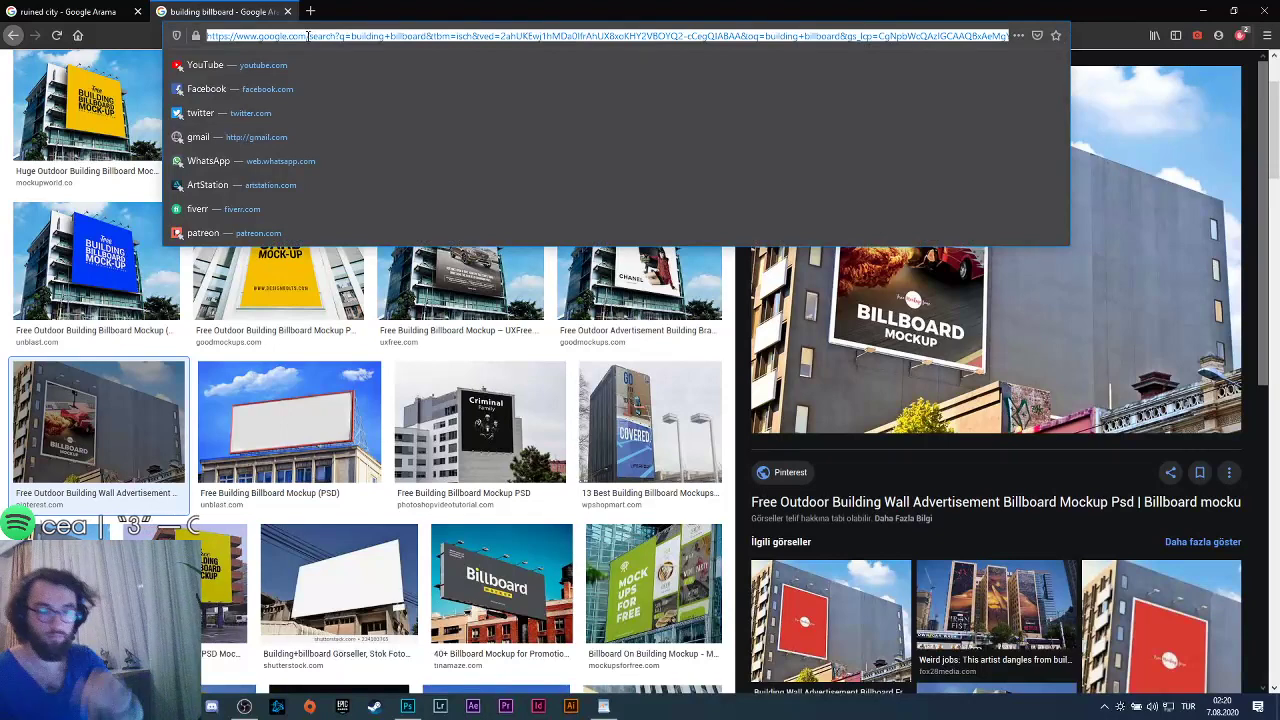
text(broken)
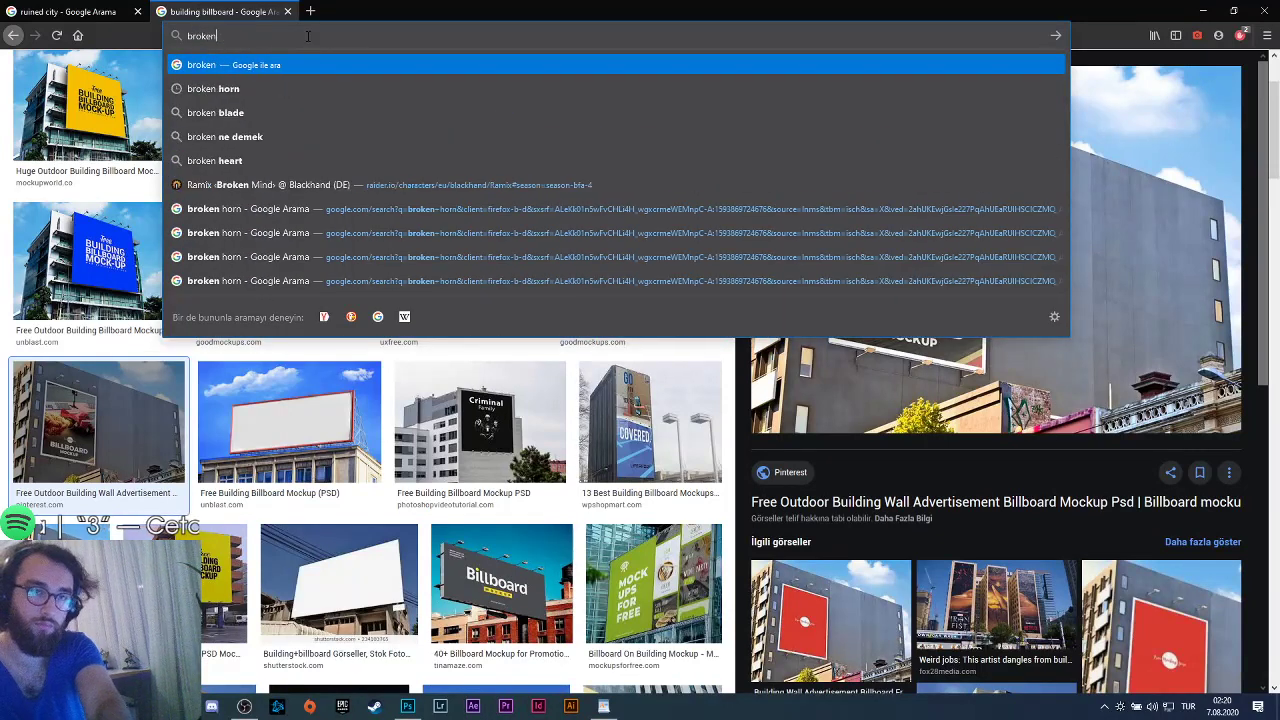
key(BackSpace)
key(BackSpace)
key(BackSpace)
key(BackSpace)
key(BackSpace)
key(BackSpace)
text(emp)
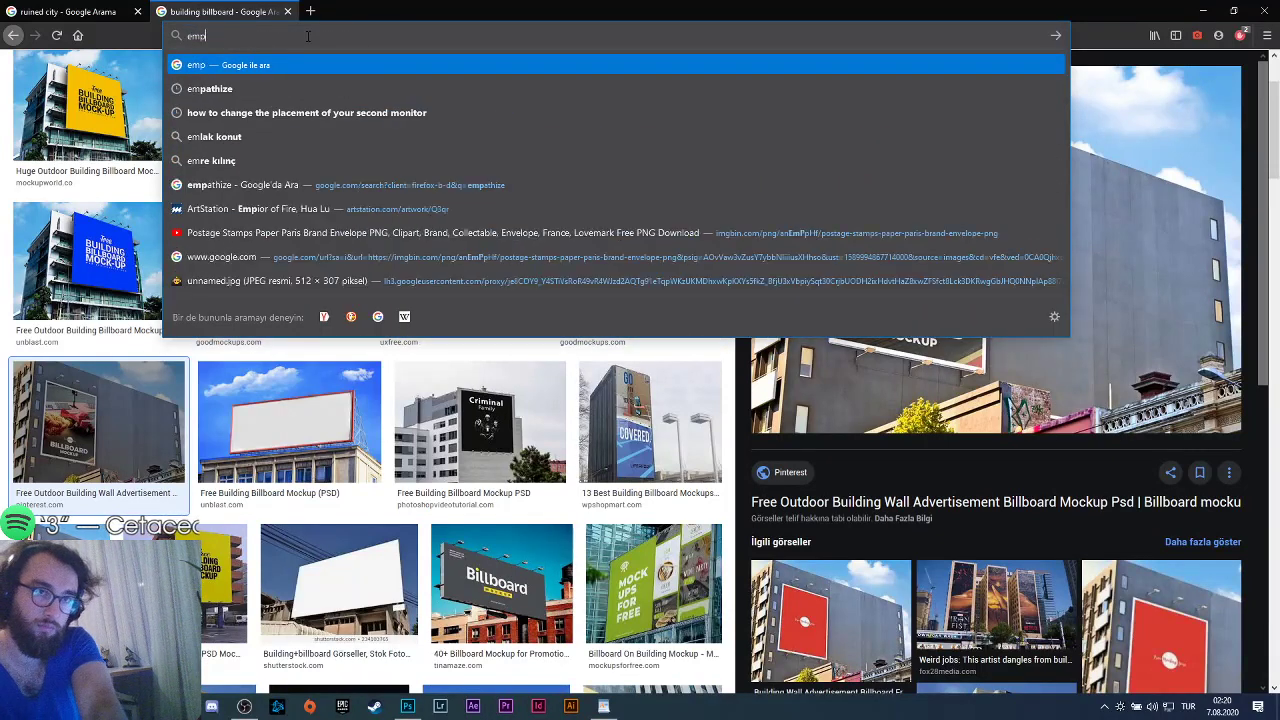
text(ire state)
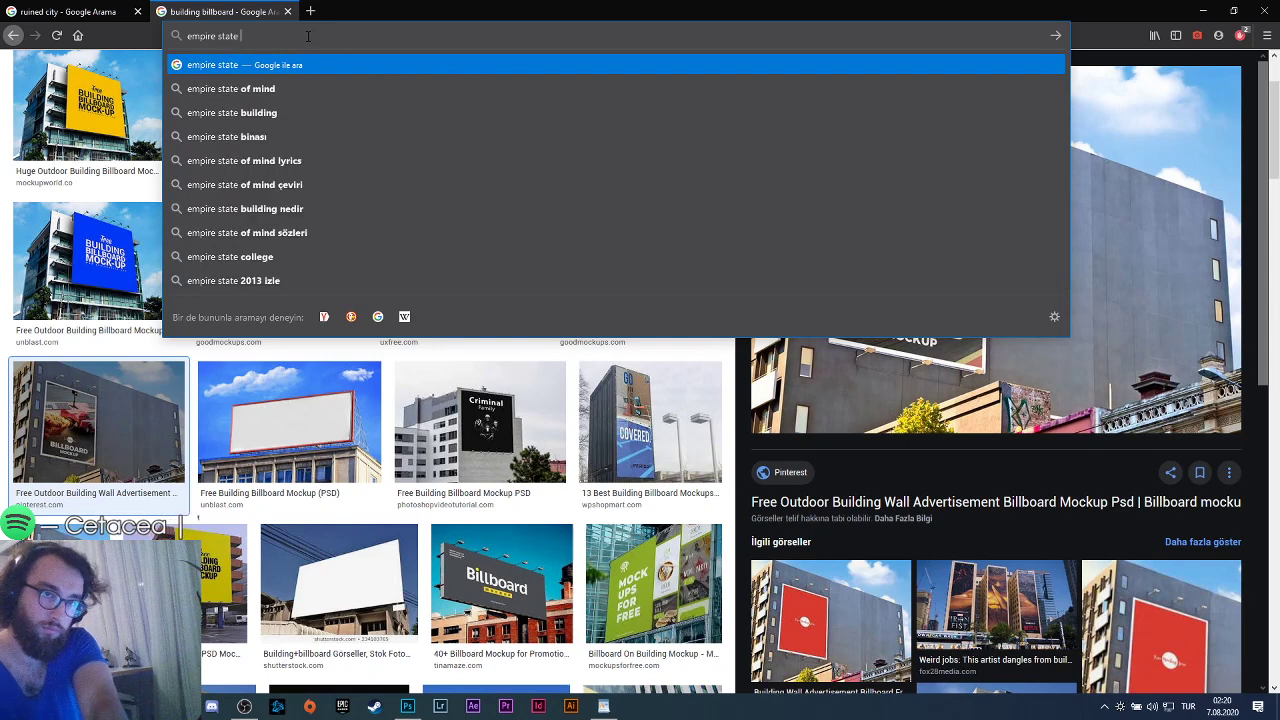
text( bu)
key(BackSpace)
key(ctrl+a)
Search Google for "newyork", show the image results for the suggested spelling "new york", and preview the Times Square street photo.
text(ne)
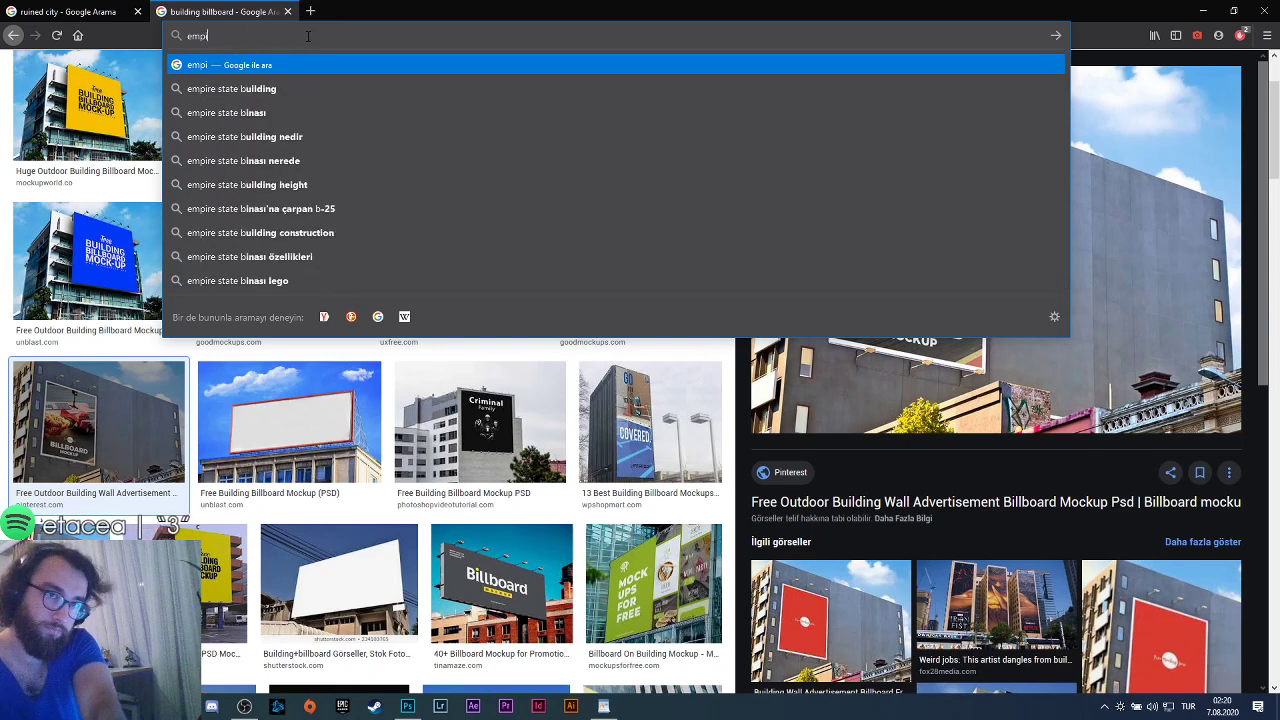
text(wyork)
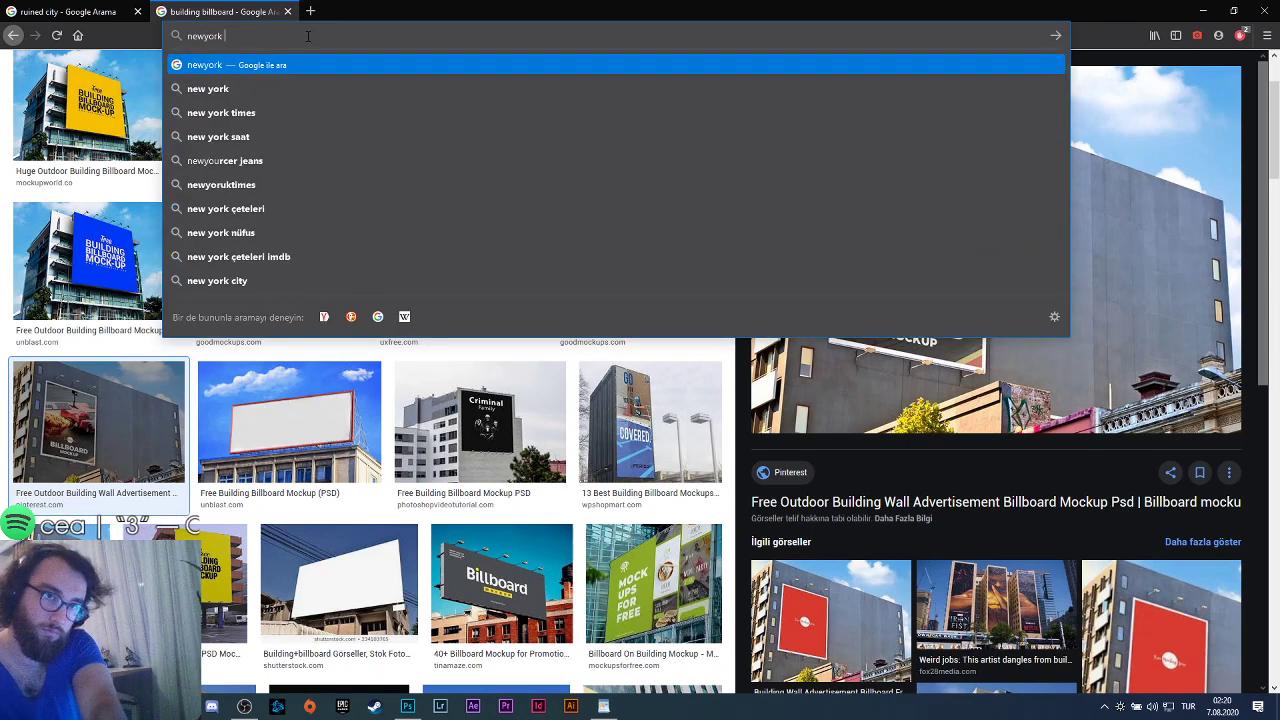
key(Return)
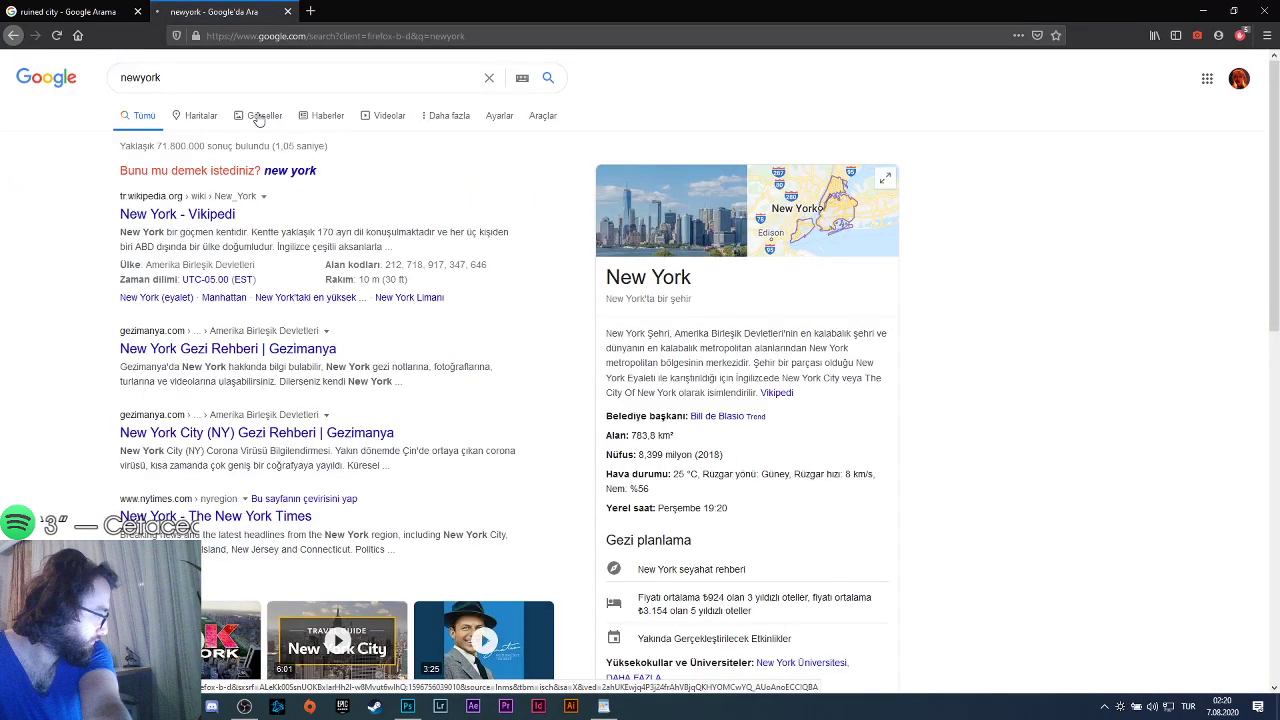
click(258, 117)
click(196, 185)
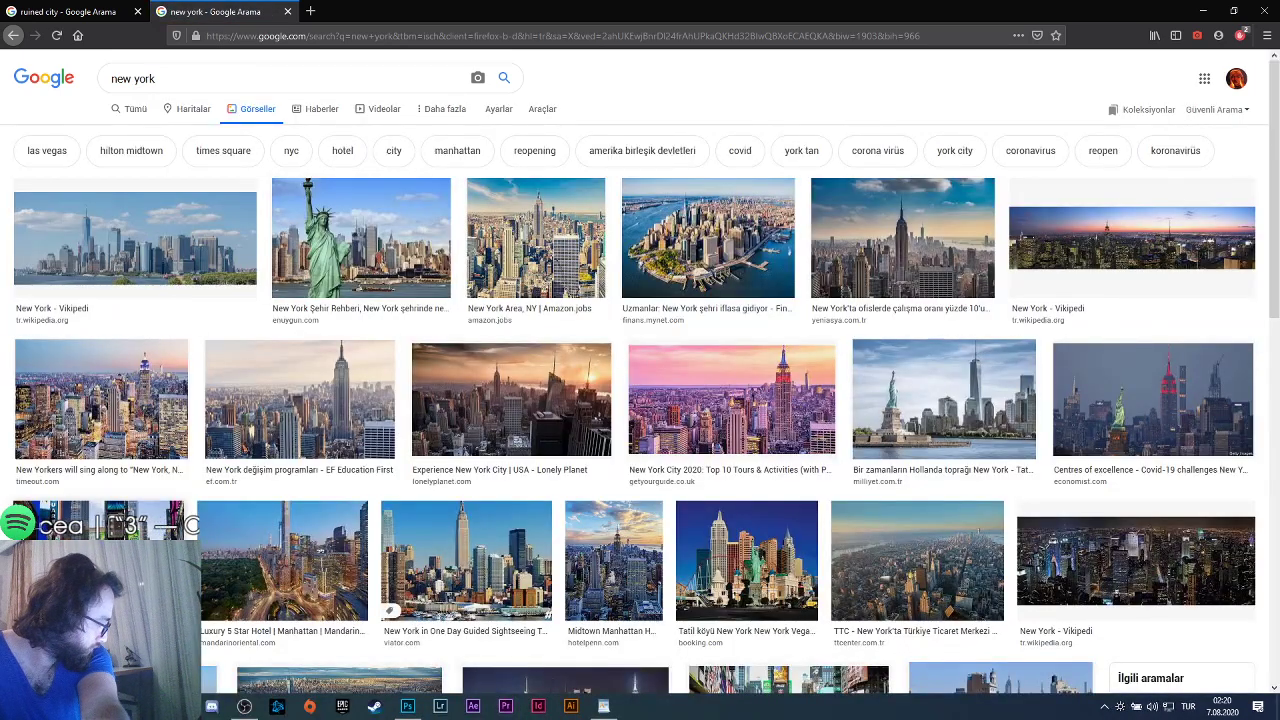
click(788, 683)
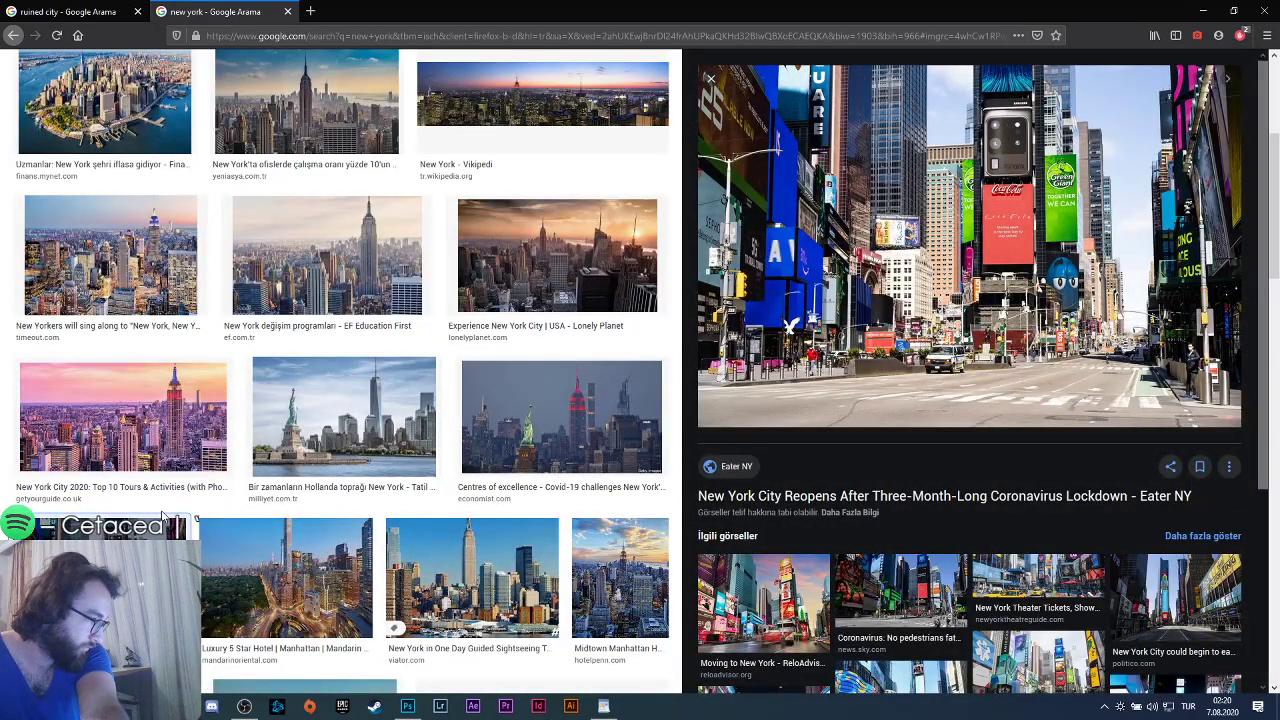
scroll(120, 277, up, 5)
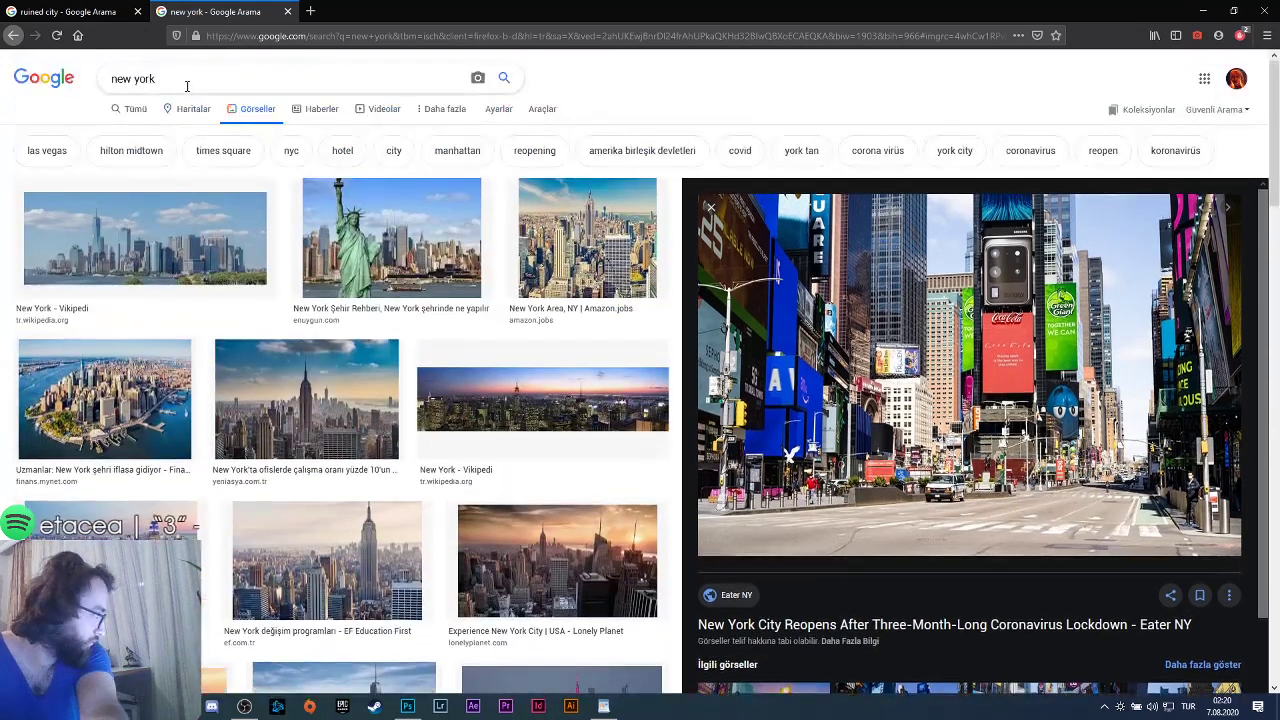
Search Google Images for "nyc central park".
drag(188, 80, 70, 97)
text(ny)
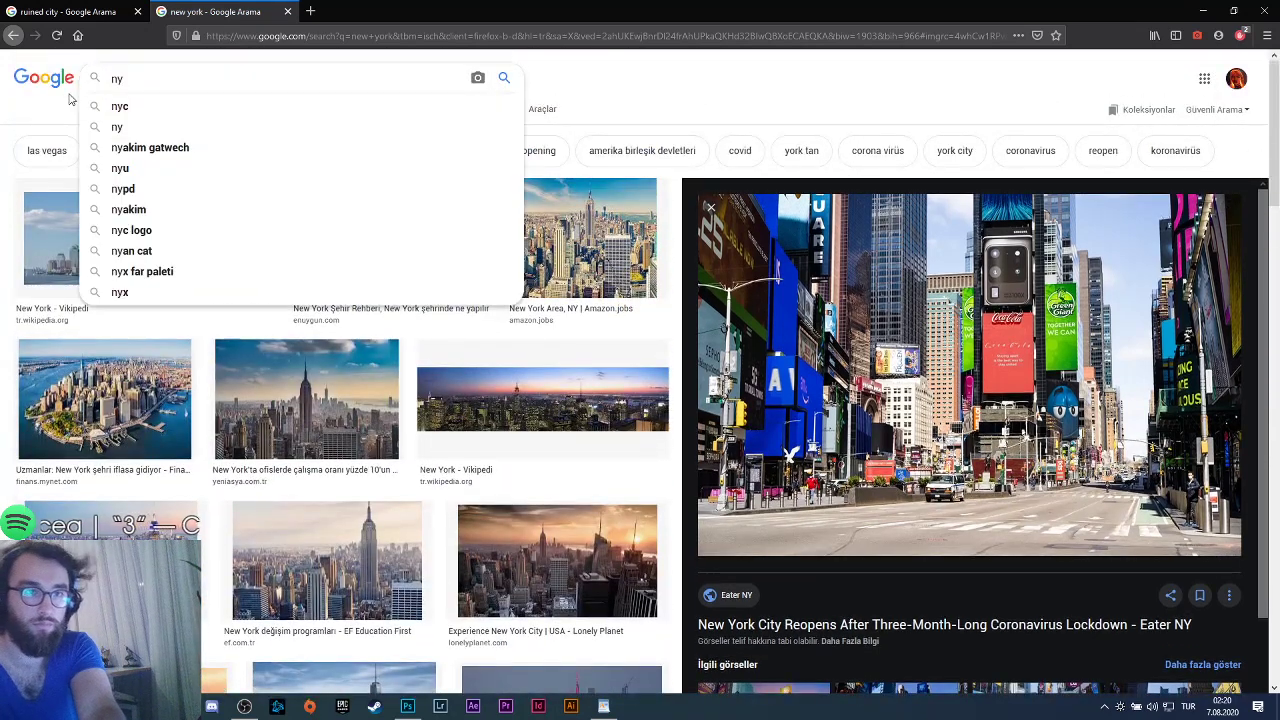
text(c central park)
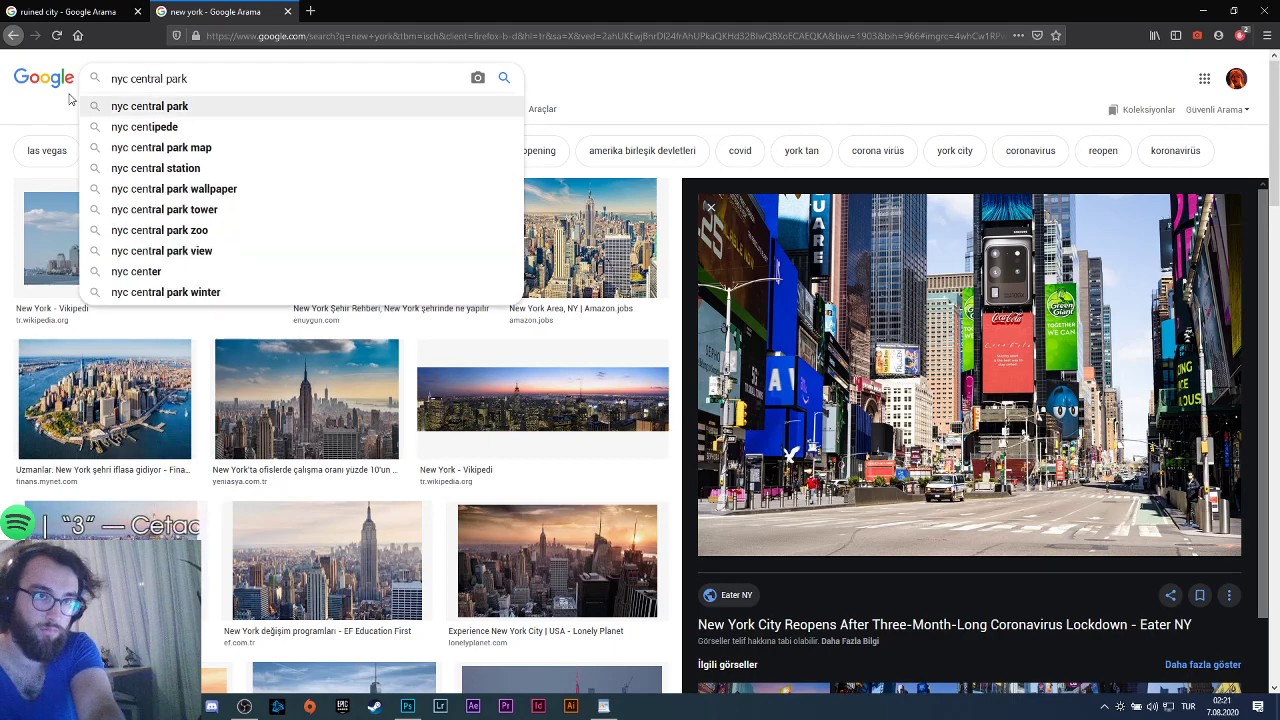
key(Return)
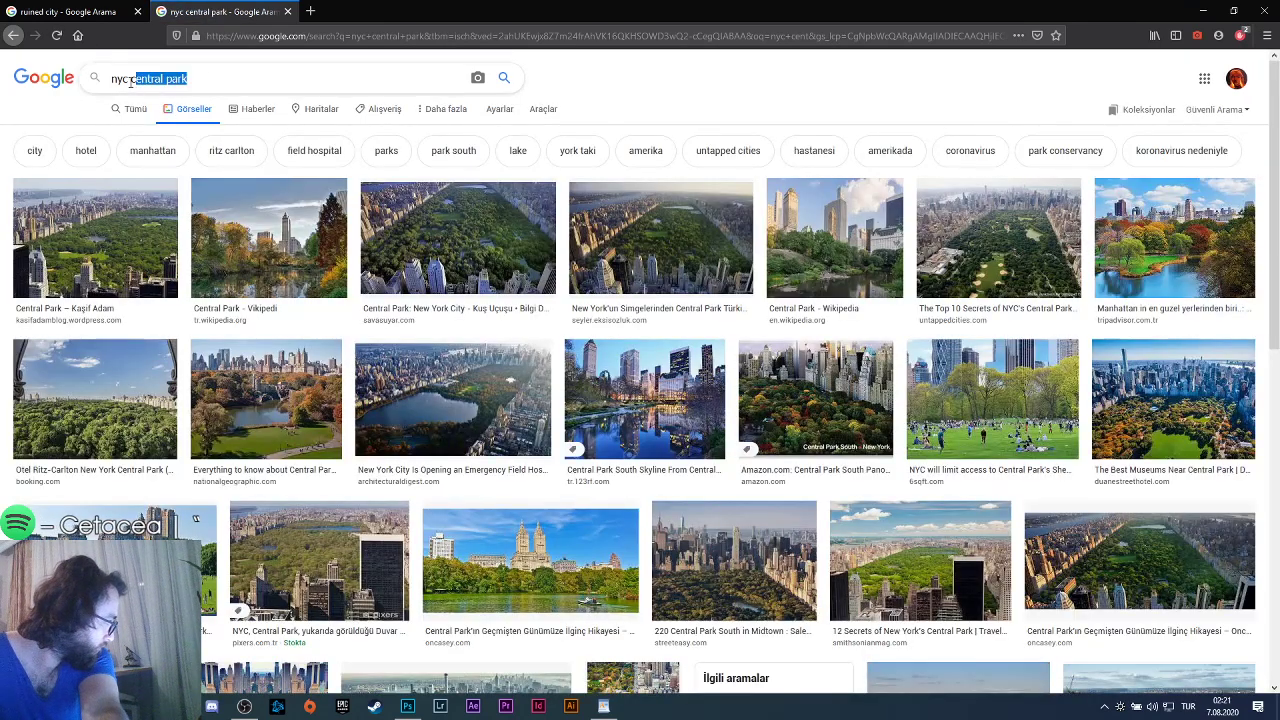
Change the image search to "nyc centre" to look for city building references.
drag(129, 79, 208, 94)
key(BackSpace)
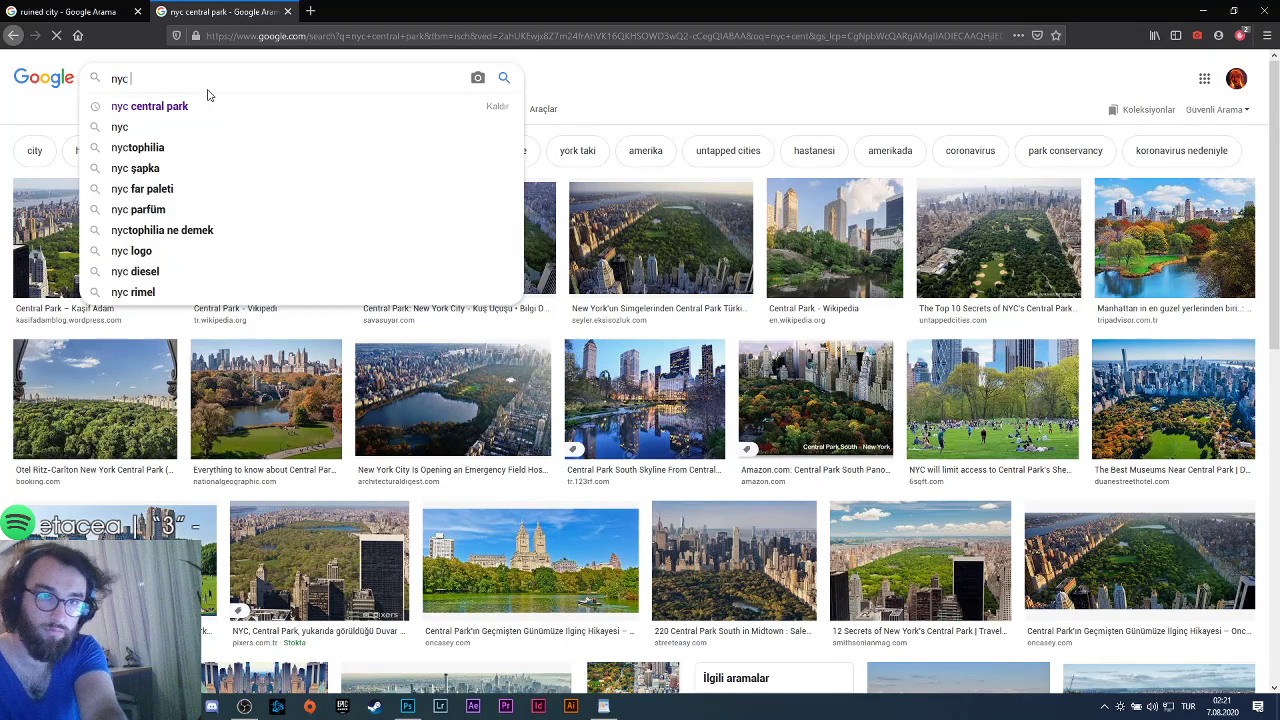
text(k)
key(BackSpace)
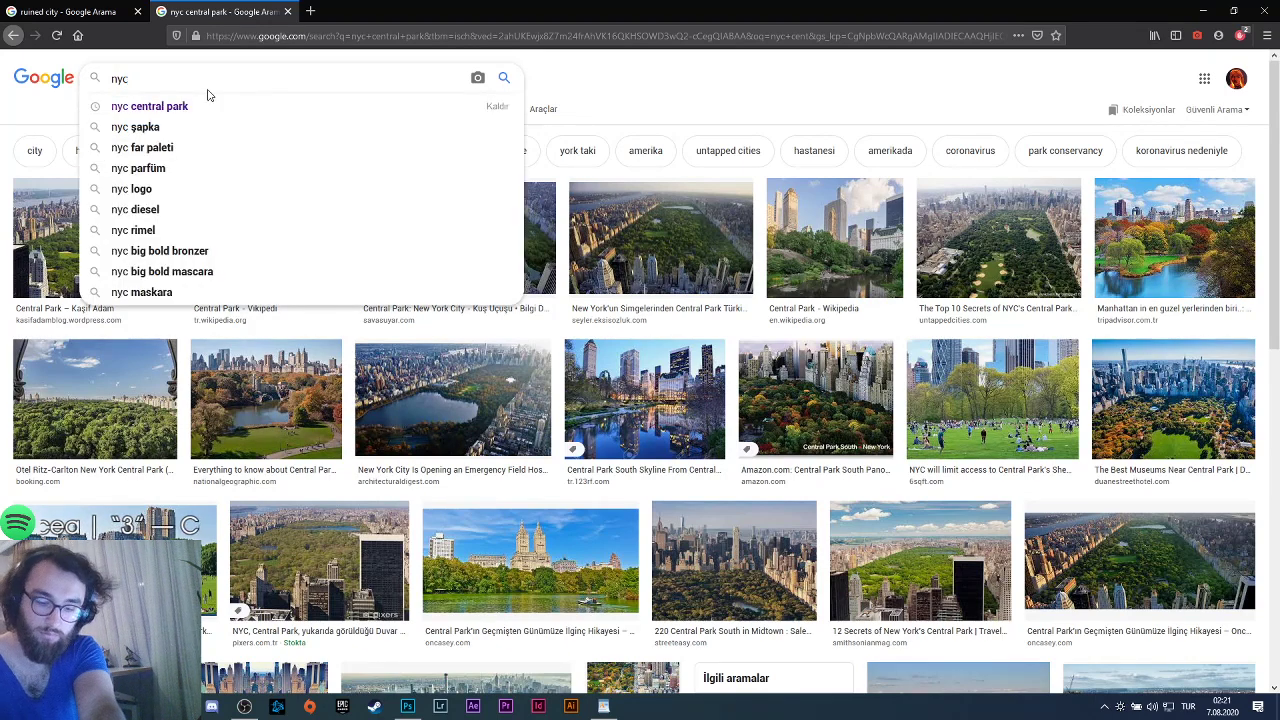
text(centre)
key(Return)
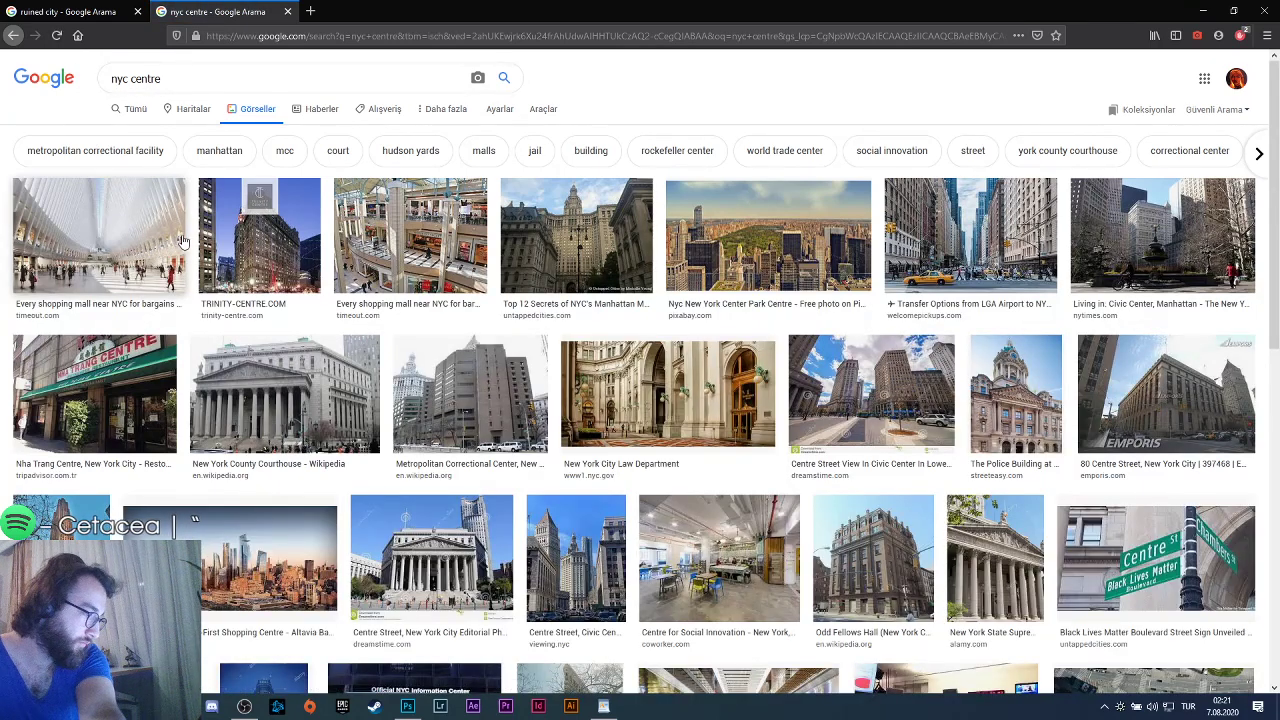
Change the Google image search to "nyc commercials".
drag(162, 79, 137, 79)
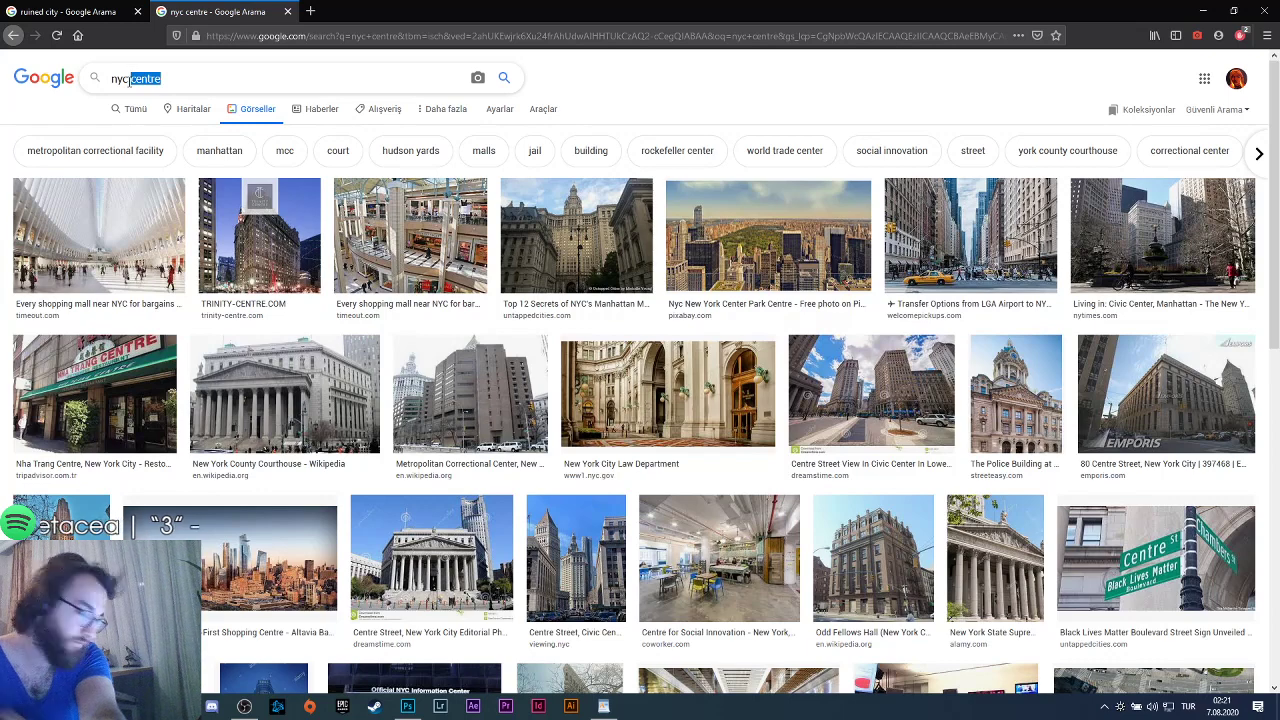
text(commer)
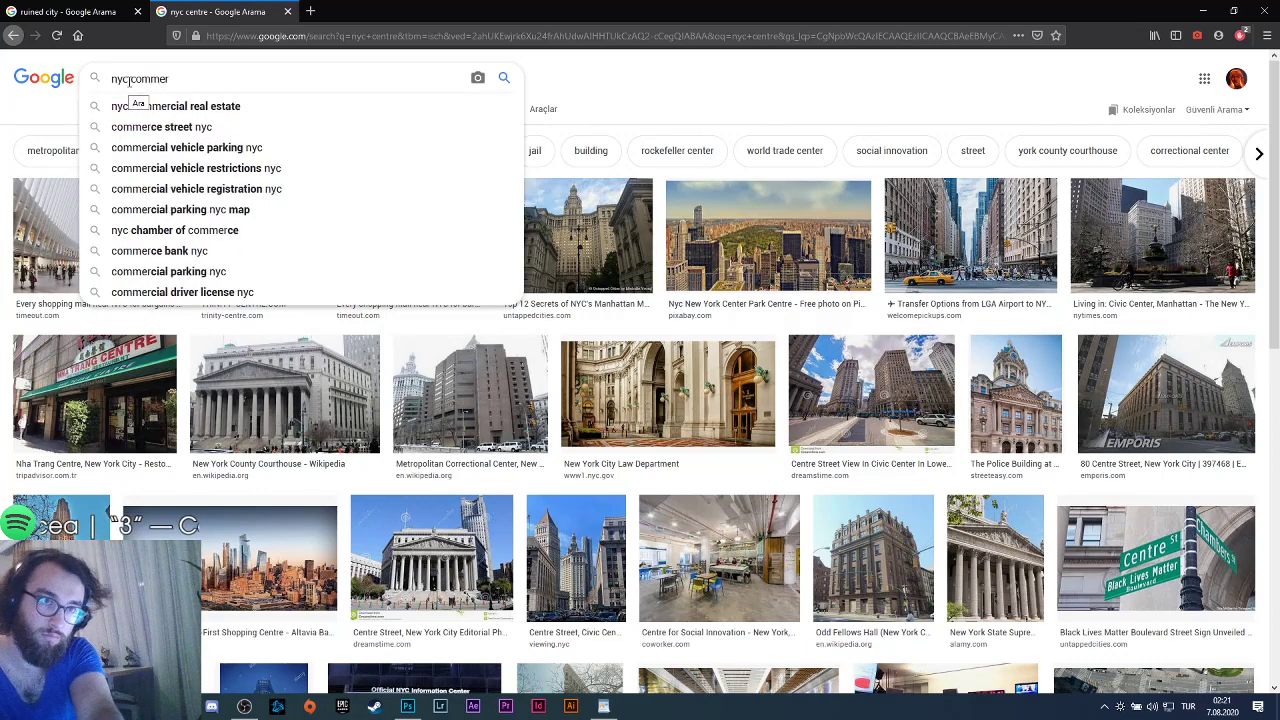
key(BackSpace)
key(Down)
key(Down)
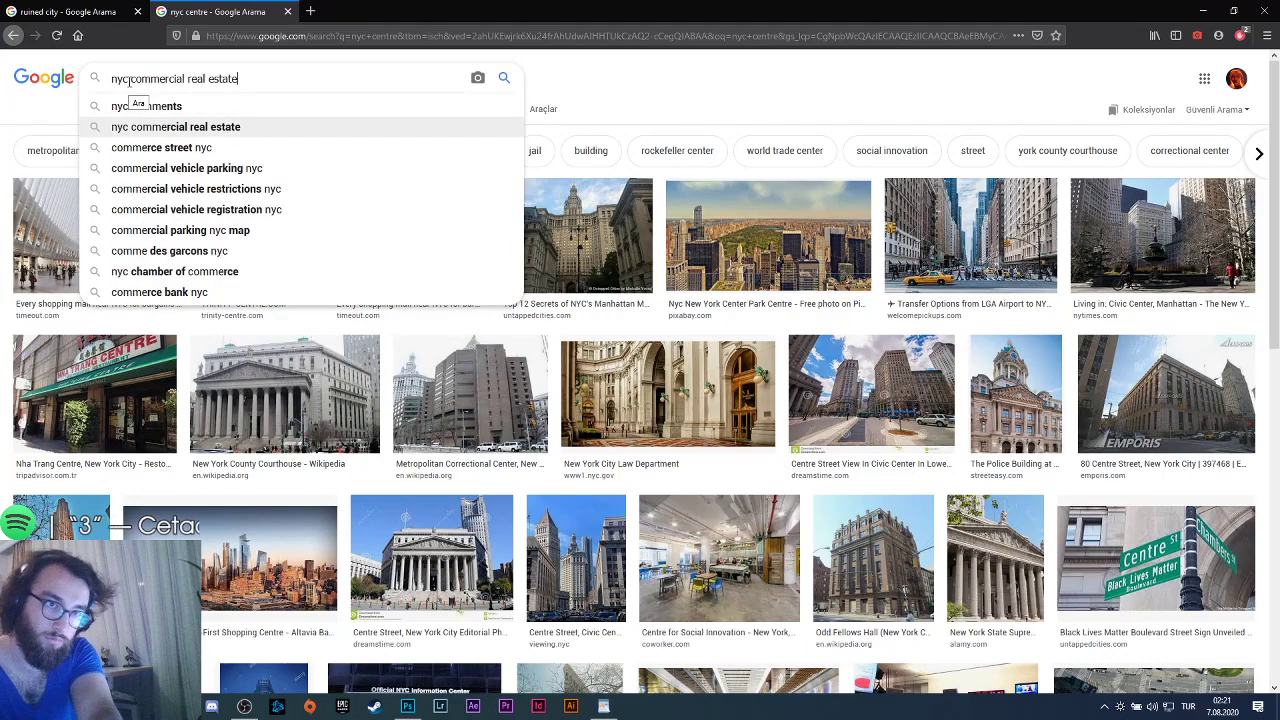
key(BackSpace)
key(BackSpace)
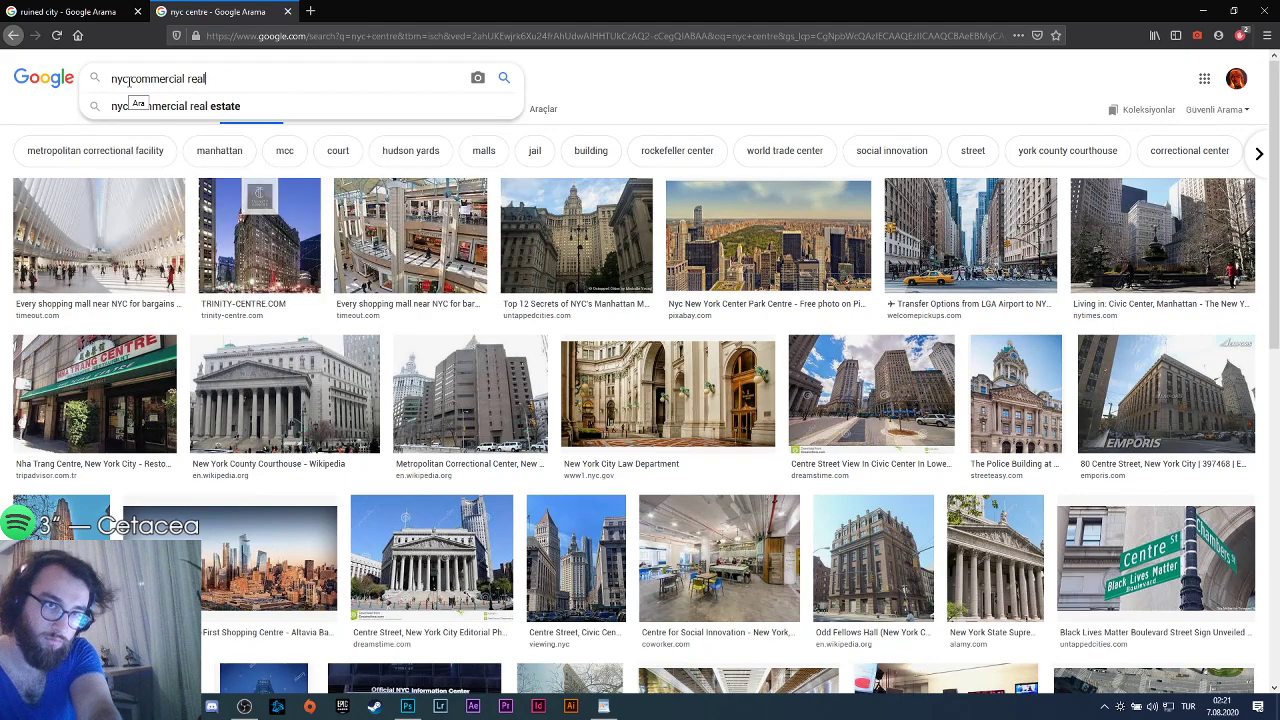
key(BackSpace)
key(BackSpace)
key(BackSpace)
key(BackSpace)
key(BackSpace)
text(s)
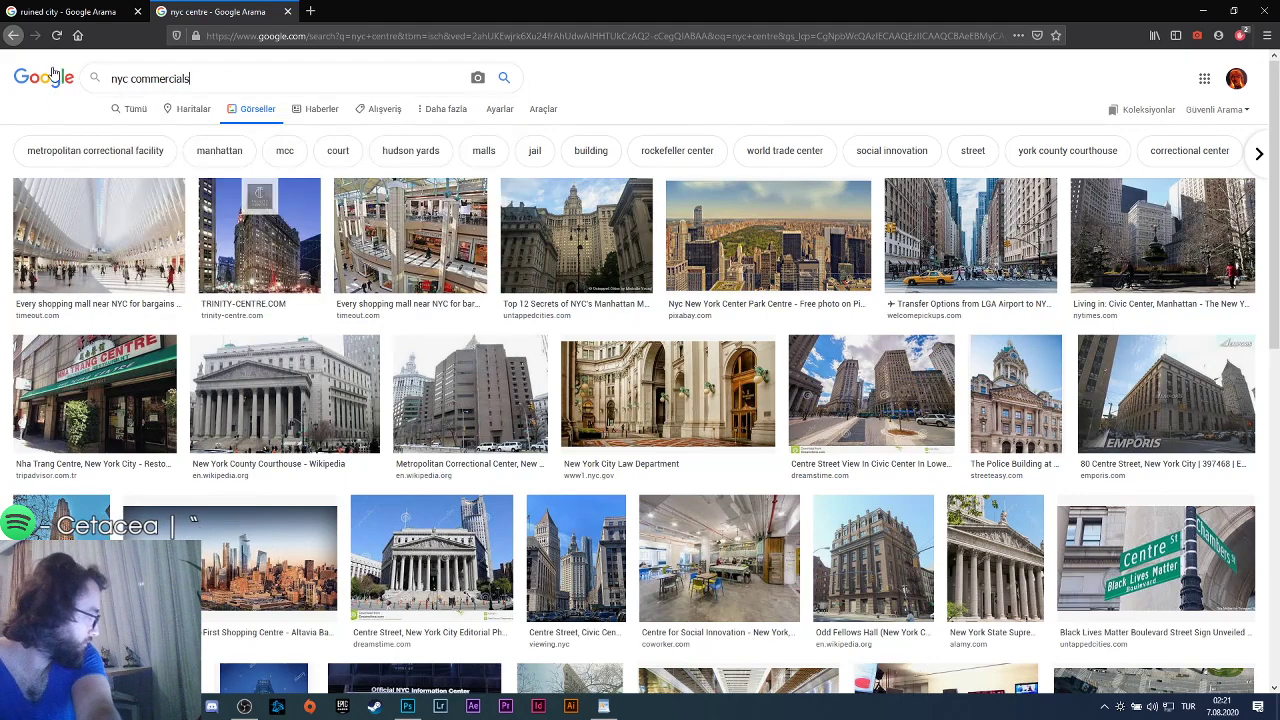
click(505, 84)
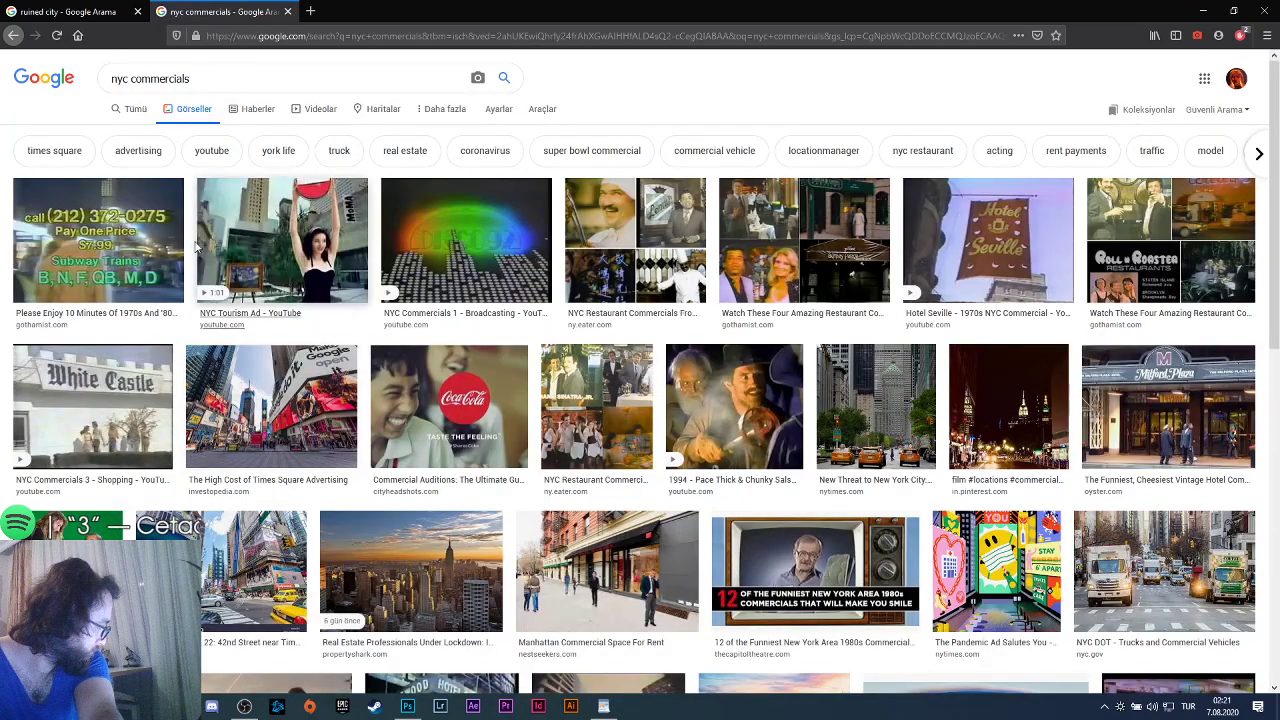
Replace "commercials" in the image search so it looks for "nyc times square".
drag(190, 78, 133, 78)
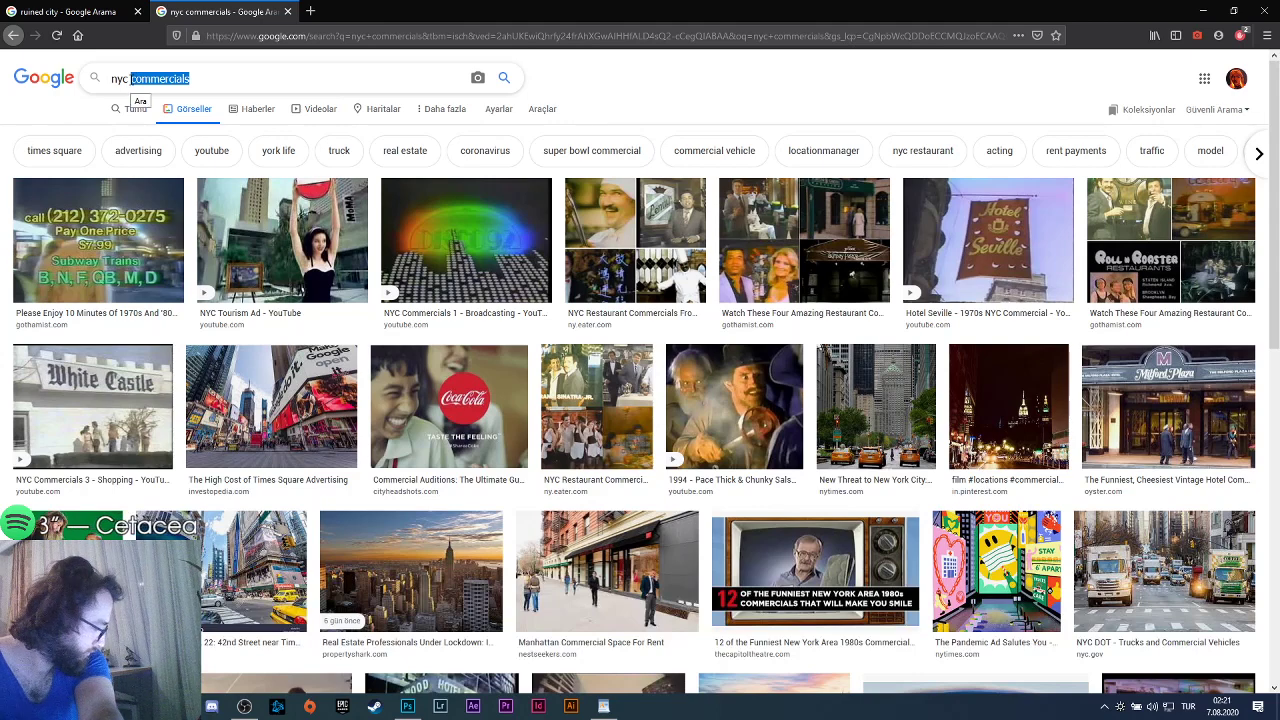
key(BackSpace)
text(ti)
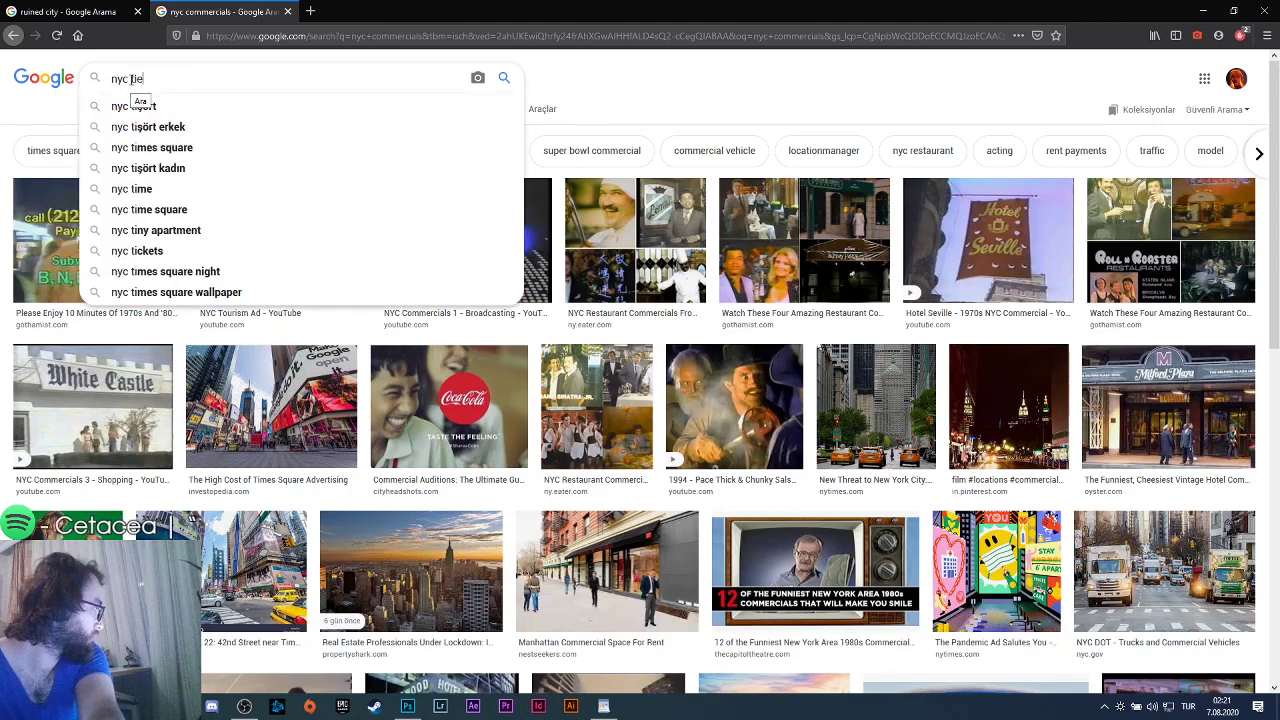
text(mes square)
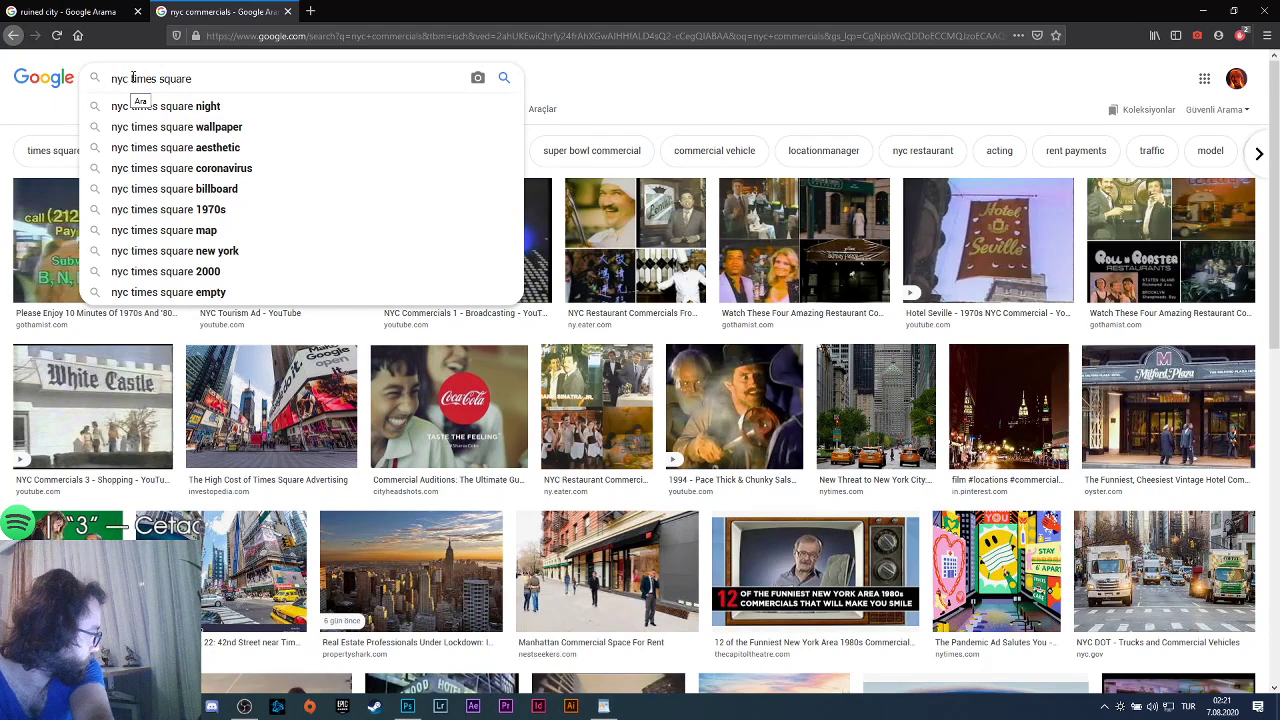
key(Return)
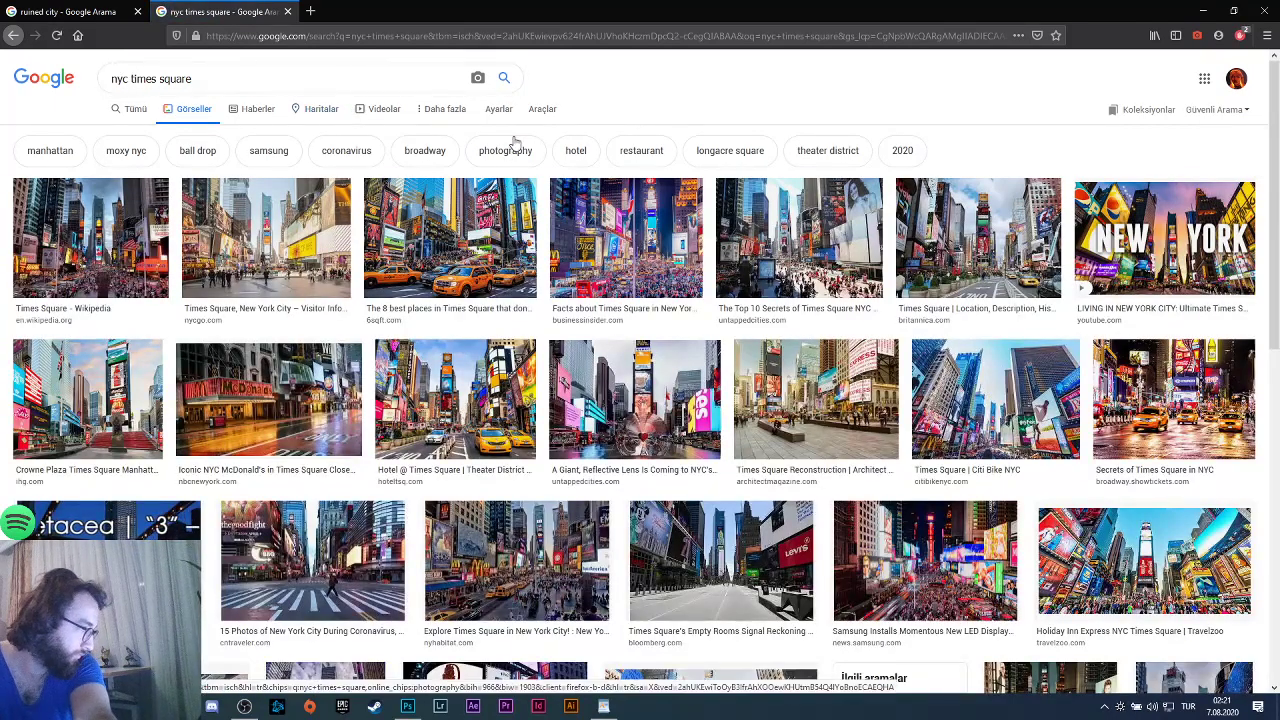
Extend the image search to "nyc times square fallout" to look for post-apocalyptic city references.
click(246, 76)
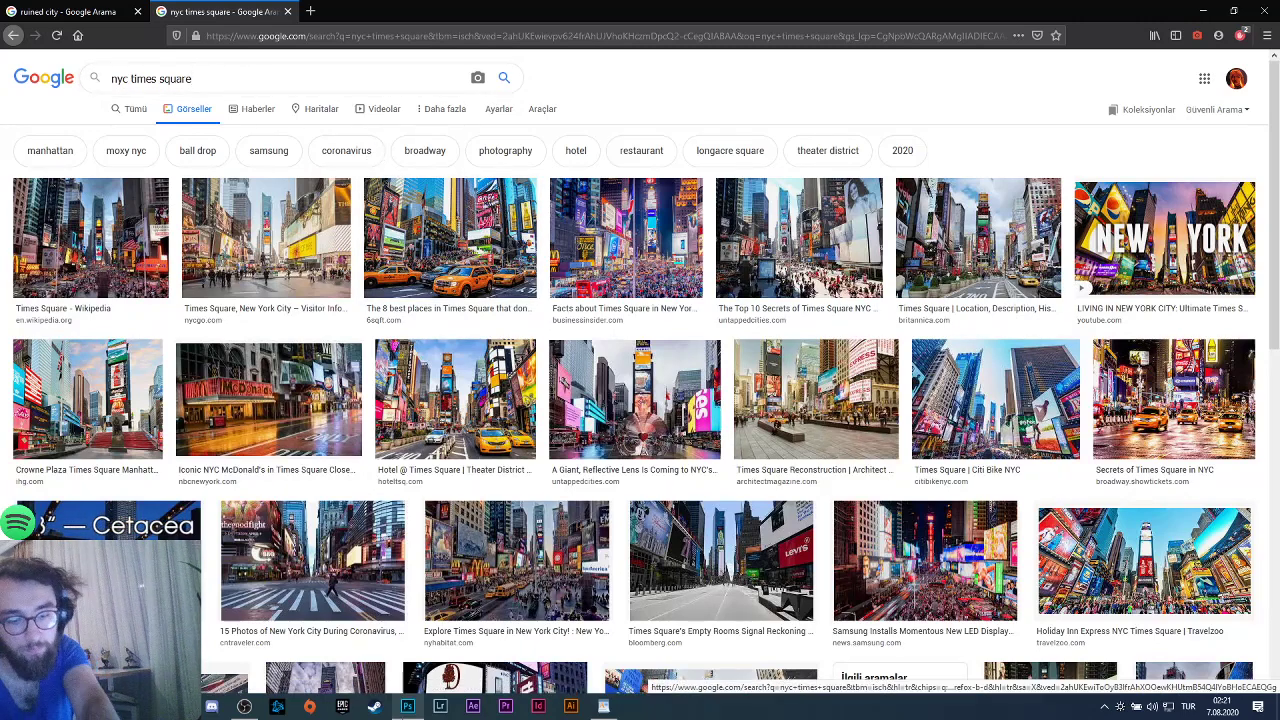
mouse_move(407, 706)
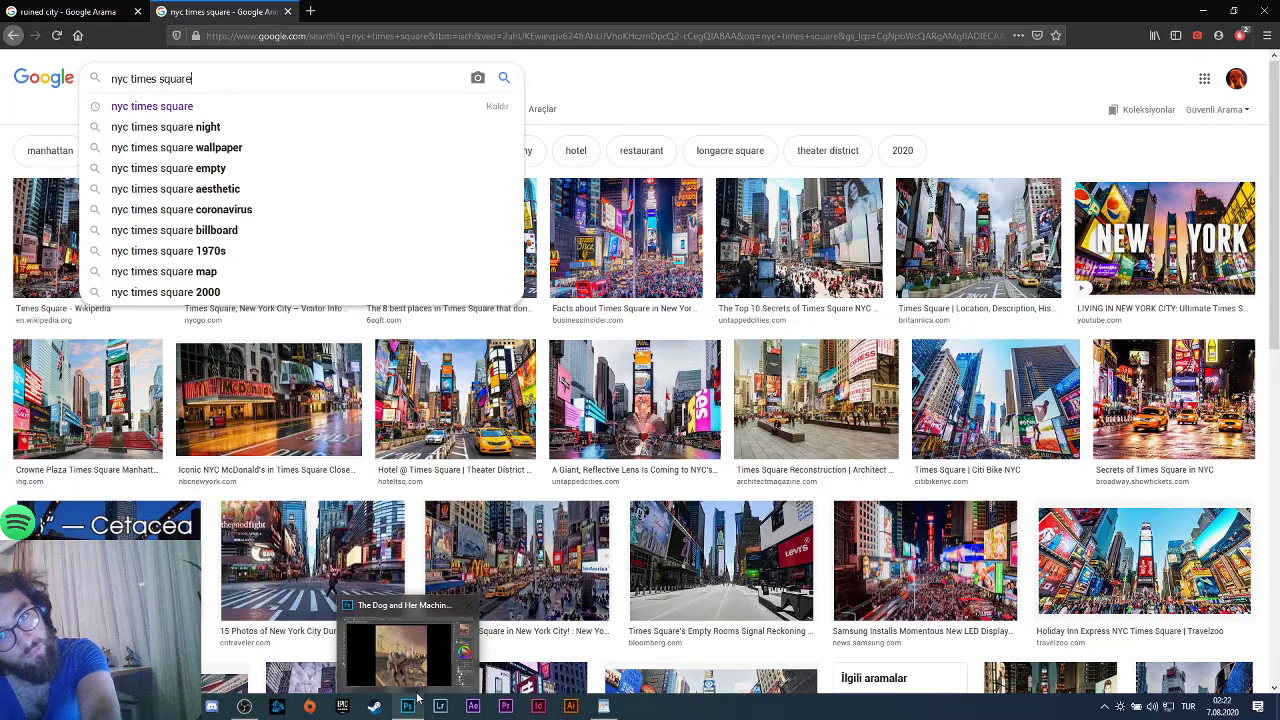
text(fallout)
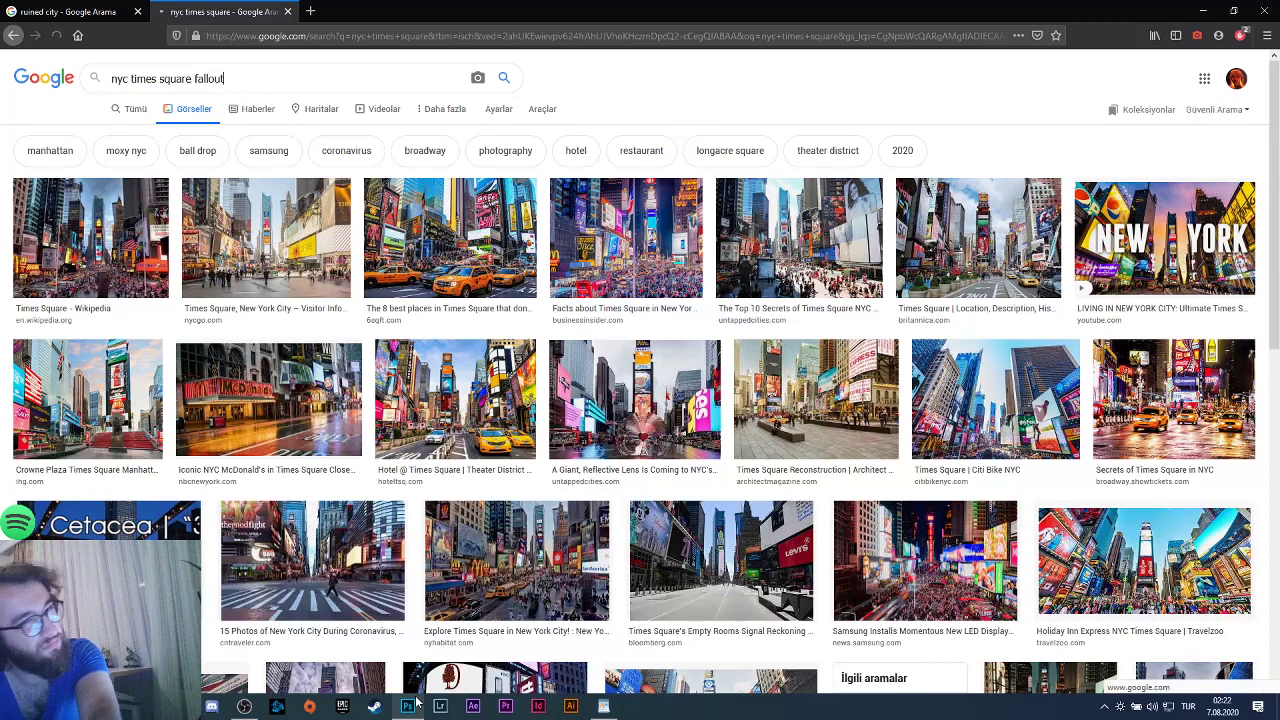
key(Return)
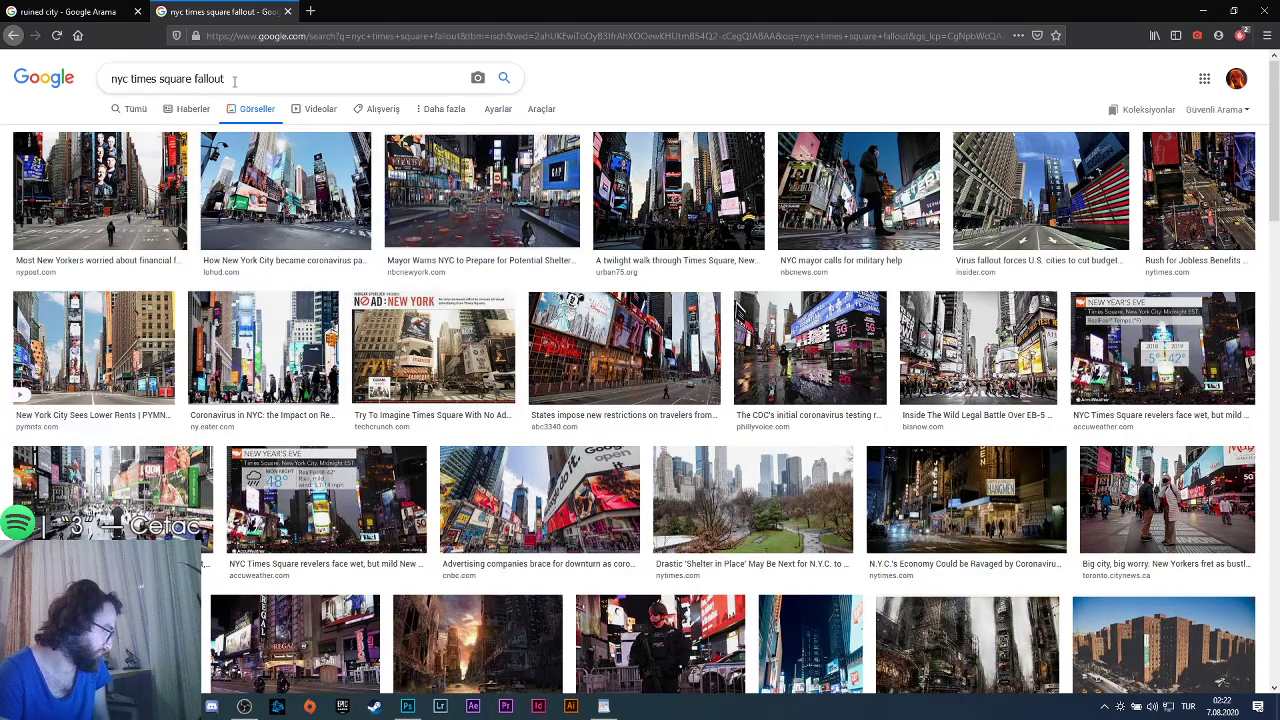
Replace "fallout" in the image search so it looks for "nyc times square ruins".
drag(226, 79, 192, 79)
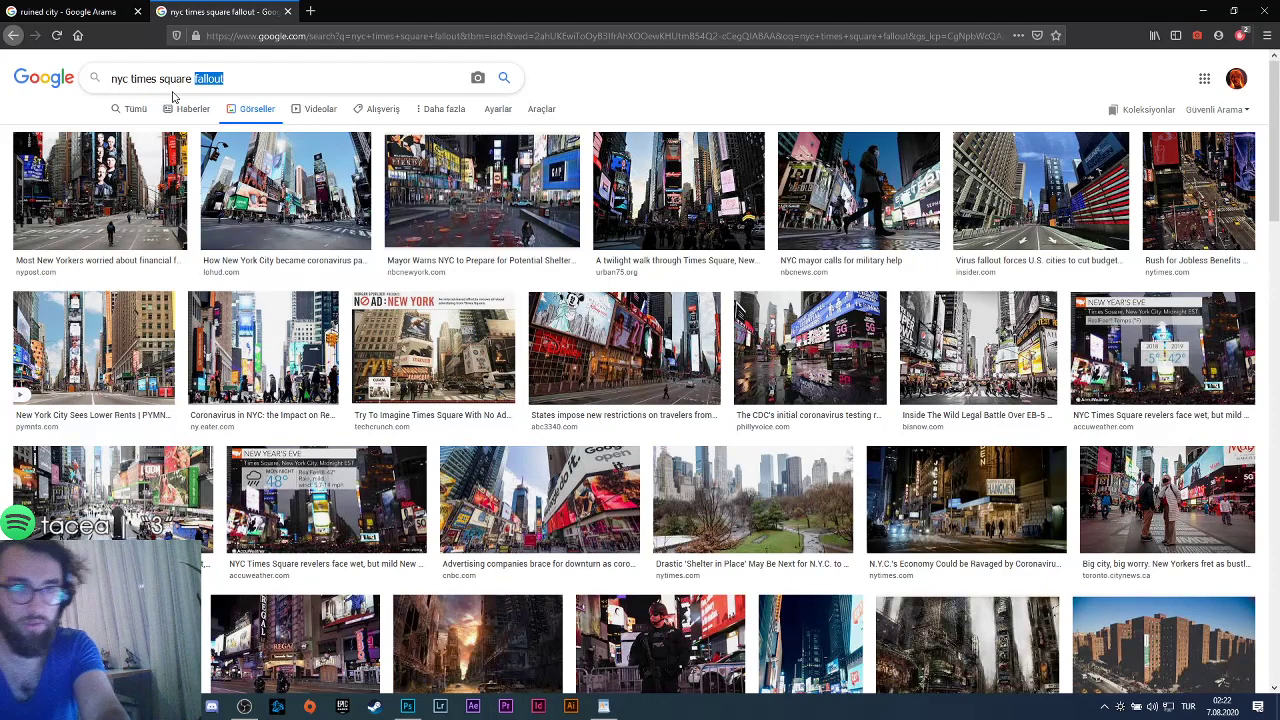
key(BackSpace)
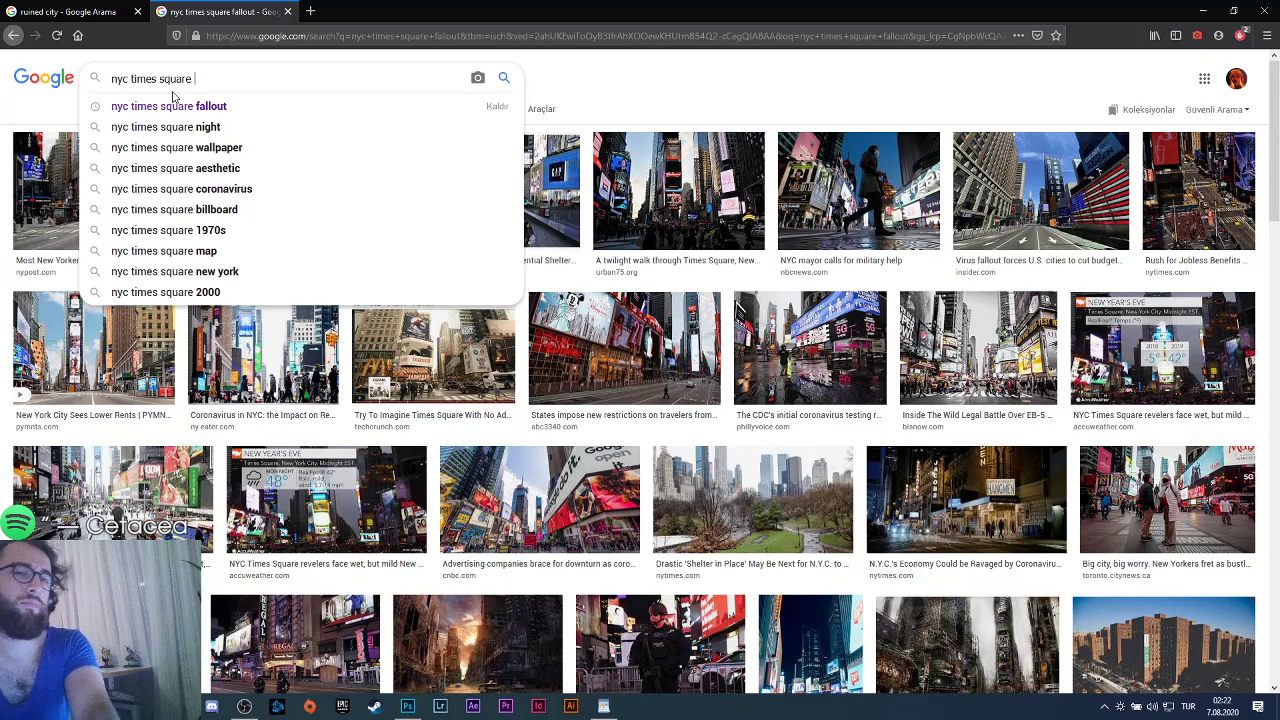
text(ruins)
key(Return)
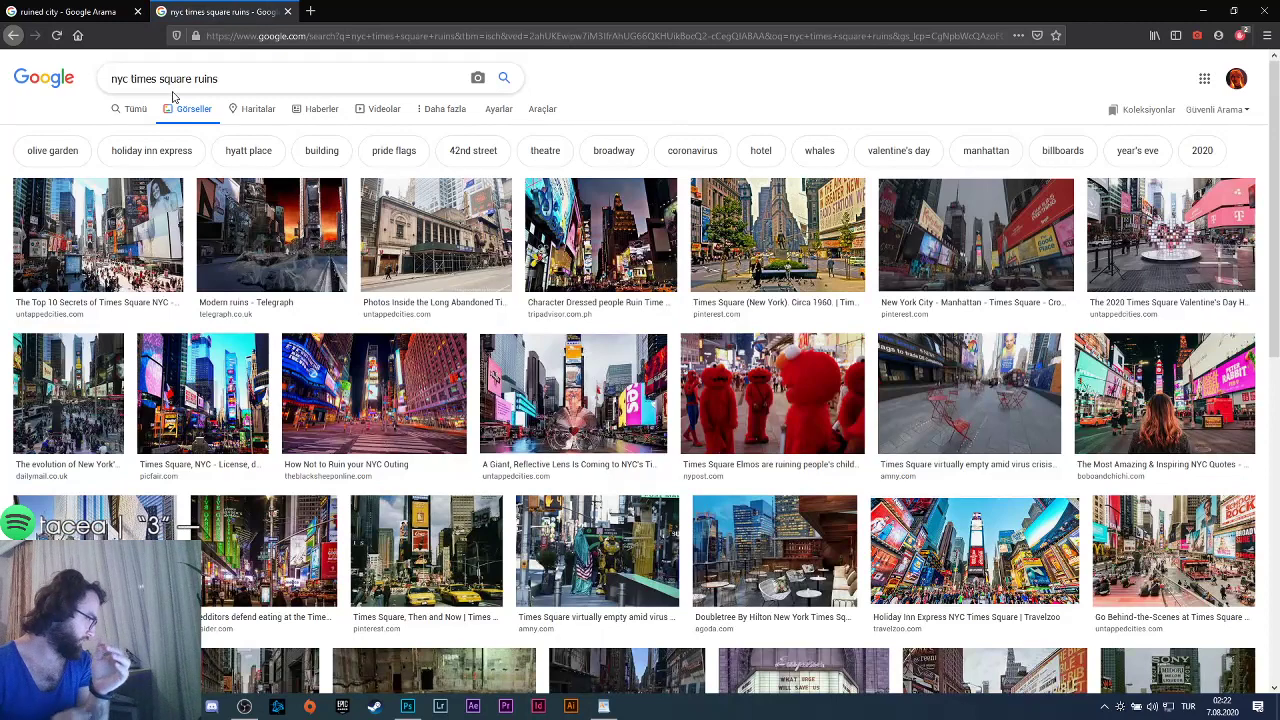
Preview the "Modern ruins - Telegraph" image and its related ArtStation painting of Times Square in ruins.
click(255, 218)
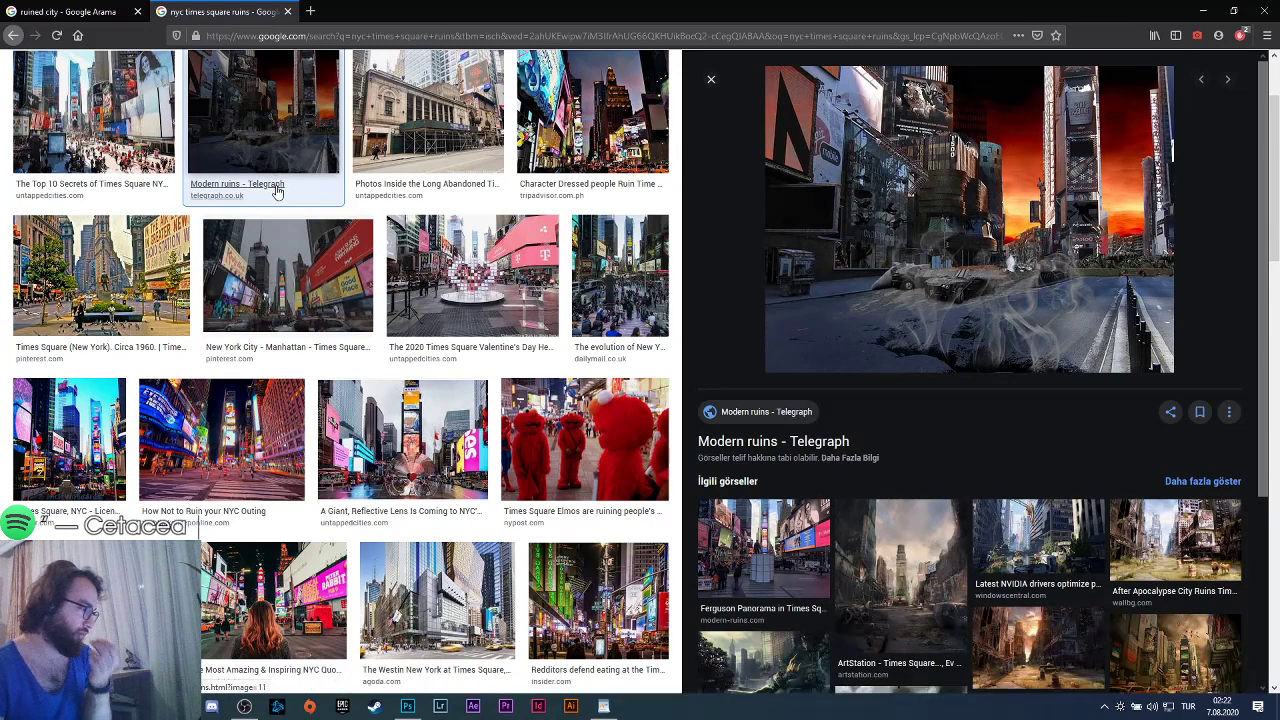
scroll(890, 527, down, 1)
click(903, 545)
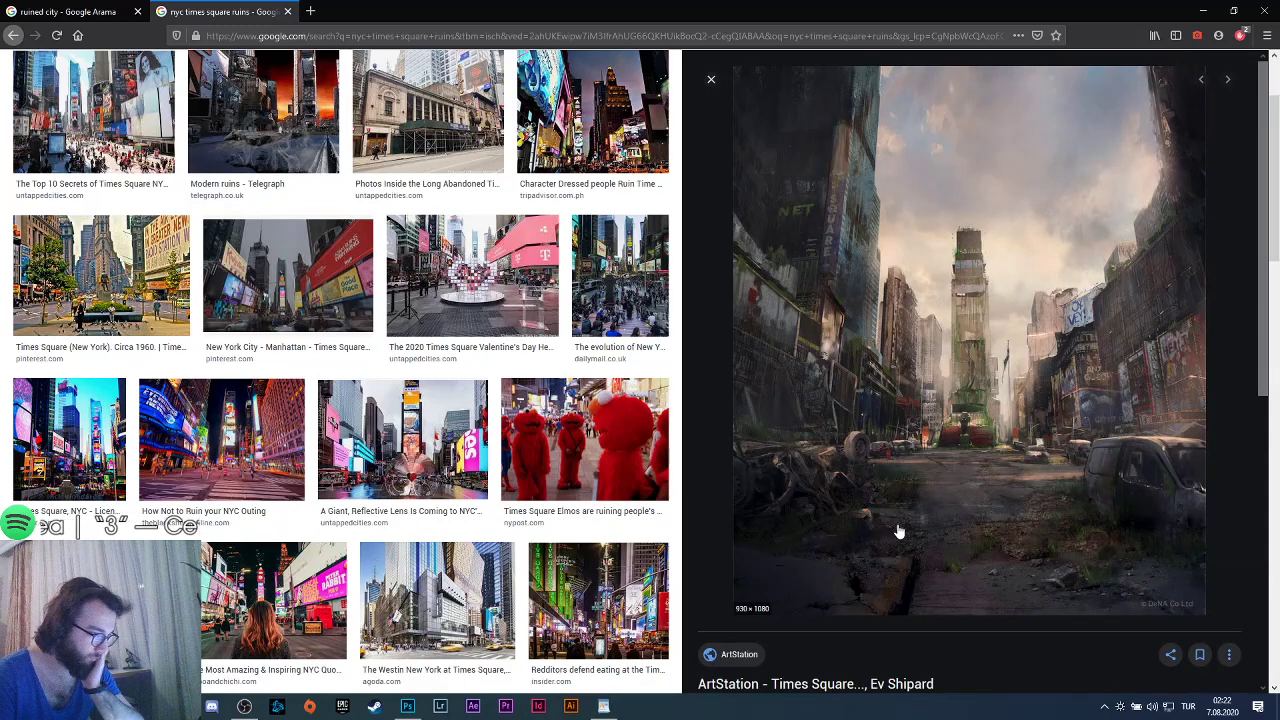
Open the Times Square painting's ArtStation page in a new tab, follow its artist and like the artwork.
scroll(898, 532, down, 2)
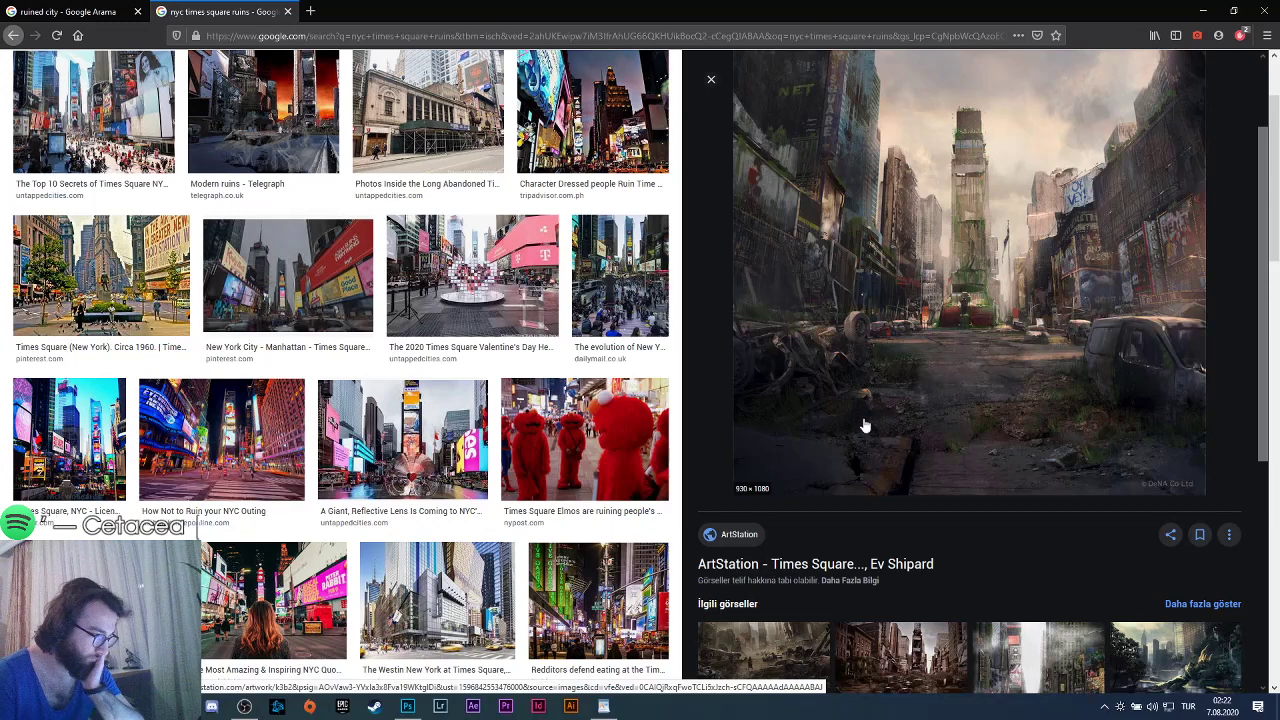
middle_click(829, 563)
click(360, 11)
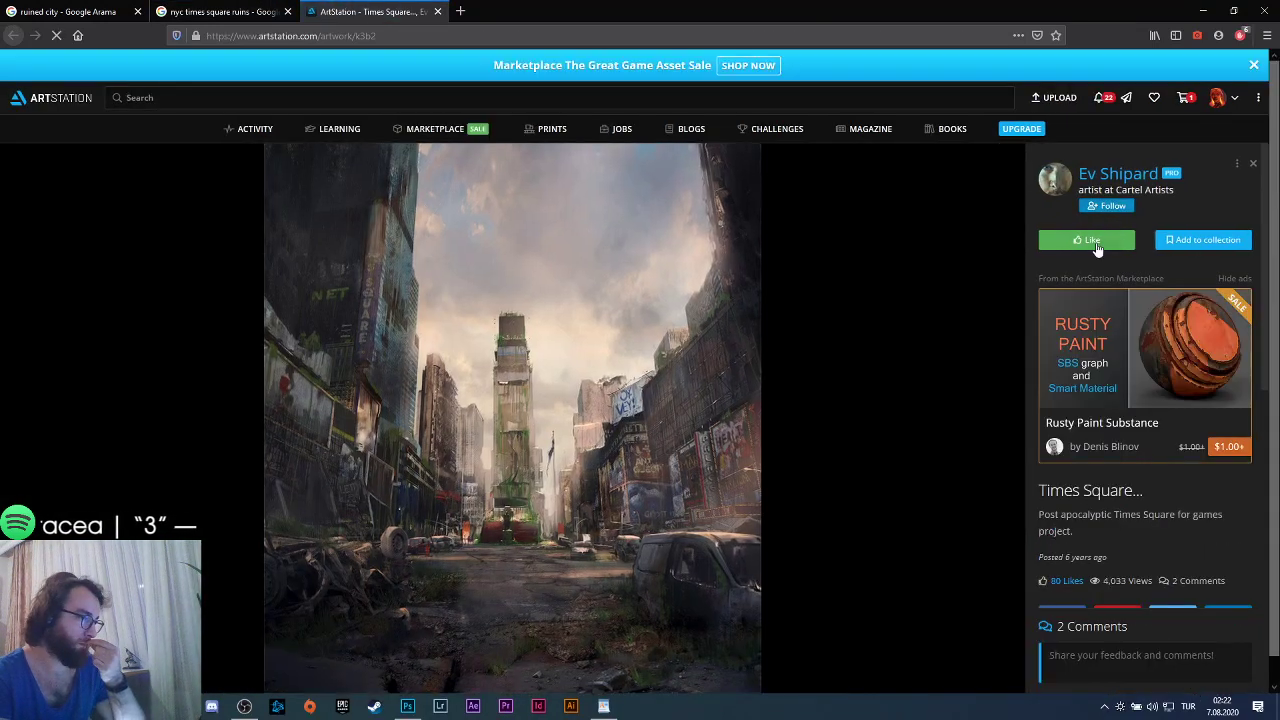
click(1094, 244)
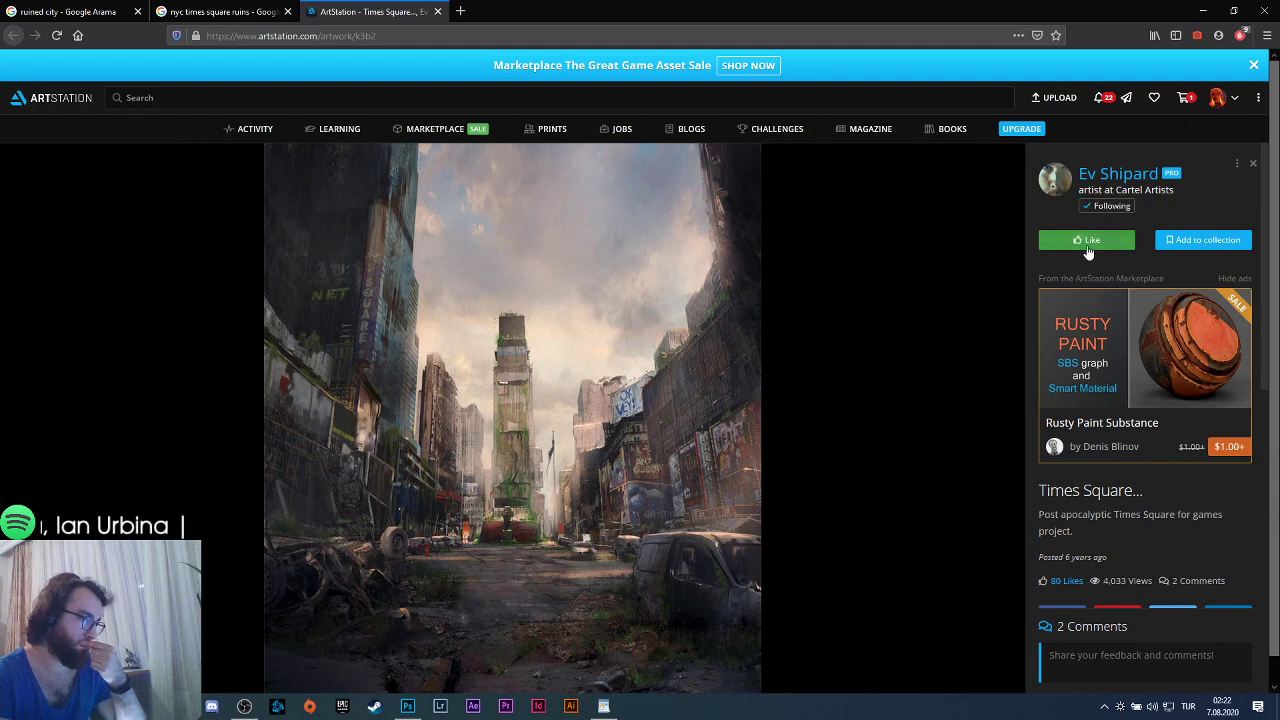
scroll(514, 440, down, 1)
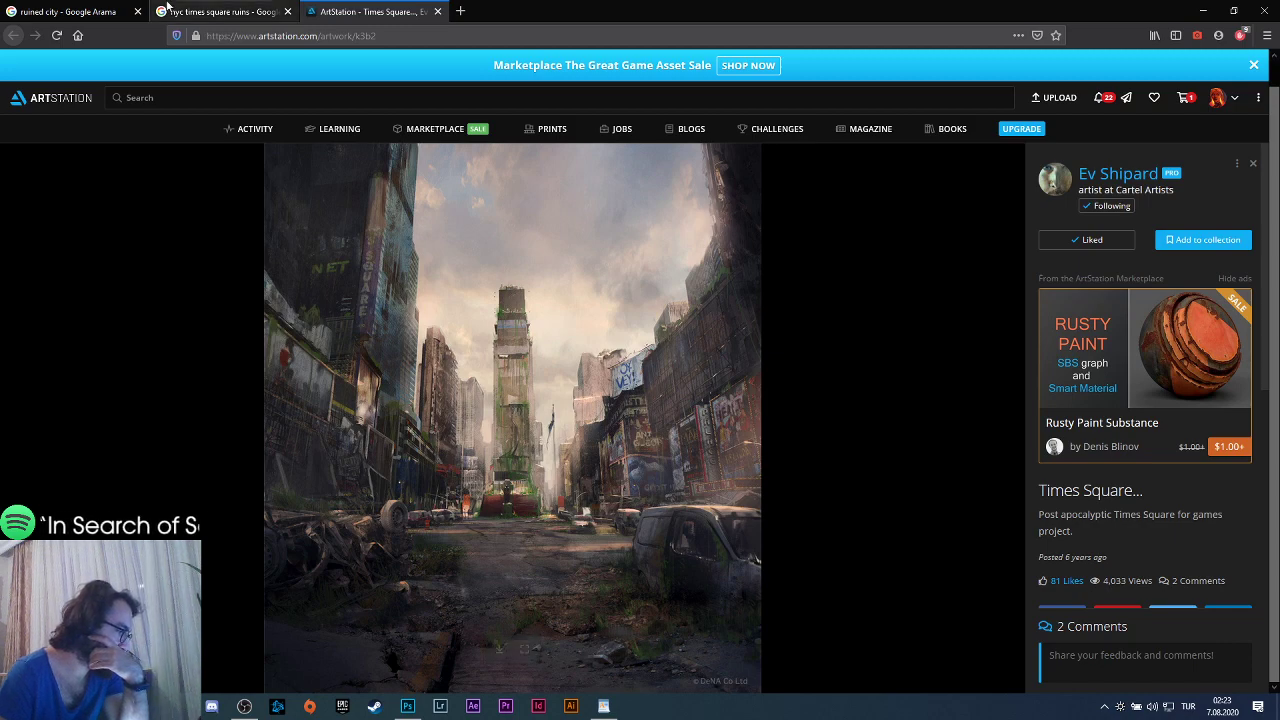
Return to the "nyc times square ruins" results tab and run a new Google search for "old lcd" there.
click(220, 11)
click(343, 36)
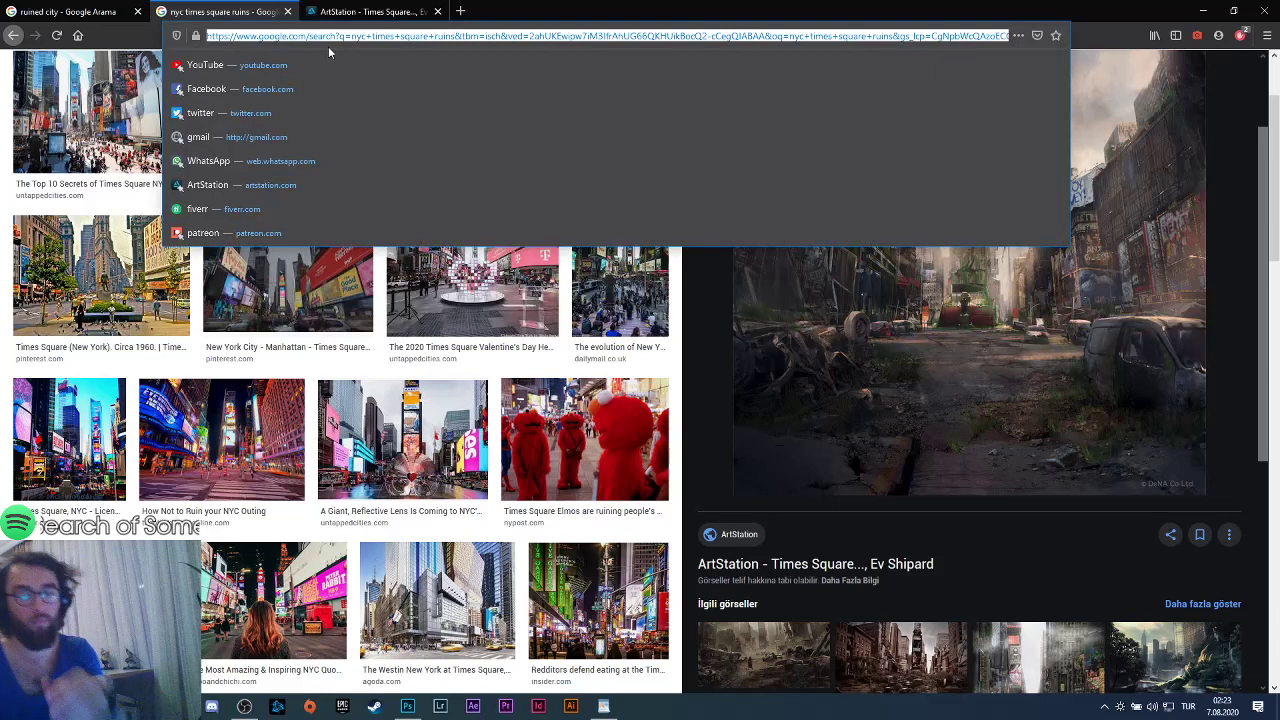
text(old lc)
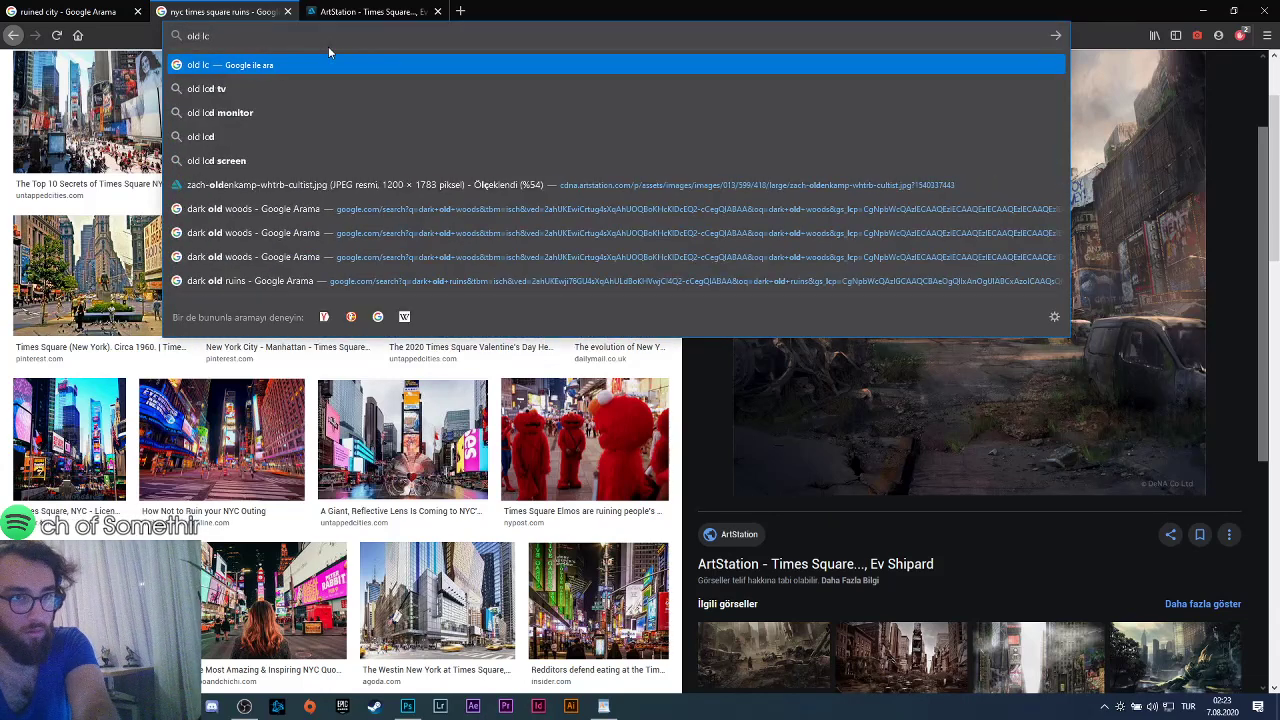
text(d tv)
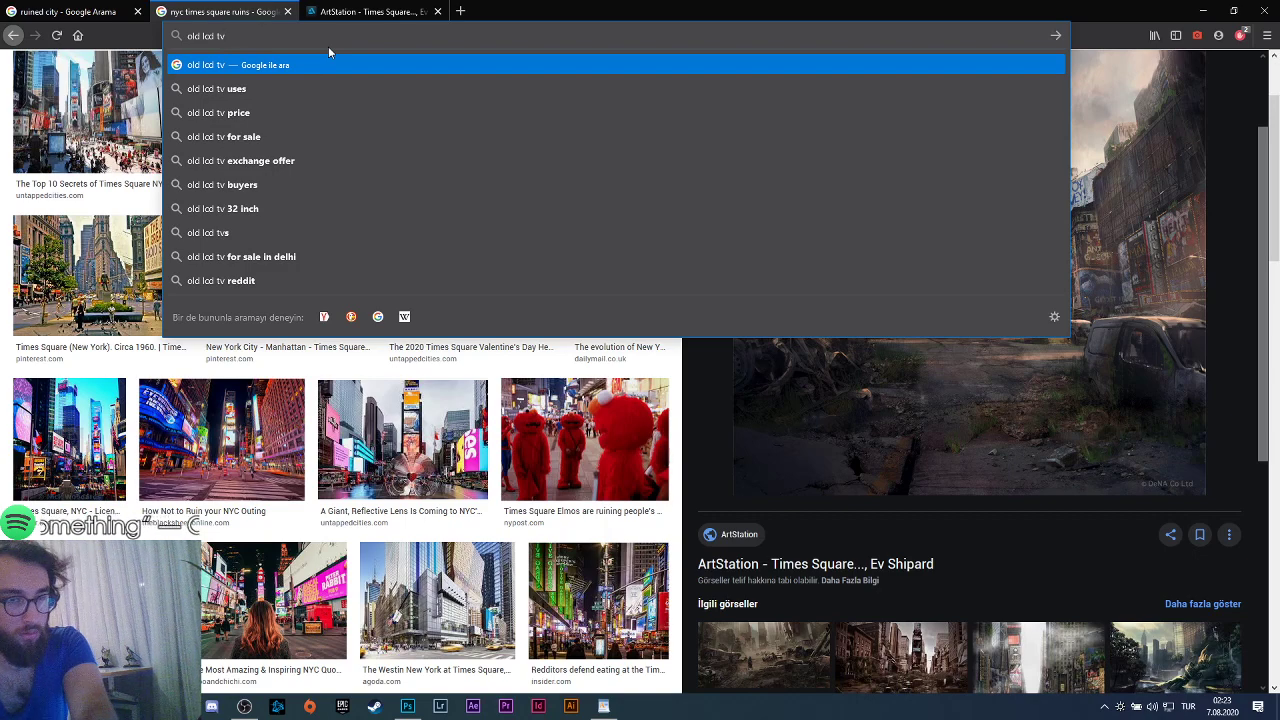
text( se)
key(BackSpace)
key(BackSpace)
key(BackSpace)
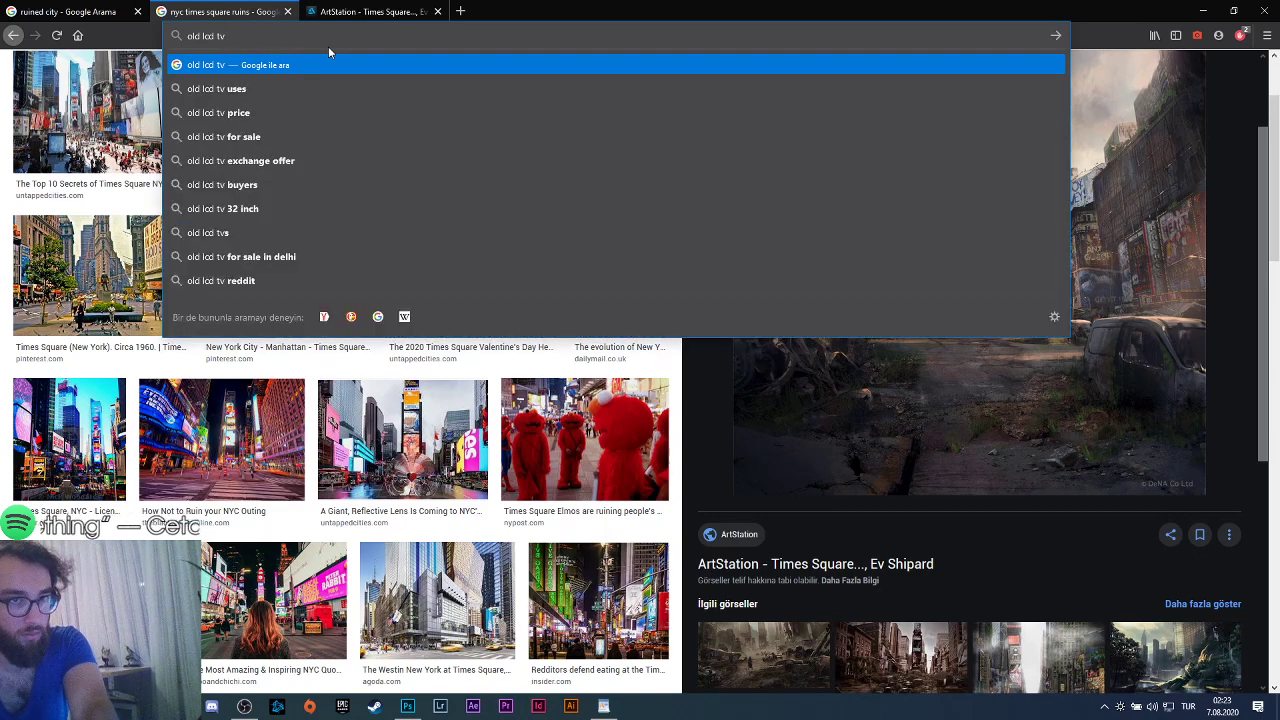
key(BackSpace)
key(BackSpace)
key(BackSpace)
key(Return)
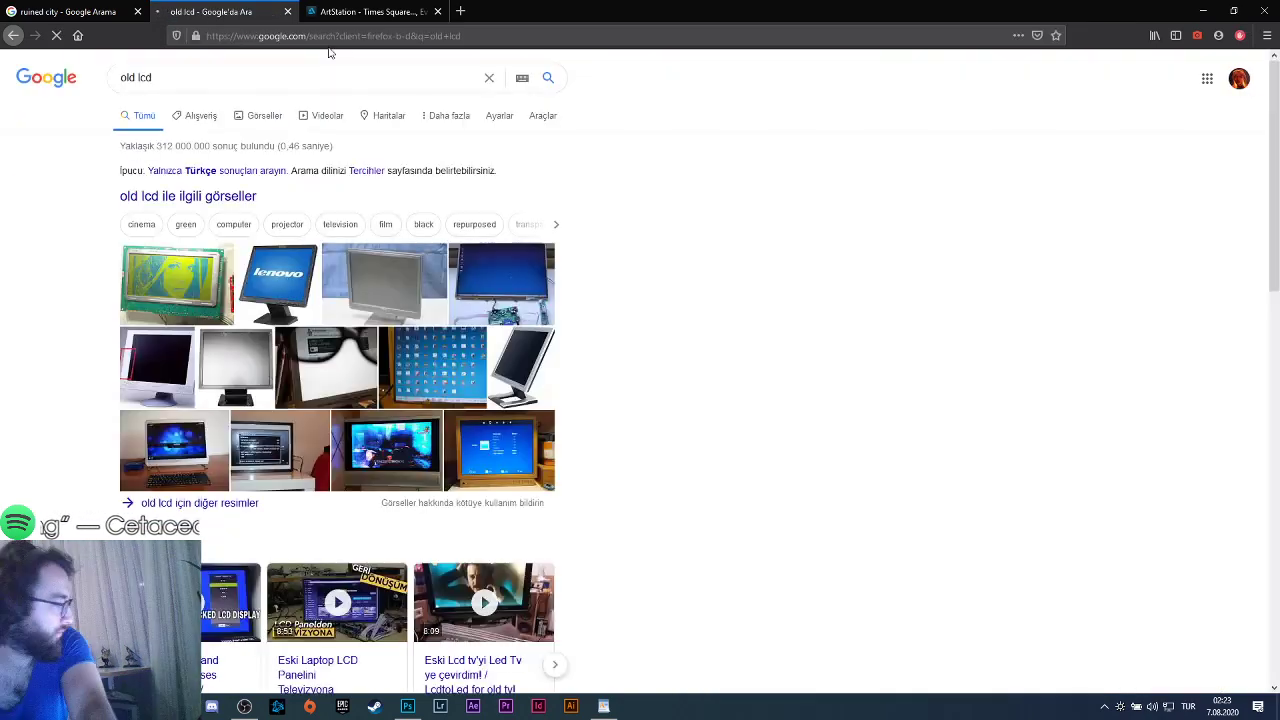
Replace the "old lcd" search text with a new query starting with "bro".
triple_click(110, 86)
text(dse)
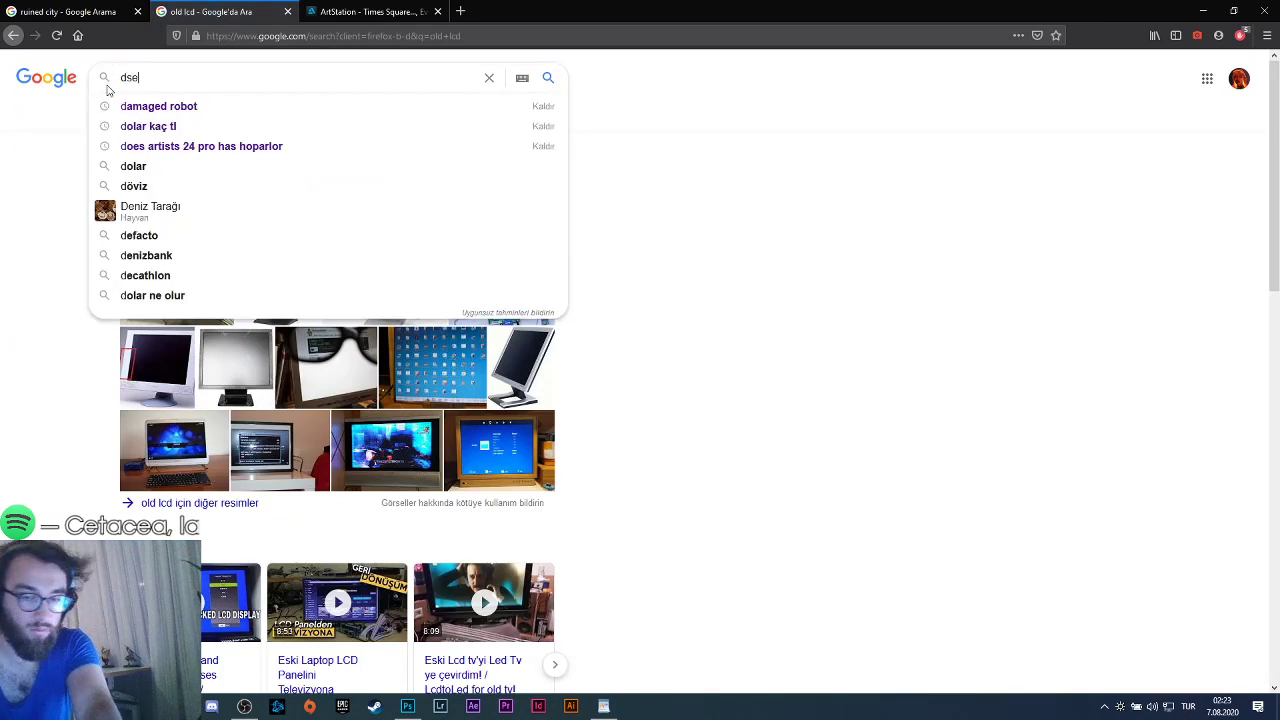
key(BackSpace)
key(BackSpace)
key(BackSpace)
text(bro)
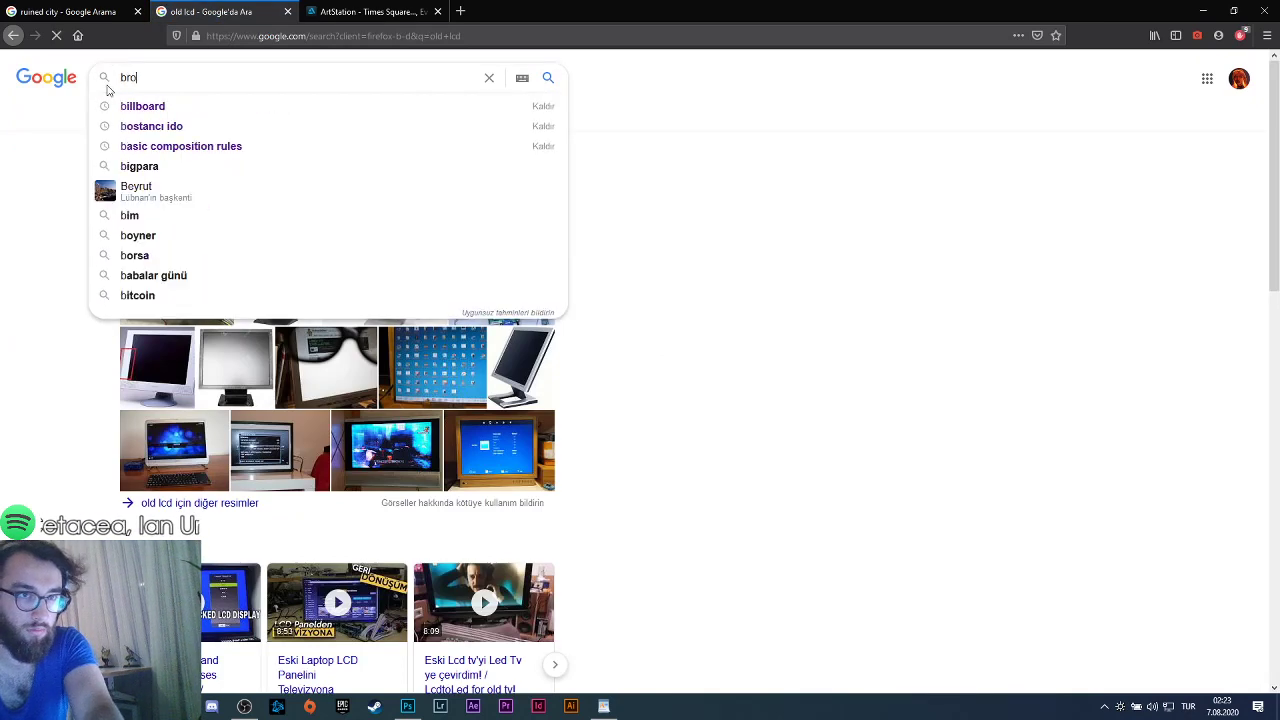
Search Google Images for "broken lcd" and preview the Escape from Tarkov Wiki result of a cracked panel.
text(ken lcd)
key(Return)
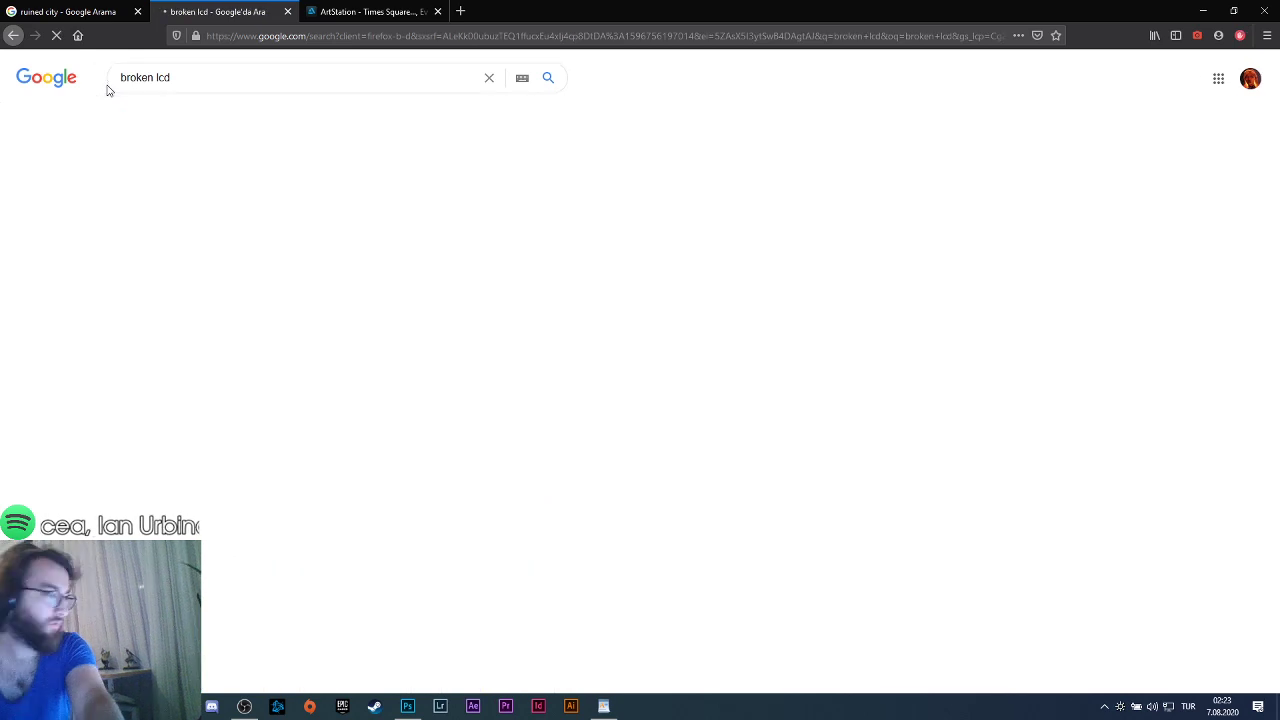
click(193, 115)
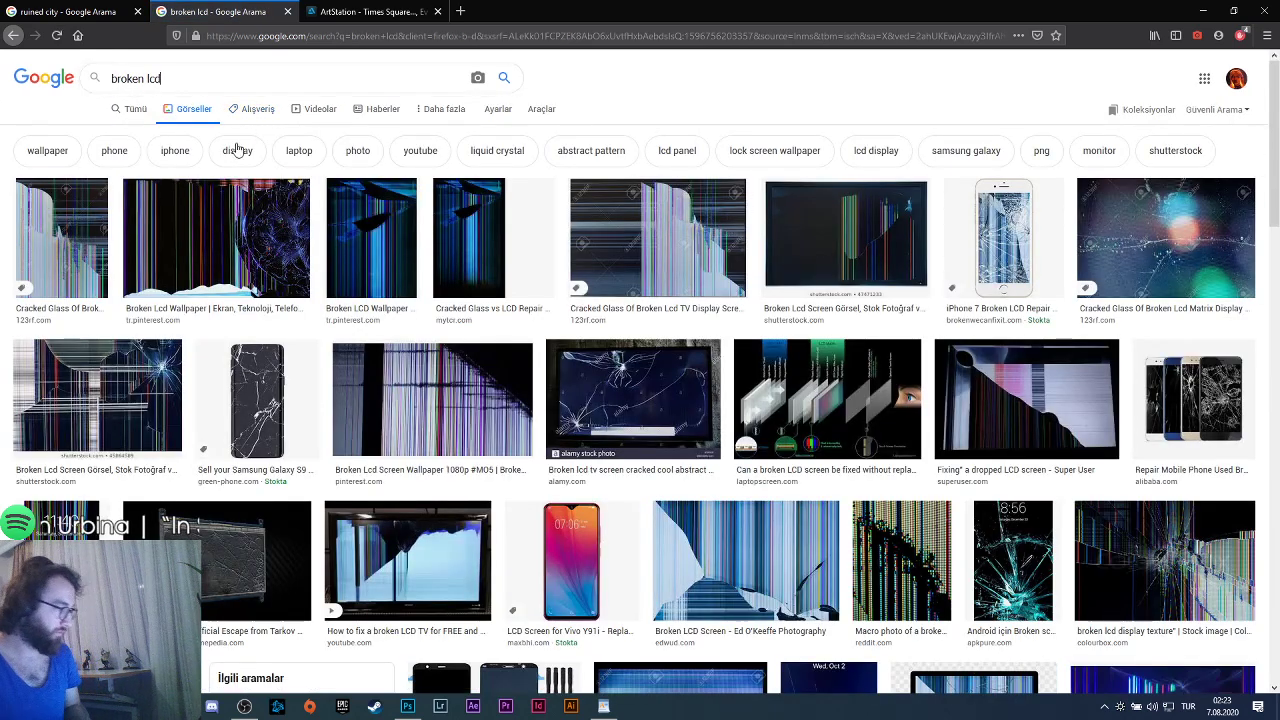
click(259, 522)
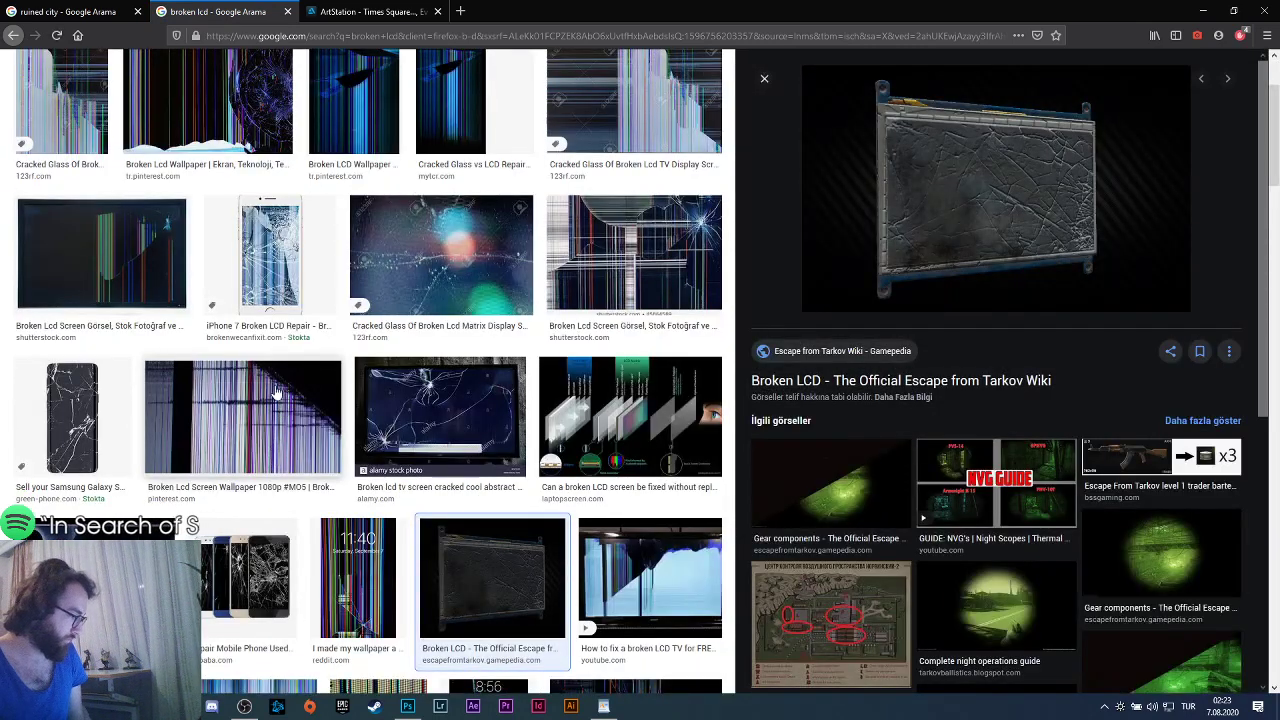
scroll(278, 393, down, 3)
scroll(240, 300, up, 5)
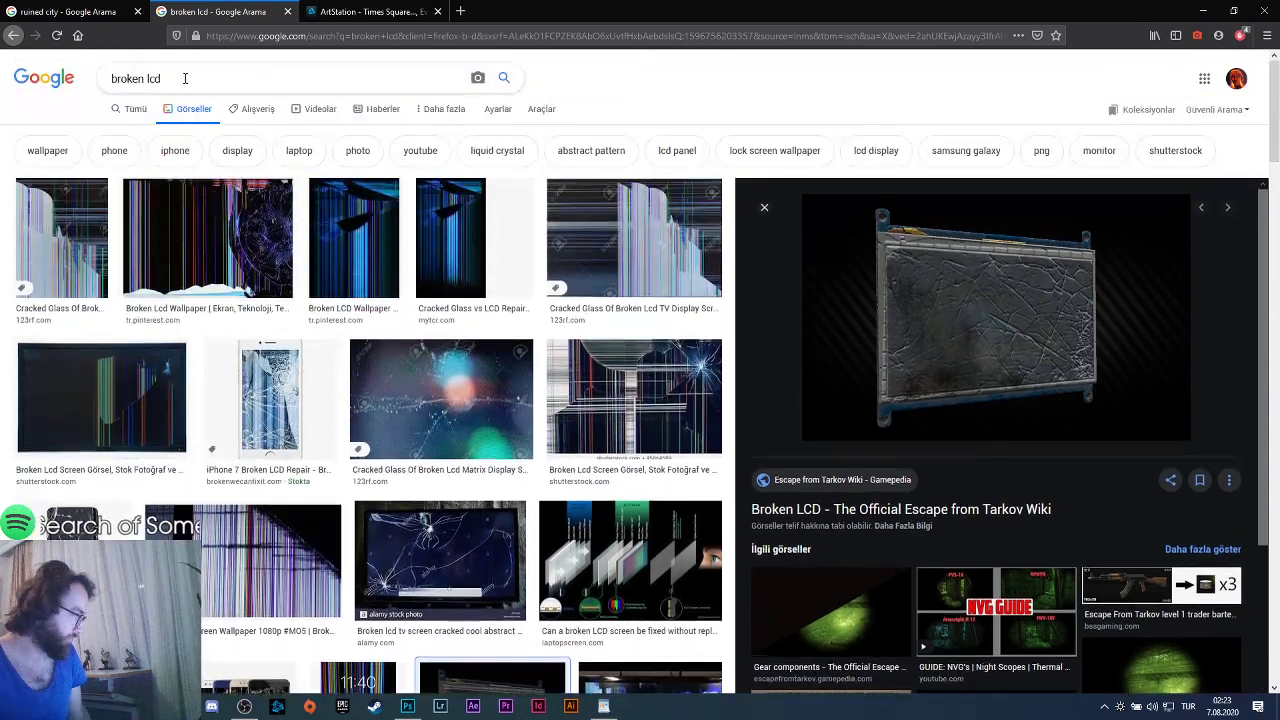
Extend the image search to "broken lcd last of us".
drag(185, 78, 100, 80)
key(End)
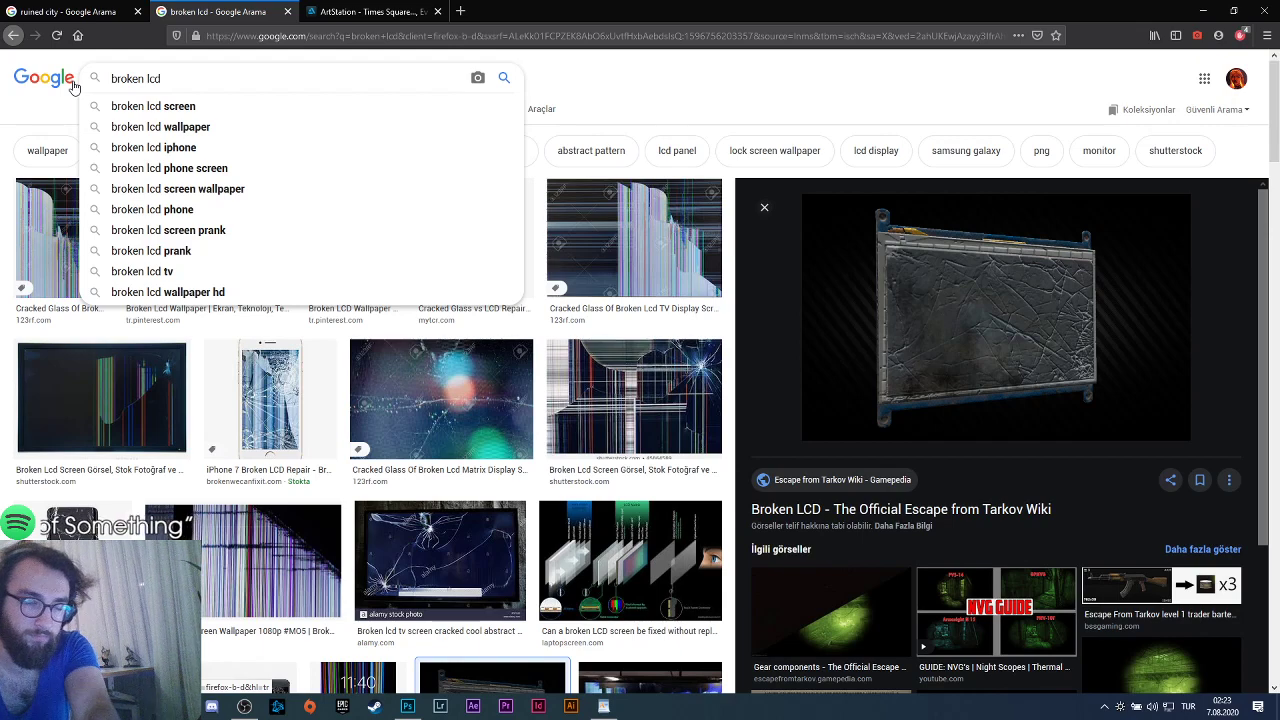
text(last o)
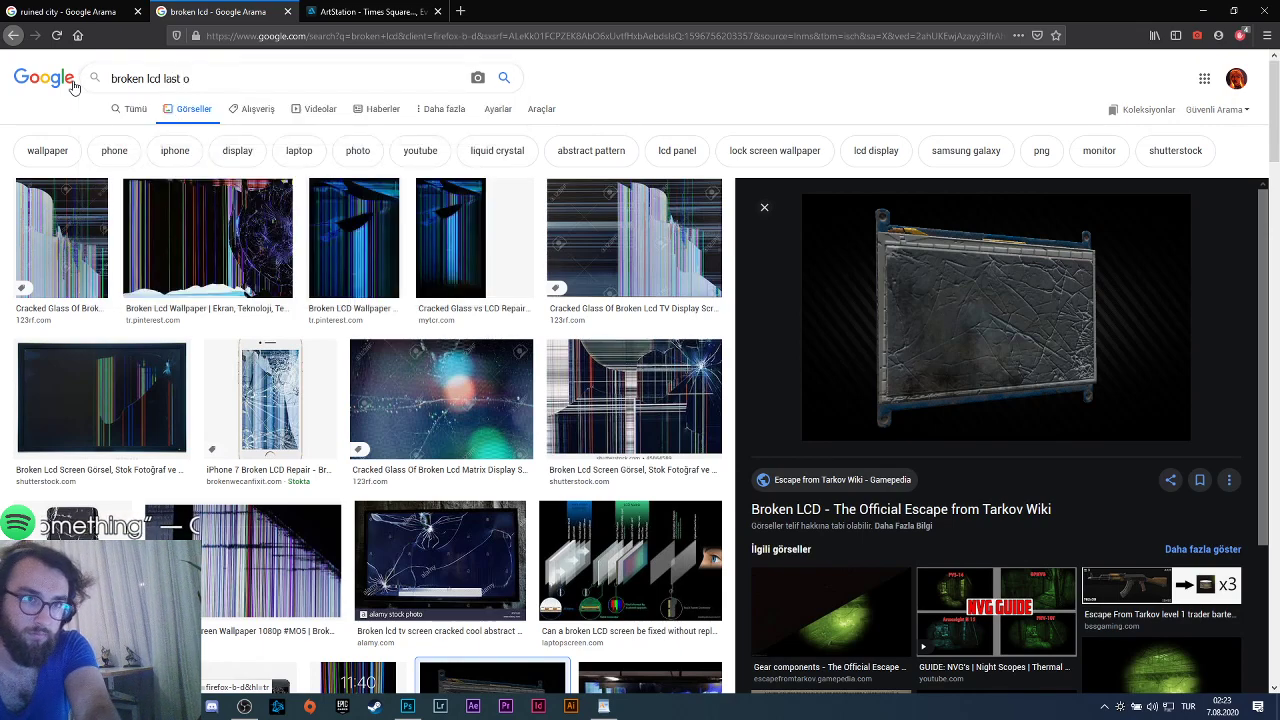
text(f us)
key(Return)
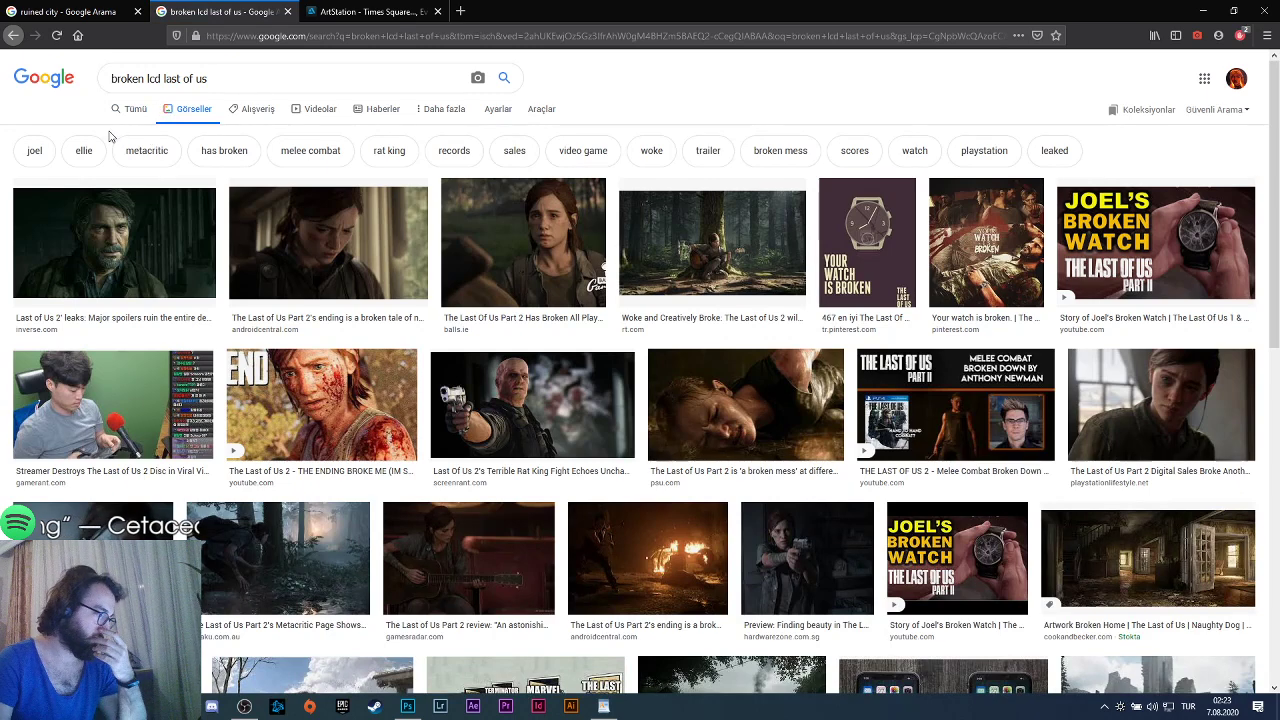
Change the image search to "broken screen last of us" and preview the thosegamingnerds.com picture of the cracked glass frame.
double_click(152, 78)
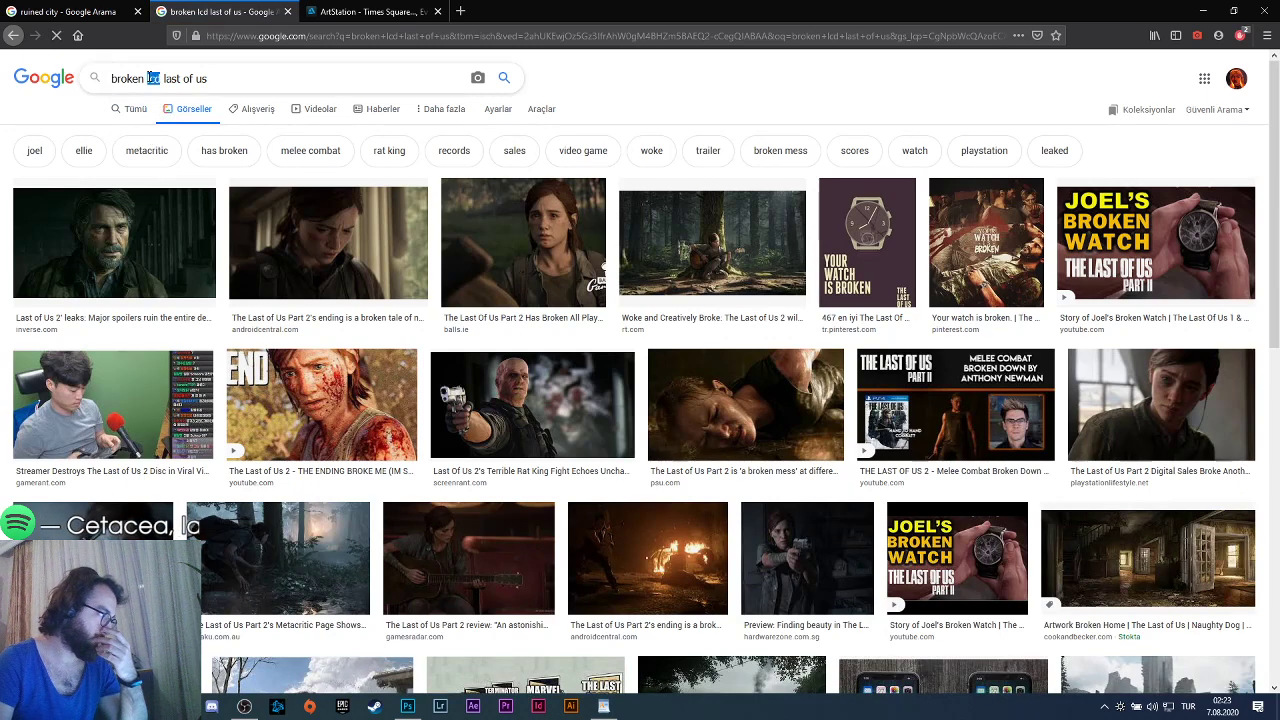
text(screen)
key(Return)
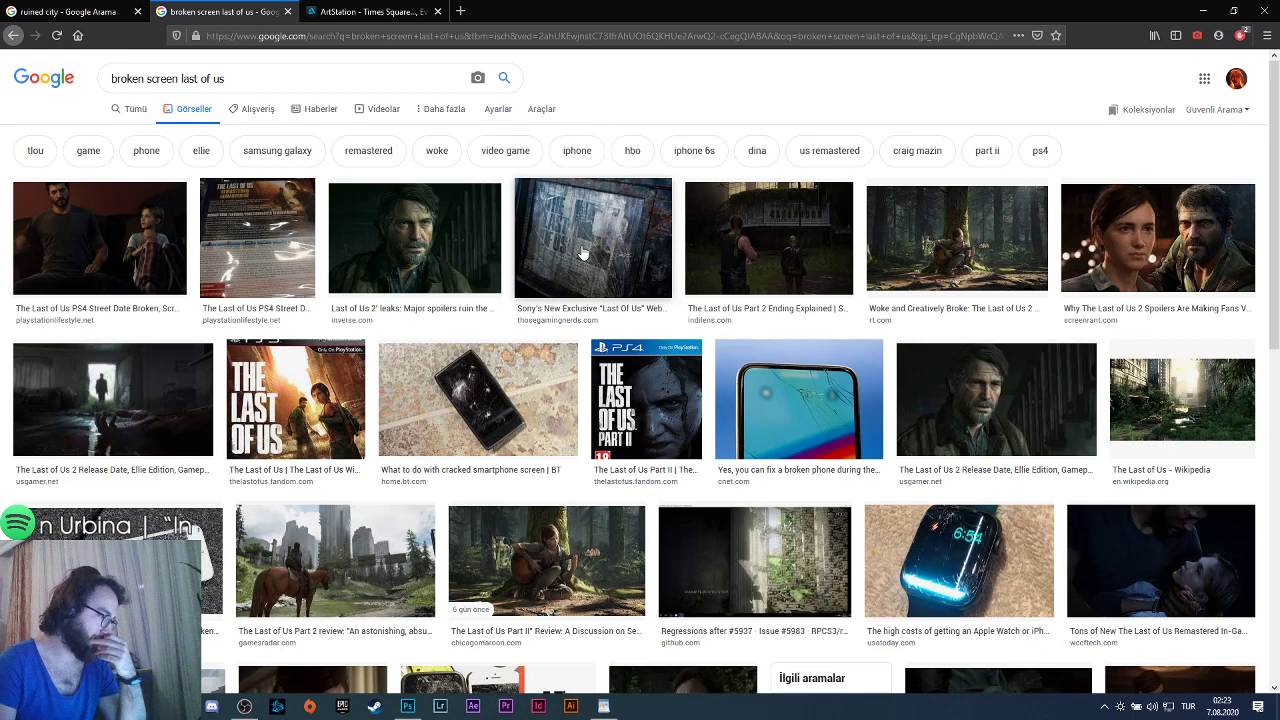
scroll(585, 250, down, 3)
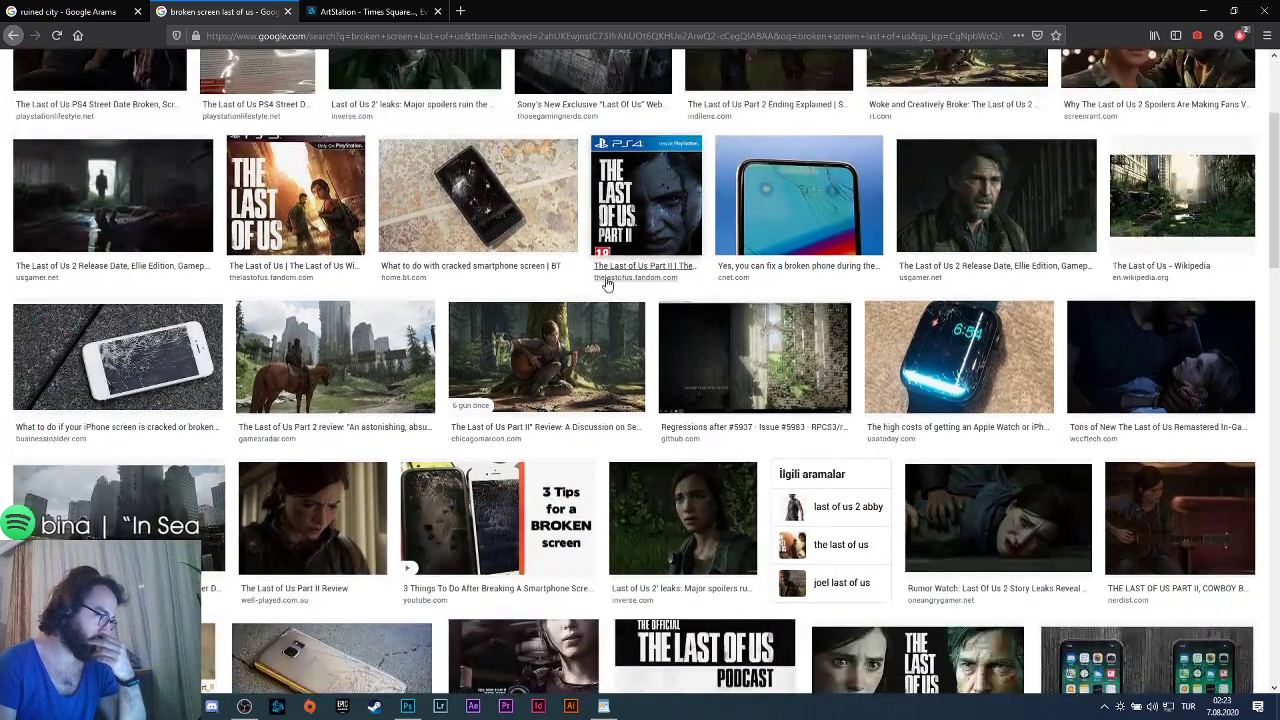
scroll(603, 283, down, 2)
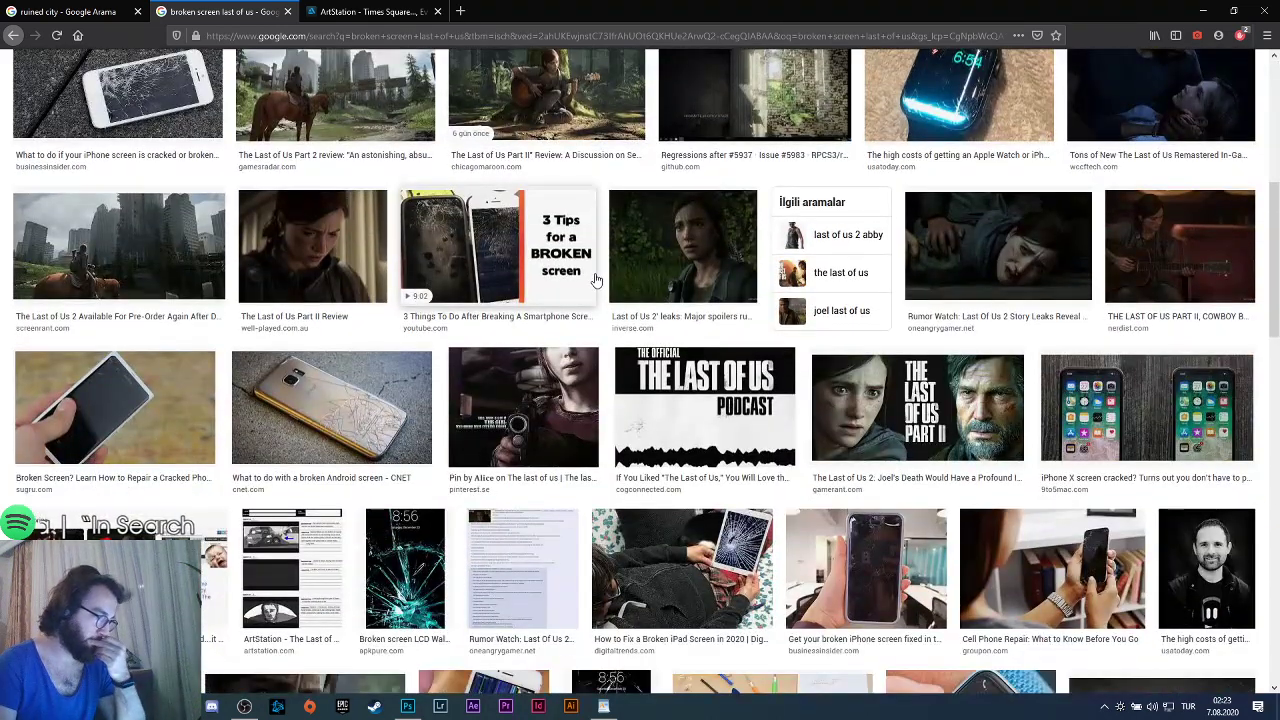
scroll(592, 280, up, 5)
click(590, 252)
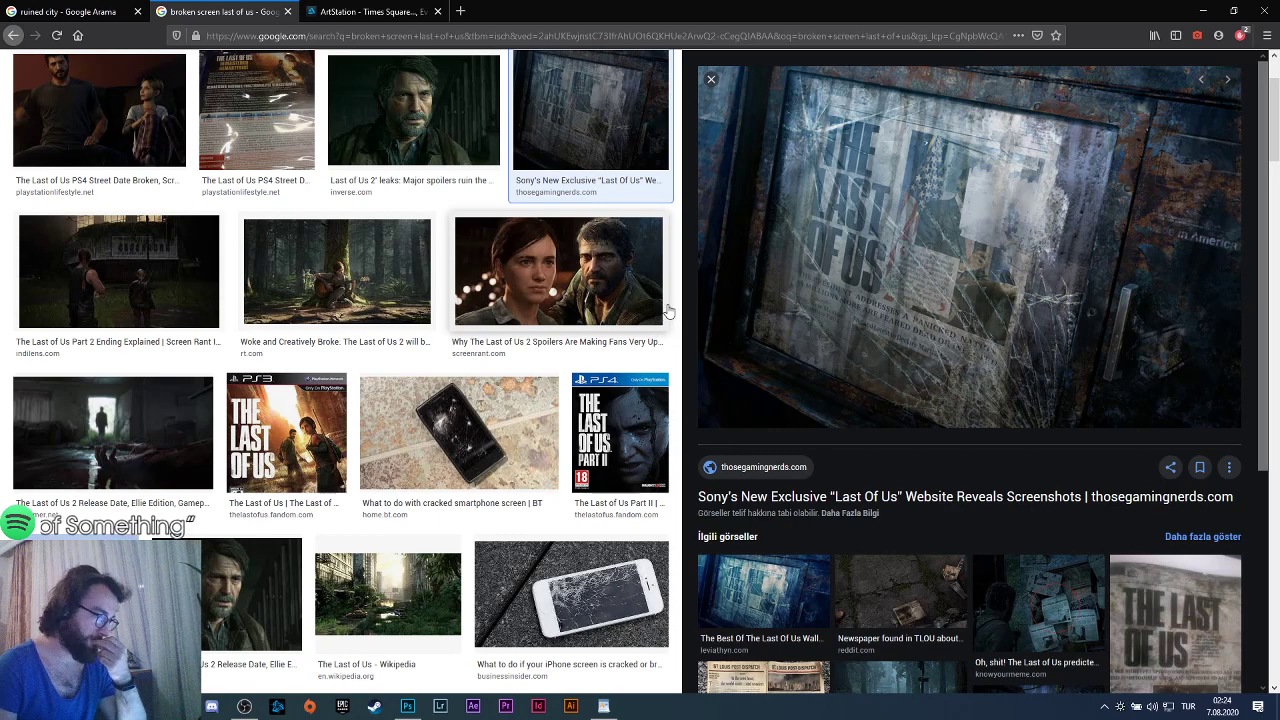
Open the Times Square artwork from ArtStation as a full-size image and enlarge it for reference.
click(370, 11)
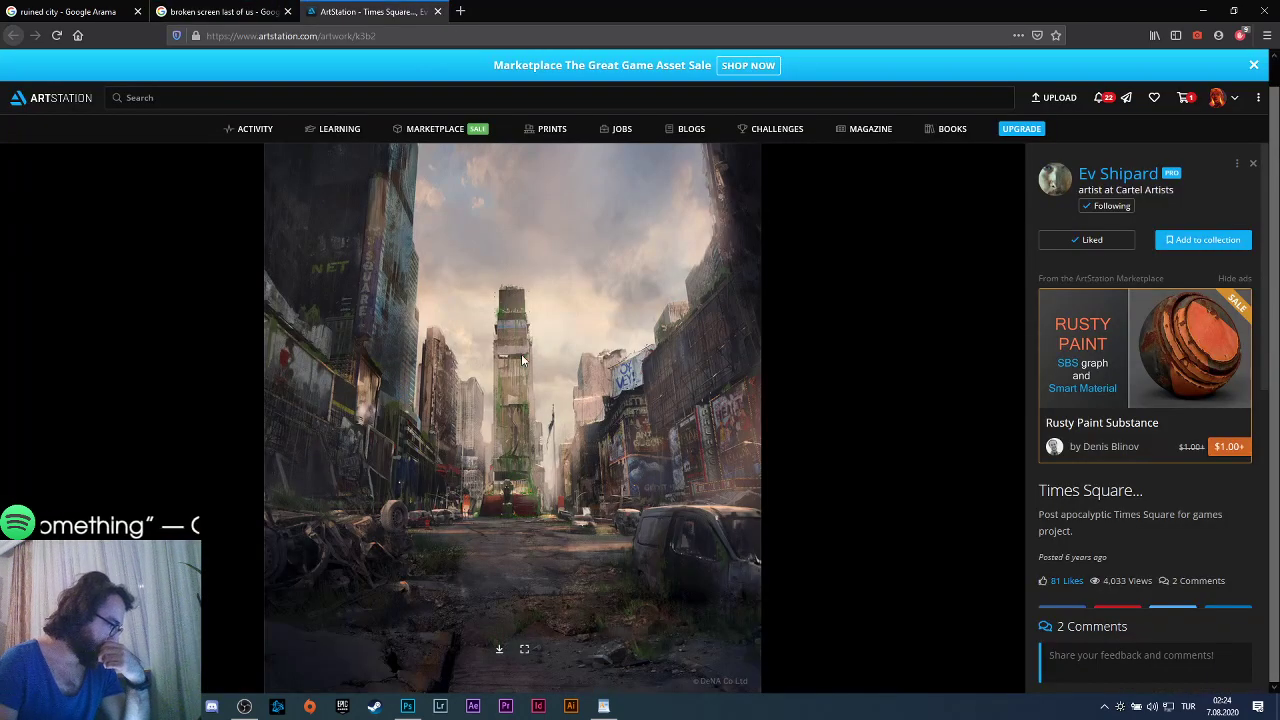
click(525, 649)
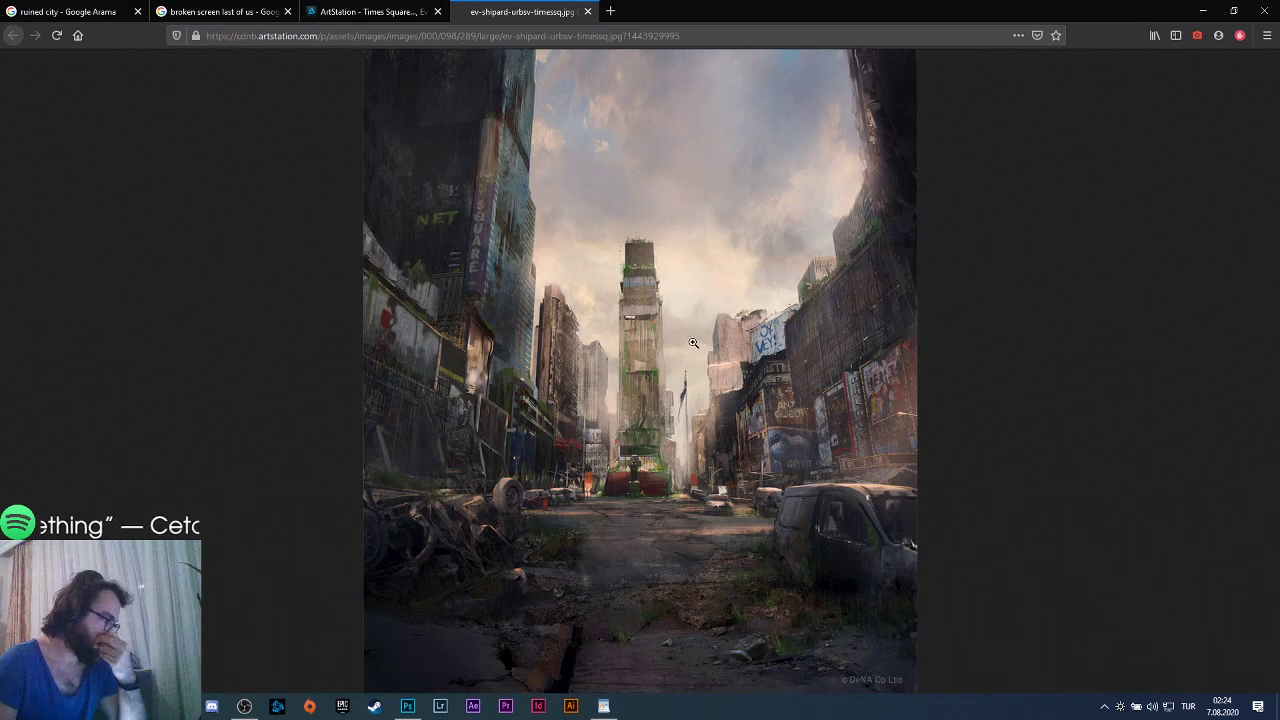
click(661, 346)
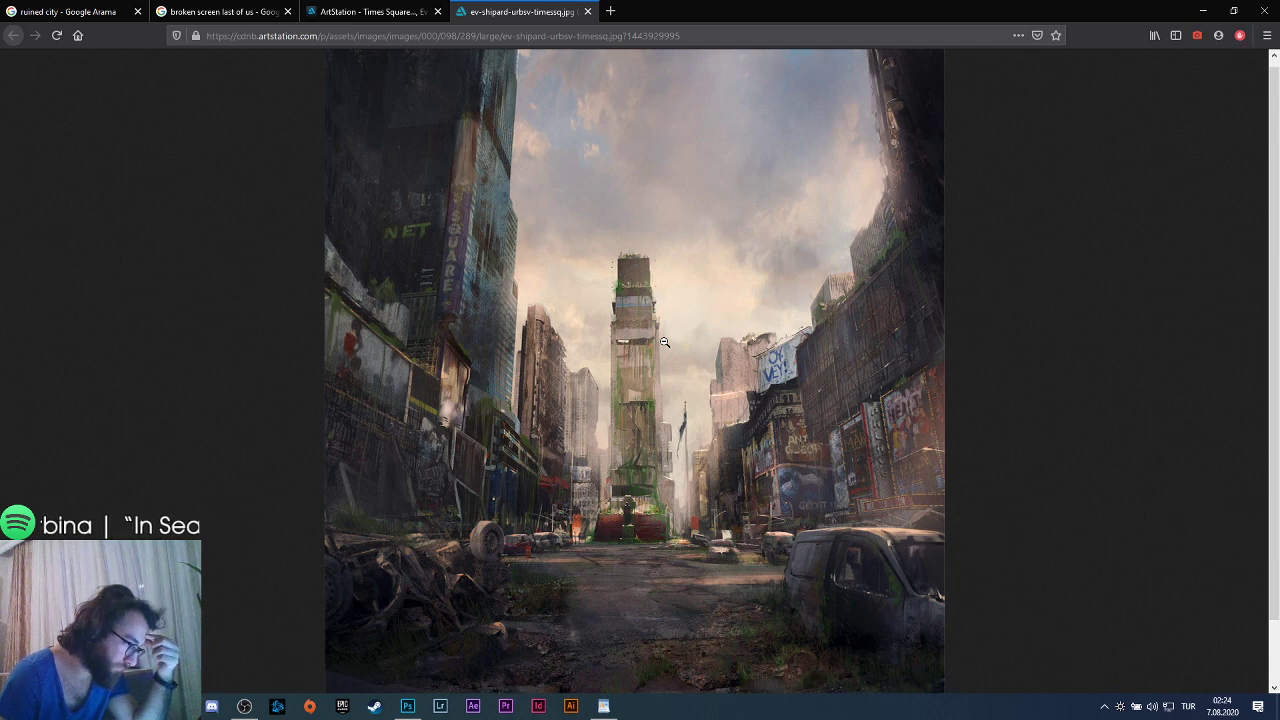
Switch to Photoshop and brush vertical facade lines on the skyline building nearest the robot with sampled peach and brown tones, undoing the last stroke.
click(1205, 12)
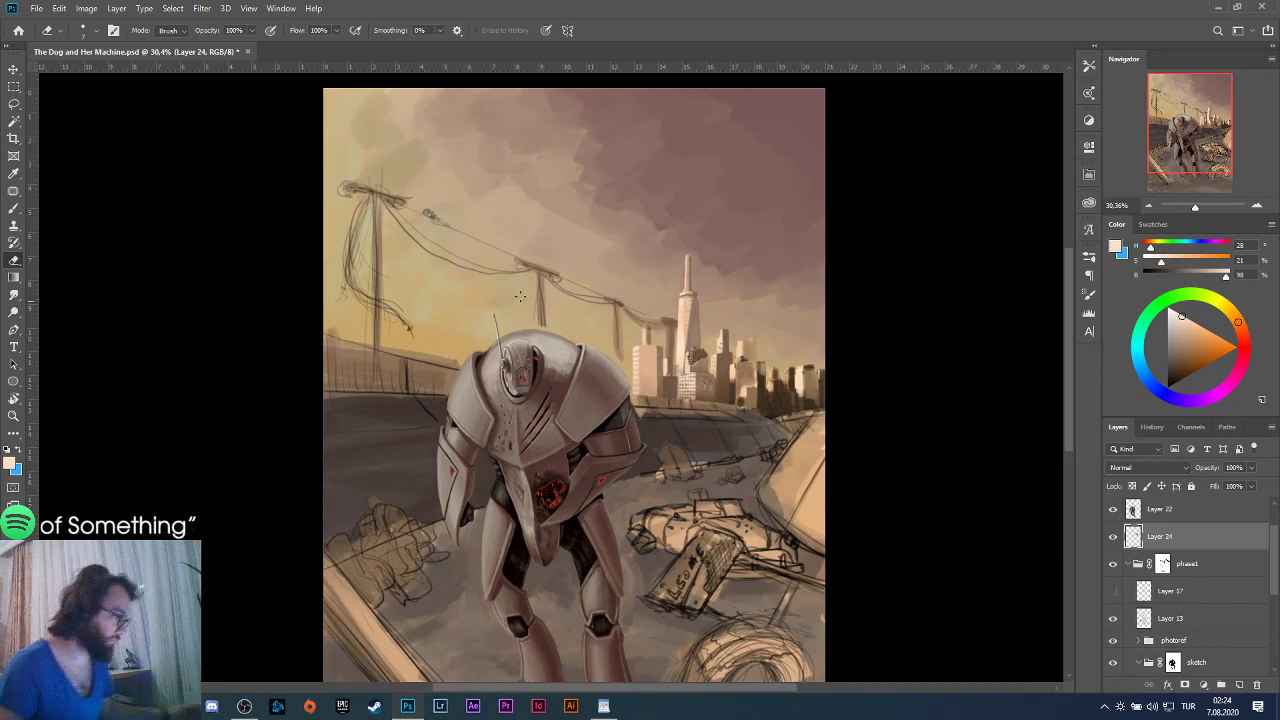
scroll(290, 274, up, 1)
alt+scroll(614, 320, up, 4)
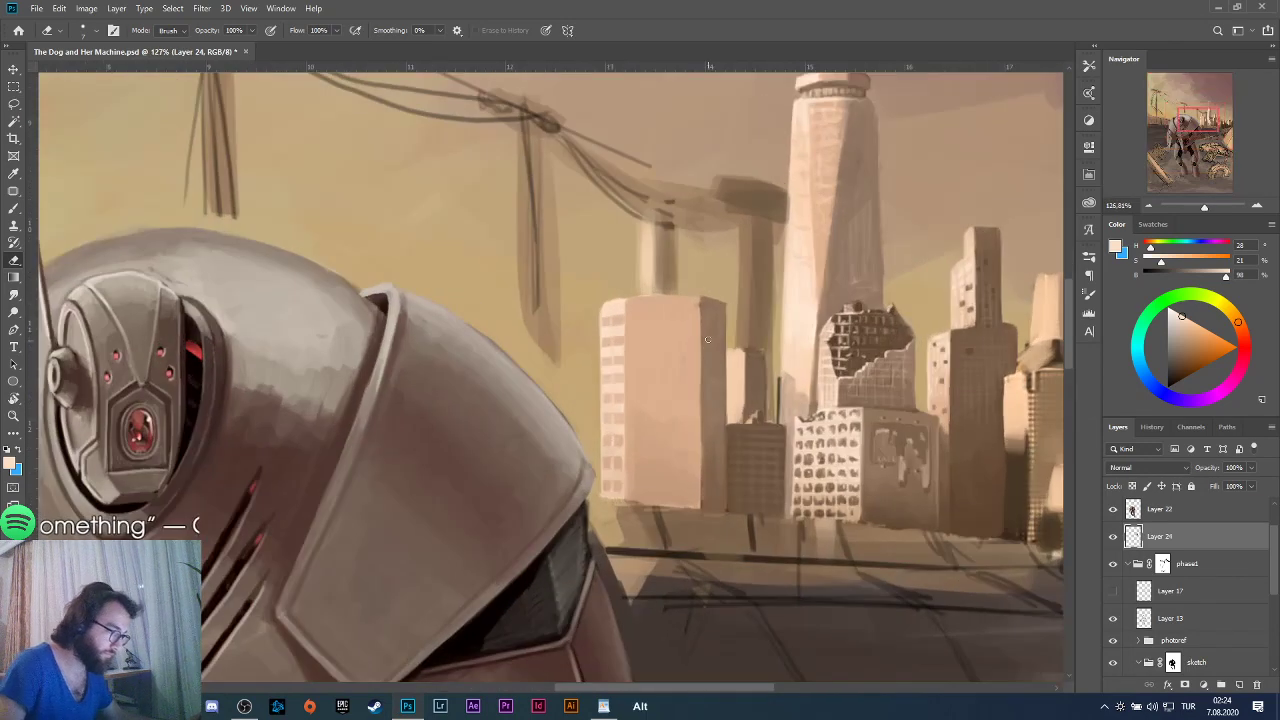
key(b)
alt+click(621, 329)
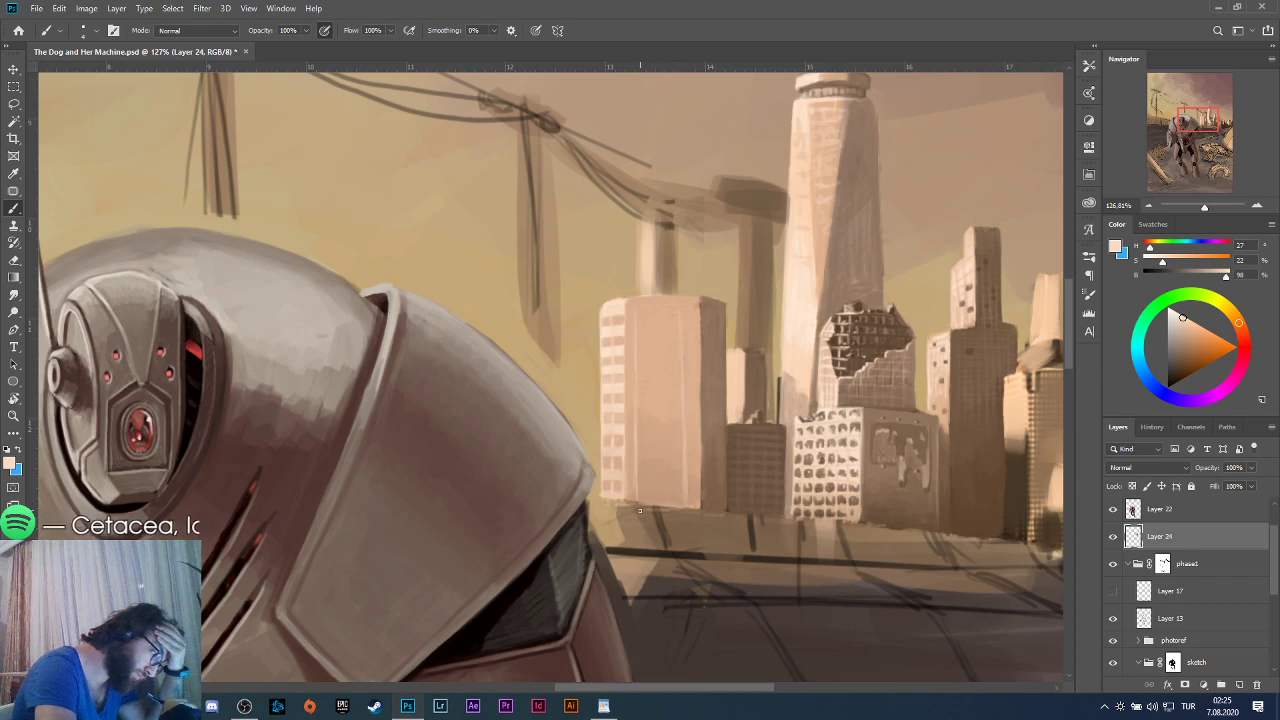
alt+click(717, 465)
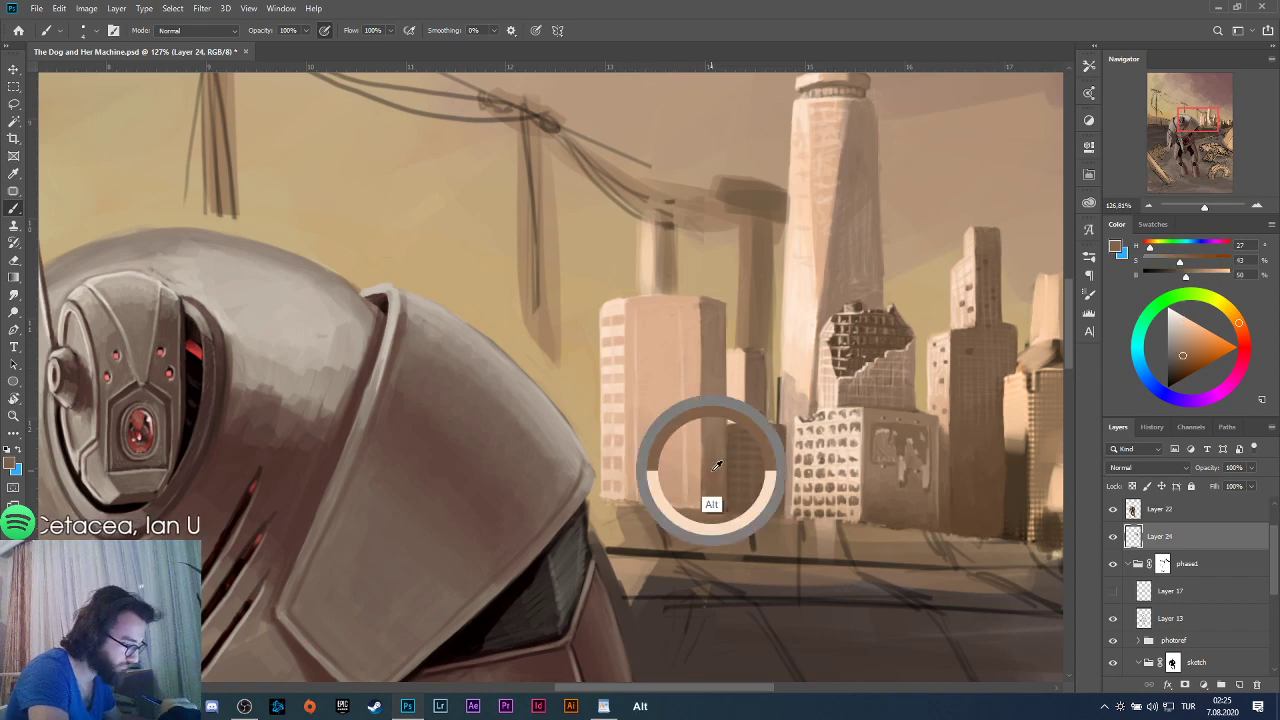
alt+click(712, 410)
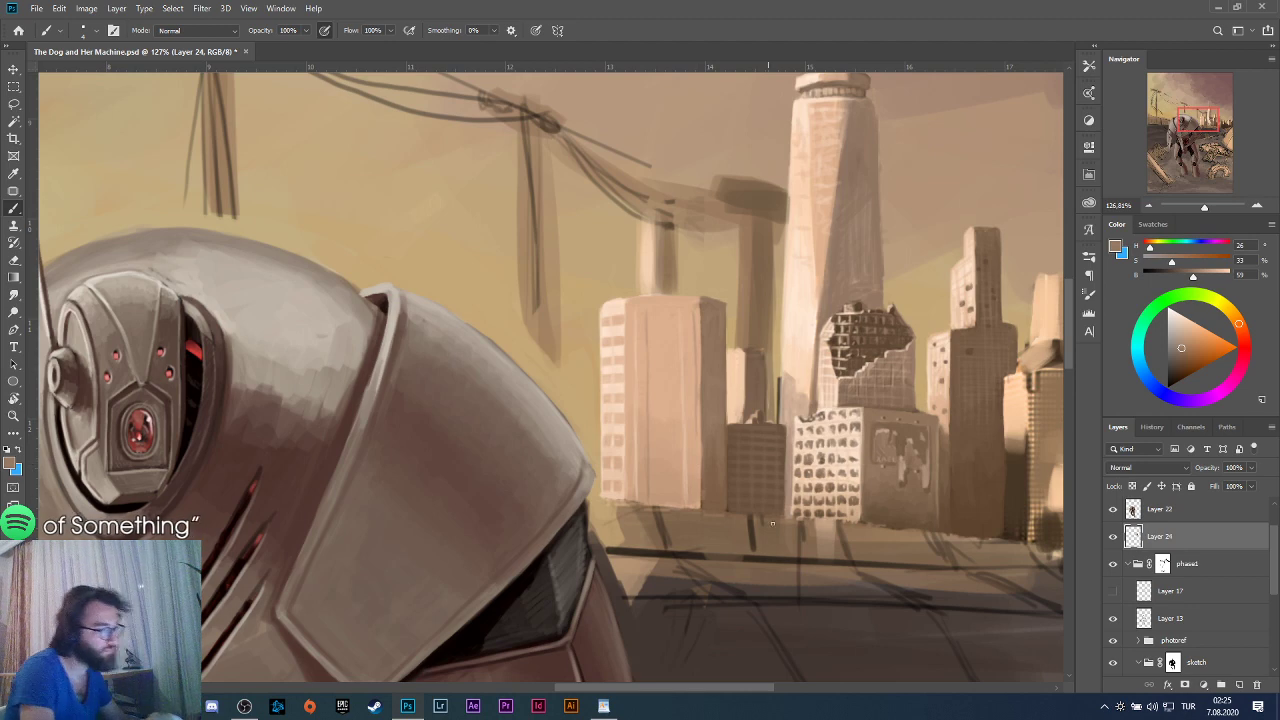
key(ctrl+z)
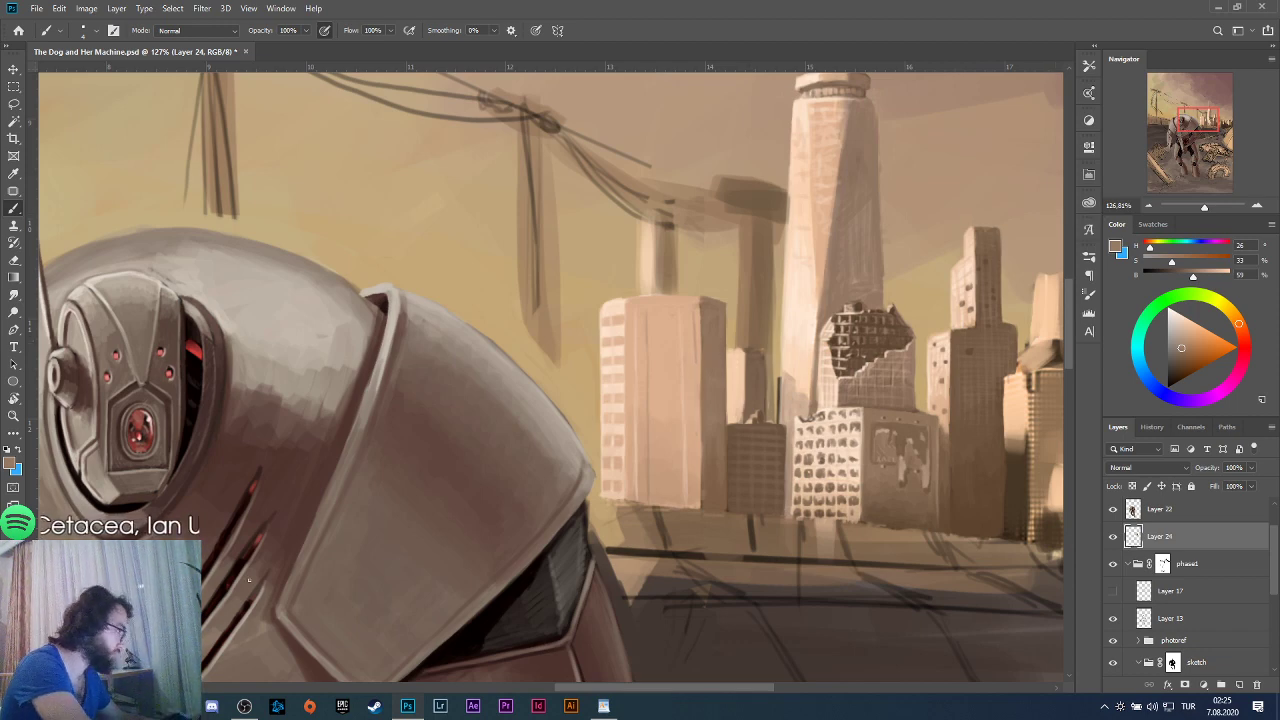
Close the ArtStation page and both Google search tabs in the browser, keep the full-size Times Square image open, and return to Photoshop.
key(alt+Tab)
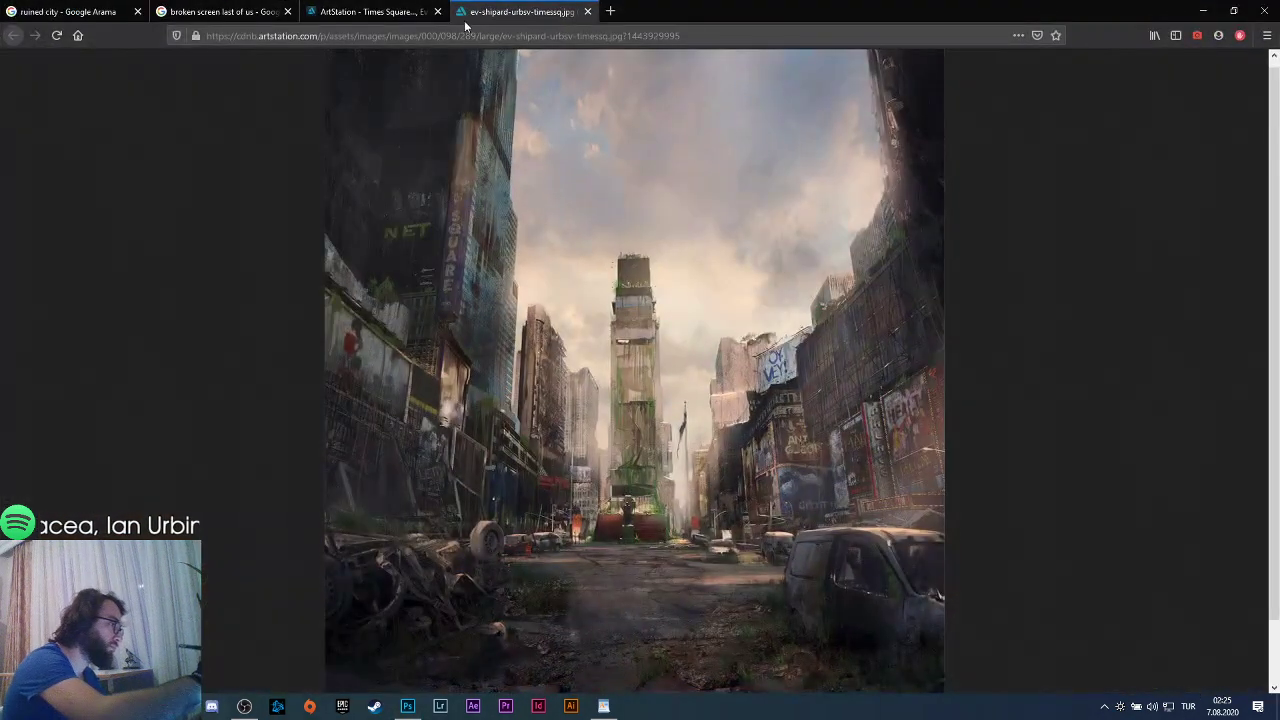
click(420, 14)
click(437, 11)
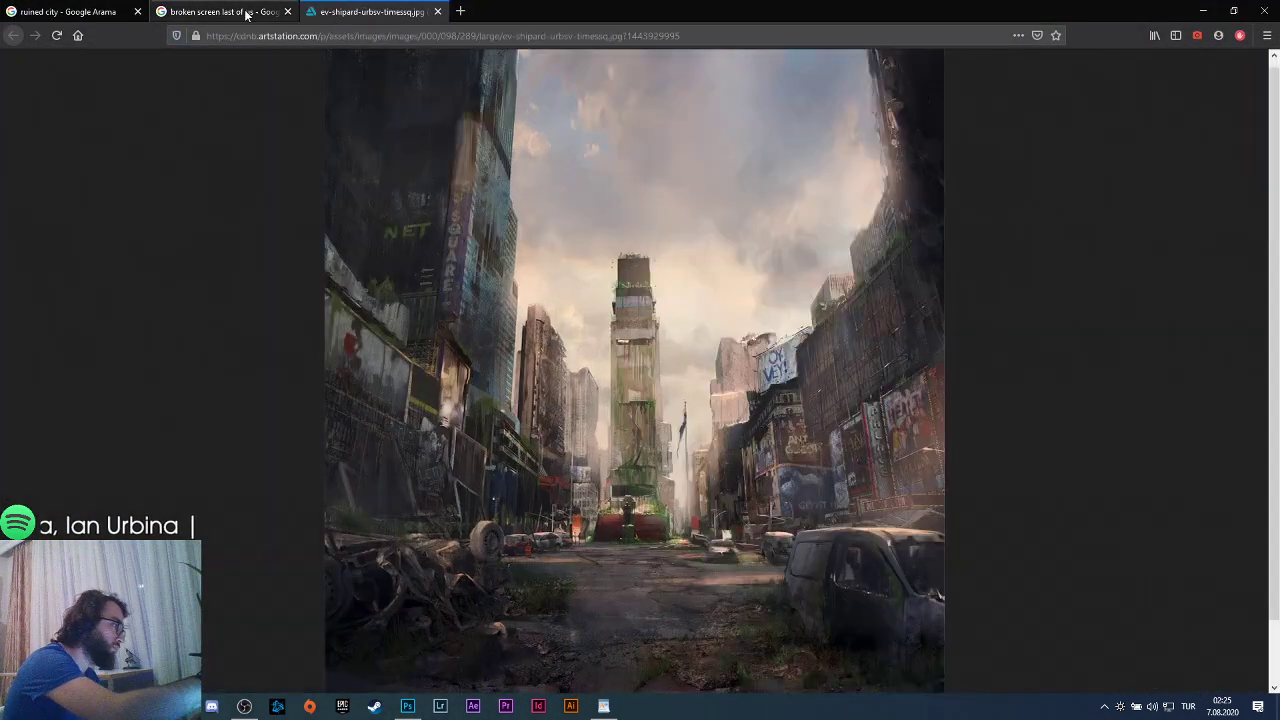
click(290, 16)
click(288, 11)
click(100, 11)
click(138, 11)
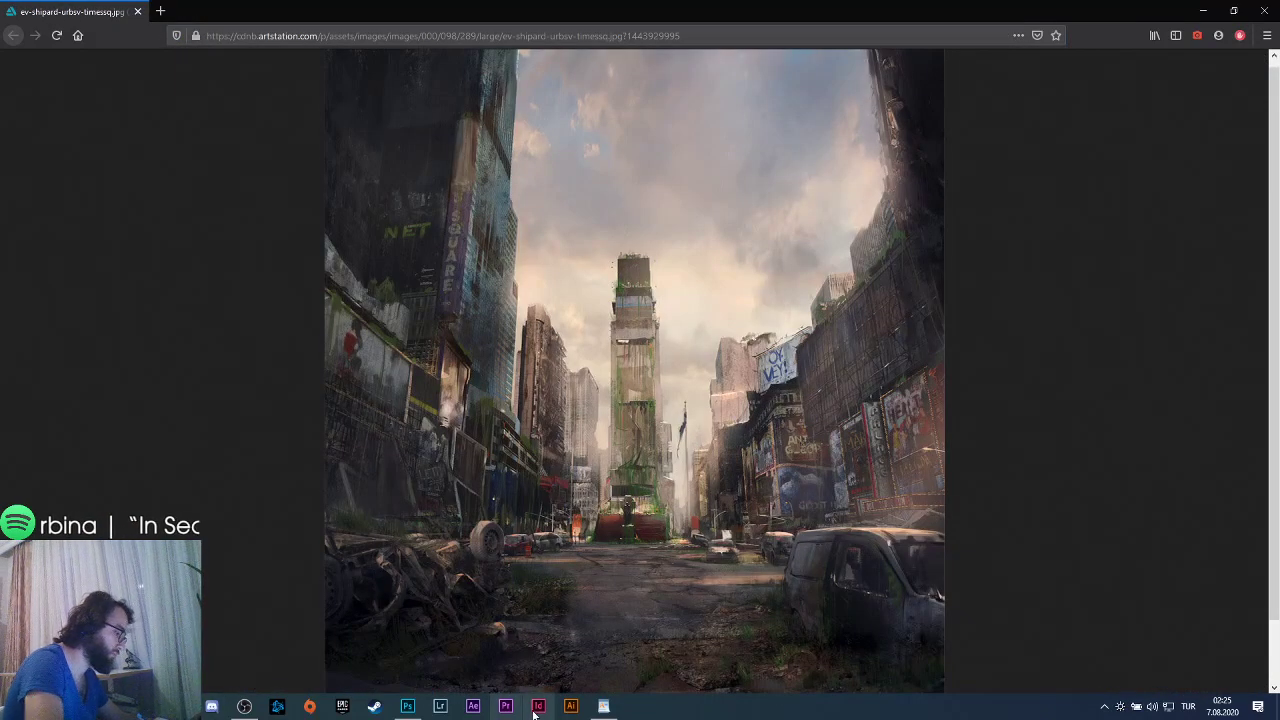
click(407, 706)
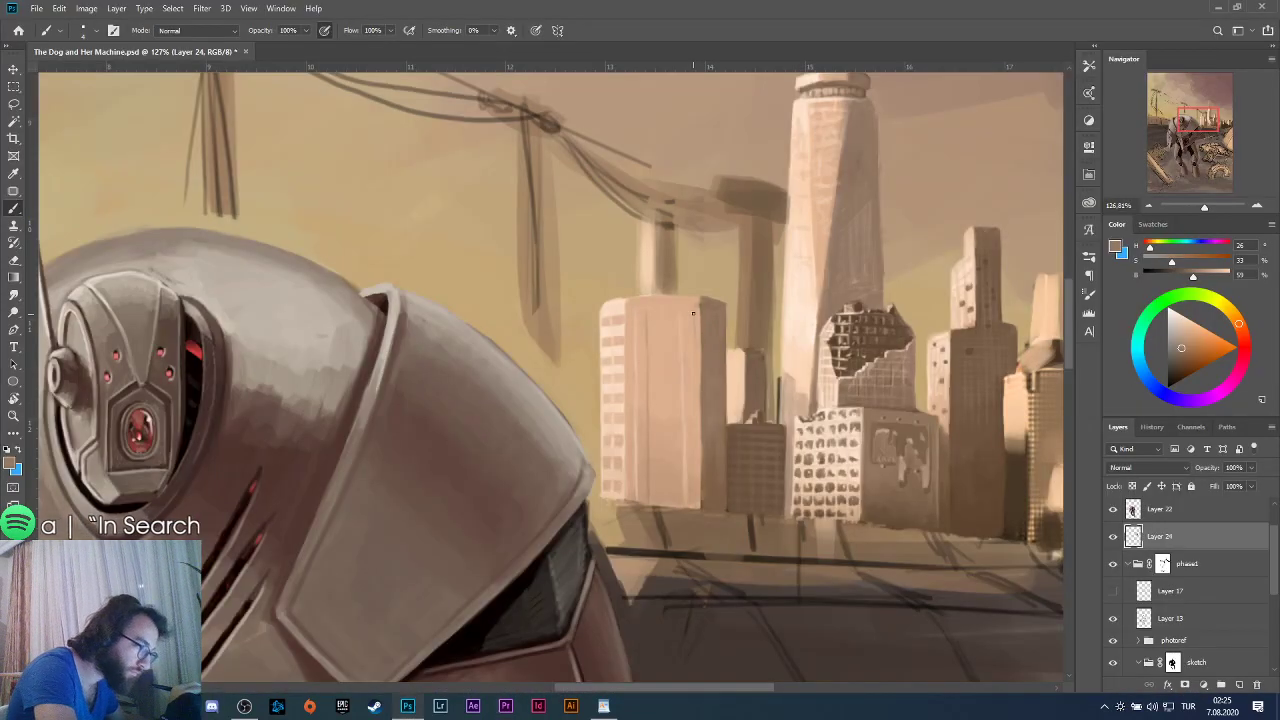
Undo the dark stroke and touch up the front face of the building nearest the robot with sampled mid-brown and pale peach tones.
key(ctrl+z)
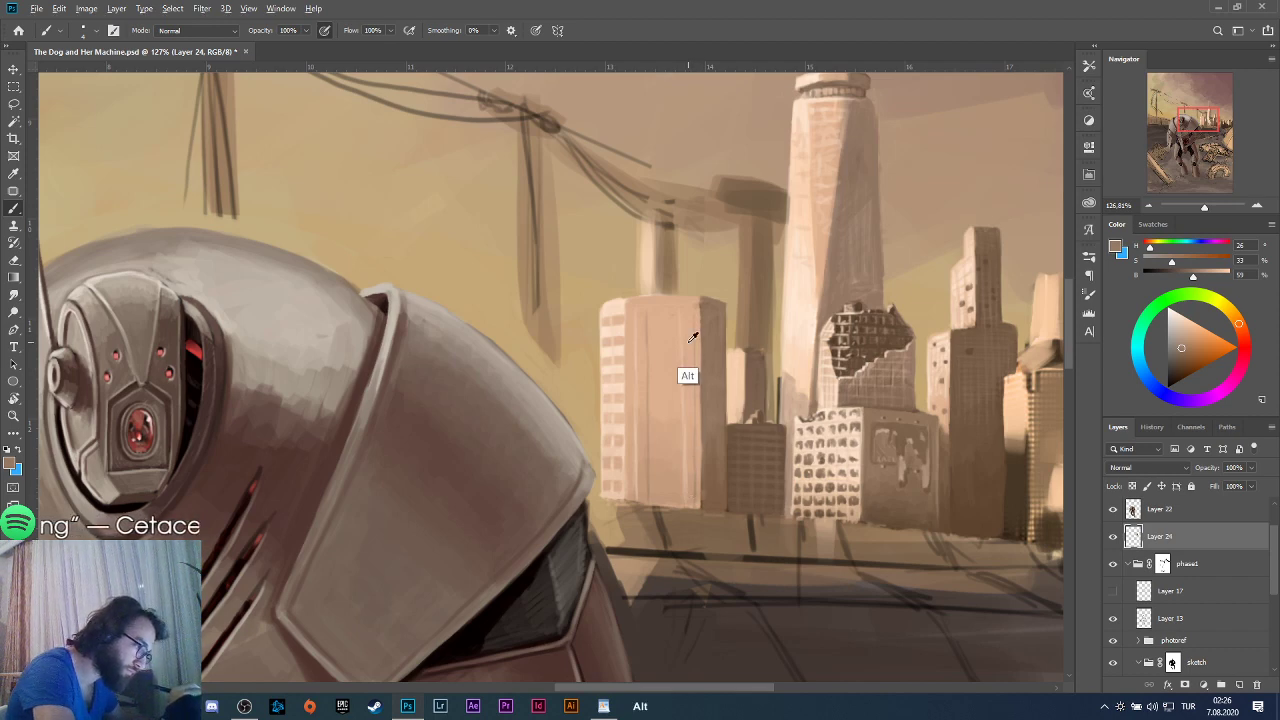
alt+click(688, 375)
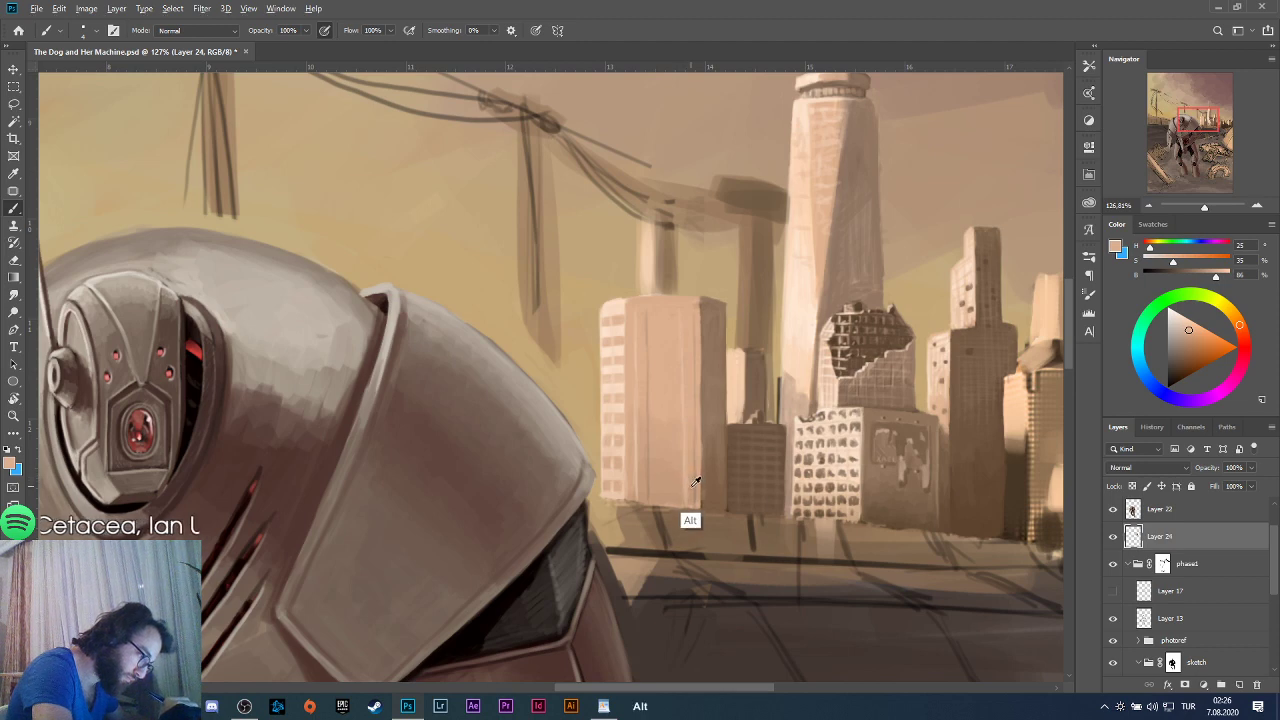
alt+click(690, 520)
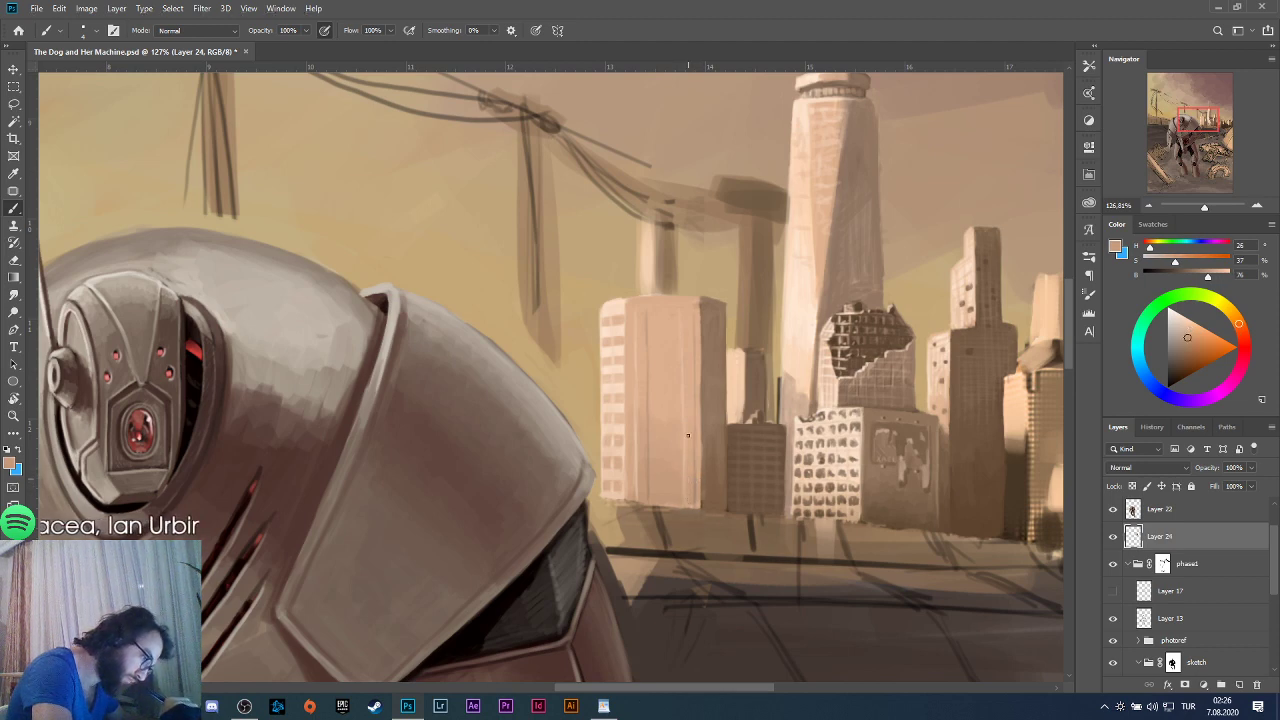
alt+click(620, 428)
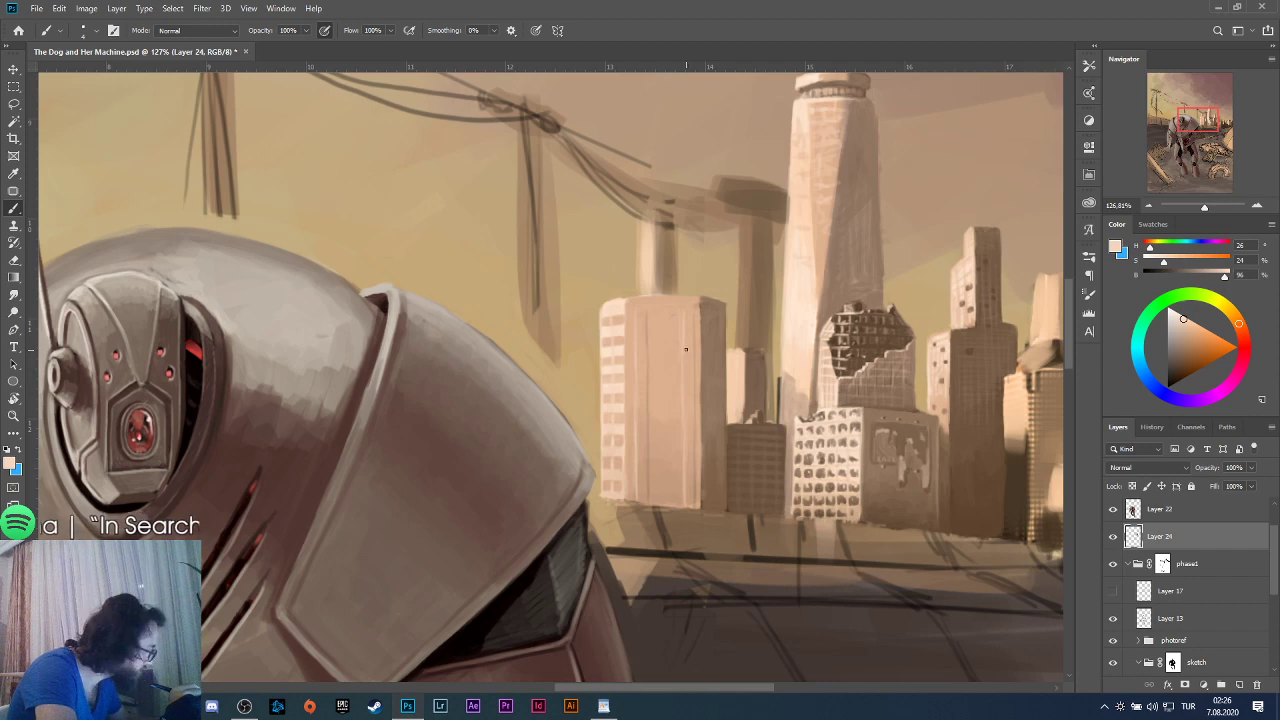
key(ctrl+z)
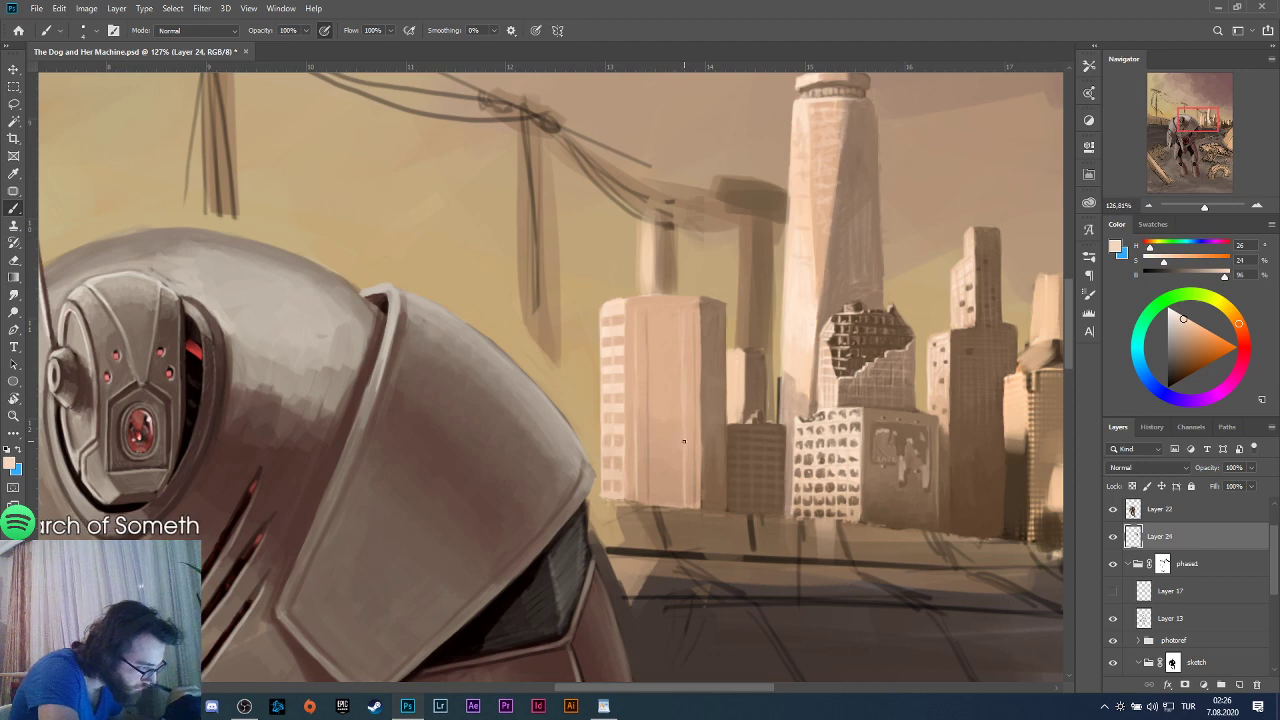
Refine the same building's facade panels with sampled peach tones and pick up the brown of its shaded side.
alt+click(677, 368)
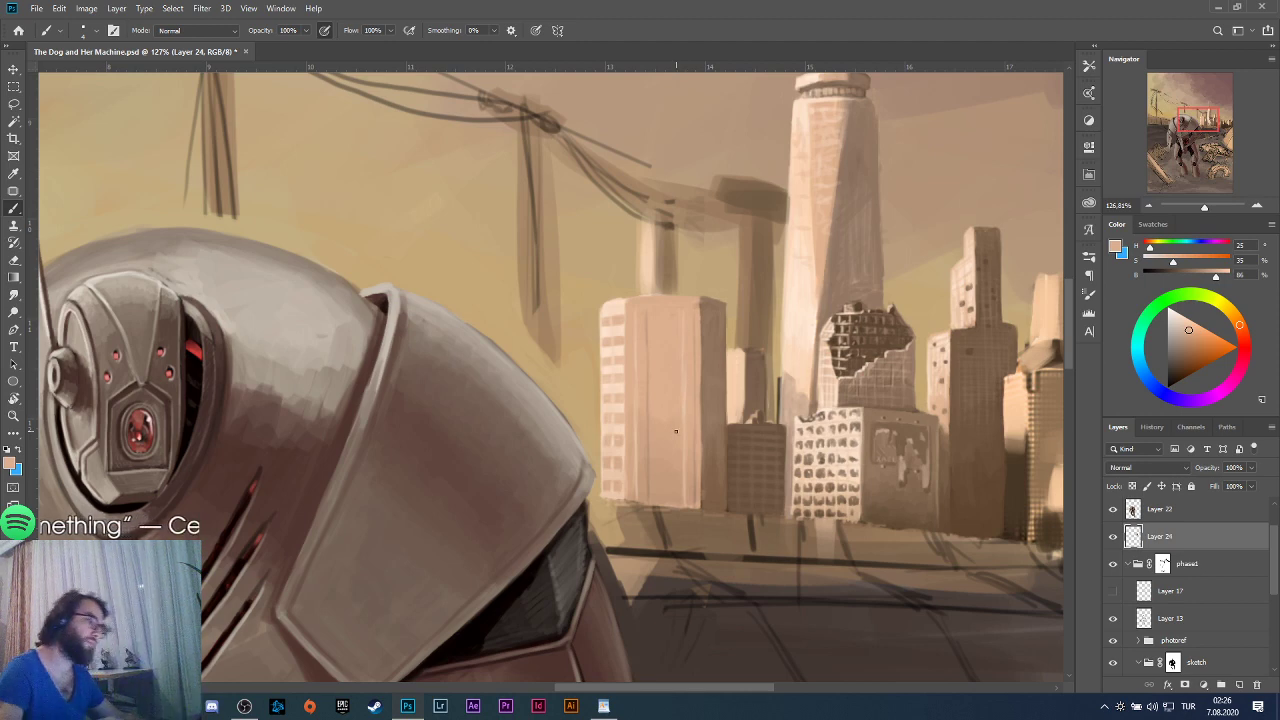
alt+click(692, 351)
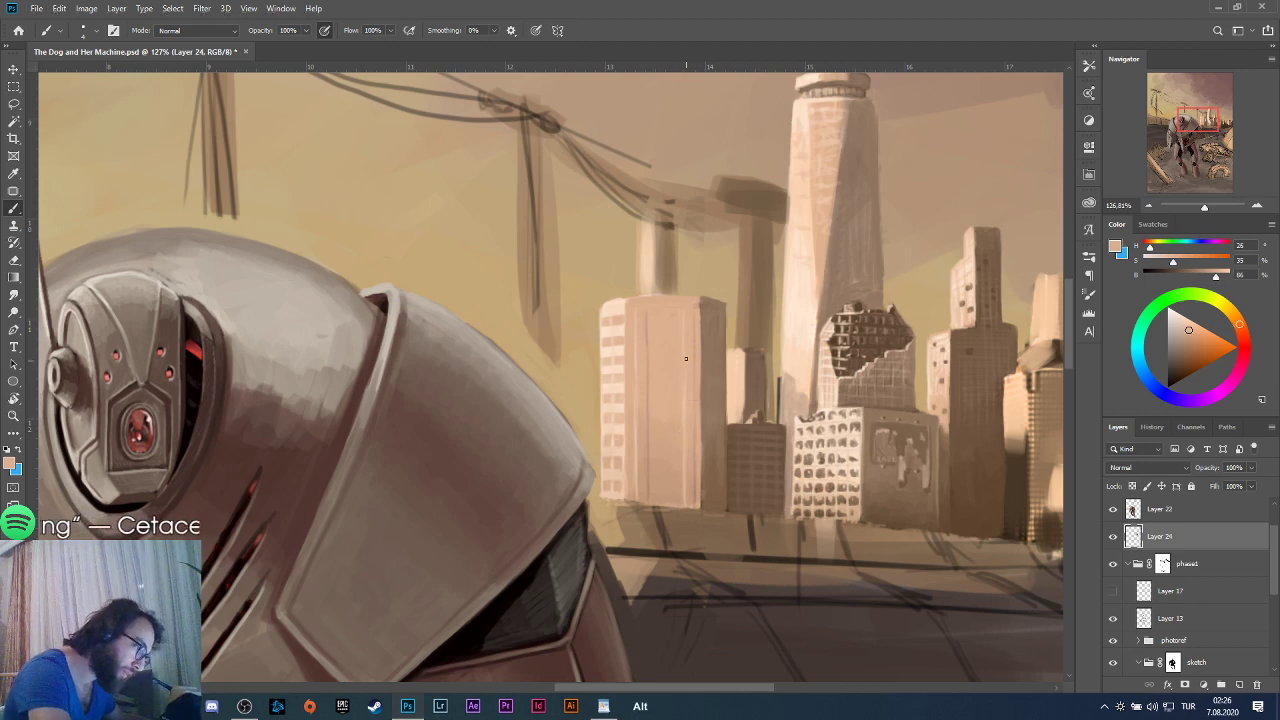
alt+click(635, 352)
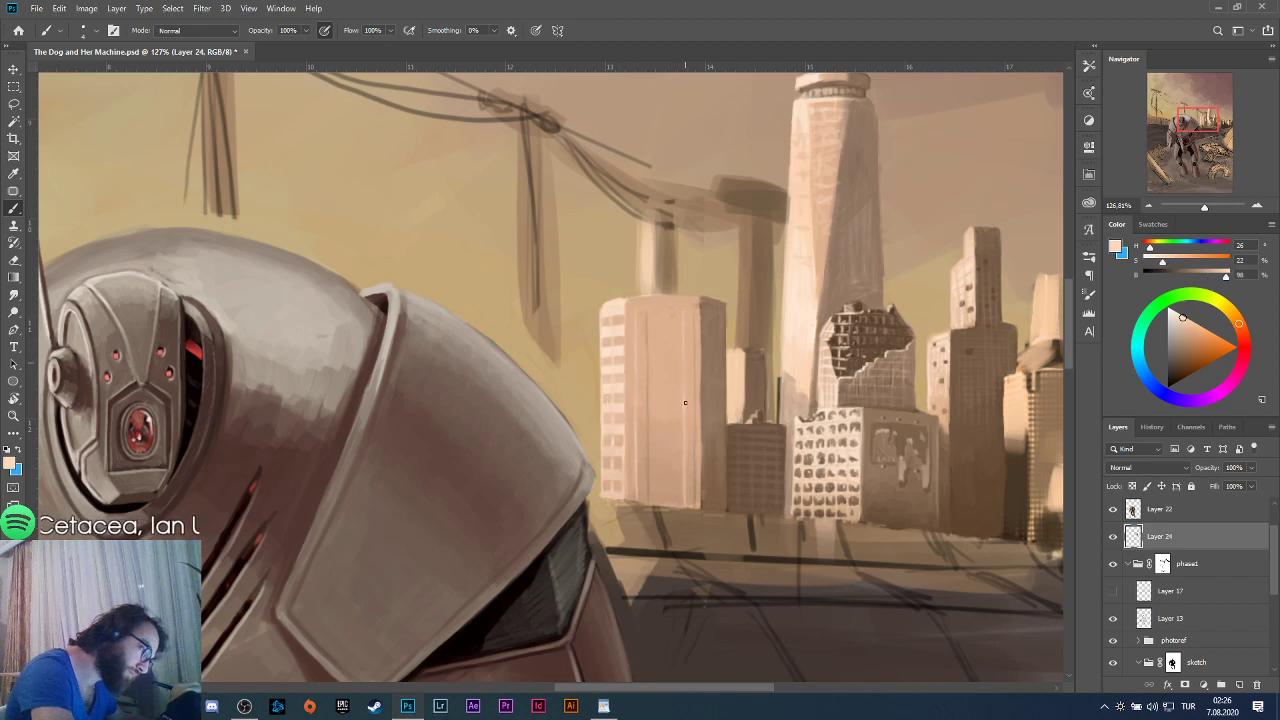
alt+click(680, 381)
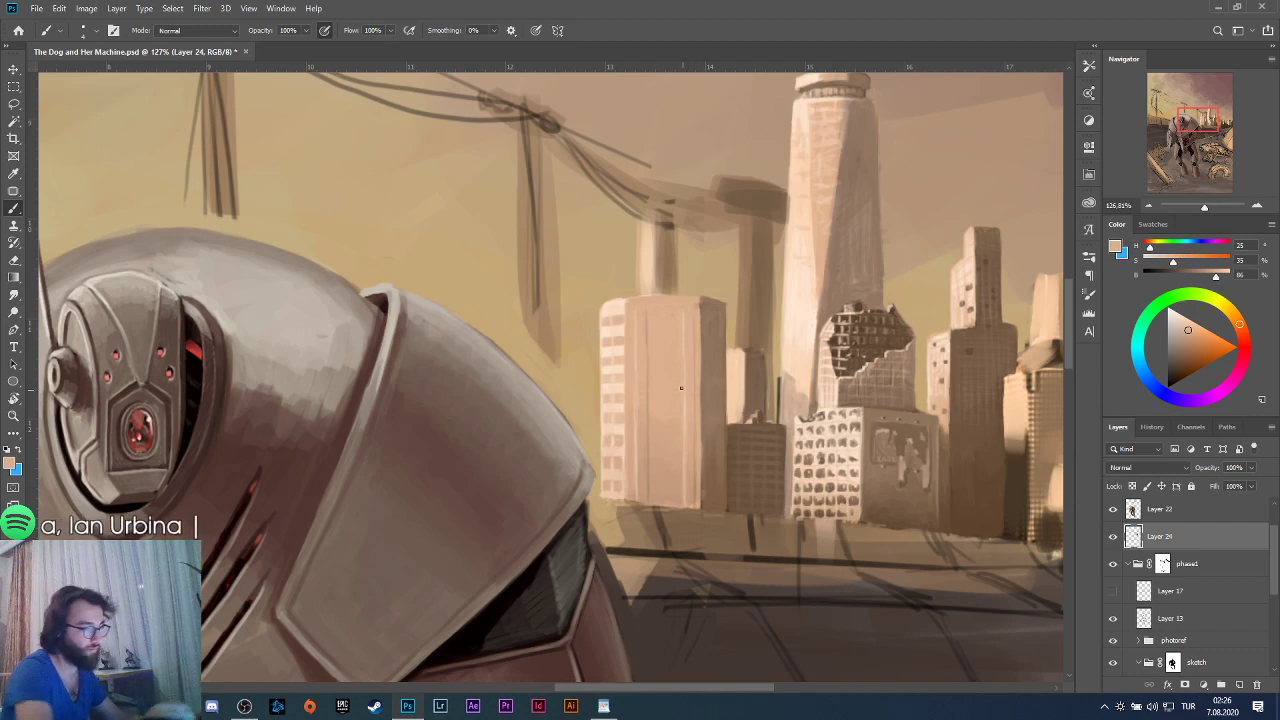
alt+click(705, 398)
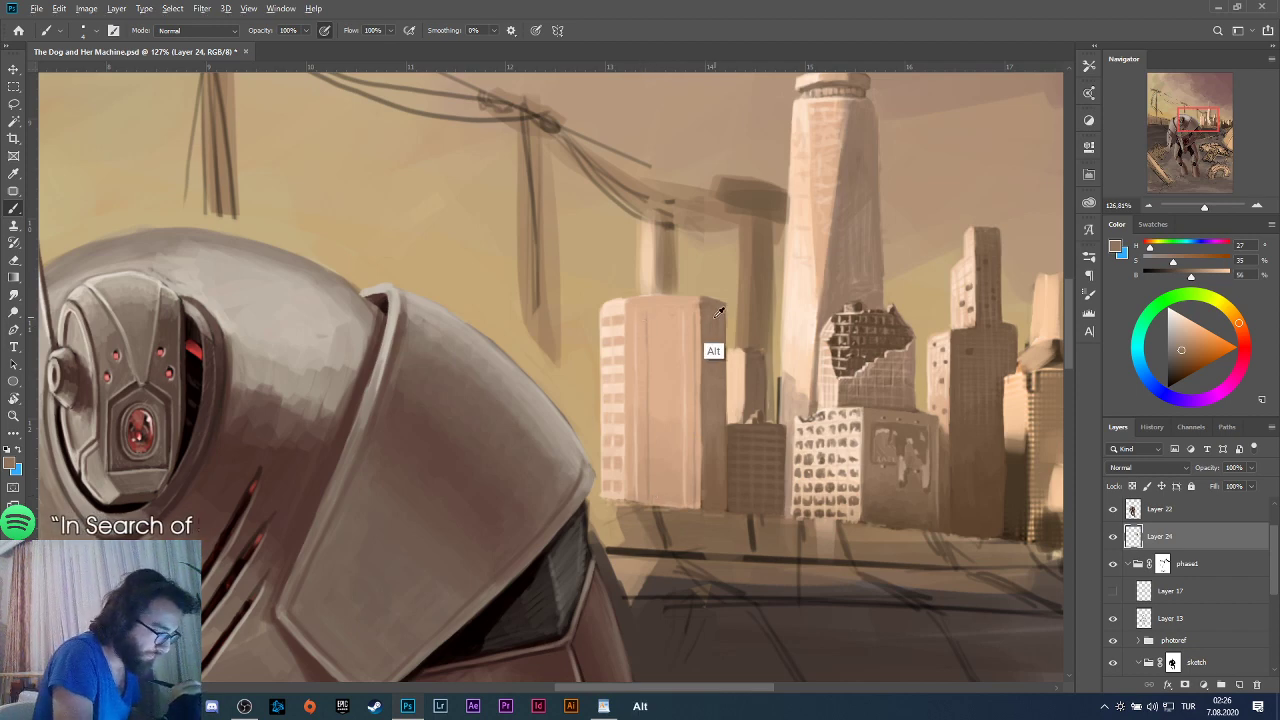
Sample the brown of the near building's shaded side and paint two horizontal window slots high on its front face.
key(alt)
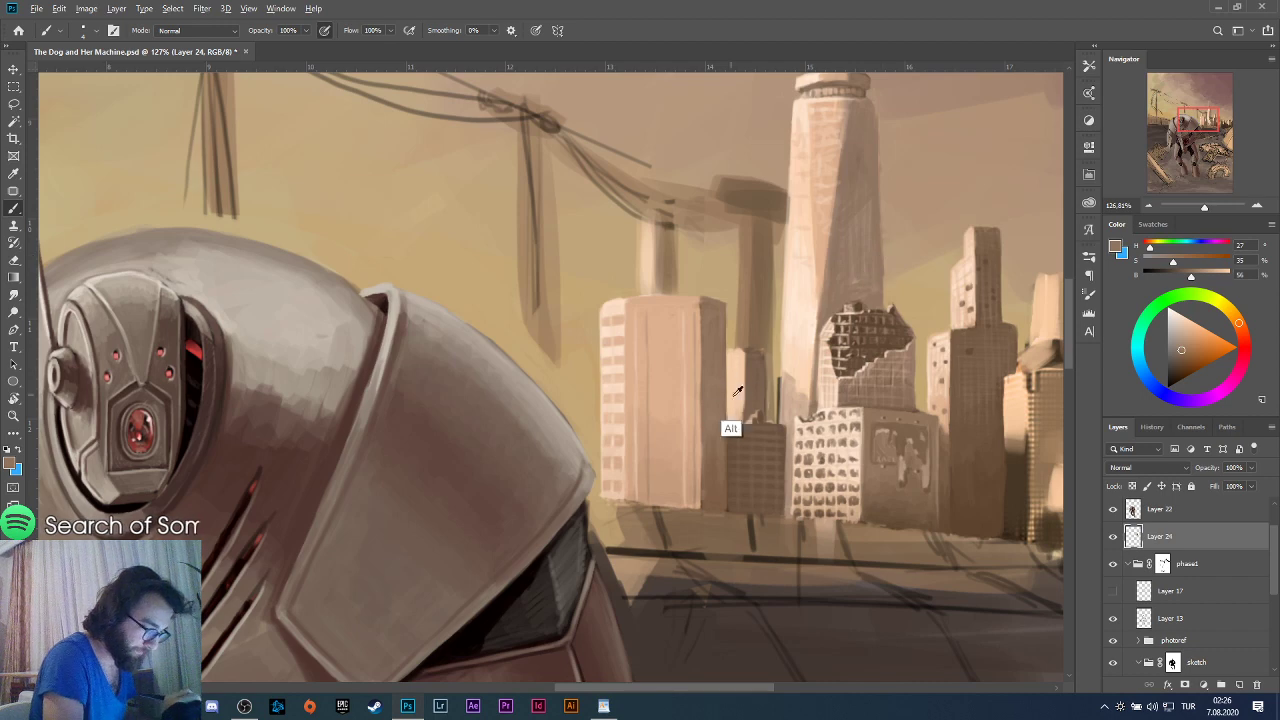
alt+click(709, 363)
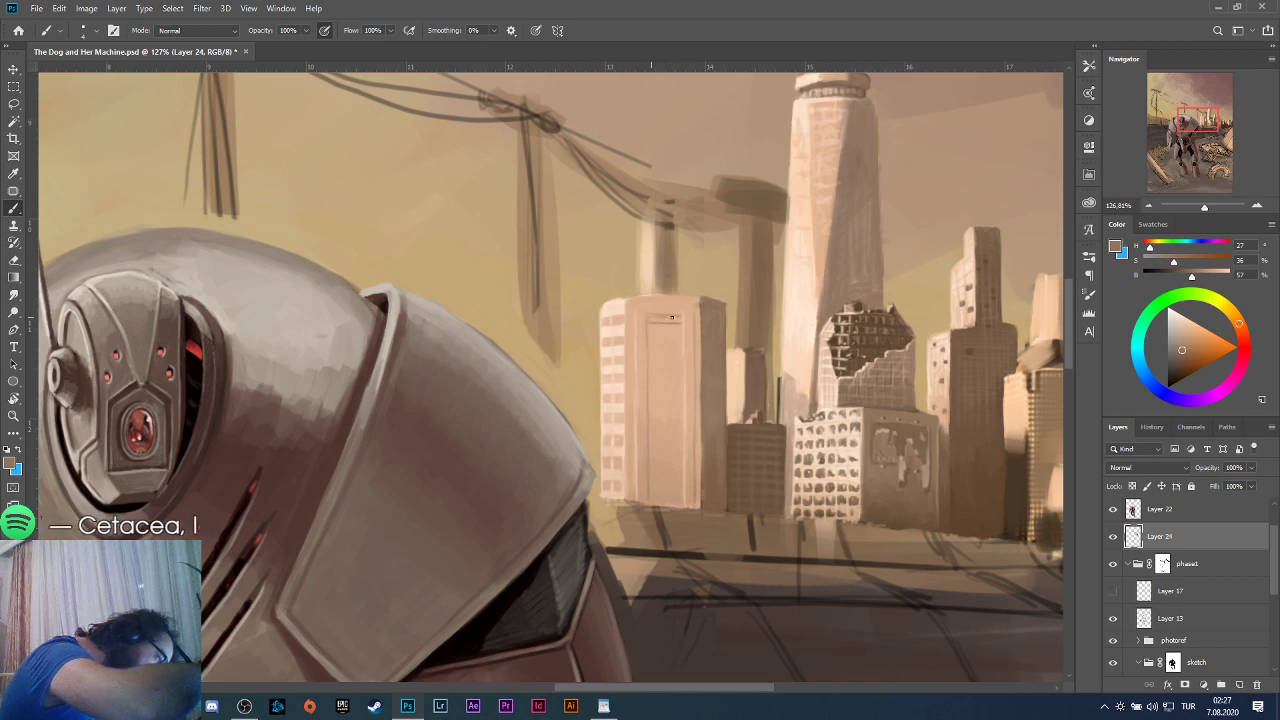
drag(672, 317, 649, 318)
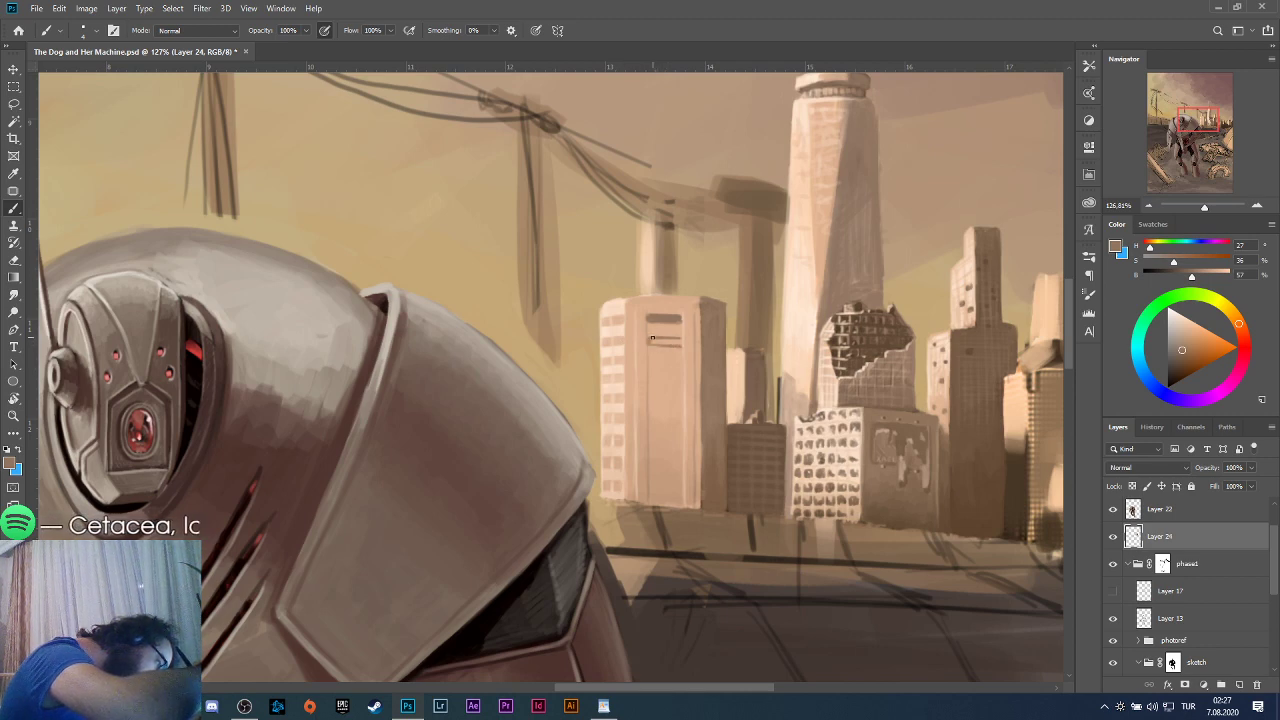
drag(678, 340, 657, 340)
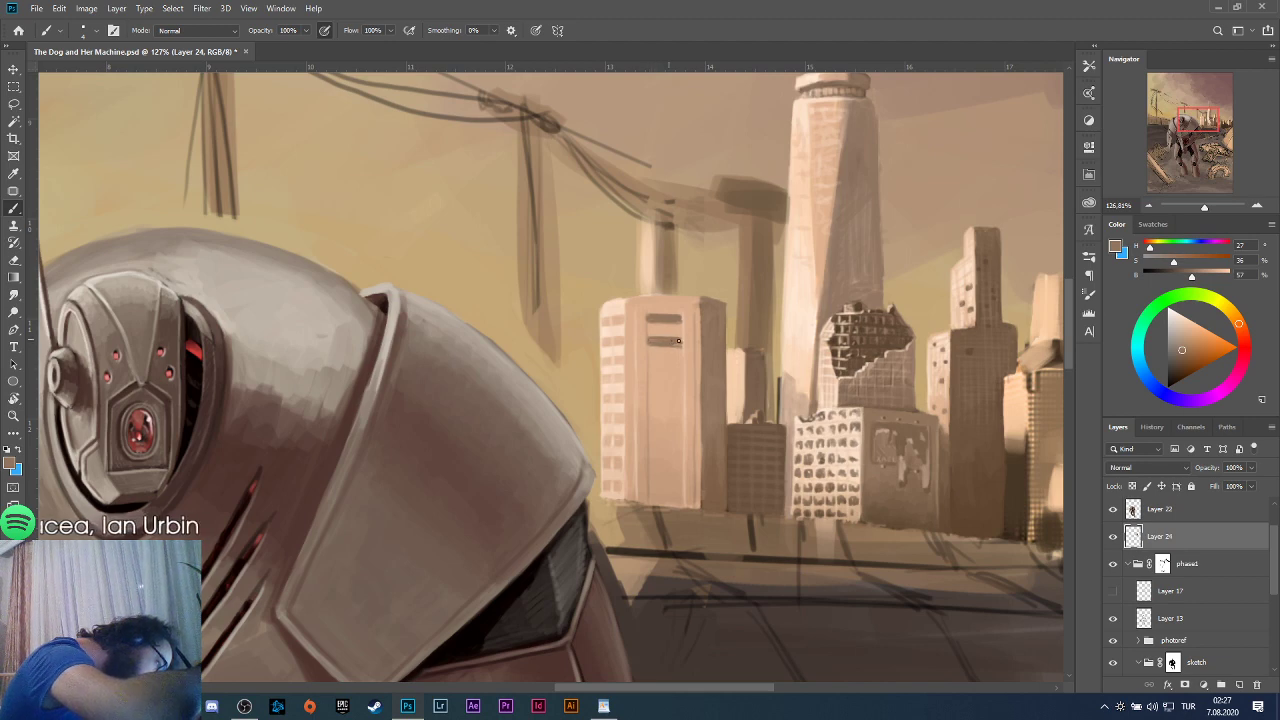
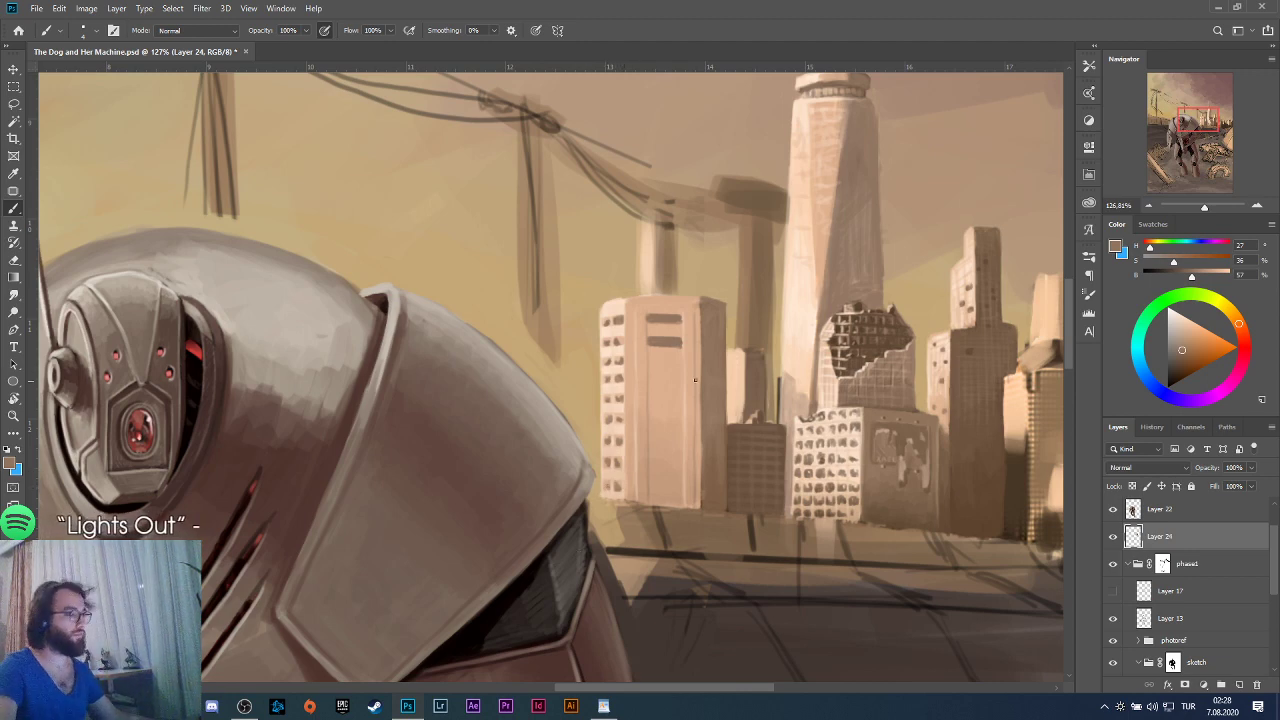
Try splitting both window slots with short vertical peach dividers, then undo the two divider strokes.
scroll(695, 379, down, 4)
scroll(690, 350, up, 6)
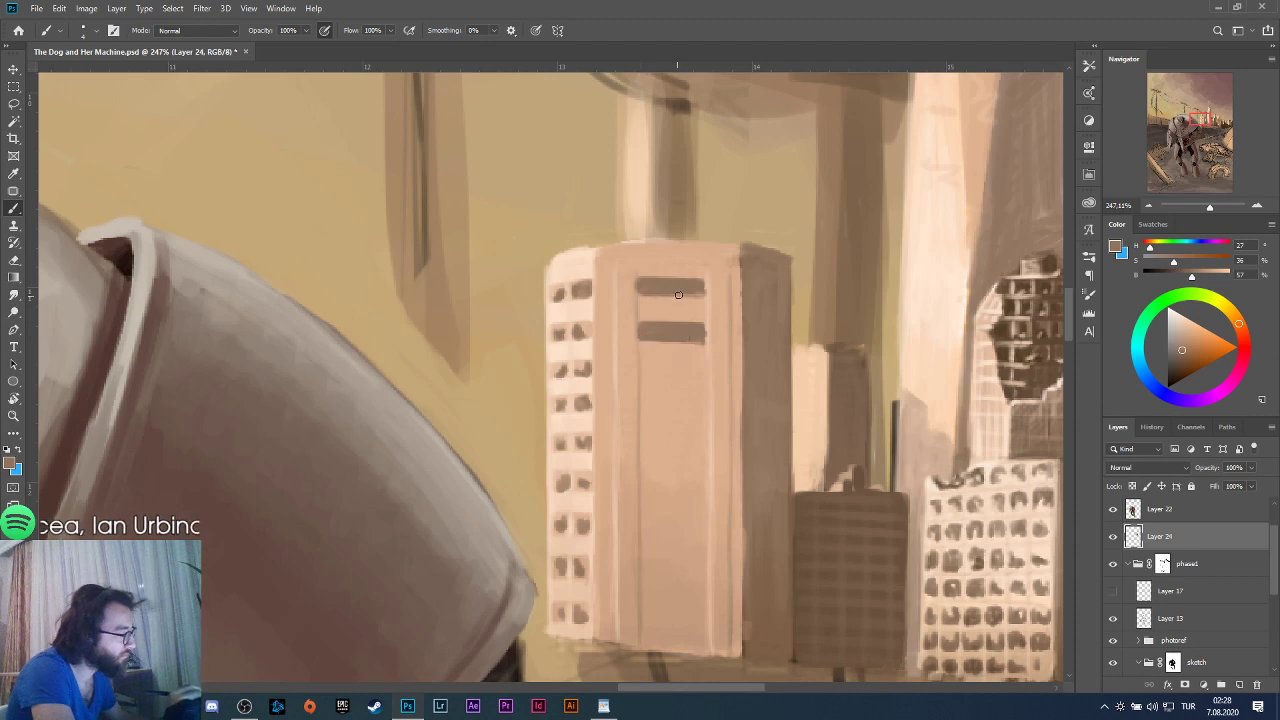
alt+click(667, 329)
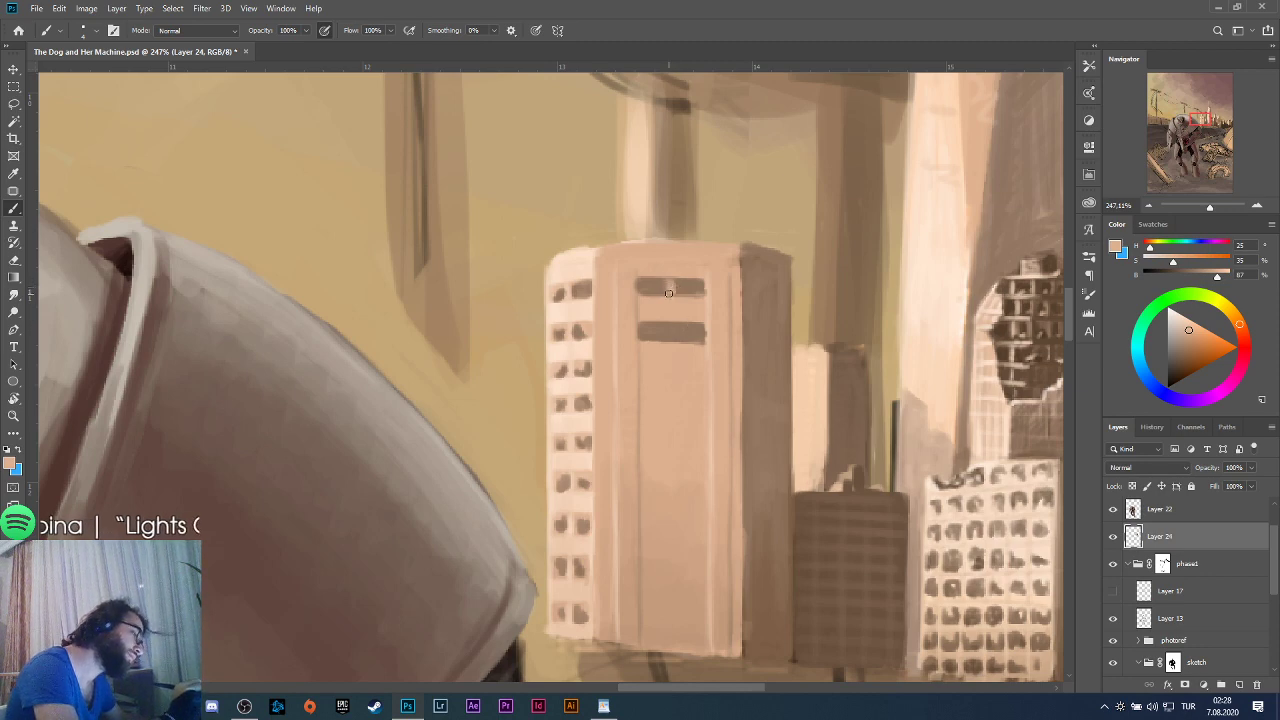
drag(674, 338, 676, 324)
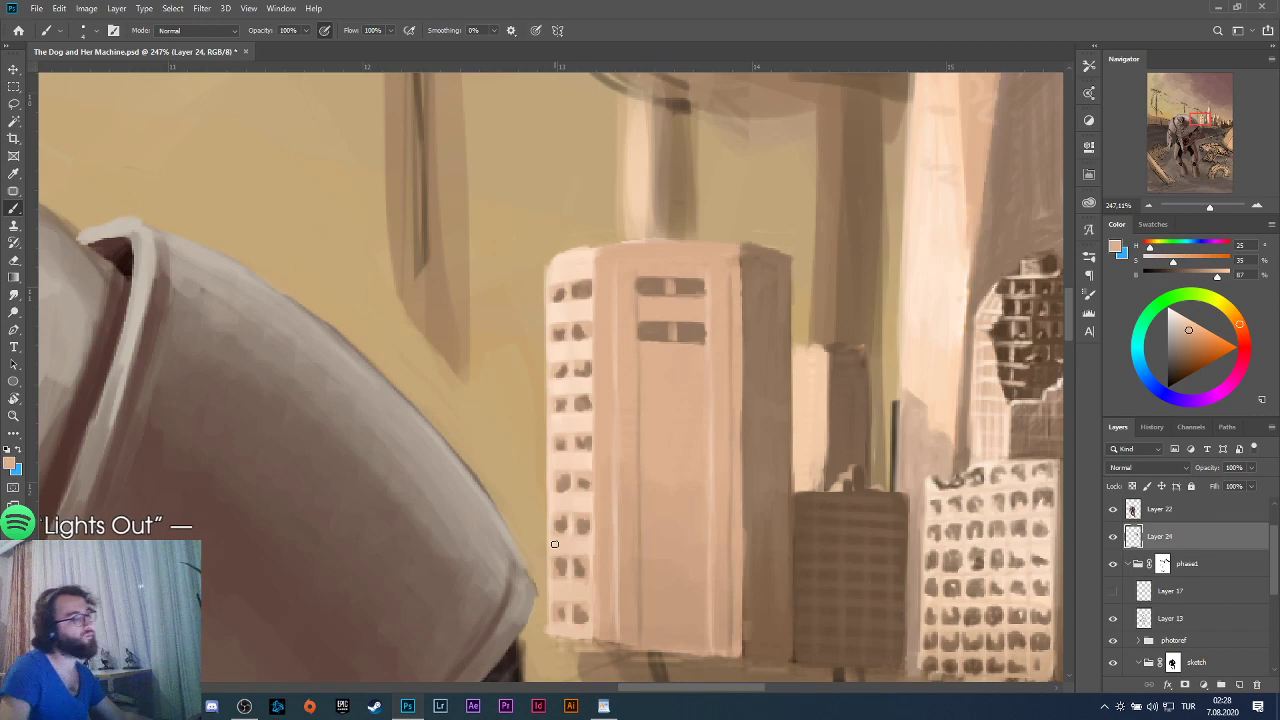
scroll(614, 450, down, 6)
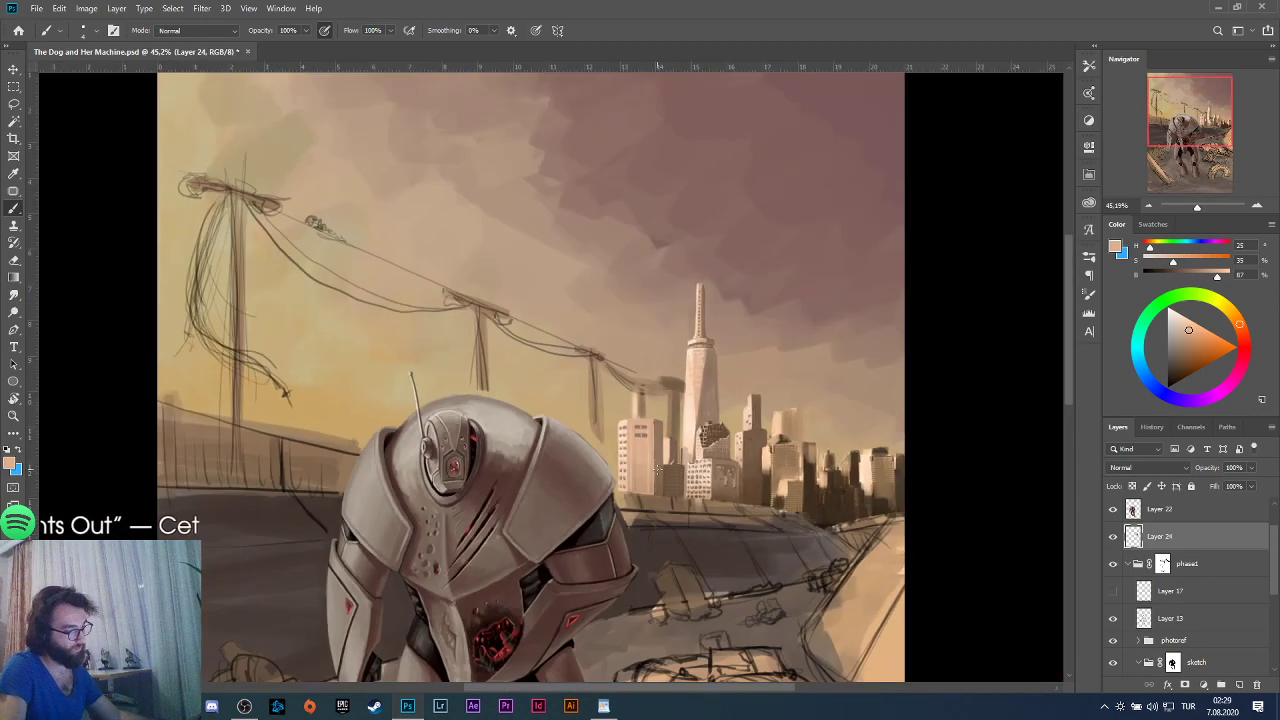
scroll(648, 432, up, 7)
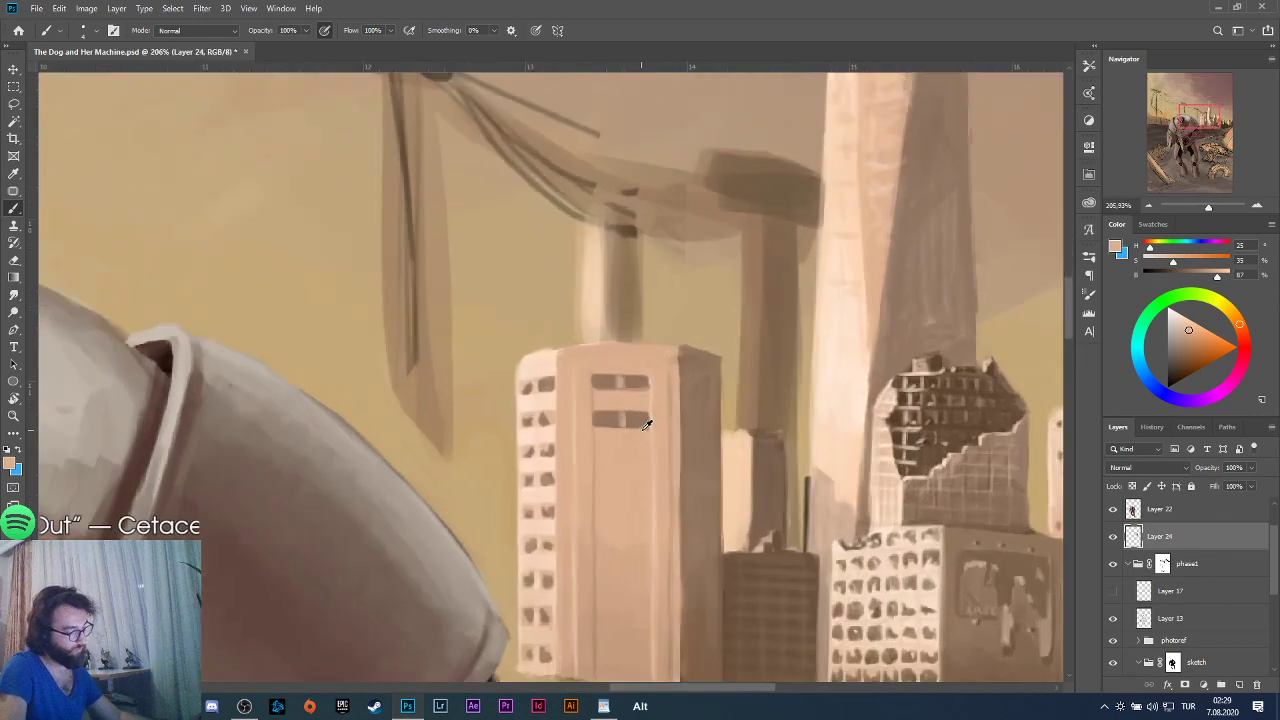
key(ctrl+z)
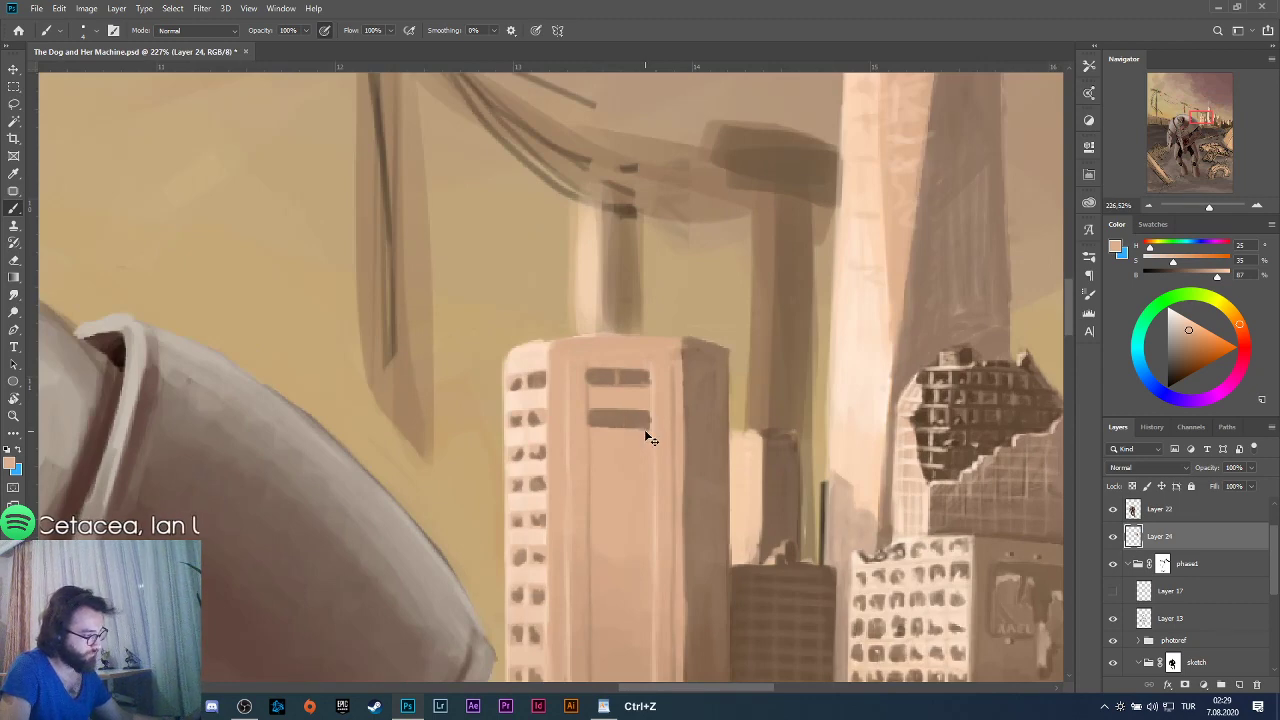
key(ctrl+z)
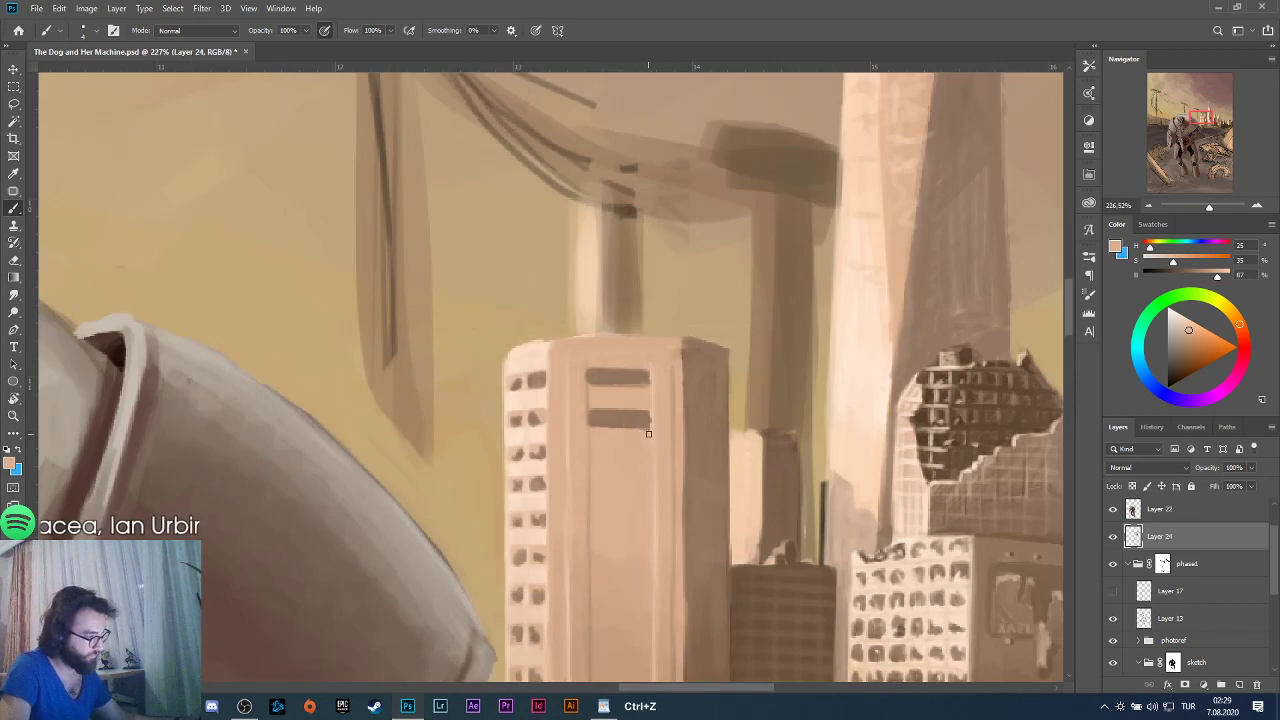
Sample dark brown from the low building behind and paint a shadow line along the upper edge of both window slots.
alt+click(700, 372)
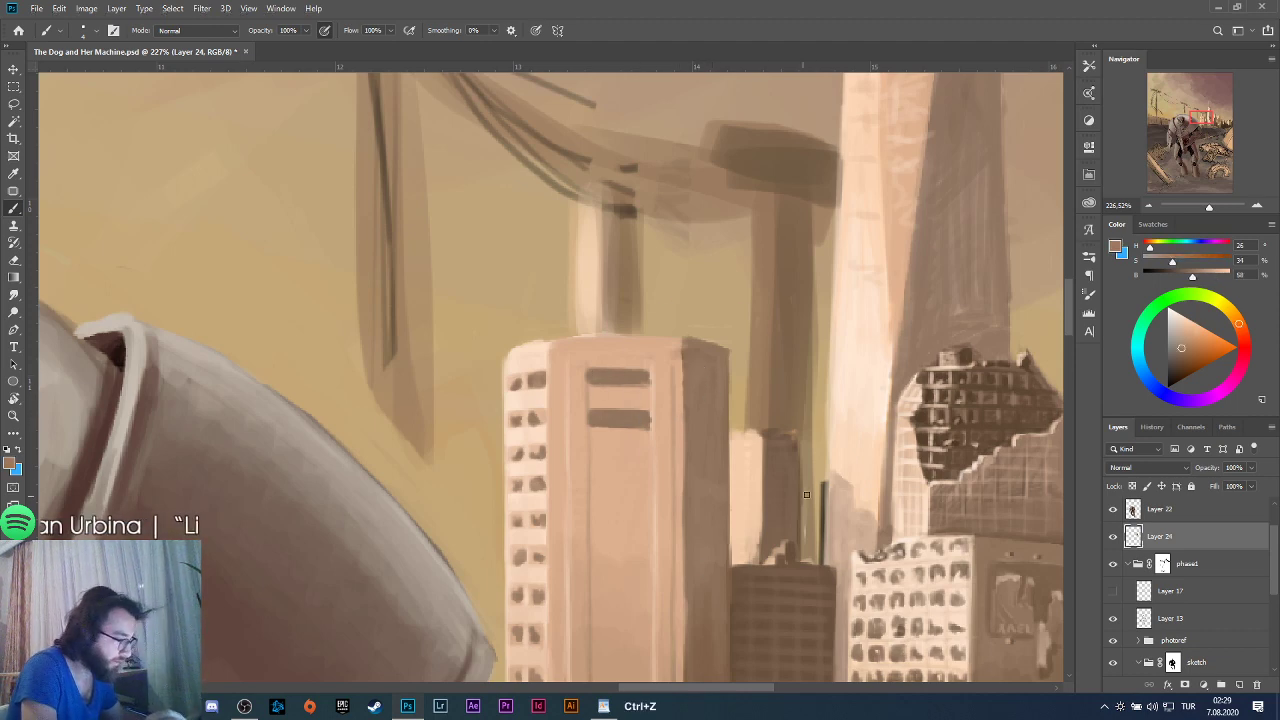
alt+click(787, 560)
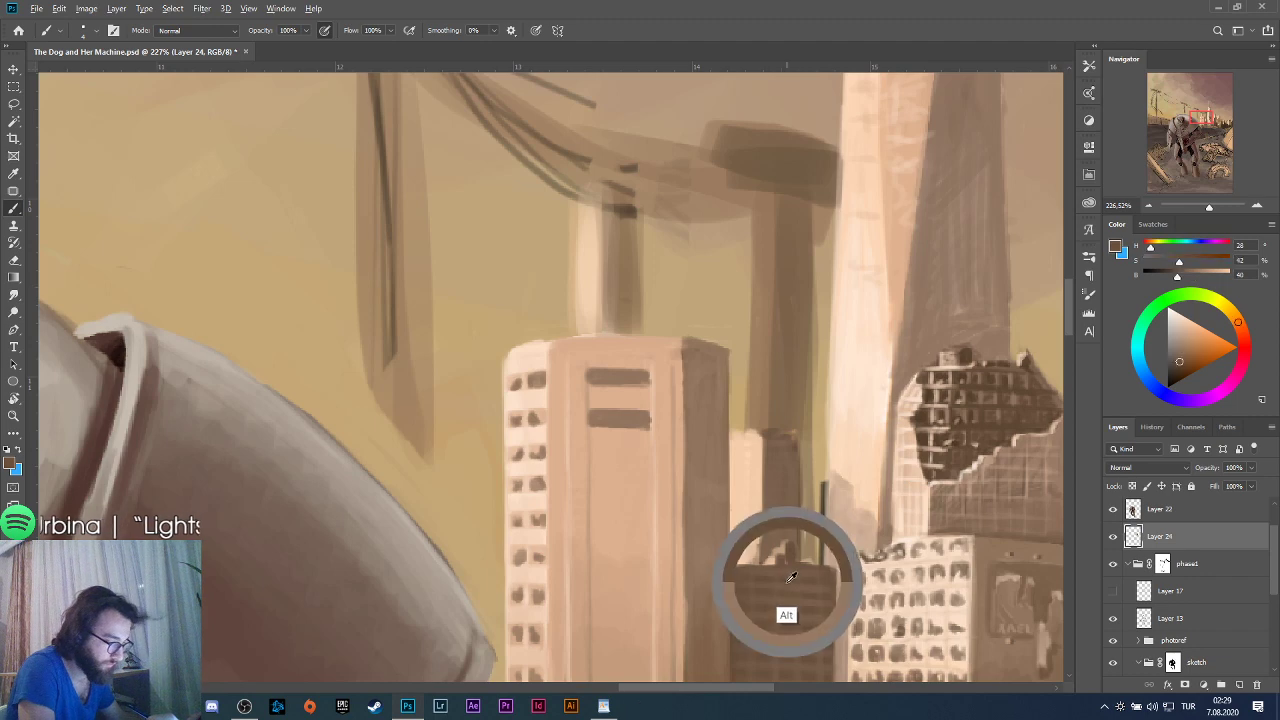
alt+click(796, 546)
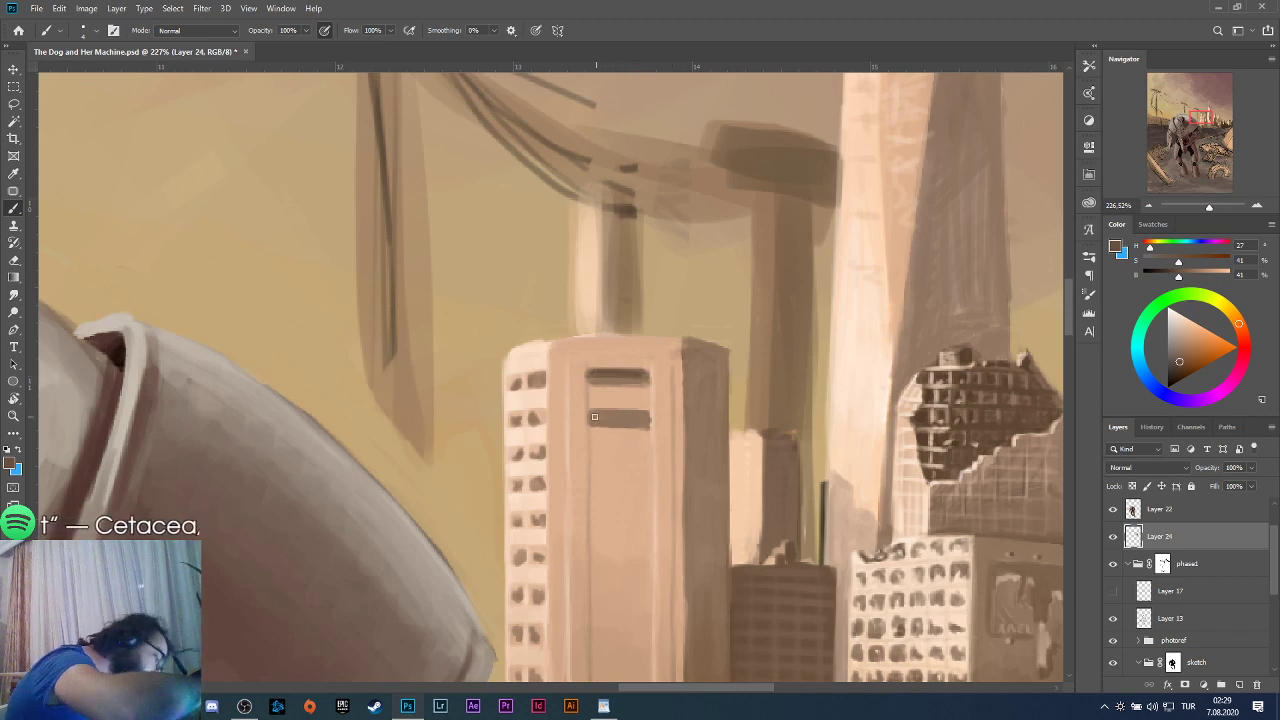
drag(590, 413, 615, 413)
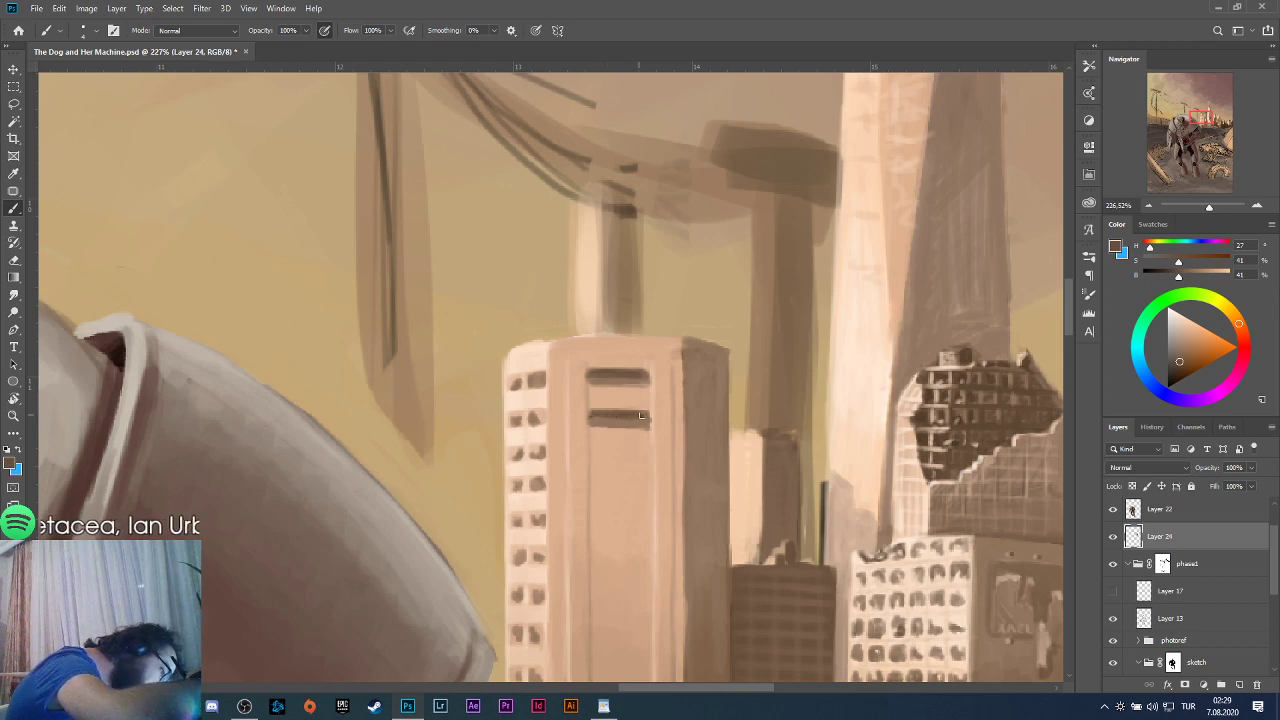
Check the skyline against the whole composition and compare it with Layer 24 hidden and shown.
scroll(649, 414, down, 10)
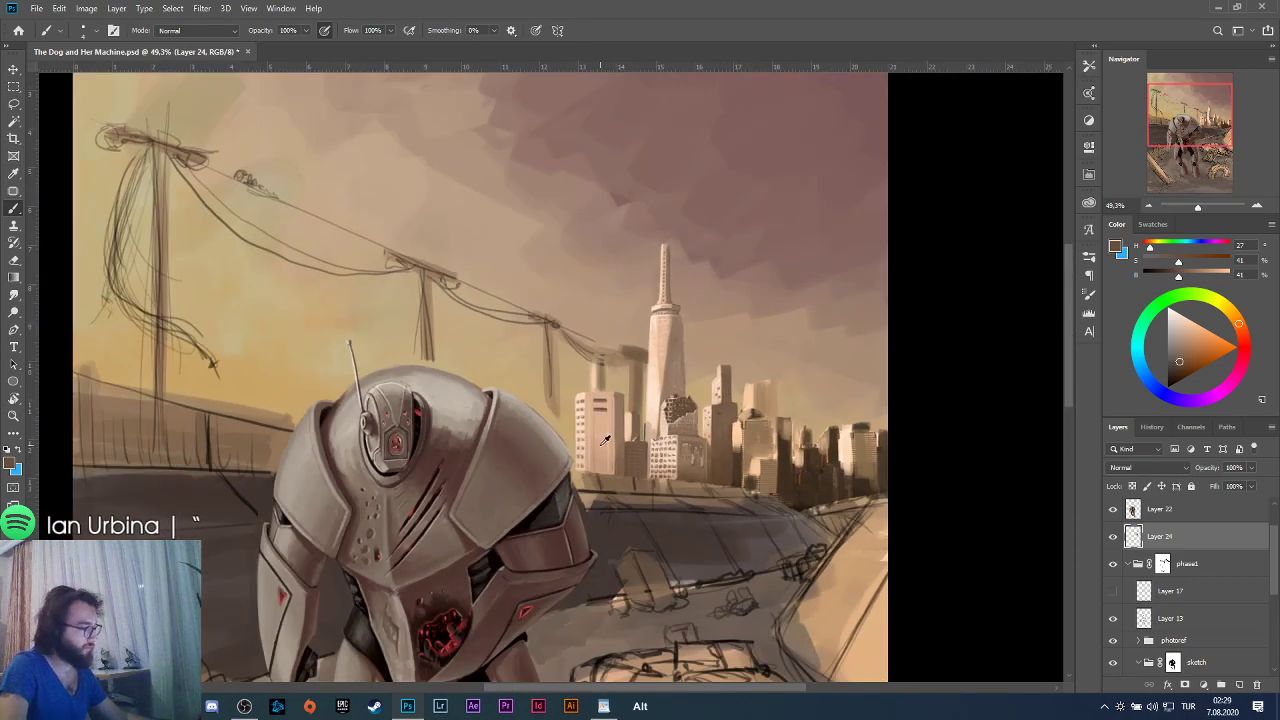
scroll(608, 426, up, 2)
scroll(606, 412, up, 1)
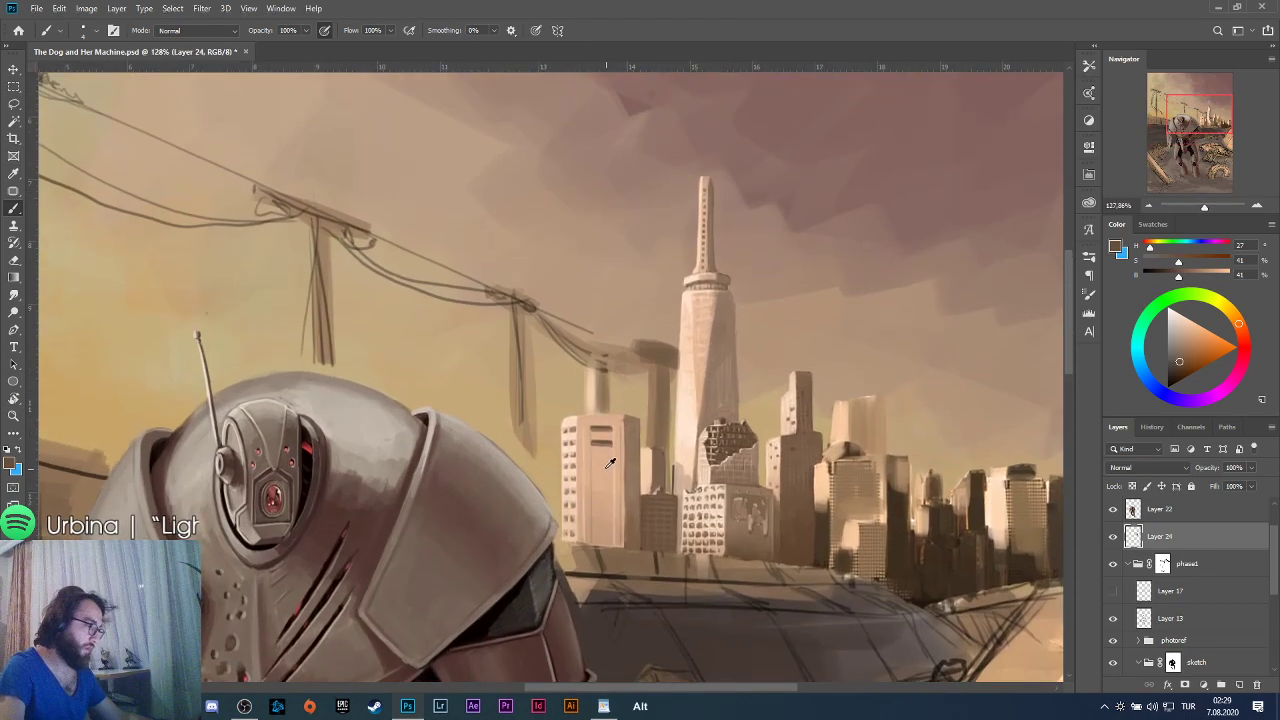
scroll(605, 408, up, 3)
click(1113, 538)
click(1113, 538)
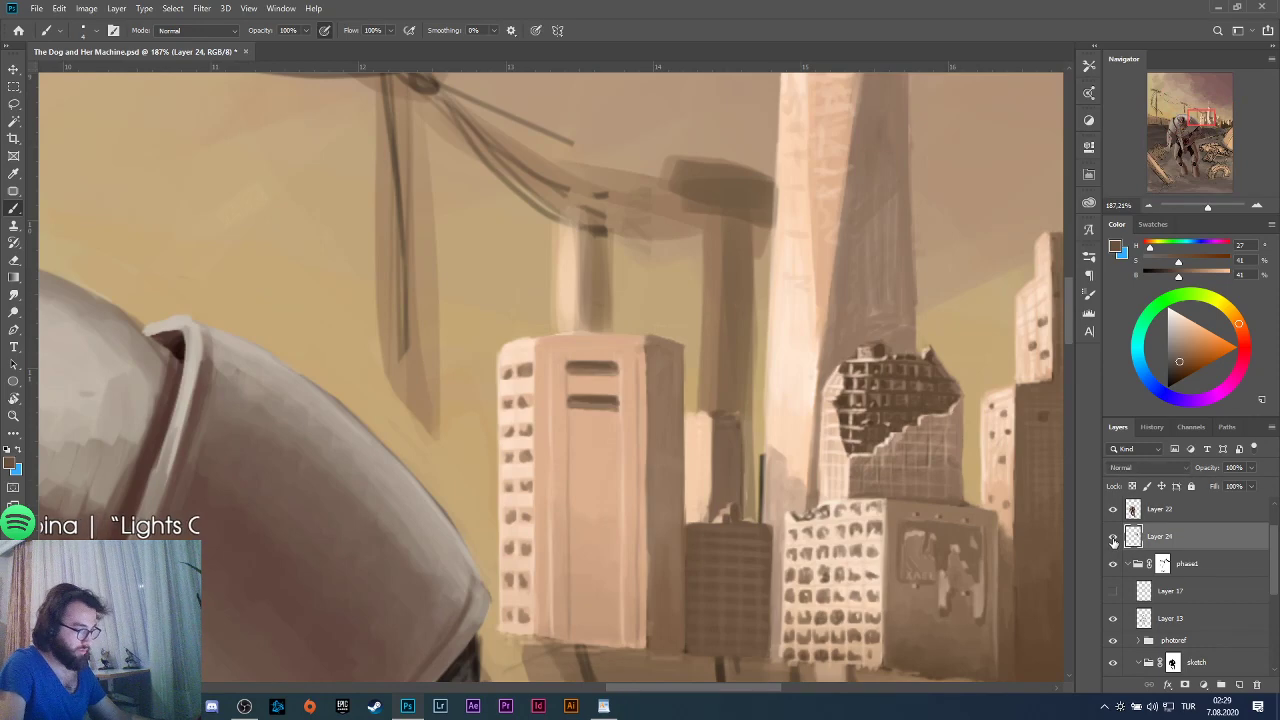
Refine the edges and shading of the two window slots with sampled peach, mid-brown and dark brown tones.
alt+click(610, 416)
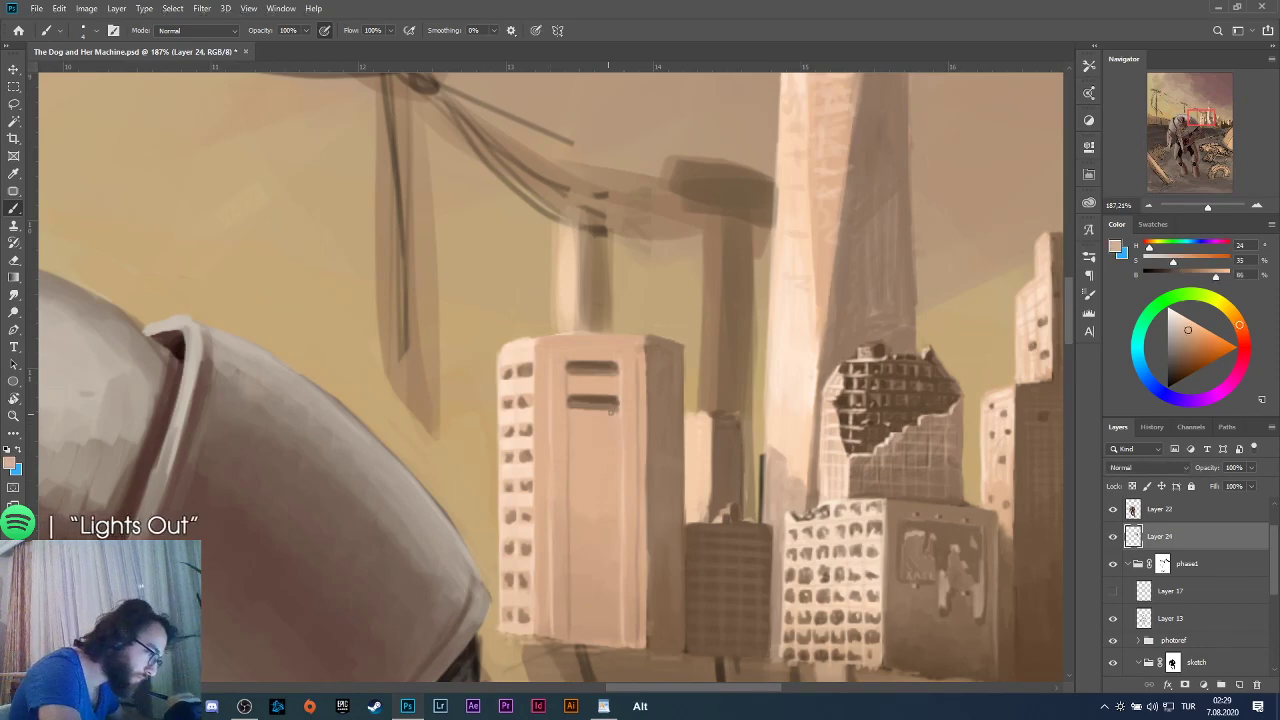
alt+click(624, 440)
alt+click(620, 428)
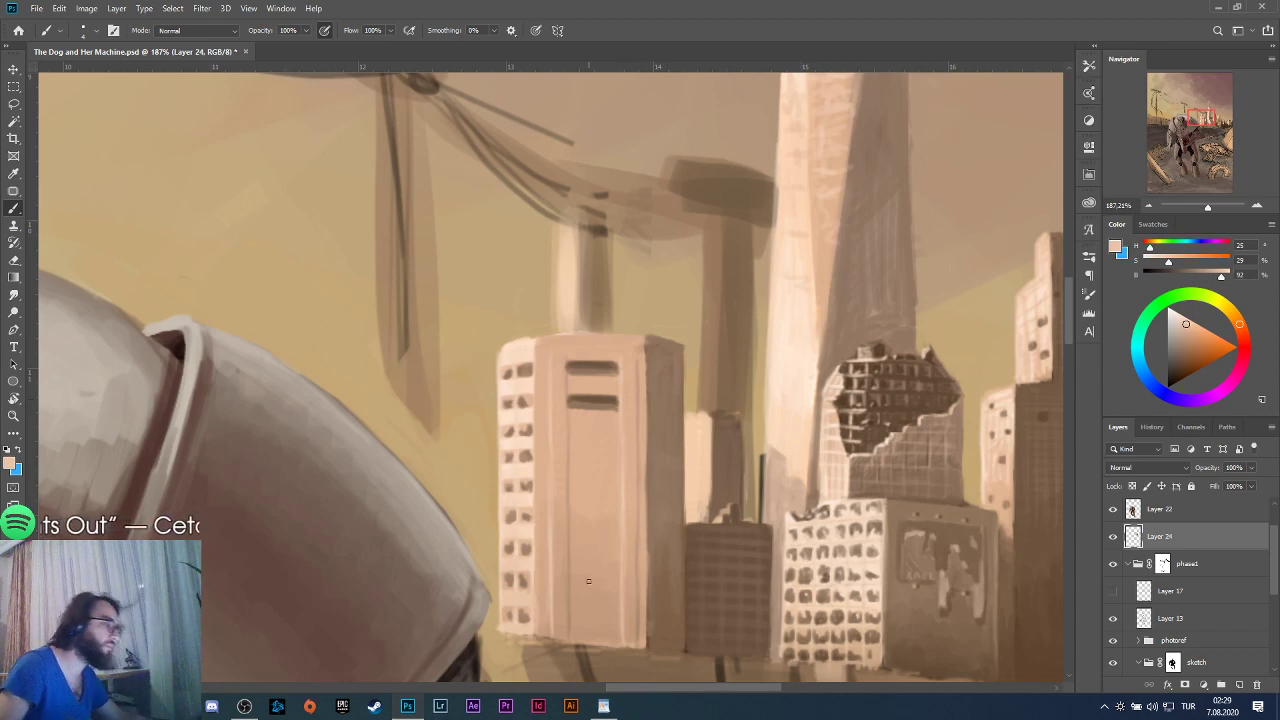
alt+click(577, 401)
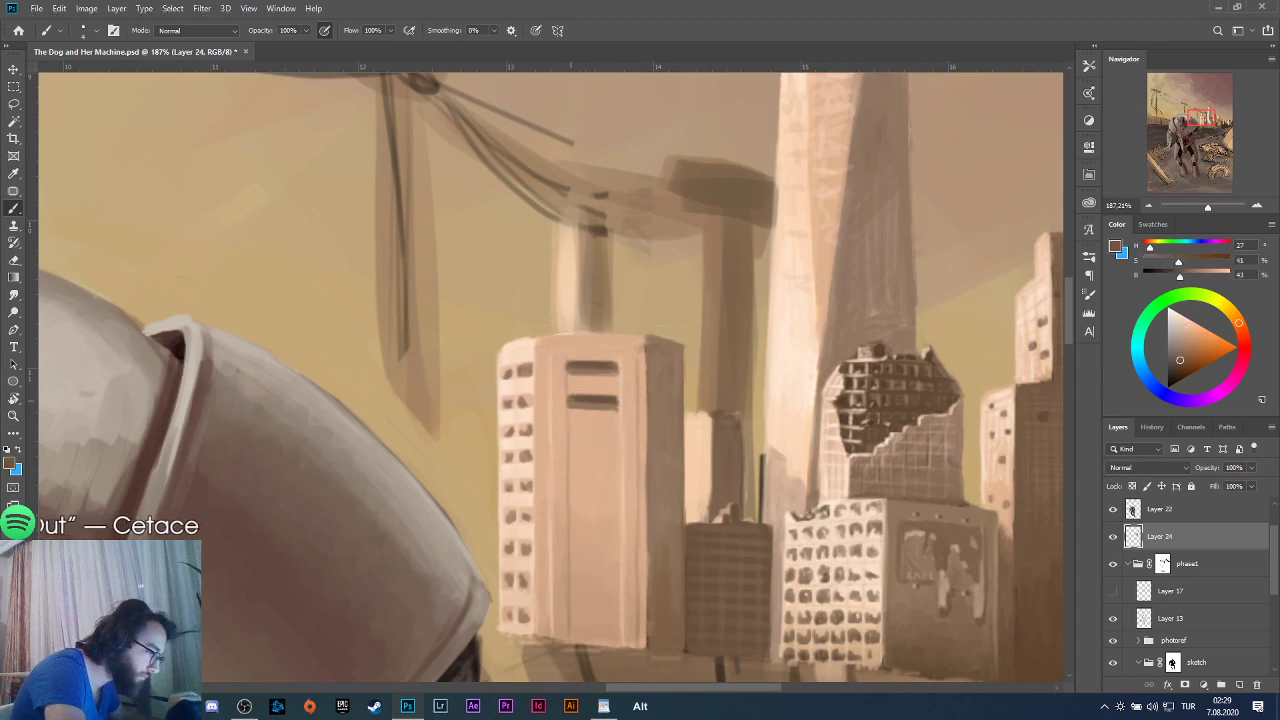
alt+click(572, 407)
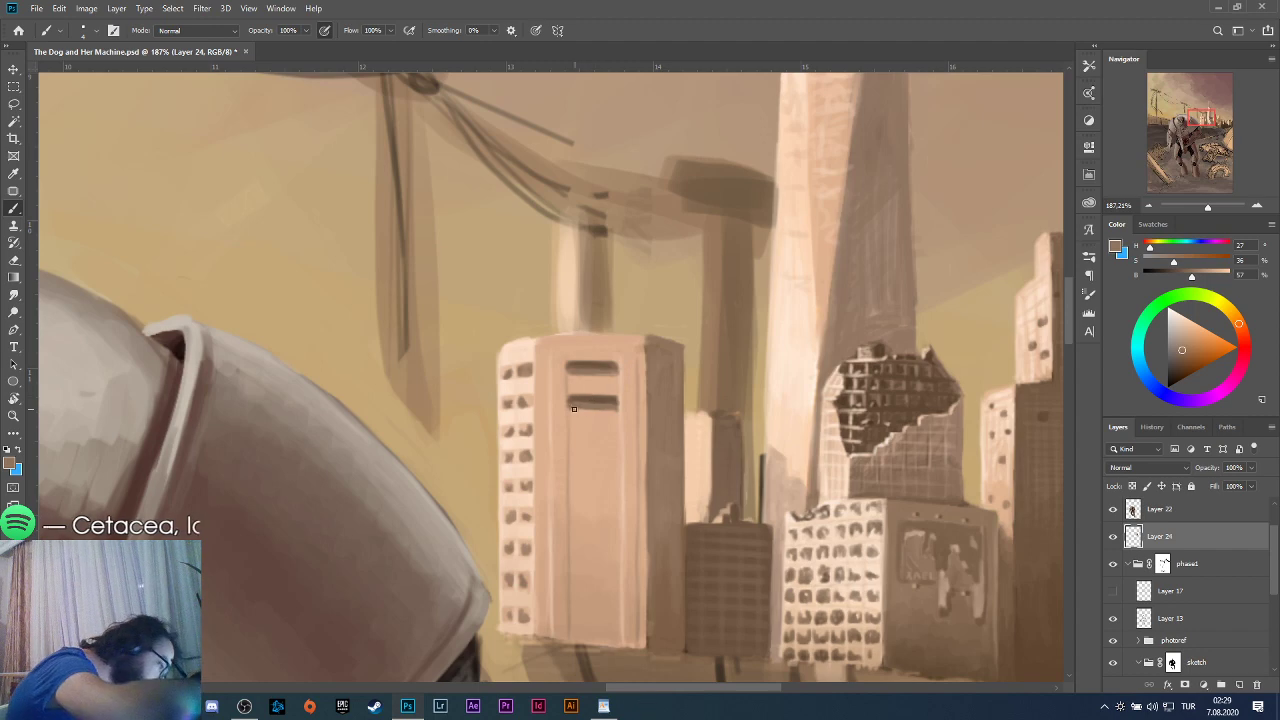
alt+click(586, 400)
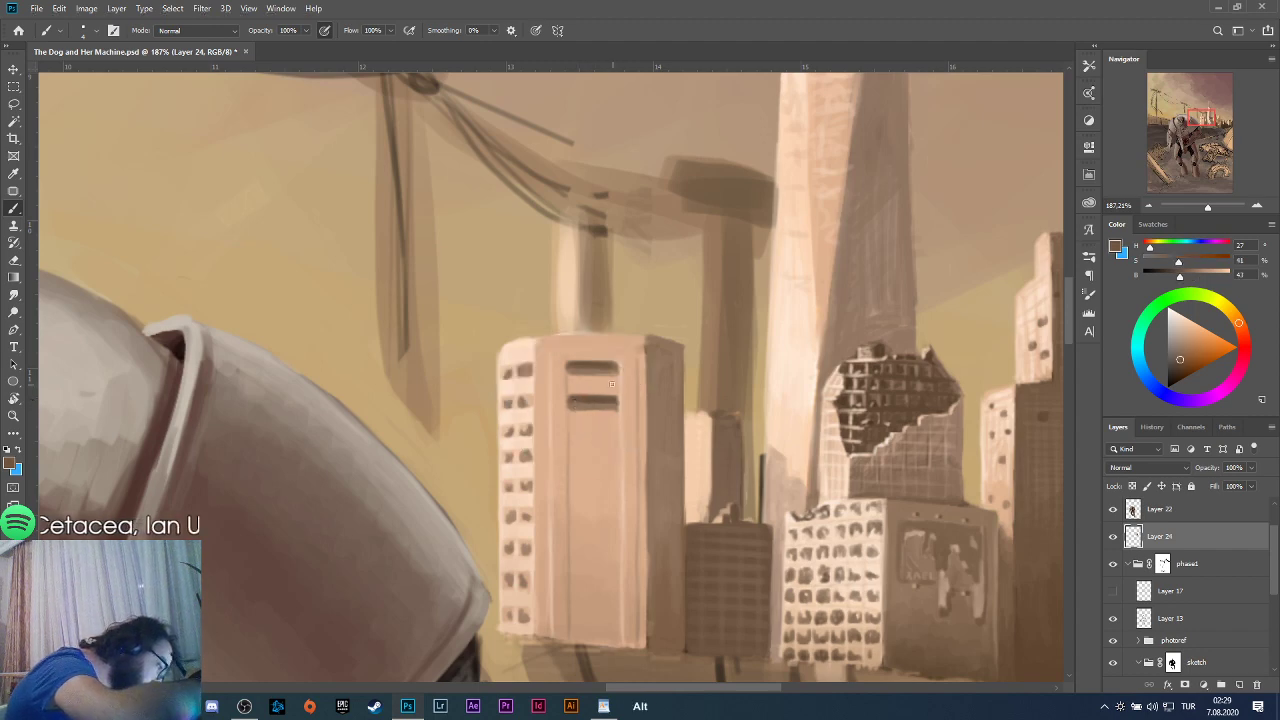
alt+click(571, 372)
alt+click(576, 399)
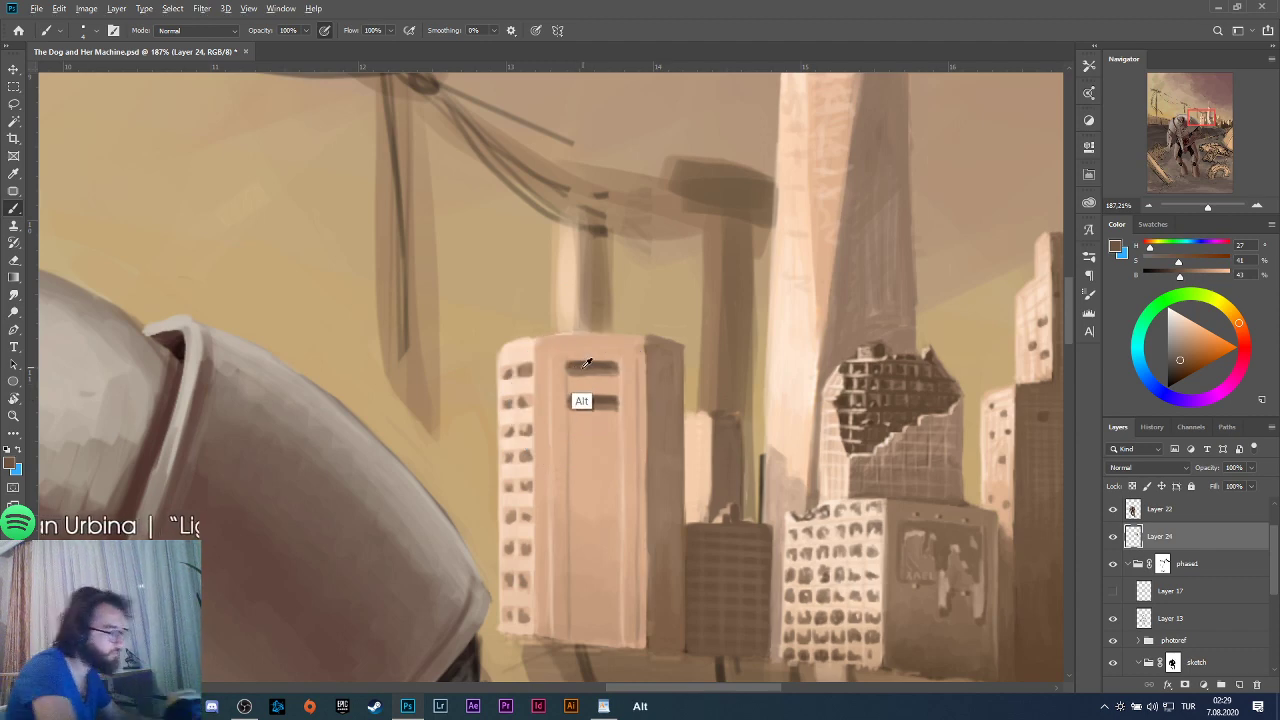
alt+click(584, 404)
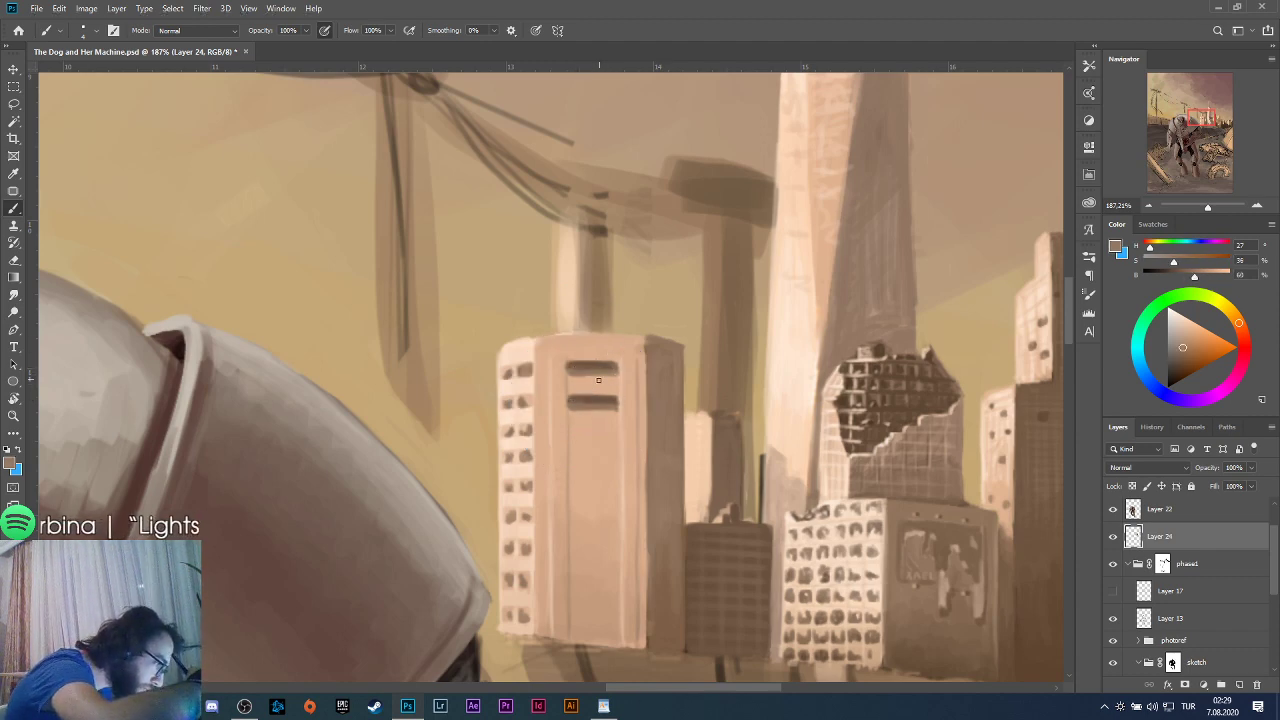
alt+click(572, 377)
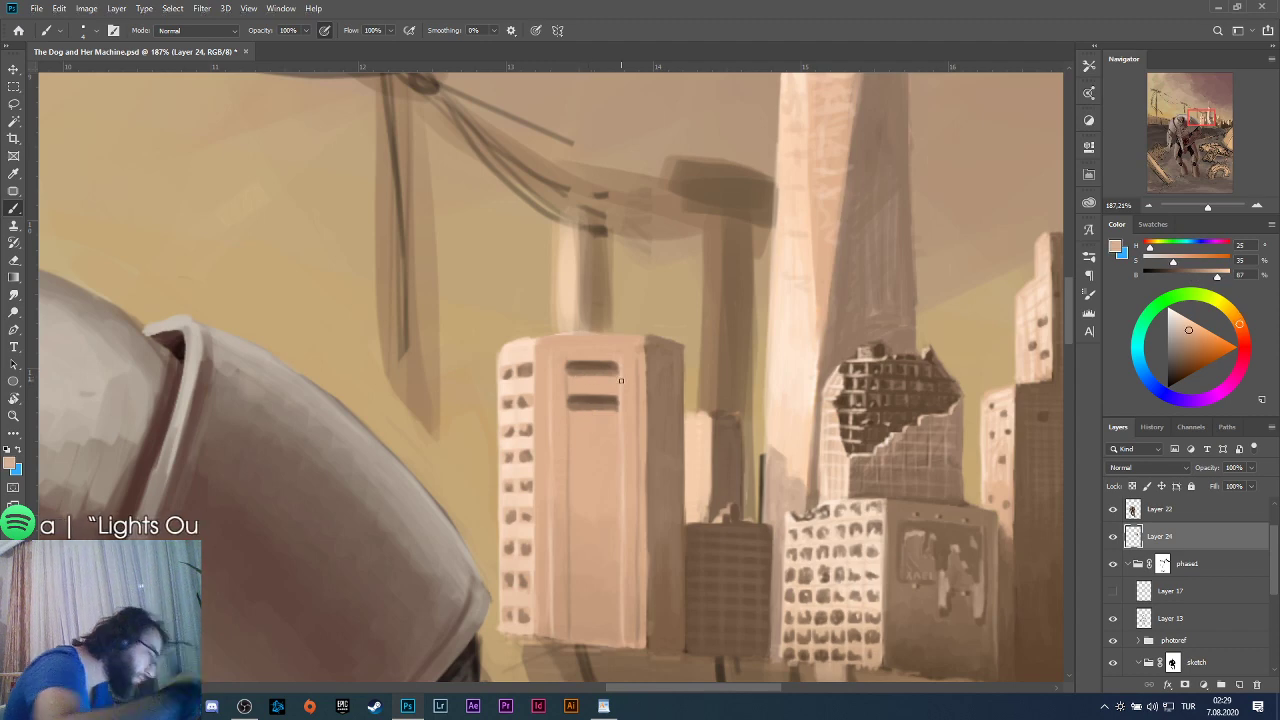
Select the rectangular area around both window slots with the Polygonal Lasso tool.
click(14, 103)
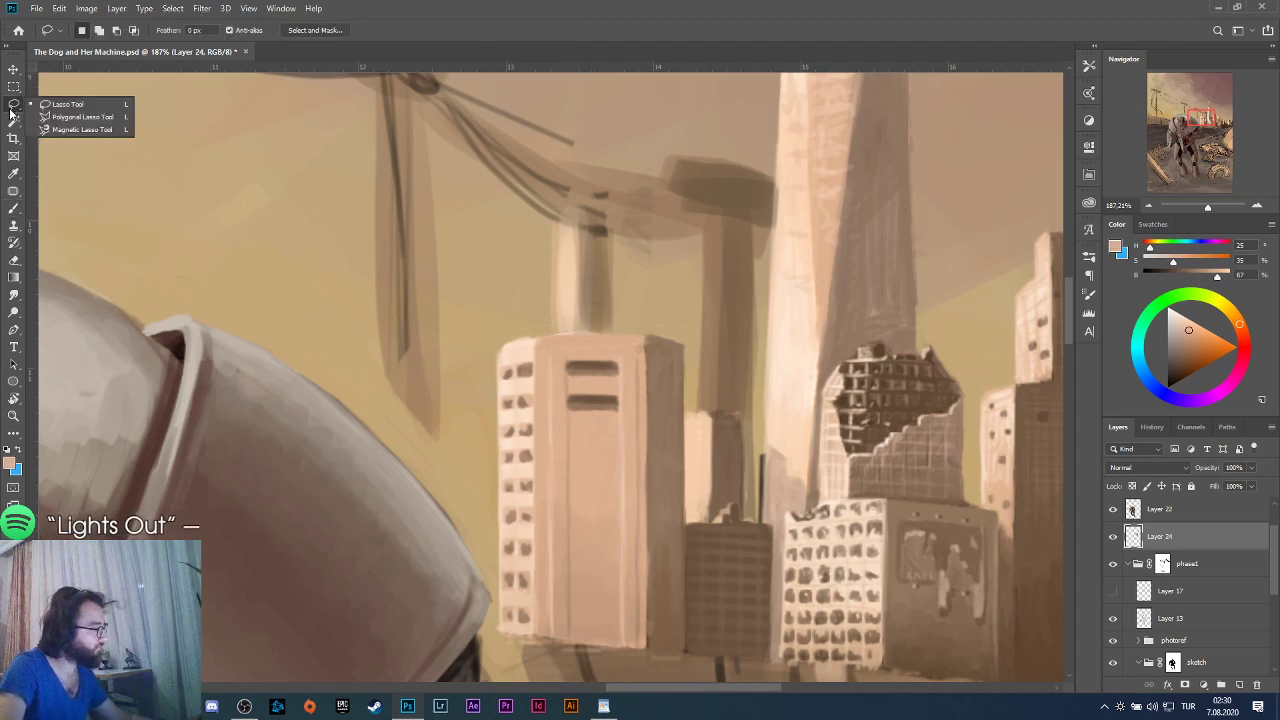
click(70, 118)
click(567, 410)
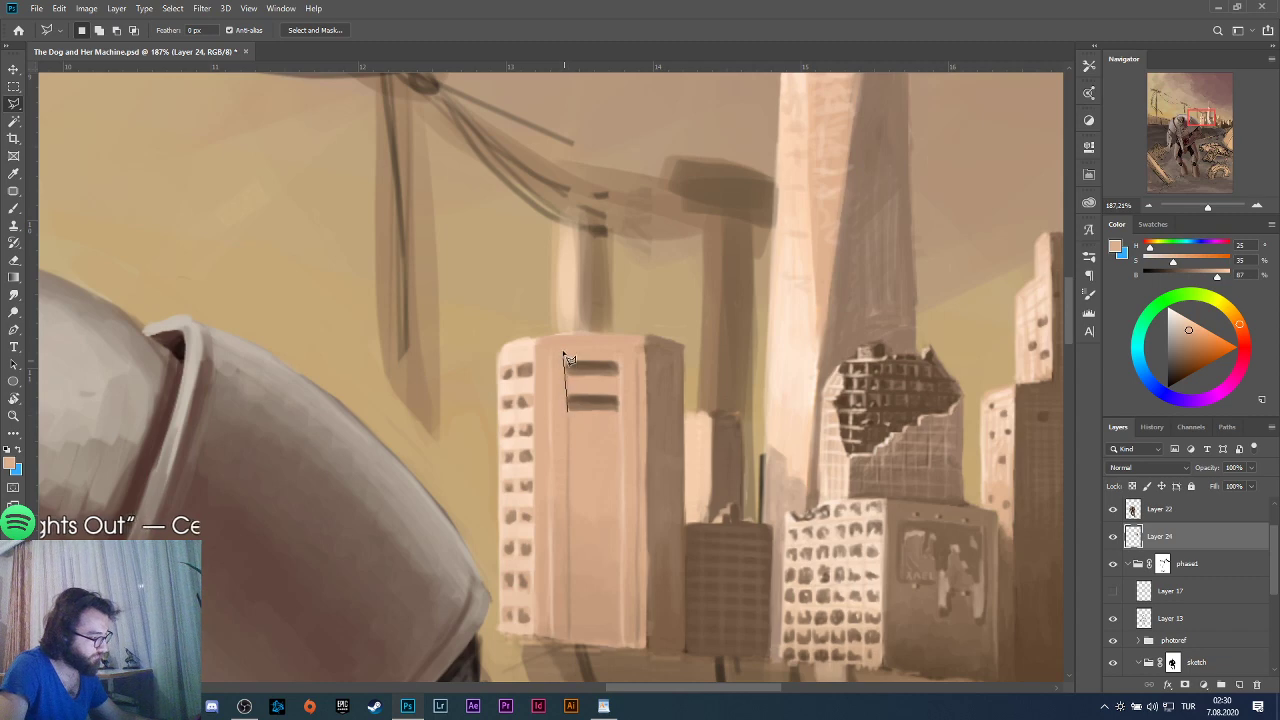
click(567, 355)
click(619, 356)
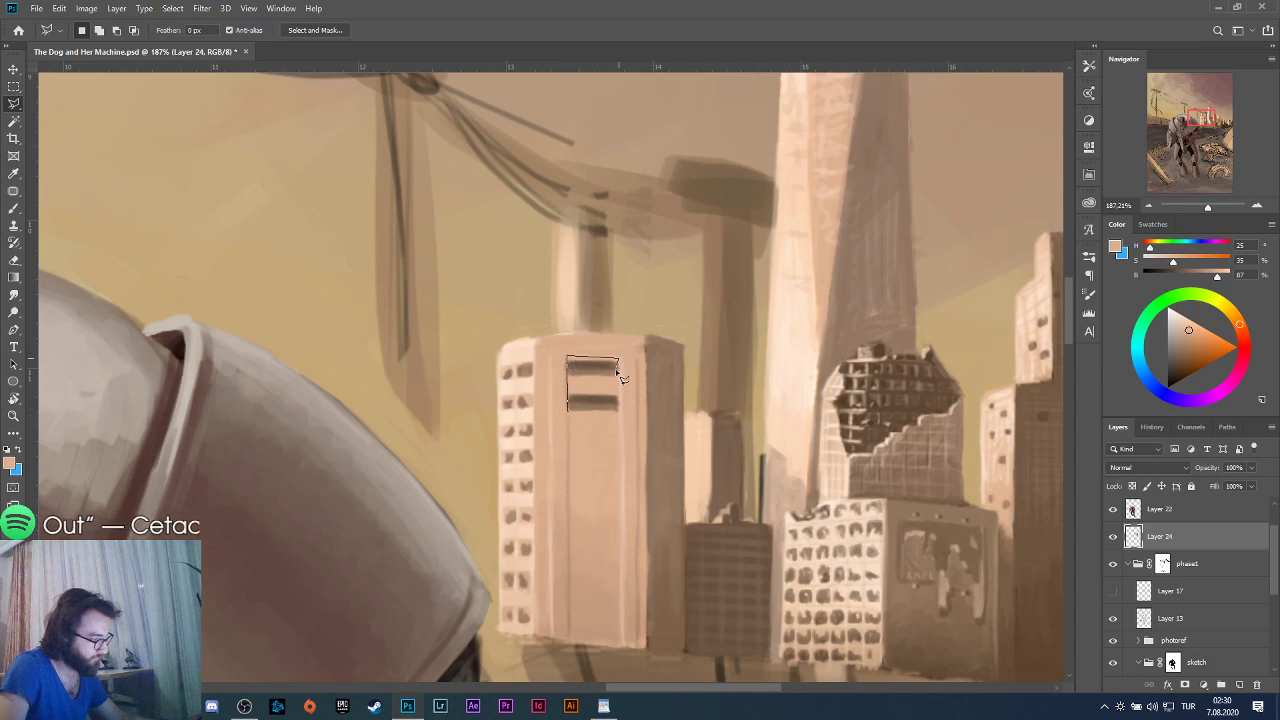
click(619, 415)
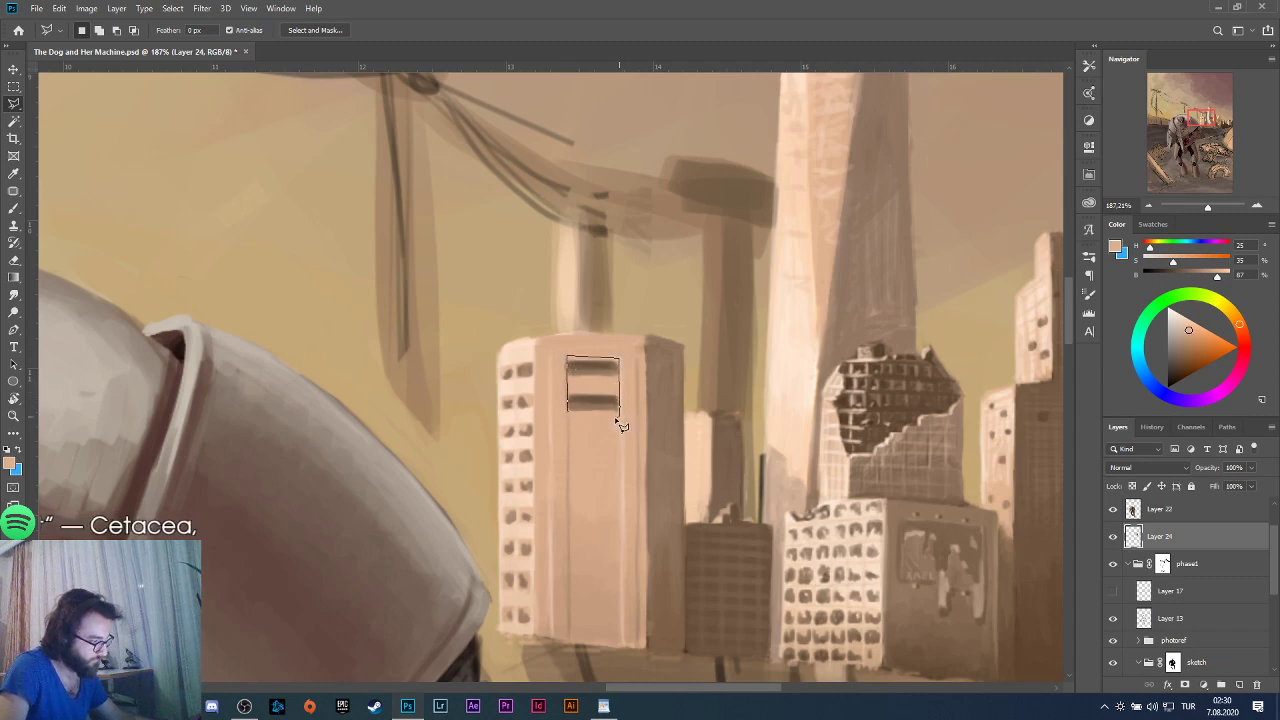
double_click(574, 419)
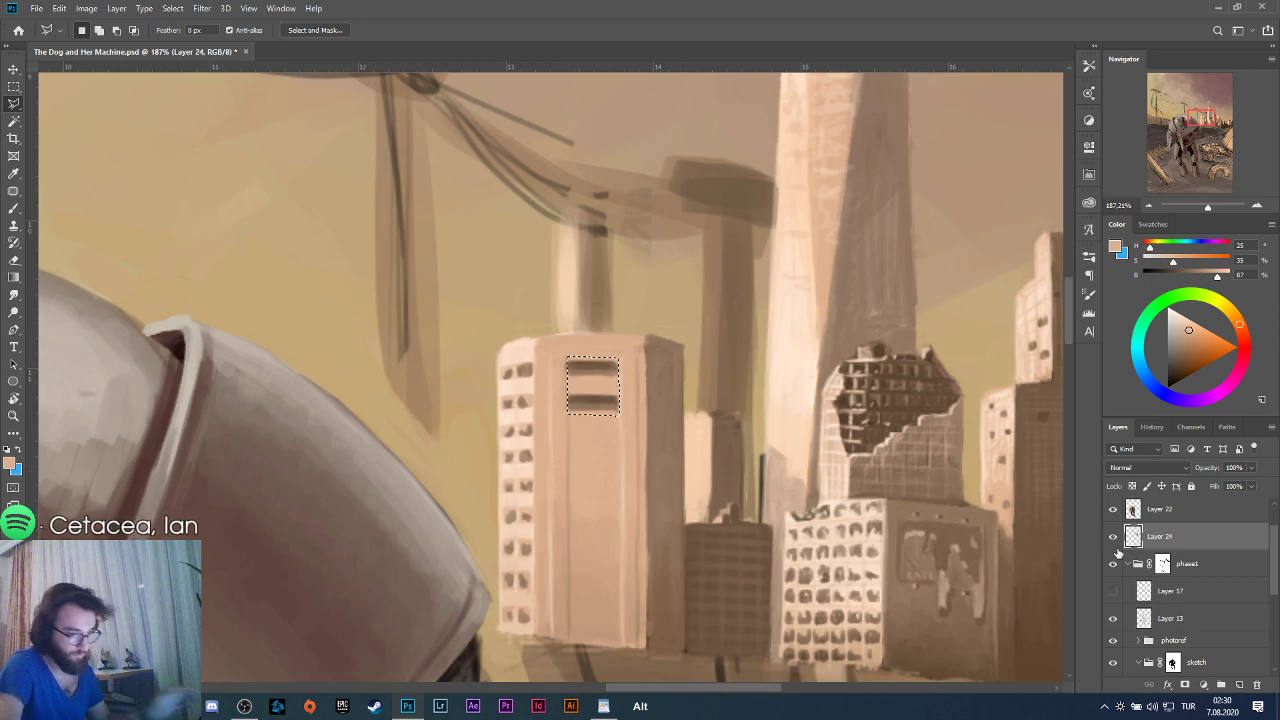
Copy the selected pair of window slots to a new layer and try placing the copy directly below the originals.
key(ctrl+j)
key(ctrl+t)
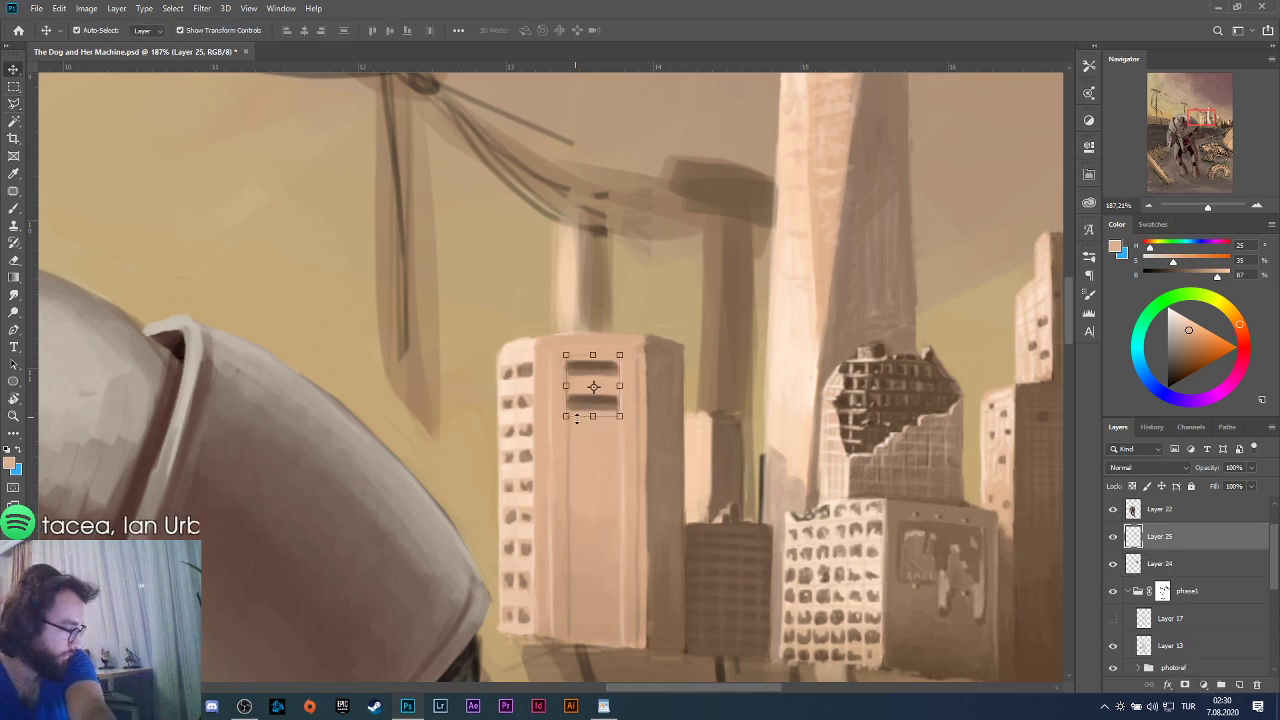
drag(613, 412, 626, 462)
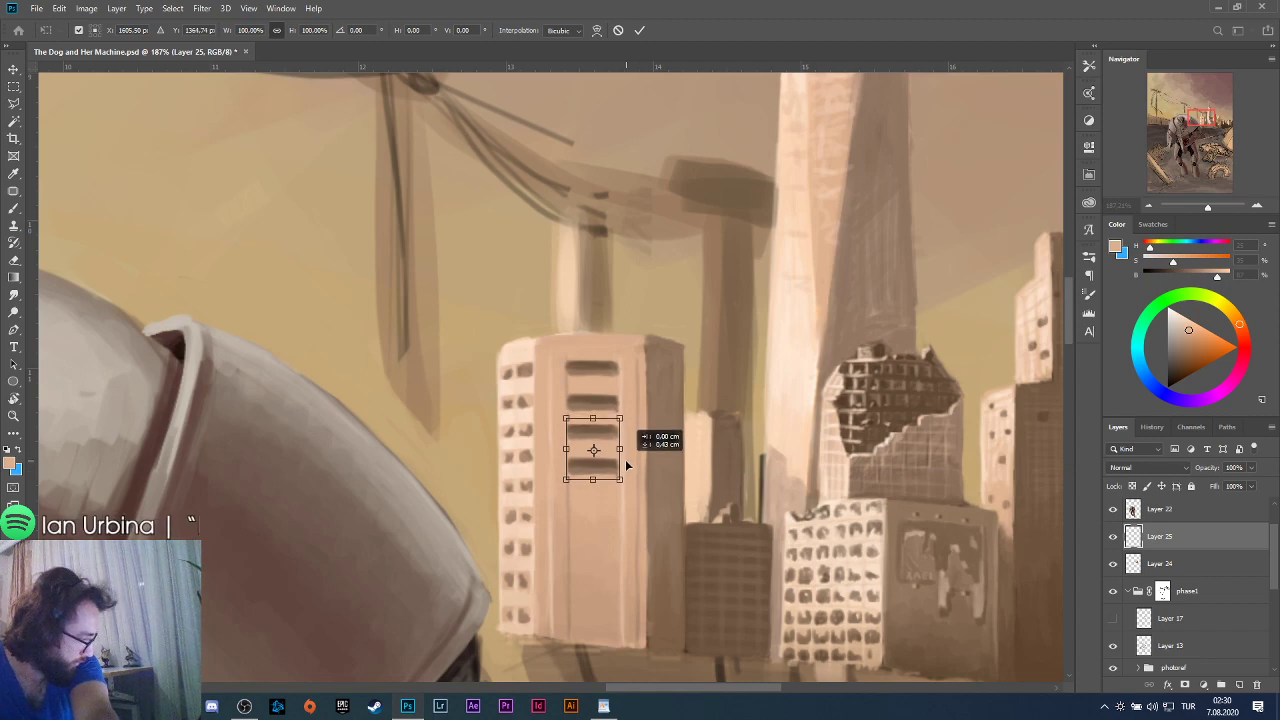
key(ctrl+z)
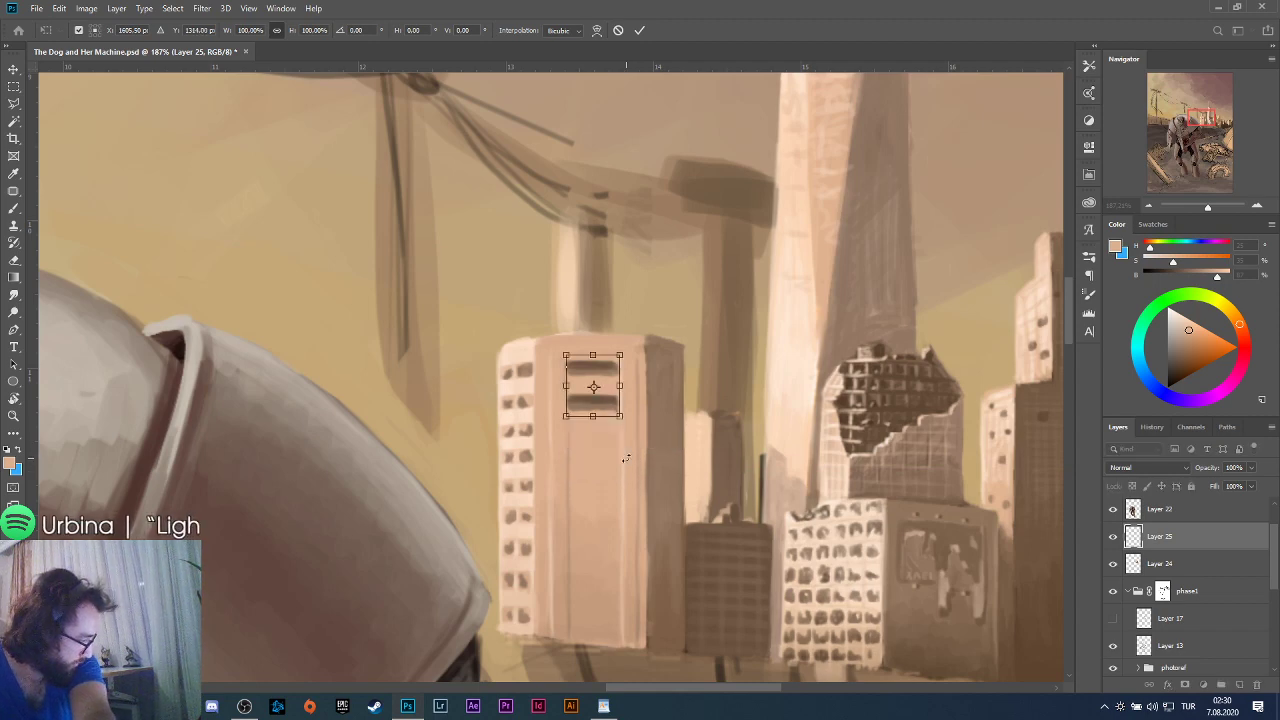
click(14, 86)
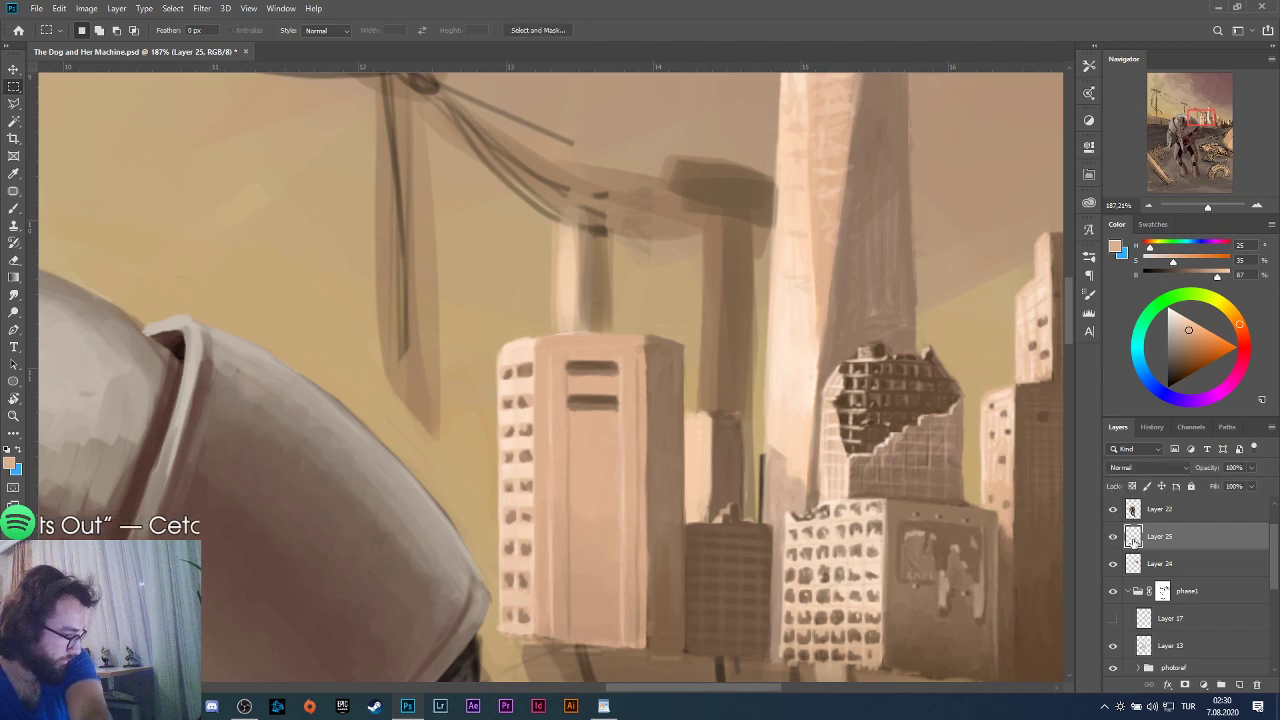
Shift the copied slot pair down by one slot spacing and delete its lower slot, keeping a single slot on the layer.
key(v)
key(ctrl+alt+t)
drag(605, 400, 612, 437)
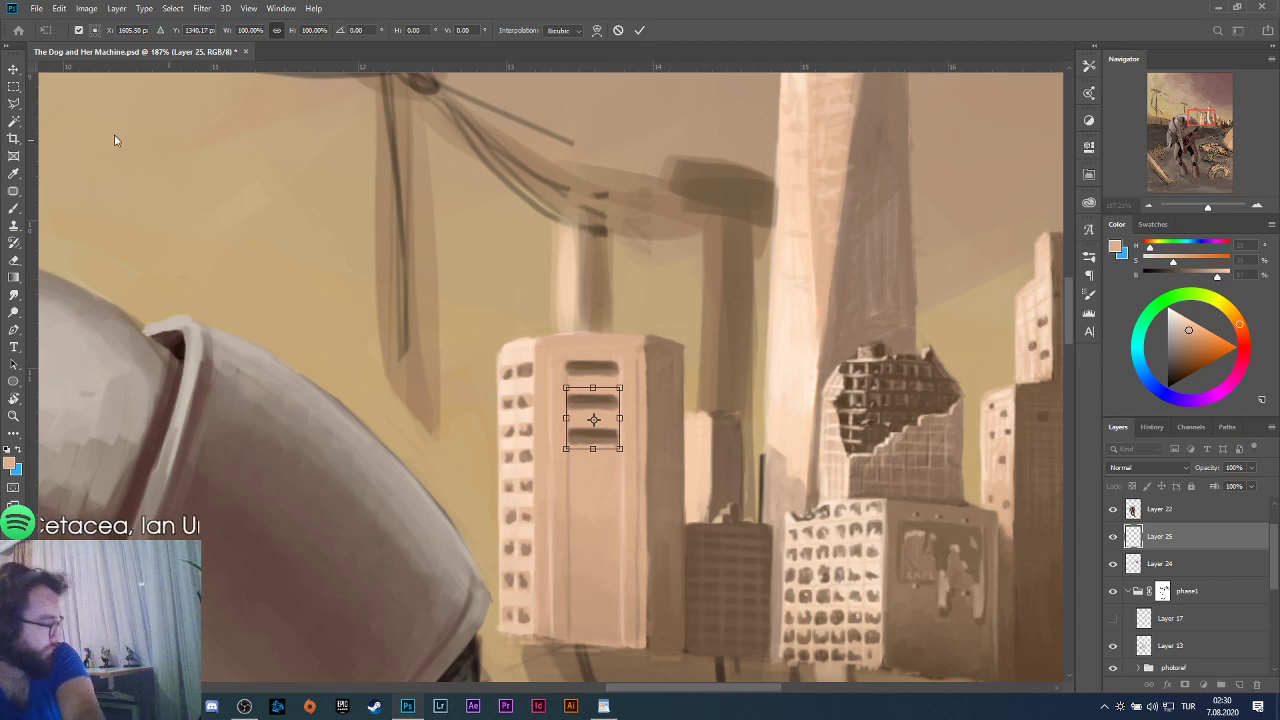
click(14, 86)
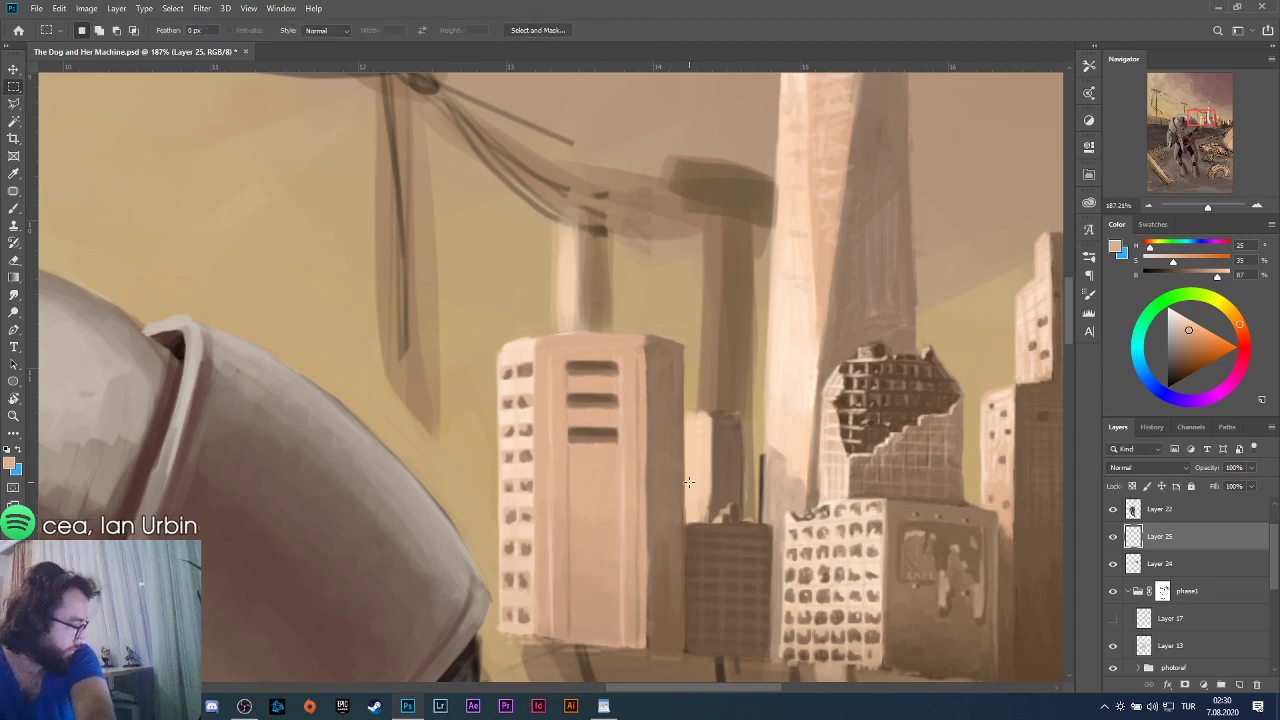
drag(557, 418, 680, 479)
key(Delete)
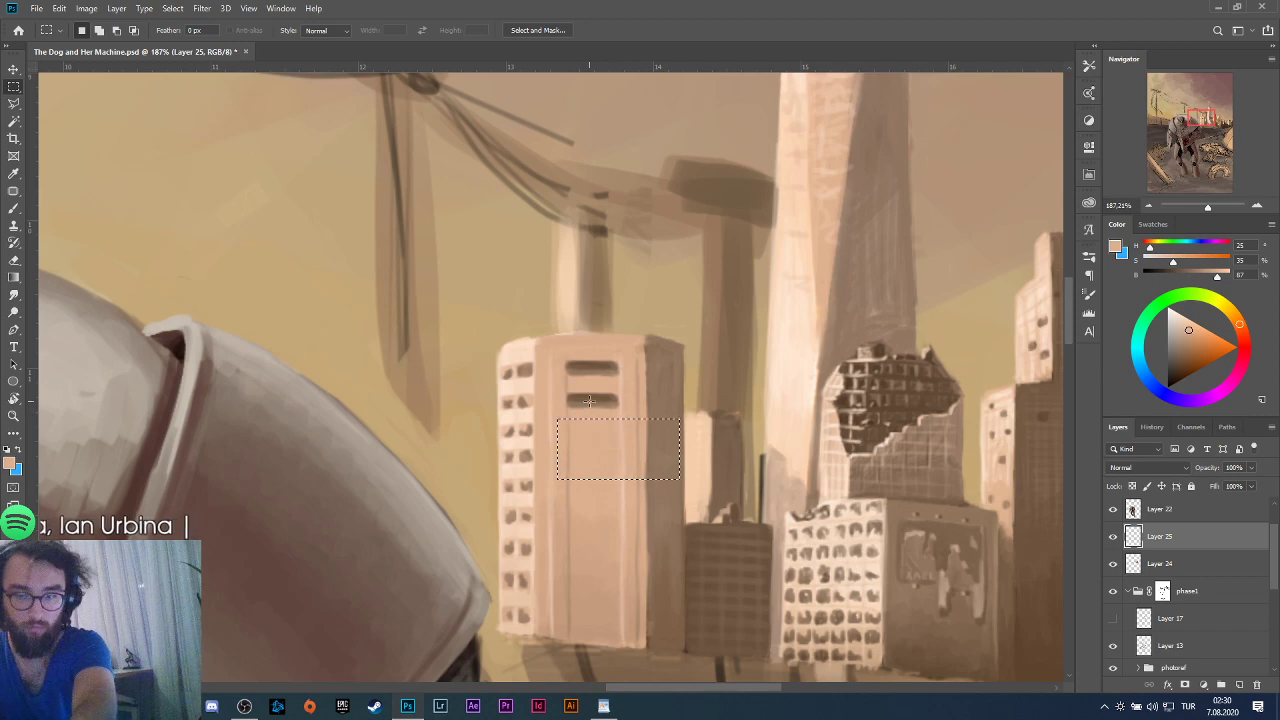
key(ctrl+d)
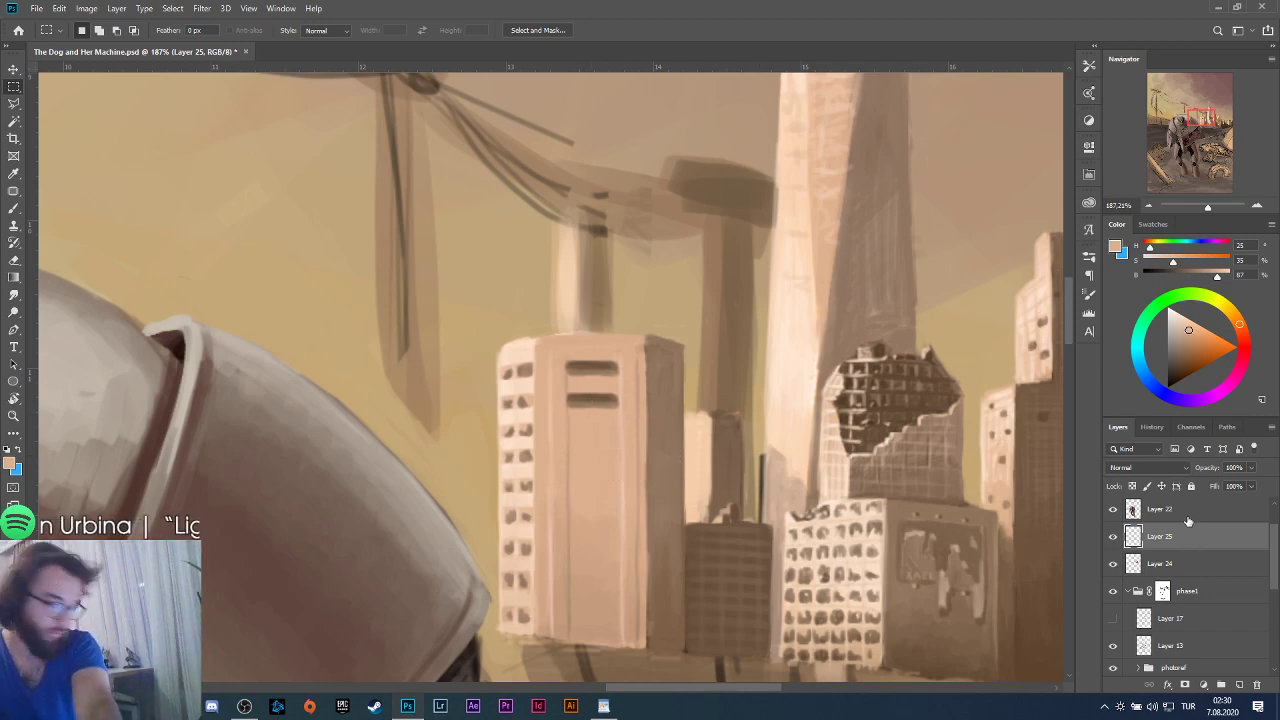
Duplicate the single-slot layer and place the copy straight below as the building's third window slot.
key(ctrl+j)
key(v)
click(806, 237)
click(595, 401)
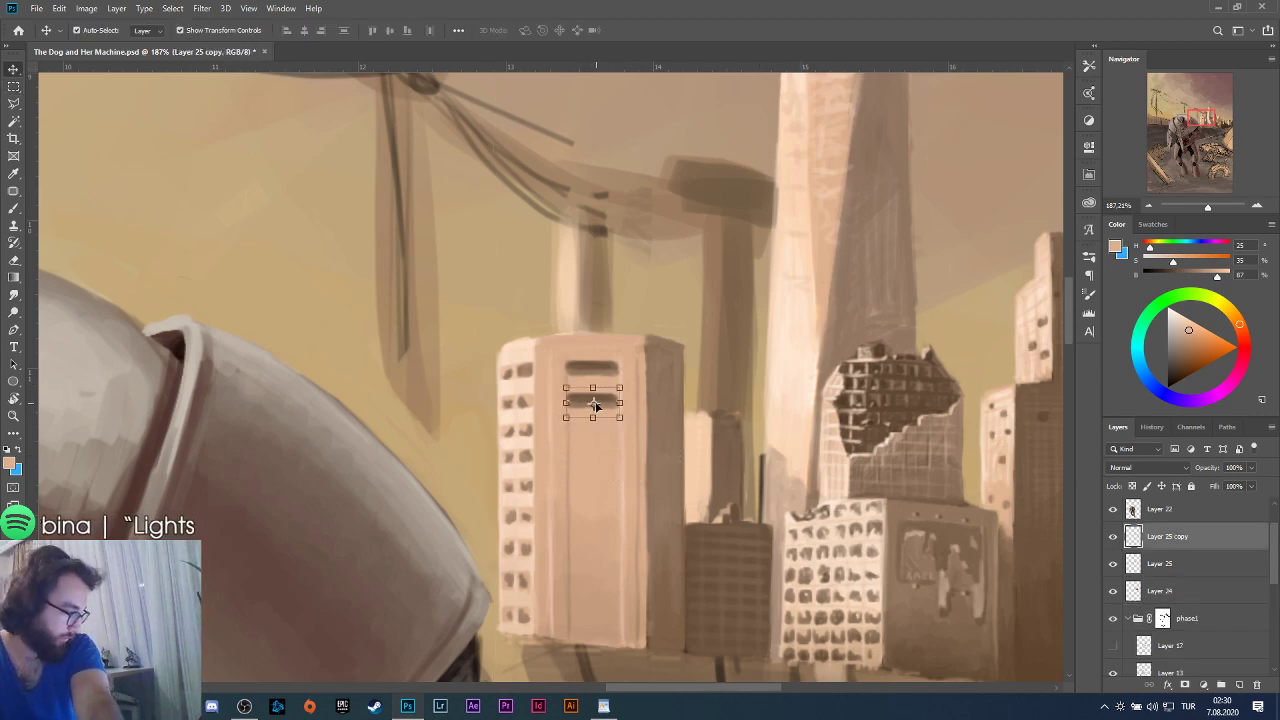
drag(595, 401, 614, 437)
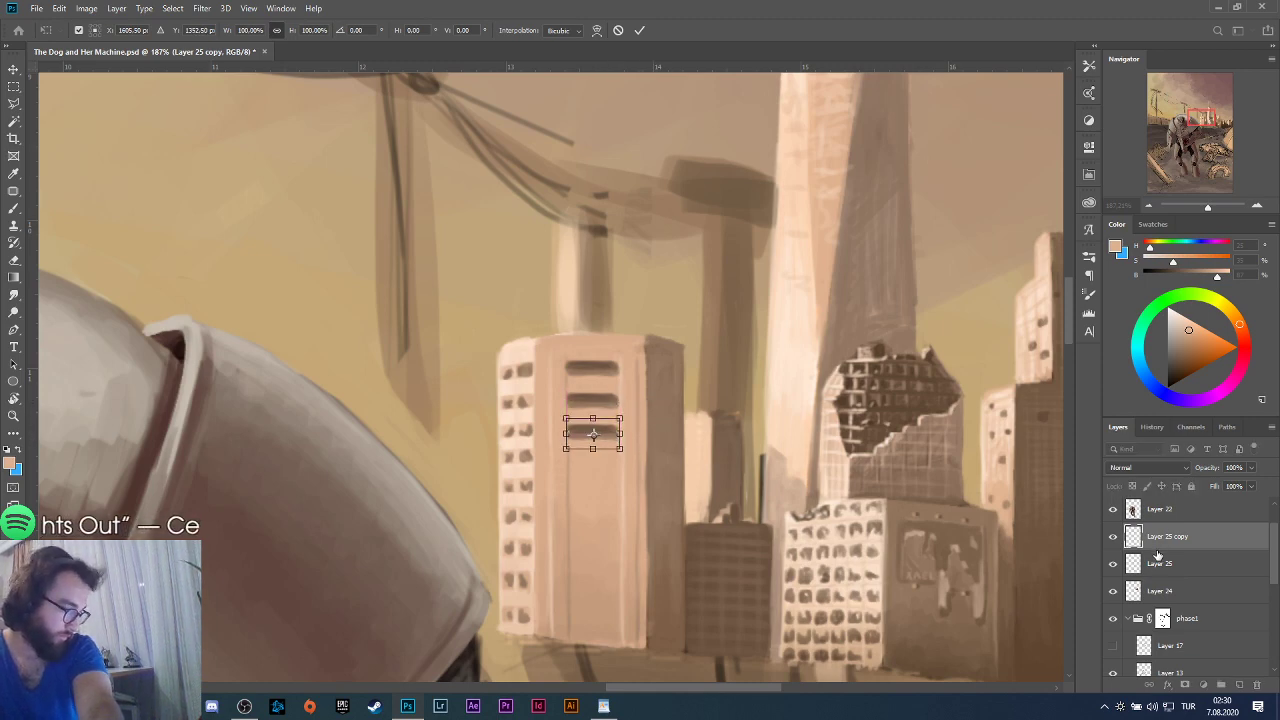
key(Return)
Duplicate the second and third slot layers together and place the copies below as the fourth and fifth slots, nudged up to match the spacing.
ctrl+click(1160, 563)
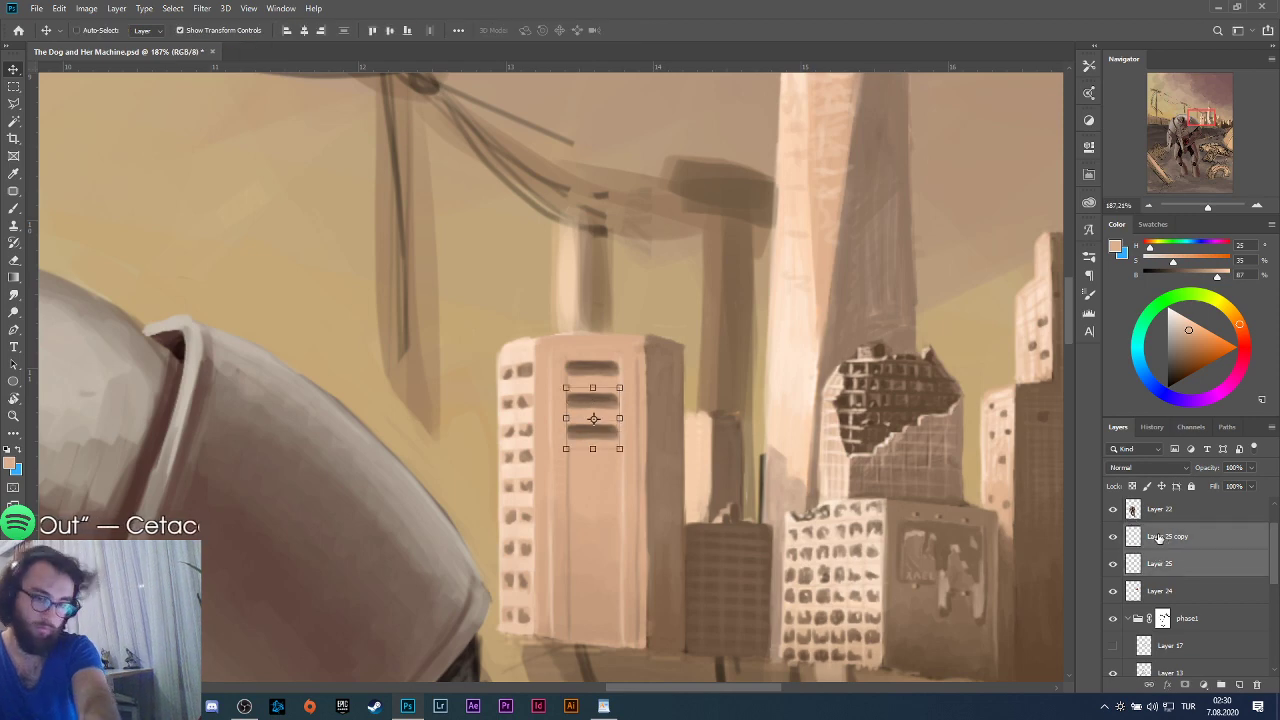
drag(591, 392, 604, 463)
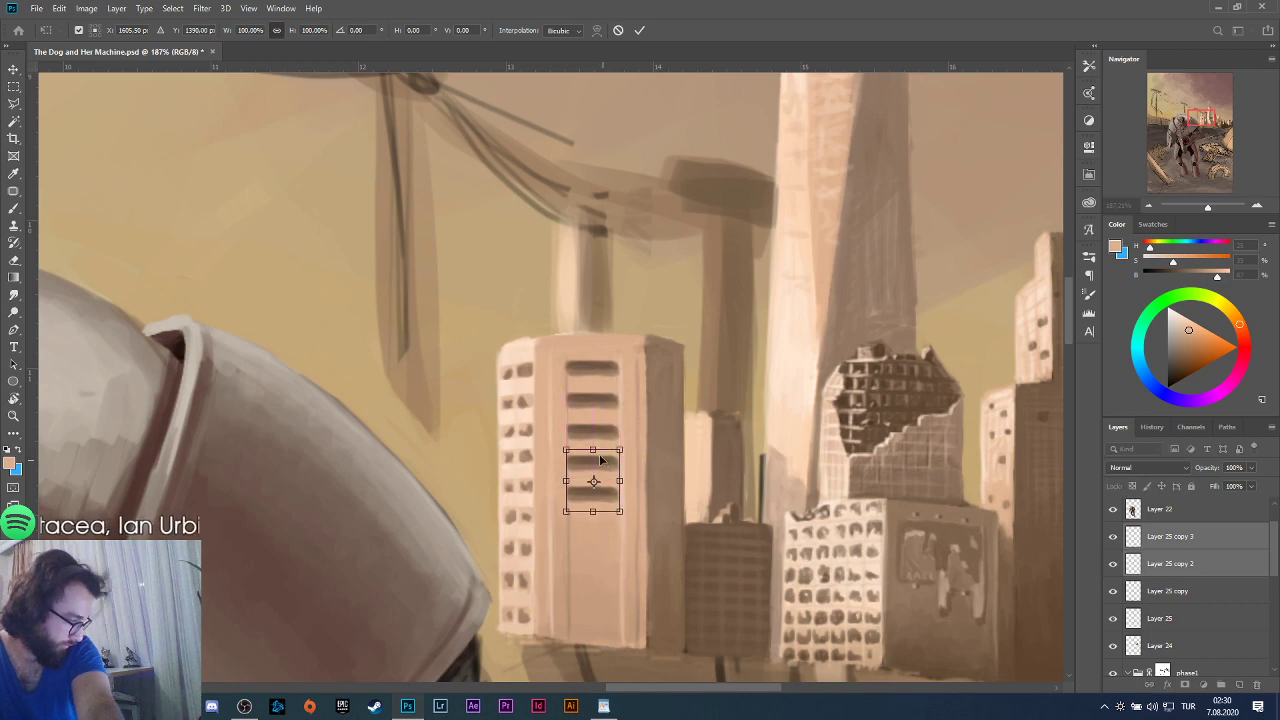
key(Up)
key(Up)
key(Up)
key(Up)
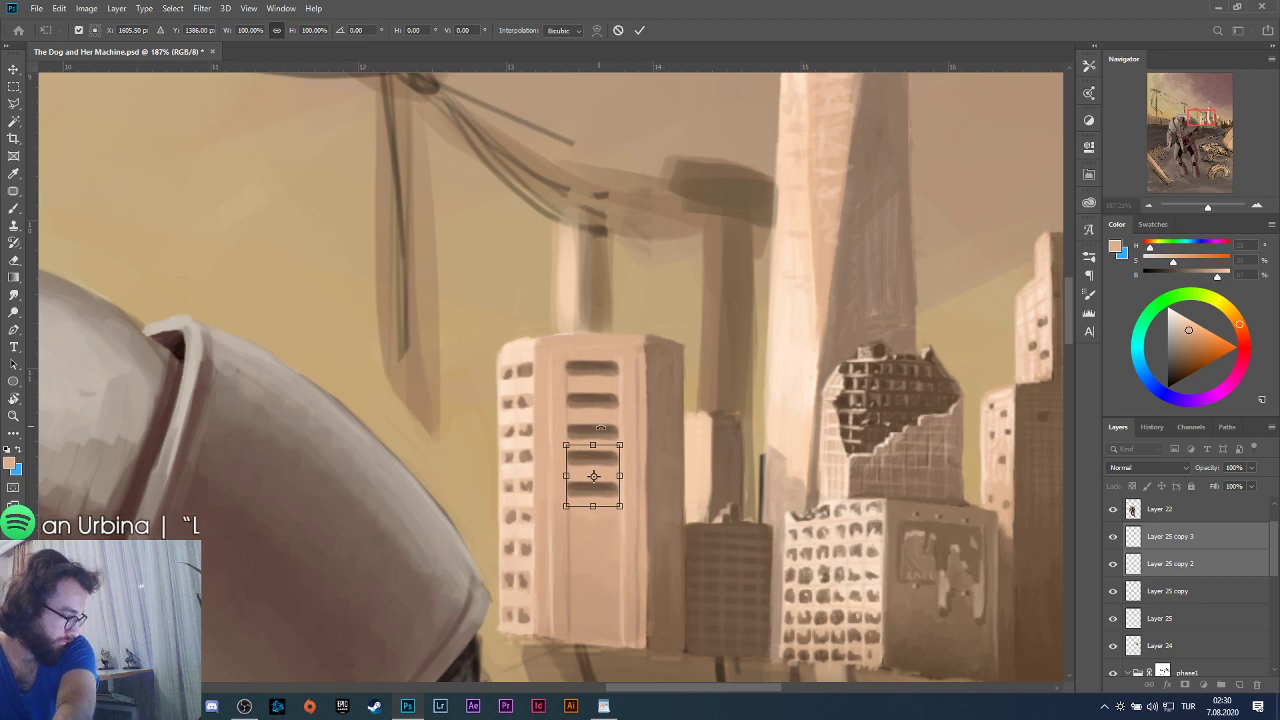
Even out the spacing of the separate slot layers and nudge the fourth and fifth slots slightly right to follow the facade.
click(1184, 591)
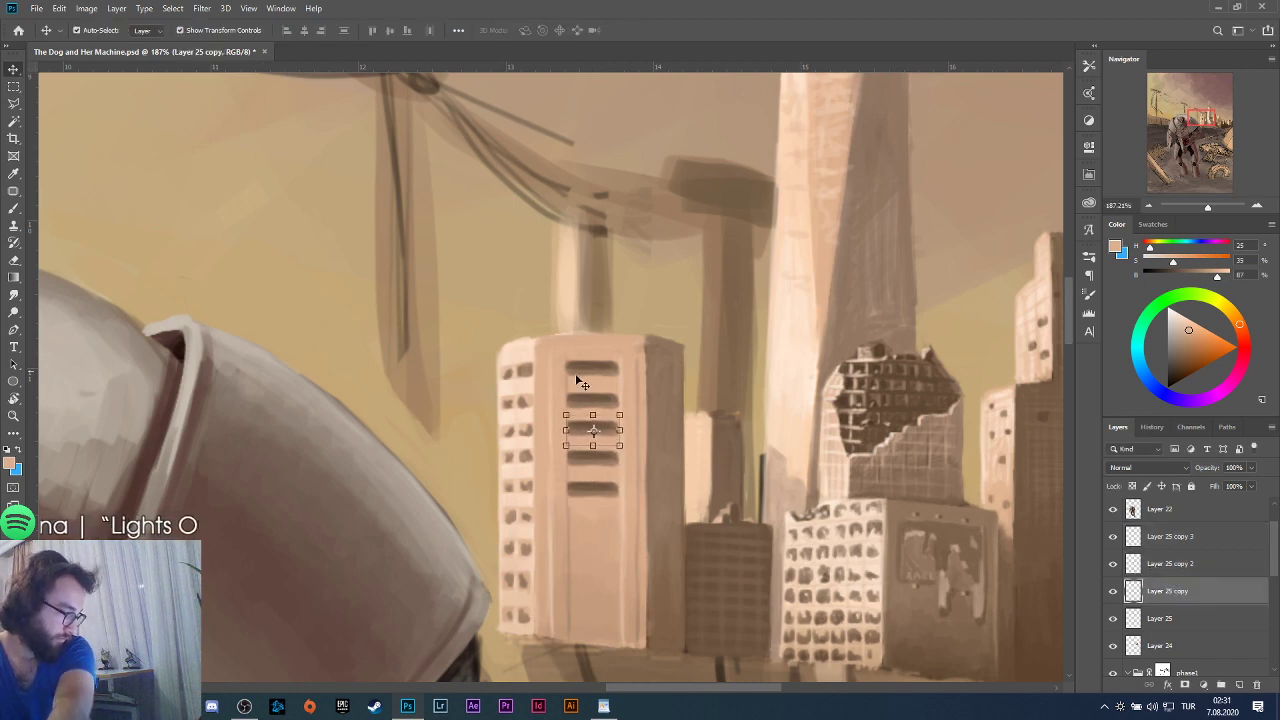
click(1158, 619)
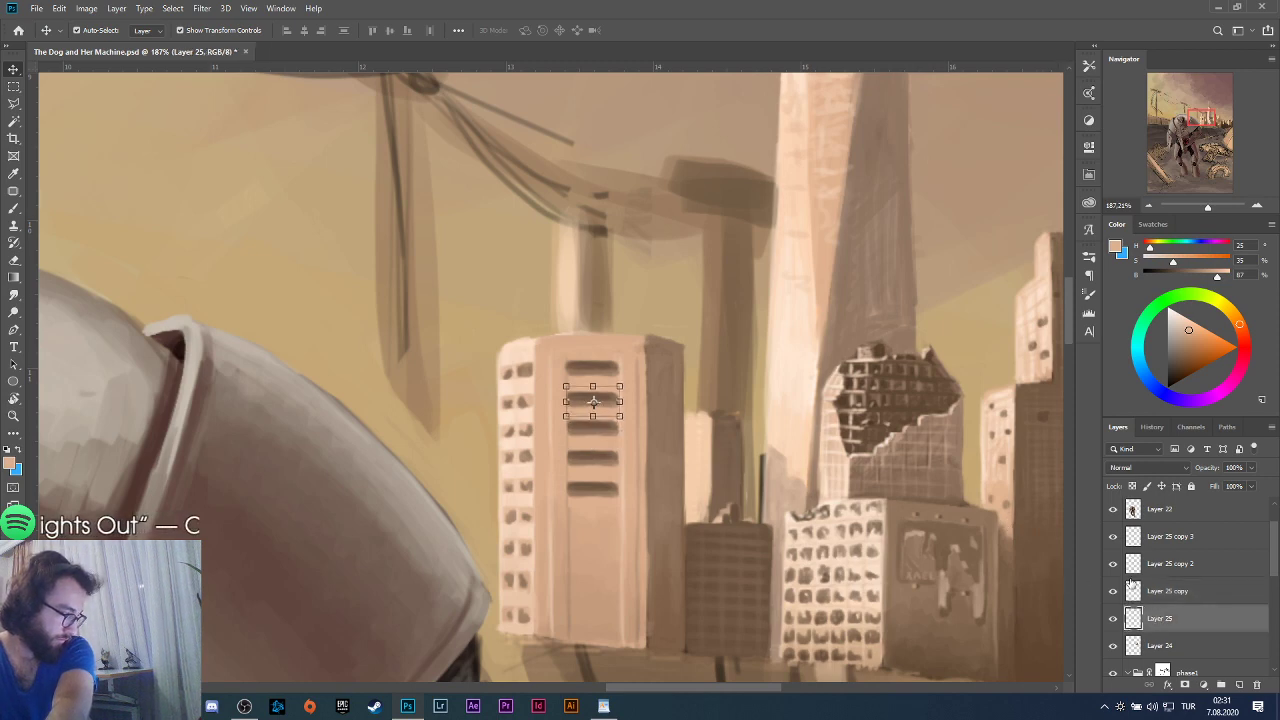
click(1186, 592)
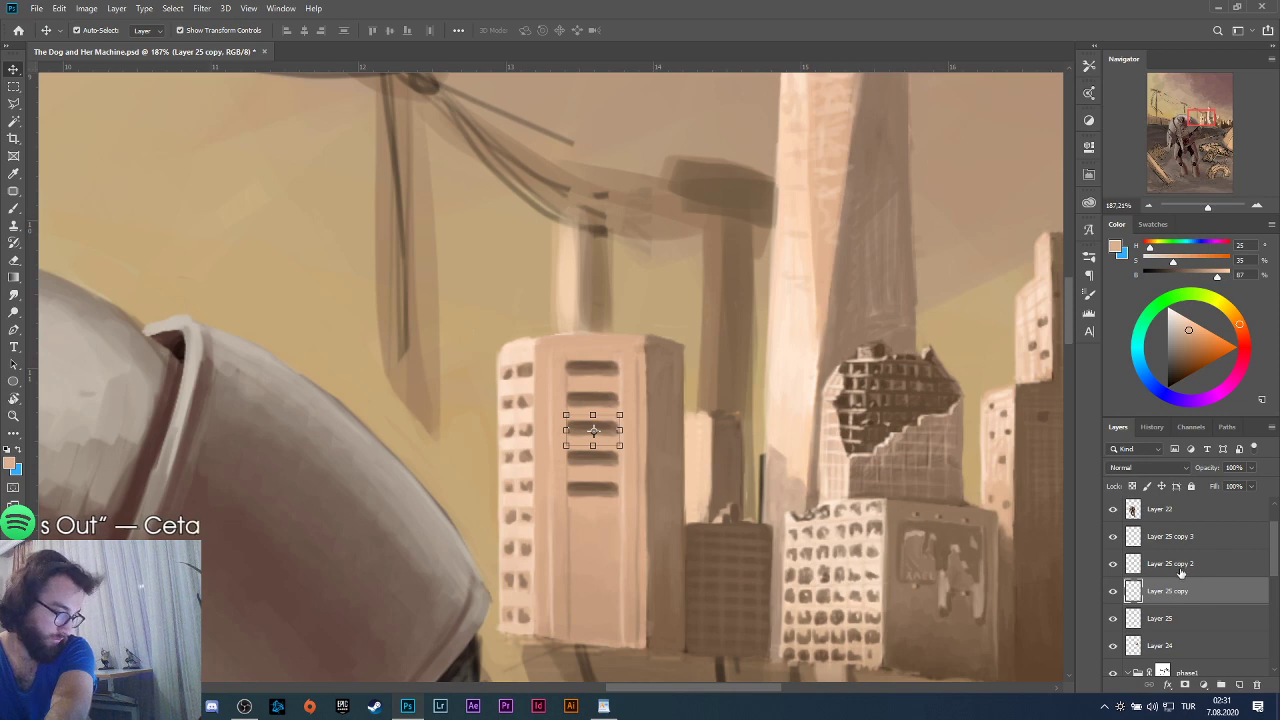
click(1181, 568)
key(Right)
key(Right)
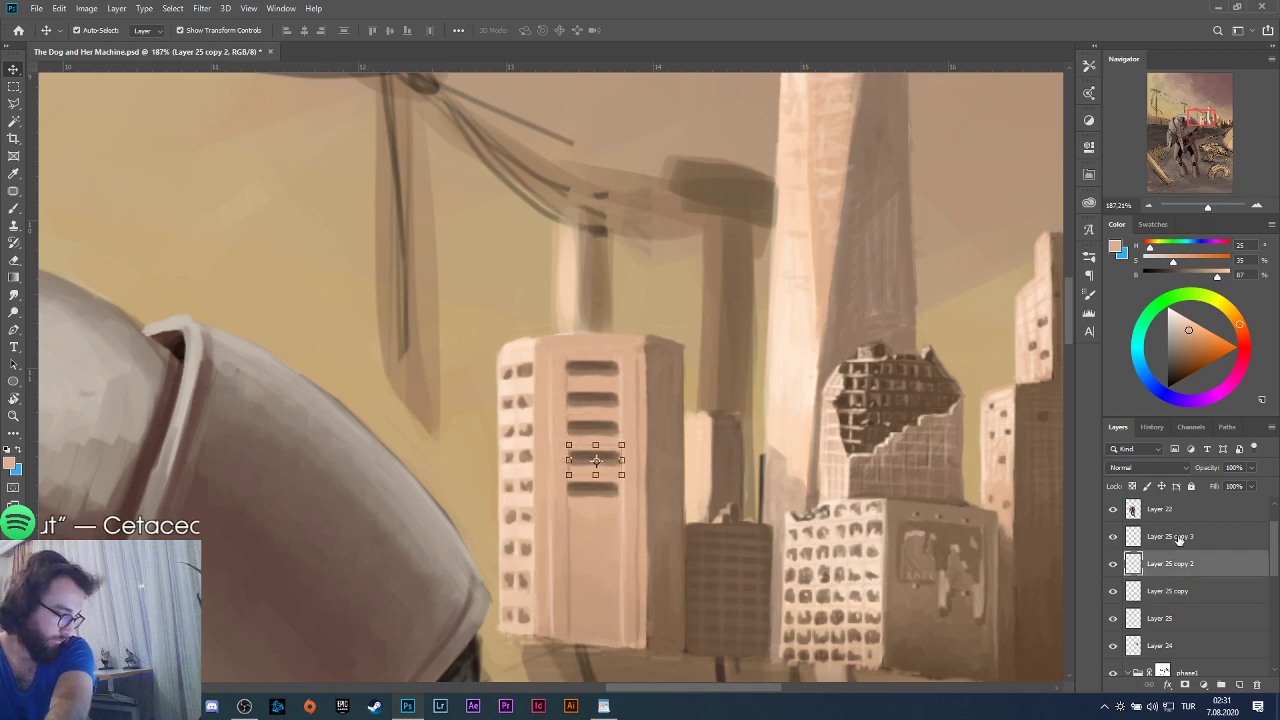
click(1180, 537)
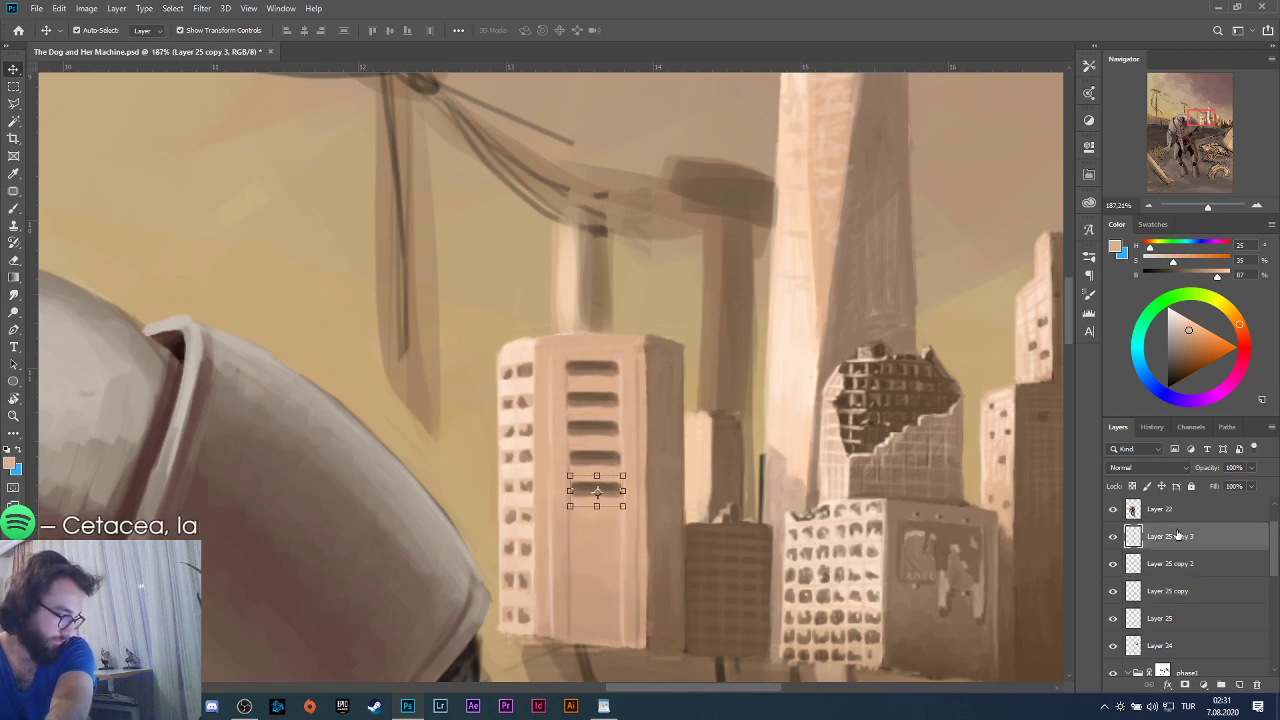
click(1179, 567)
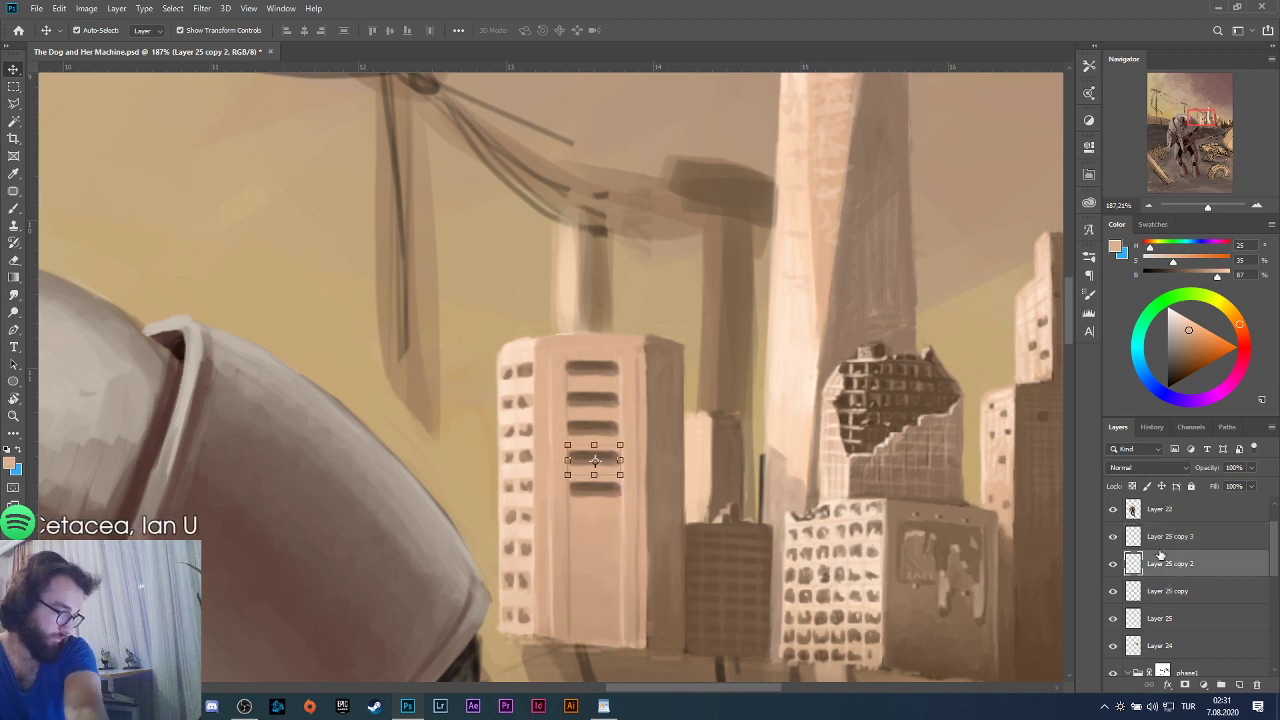
Duplicate the fourth and fifth slot layers together and position the copies below as the sixth and seventh slots, nudged slightly right.
click(1163, 549)
drag(1163, 549, 1166, 563)
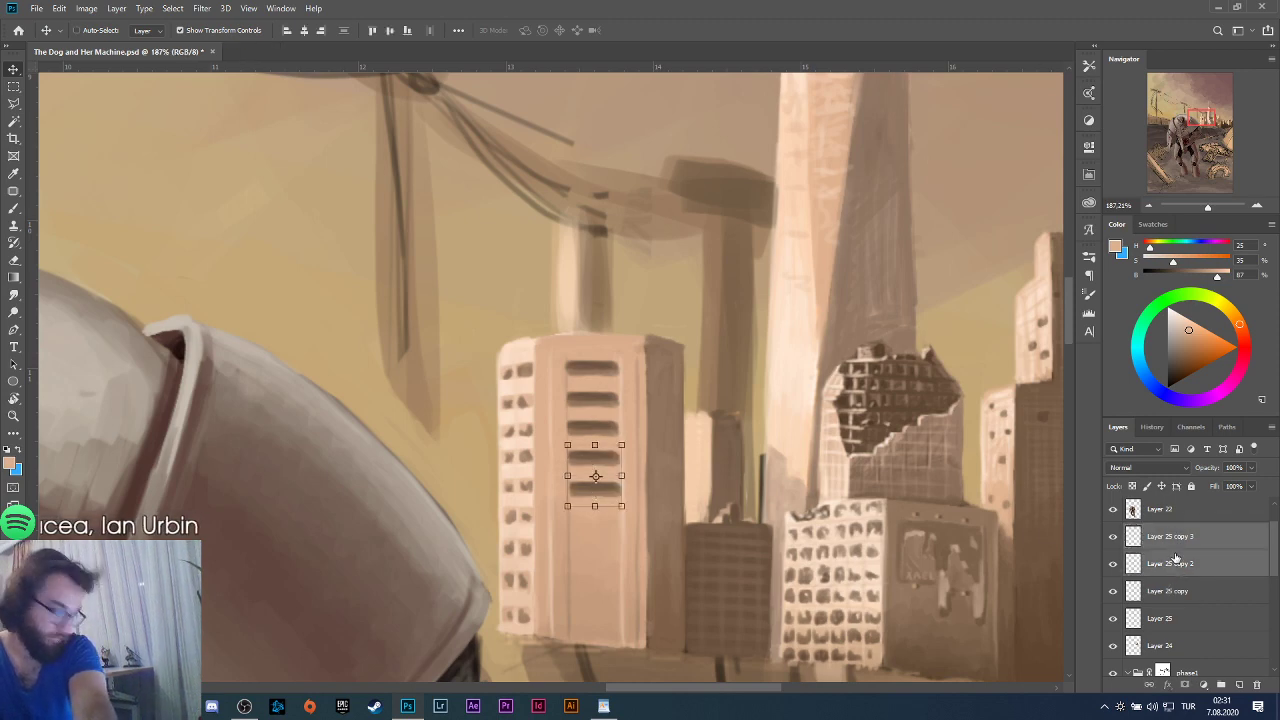
drag(596, 462, 606, 524)
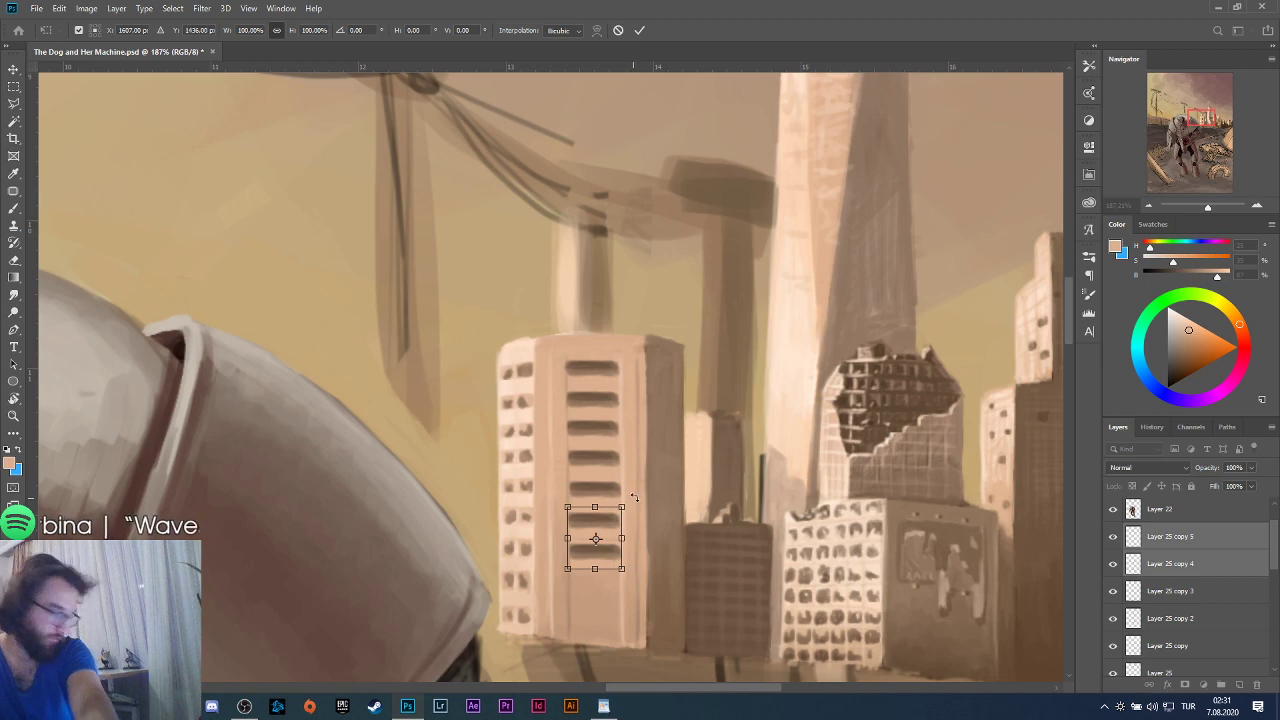
key(Up)
key(Up)
key(Right)
key(Right)
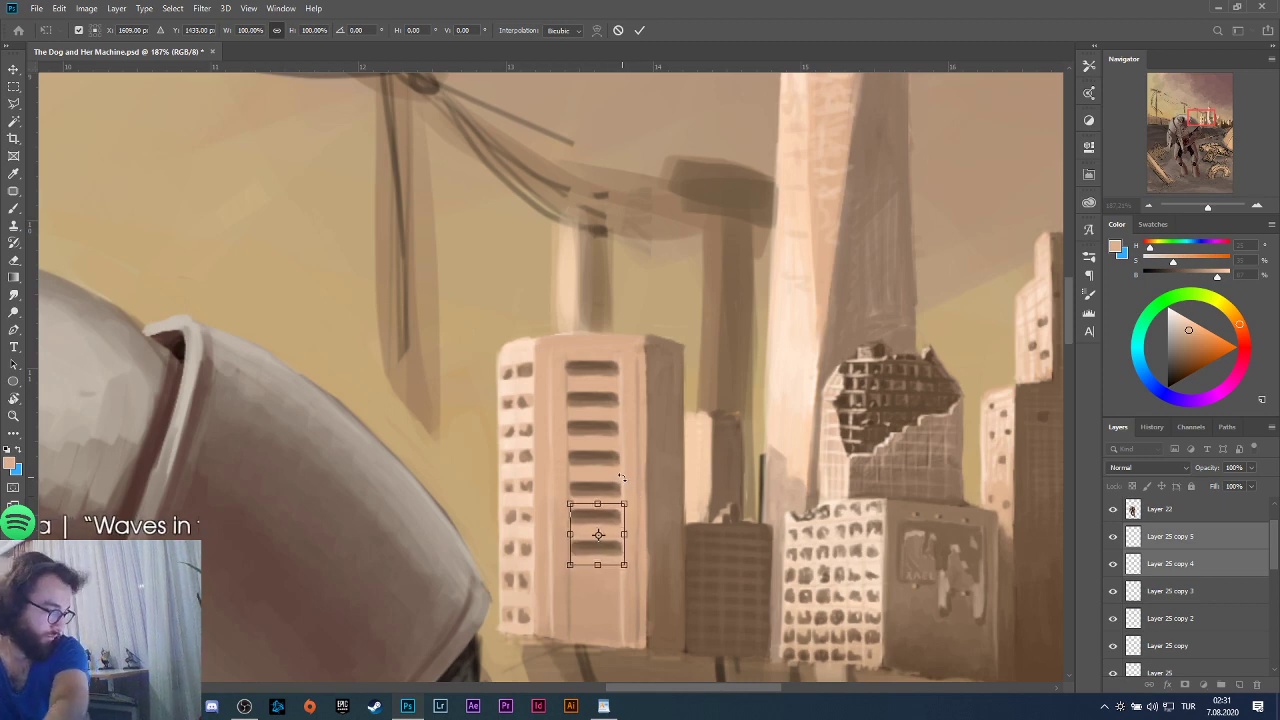
key(Down)
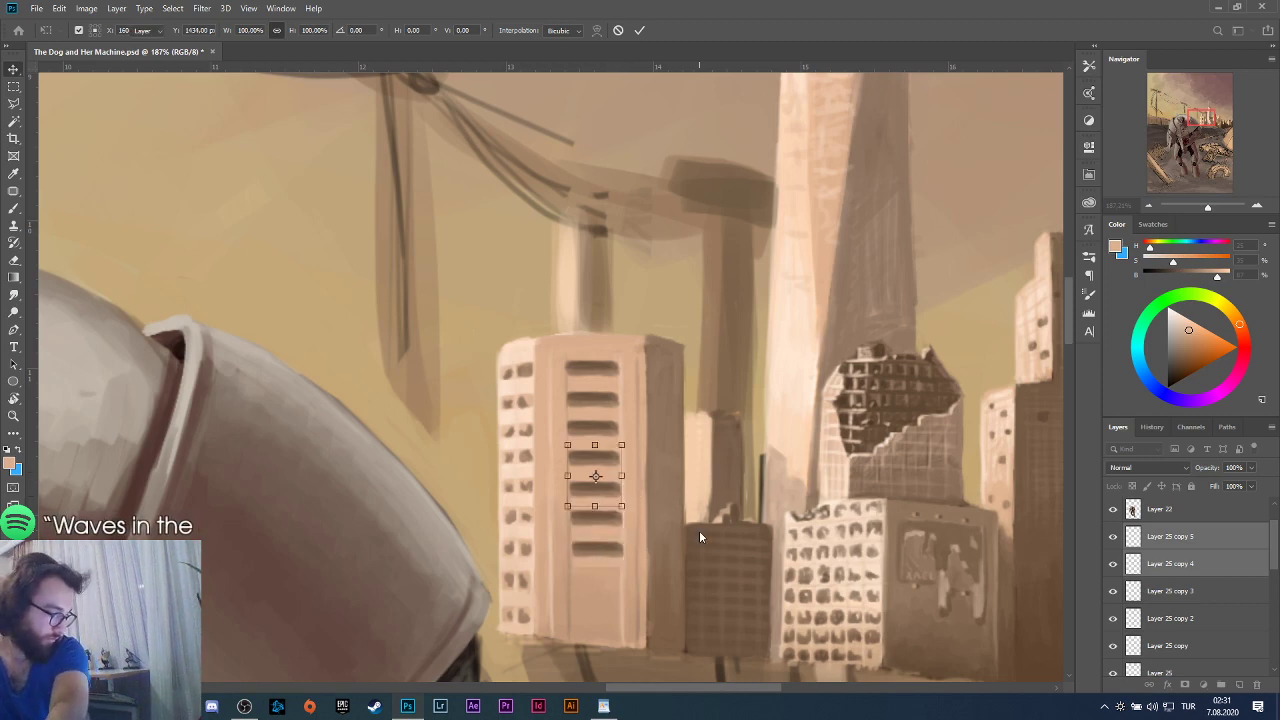
key(Return)
Check the placement of the lowest slots and compare the column of slots with Layer 24 hidden and shown.
click(665, 580)
click(592, 556)
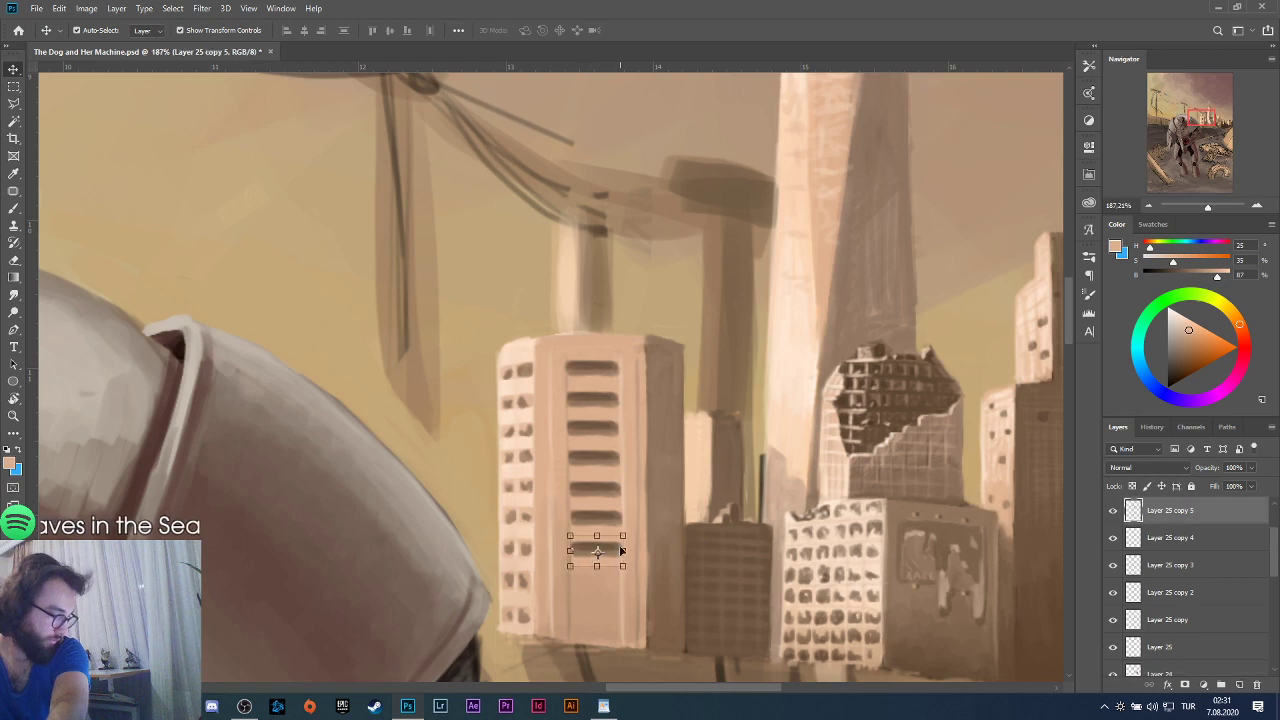
click(610, 524)
click(606, 558)
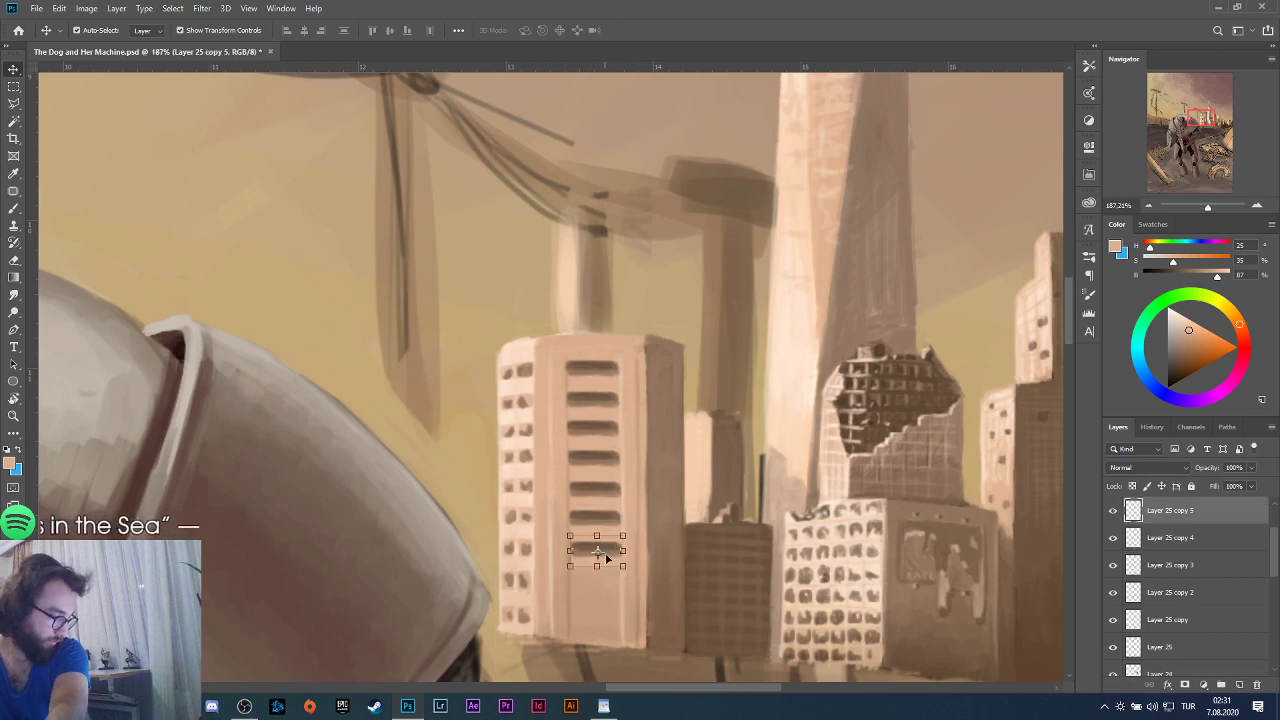
click(780, 578)
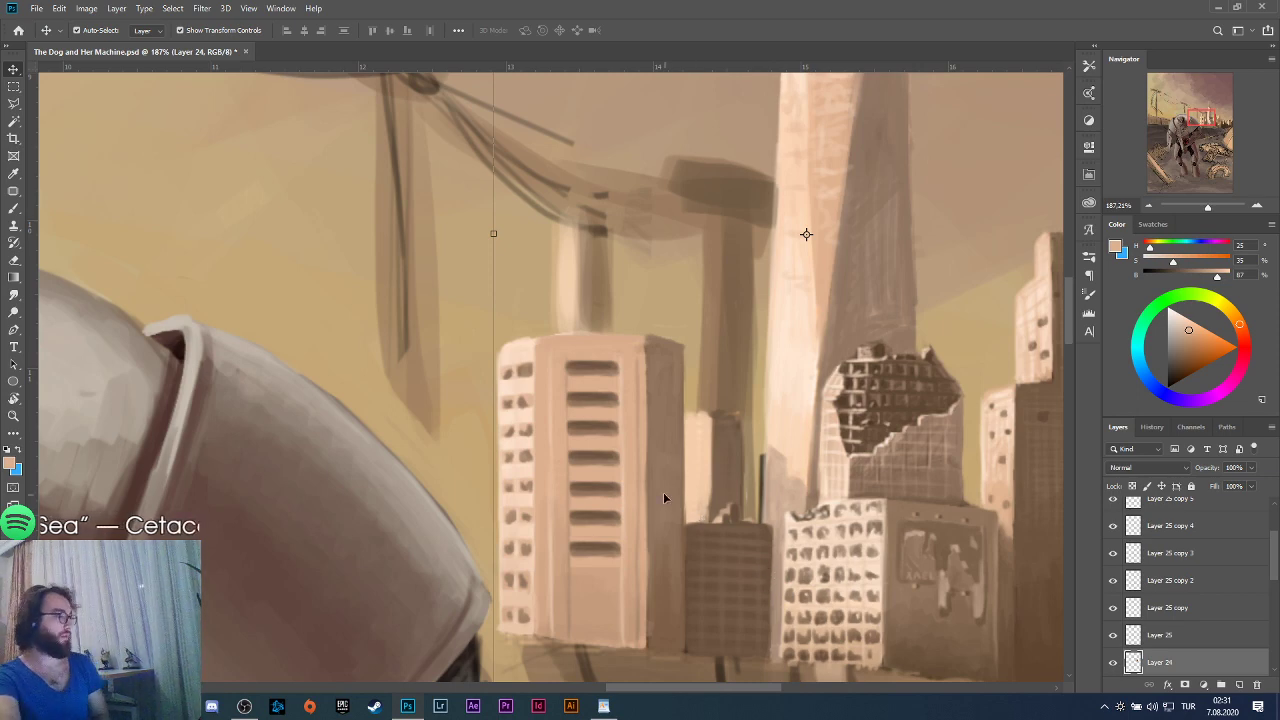
click(1113, 662)
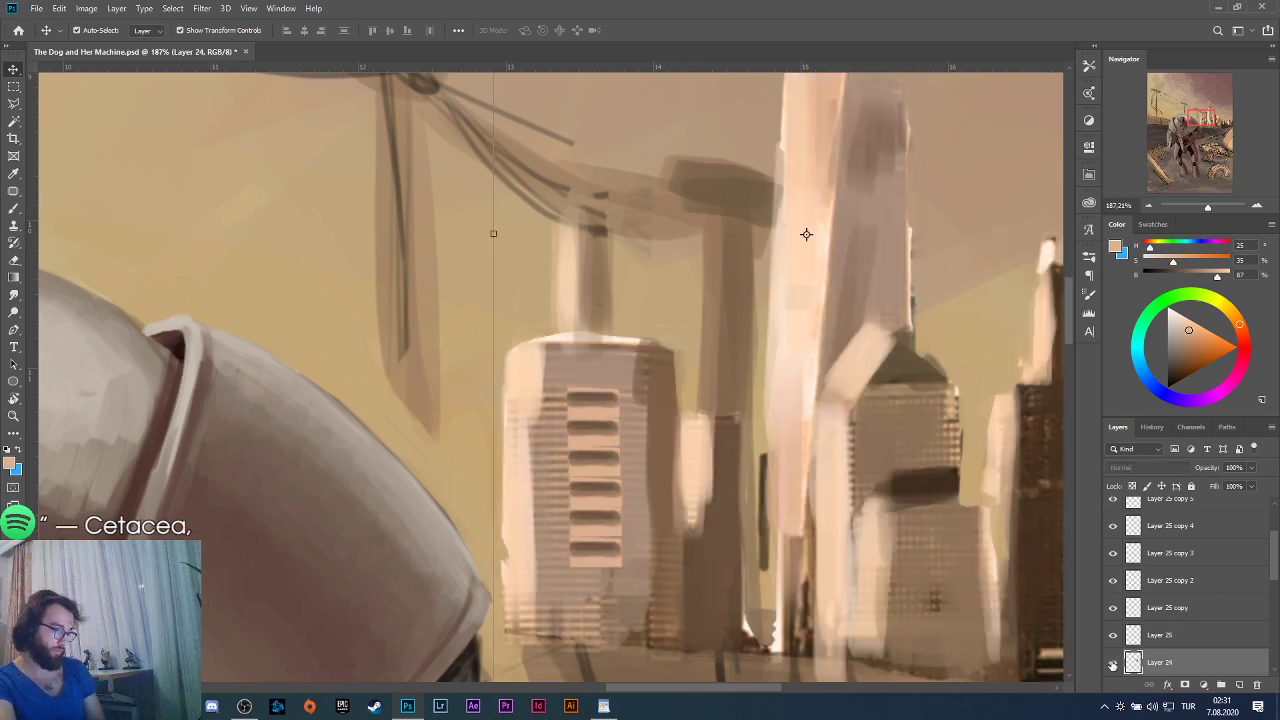
click(1113, 662)
click(1113, 636)
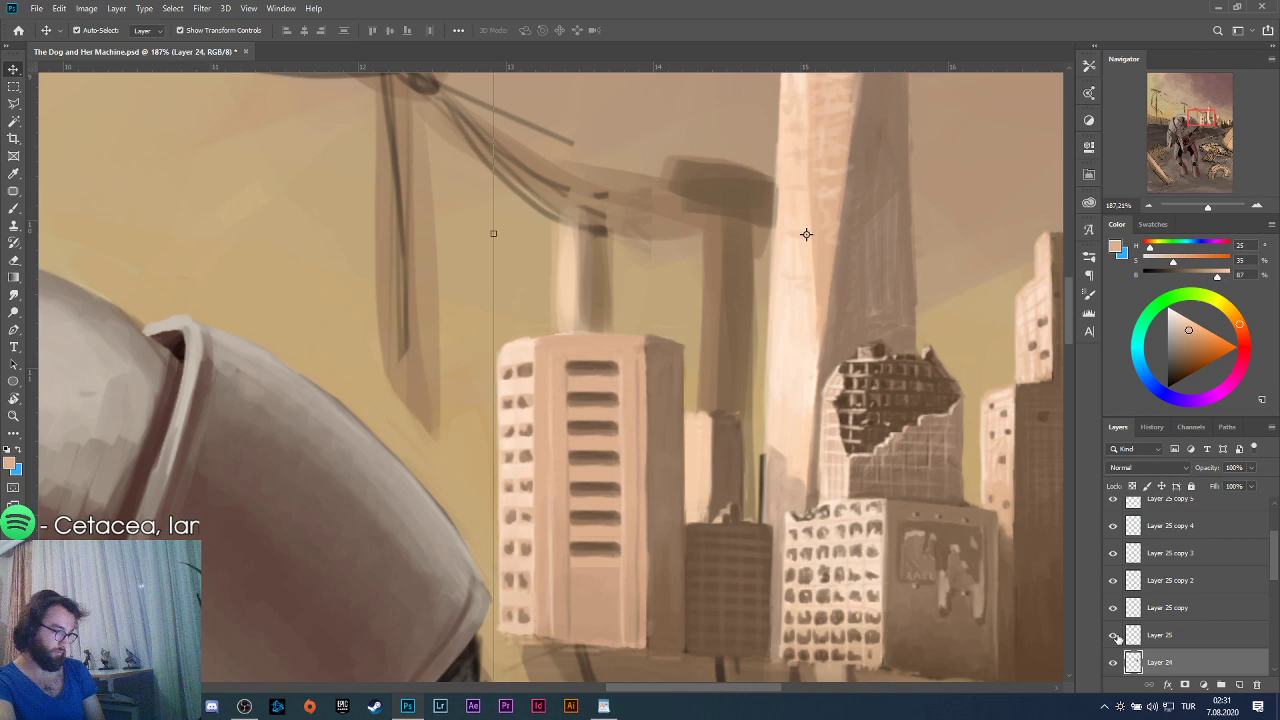
Merge all the duplicated slot layers above Layer 24 into one layer and toggle its visibility to check it.
click(1168, 636)
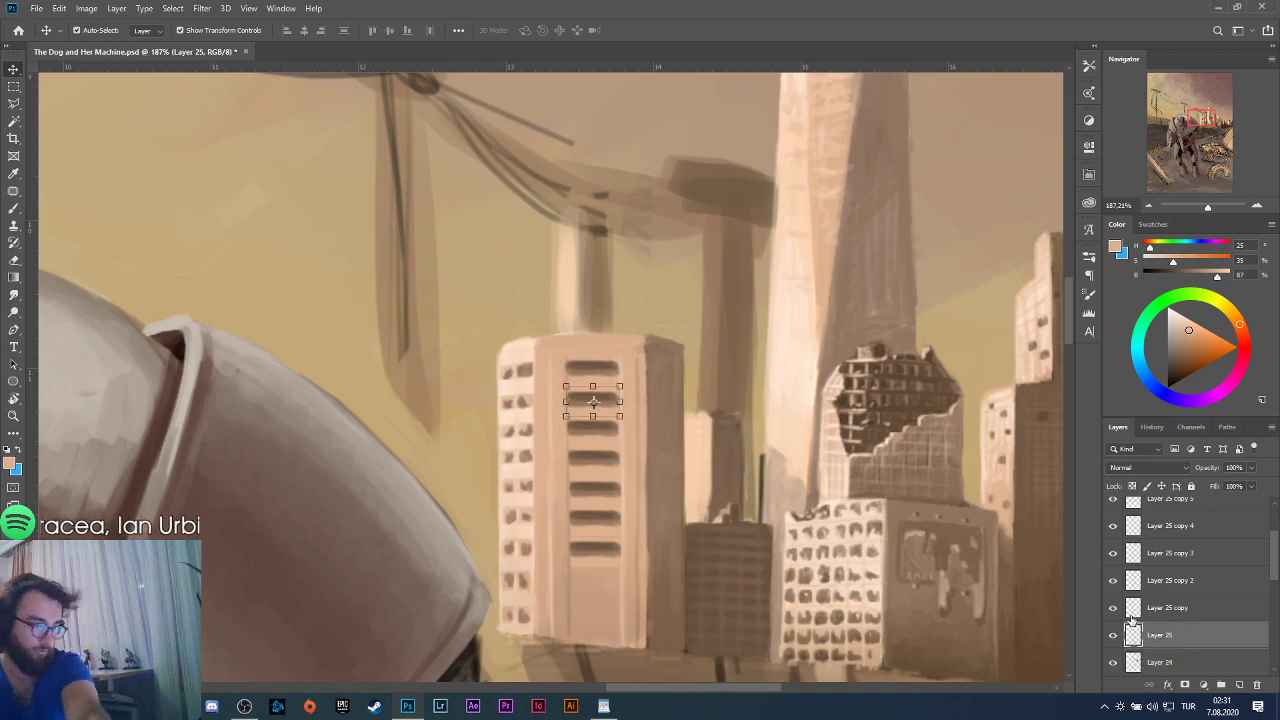
scroll(1192, 600, up, 2)
shift+click(1153, 555)
right_click(1153, 555)
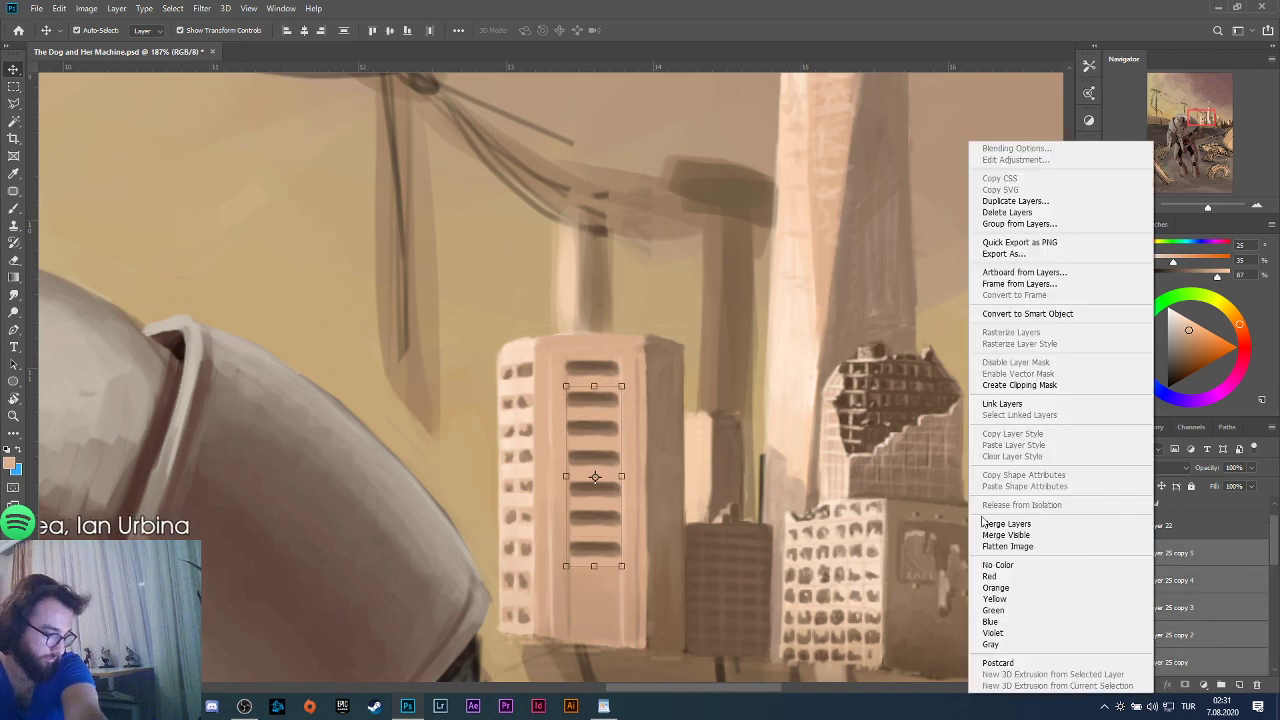
click(1000, 524)
click(1113, 552)
click(1113, 552)
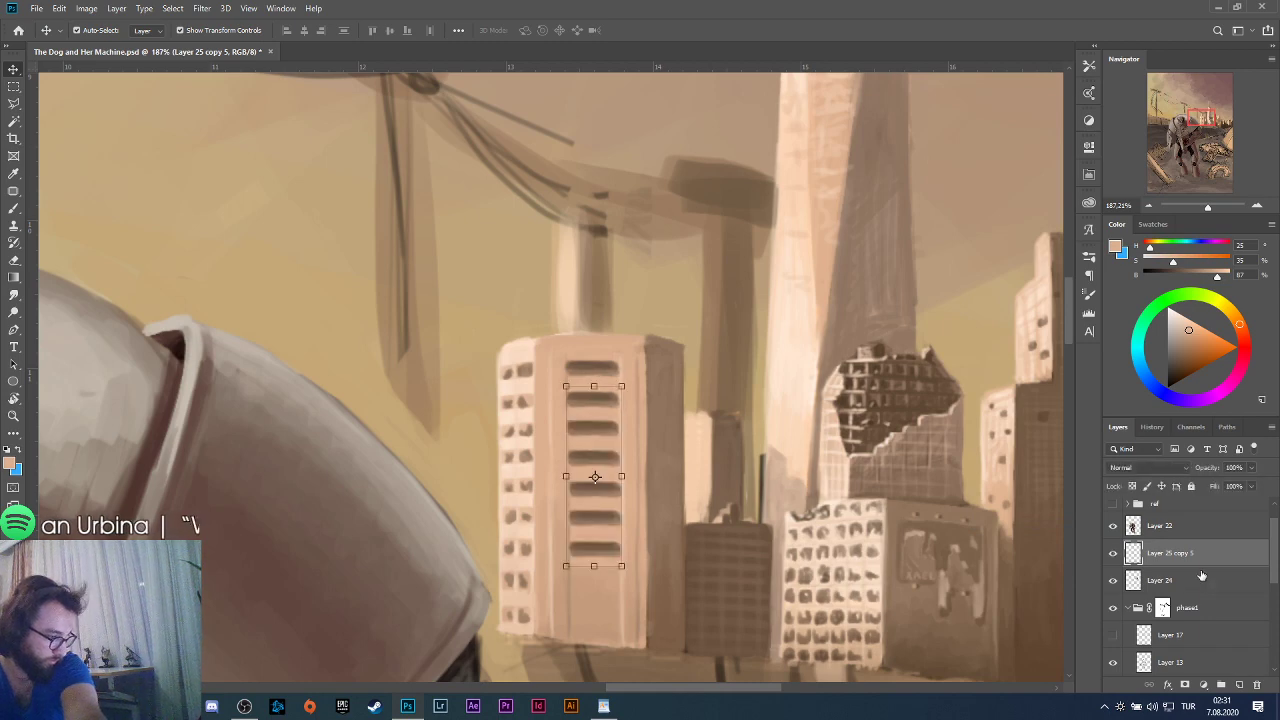
Duplicate the merged slot layer and place the copy directly below to extend the column, nudged slightly right and down.
key(ctrl+j)
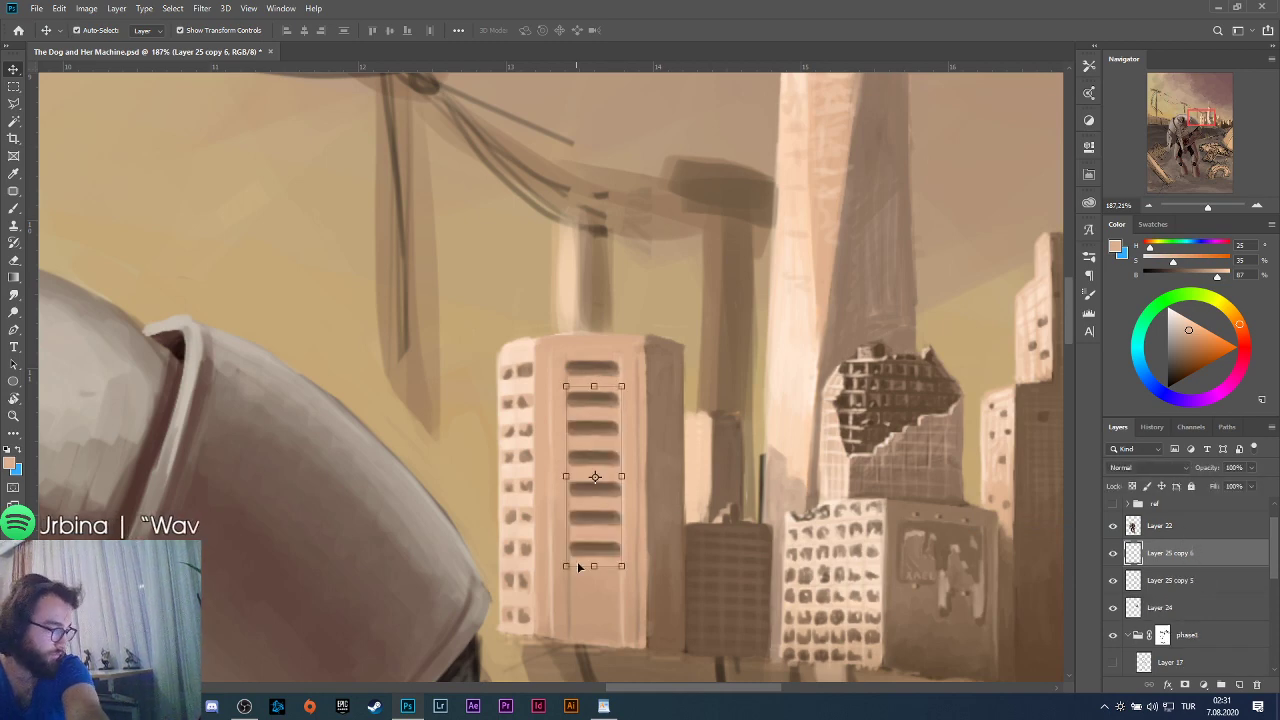
drag(592, 565, 645, 606)
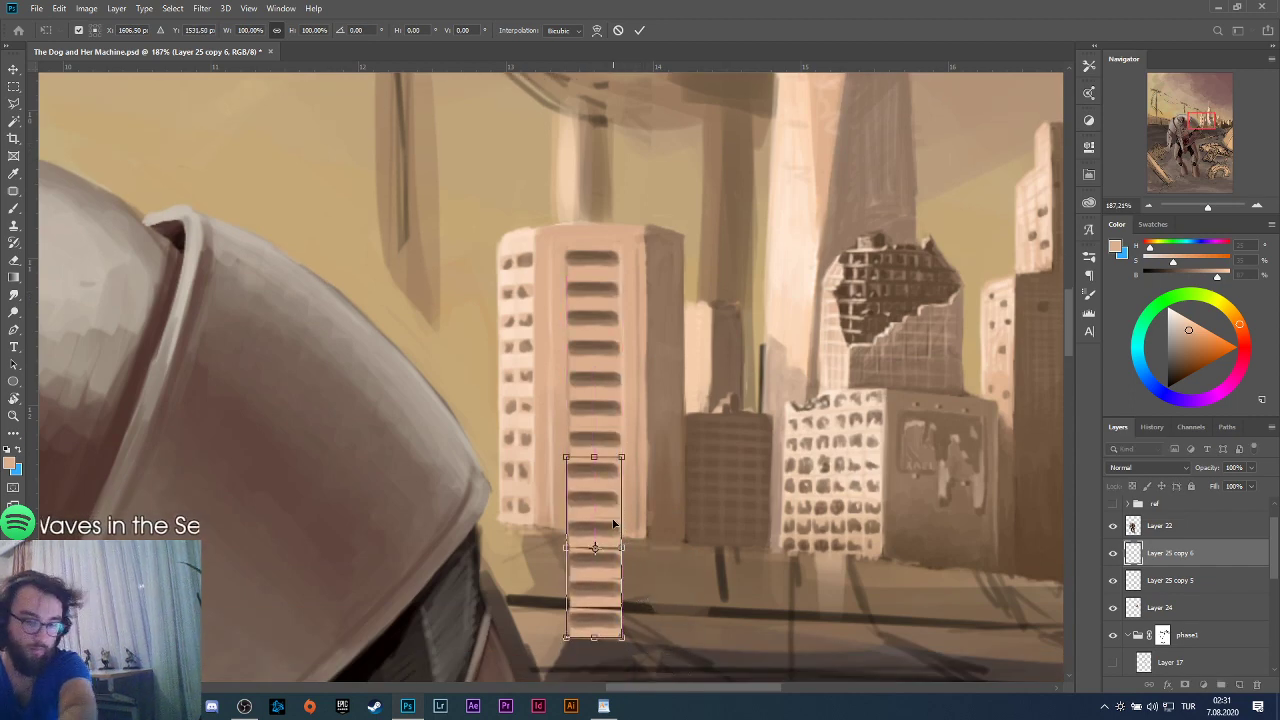
key(Right)
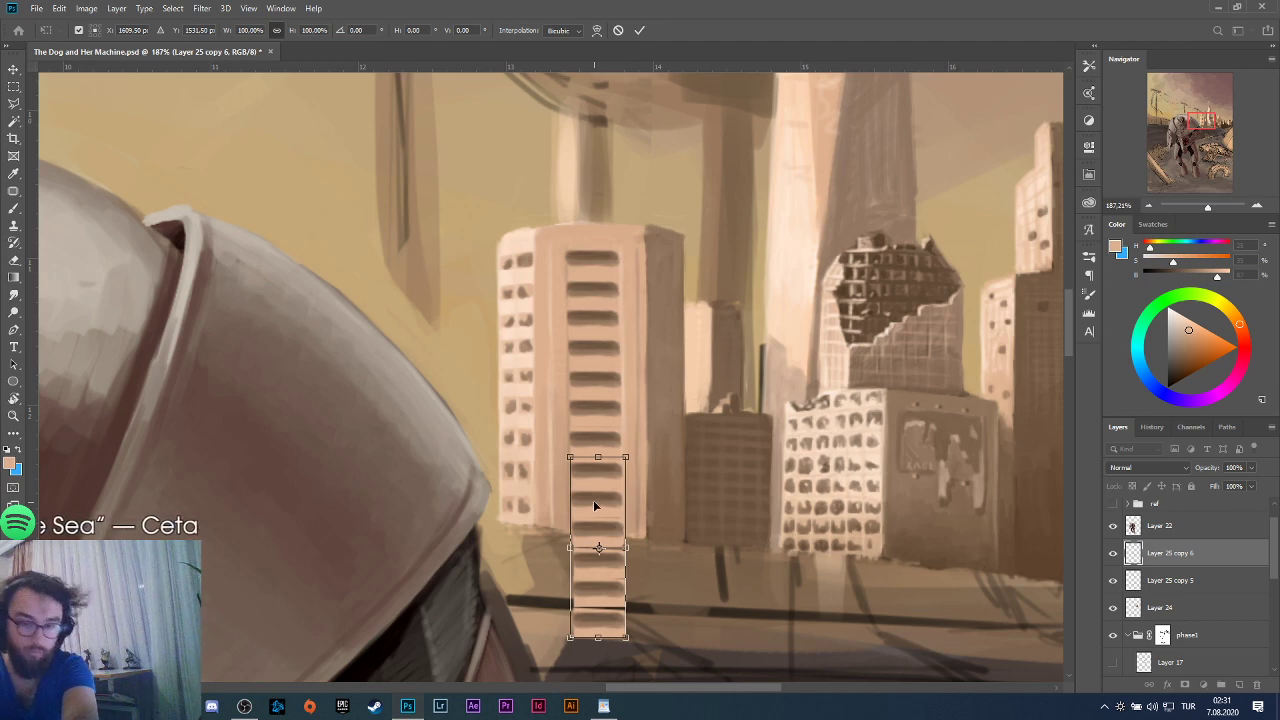
key(Down)
key(Down)
key(Up)
key(Left)
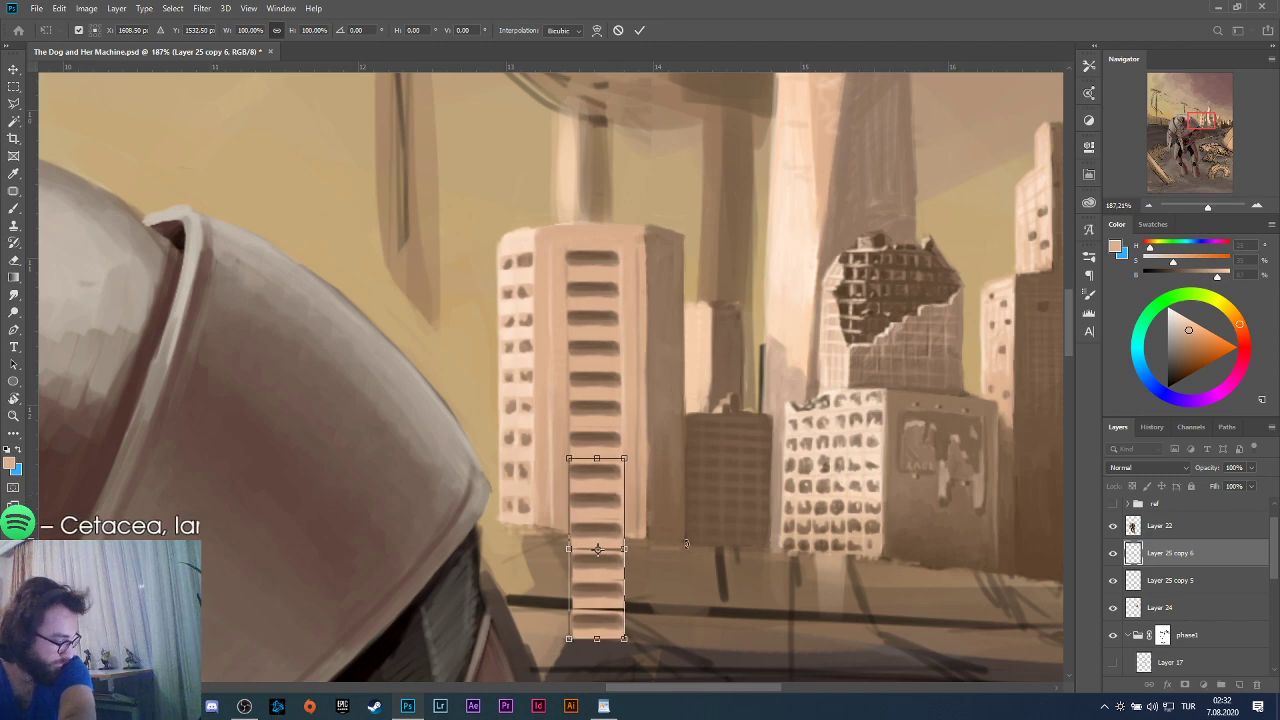
key(Return)
click(702, 578)
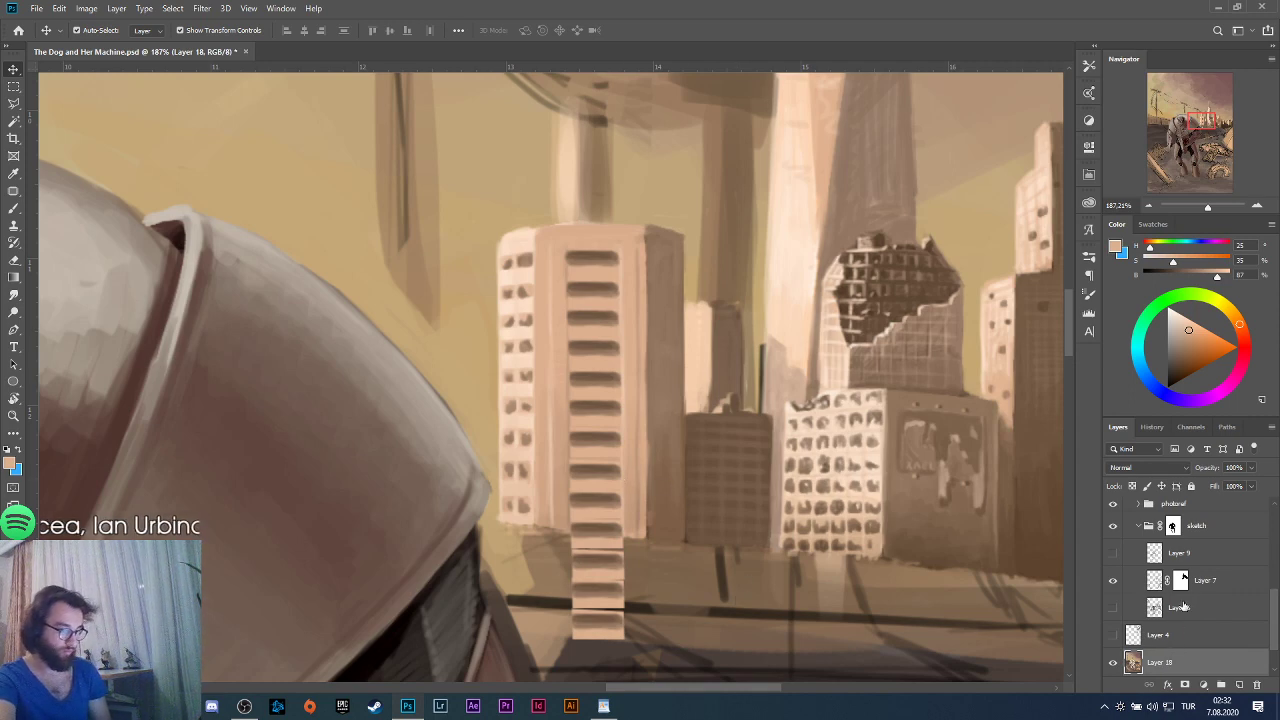
Compare the facade with each of the two slot layers hidden and shown.
scroll(1164, 622, up, 5)
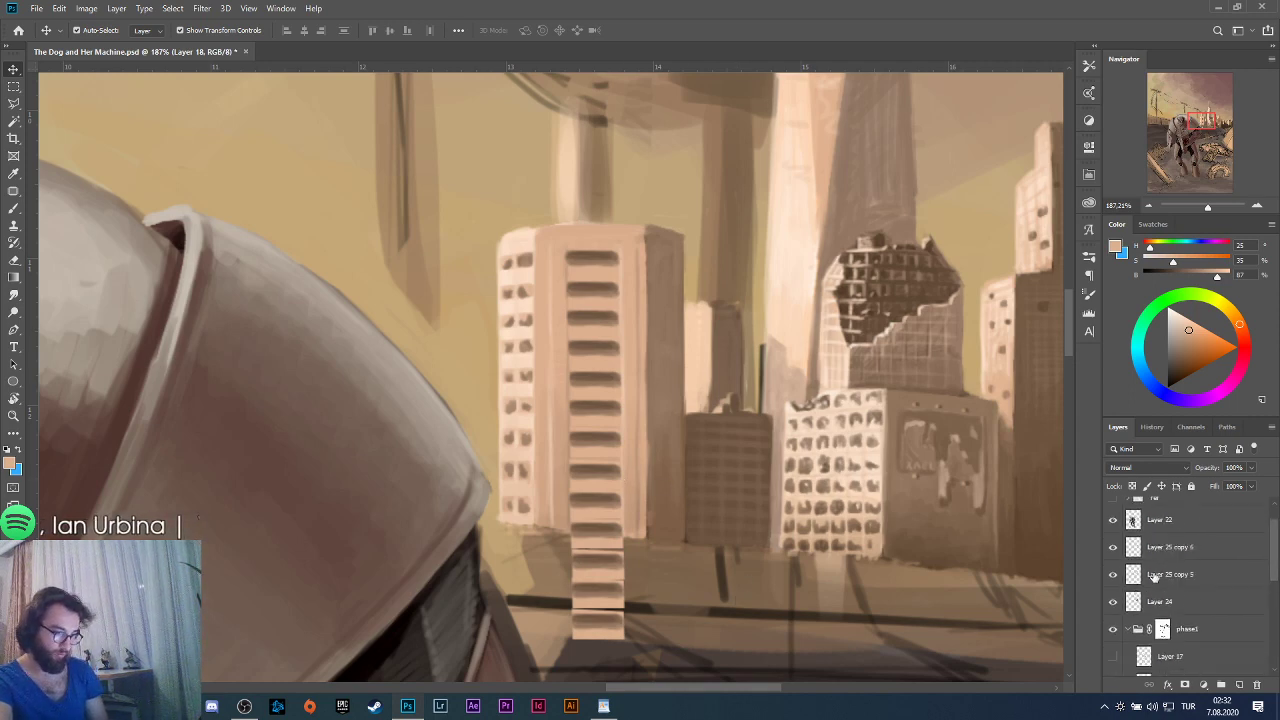
click(1113, 547)
click(1113, 574)
click(1113, 574)
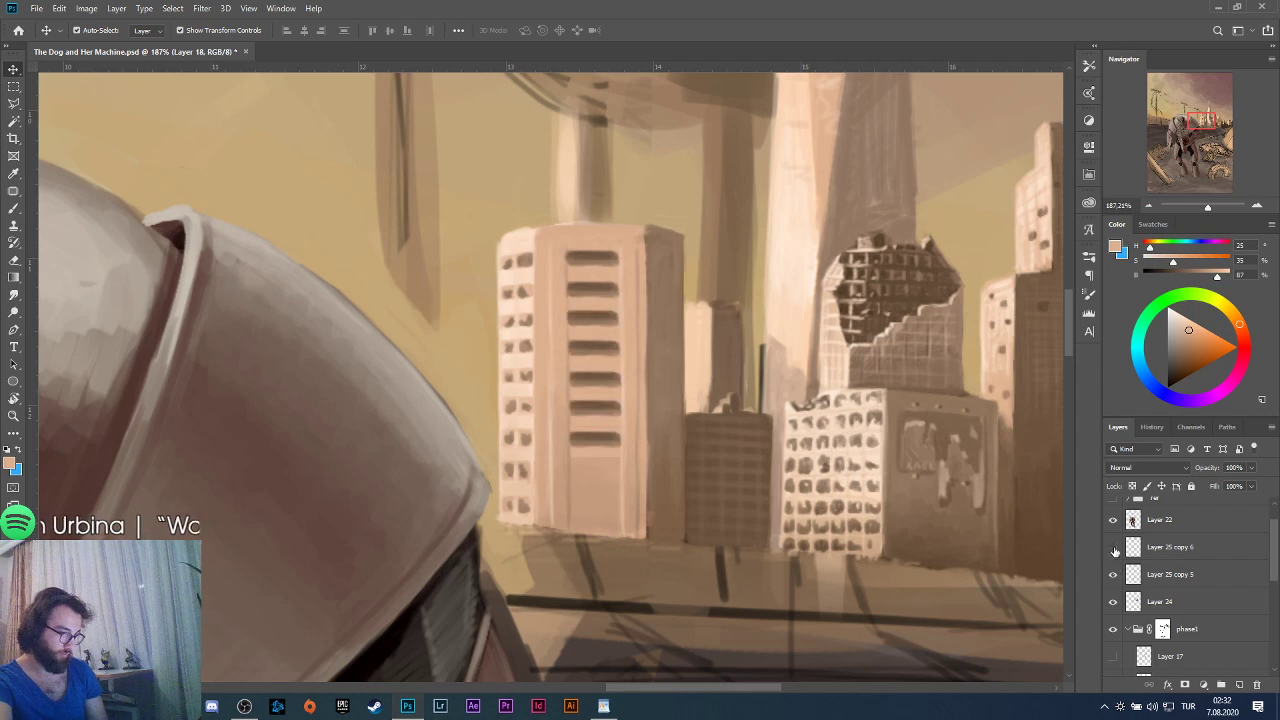
click(1113, 547)
Set both slot layers to the Darken blend mode and toggle the upper layer's visibility to check the blend.
click(1192, 549)
click(1185, 575)
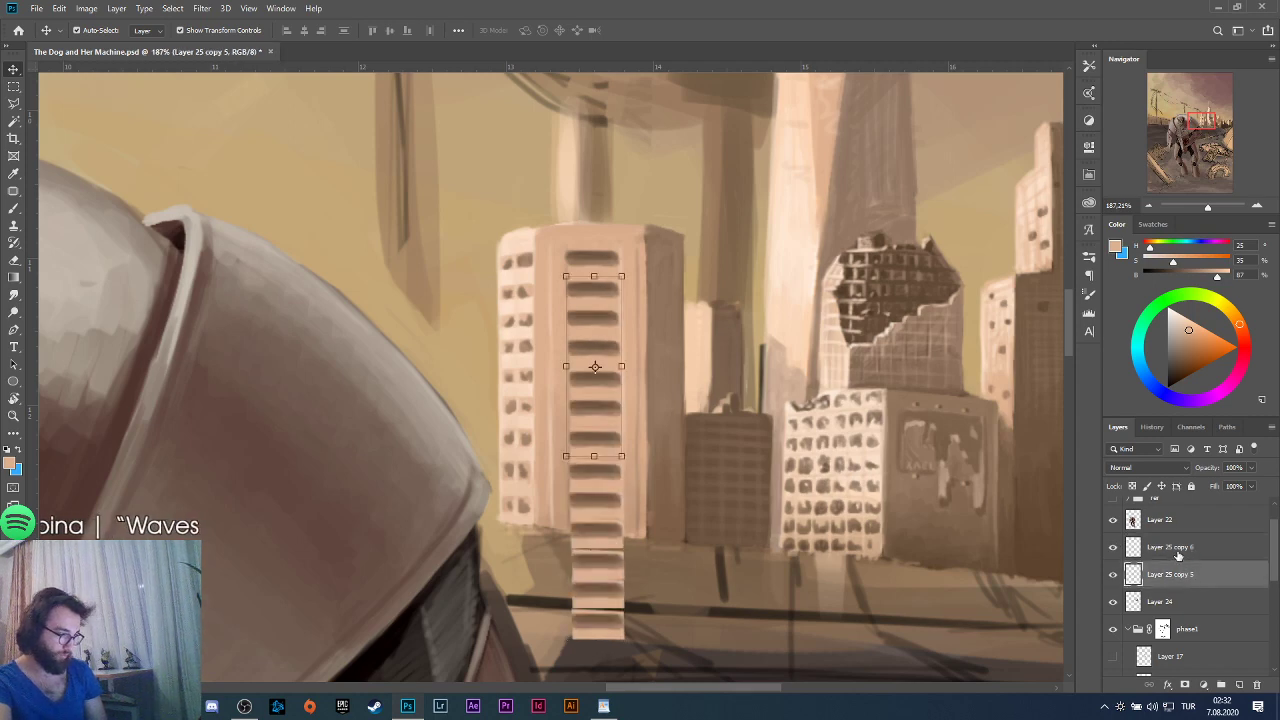
click(1154, 468)
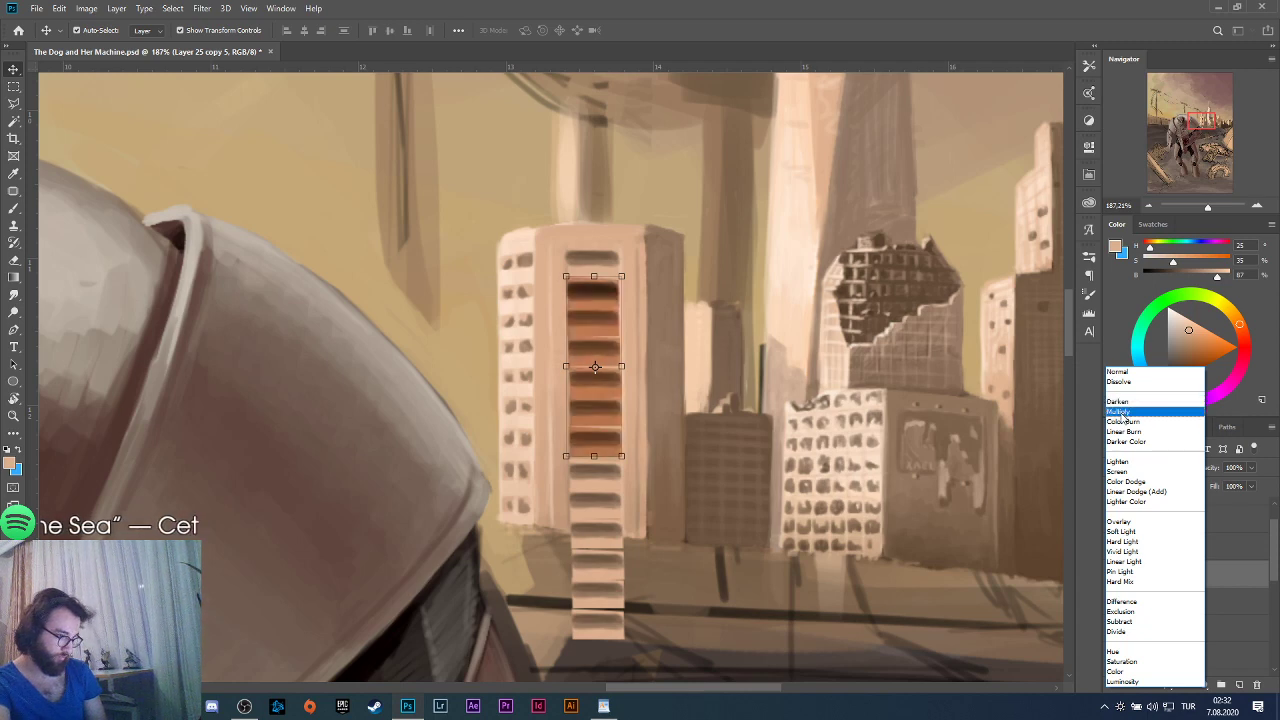
click(1121, 403)
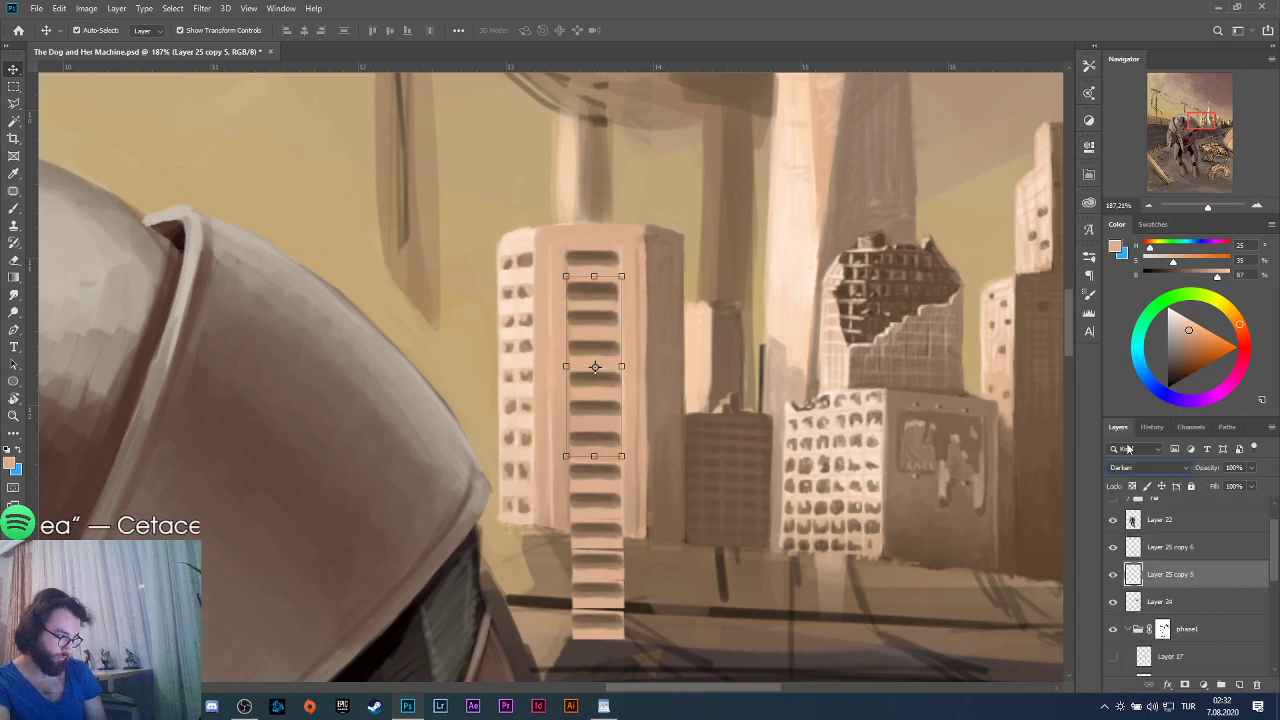
click(1164, 550)
click(1139, 468)
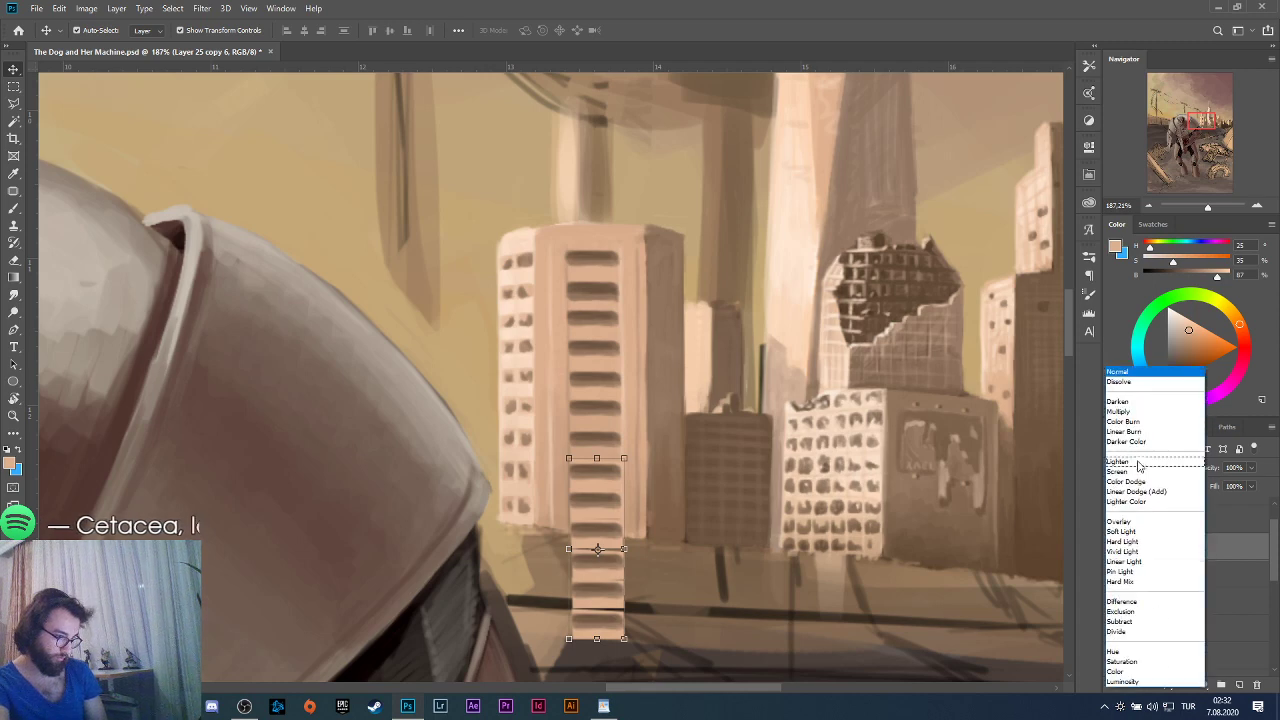
click(1130, 402)
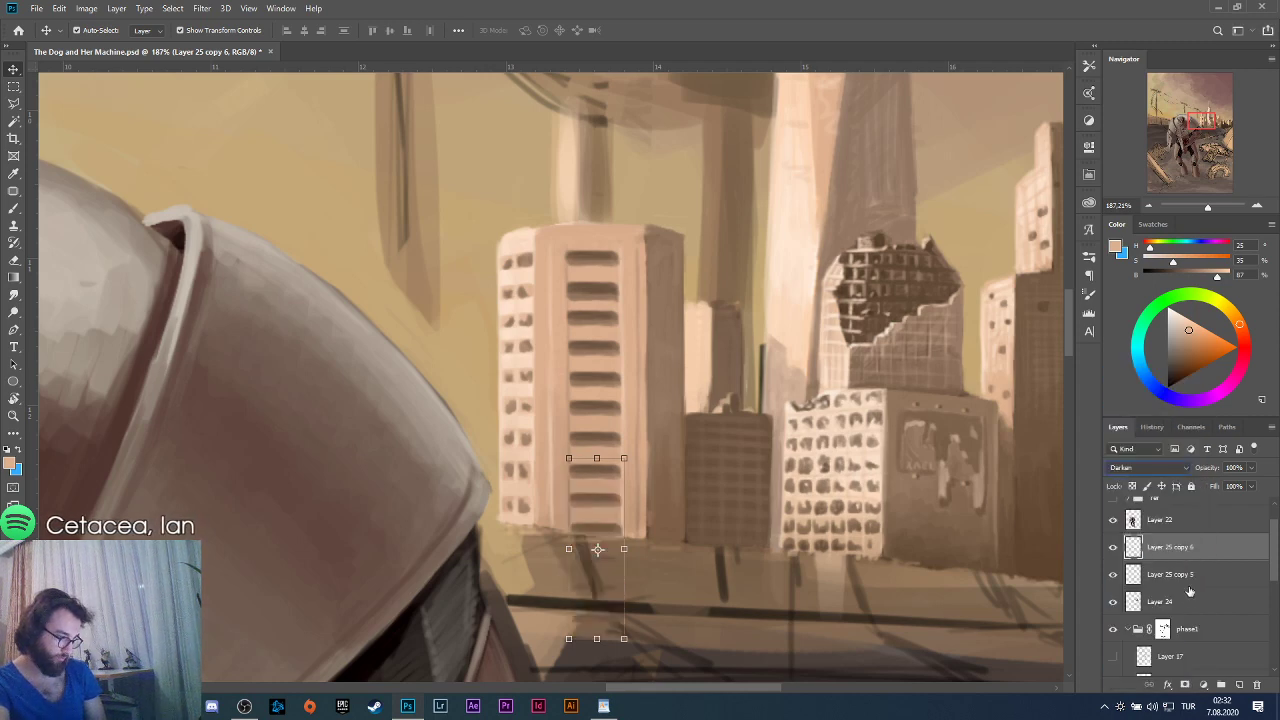
click(1113, 548)
click(1113, 548)
click(1115, 549)
click(1115, 549)
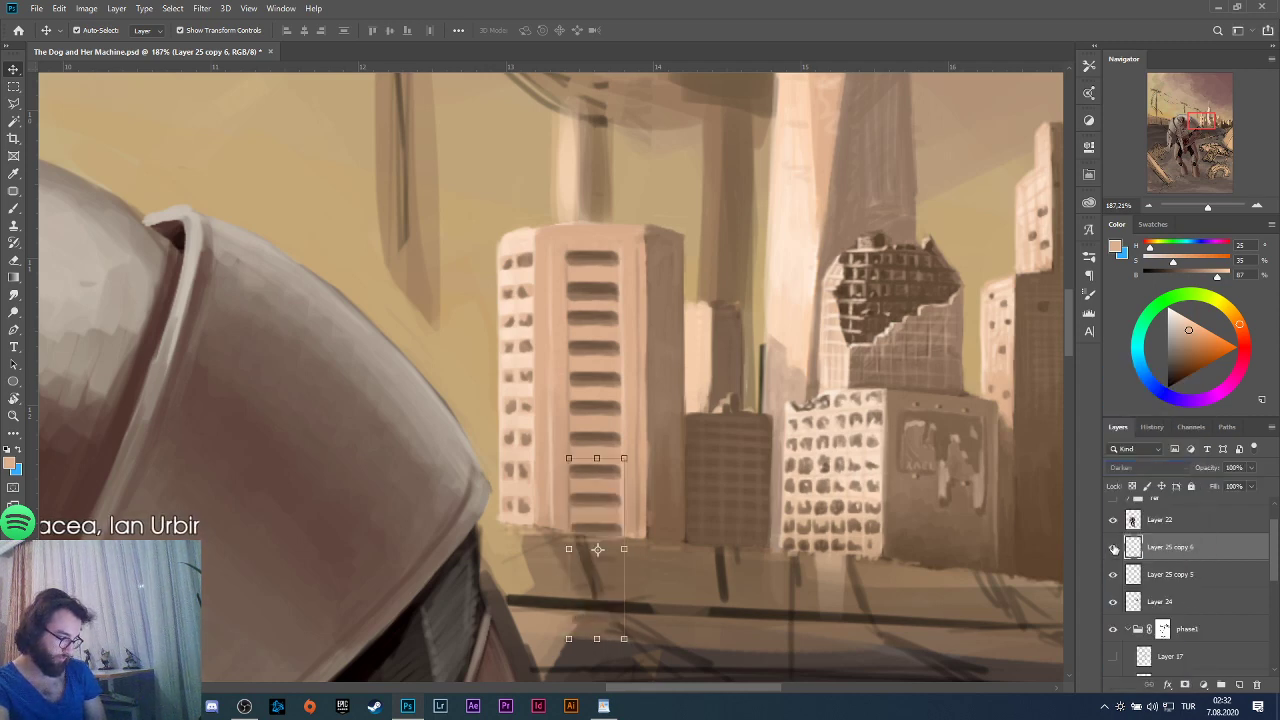
Lasso the slots hanging below the building's base on Layer 25 copy 6, delete them and clear the selection.
click(14, 103)
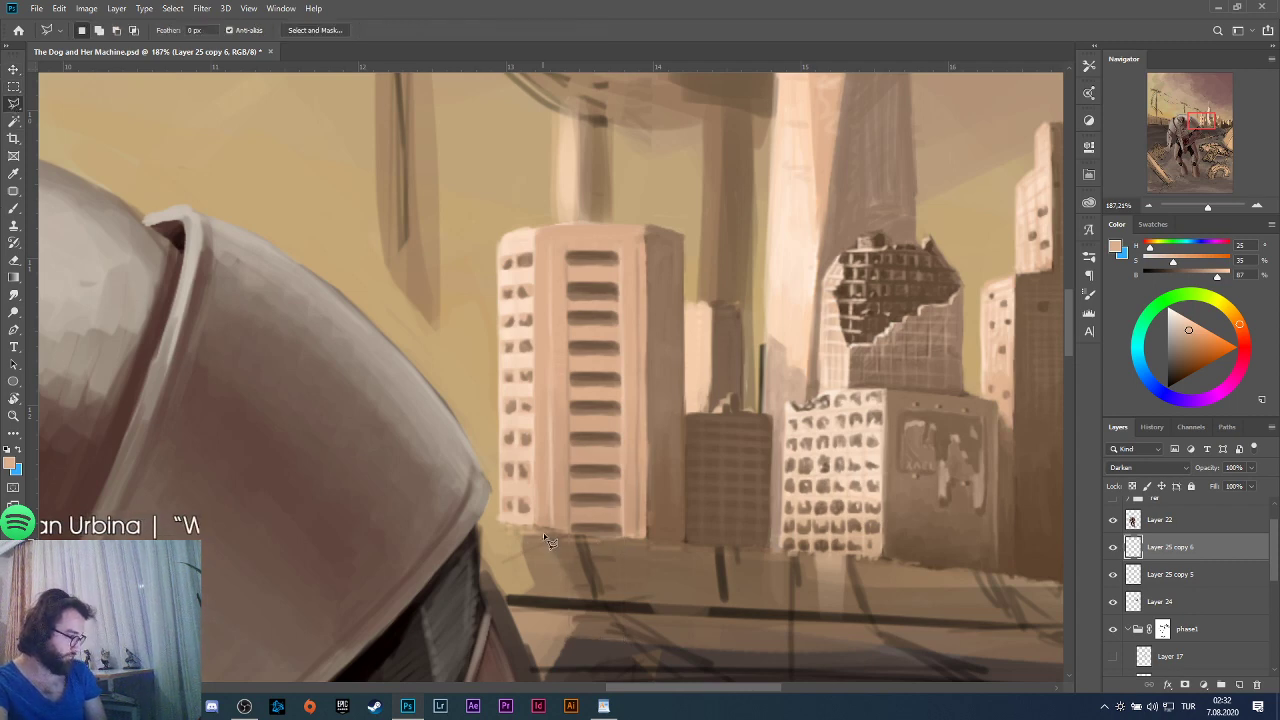
mouse_move(546, 540)
mouse_down()
mouse_move(648, 545)
mouse_move(685, 594)
mouse_move(682, 661)
mouse_move(570, 666)
mouse_move(525, 600)
mouse_move(546, 542)
mouse_up()
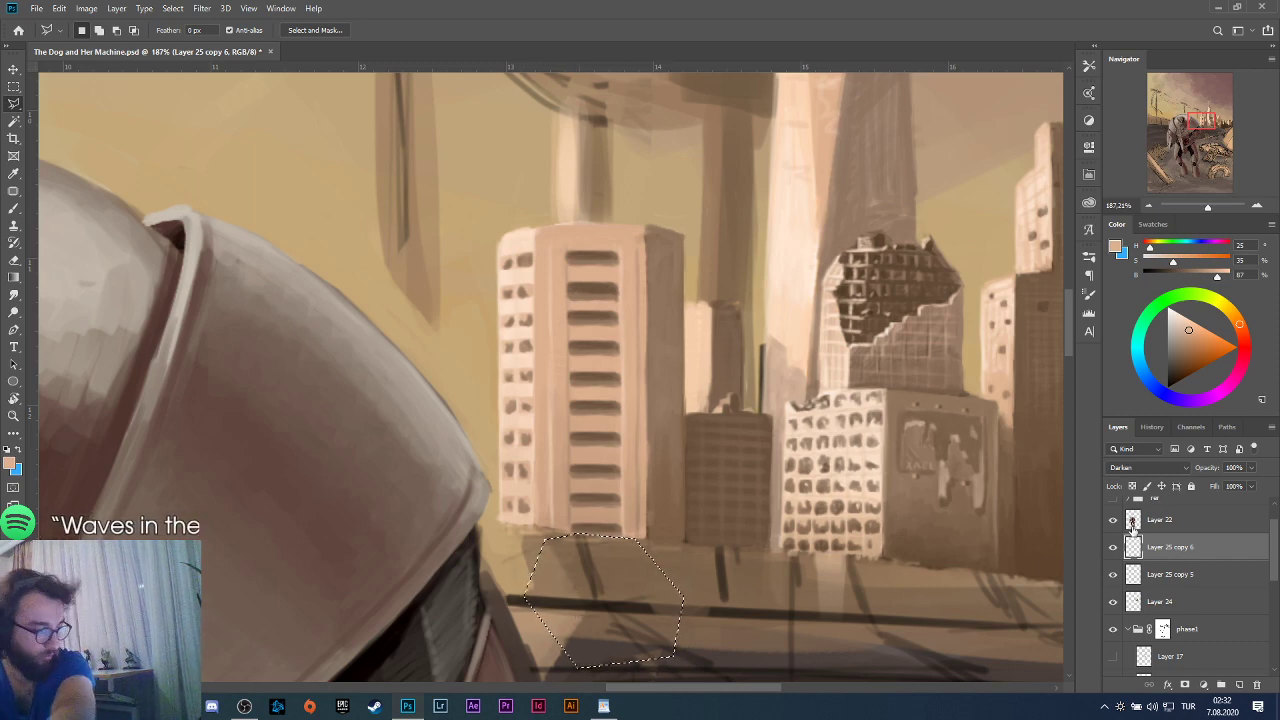
click(1170, 574)
key(ctrl+d)
drag(708, 588, 705, 588)
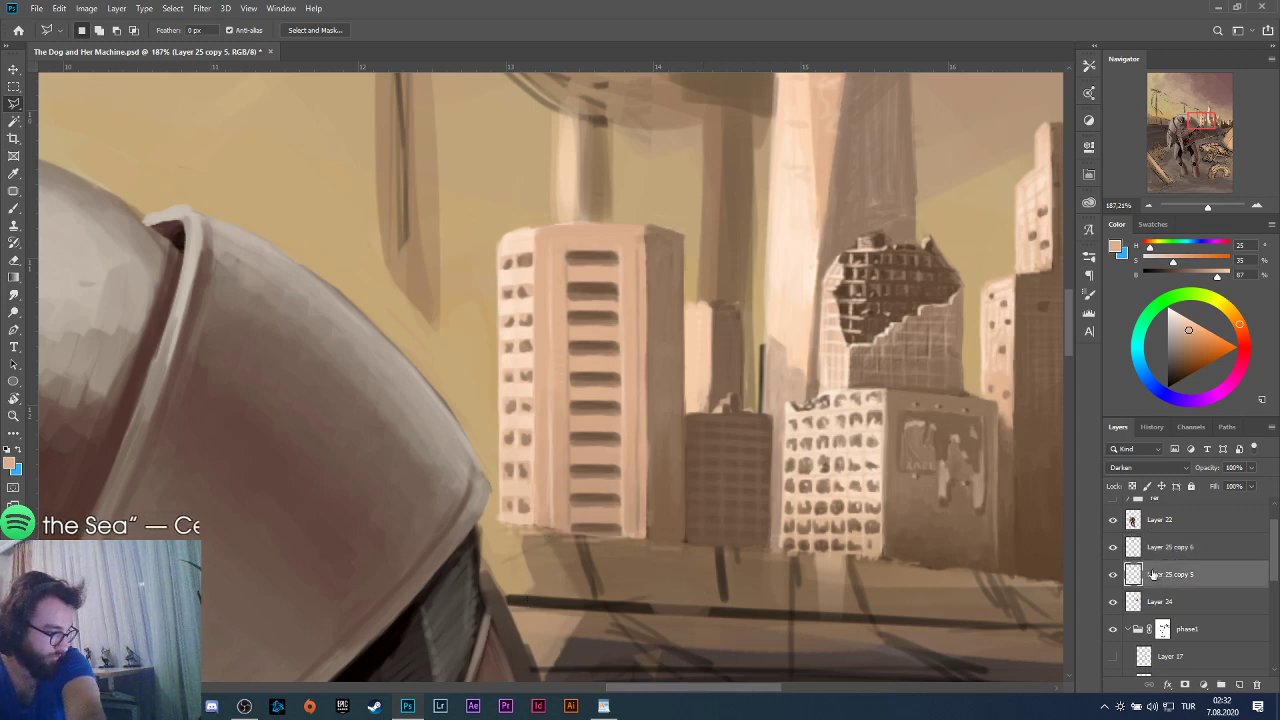
Merge Layer 25 copy 6 down into Layer 25 copy 5 and toggle the merged layer's visibility to check it.
click(1158, 560)
key(v)
key(alt+v)
click(1166, 575)
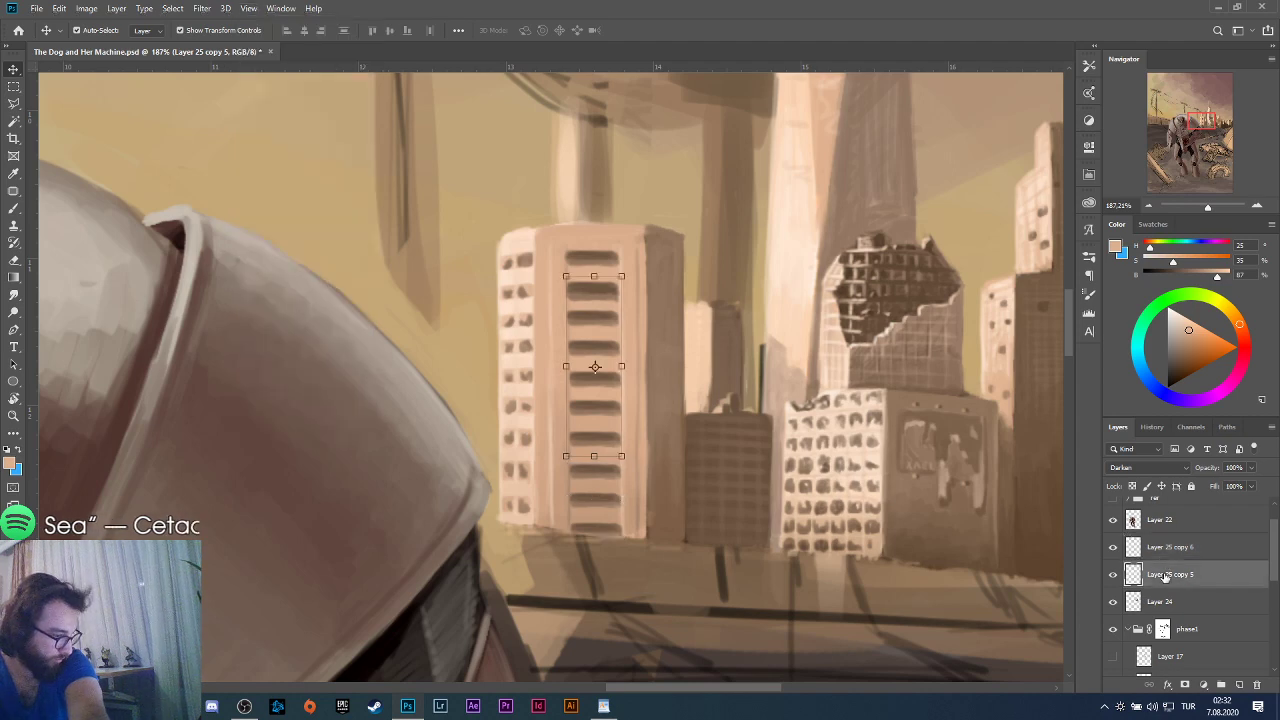
click(1167, 556)
click(1166, 576)
right_click(1168, 555)
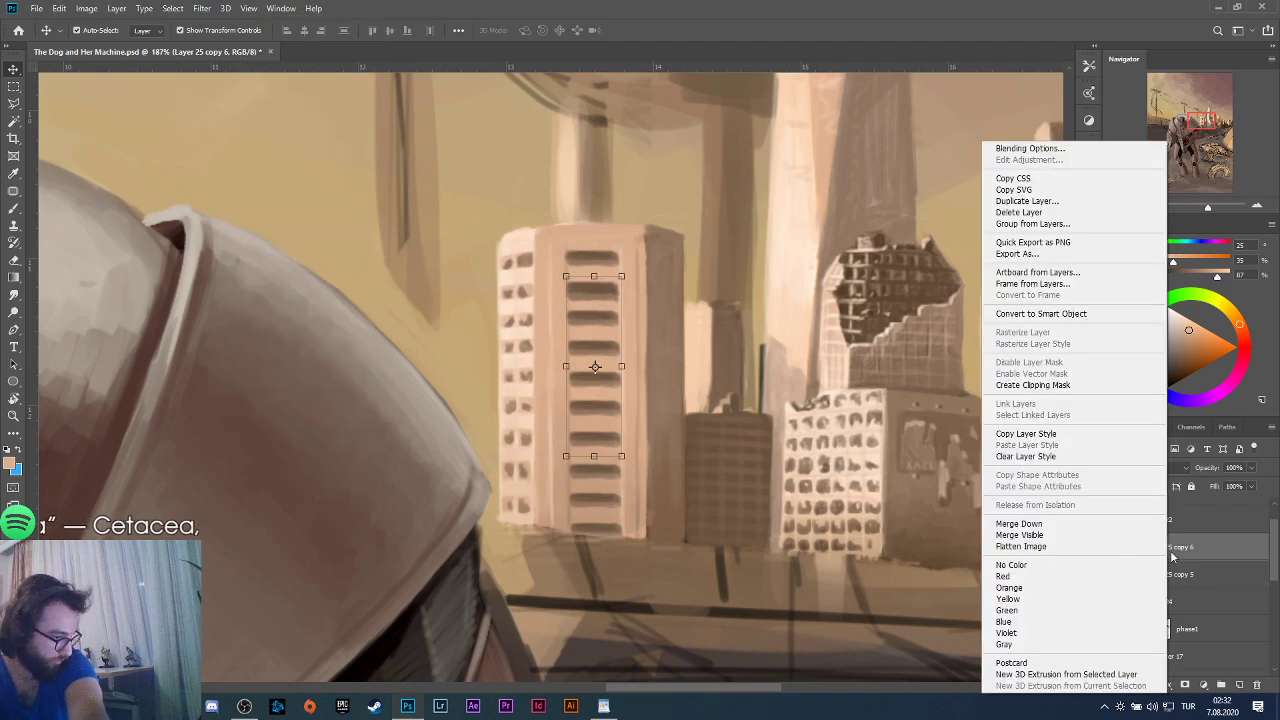
click(1040, 523)
click(1114, 548)
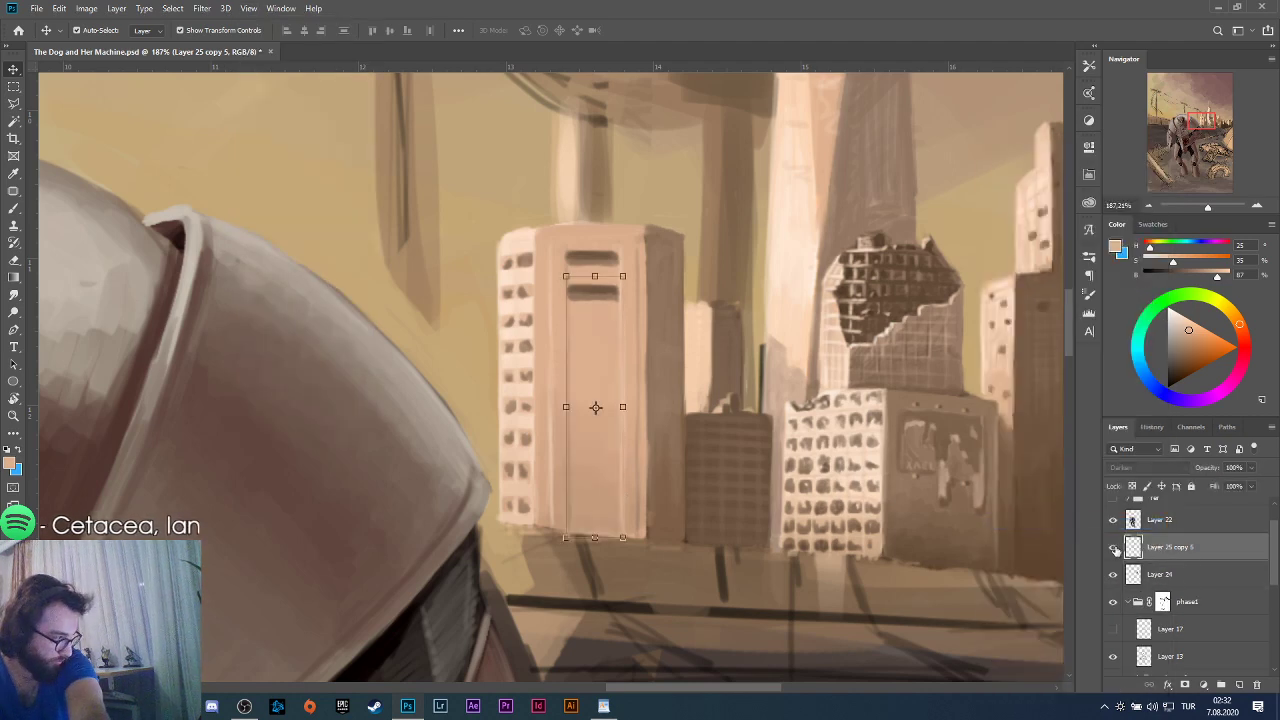
click(1114, 548)
click(1114, 548)
click(1114, 548)
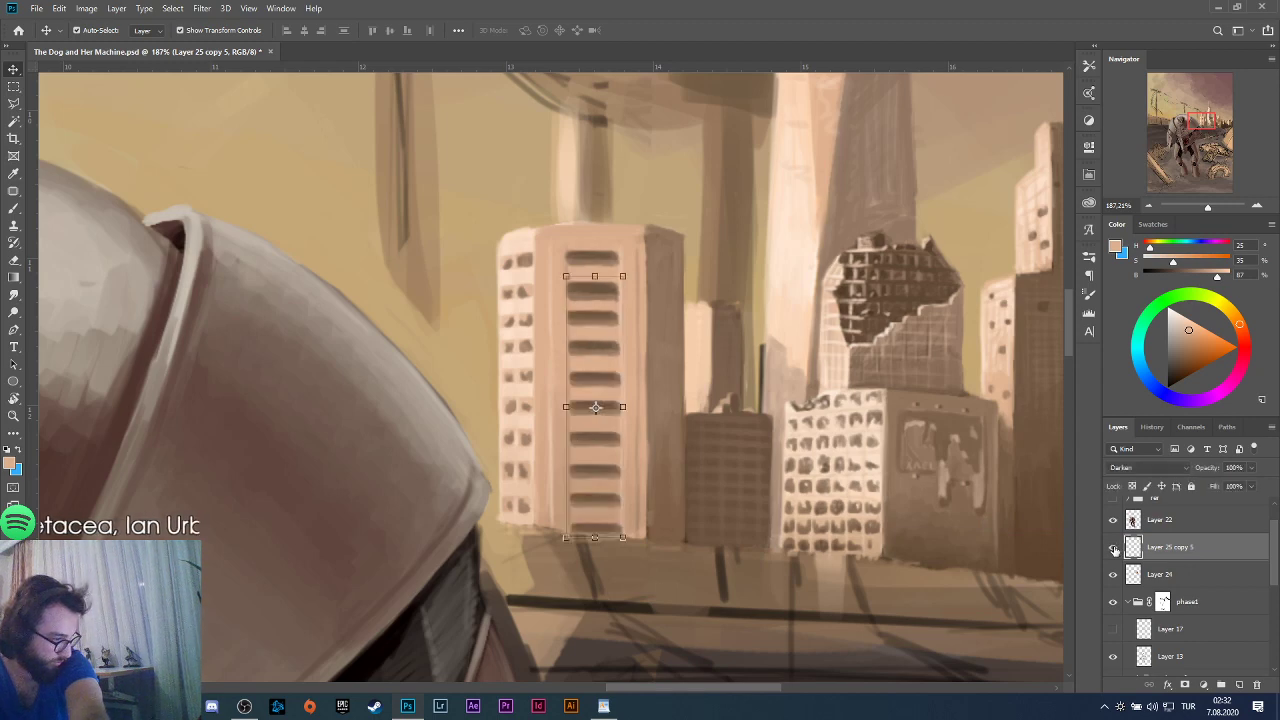
Make Layer 24 active and sample the light facade tone between the slots for the Brush tool.
click(1166, 574)
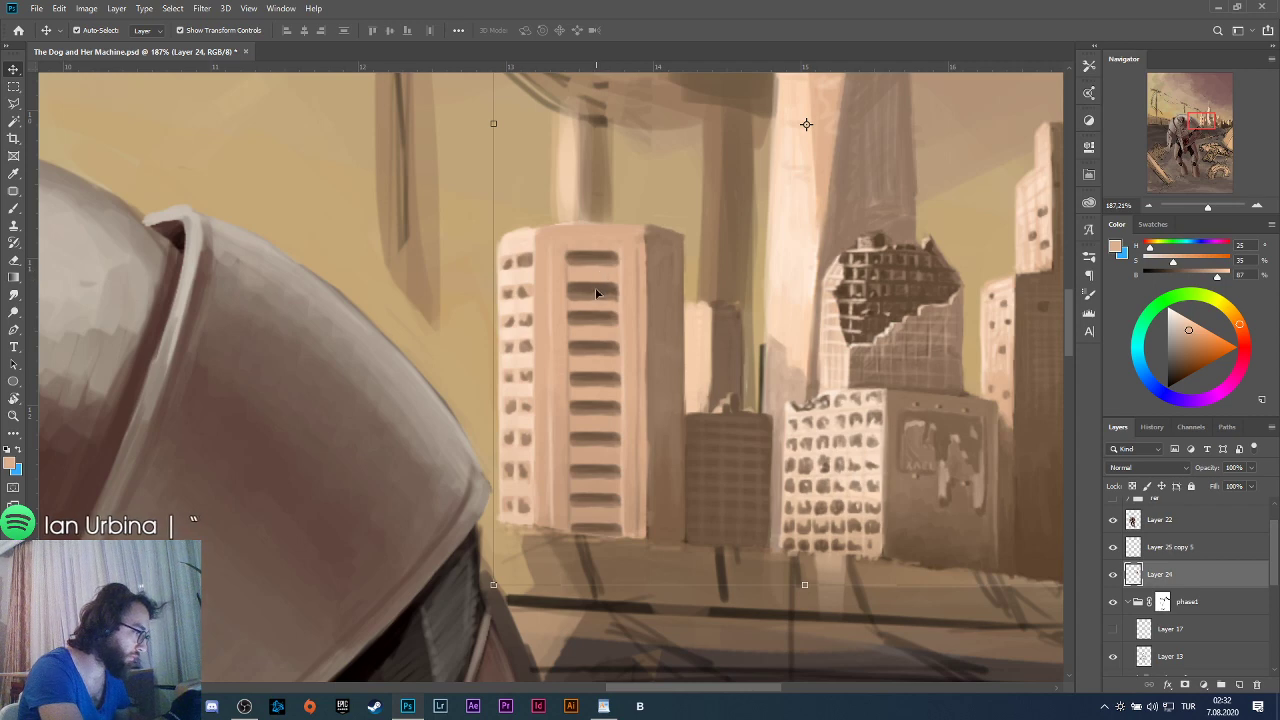
key(m)
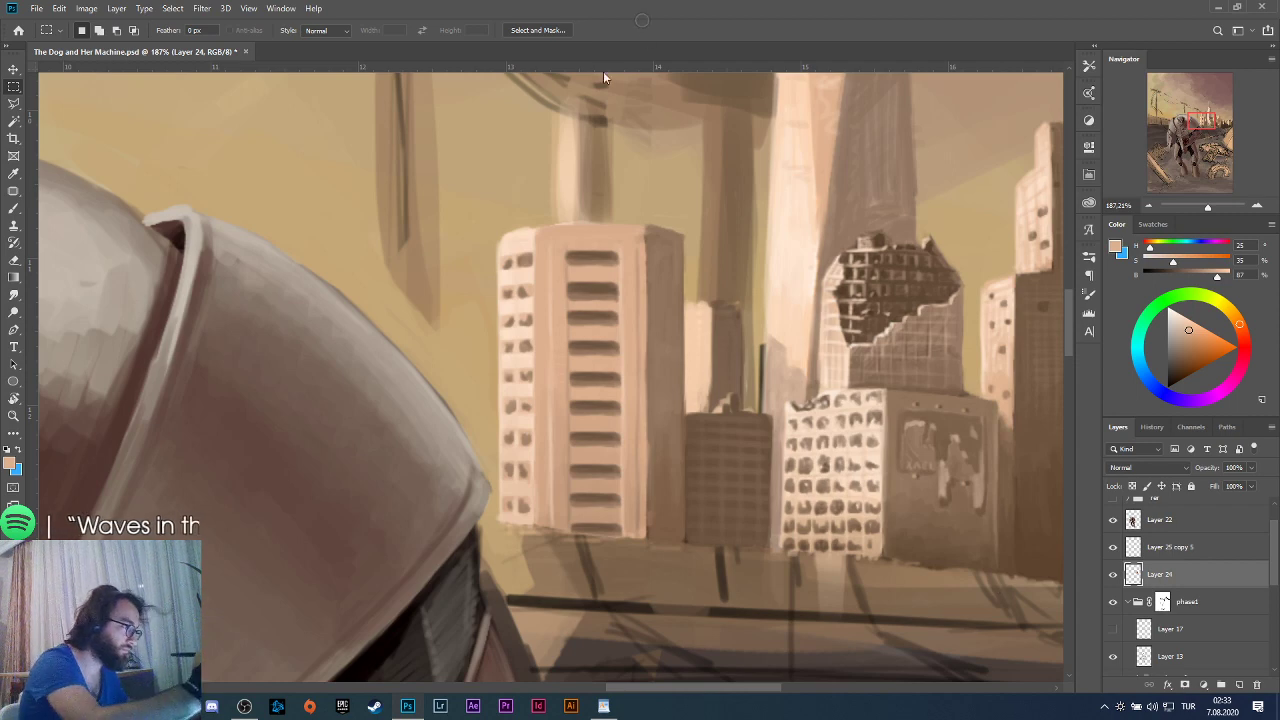
click(14, 209)
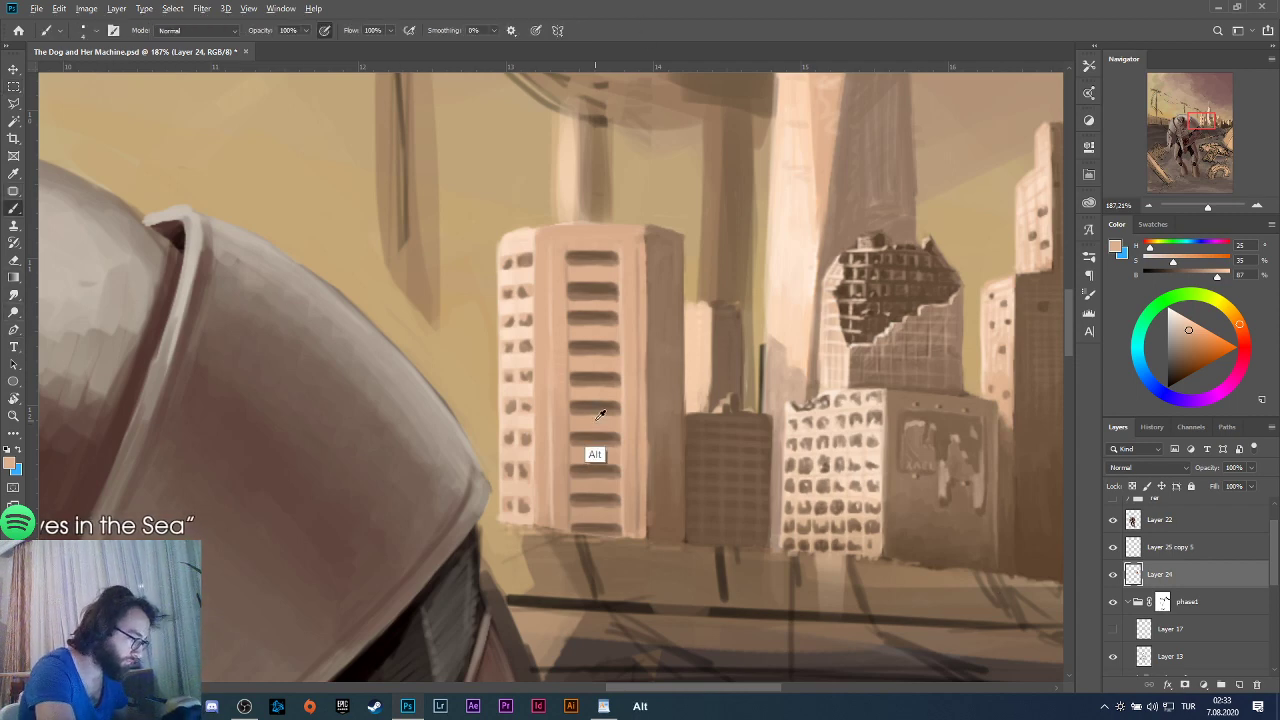
alt+click(591, 363)
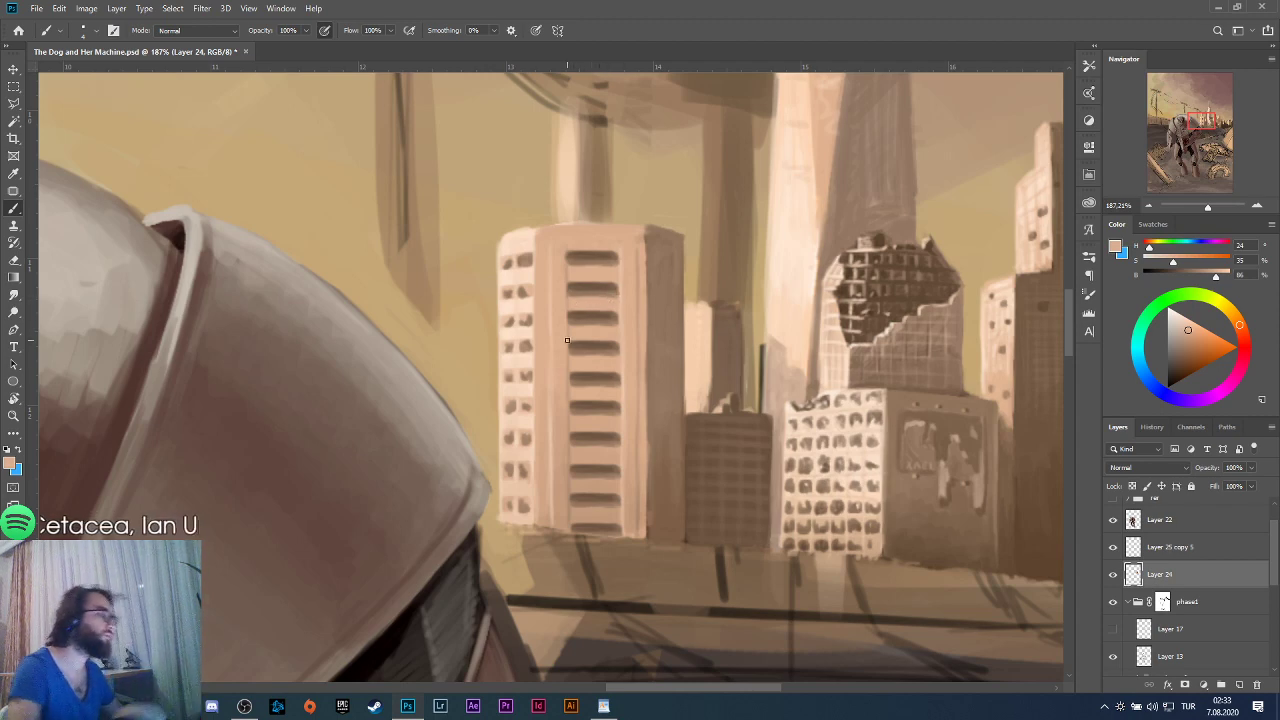
Check Layer 24 against the whole painting and merge Layer 25 copy 5 down into it.
scroll(565, 285, down, 10)
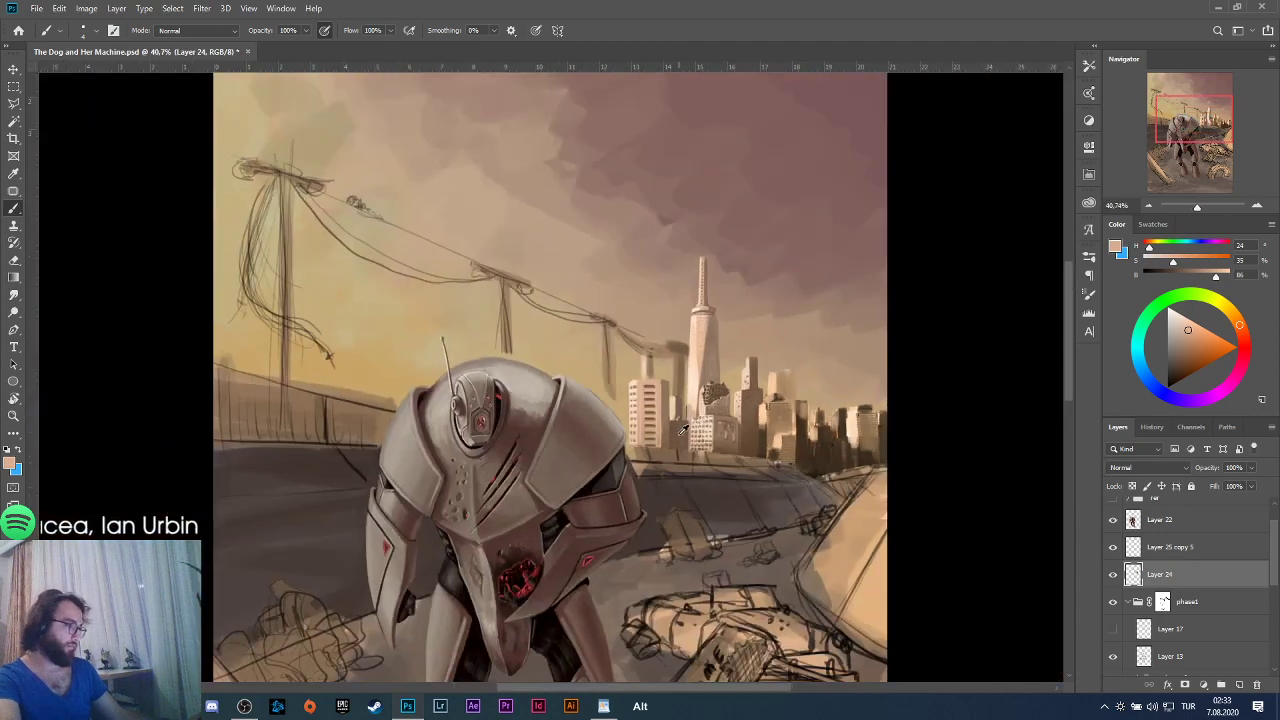
click(1113, 574)
click(1113, 574)
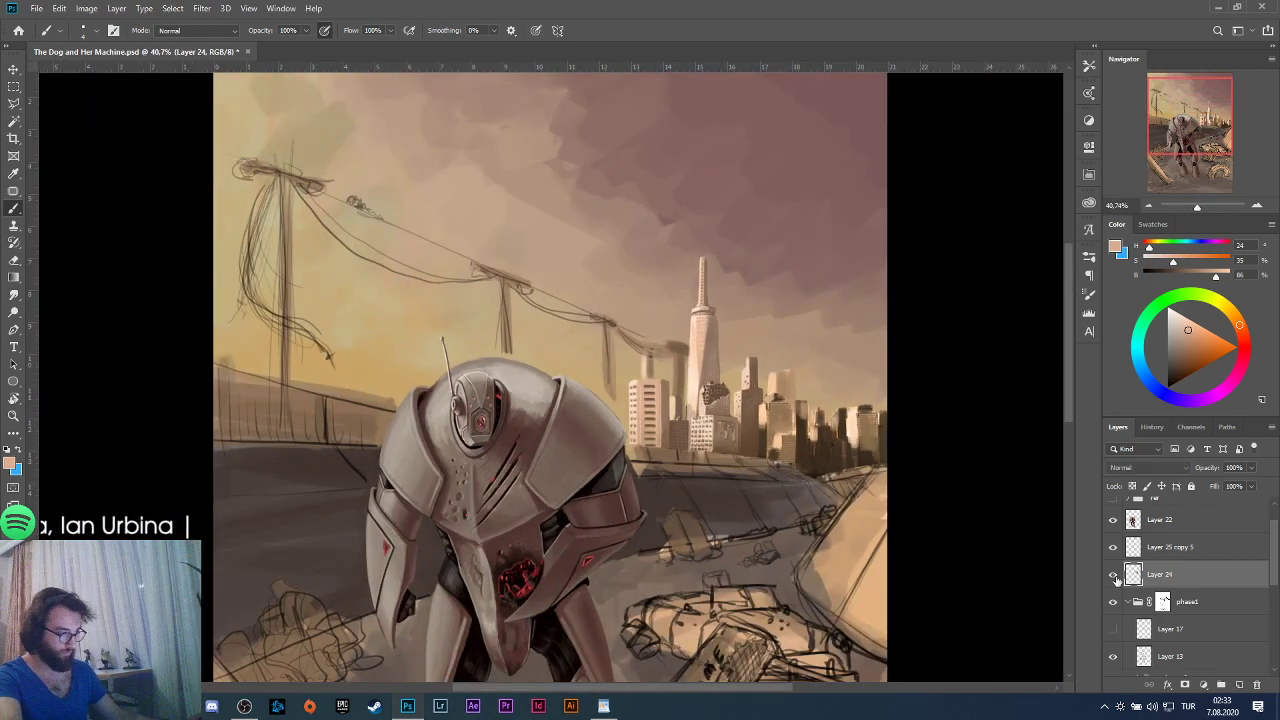
right_click(1180, 547)
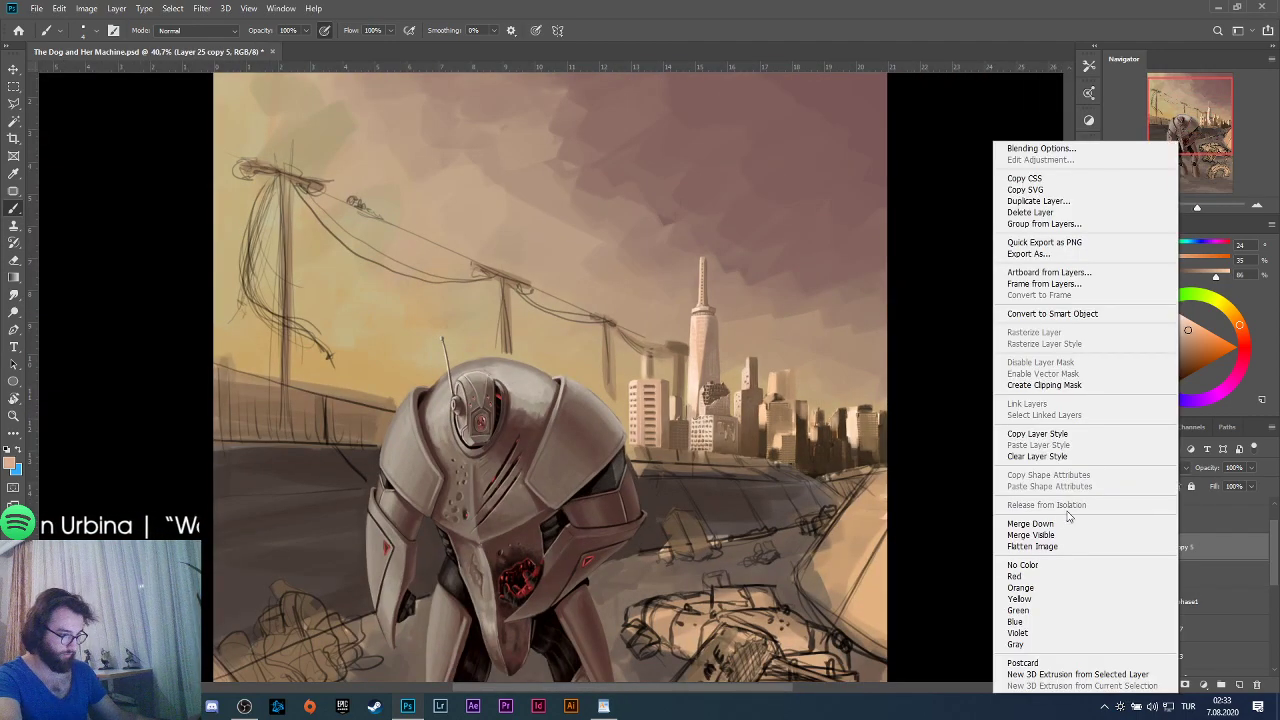
click(1066, 523)
click(1113, 547)
click(1113, 547)
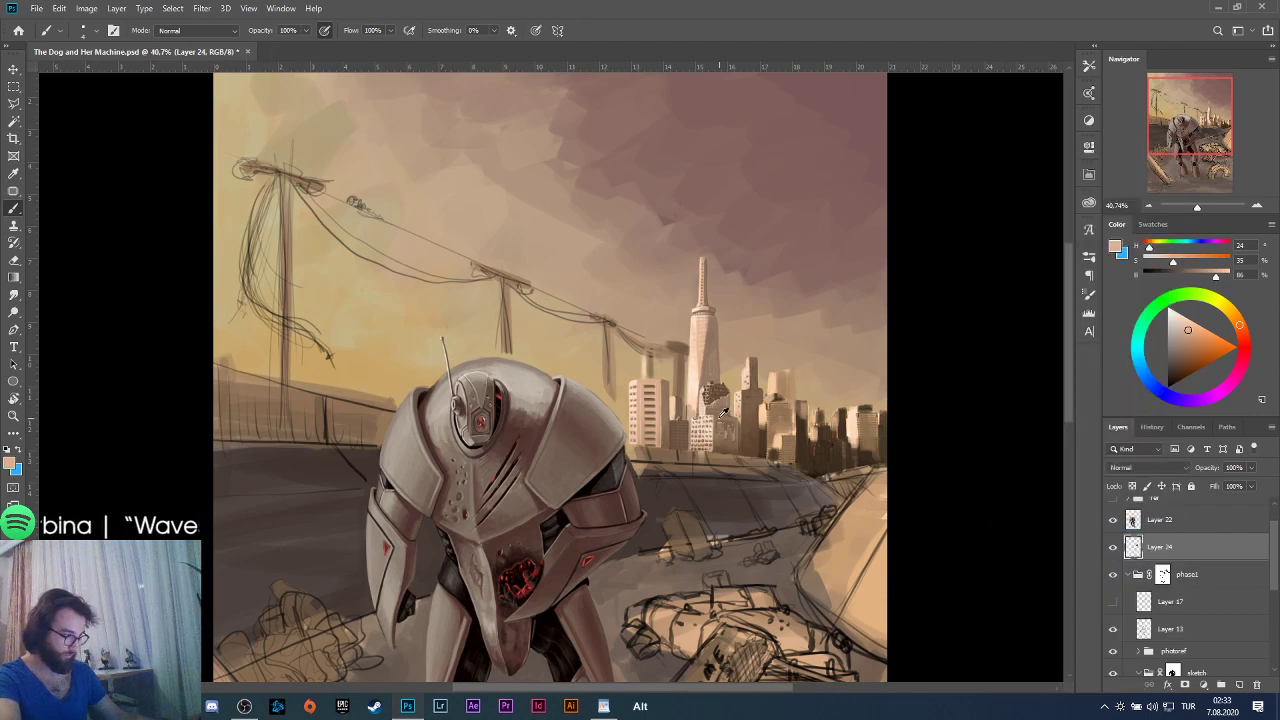
Sample the dark slot tone, paint the upper rows of windows on the nearest building's shaded side, and save the document.
scroll(680, 395, up, 4)
scroll(680, 395, up, 5)
alt+click(573, 345)
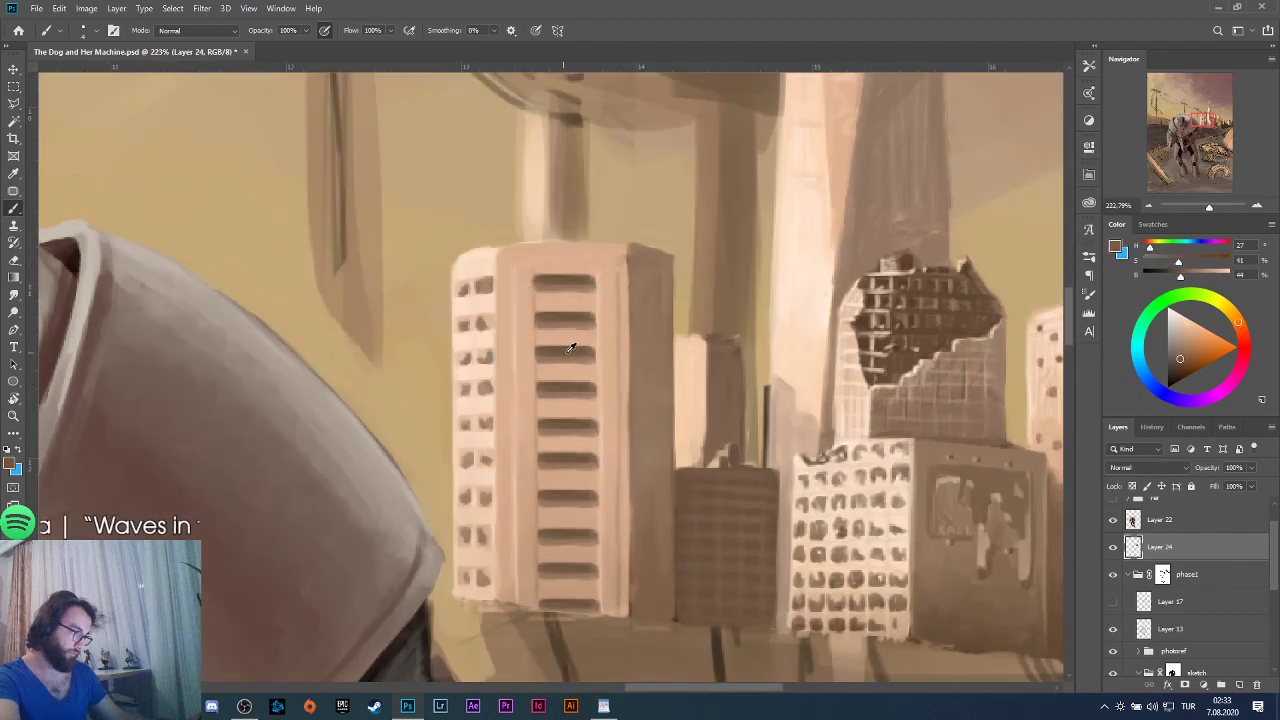
scroll(636, 362, up, 2)
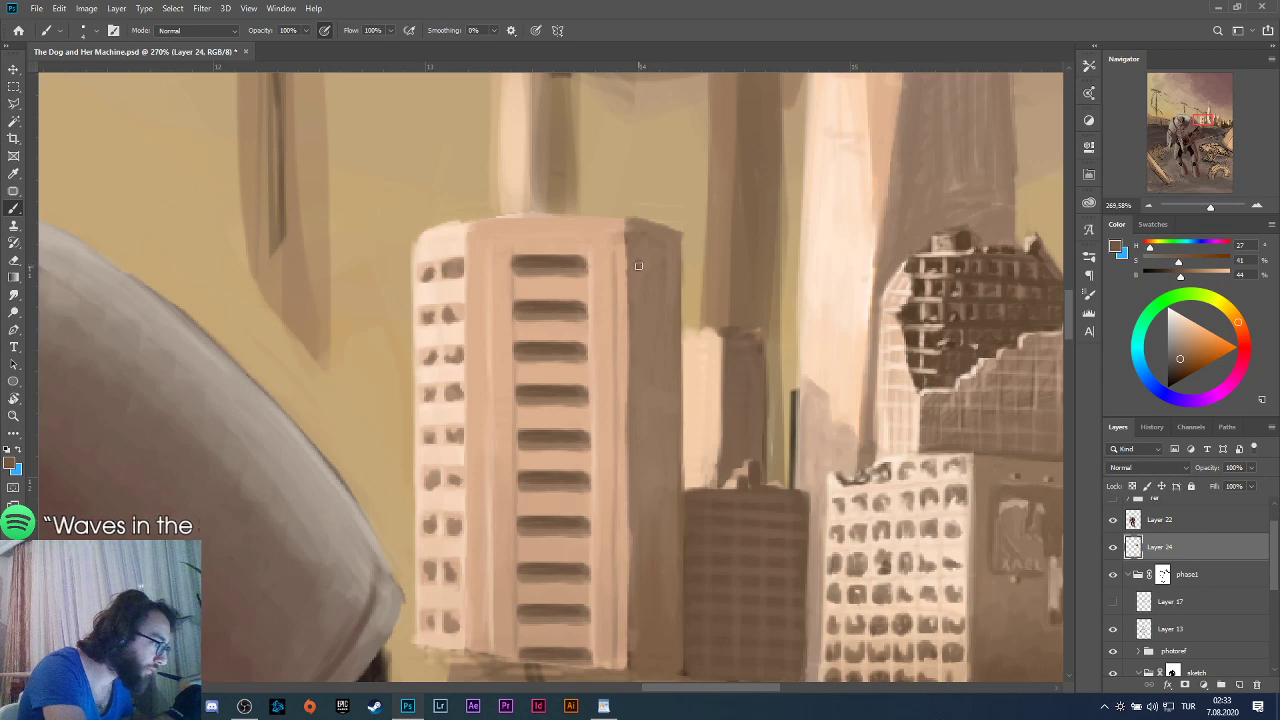
drag(640, 262, 645, 267)
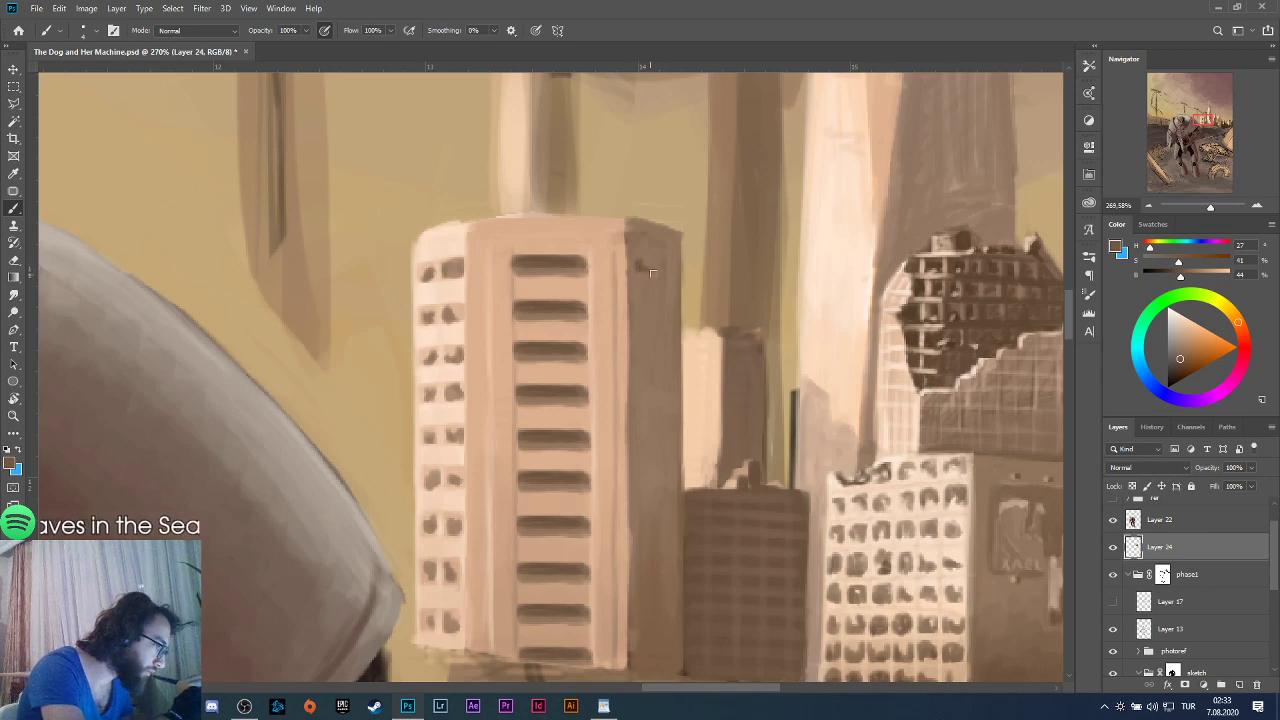
click(666, 270)
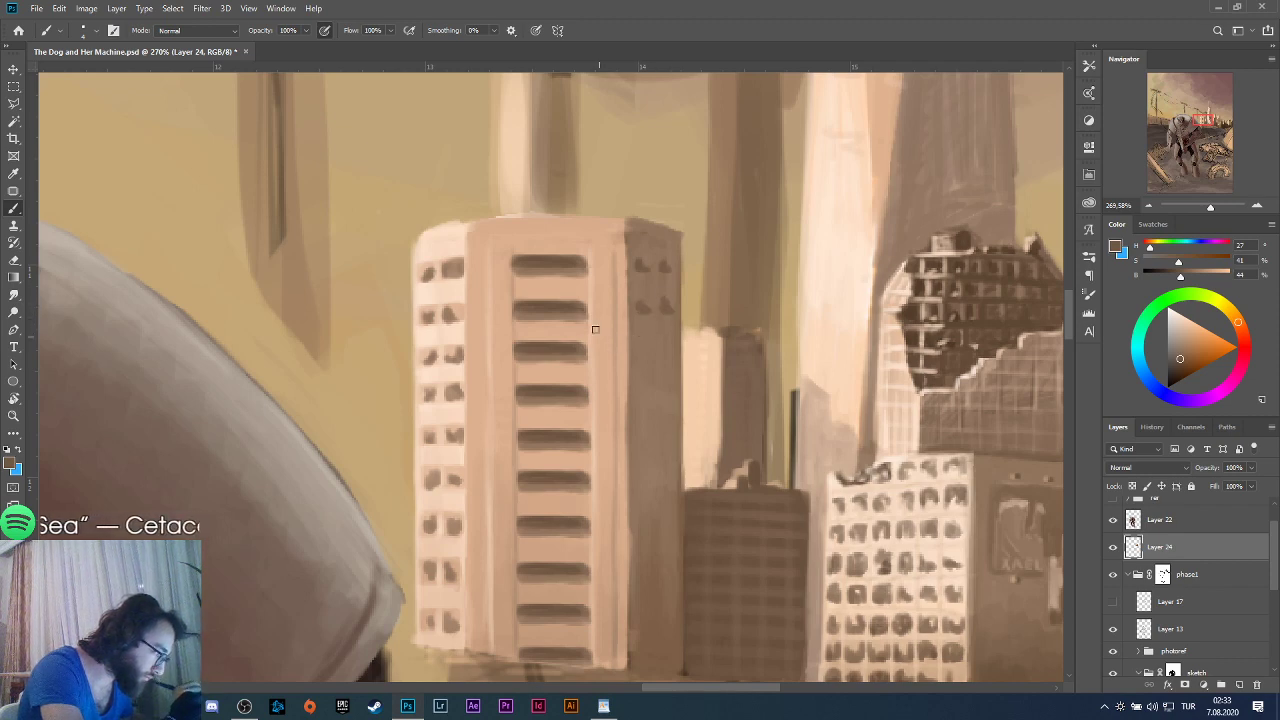
alt+click(571, 304)
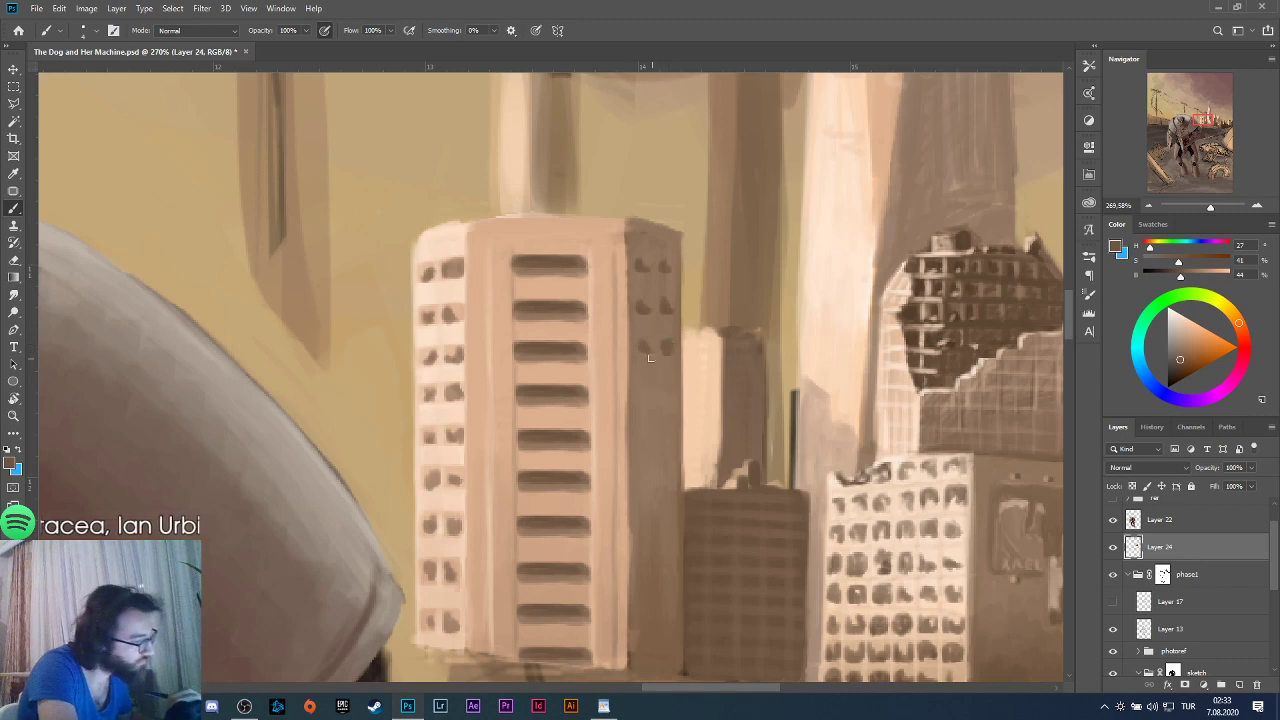
click(638, 389)
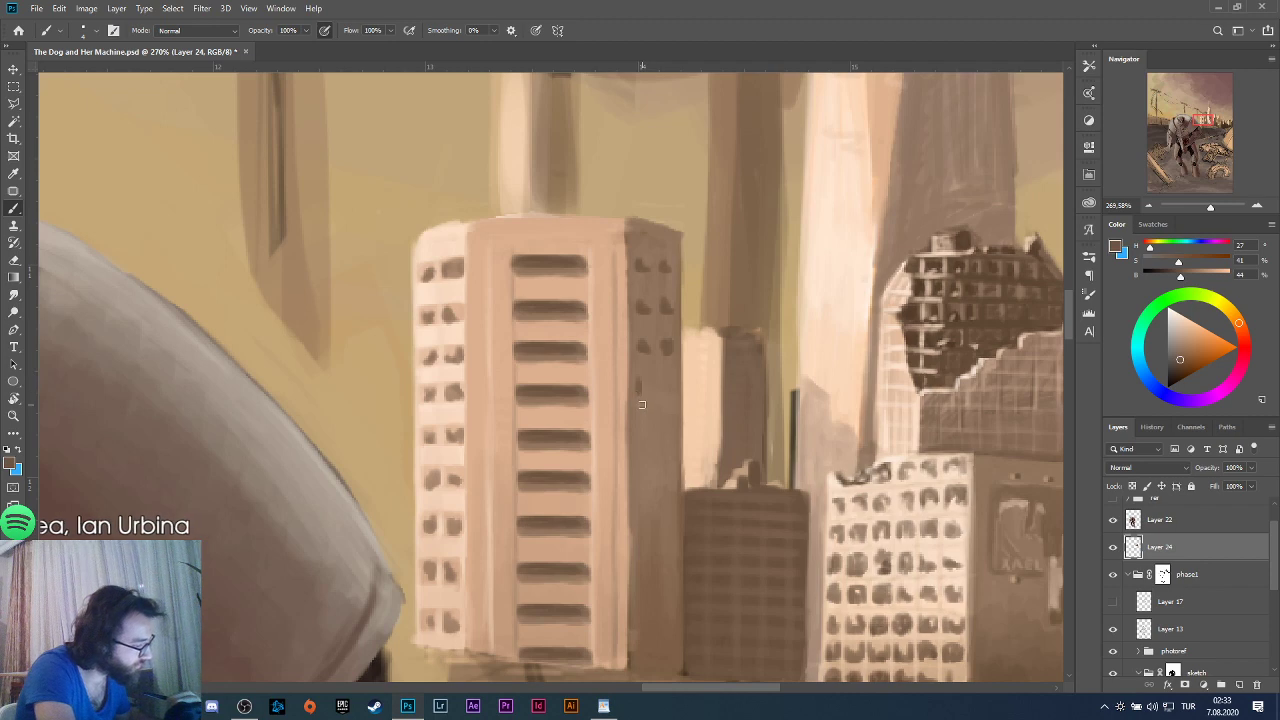
key(ctrl+z)
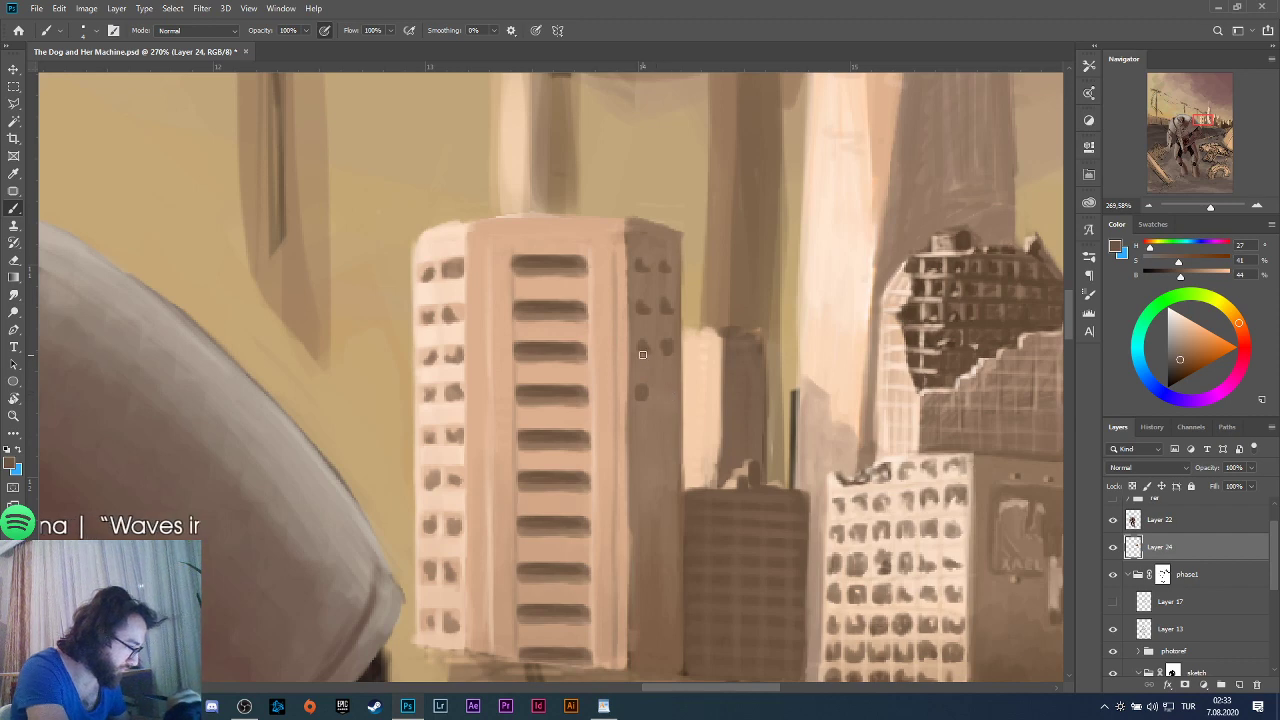
key(ctrl+z)
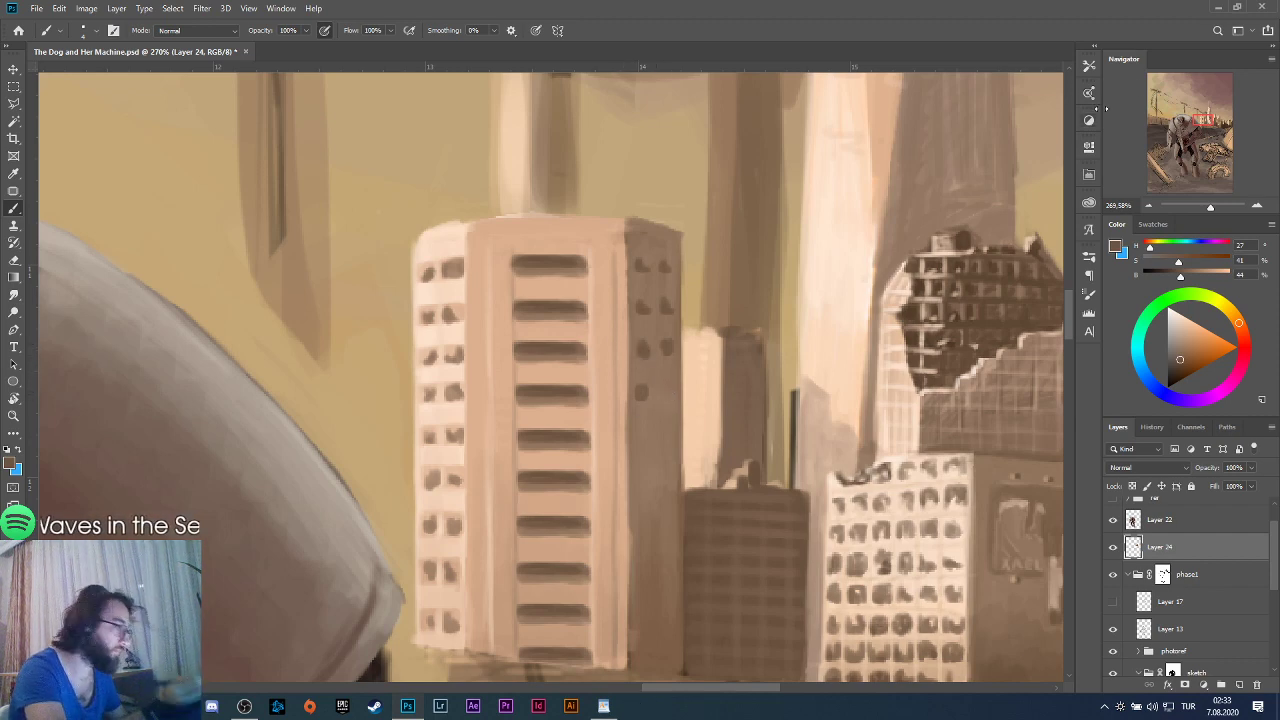
key(ctrl+s)
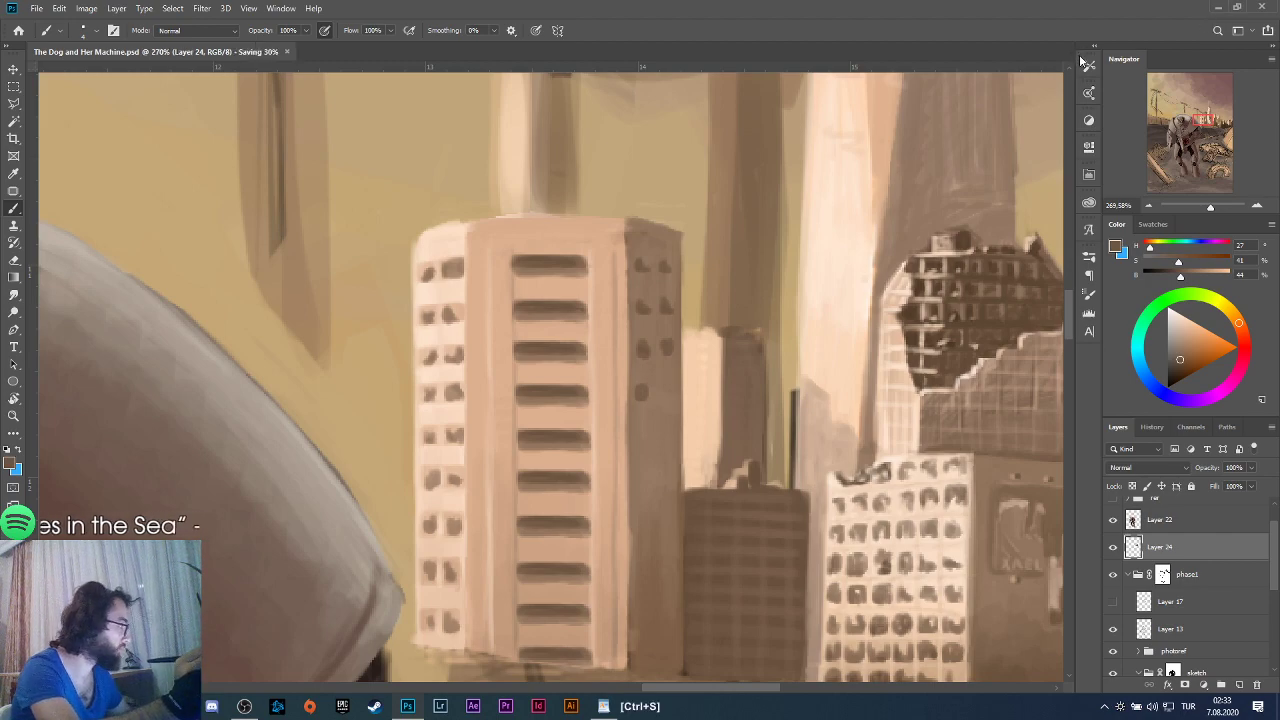
click(1217, 8)
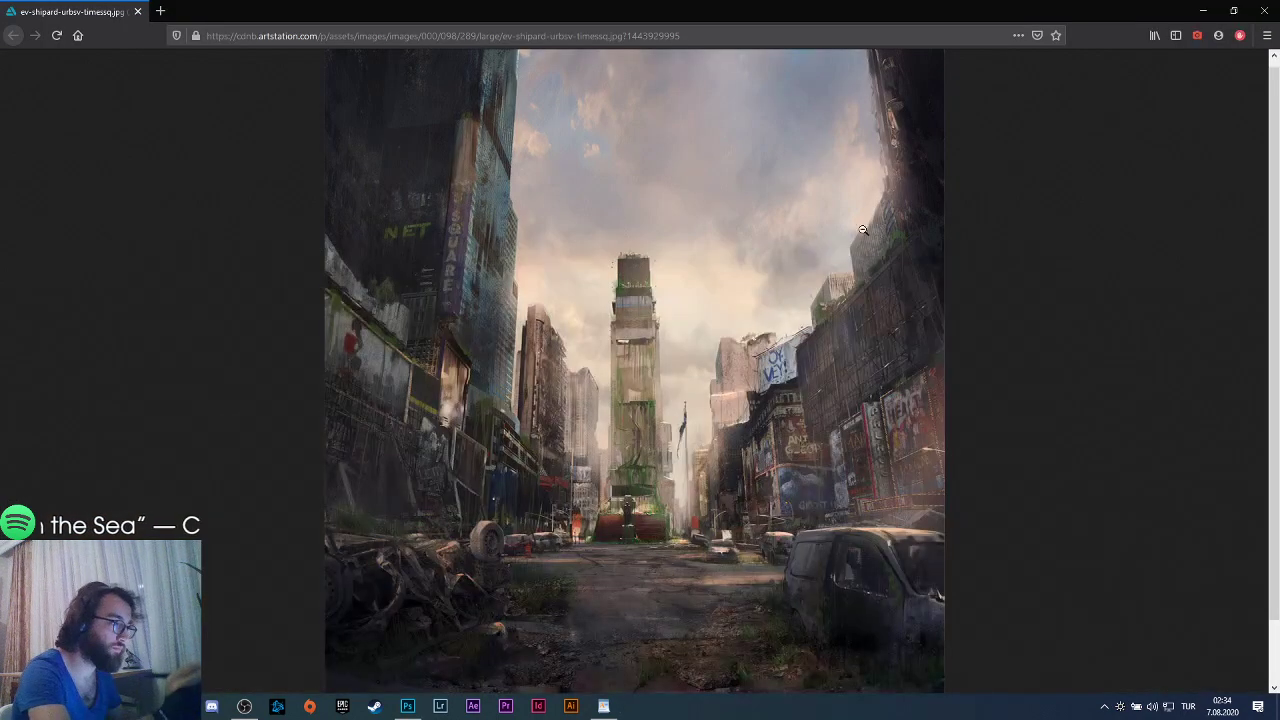
click(1203, 10)
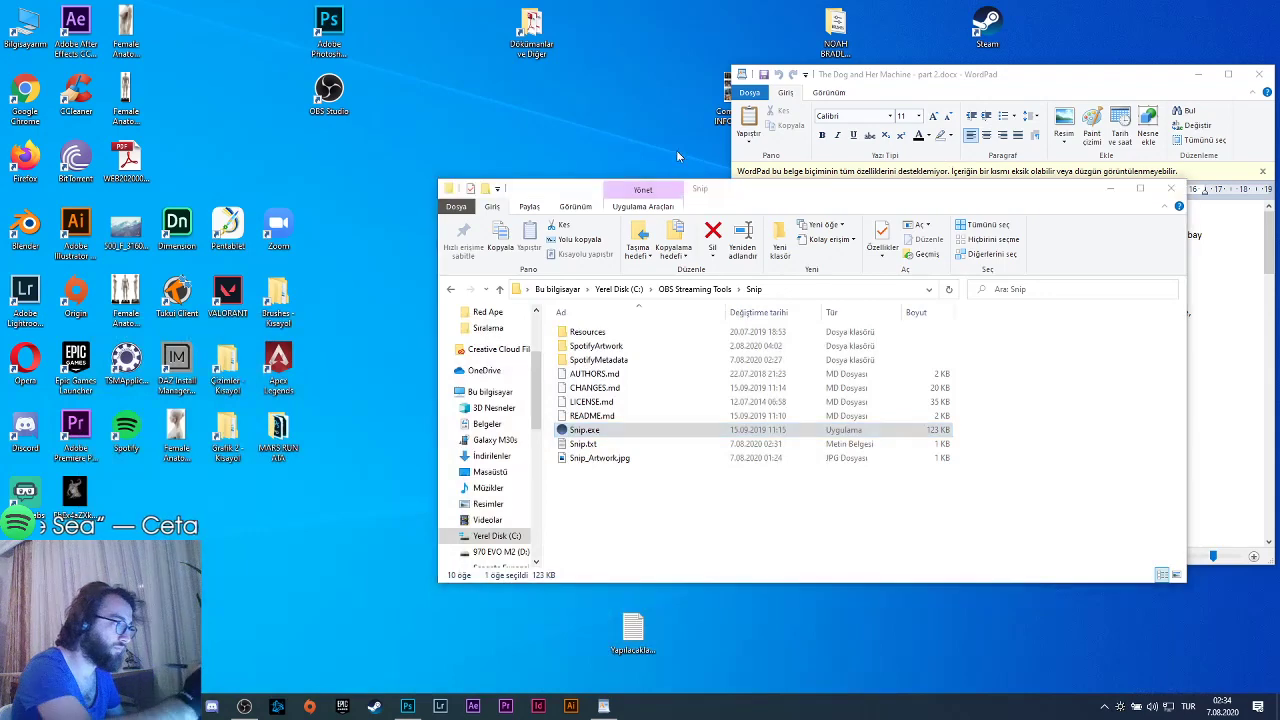
click(407, 706)
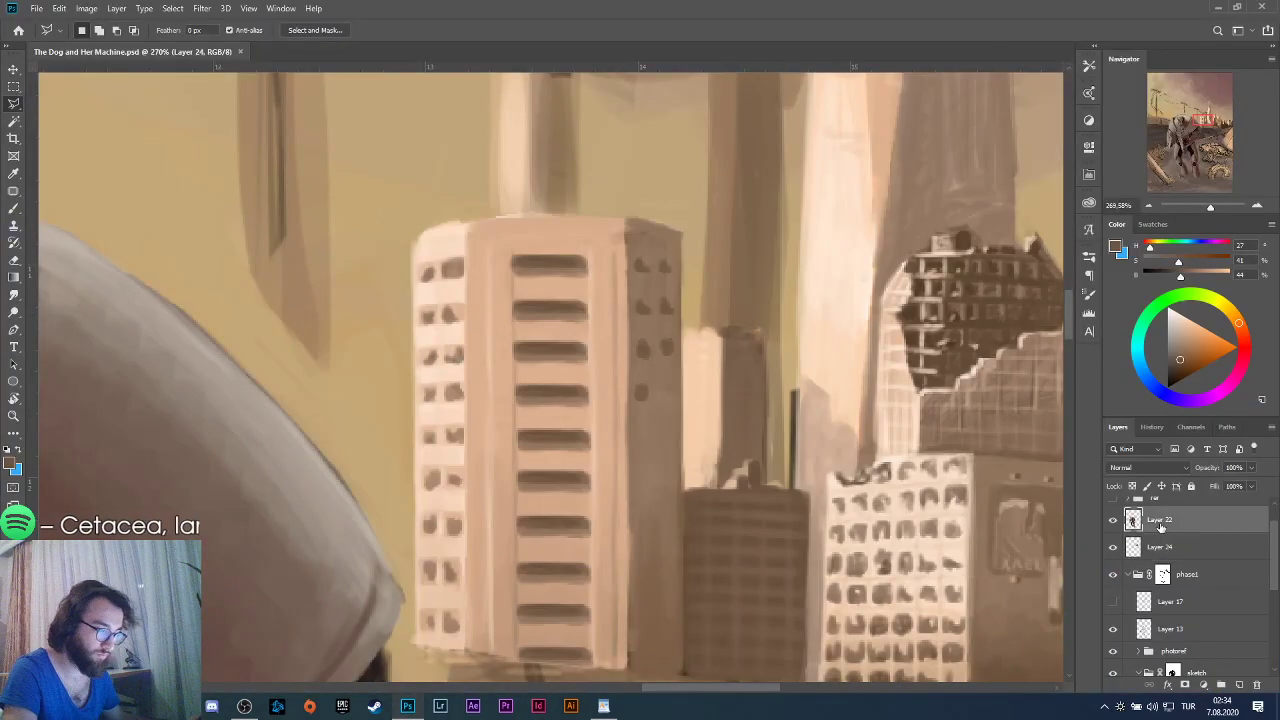
Make Layer 24 active again and brush the remaining window rows down the nearest building's shaded side.
click(1113, 547)
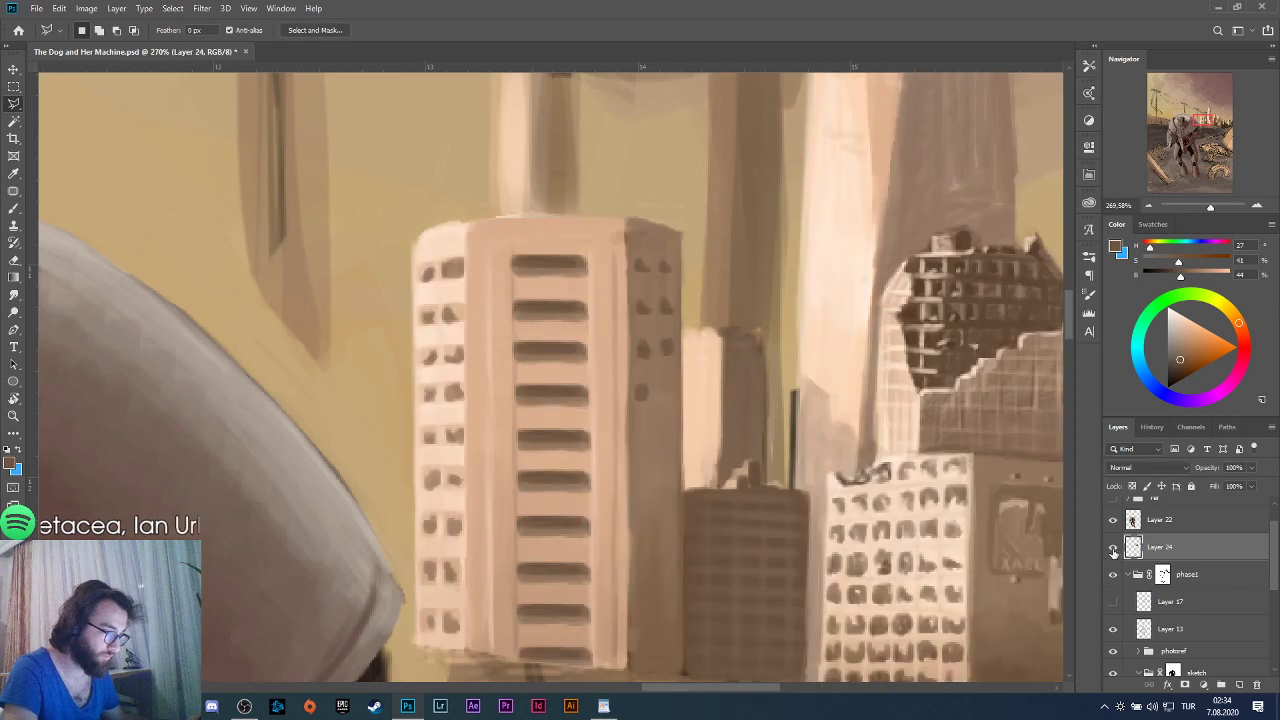
key(b)
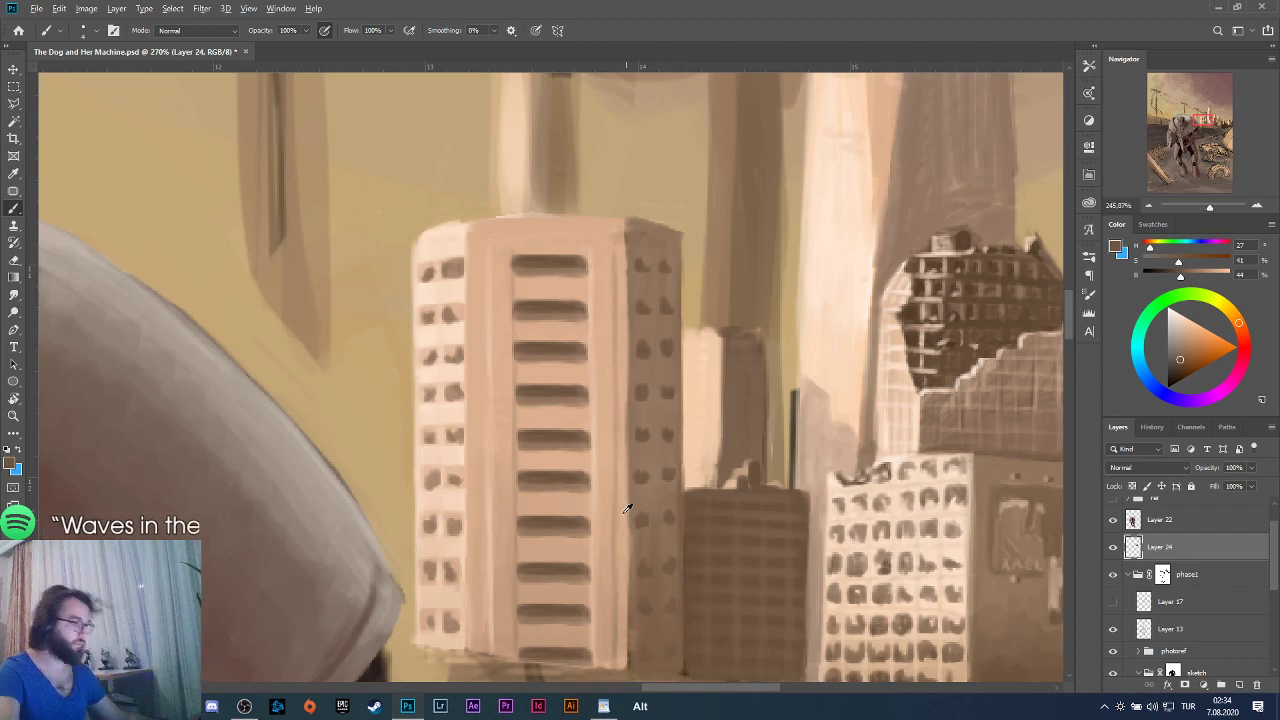
Compare the skyline with and without Layer 24 and save the document.
scroll(627, 508, down, 6)
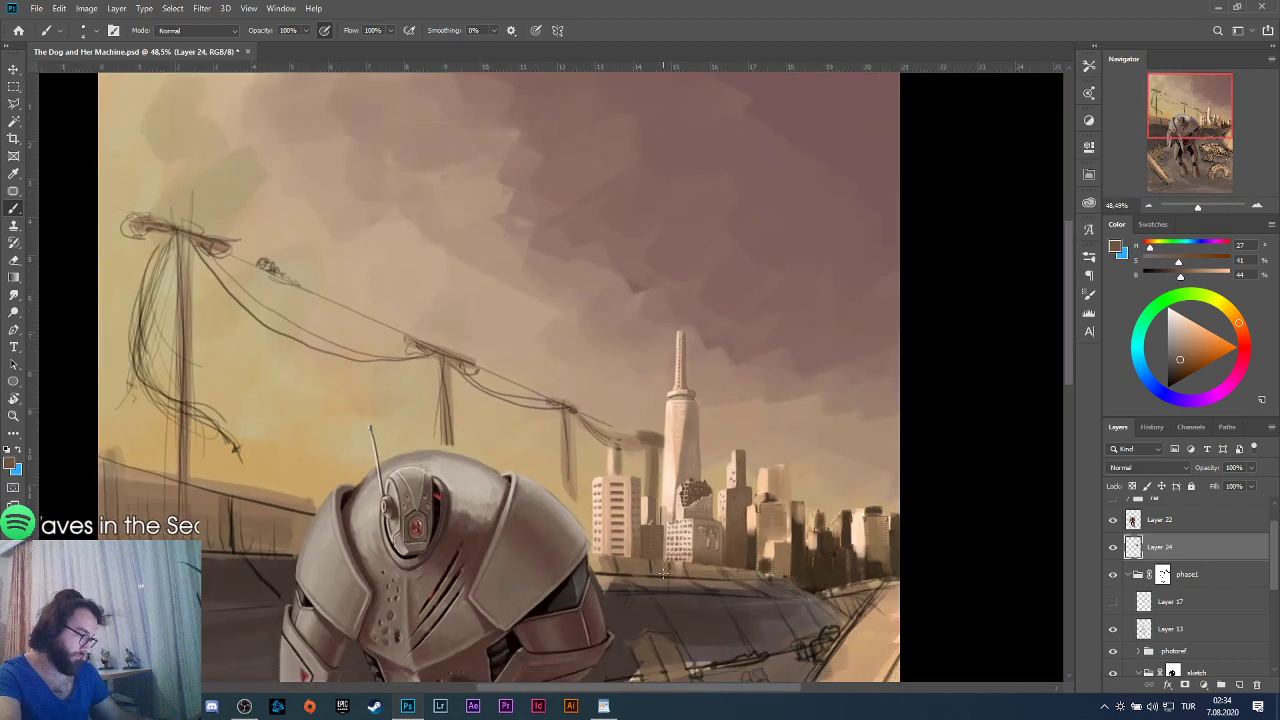
scroll(663, 573, down, 2)
click(1113, 547)
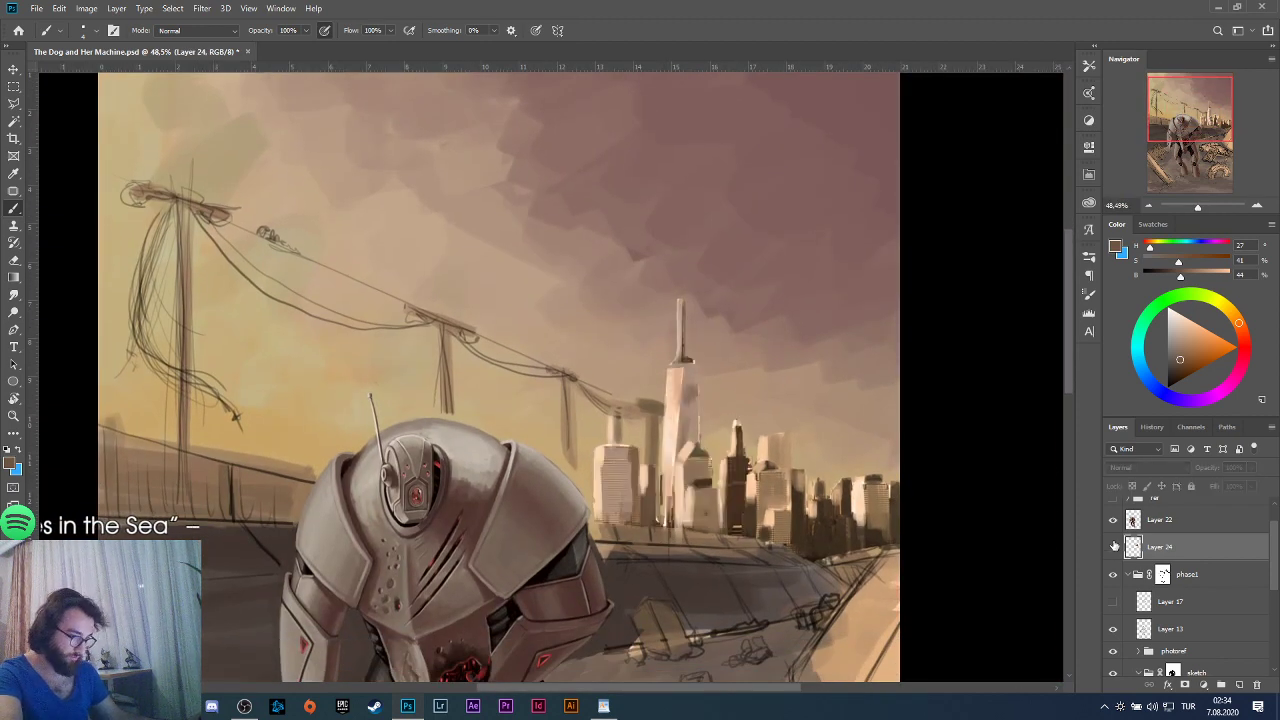
click(1113, 547)
click(1113, 547)
click(1113, 547)
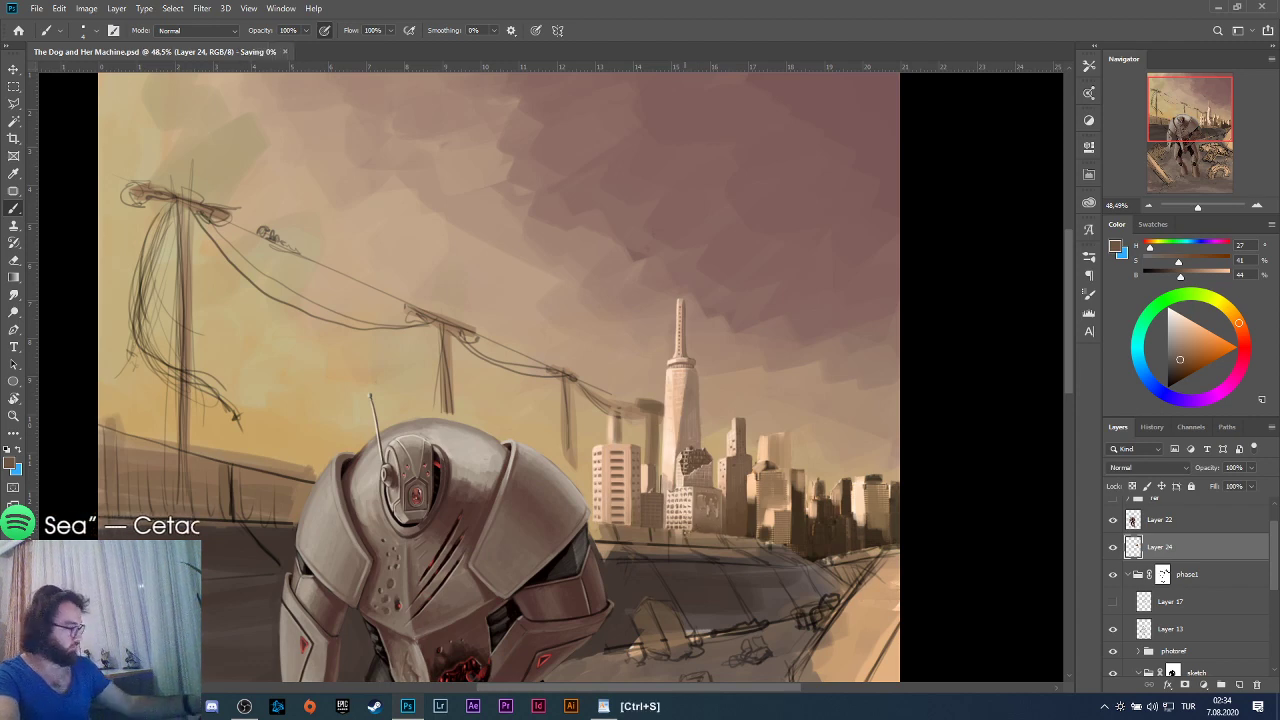
scroll(1120, 556, down, 2)
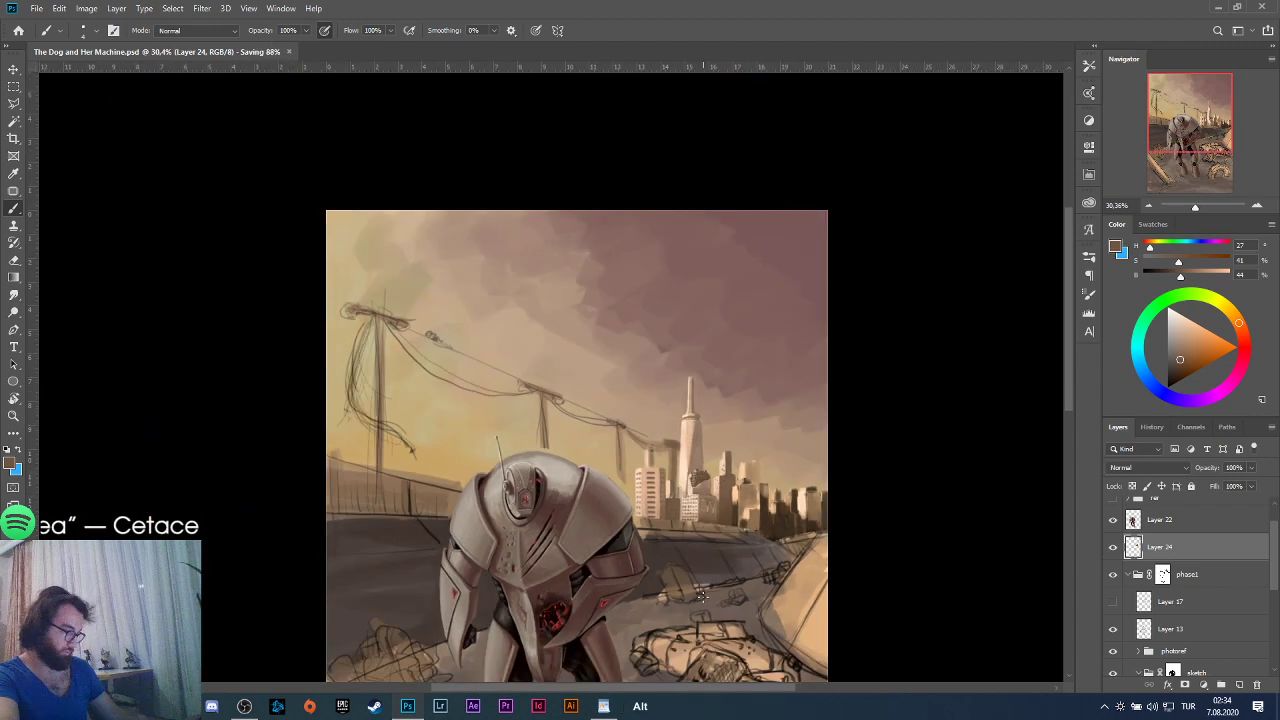
click(1113, 548)
click(1113, 548)
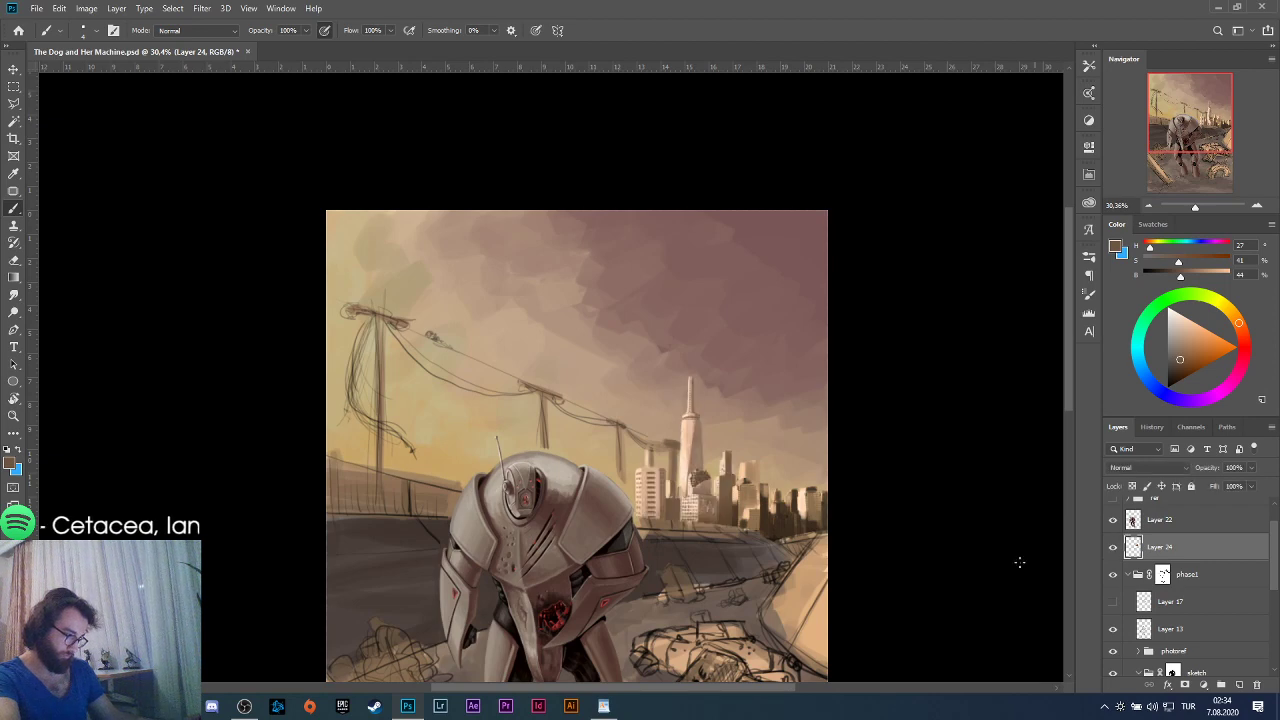
Examine the whole painting and check the recent brush strokes around the saved state in the history.
scroll(770, 553, down, 2)
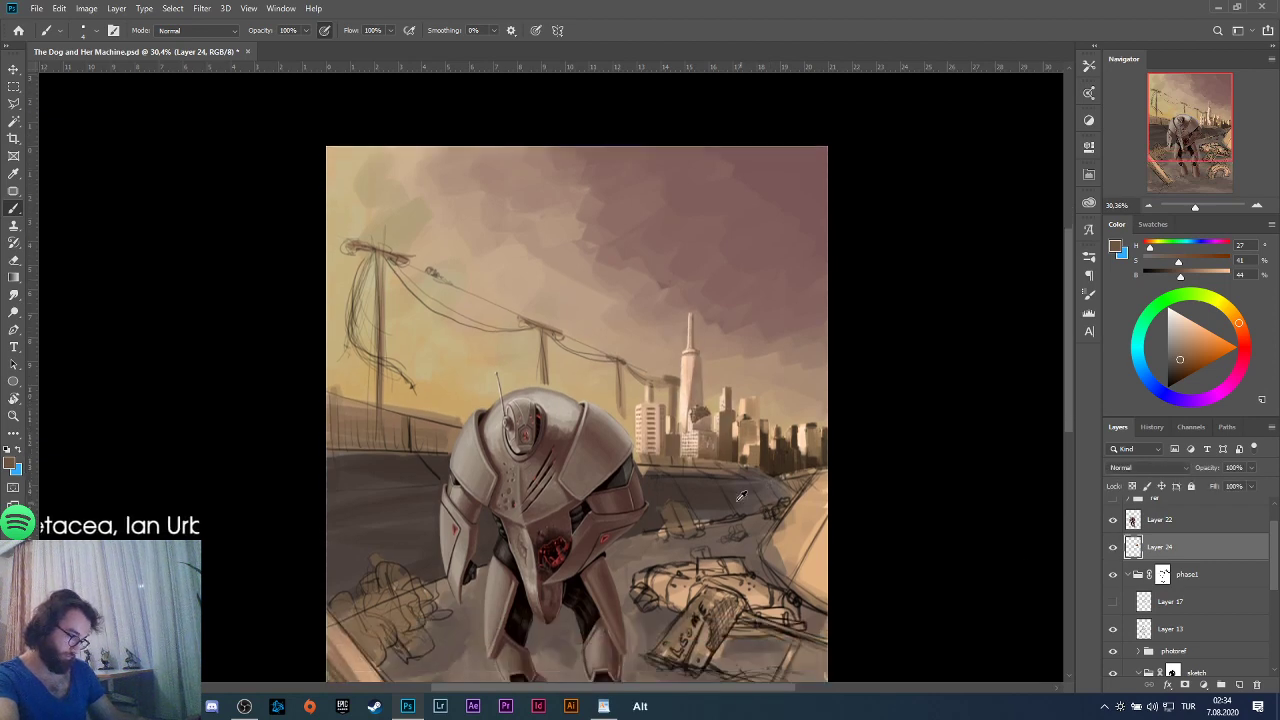
scroll(768, 522, down, 2)
scroll(745, 527, down, 2)
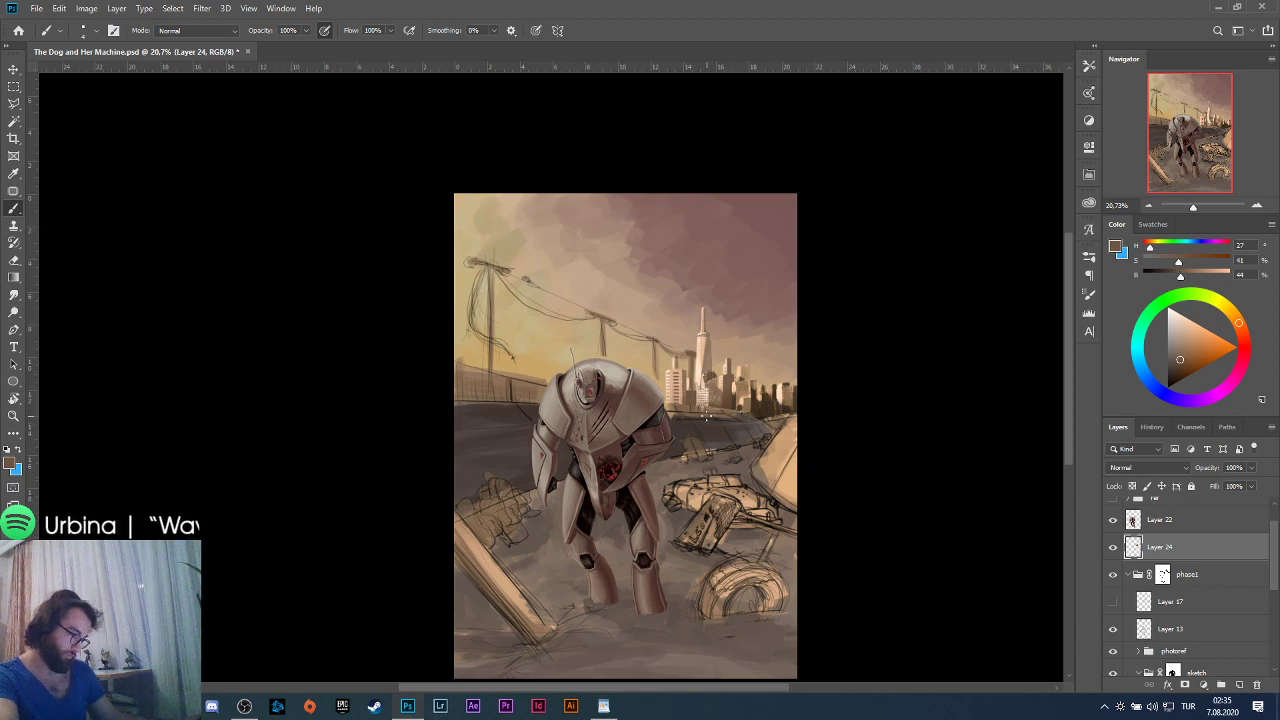
scroll(705, 418, down, 1)
scroll(704, 420, up, 2)
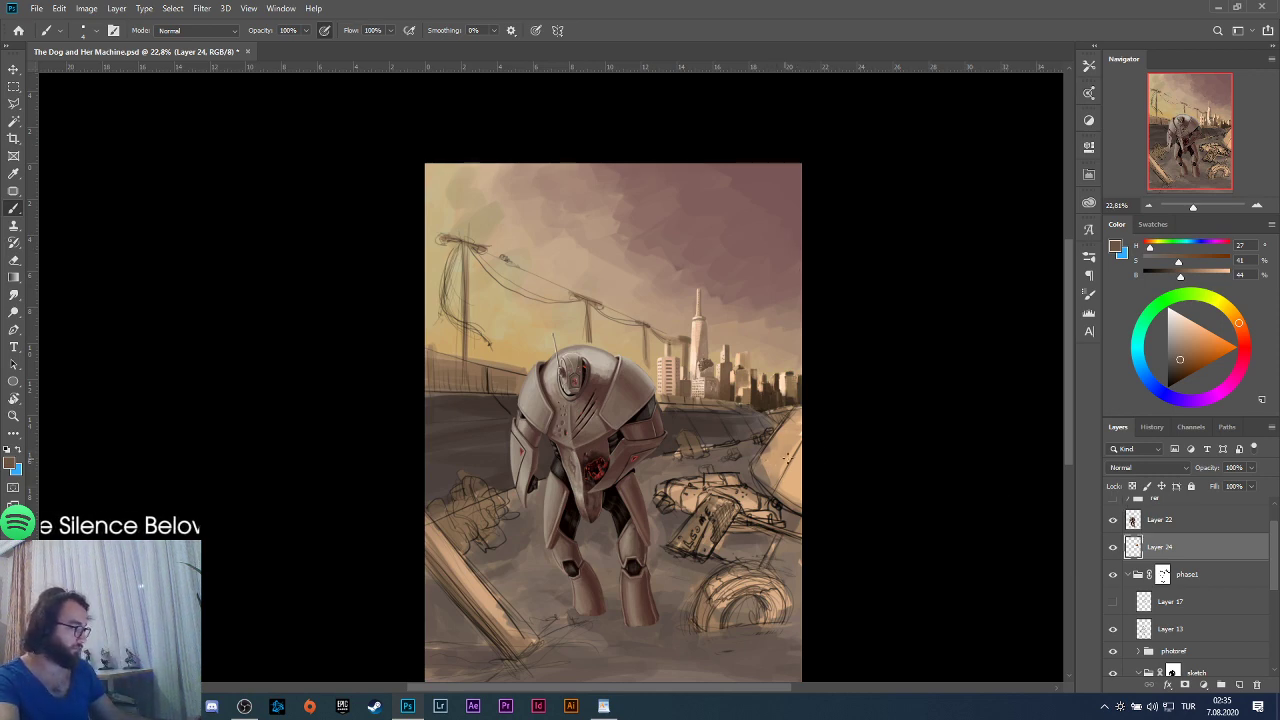
click(1165, 431)
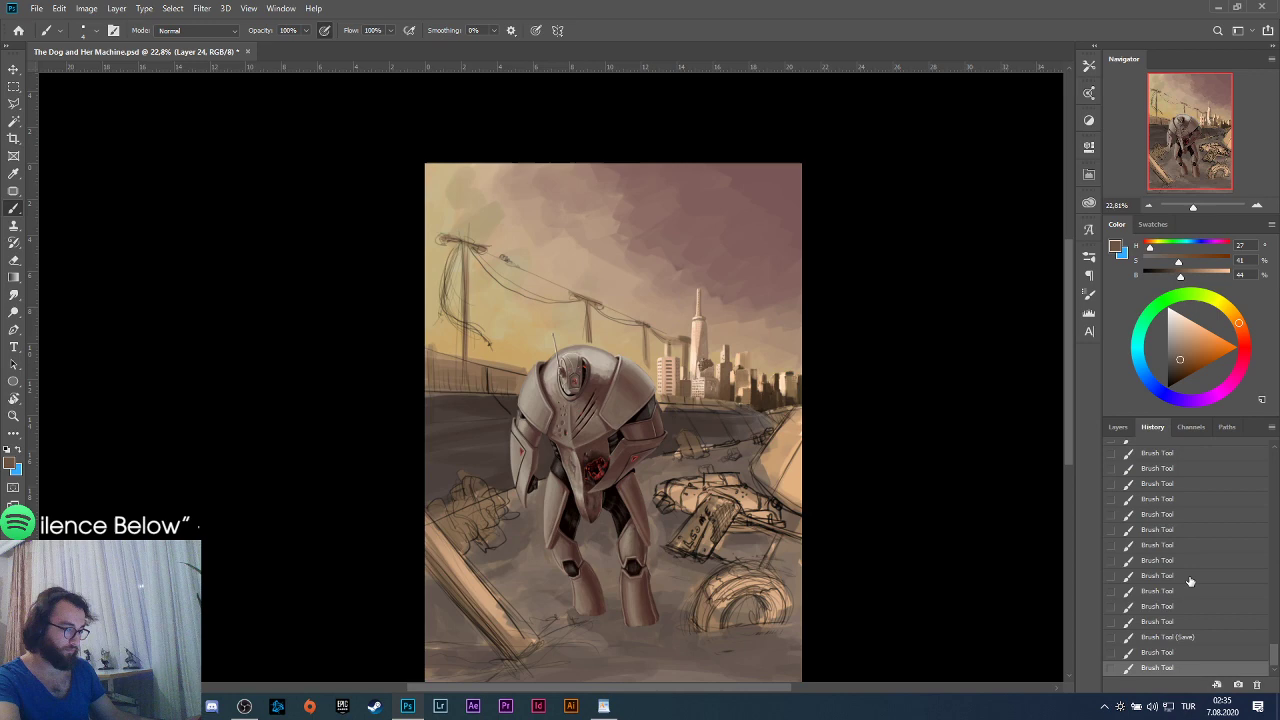
click(1200, 638)
click(1116, 432)
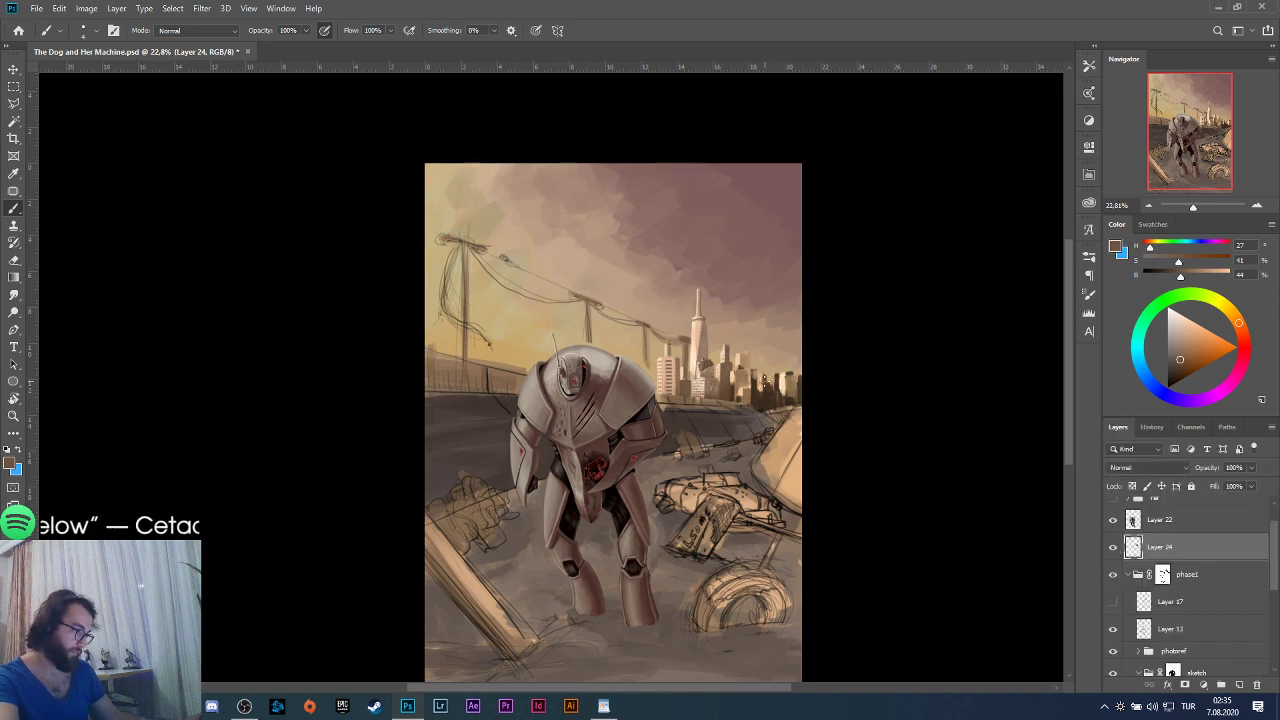
Sample neighbouring light and shaded facade tones and touch up the edges around the low dark building beside the slotted tower.
scroll(763, 378, up, 6)
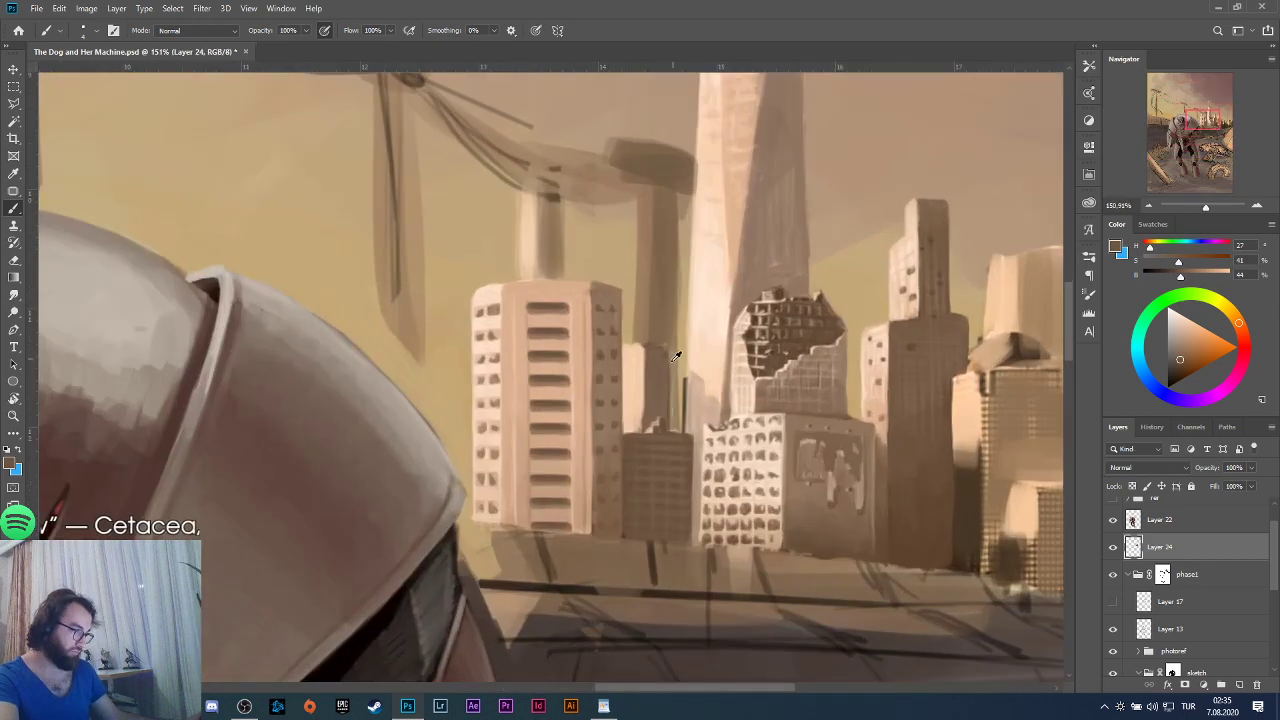
key(ctrl+comma)
key(ctrl+comma)
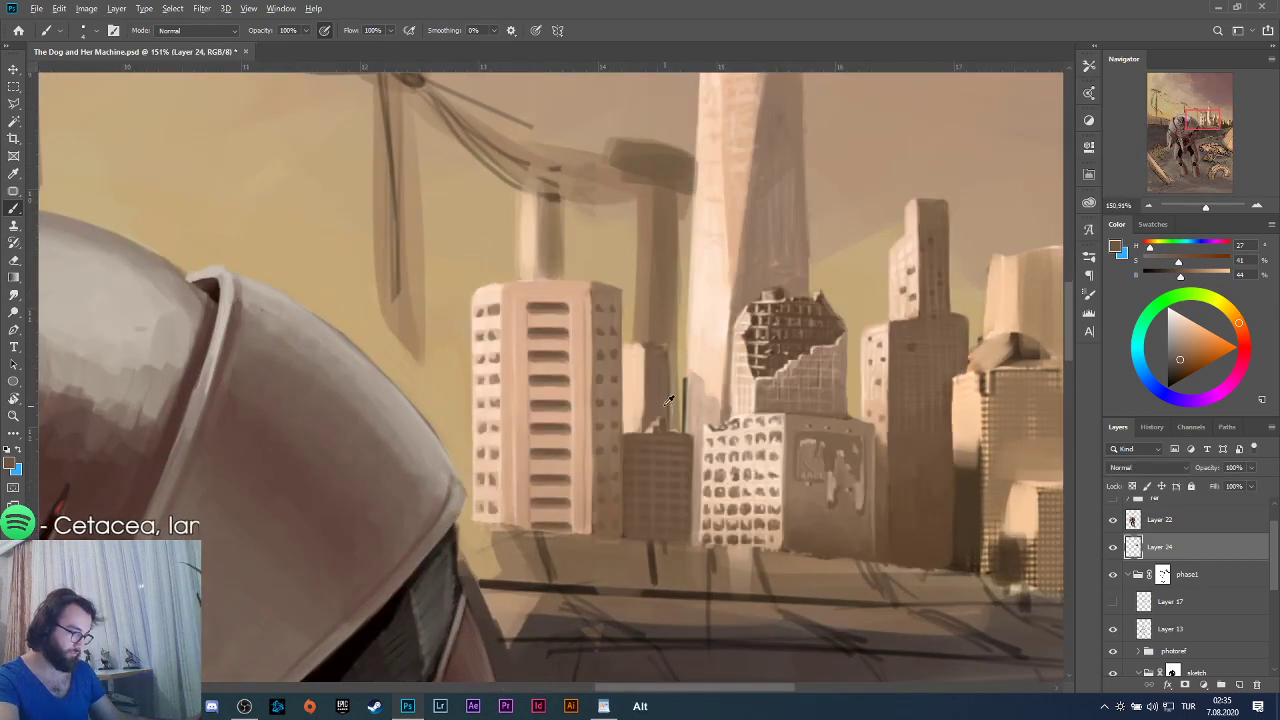
alt+scroll(668, 400, up, 3)
alt+click(628, 412)
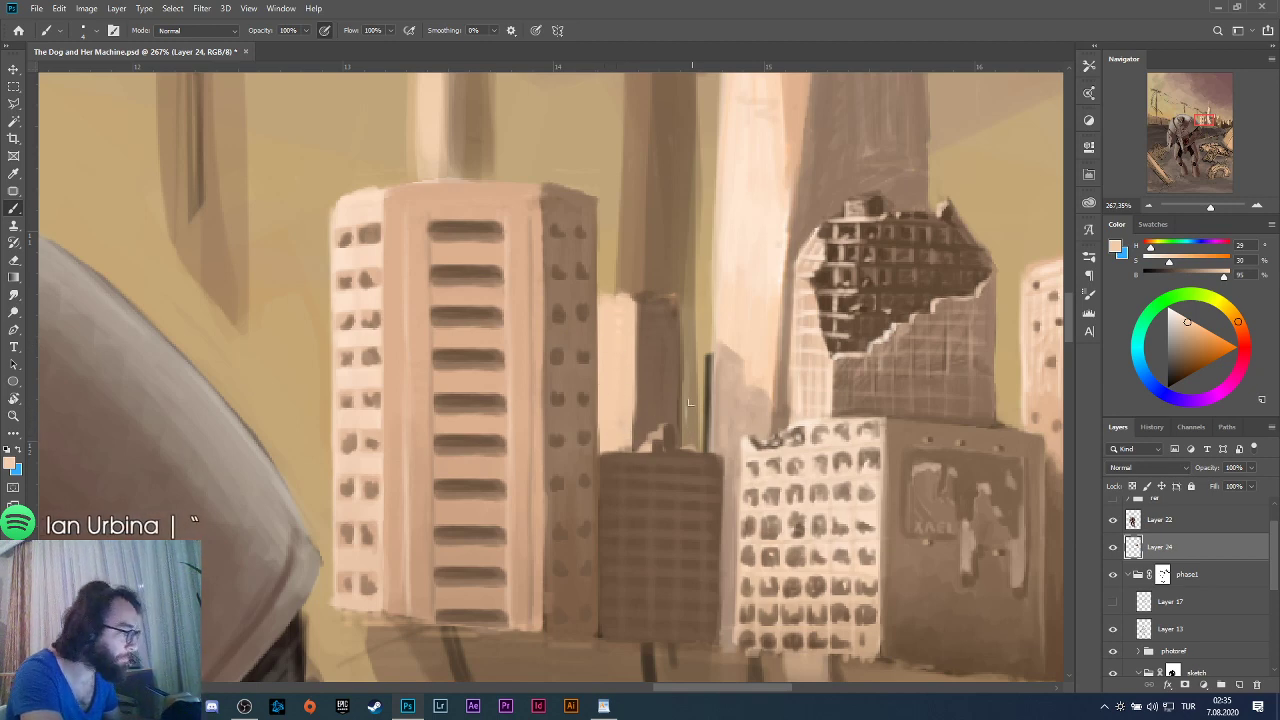
alt+click(664, 405)
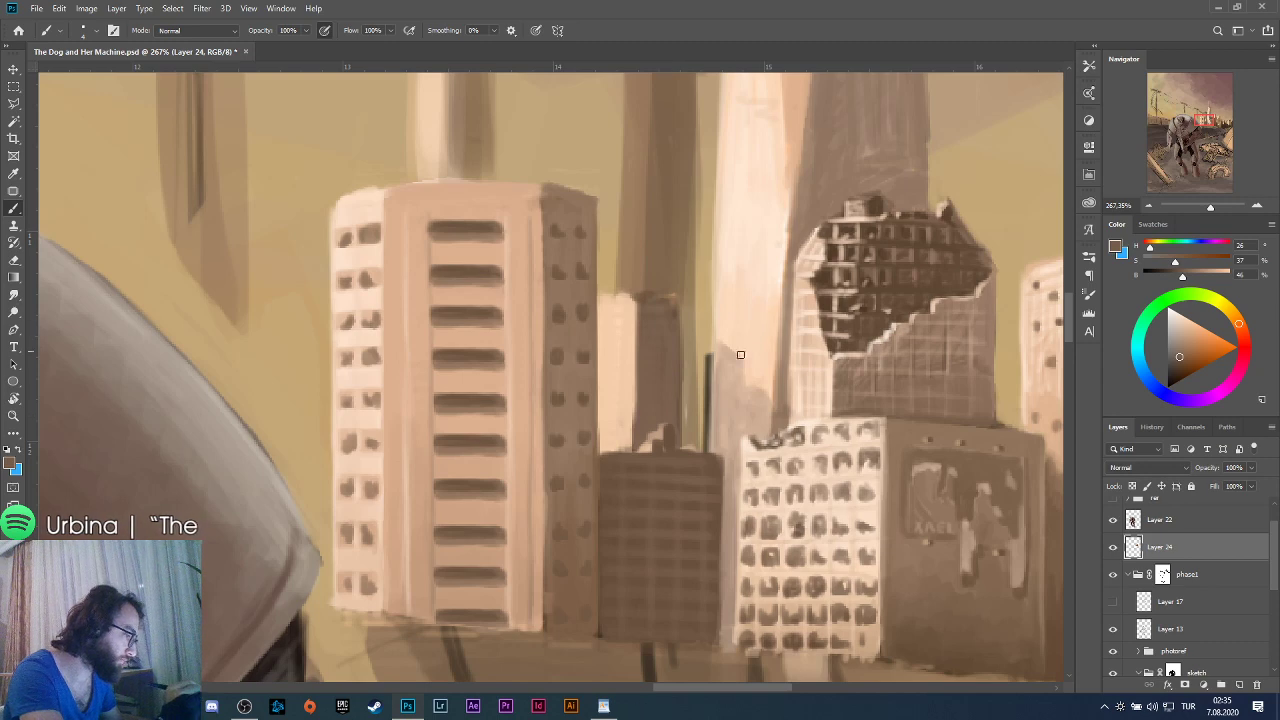
alt+click(728, 384)
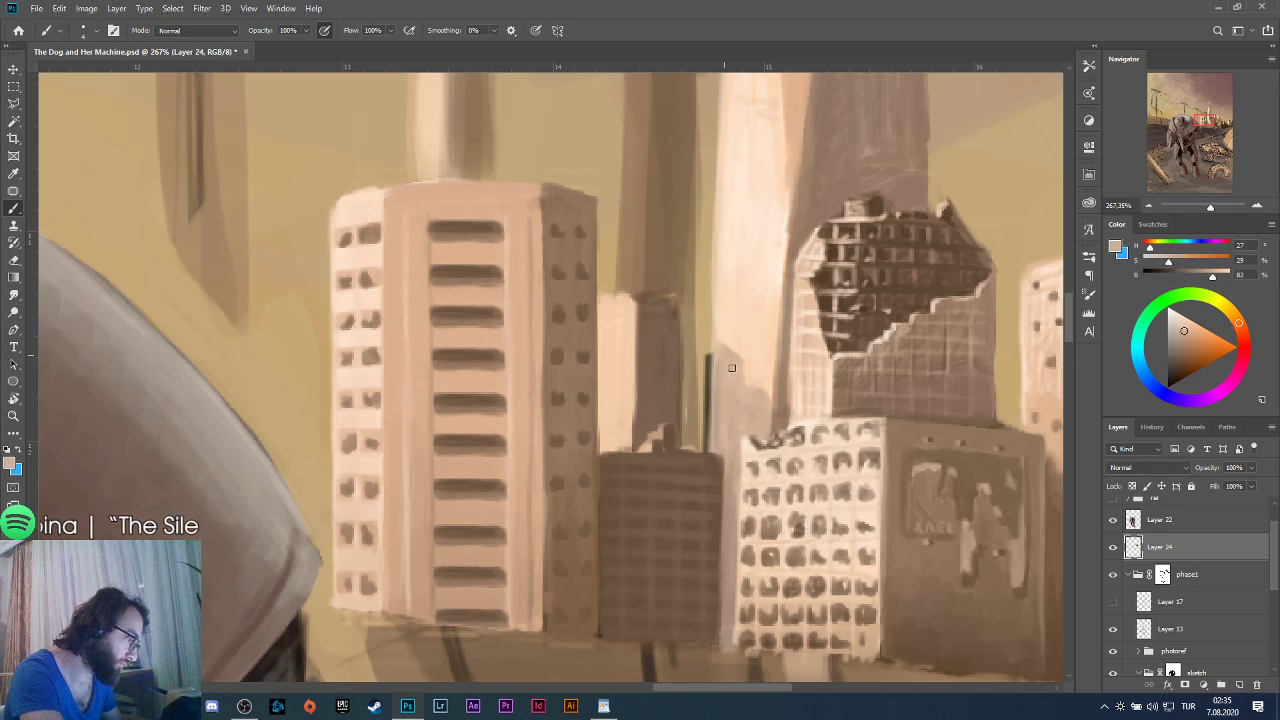
alt+click(689, 384)
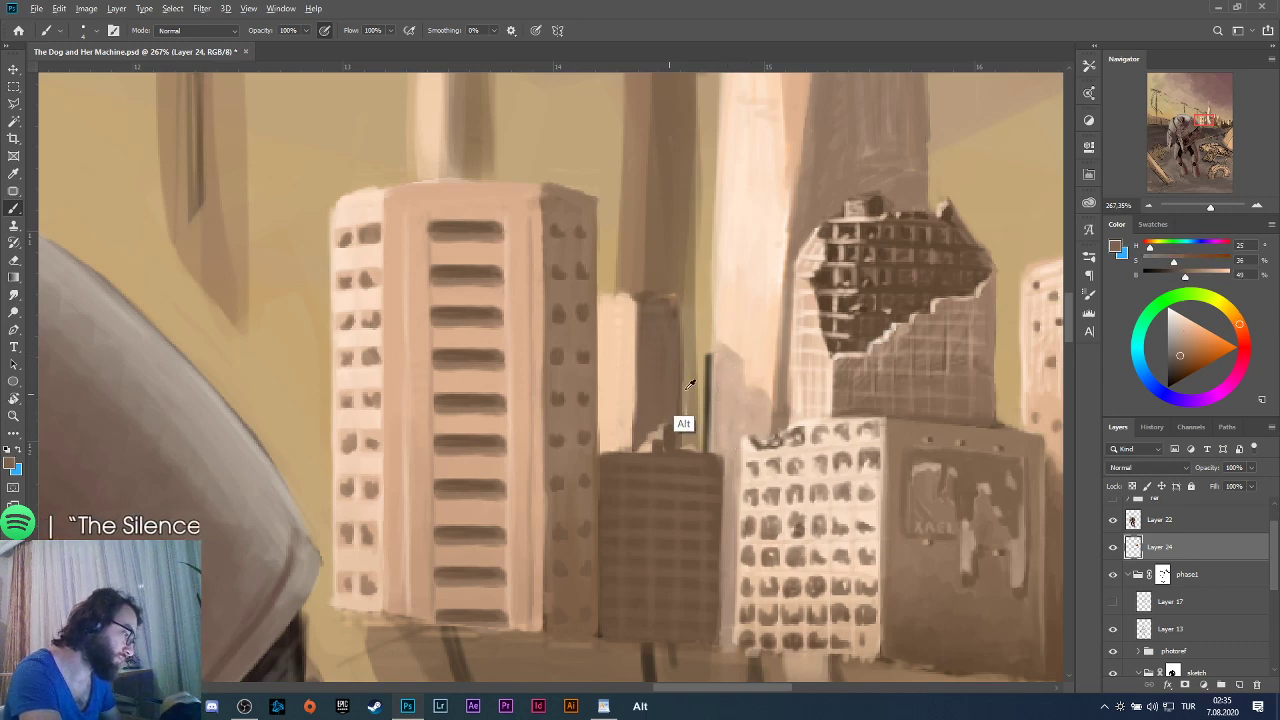
mouse_move(728, 518)
mouse_down()
mouse_move(734, 462)
mouse_move(728, 488)
mouse_up()
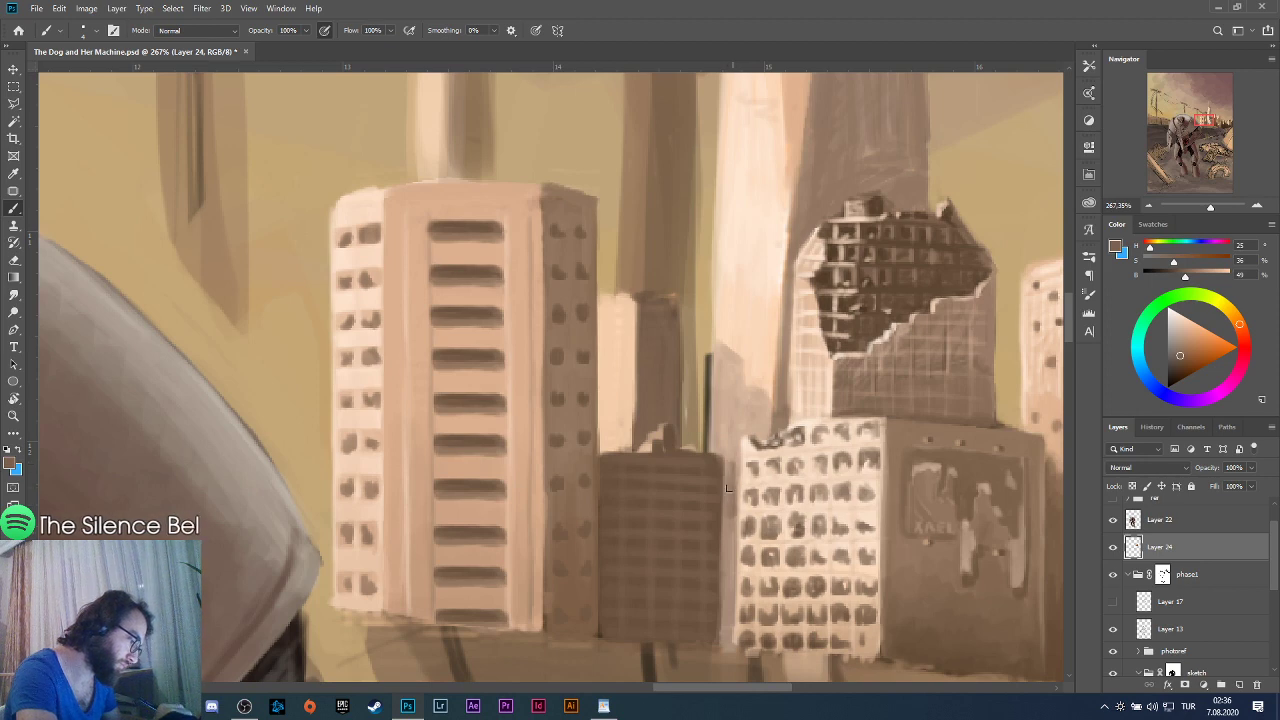
key(ctrl+z)
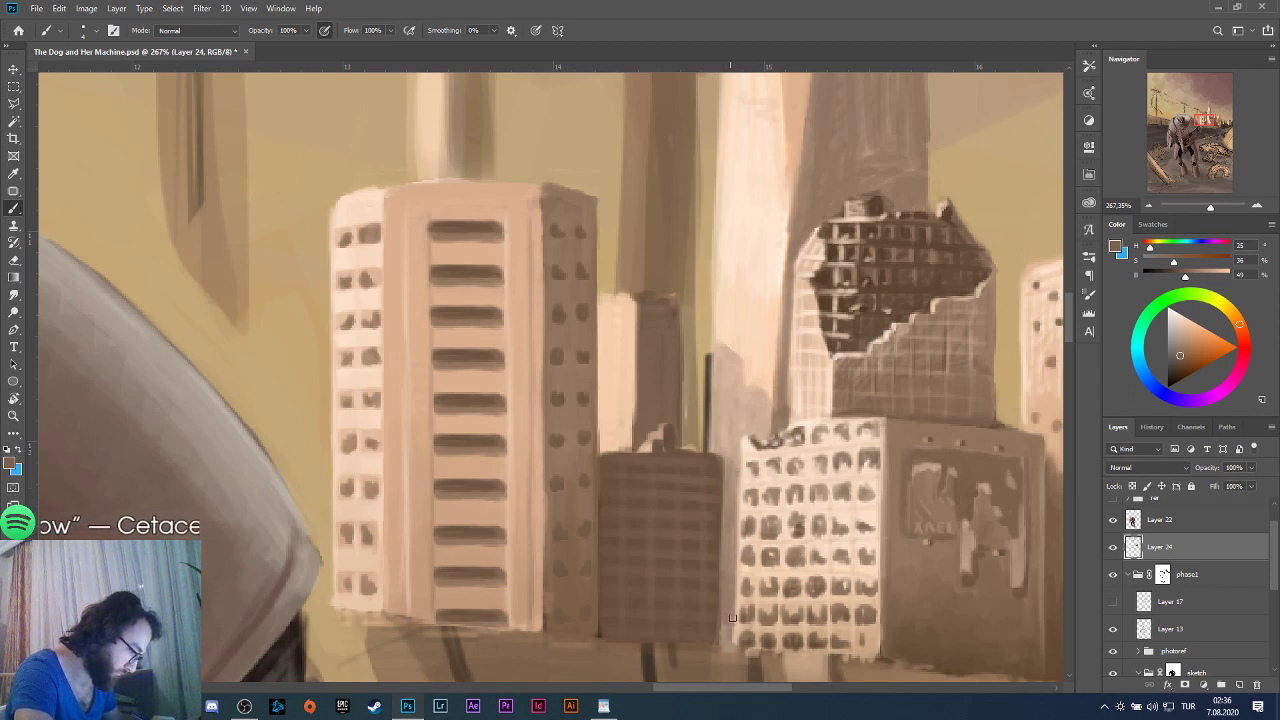
Sample the dark facade tones and touch up the edge of the low dark building facing the ruined window block.
key(alt)
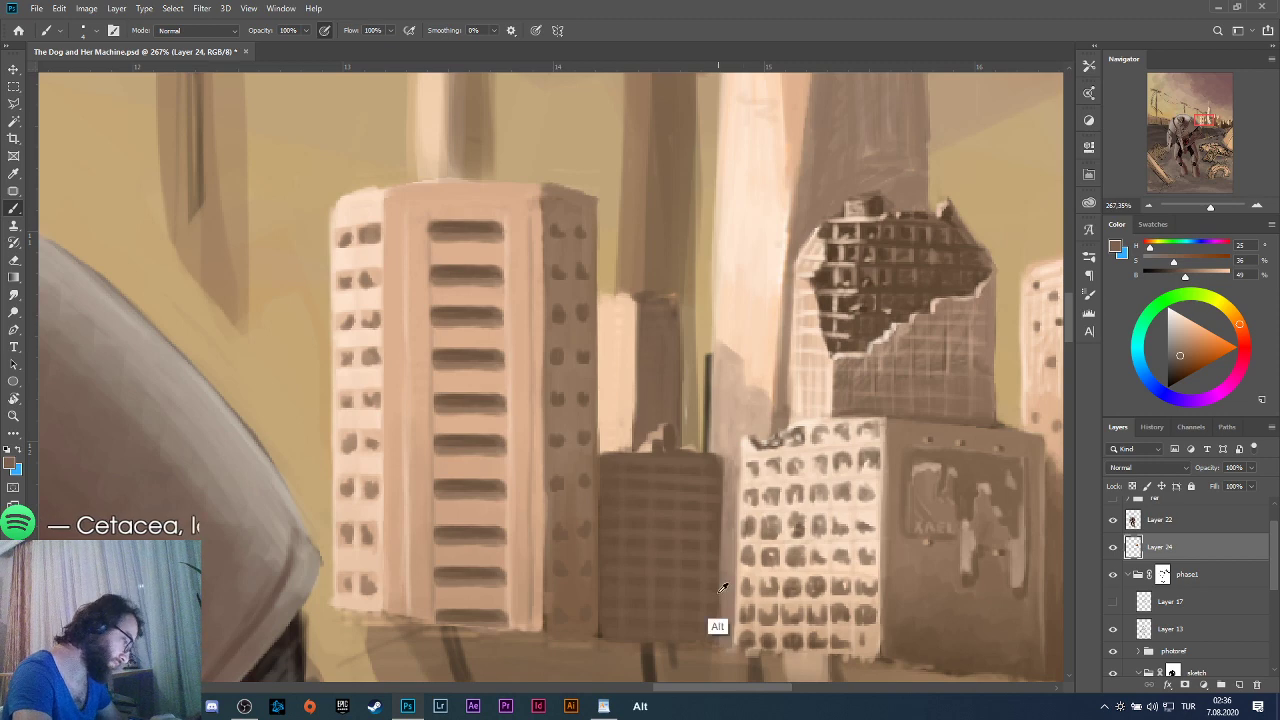
alt+click(716, 622)
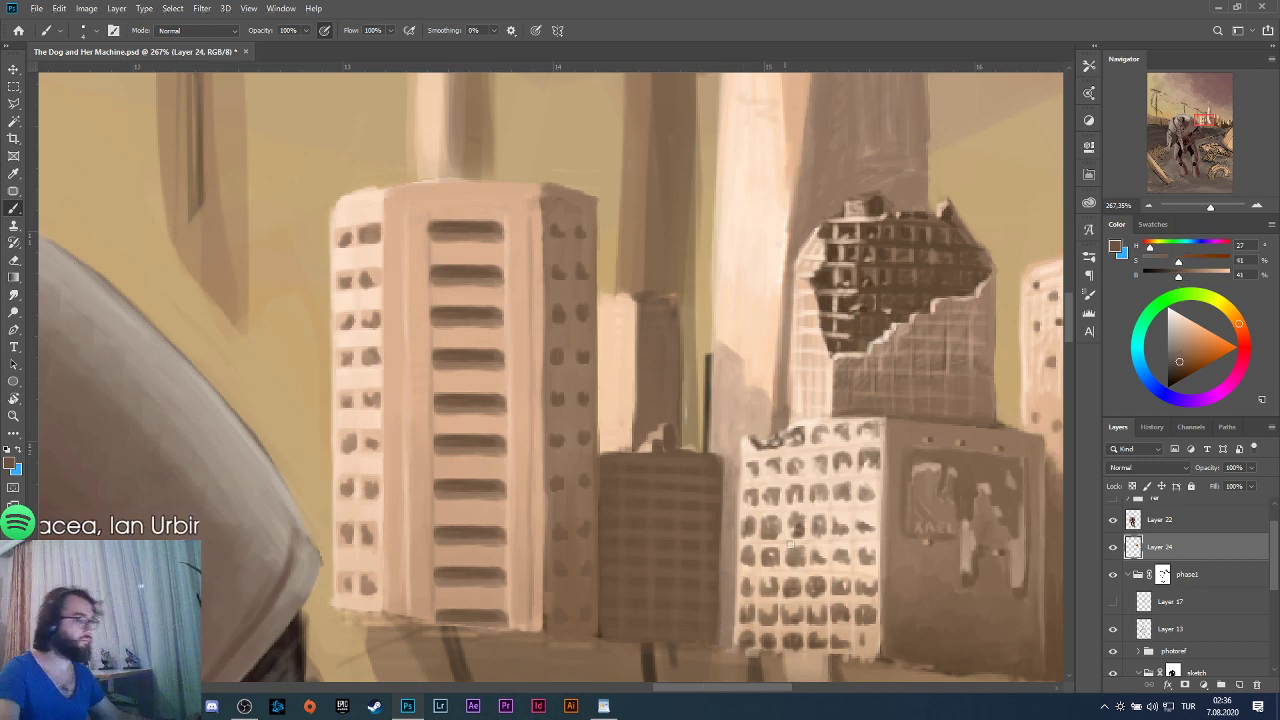
scroll(785, 545, down, 5)
scroll(750, 550, up, 5)
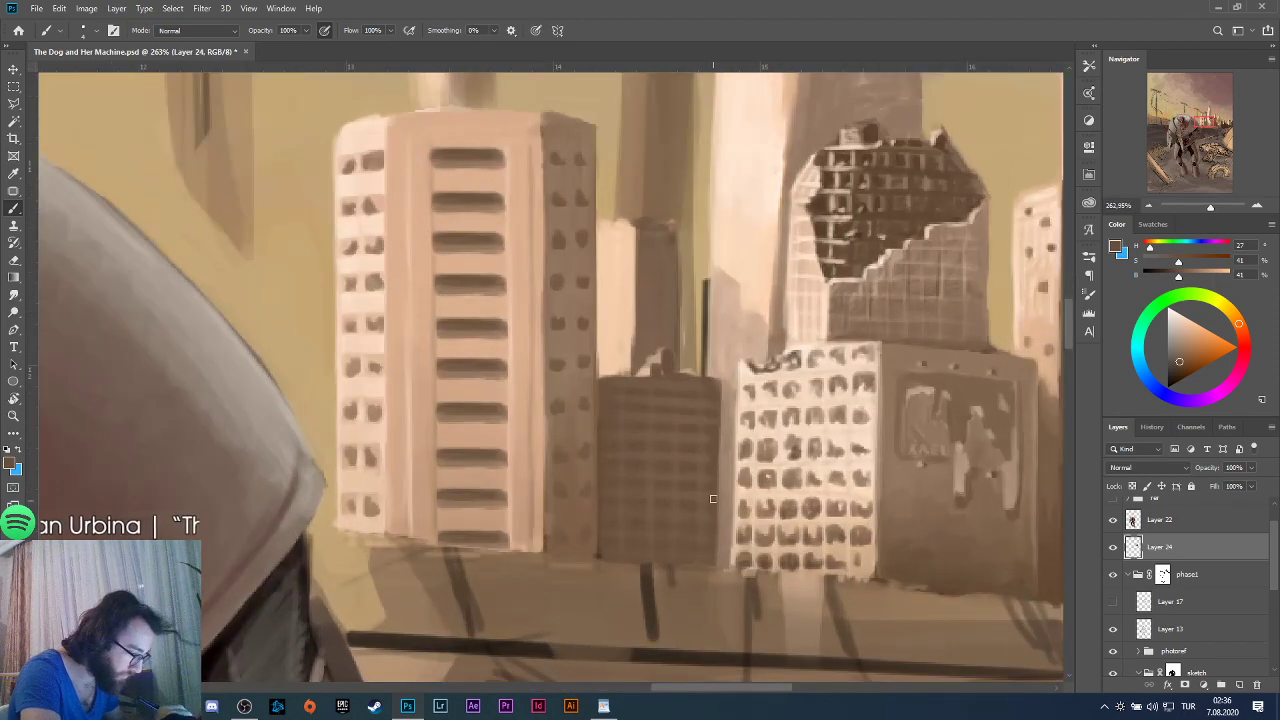
alt+click(710, 492)
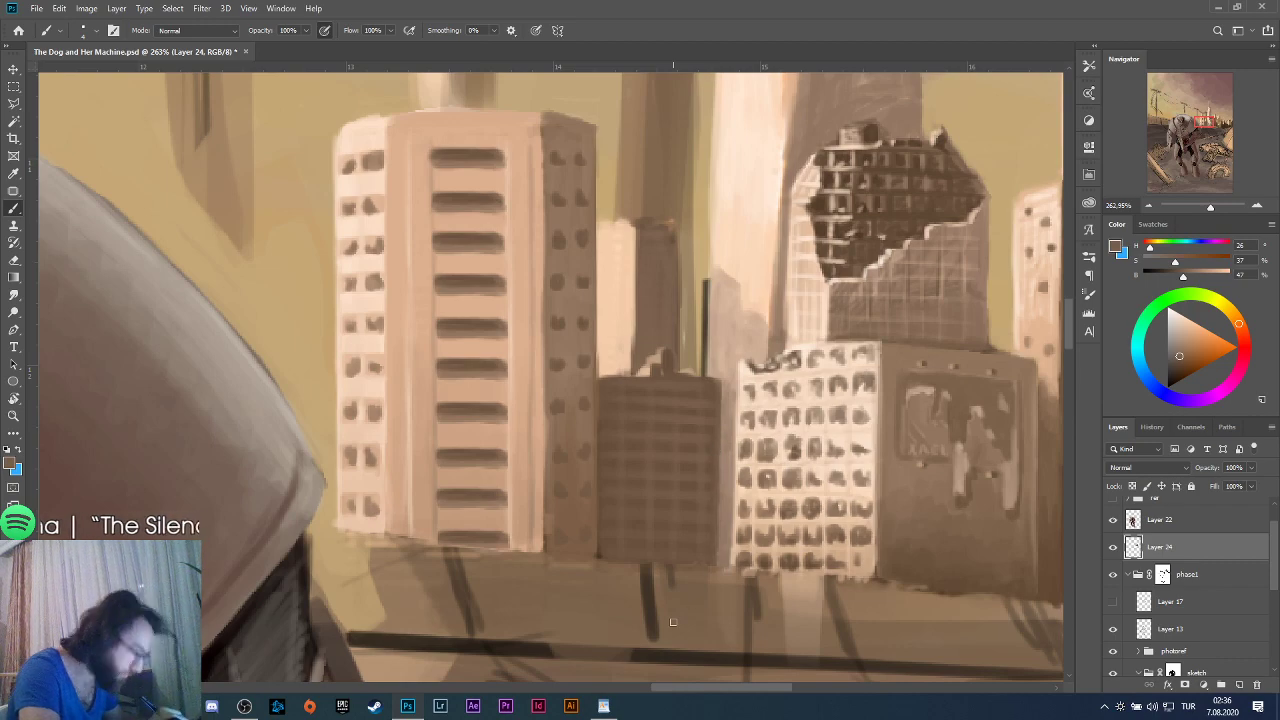
Sample light and shaded facade tones alternately and clean up the faces and roof edge of the small block behind the low dark building.
scroll(672, 622, down, 5)
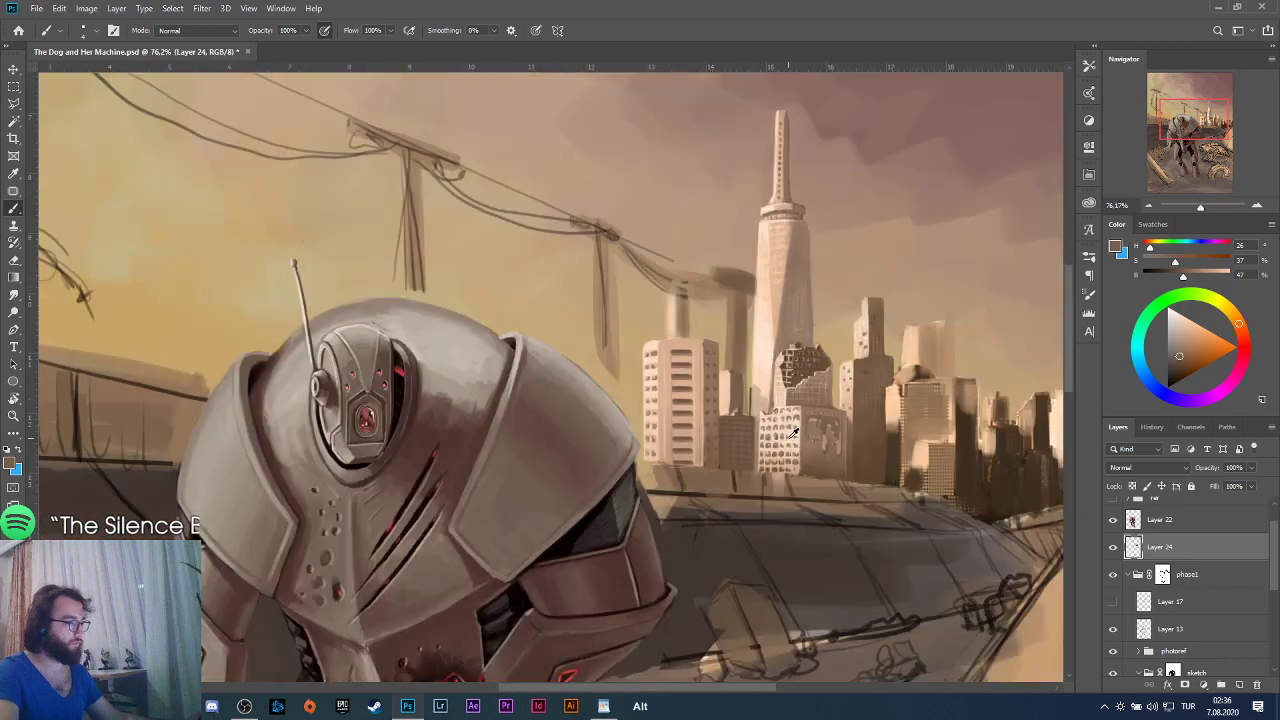
scroll(874, 430, up, 2)
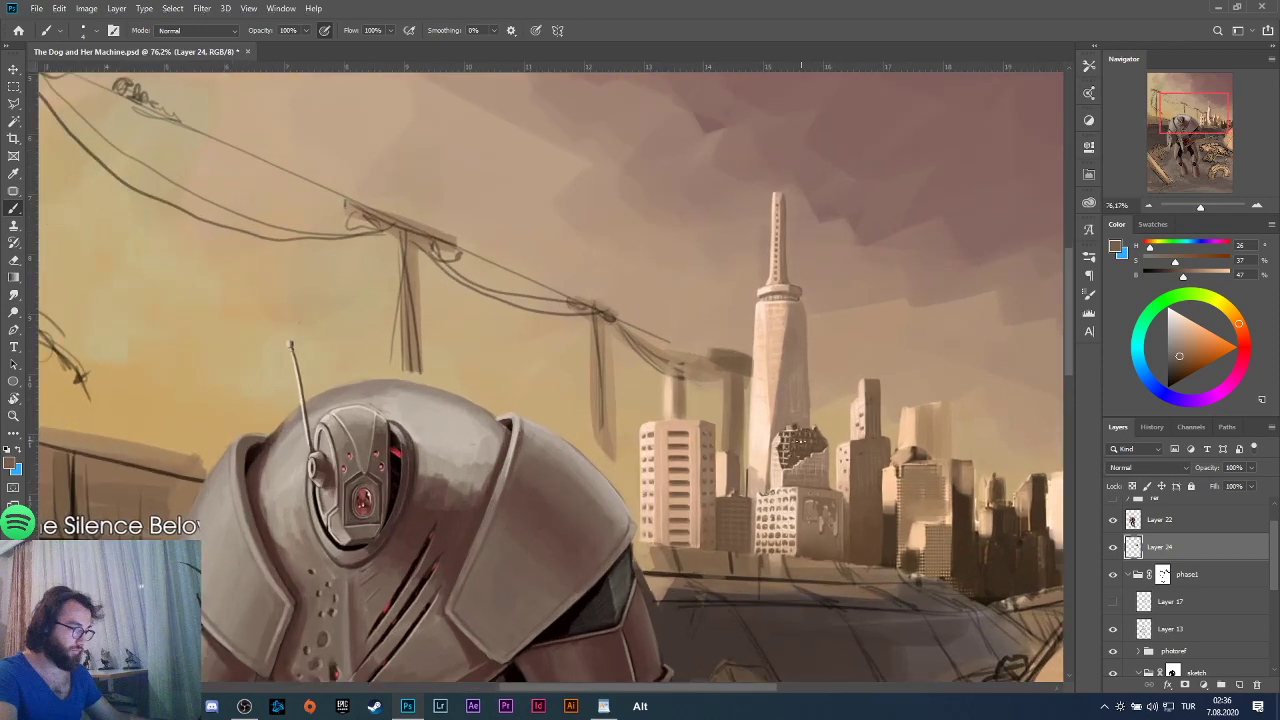
scroll(741, 488, up, 4)
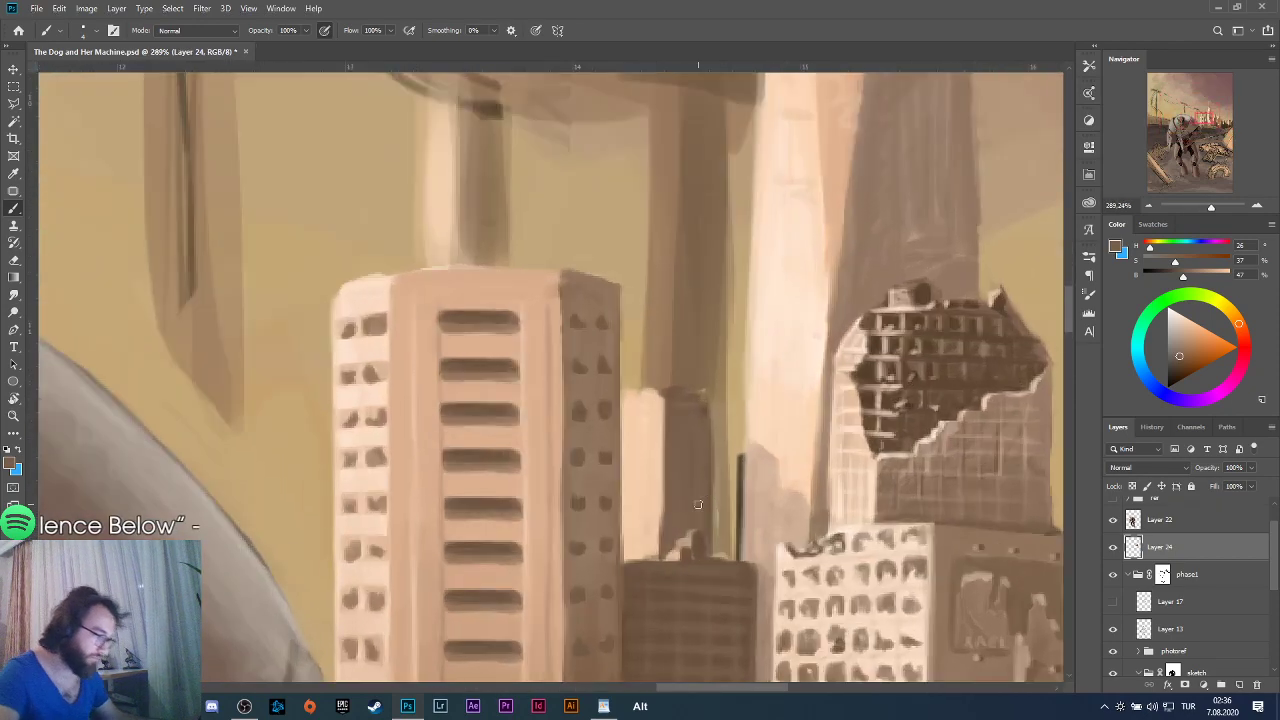
alt+click(658, 485)
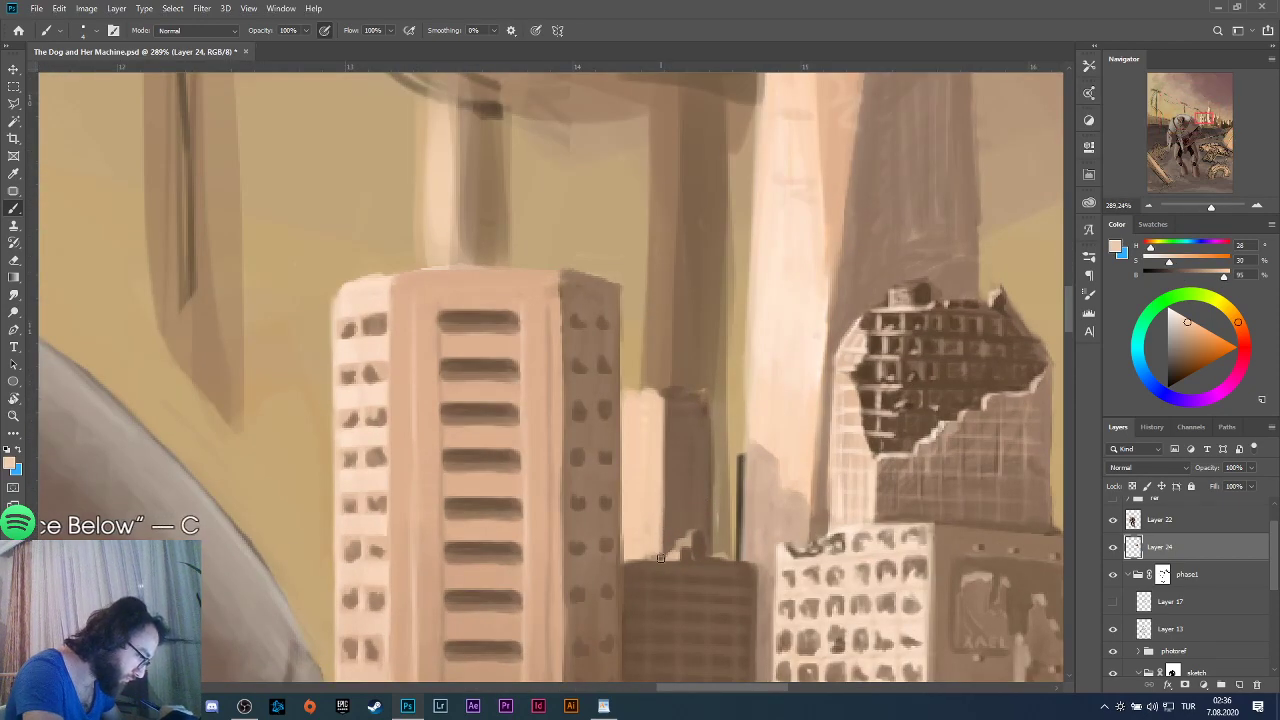
alt+click(674, 492)
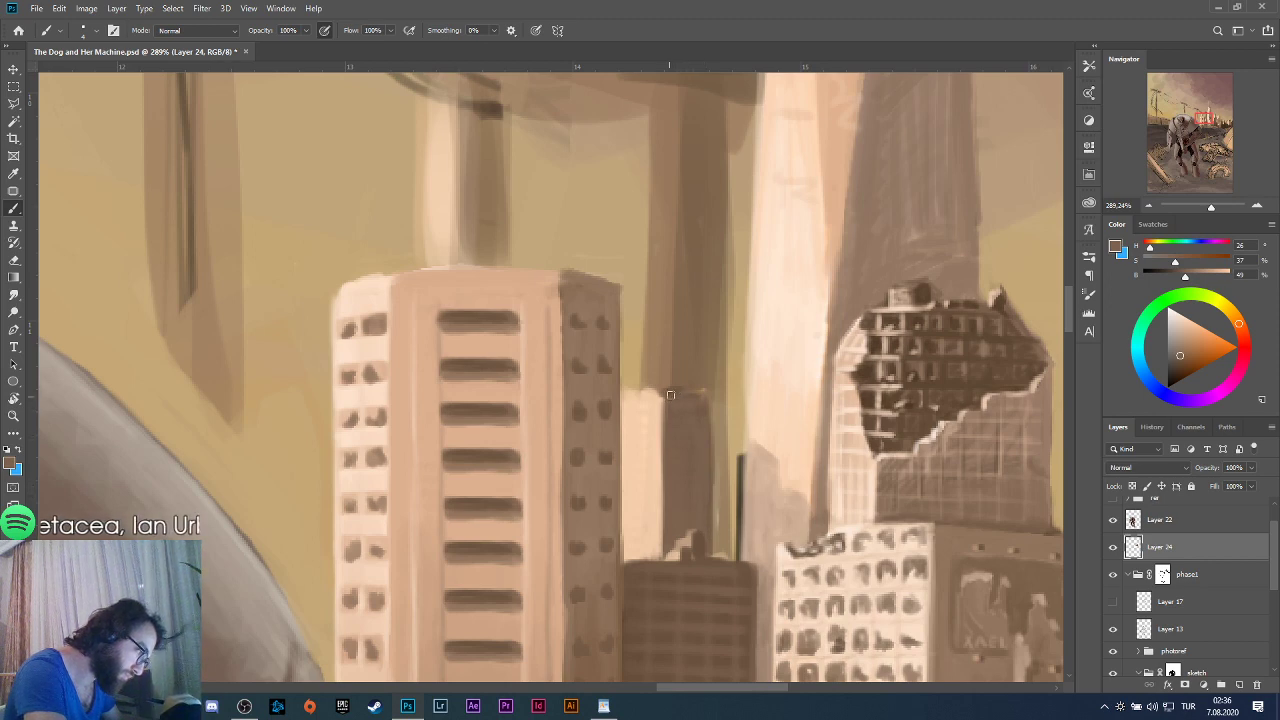
alt+click(652, 432)
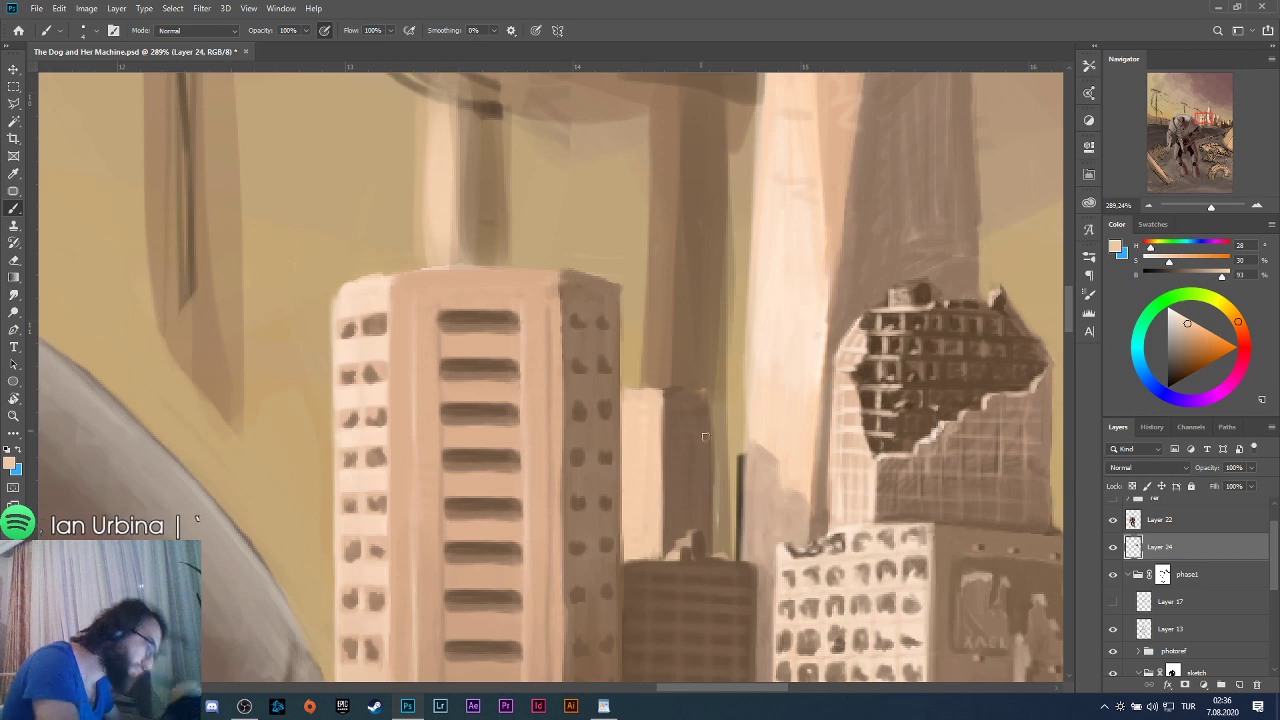
alt+click(668, 438)
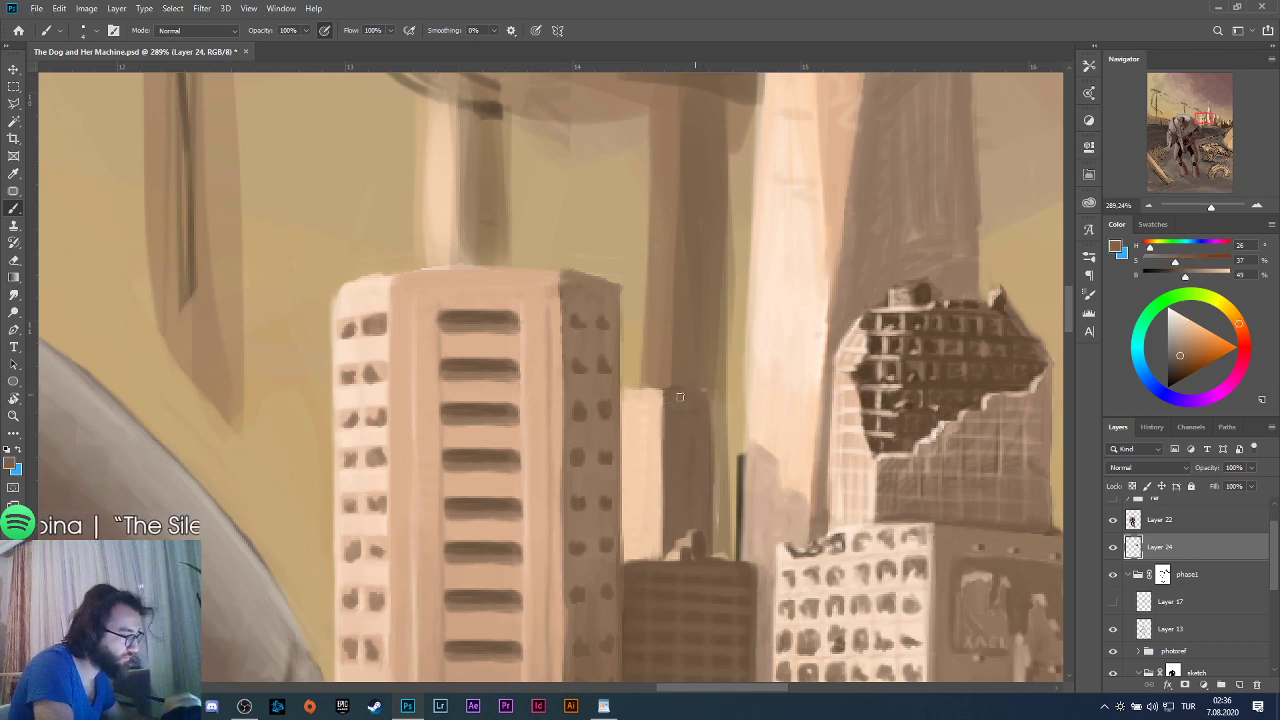
alt+click(650, 432)
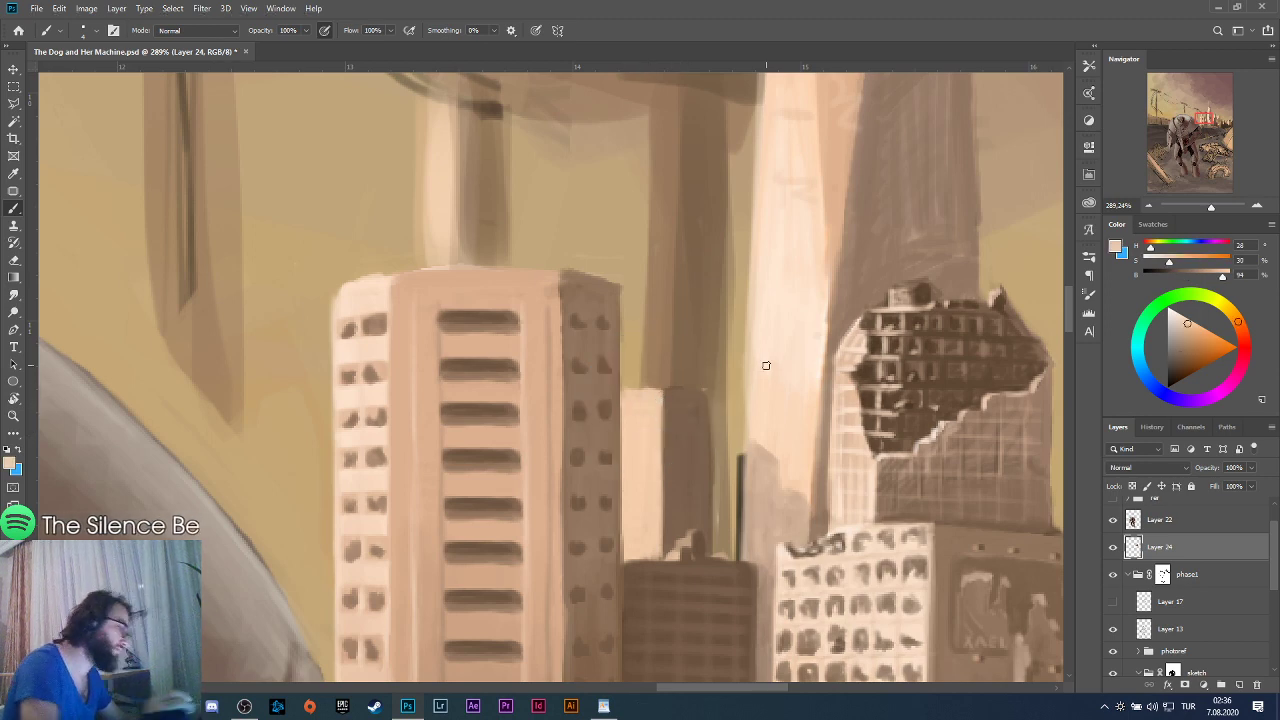
Sample the small block's light tone and paint the lit face of the narrow tower rising behind the slotted building.
scroll(757, 360, down, 4)
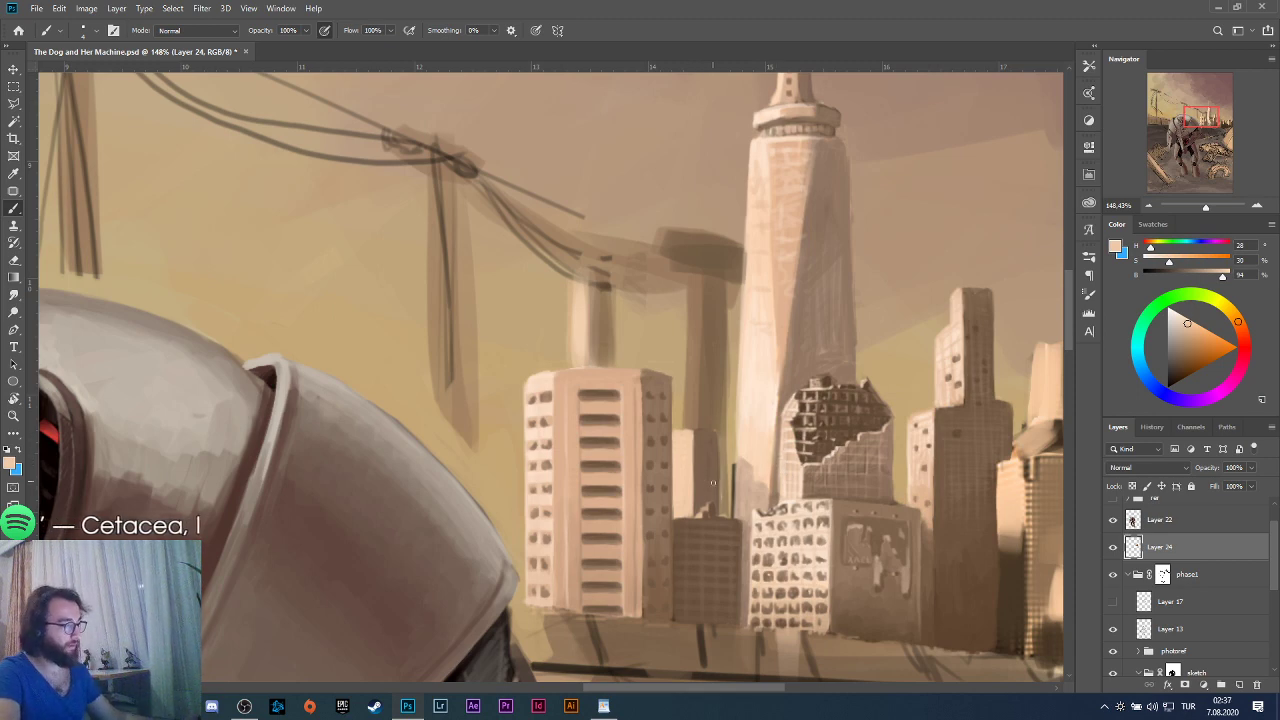
alt+click(691, 442)
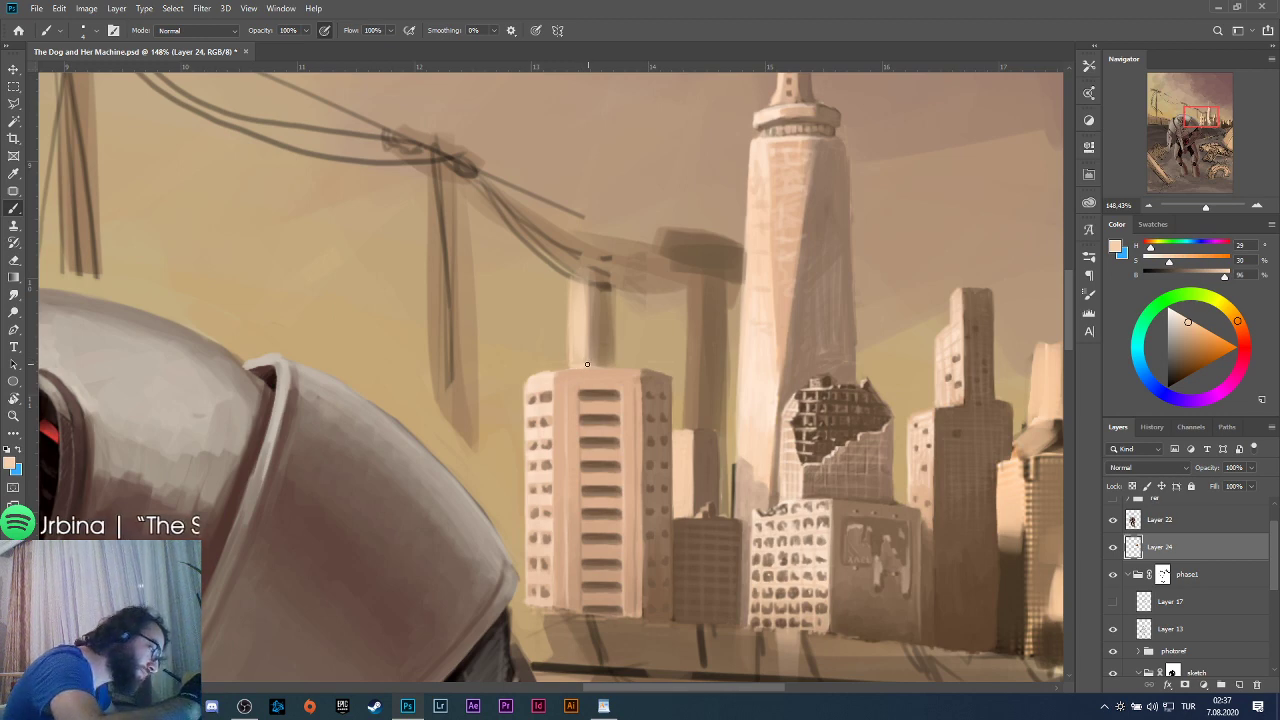
drag(587, 364, 586, 331)
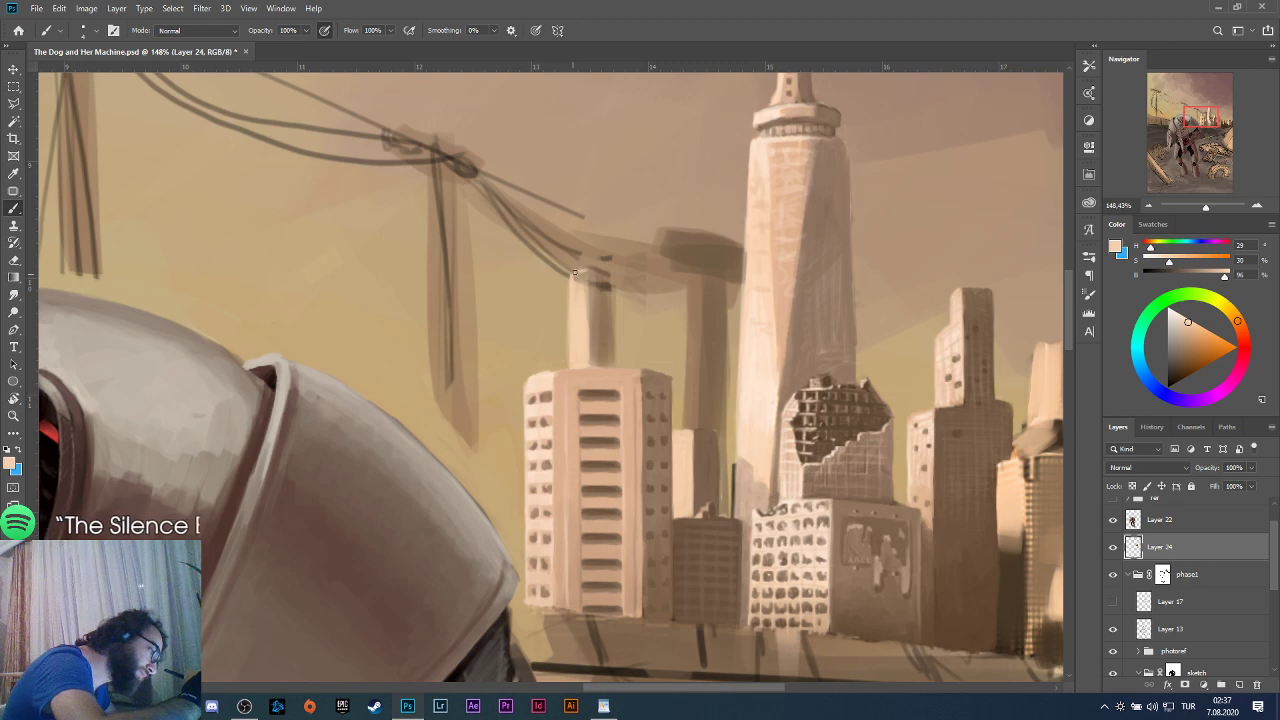
mouse_move(585, 269)
mouse_down()
mouse_move(585, 321)
mouse_move(581, 273)
mouse_up()
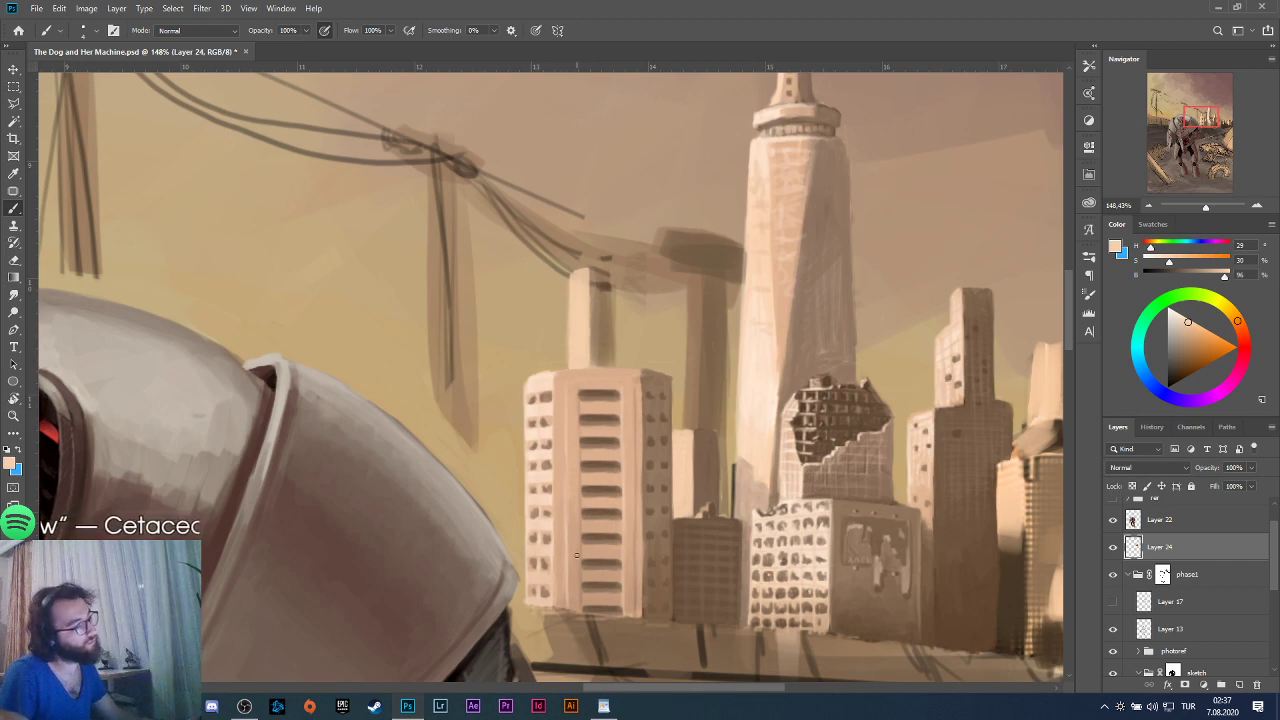
Paint the narrow tower's shaded face with the tall skyscraper's shadow tone and tidy its base with sampled light and shaded colours.
alt+click(840, 226)
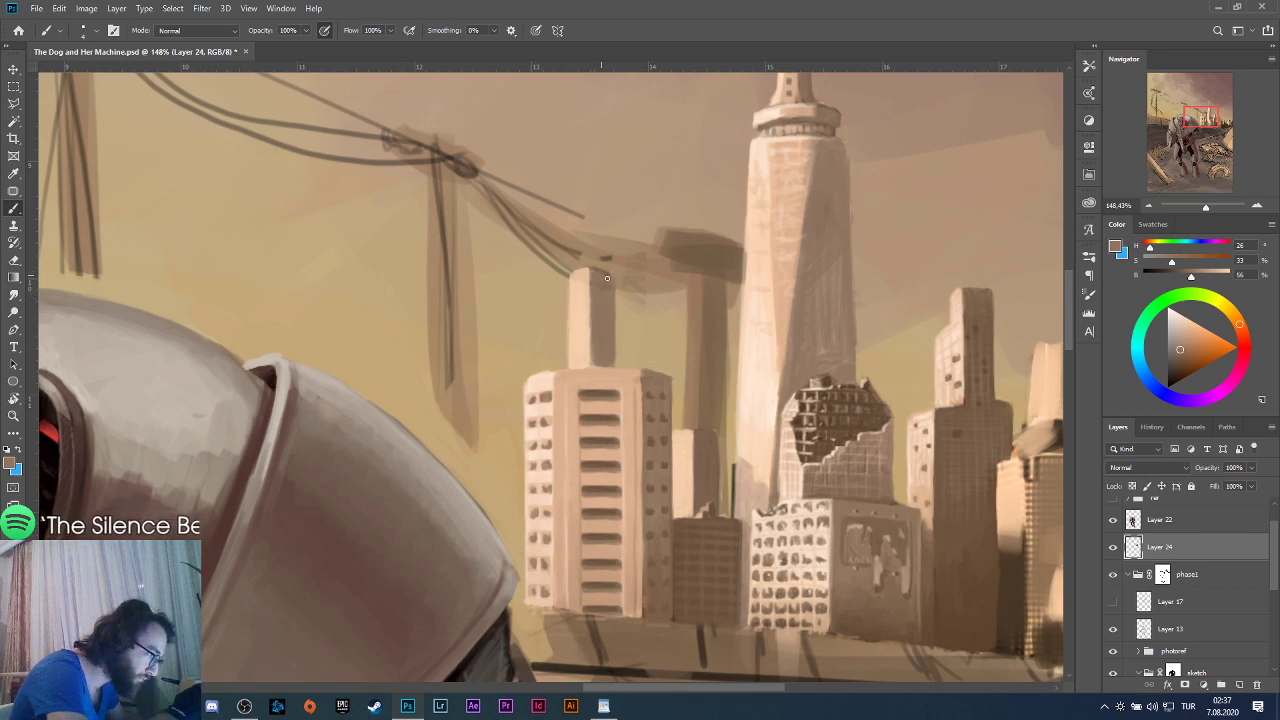
alt+click(587, 305)
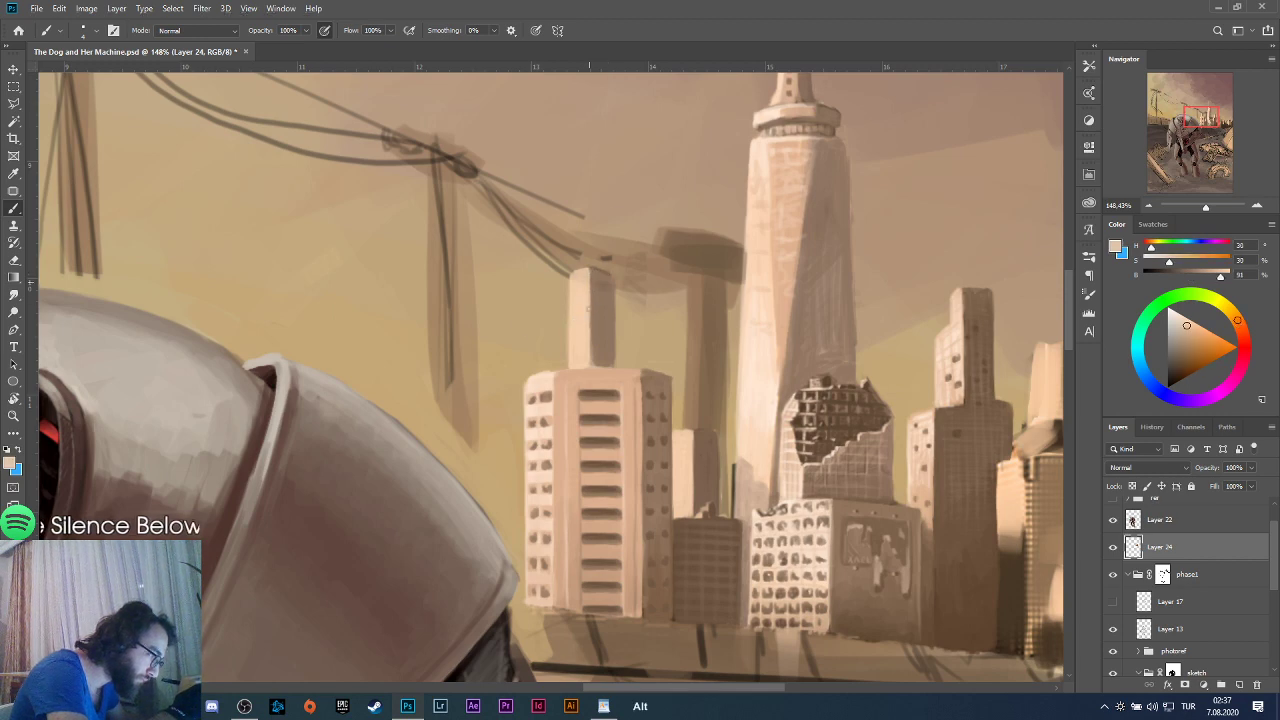
alt+click(593, 321)
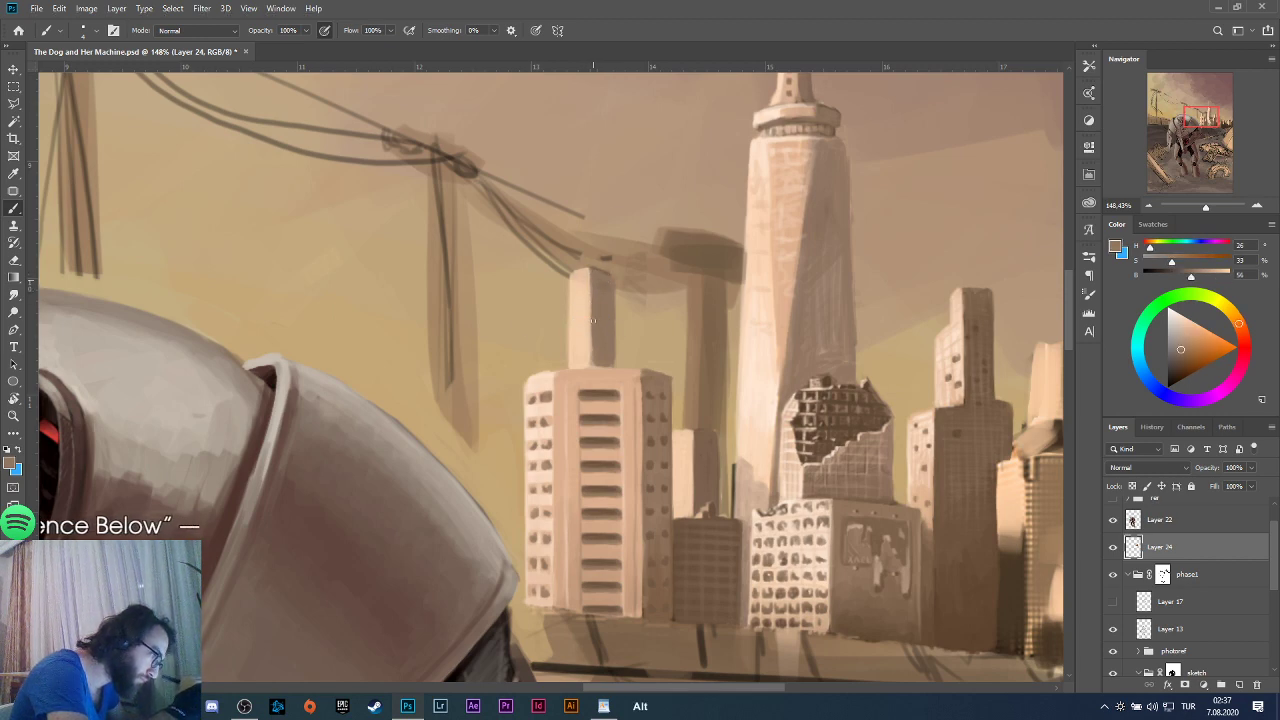
alt+click(589, 366)
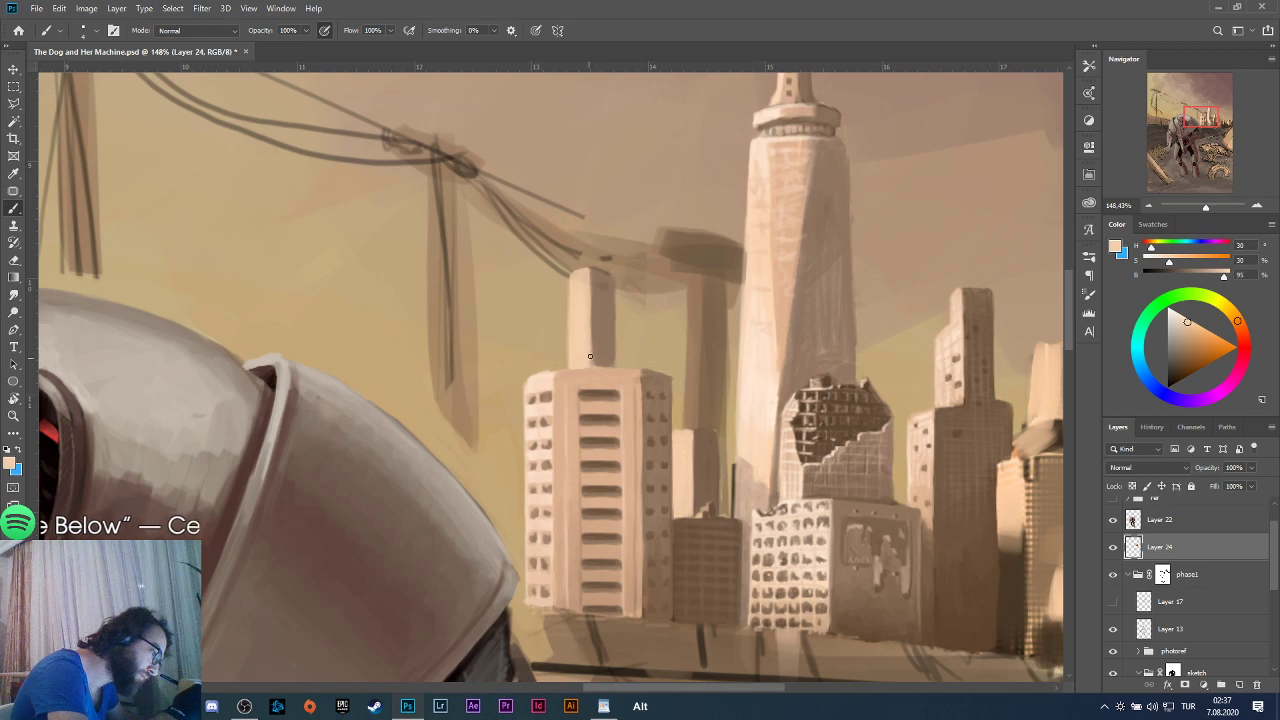
alt+click(592, 360)
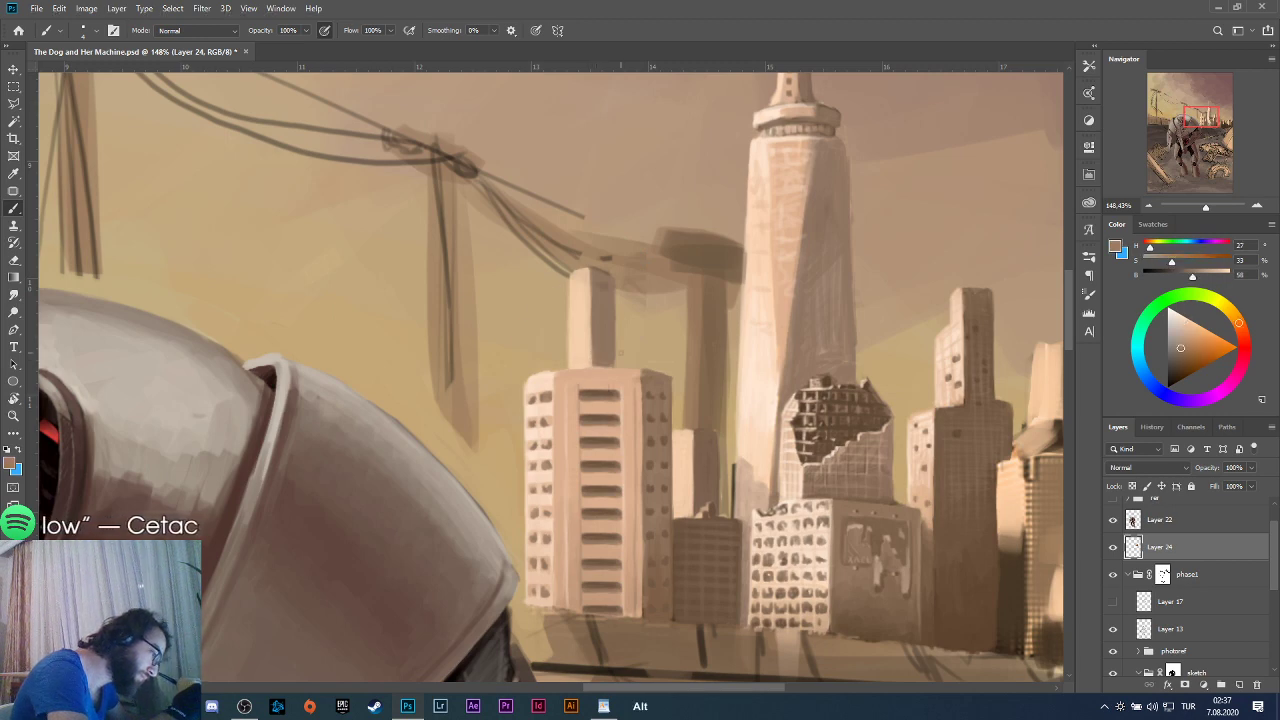
Sharpen the narrow tower's top and the edge between its lit and shaded faces, alternating sampled light and shaded tones.
alt+click(580, 282)
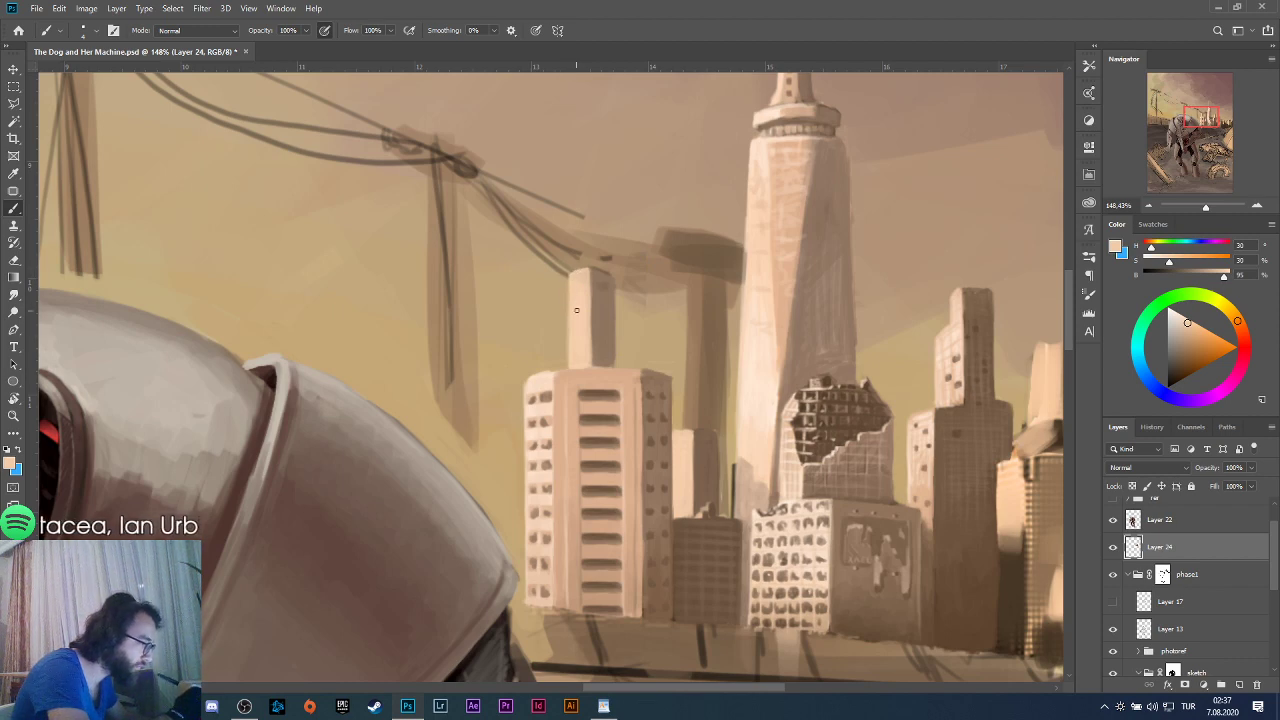
alt+click(600, 282)
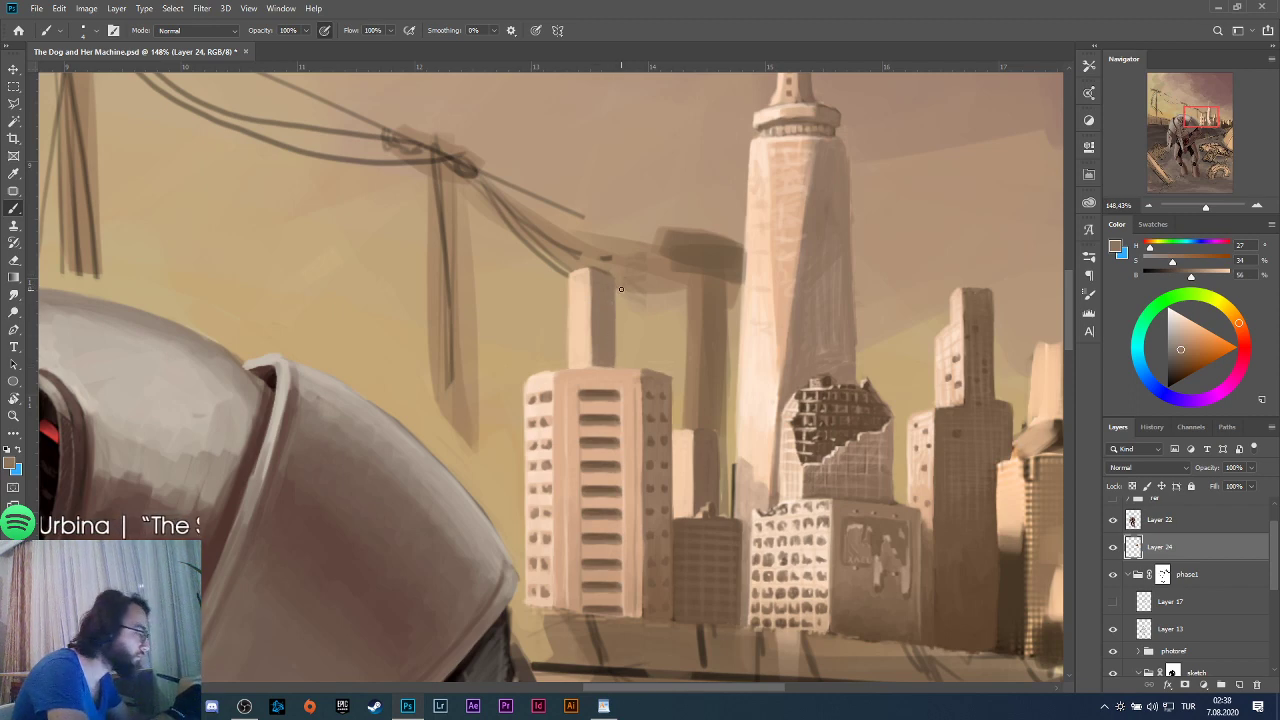
key(e)
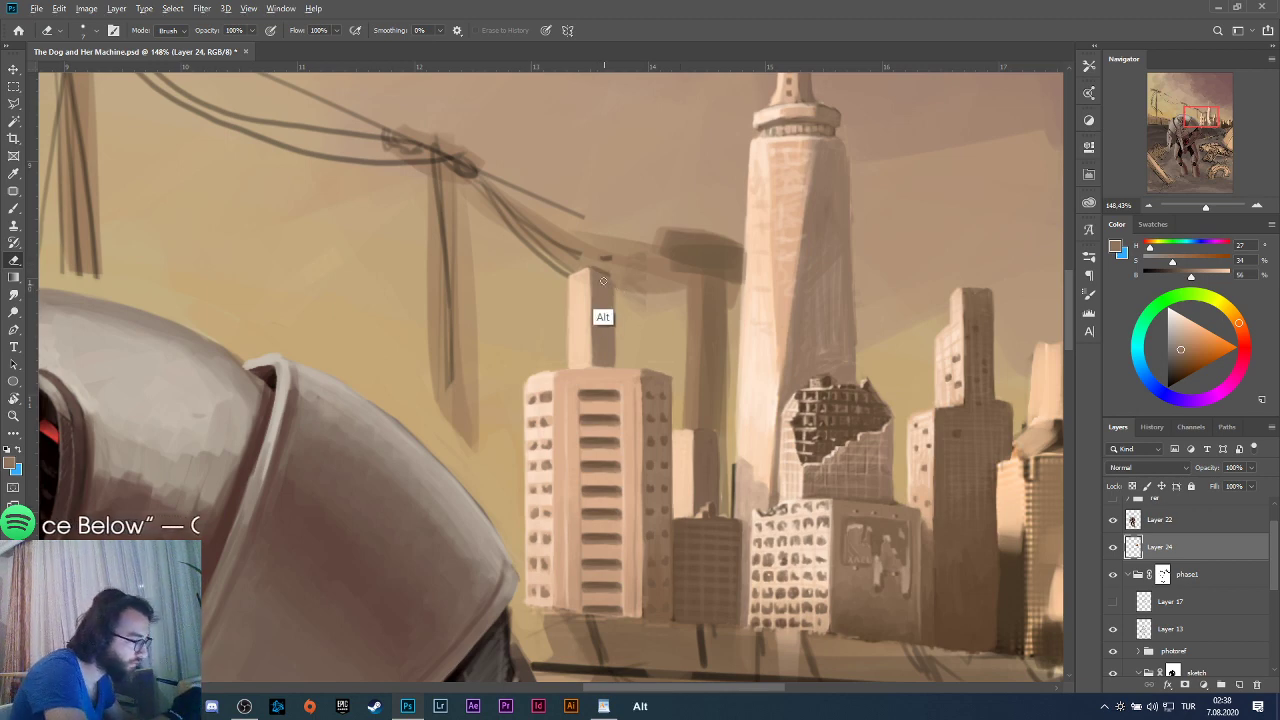
key(b)
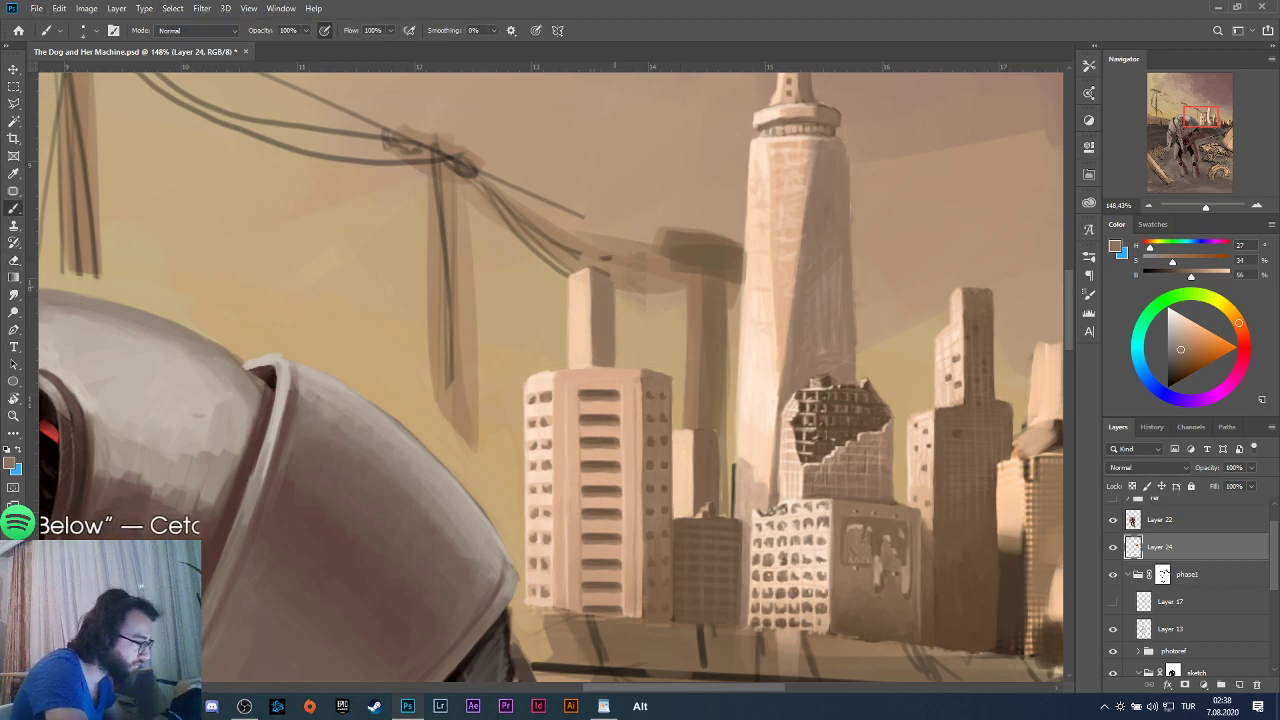
alt+click(589, 294)
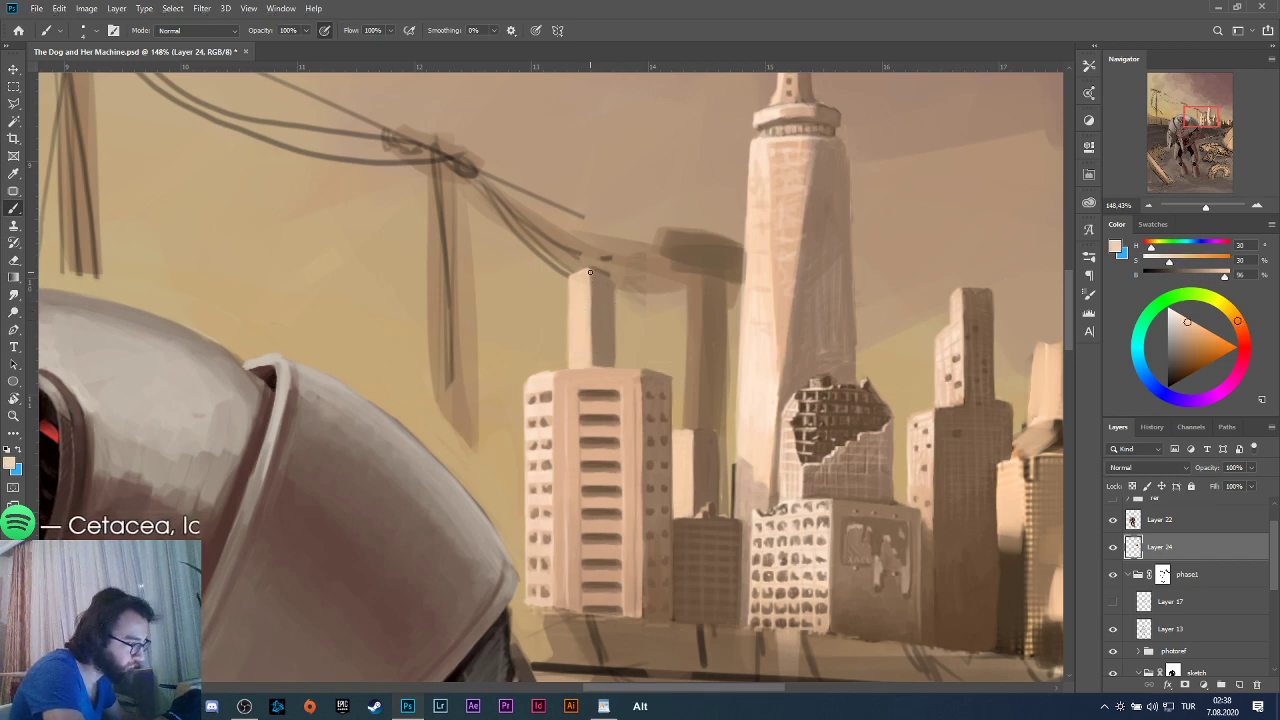
alt+click(595, 282)
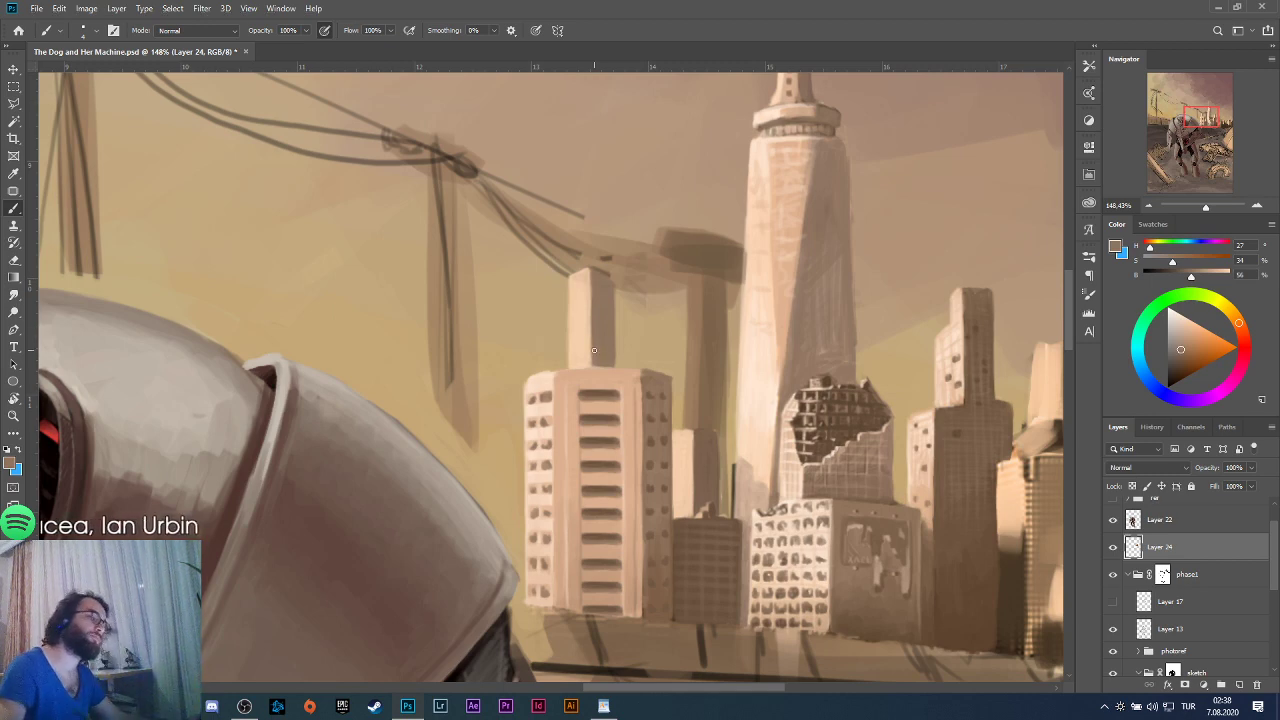
Sample a dark brown from the ruined dome and brush window rows onto both faces of the narrow tower, undoing and repainting stray strokes.
alt+click(848, 402)
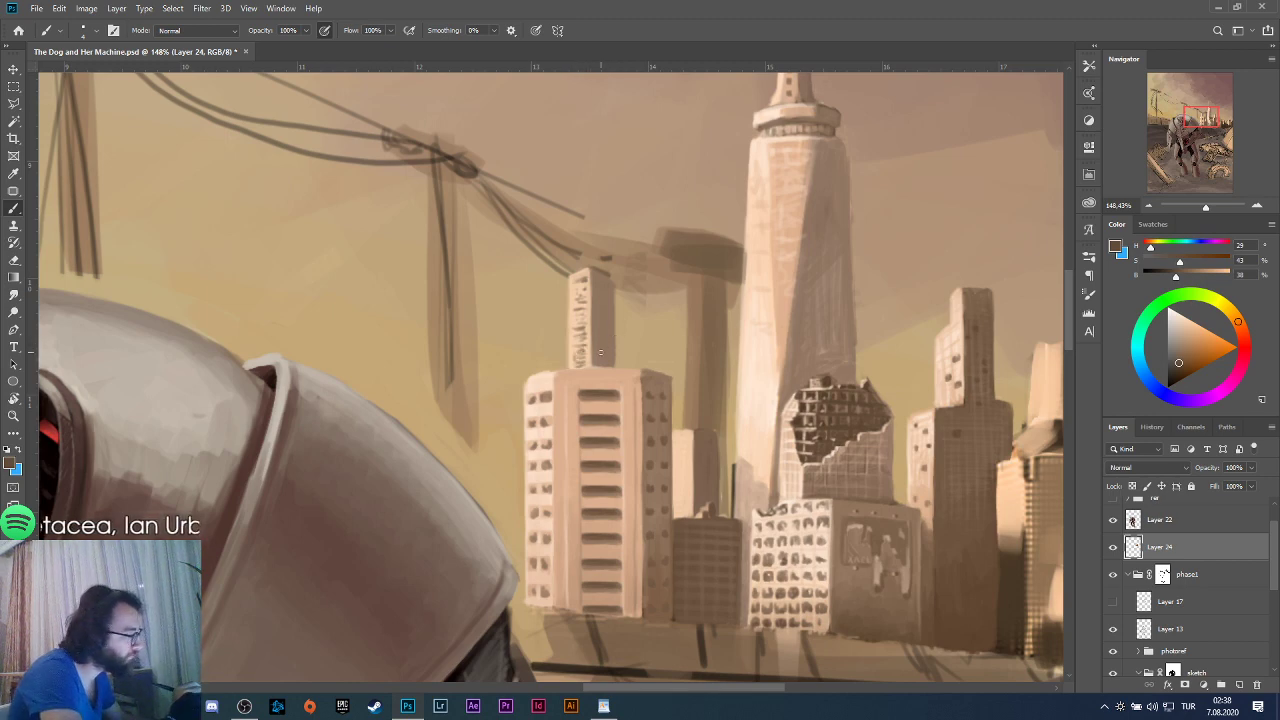
key(ctrl+z)
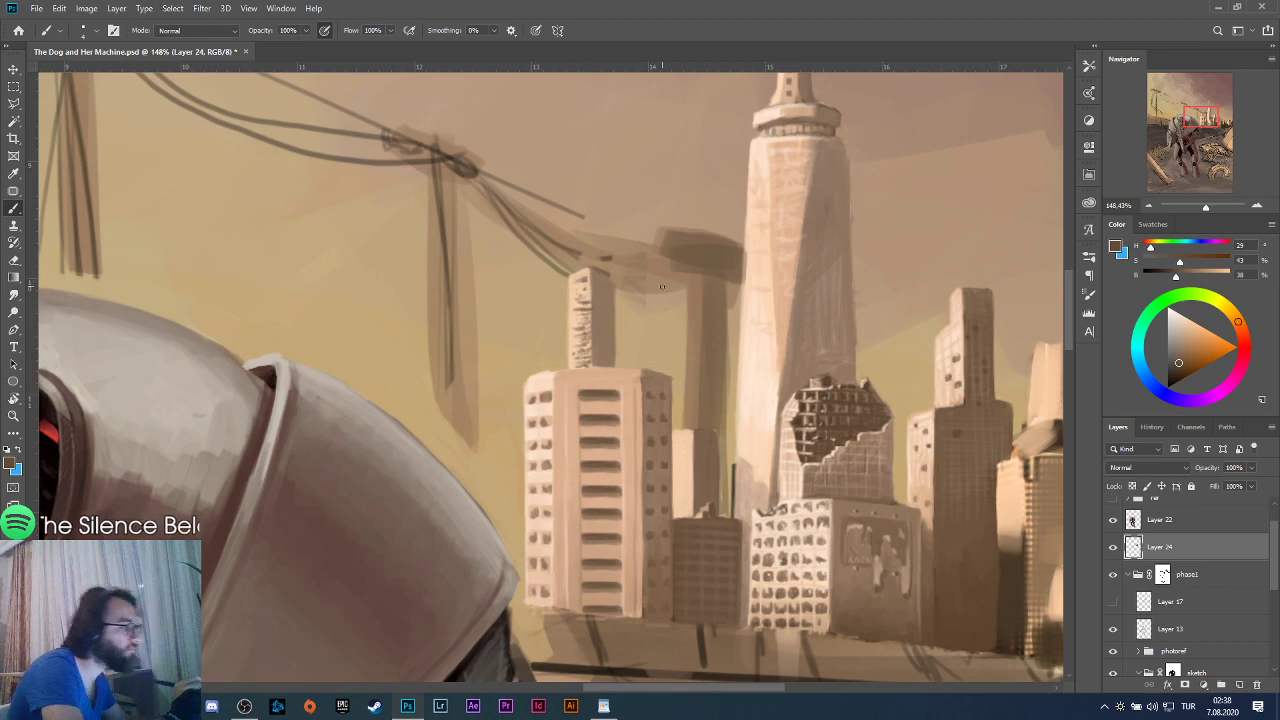
key(ctrl+z)
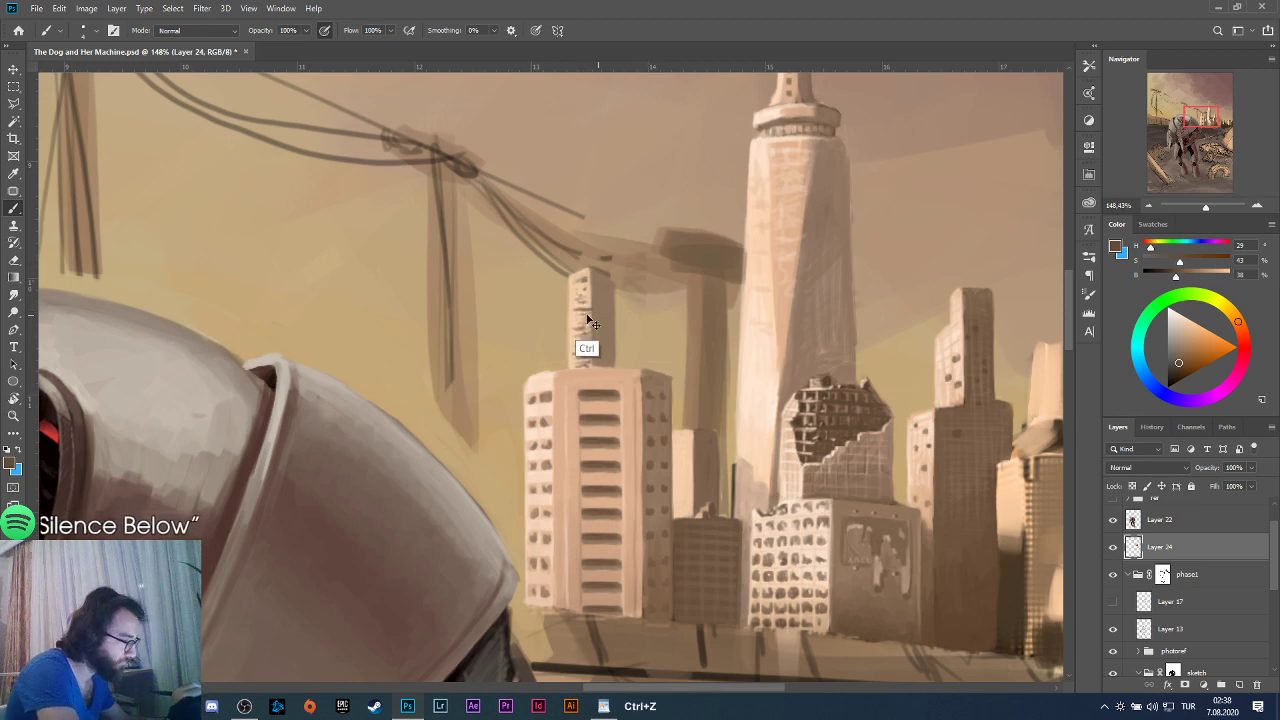
key(ctrl+z)
key(ctrl+z)
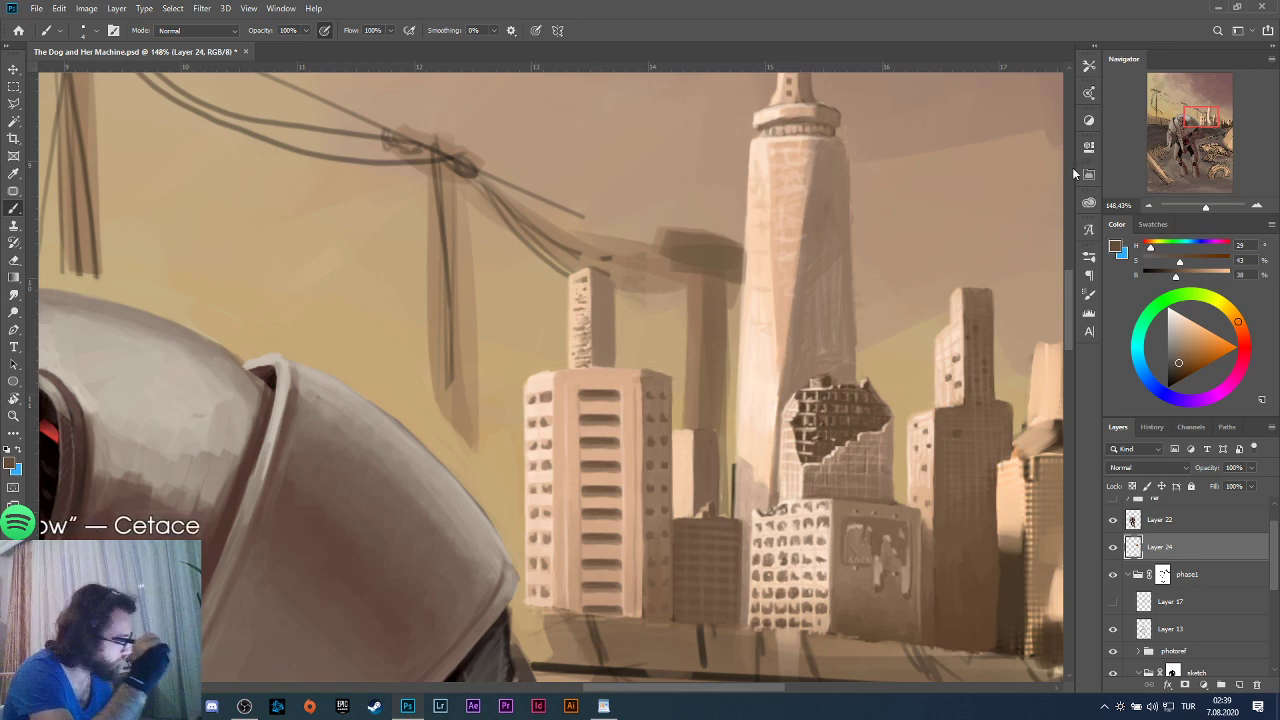
key(ctrl+shift+z)
key(ctrl+z)
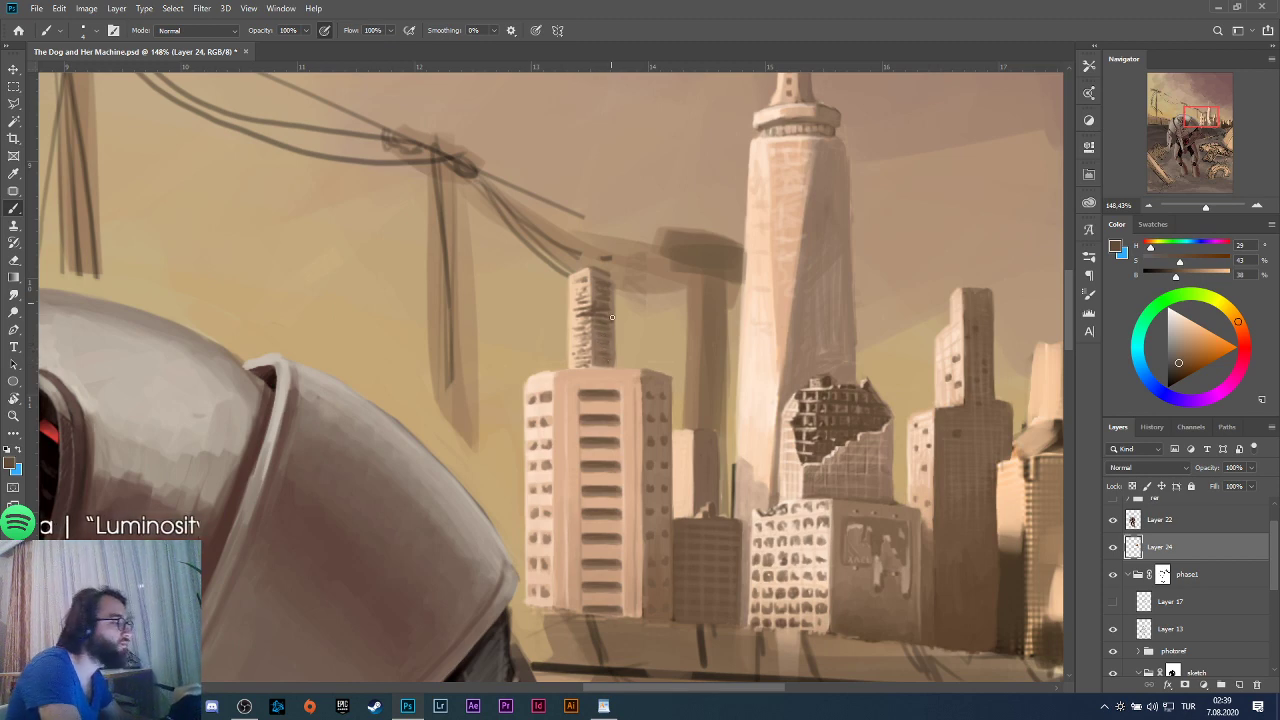
Soften the window rows near the narrow tower's base by brushing over them with tones sampled from its shaded and lit faces.
scroll(626, 371, down, 7)
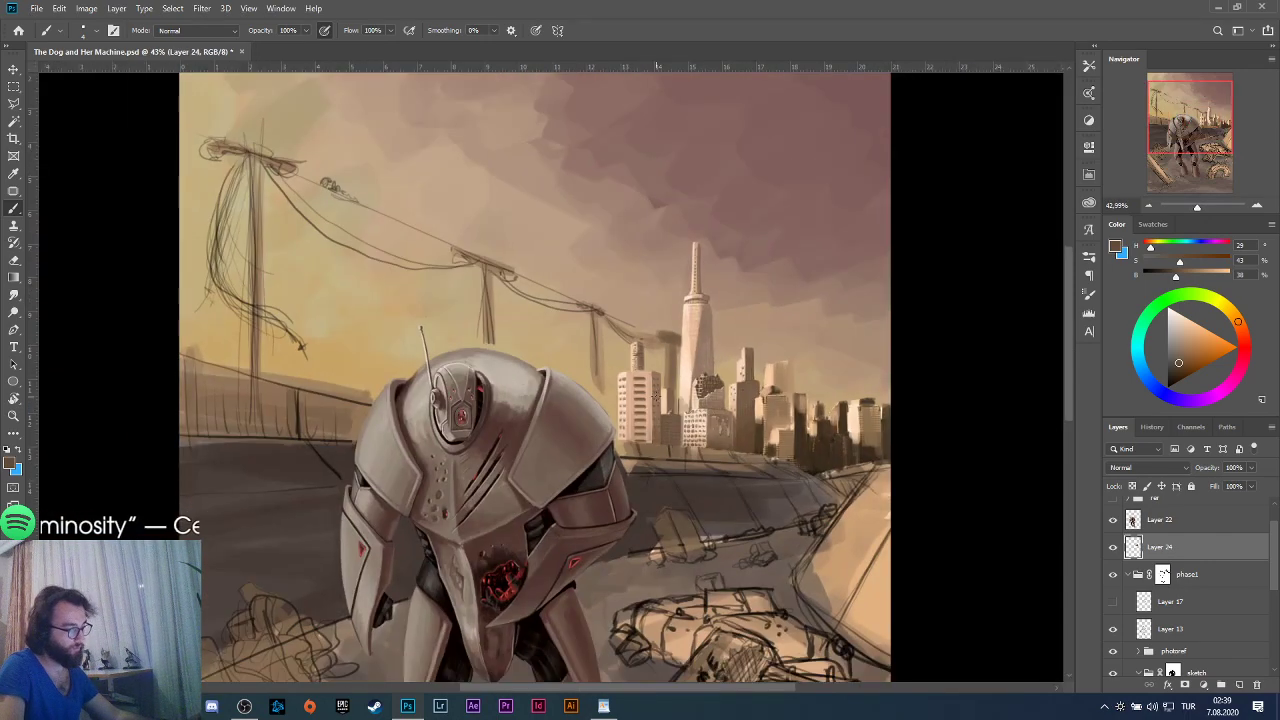
scroll(645, 362, up, 8)
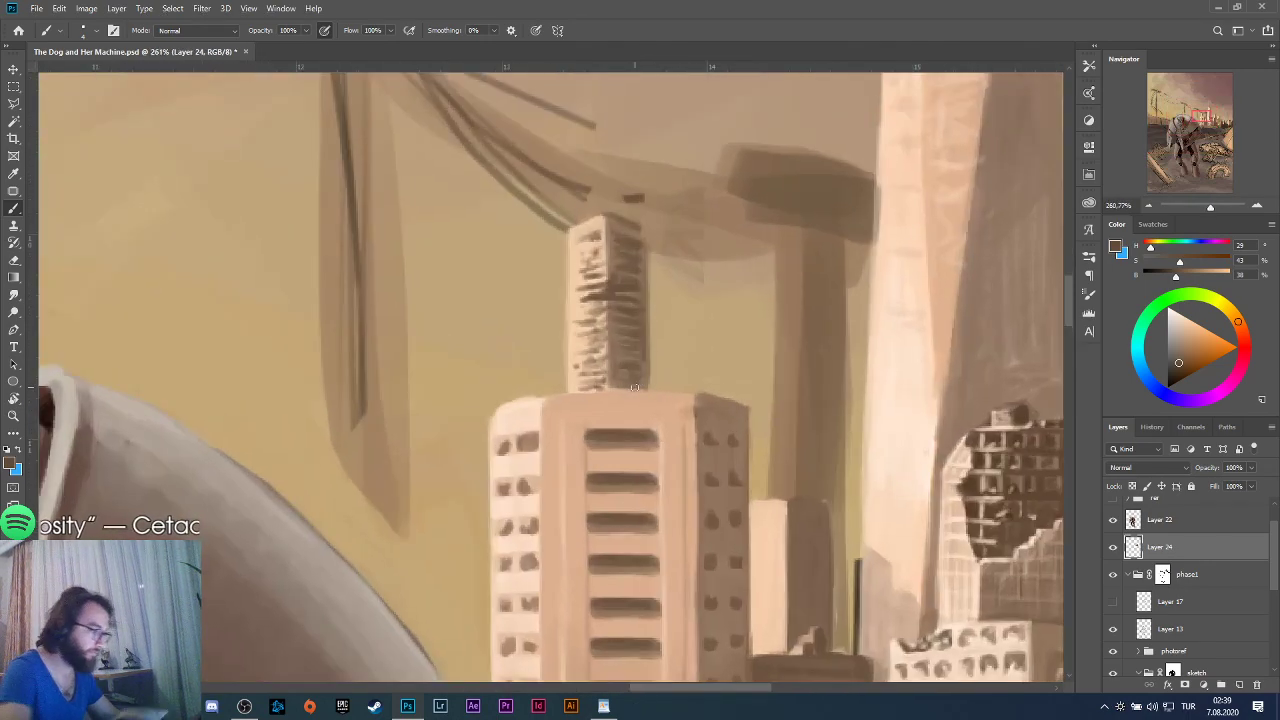
alt+click(650, 366)
mouse_move(576, 384)
mouse_down()
mouse_move(588, 388)
mouse_move(570, 370)
mouse_move(586, 363)
mouse_up()
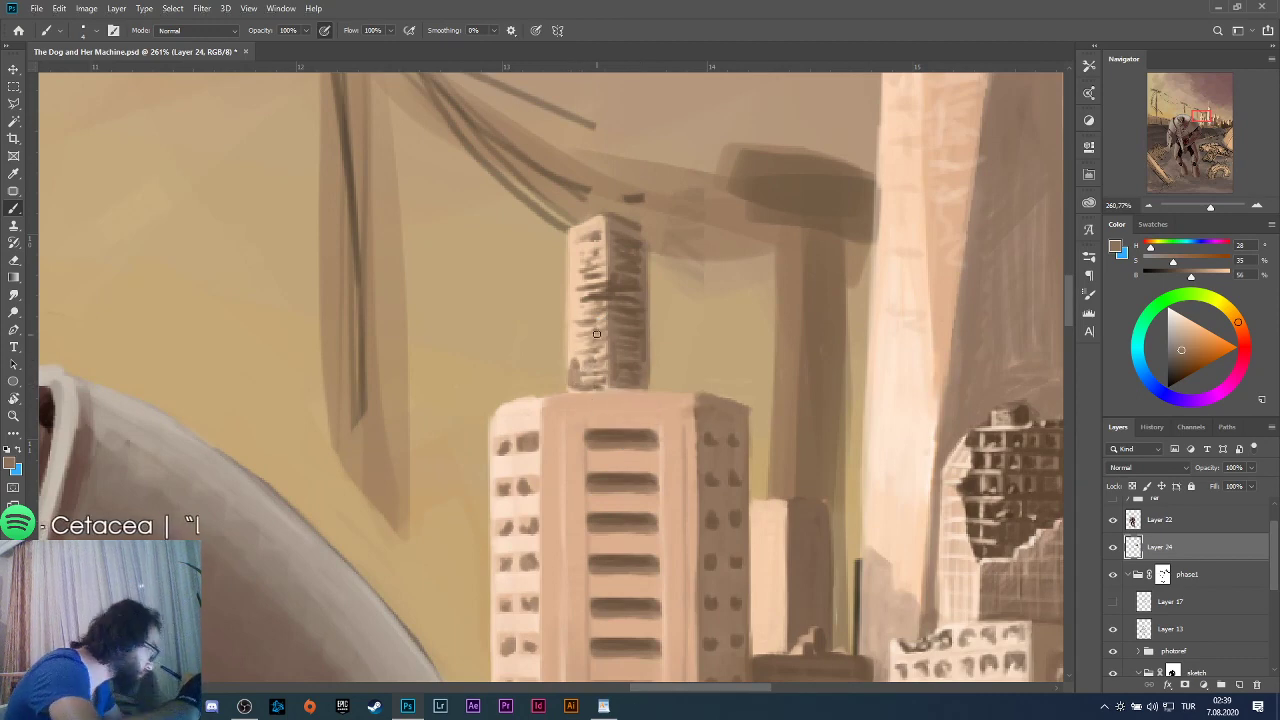
key(e)
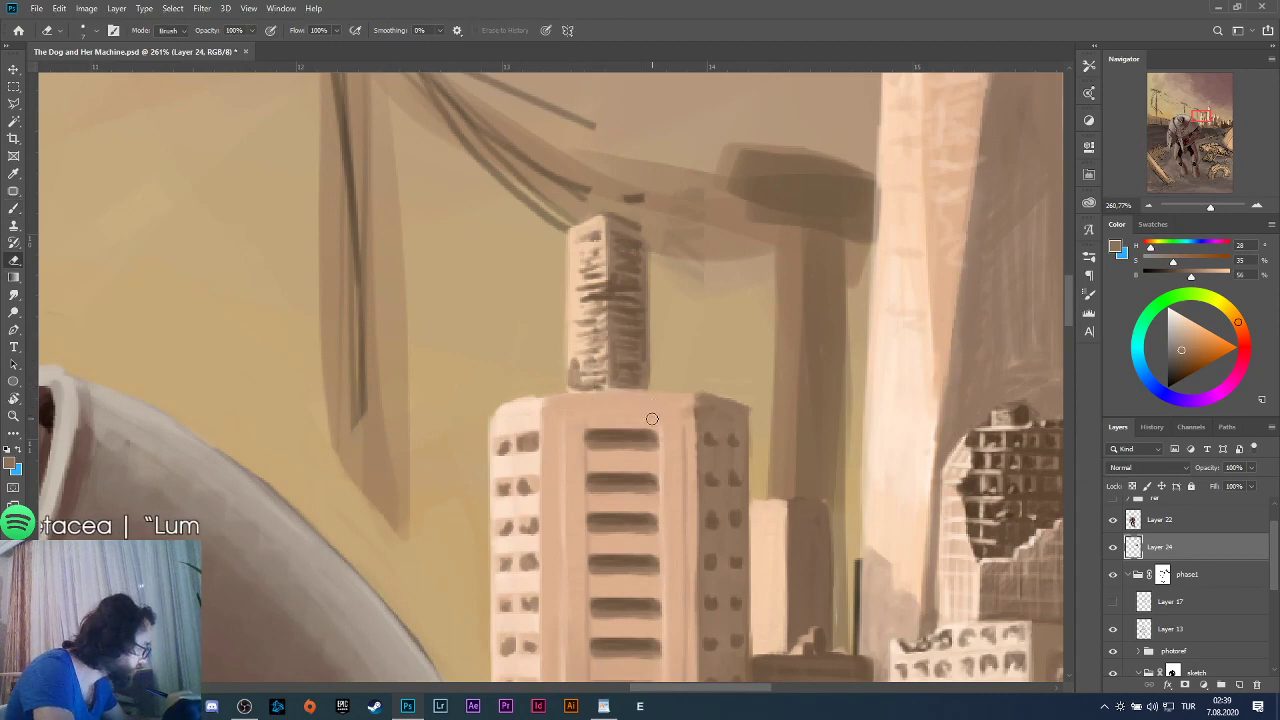
key(b)
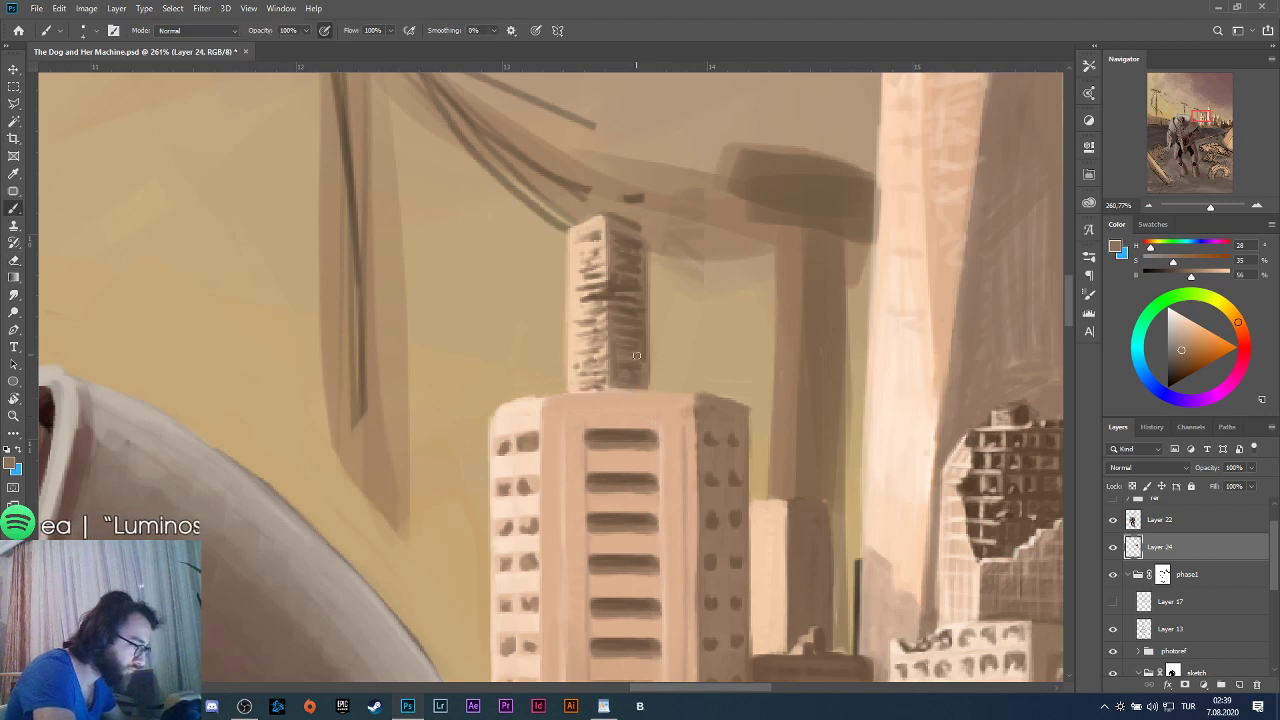
alt+click(588, 350)
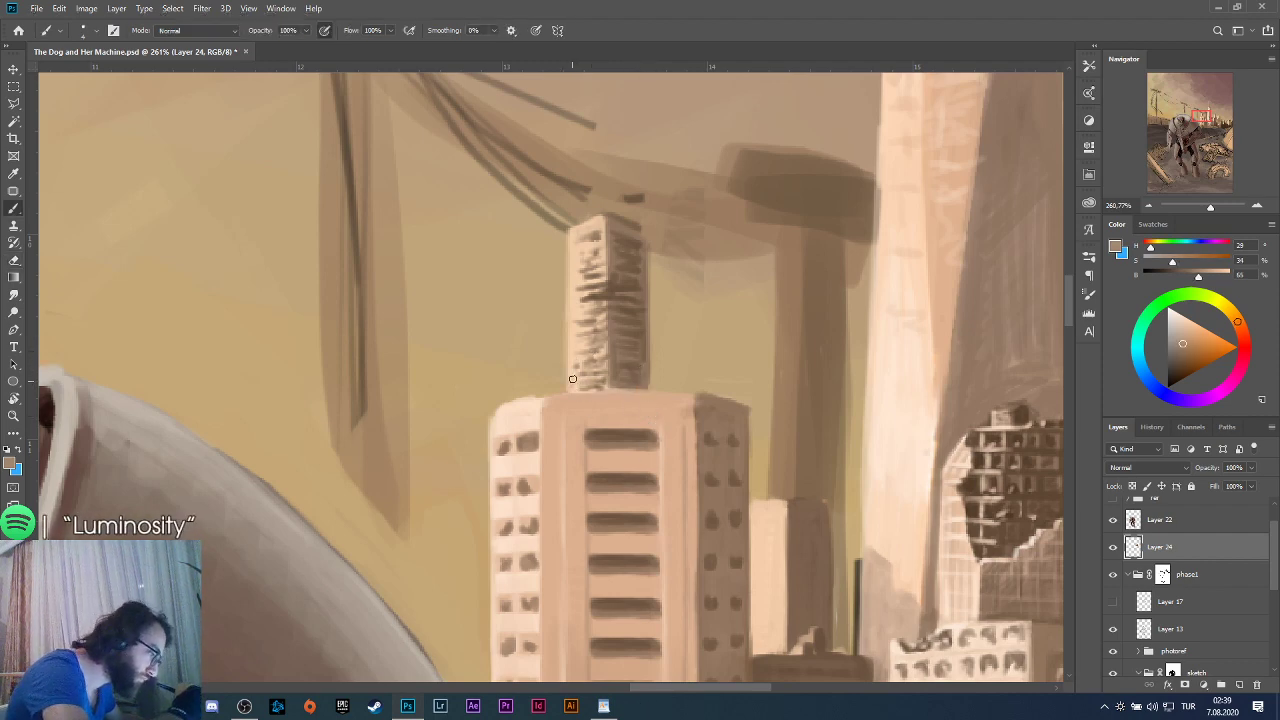
mouse_move(572, 379)
mouse_down()
mouse_move(600, 371)
mouse_move(606, 382)
mouse_move(587, 355)
mouse_move(573, 362)
mouse_move(596, 388)
mouse_move(636, 382)
mouse_move(622, 362)
mouse_move(640, 384)
mouse_move(646, 358)
mouse_move(628, 370)
mouse_up()
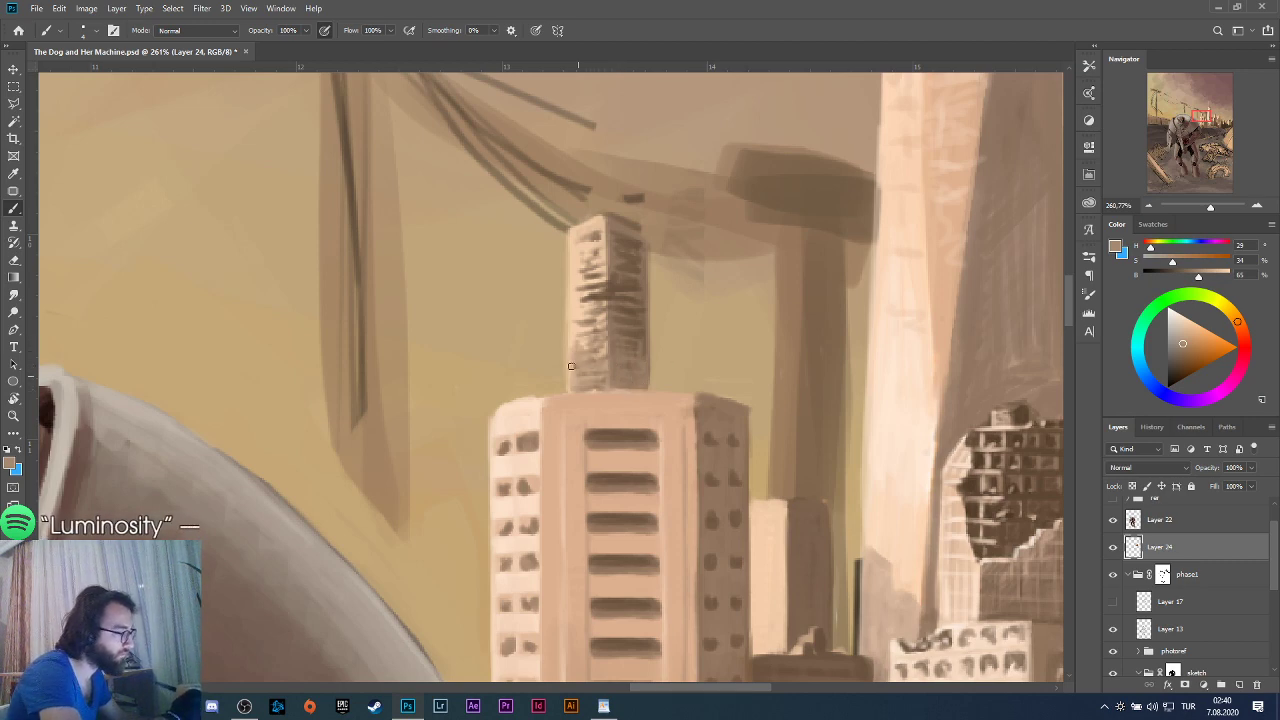
Clean up the outer edge and upper windows of the narrow tower's lit face with sampled mid and light tones.
alt+click(580, 372)
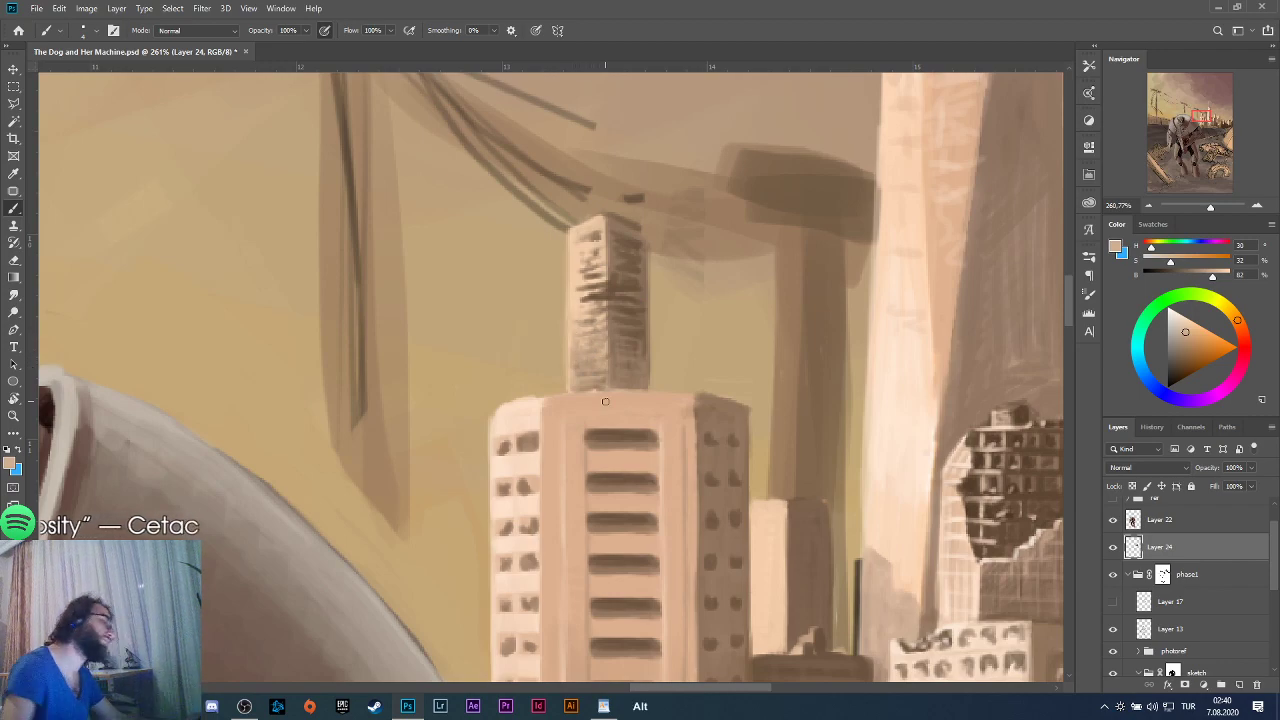
scroll(632, 356, down, 3)
scroll(648, 370, down, 2)
scroll(620, 355, up, 5)
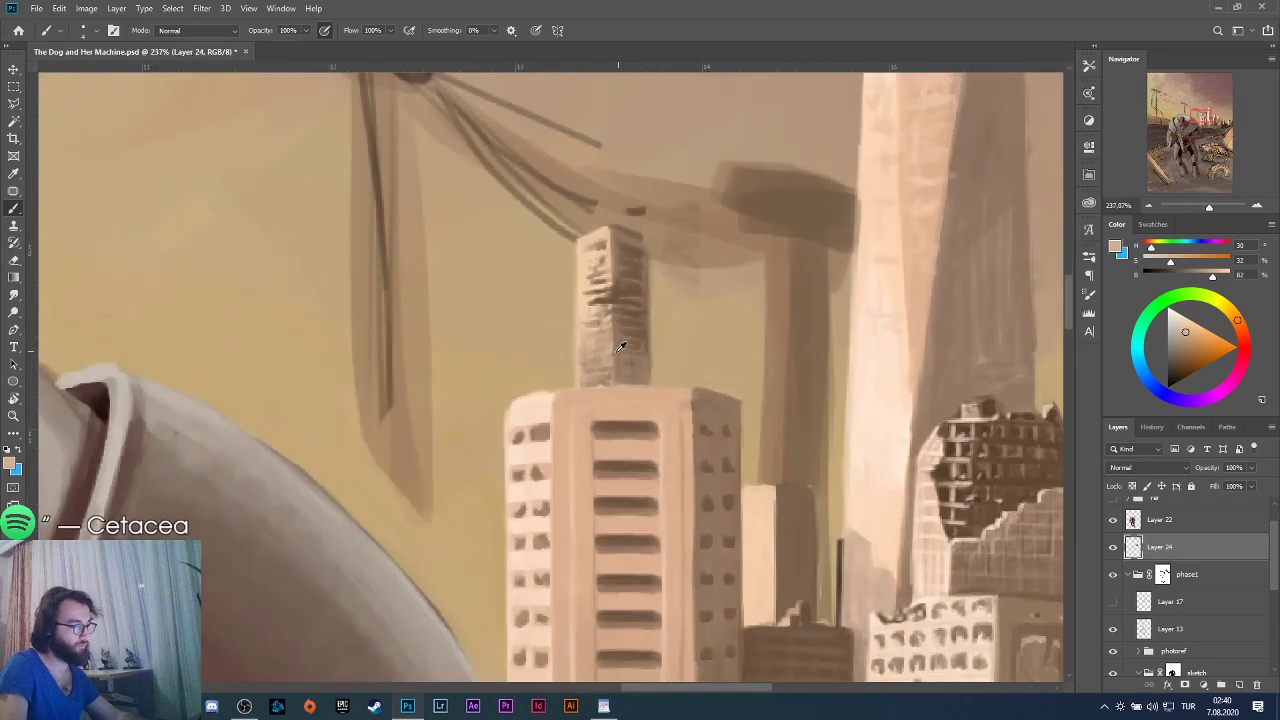
alt+click(585, 300)
mouse_move(578, 290)
mouse_down()
mouse_move(577, 245)
mouse_move(575, 263)
mouse_up()
alt+click(589, 323)
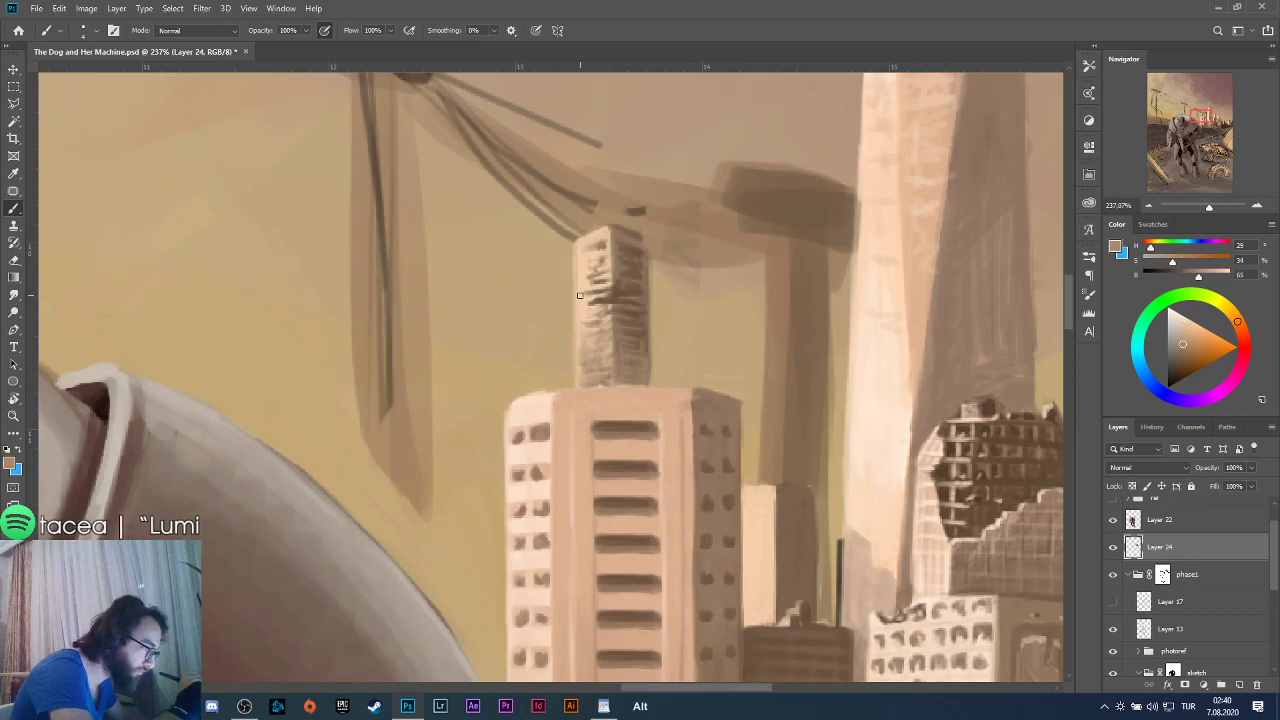
alt+click(582, 360)
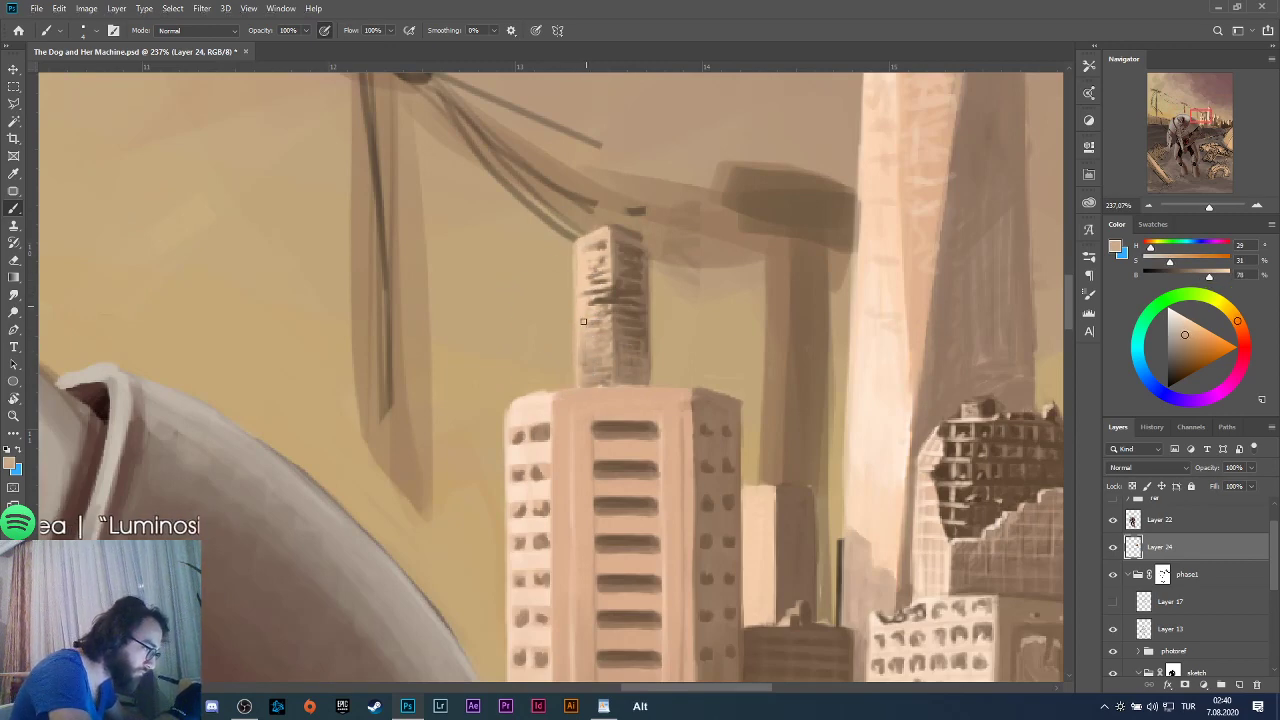
mouse_move(581, 290)
mouse_down()
mouse_move(586, 315)
mouse_move(595, 247)
mouse_up()
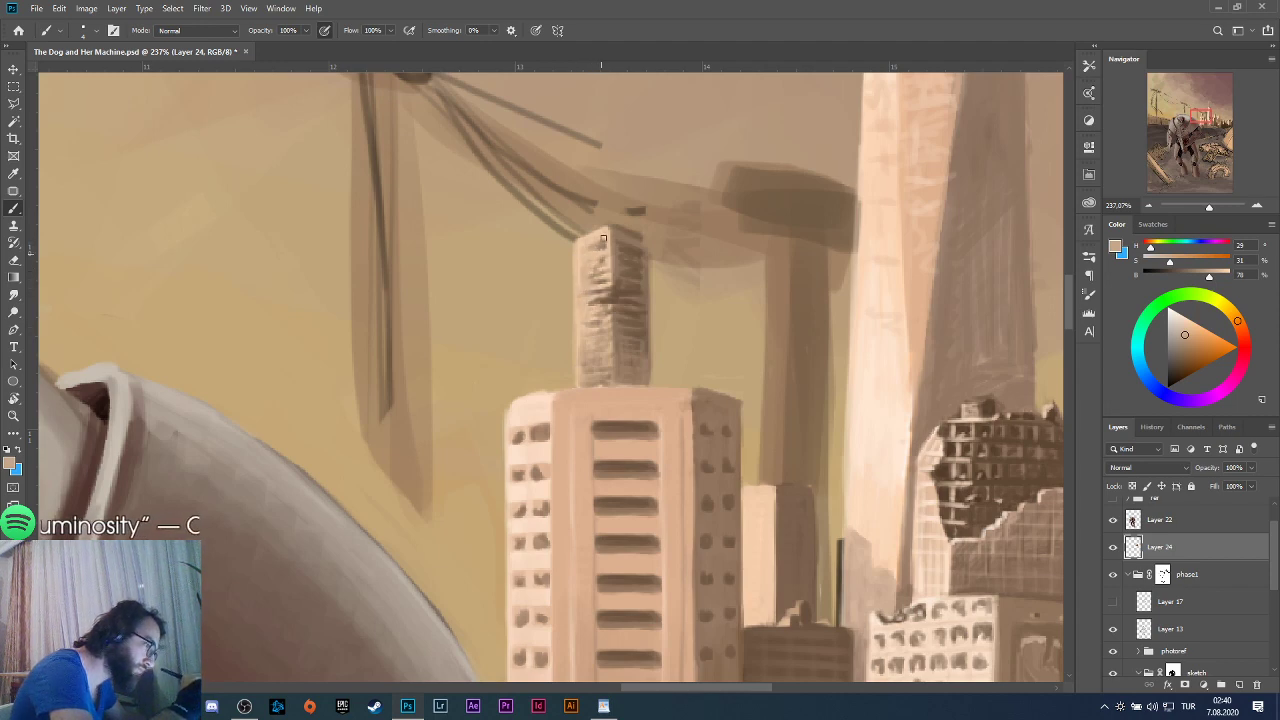
Sample the narrow tower's shaded tone and paint along the outer edge of its shaded face down to the base.
scroll(608, 348, down, 8)
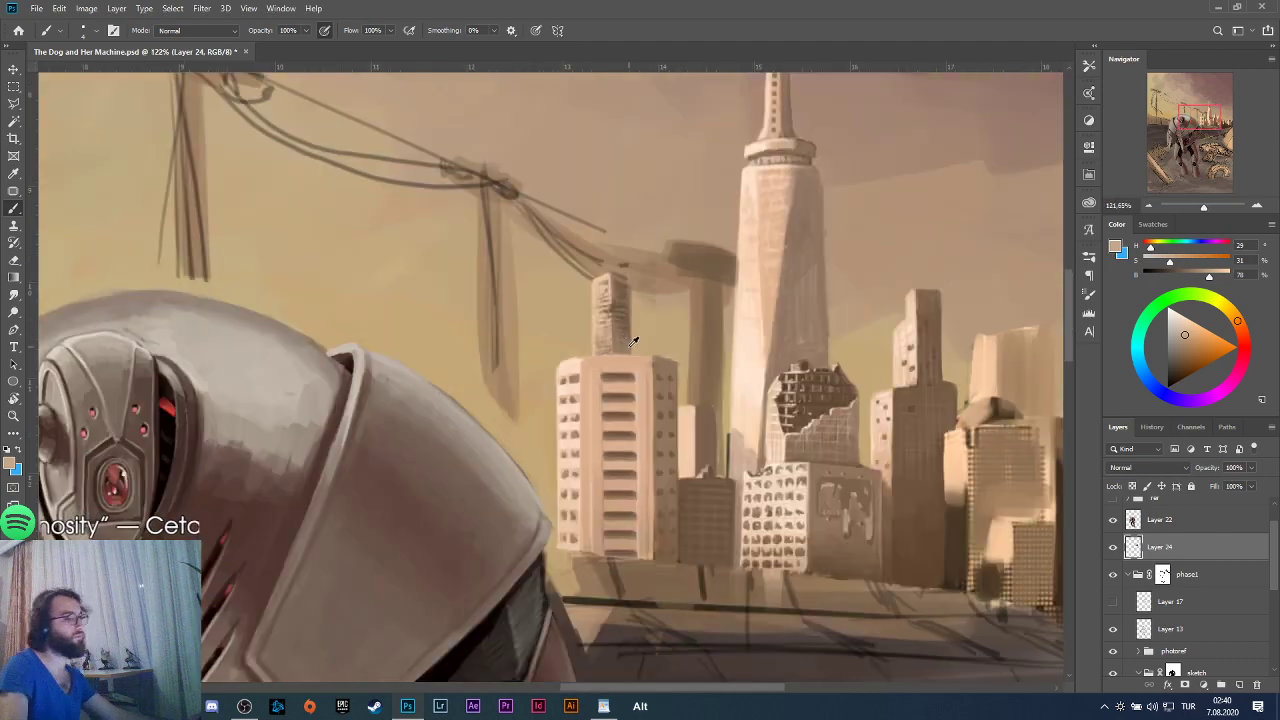
scroll(665, 365, down, 2)
scroll(676, 383, down, 1)
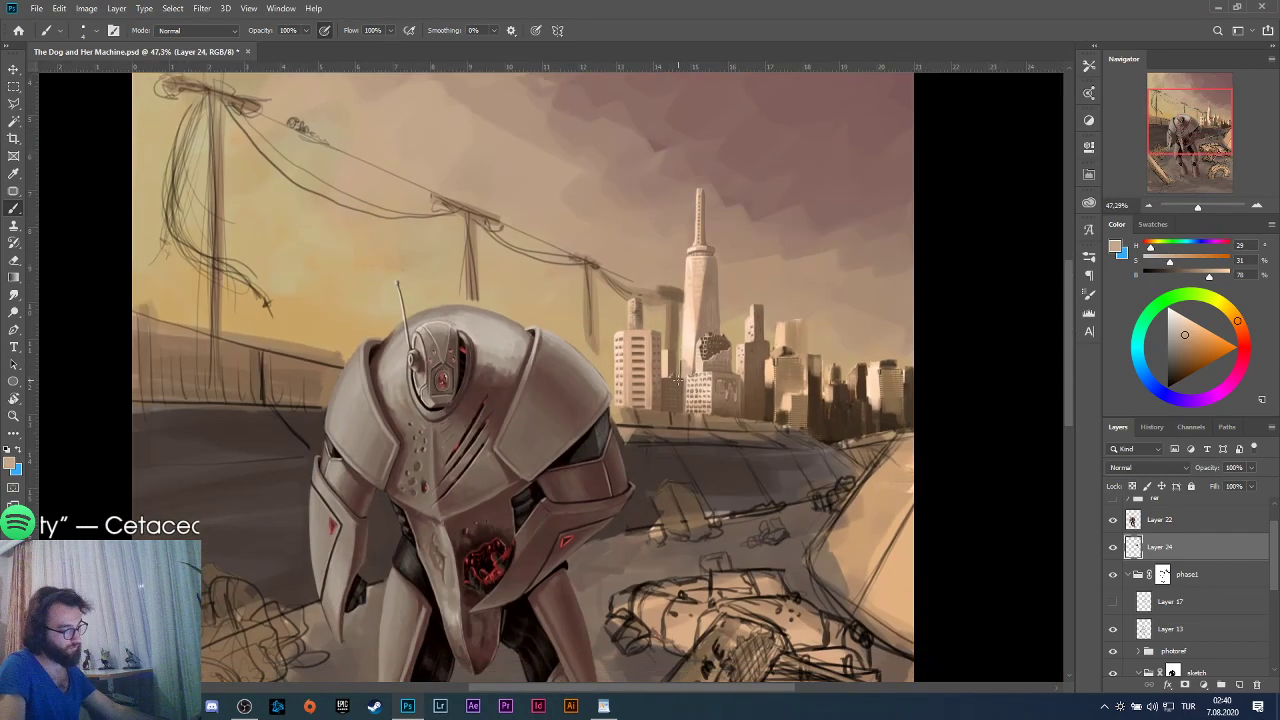
scroll(688, 375, down, 2)
scroll(671, 261, up, 2)
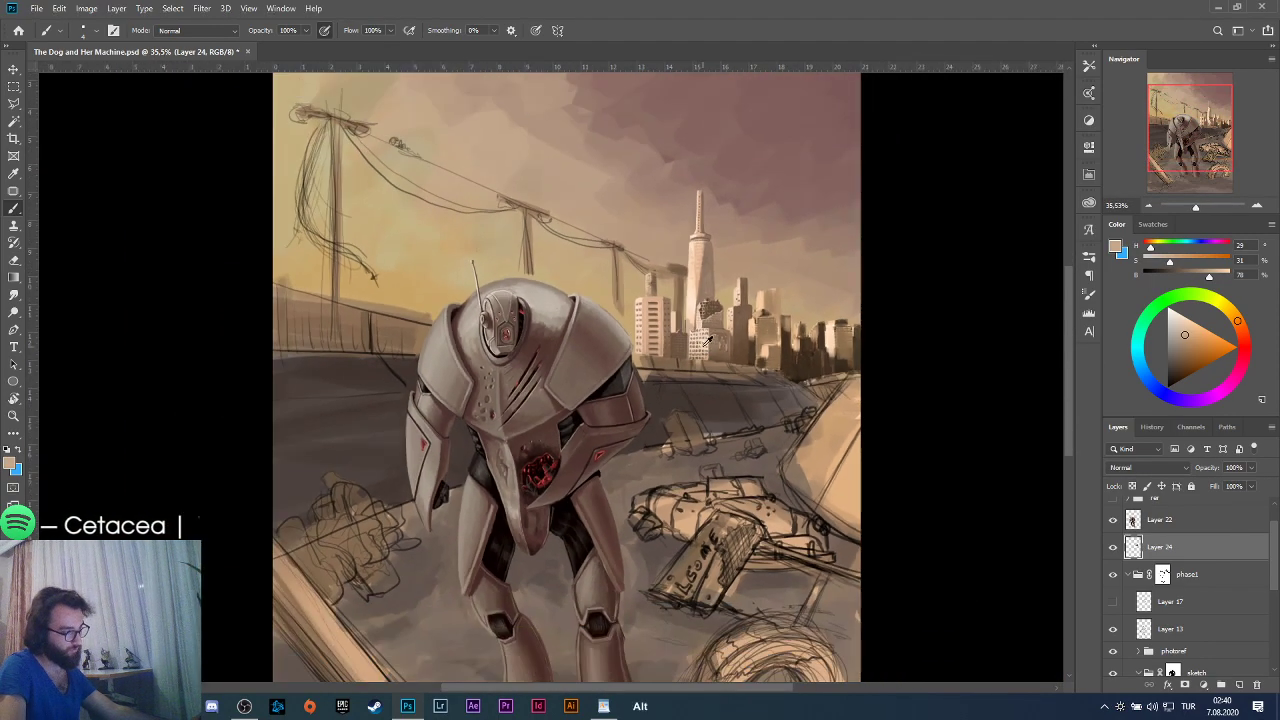
scroll(671, 261, up, 12)
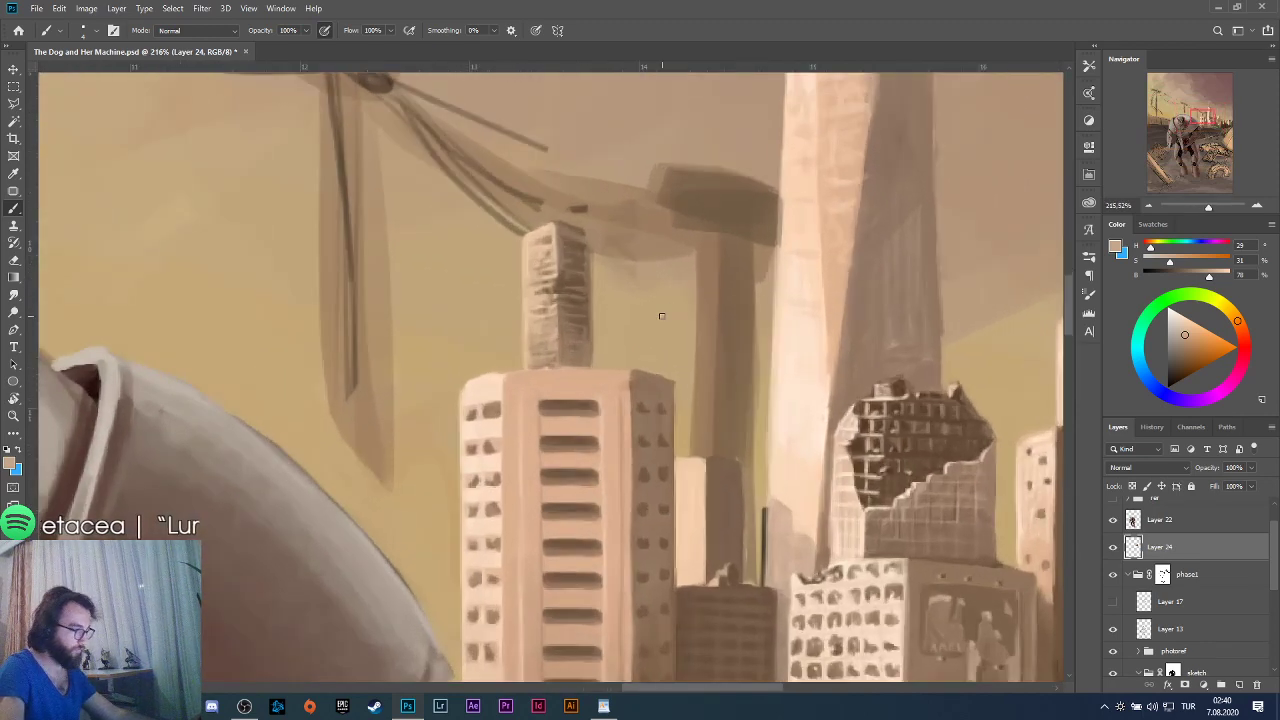
alt+click(549, 229)
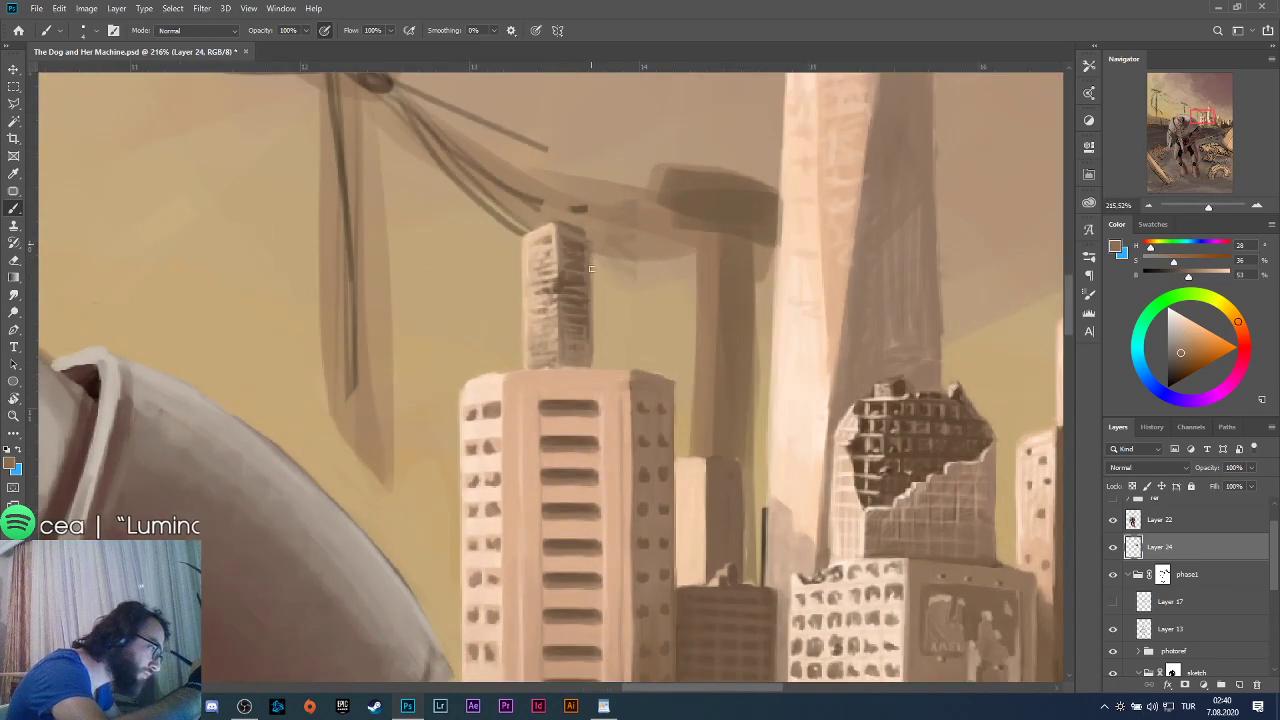
drag(592, 287, 592, 368)
Sample a darker brown from the narrow tower and define the windows on its shaded face.
scroll(721, 273, down, 10)
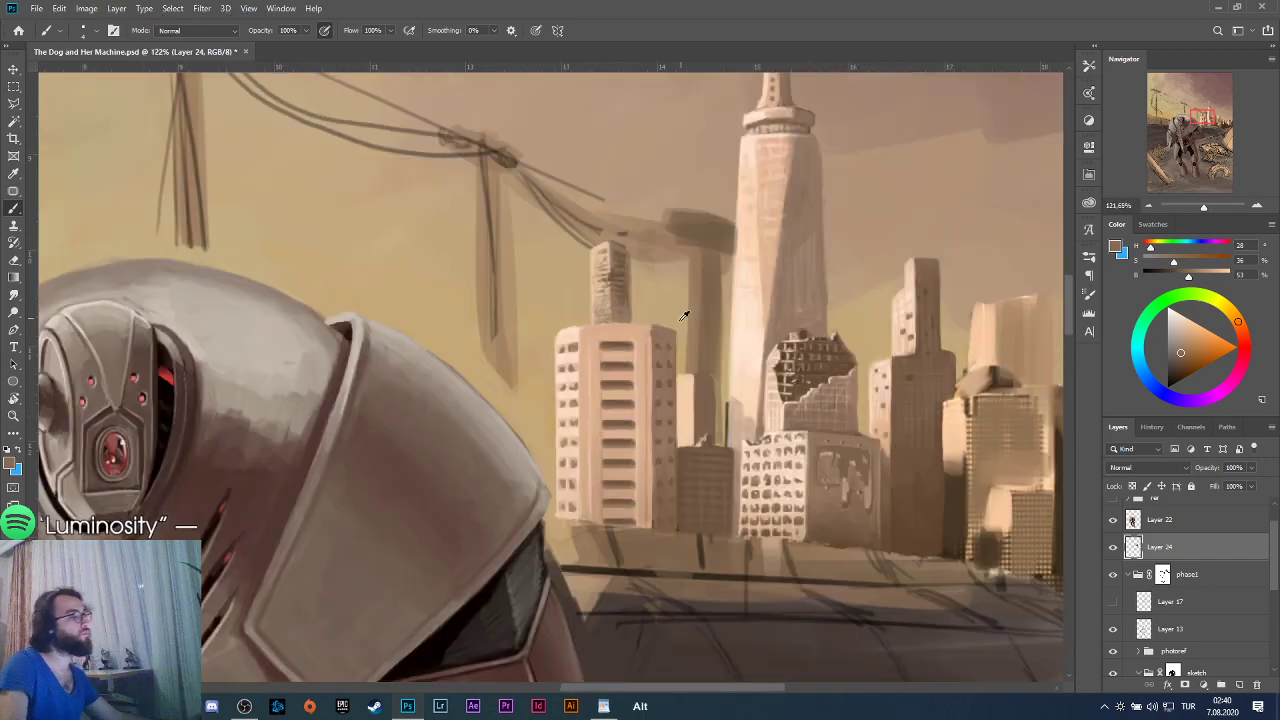
scroll(665, 275, up, 13)
alt+click(617, 271)
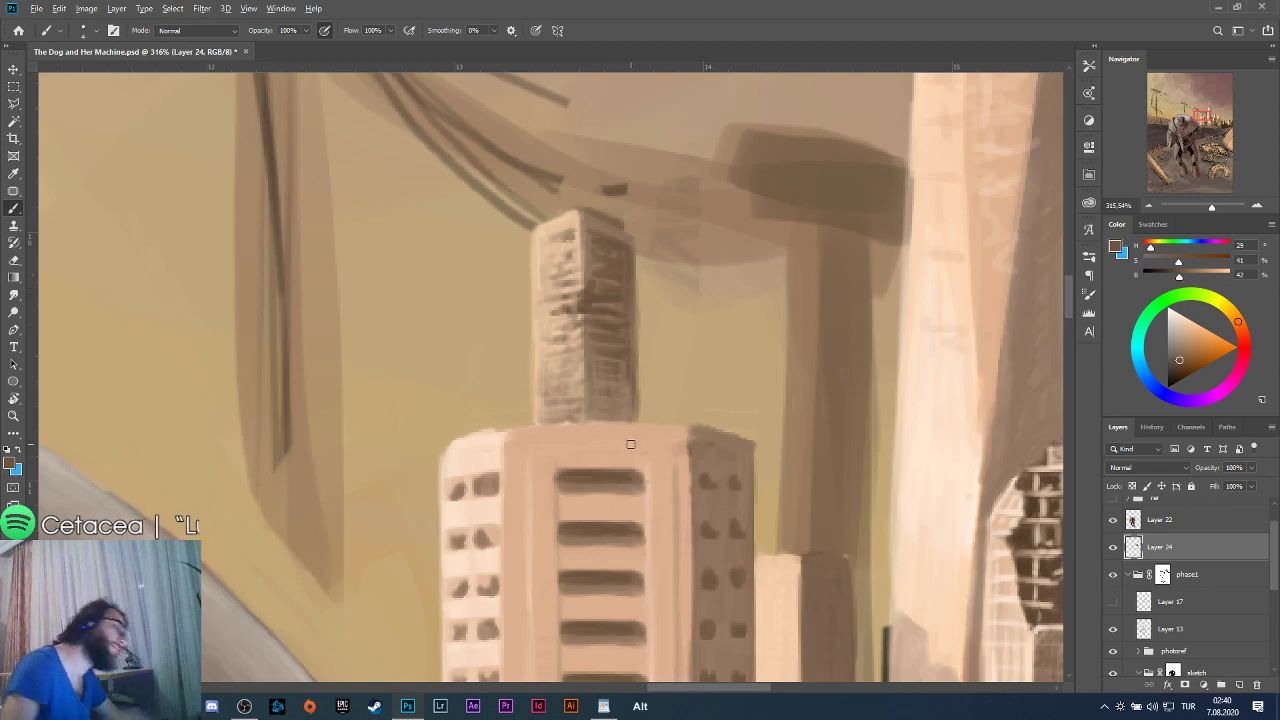
scroll(630, 444, down, 8)
scroll(727, 424, down, 1)
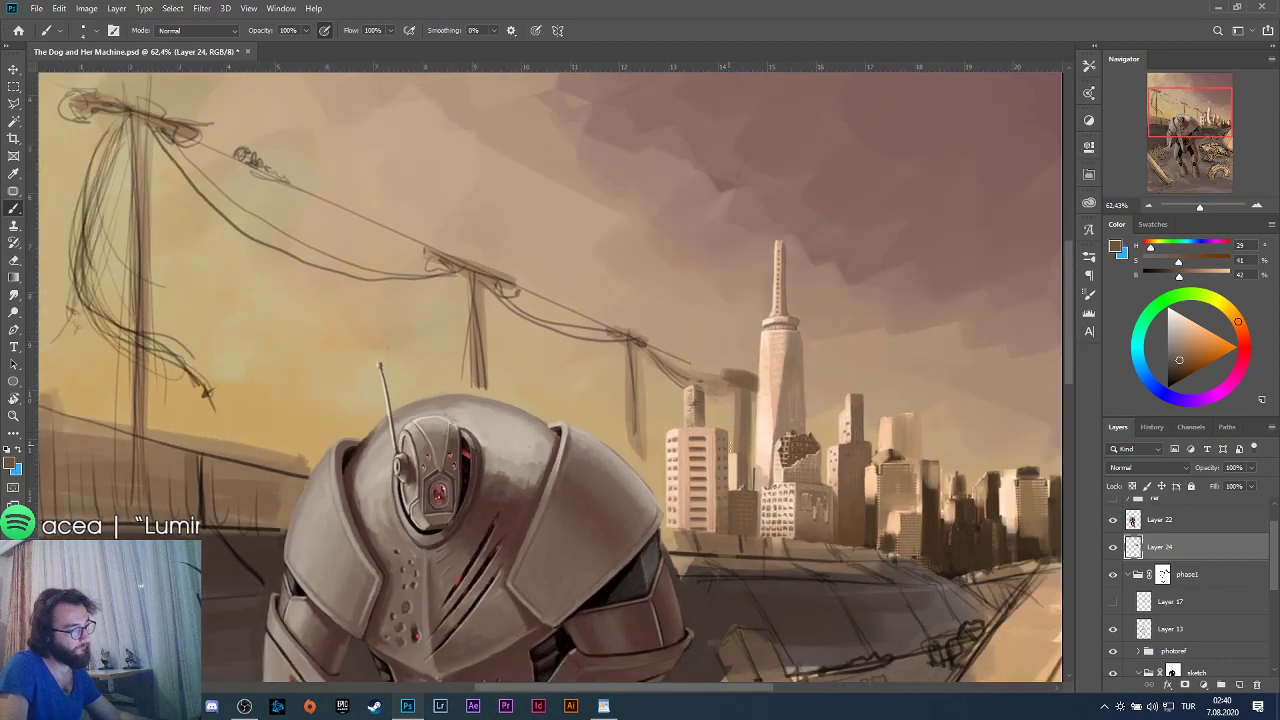
Outline the narrow tower with a straight-edged lasso selection and copy it onto a new layer.
scroll(740, 440, up, 3)
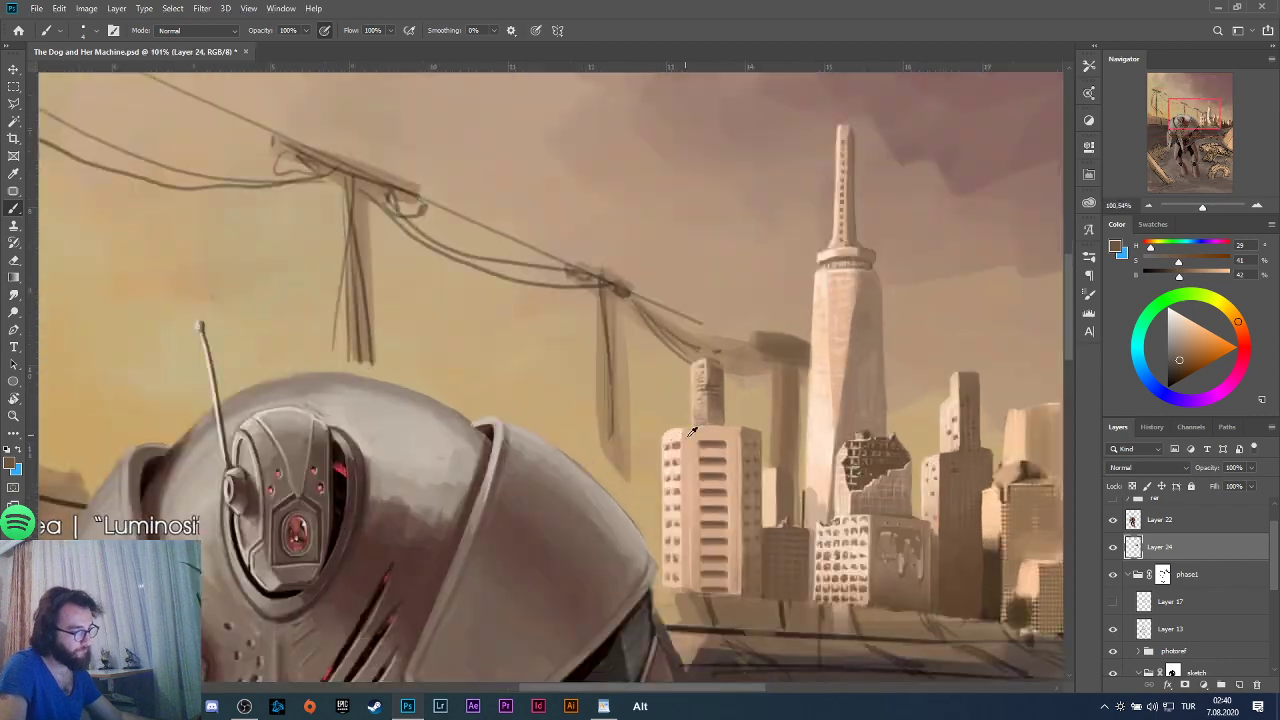
scroll(779, 453, up, 1)
click(14, 103)
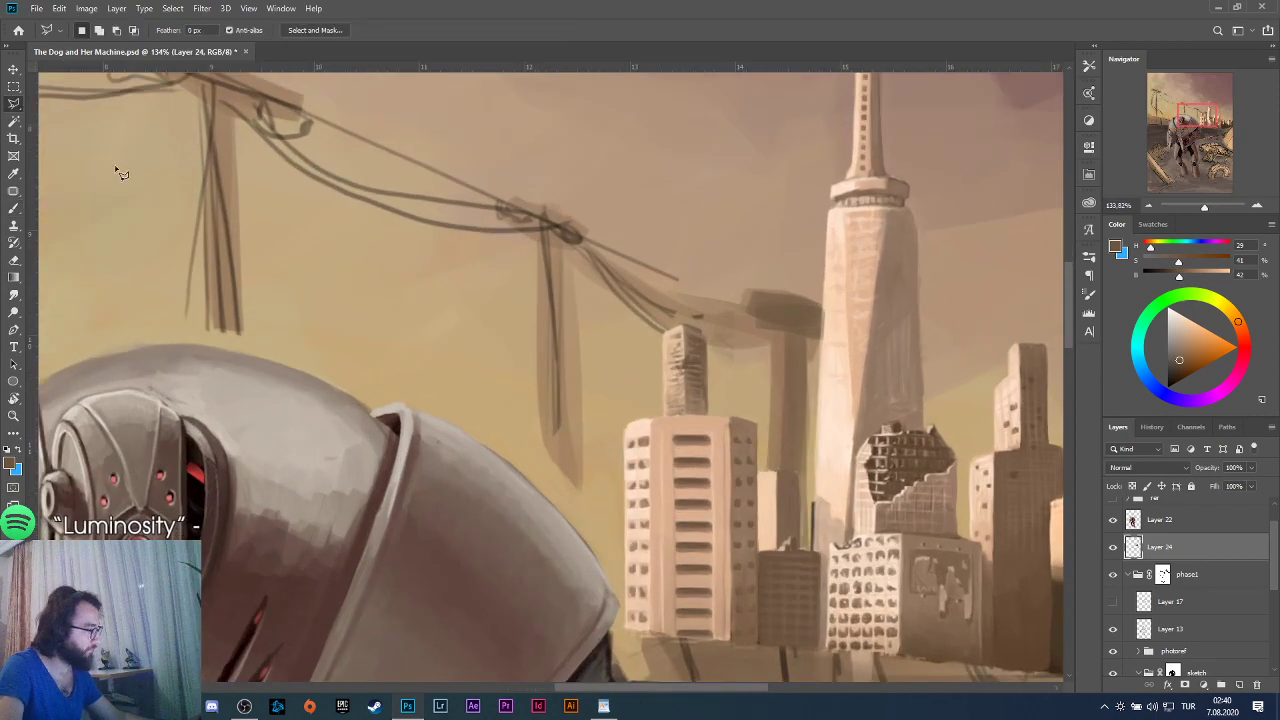
click(657, 416)
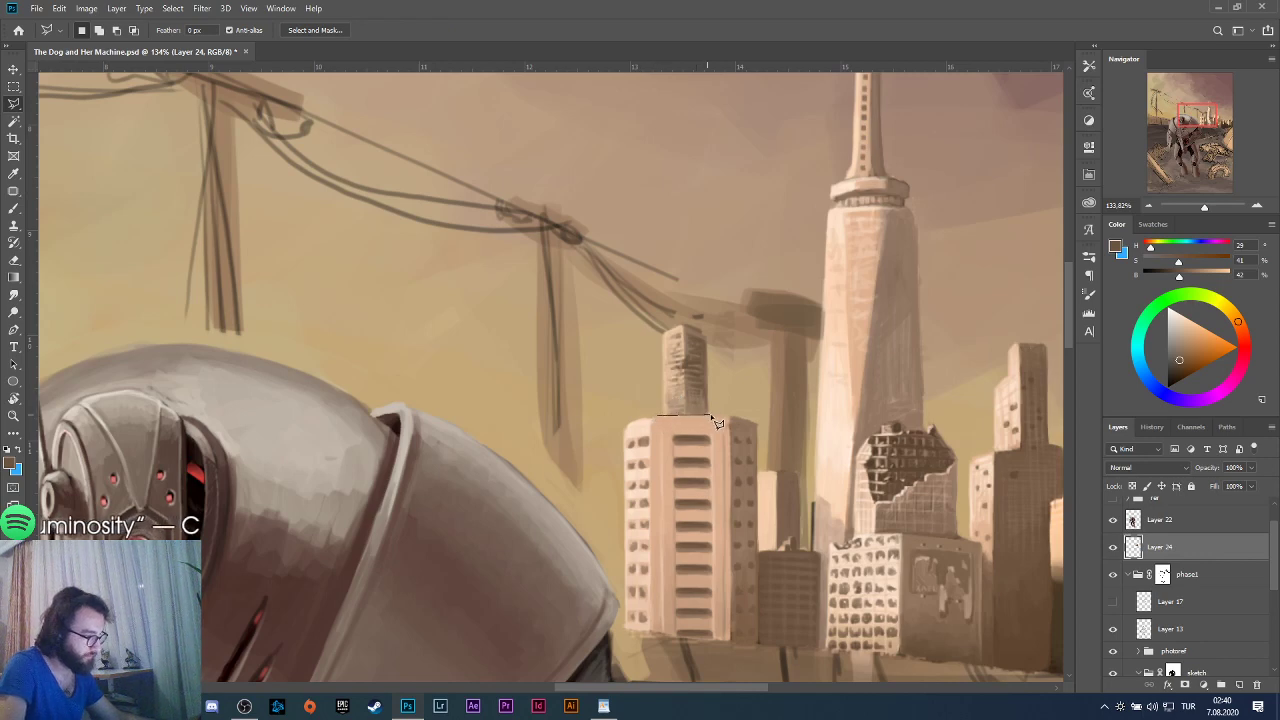
click(715, 416)
click(716, 300)
click(651, 322)
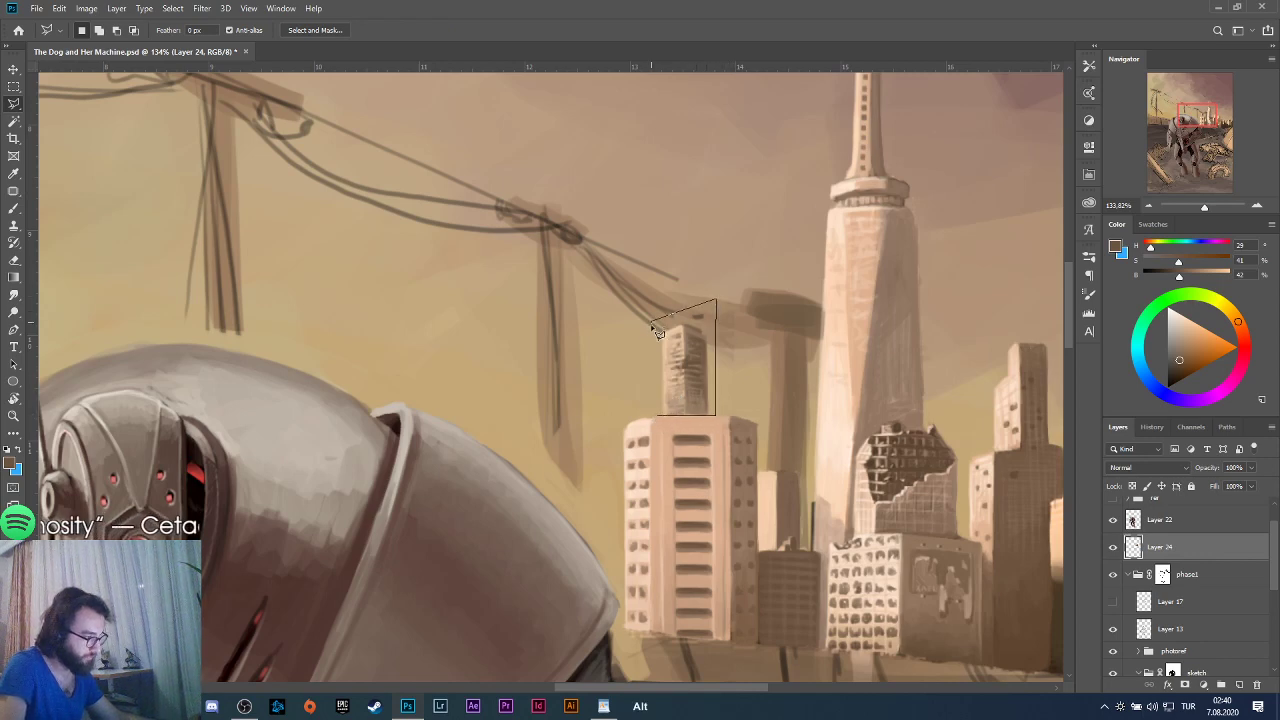
click(657, 416)
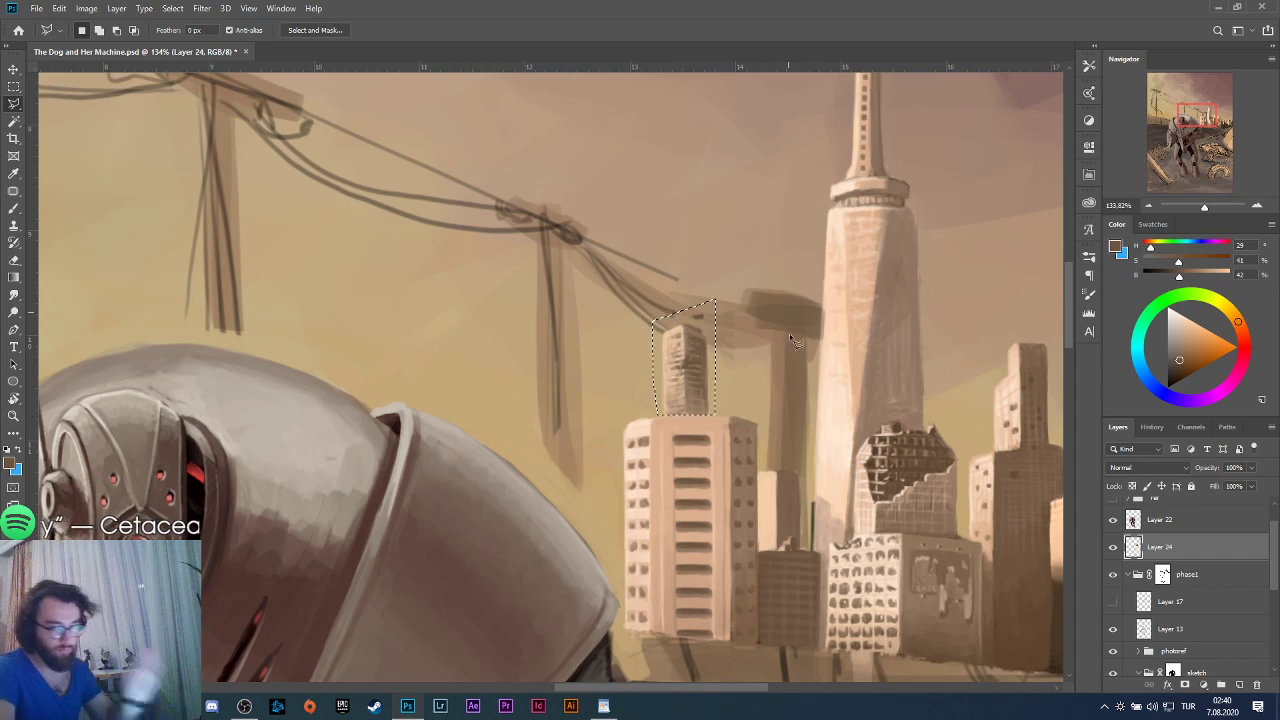
key(ctrl+j)
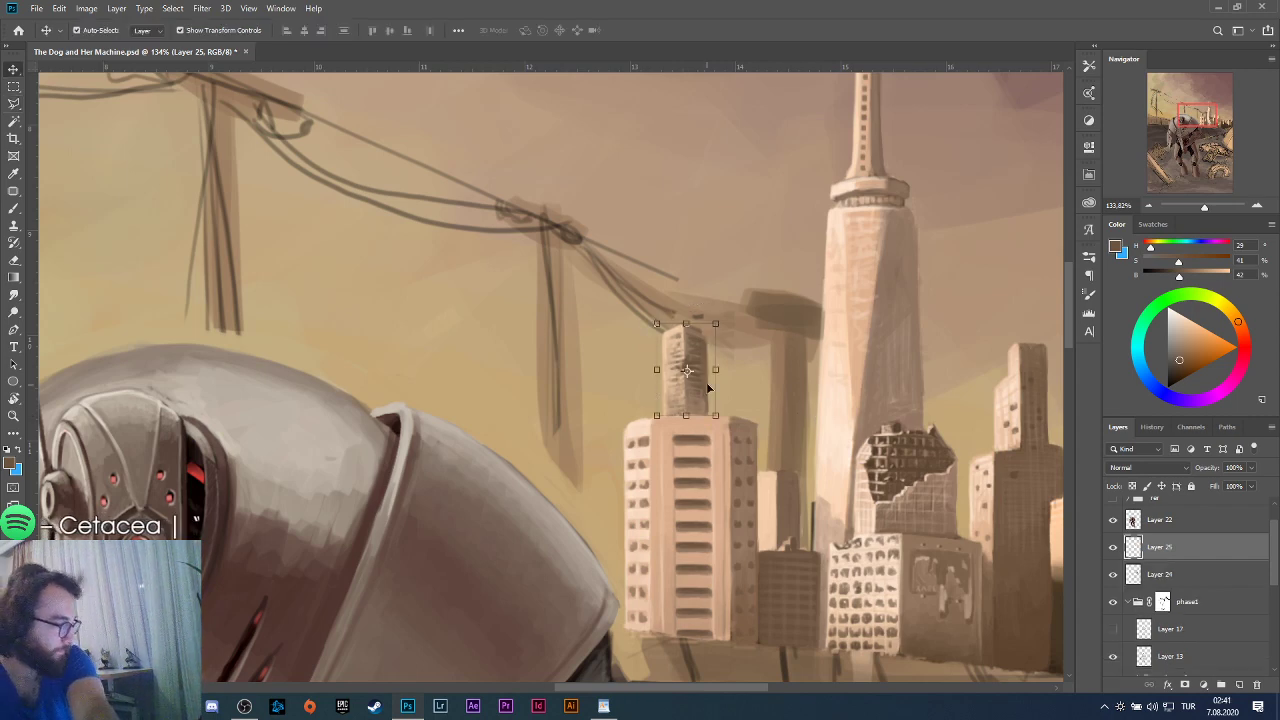
Place the tower copy behind the slotted building's shaded side, lower than the original, with its layer beneath Layer 24.
key(ctrl+t)
drag(706, 370, 732, 395)
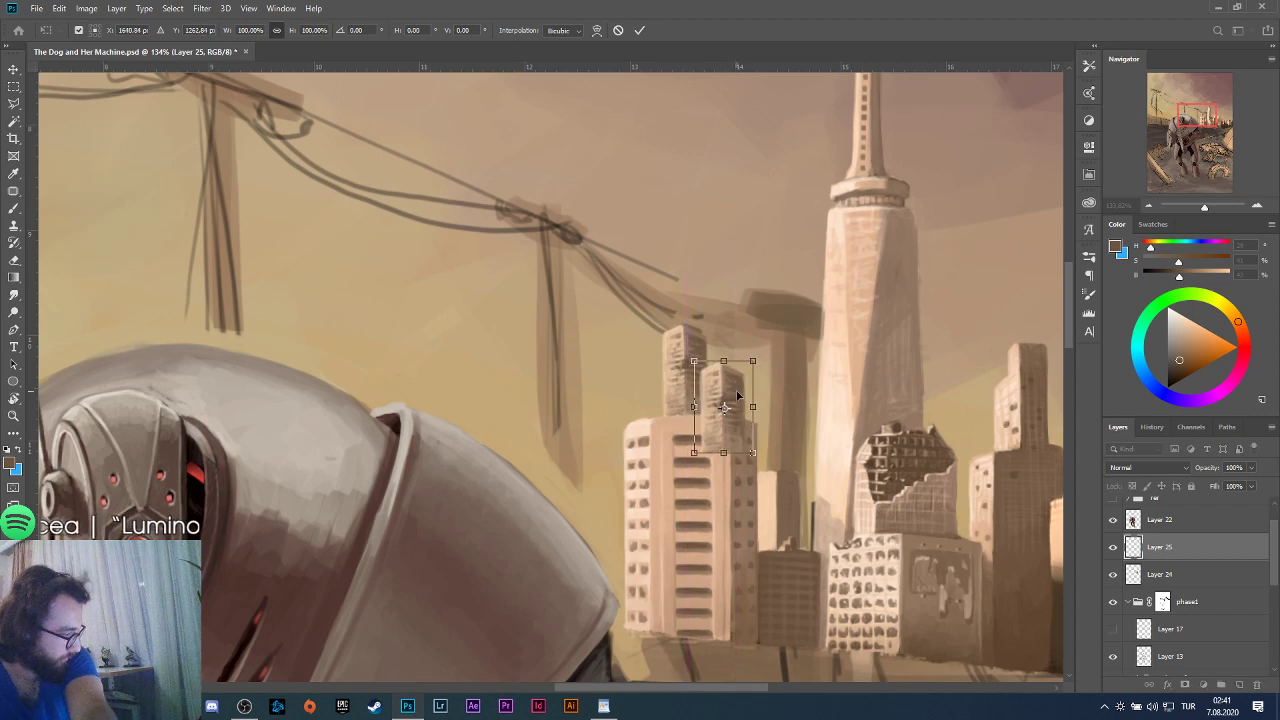
drag(1188, 598, 1170, 588)
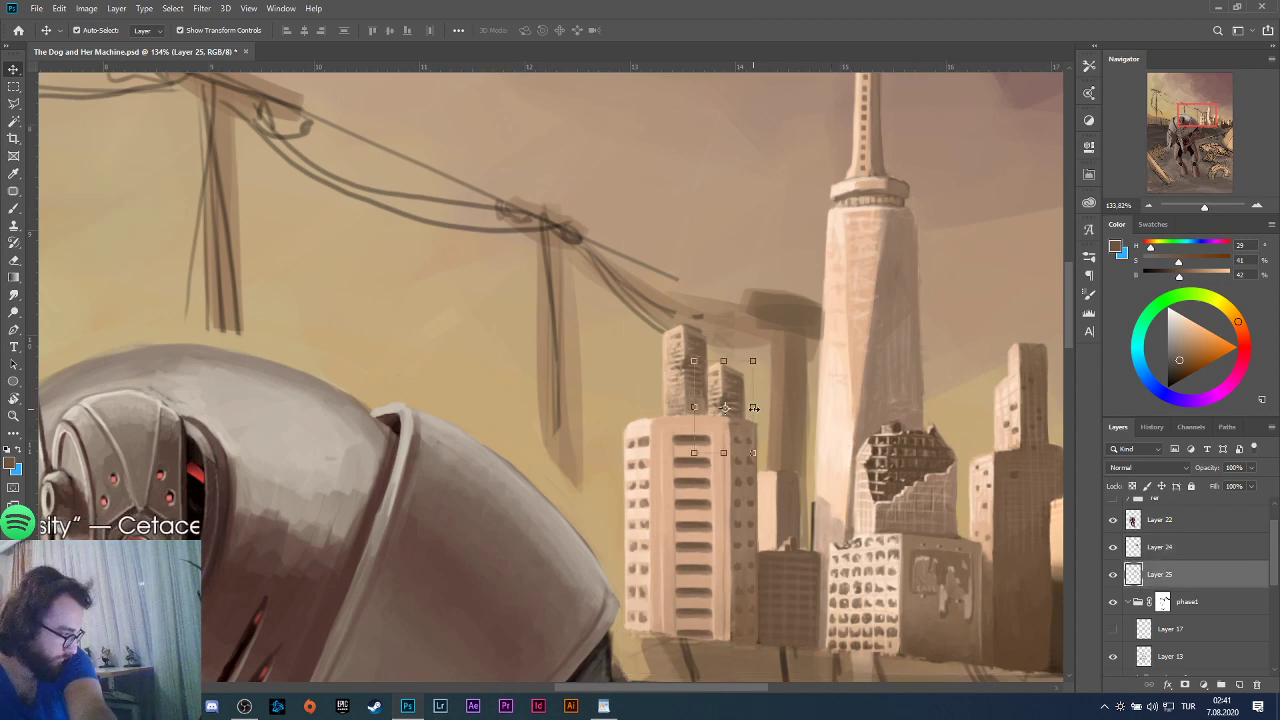
mouse_move(738, 404)
mouse_down()
mouse_move(753, 400)
mouse_move(746, 424)
mouse_up()
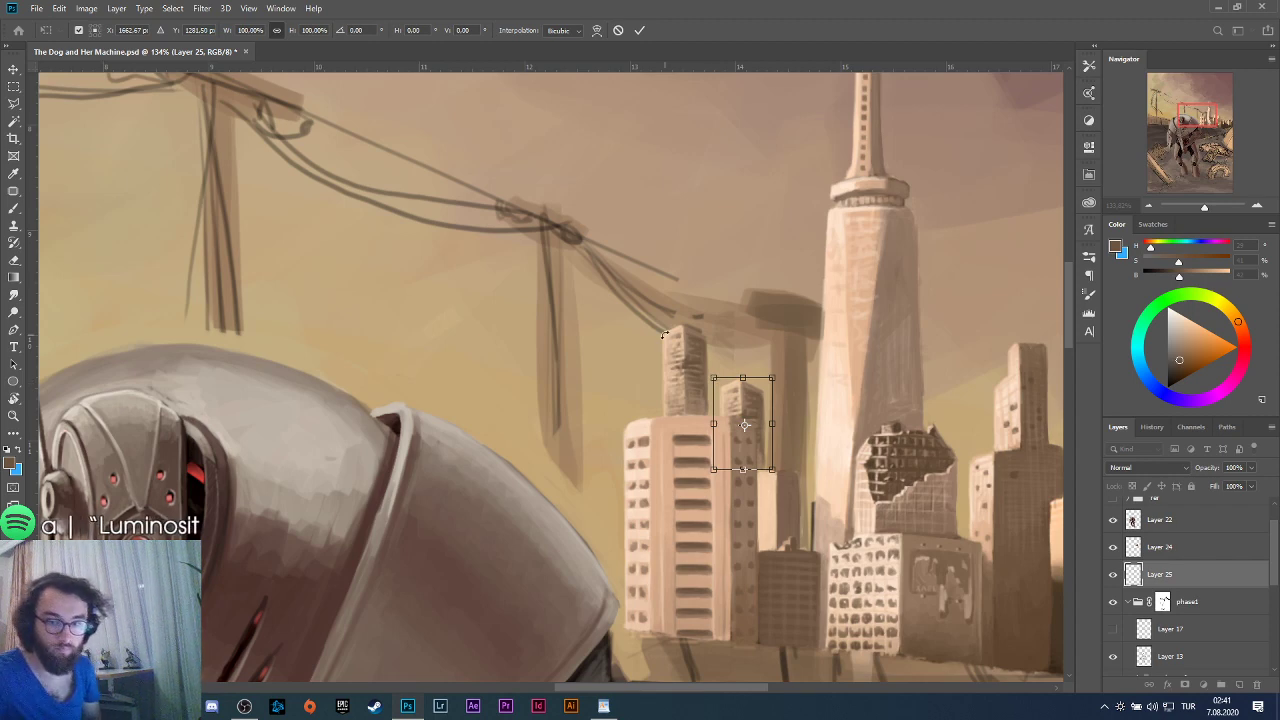
key(Left)
key(Left)
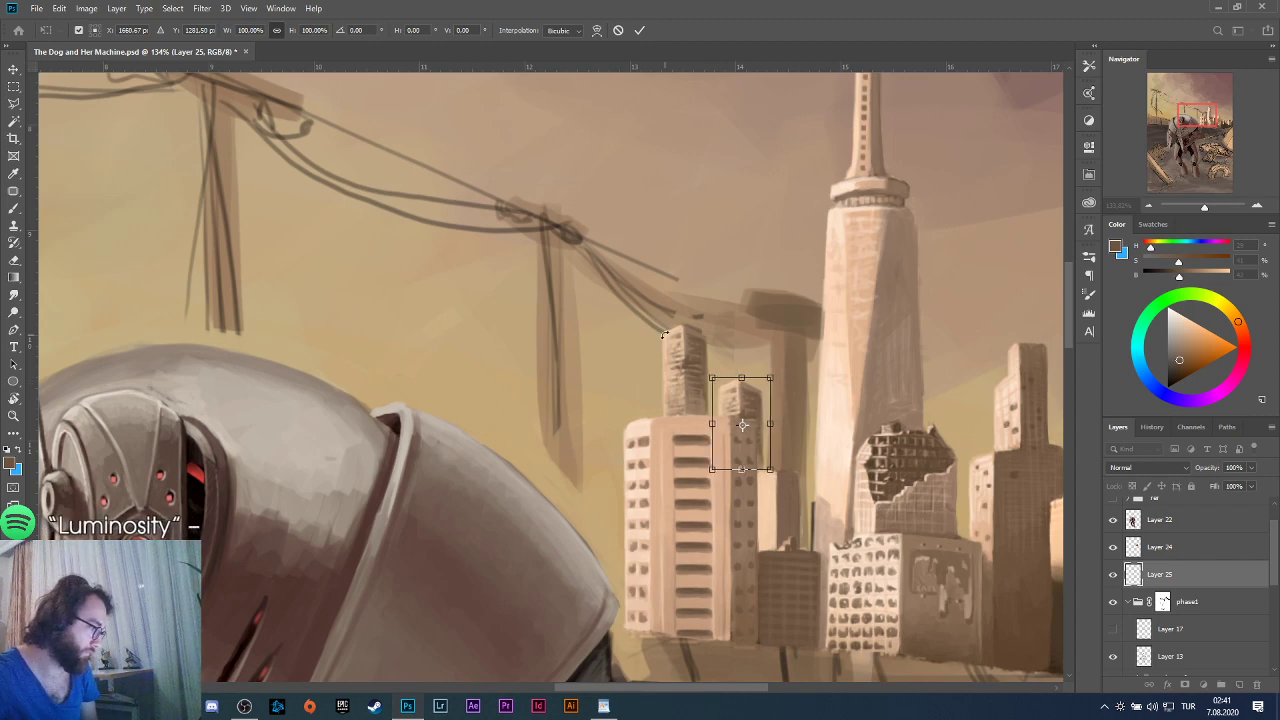
click(14, 86)
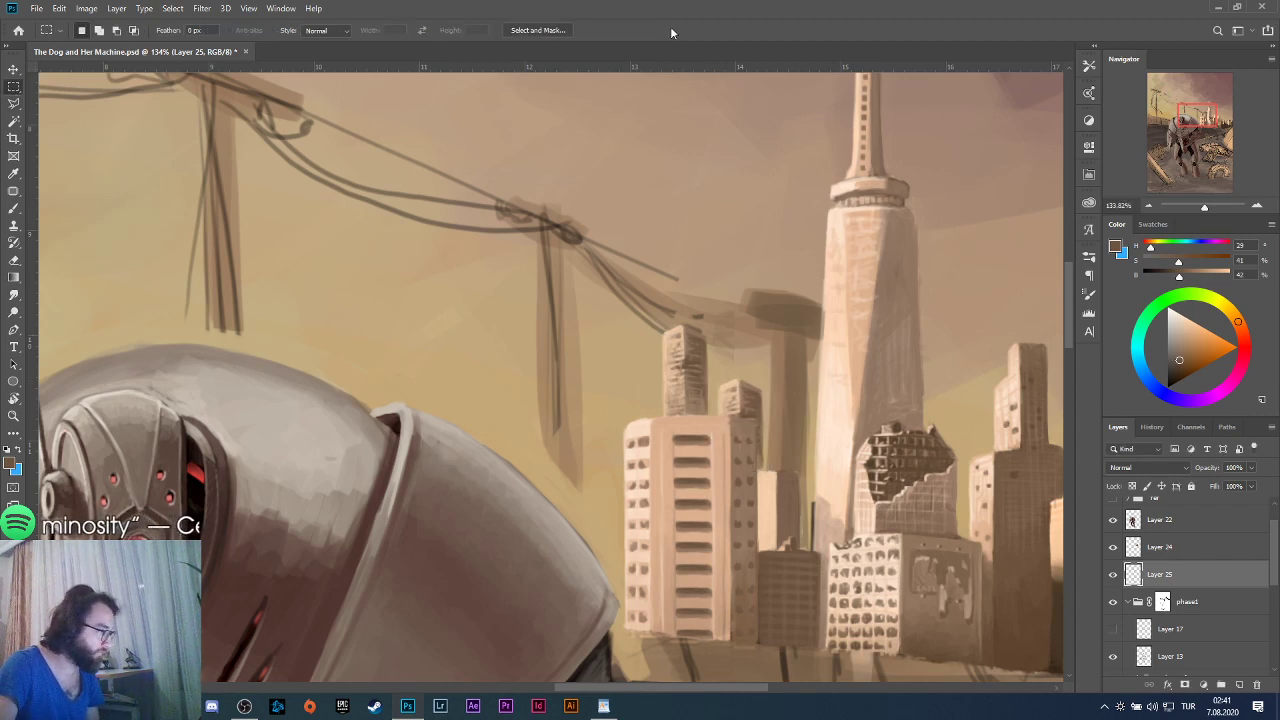
Sample a dark brown from the slotted building's shaded side and refine the shaded edge of the tower copy behind it on Layer 25.
key(e)
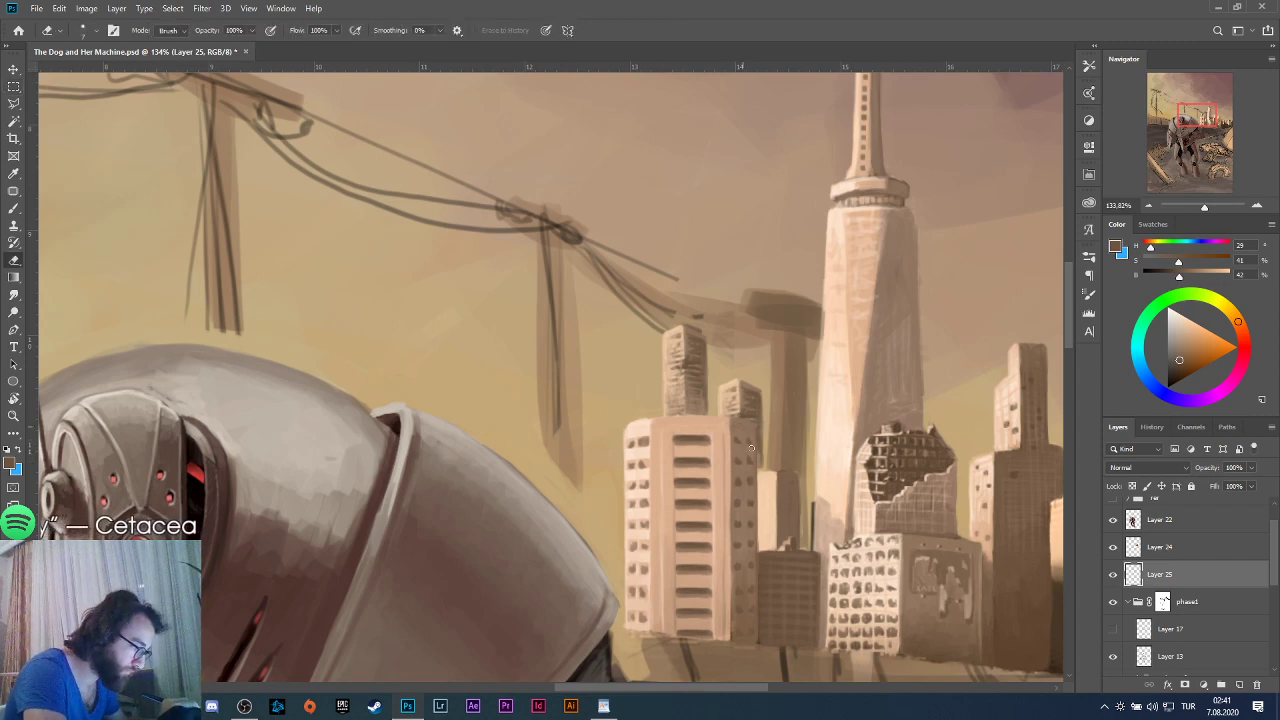
key(b)
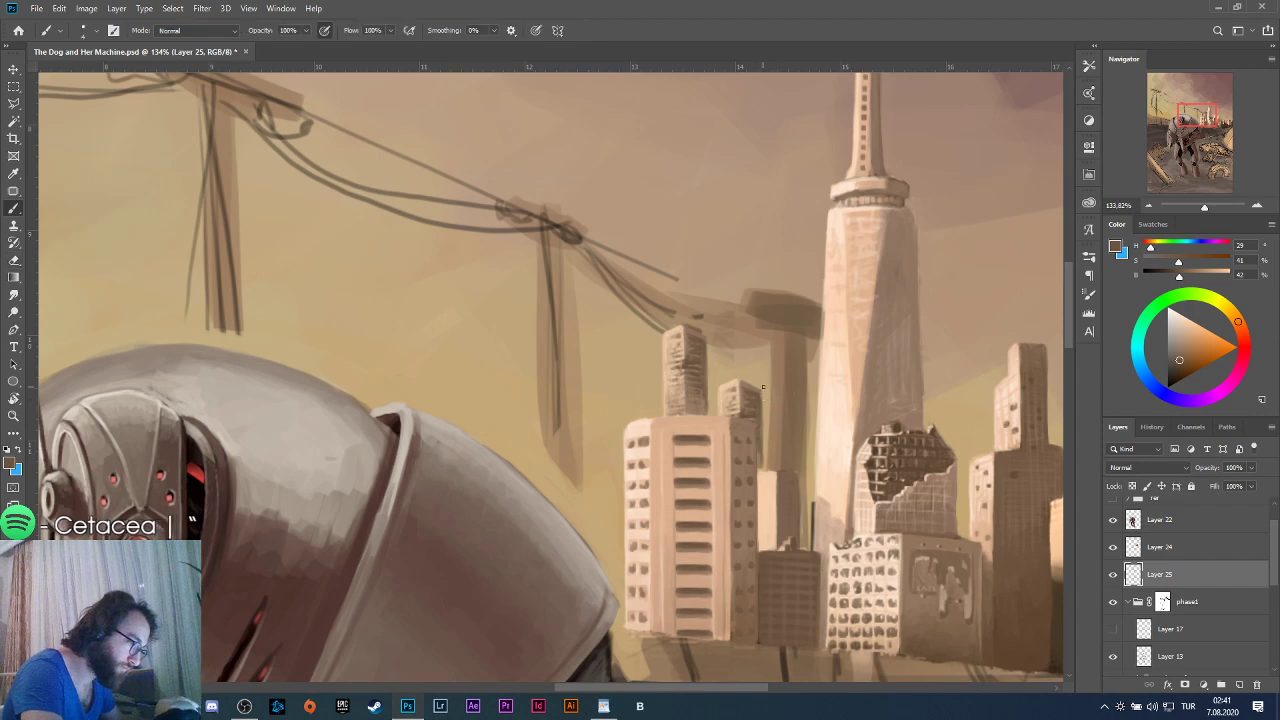
alt+click(752, 430)
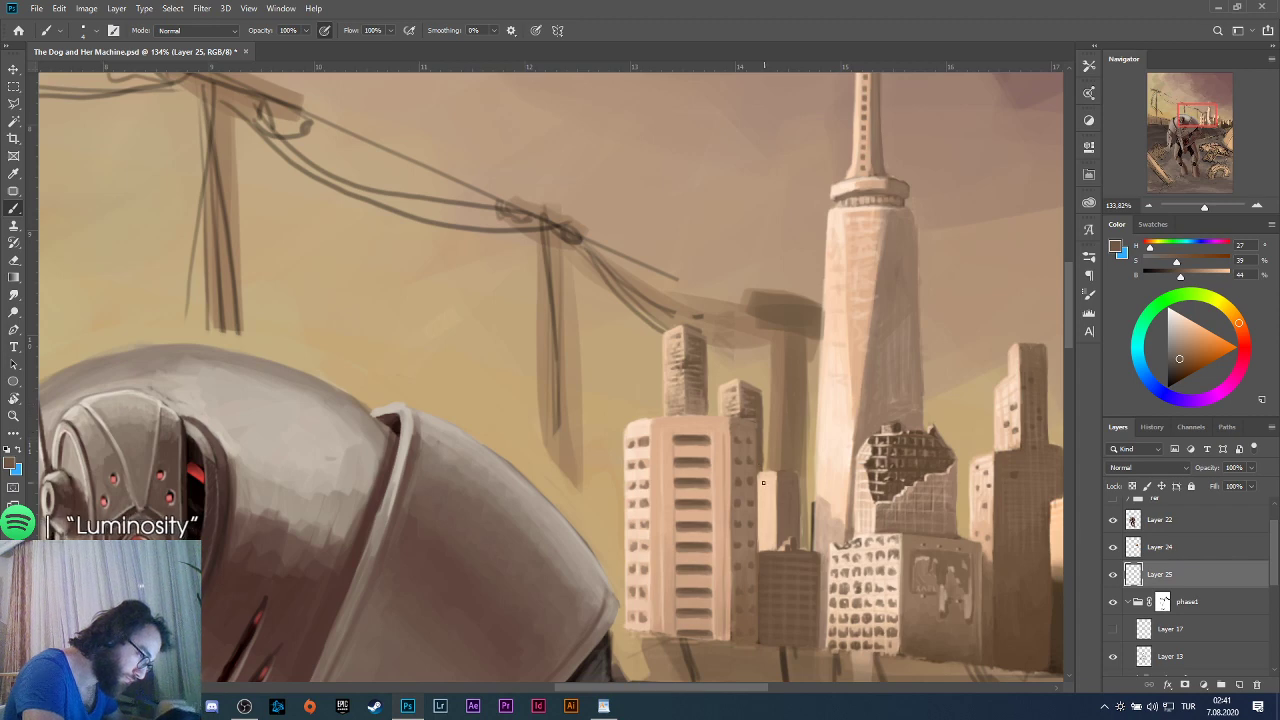
key(ctrl+z)
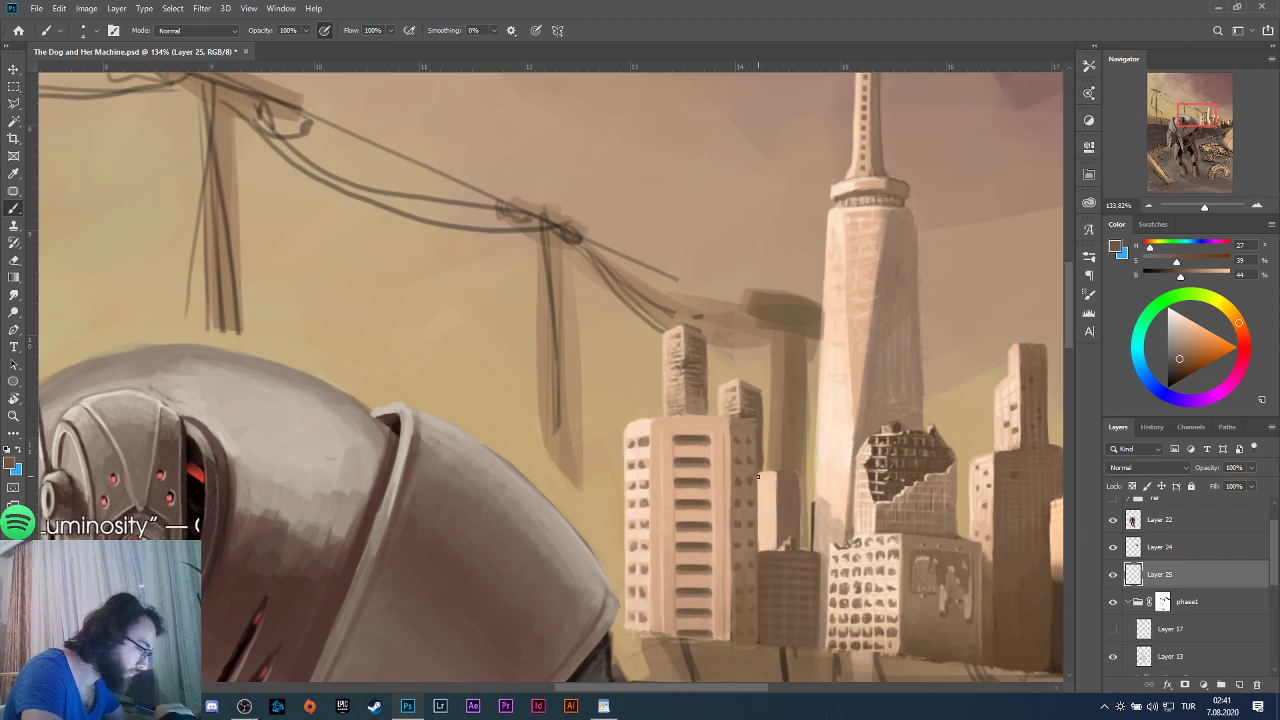
key(ctrl+shift+z)
key(e)
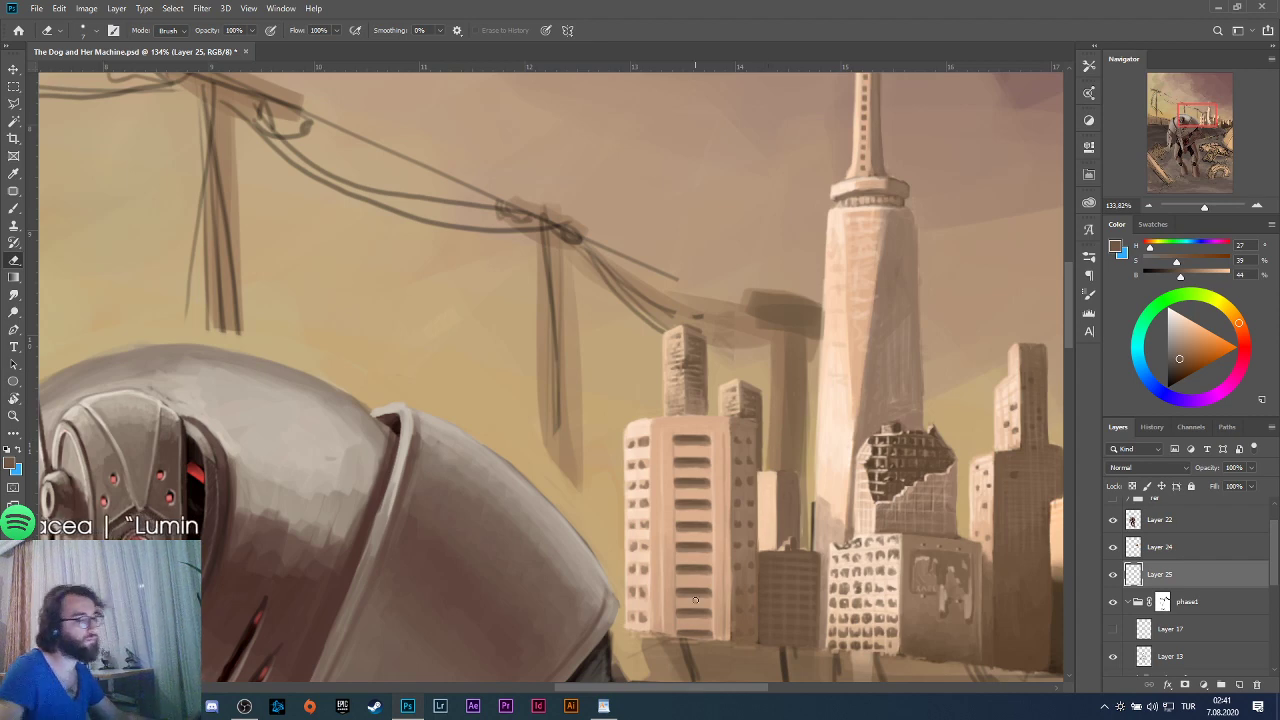
Outline the original narrow tower above the slotted building's roof with a straight-edged lasso selection on Layer 24.
scroll(769, 516, down, 5)
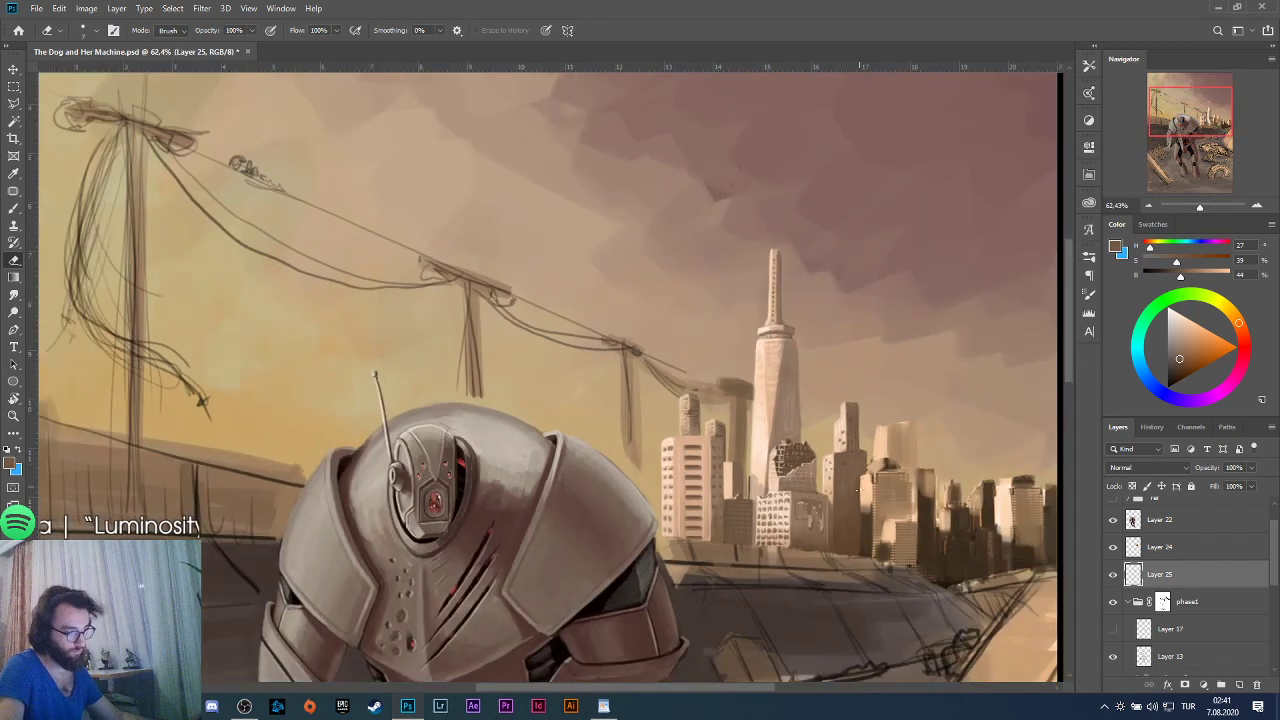
click(1124, 558)
scroll(686, 406, up, 5)
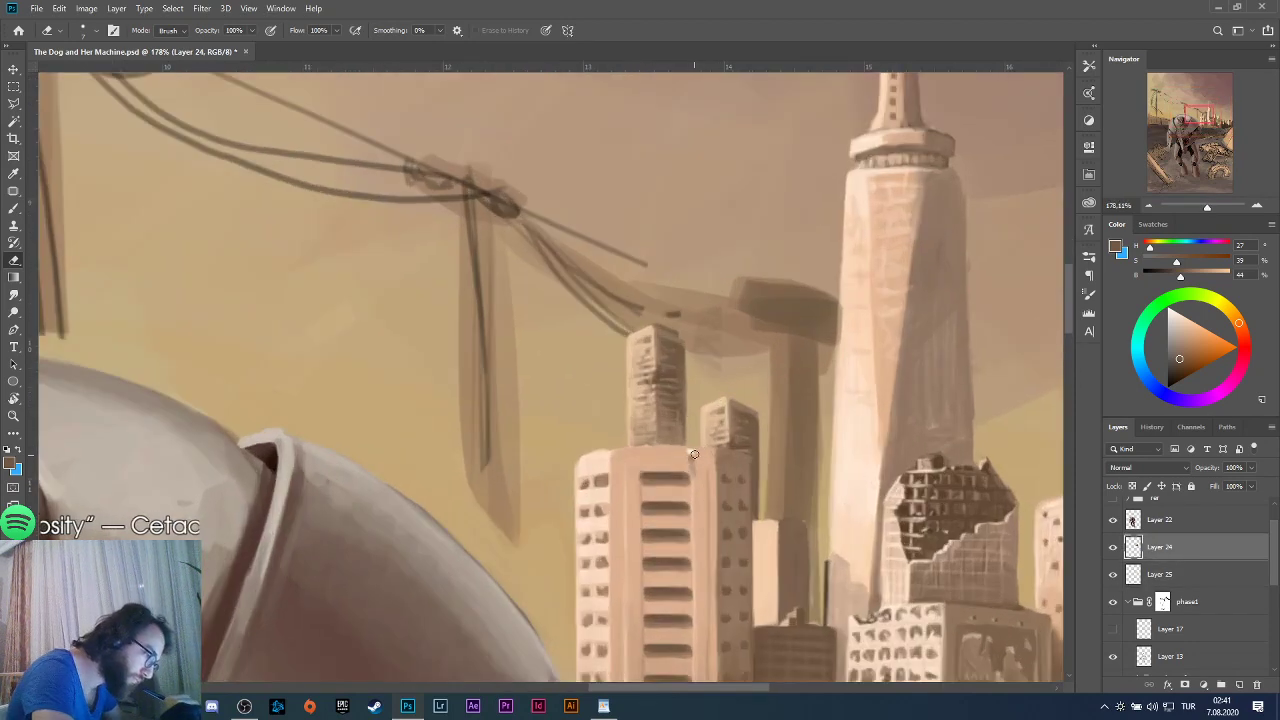
key(ctrl+z)
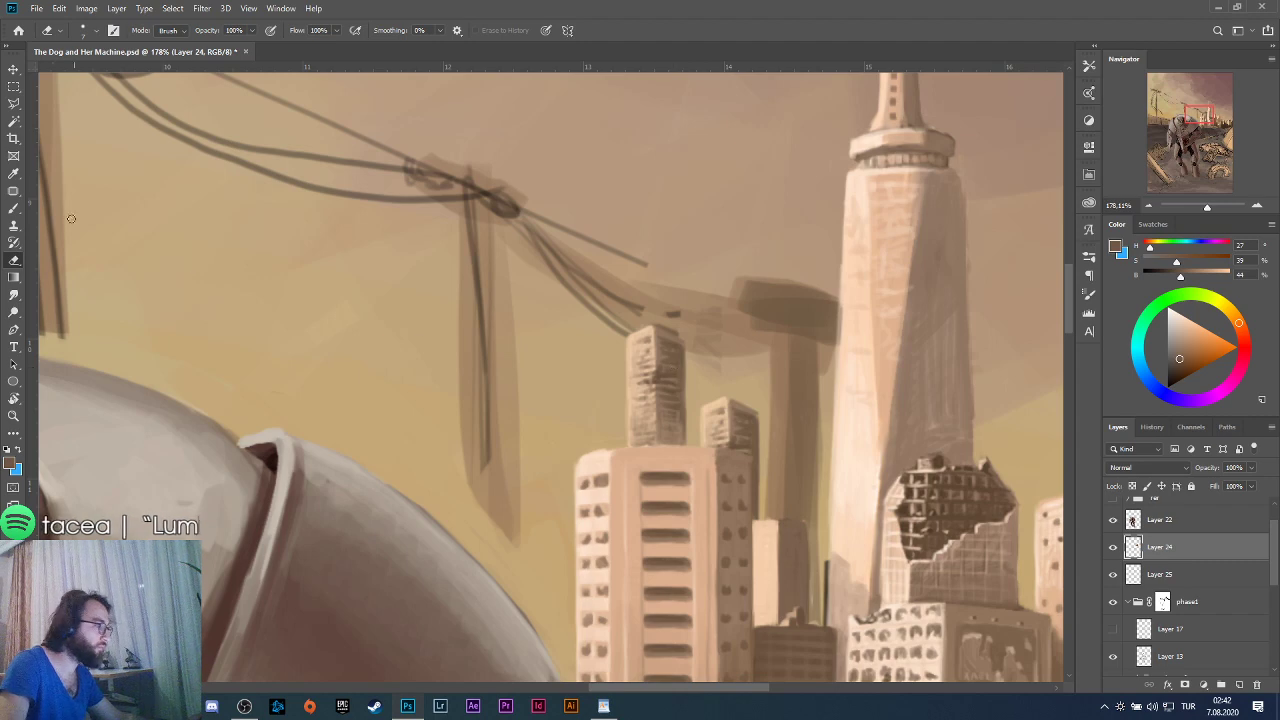
click(15, 105)
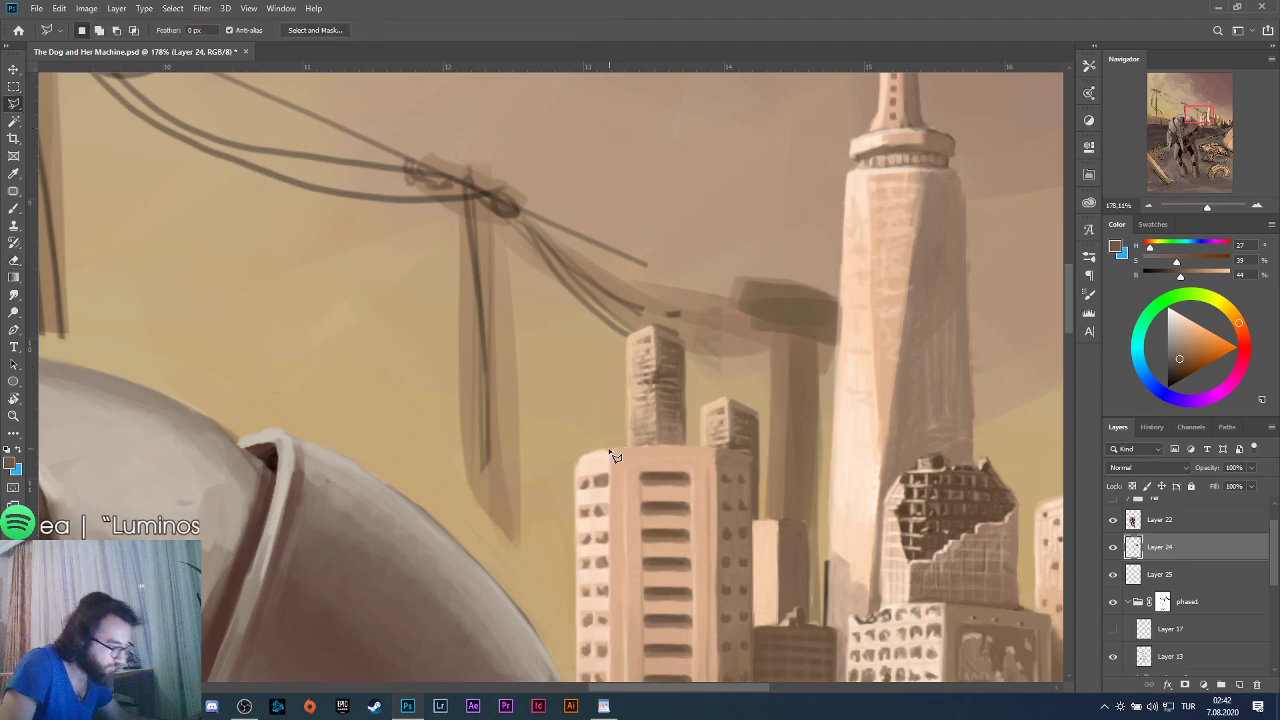
click(617, 446)
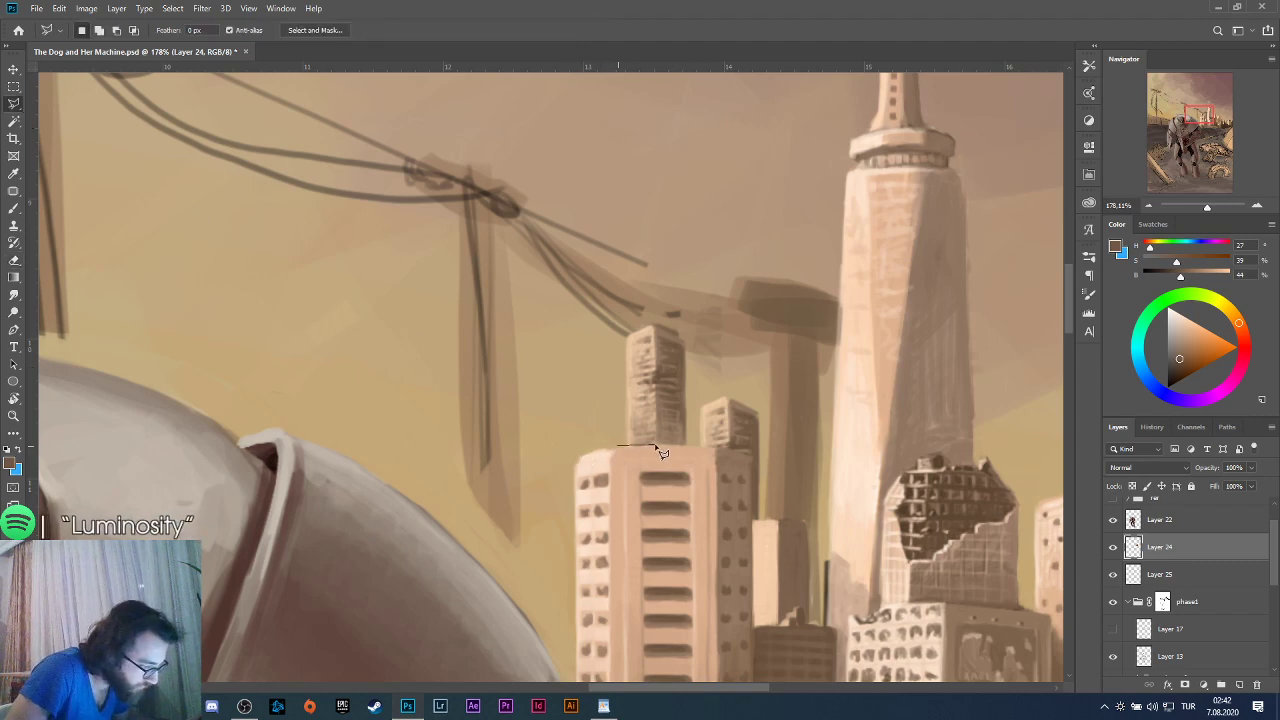
click(692, 446)
click(692, 325)
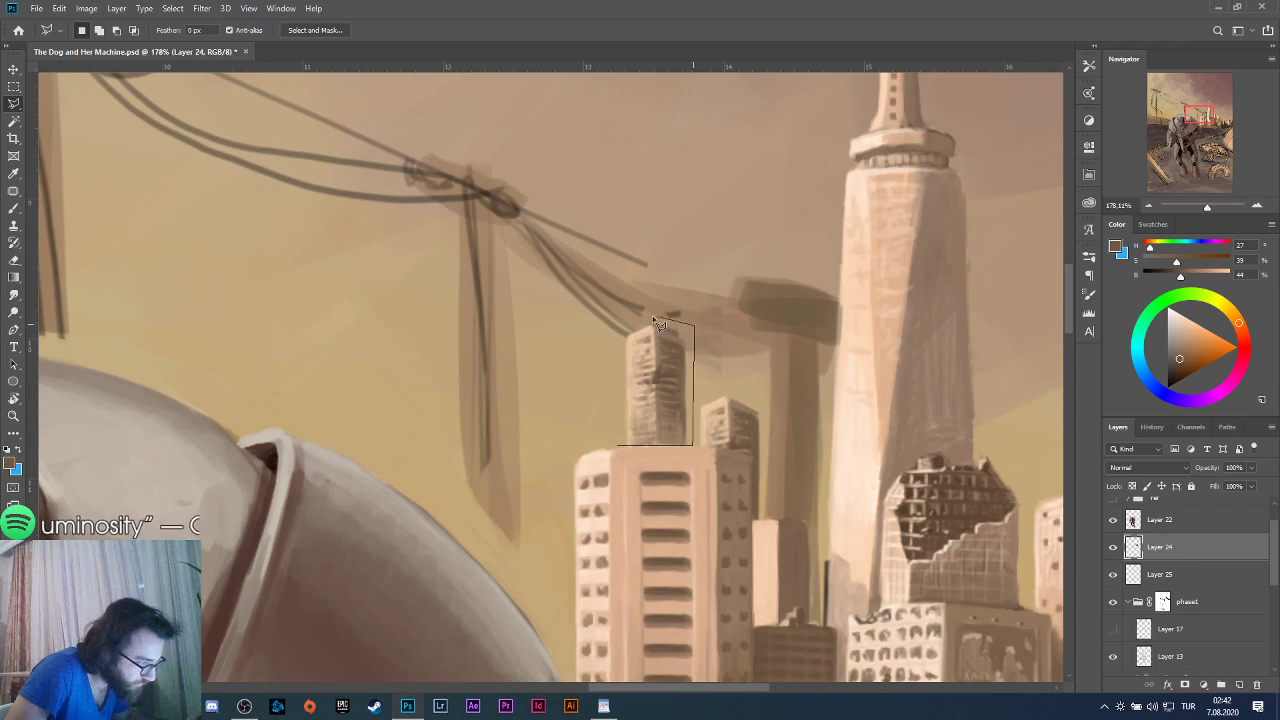
click(638, 318)
click(604, 356)
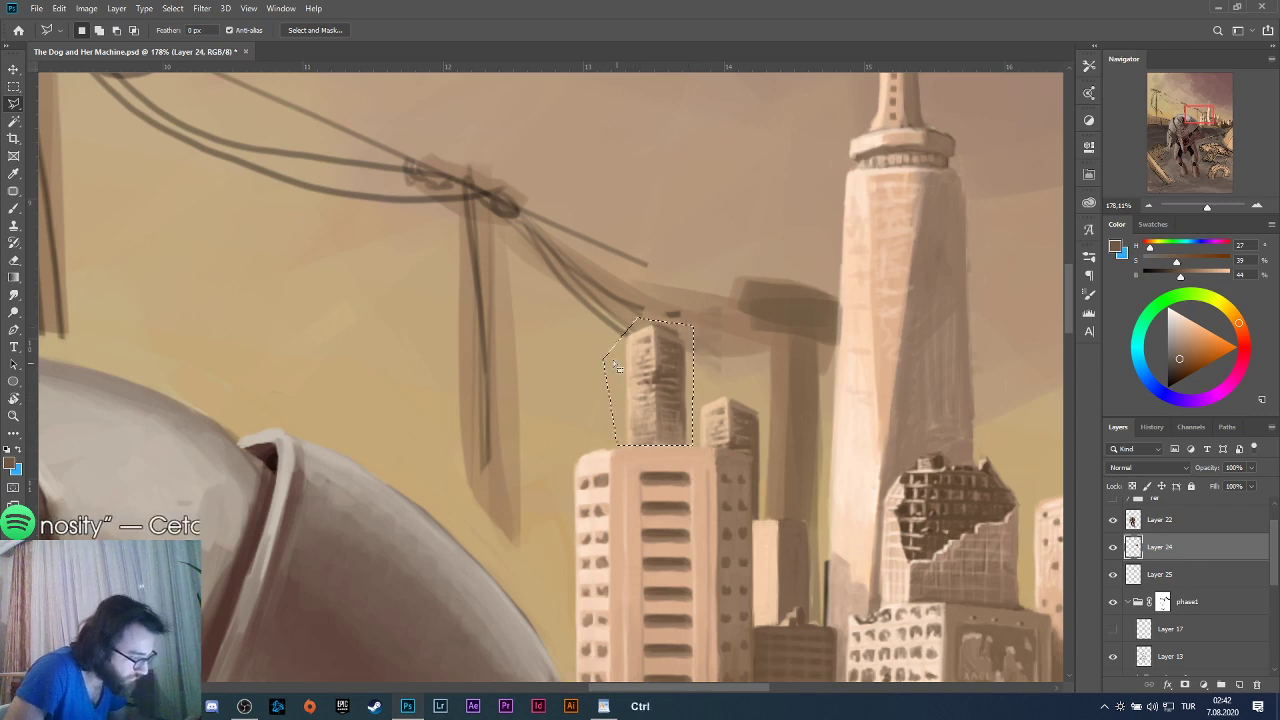
Shift the selected narrow tower along the slotted building's roof toward the smaller copy, to X 1611 px, and deselect it.
ctrl+click(606, 382)
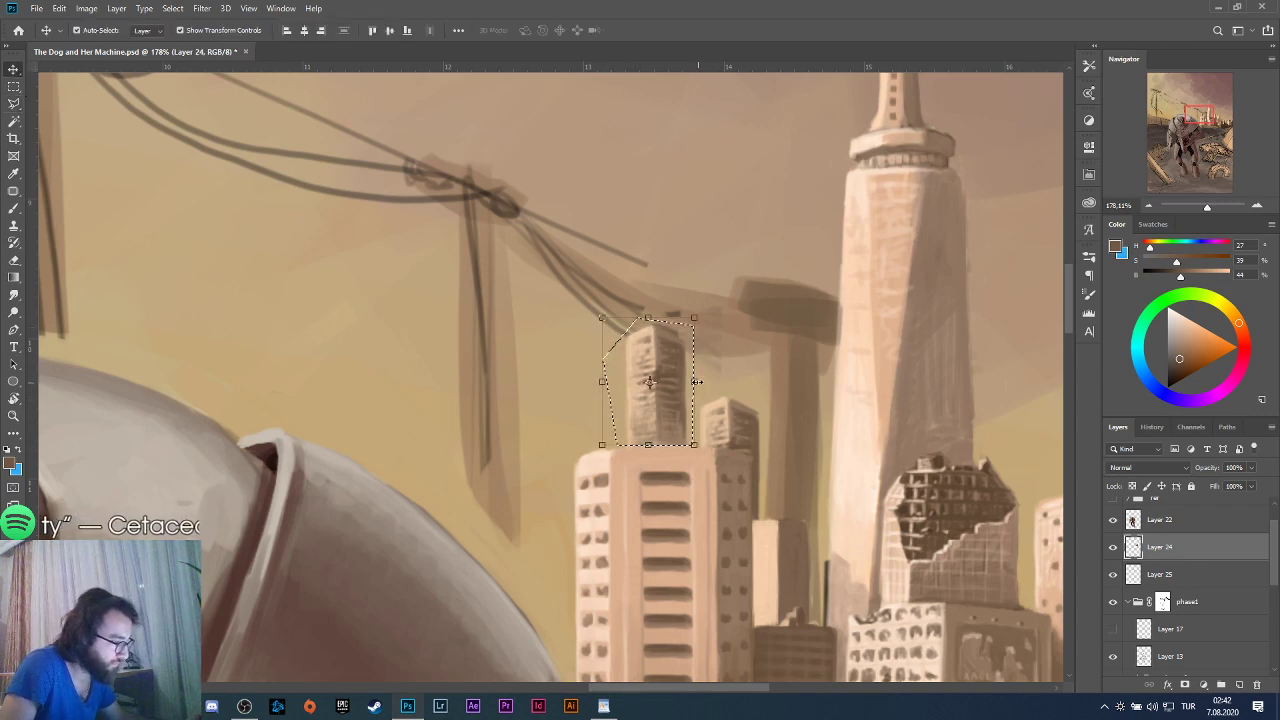
key(ctrl+t)
drag(660, 371, 676, 372)
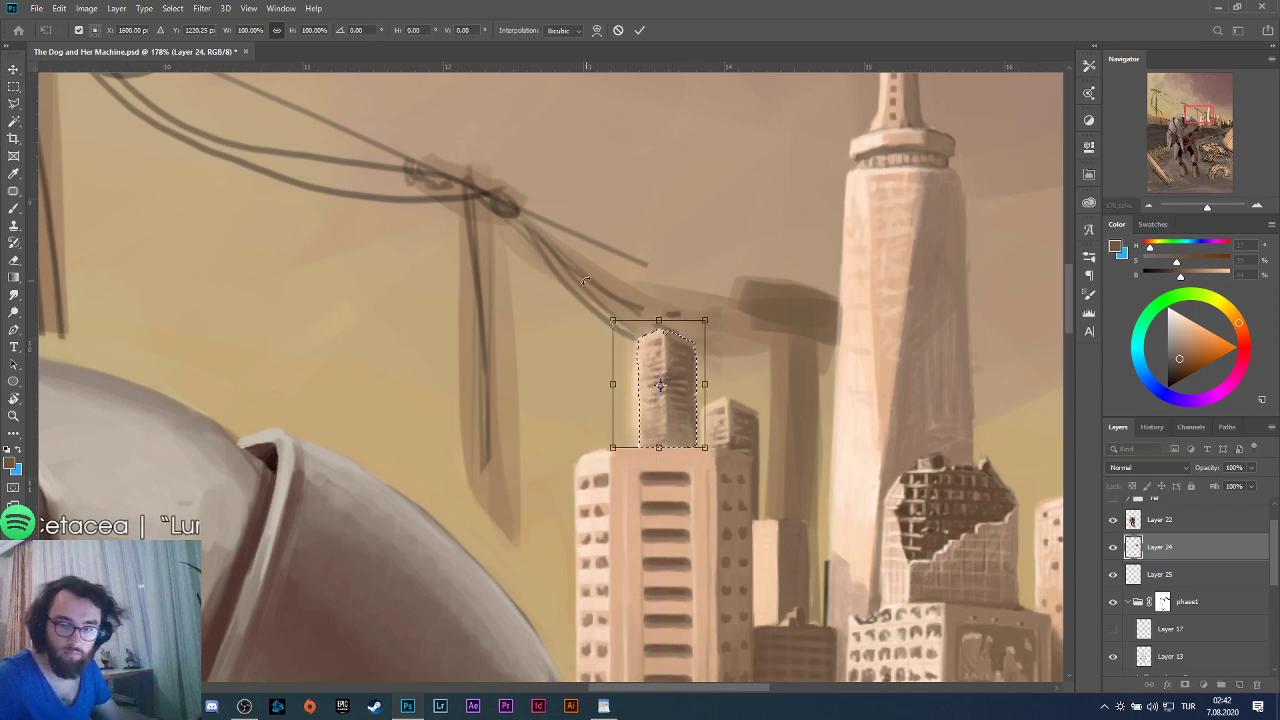
key(Right)
key(Right)
key(Right)
key(Right)
key(Right)
key(Right)
key(Right)
key(Right)
key(Right)
key(Right)
key(Right)
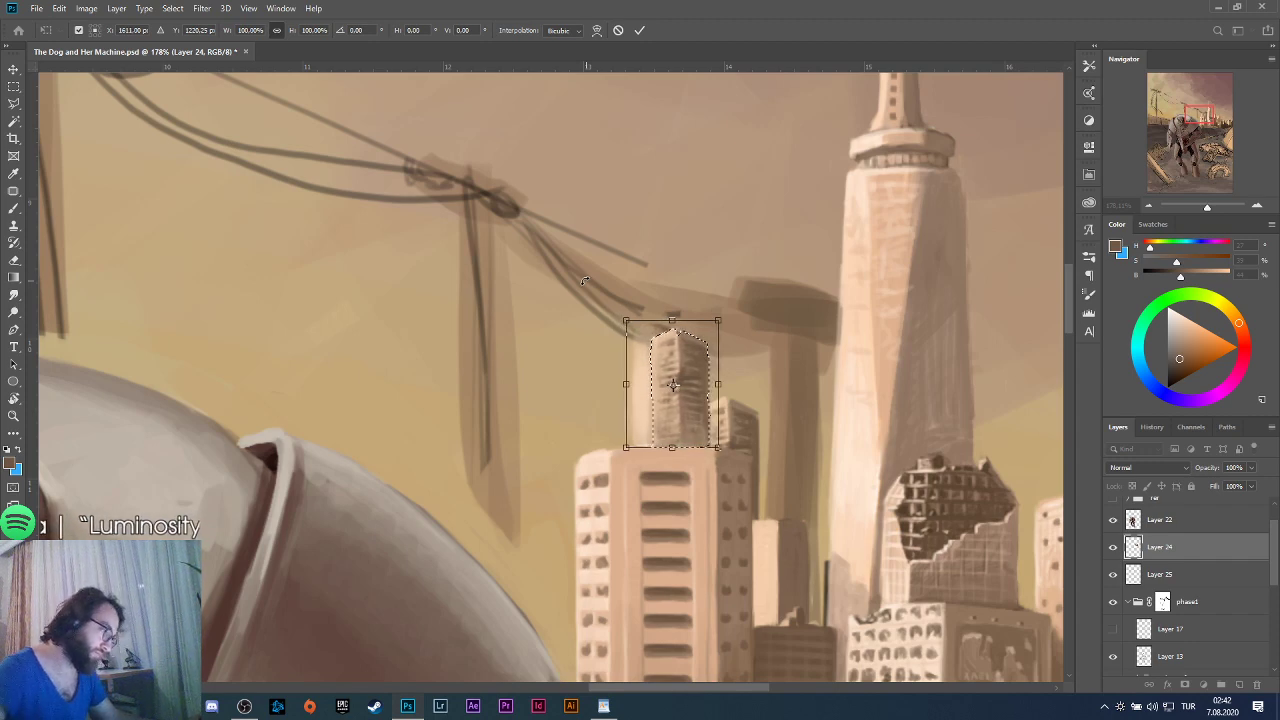
click(640, 30)
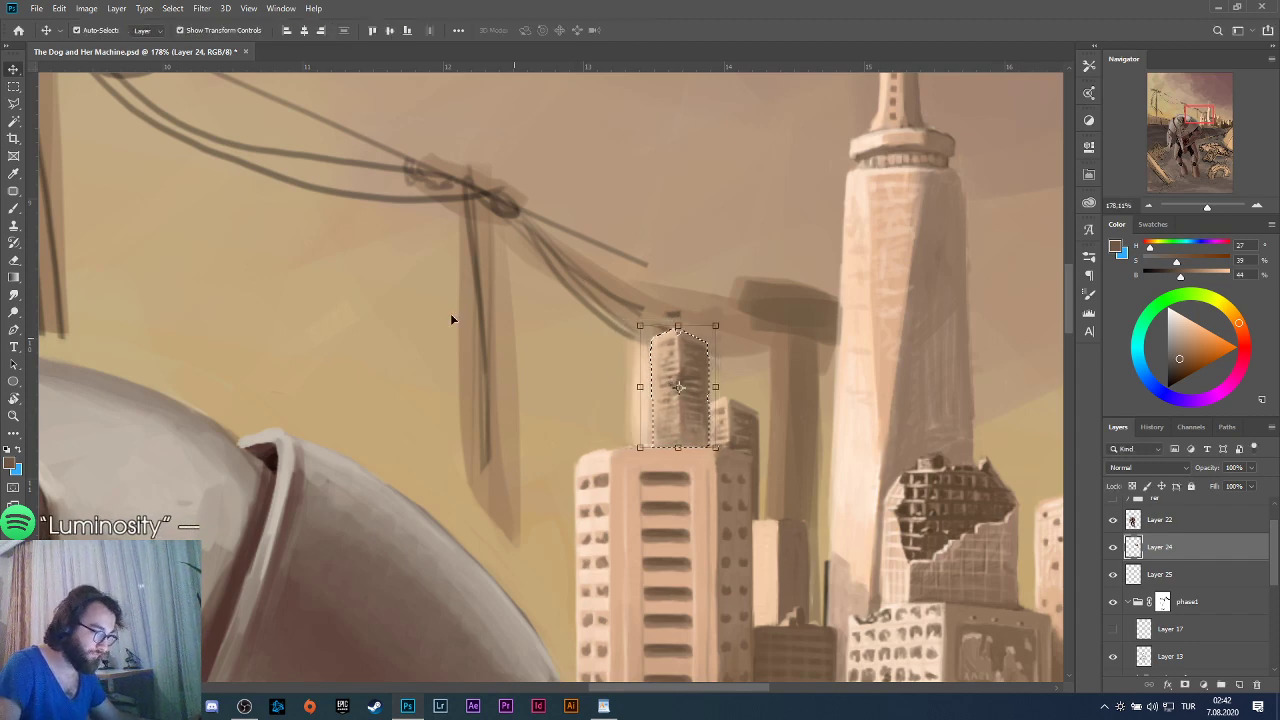
key(ctrl+d)
Sample the slotted building's pink and pale cream tones and touch up its roof edge at the moved tower's base.
click(15, 87)
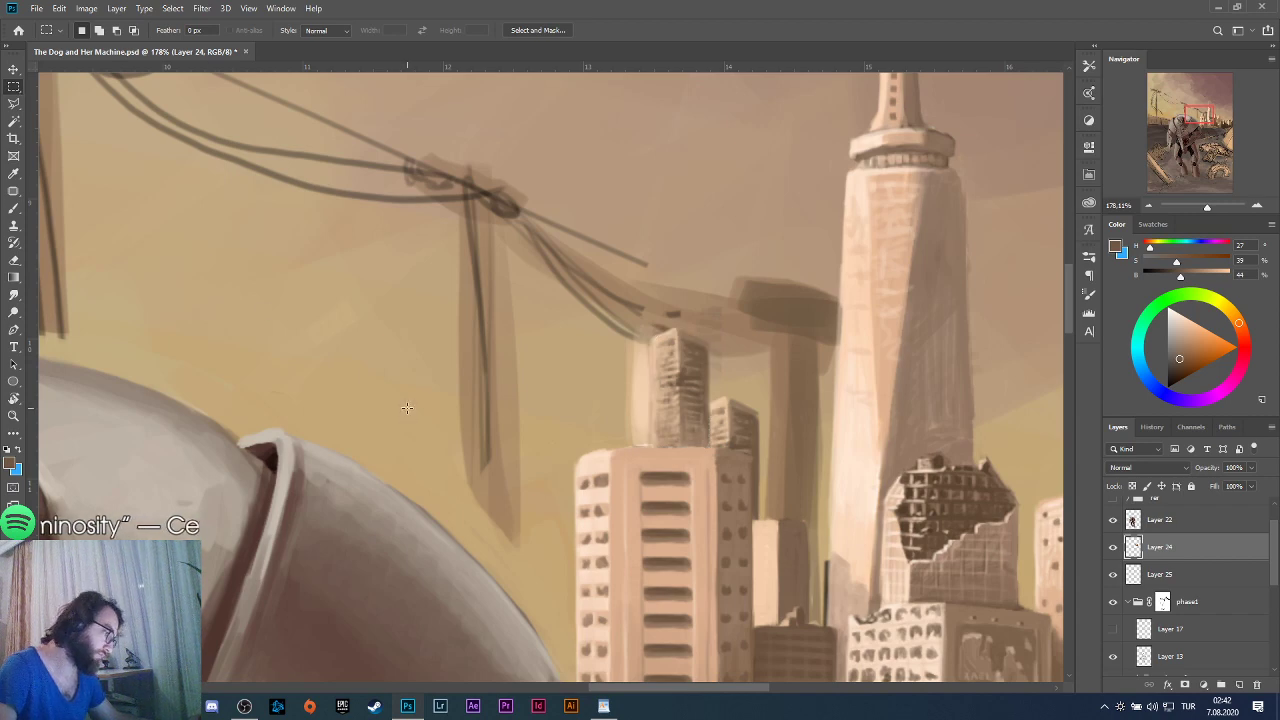
key(b)
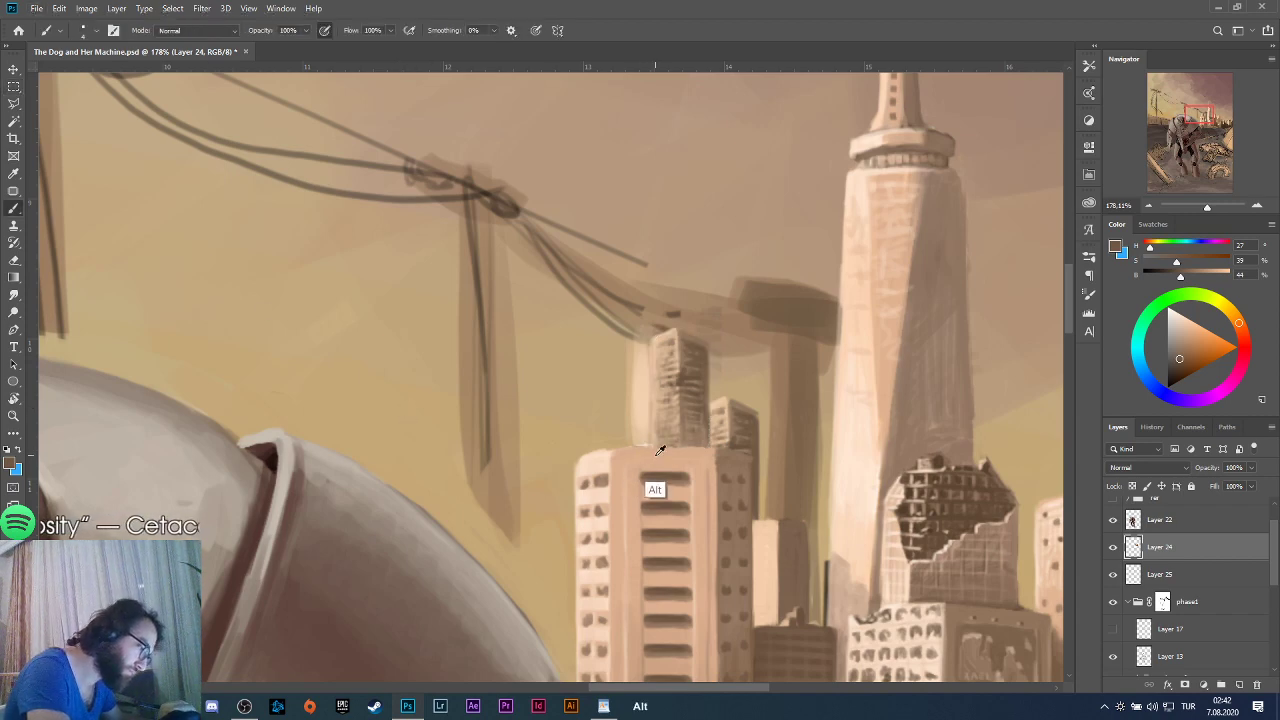
alt+click(656, 490)
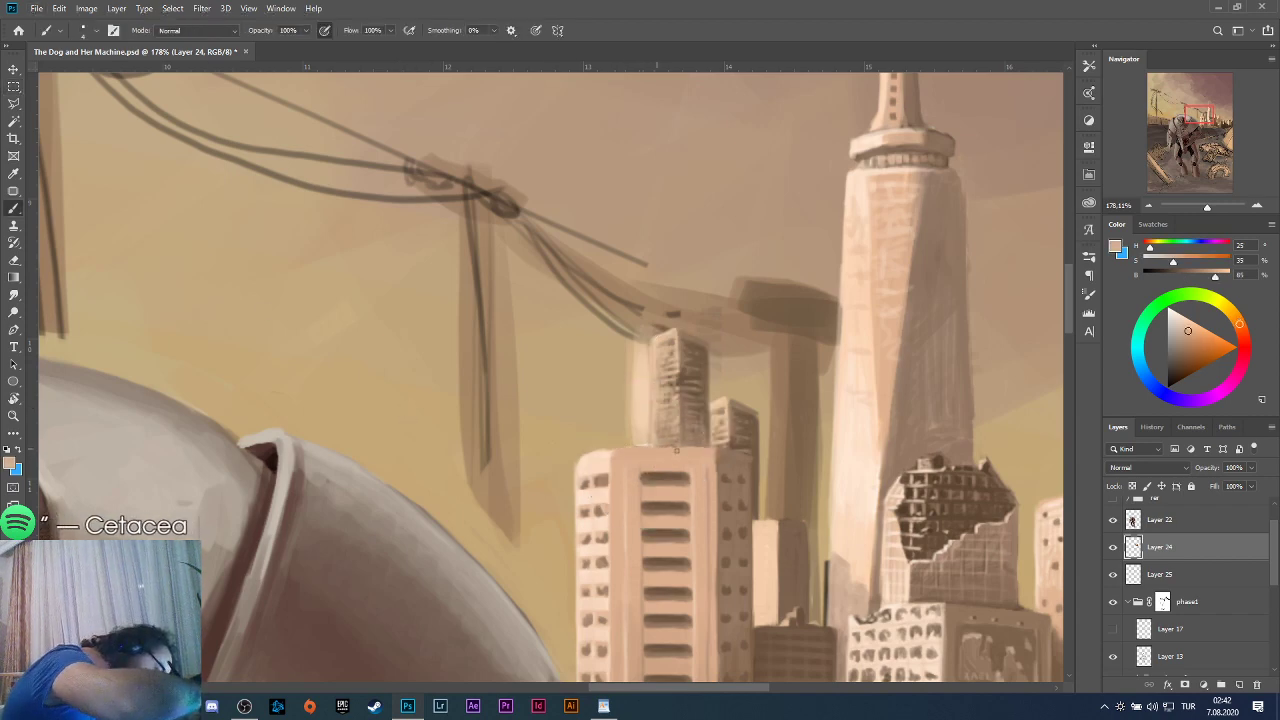
alt+click(583, 454)
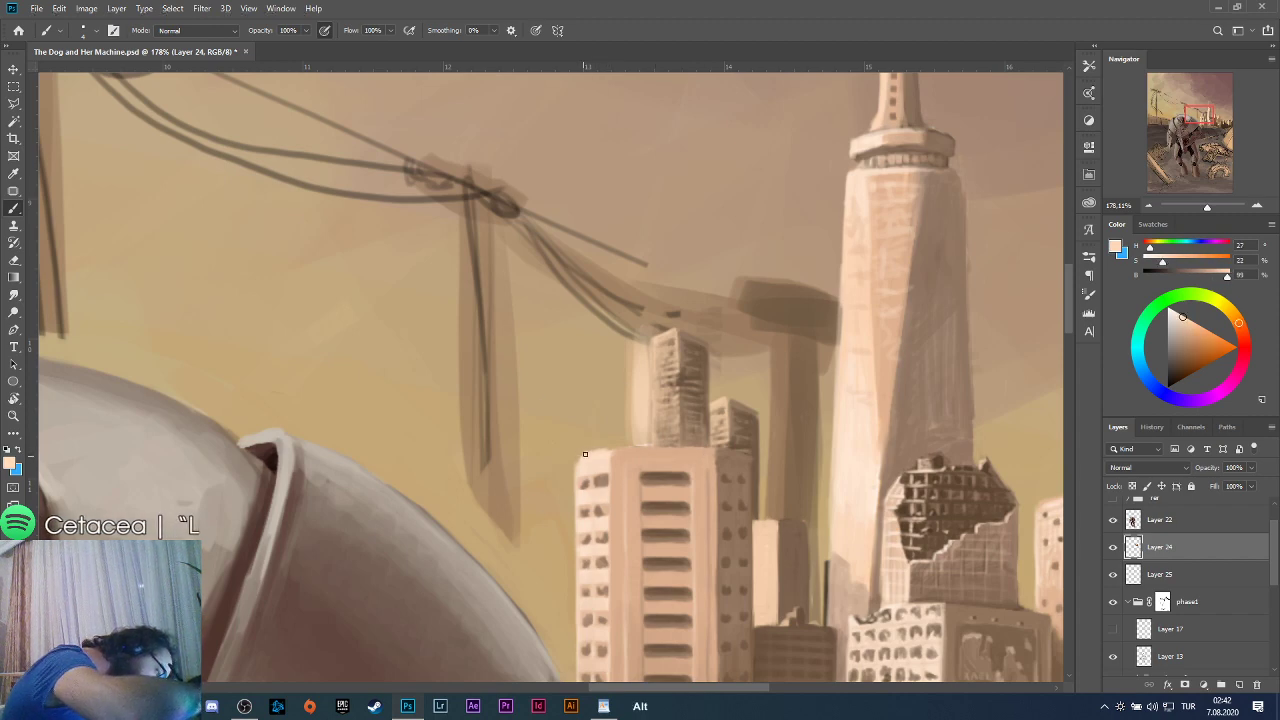
key(ctrl+z)
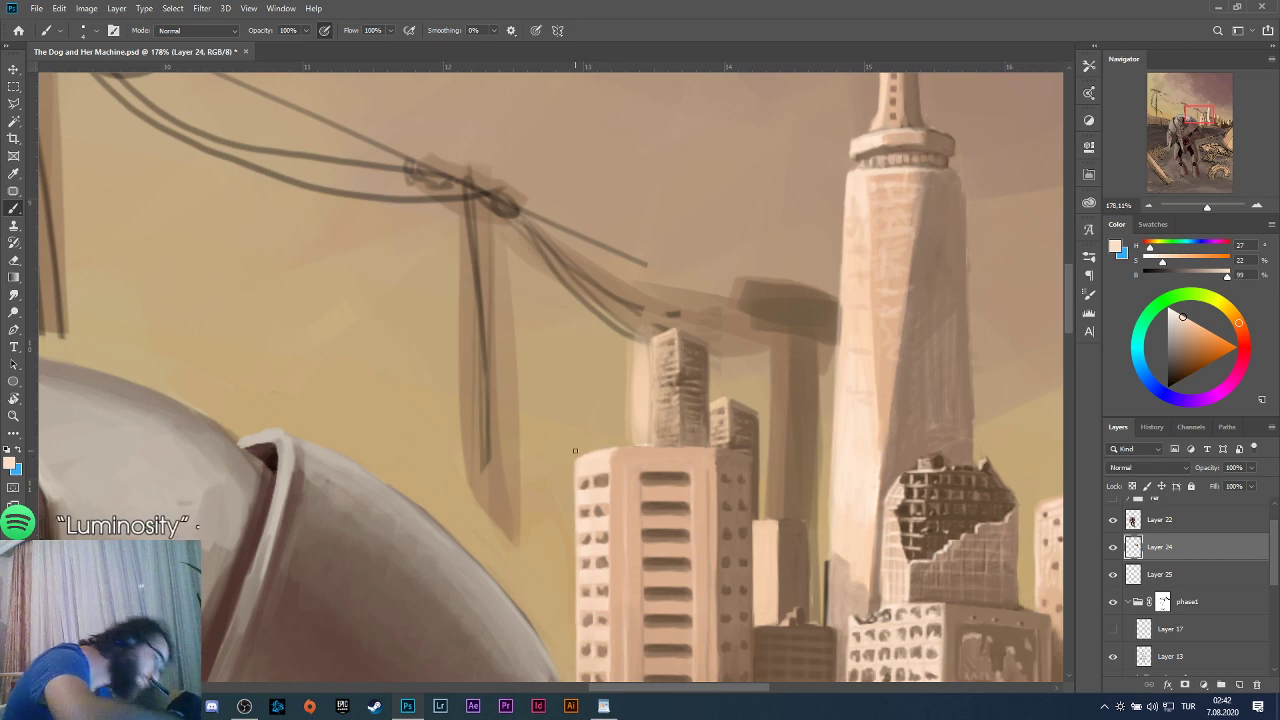
key(ctrl+shift+z)
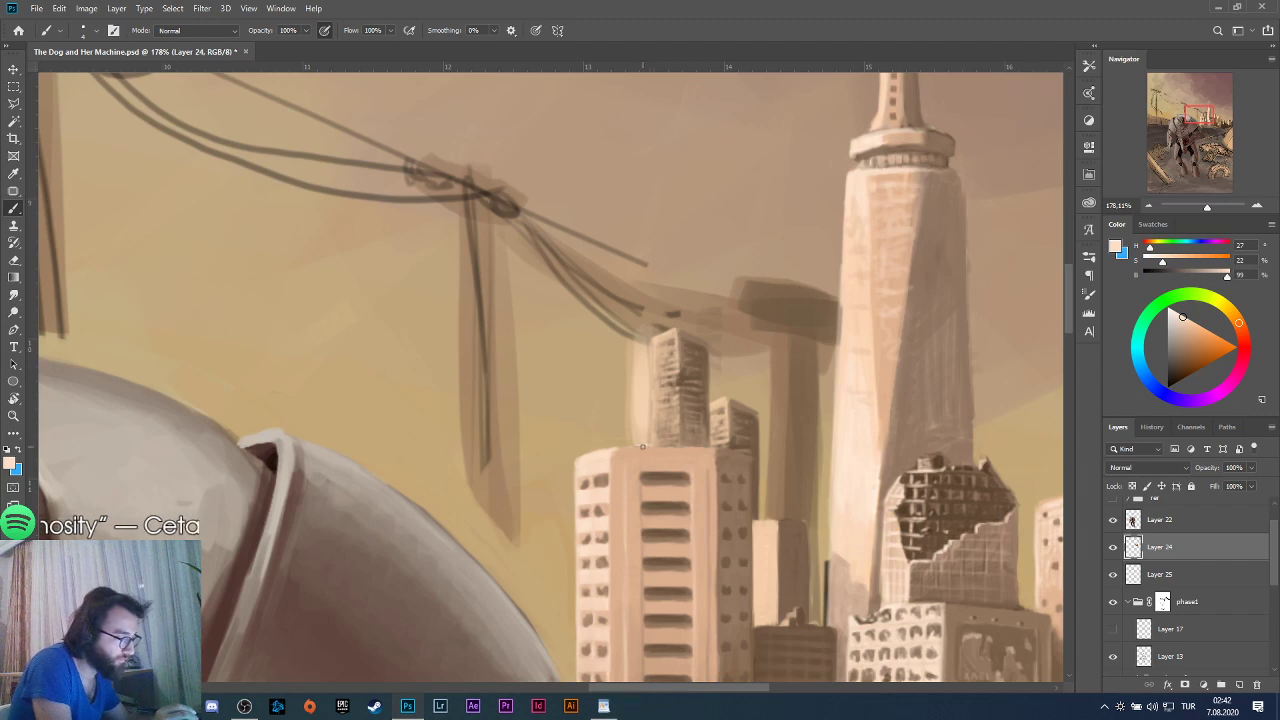
Paint black on the phase1 group's layer mask to hide the old light tower paint beside the moved narrow tower.
click(1162, 601)
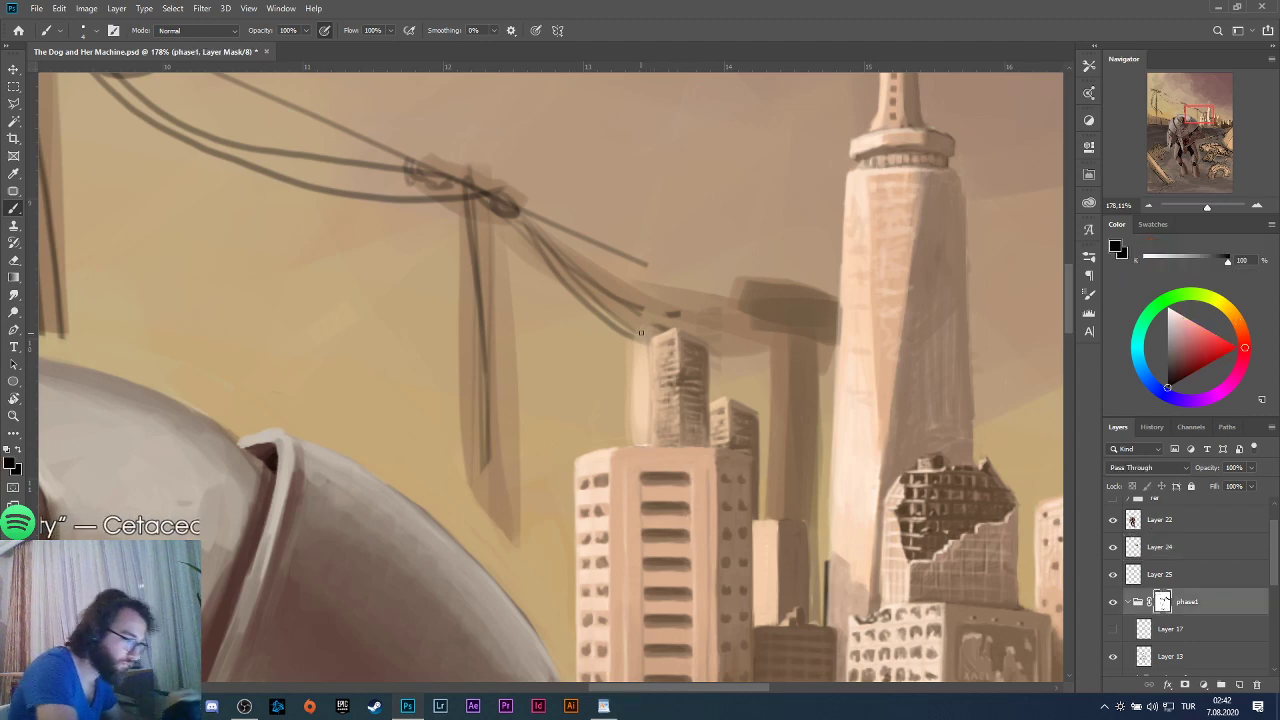
drag(635, 346, 649, 425)
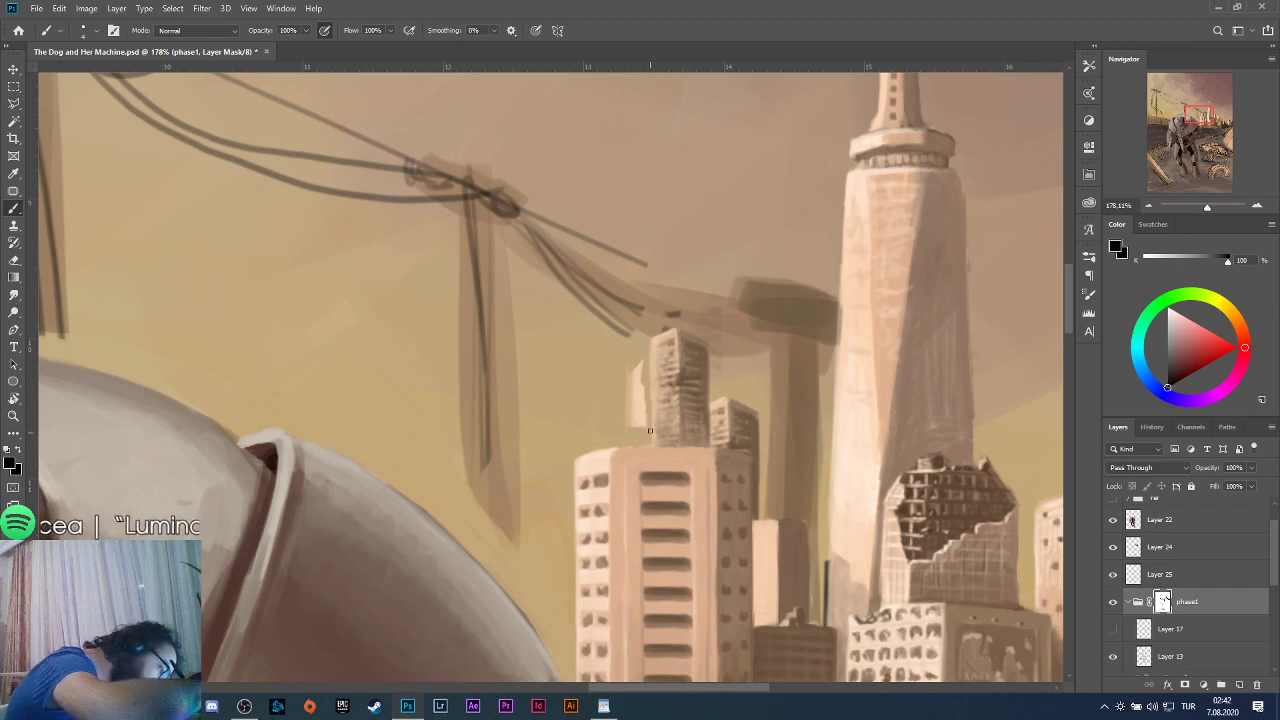
mouse_move(647, 426)
mouse_down()
mouse_move(644, 355)
mouse_move(631, 417)
mouse_up()
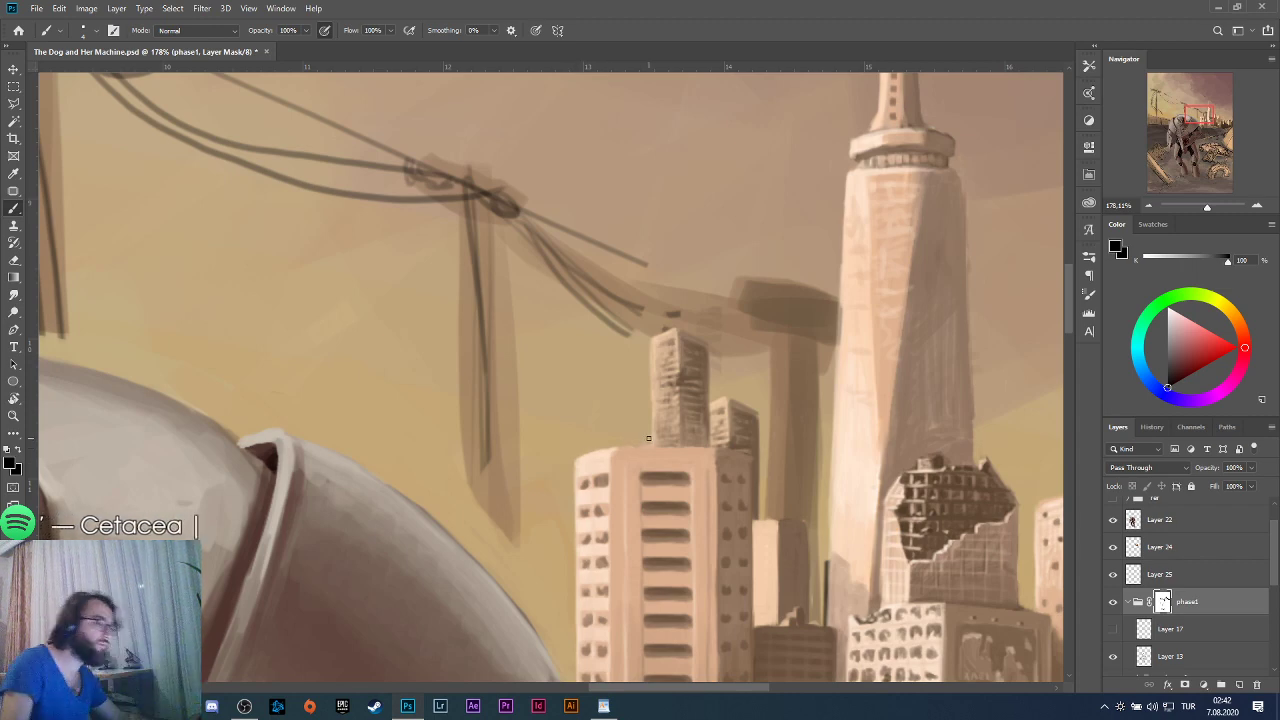
scroll(648, 437, down, 8)
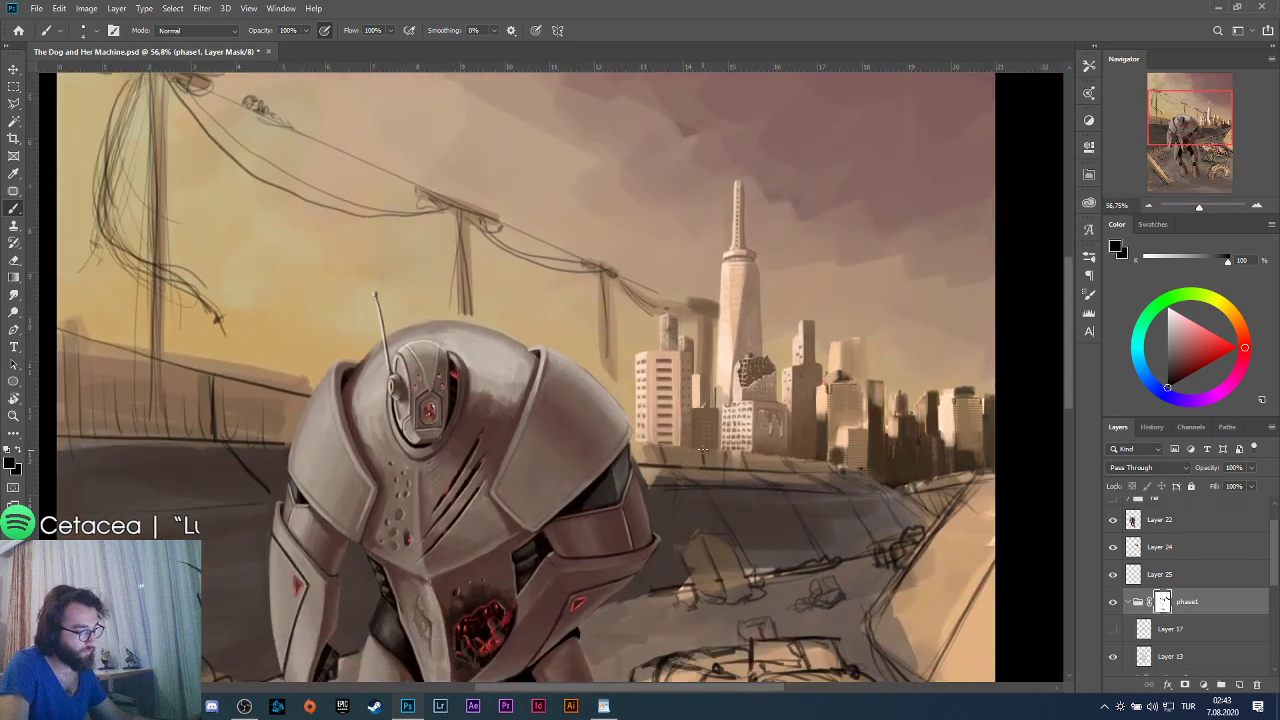
scroll(710, 426, down, 2)
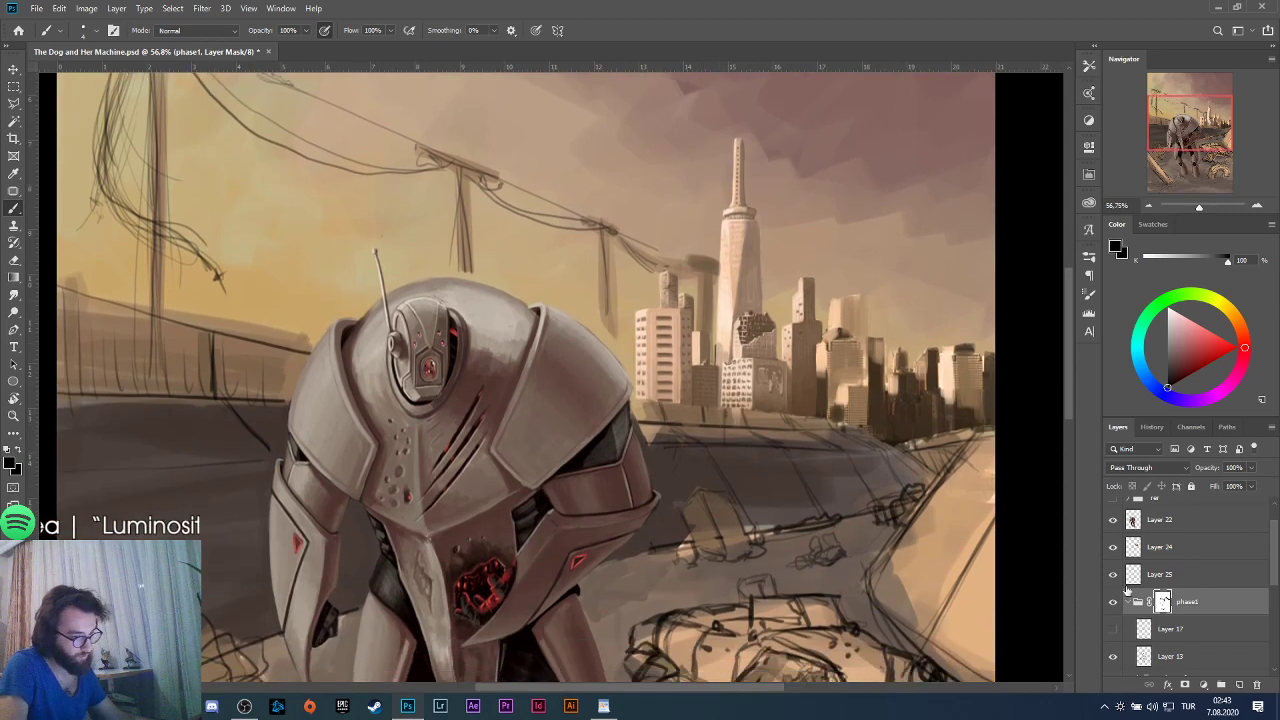
Check the contents of Layer 24 and Layer 25 by toggling their visibility, and merge Layer 24 down into Layer 25.
click(1155, 573)
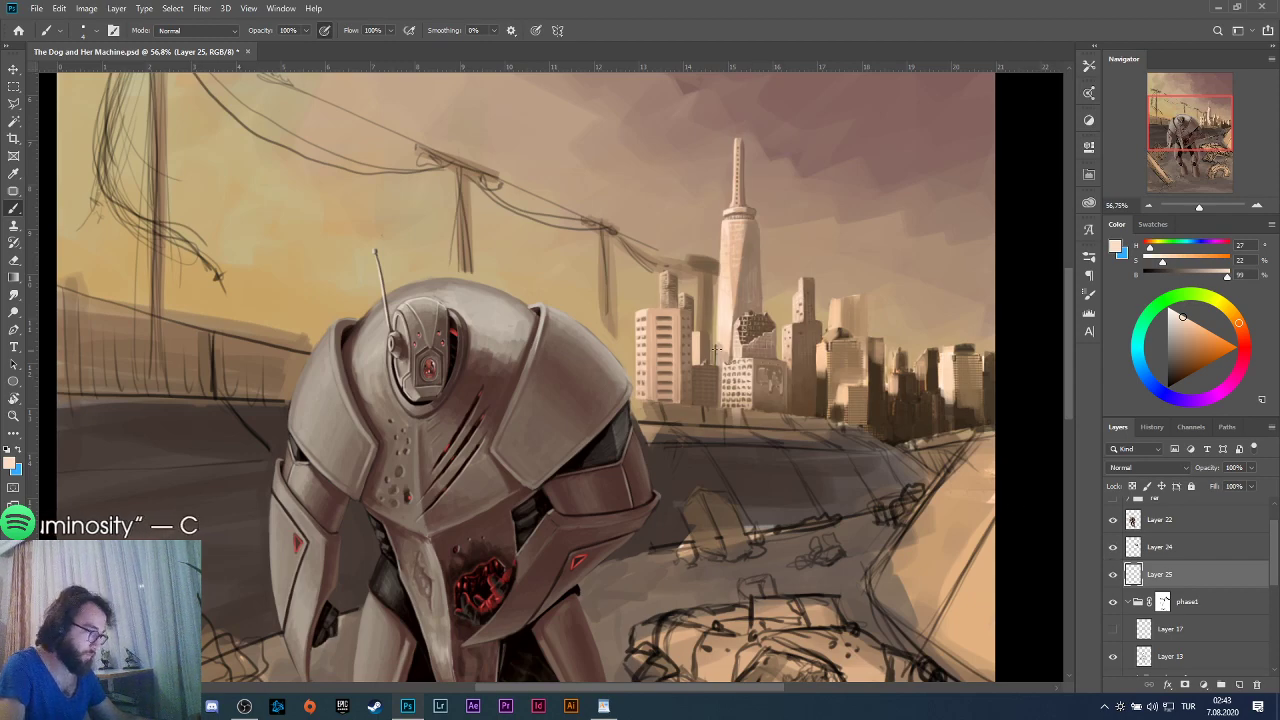
alt+scroll(716, 351, down, 3)
alt+scroll(700, 320, up, 5)
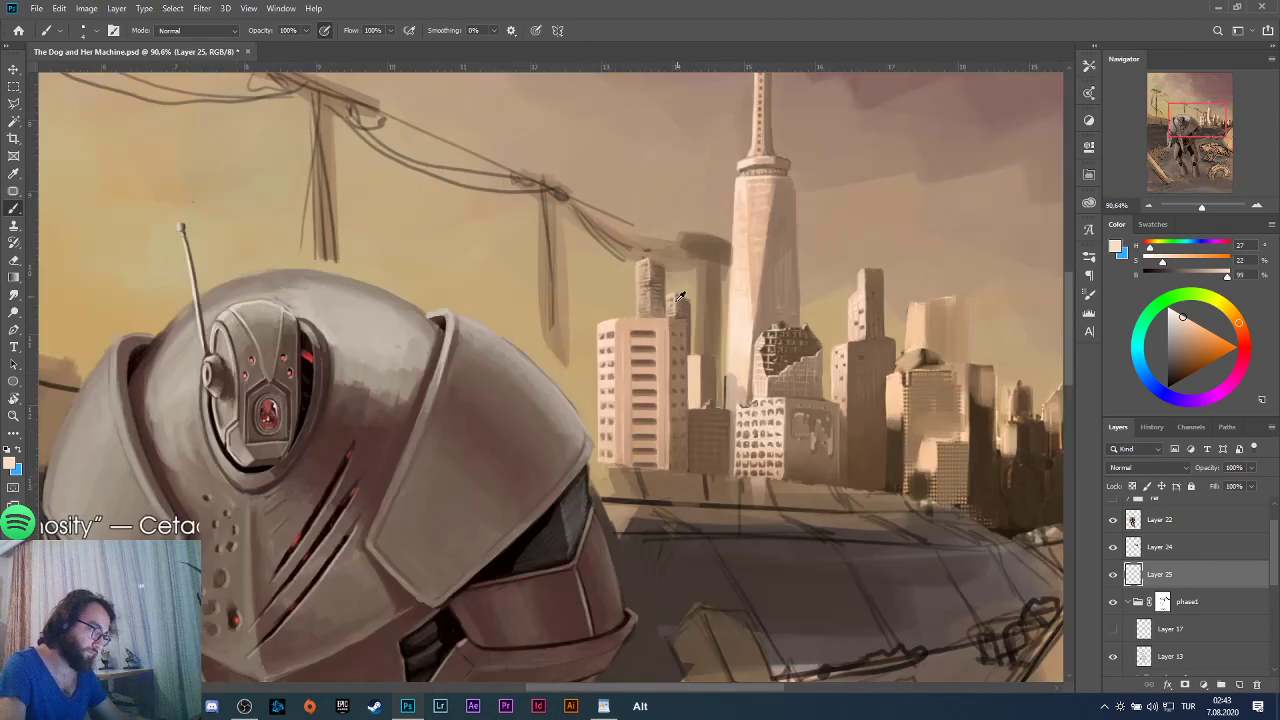
alt+scroll(679, 297, up, 2)
alt+scroll(661, 303, up, 2)
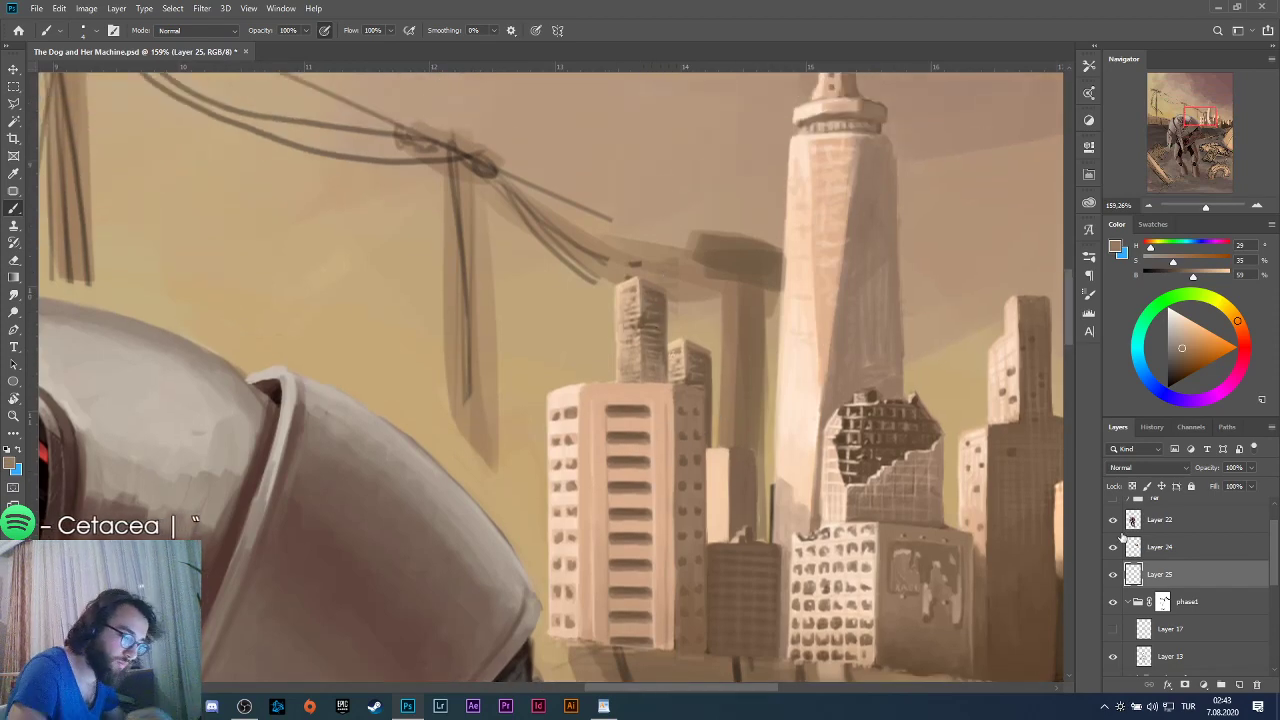
click(1168, 549)
click(1113, 547)
click(1113, 547)
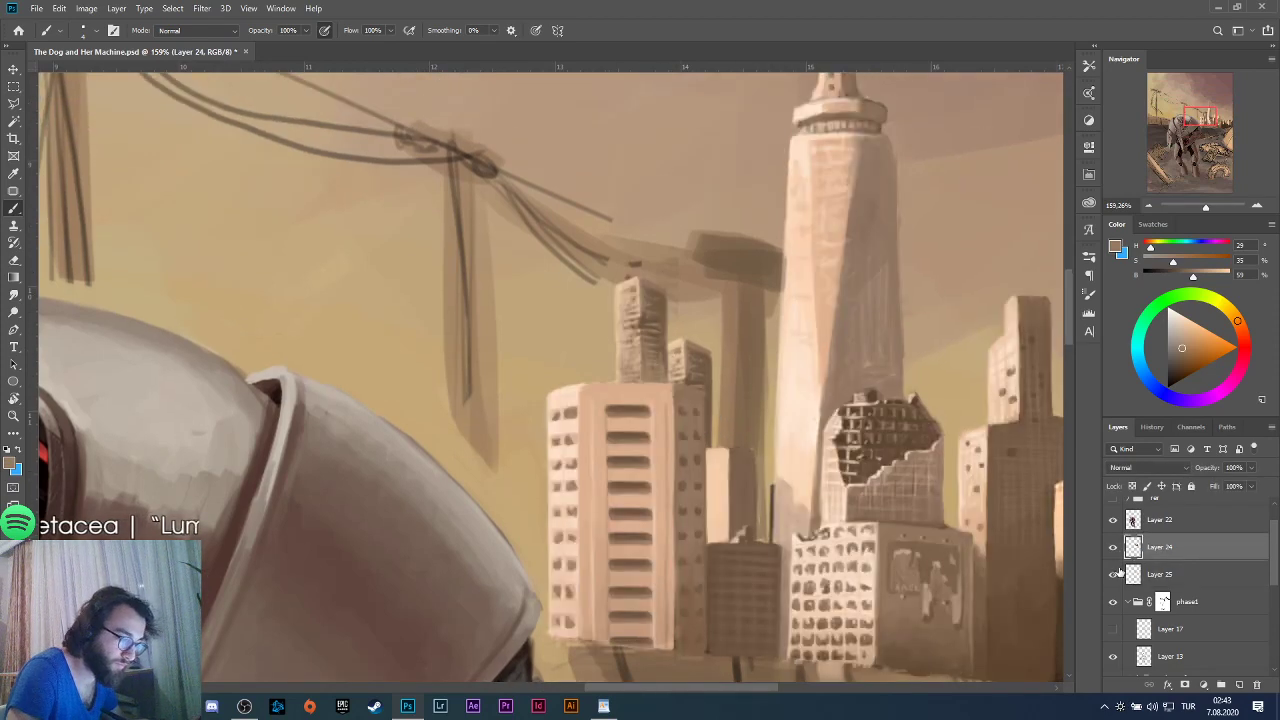
click(1113, 574)
click(1113, 574)
right_click(1180, 548)
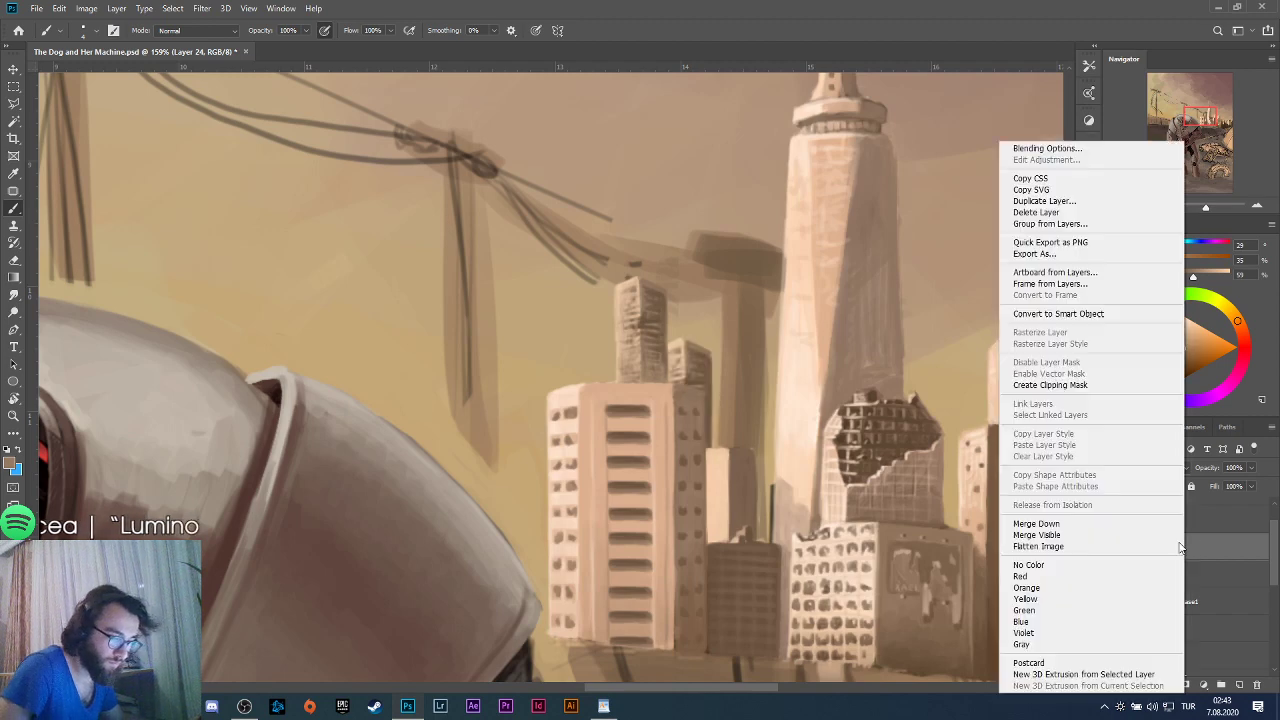
click(1067, 523)
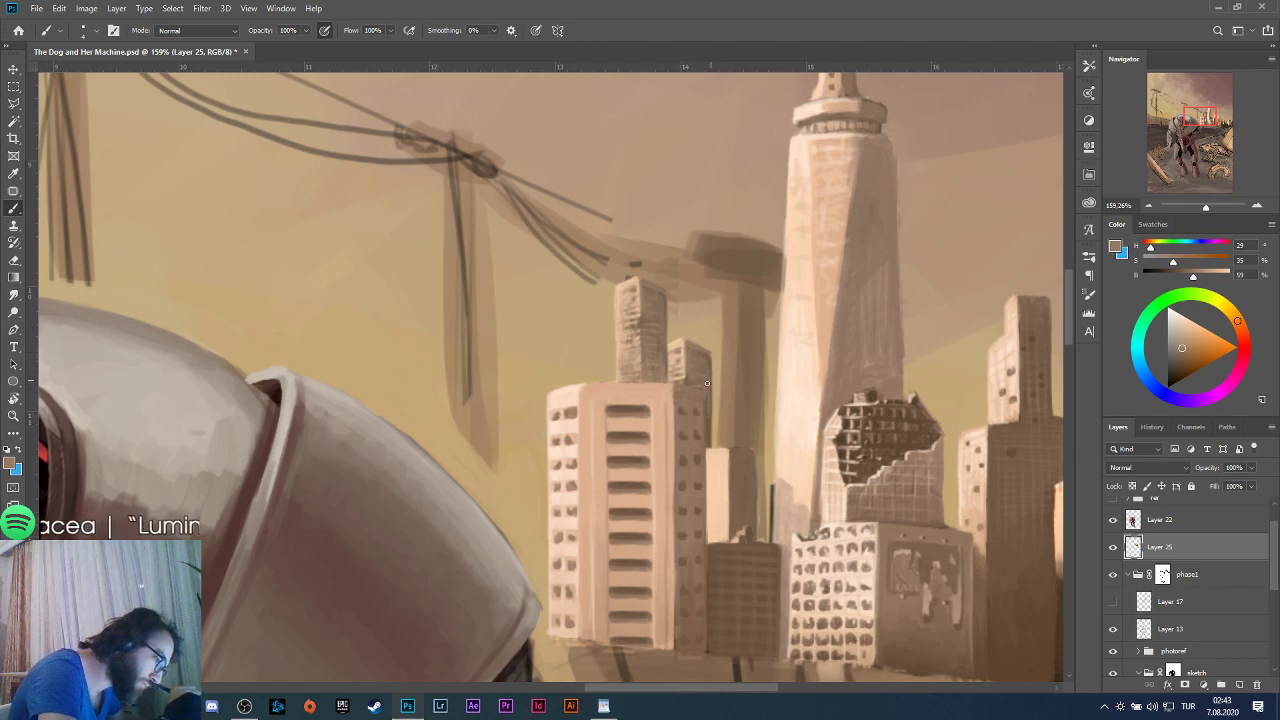
Sample a darker brown beside the slotted building's shaded side and touch up the shaded edge of the small tower behind it.
alt+click(704, 462)
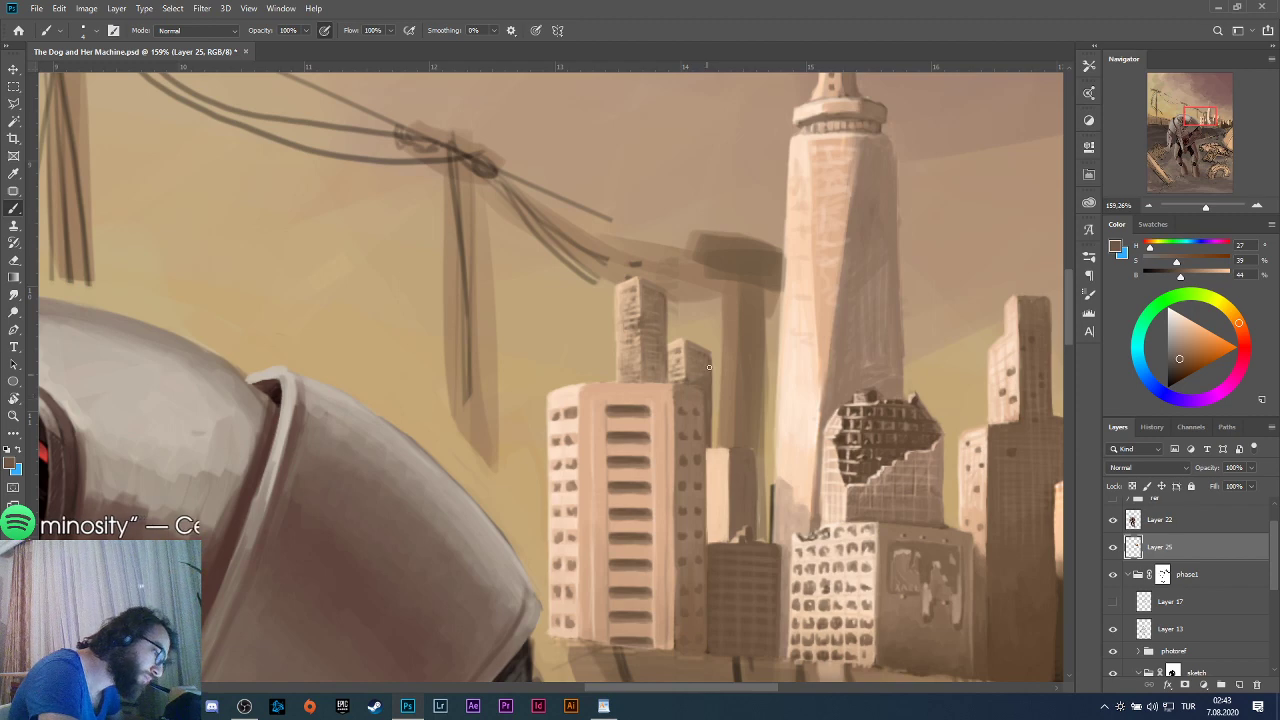
scroll(700, 350, down, 3)
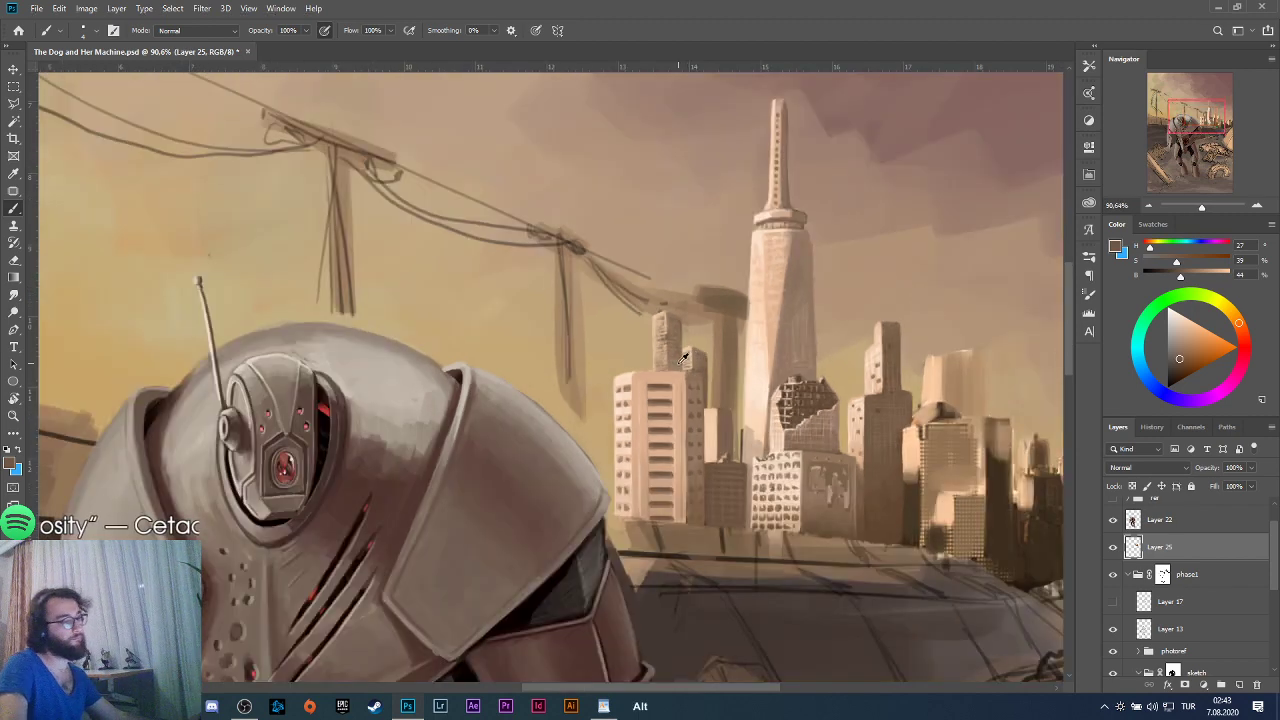
Save the painting.
scroll(684, 350, up, 3)
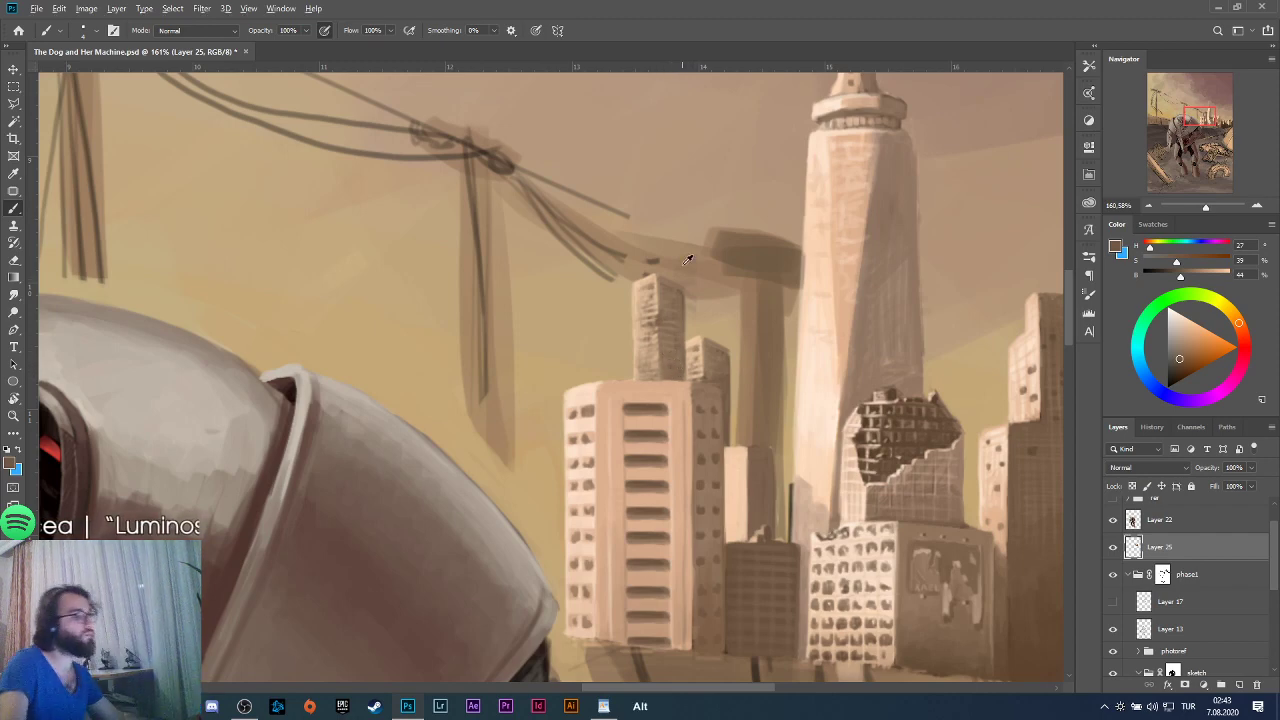
scroll(690, 358, down, 3)
scroll(697, 355, up, 3)
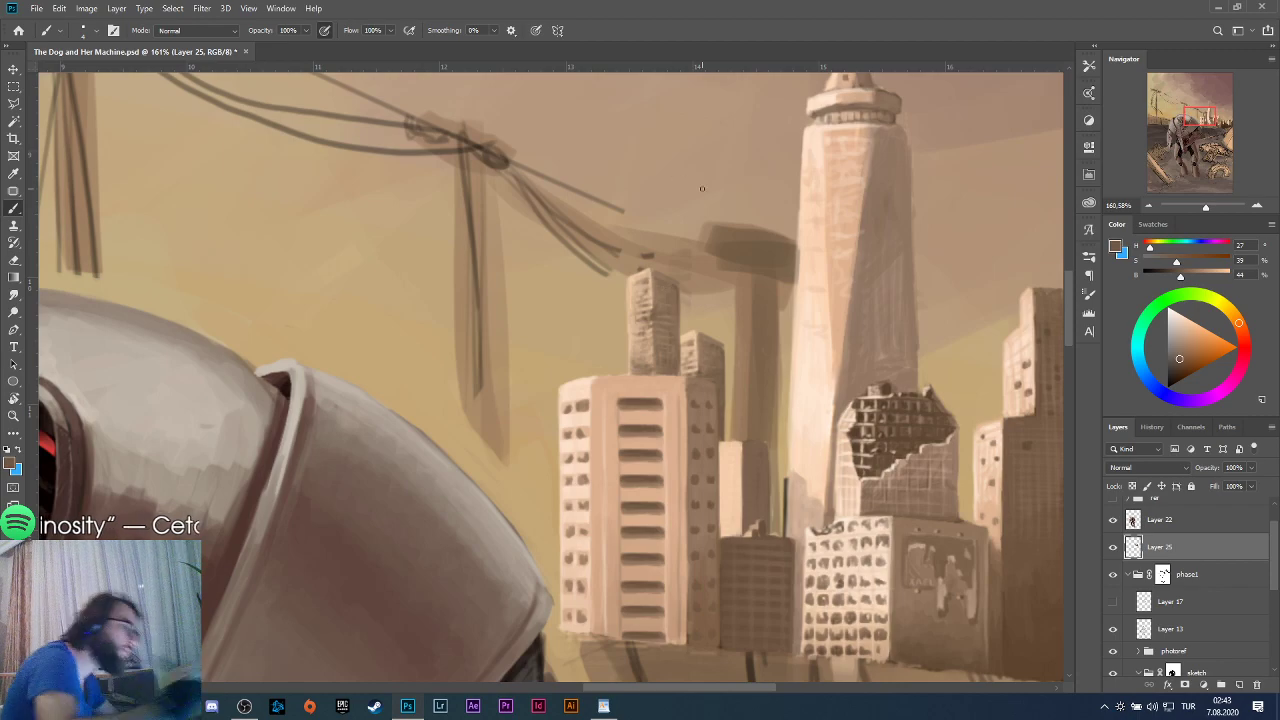
scroll(698, 244, down, 2)
scroll(698, 244, down, 4)
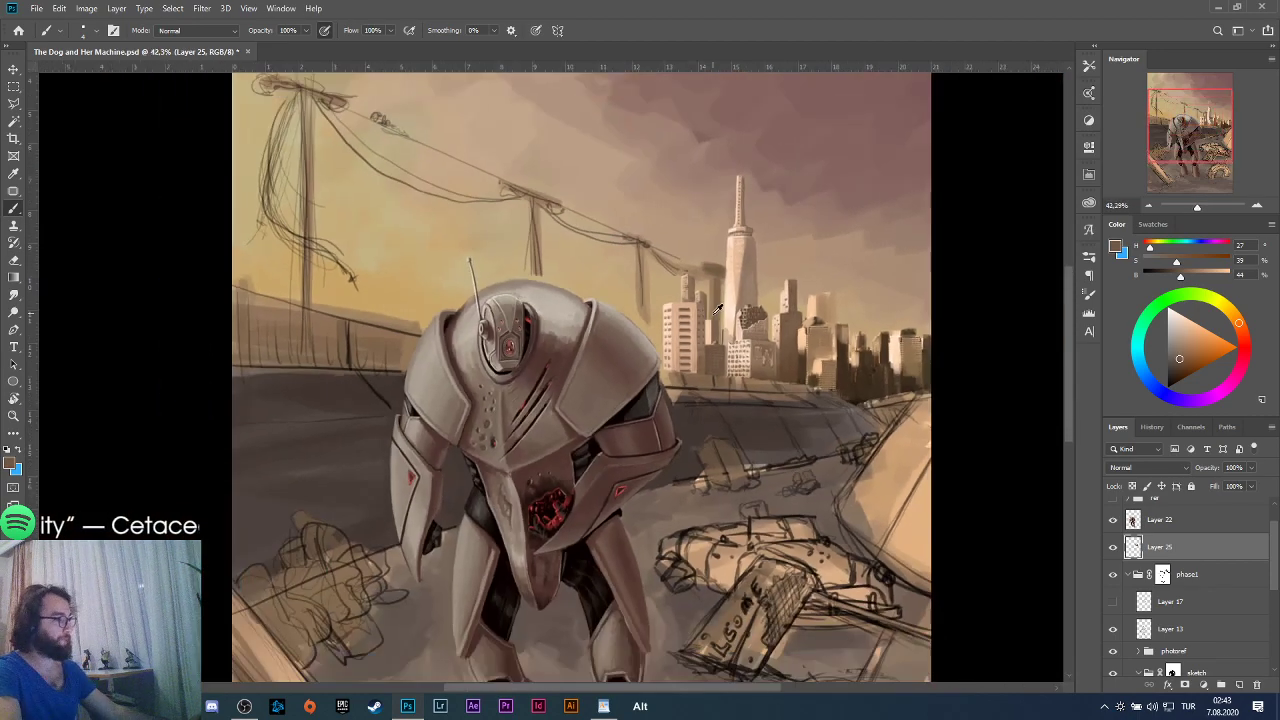
key(ctrl+s)
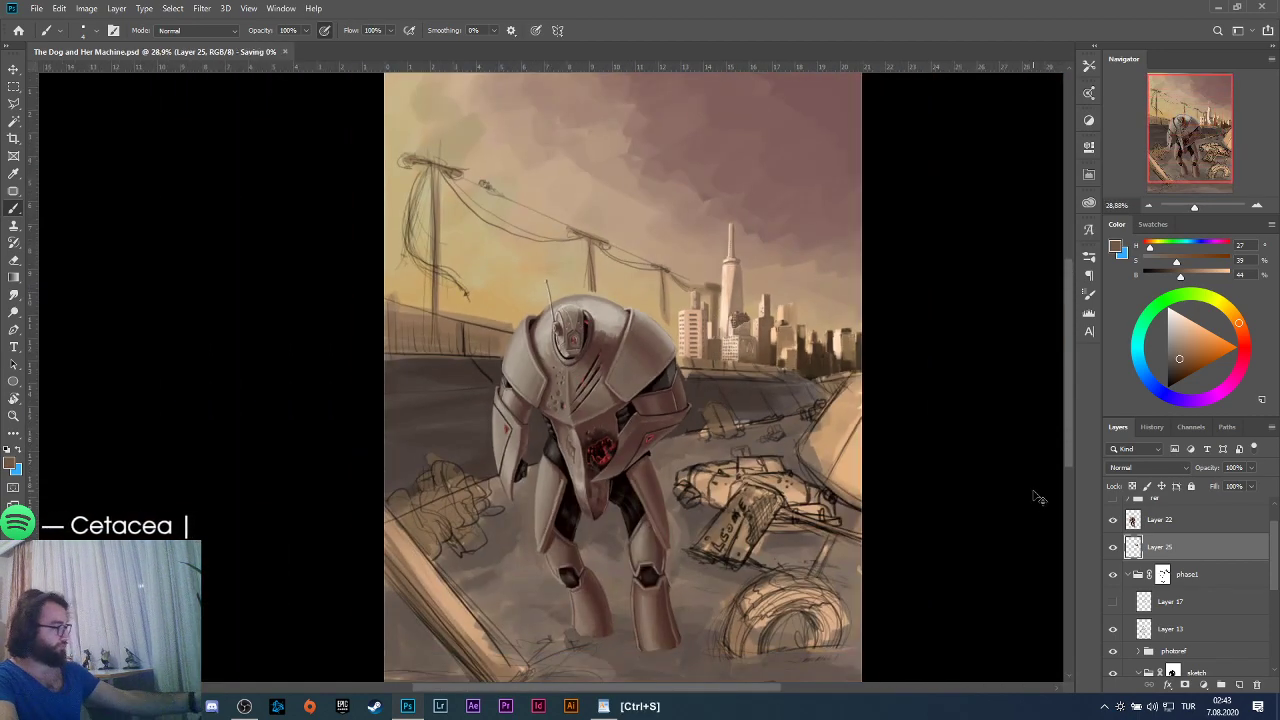
Compare the skyline with and without Layer 25 and the phase1 group by toggling their visibility.
click(1113, 548)
click(1113, 548)
click(1113, 548)
click(1113, 548)
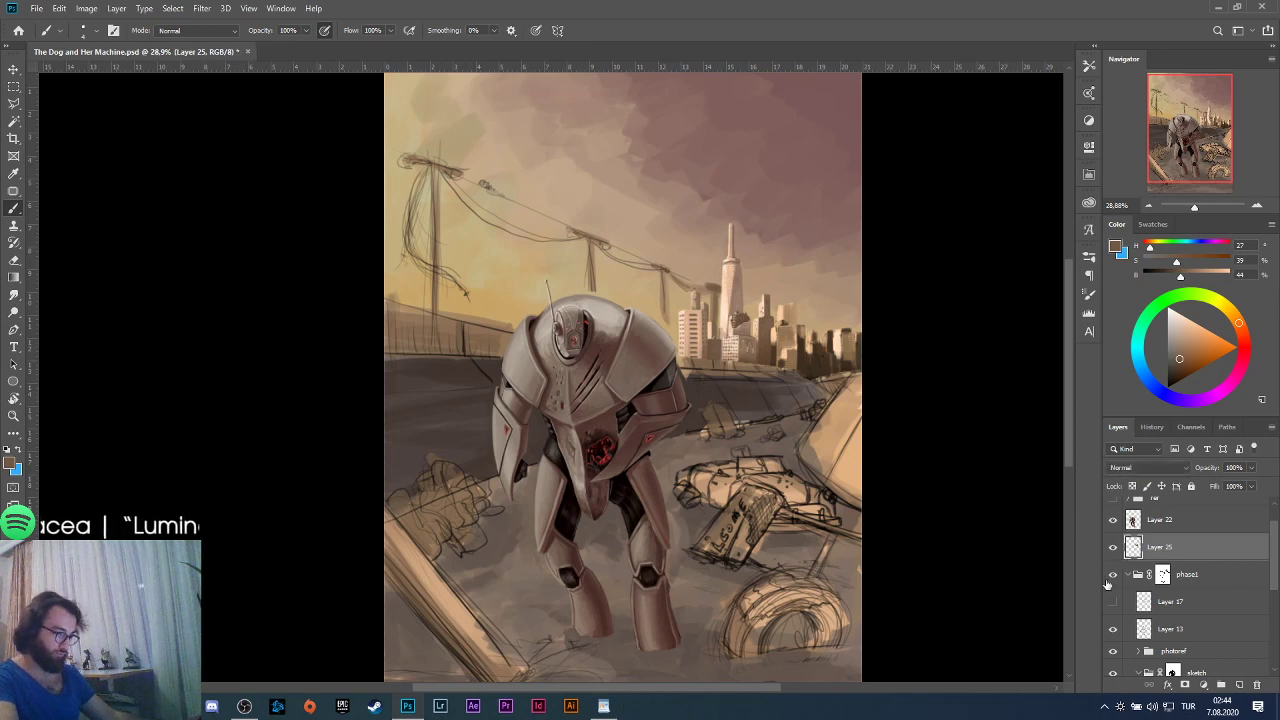
click(1113, 575)
click(1113, 548)
click(1113, 548)
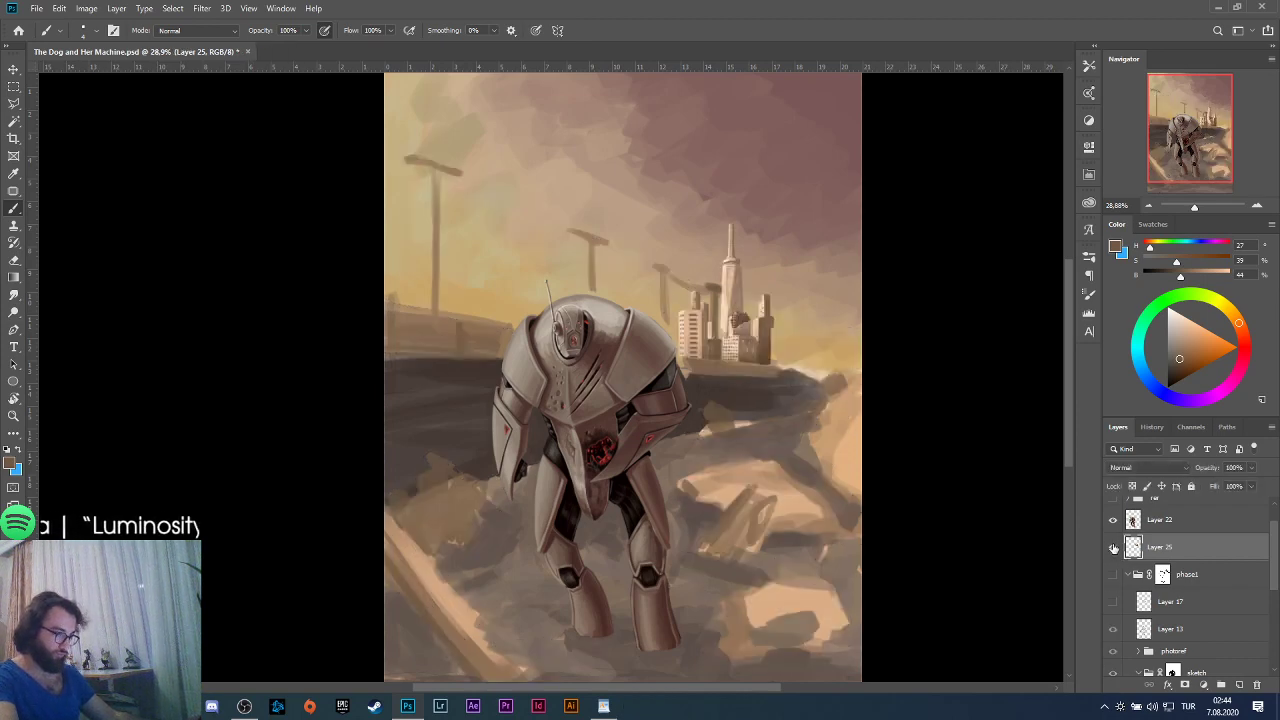
click(1113, 548)
click(1113, 548)
click(1113, 575)
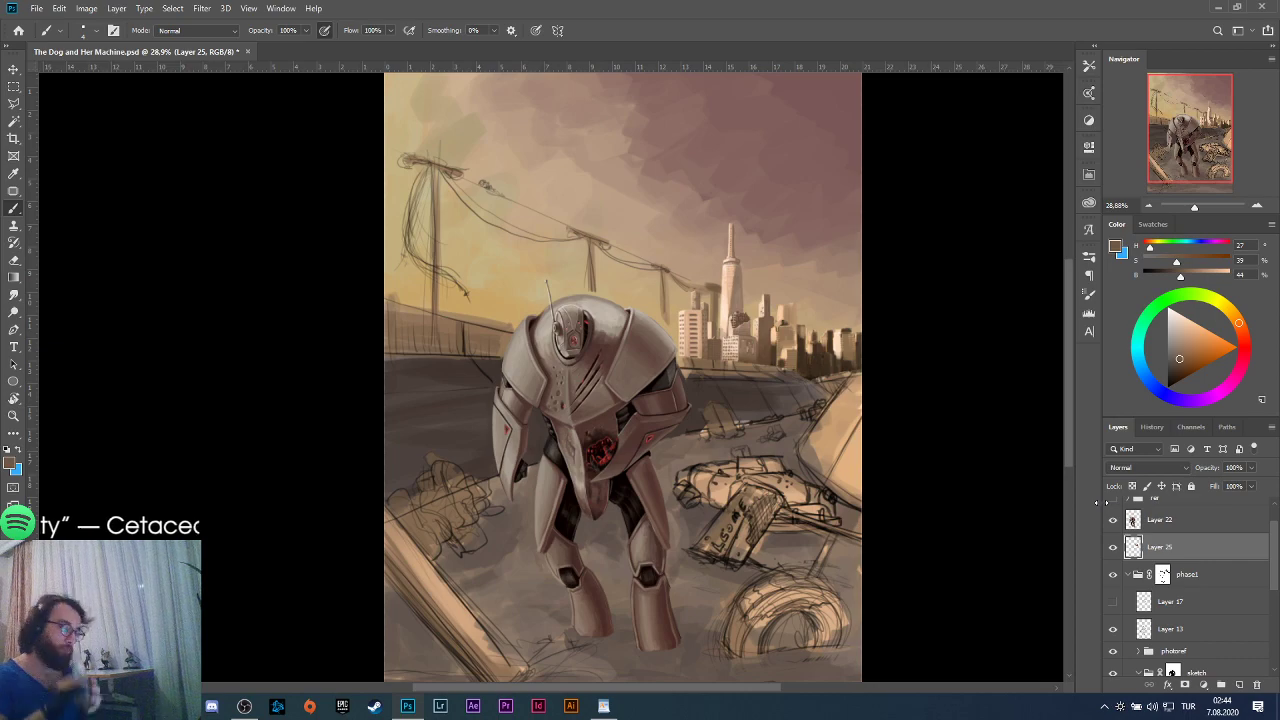
click(244, 706)
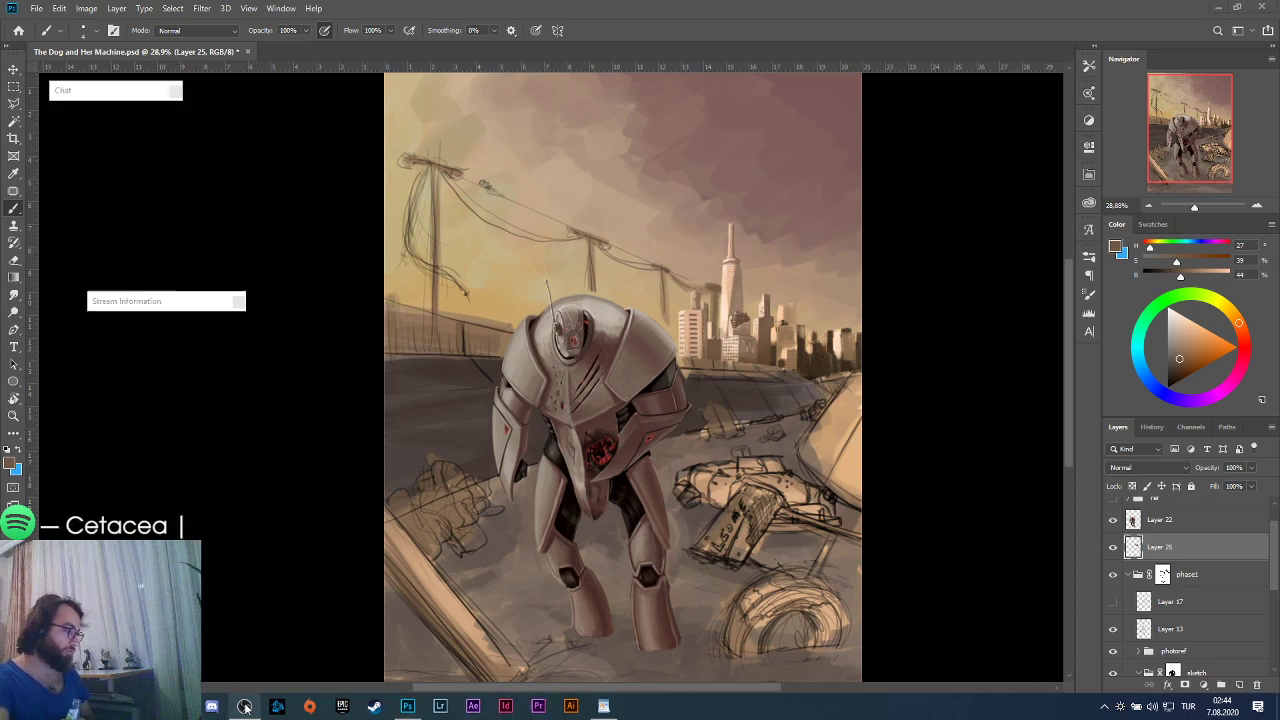
click(244, 706)
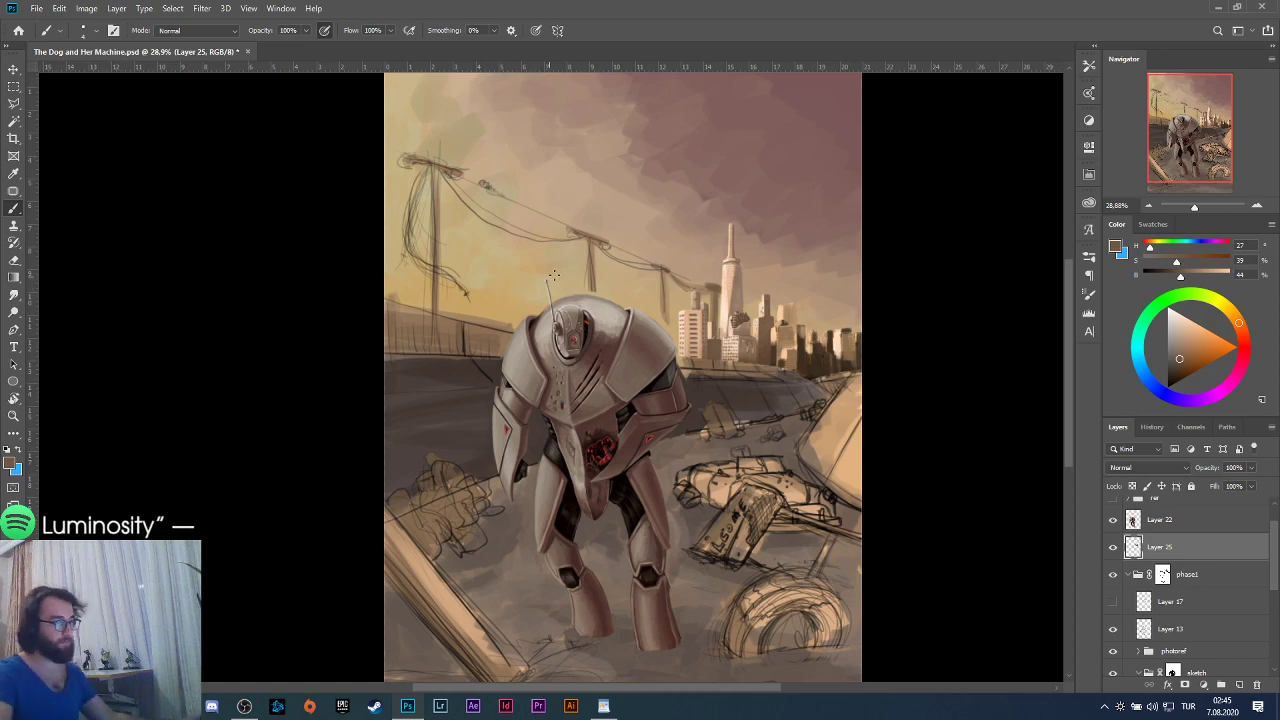
scroll(812, 305, up, 2)
scroll(803, 309, up, 4)
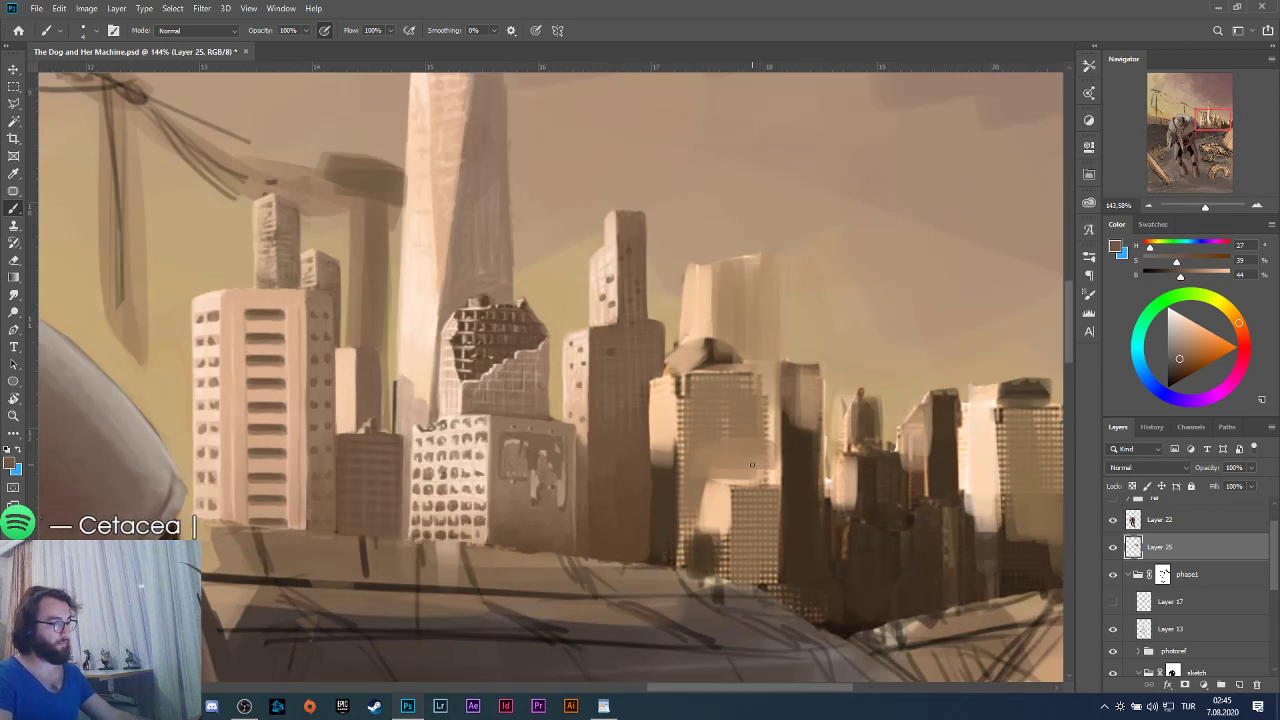
scroll(752, 464, down, 2)
scroll(748, 464, up, 2)
scroll(747, 460, down, 3)
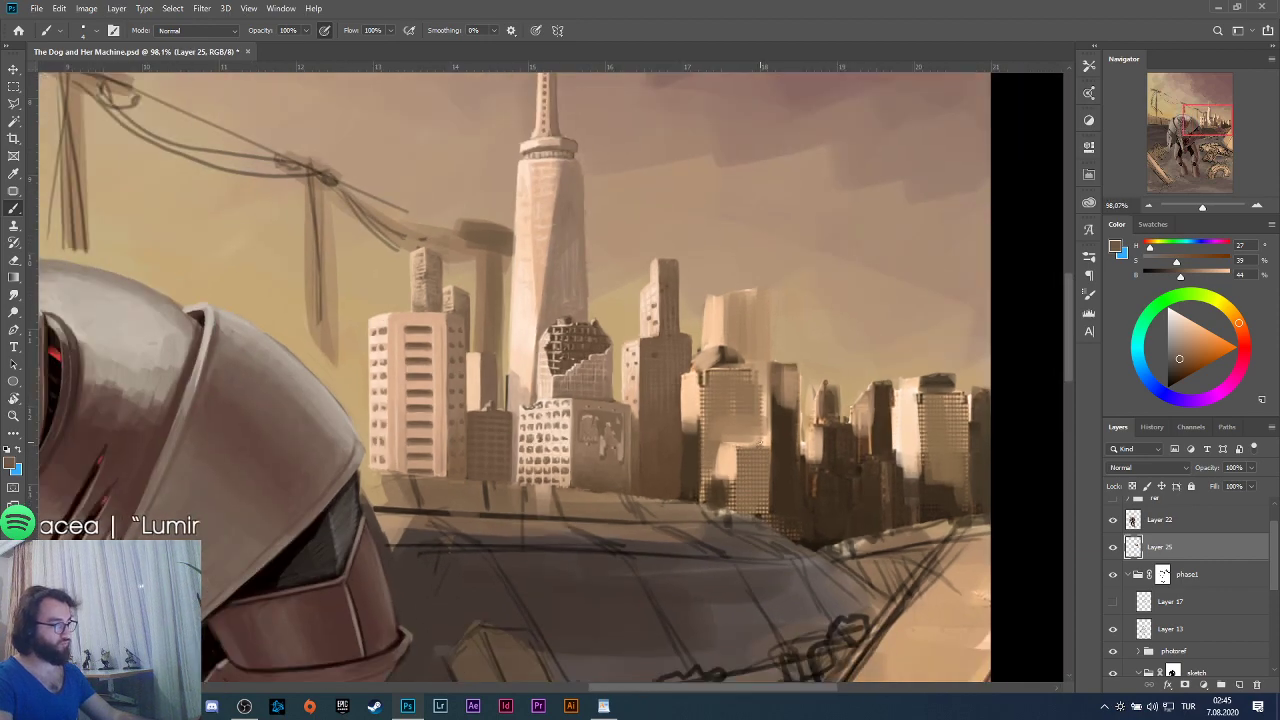
scroll(762, 440, down, 10)
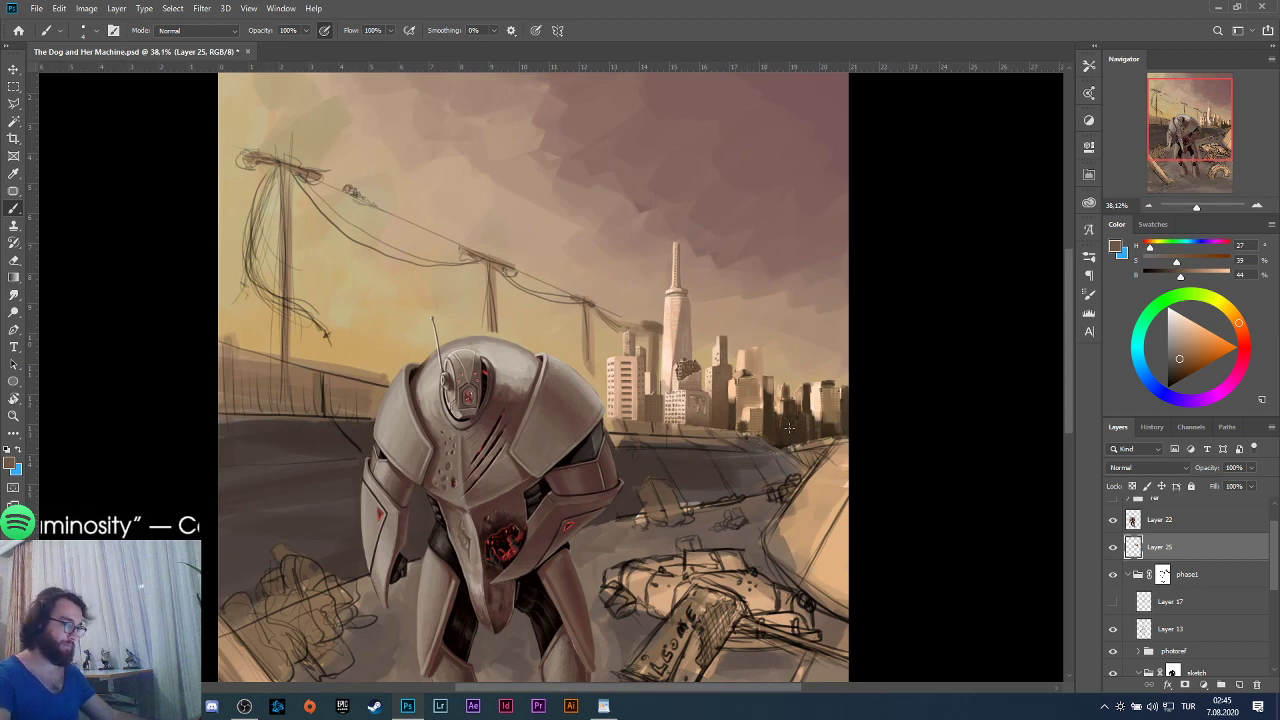
Add a new layer above Layer 25 and set the foreground colour to bright green with H 107, S 100, B 100.
click(1239, 684)
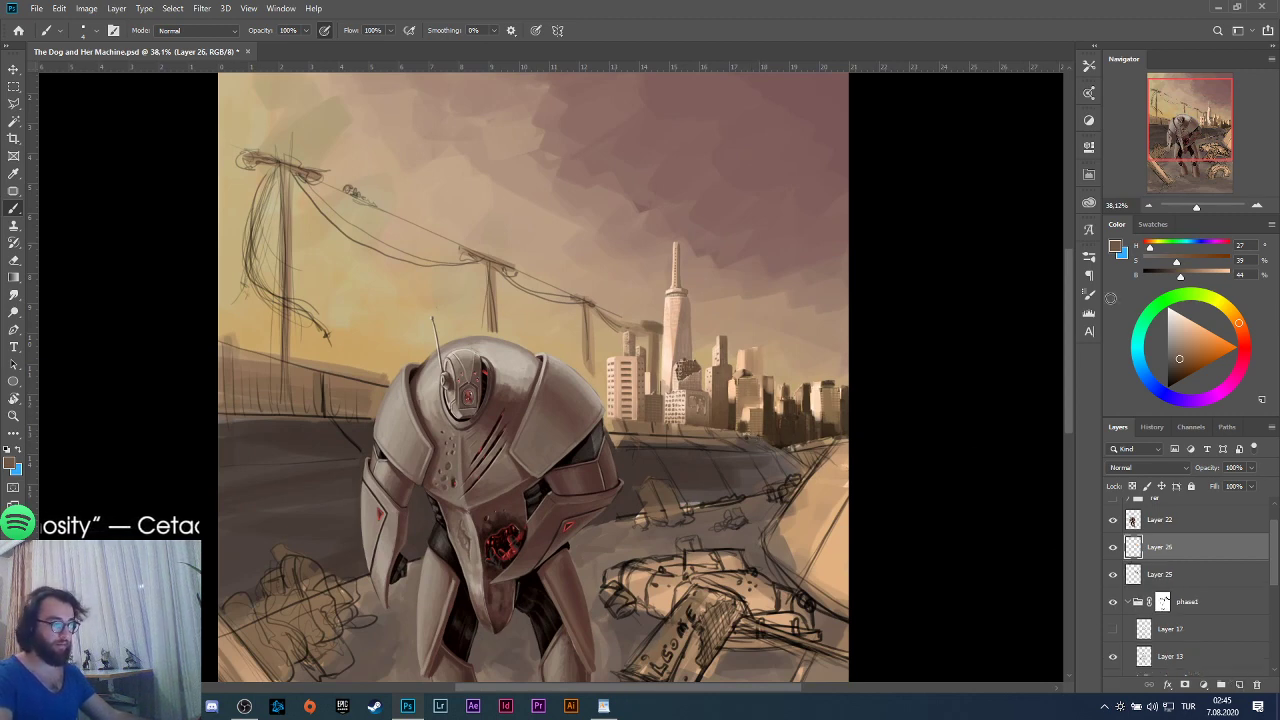
mouse_move(1239, 324)
mouse_down()
mouse_move(1246, 341)
mouse_move(1222, 304)
mouse_move(1176, 296)
mouse_up()
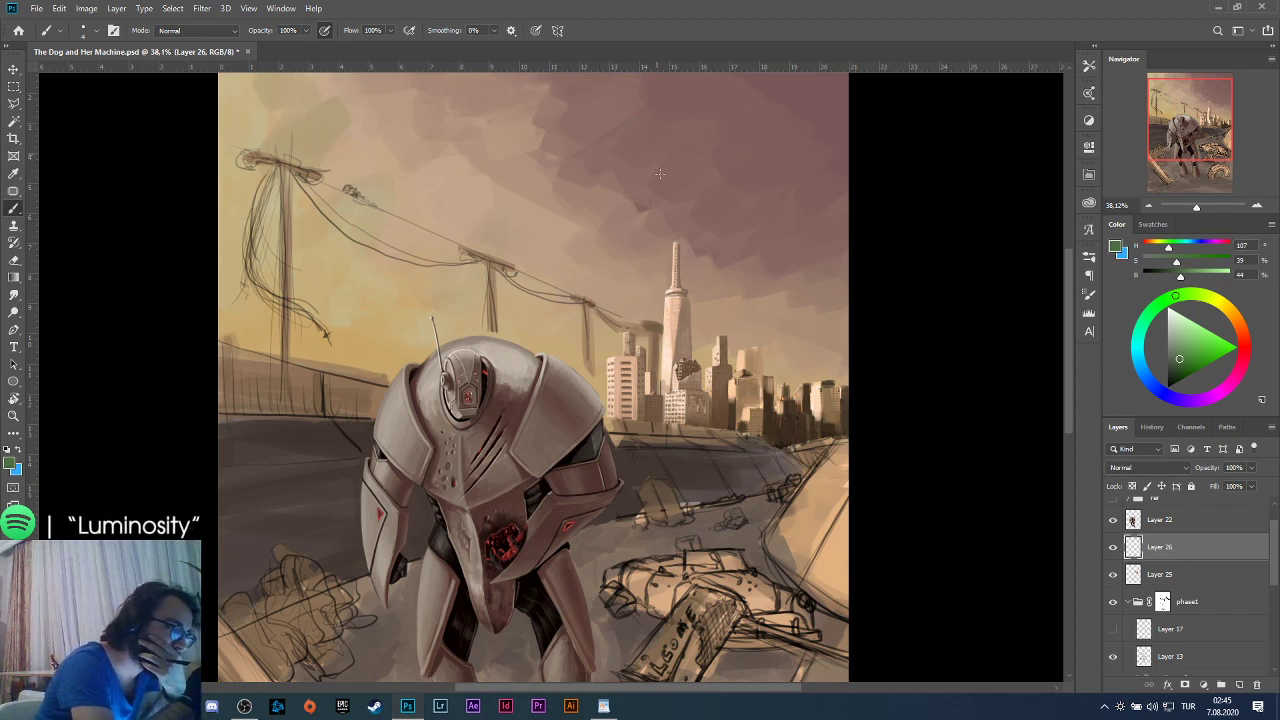
drag(1225, 348, 1267, 343)
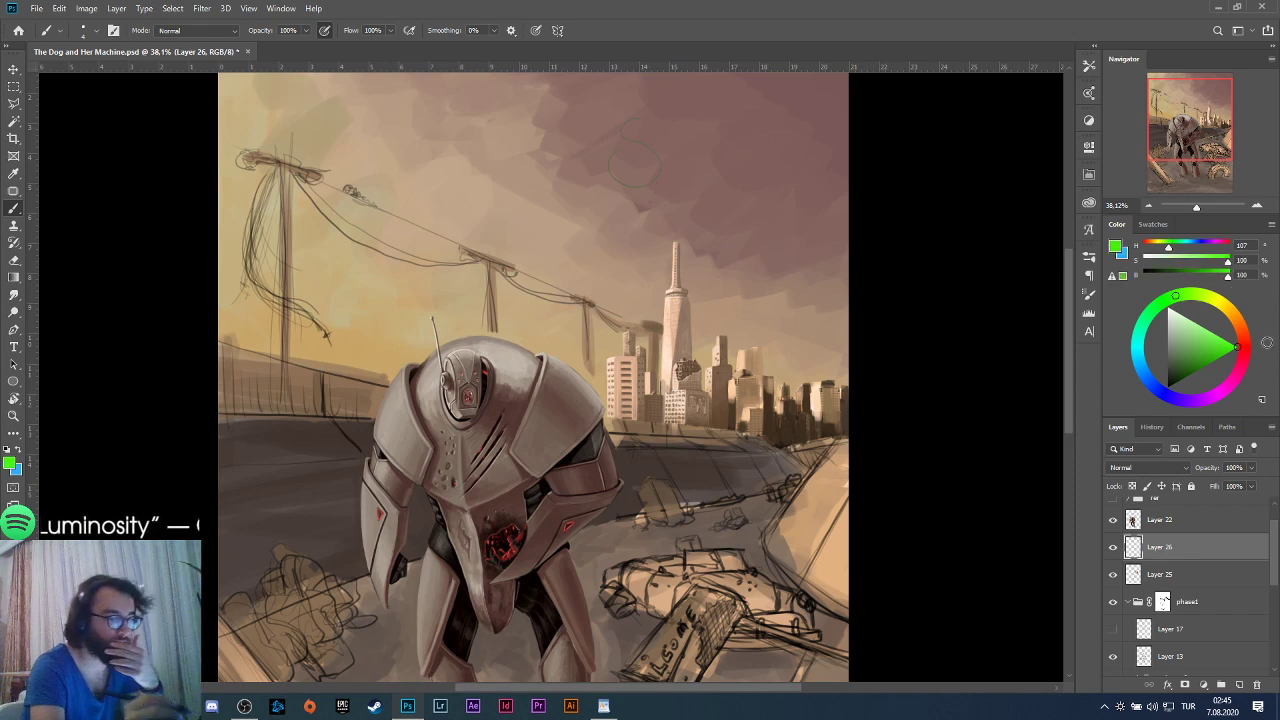
Handwrite a thin green note reading "Smoke Break" over the tall tower and the sky beside it.
mouse_move(630, 124)
mouse_down()
mouse_move(660, 217)
mouse_move(582, 212)
mouse_up()
key(ctrl+shift+z)
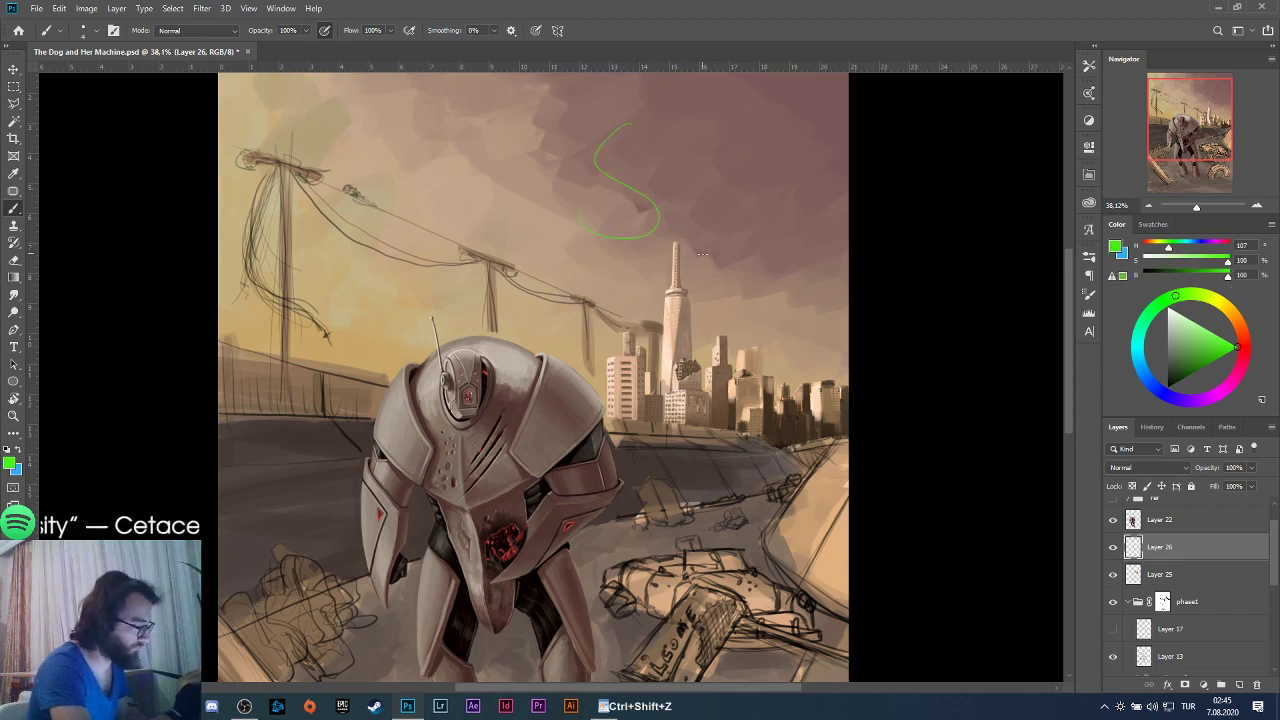
key(ctrl+z)
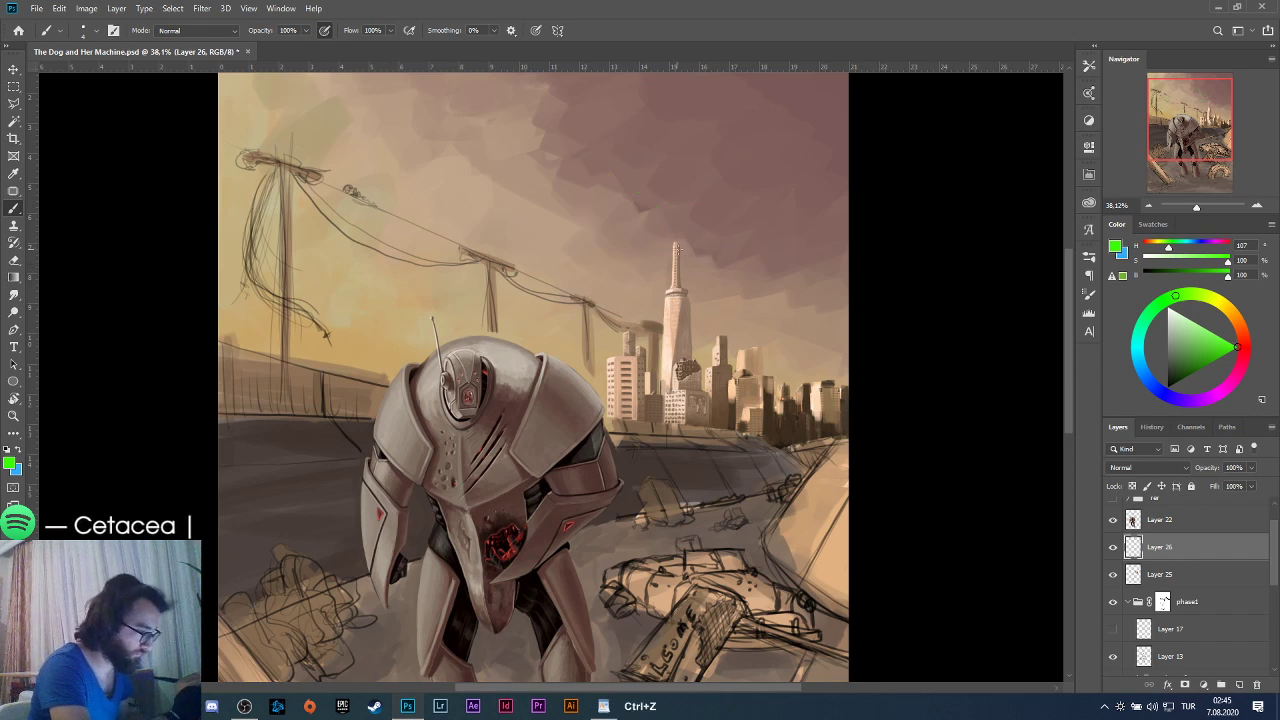
drag(710, 225, 650, 247)
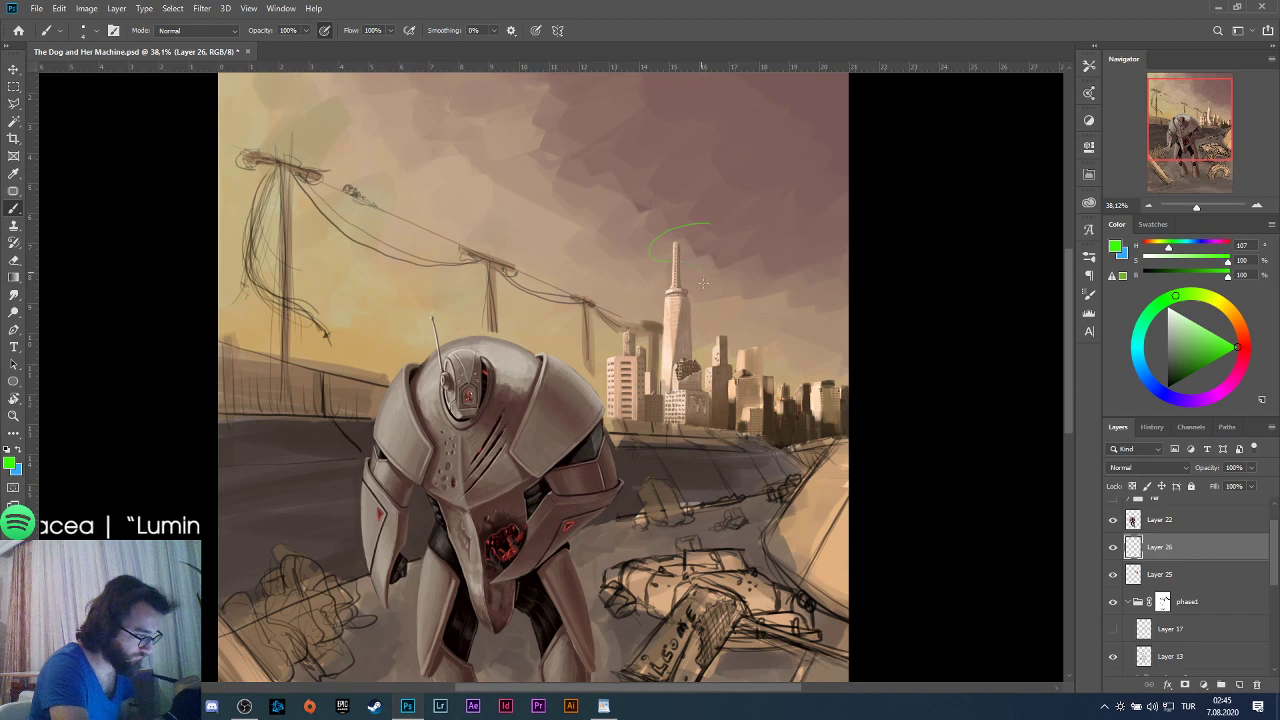
mouse_move(714, 275)
mouse_down()
mouse_move(728, 268)
mouse_move(740, 282)
mouse_move(768, 252)
mouse_move(788, 262)
mouse_up()
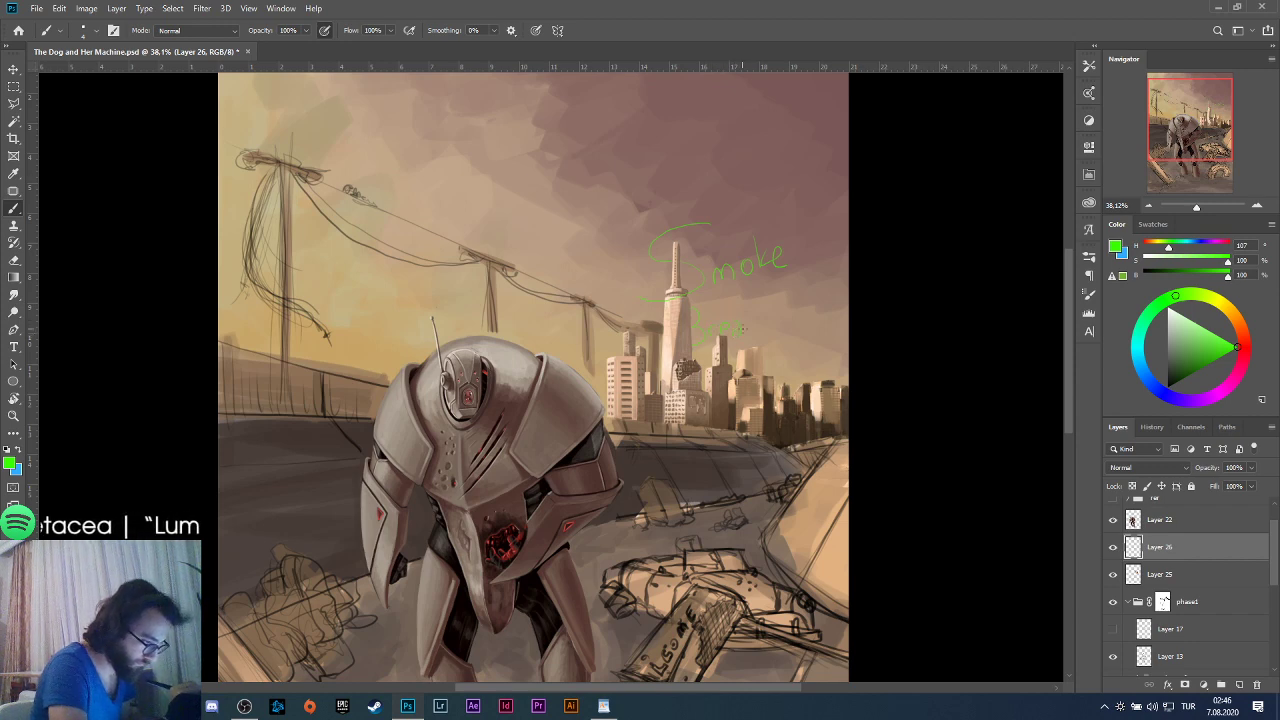
mouse_move(746, 316)
mouse_down()
mouse_move(748, 334)
mouse_move(756, 326)
mouse_up()
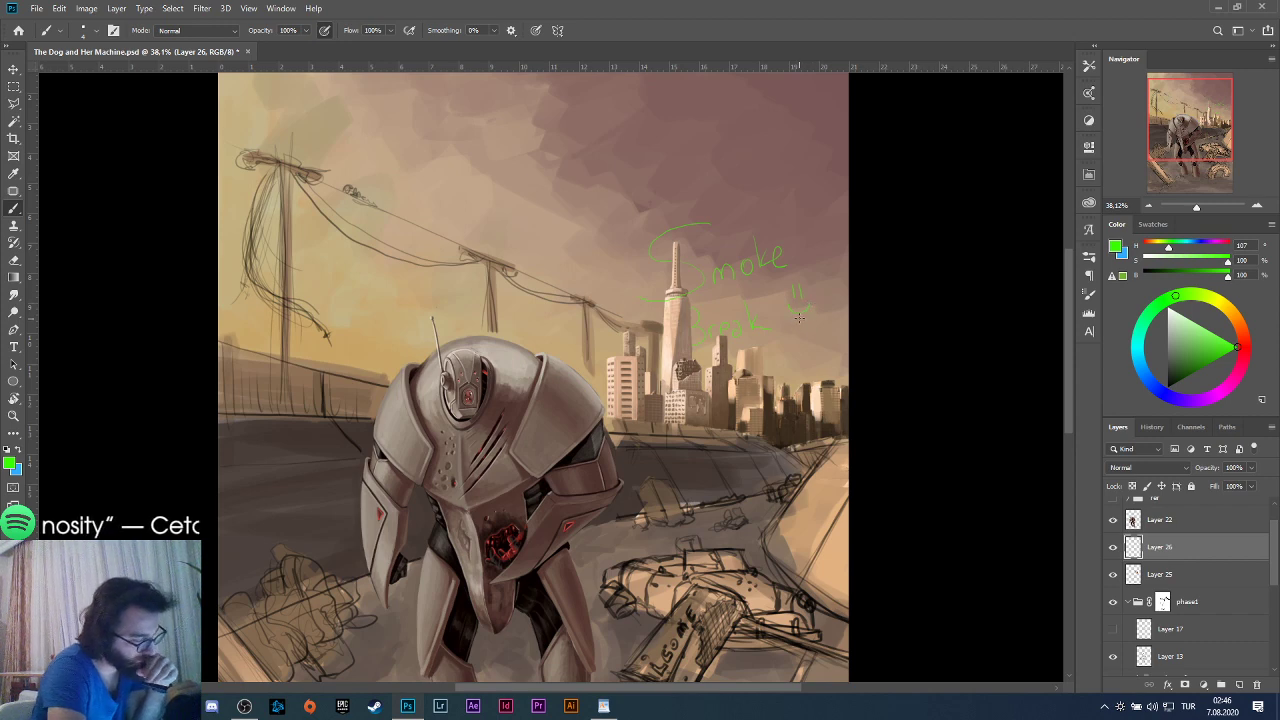
Try several small smiley strokes beside the thin green note, undoing the unwanted ones.
key(ctrl+z)
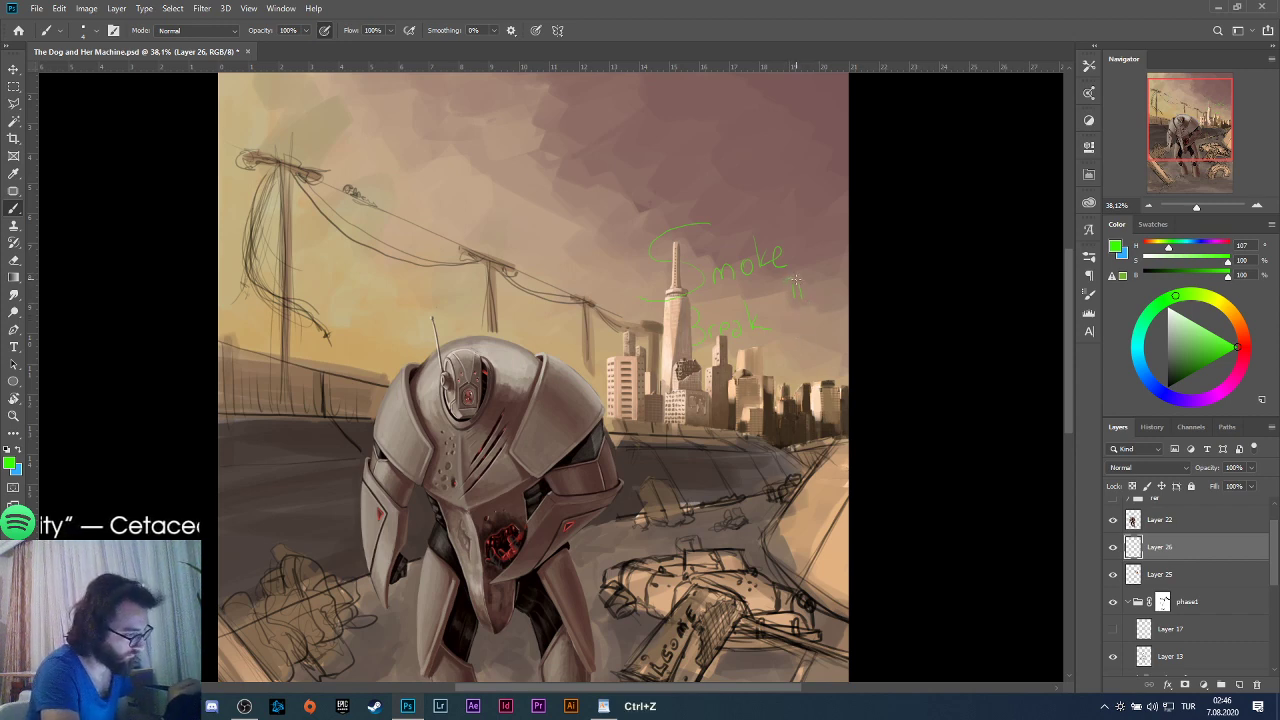
key(ctrl+z)
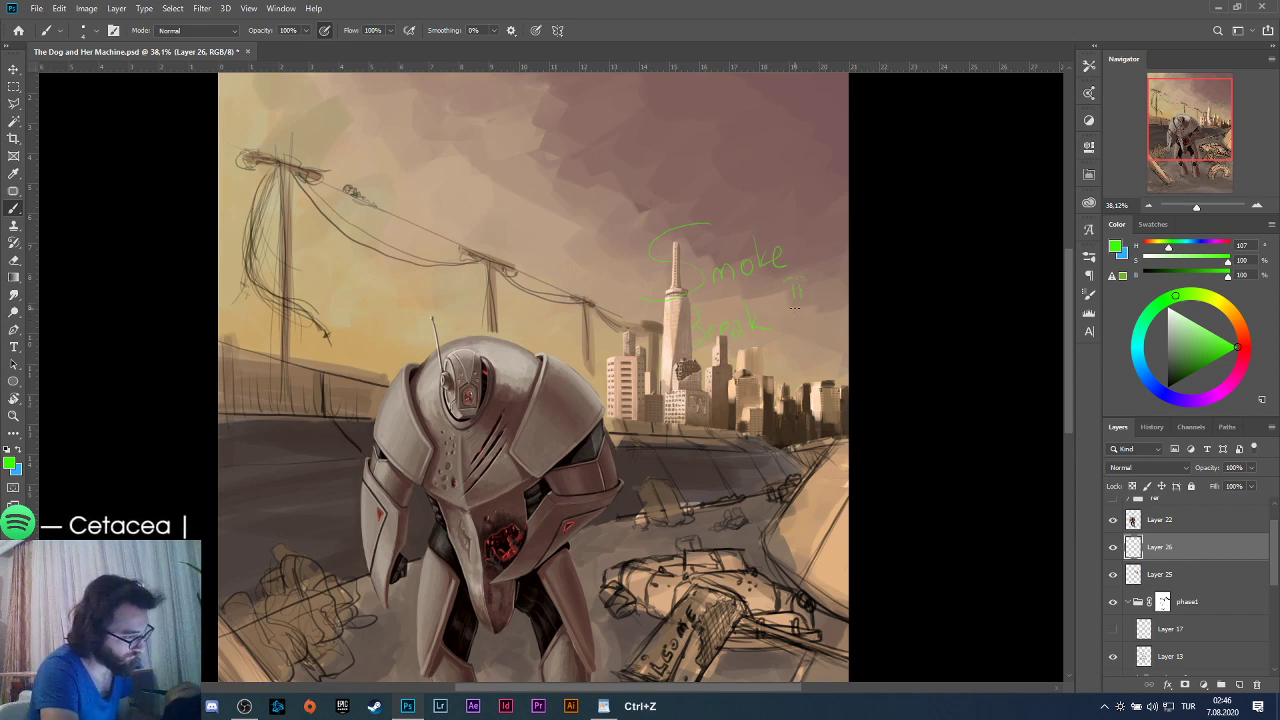
key(ctrl+z)
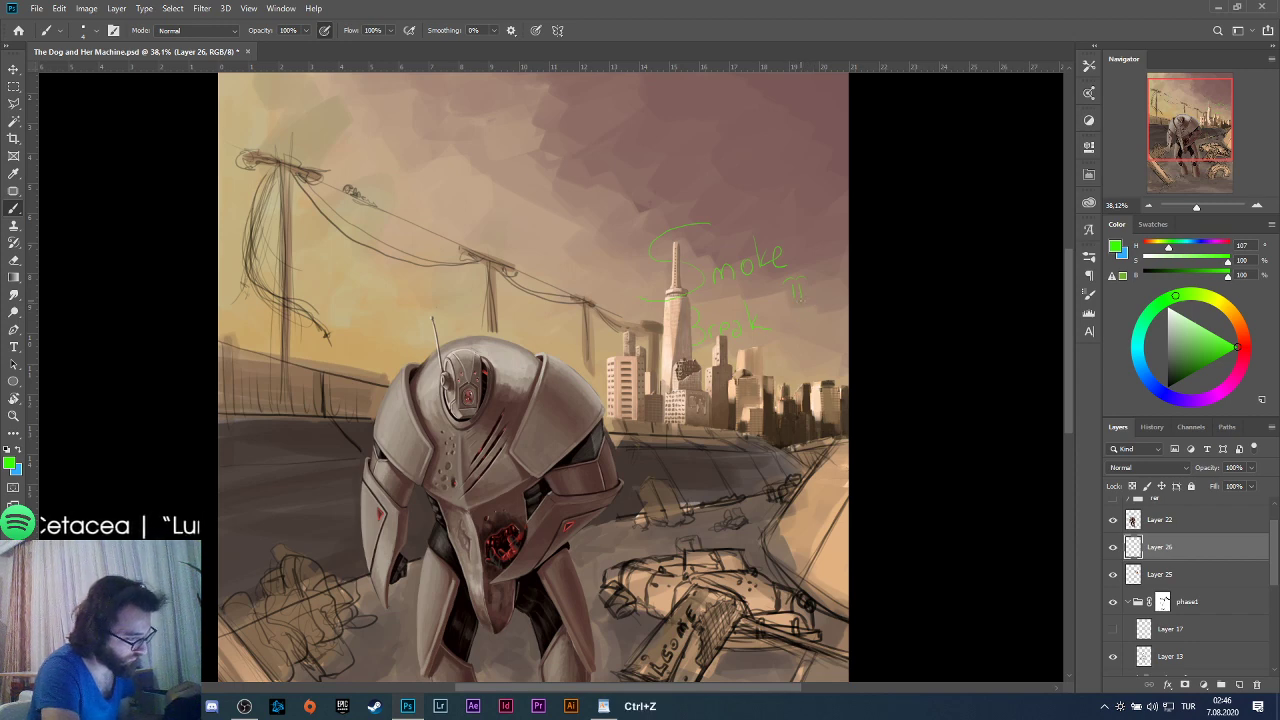
key(ctrl+z)
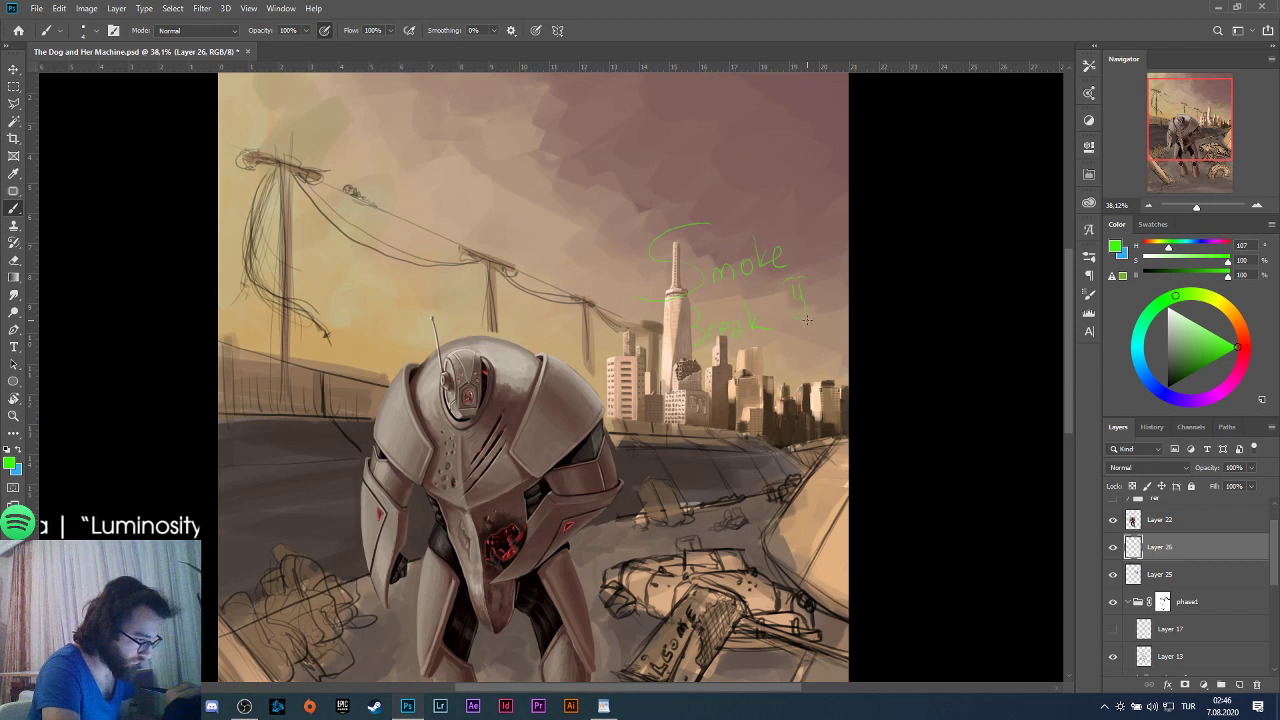
key(ctrl+z)
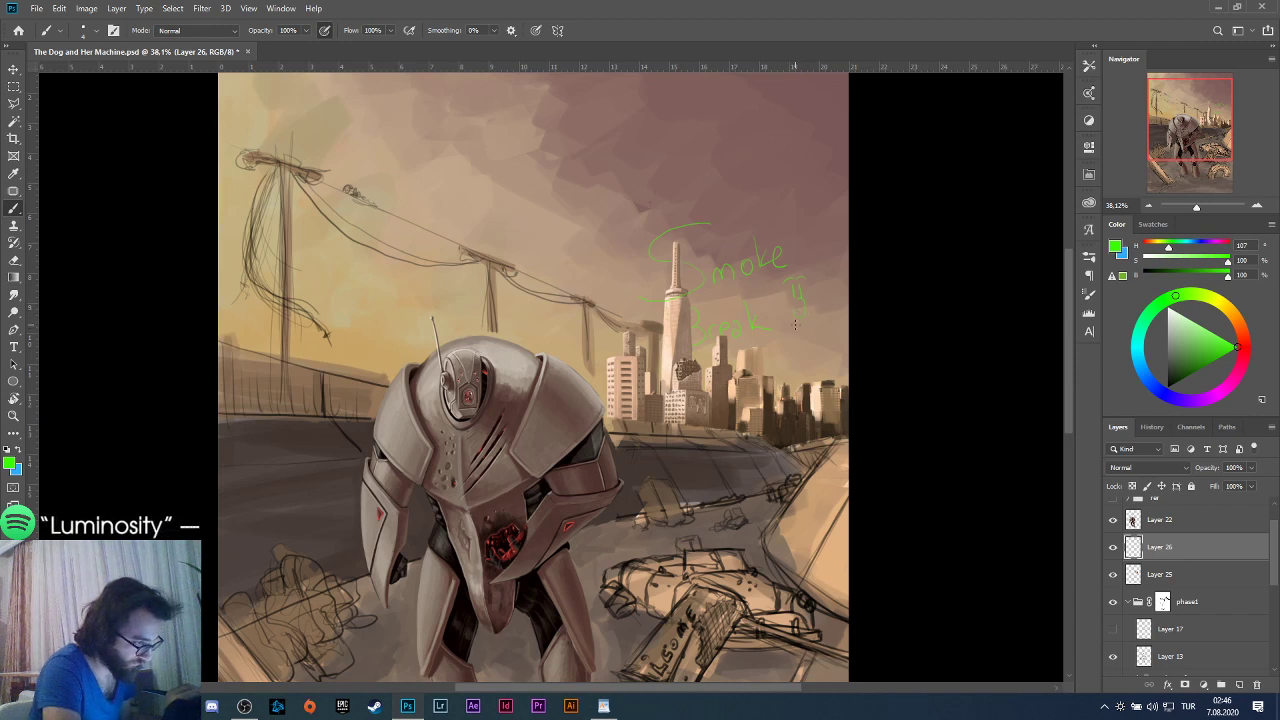
key(ctrl+z)
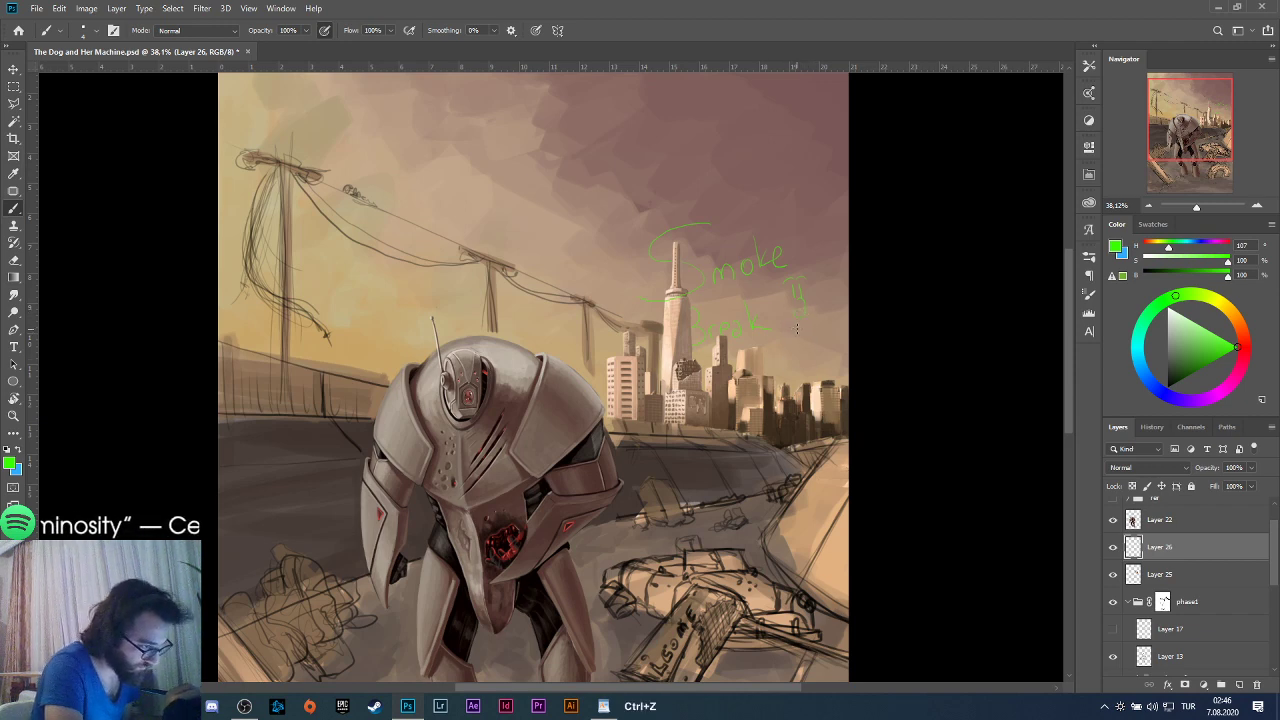
key(ctrl+z)
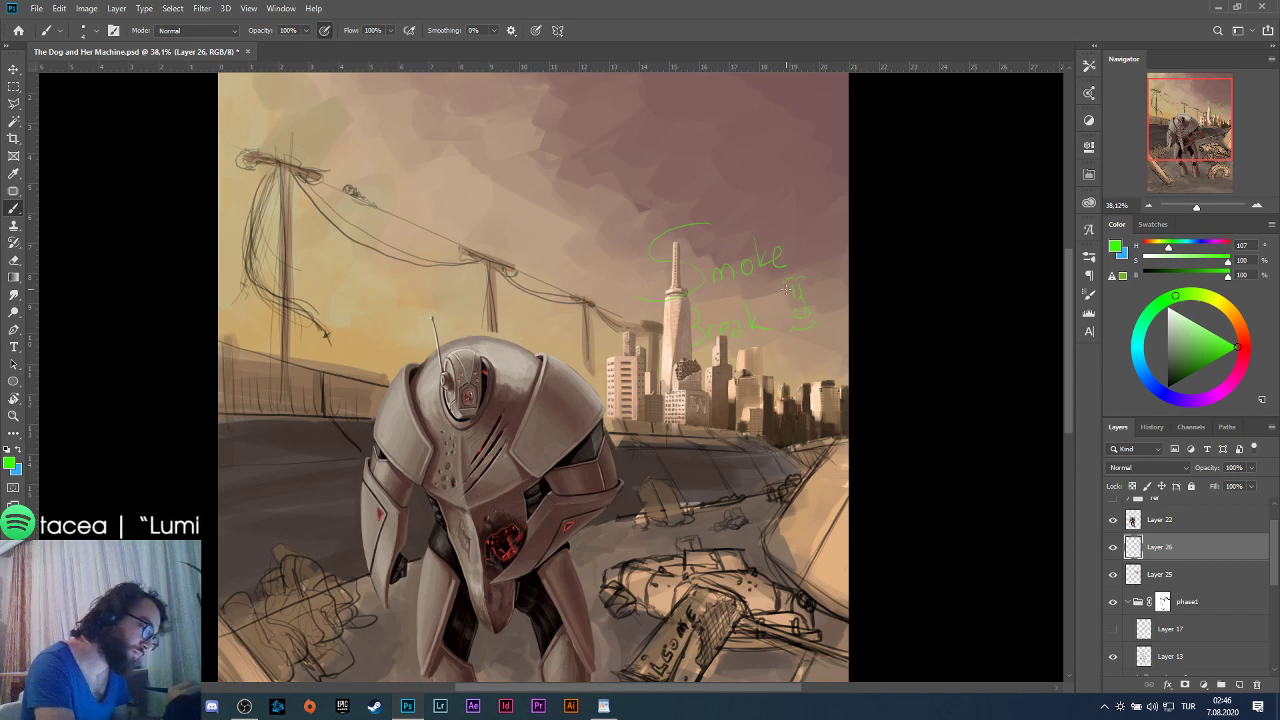
key(ctrl+z)
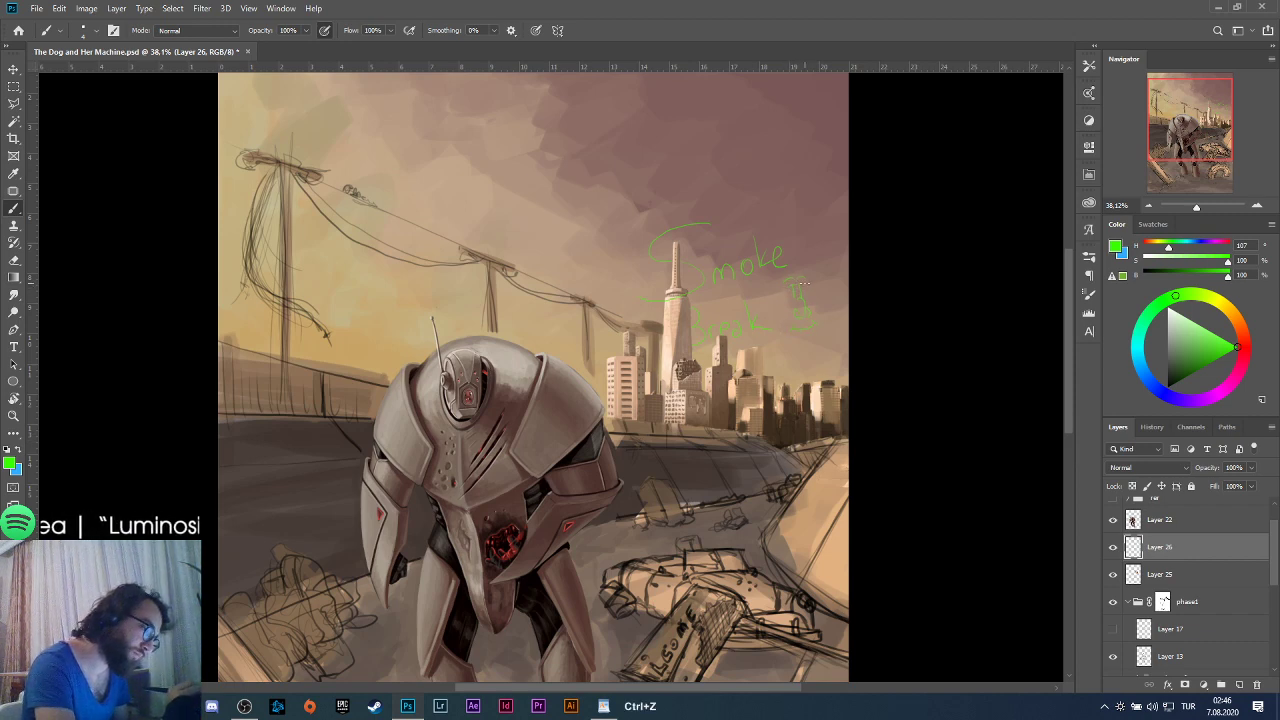
key(ctrl+z)
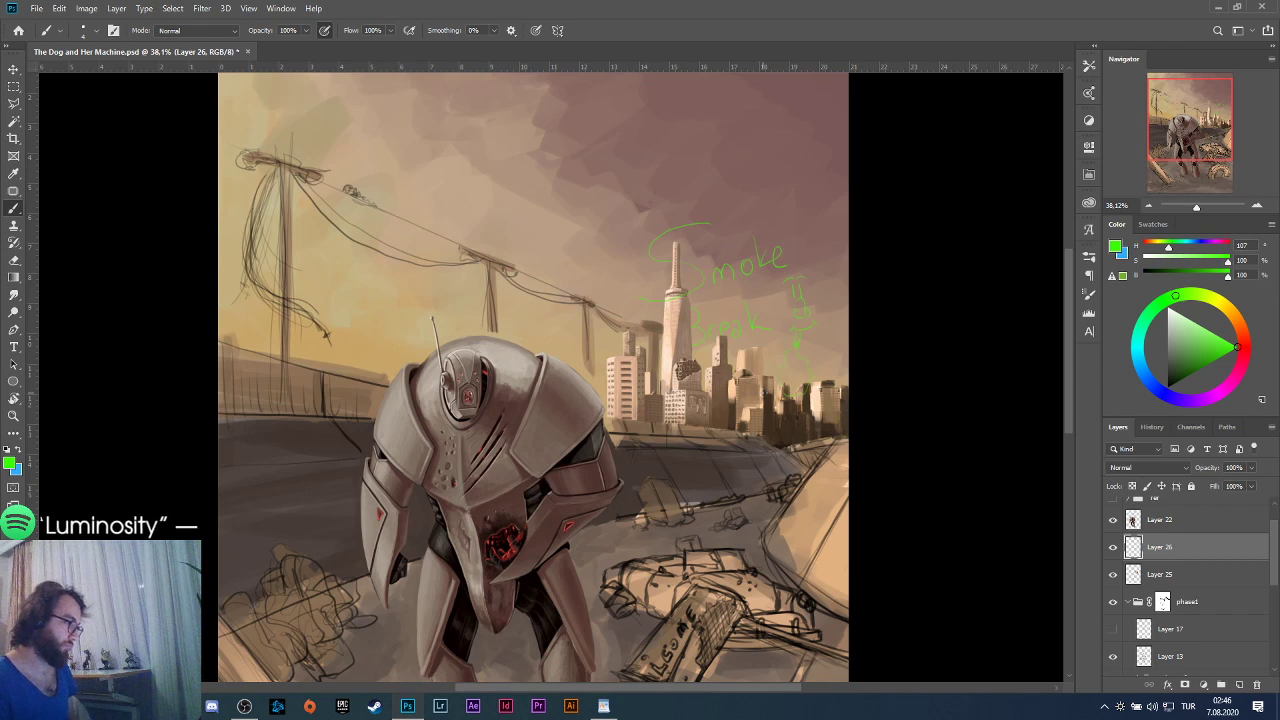
Delete the layer holding the thin green note and add a fresh empty layer above Layer 25.
click(1257, 685)
click(556, 262)
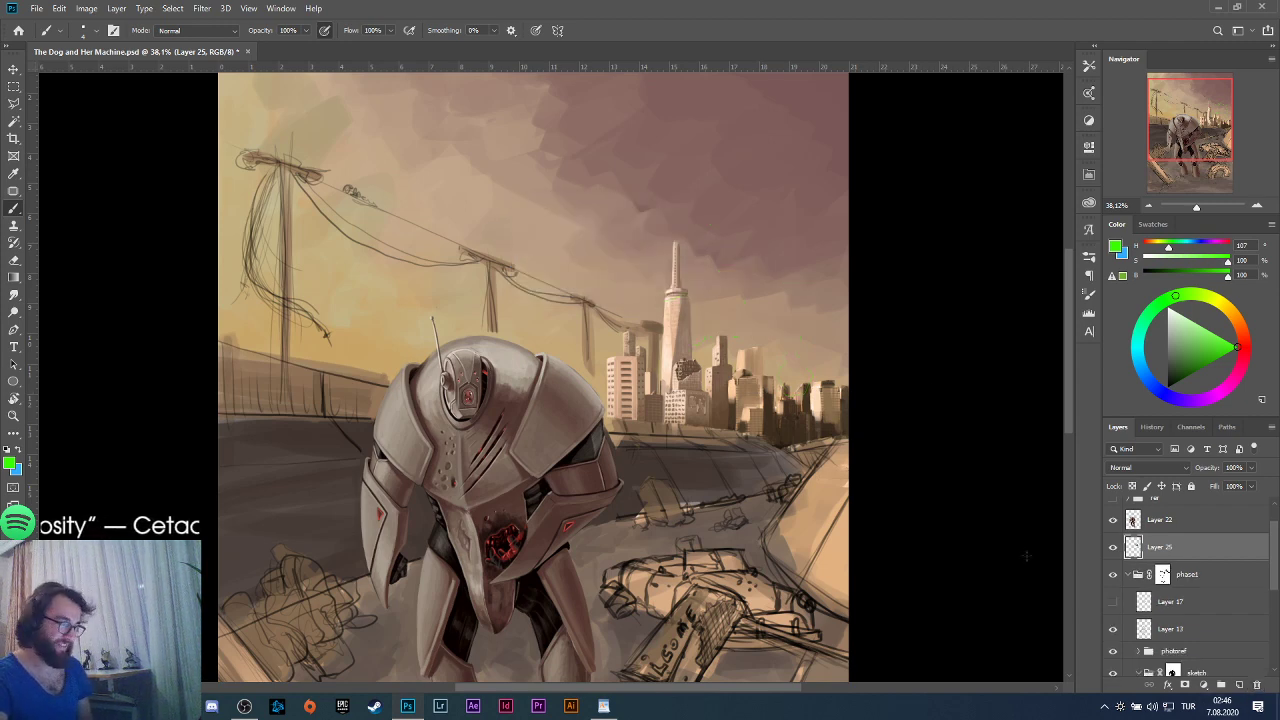
click(1240, 685)
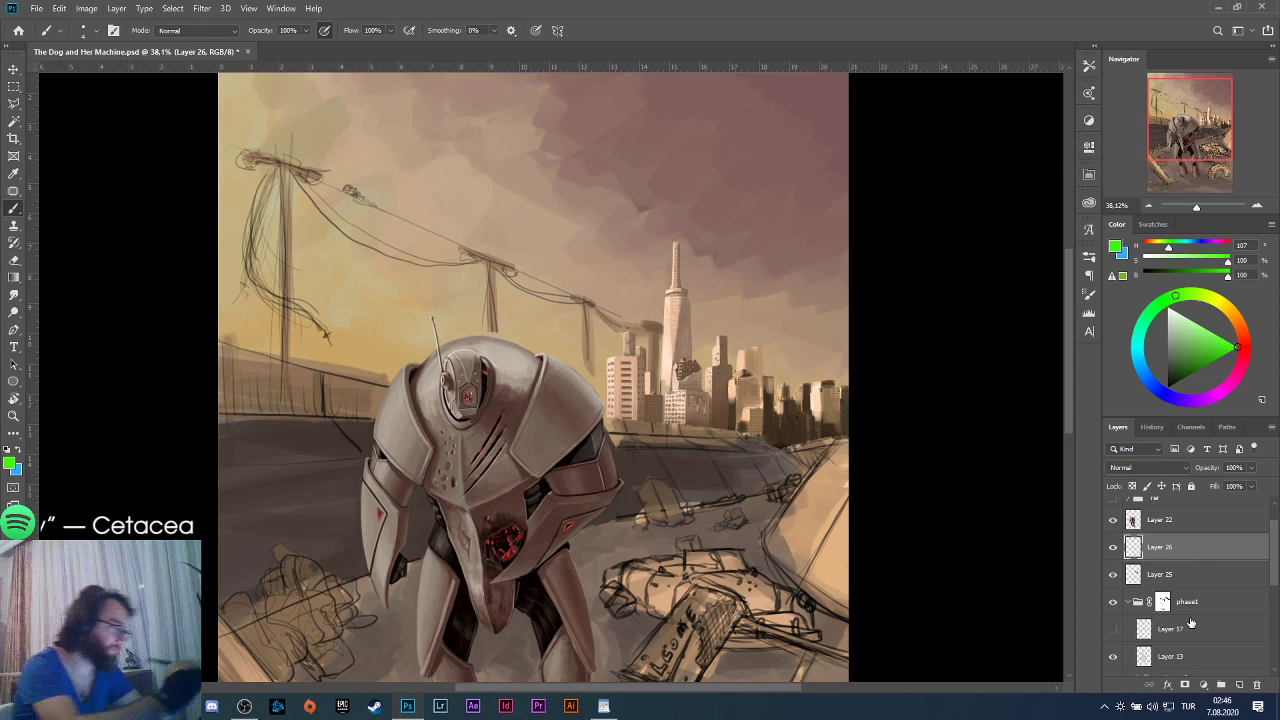
Choose a thick square brush of size 59 and write "Smoke" in large green letters across the sky.
click(97, 31)
click(505, 114)
mouse_move(518, 104)
mouse_down()
mouse_move(471, 129)
mouse_move(442, 200)
mouse_up()
mouse_move(603, 205)
mouse_down()
mouse_move(631, 191)
mouse_move(640, 146)
mouse_move(672, 205)
mouse_up()
drag(700, 150, 692, 148)
drag(724, 100, 742, 185)
mouse_move(772, 135)
mouse_down()
mouse_move(795, 185)
mouse_move(815, 180)
mouse_up()
Write "Break" in large green letters below "Smoke" and draw a smiley face after it.
mouse_move(535, 250)
mouse_down()
mouse_move(548, 300)
mouse_move(566, 251)
mouse_move(589, 286)
mouse_move(562, 297)
mouse_move(633, 276)
mouse_move(674, 301)
mouse_move(710, 312)
mouse_up()
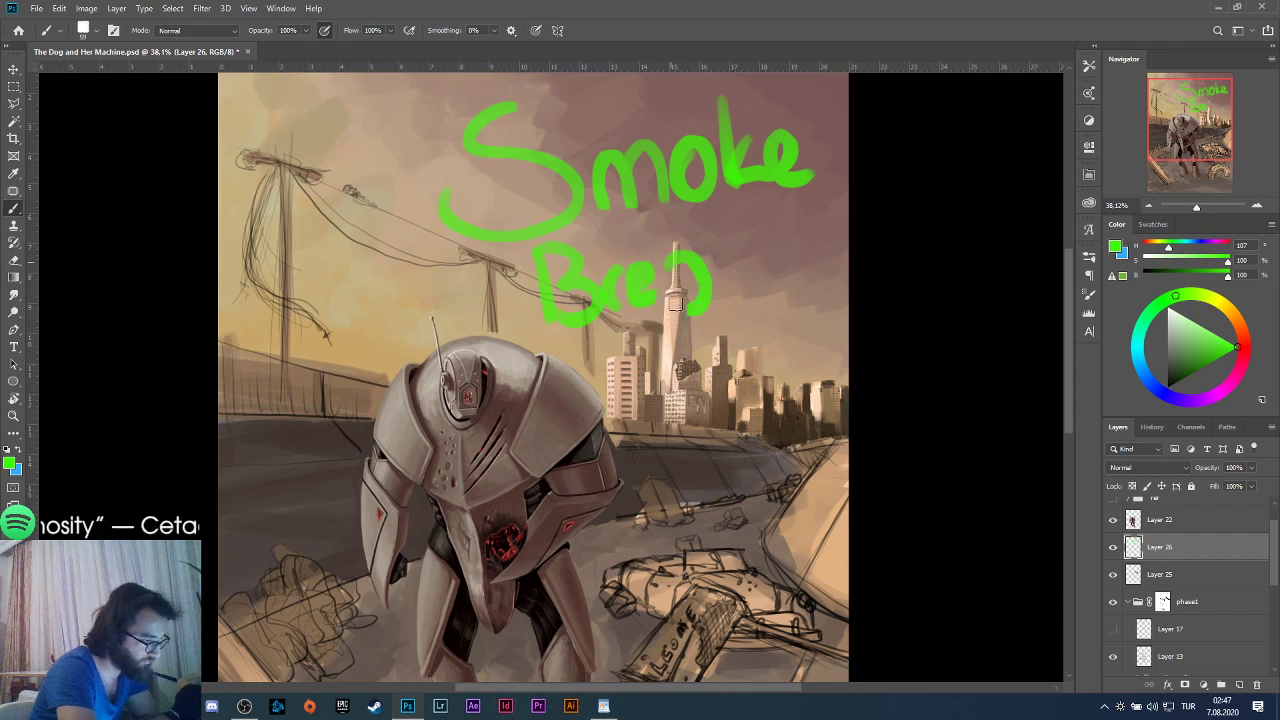
drag(716, 228, 720, 298)
mouse_move(745, 236)
mouse_down()
mouse_move(738, 262)
mouse_move(775, 285)
mouse_up()
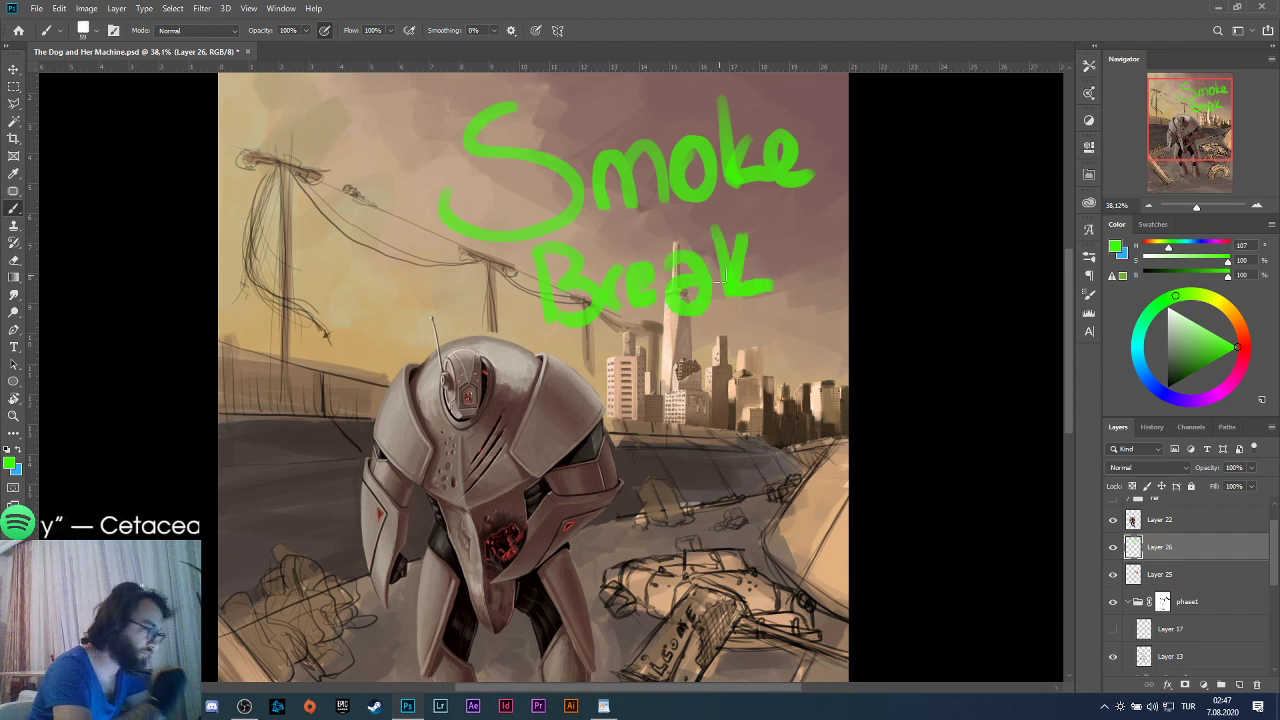
drag(802, 214, 799, 247)
mouse_move(822, 207)
mouse_down()
mouse_move(820, 250)
mouse_move(801, 264)
mouse_move(818, 262)
mouse_move(820, 276)
mouse_move(852, 259)
mouse_move(778, 264)
mouse_up()
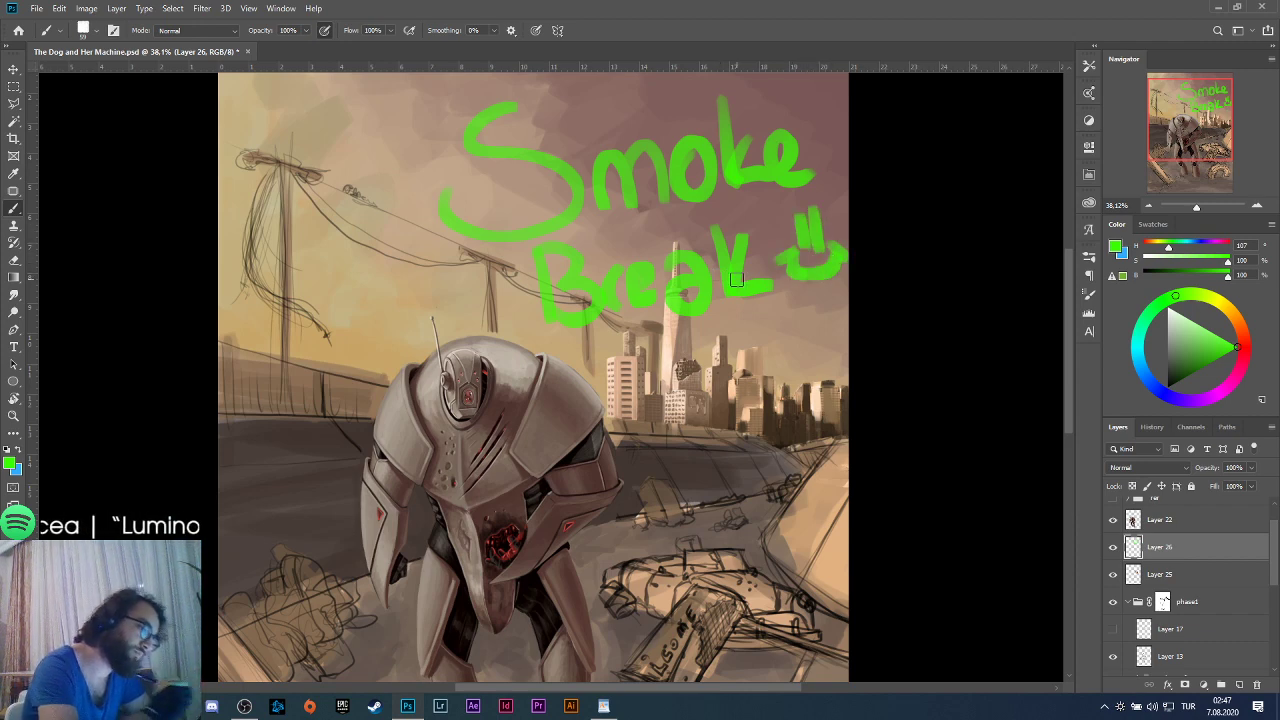
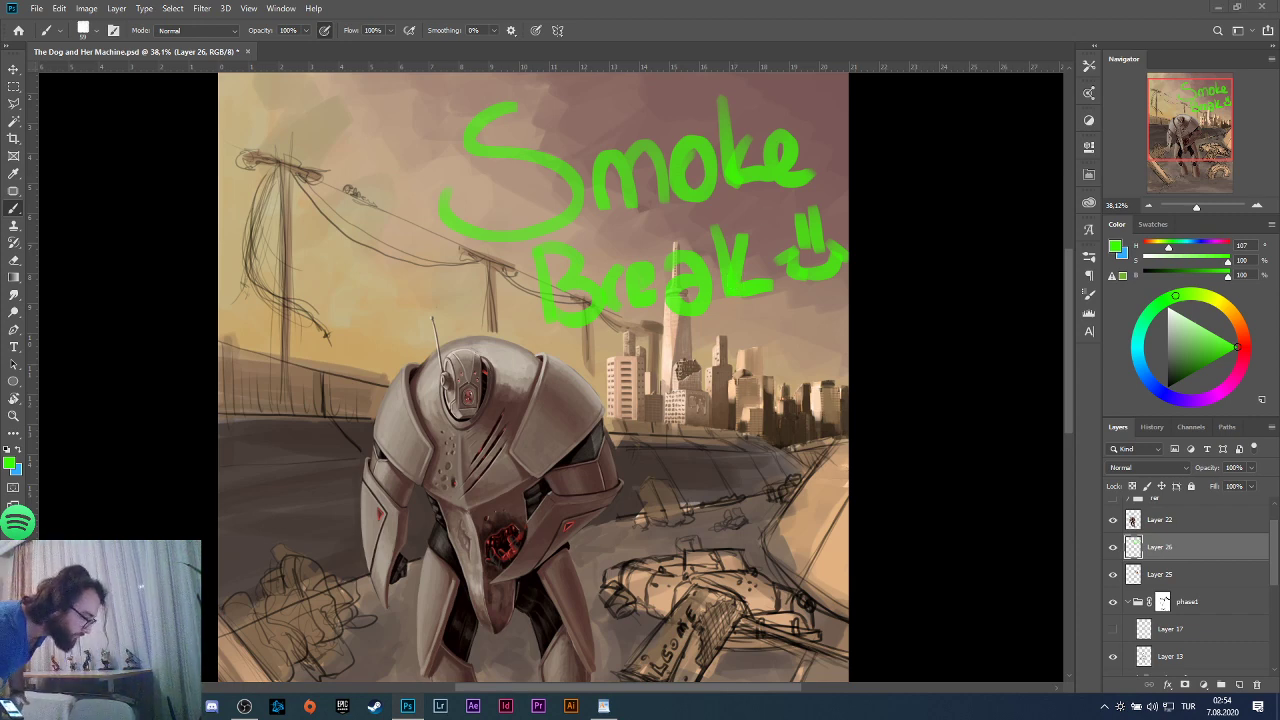
Switch to Spotify, start playing the artist Cetacea, and return to the painting.
key(alt+Tab)
click(224, 247)
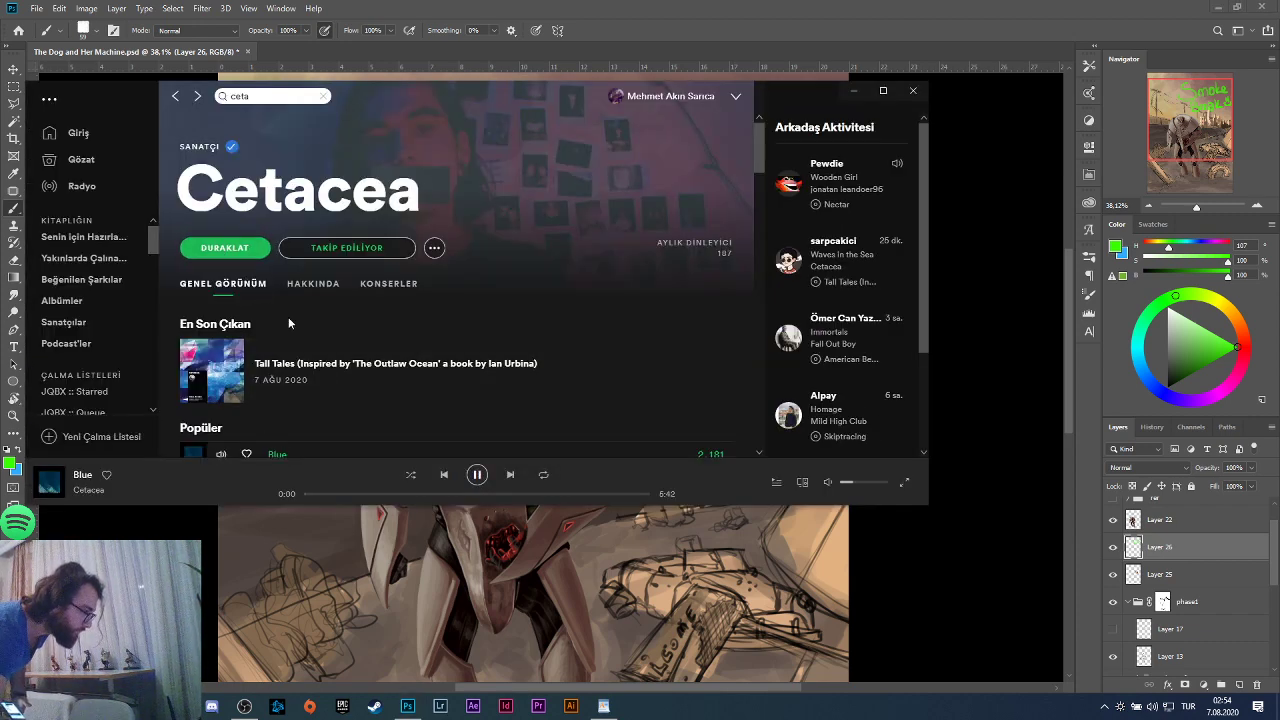
click(853, 91)
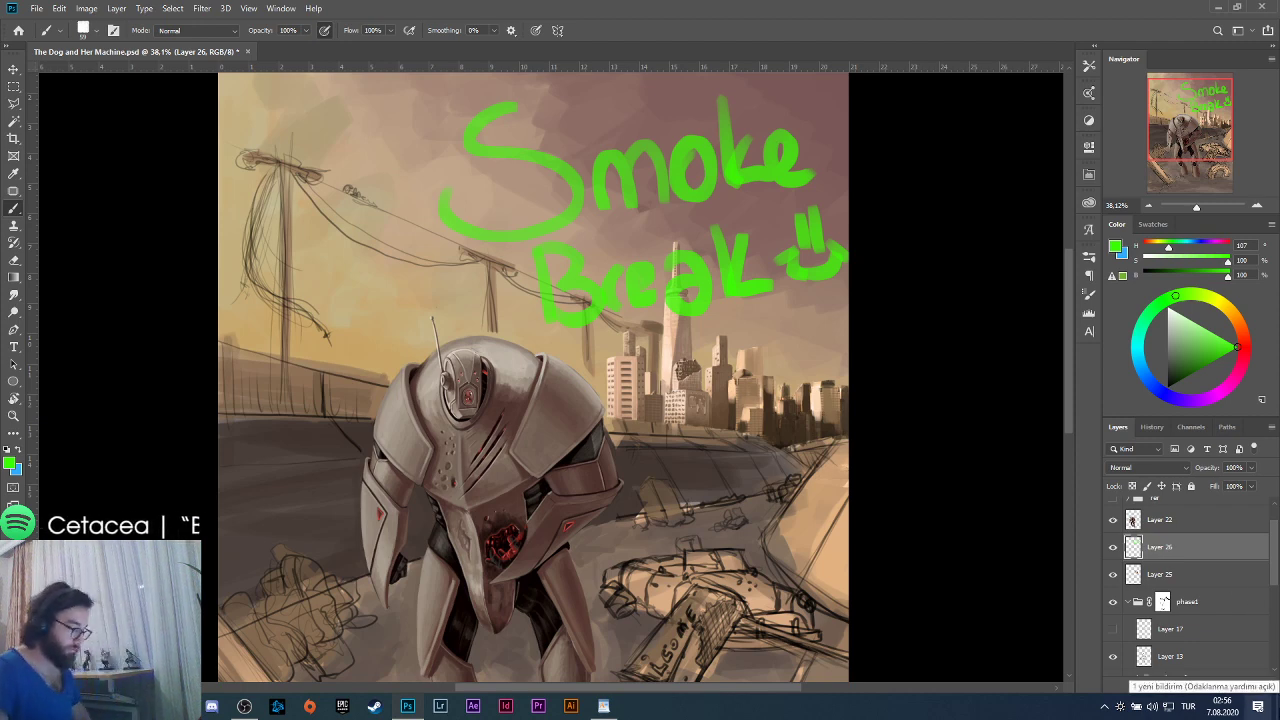
Delete Layer 26 holding the green "Smoke Break" note and compare the skyline with Layer 25 hidden and shown.
click(1111, 549)
click(1111, 549)
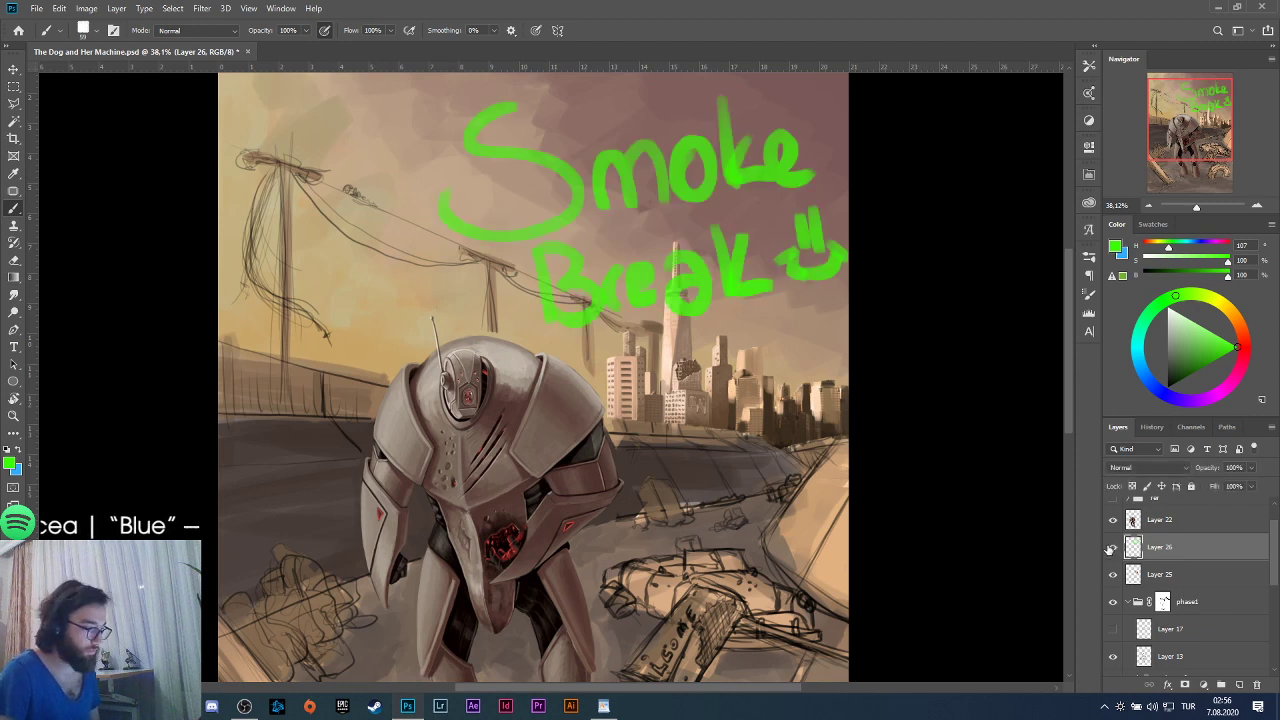
click(1257, 686)
click(579, 261)
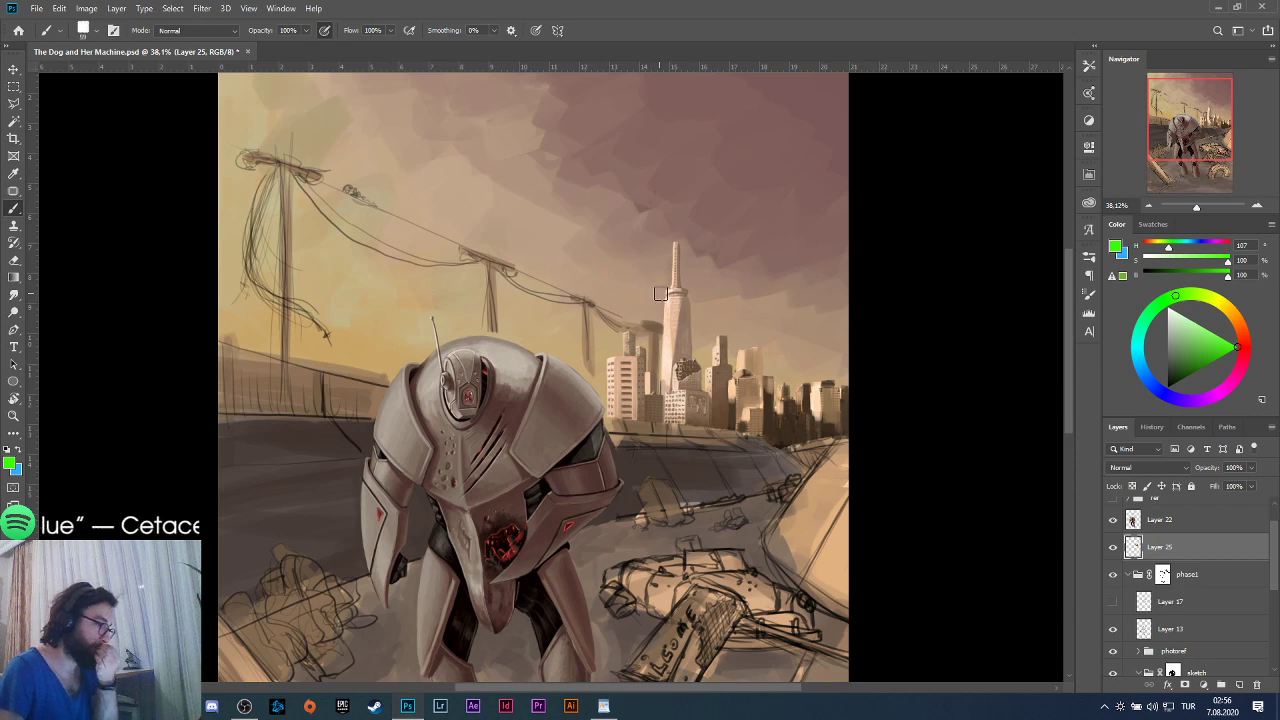
click(1113, 547)
click(1113, 547)
Set the square brush to 12 px and paint the block tower's sunlit side in a sampled pale peach.
scroll(768, 382, up, 3)
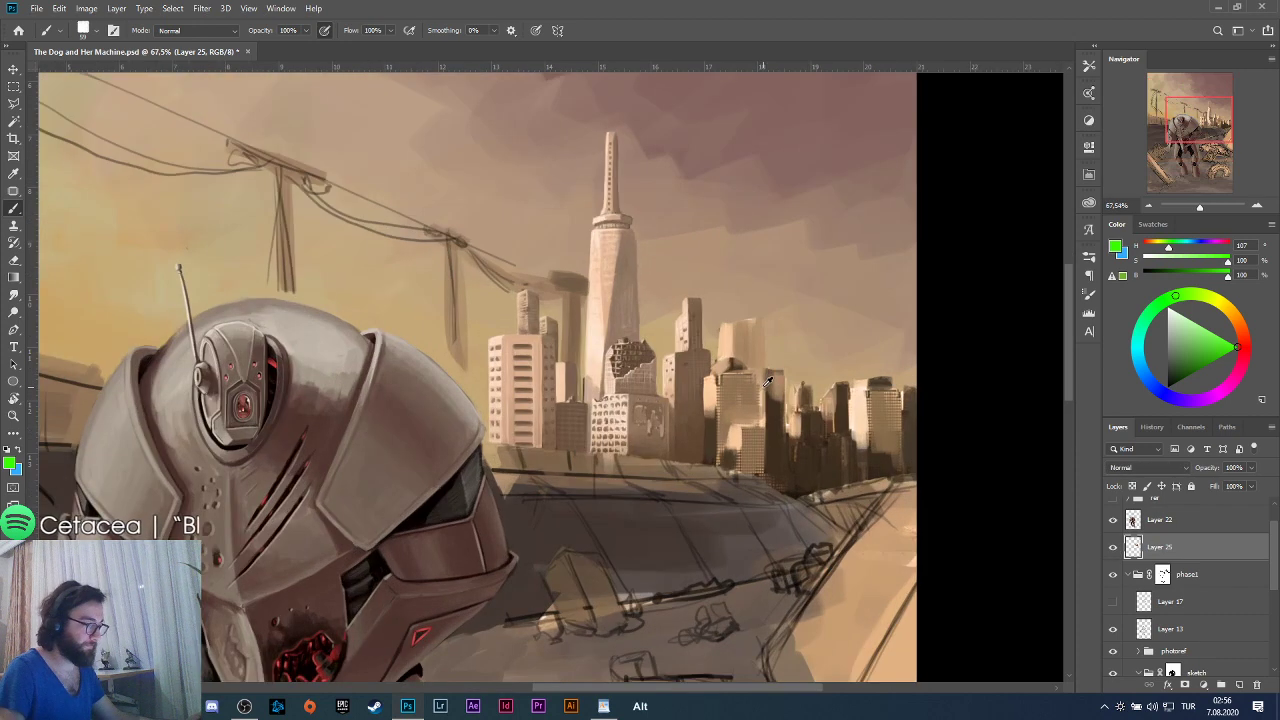
scroll(768, 382, up, 4)
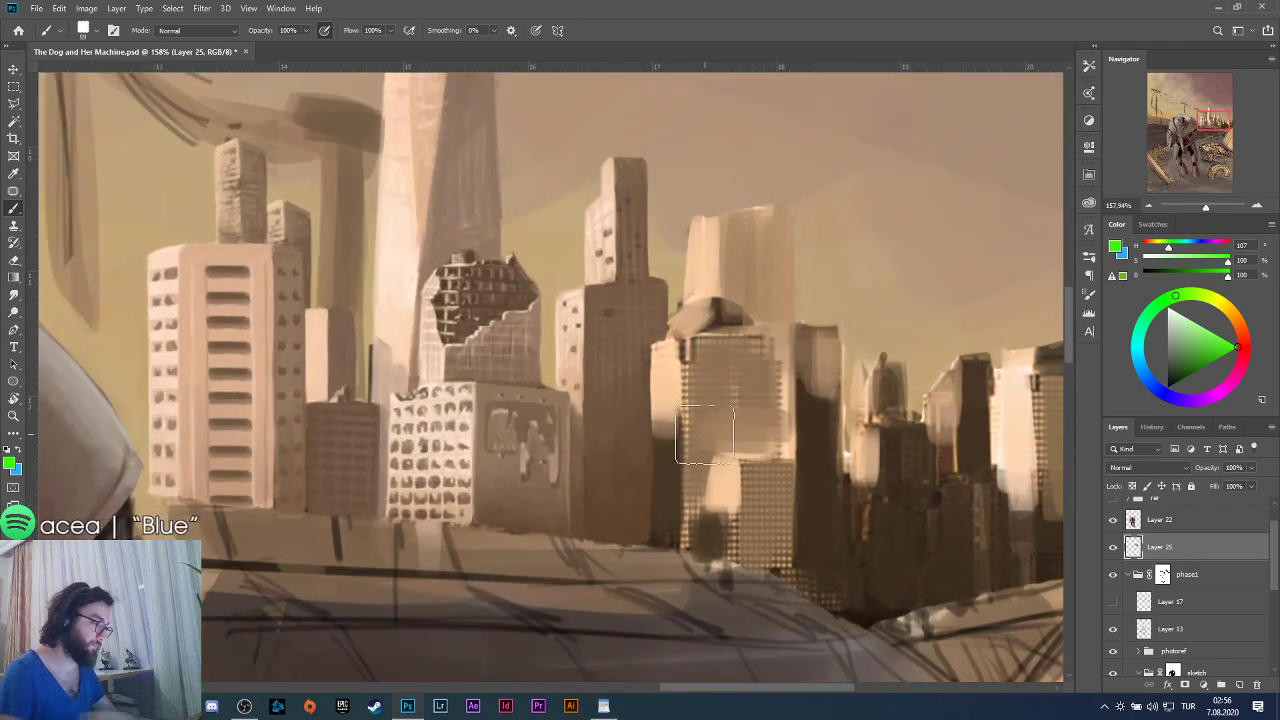
click(97, 31)
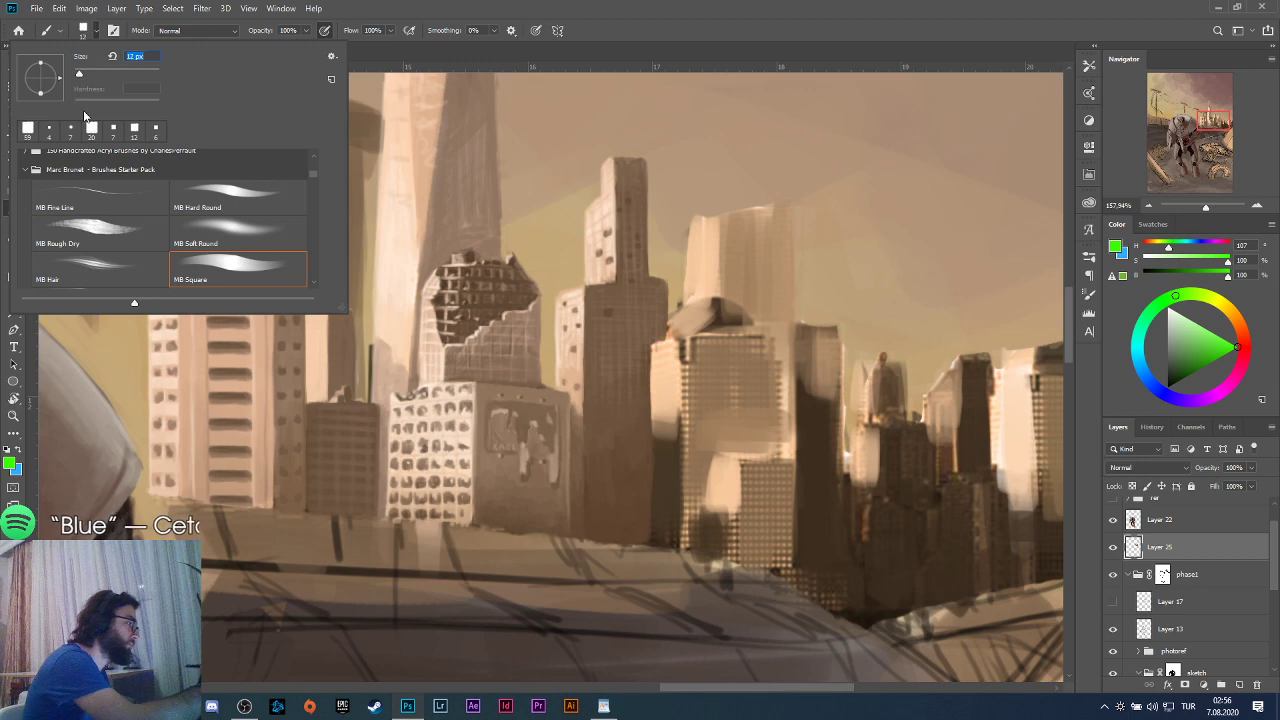
alt+click(675, 360)
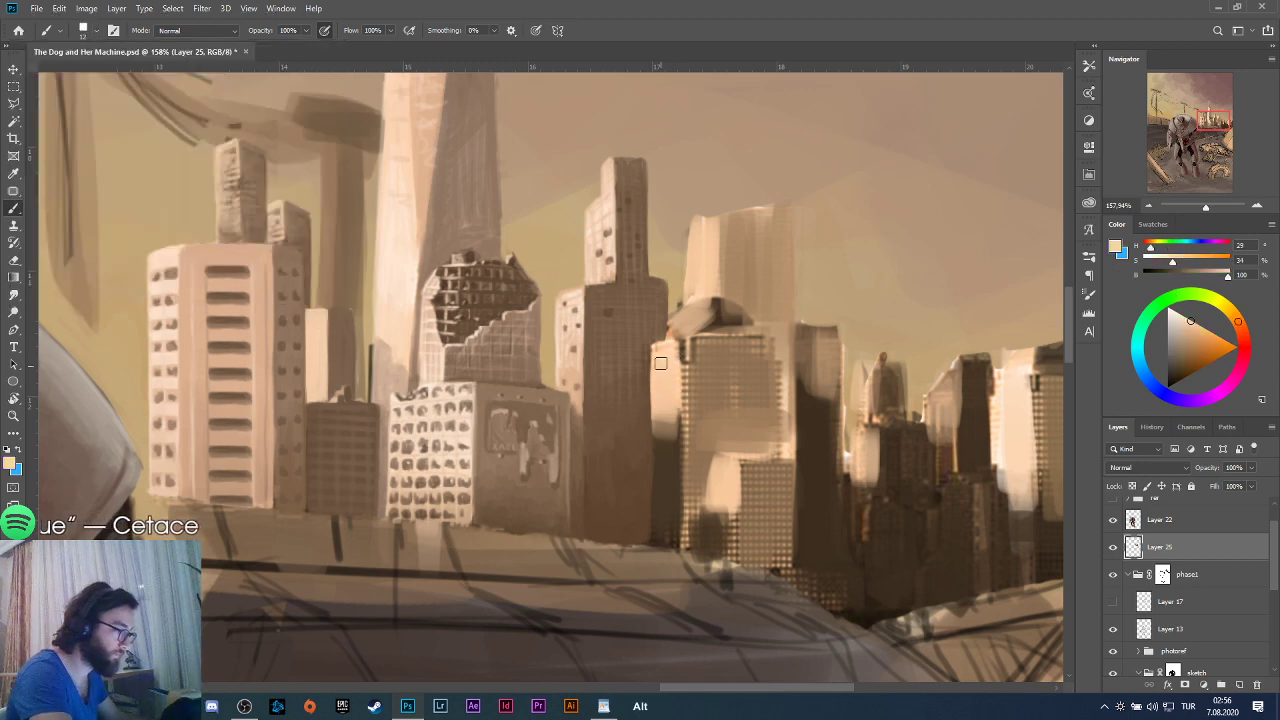
mouse_move(660, 363)
mouse_down()
mouse_move(653, 349)
mouse_move(655, 488)
mouse_move(663, 371)
mouse_move(667, 450)
mouse_move(680, 352)
mouse_move(684, 420)
mouse_move(683, 341)
mouse_move(683, 425)
mouse_move(684, 345)
mouse_move(657, 353)
mouse_up()
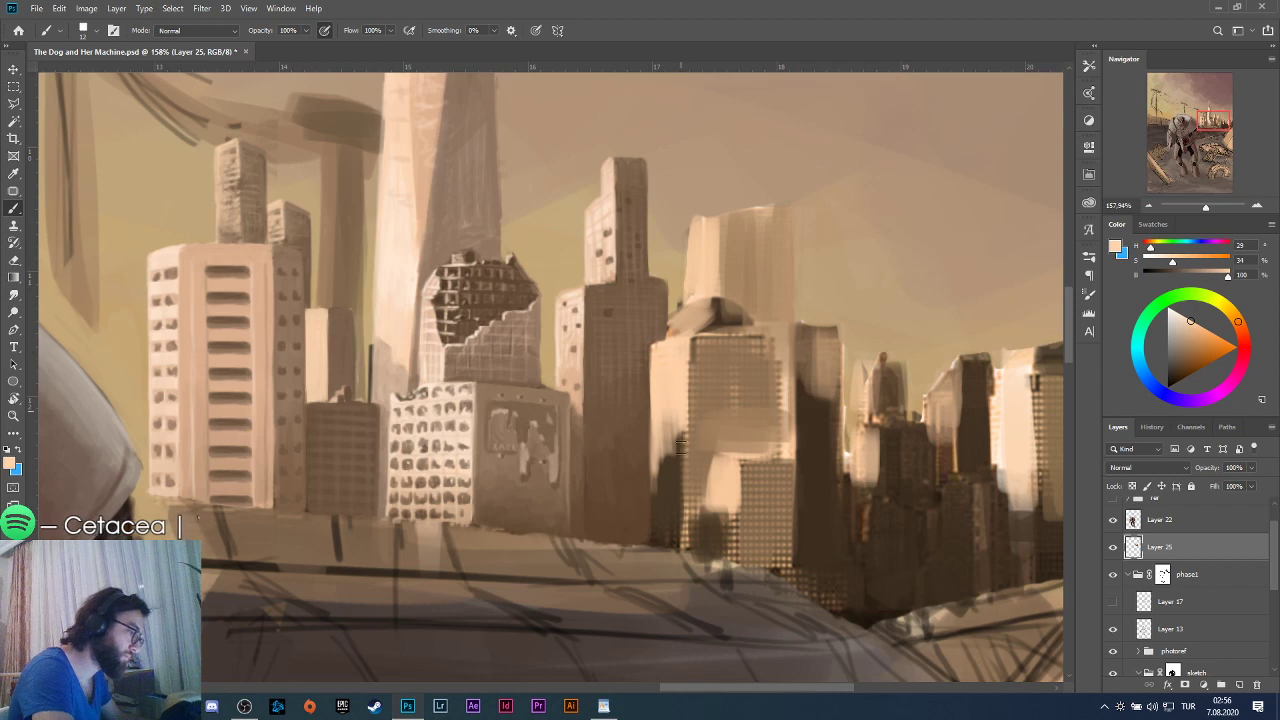
Extend the block tower's lit side down to its base with sampled browns and peach, defining its edge against the darker neighbour.
alt+click(672, 470)
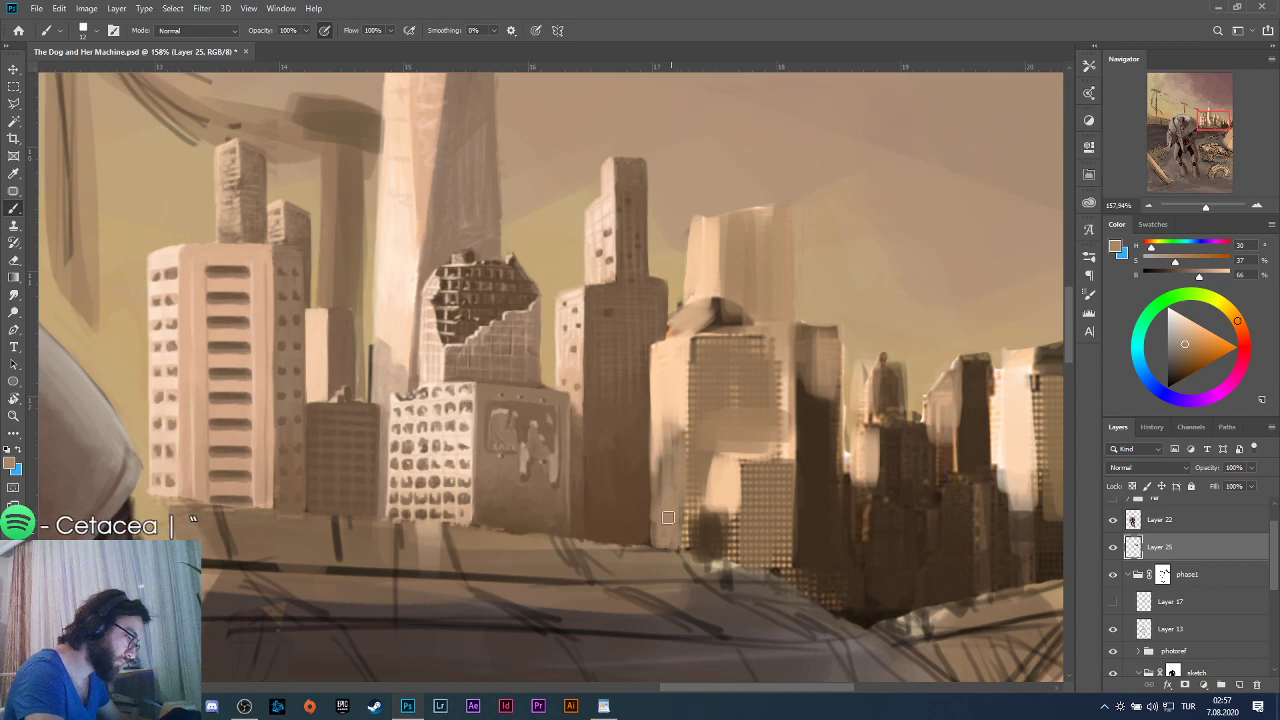
alt+click(646, 491)
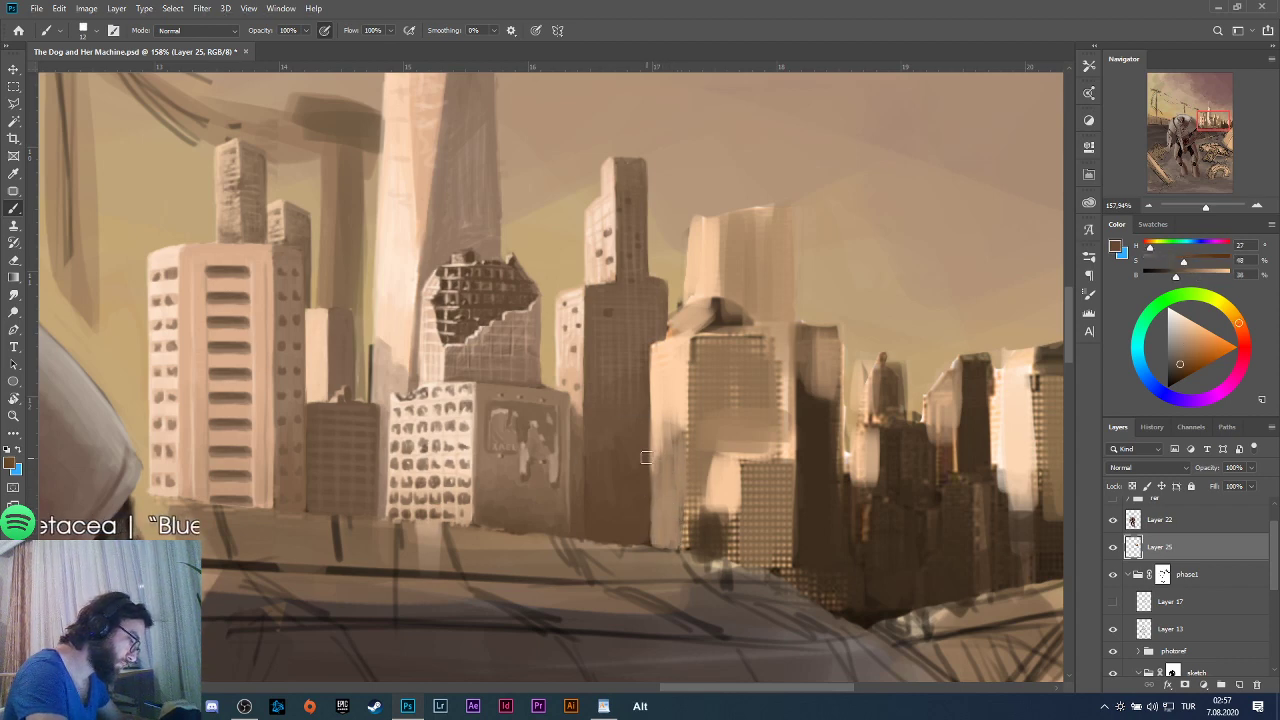
alt+click(657, 534)
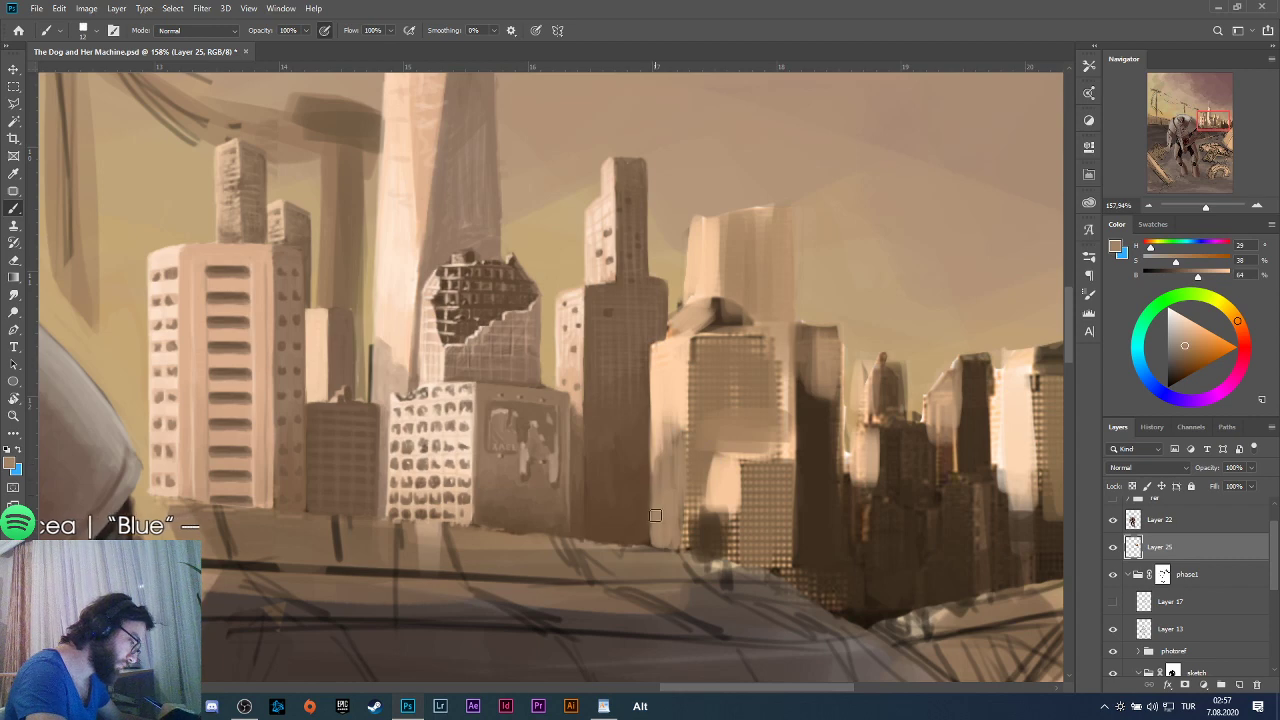
alt+click(645, 530)
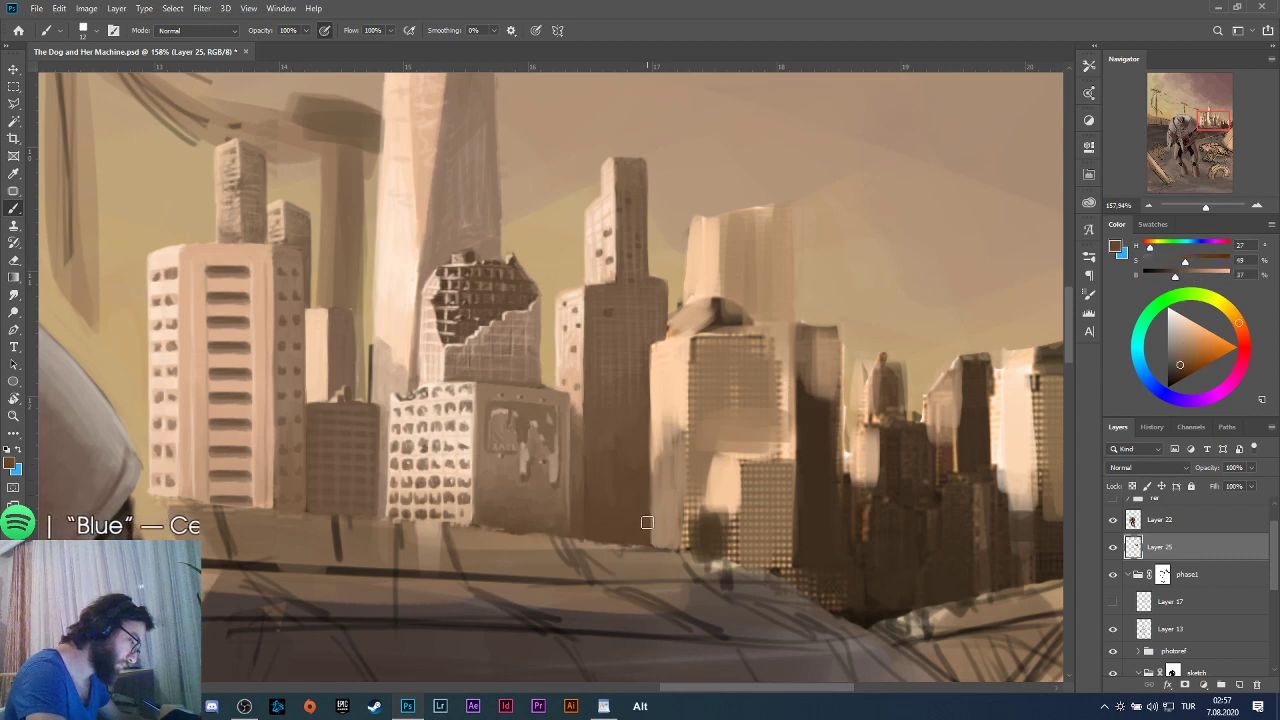
alt+click(656, 474)
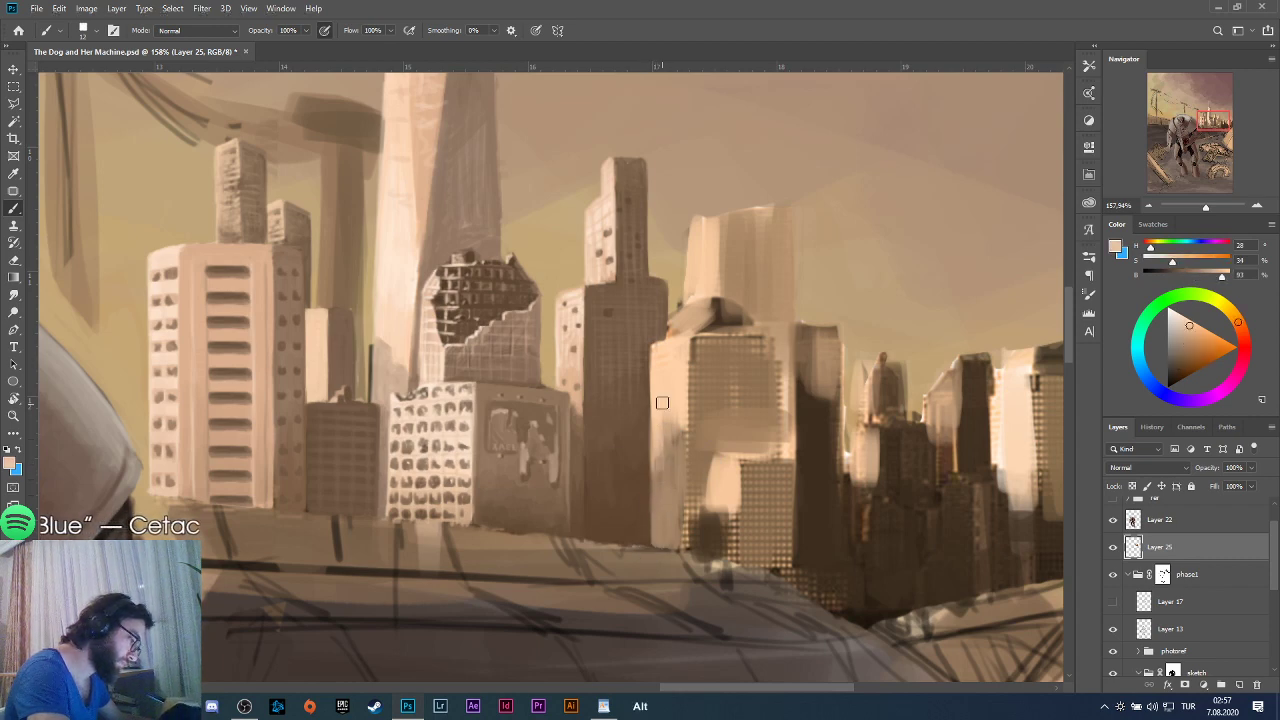
drag(667, 416, 668, 427)
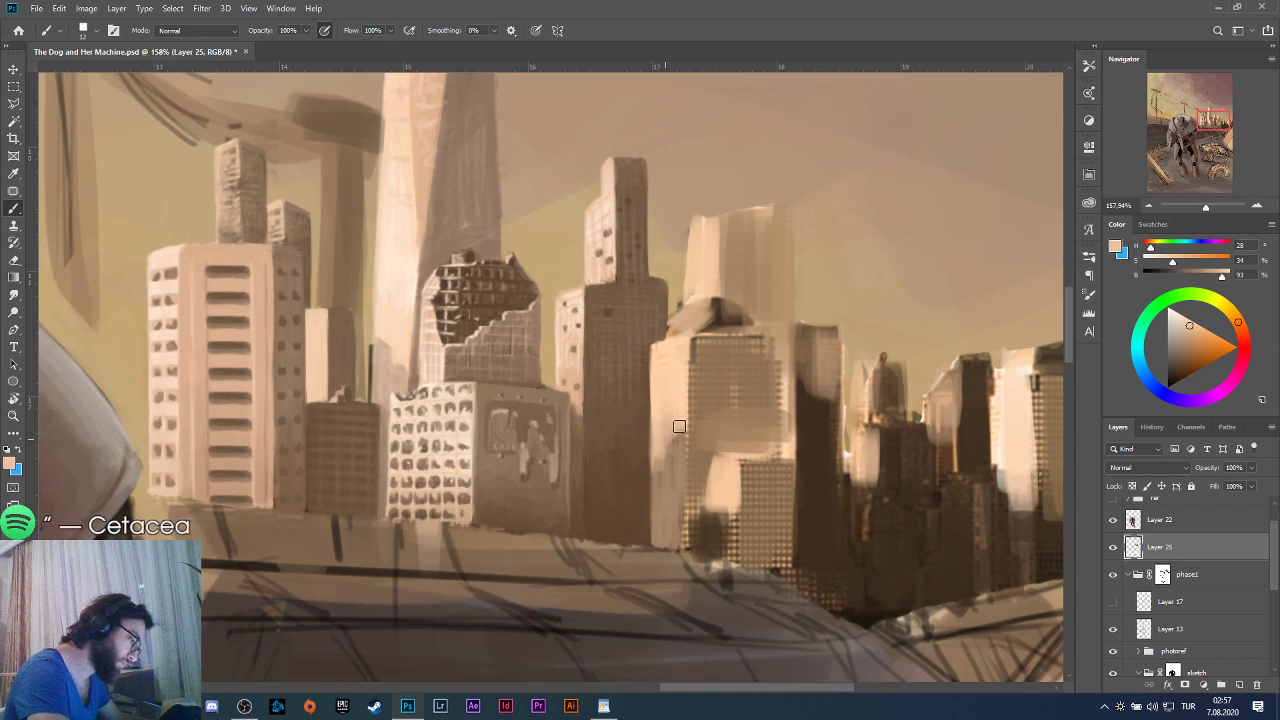
alt+click(664, 510)
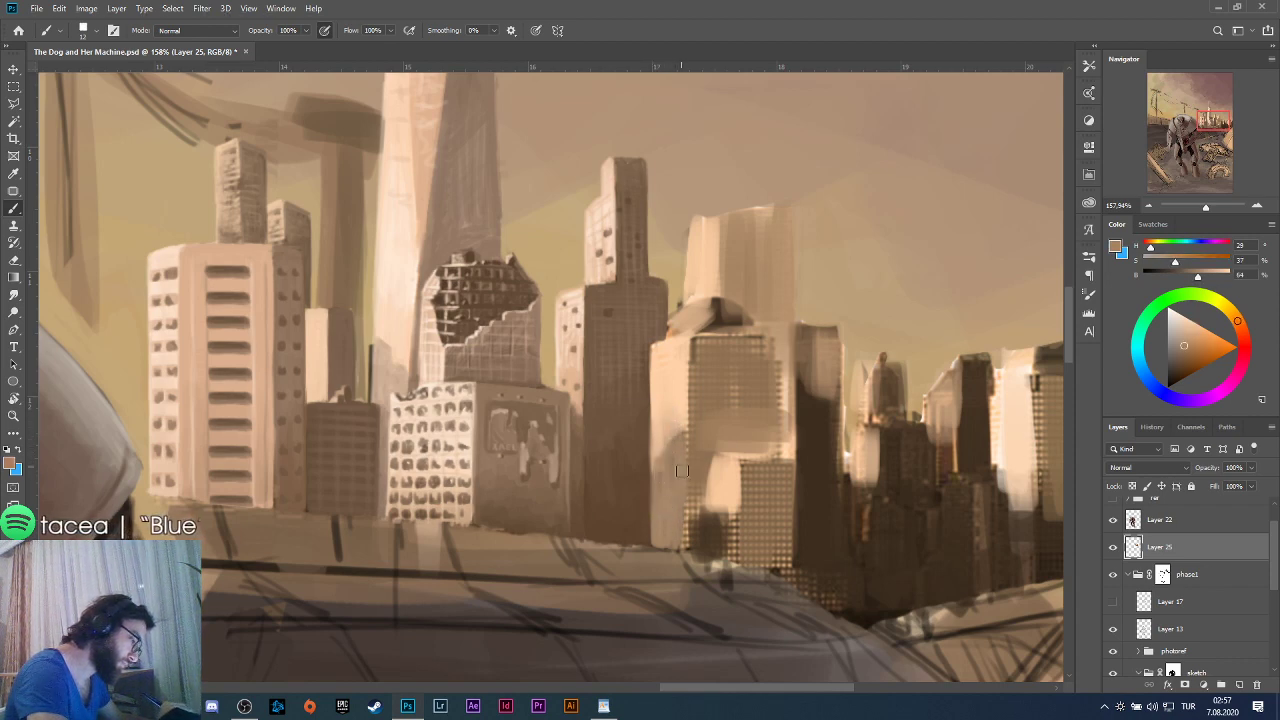
Cover the window grid and bright patches on the block tower's shaded front with a flat, sampled mid-brown.
alt+click(704, 436)
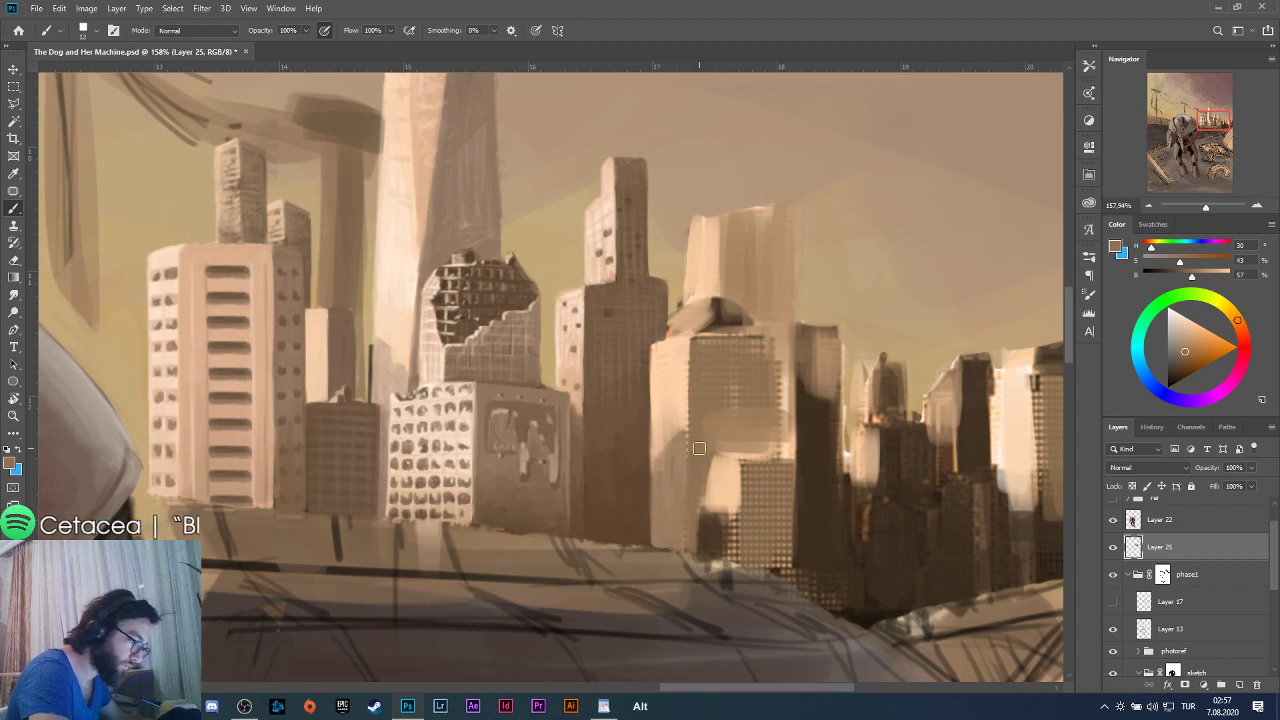
alt+click(680, 505)
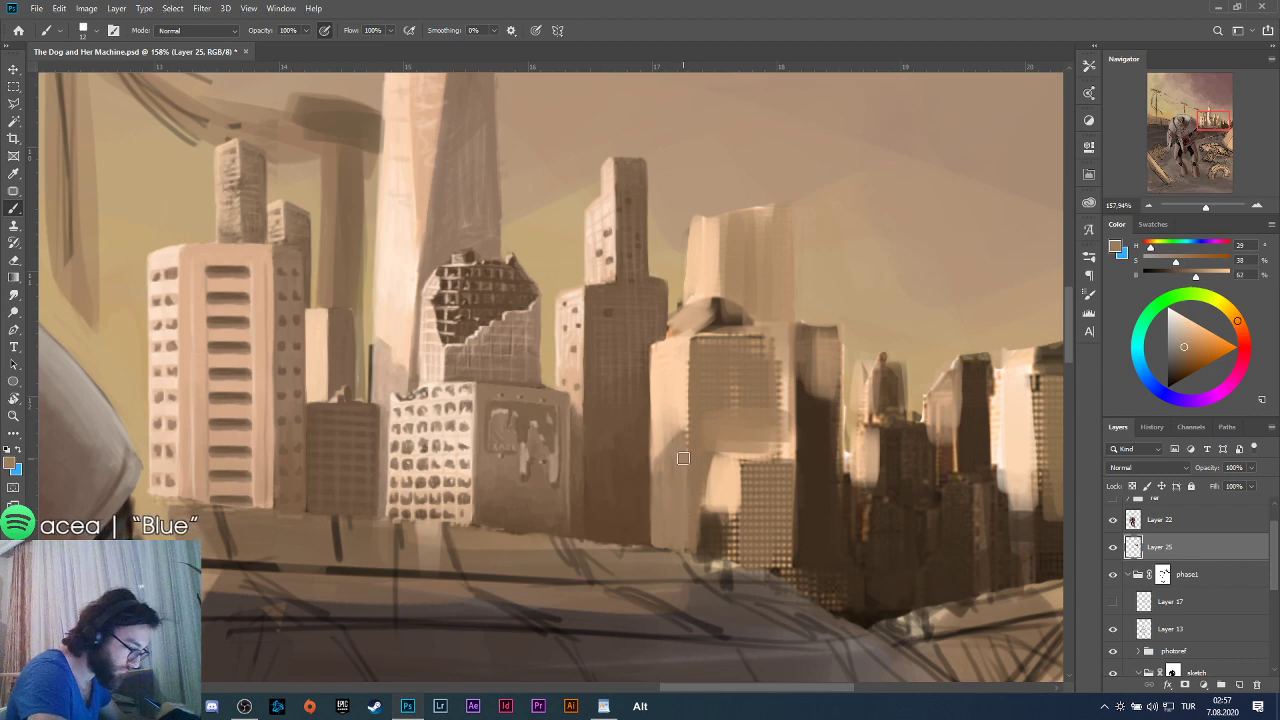
mouse_move(683, 500)
mouse_down()
mouse_move(694, 477)
mouse_move(701, 556)
mouse_up()
alt+click(694, 477)
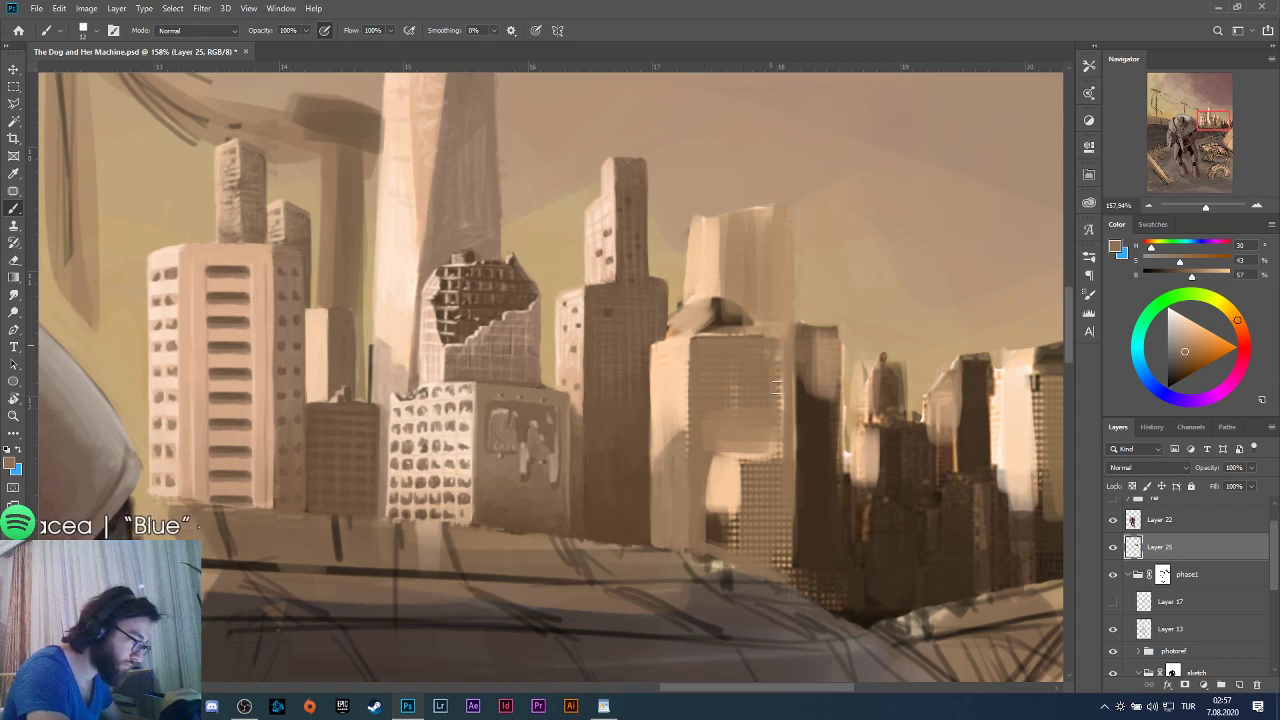
mouse_move(777, 352)
mouse_down()
mouse_move(782, 440)
mouse_move(767, 465)
mouse_move(737, 363)
mouse_move(724, 527)
mouse_move(716, 508)
mouse_move(710, 520)
mouse_move(710, 462)
mouse_move(740, 530)
mouse_up()
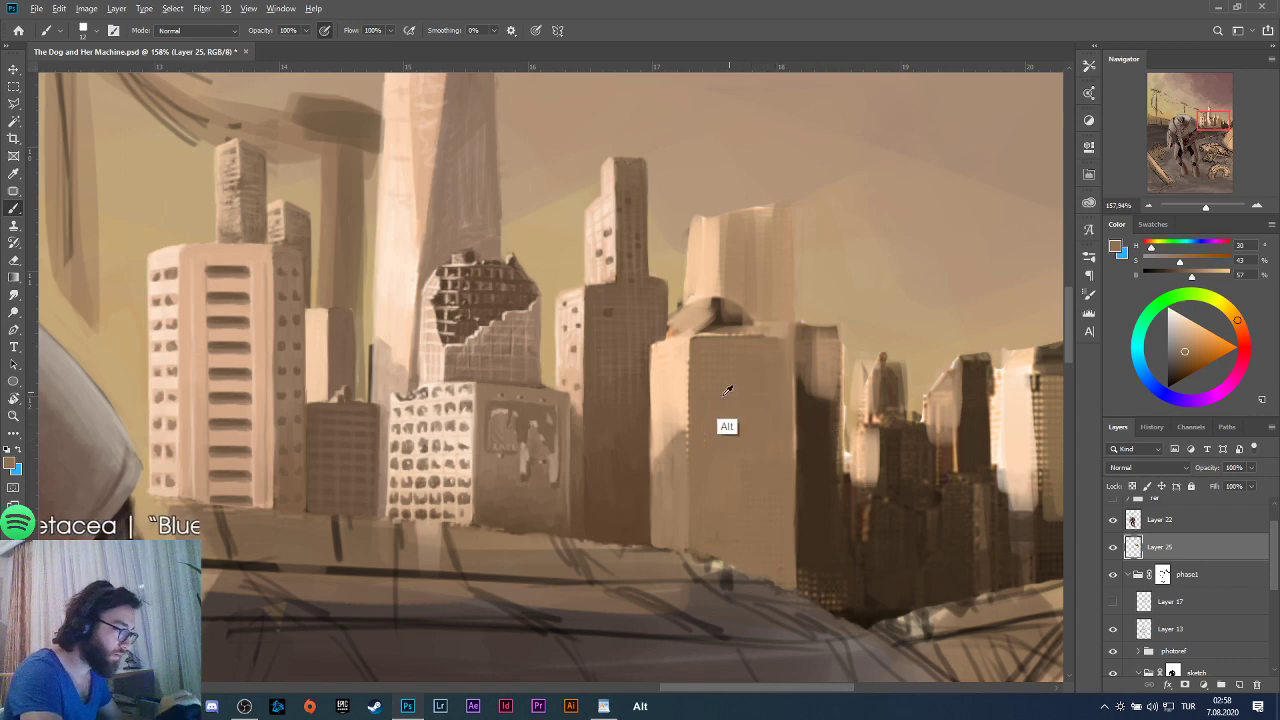
Outline and fill the shaded side of the tall tower behind the block in sampled dark browns, darkening its outer edge.
alt+click(645, 431)
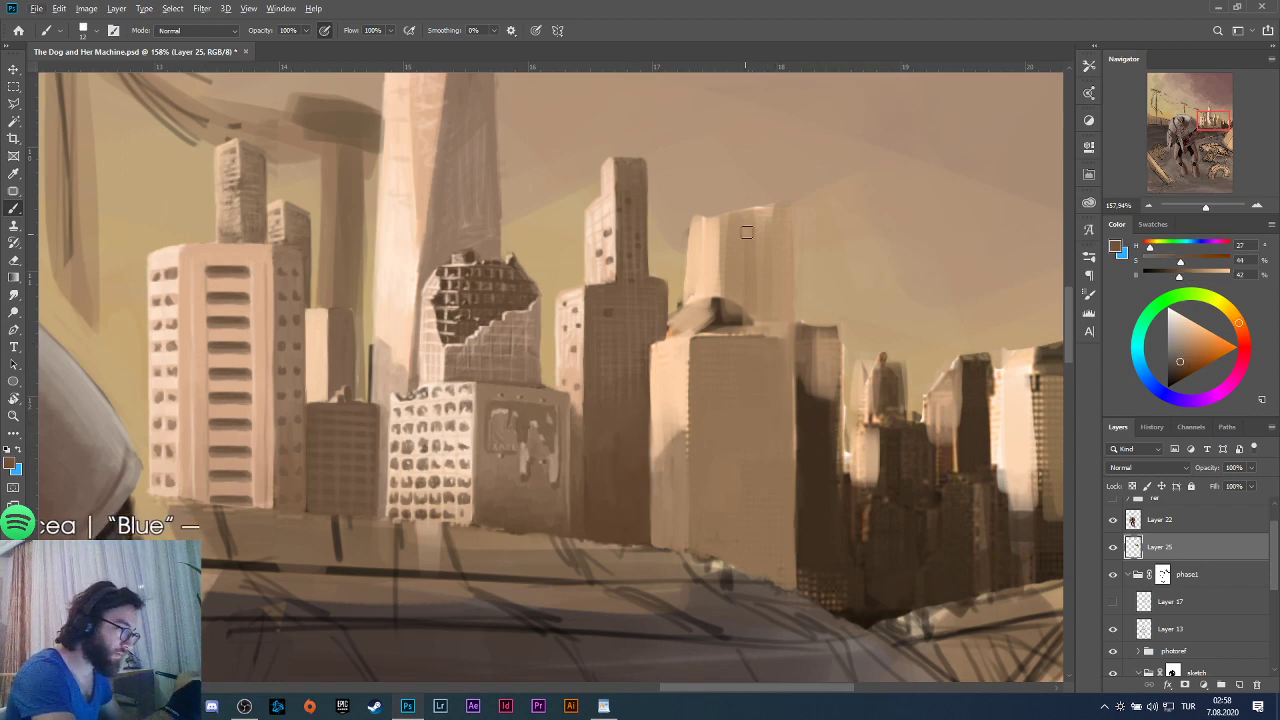
mouse_move(787, 274)
mouse_down()
mouse_move(784, 340)
mouse_move(761, 311)
mouse_move(771, 321)
mouse_up()
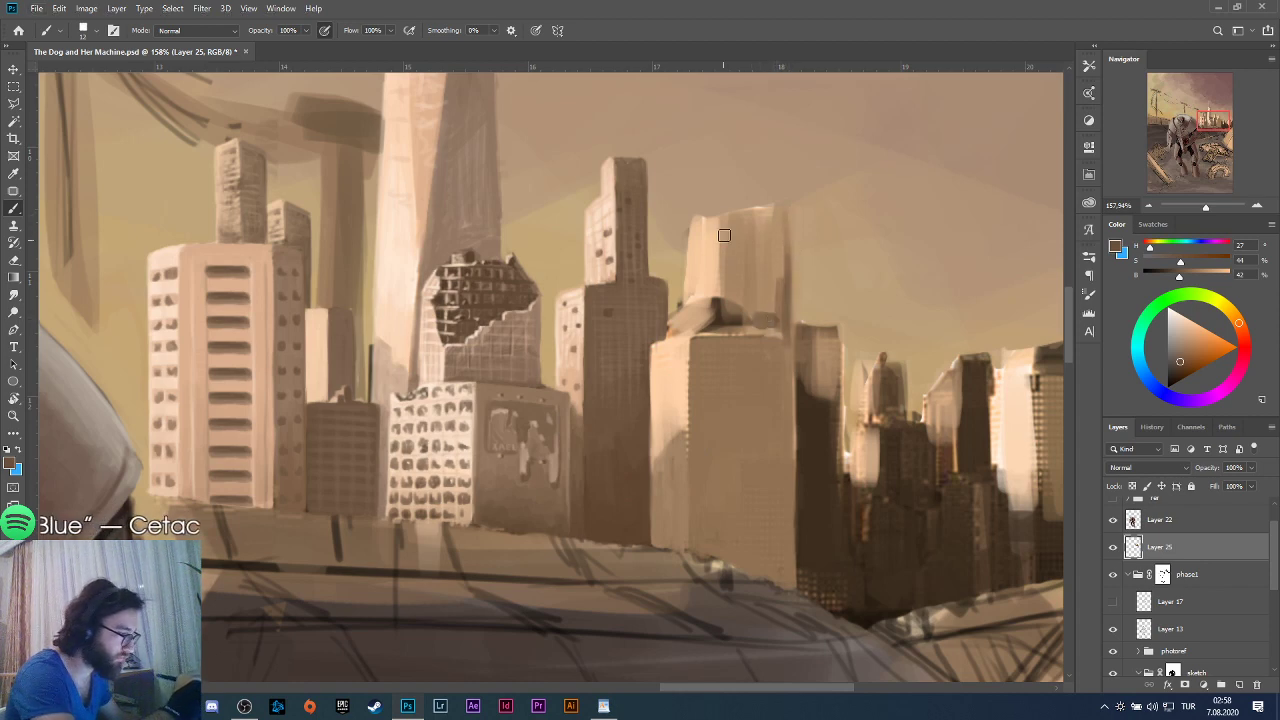
mouse_move(724, 235)
mouse_down()
mouse_move(725, 288)
mouse_move(755, 317)
mouse_move(730, 222)
mouse_up()
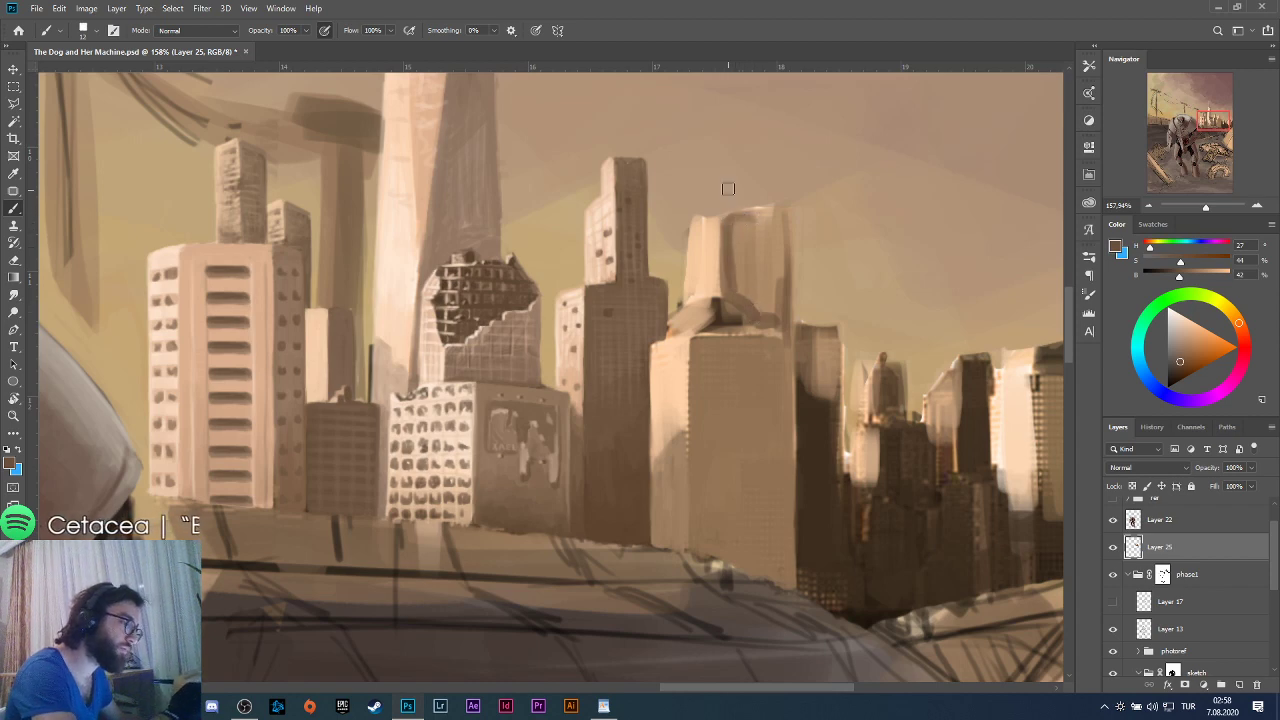
mouse_move(727, 216)
mouse_down()
mouse_move(783, 212)
mouse_move(786, 292)
mouse_up()
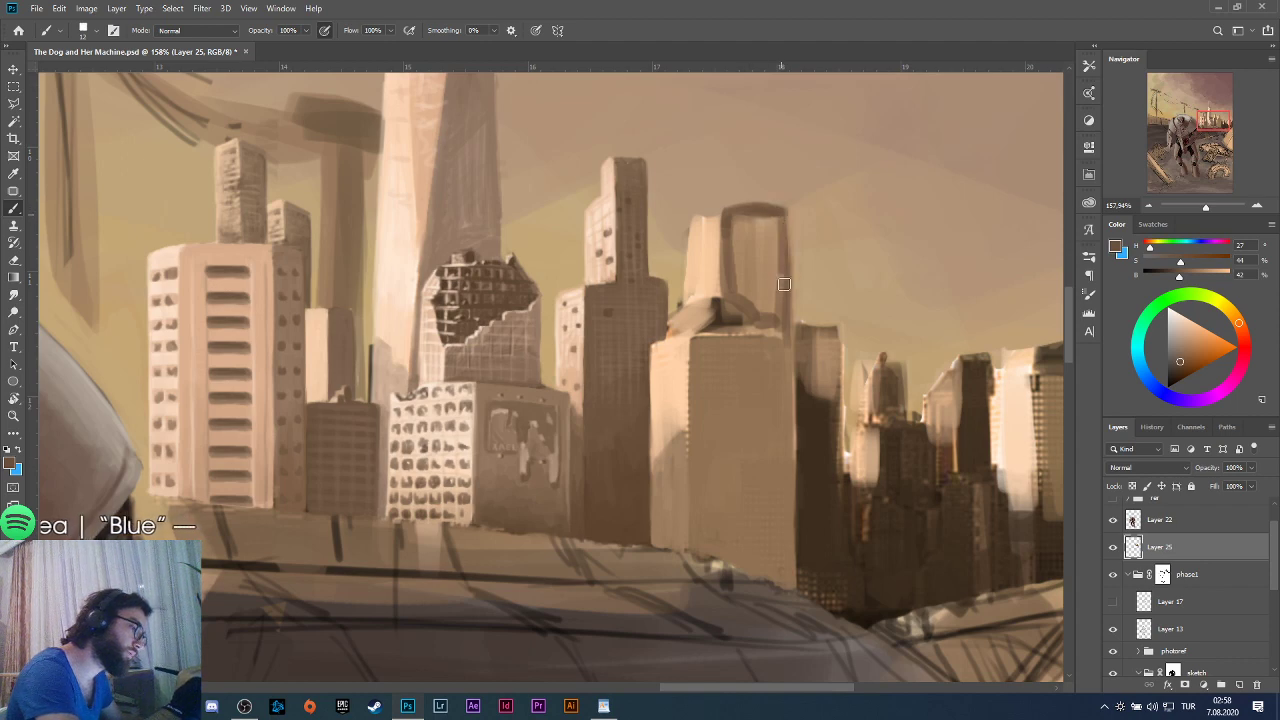
mouse_move(786, 216)
mouse_down()
mouse_move(782, 310)
mouse_move(752, 300)
mouse_move(738, 220)
mouse_move(730, 286)
mouse_up()
key(alt)
alt+click(746, 250)
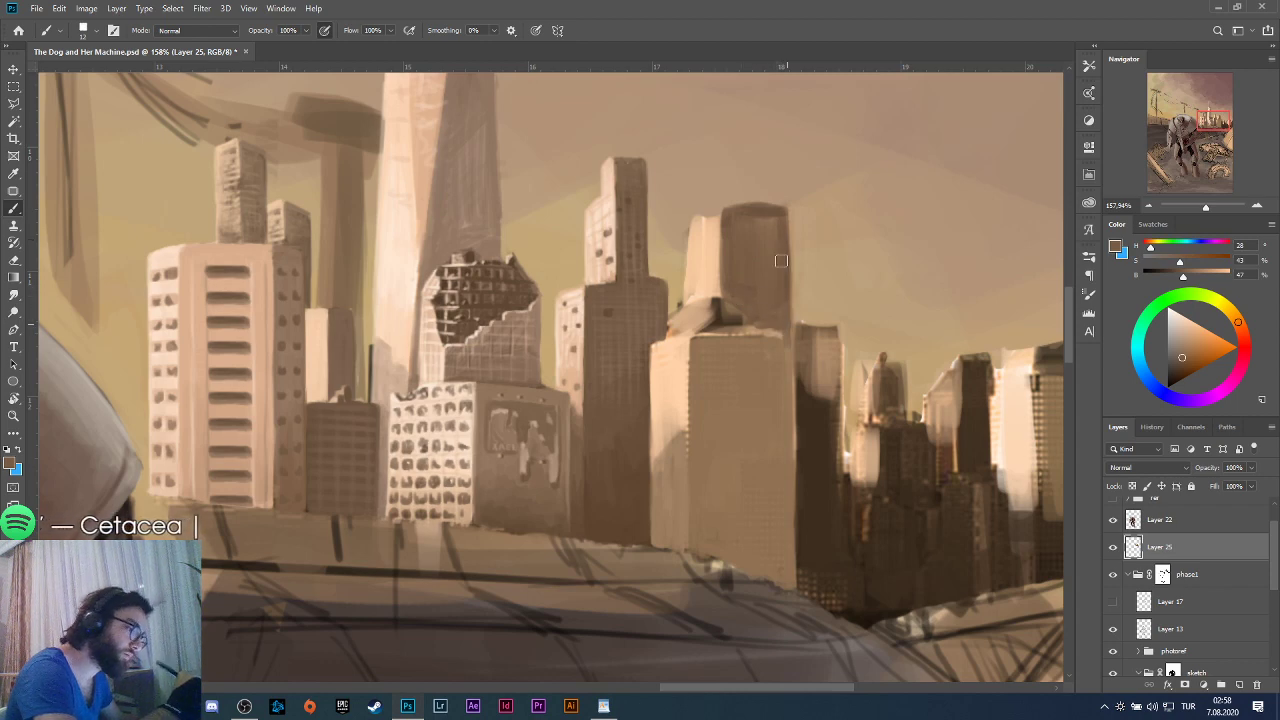
mouse_move(783, 218)
mouse_down()
mouse_move(791, 358)
mouse_move(790, 318)
mouse_up()
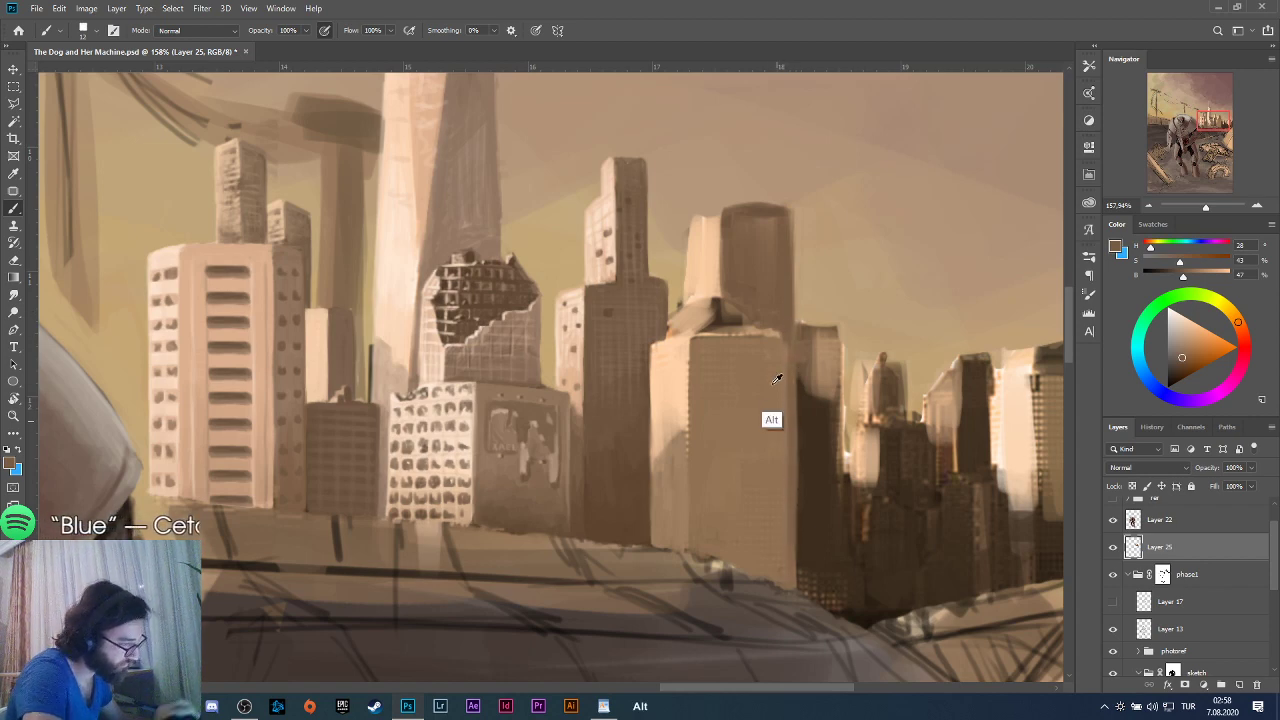
Blend the front block's outer edge and the rear tower's shaded side using browns sampled from both.
alt+click(773, 410)
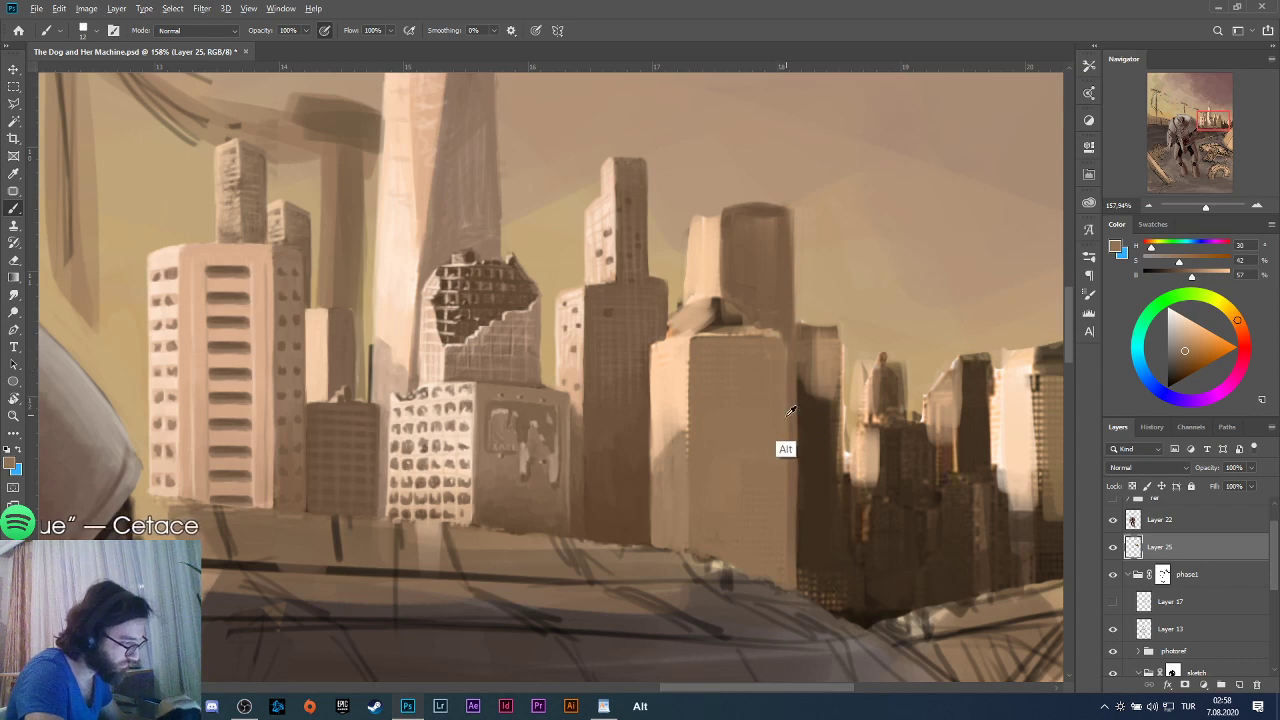
alt+click(778, 326)
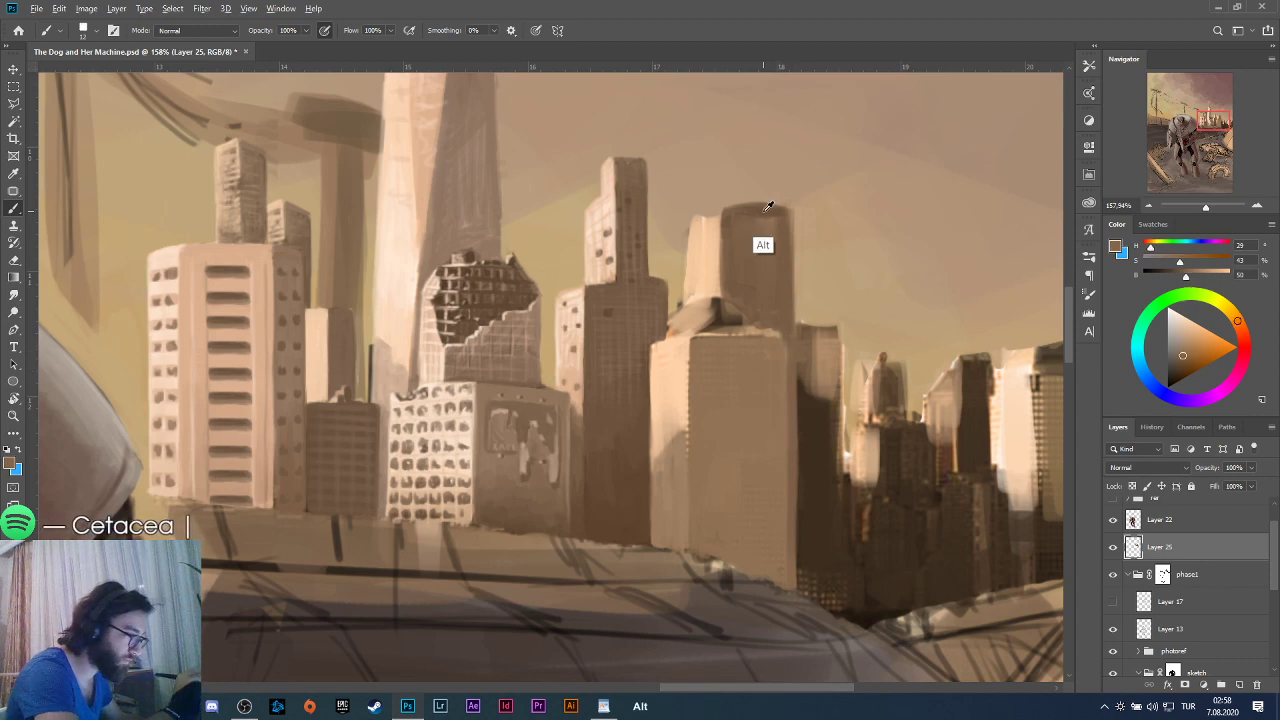
alt+click(768, 258)
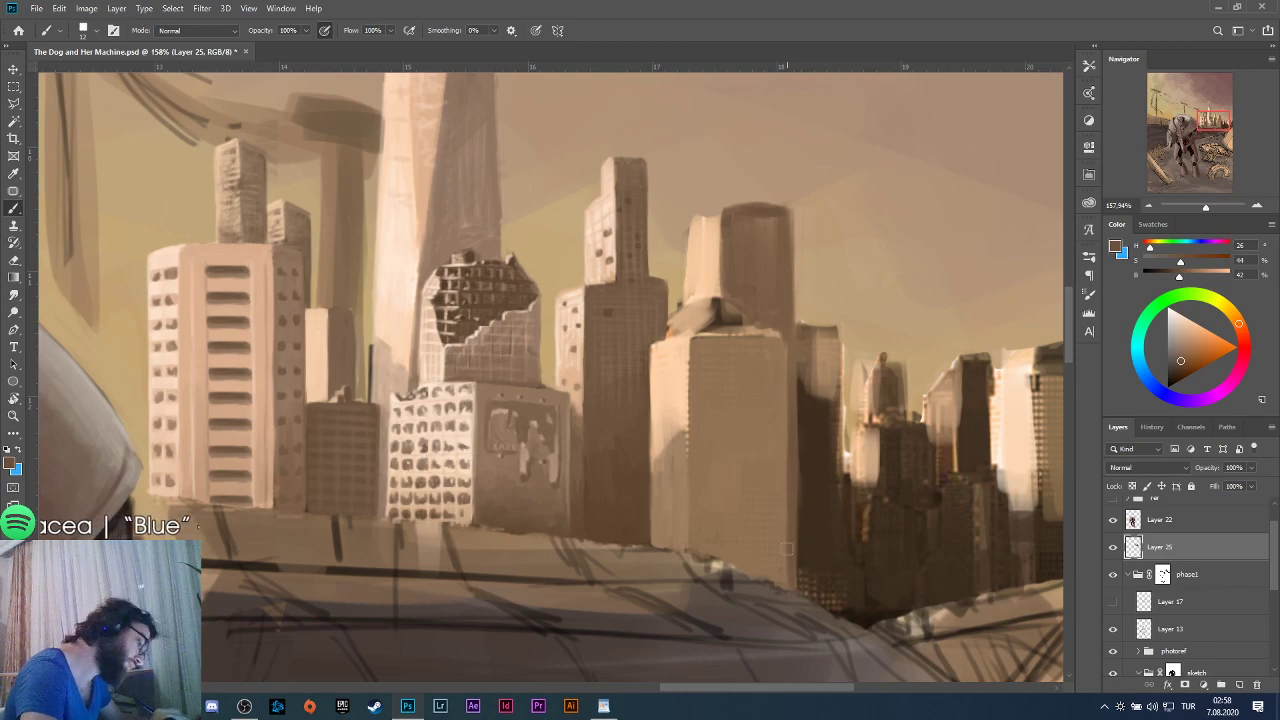
alt+click(780, 503)
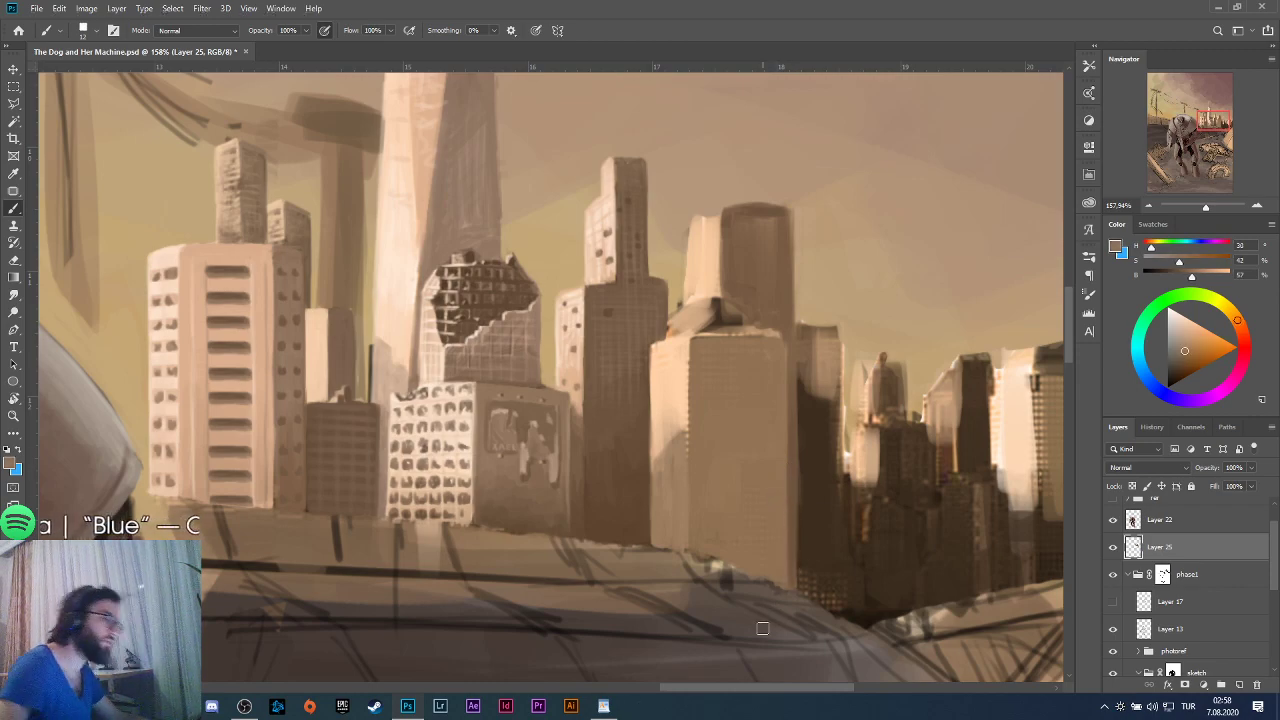
scroll(765, 615, down, 3)
scroll(812, 482, up, 4)
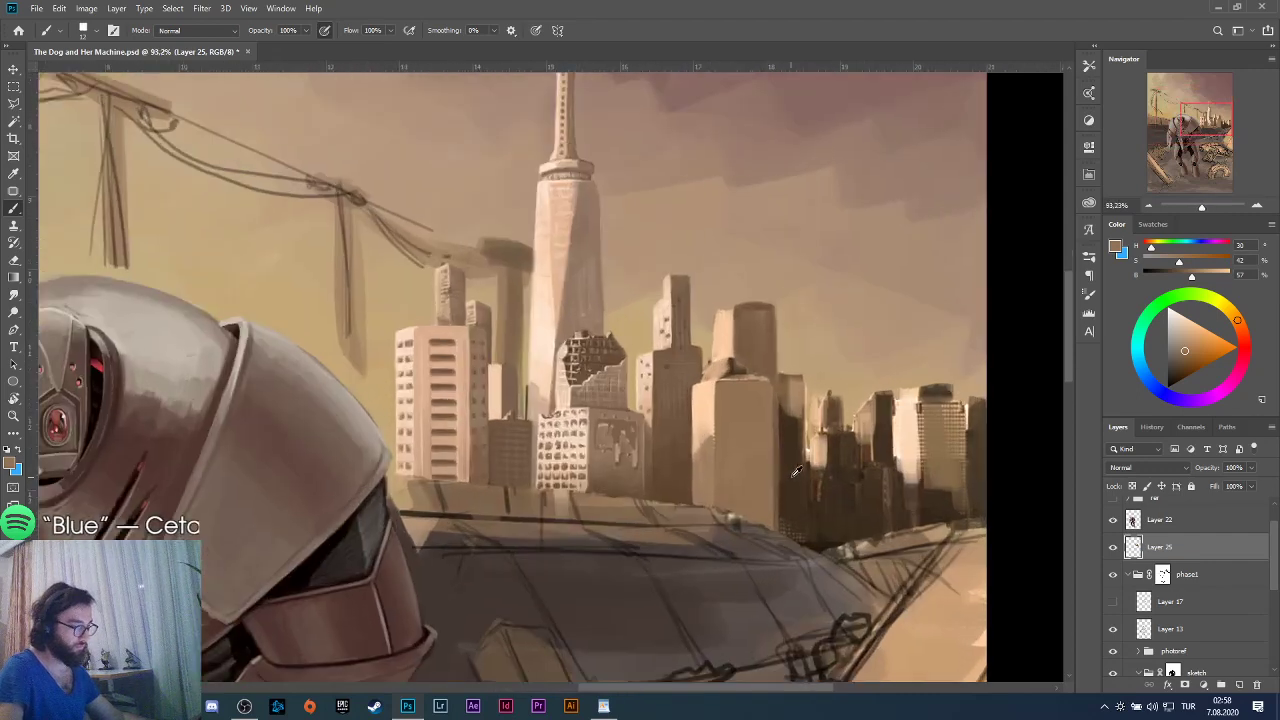
Sharpen the vertical edge between the front block and the dark building beside it, alternating sampled dark and mid browns.
alt+click(772, 392)
mouse_move(772, 392)
mouse_down()
mouse_move(765, 493)
mouse_move(767, 377)
mouse_move(767, 516)
mouse_move(762, 479)
mouse_up()
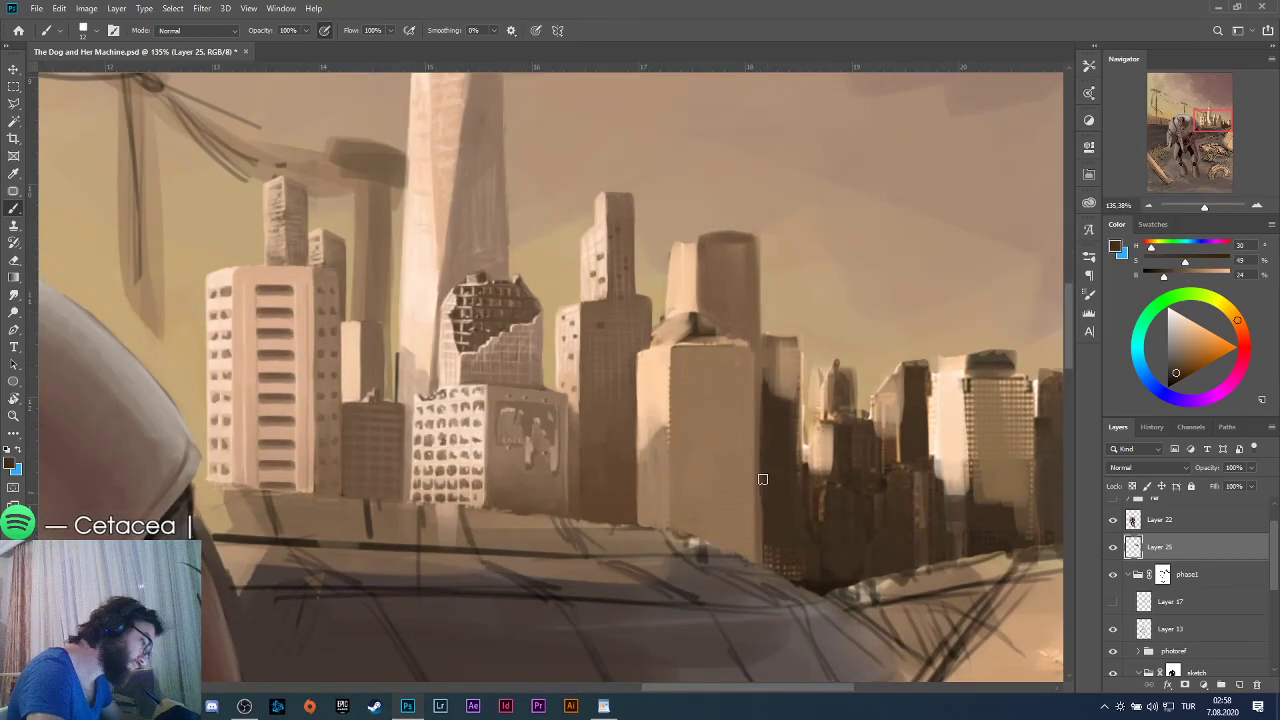
alt+click(758, 385)
drag(758, 377, 759, 514)
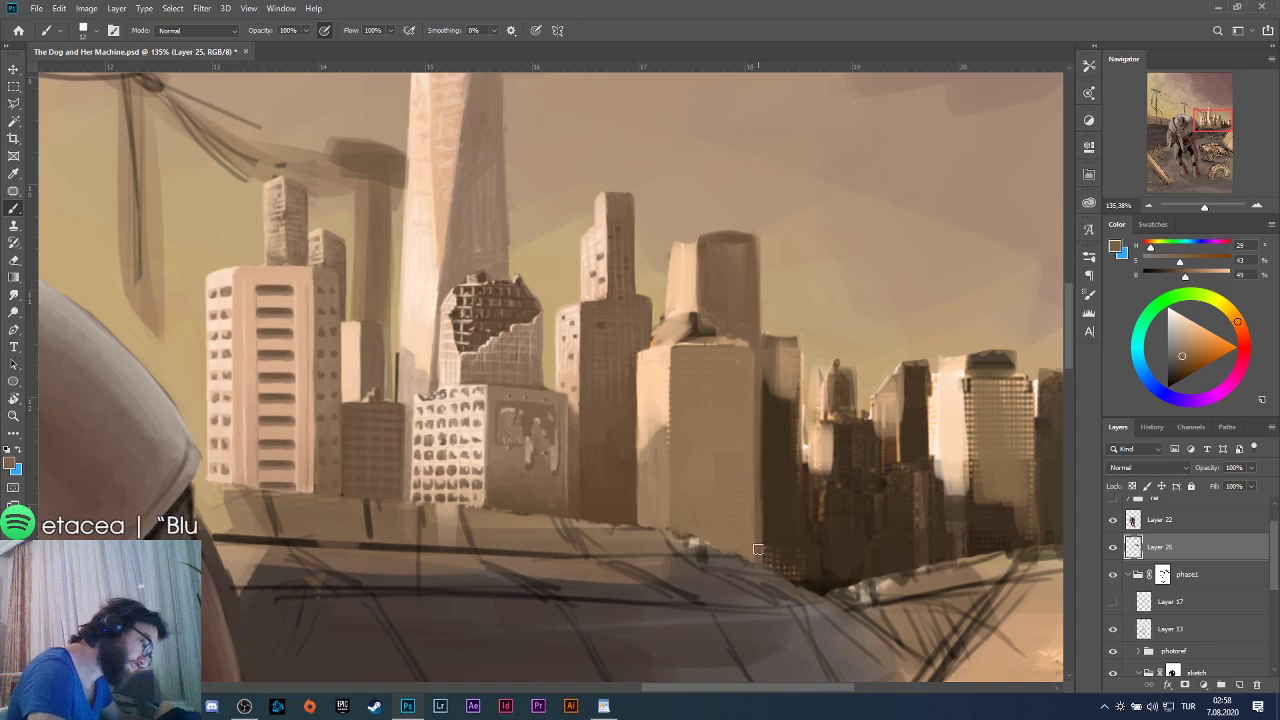
alt+click(766, 485)
drag(760, 457, 769, 564)
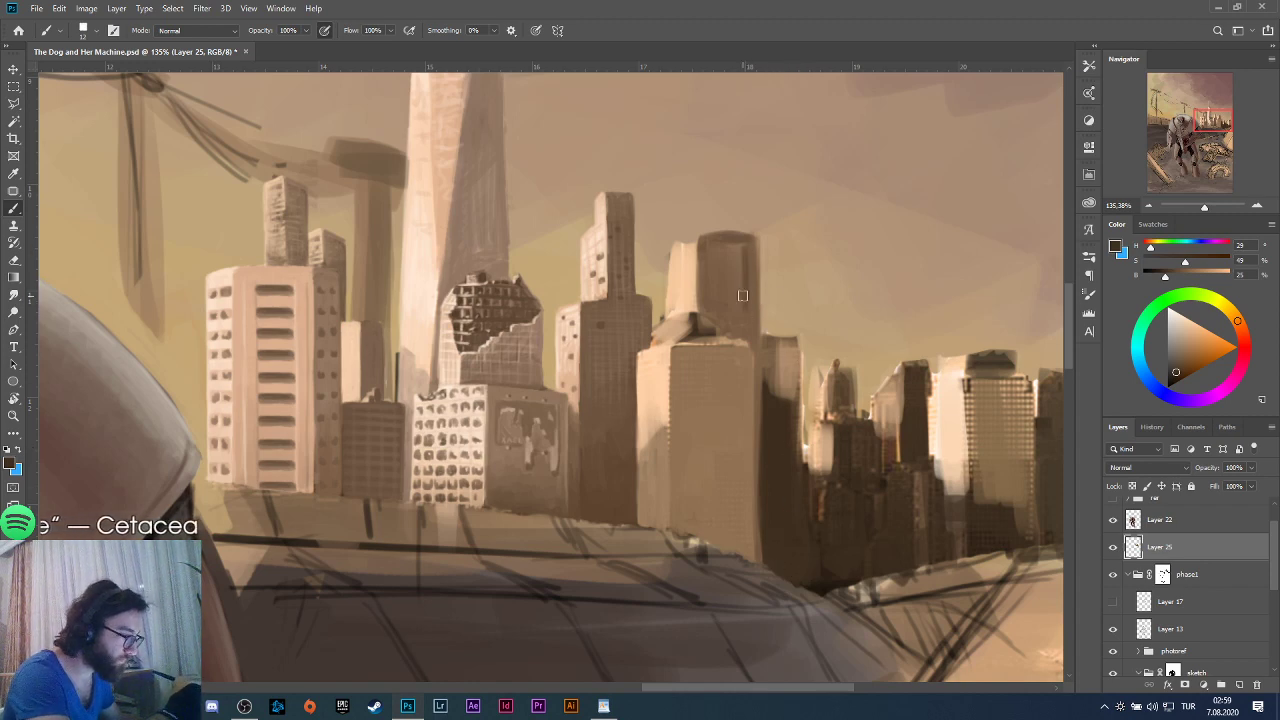
Smooth the rear tower's shaded and lit faces with browns and a light peach sampled from it, squaring its outer edges.
key(alt)
alt+click(743, 238)
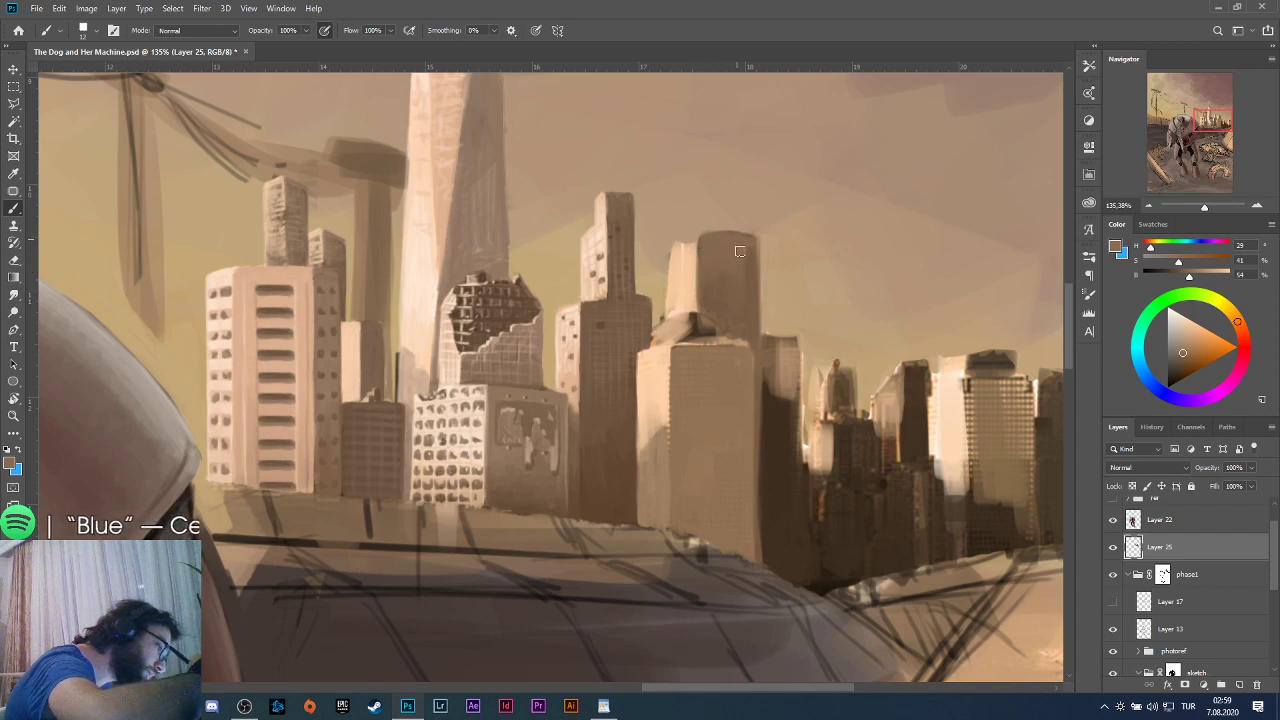
alt+click(746, 247)
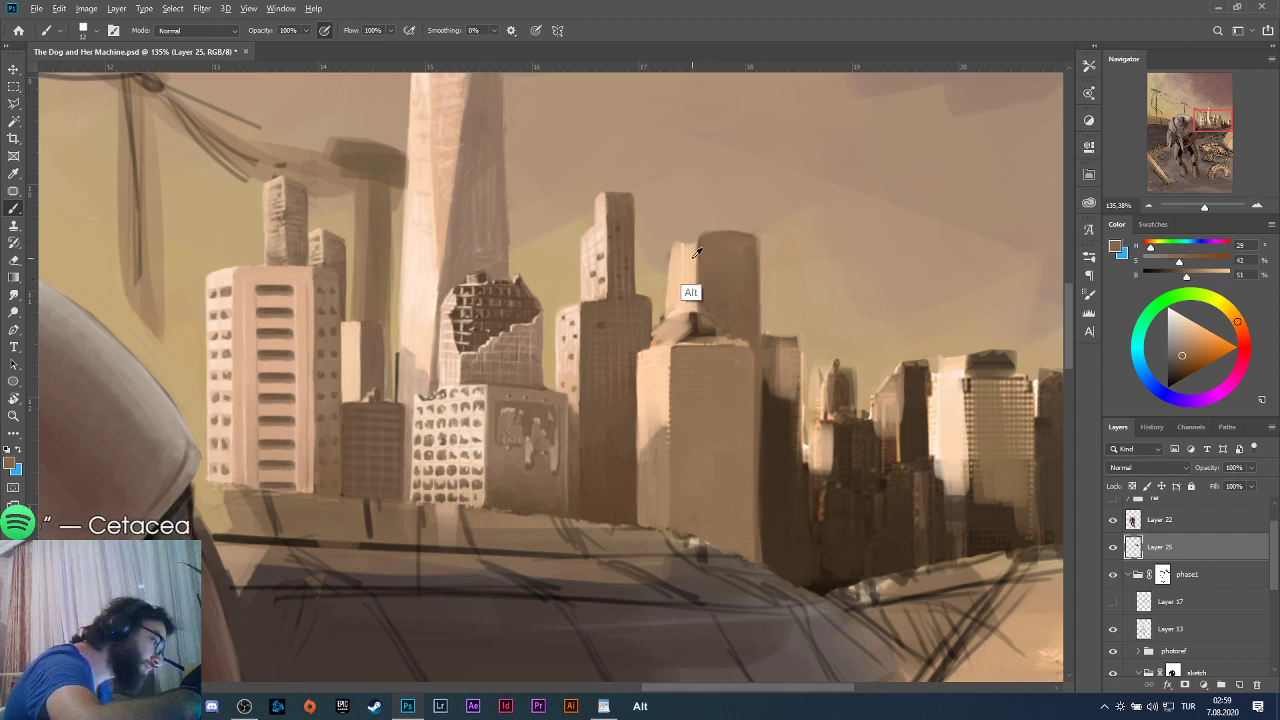
alt+click(690, 280)
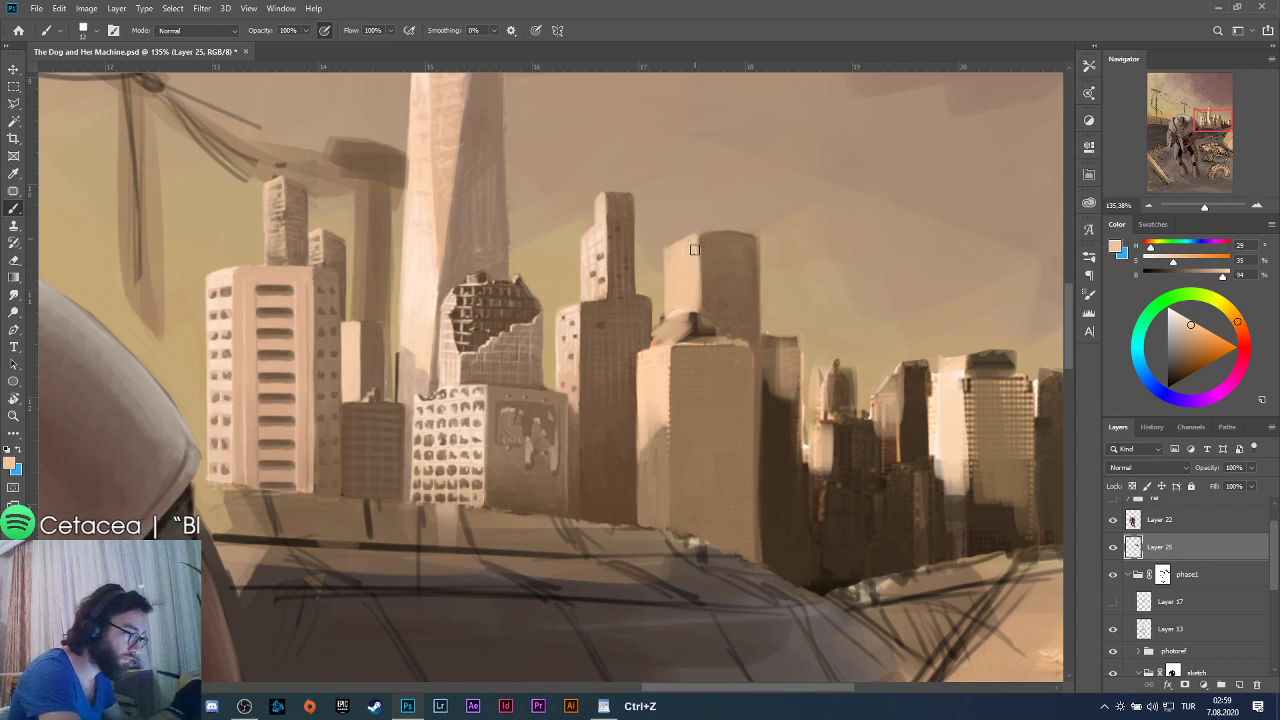
alt+click(703, 278)
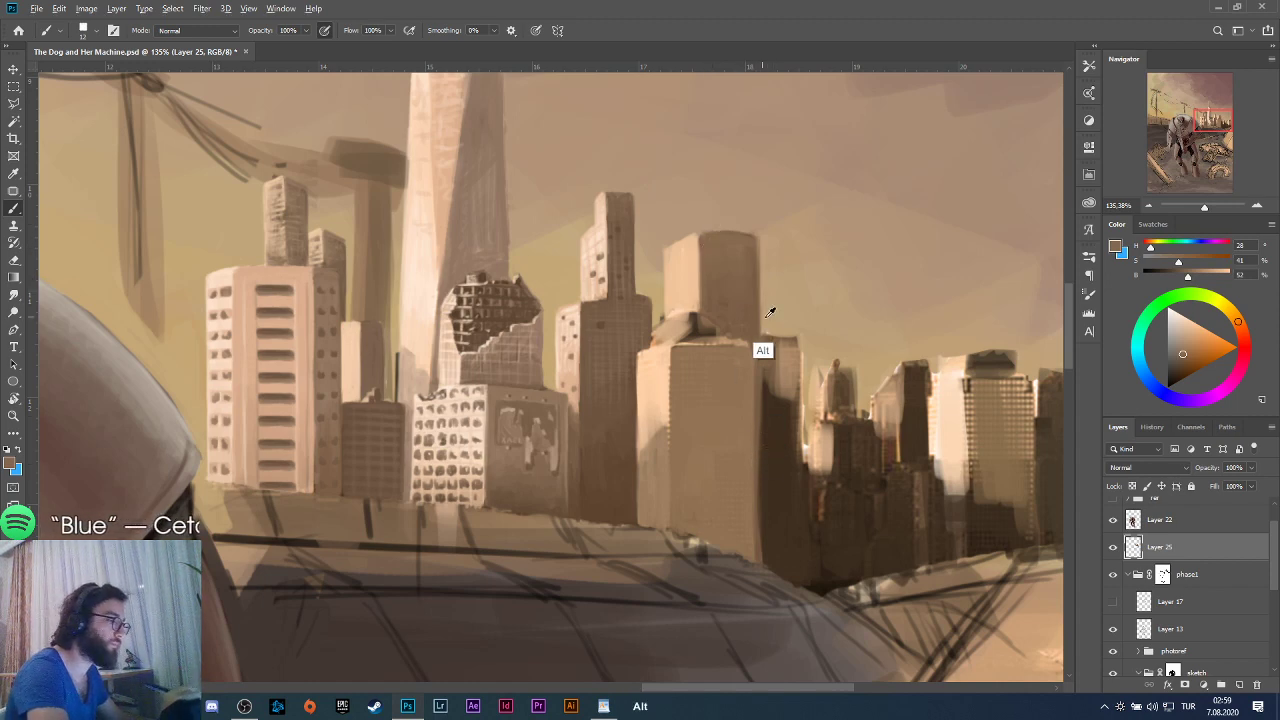
Paint a ragged dark patch across the rear tower's roof edge in sampled dark brown, undoing the last stroke.
alt+click(781, 409)
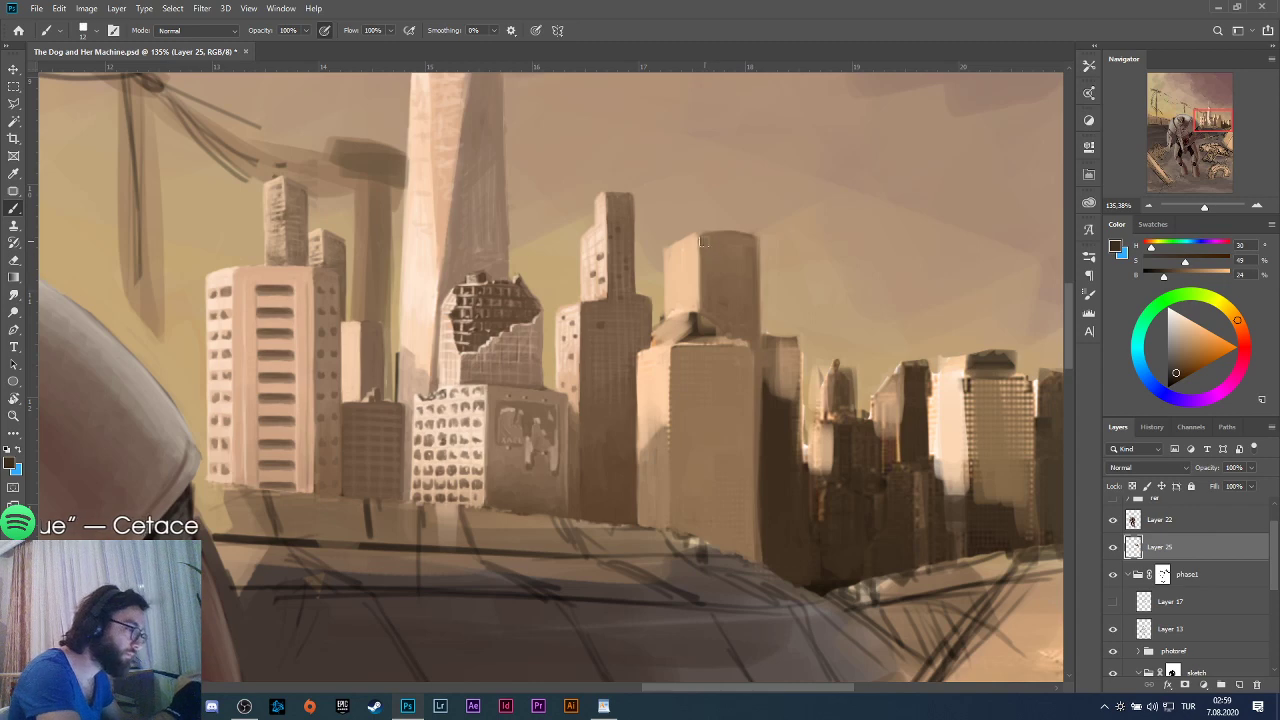
mouse_move(690, 241)
mouse_down()
mouse_move(716, 238)
mouse_move(688, 244)
mouse_up()
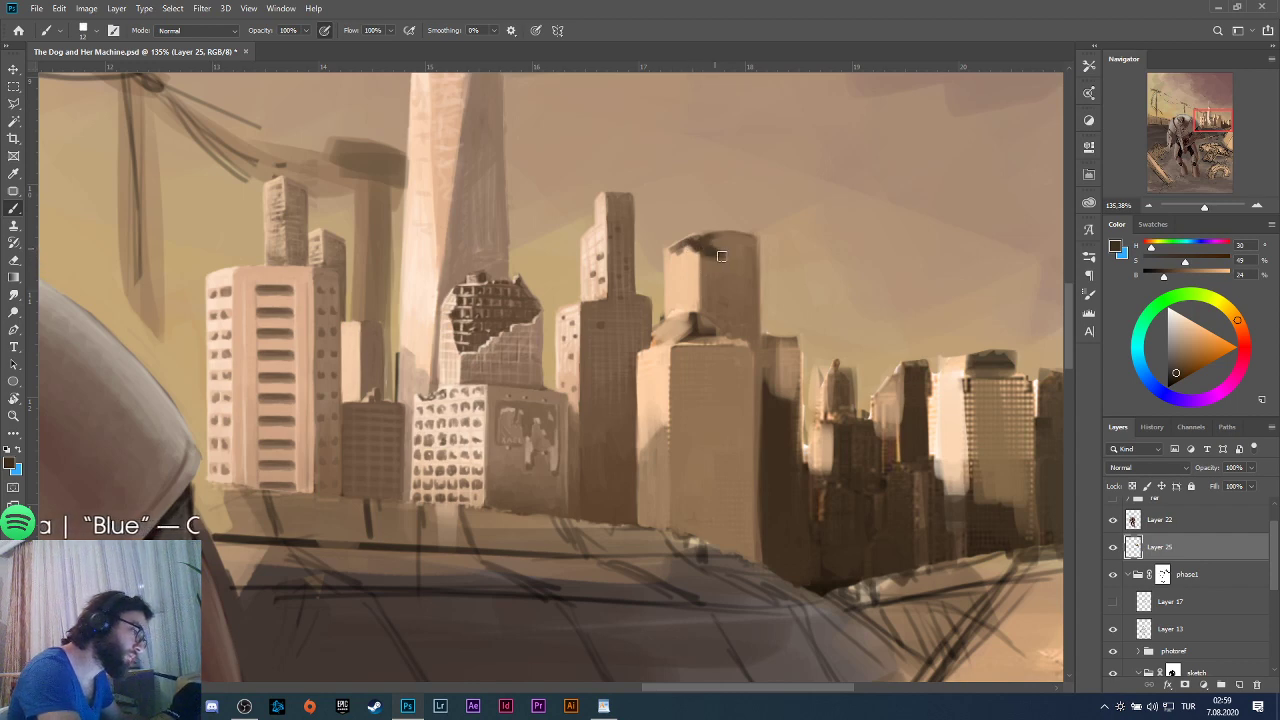
mouse_move(717, 255)
mouse_down()
mouse_move(730, 244)
mouse_move(710, 240)
mouse_move(752, 240)
mouse_move(697, 244)
mouse_move(708, 236)
mouse_up()
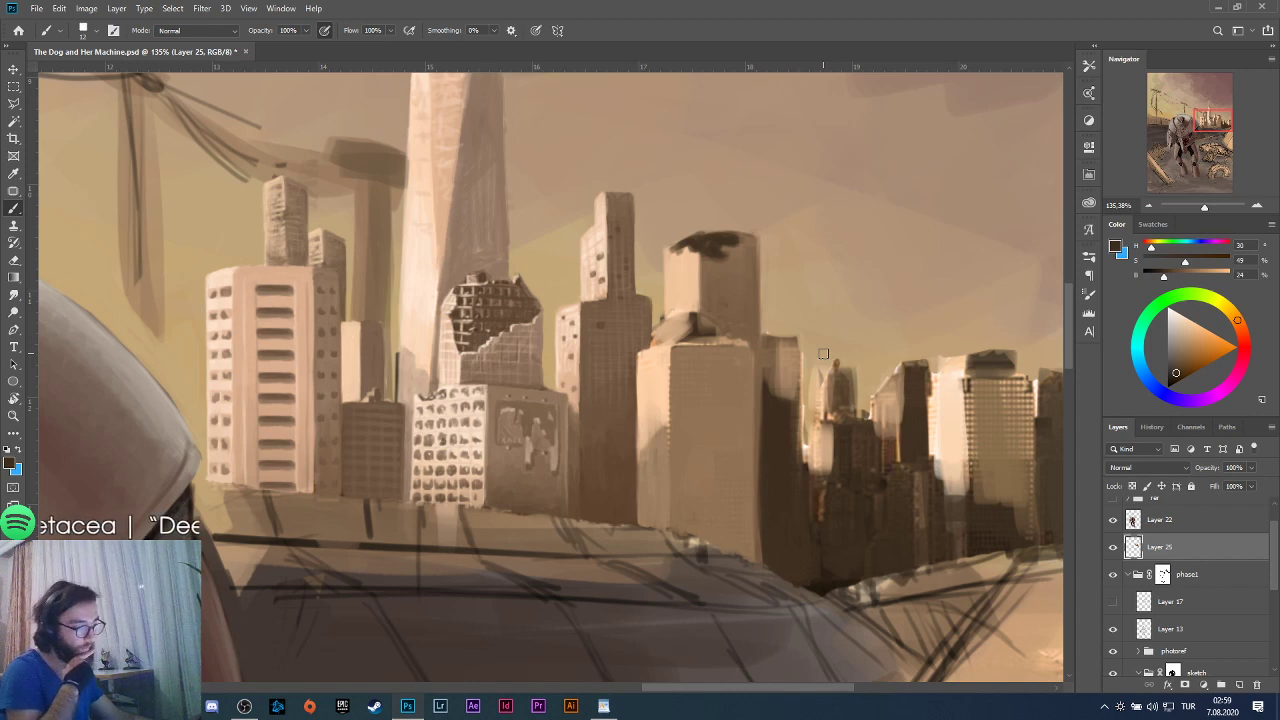
drag(700, 250, 686, 242)
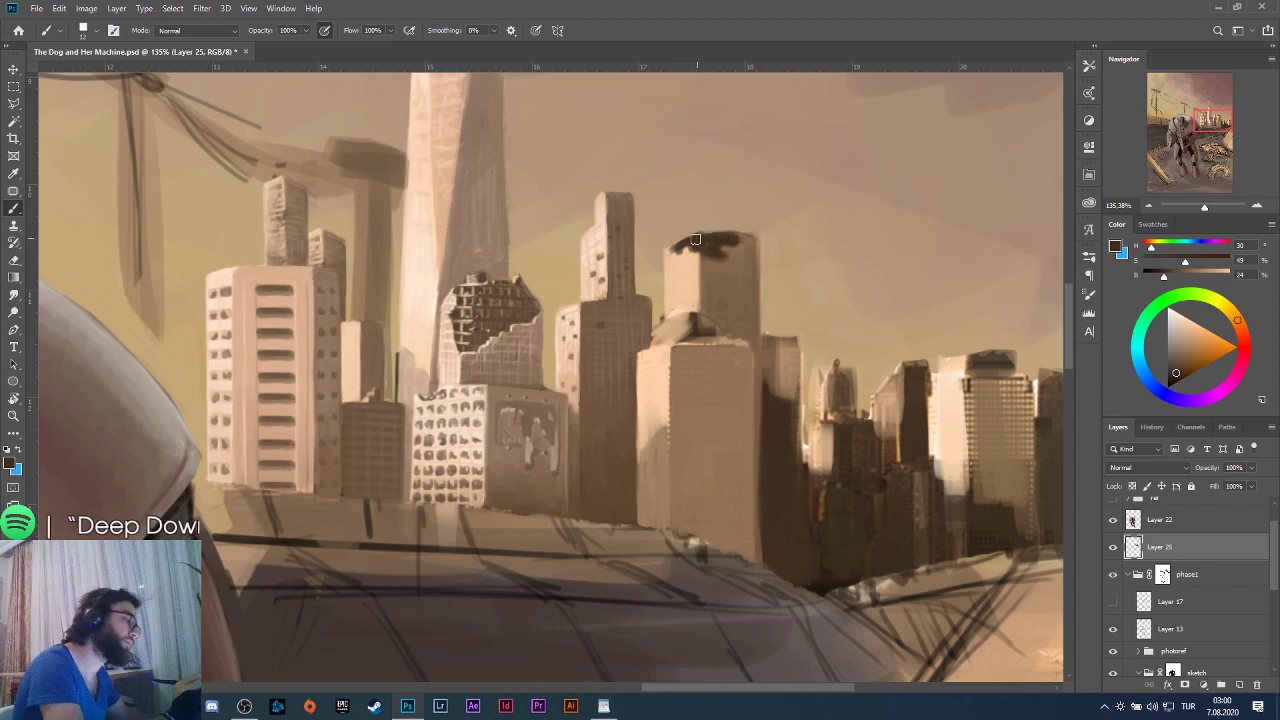
key(ctrl+z)
key(e)
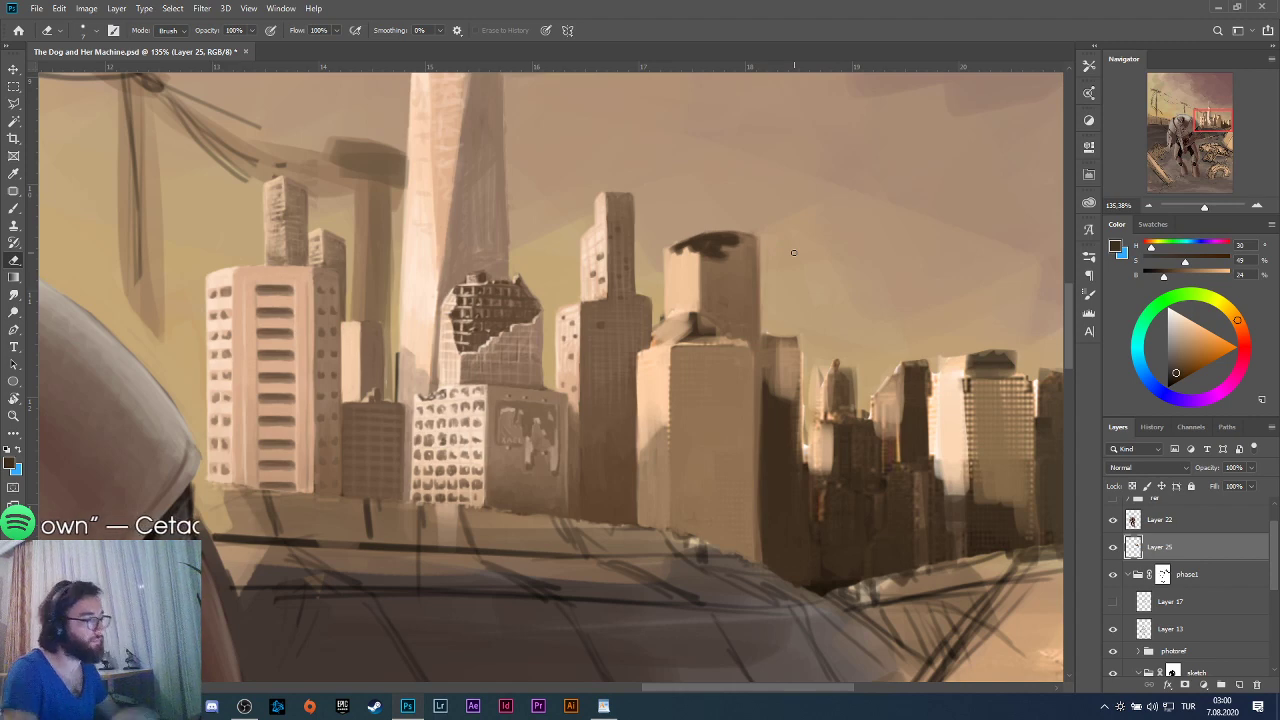
Reduce the square brush to 4 px and extend the dark patch along the rear tower's curved roofline.
key(b)
click(98, 32)
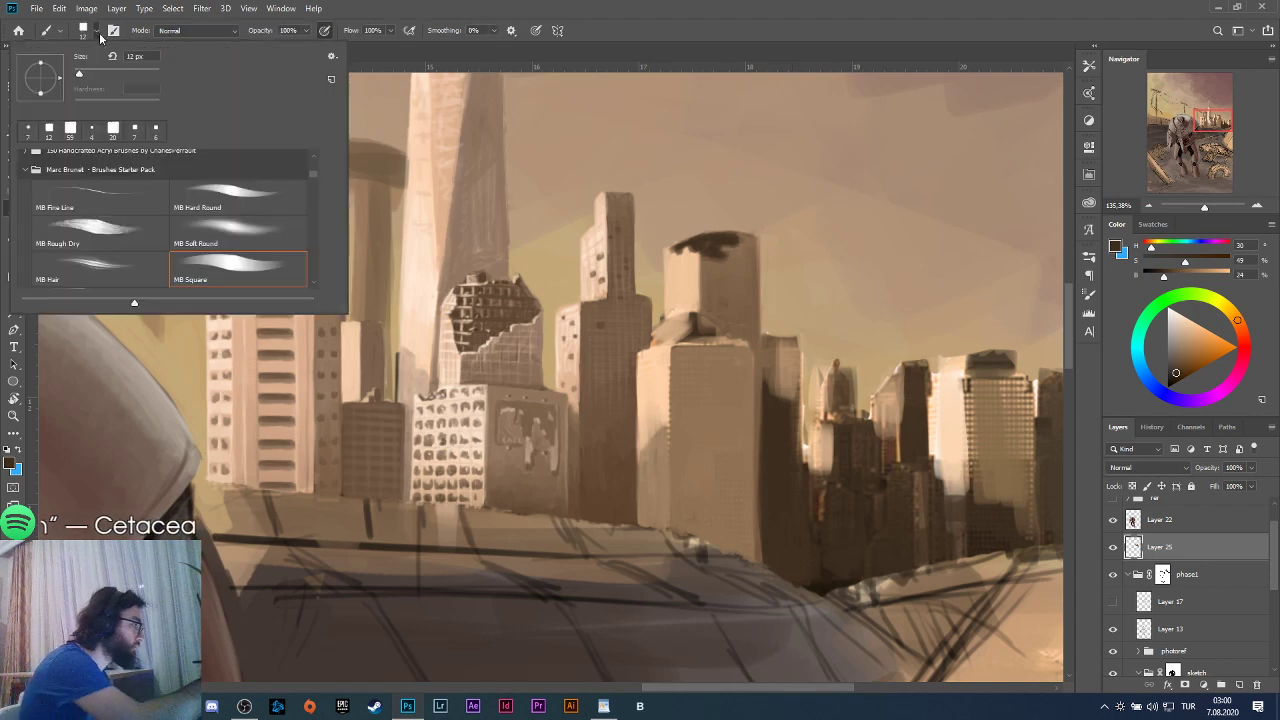
drag(80, 74, 74, 74)
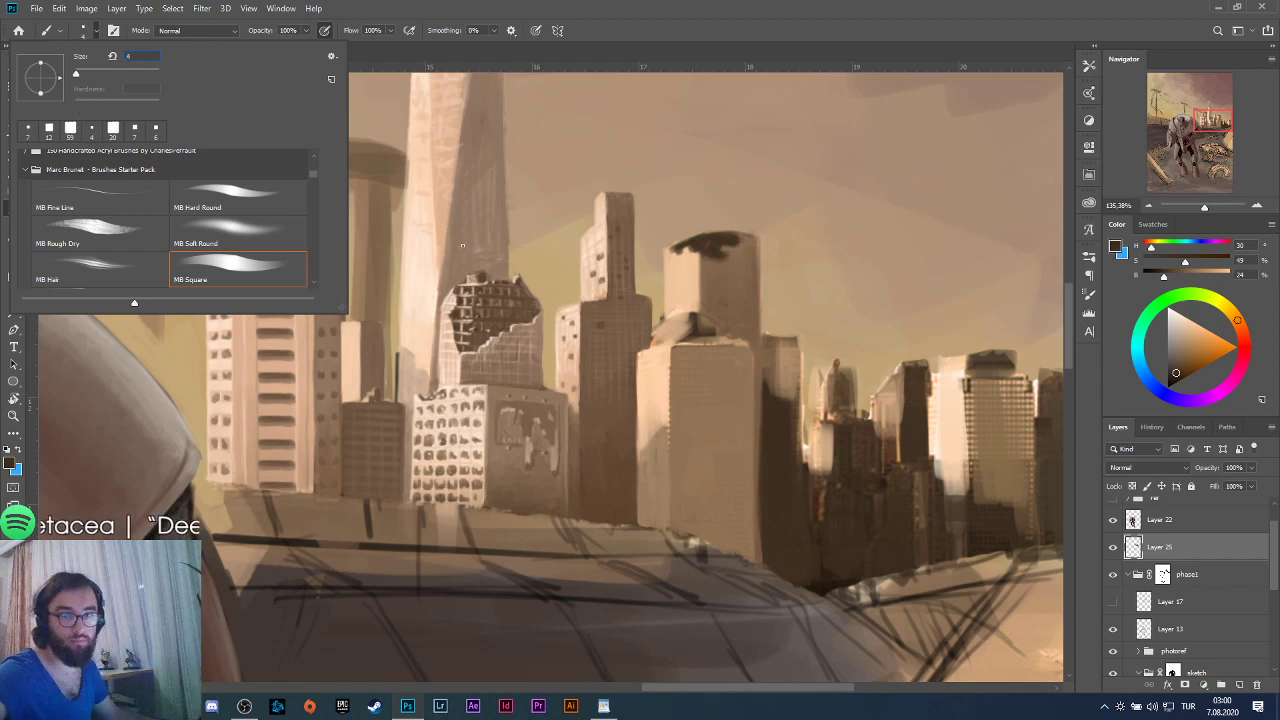
key(Return)
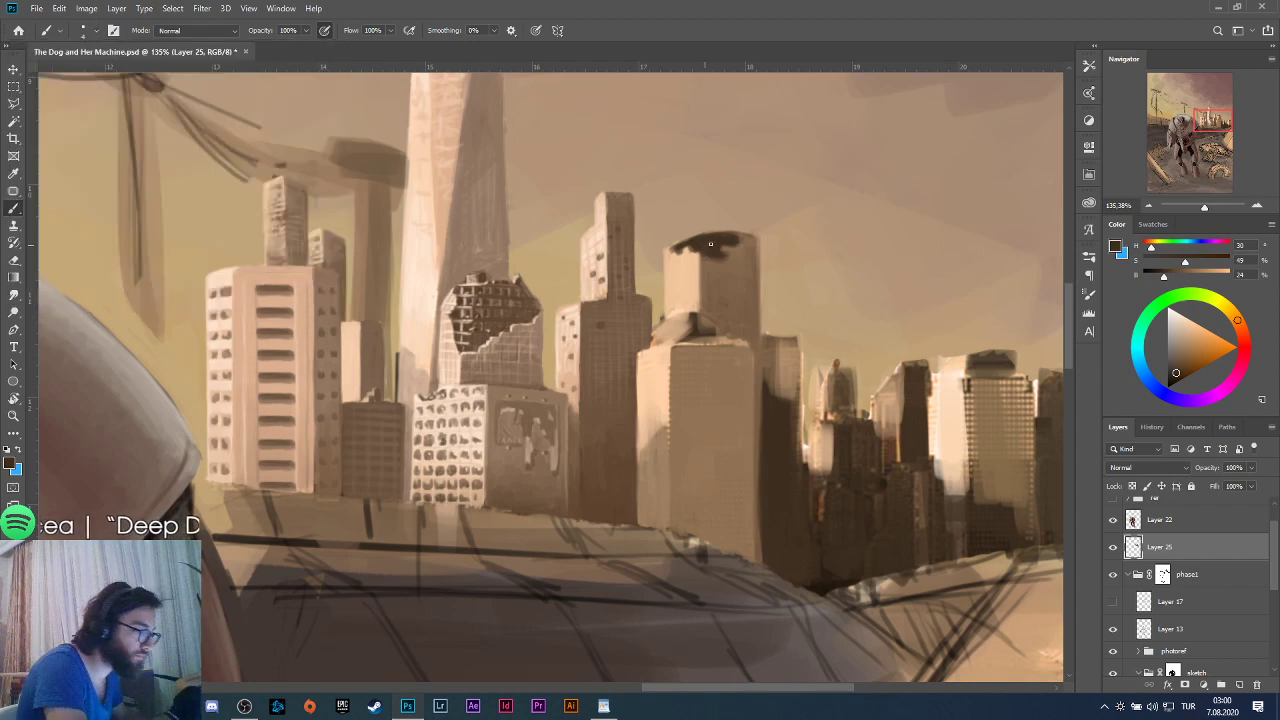
drag(671, 249, 740, 235)
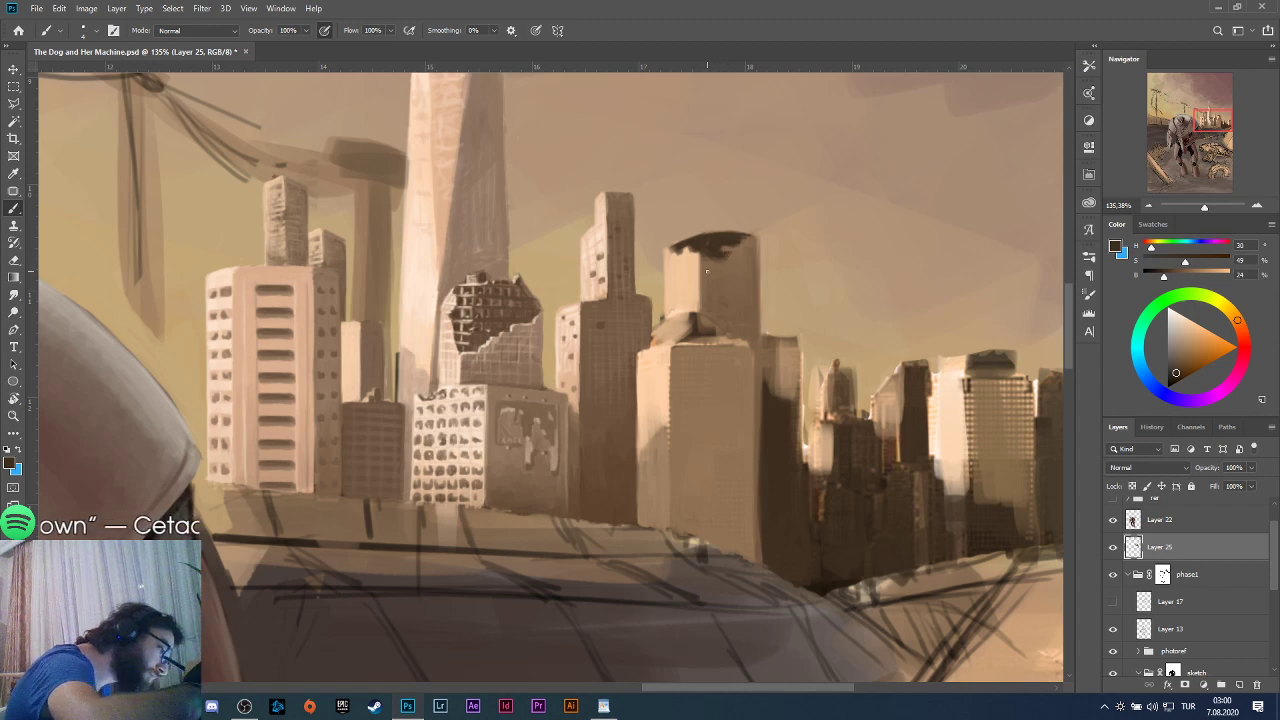
Paint dark horizontal window bands down the rear tower's shaded face and matching ones across its lit face.
mouse_move(712, 268)
mouse_down()
mouse_move(746, 267)
mouse_move(710, 270)
mouse_move(746, 280)
mouse_up()
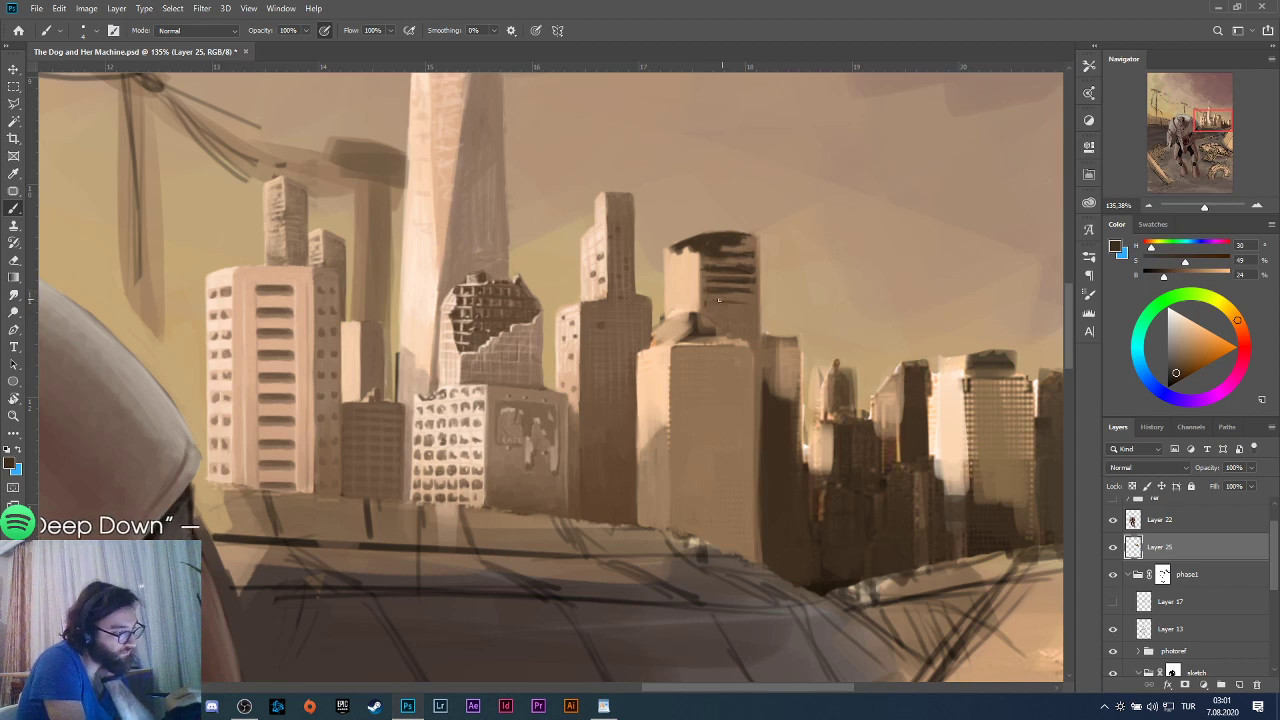
drag(749, 302, 700, 307)
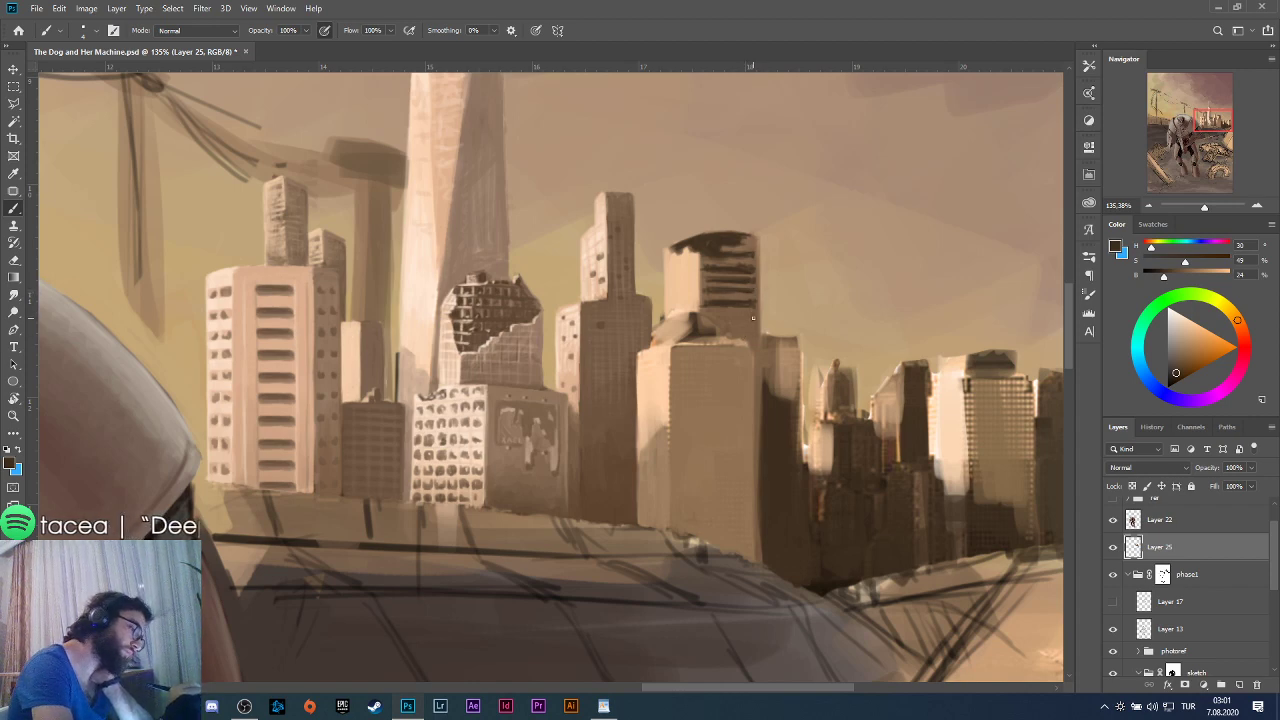
mouse_move(724, 317)
mouse_down()
mouse_move(749, 317)
mouse_move(718, 320)
mouse_up()
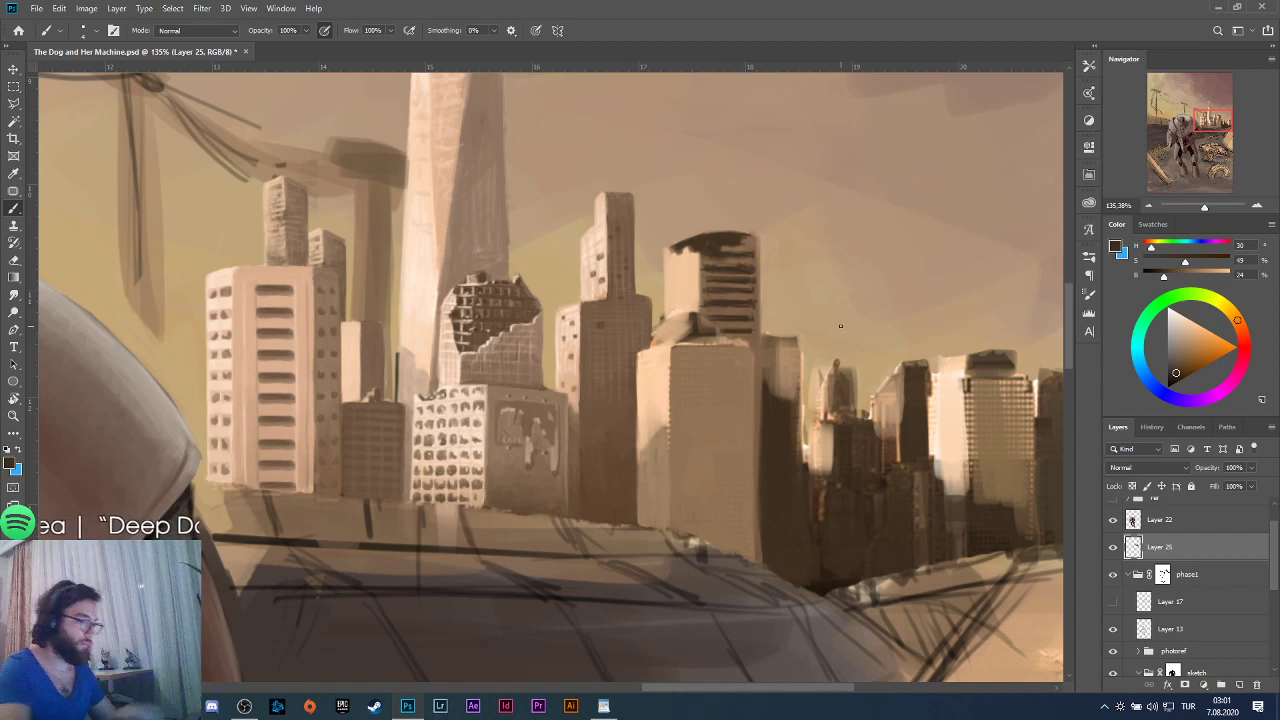
key(e)
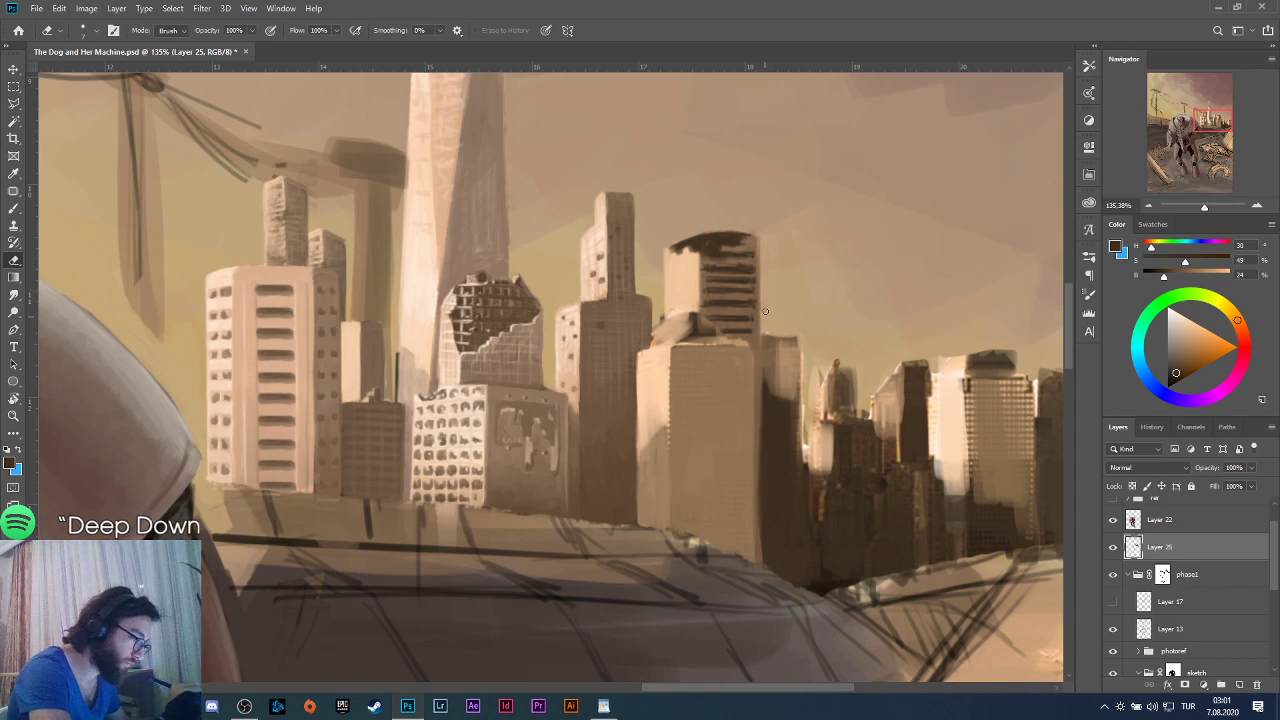
key(b)
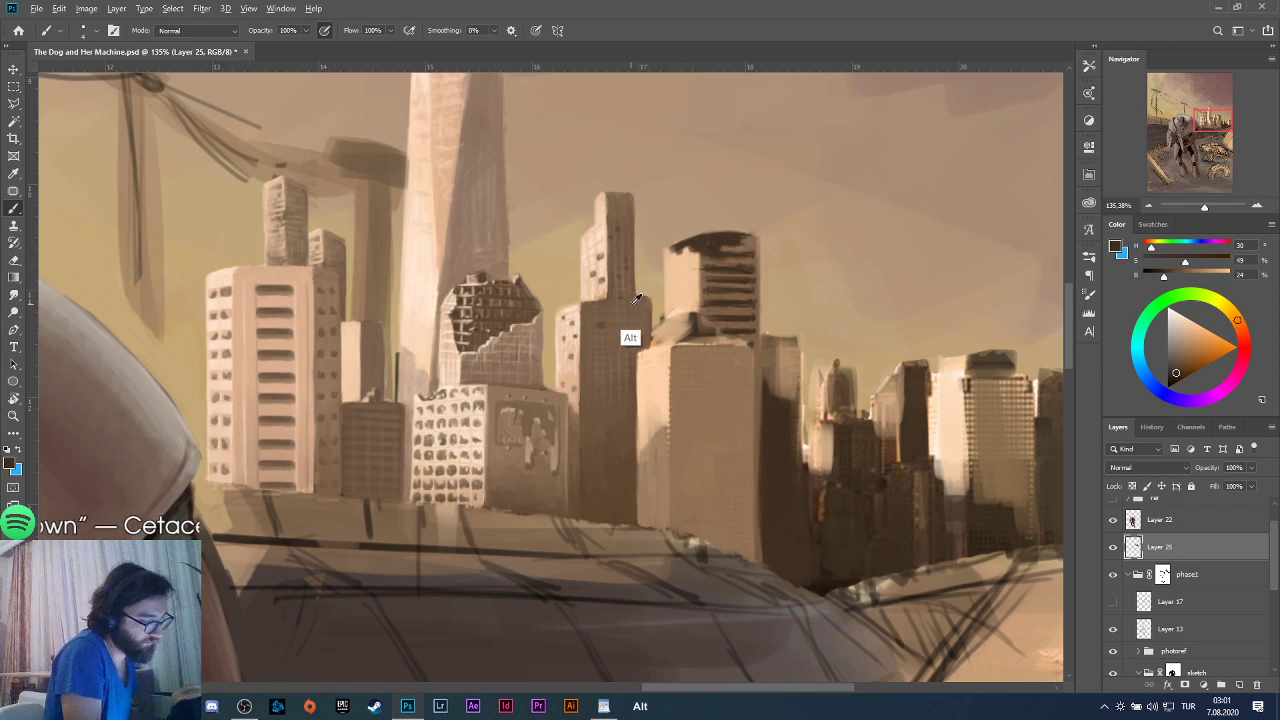
alt+click(655, 324)
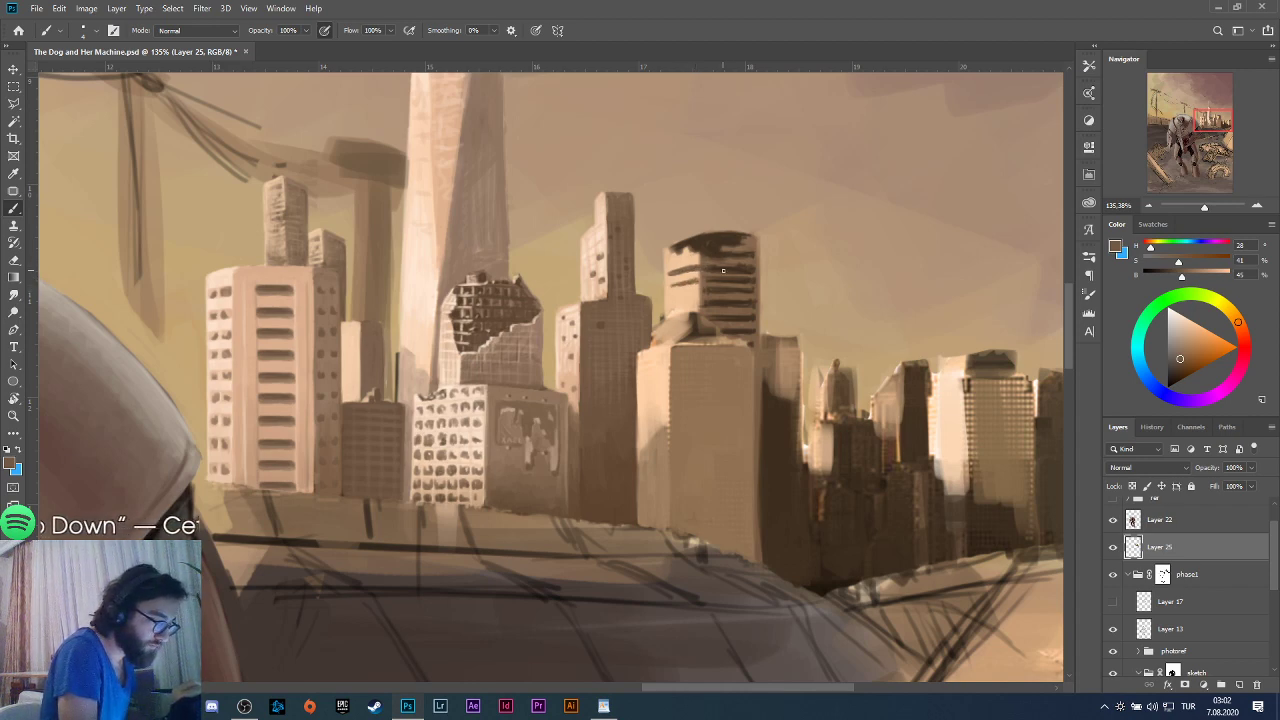
alt+click(710, 272)
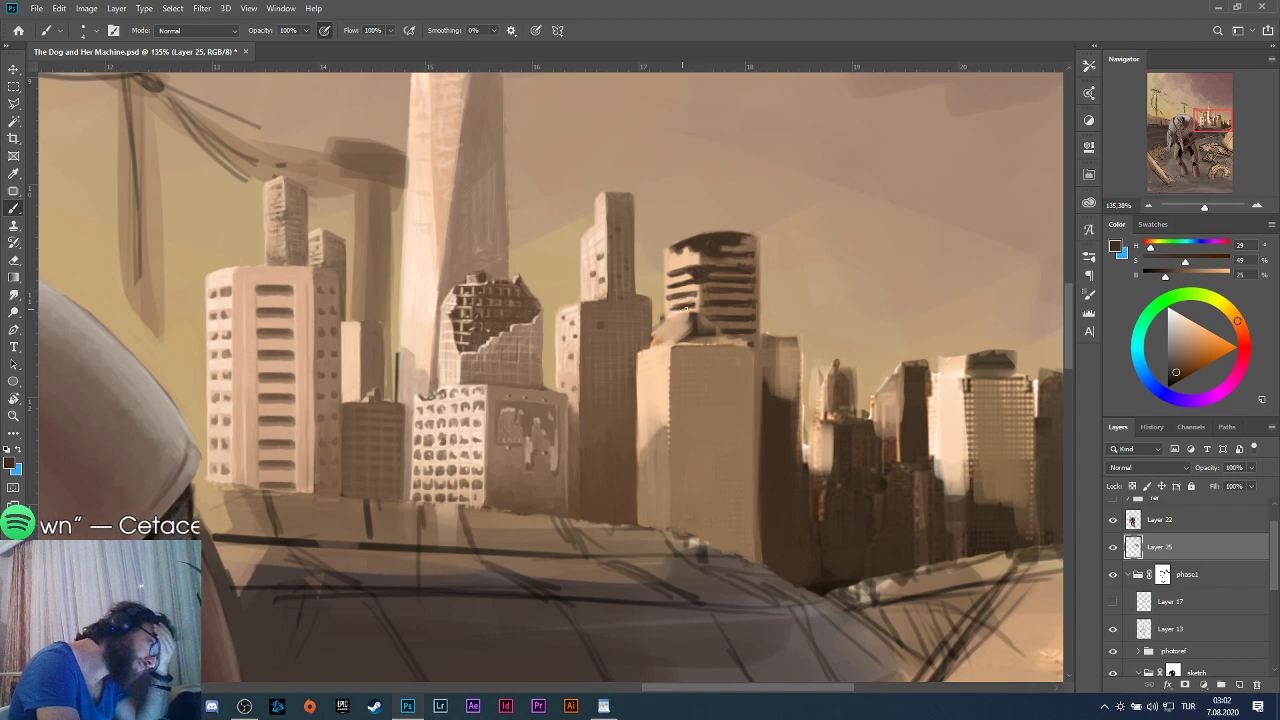
Clean up the rear tower's lit face with sampled peach and add a dark window band below its roof.
scroll(749, 298, down, 10)
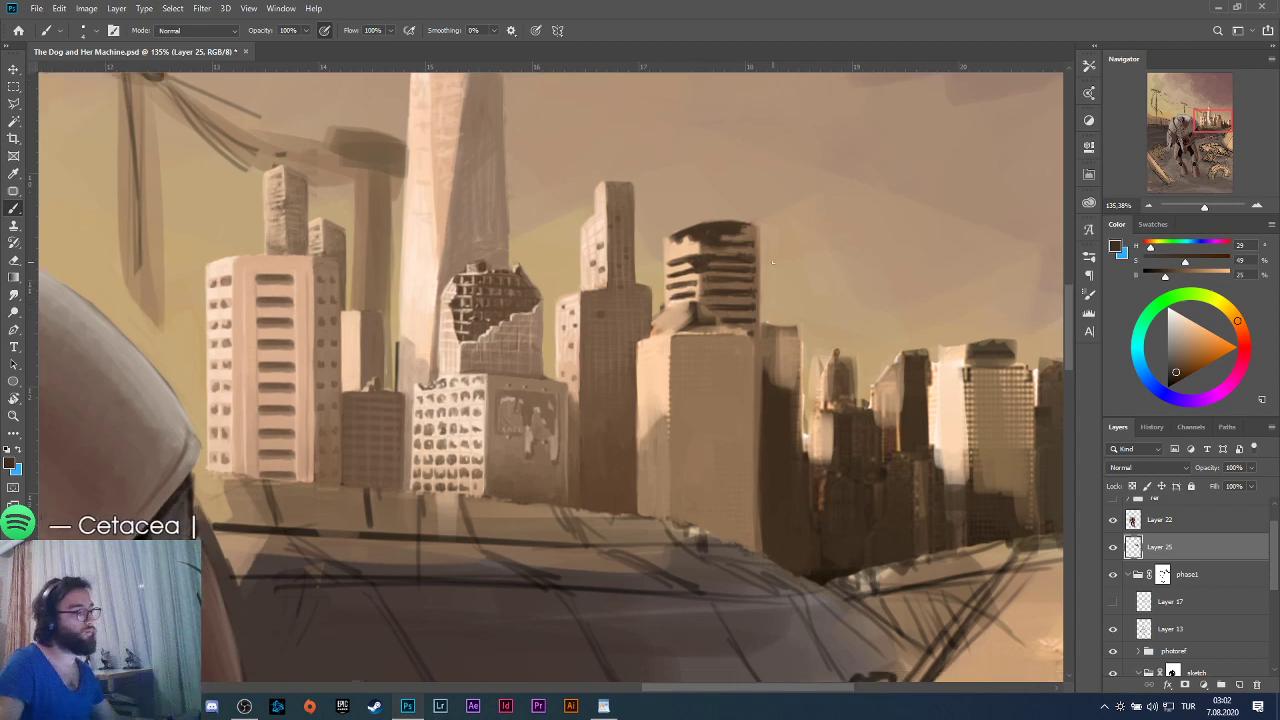
scroll(665, 348, down, 2)
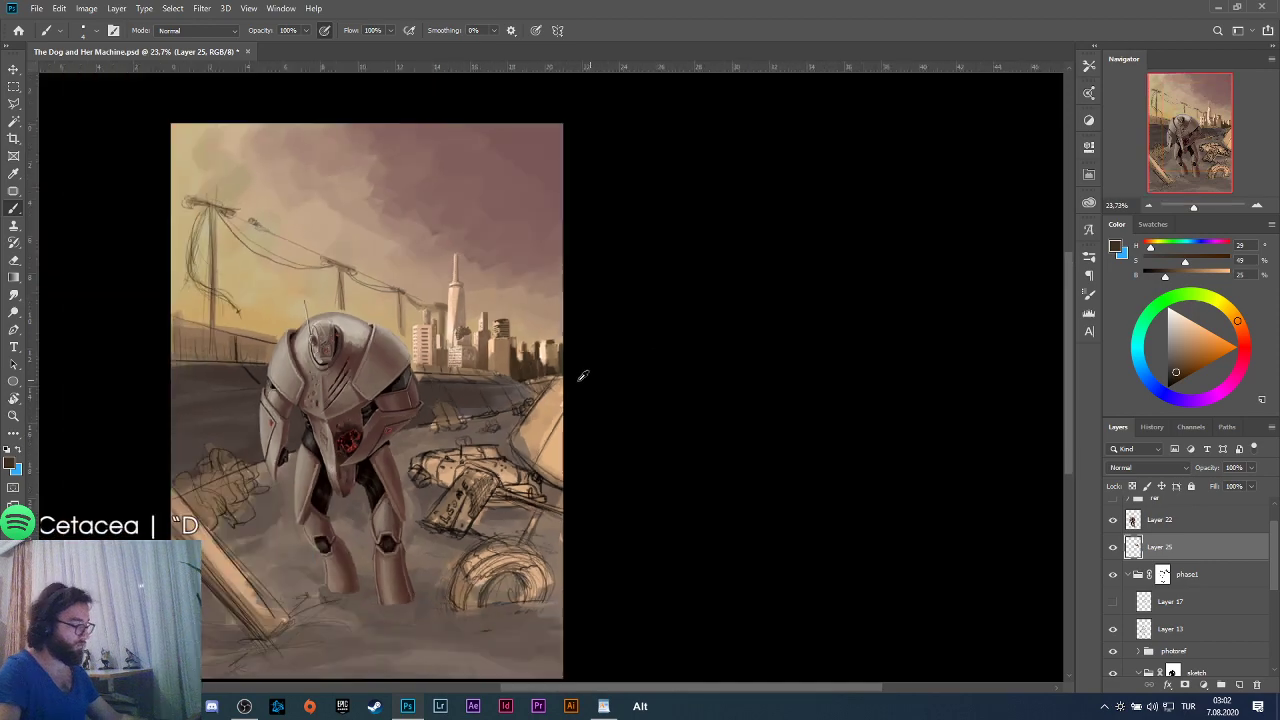
scroll(400, 340, up, 3)
scroll(584, 323, up, 15)
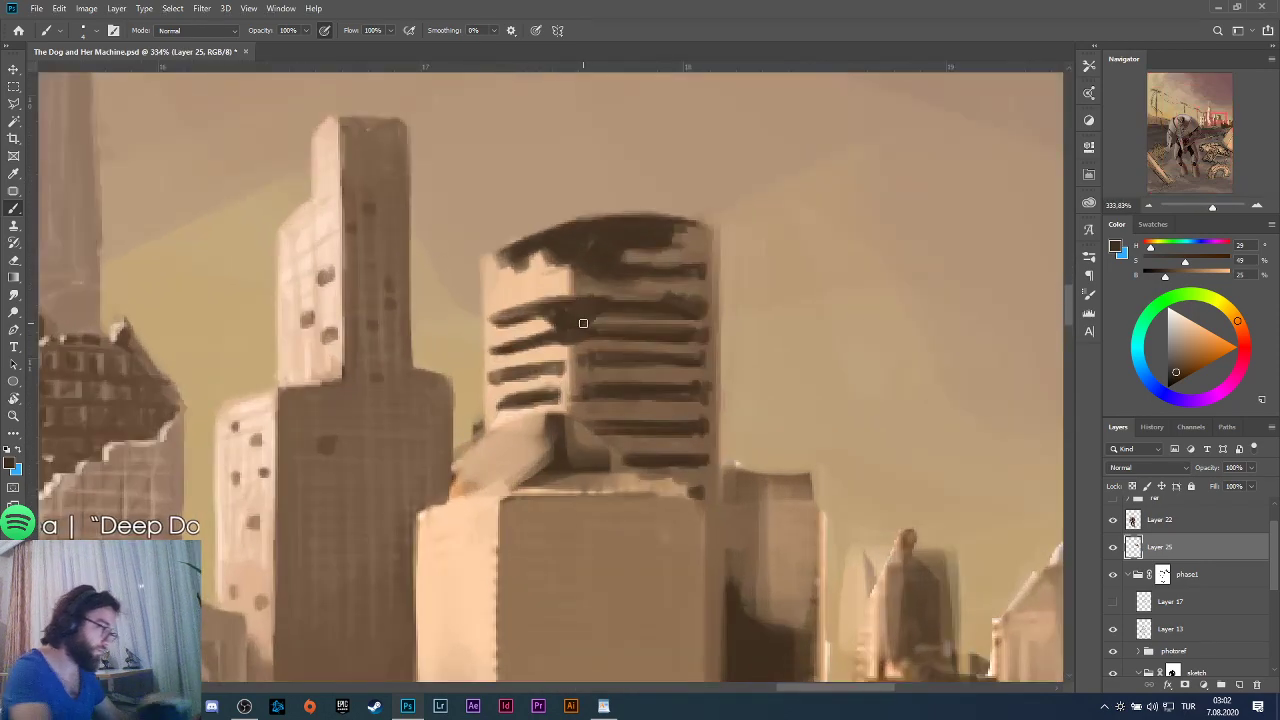
key(alt)
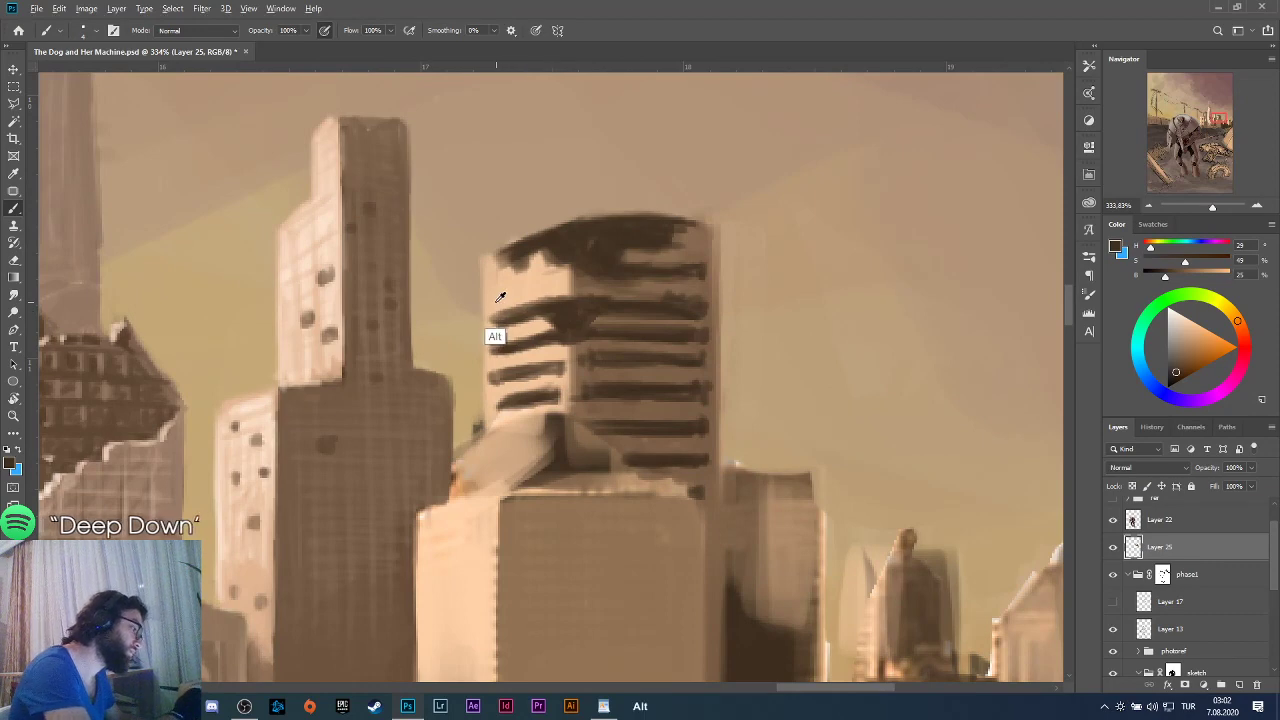
alt+click(500, 297)
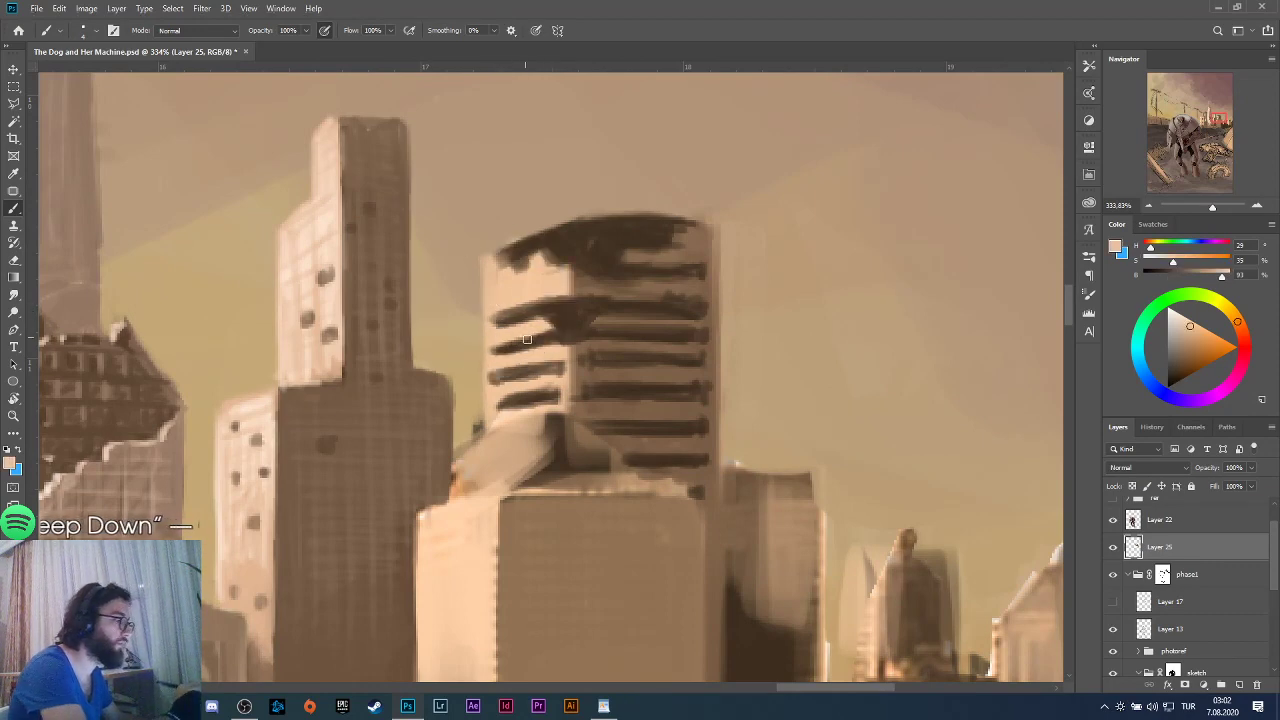
alt+click(562, 290)
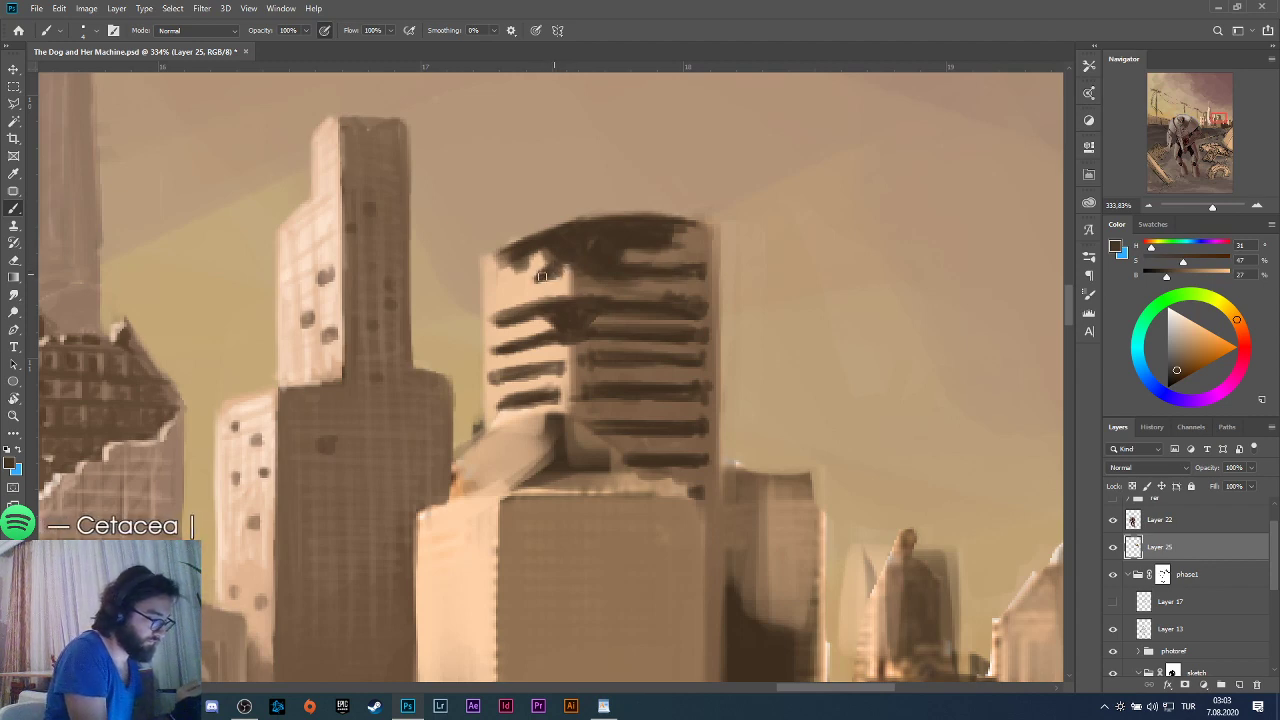
mouse_move(540, 275)
mouse_down()
mouse_move(501, 288)
mouse_move(550, 277)
mouse_move(496, 291)
mouse_move(555, 273)
mouse_move(492, 288)
mouse_move(550, 273)
mouse_move(493, 287)
mouse_move(525, 278)
mouse_up()
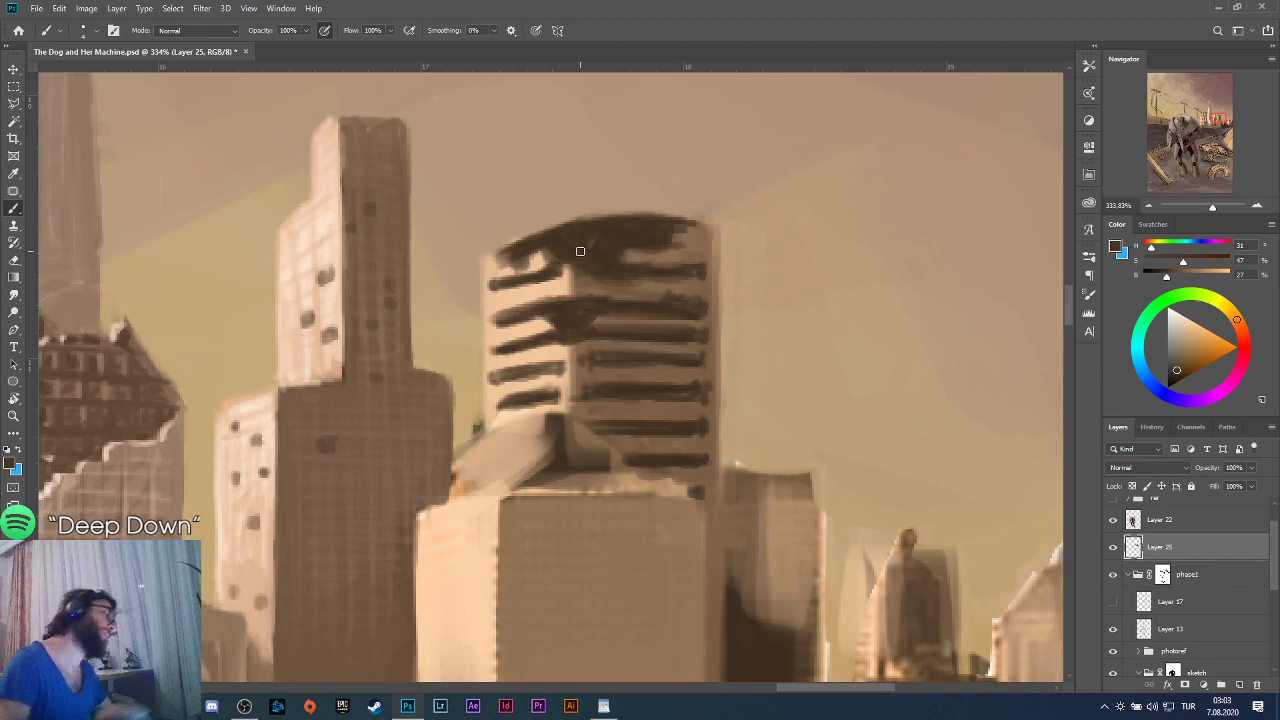
Split the window bands on the rear tower's lit face into separate openings, alternating sampled browns and light peach.
alt+click(545, 288)
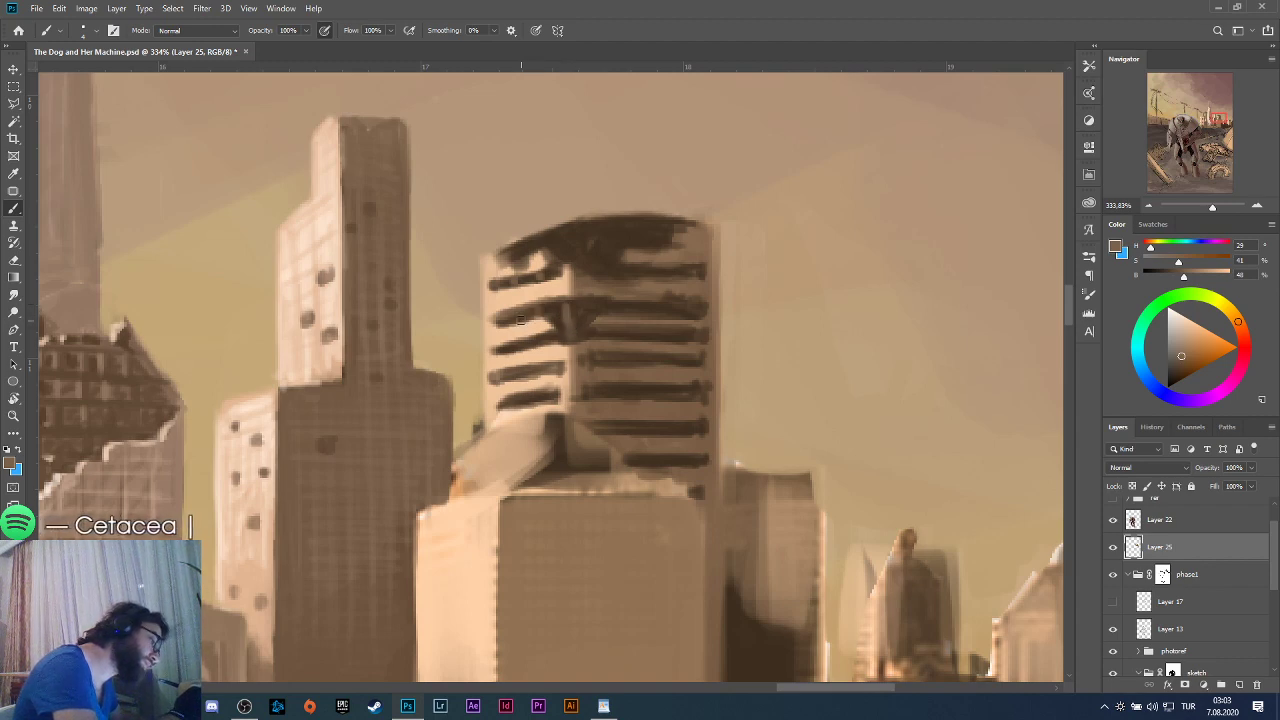
alt+click(527, 296)
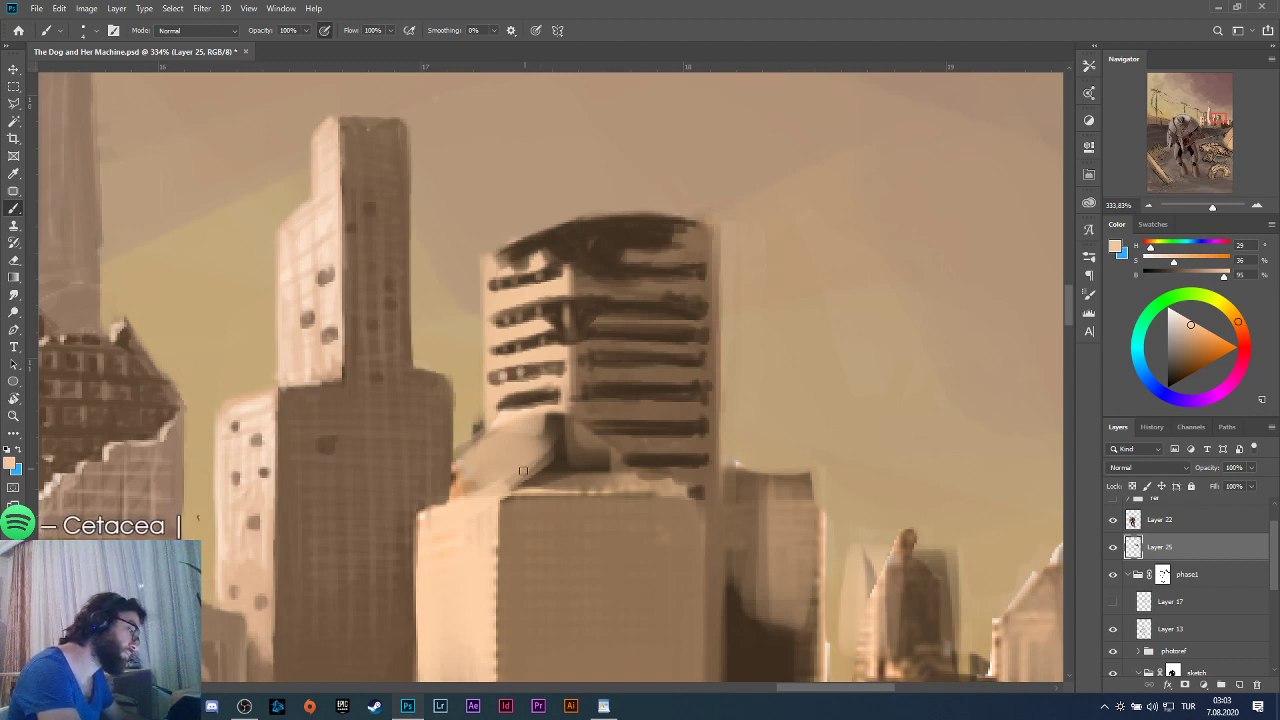
alt+click(547, 360)
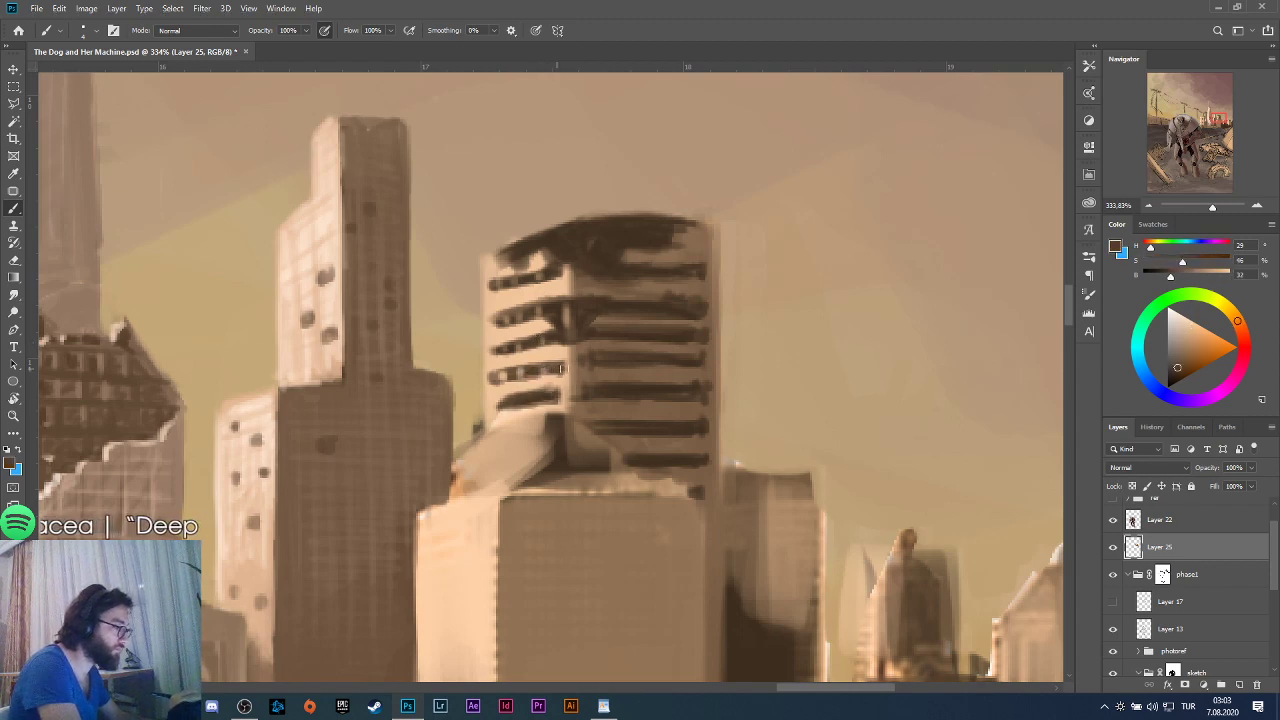
alt+click(506, 395)
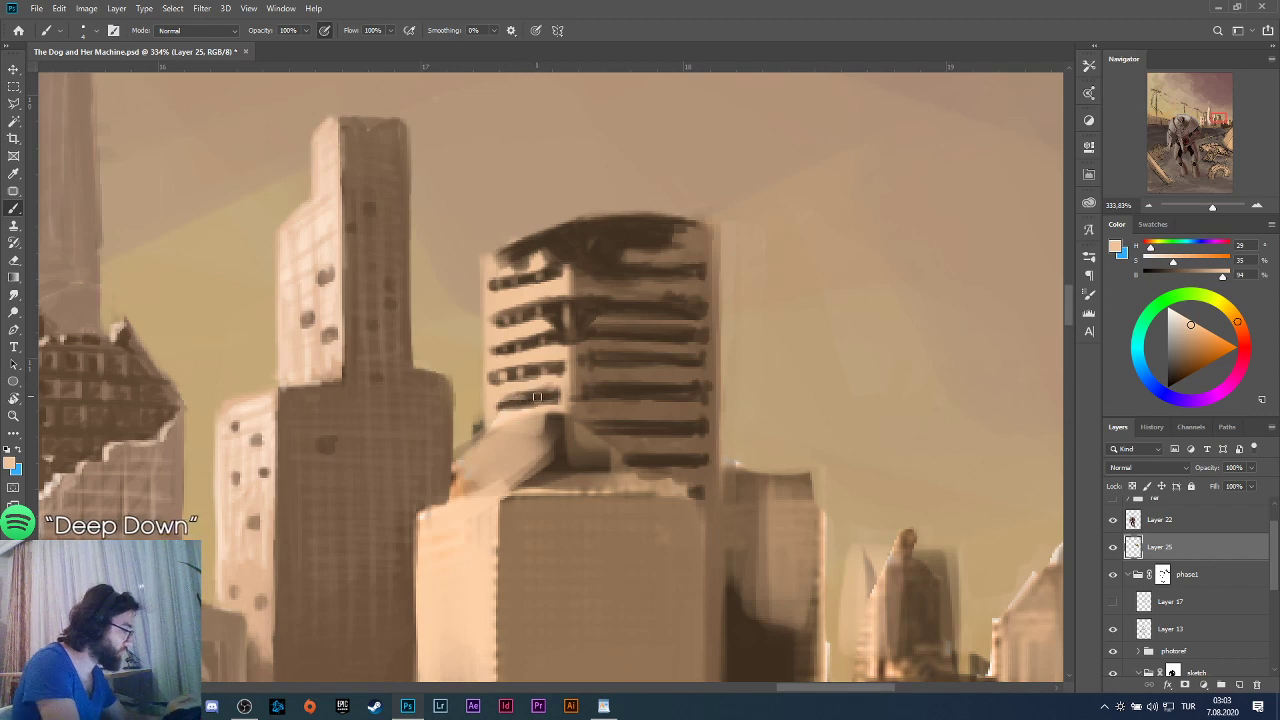
alt+click(521, 399)
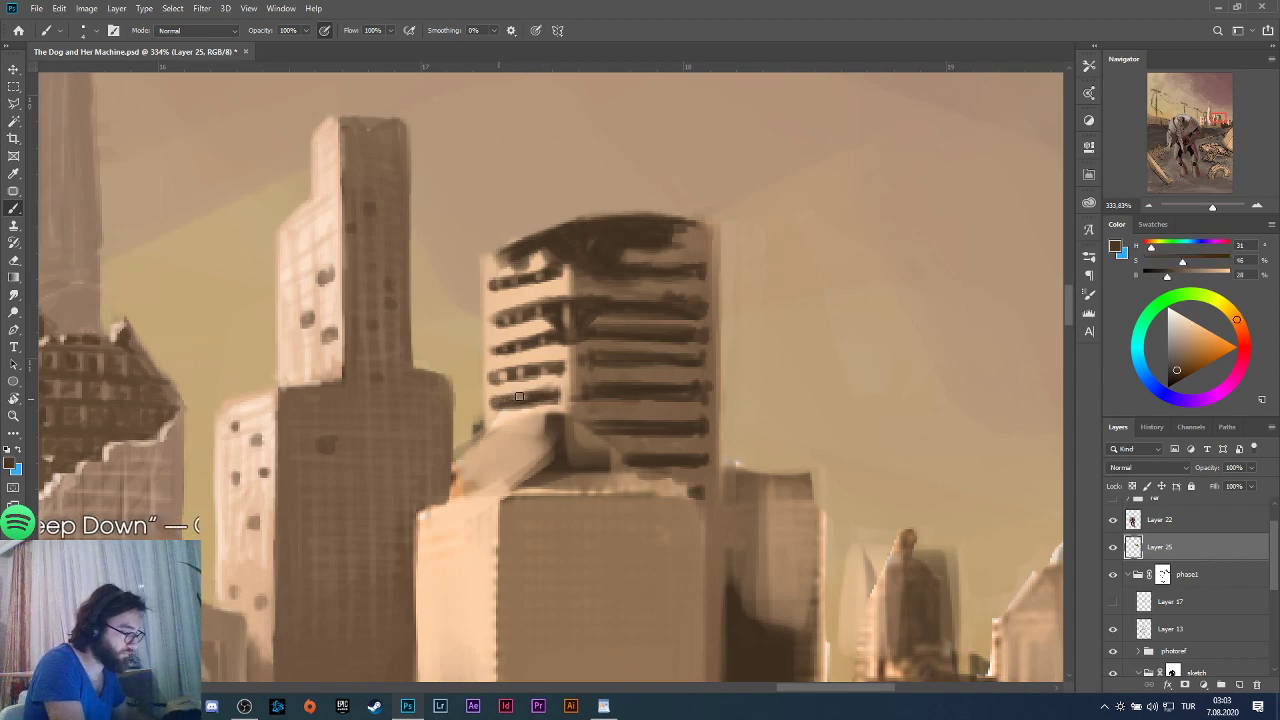
alt+click(528, 392)
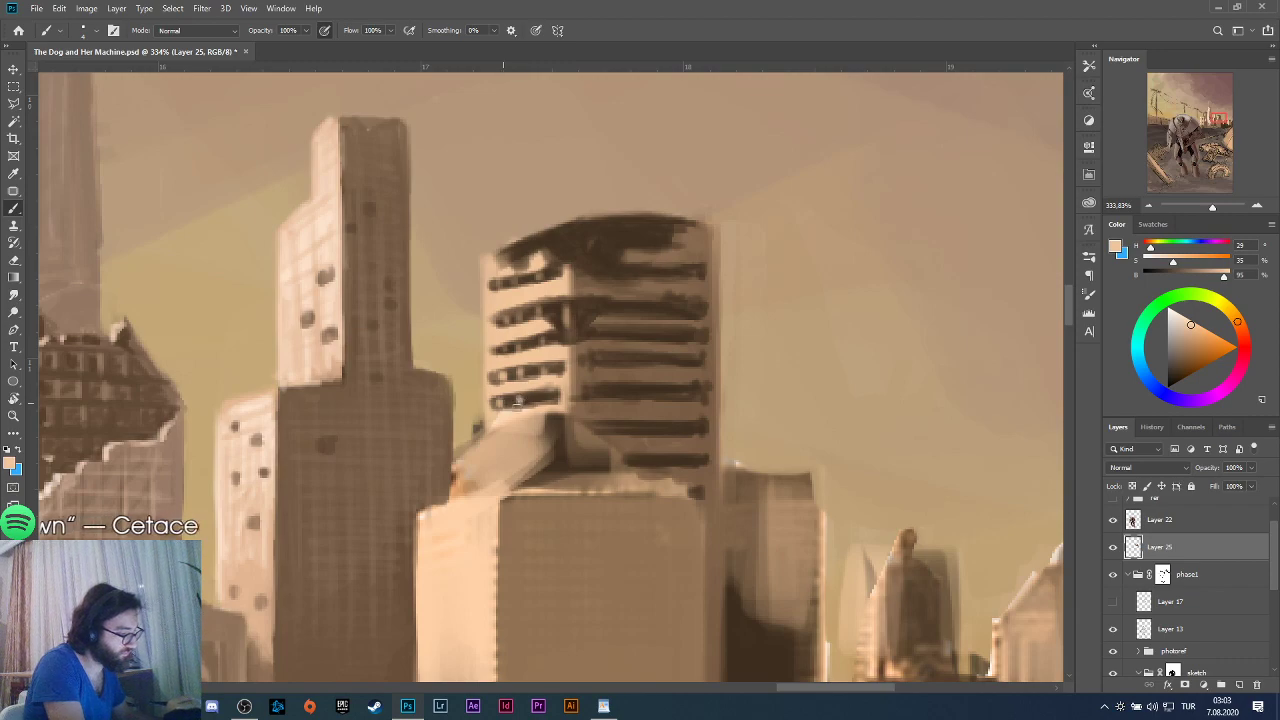
scroll(537, 337, down, 2)
scroll(537, 337, down, 5)
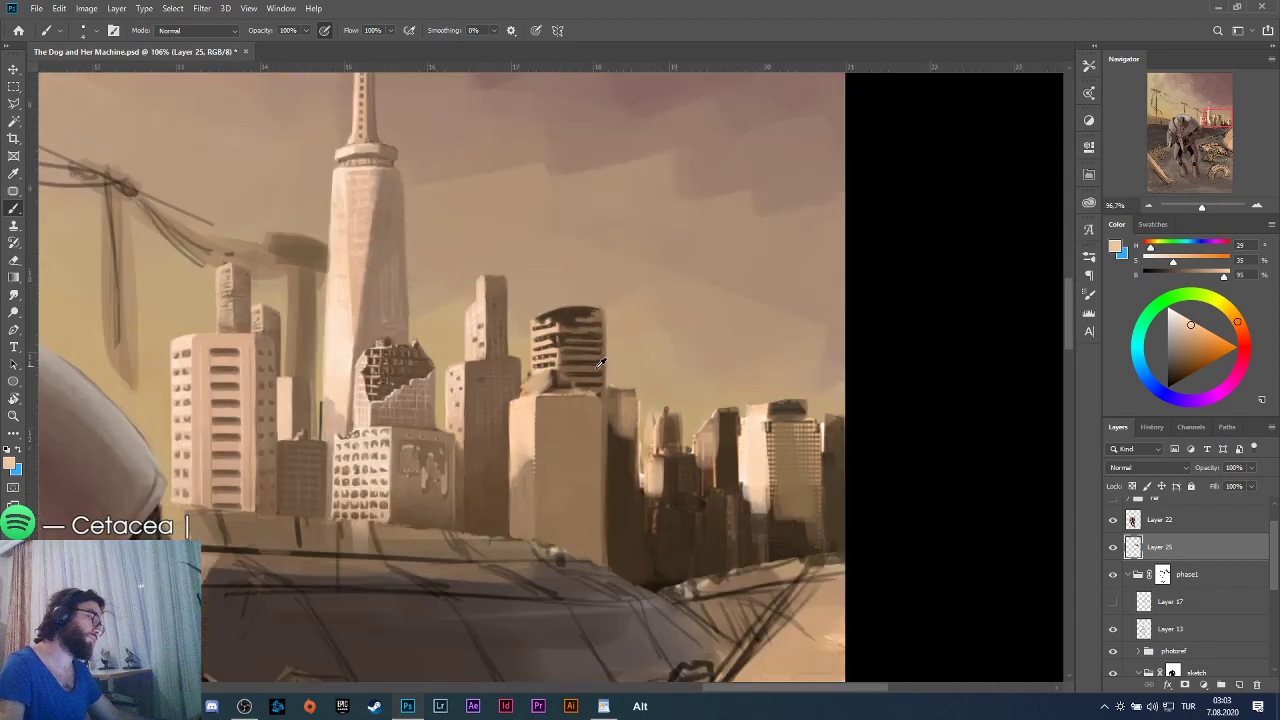
scroll(577, 348, up, 5)
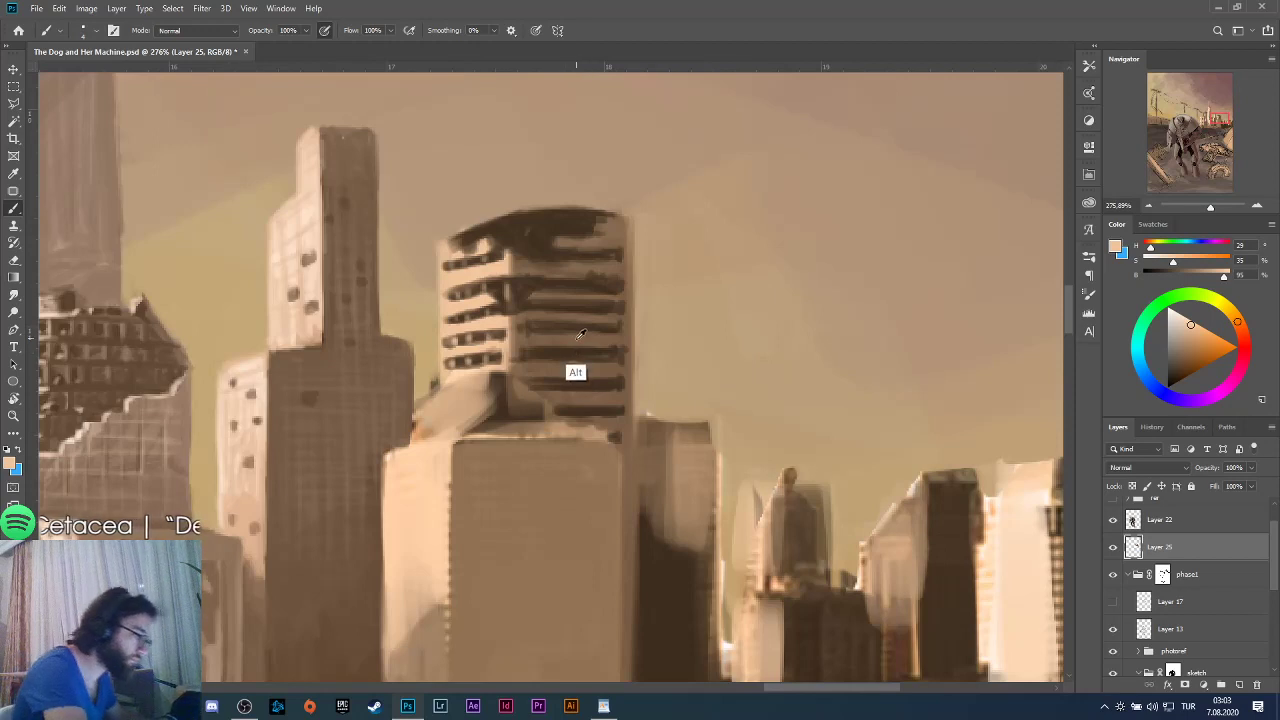
Split the dark window bands on the rear tower's shaded face into separate openings with sampled brown and break up its dark roof patch.
alt+click(572, 370)
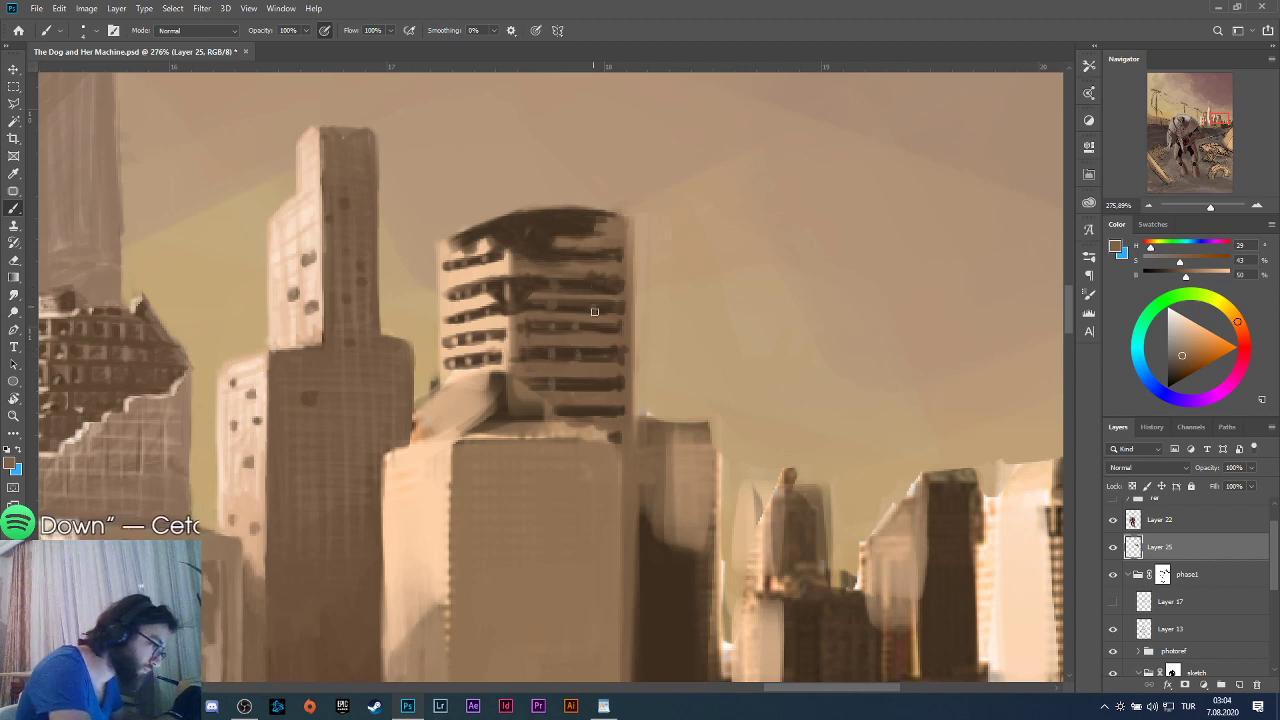
key(ctrl+z)
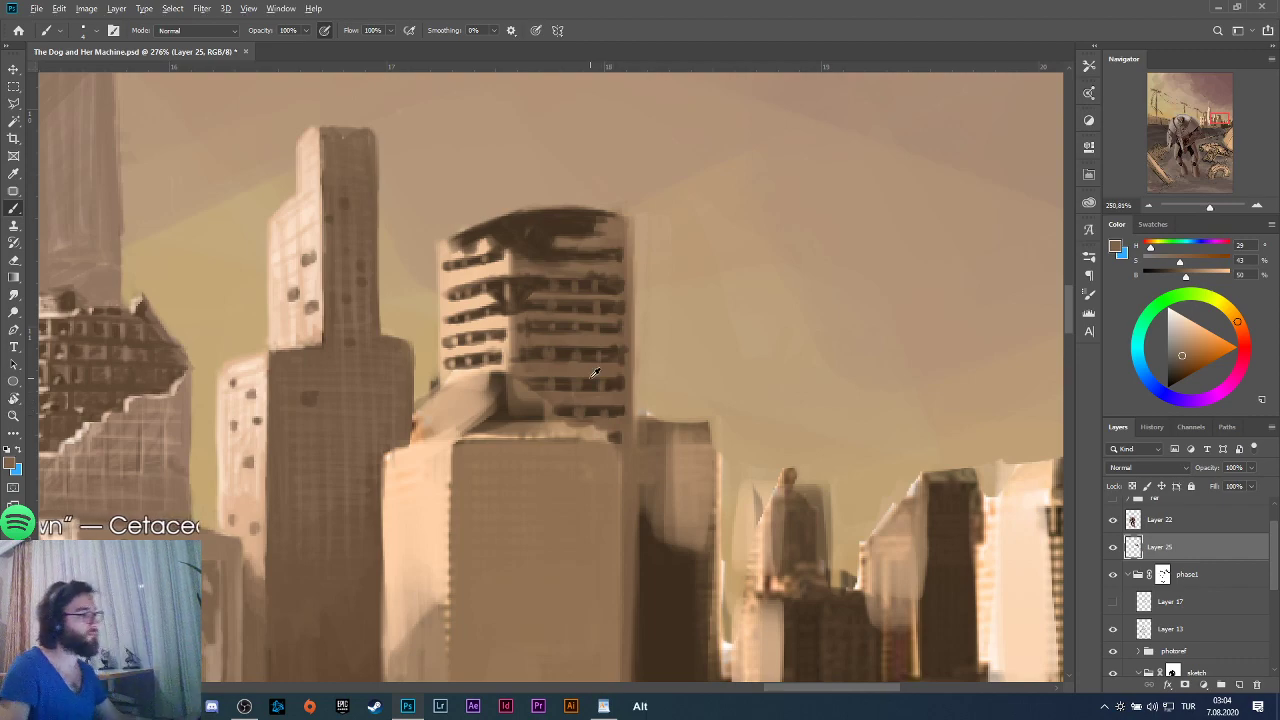
scroll(618, 392, down, 5)
scroll(600, 360, up, 6)
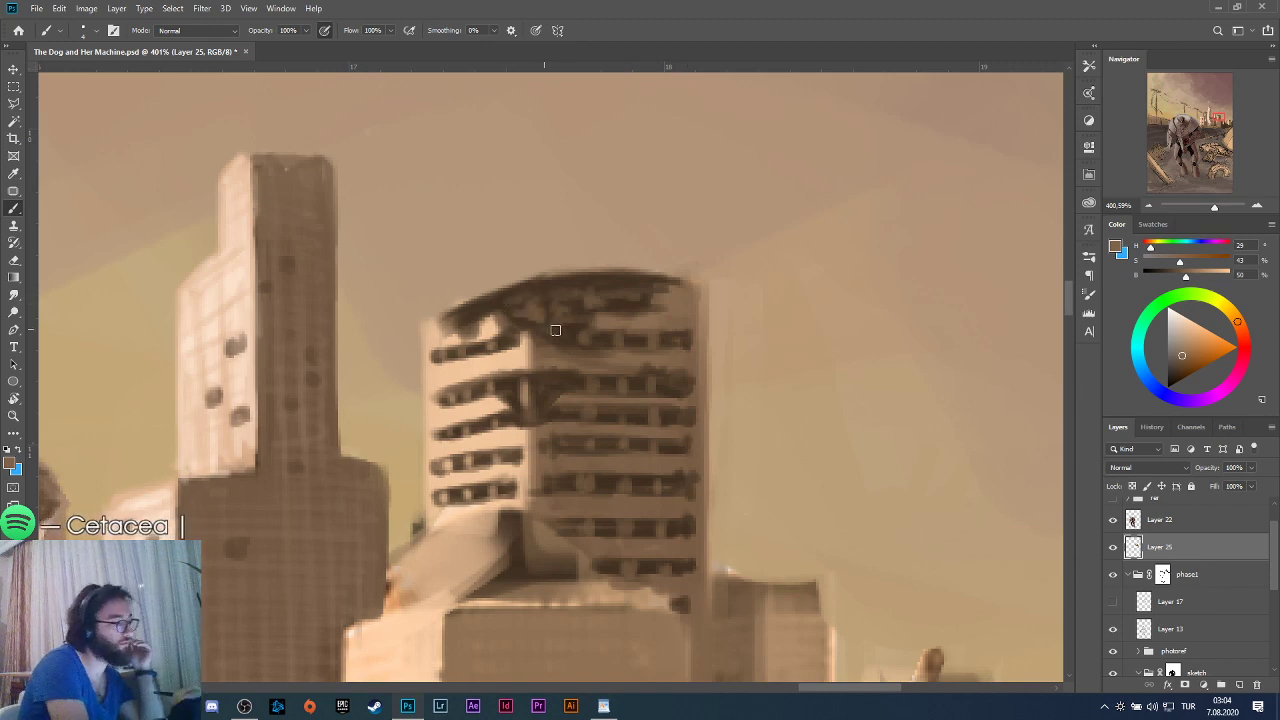
Check the repainted towers against the whole composition and save the painting.
scroll(668, 352, down, 10)
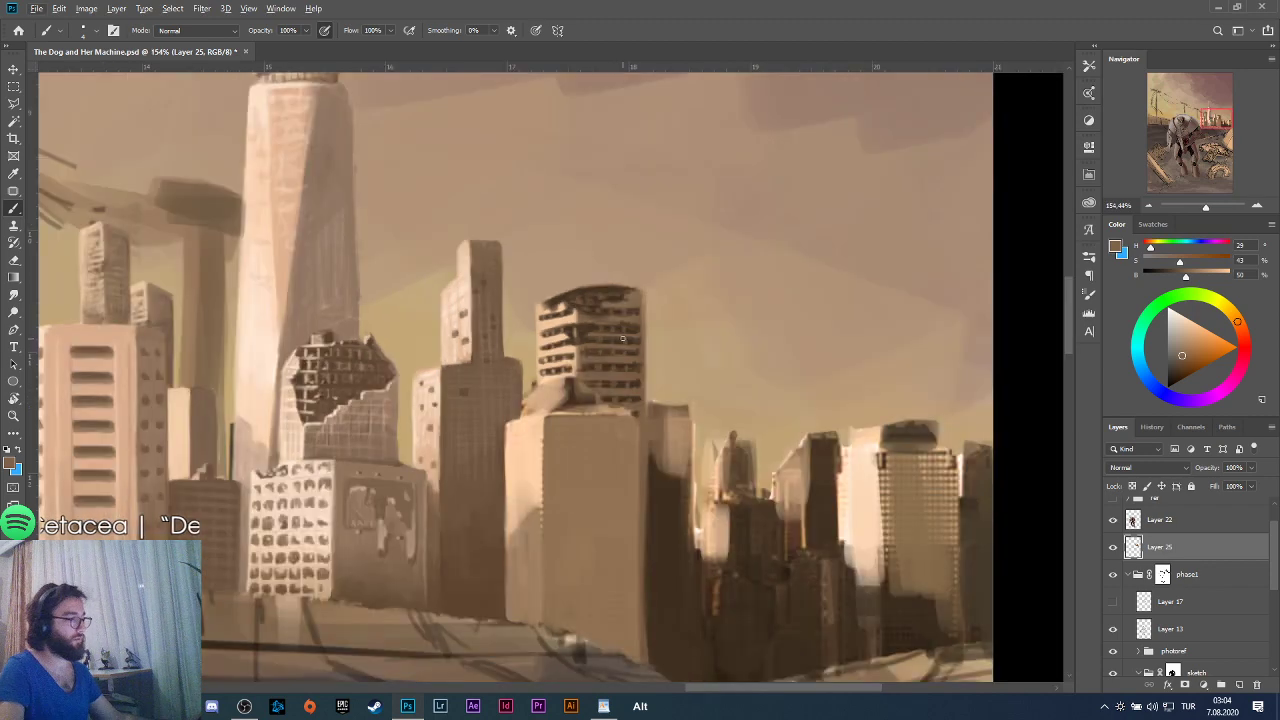
scroll(604, 376, down, 3)
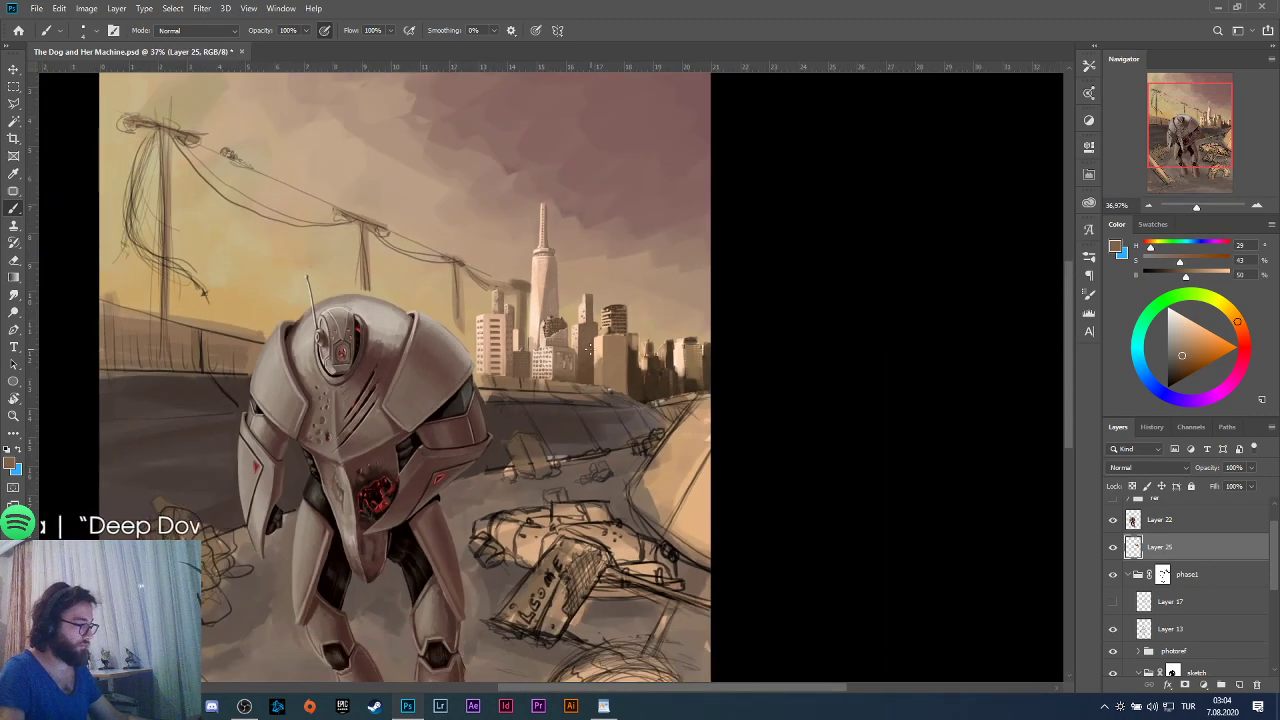
scroll(604, 350, up, 5)
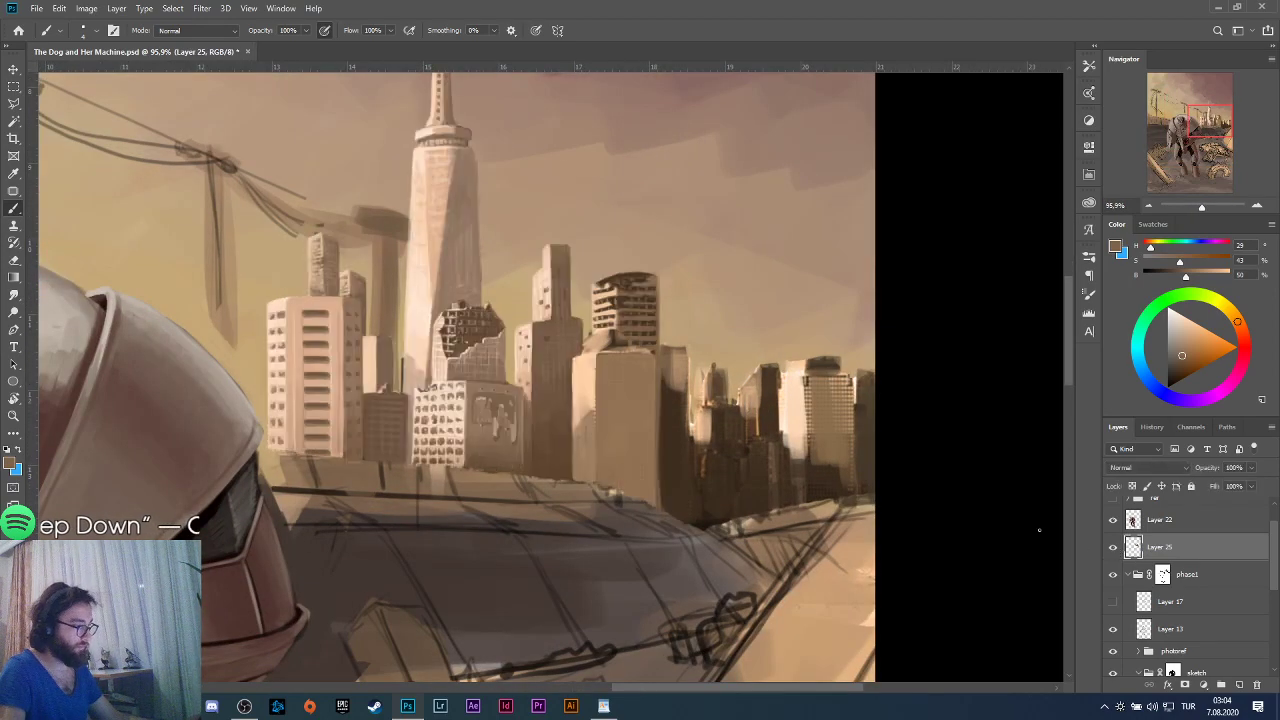
scroll(582, 430, down, 2)
scroll(582, 430, down, 2)
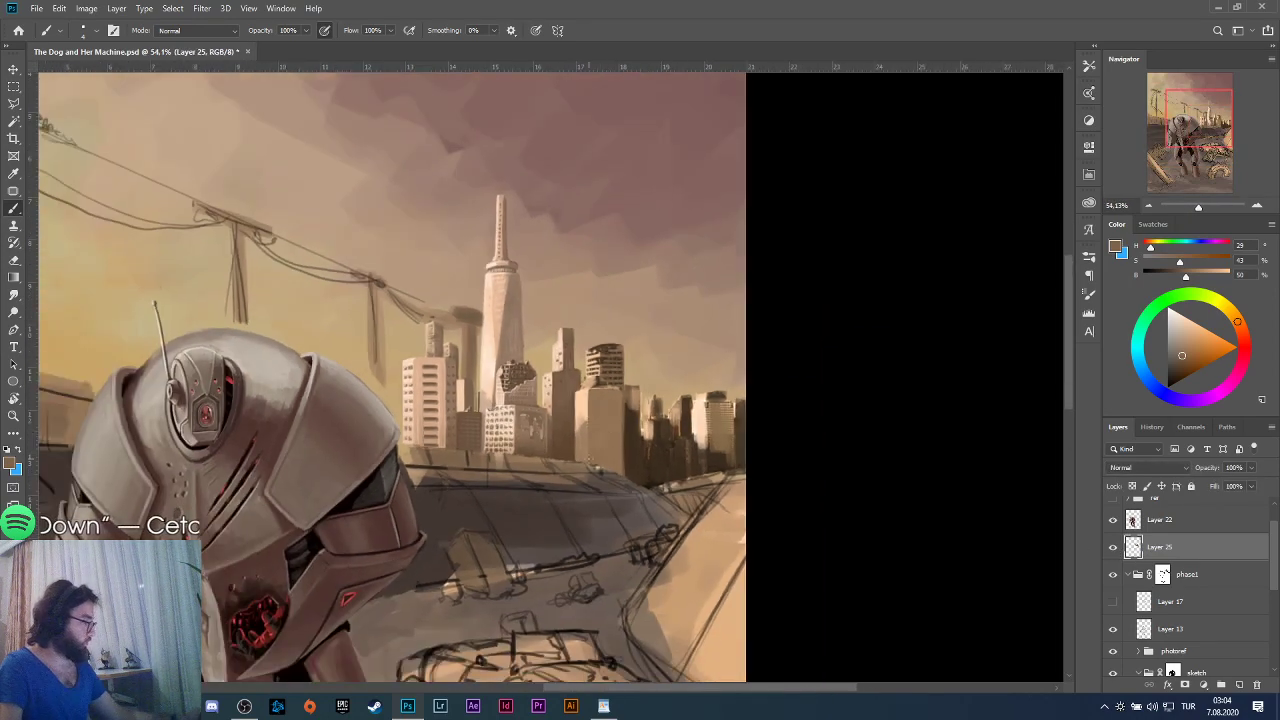
key(ctrl+s)
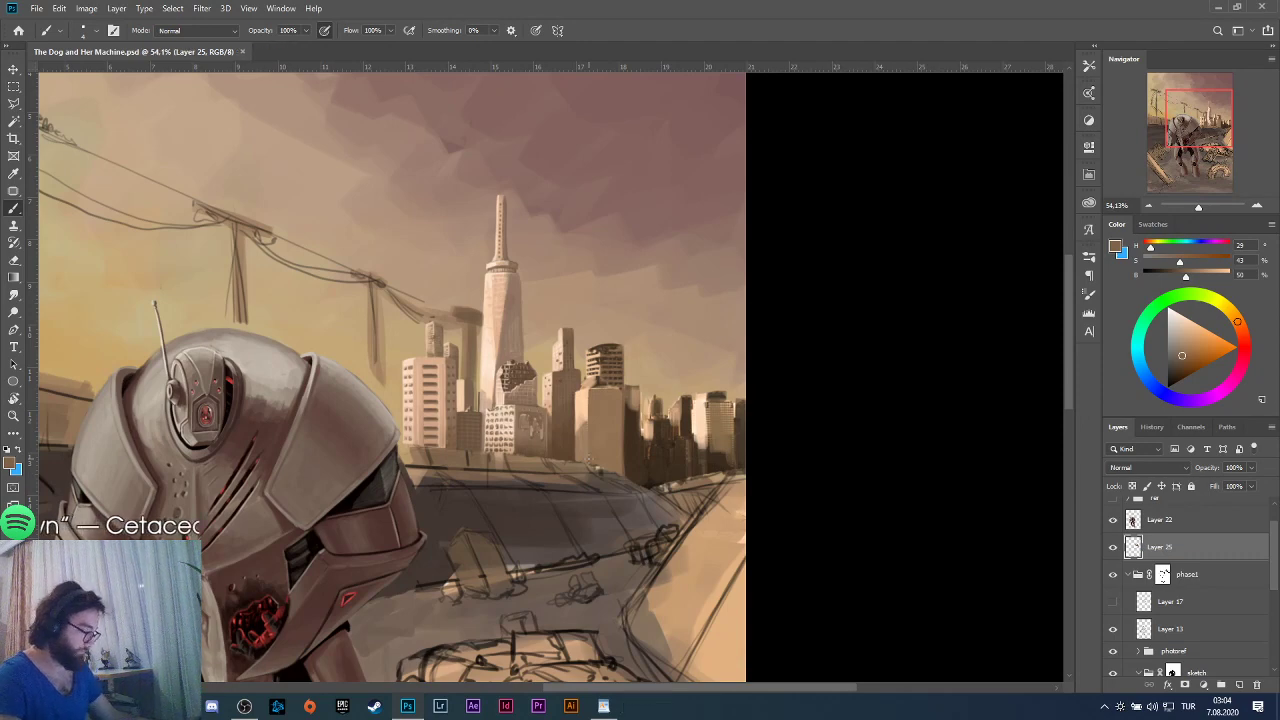
Look over the full painting and switch to the OBS window with the streaming controls.
scroll(585, 430, down, 2)
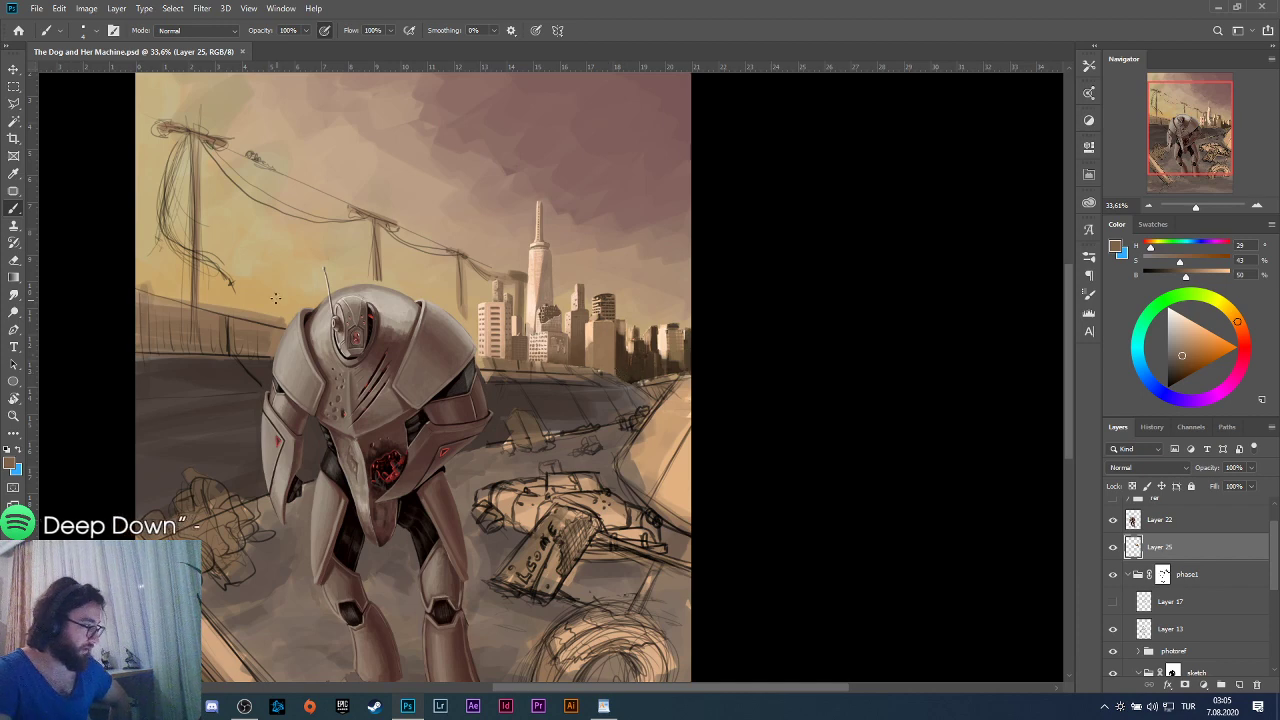
scroll(614, 388, down, 3)
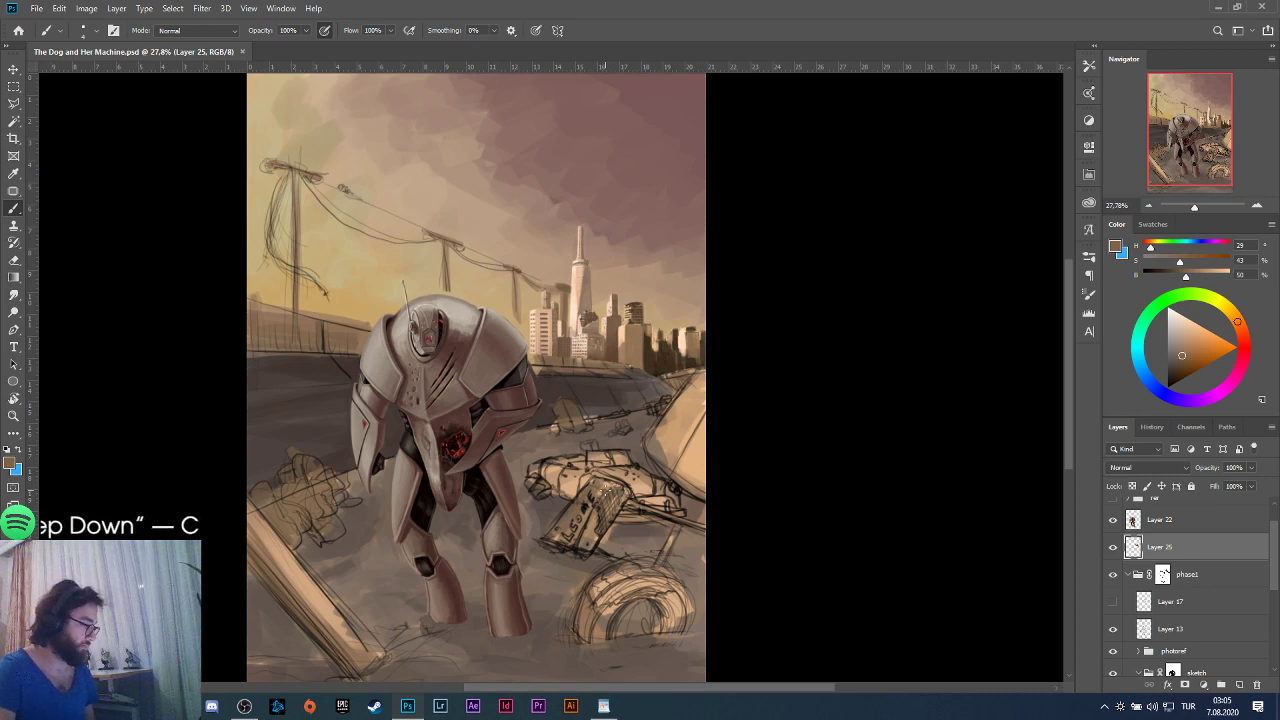
scroll(575, 408, down, 2)
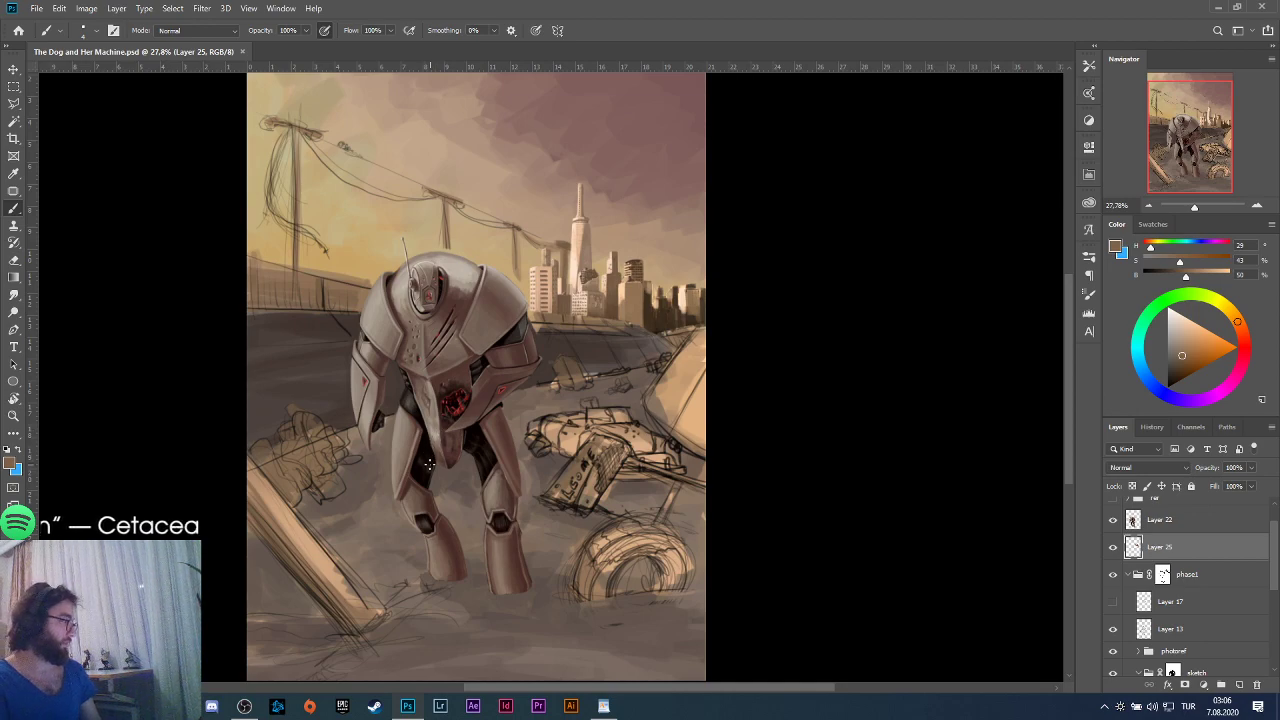
click(244, 706)
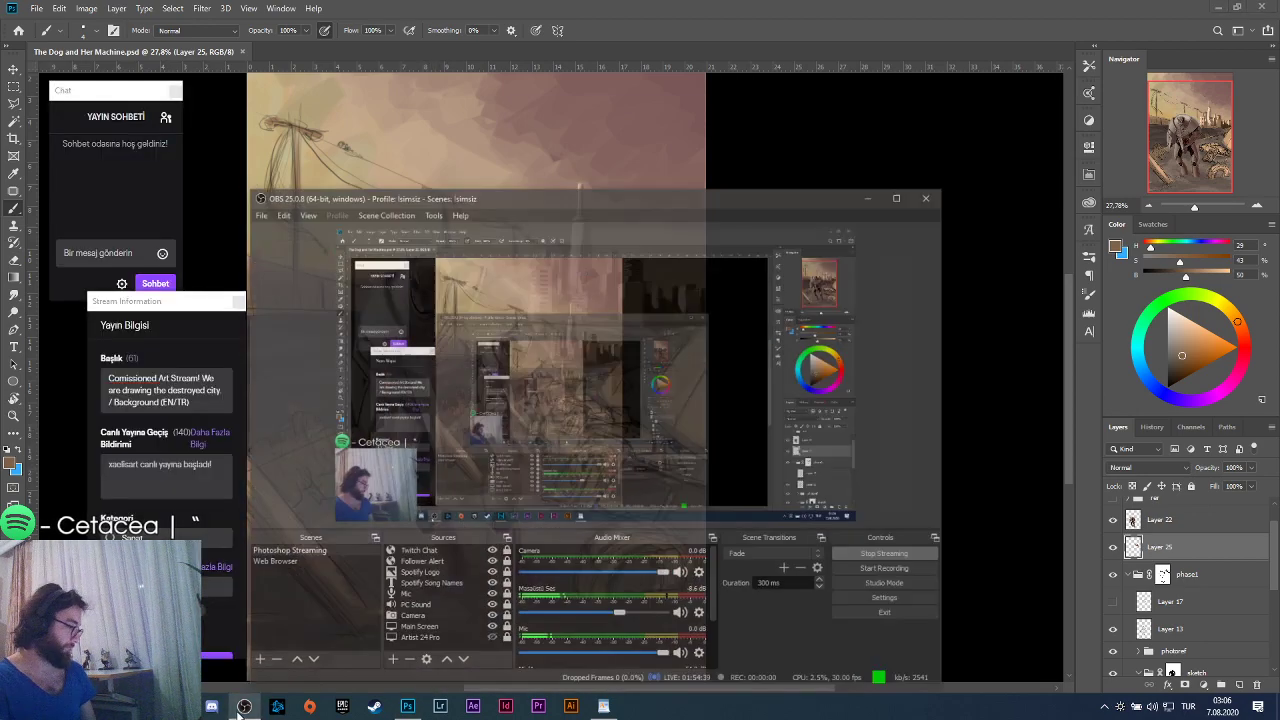